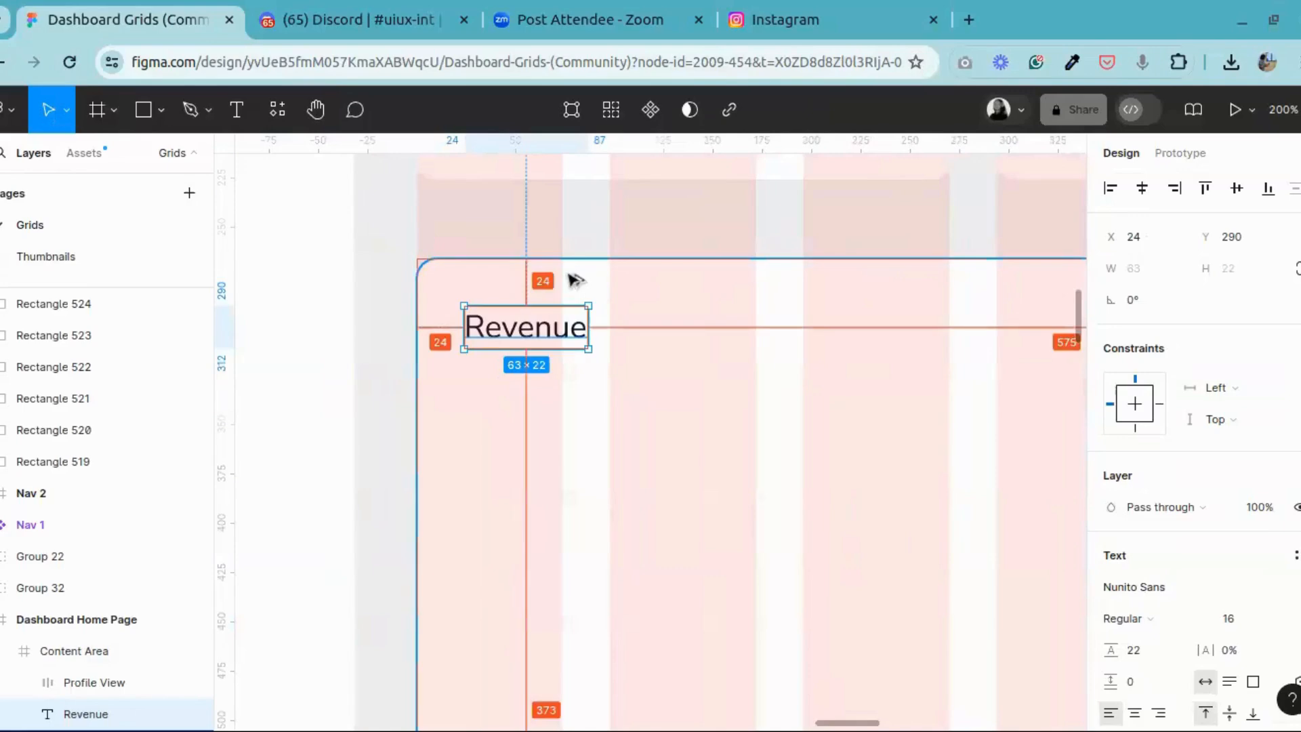
Step: Check the Revenue title's distances from the edges of its card at different zoom levels
key(ctrl+minus)
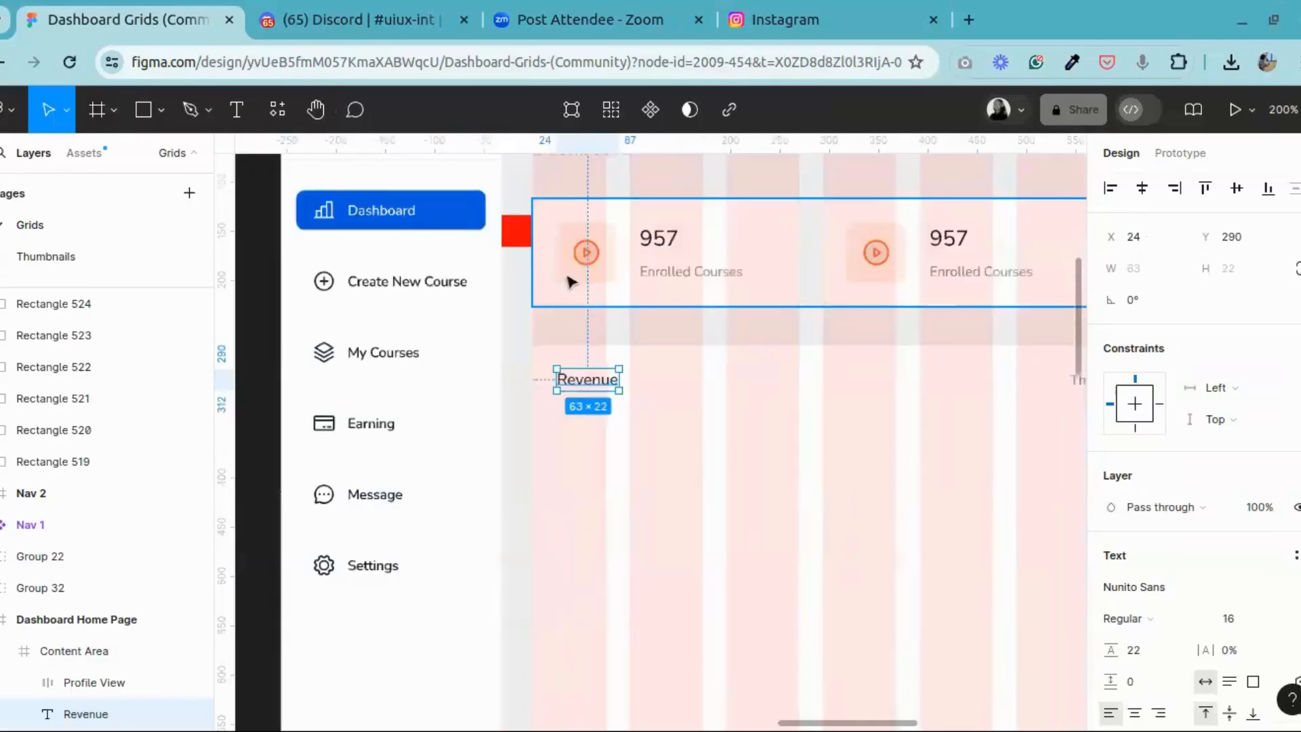
key(alt)
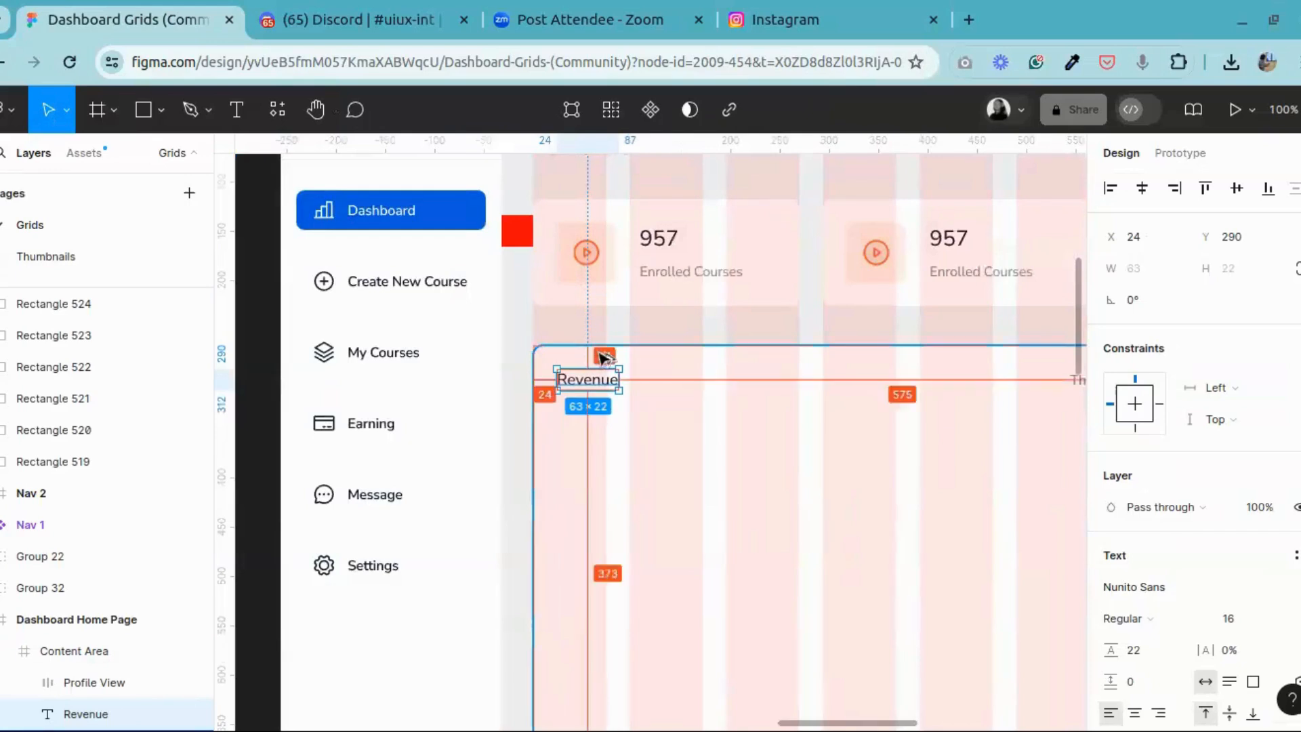
key(ctrl+plus)
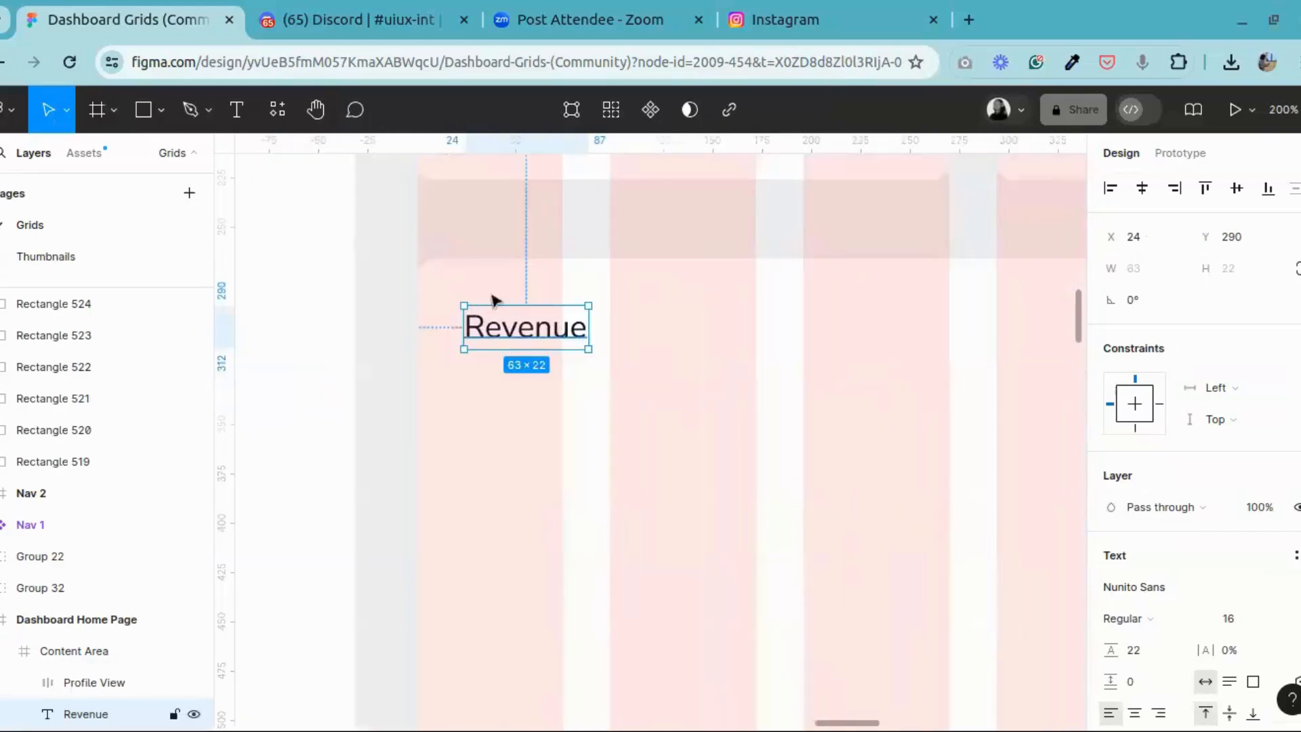
key(alt)
key(ctrl+minus)
Step: Nudge the "This month" selector to X 544, so it sits 24 px from the Revenue card's right edge
click(315, 119)
drag(807, 394, 601, 333)
click(49, 109)
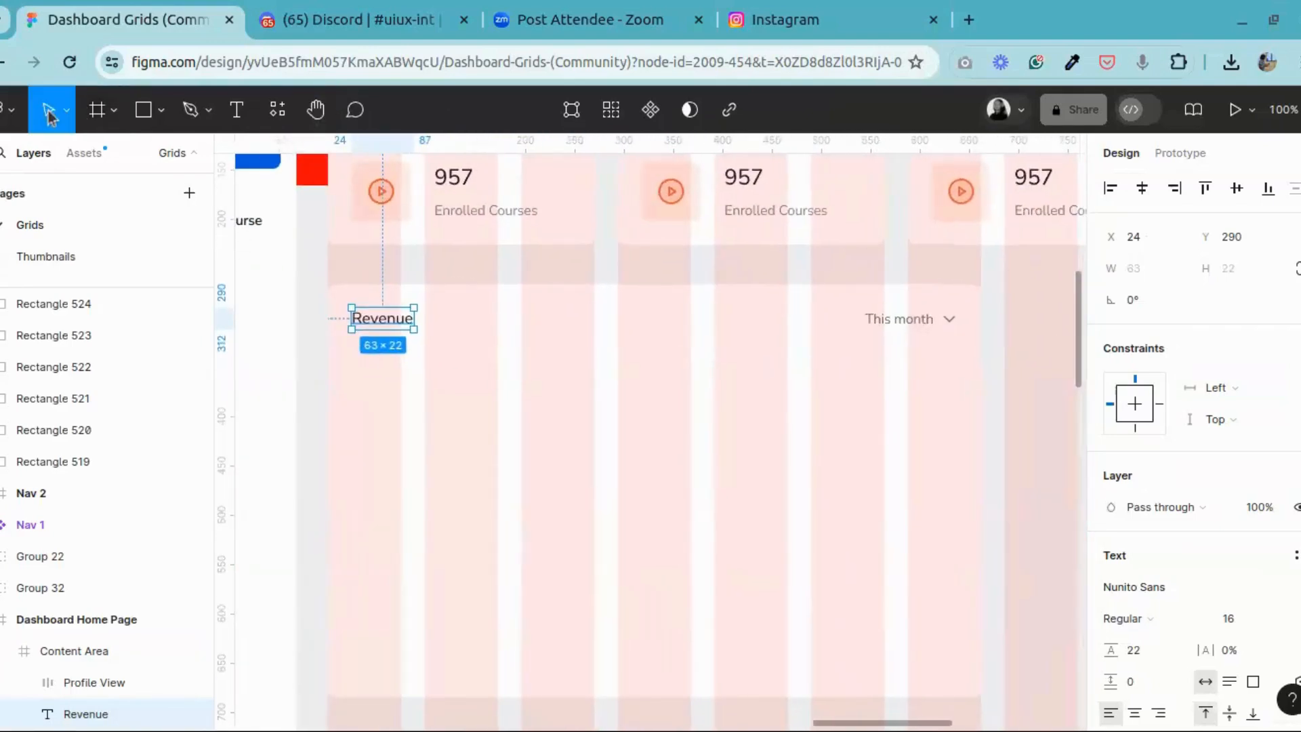
click(876, 328)
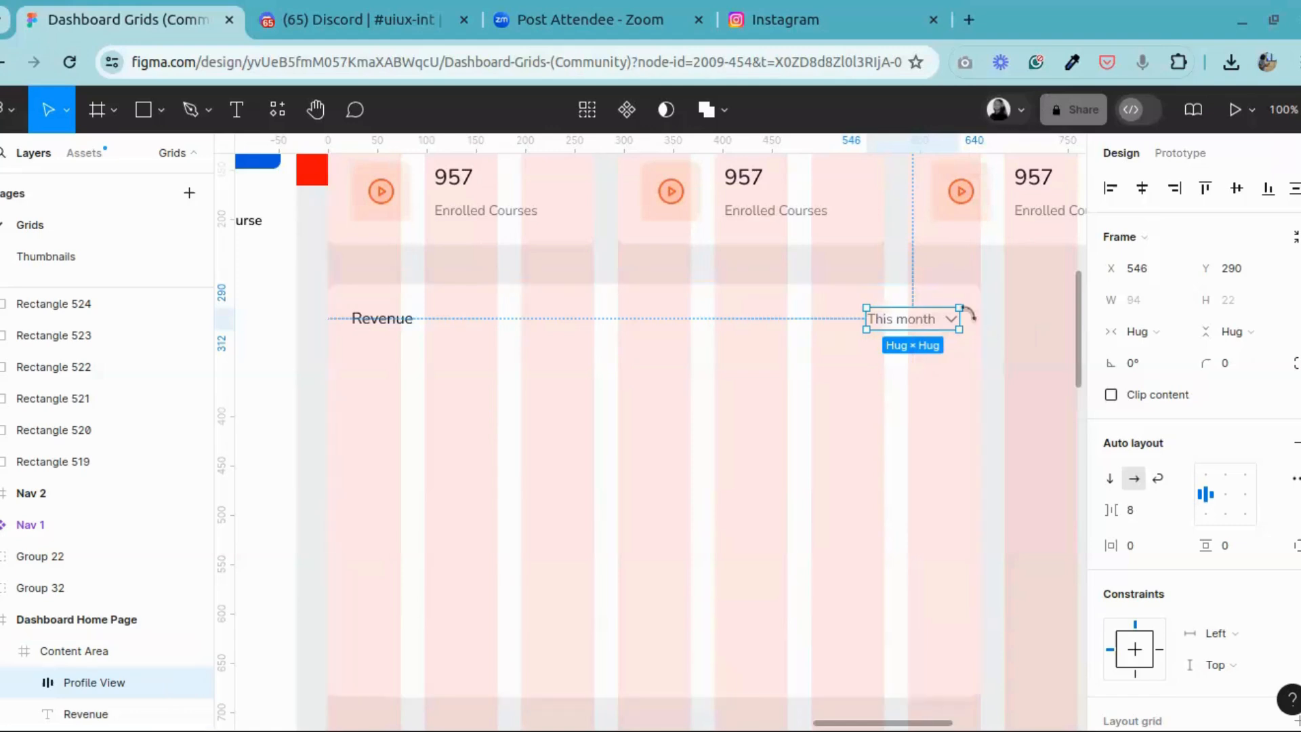
key(alt)
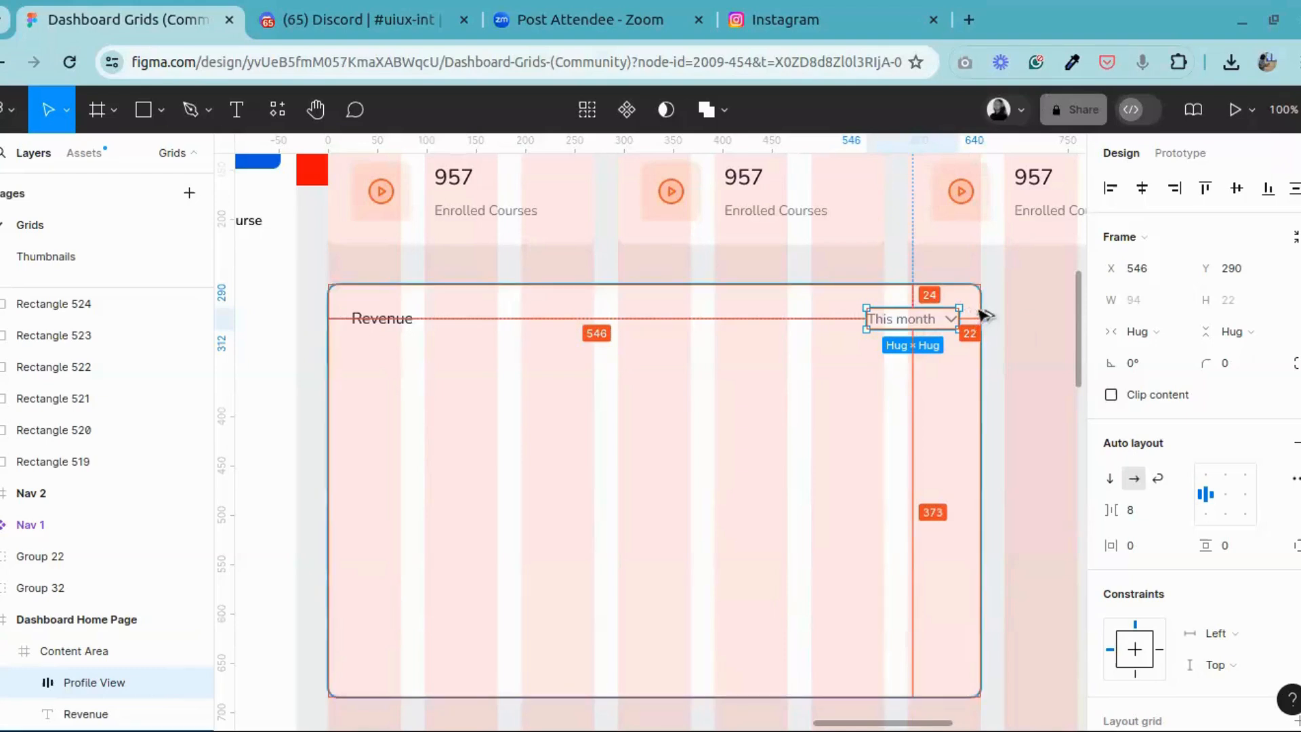
key(Left)
key(Left)
key(Left)
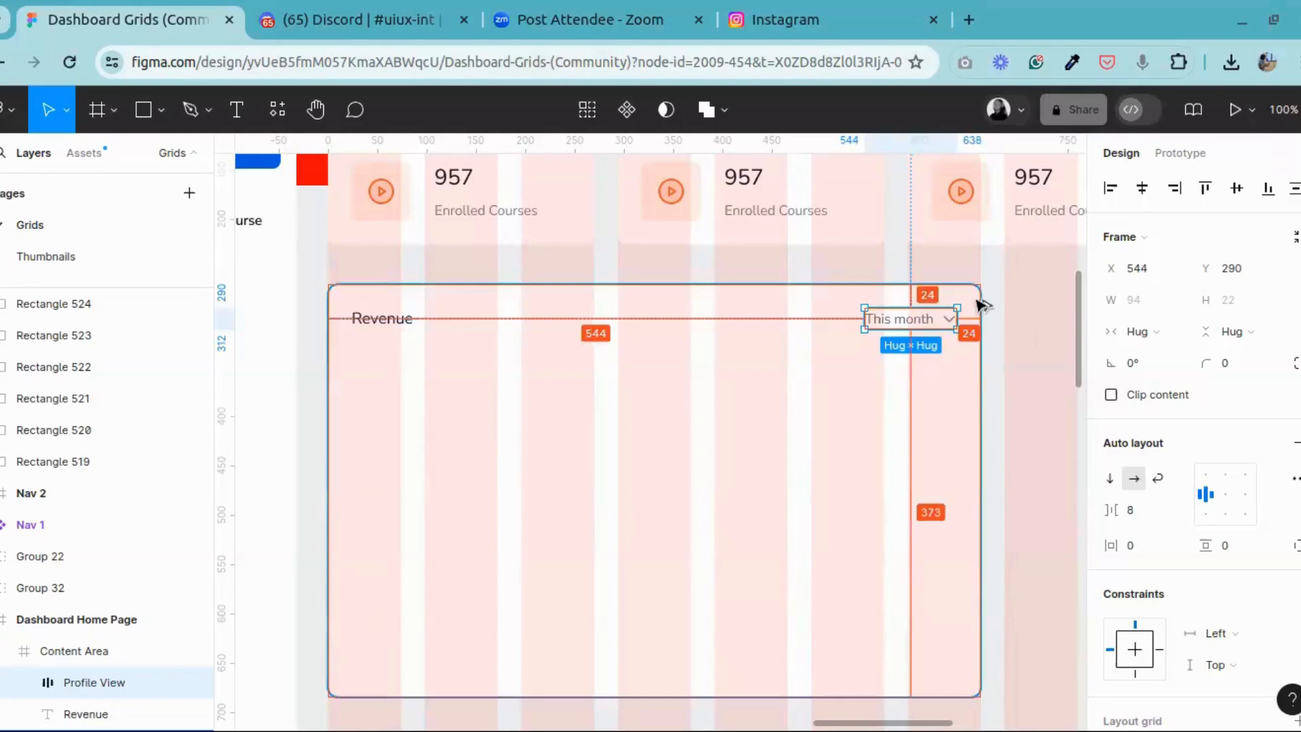
Step: Group the Revenue title with the "This month" selector
click(371, 327)
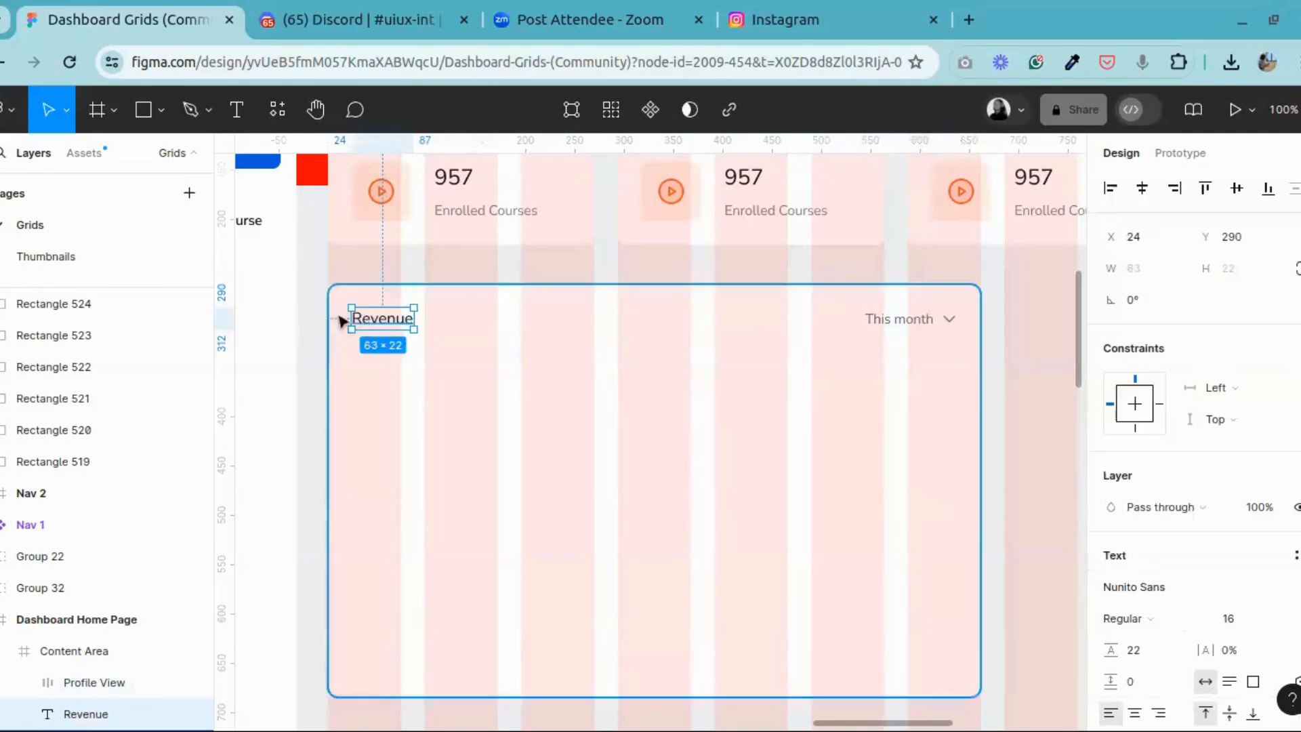
shift+click(892, 331)
right_click(892, 330)
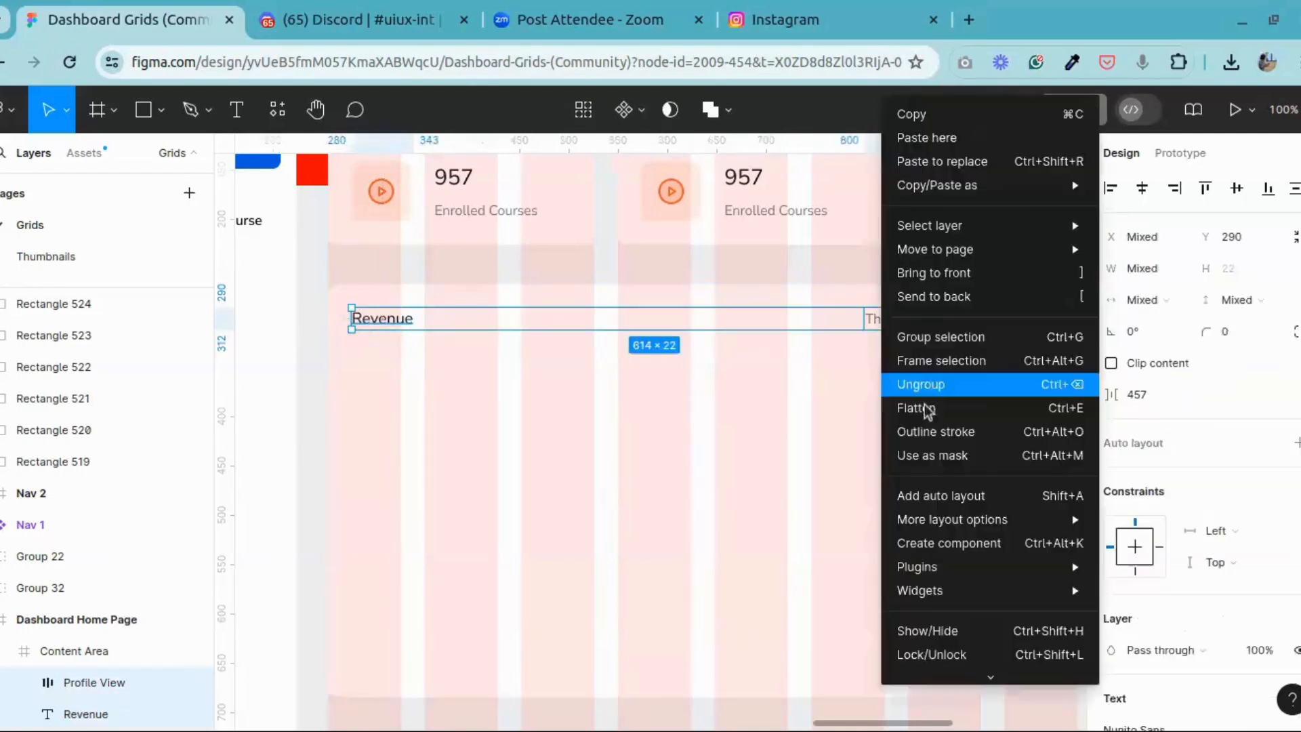
click(922, 349)
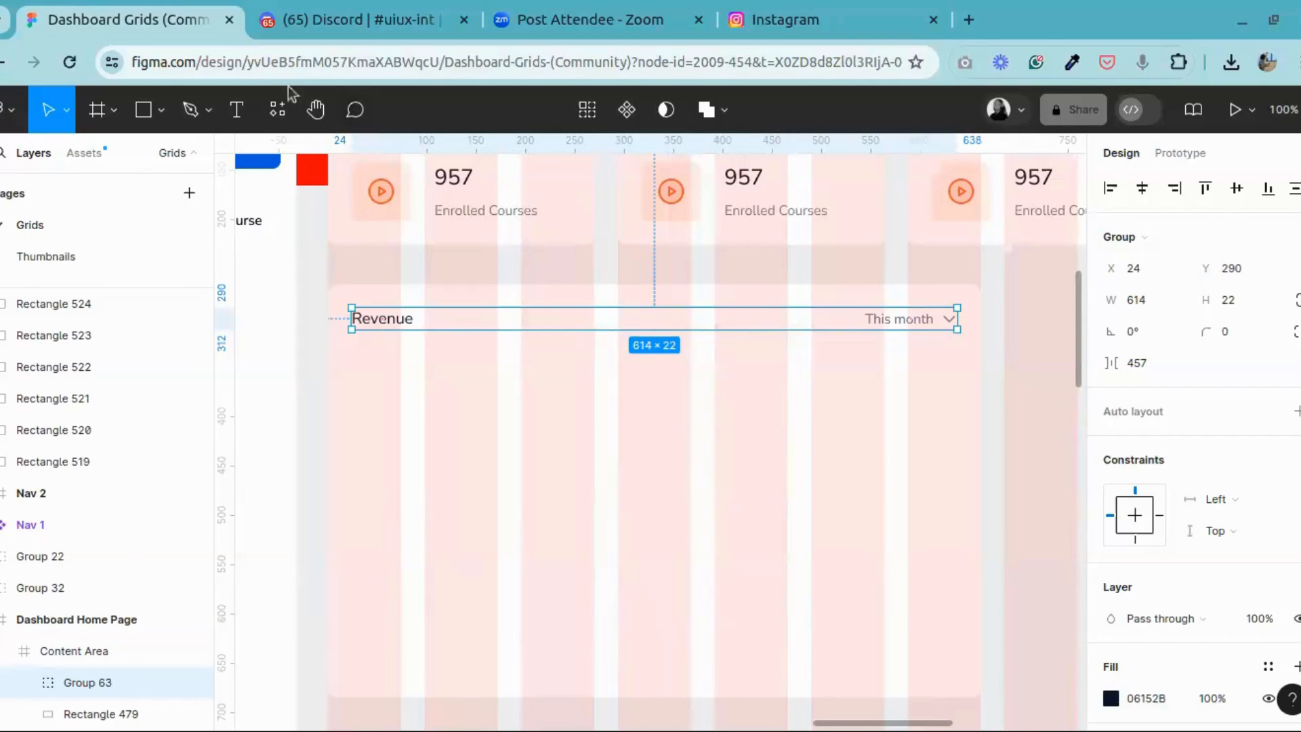
Step: Copy the divider line beneath the Revenue header in the completed reference dashboard
click(316, 110)
drag(593, 331, 966, 323)
drag(523, 348, 784, 363)
key(ctrl+minus)
drag(447, 418, 765, 388)
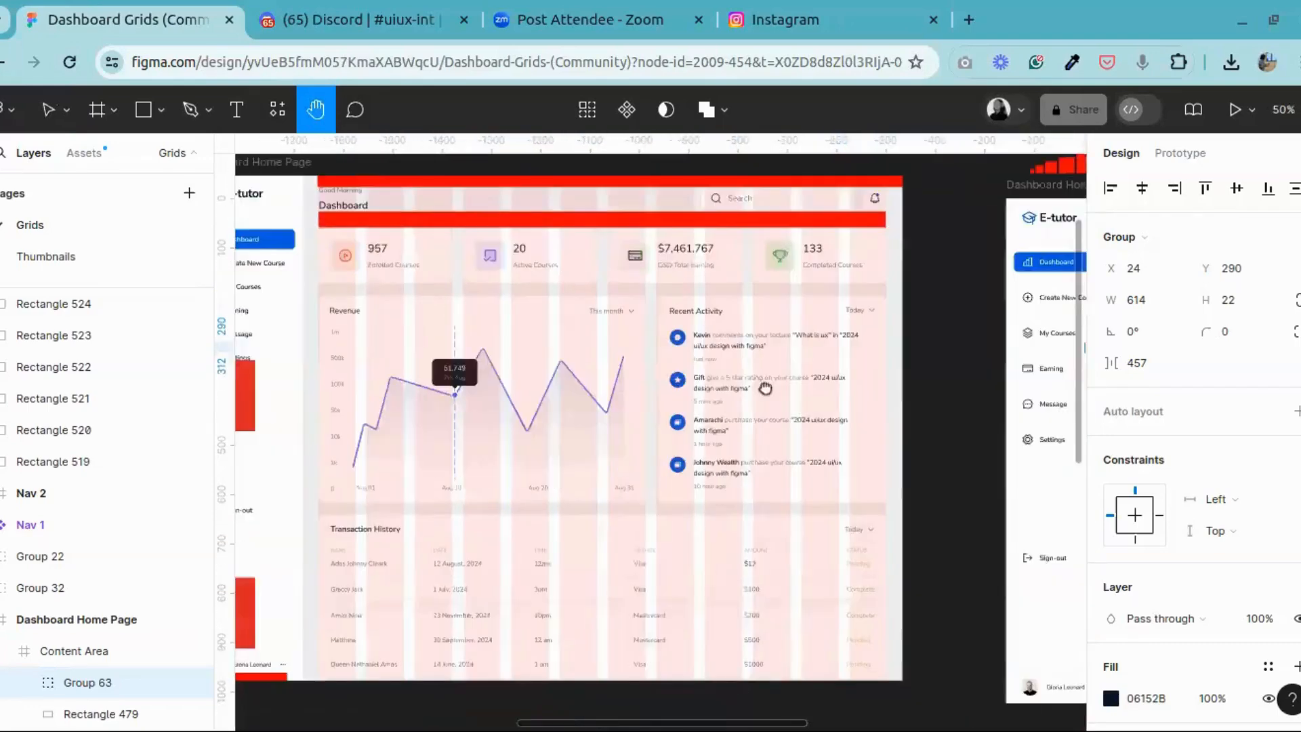
drag(488, 370, 752, 389)
key(ctrl+plus)
key(ctrl+plus)
drag(813, 216, 517, 368)
drag(317, 262, 317, 290)
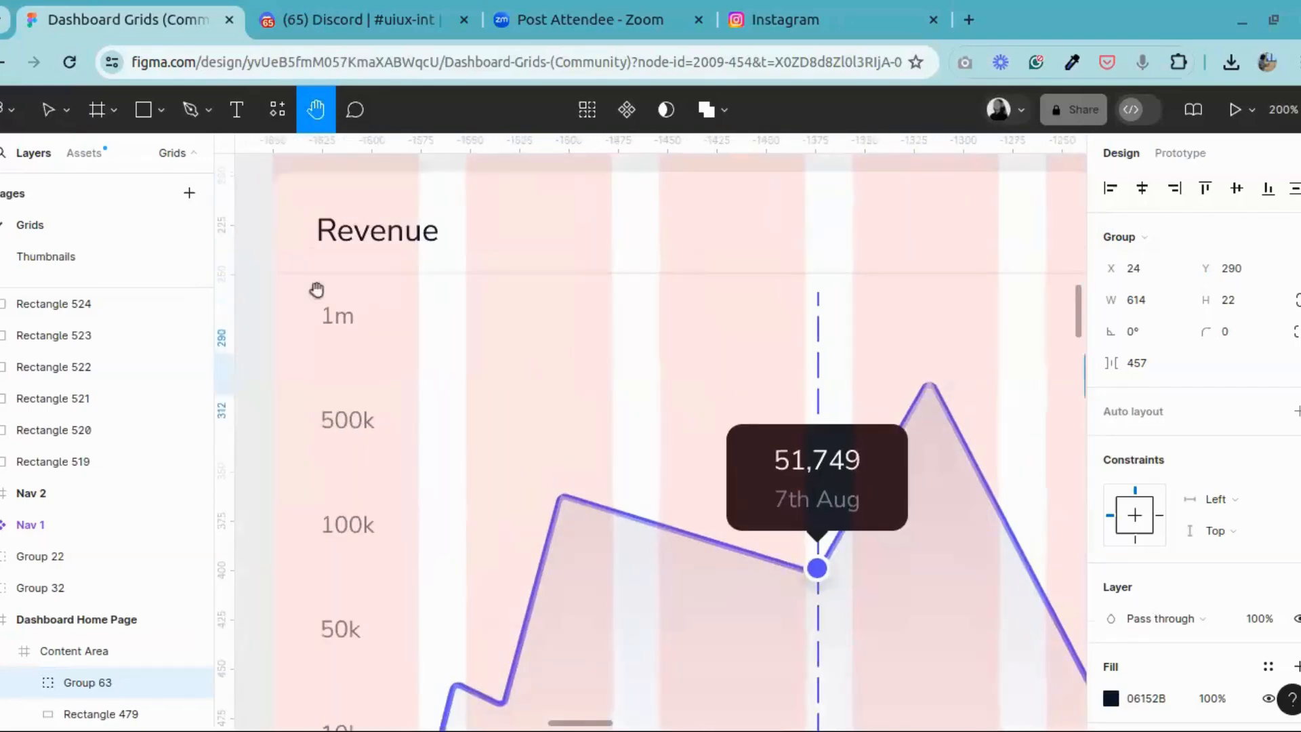
key(ctrl+minus)
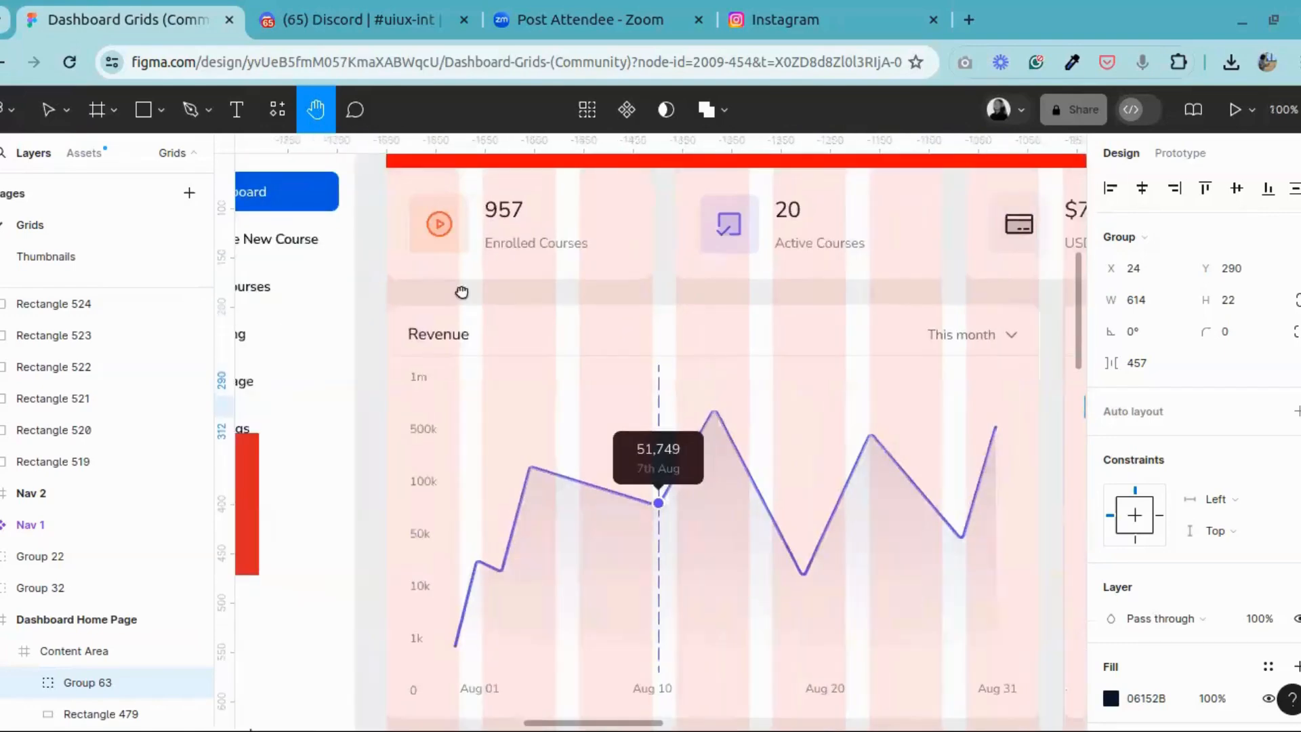
drag(461, 292, 257, 233)
drag(622, 297, 668, 292)
drag(426, 315, 498, 309)
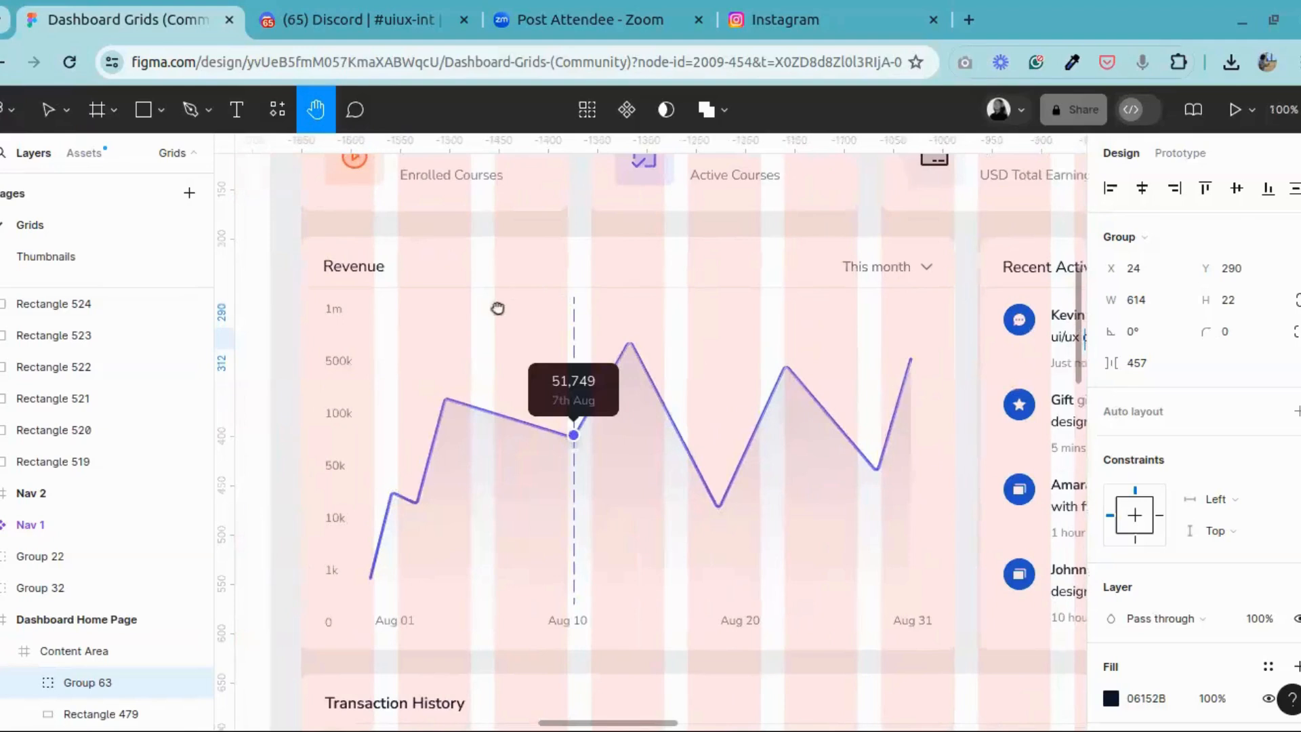
click(48, 115)
click(458, 296)
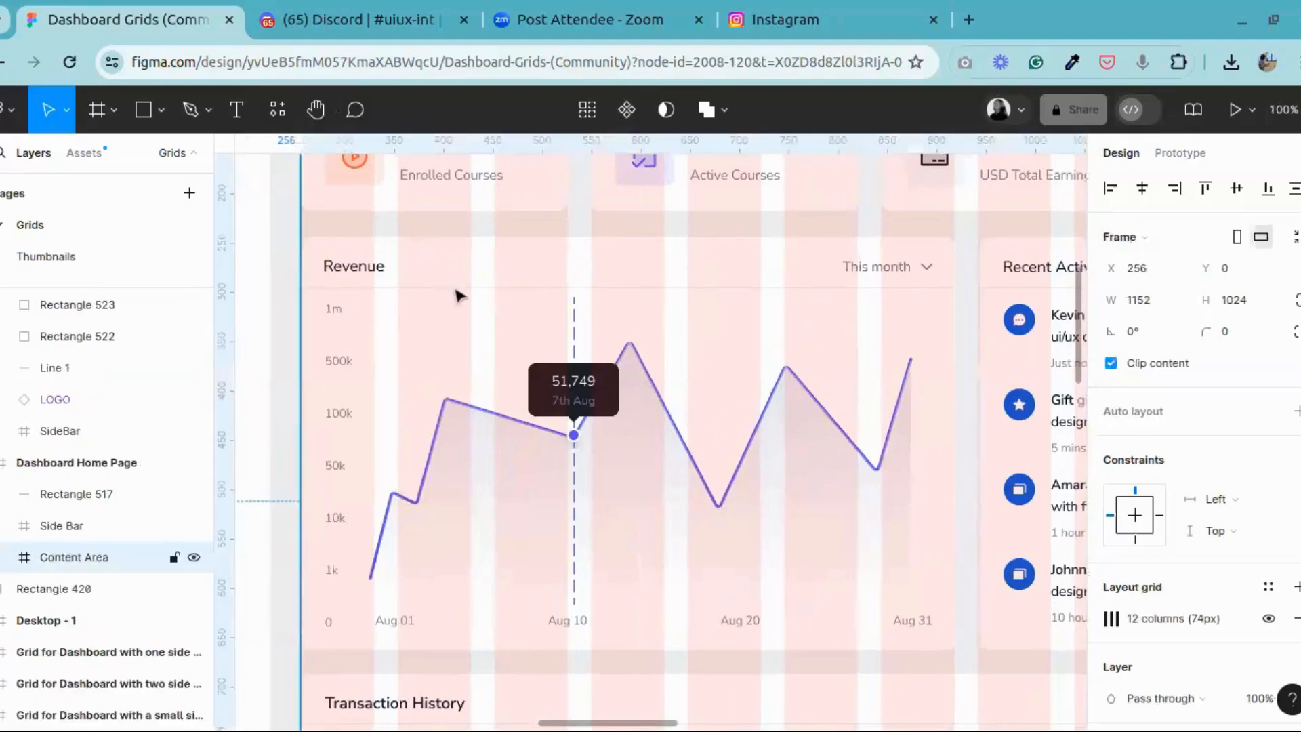
double_click(456, 291)
double_click(456, 291)
double_click(456, 291)
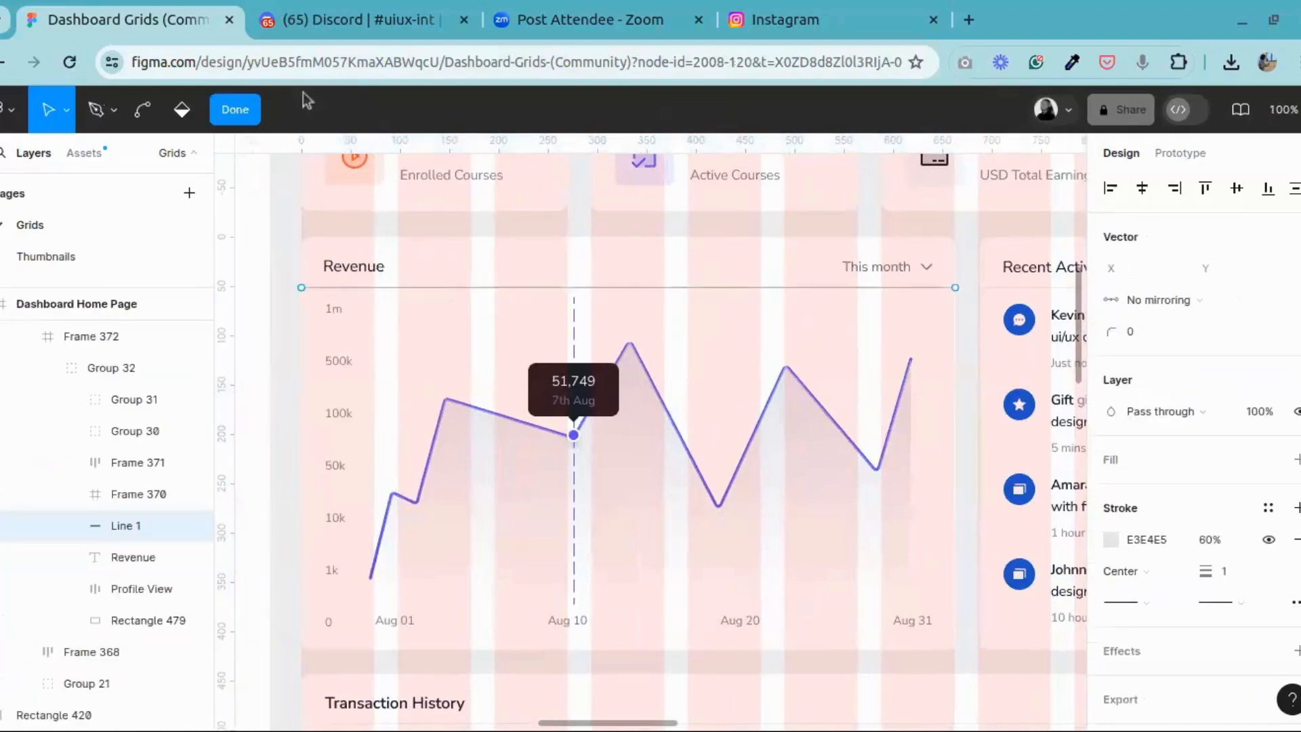
click(235, 109)
right_click(555, 288)
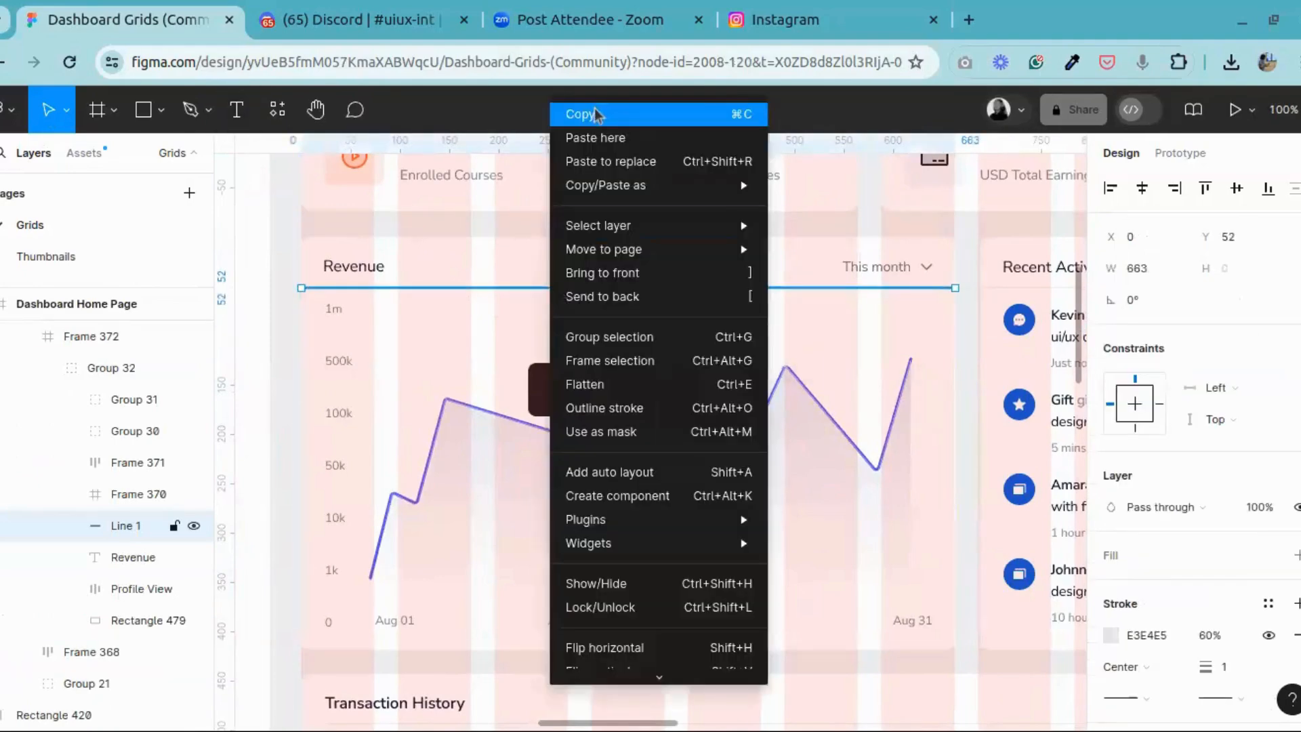
click(595, 114)
Step: Paste the divider line into the new dashboard's content area and place it just below the Revenue header, at about Y 327
click(316, 110)
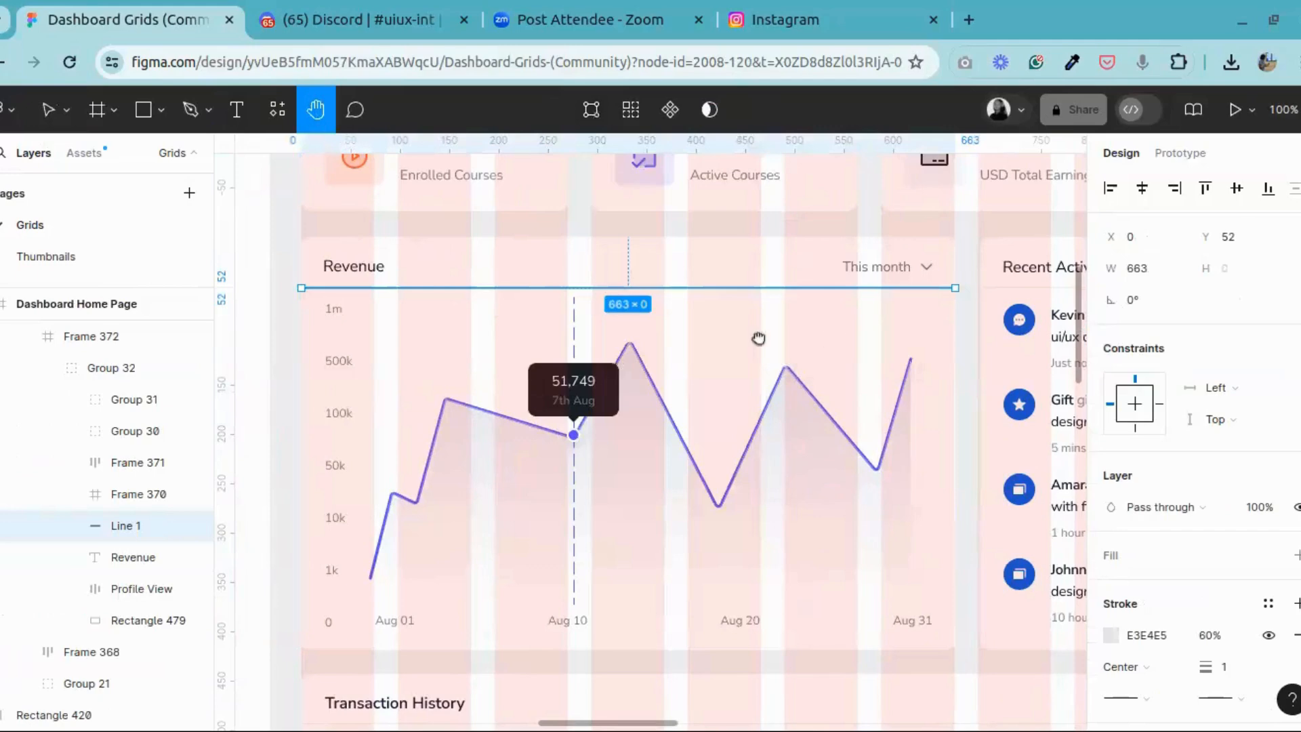
drag(781, 338, 239, 322)
mouse_move(759, 344)
mouse_down()
mouse_move(274, 343)
mouse_move(244, 354)
mouse_up()
drag(833, 369, 676, 345)
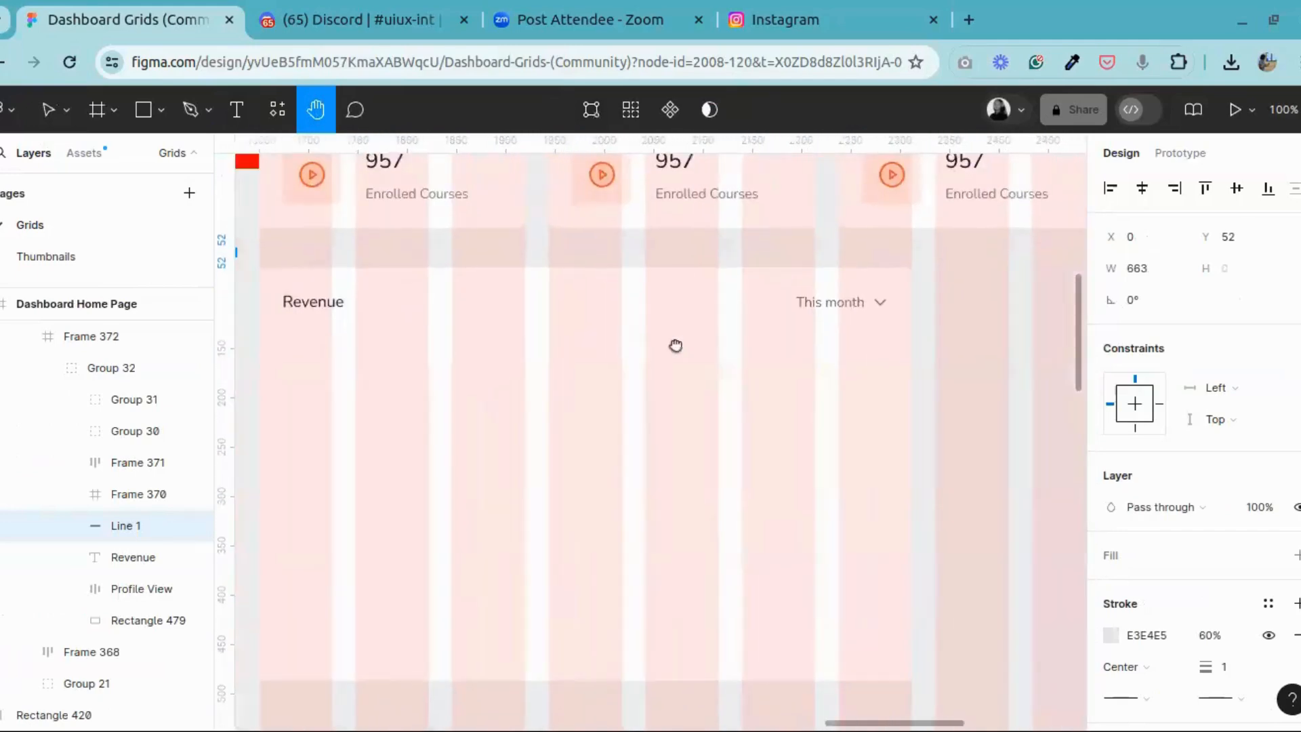
click(48, 110)
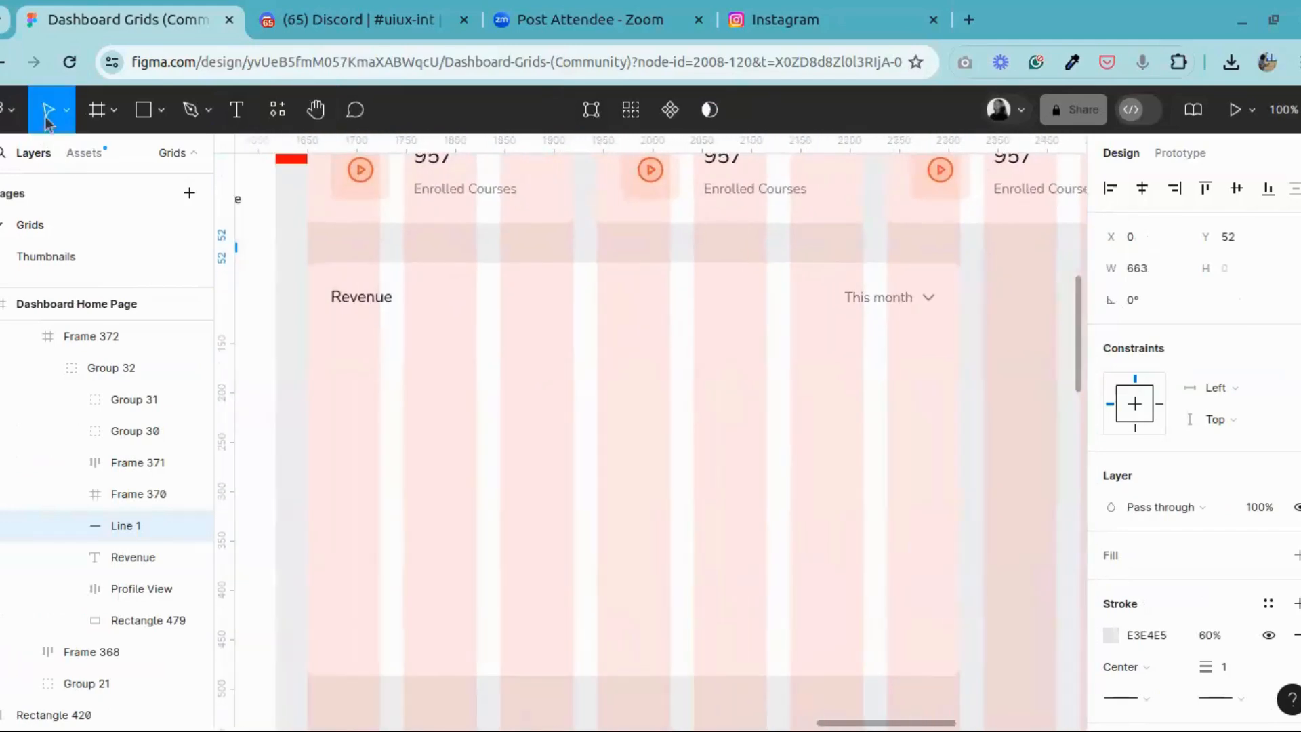
click(417, 286)
click(417, 286)
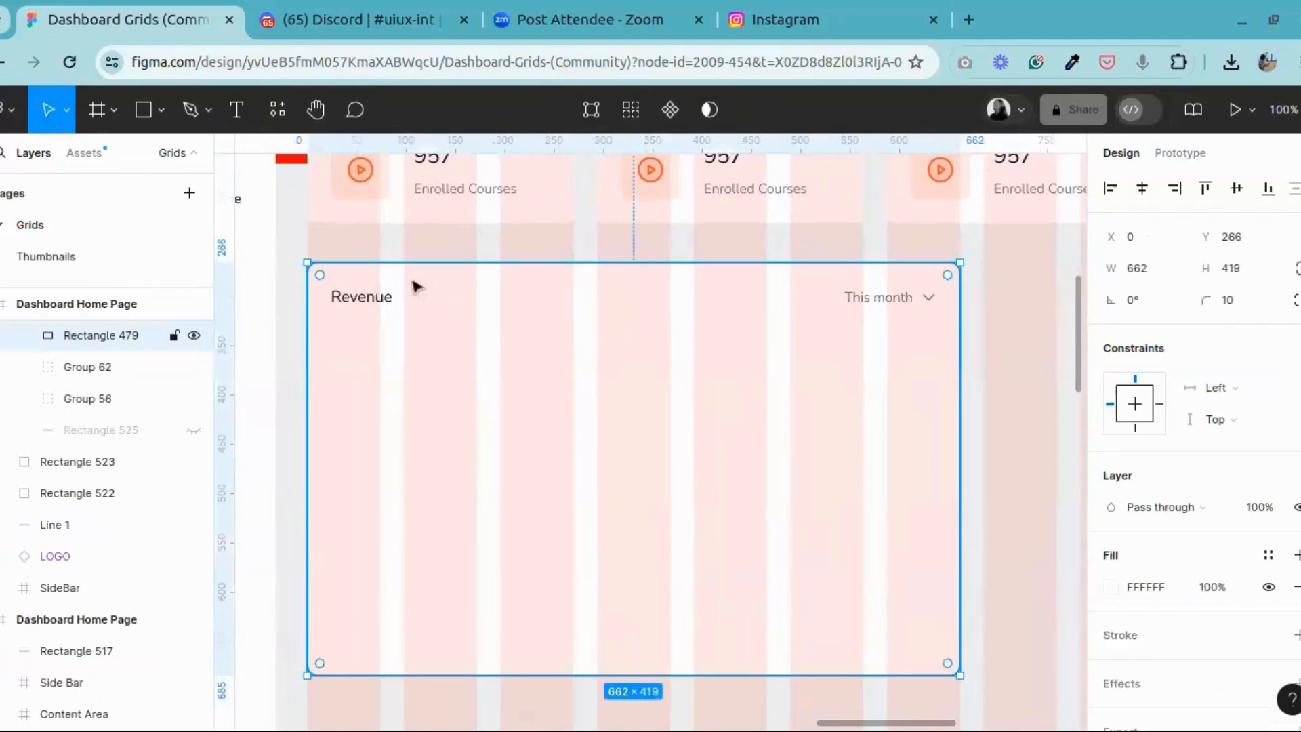
key(ctrl+v)
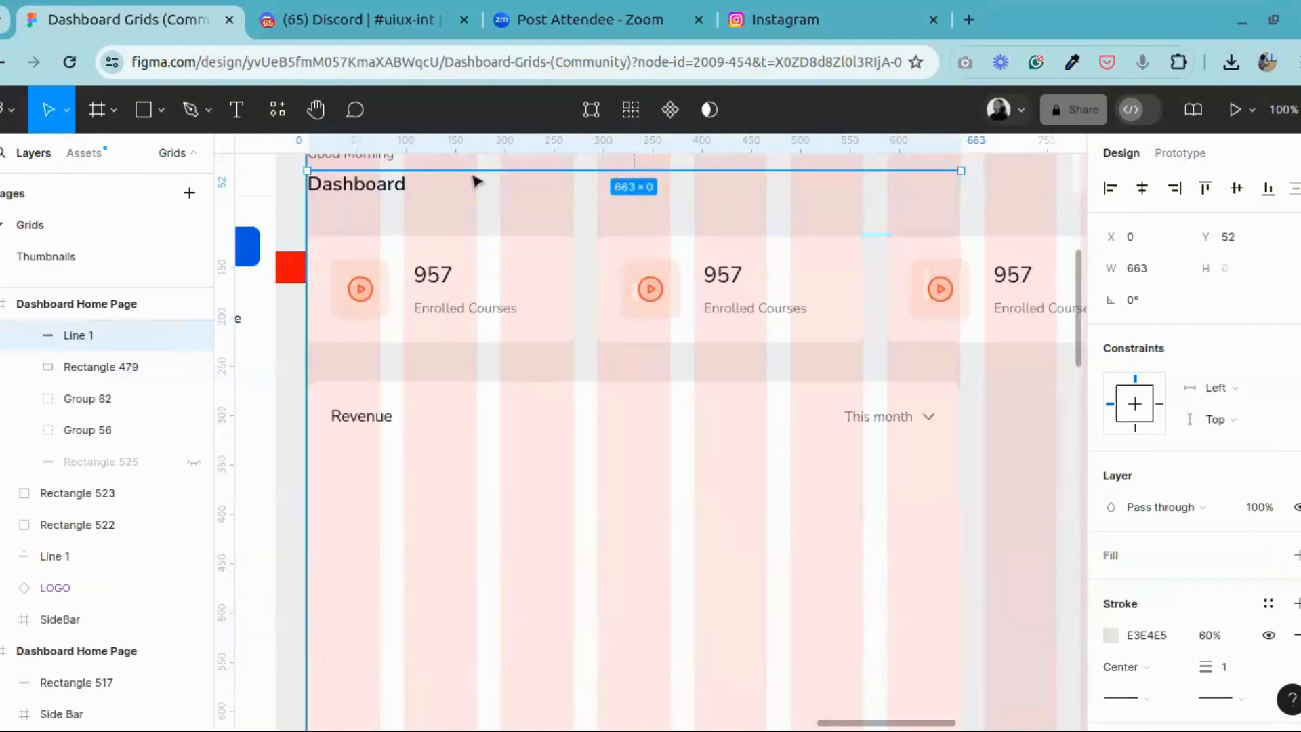
drag(439, 173, 442, 448)
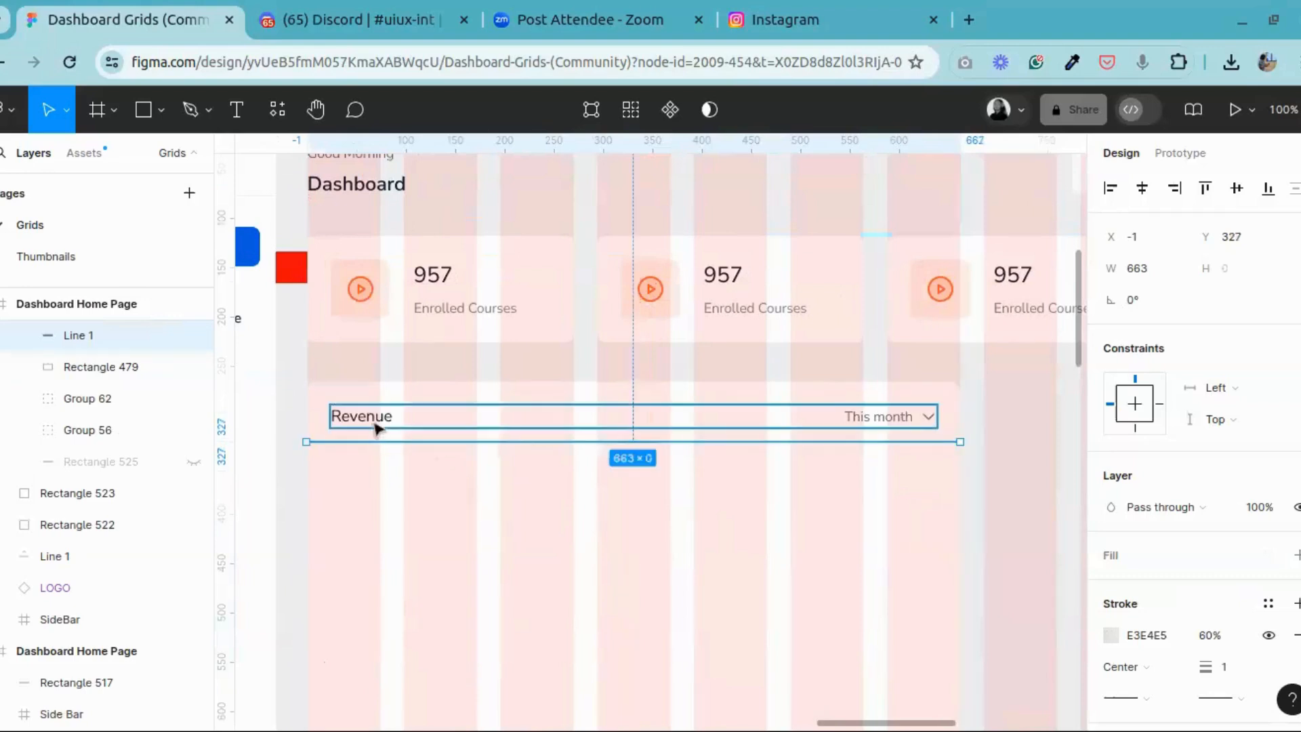
Step: Set the vertical spacing between the Revenue header group and the divider line to 16
click(375, 422)
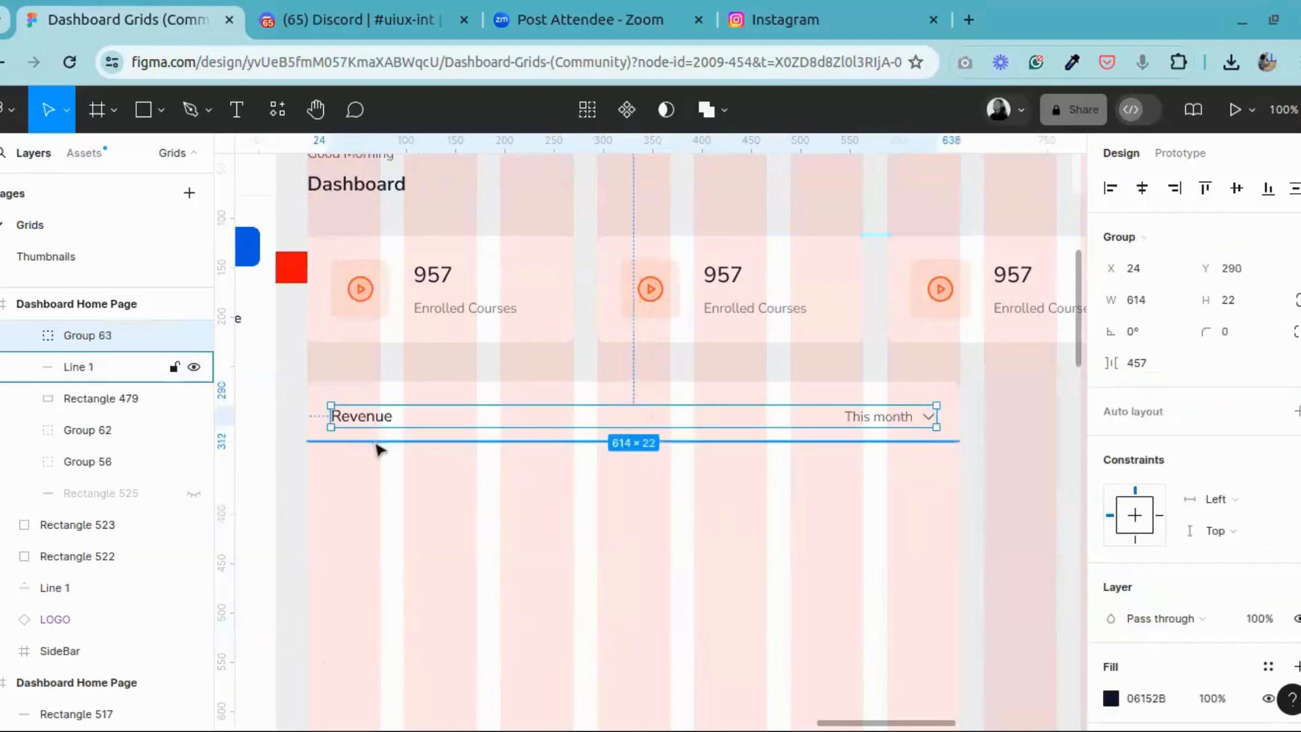
shift+click(376, 442)
click(1149, 339)
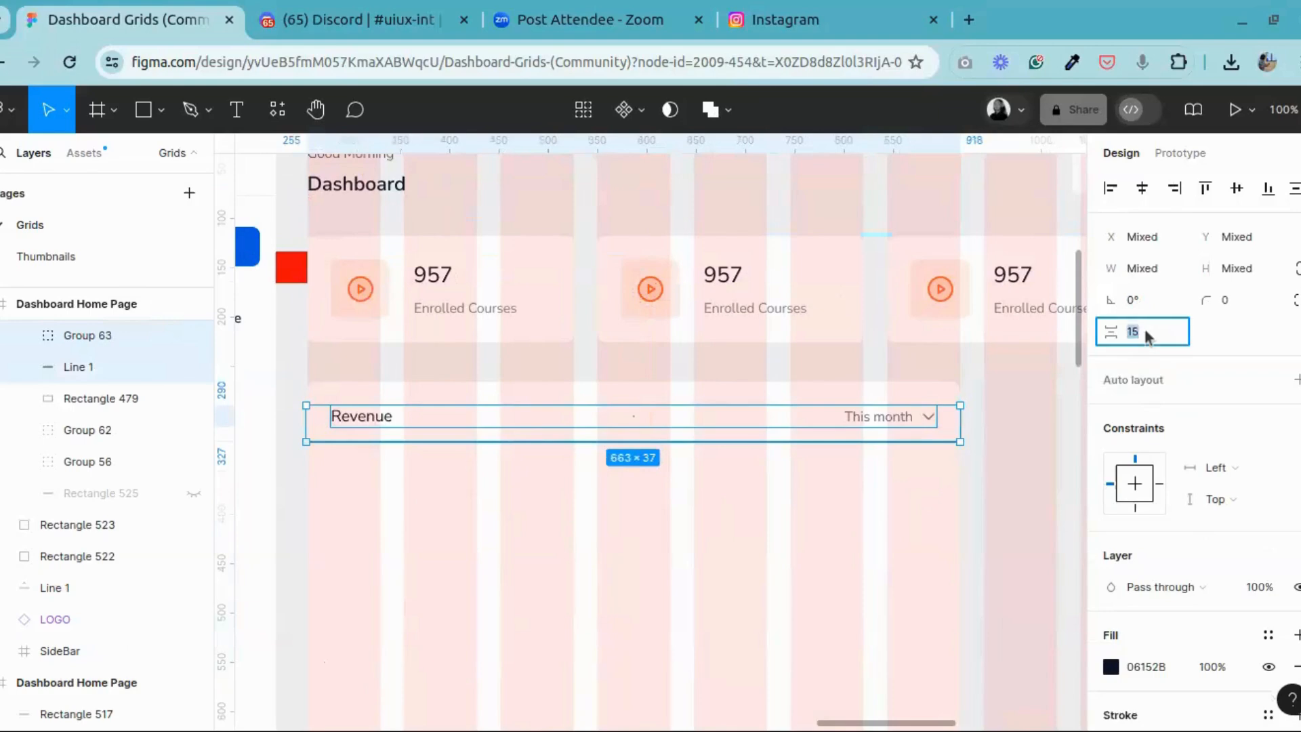
text(16)
key(Return)
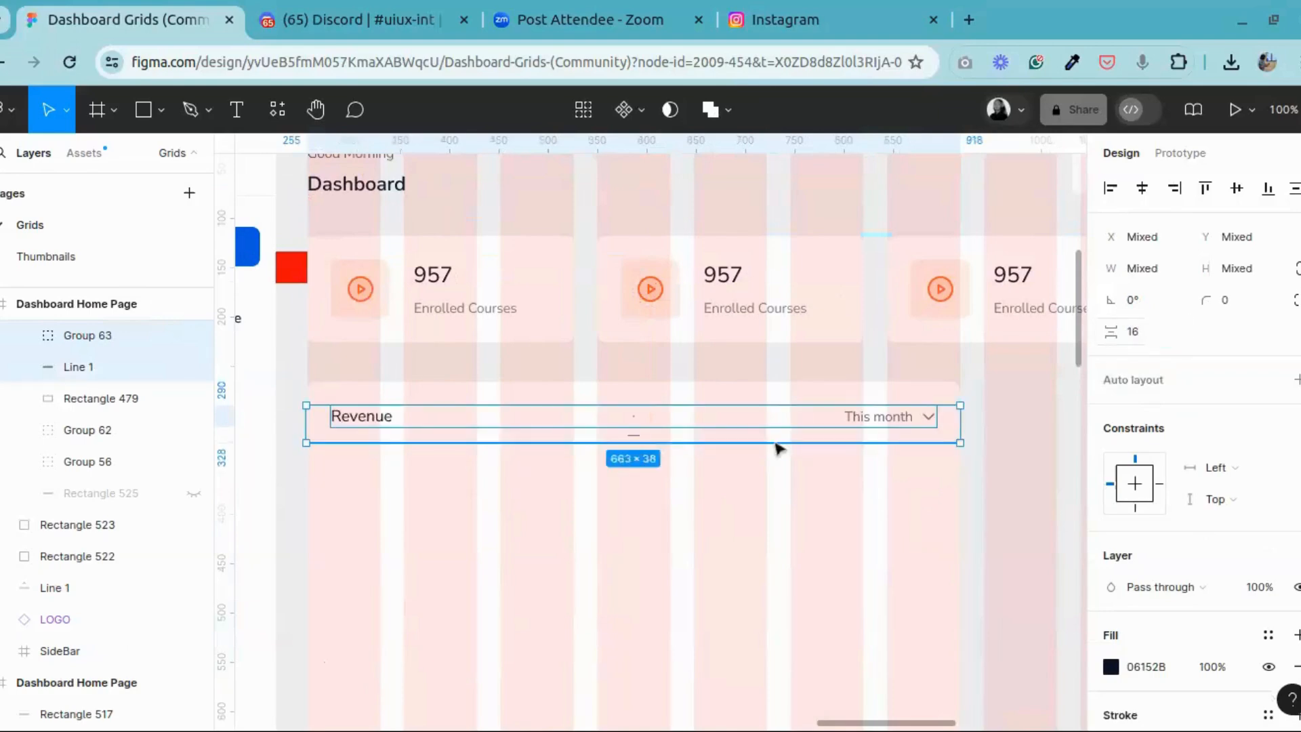
click(992, 436)
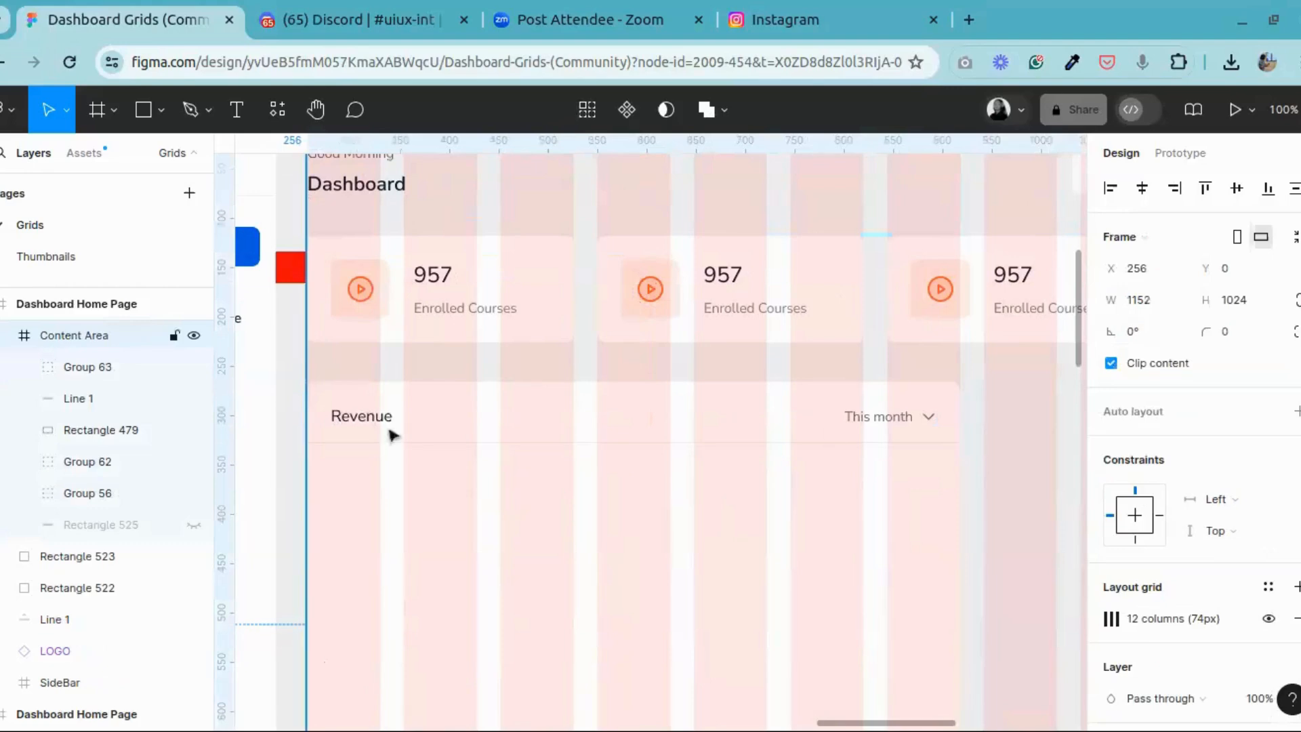
Step: Copy the frame of vertical axis labels, 1m down to 0, from the reference dashboard's Revenue chart
click(315, 109)
drag(590, 402, 942, 326)
drag(447, 376, 876, 345)
key(ctrl+minus)
drag(569, 362, 836, 307)
drag(513, 321, 734, 316)
drag(797, 345, 697, 352)
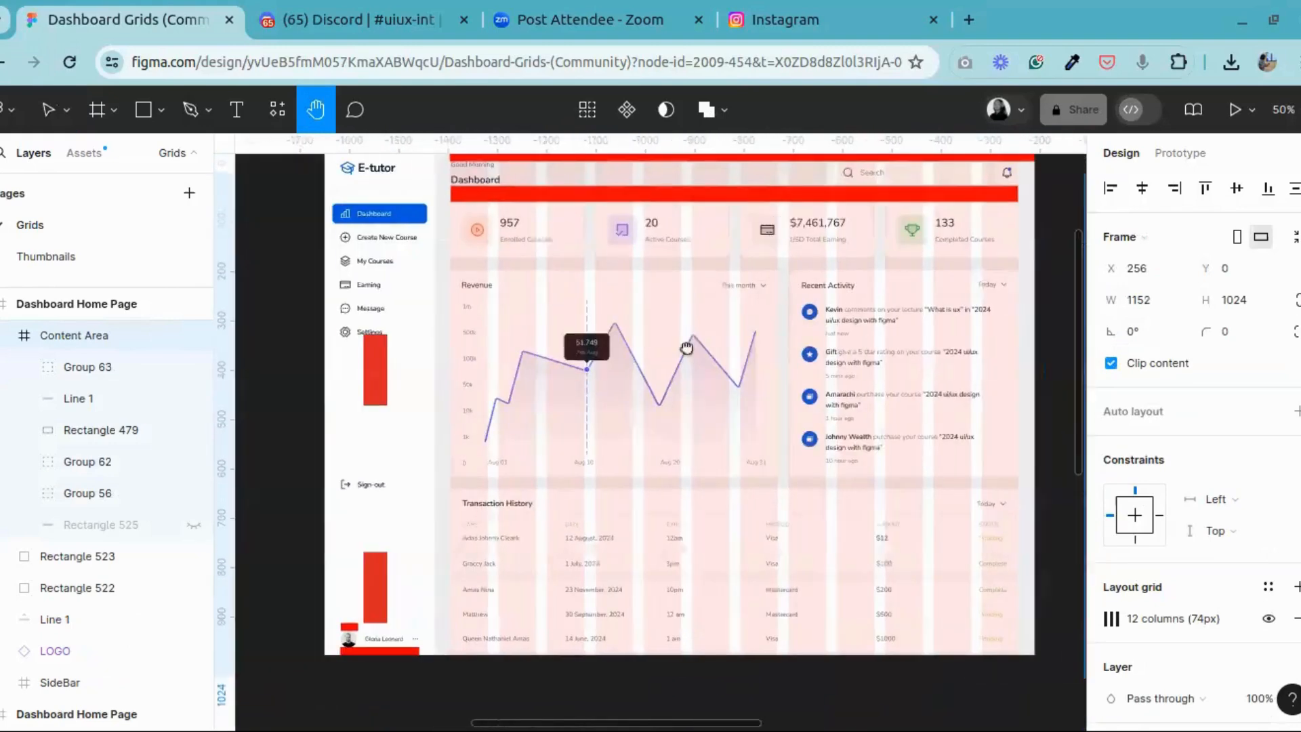
drag(553, 370, 652, 393)
key(ctrl+plus)
key(ctrl+plus)
drag(567, 480, 663, 678)
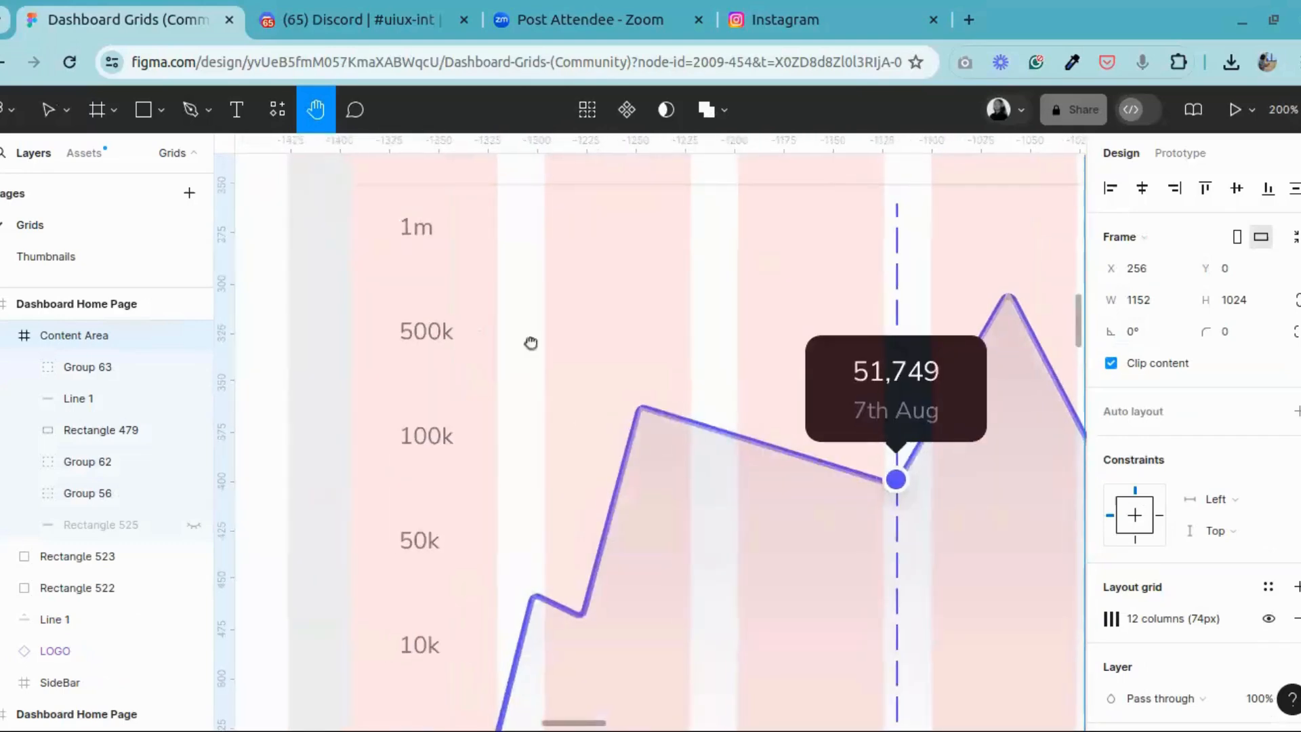
drag(531, 343, 566, 227)
key(ctrl+minus)
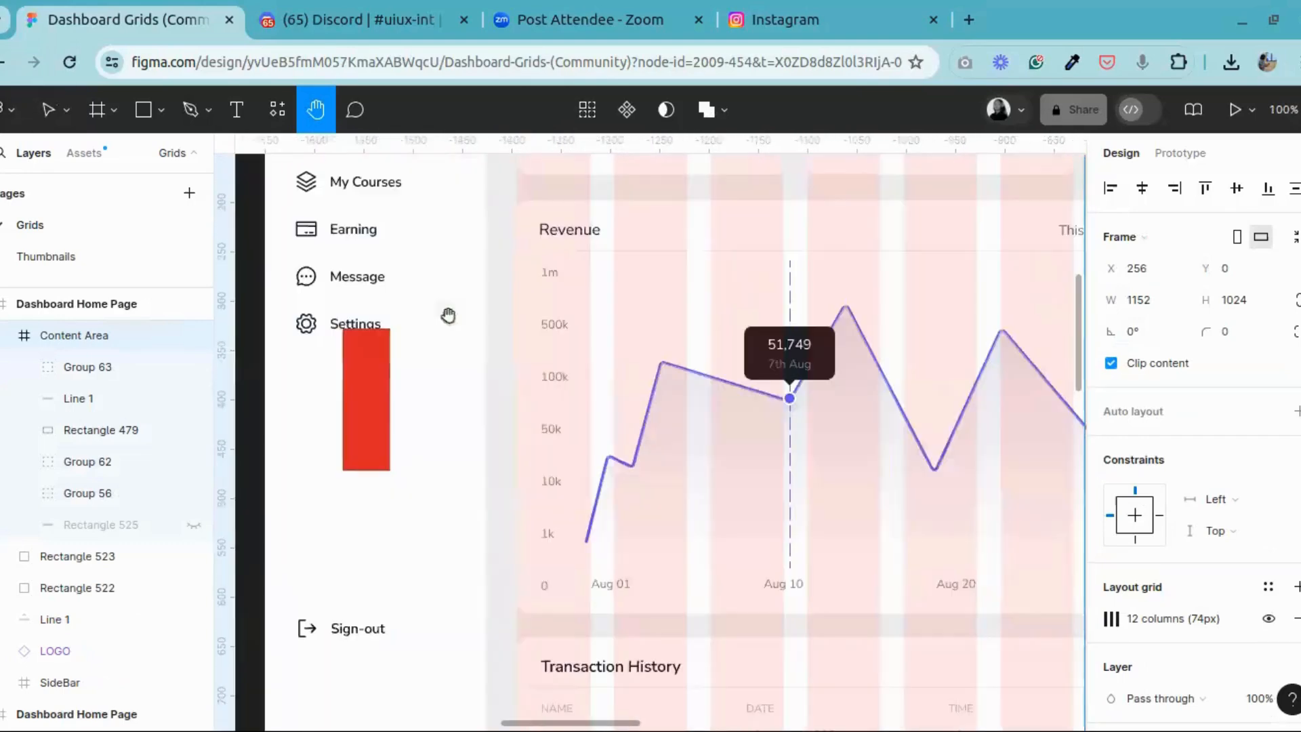
drag(447, 314, 418, 305)
click(46, 111)
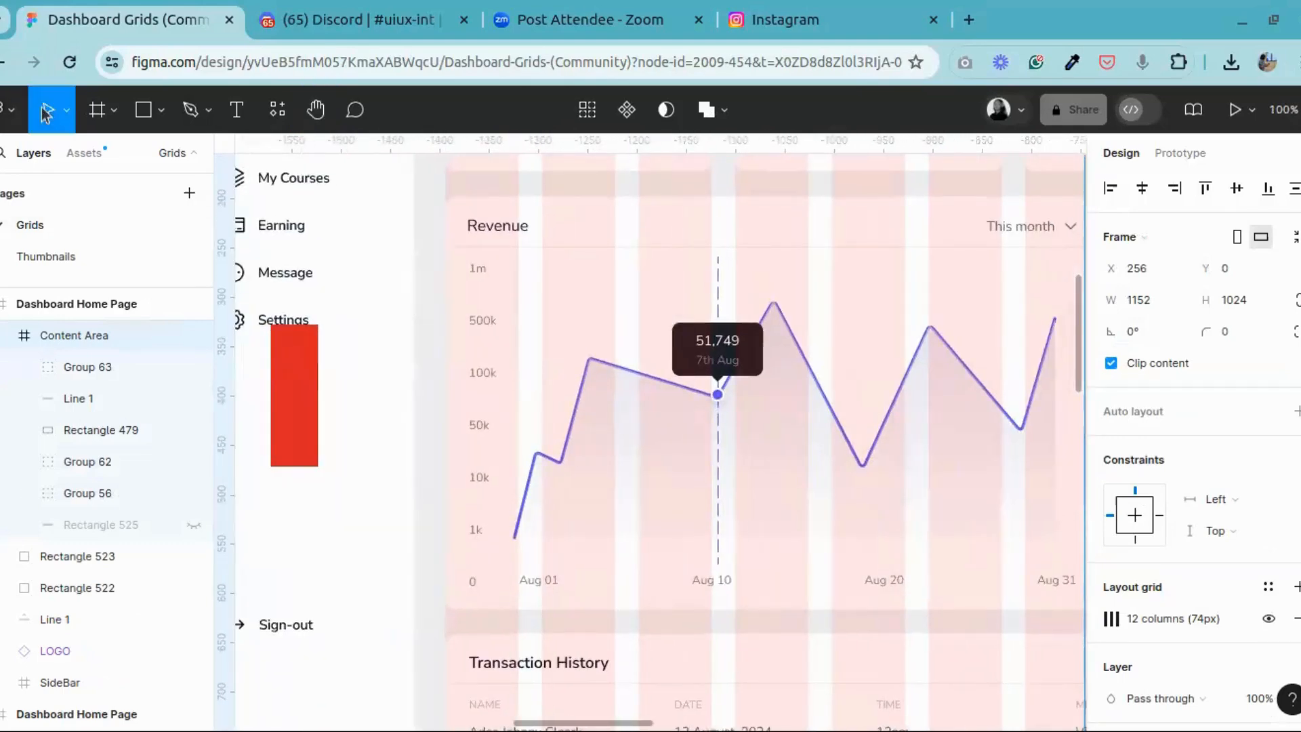
click(460, 298)
double_click(961, 225)
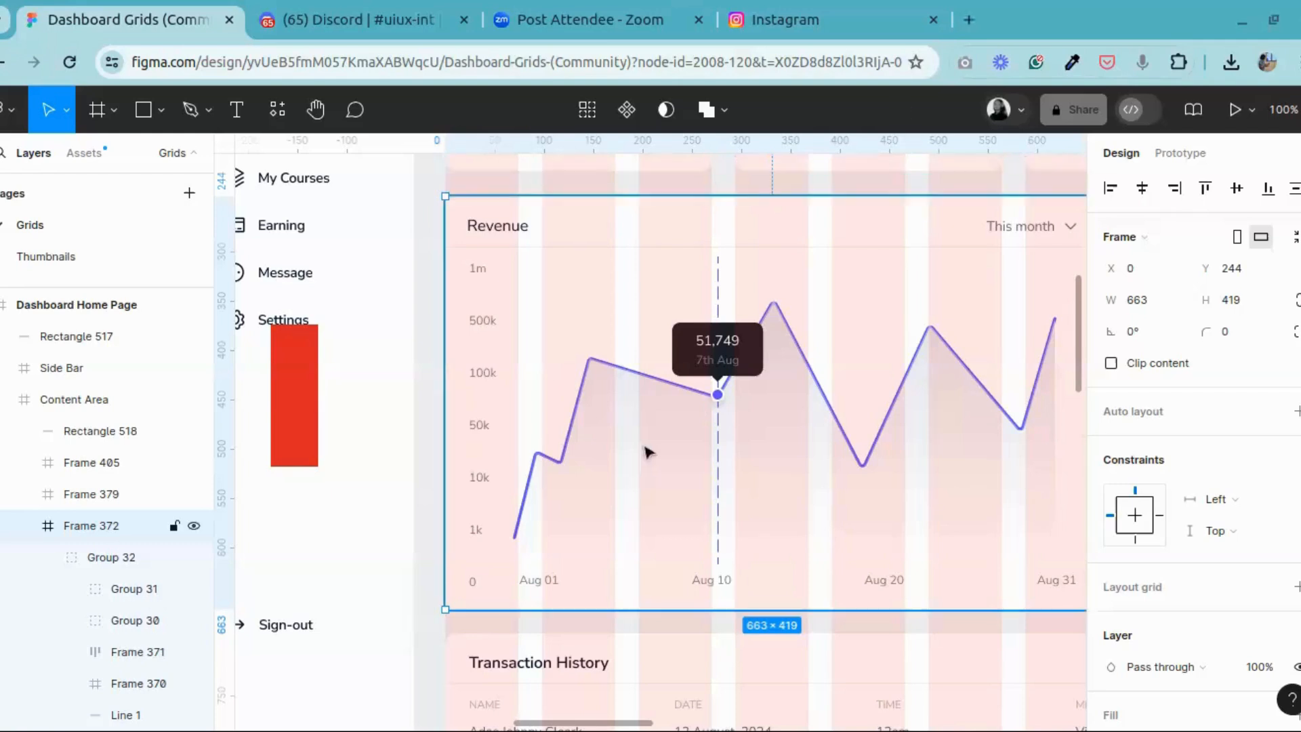
click(491, 322)
click(489, 332)
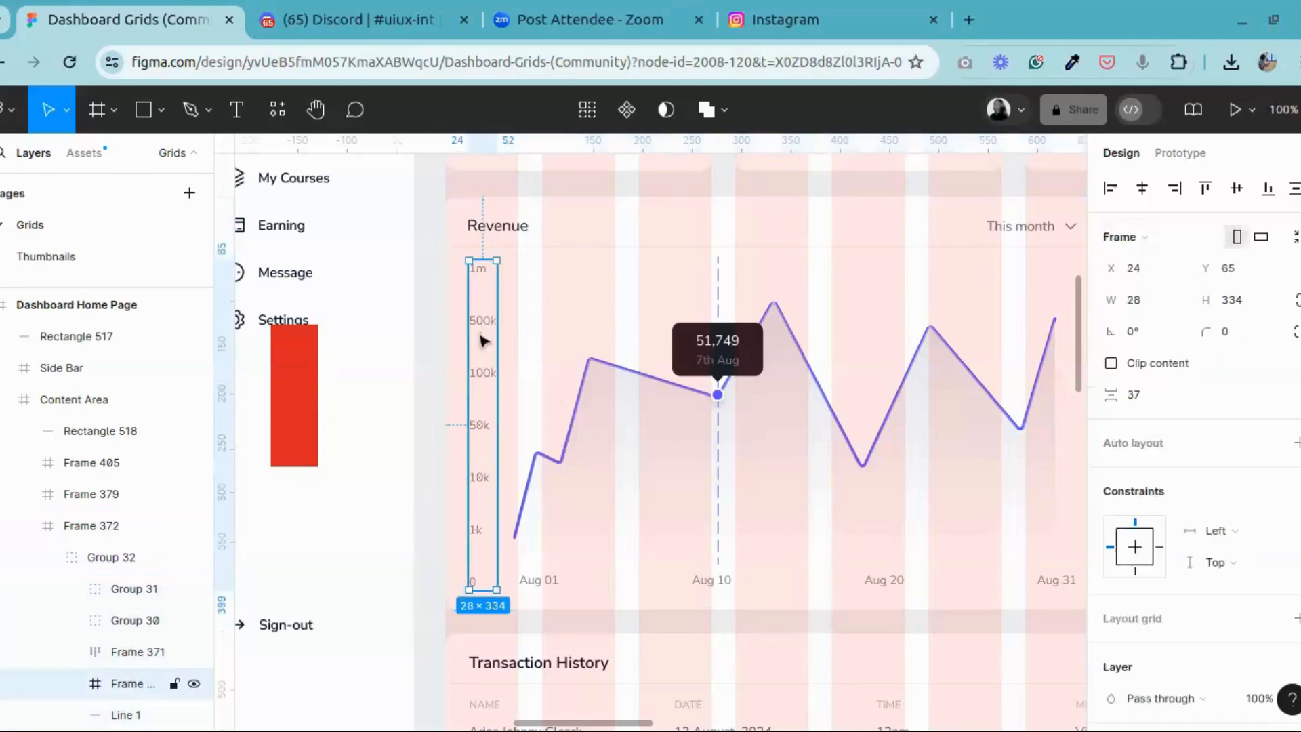
right_click(491, 335)
click(539, 130)
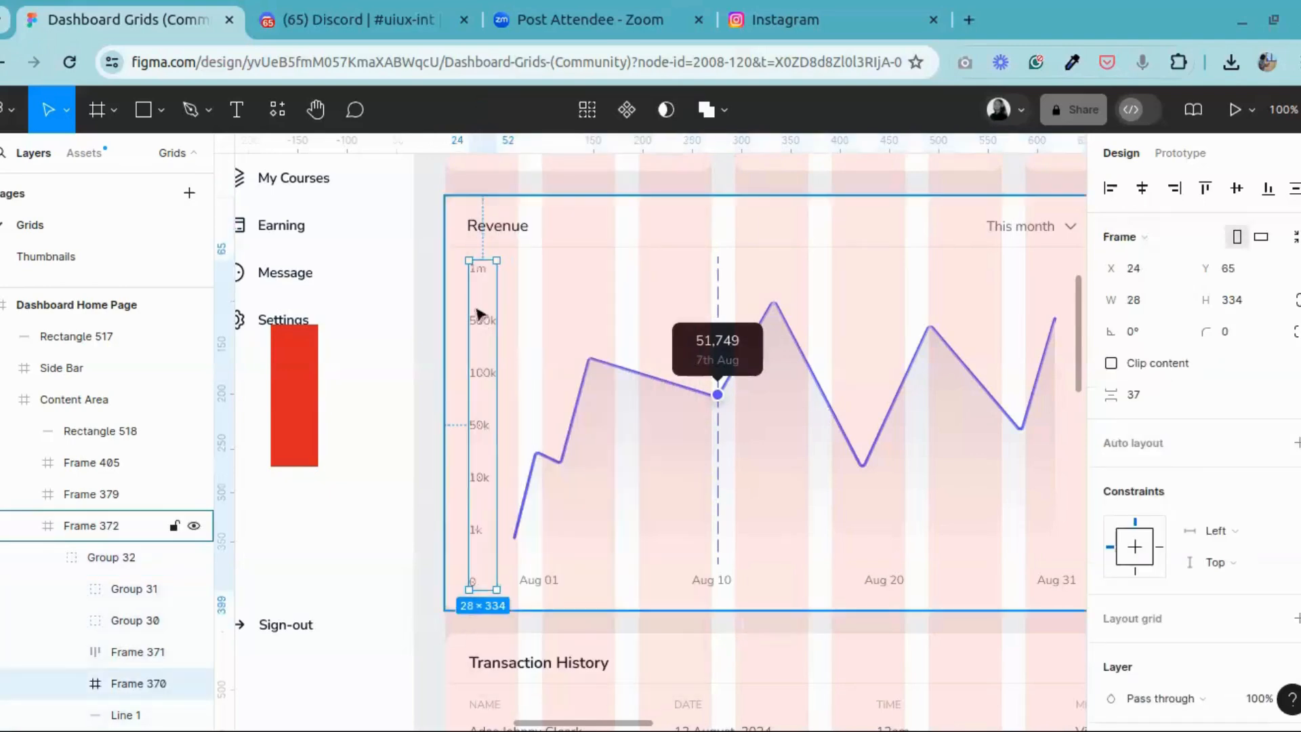
Step: Paste the copied frame of vertical axis labels into the new dashboard's Revenue card
key(h)
drag(792, 469, 191, 450)
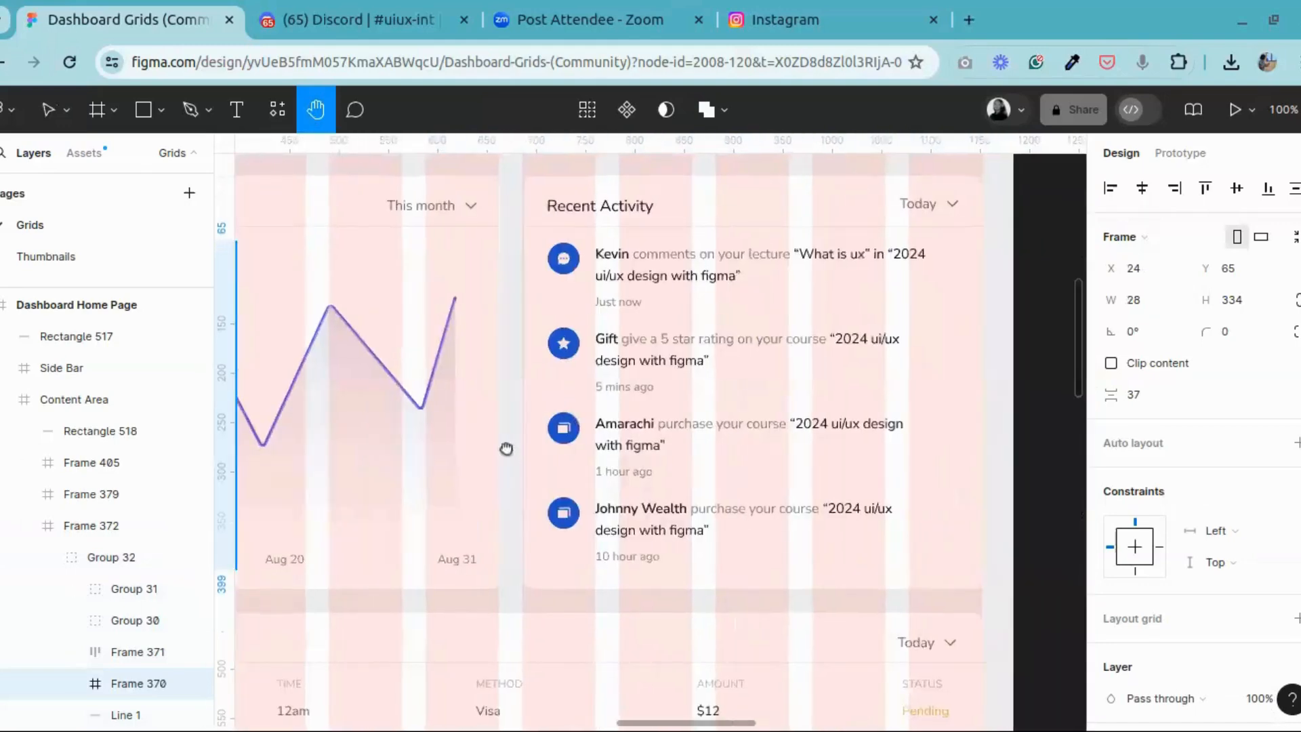
drag(1074, 420, 175, 432)
drag(819, 453, 656, 474)
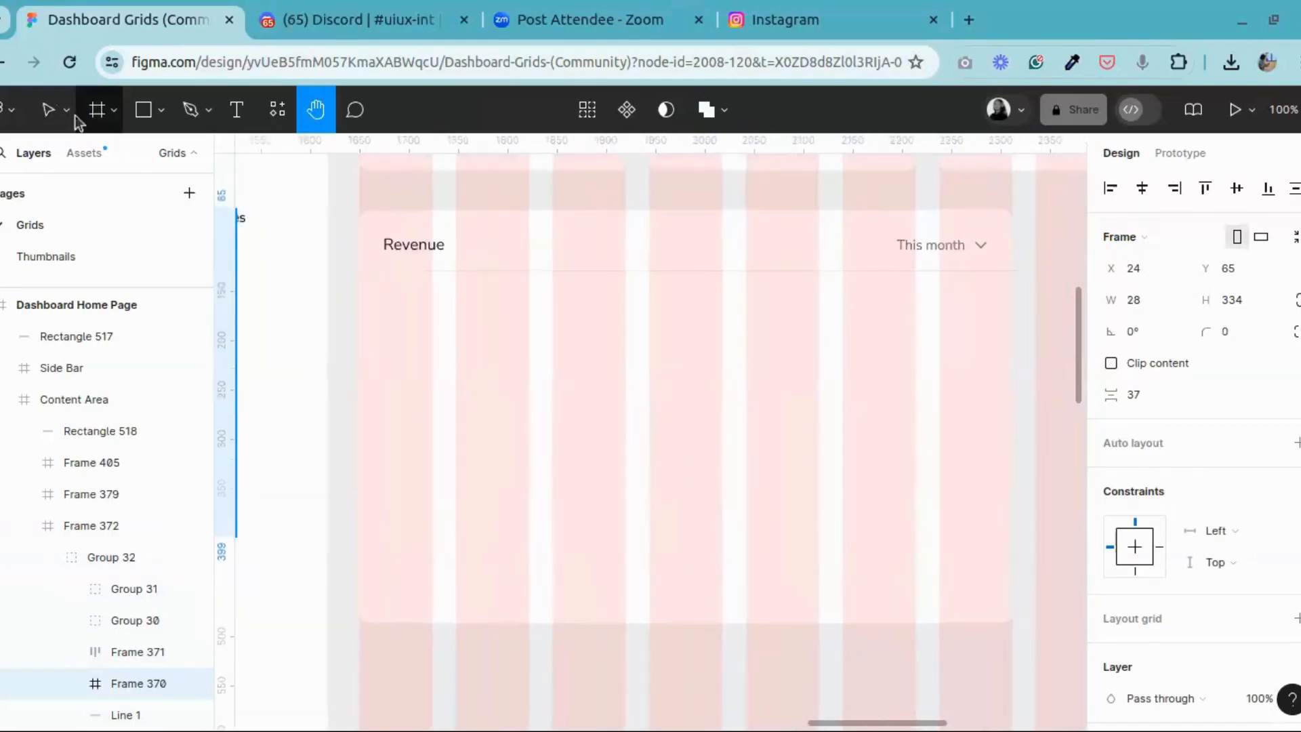
key(v)
click(504, 357)
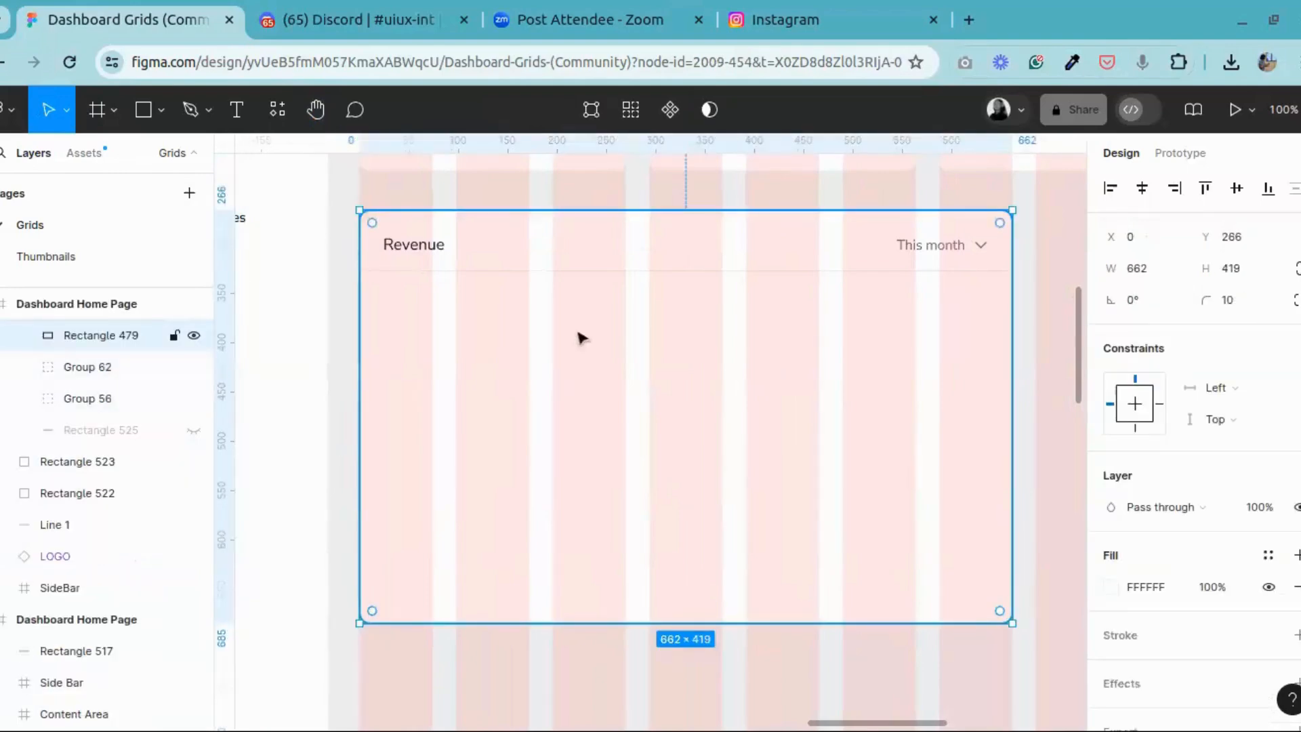
key(ctrl+v)
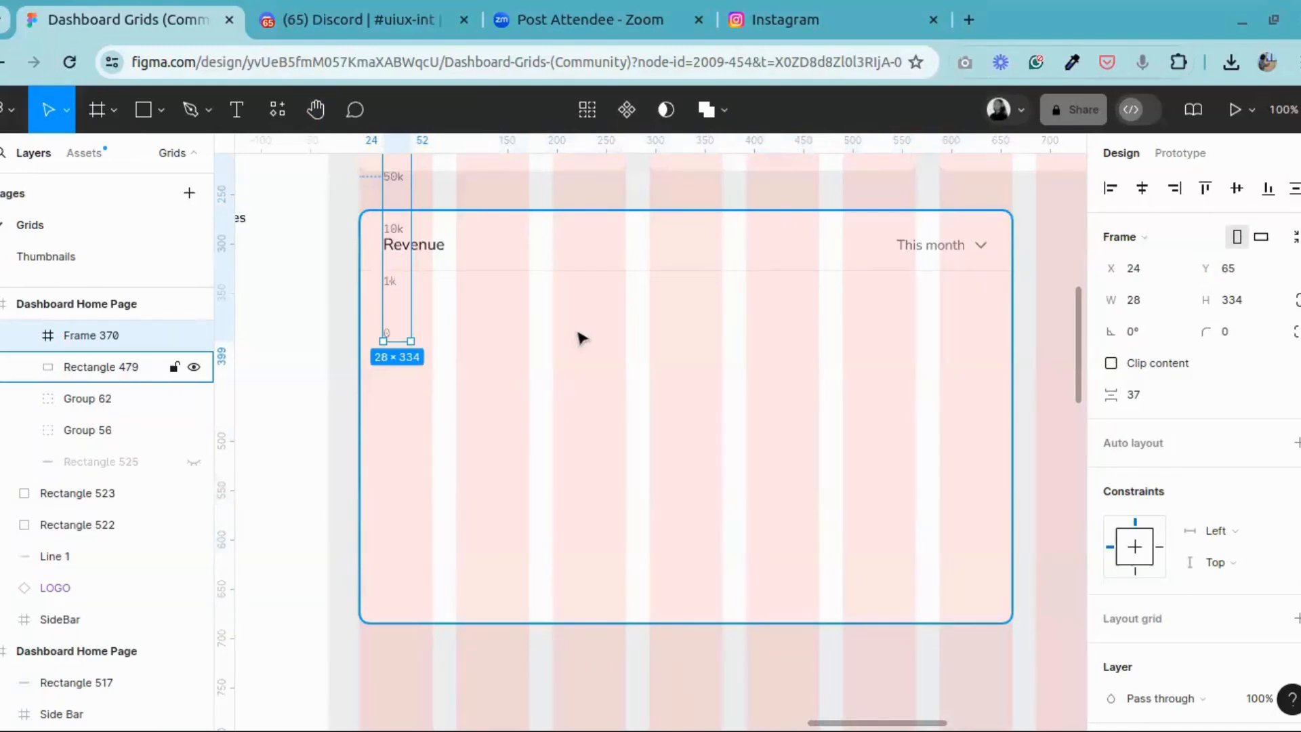
Step: Move the vertical axis labels frame below the divider line in the Revenue card, to X 24, Y 344
scroll(391, 251, up, 3)
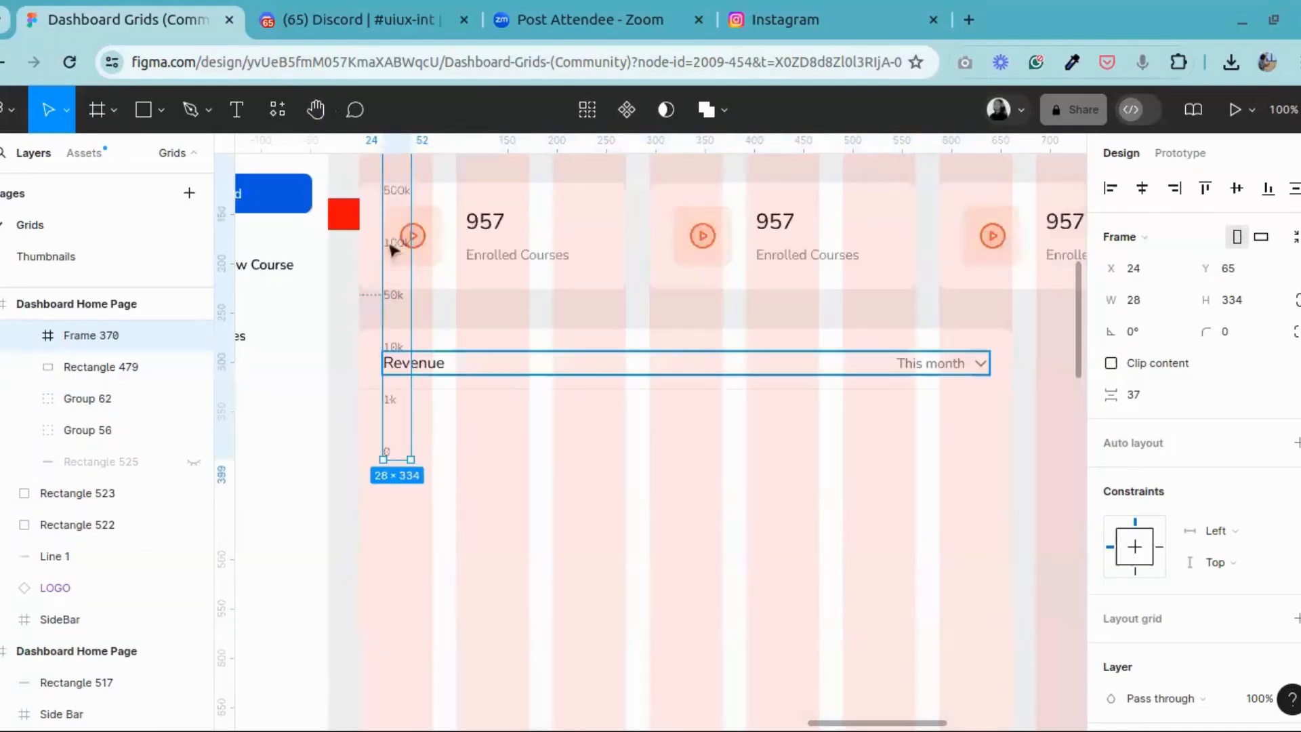
drag(392, 251, 401, 572)
scroll(401, 573, down, 3)
scroll(403, 542, down, 3)
scroll(410, 422, up, 3)
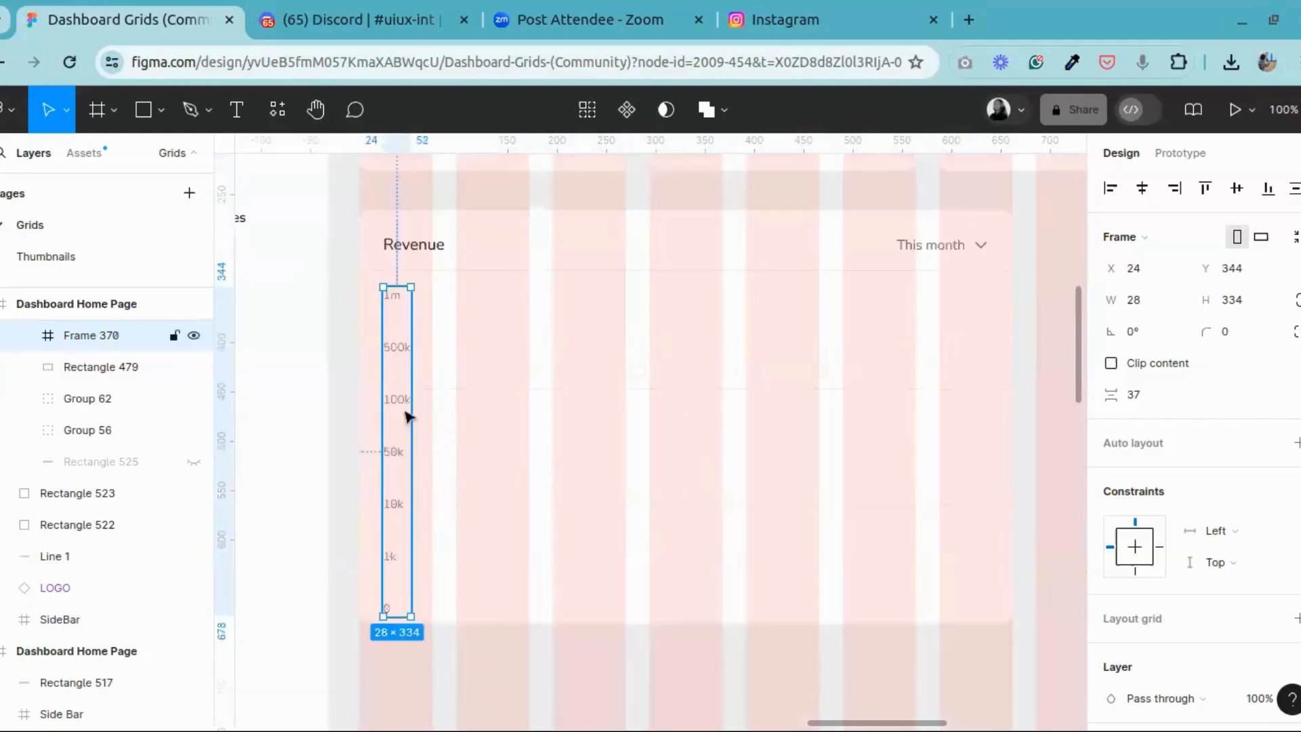
Step: Set the vertical spacing between the labels in the axis labels frame to 32
right_click(399, 347)
key(Escape)
double_click(407, 348)
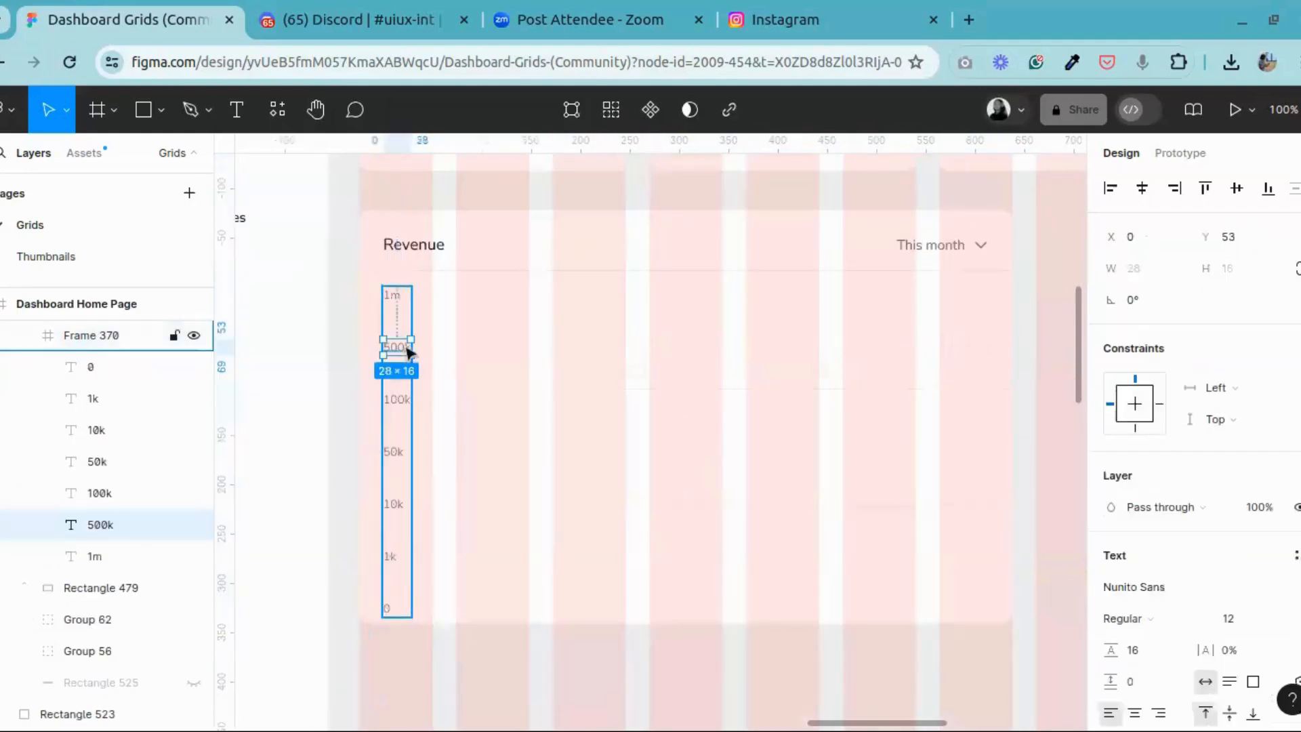
click(403, 298)
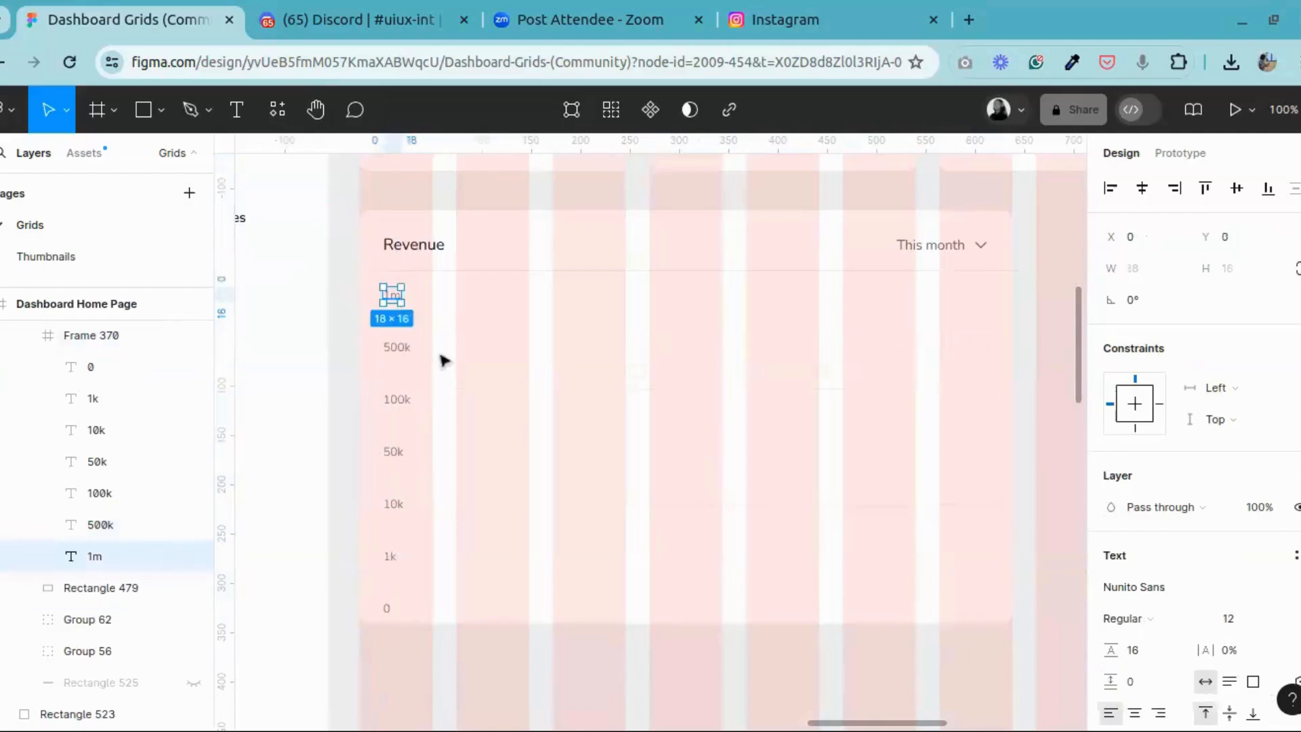
click(442, 358)
click(392, 353)
click(1145, 400)
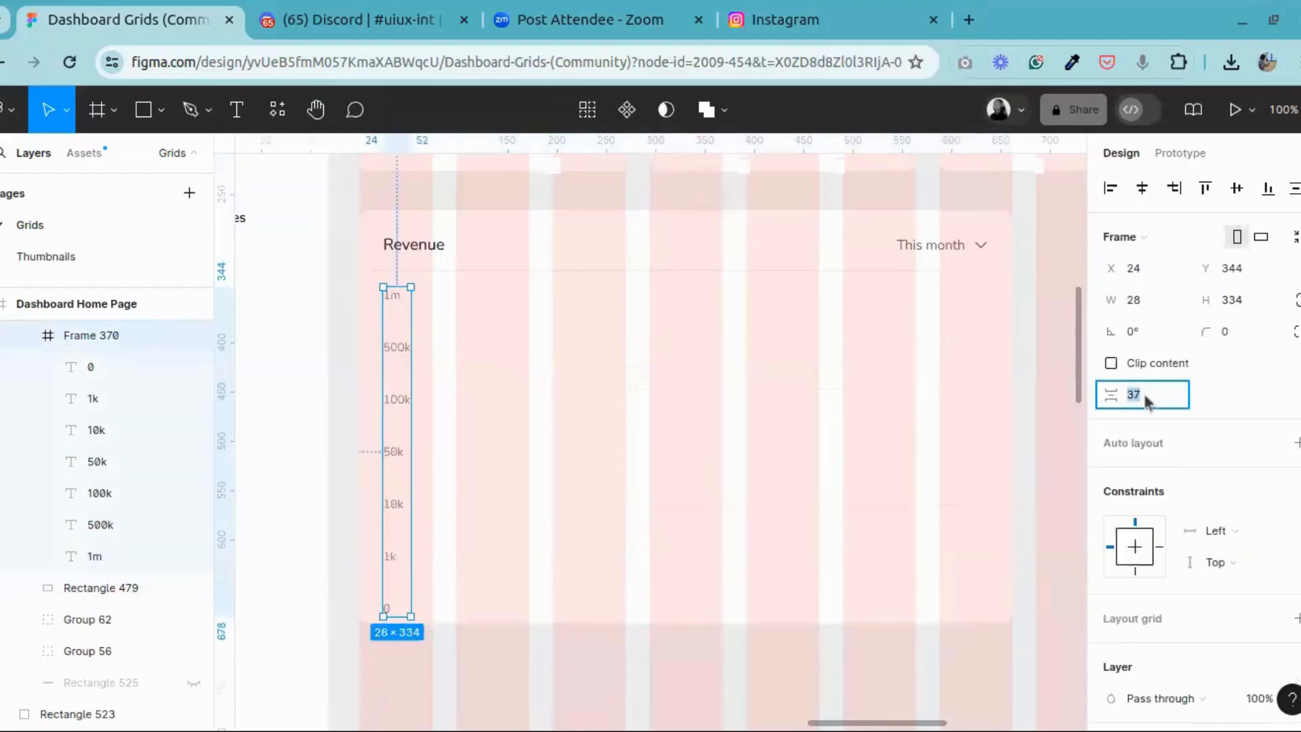
text(32)
key(Return)
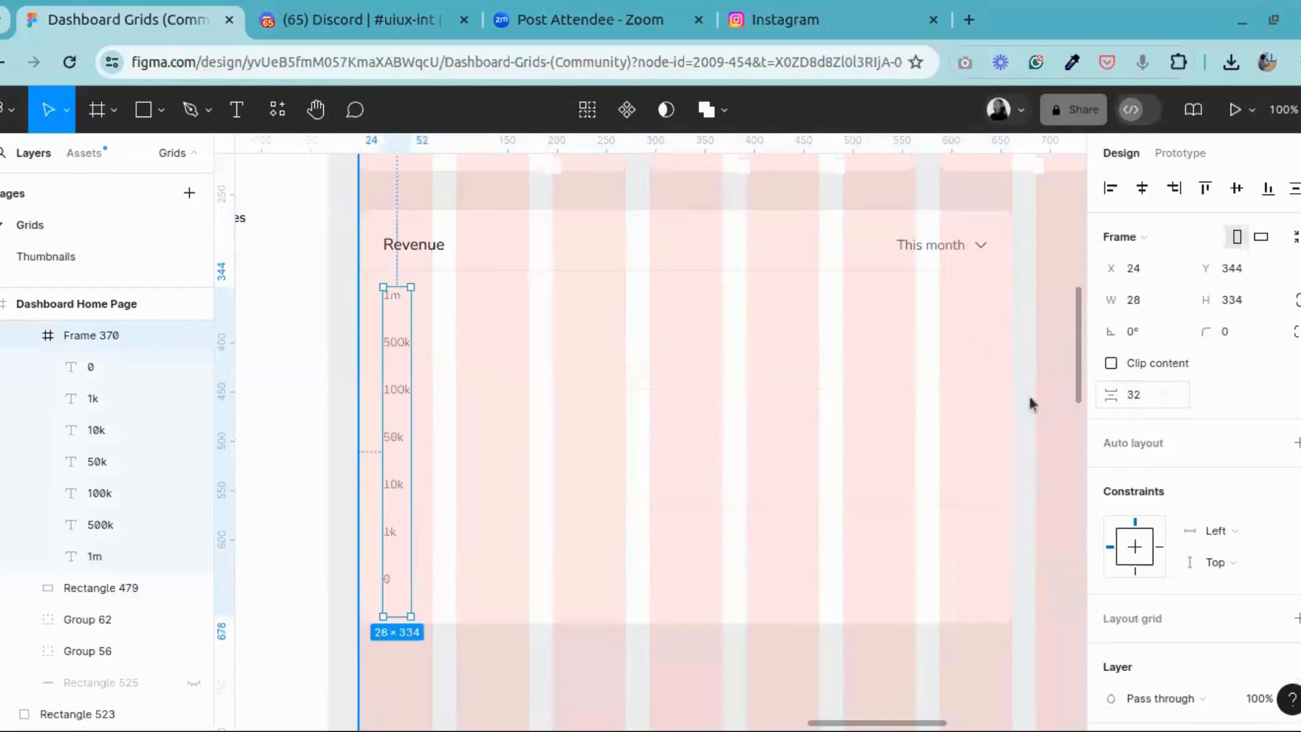
Step: Ungroup the axis labels frame so that its labels are separate text layers in the card
right_click(382, 344)
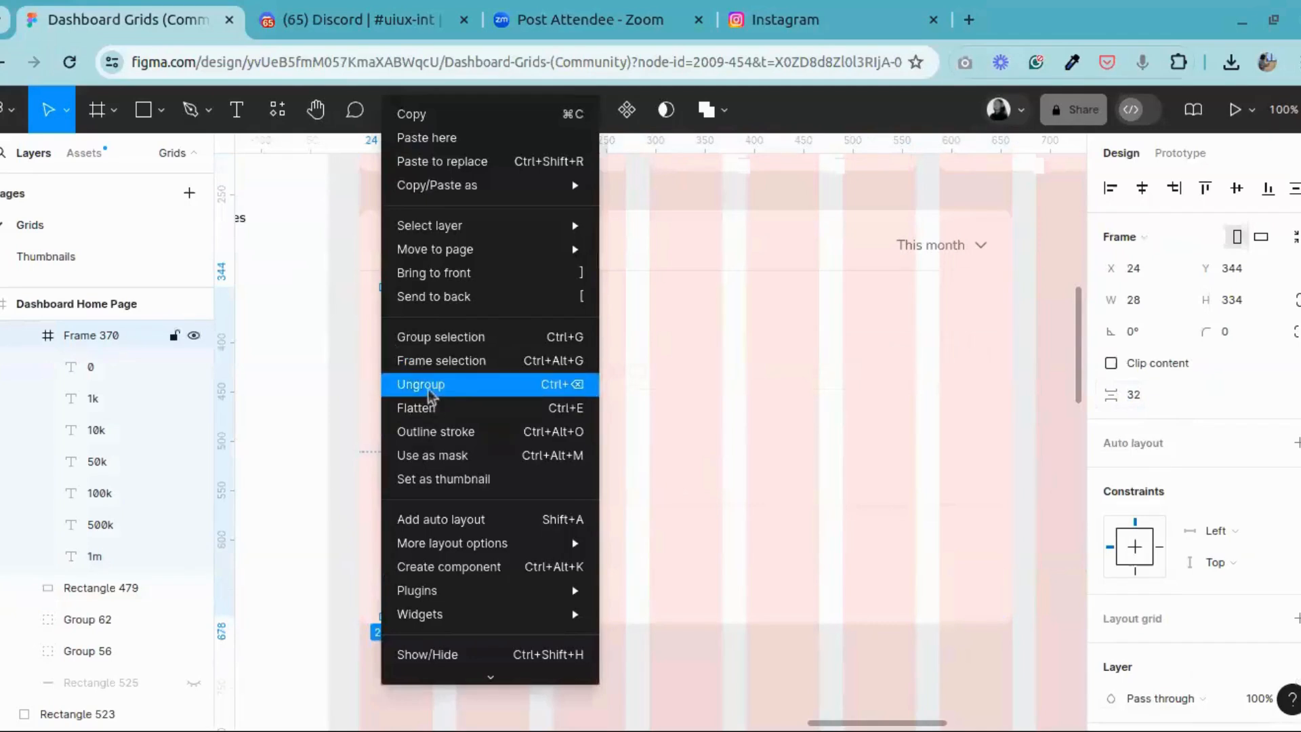
click(429, 388)
click(508, 378)
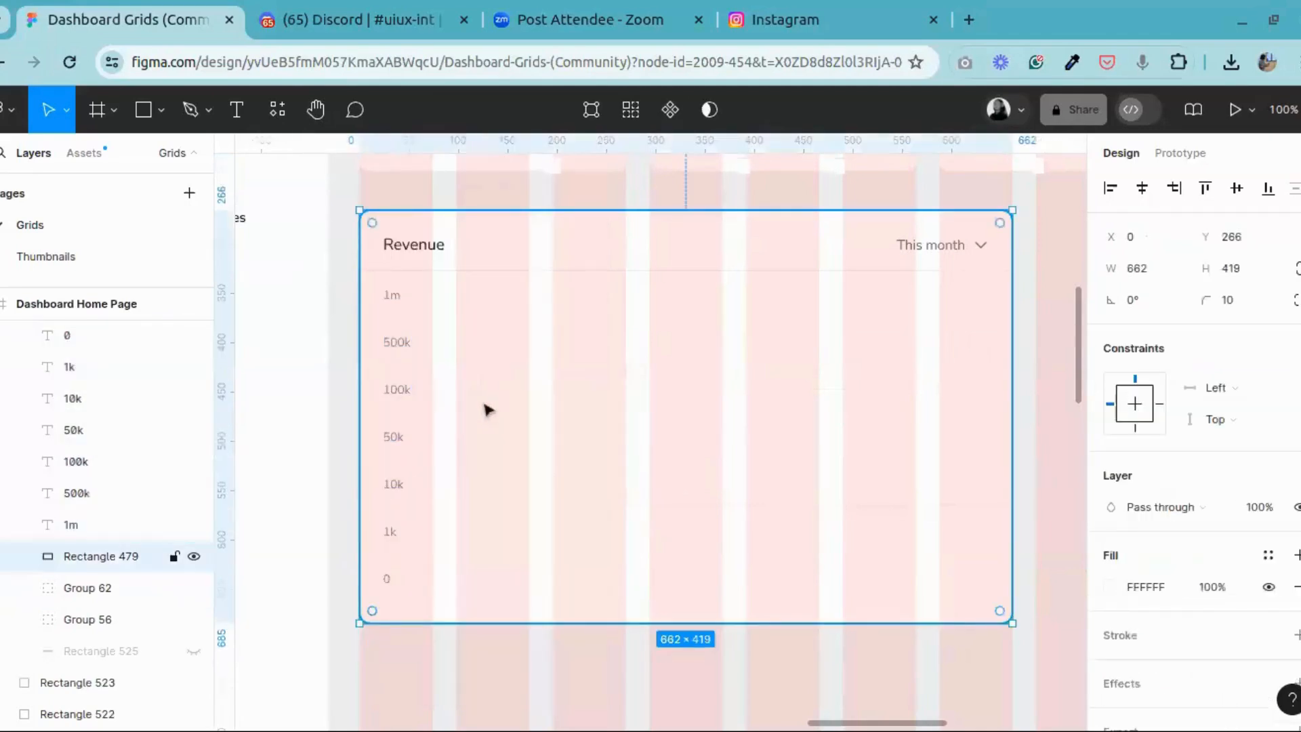
click(317, 116)
drag(479, 442, 630, 442)
key(ctrl+plus)
drag(612, 352, 634, 531)
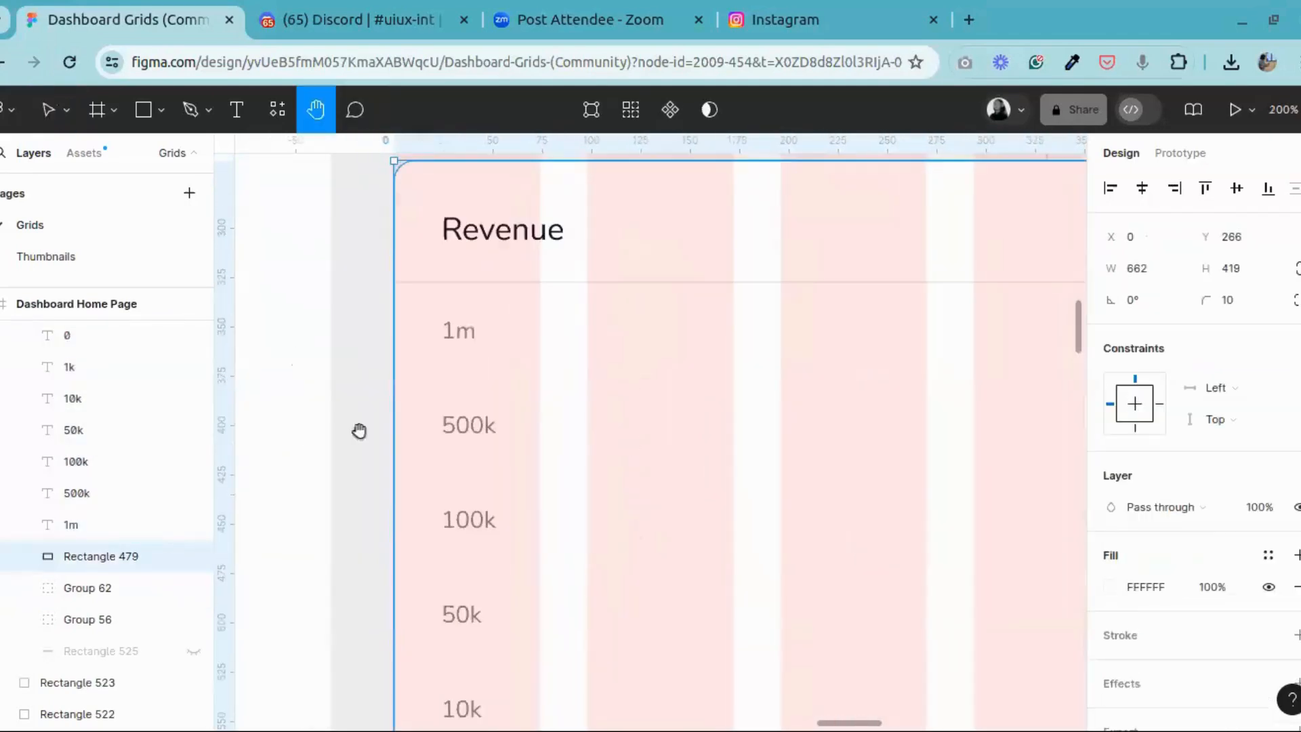
click(49, 110)
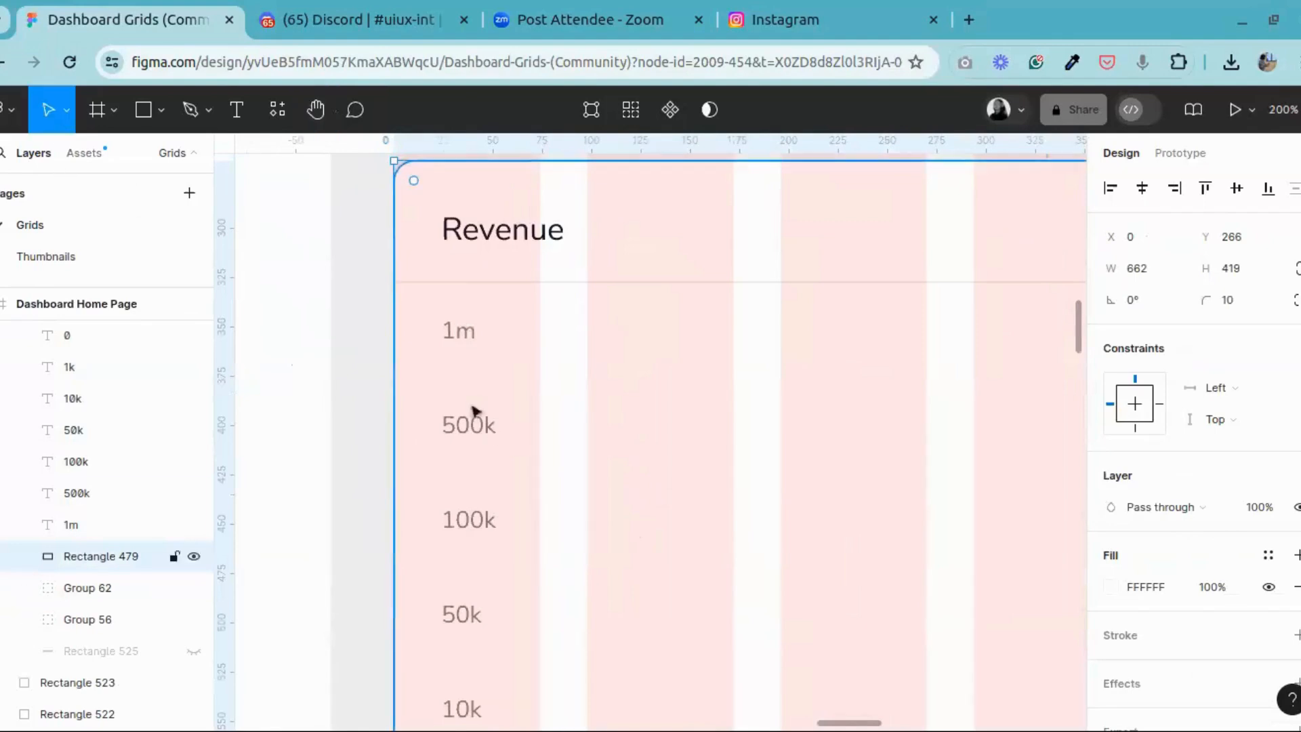
click(459, 333)
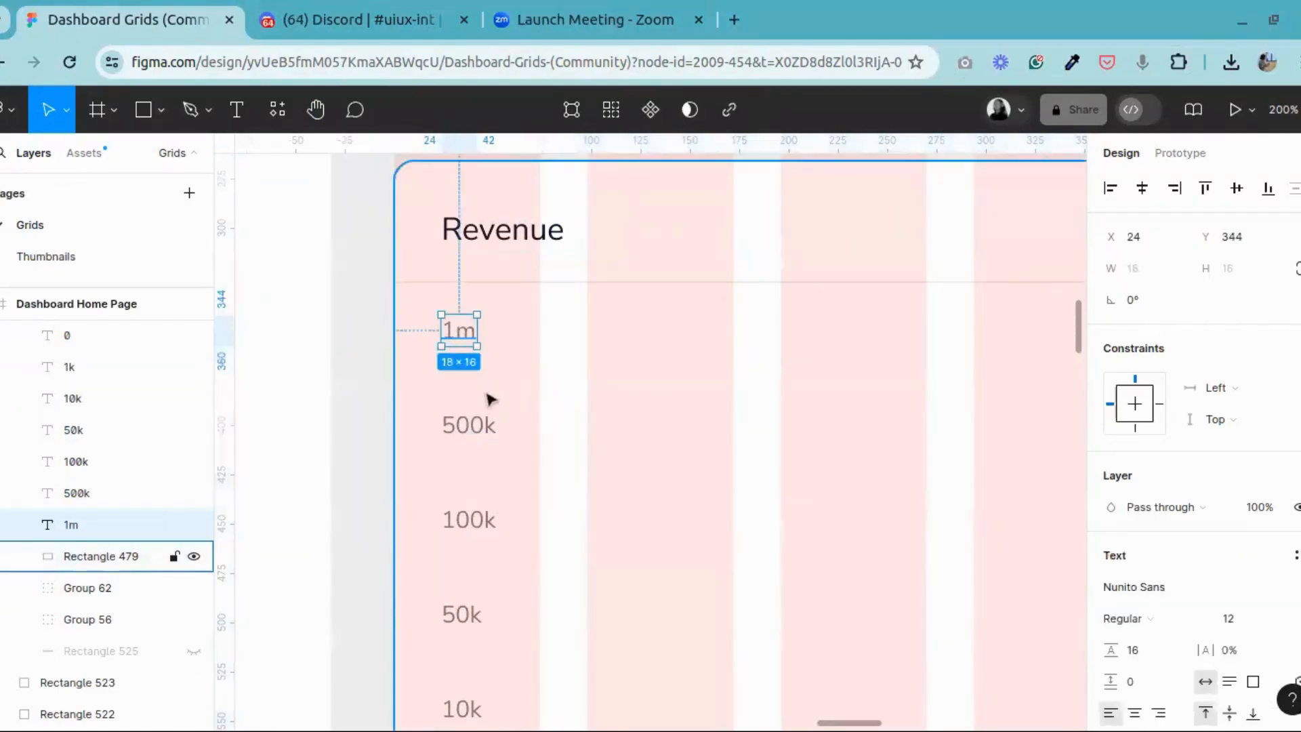
scroll(490, 399, down, 2)
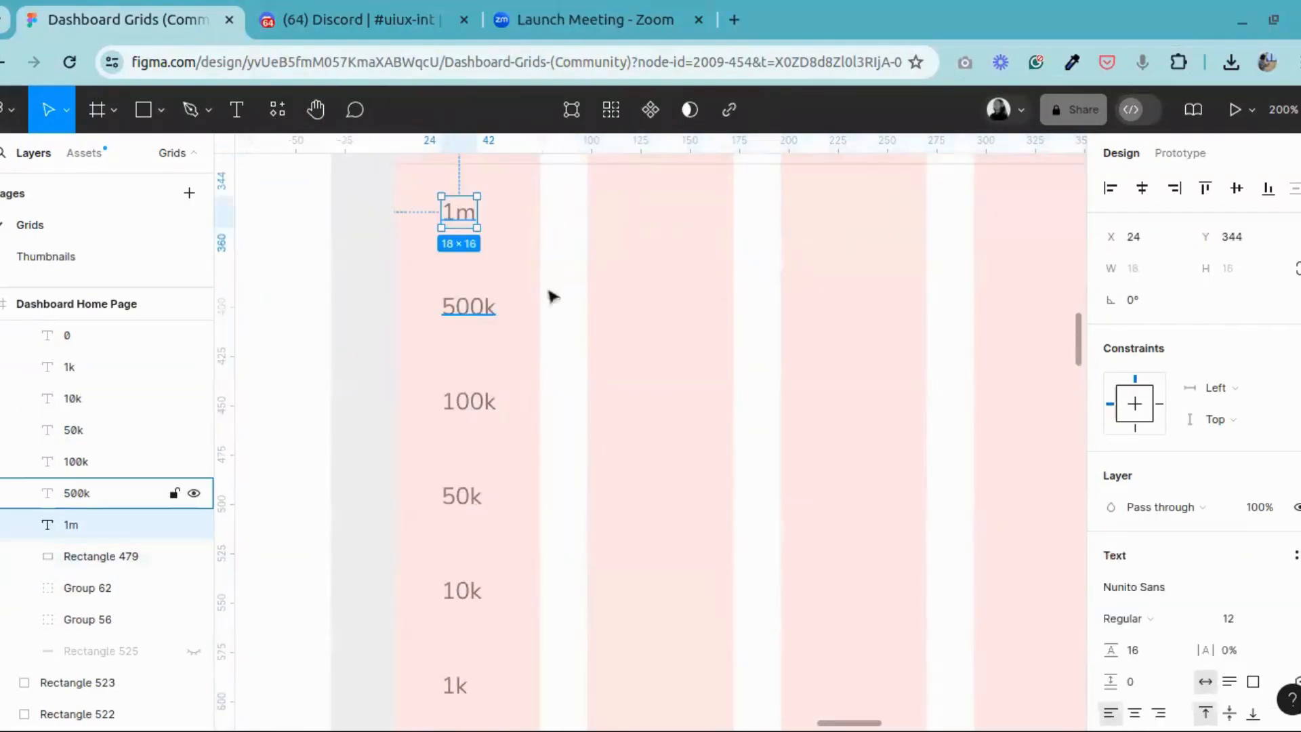
shift+click(487, 310)
shift+click(481, 403)
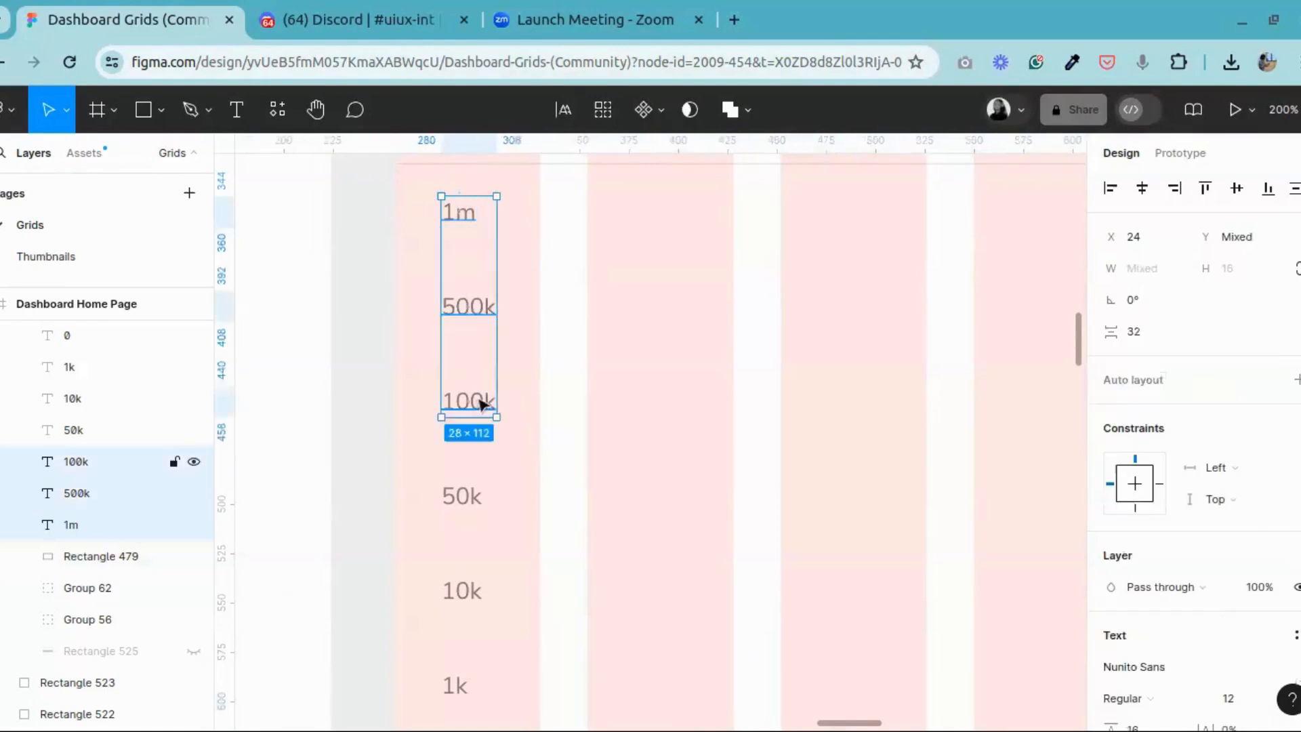
scroll(481, 403, down, 4)
shift+click(470, 356)
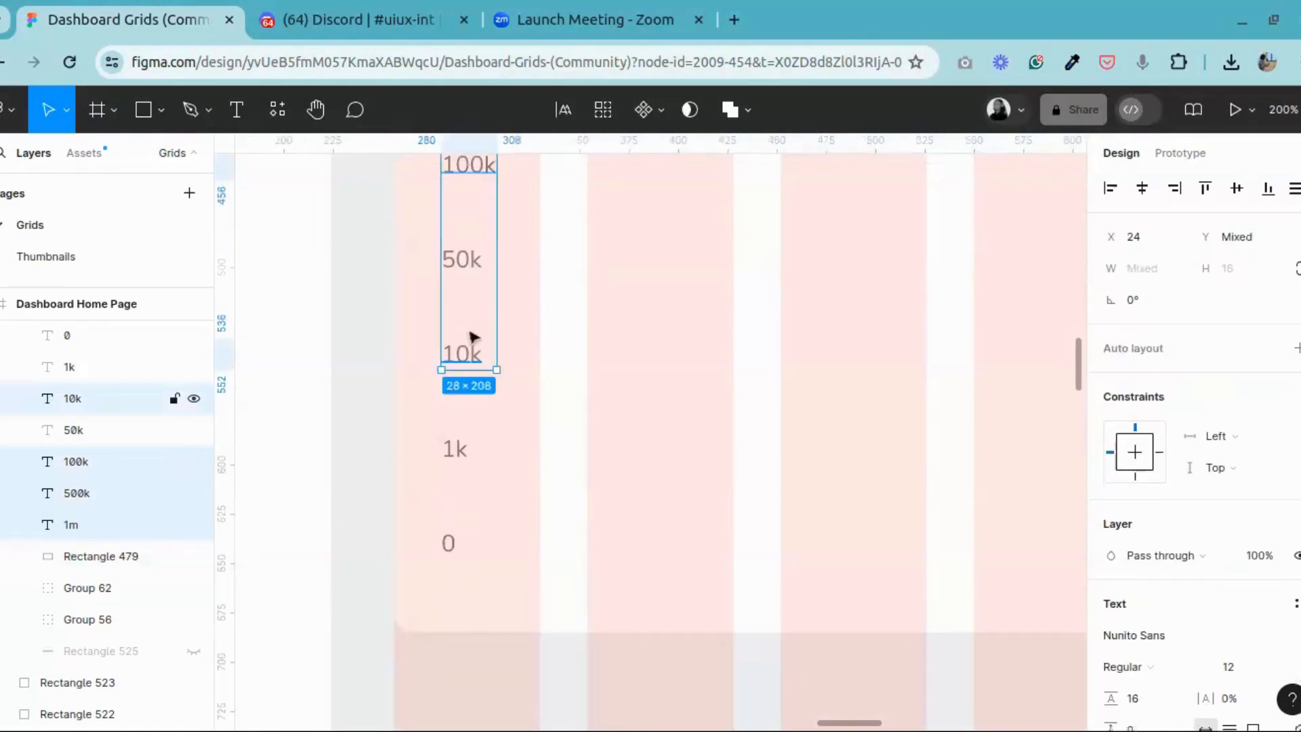
click(471, 271)
Step: Select all seven axis labels from 1m down to 0 and wrap them in an auto layout frame
scroll(534, 355, up, 6)
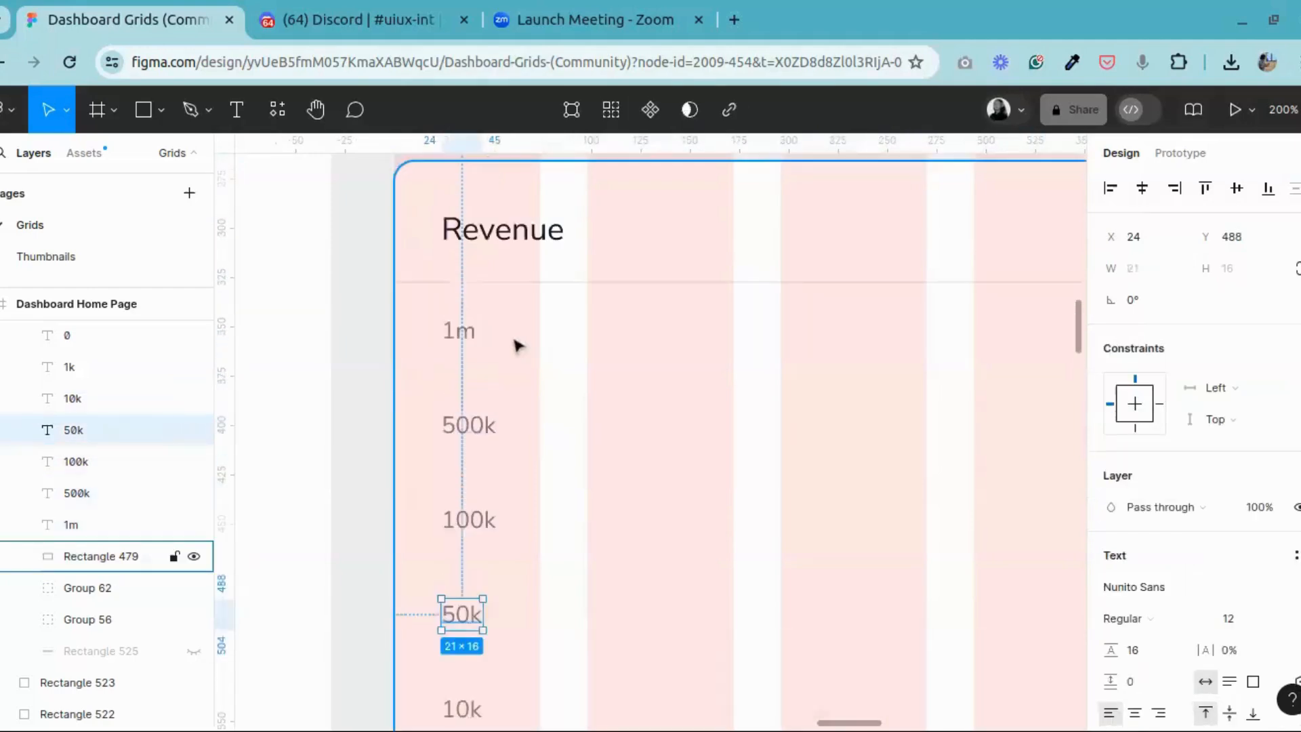
scroll(479, 427, up, 2)
scroll(450, 369, down, 4)
click(474, 210)
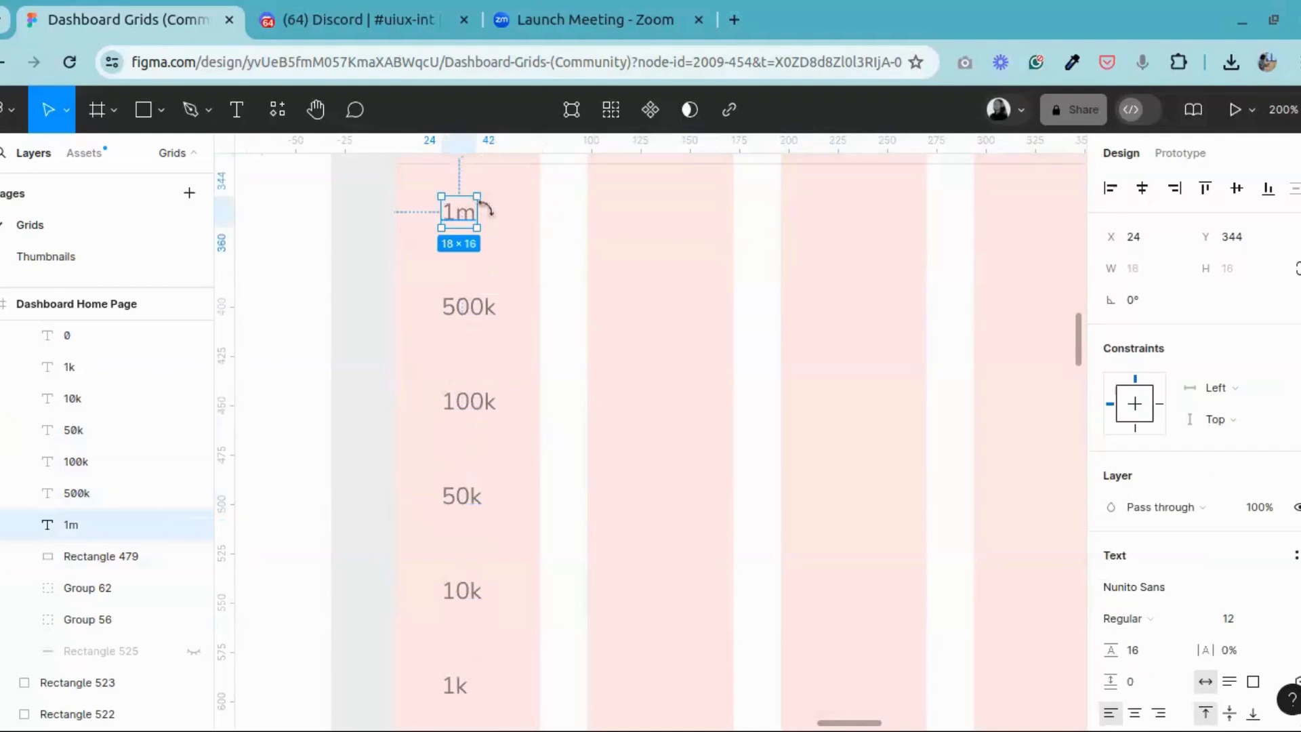
shift+click(466, 305)
shift+click(485, 403)
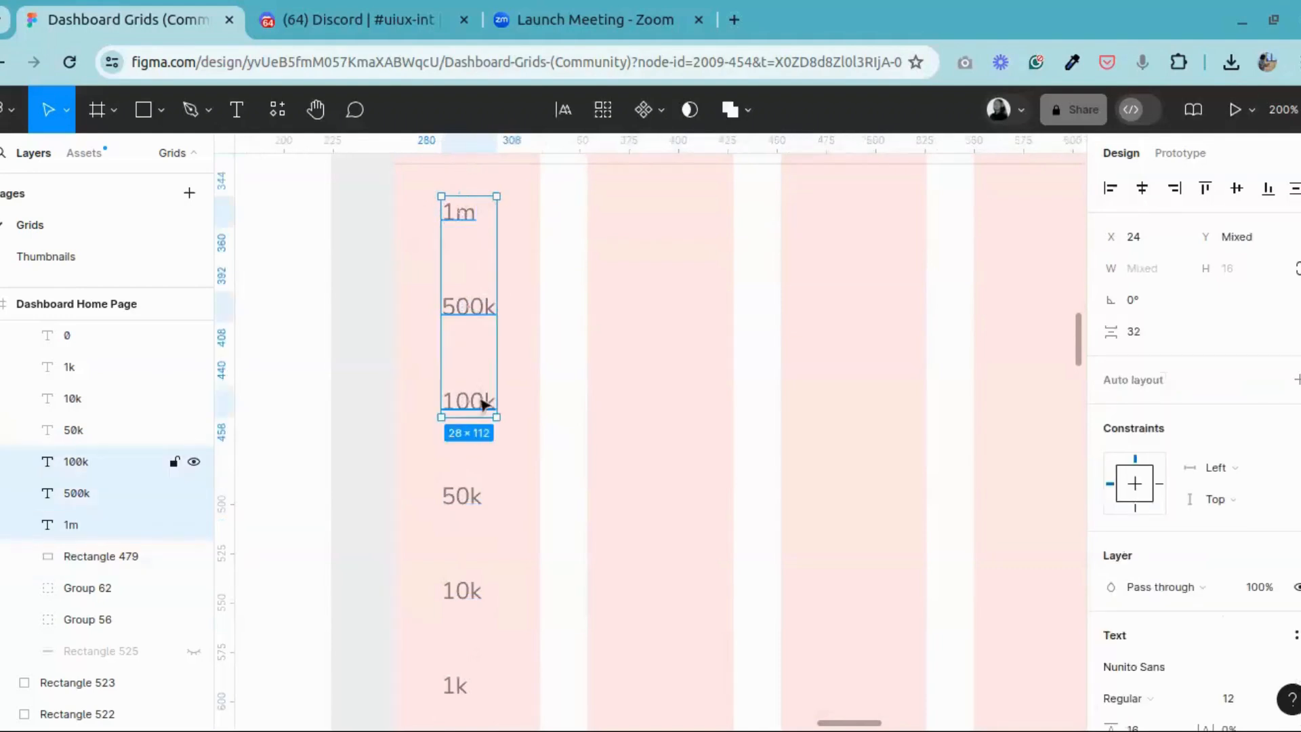
shift+click(472, 490)
scroll(473, 481, down, 5)
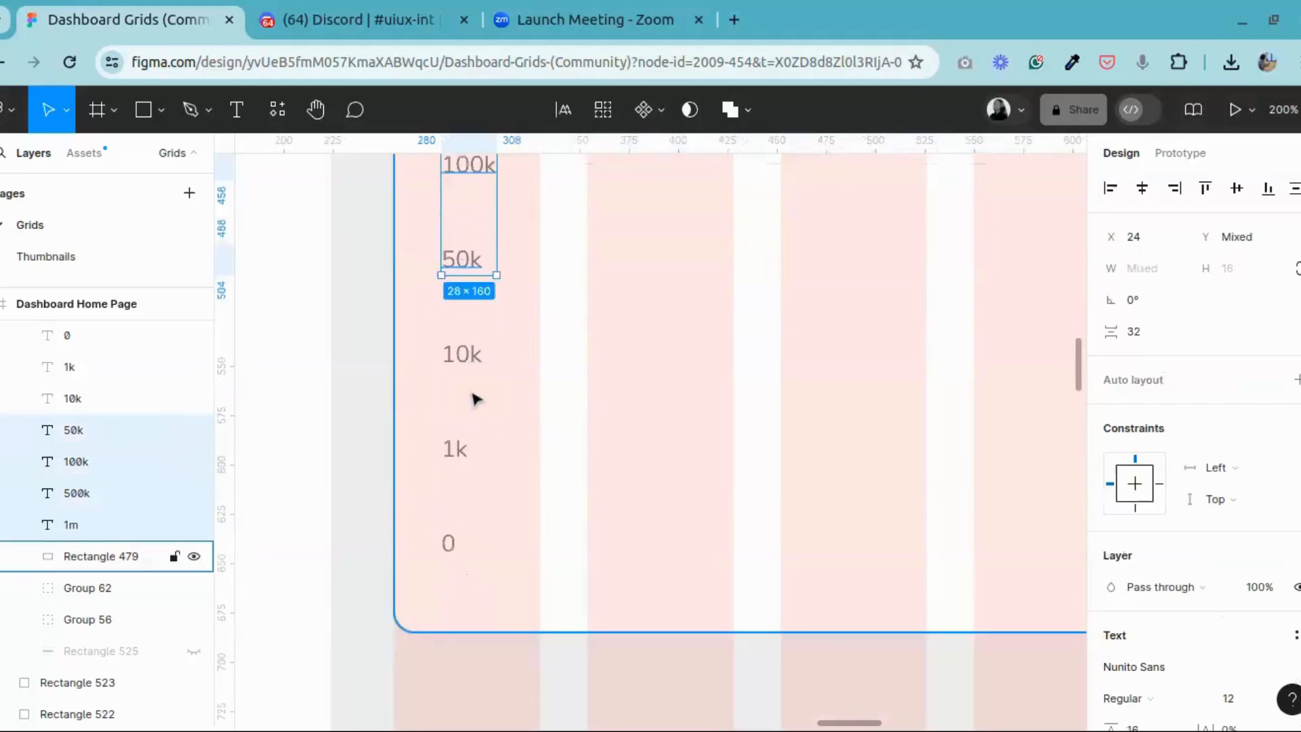
shift+click(468, 358)
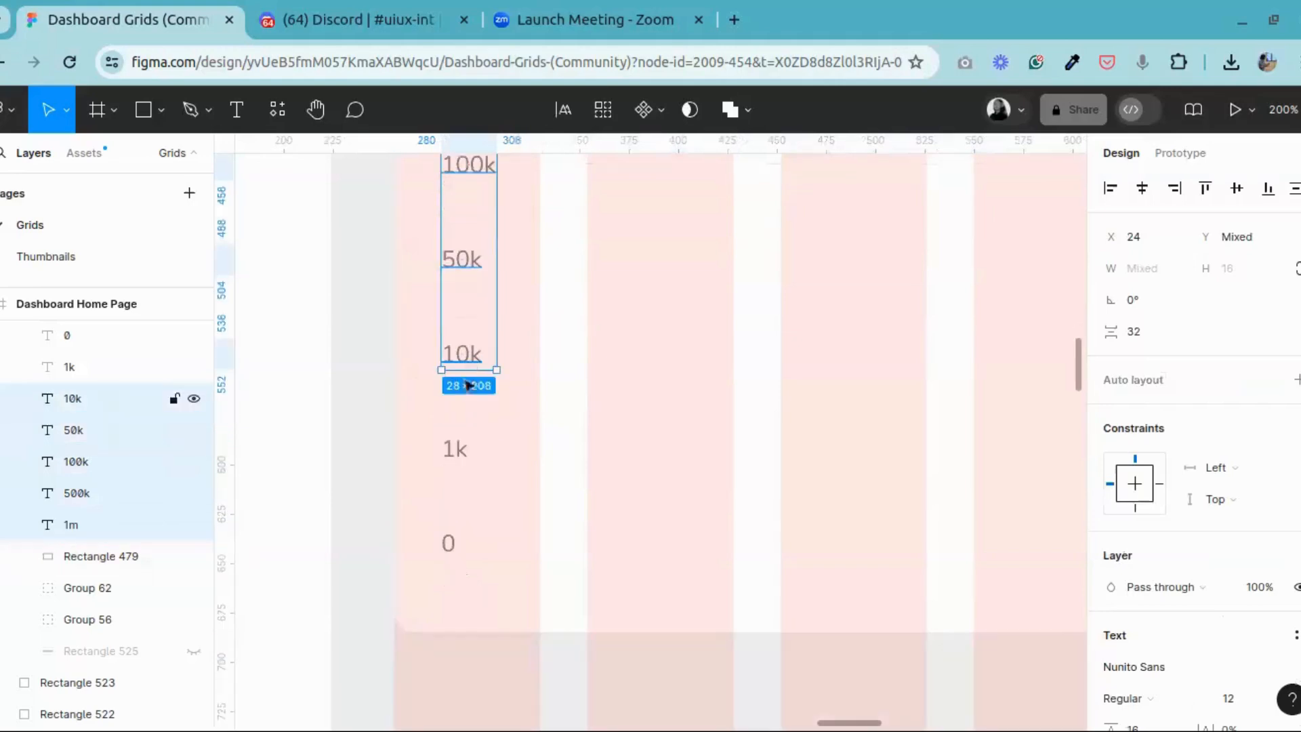
shift+click(455, 454)
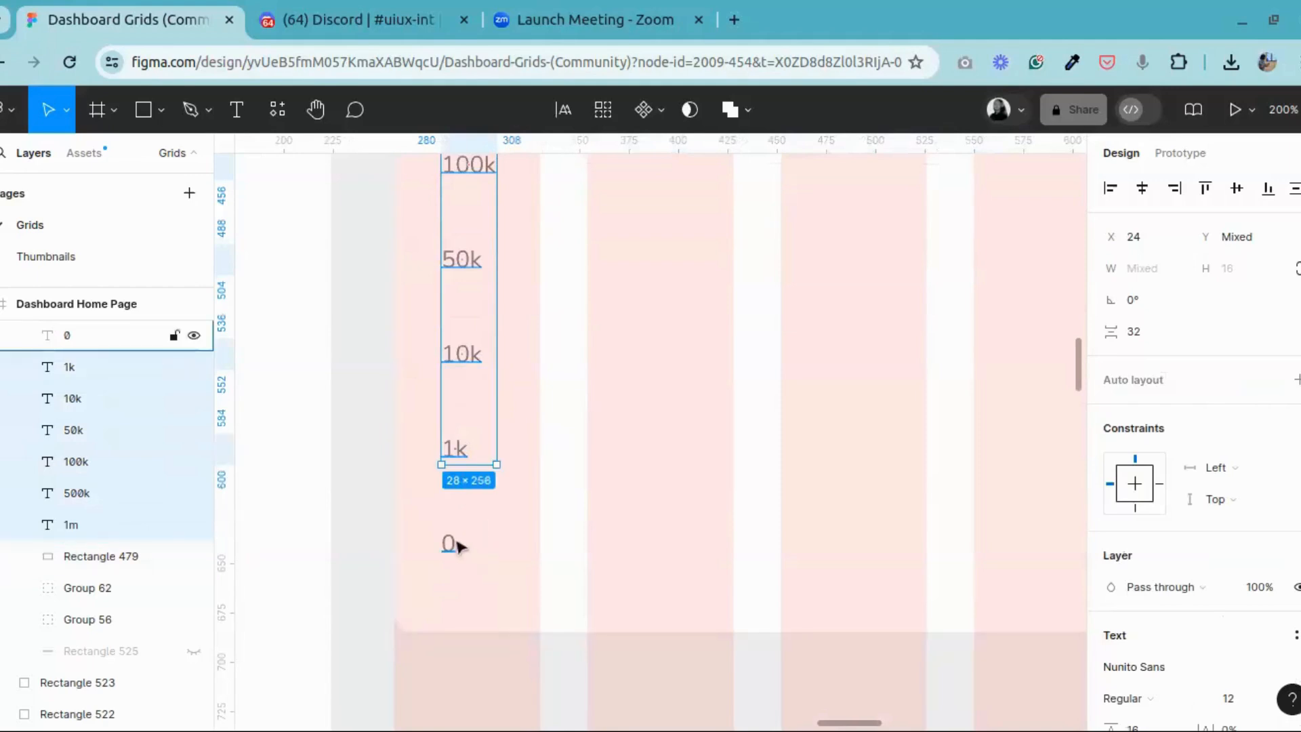
shift+click(450, 542)
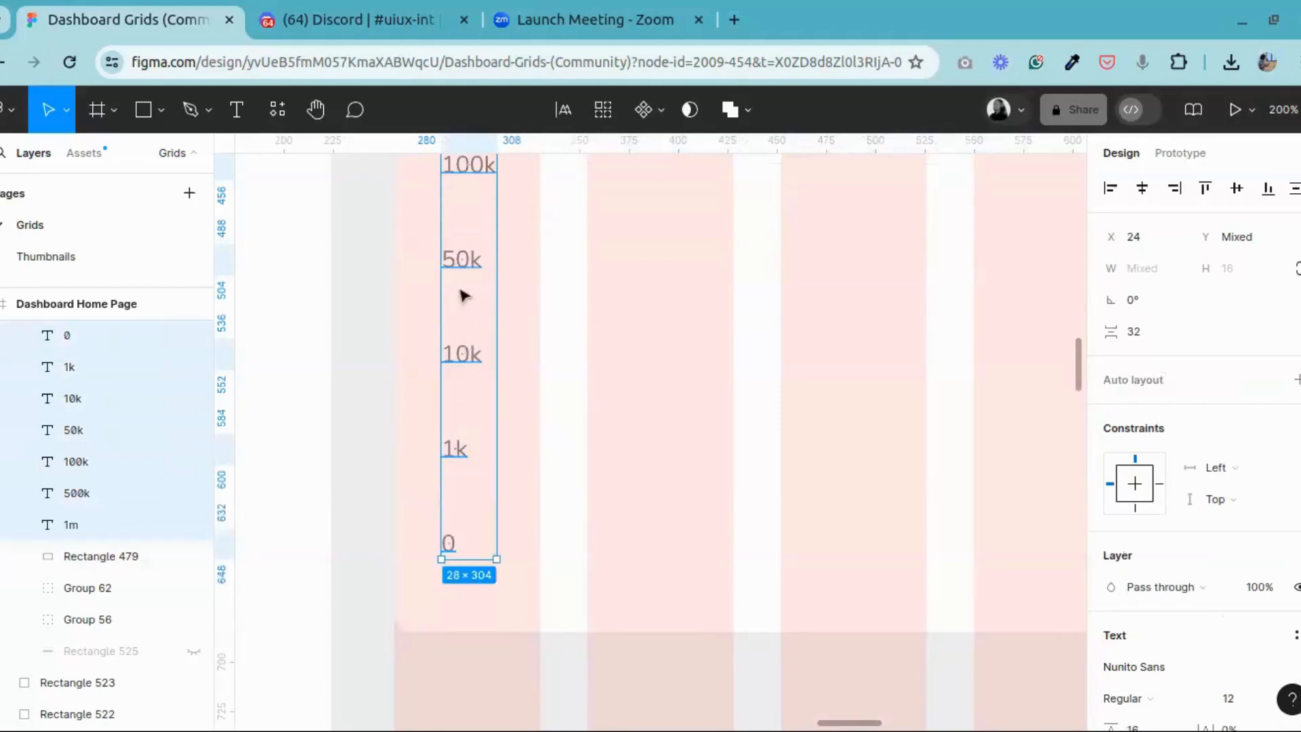
right_click(464, 268)
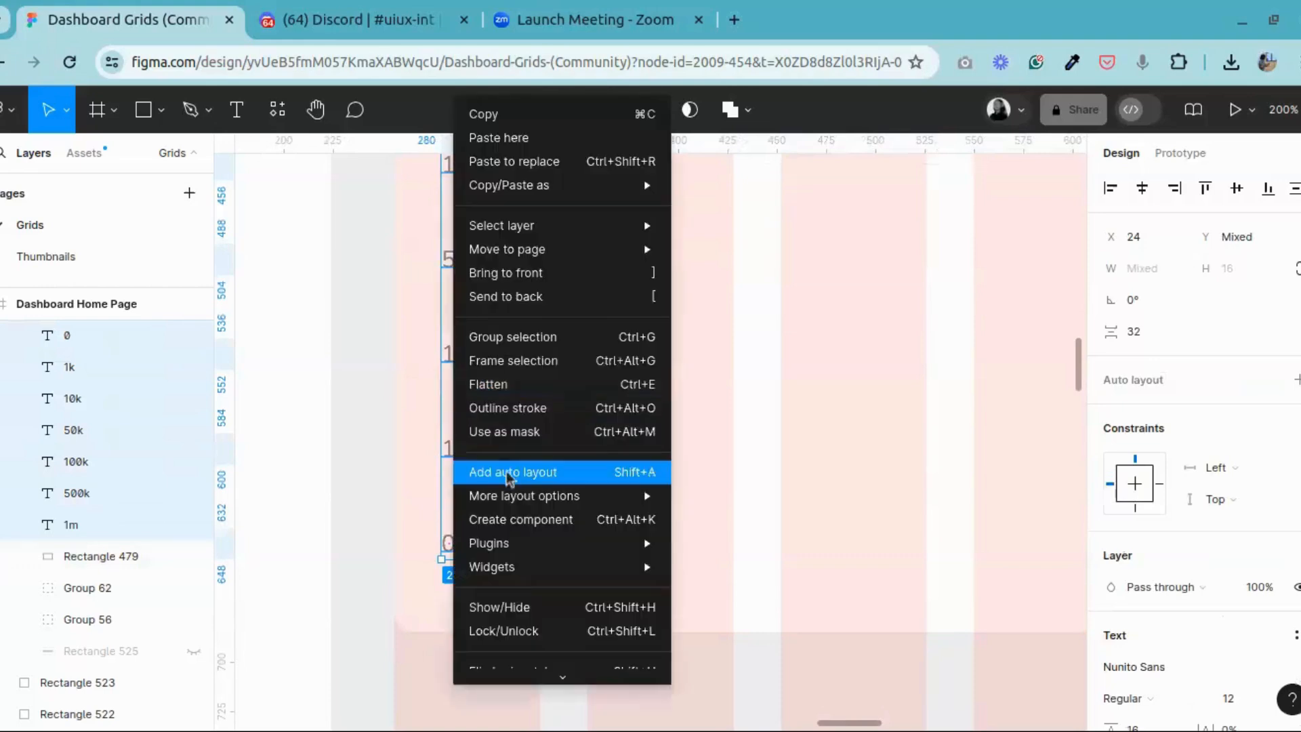
click(513, 472)
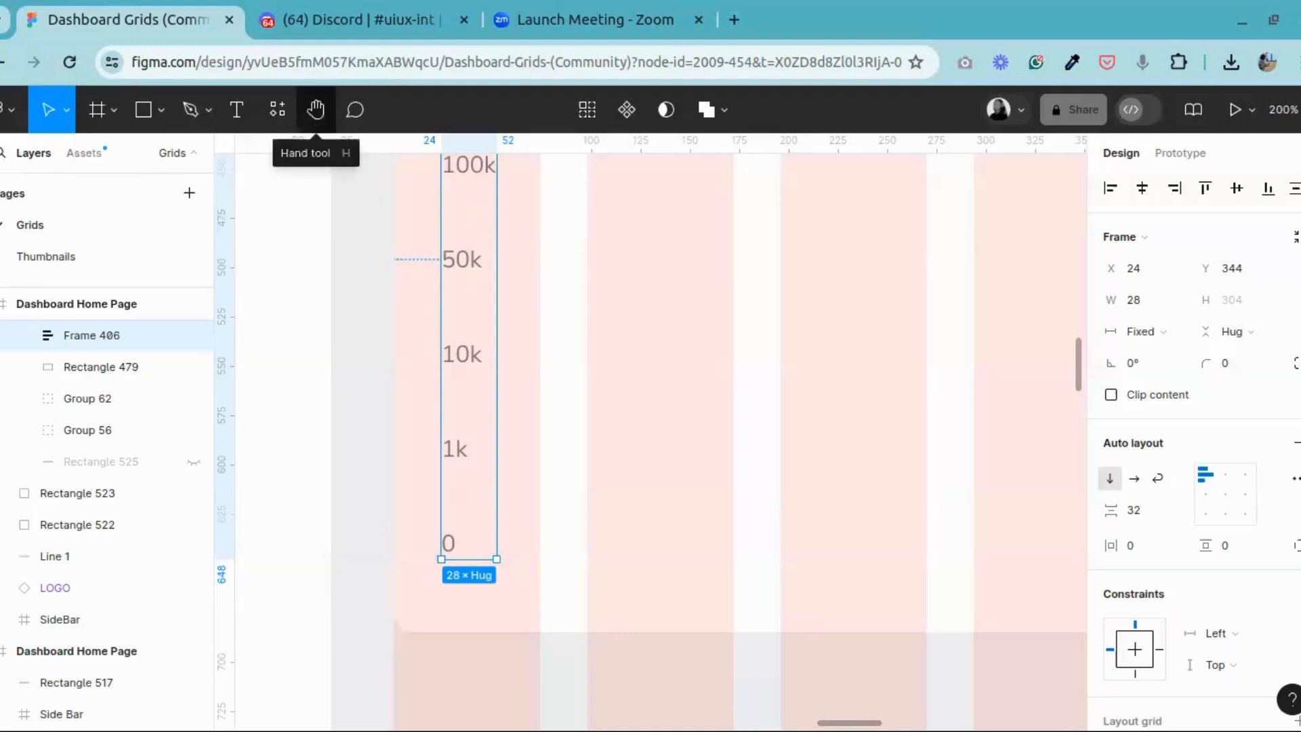
Step: Check the vertical spacing between the divider line and the axis labels frame
scroll(542, 370, up, 7)
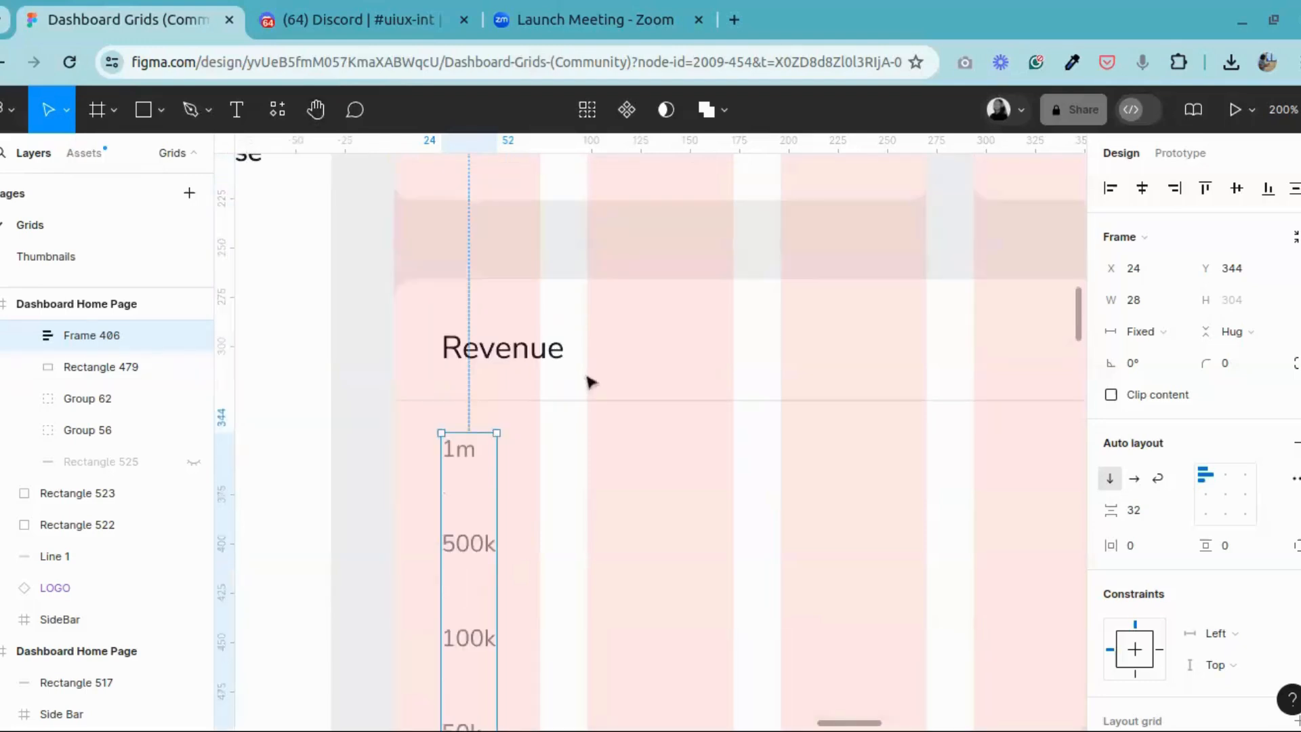
click(498, 402)
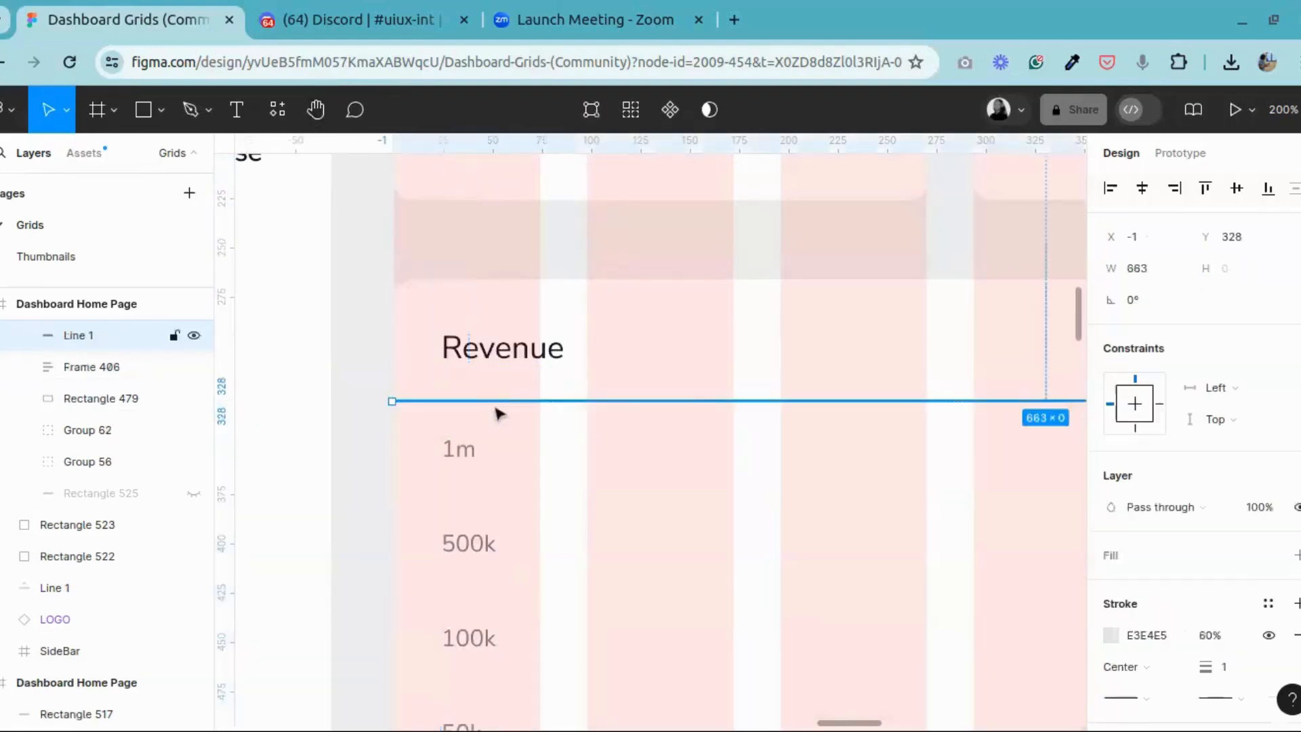
shift+click(468, 467)
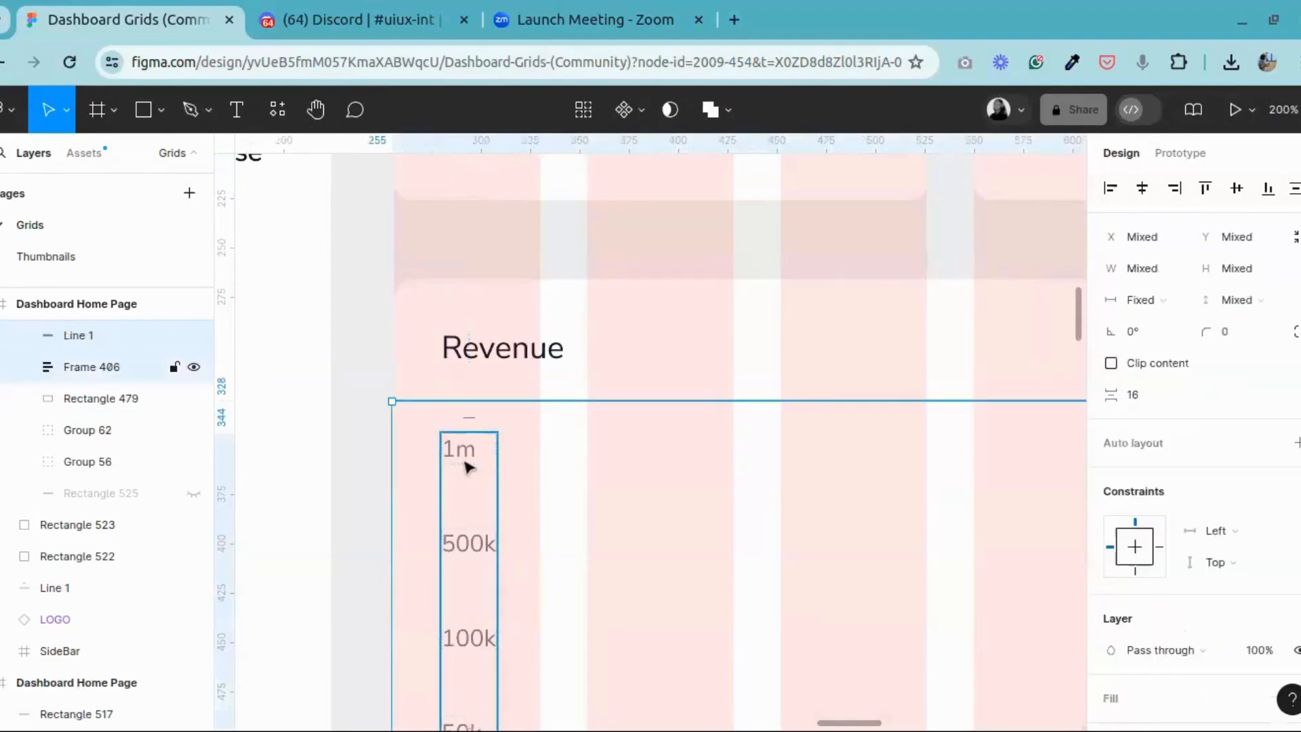
click(577, 457)
Step: Copy the frame of date labels from Aug 01 to Aug 31 in the reference dashboard's Revenue chart
scroll(575, 467, down, 6)
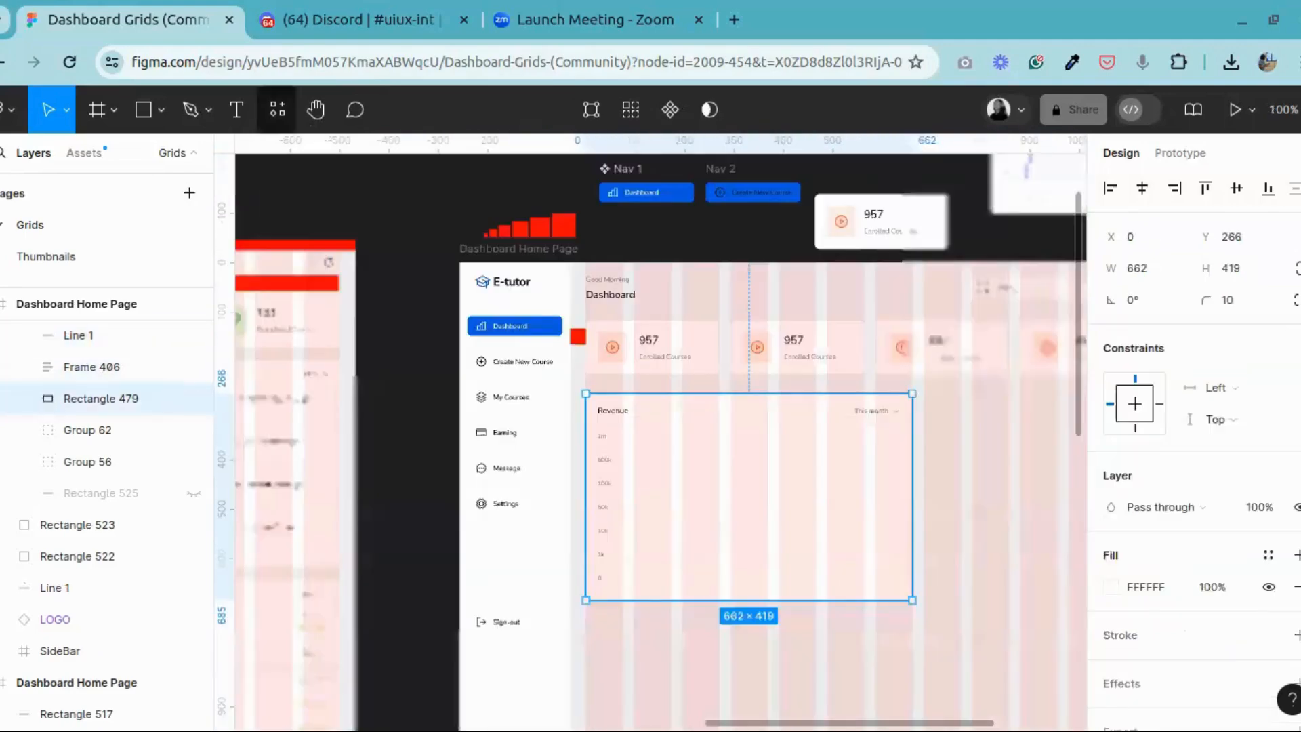
key(space)
drag(506, 436, 1179, 345)
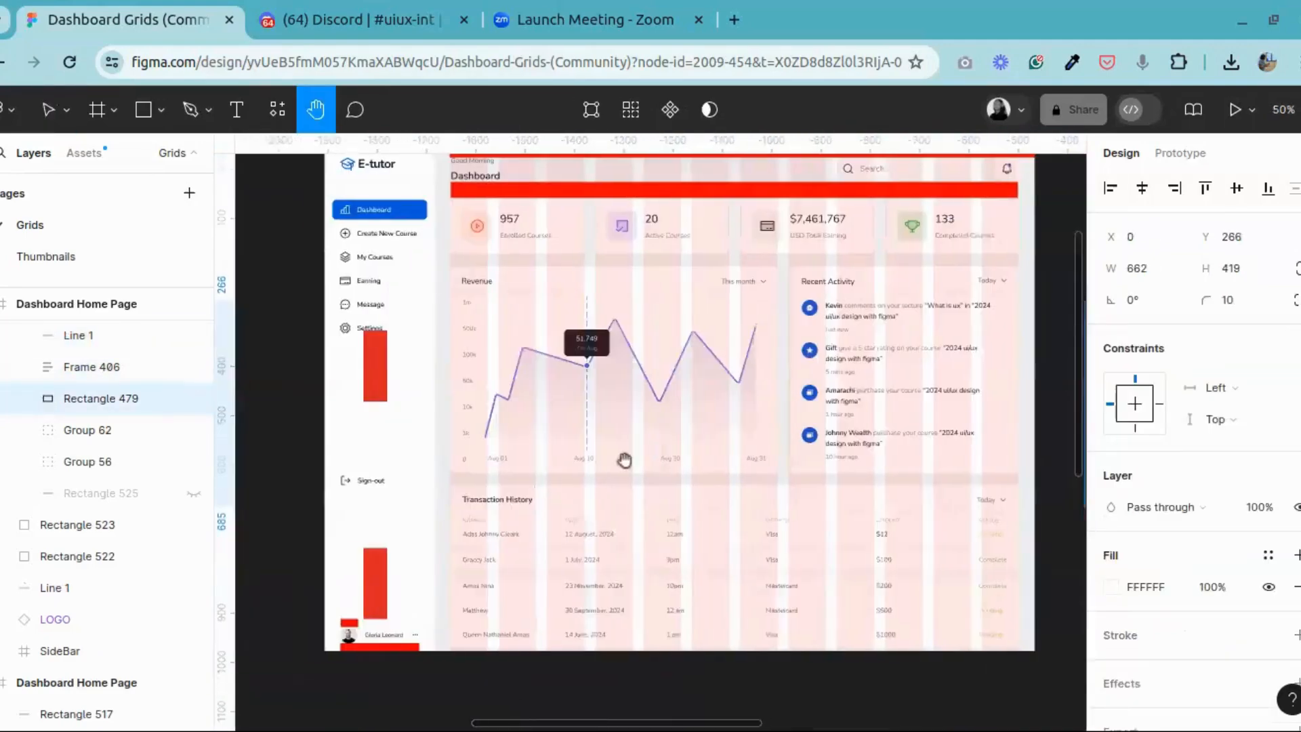
key(ctrl+plus)
drag(600, 460, 645, 399)
click(48, 109)
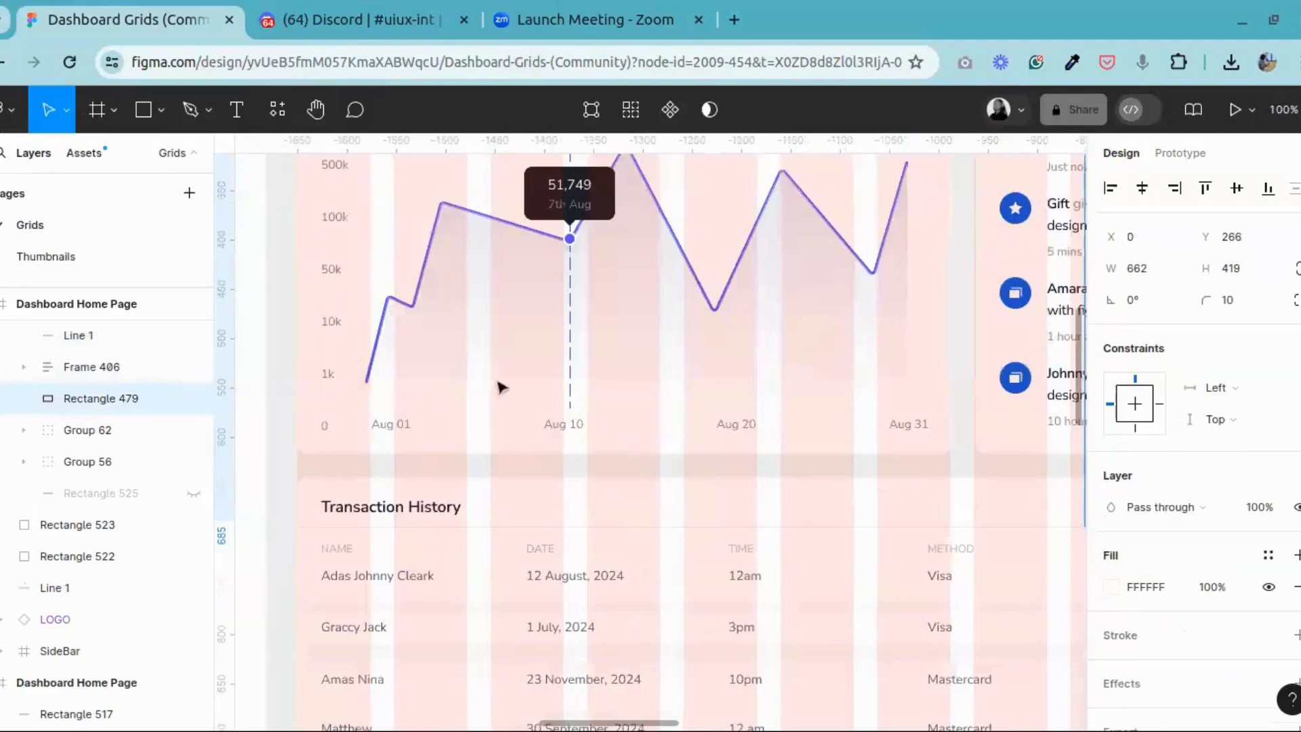
click(402, 432)
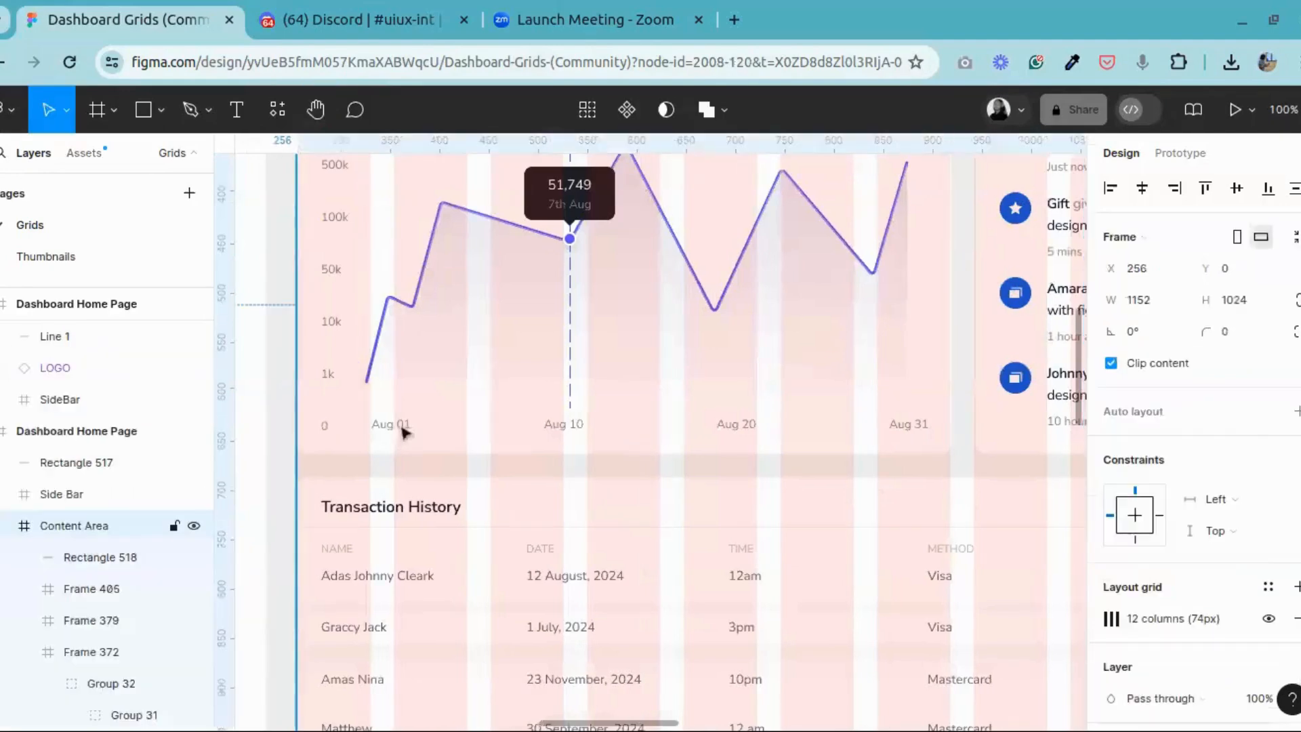
click(400, 432)
click(431, 431)
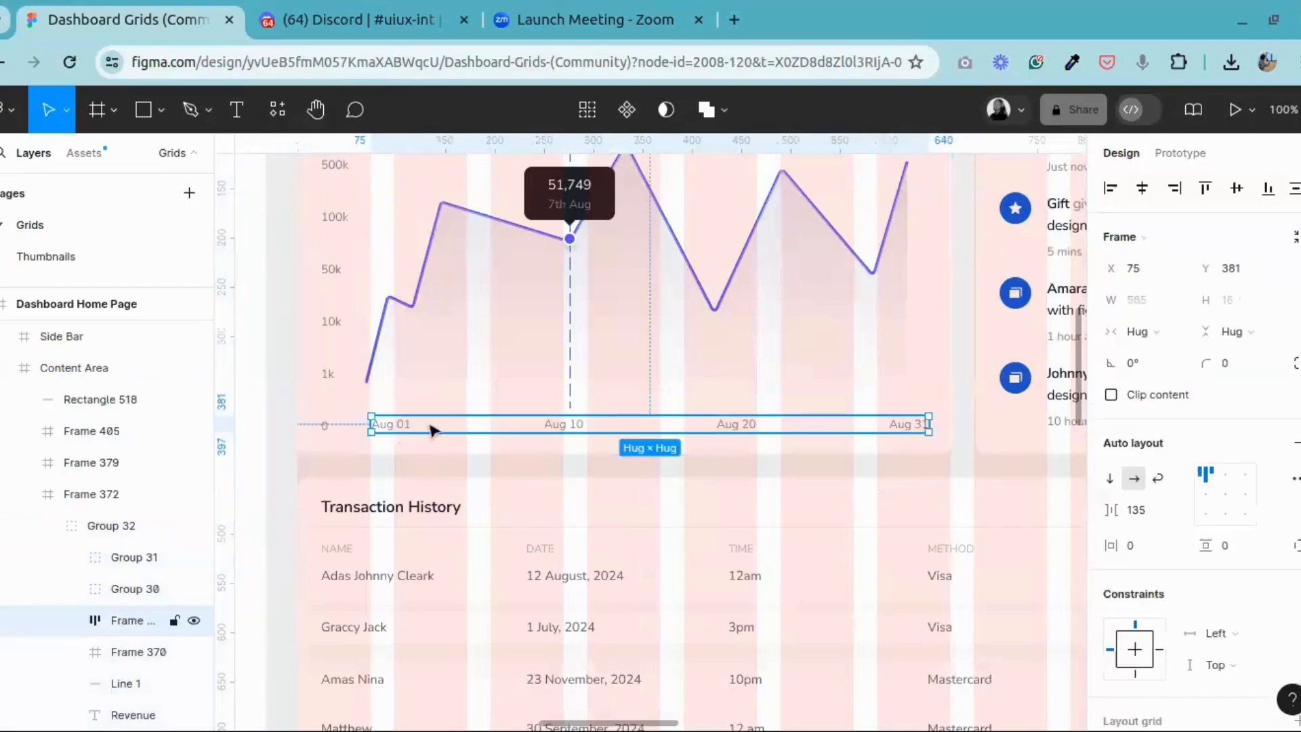
right_click(432, 431)
click(476, 112)
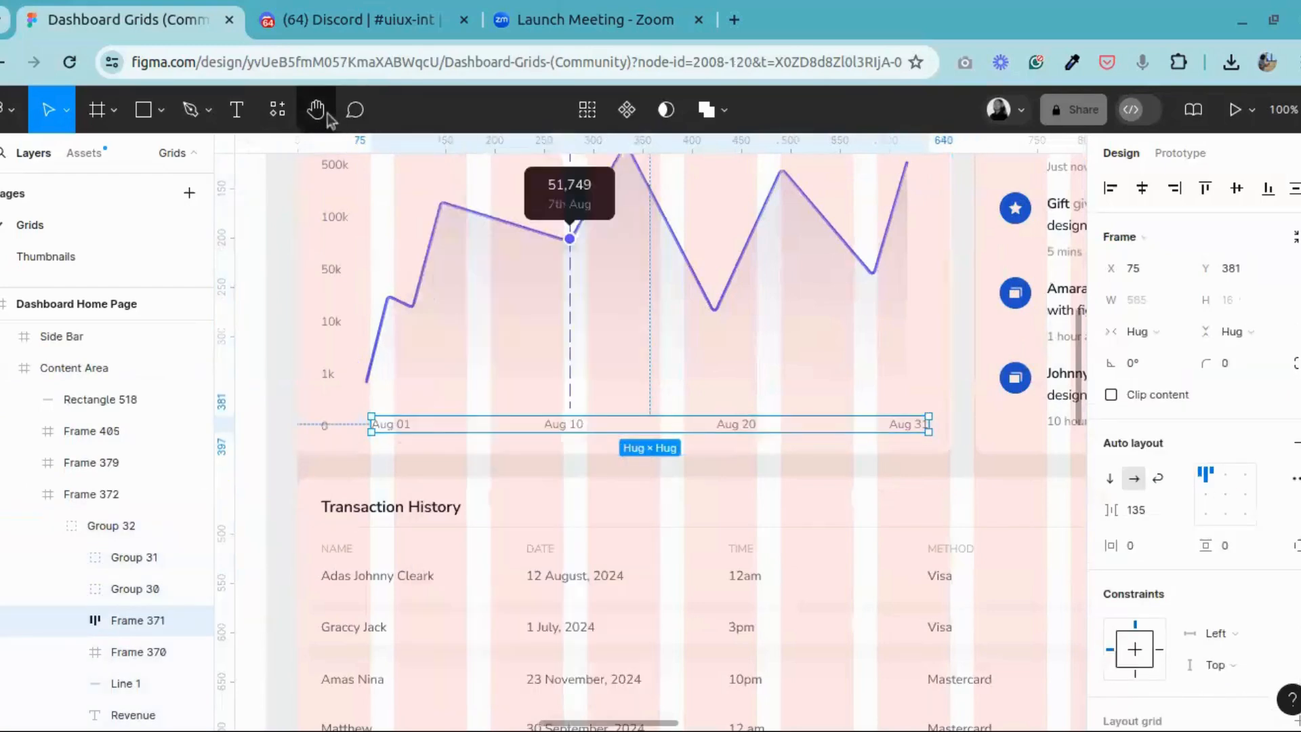
Step: Paste the date labels frame into the new Revenue card and move it level with the 0 label, at Y 632
click(327, 114)
drag(947, 357, 256, 380)
drag(1057, 417, 353, 481)
key(v)
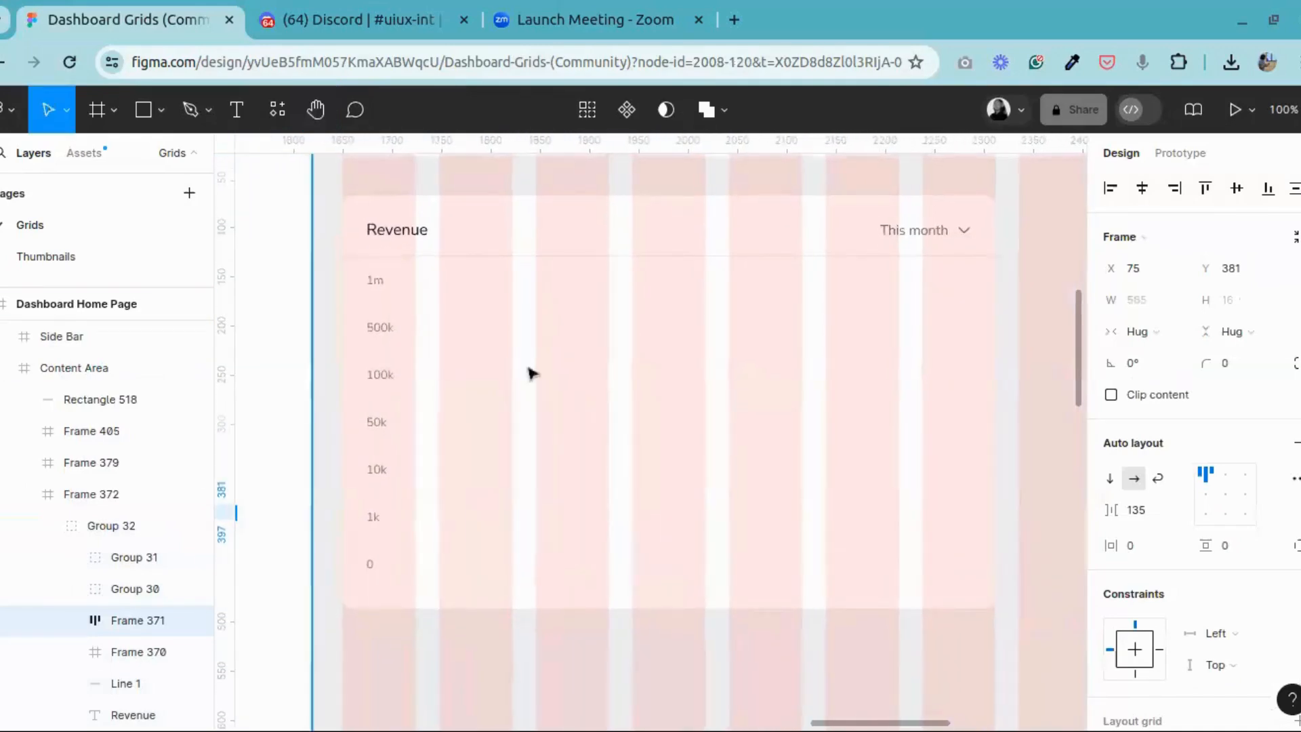
click(543, 380)
click(578, 391)
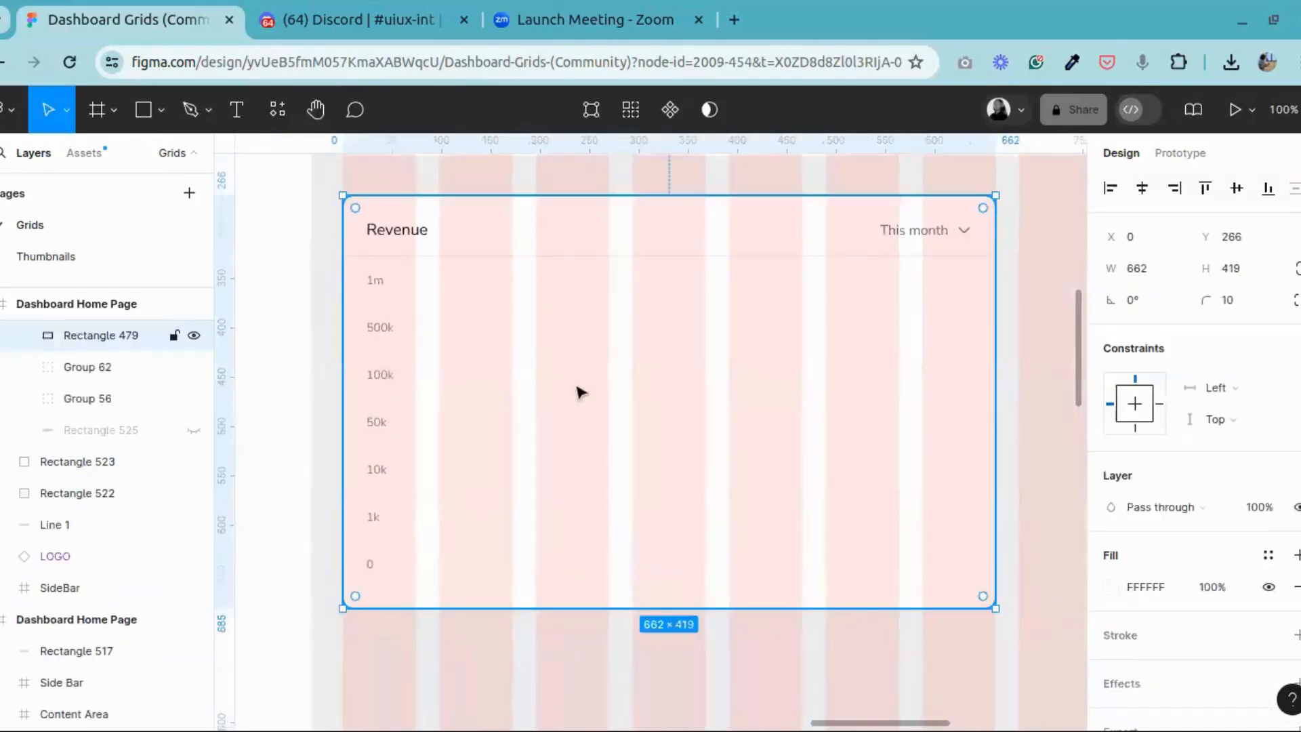
key(ctrl+v)
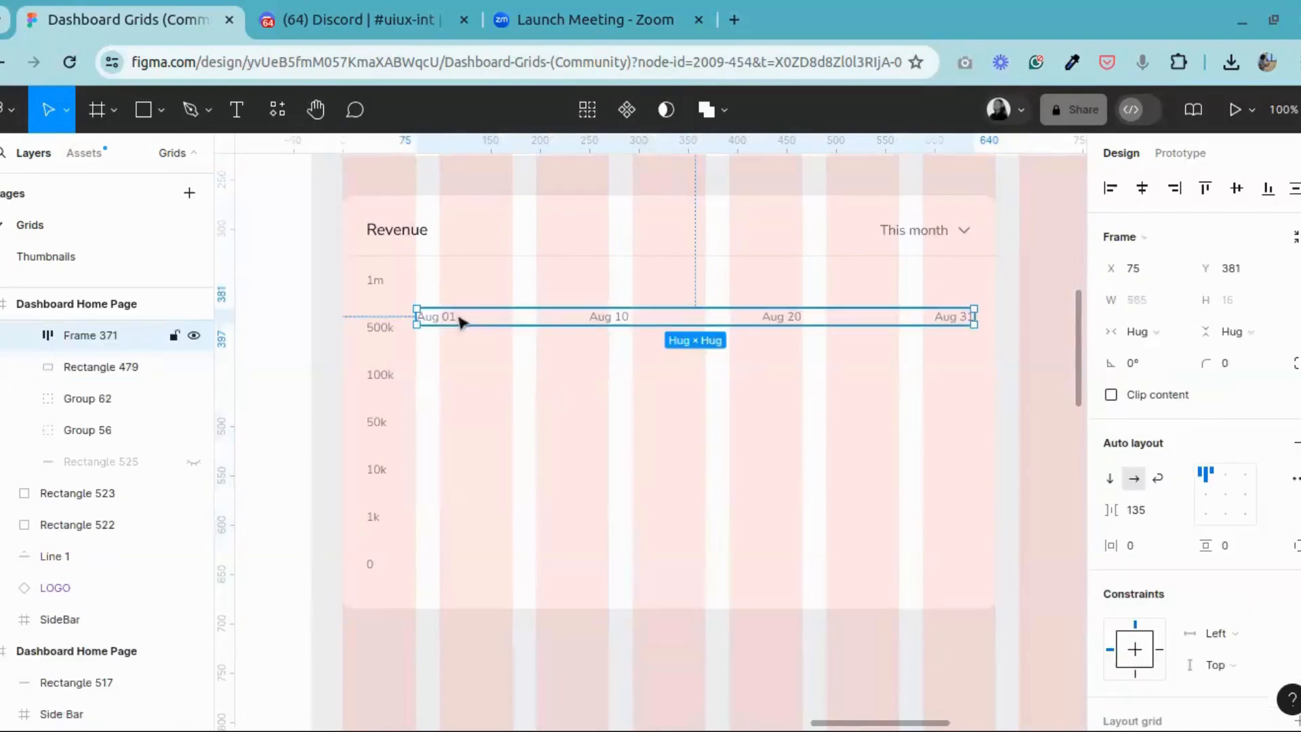
drag(458, 318, 456, 566)
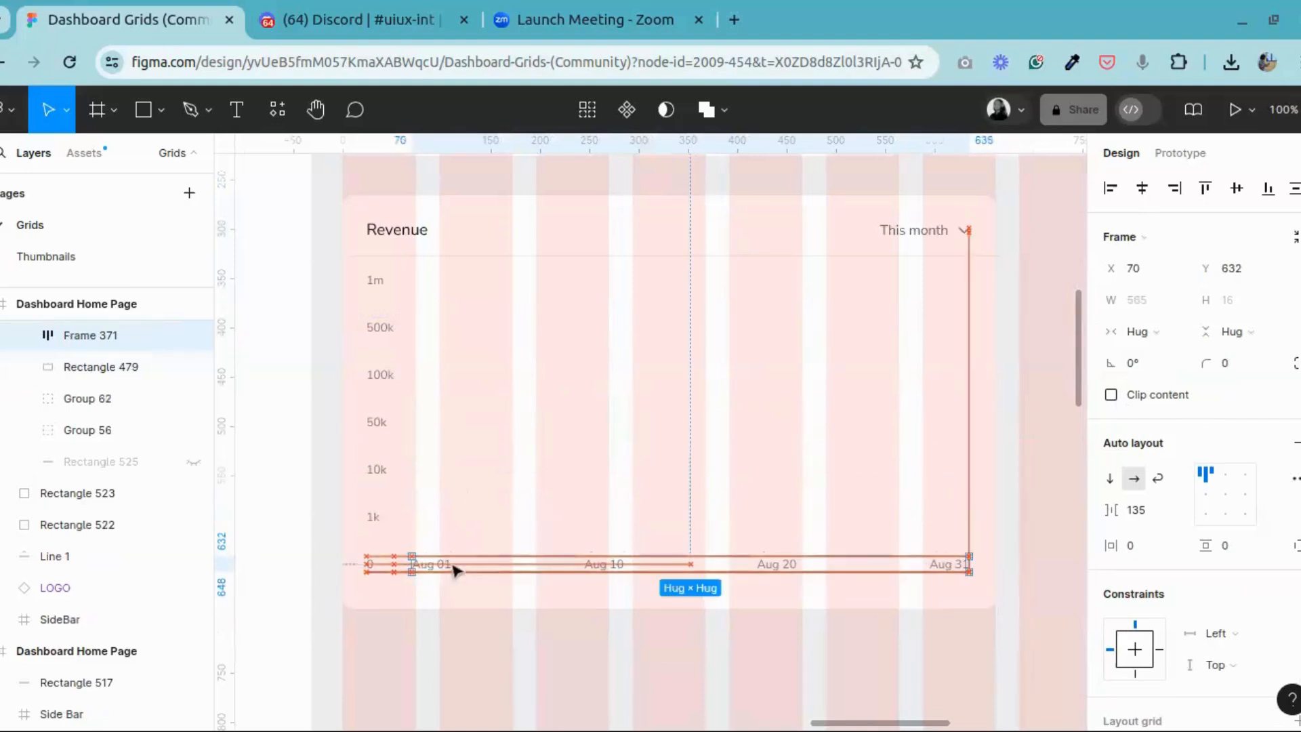
Step: Align the date labels frame with the right edge of the group holding the Revenue title and This month selector
click(924, 233)
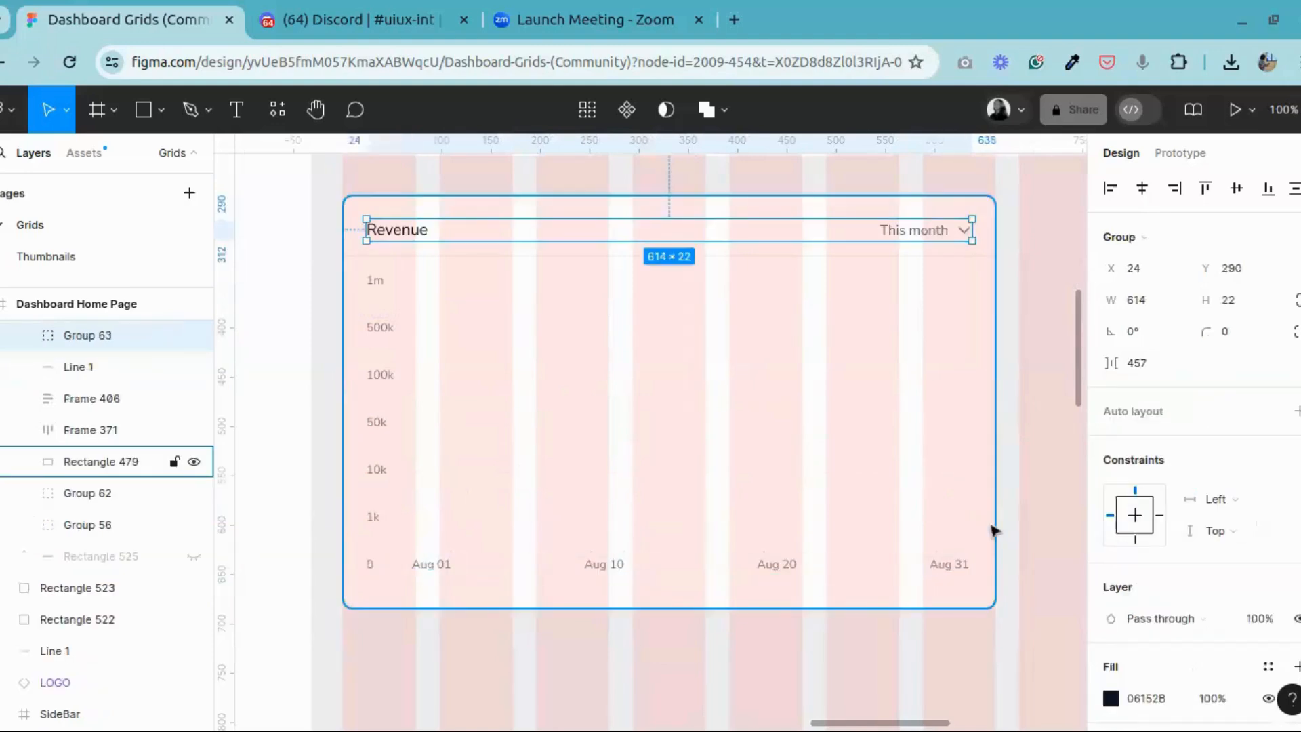
shift+click(958, 567)
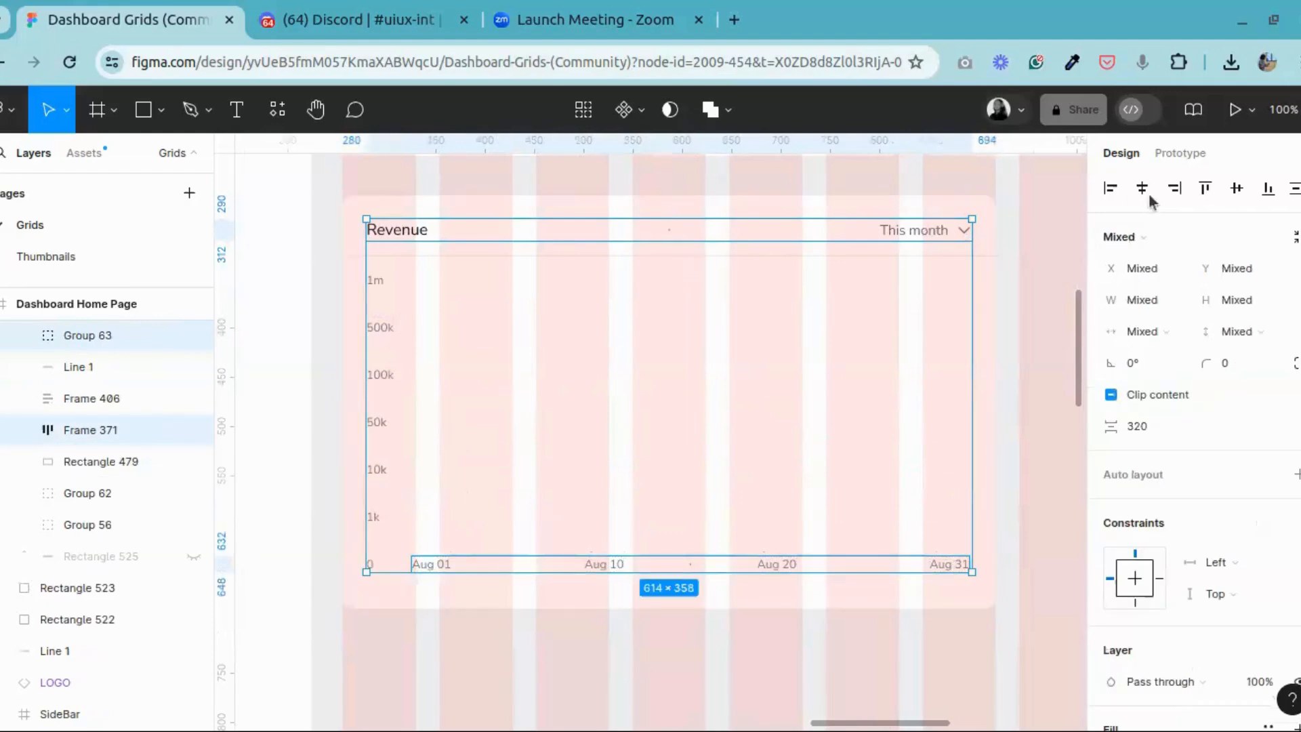
click(1175, 190)
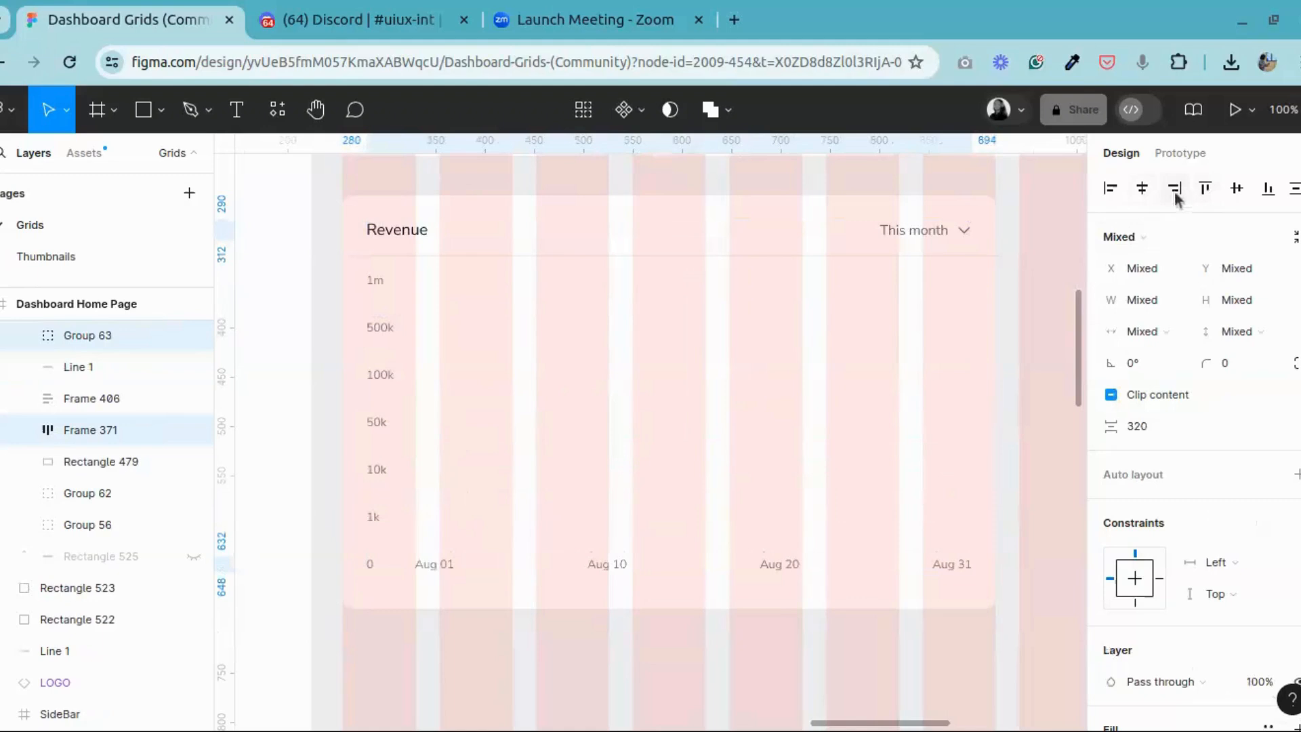
Step: Check the horizontal spacing and alignment between the value axis labels frame and the date labels frame
click(386, 665)
click(382, 426)
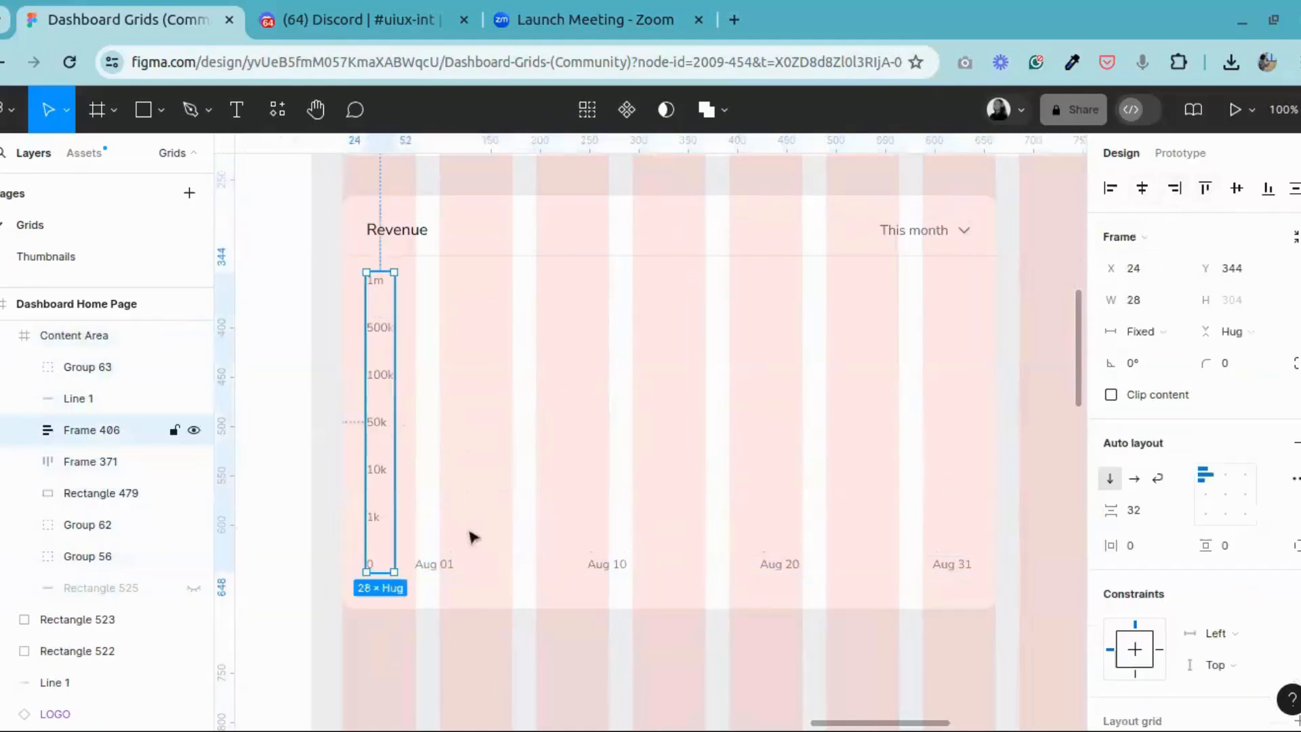
shift+click(447, 571)
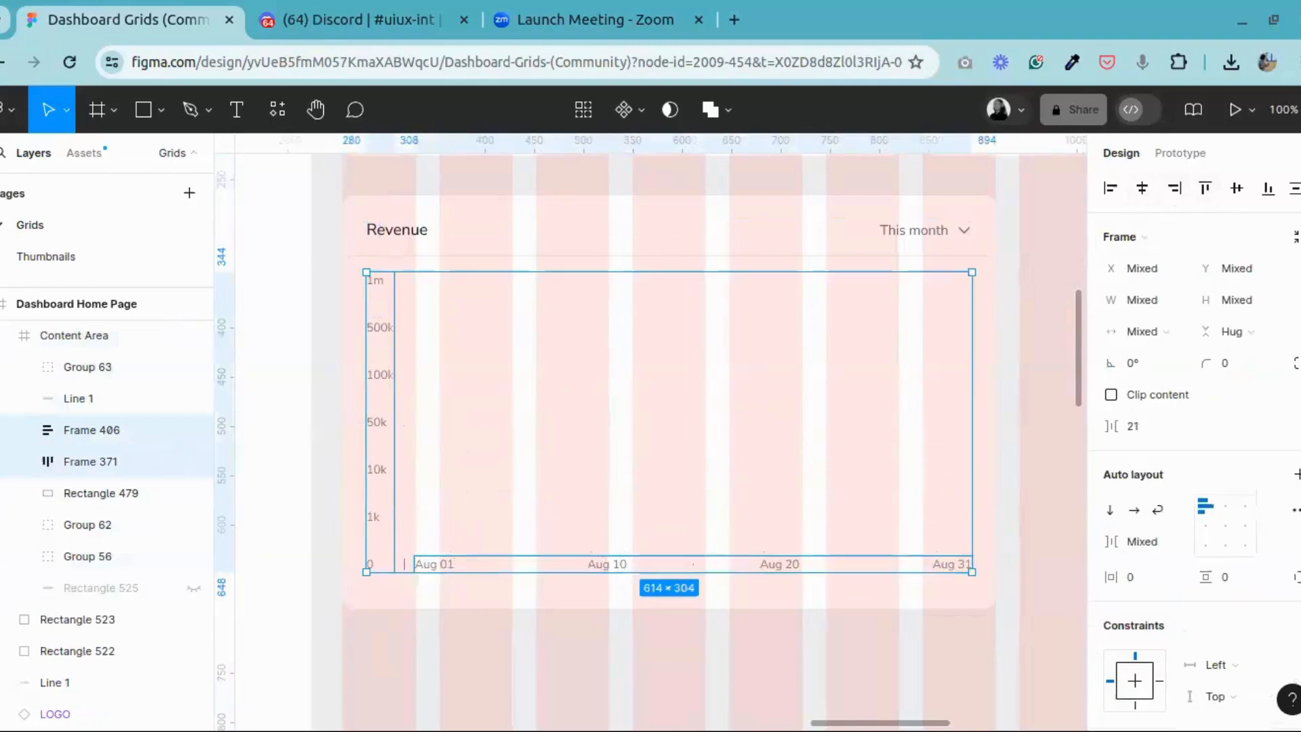
click(441, 681)
Step: Examine the shape of the revenue line in the reference dashboard's chart
click(320, 109)
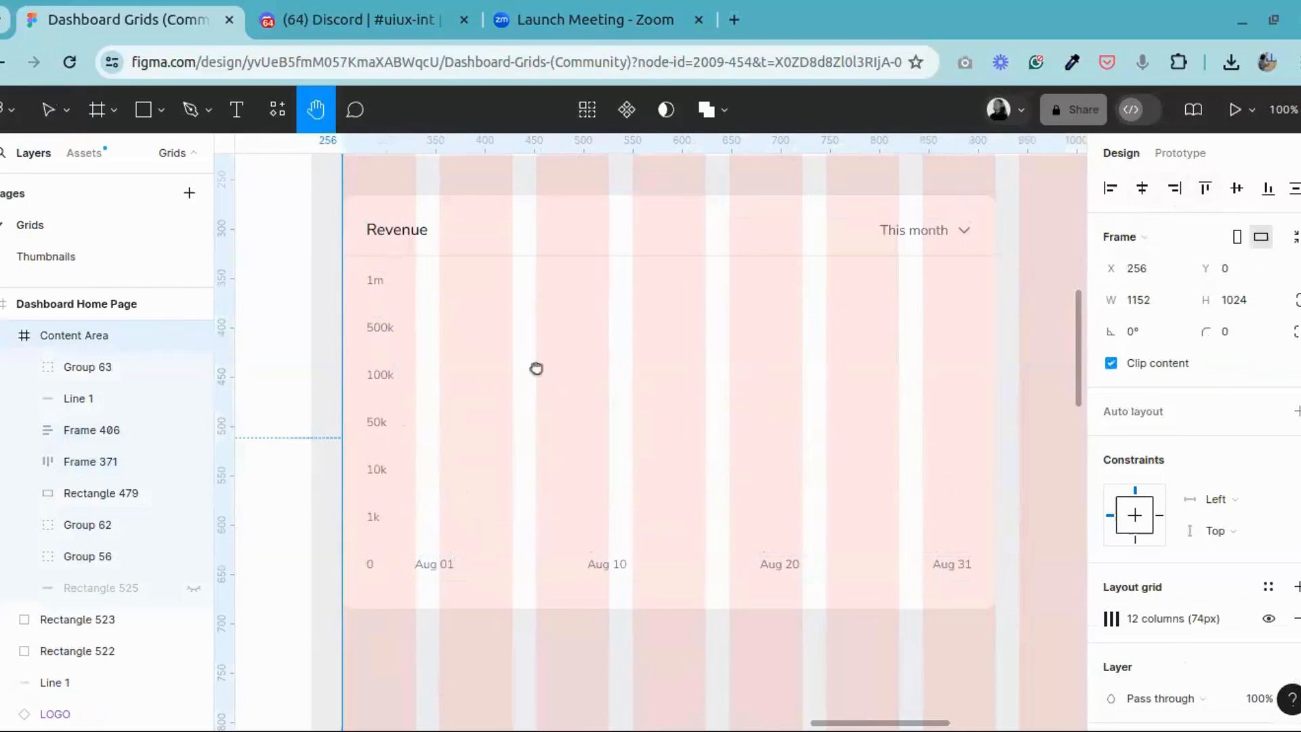
drag(535, 369, 1111, 305)
drag(270, 360, 1045, 407)
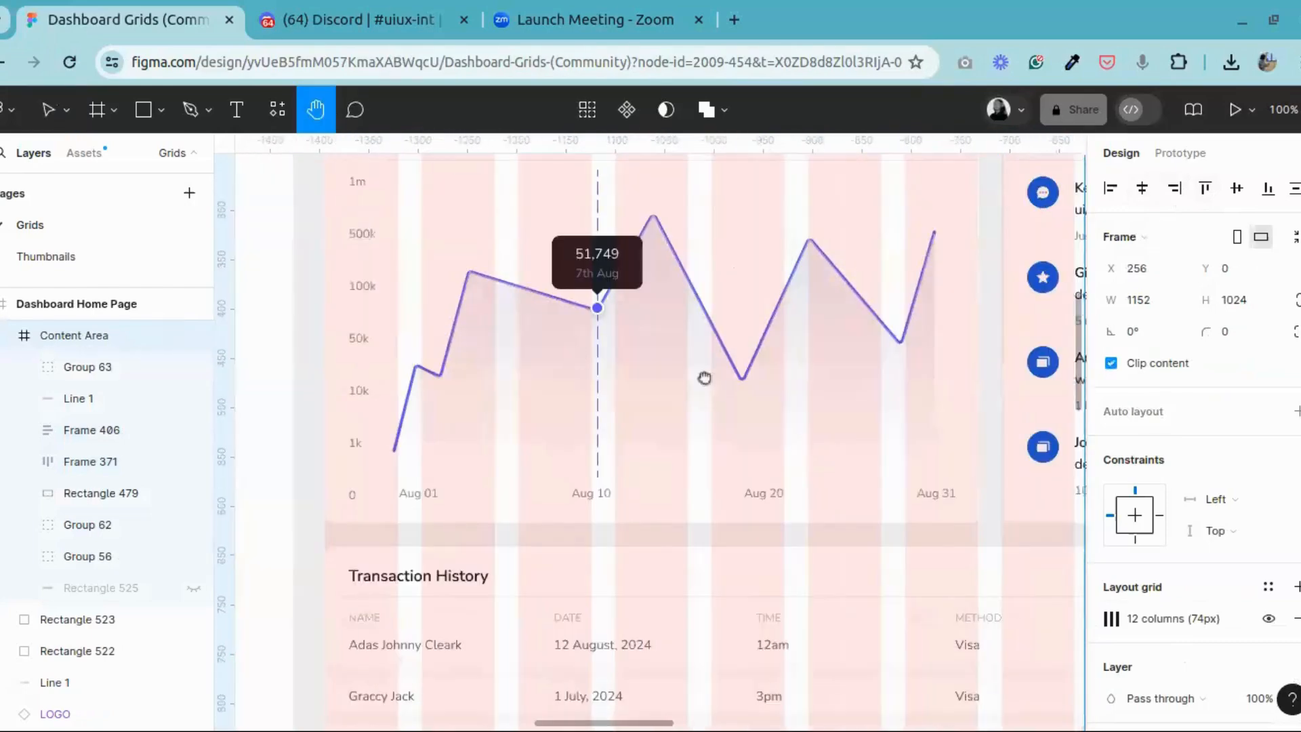
drag(577, 358, 622, 375)
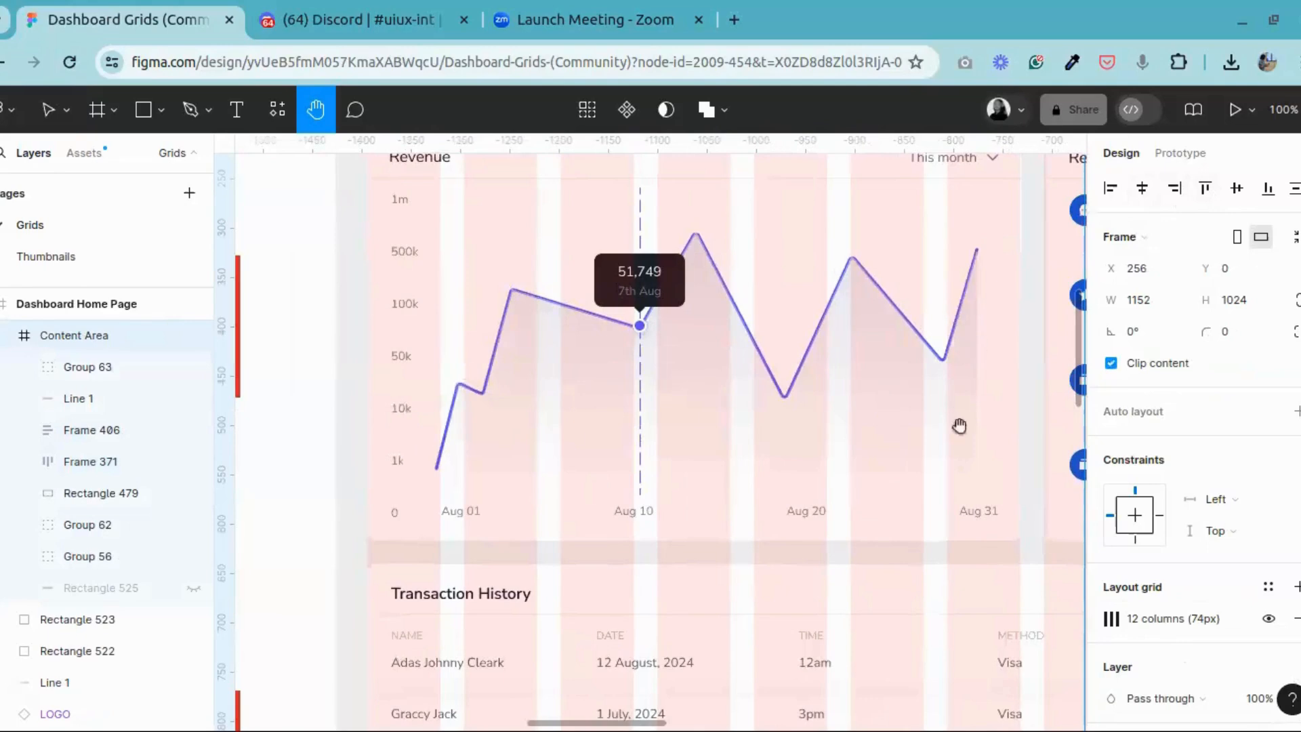
drag(981, 483, 457, 564)
drag(913, 474, 304, 464)
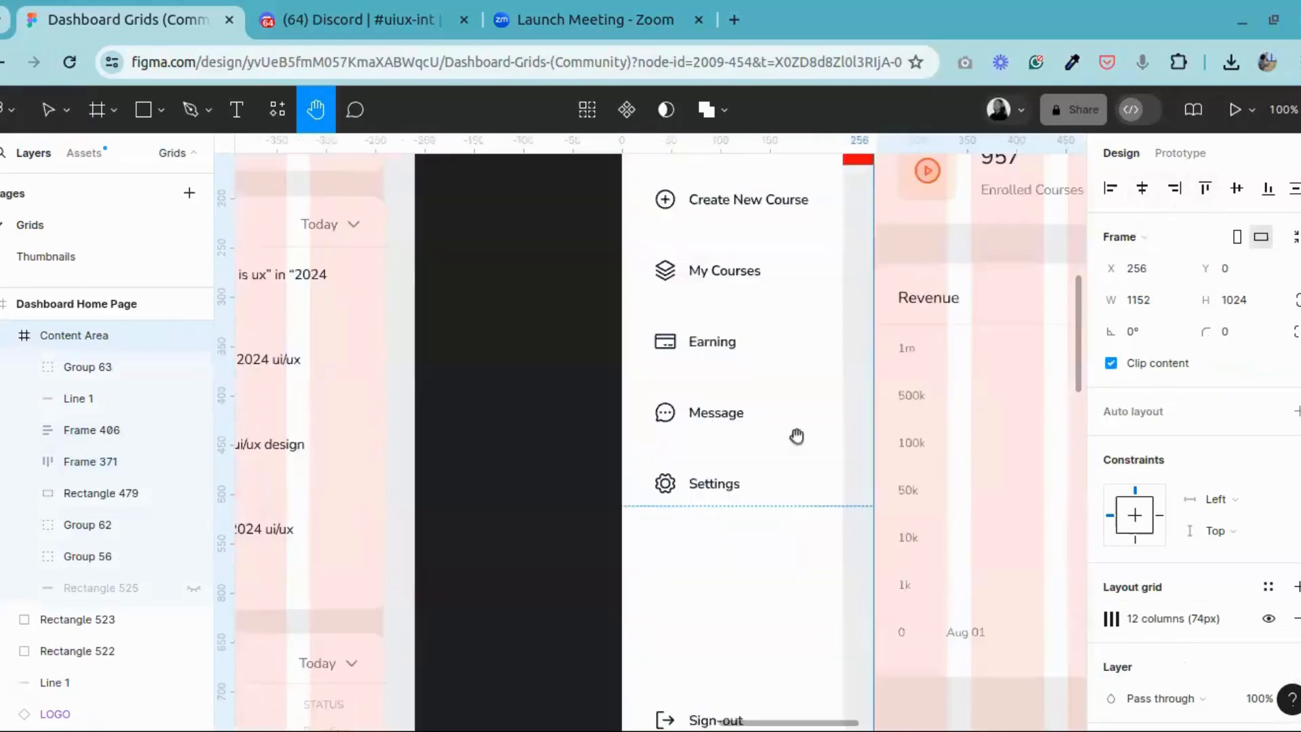
drag(795, 435, 230, 413)
drag(559, 427, 534, 383)
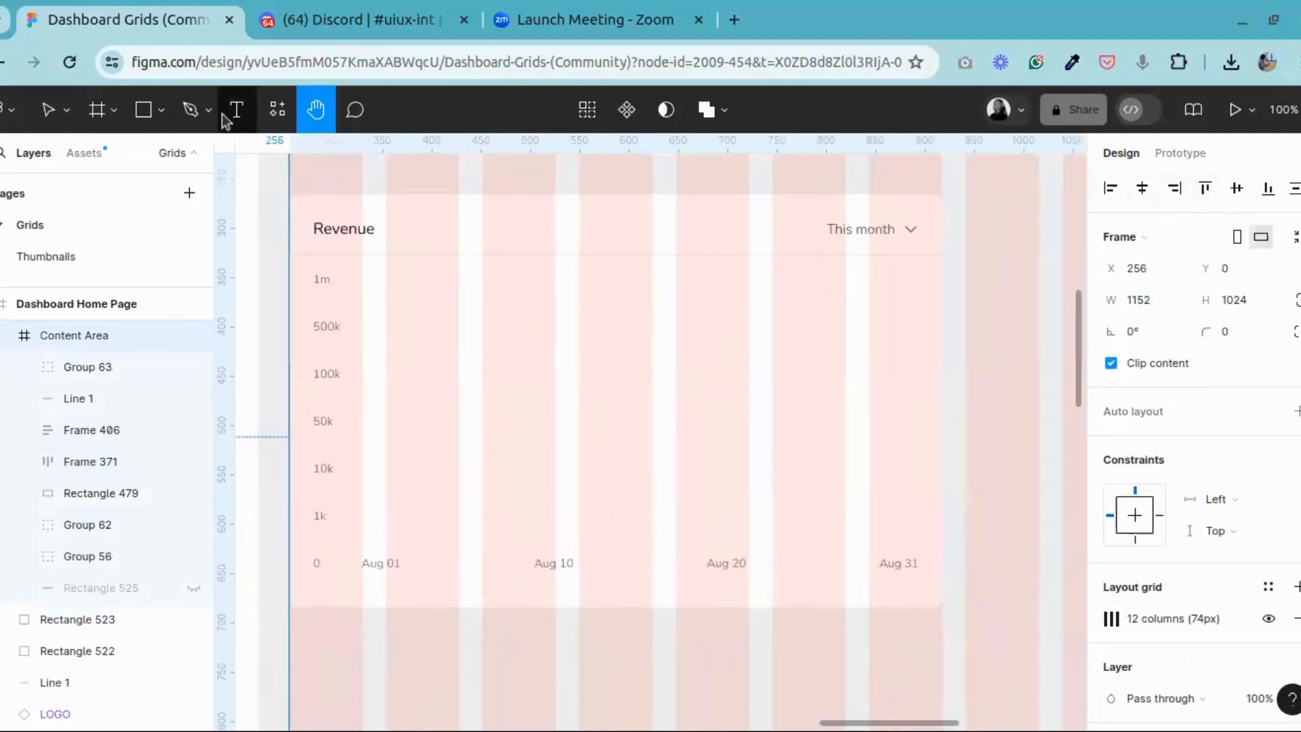
Step: Draw a zigzag line with the Pen tool from 1k above Aug 01 to 1k above Aug 31, with peaks near 100k, 500k and 1m
click(190, 114)
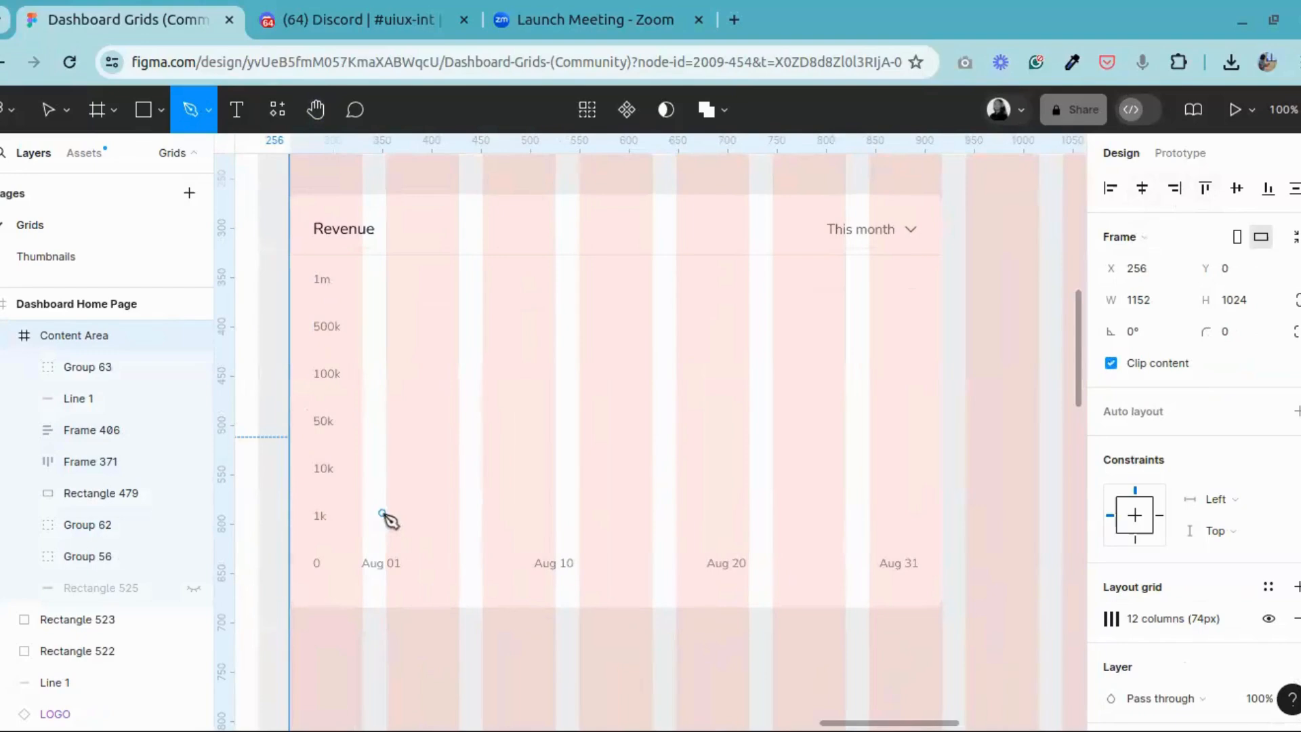
click(382, 516)
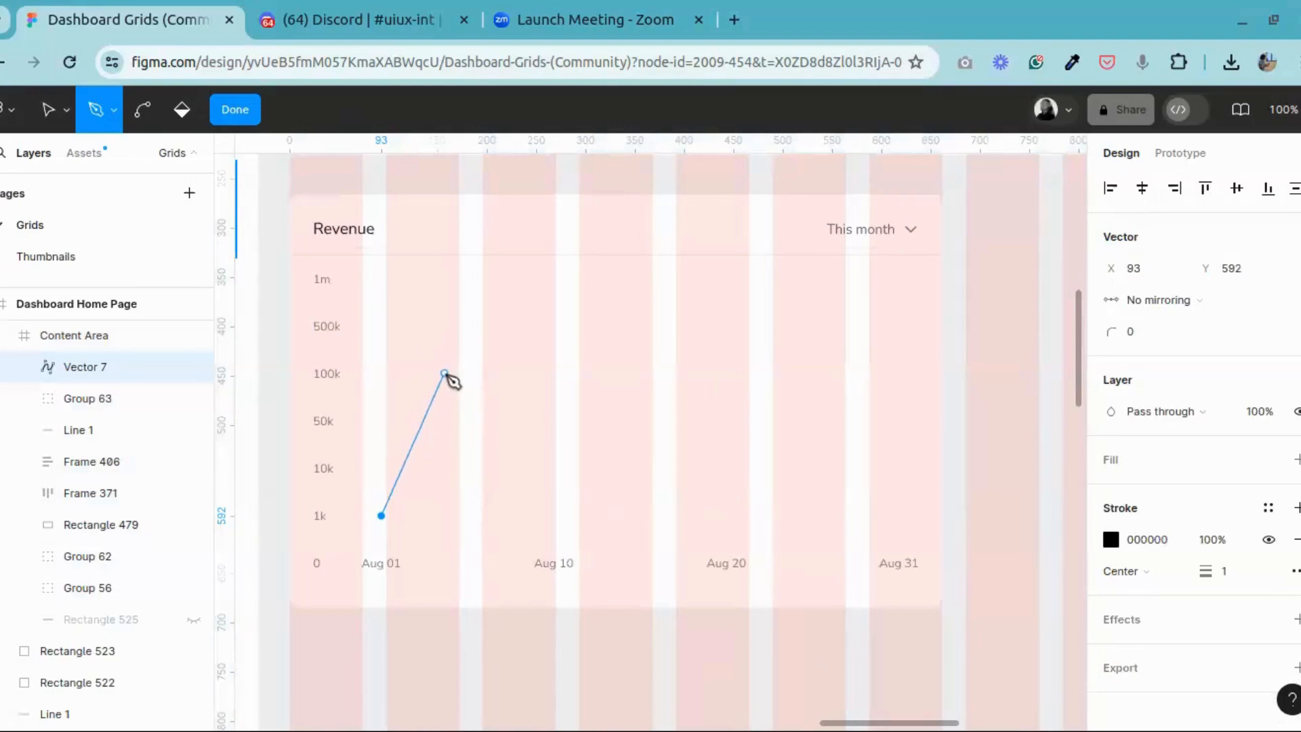
click(445, 374)
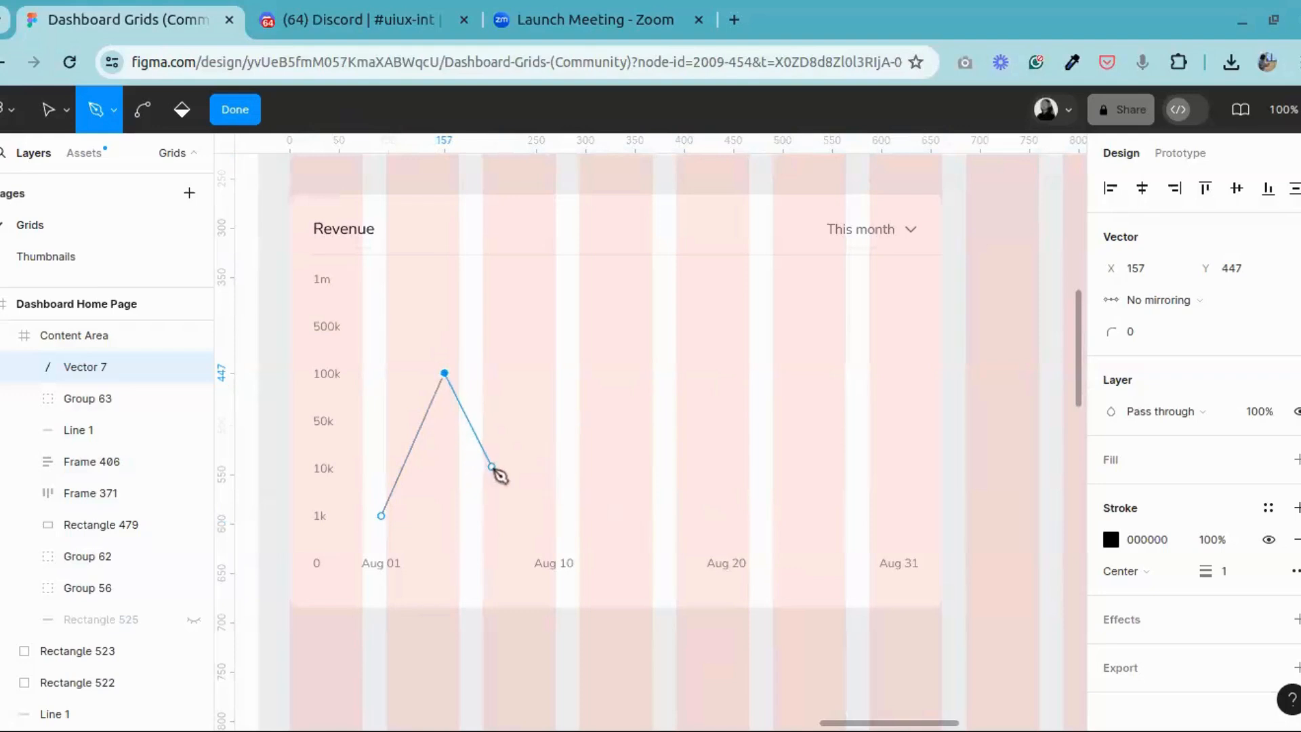
click(551, 475)
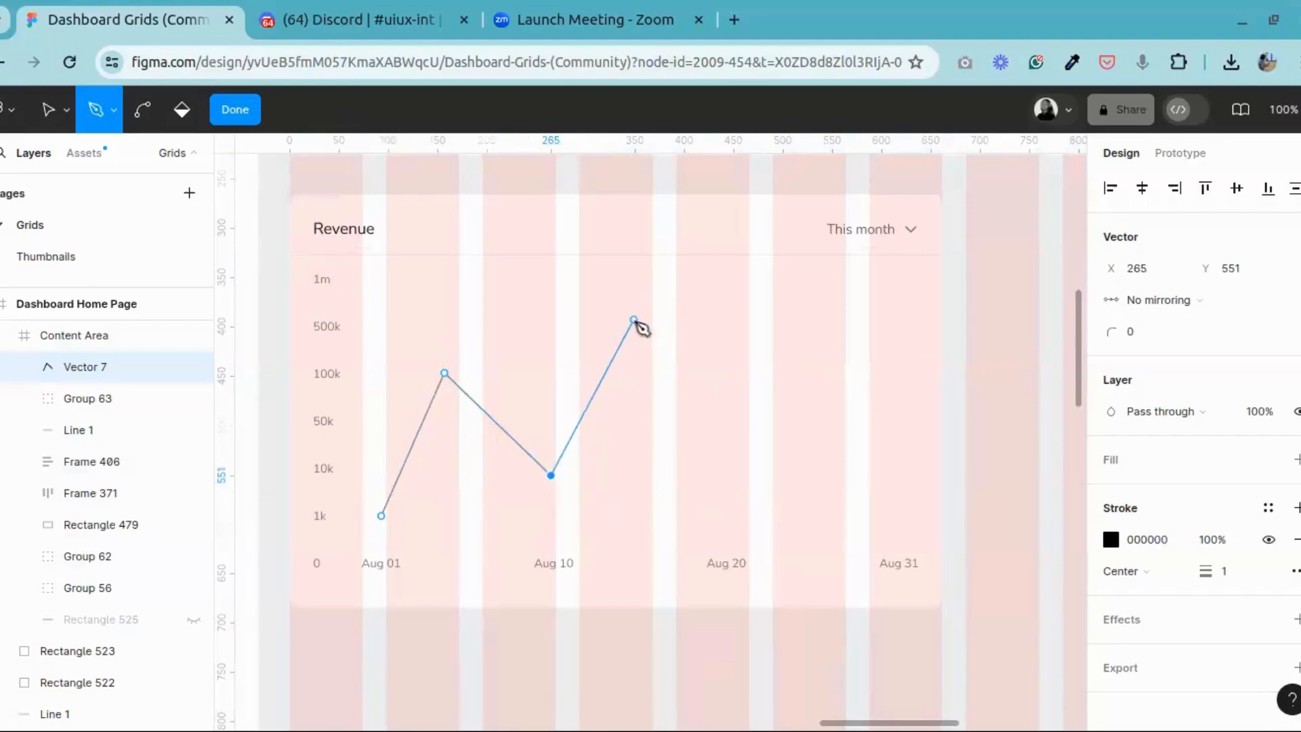
click(634, 320)
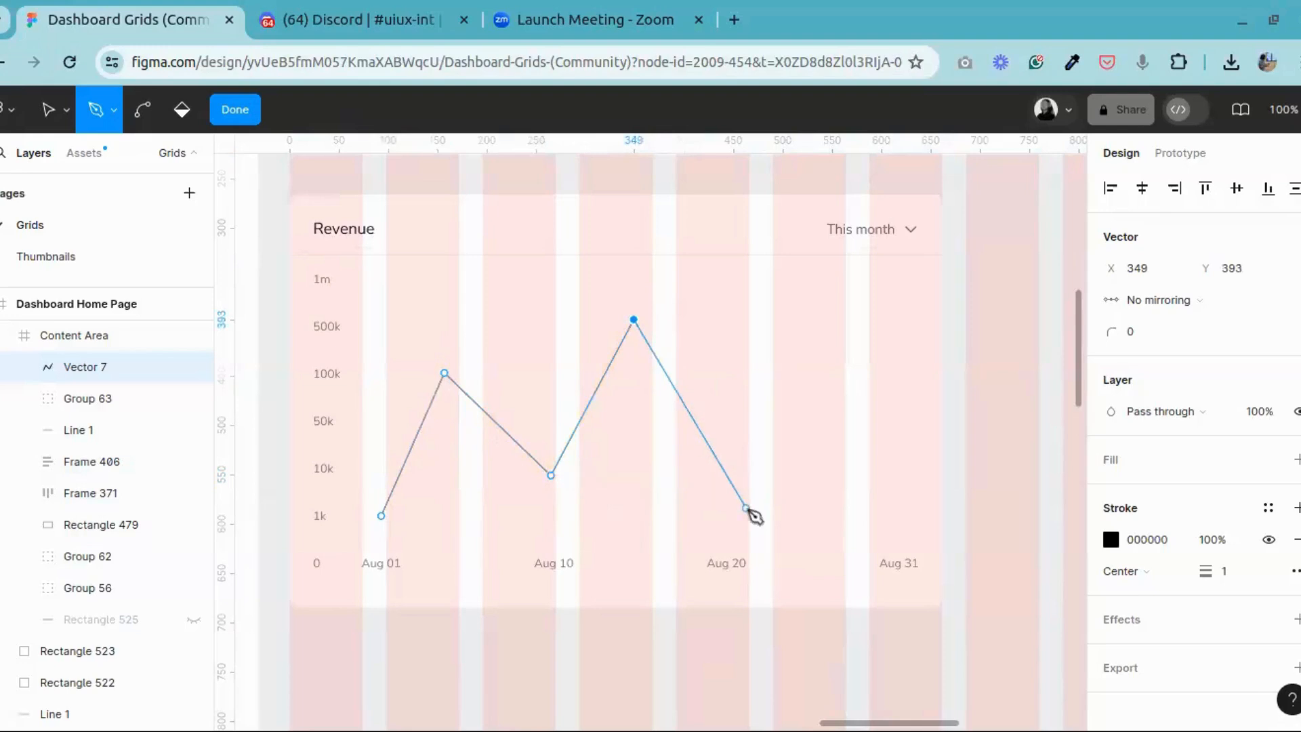
drag(731, 509, 732, 523)
click(723, 516)
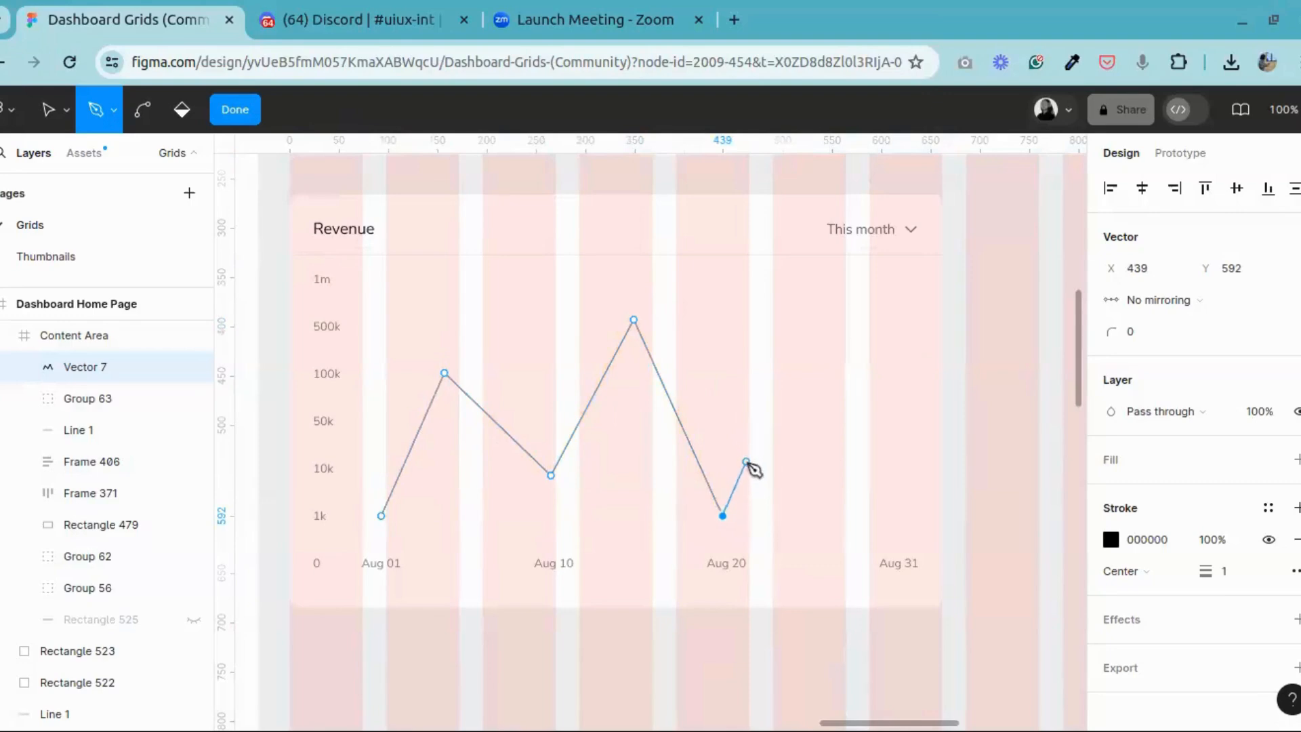
click(746, 462)
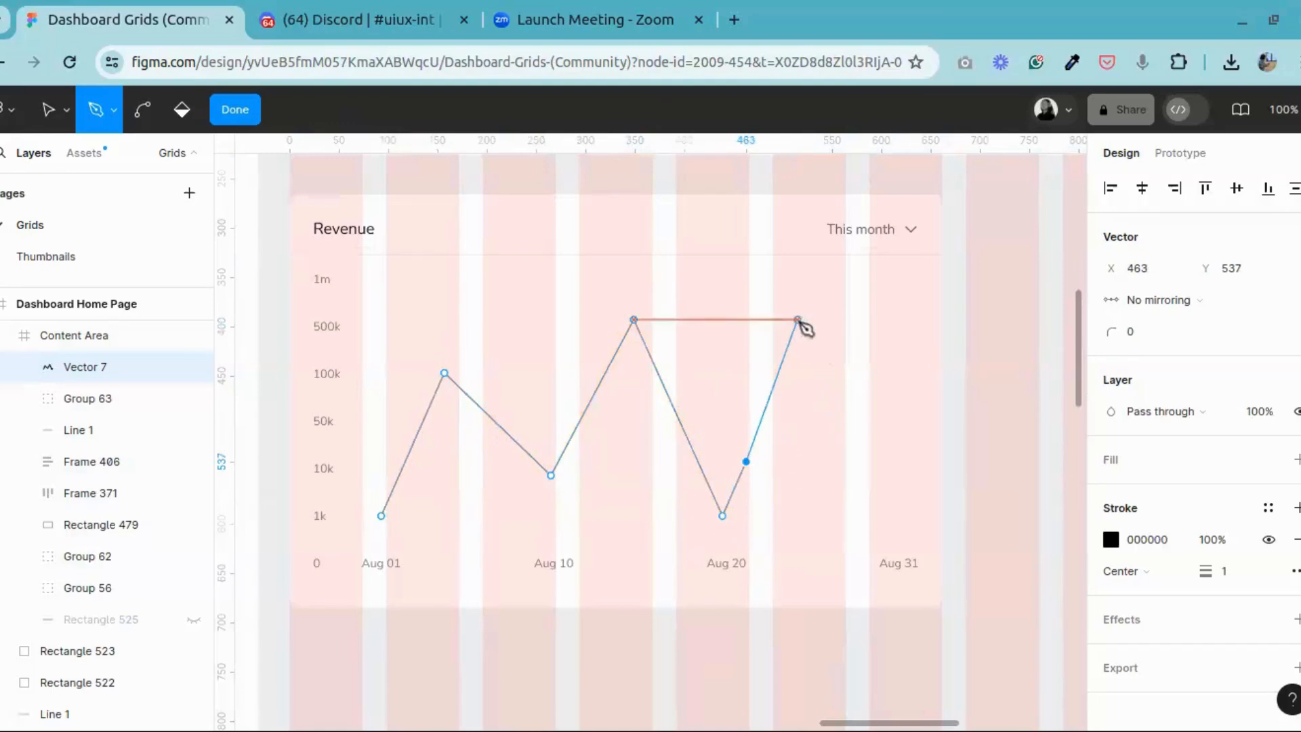
click(801, 271)
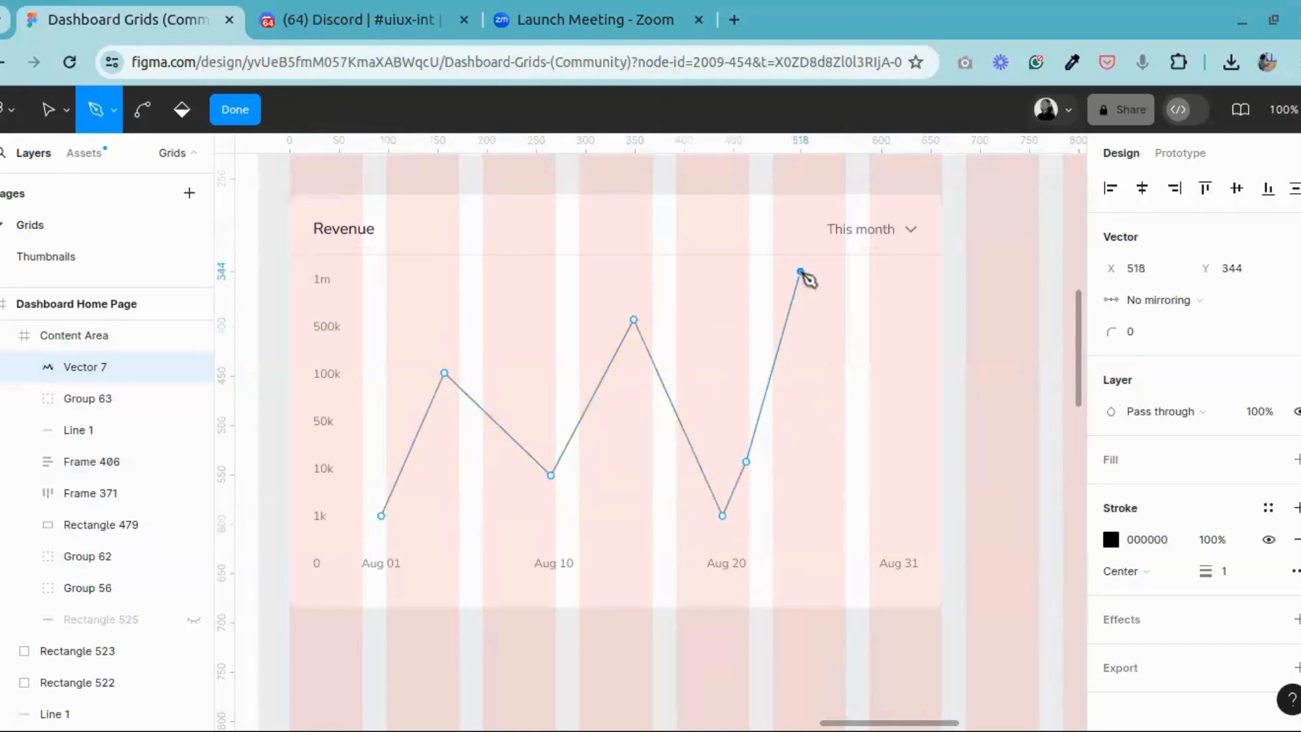
click(904, 516)
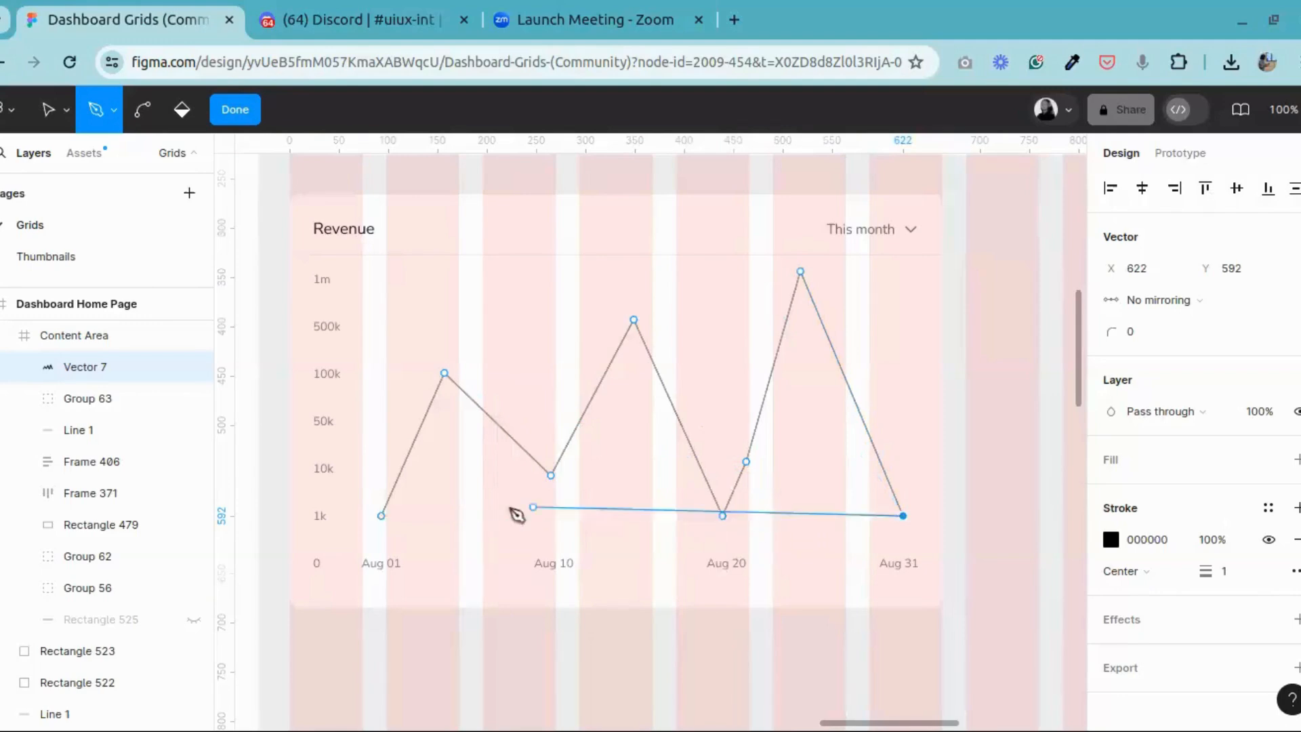
Step: Close the zigzag path with a straight baseline at the 1k level and finish the vector, about 529 × 248
click(382, 517)
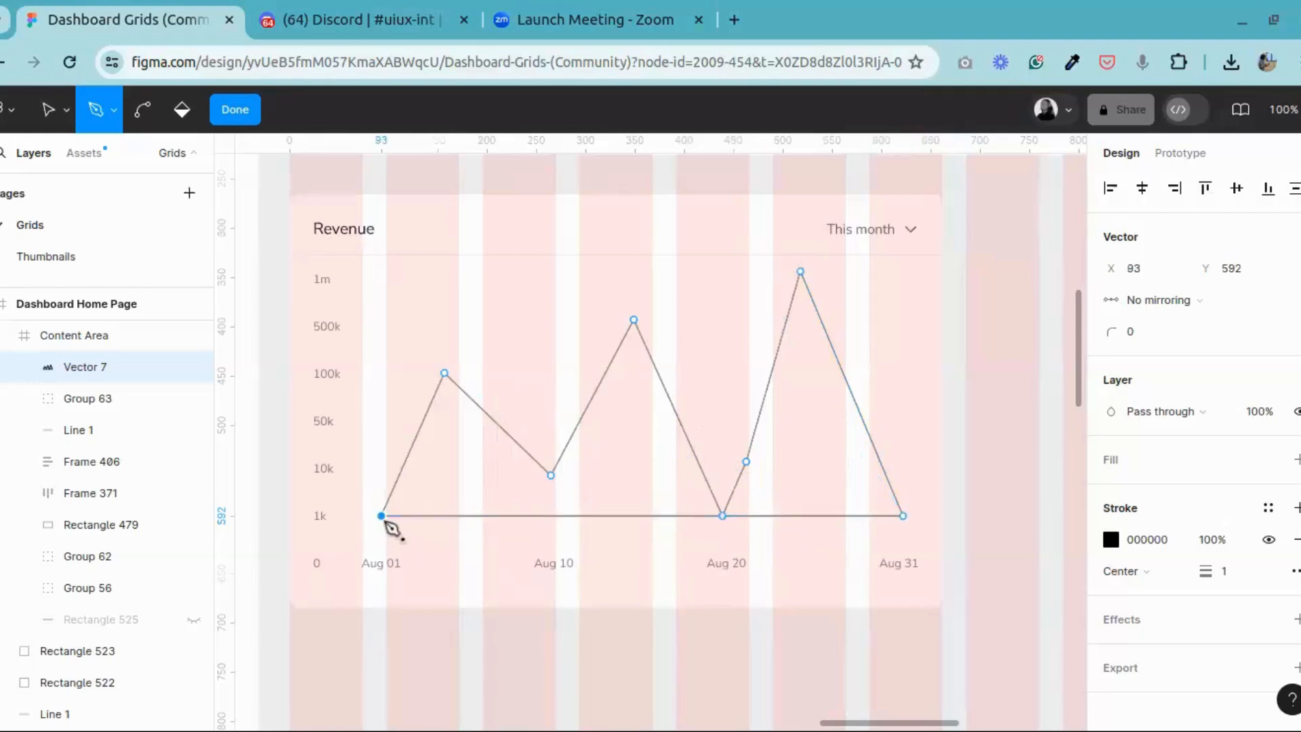
click(252, 110)
click(982, 465)
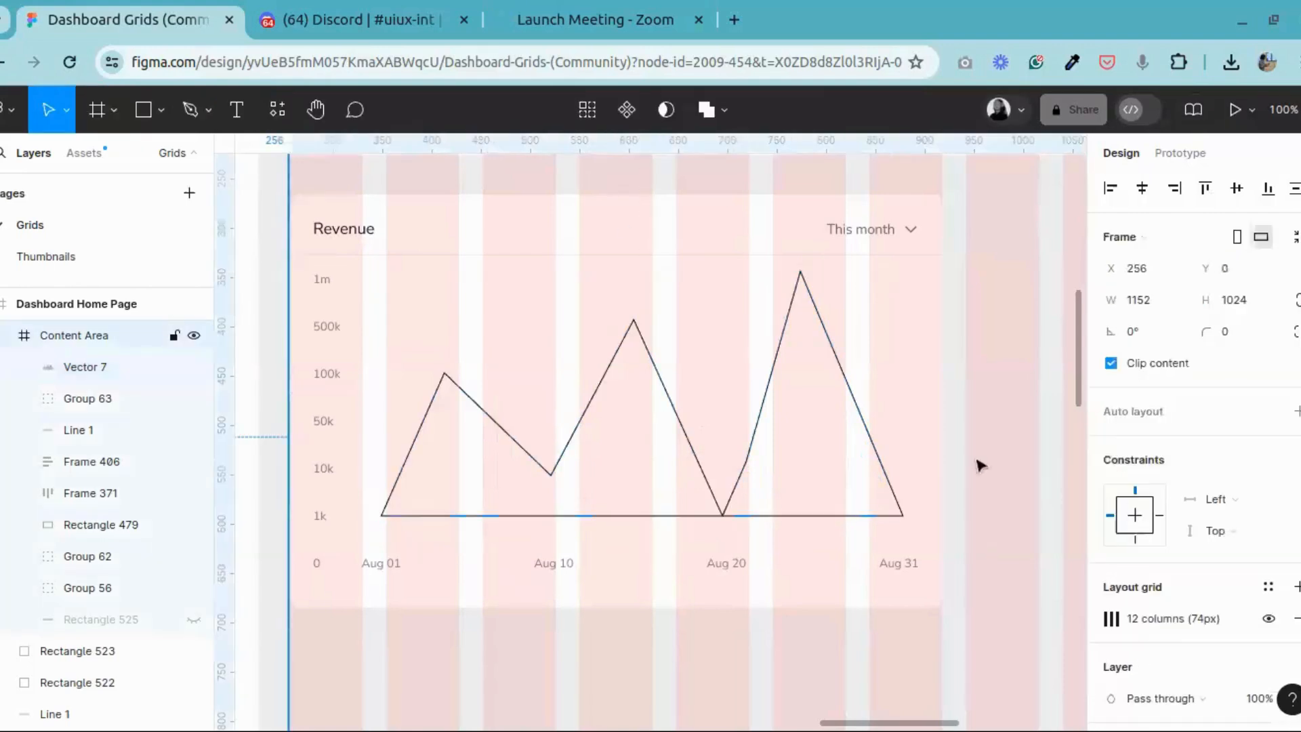
double_click(713, 494)
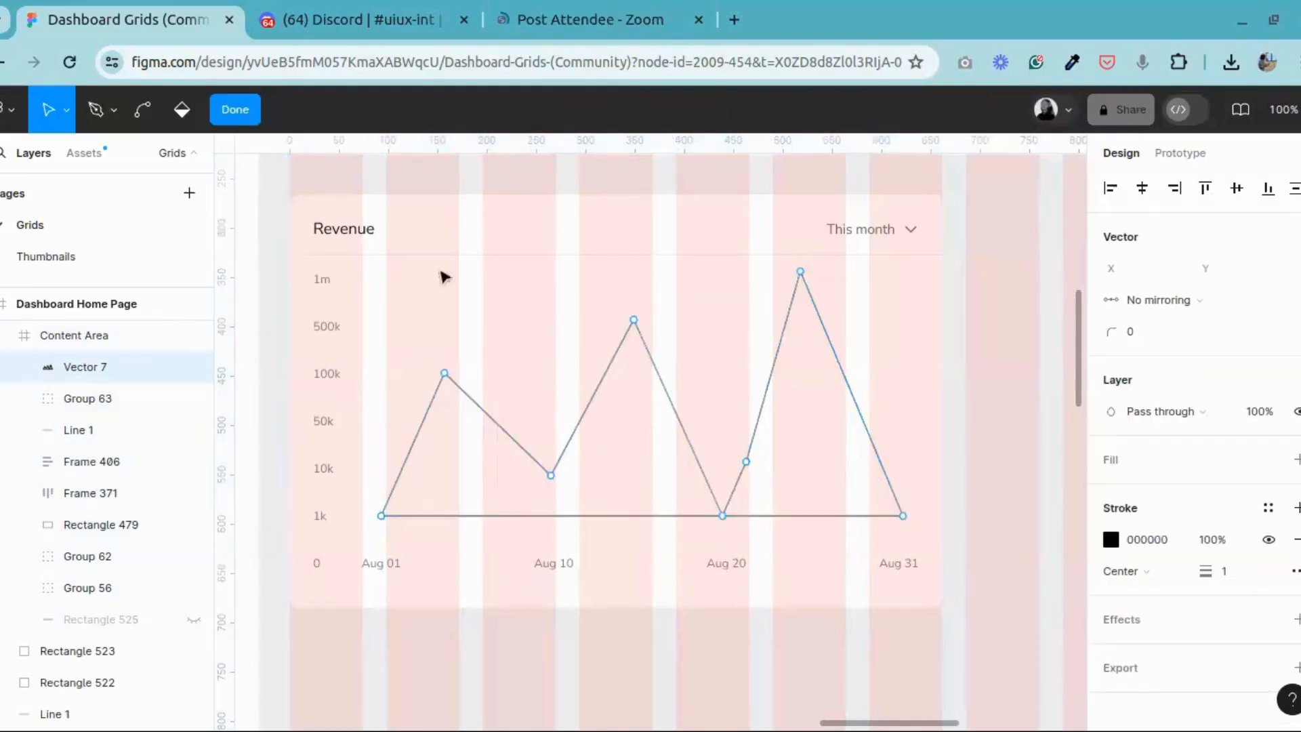
click(236, 109)
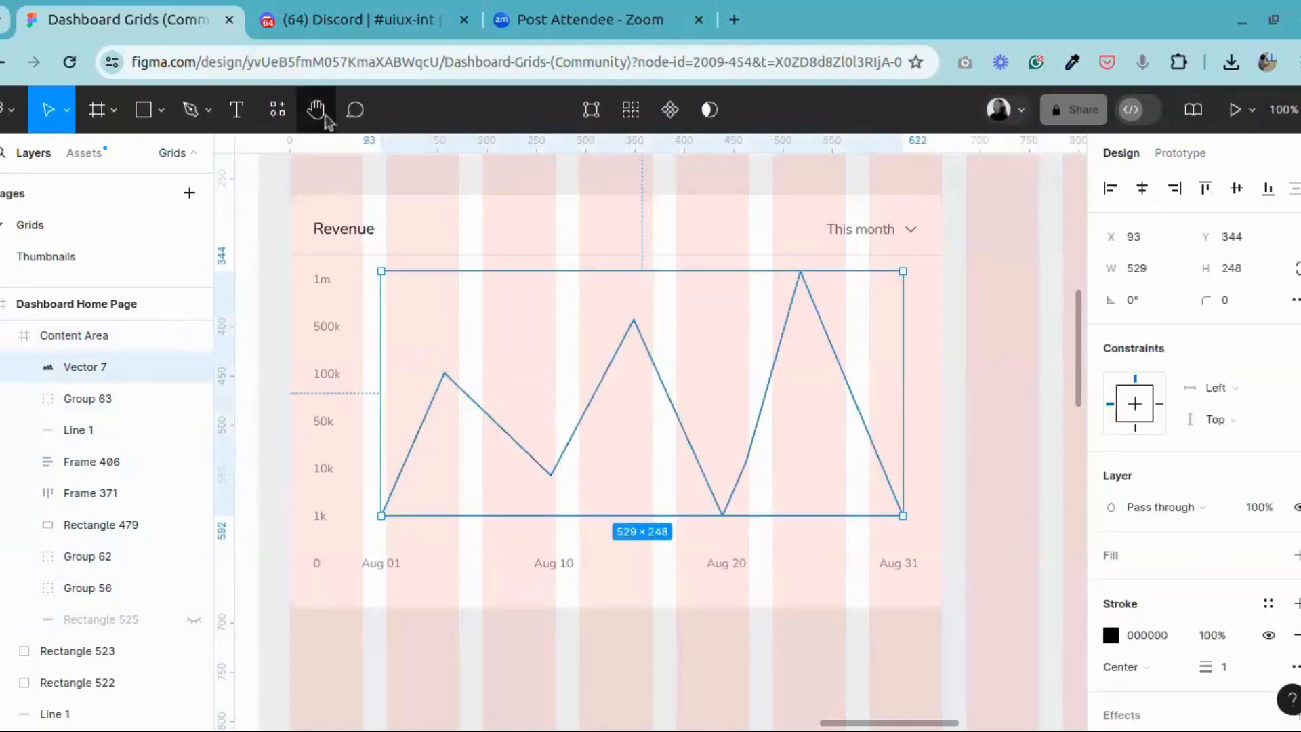
Step: Examine the fill and stroke settings of the two vectors that form the reference dashboard's revenue chart
click(315, 110)
drag(291, 322, 982, 296)
drag(386, 310, 792, 300)
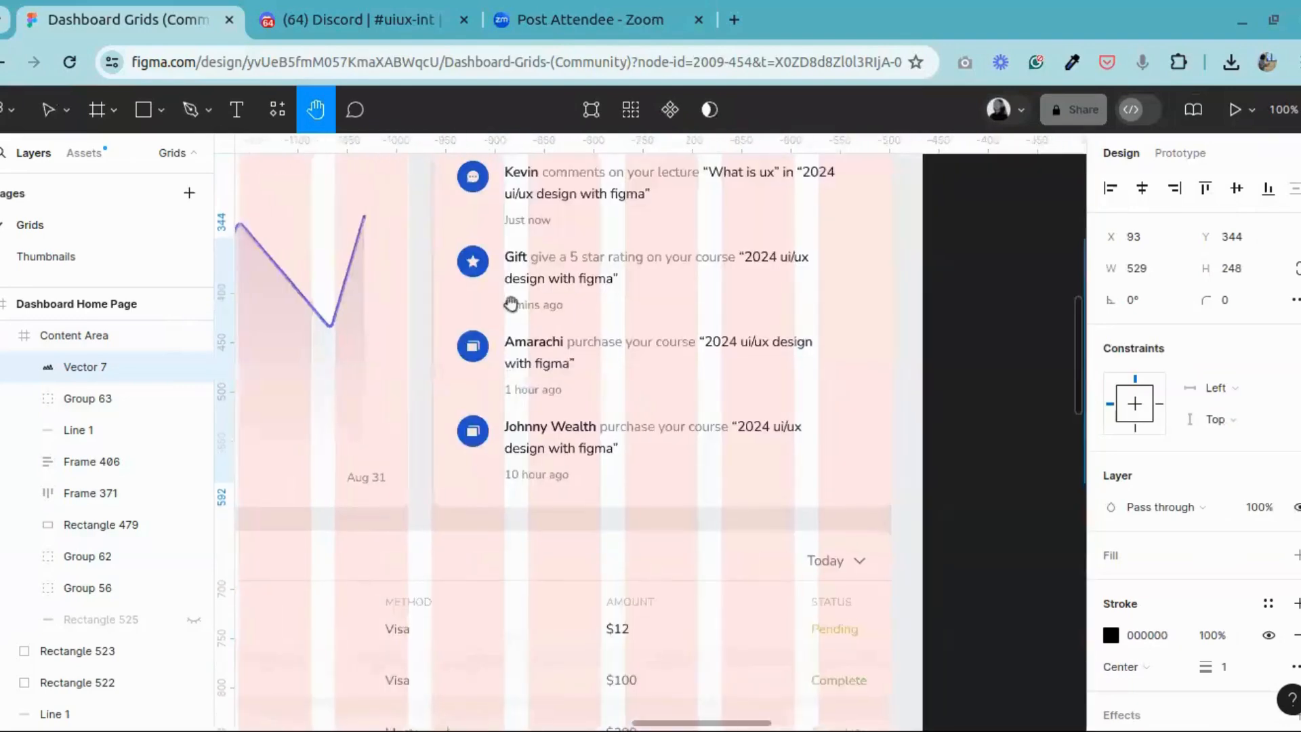
drag(321, 305, 935, 315)
key(v)
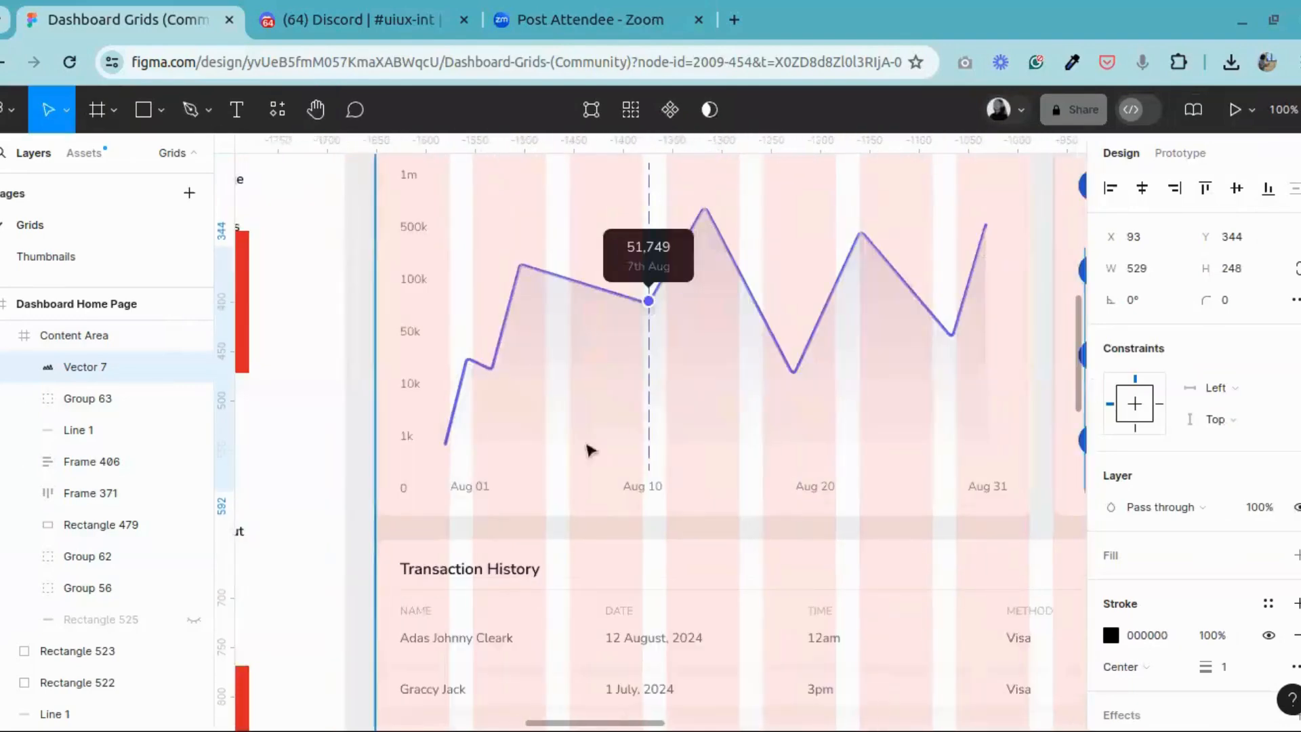
click(543, 359)
double_click(542, 359)
double_click(542, 359)
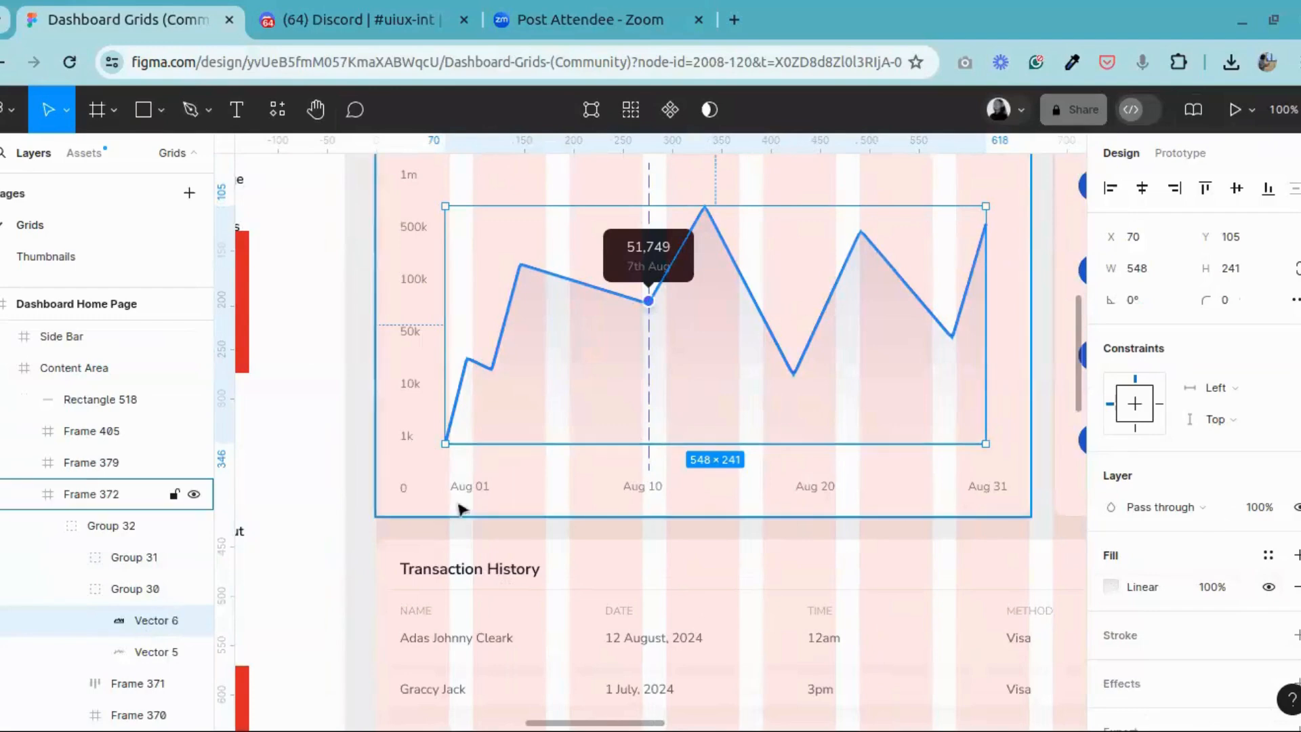
click(138, 663)
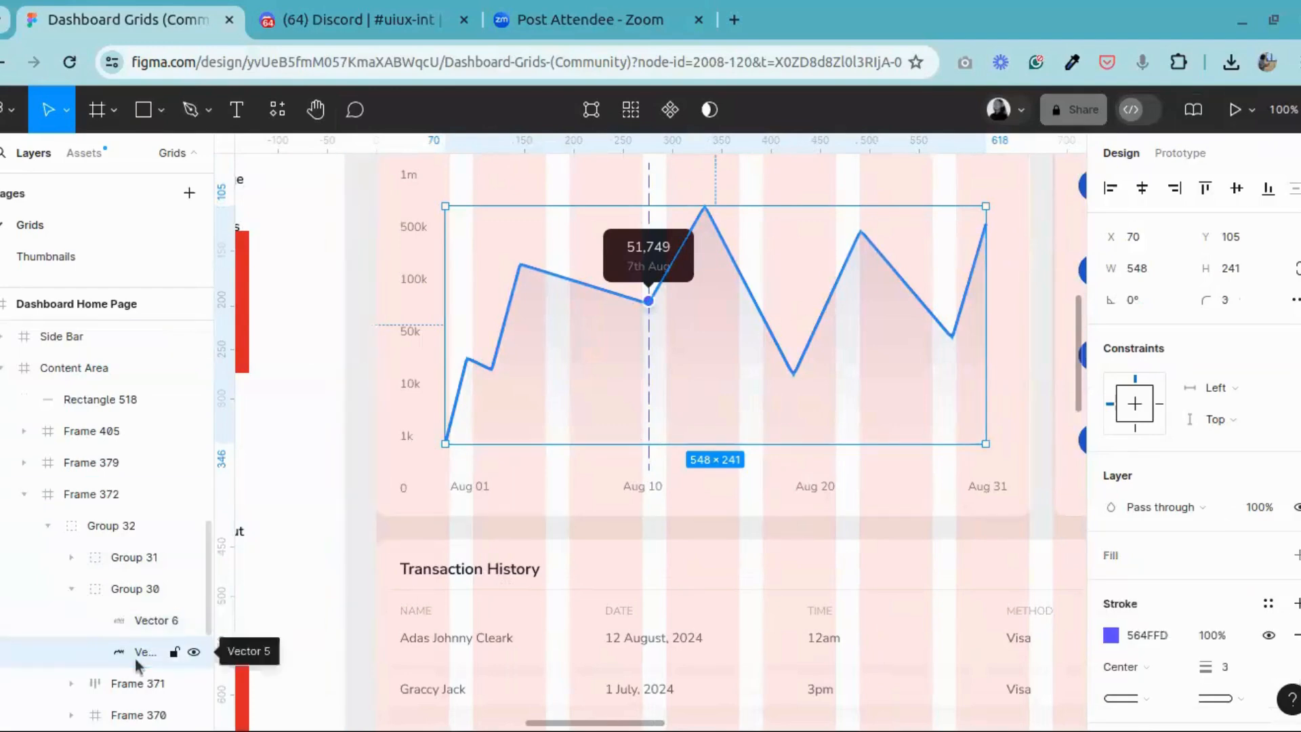
scroll(1152, 569, down, 2)
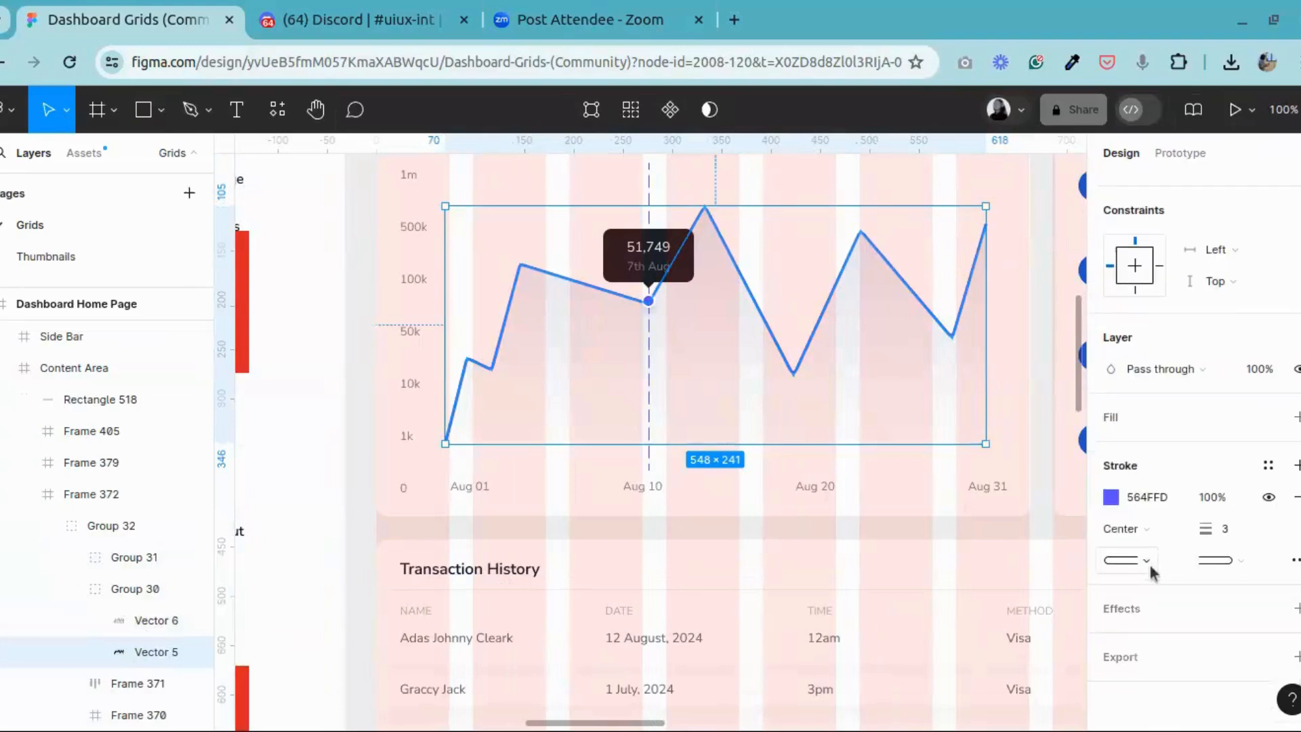
click(129, 626)
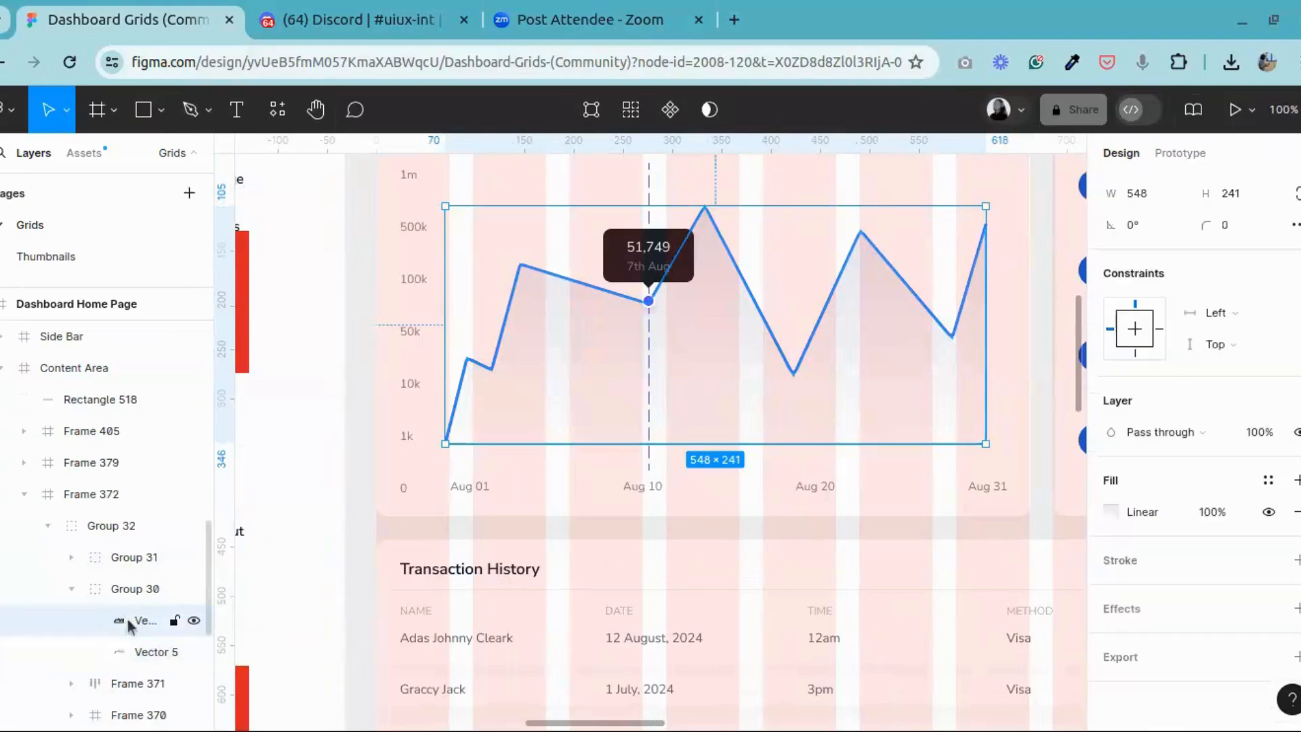
Step: Delete the closed zigzag vector from the new Revenue card
click(288, 107)
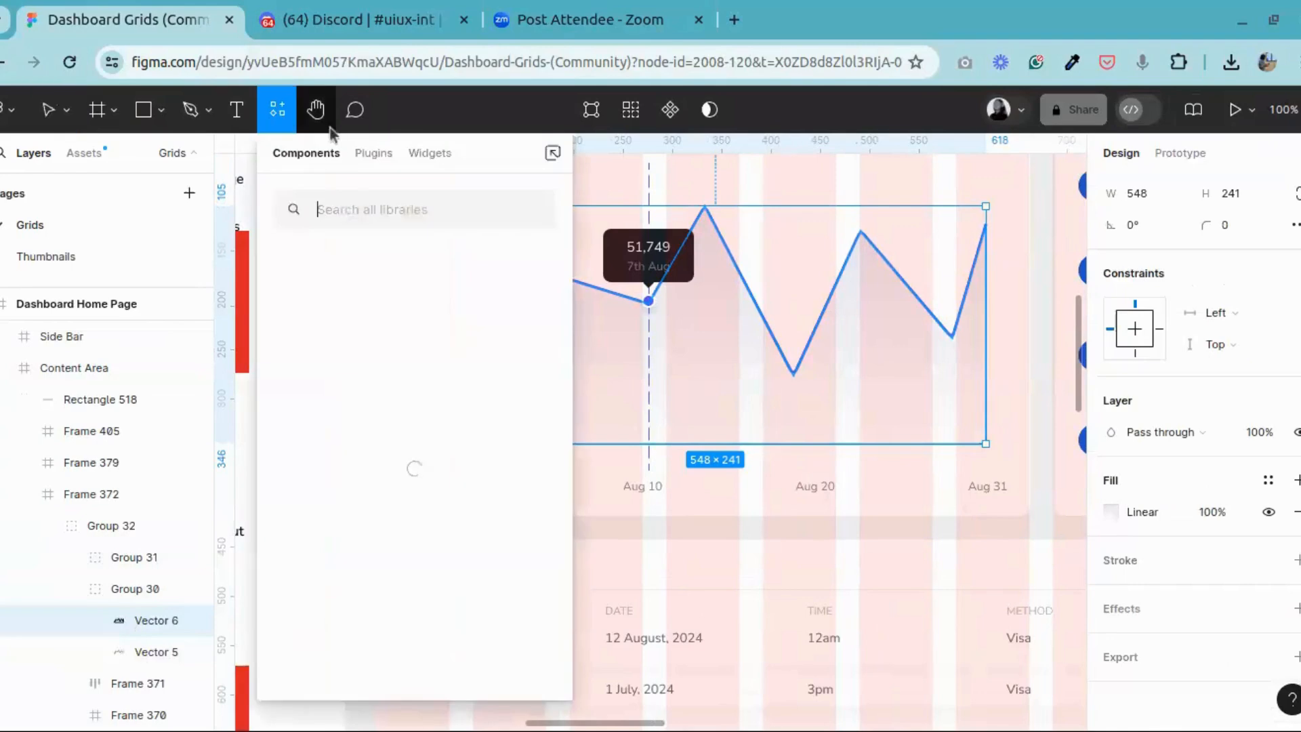
click(326, 122)
drag(977, 341, 229, 365)
drag(879, 361, 705, 345)
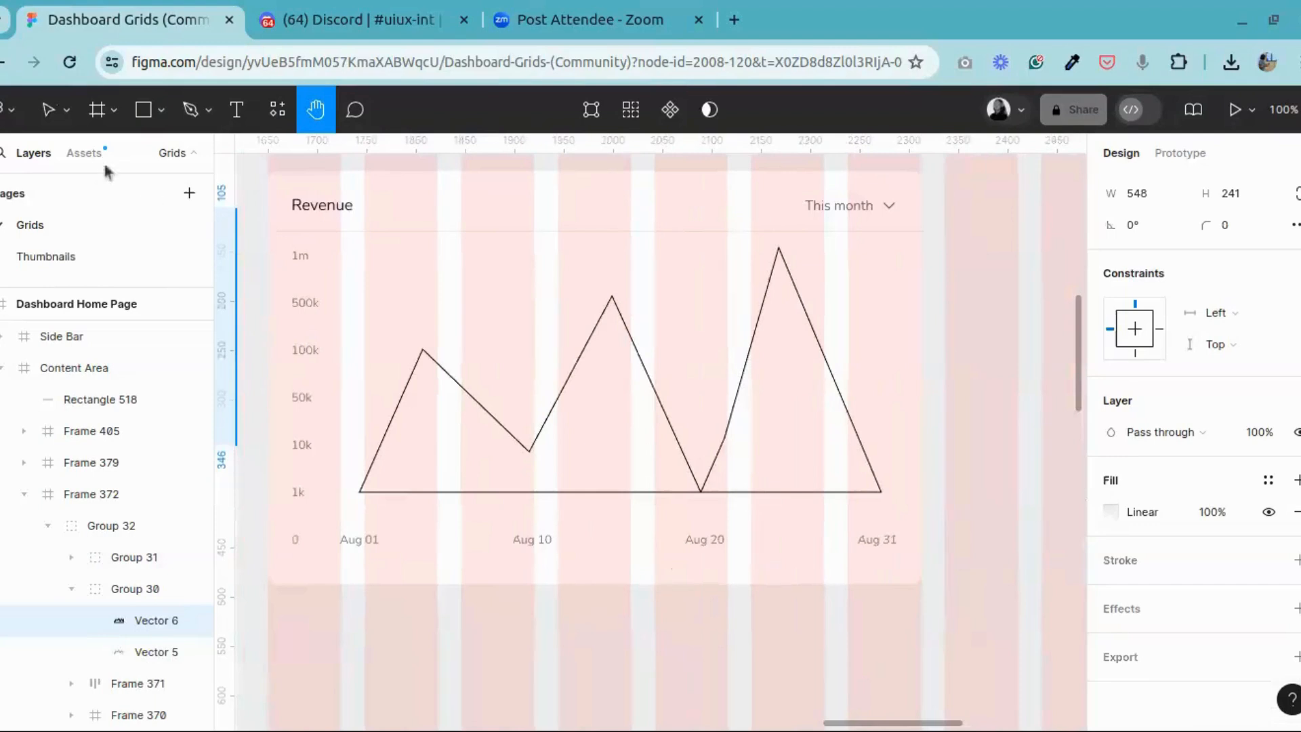
click(49, 109)
click(561, 441)
click(493, 432)
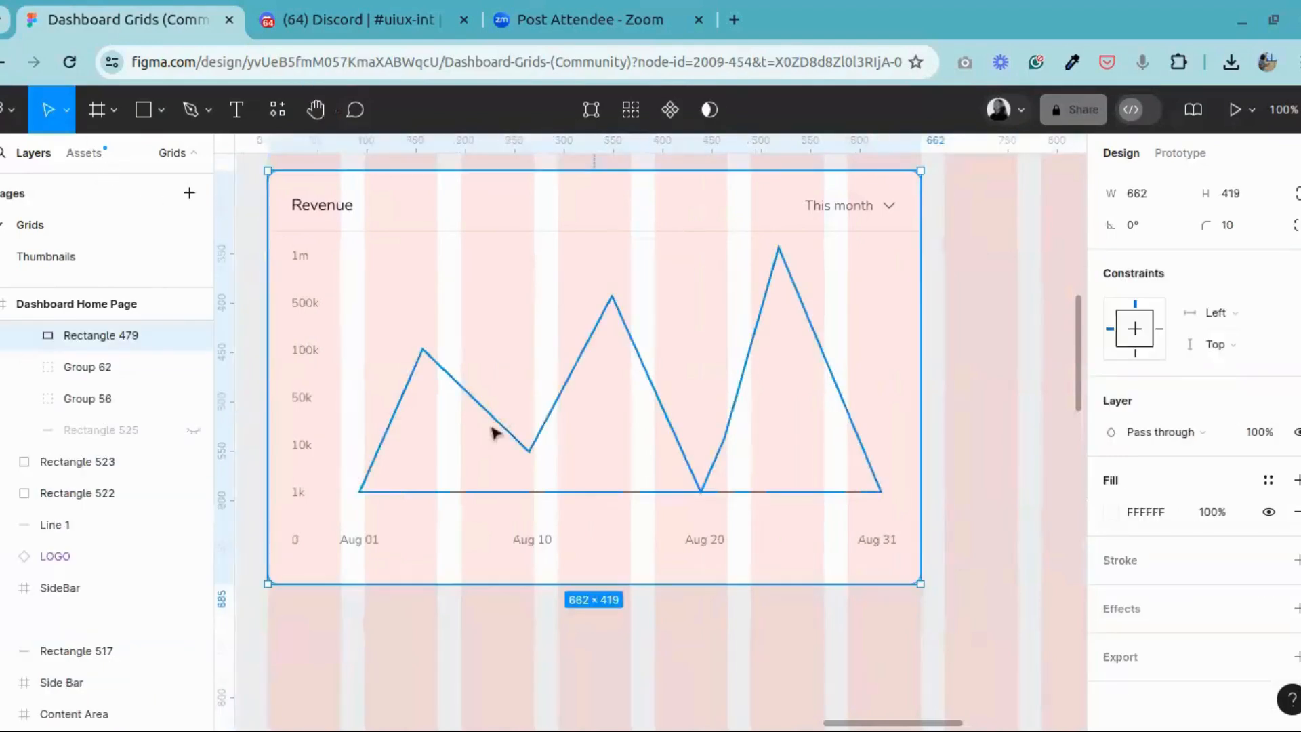
double_click(495, 432)
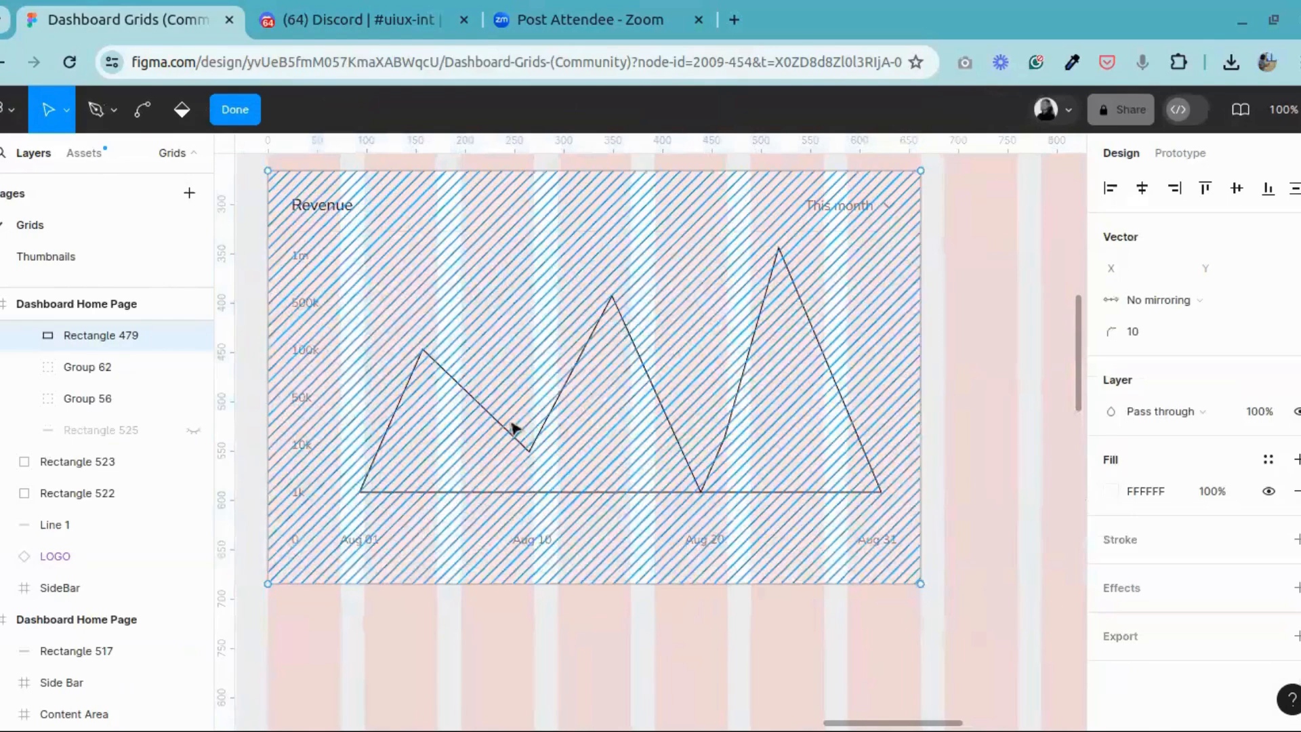
key(Escape)
click(752, 360)
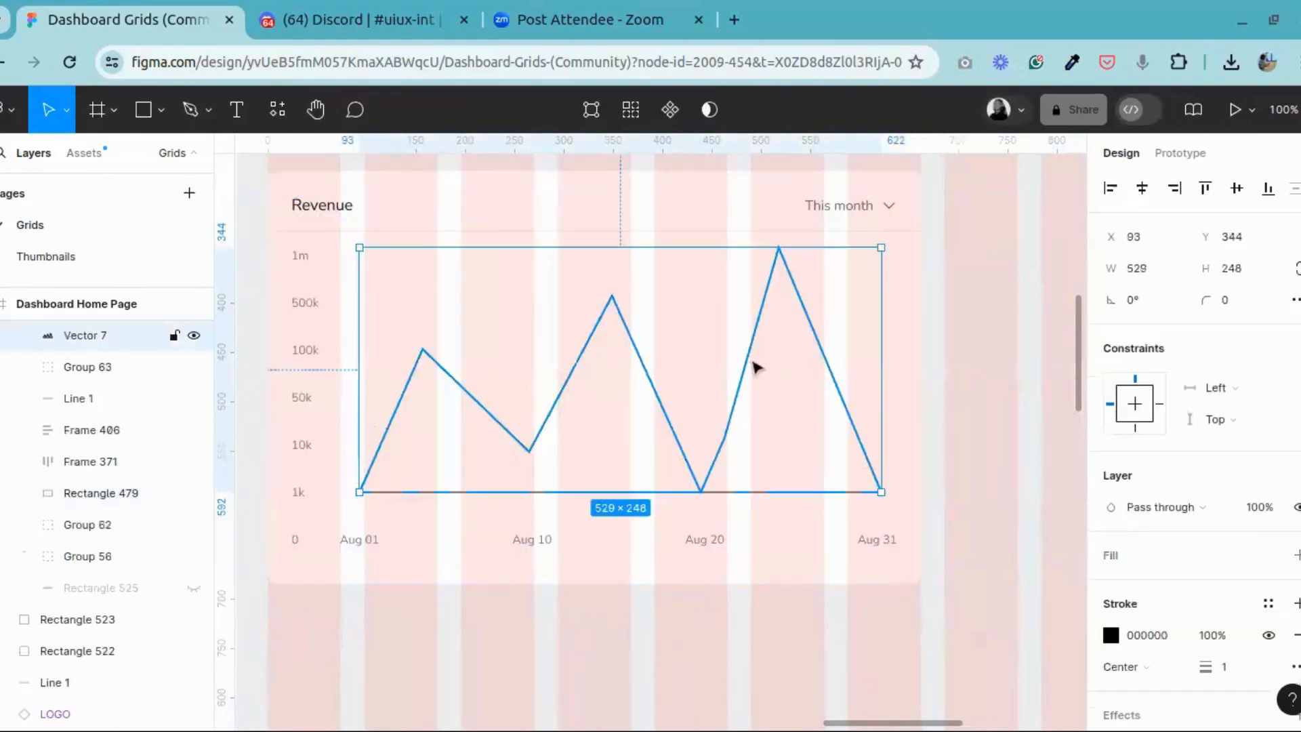
key(Delete)
Step: Draw an open zigzag with the Pen tool from 1k at Aug 01 to 1k at Aug 31, with three rising peaks, about 527 × 233
click(202, 114)
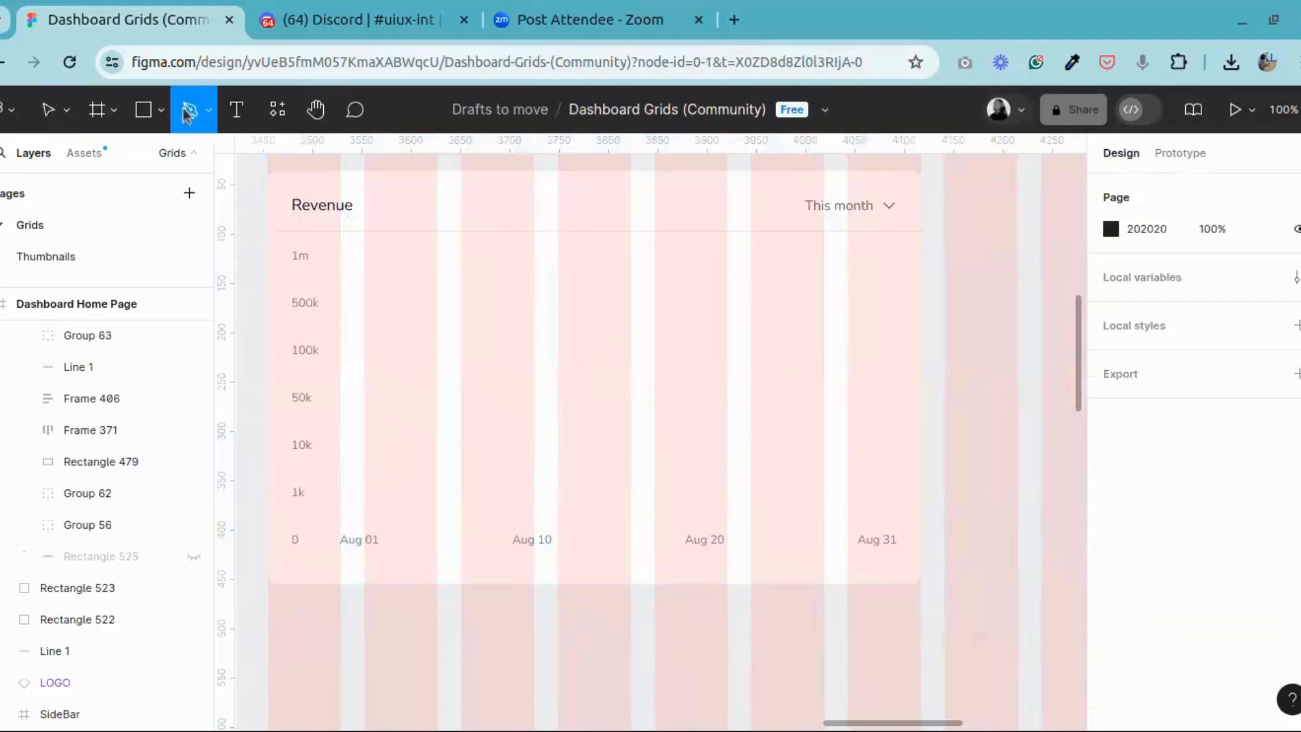
click(363, 494)
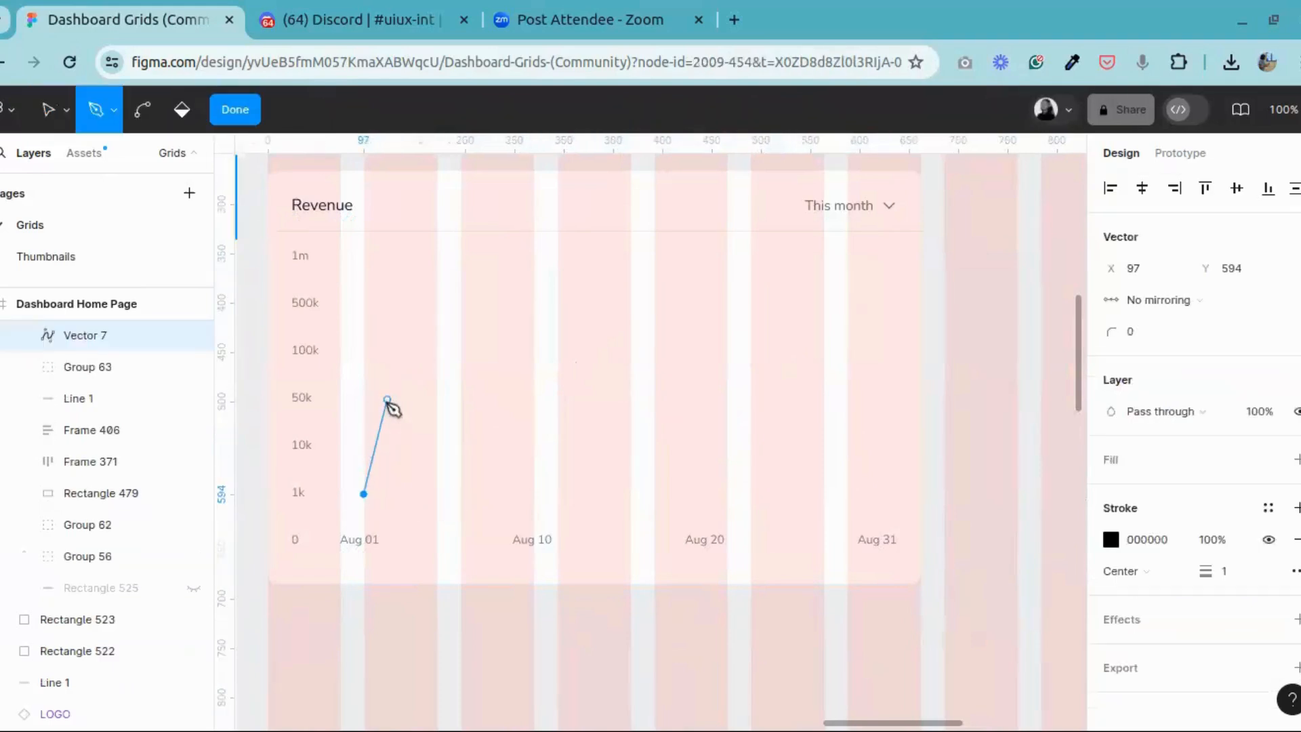
click(385, 399)
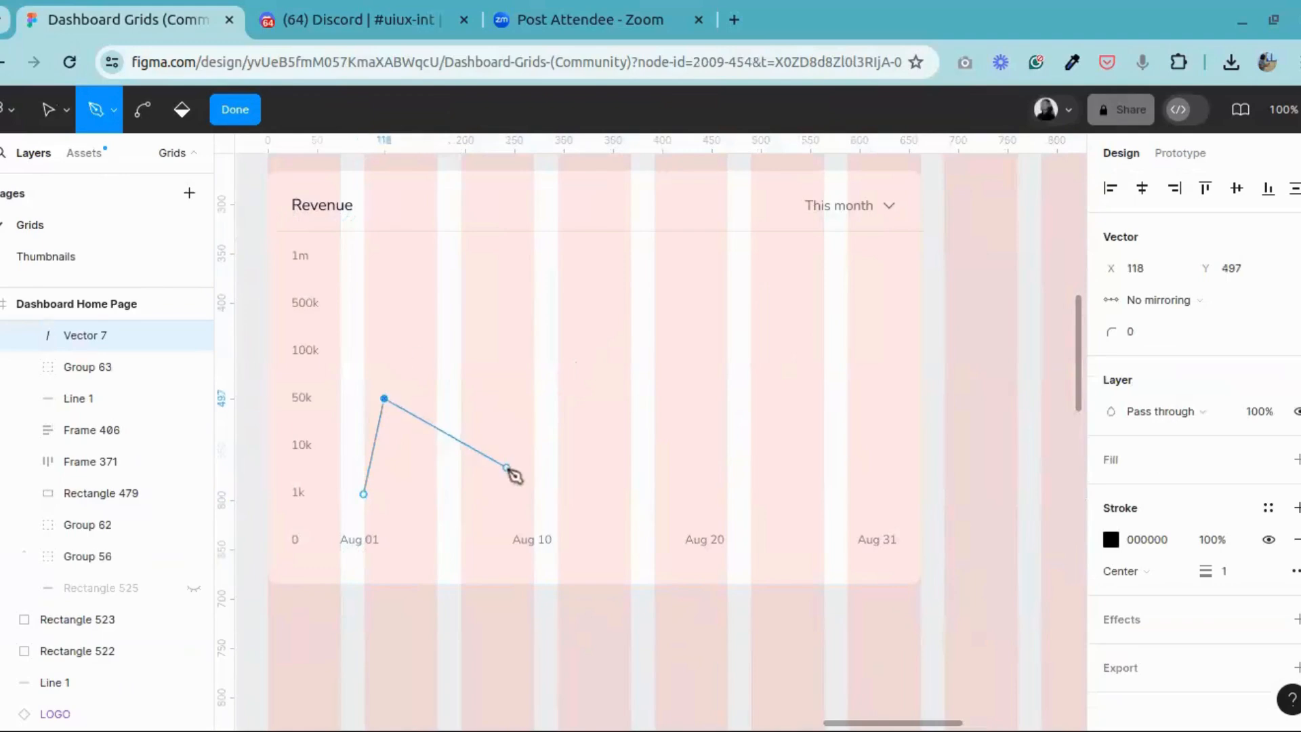
click(524, 494)
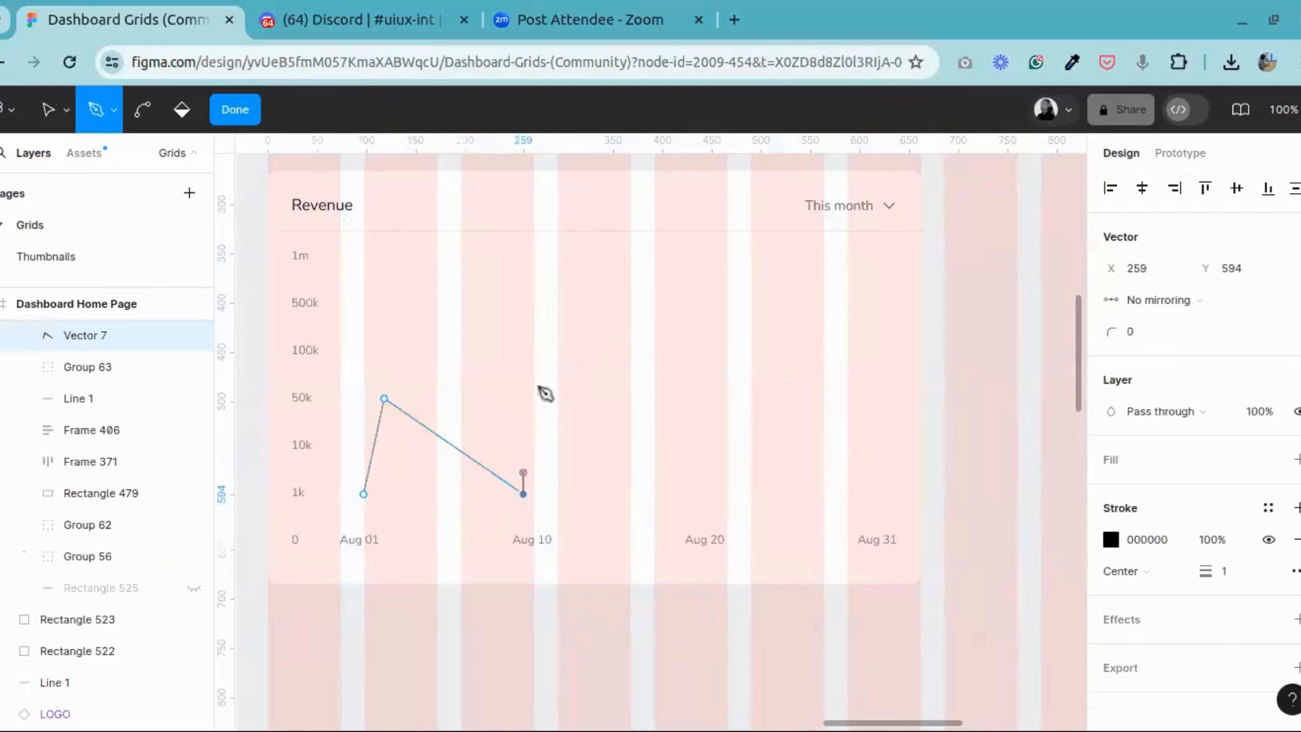
click(551, 321)
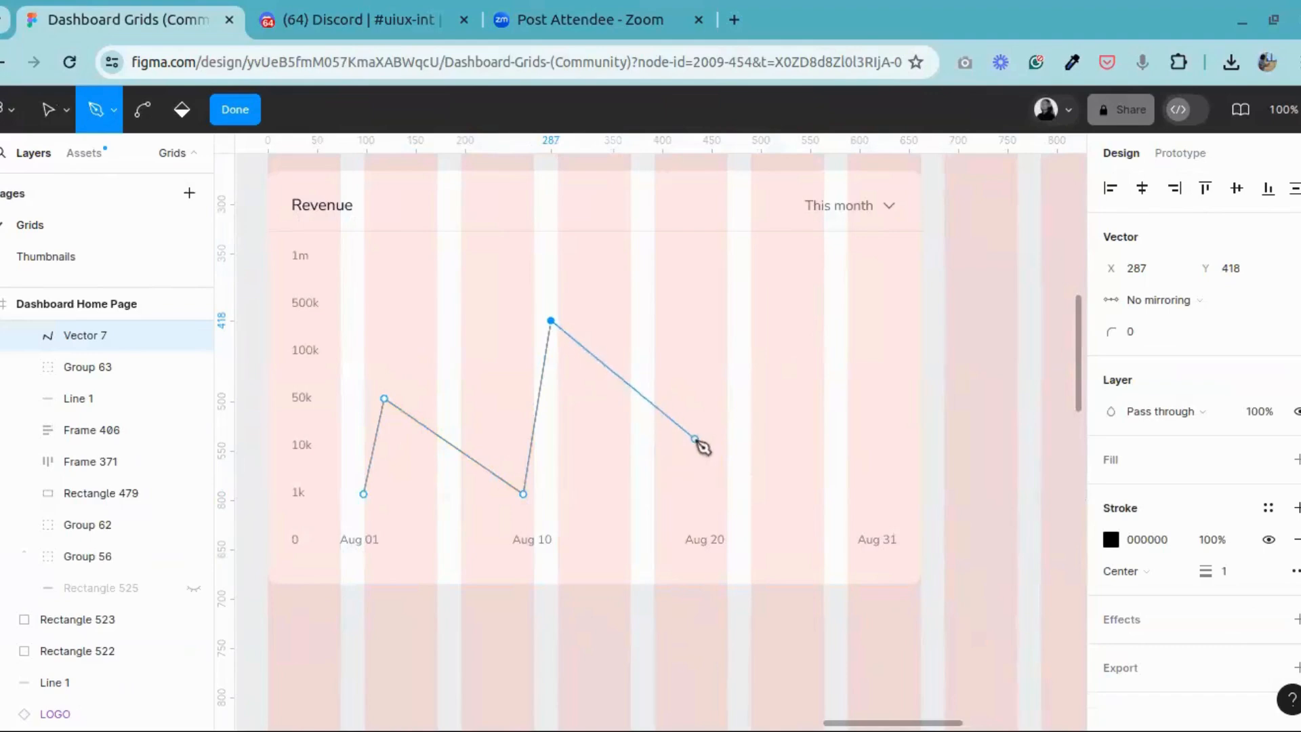
click(667, 437)
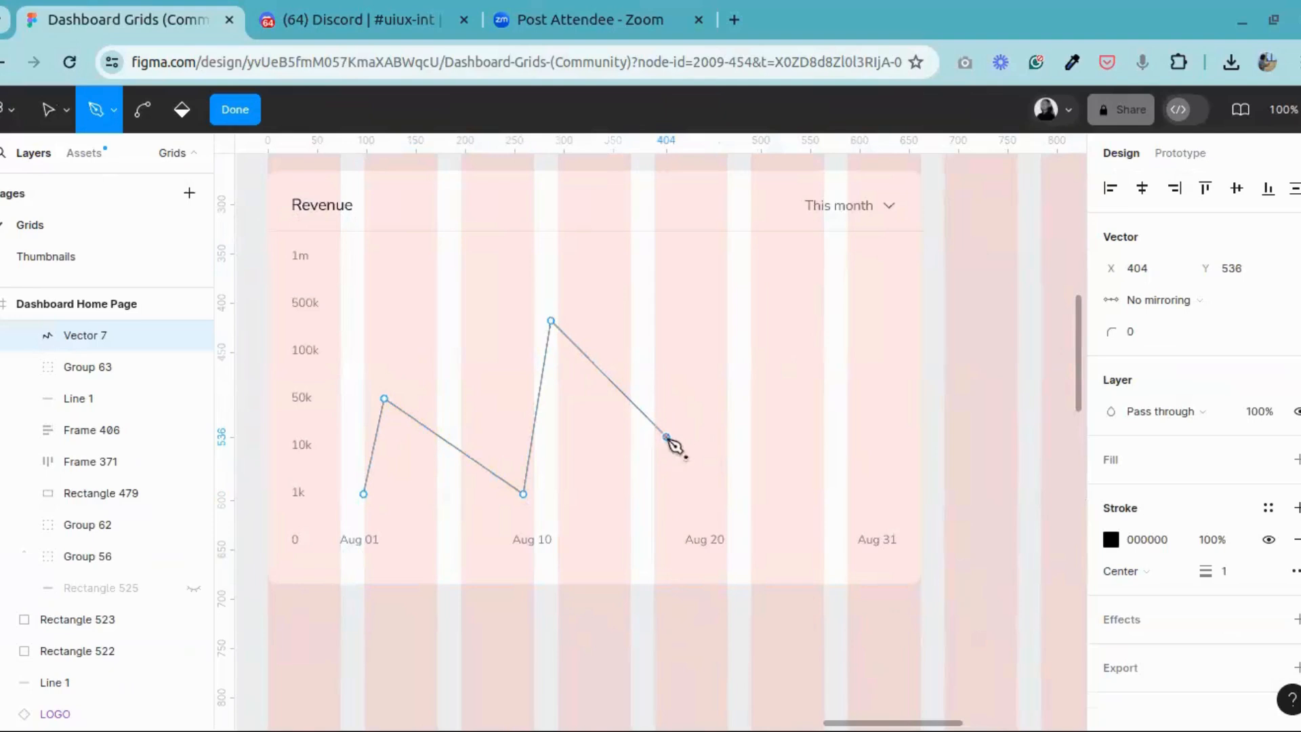
click(726, 265)
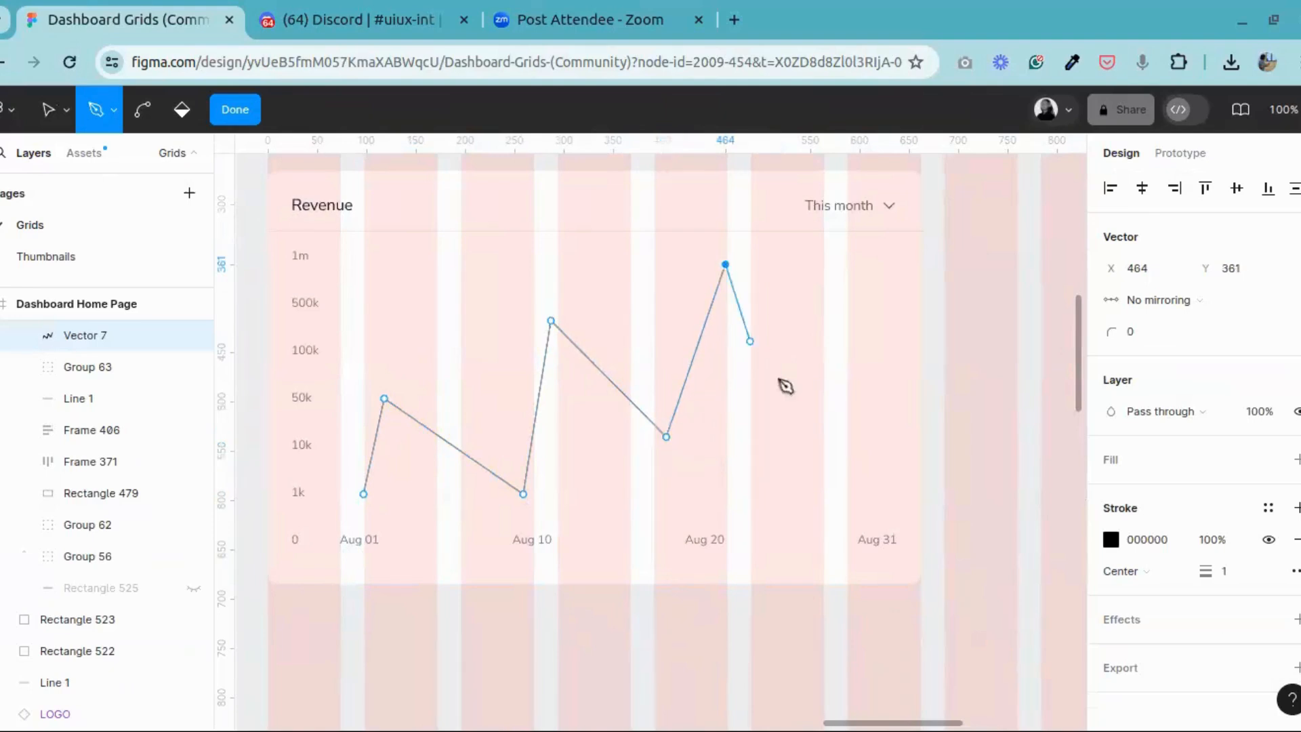
click(883, 495)
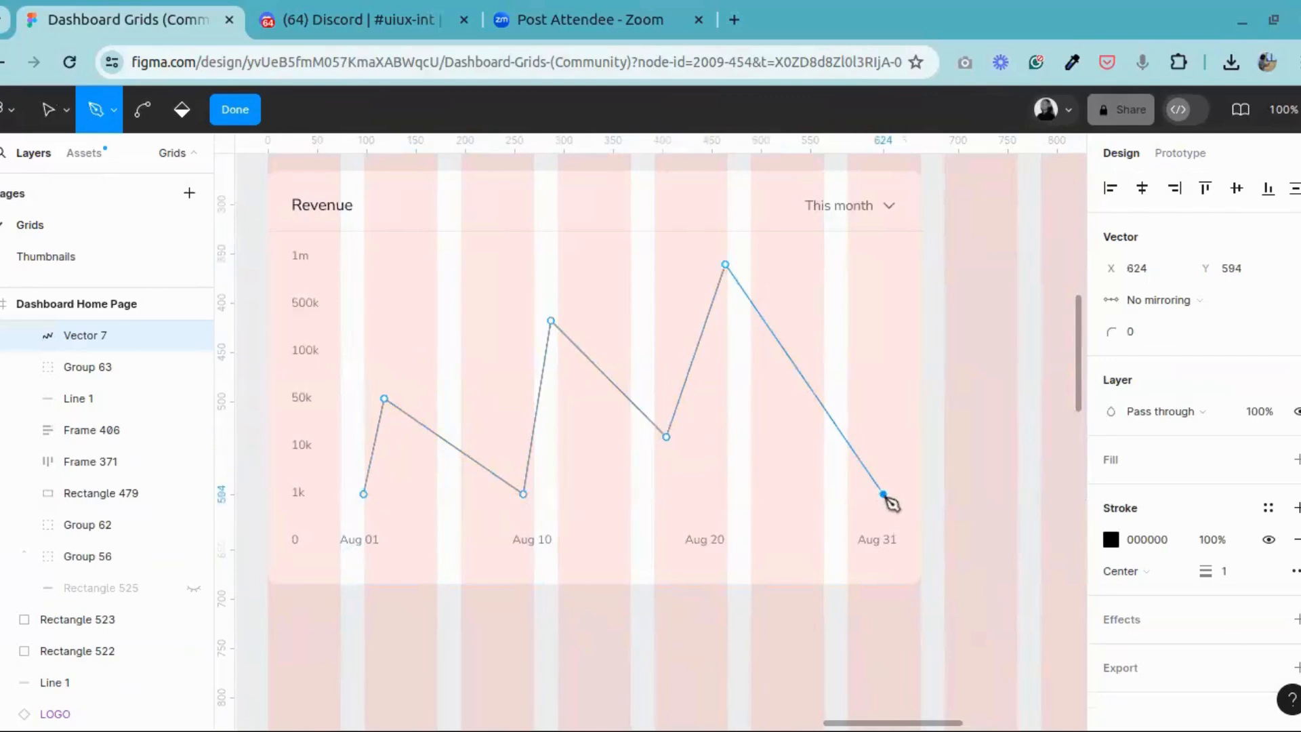
key(Escape)
key(Escape)
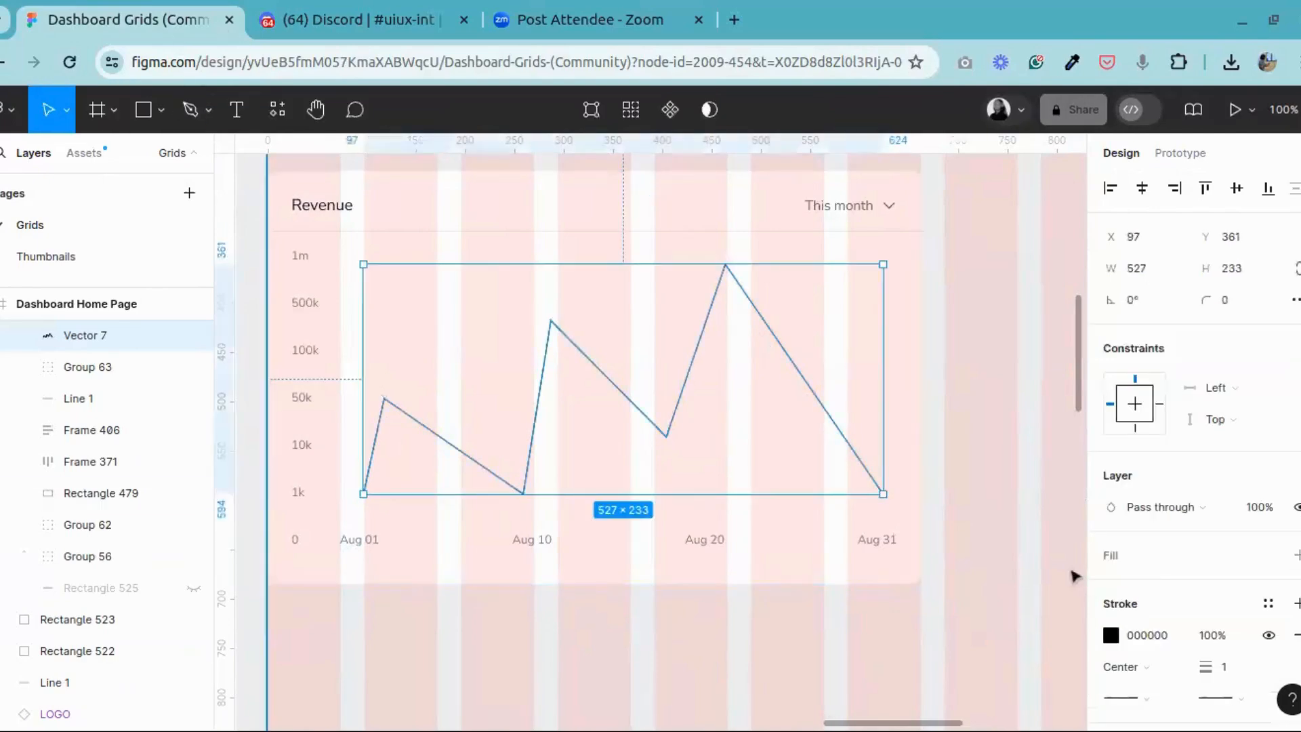
Step: Set both the end point and the start point of the revenue line to Round
click(1219, 561)
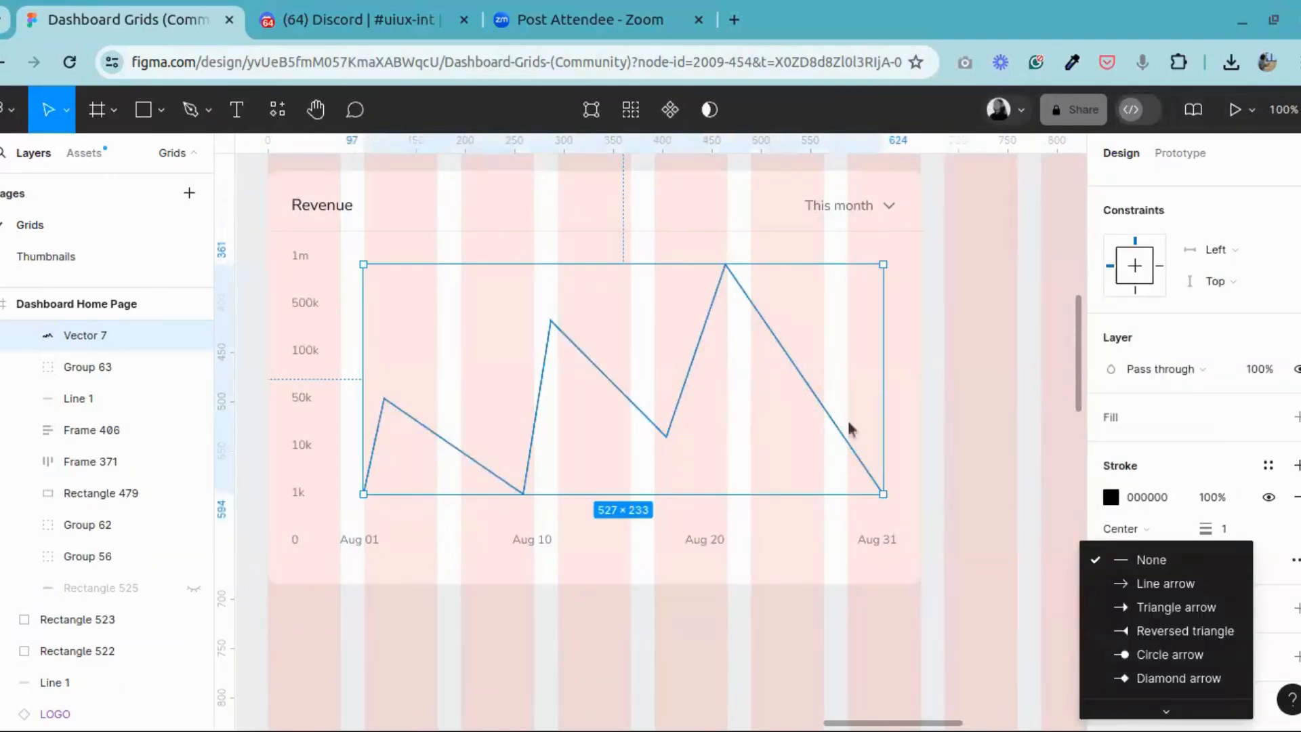
scroll(1162, 667, down, 2)
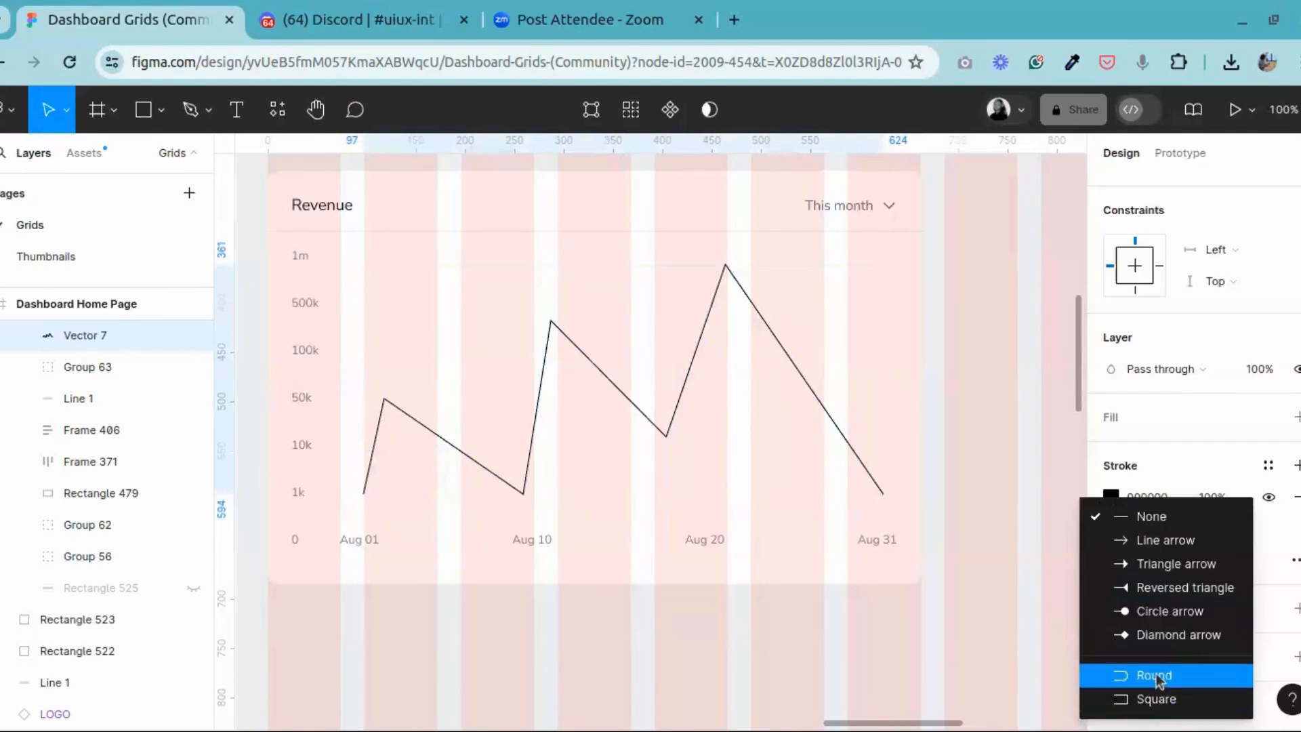
click(1158, 678)
click(1145, 562)
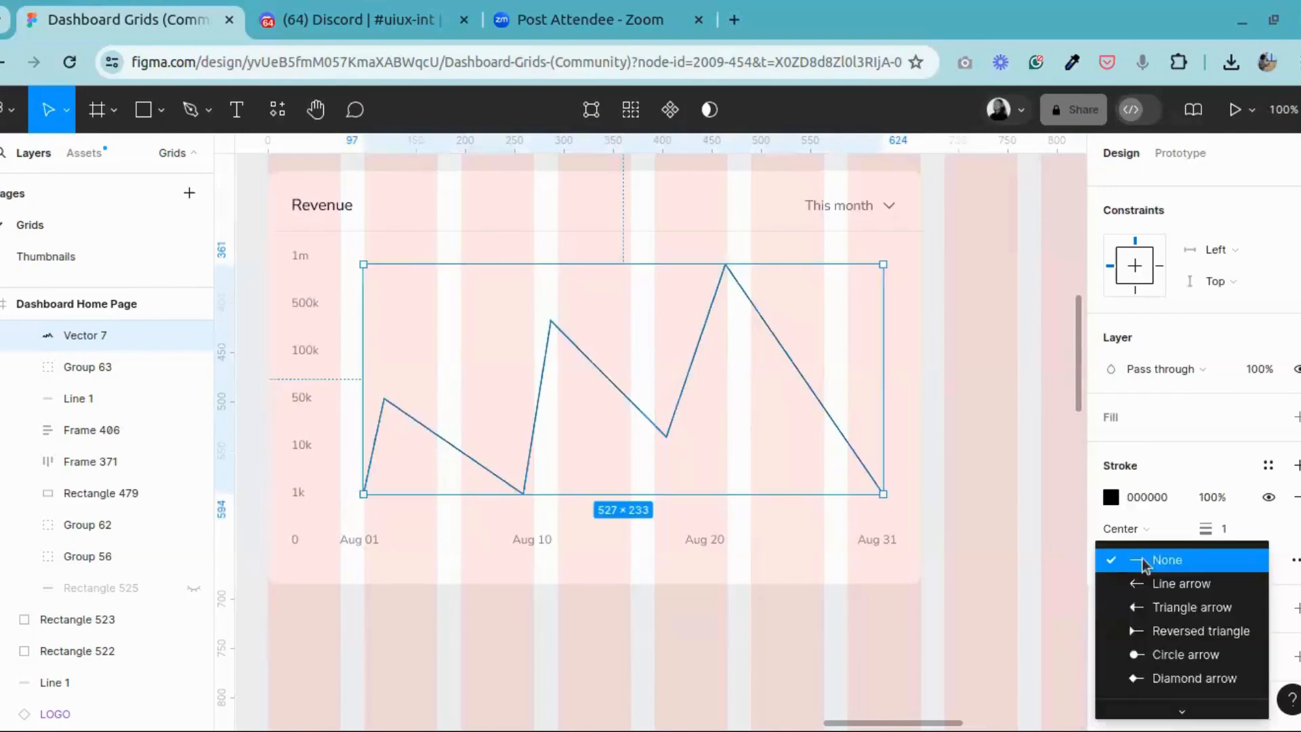
scroll(1182, 694, down, 2)
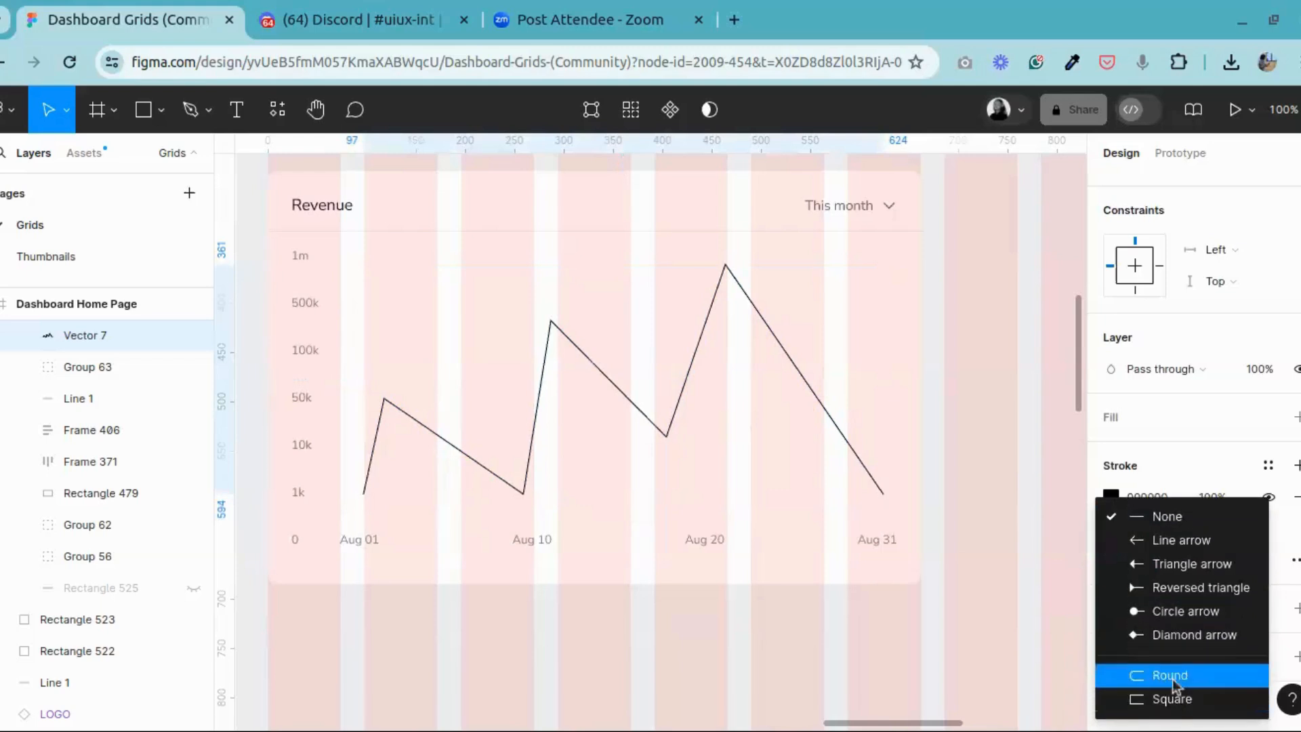
click(1174, 681)
Step: Set the revenue line's stroke weight to 3
click(1225, 530)
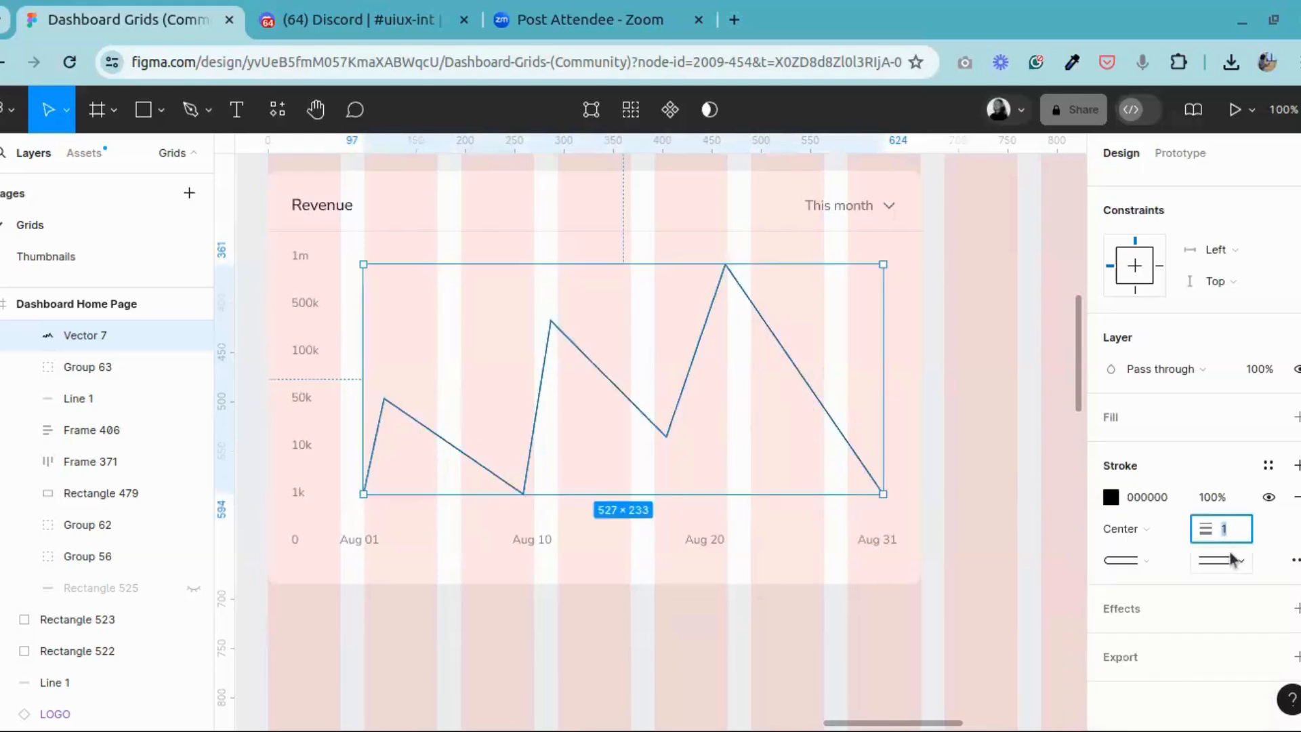
text(3)
key(Return)
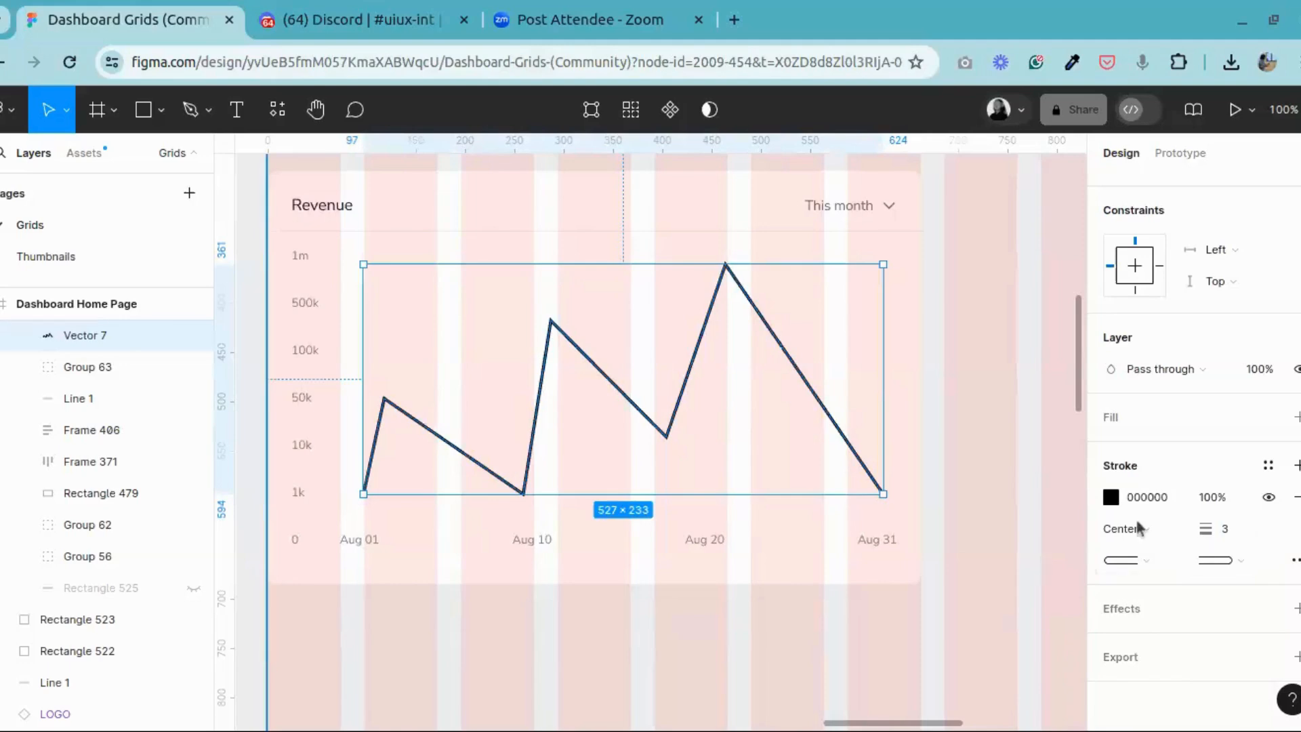
Step: Inspect the corners at the revenue line's peaks up close
scroll(1196, 420, up, 2)
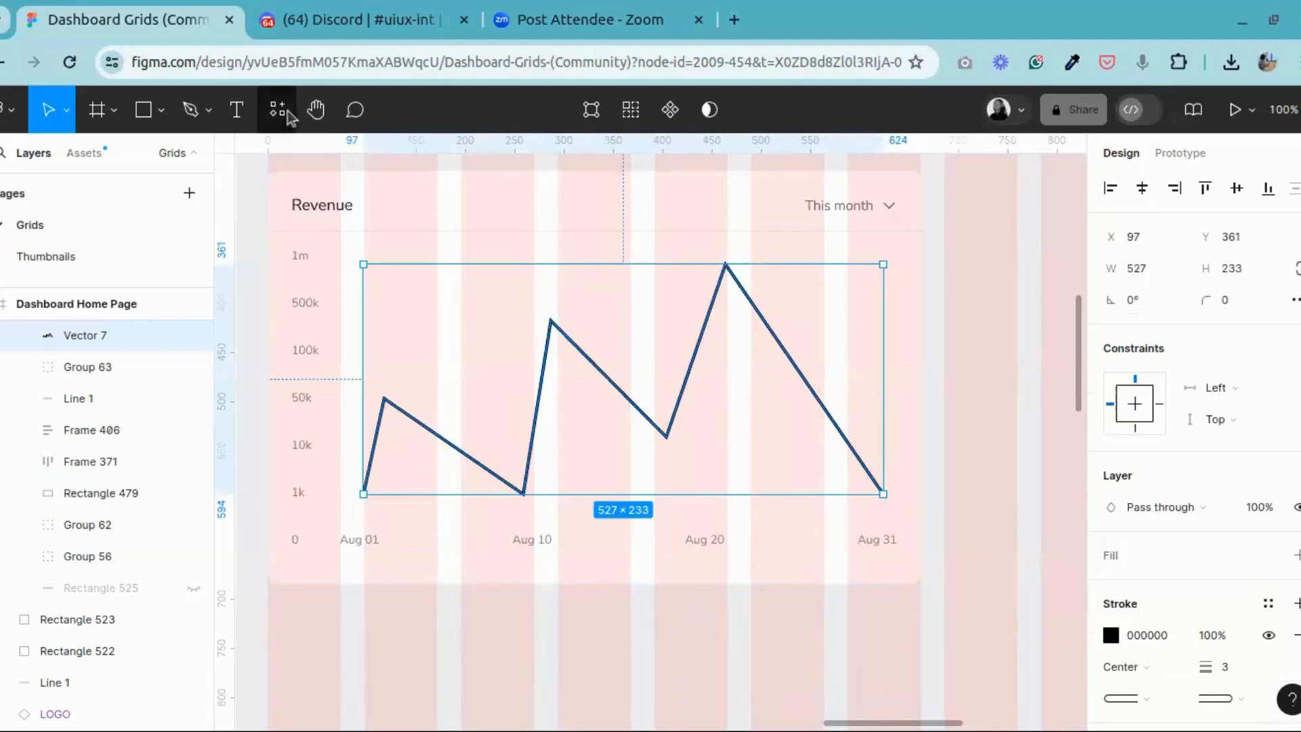
click(316, 113)
scroll(831, 473, up, 5)
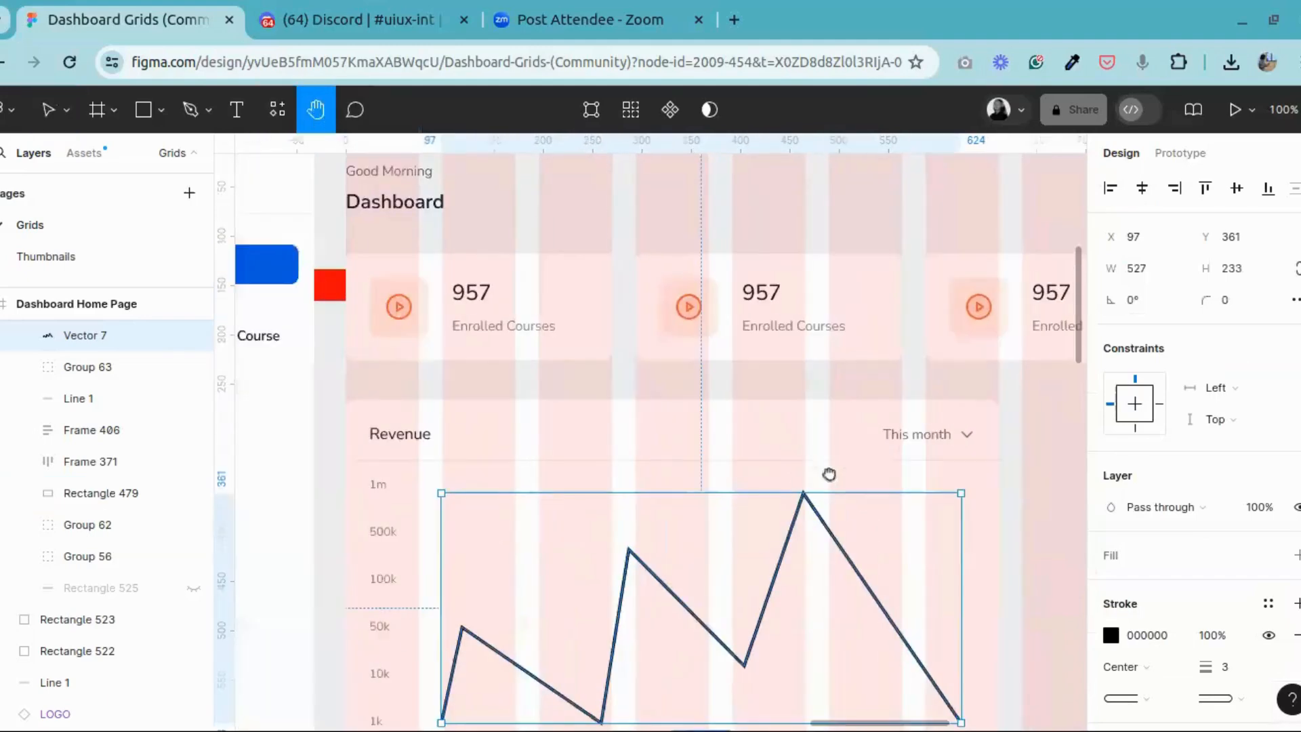
scroll(822, 465, up, 10)
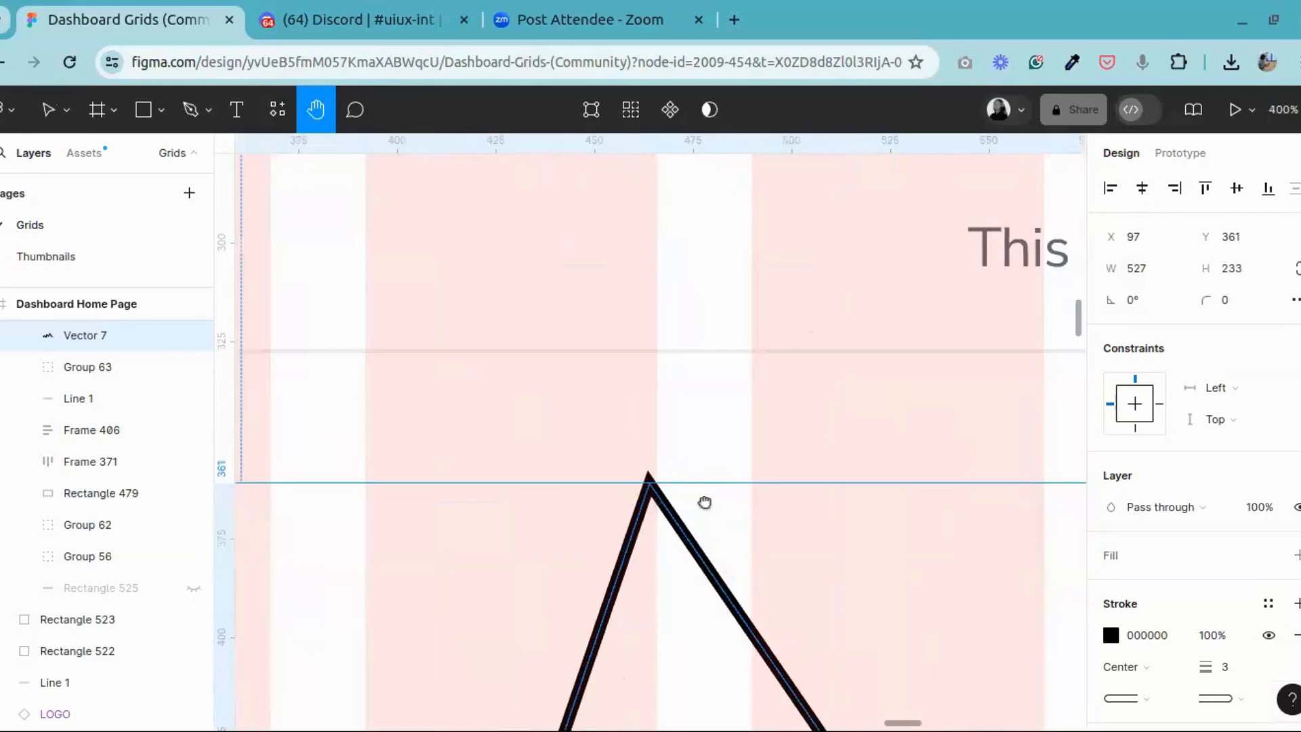
scroll(703, 499, down, 5)
scroll(788, 509, down, 5)
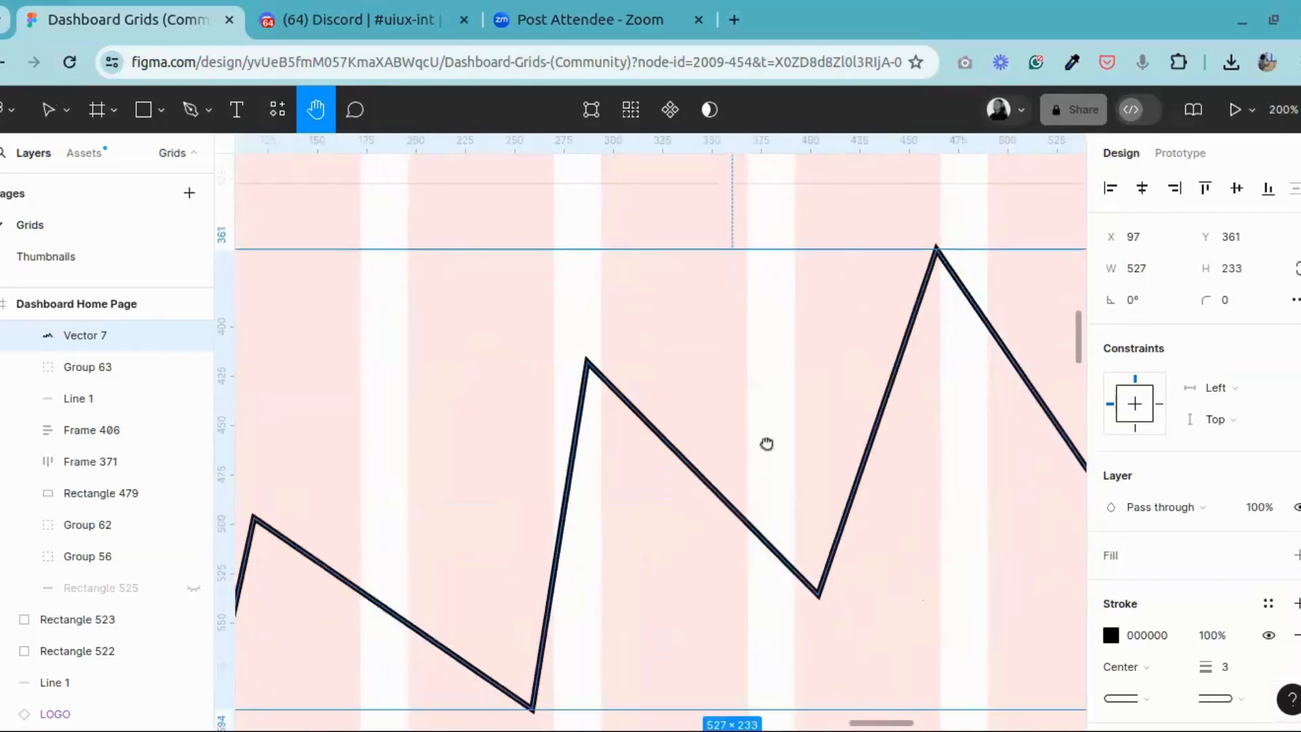
click(47, 109)
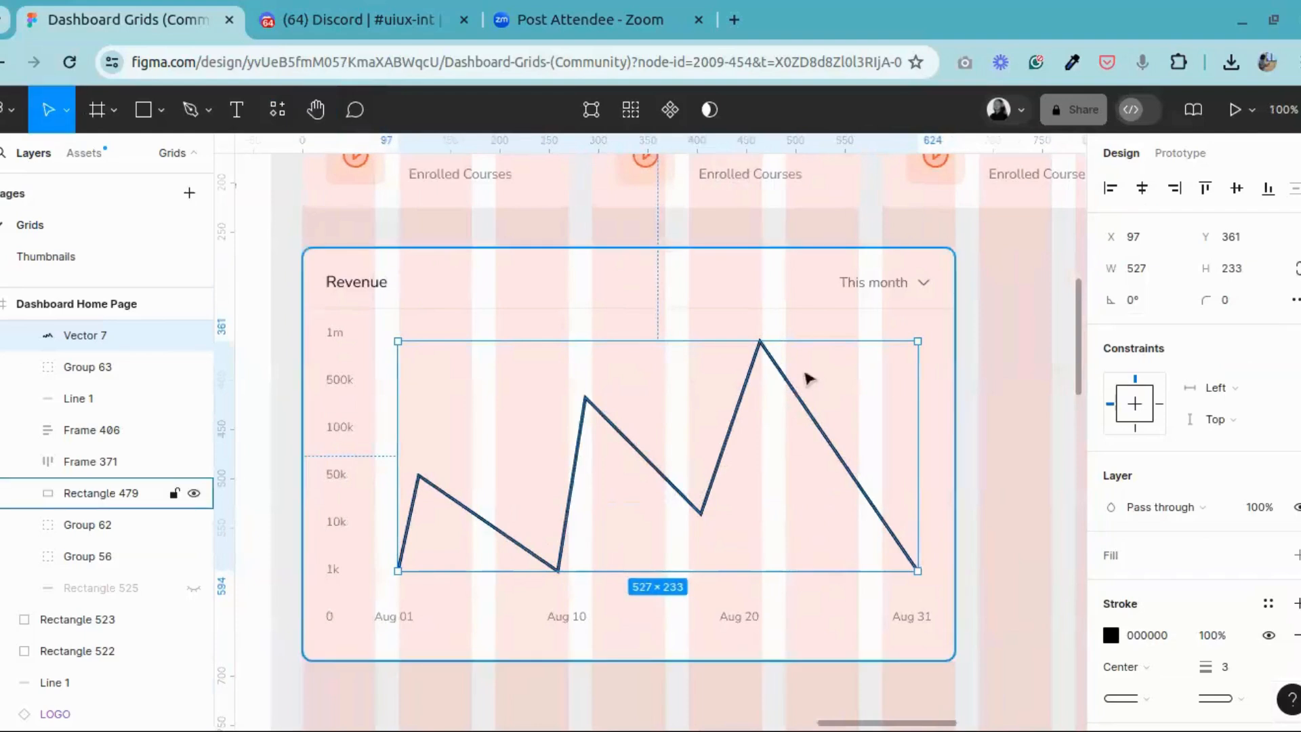
double_click(798, 395)
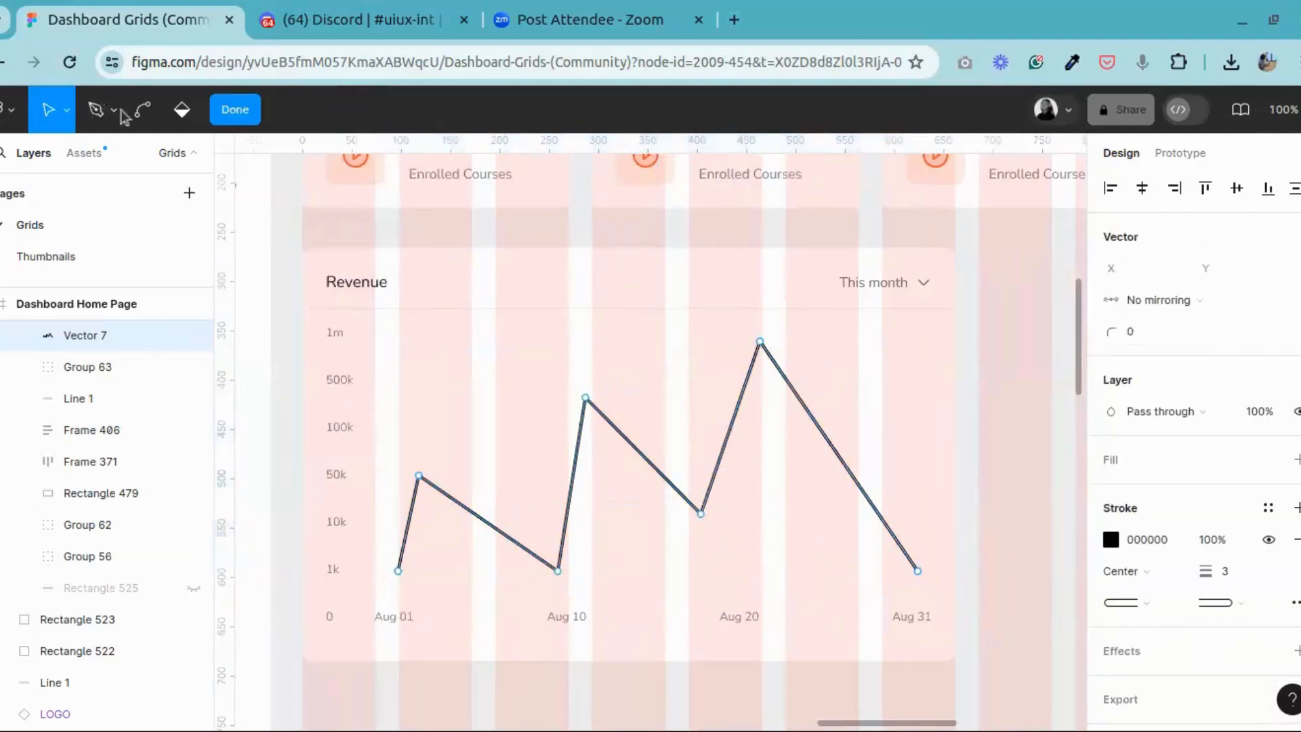
key(Escape)
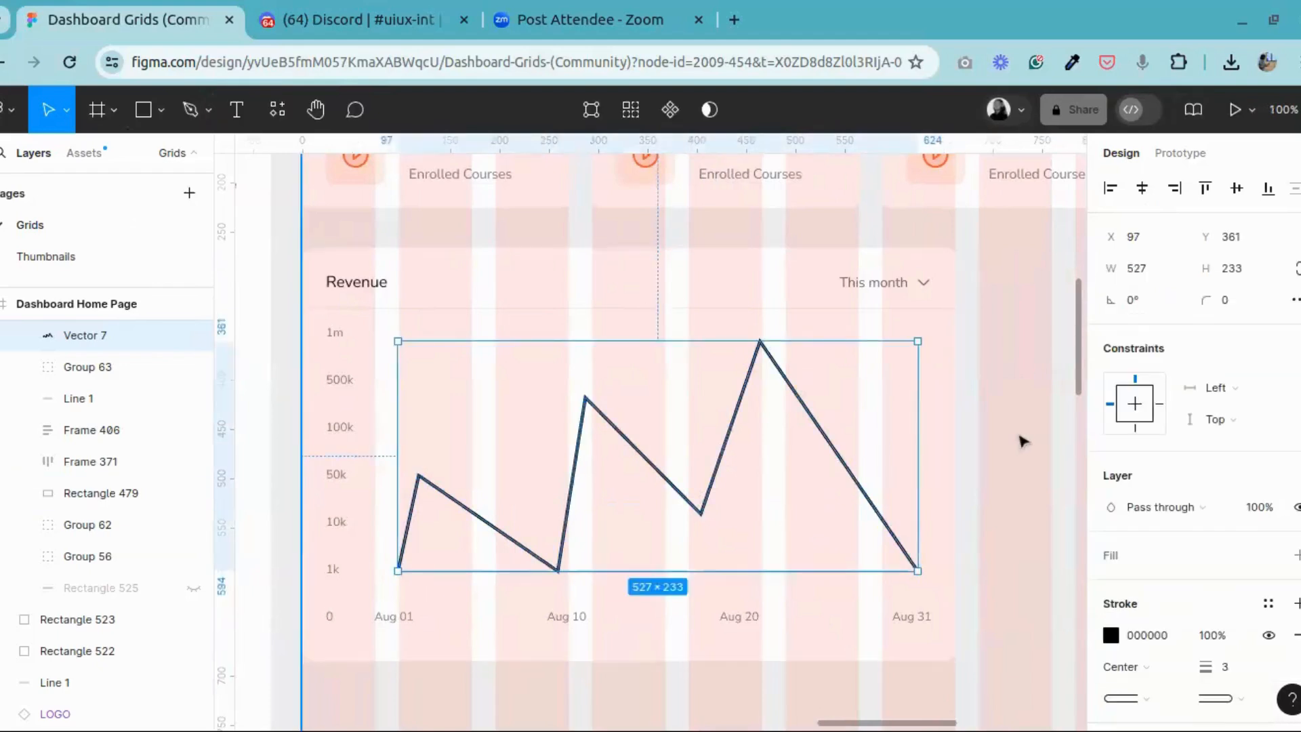
key(Escape)
Step: Enter point editing on the revenue line and select its three peaks and two inner valleys, leaving both end points out
click(823, 441)
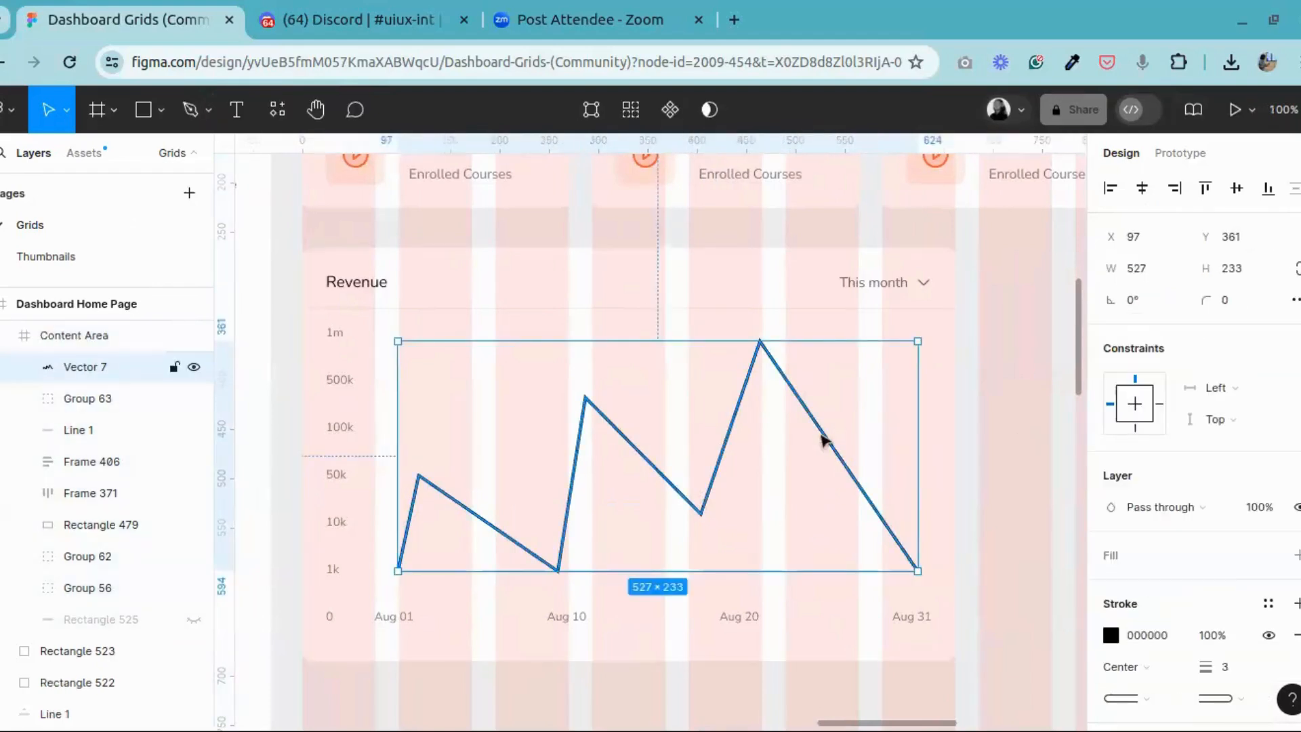
double_click(825, 434)
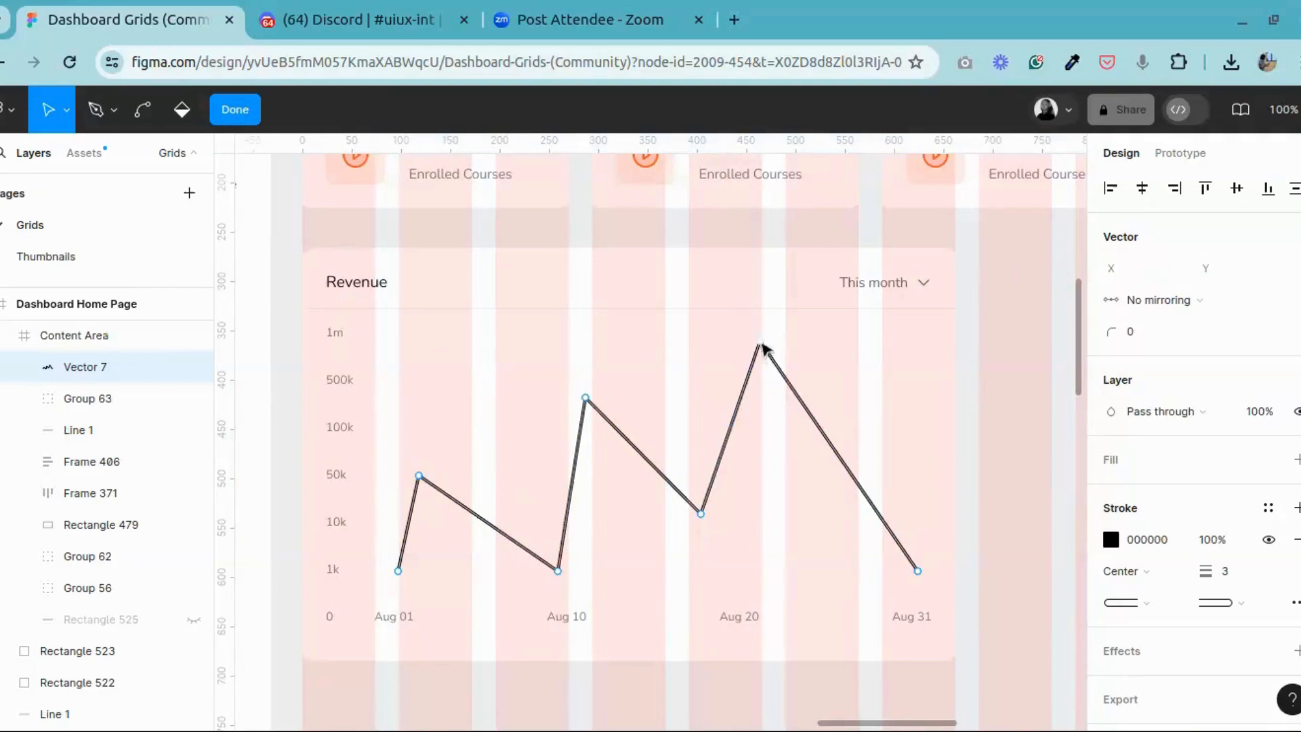
click(761, 346)
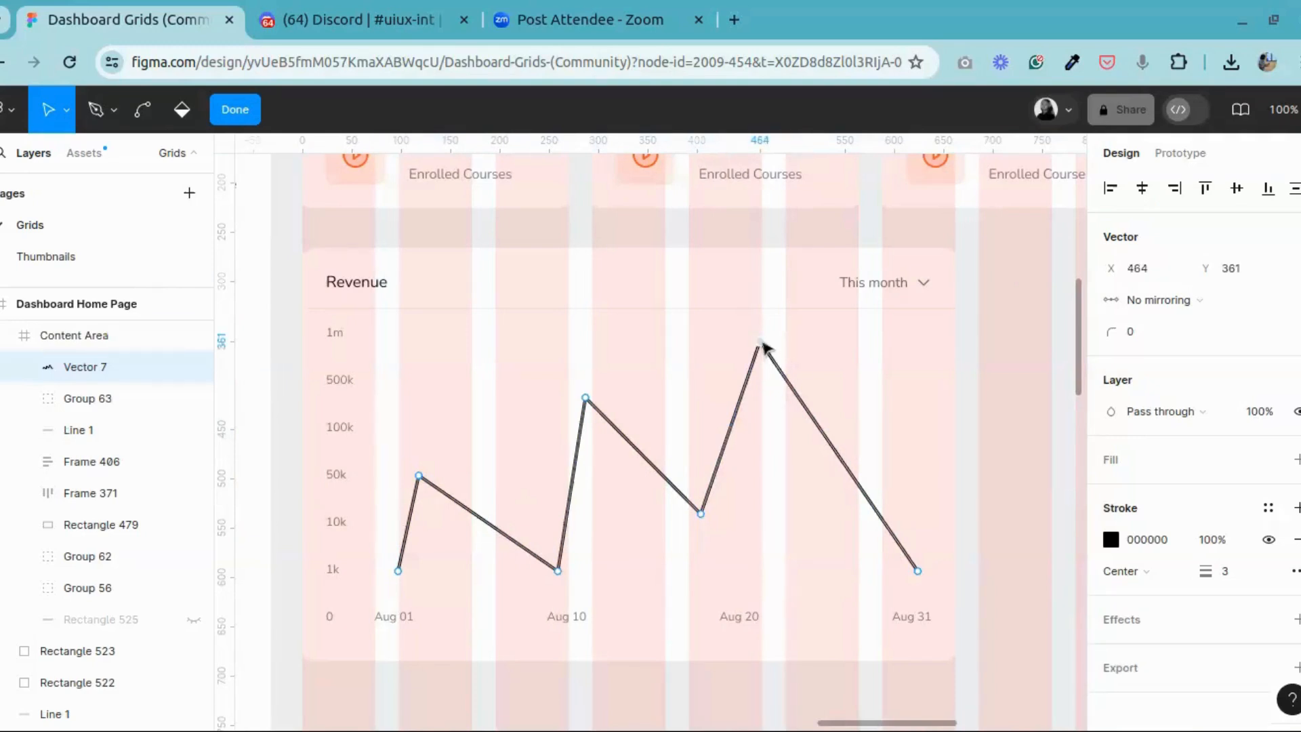
shift+click(586, 398)
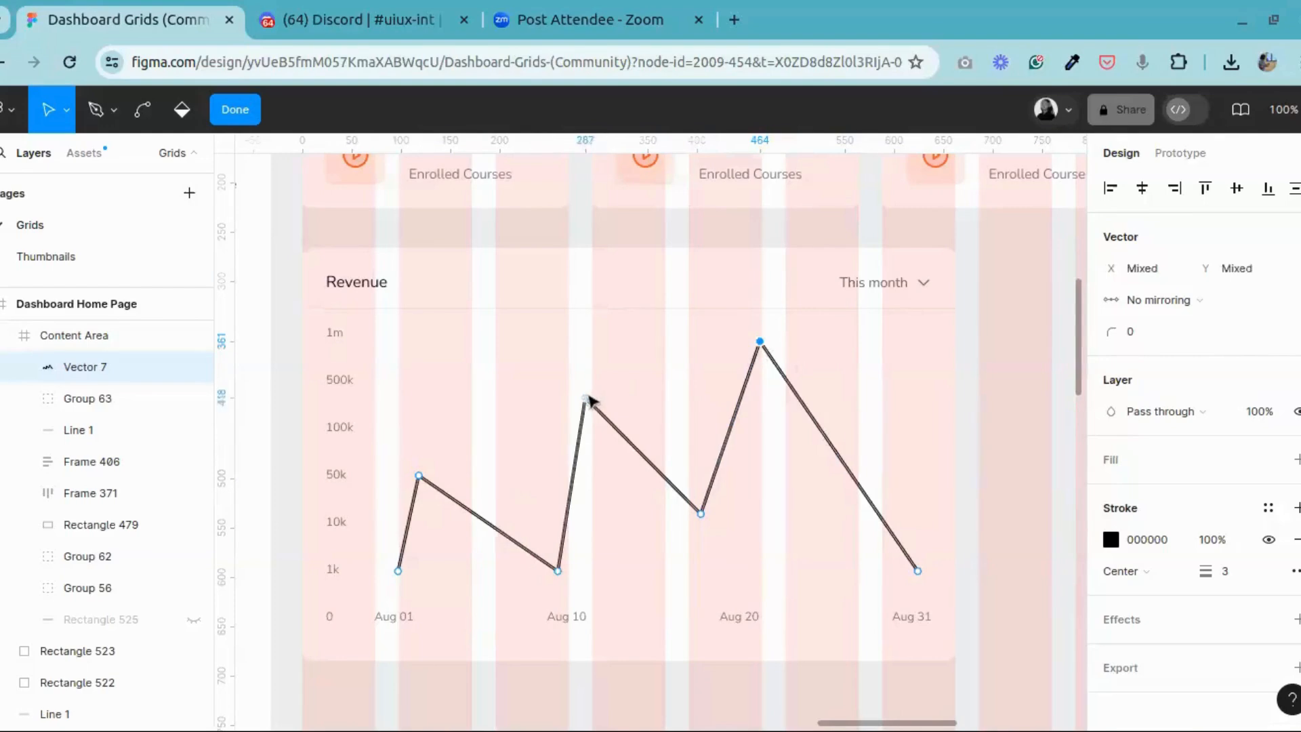
shift+click(420, 478)
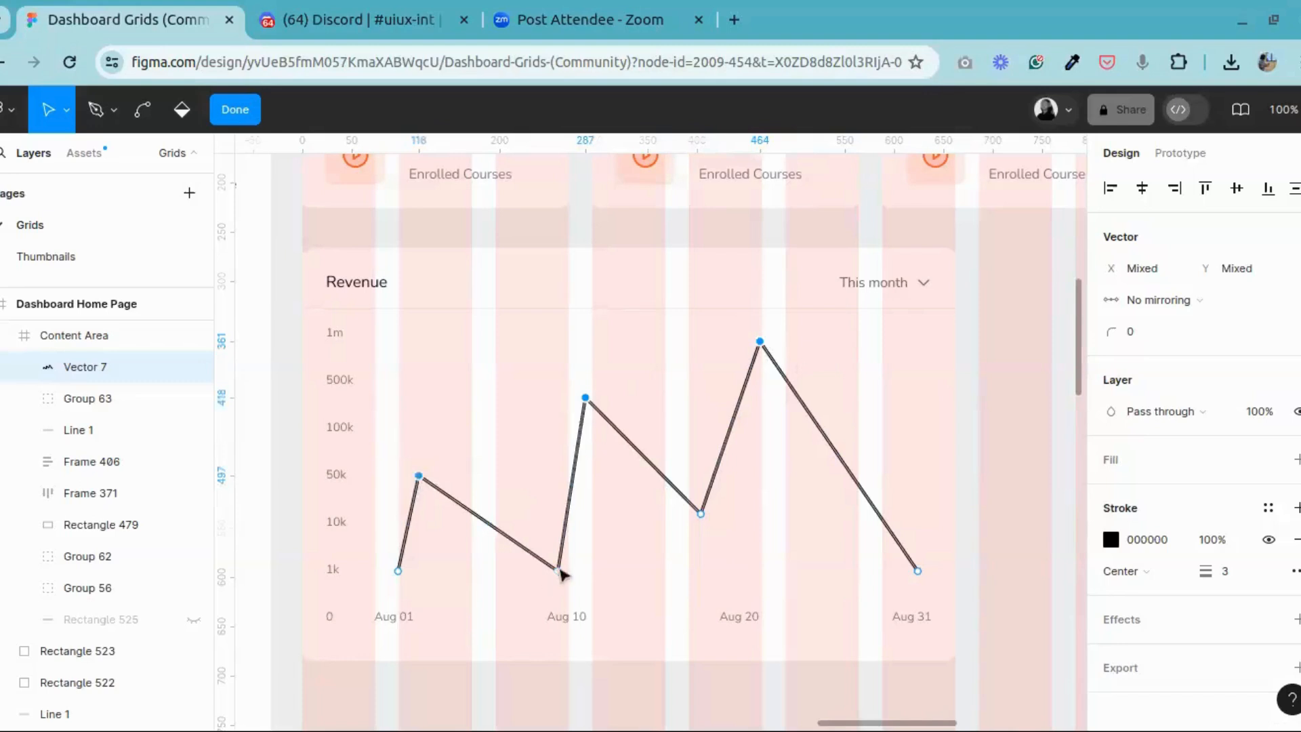
shift+click(559, 571)
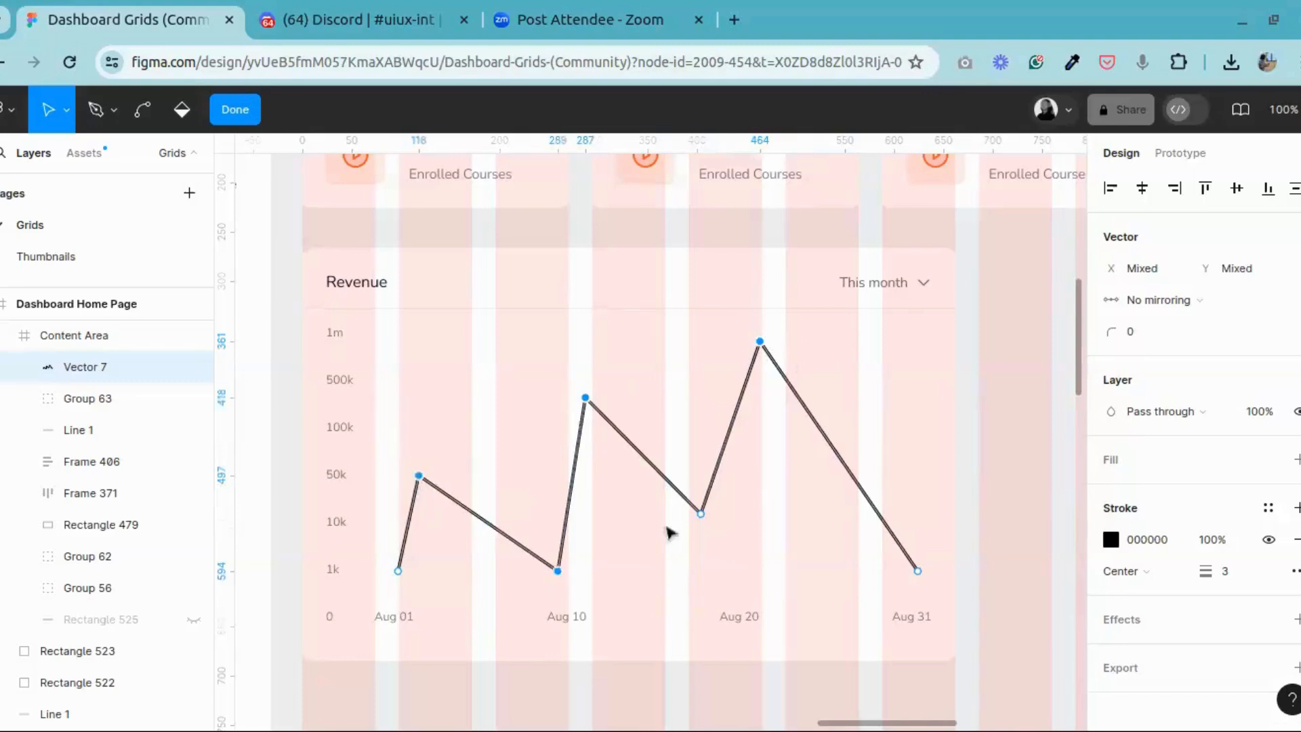
shift+click(702, 513)
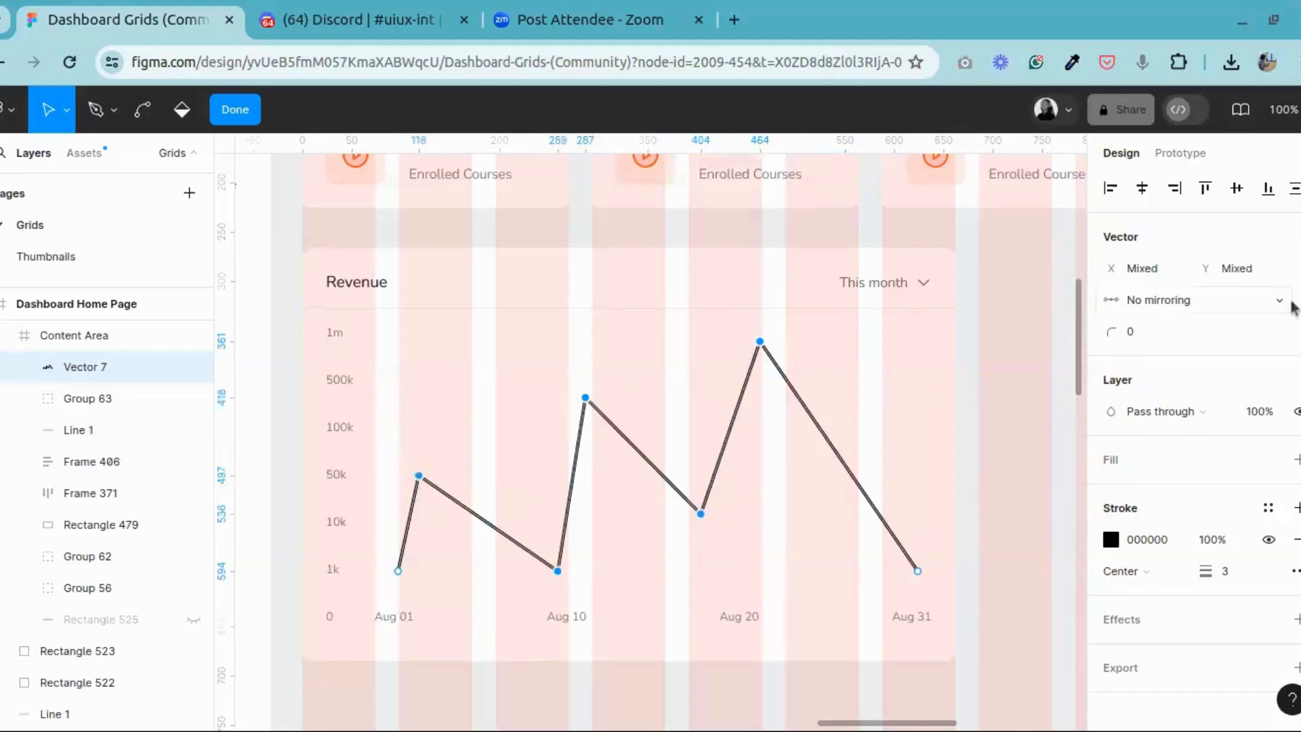
Step: Try corner radii of 0.5, 0.8, 1, 2 and 5 on the selected points of the revenue line
click(1151, 343)
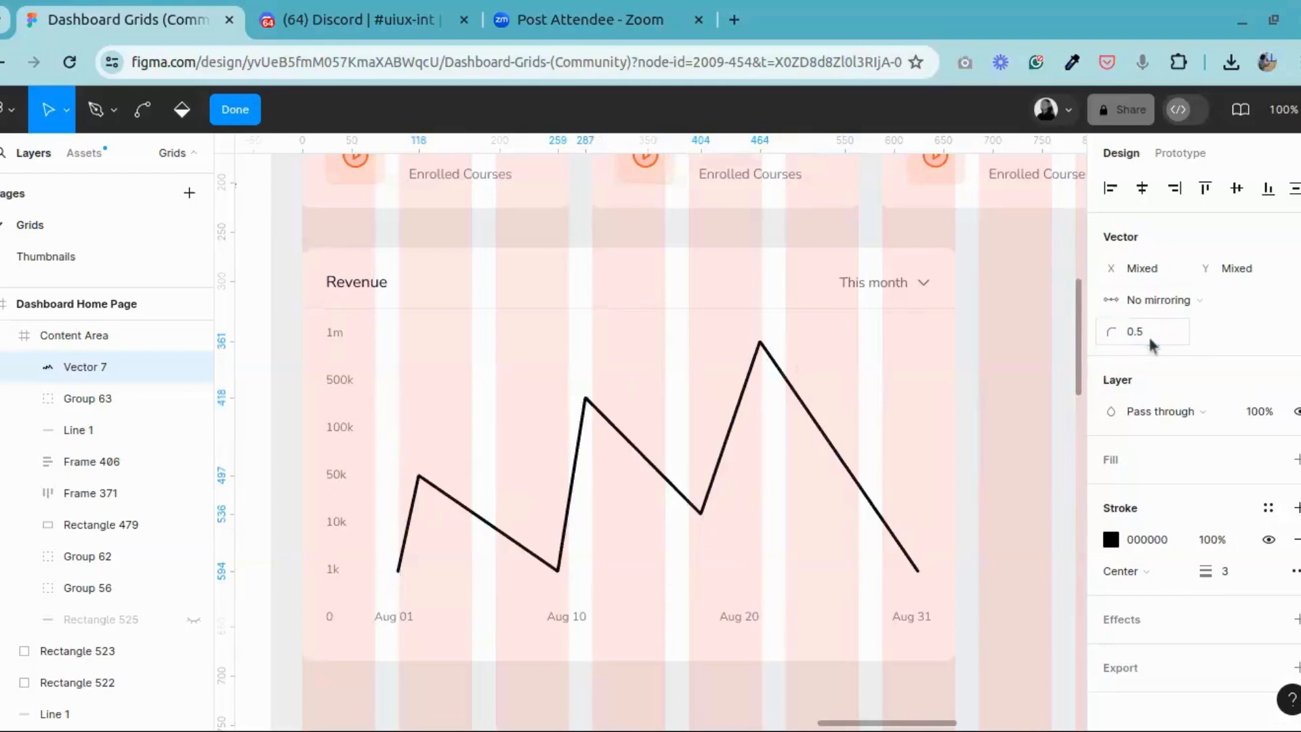
key(Return)
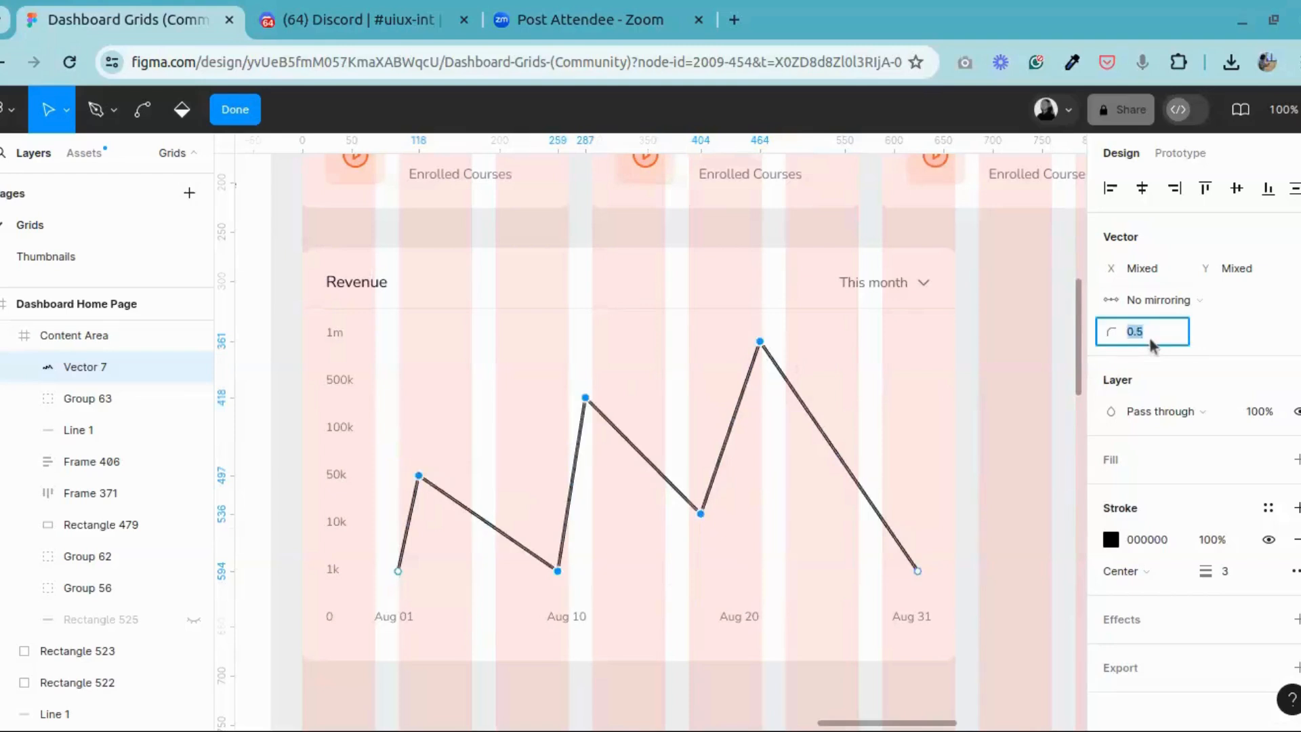
click(1151, 343)
key(Escape)
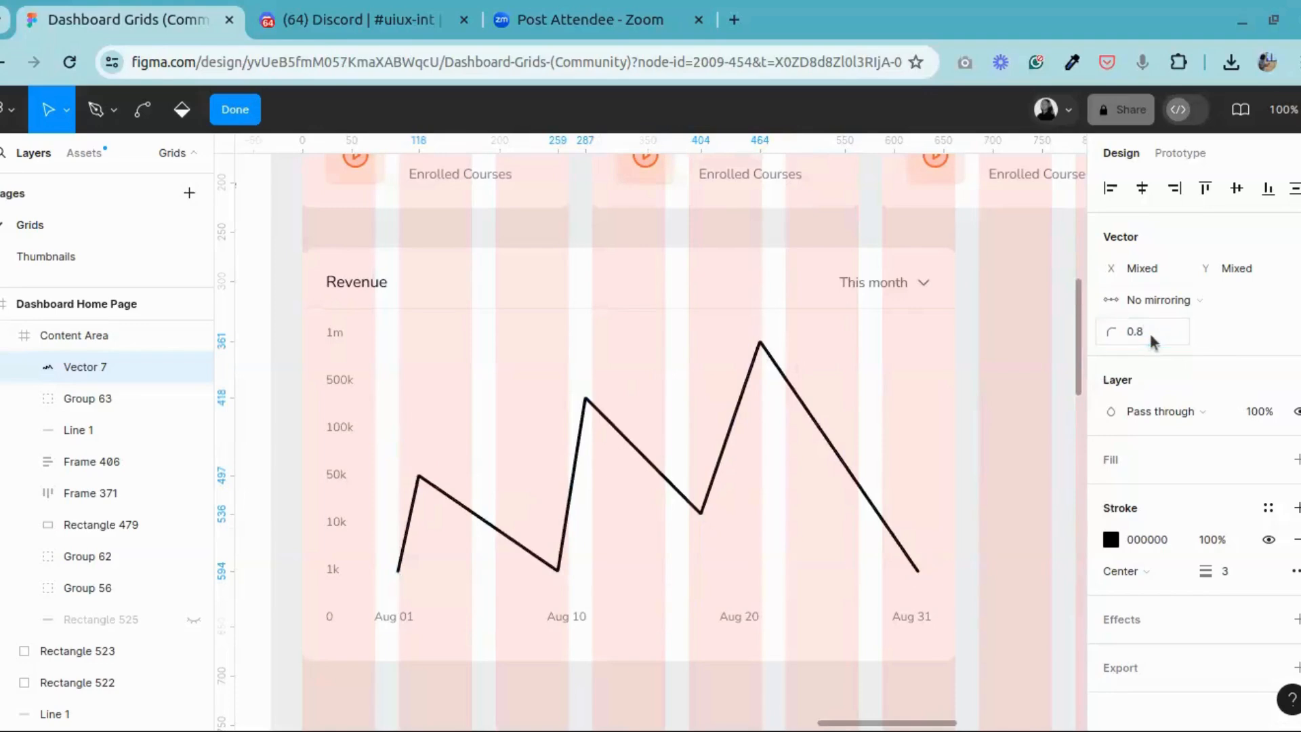
click(1152, 341)
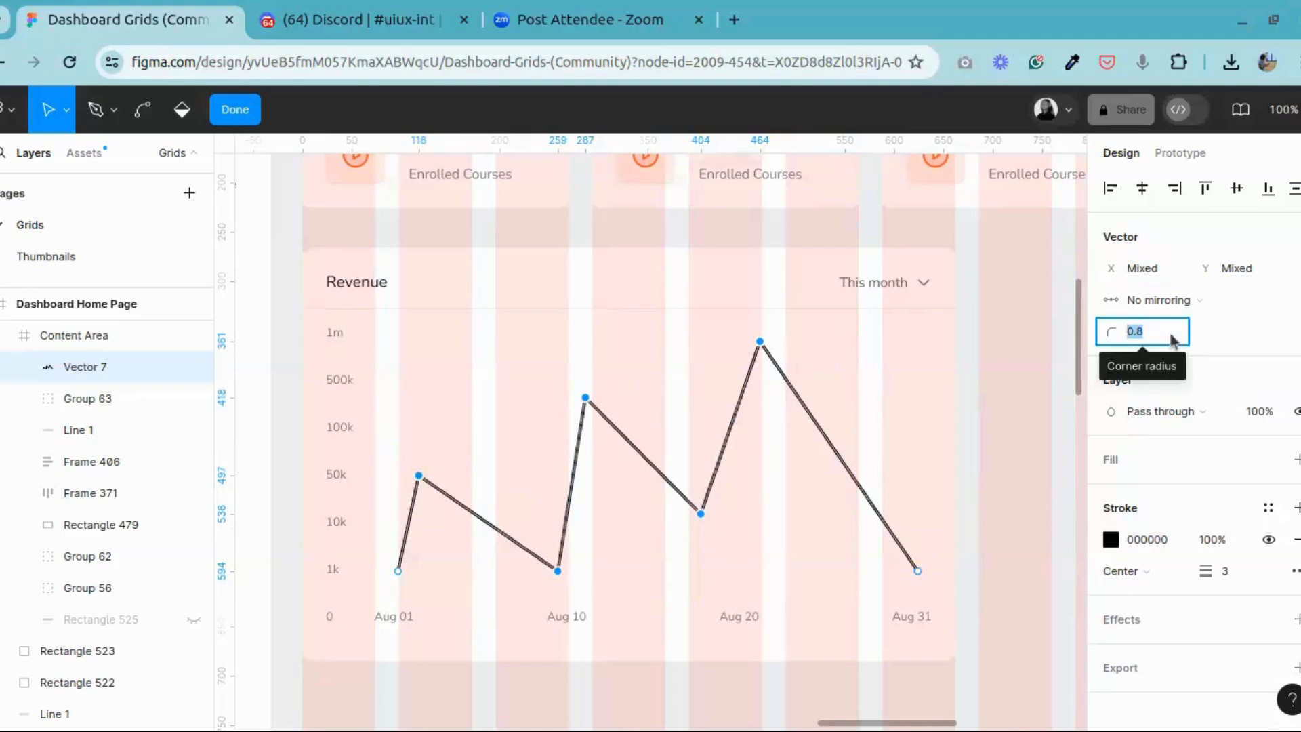
text(1)
key(Return)
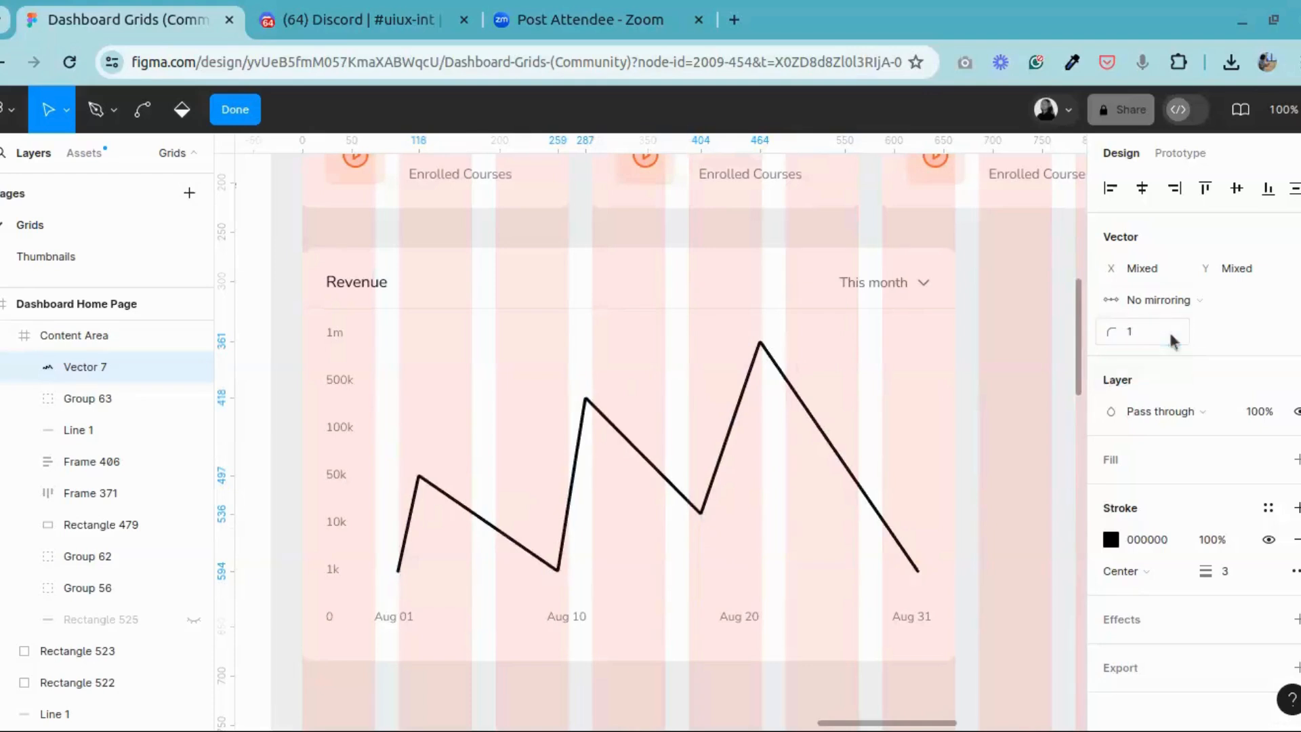
click(1171, 339)
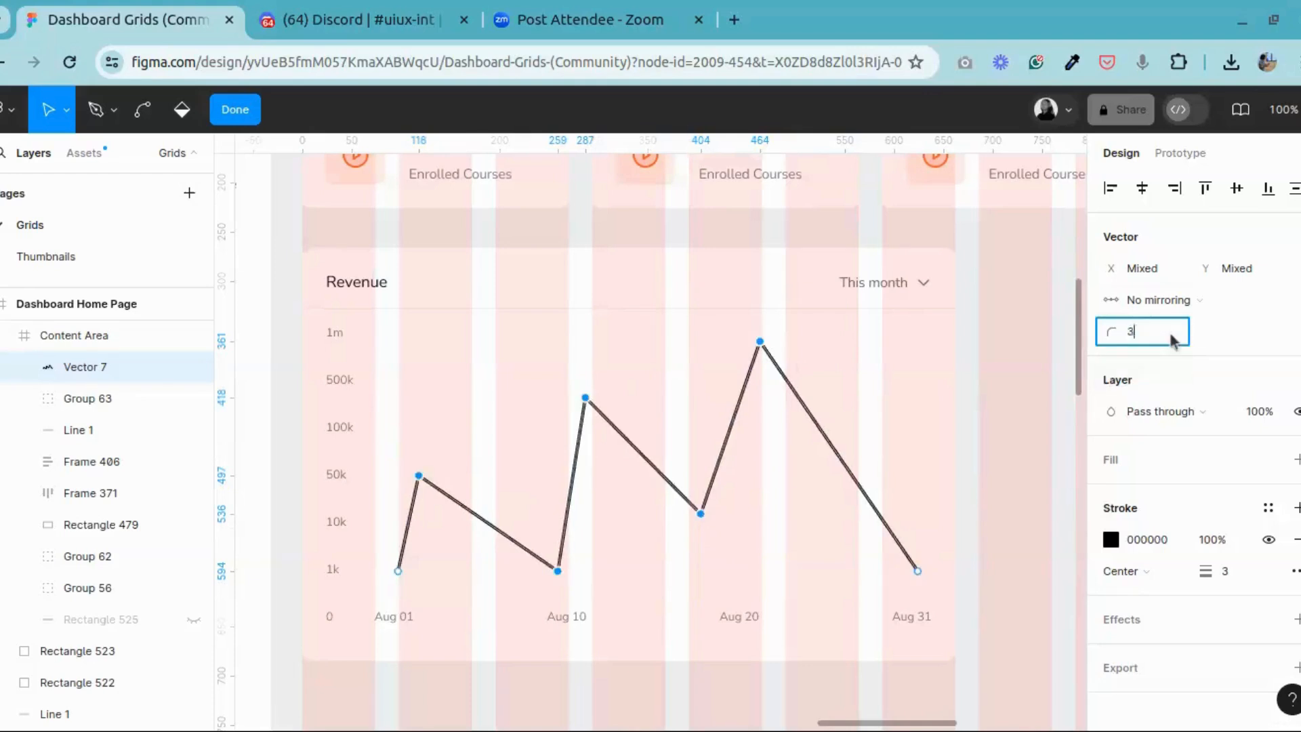
text(2)
key(Return)
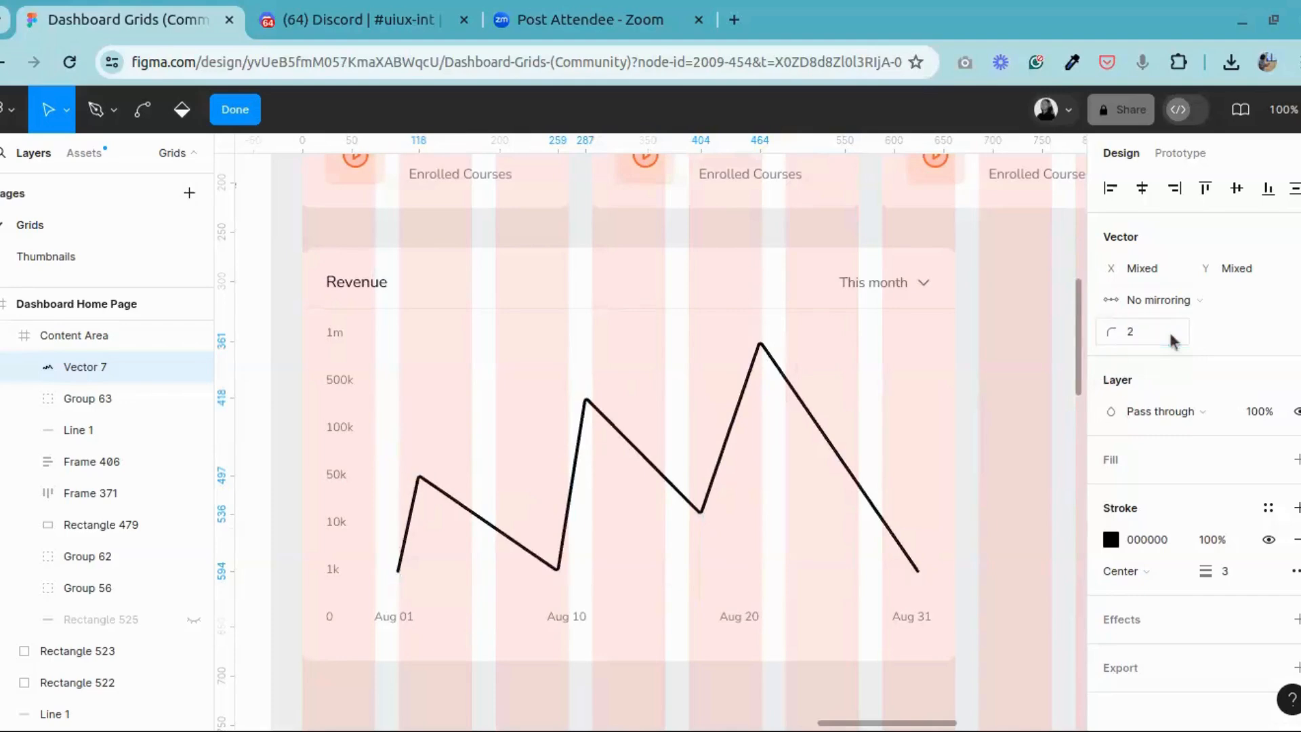
click(1170, 335)
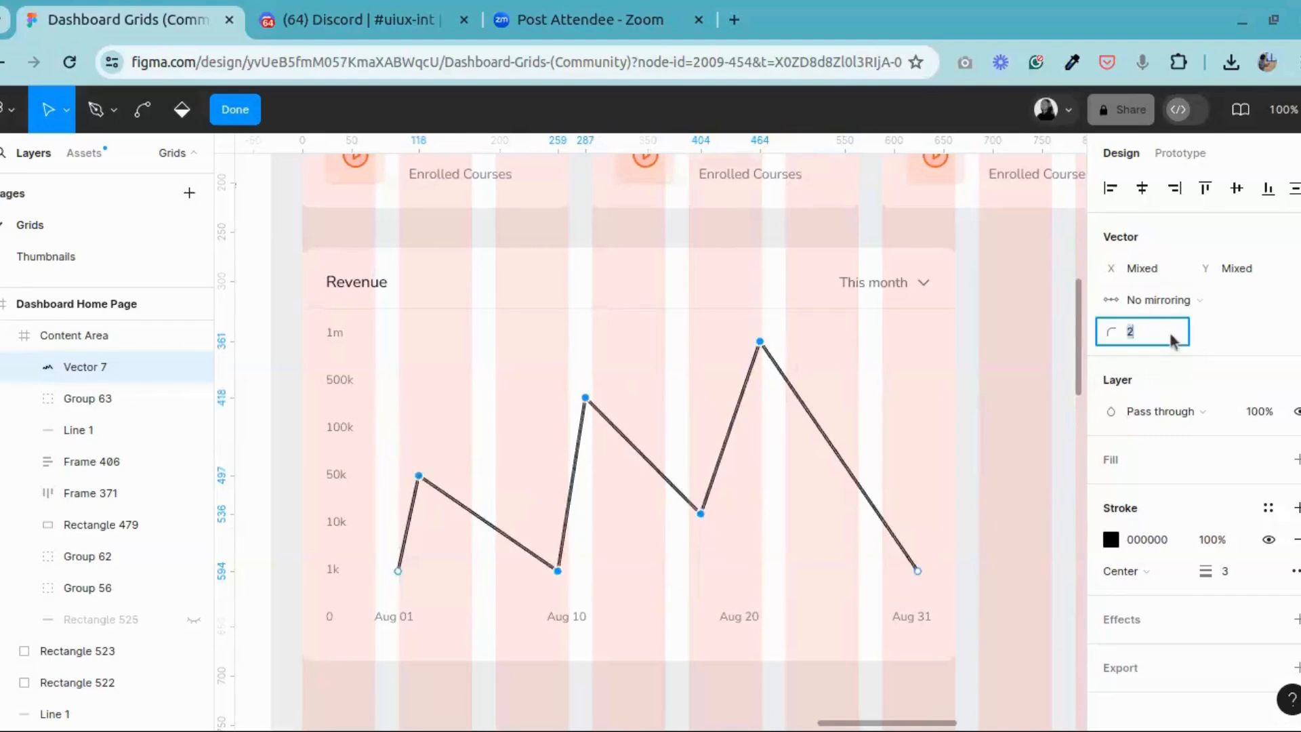
key(Return)
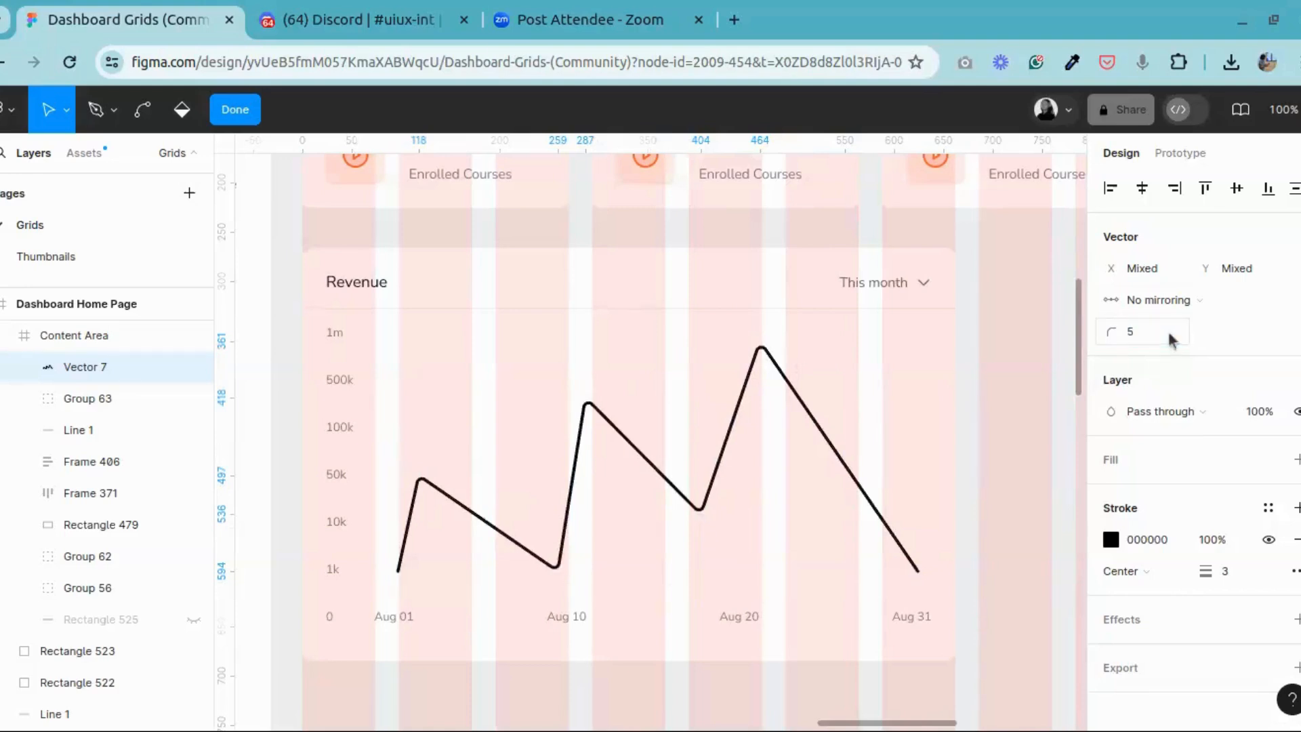
Step: Set the corner radius of the selected points to 3 and finish editing the revenue line's vector
click(1142, 334)
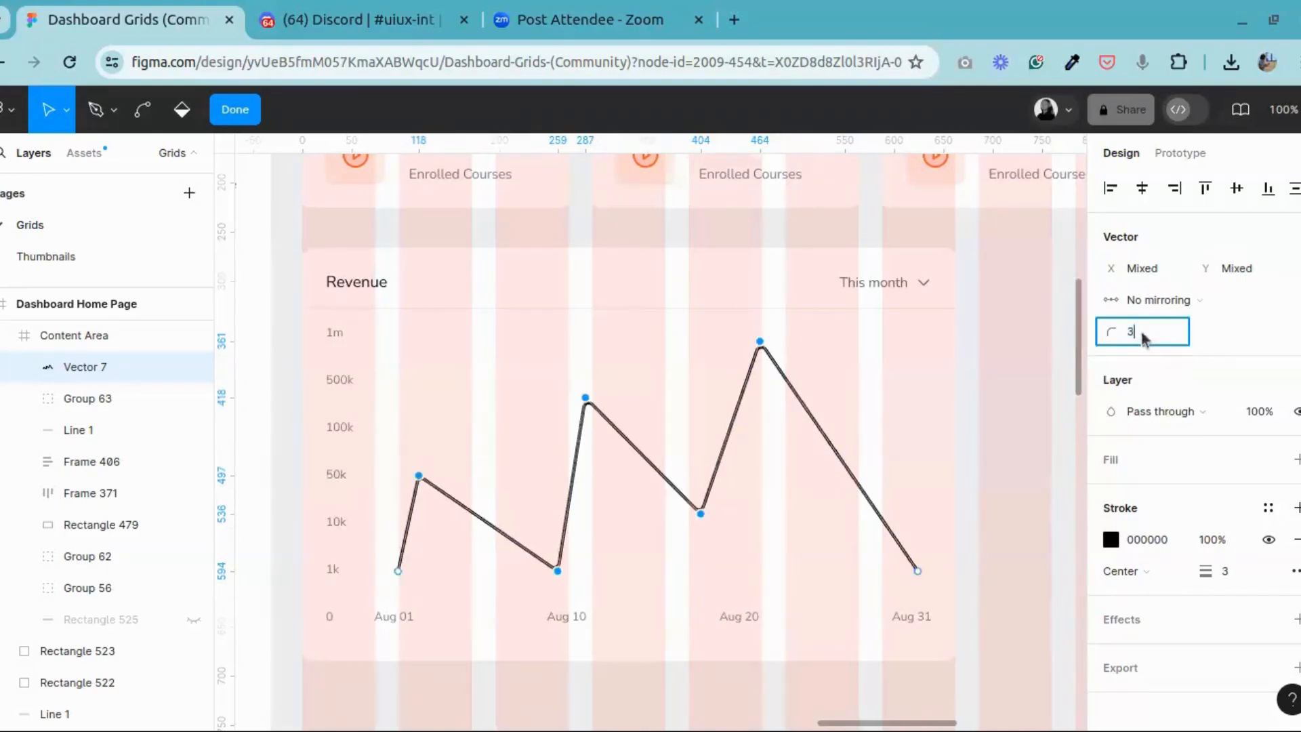
key(Return)
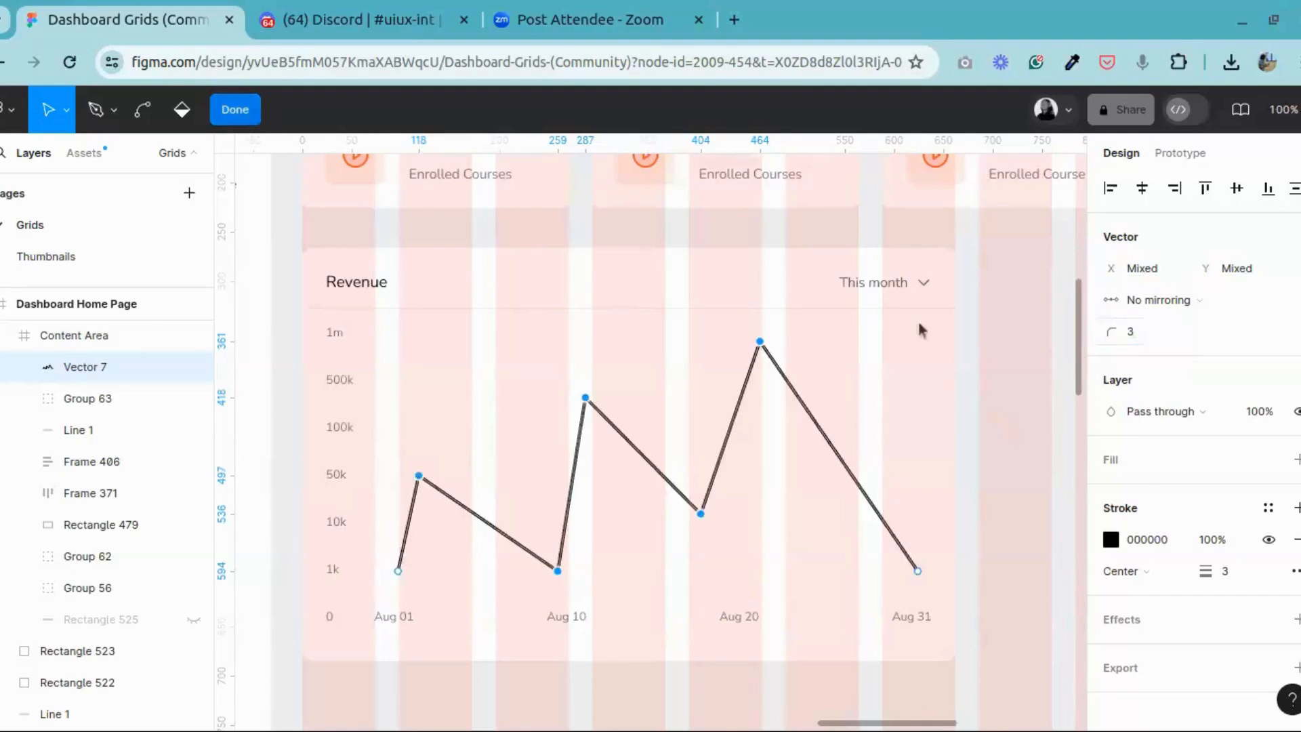
click(248, 112)
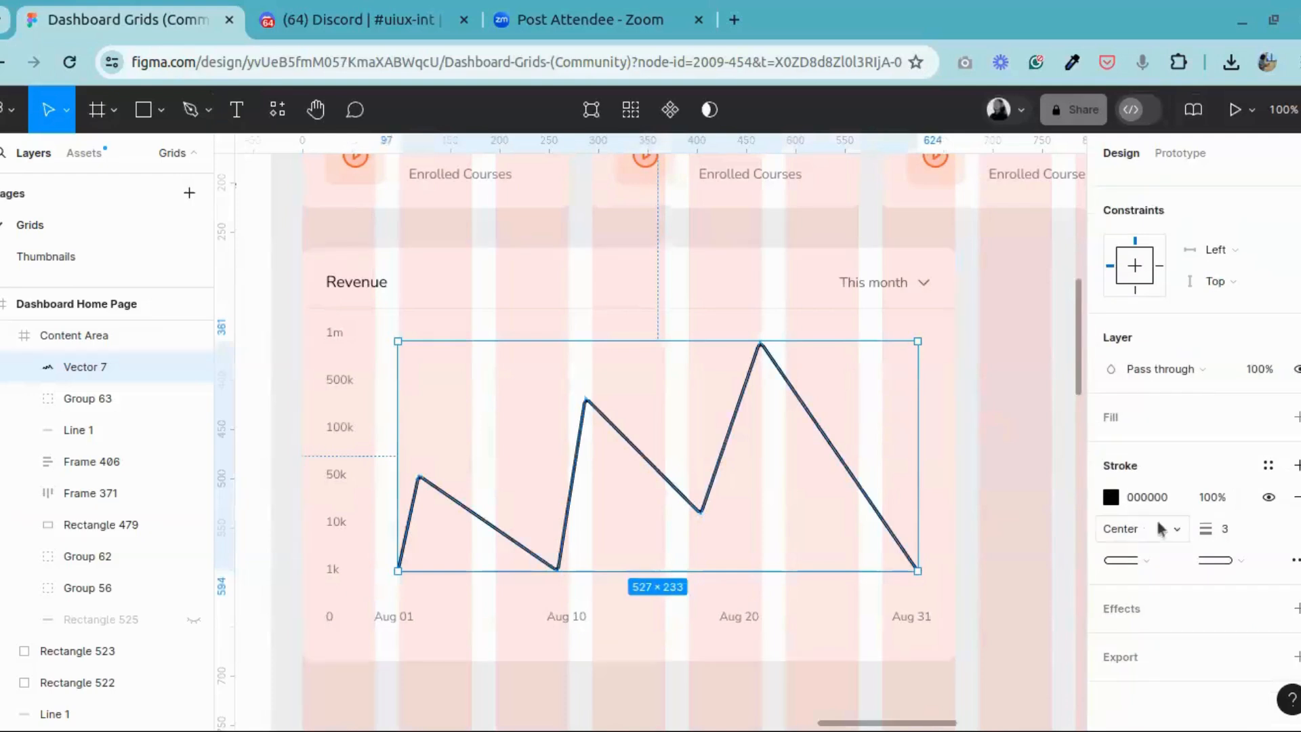
click(1111, 497)
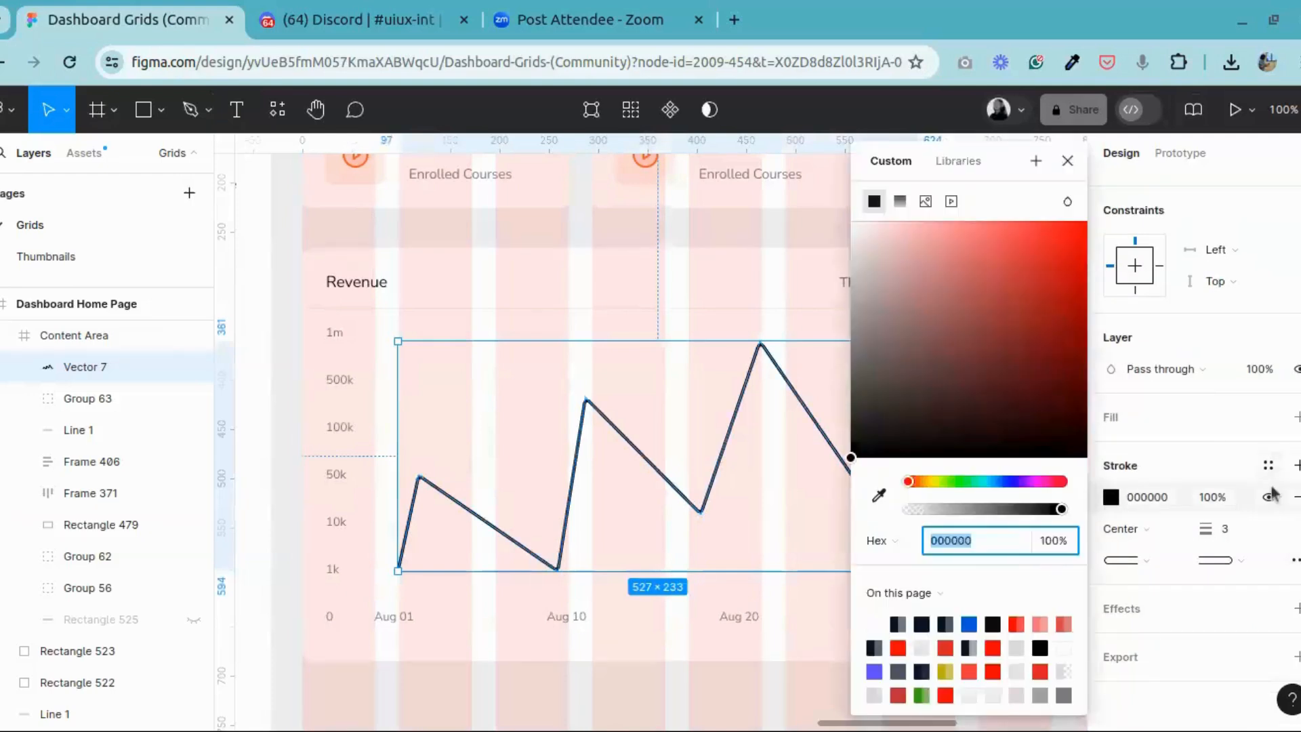
click(1269, 464)
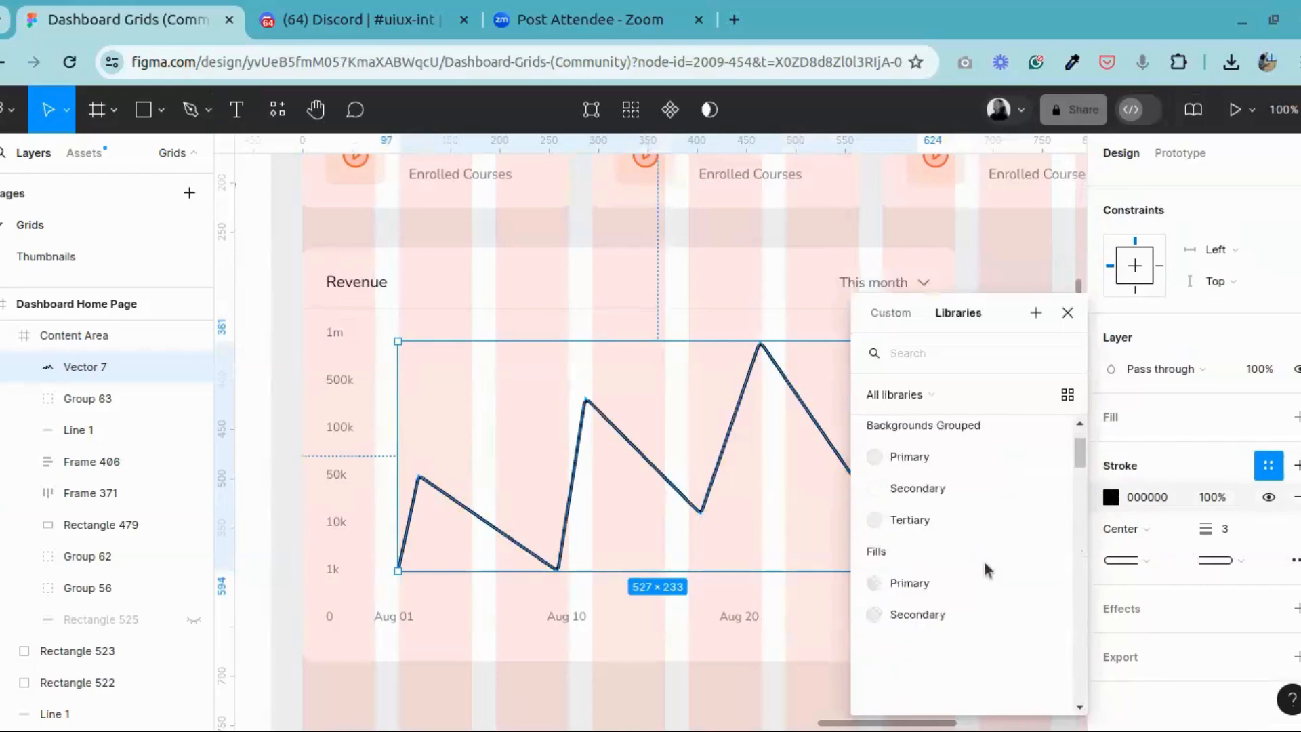
scroll(987, 570, down, 1)
scroll(988, 566, up, 5)
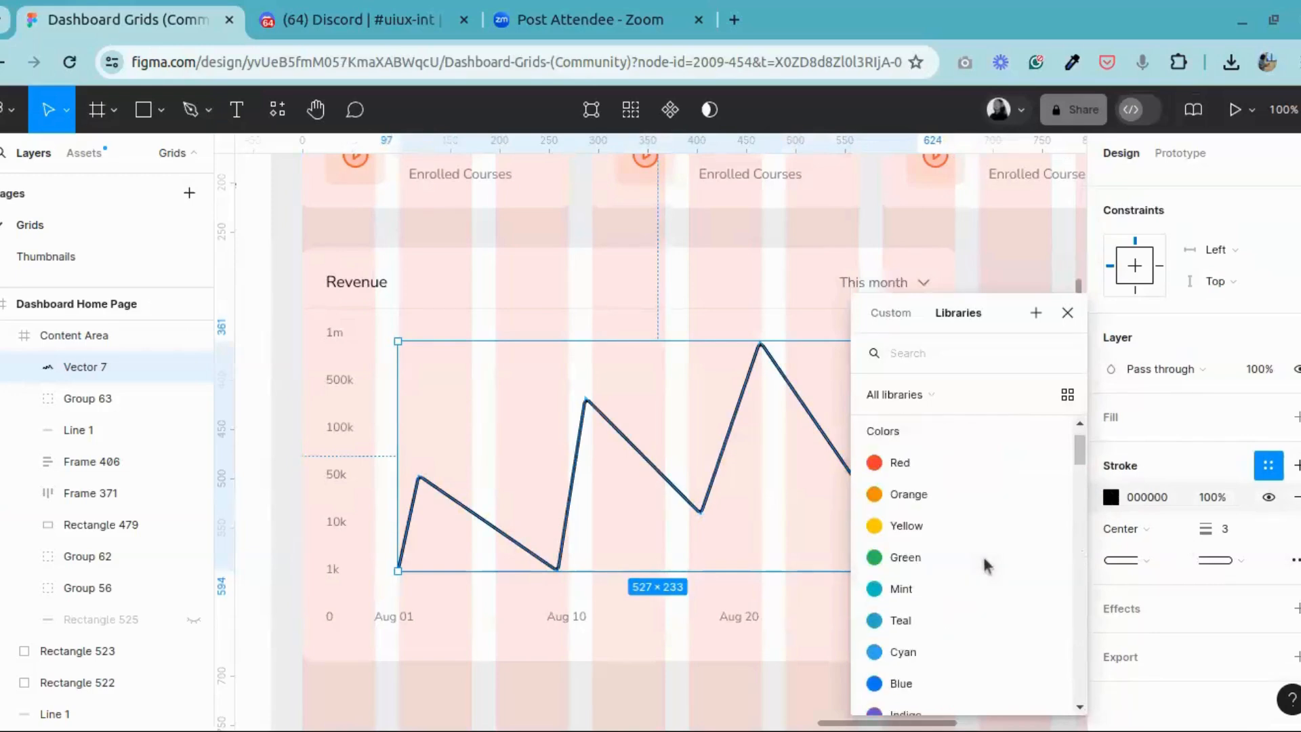
scroll(988, 566, down, 4)
scroll(986, 566, down, 6)
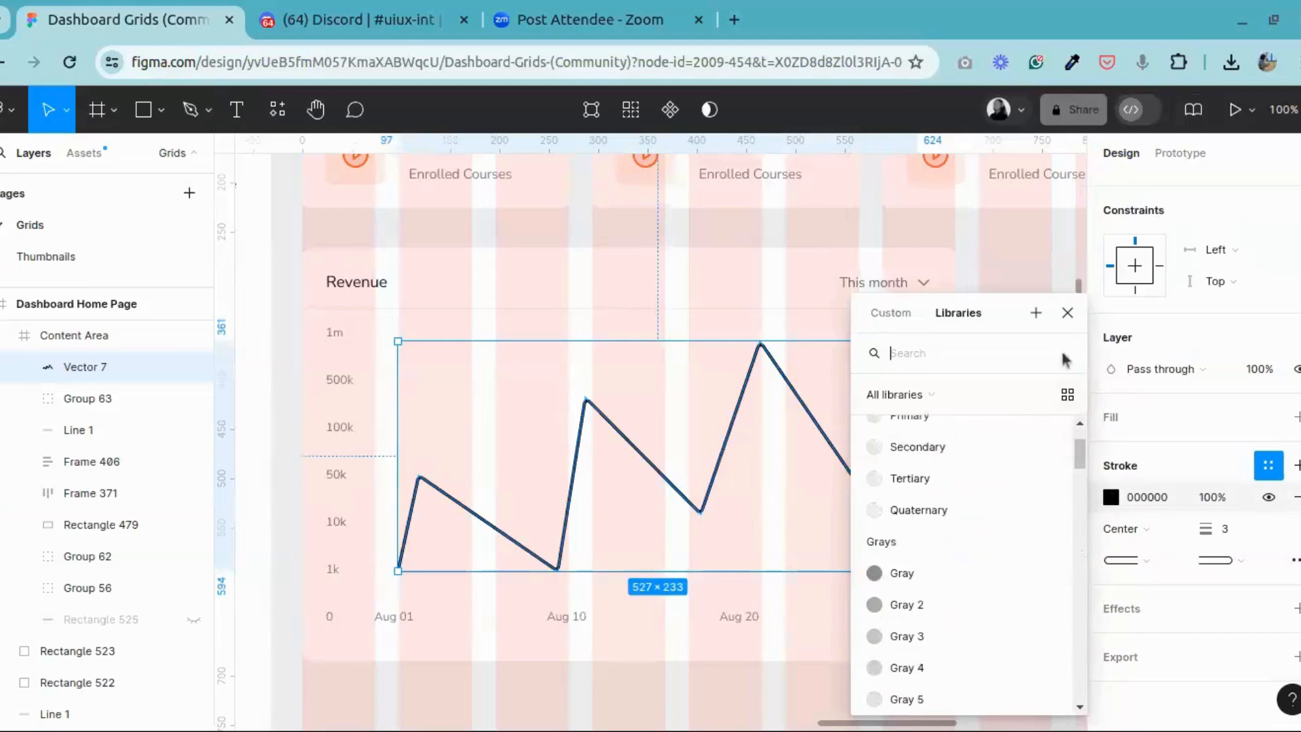
click(1067, 312)
Step: Change the revenue line's stroke to a linear gradient and set its 0% stop to the page's blue, 045CE0
click(1111, 502)
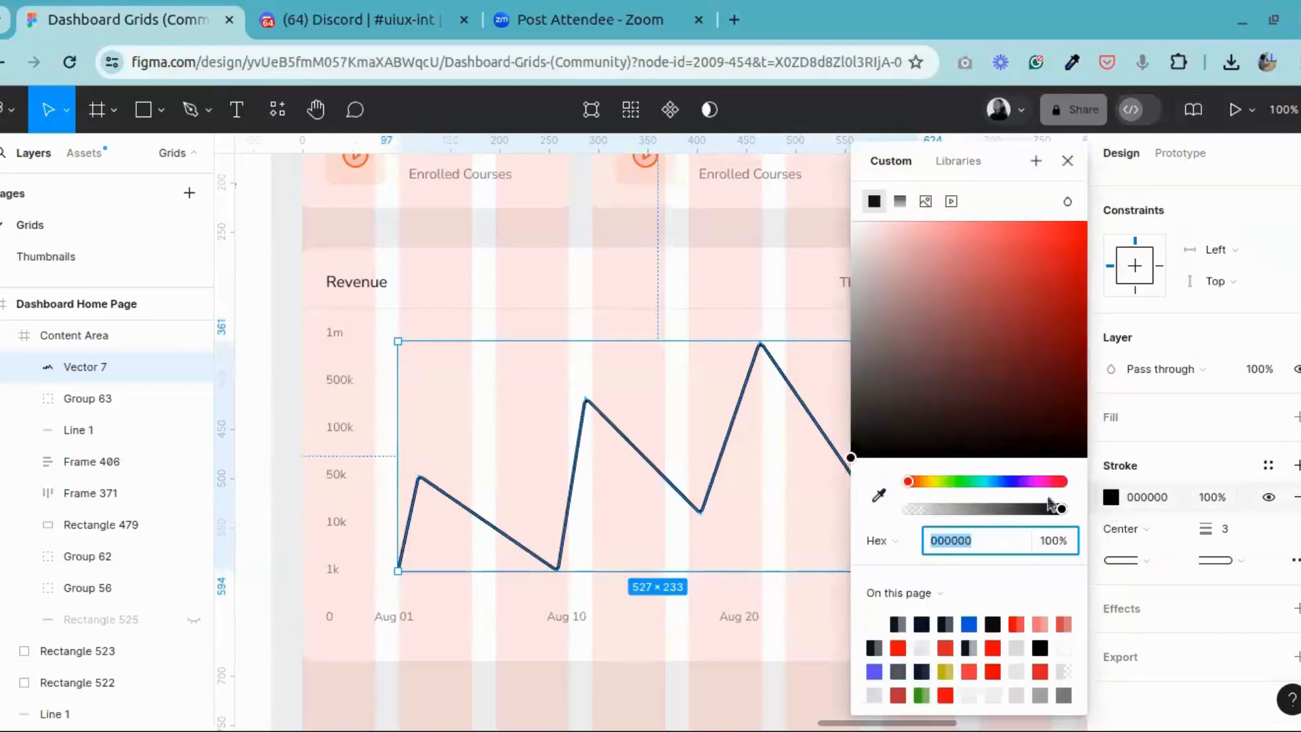
click(900, 201)
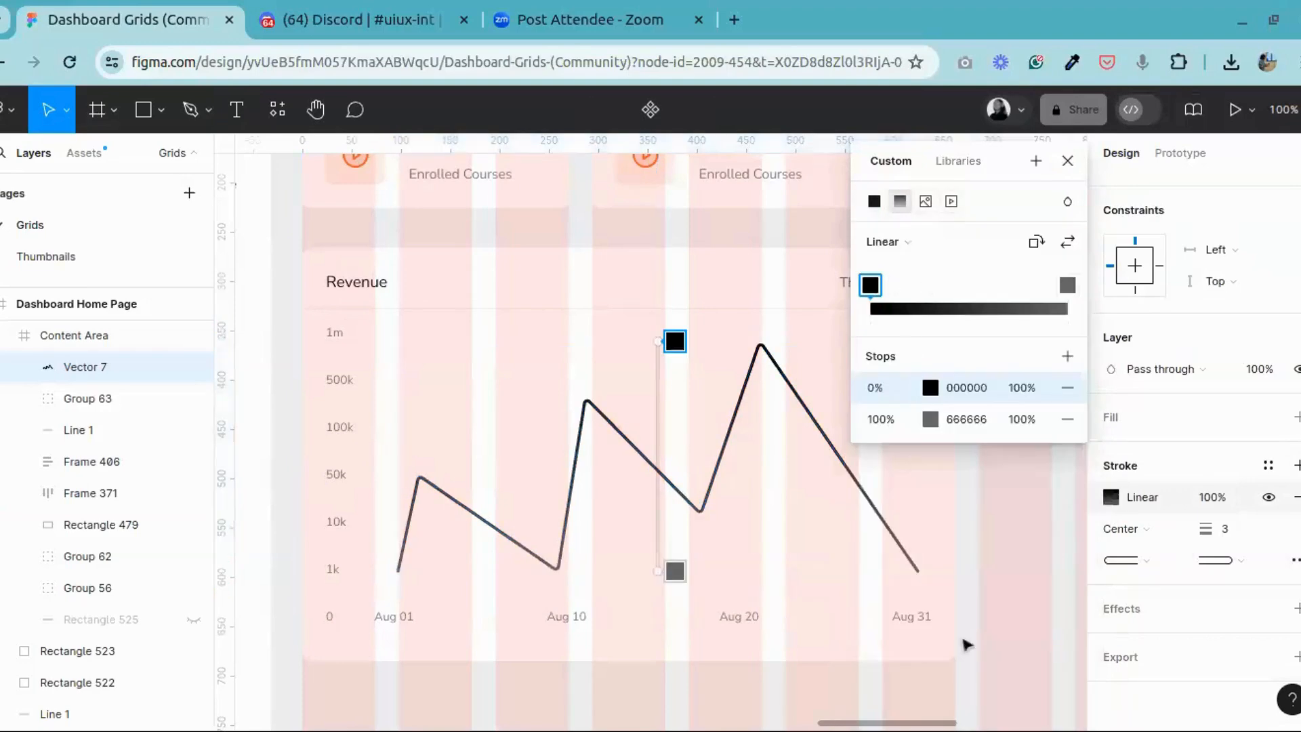
click(930, 389)
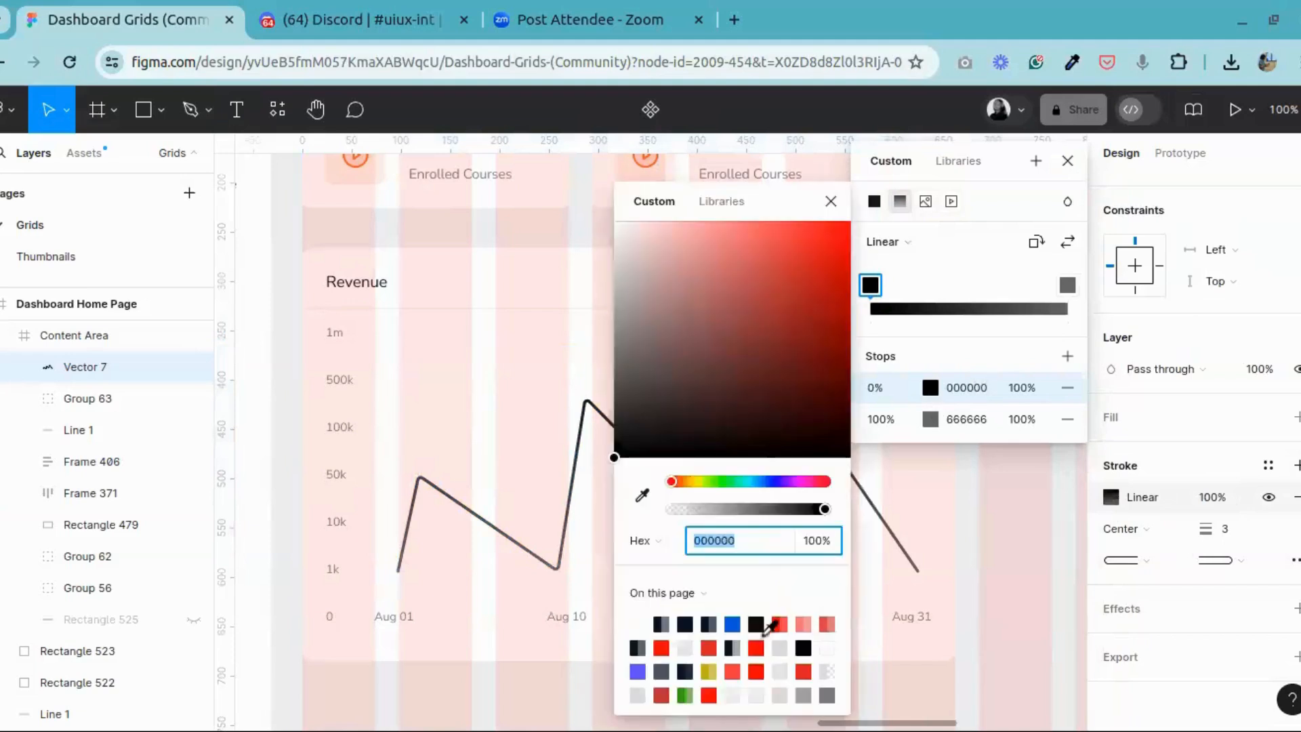
click(737, 623)
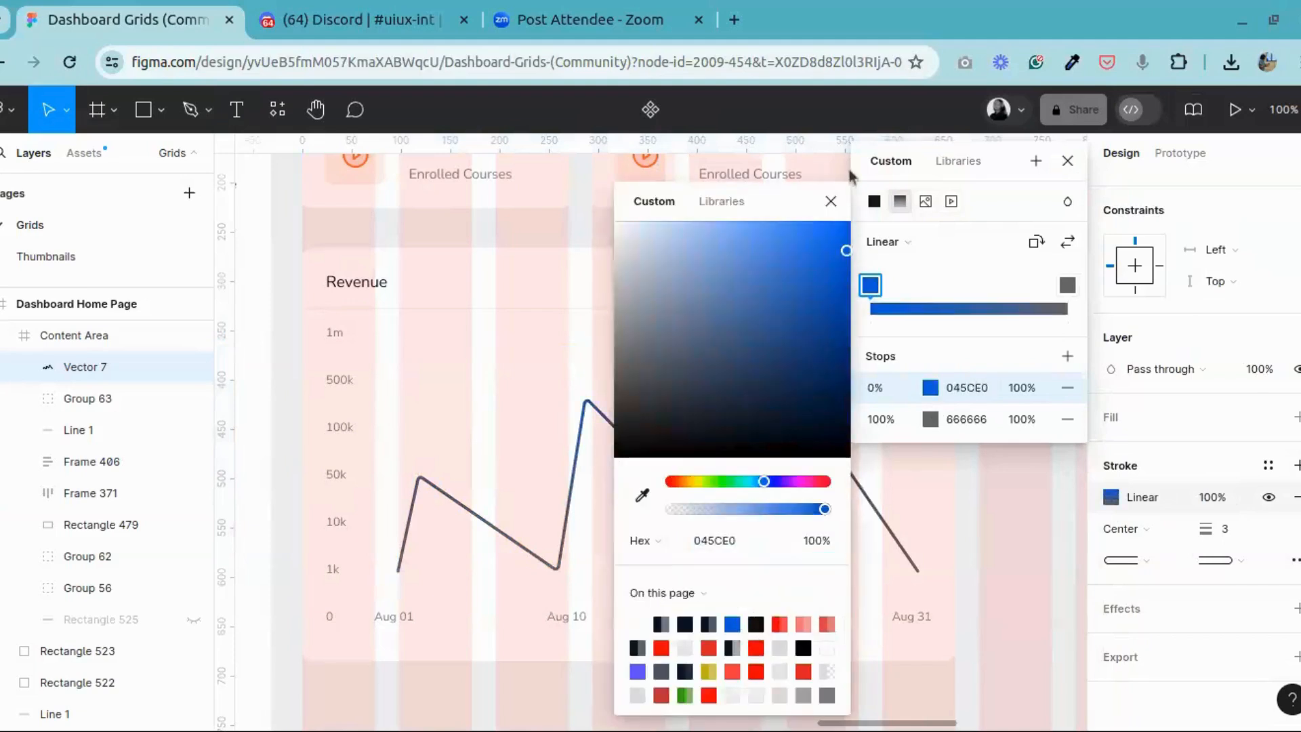
click(831, 202)
Step: Set the stroke gradient's 100% stop to the page's purple, 564FFD
click(1067, 285)
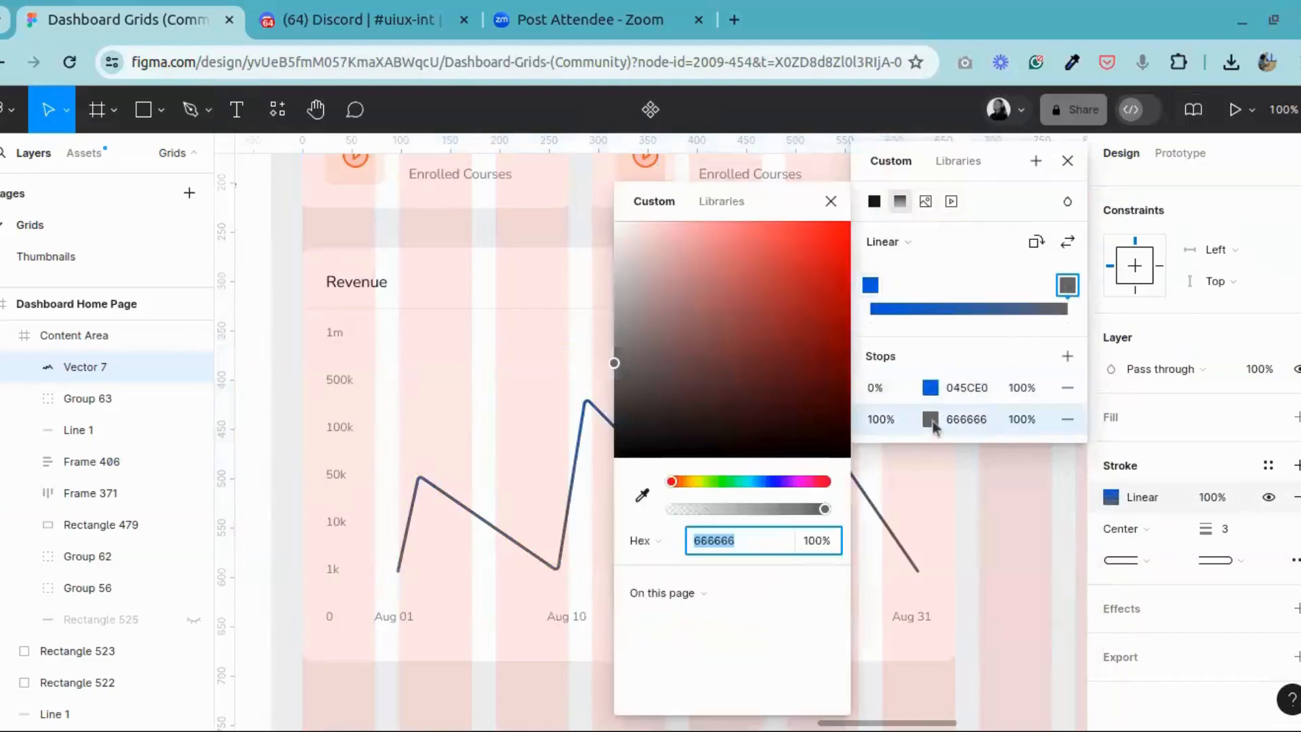
click(930, 419)
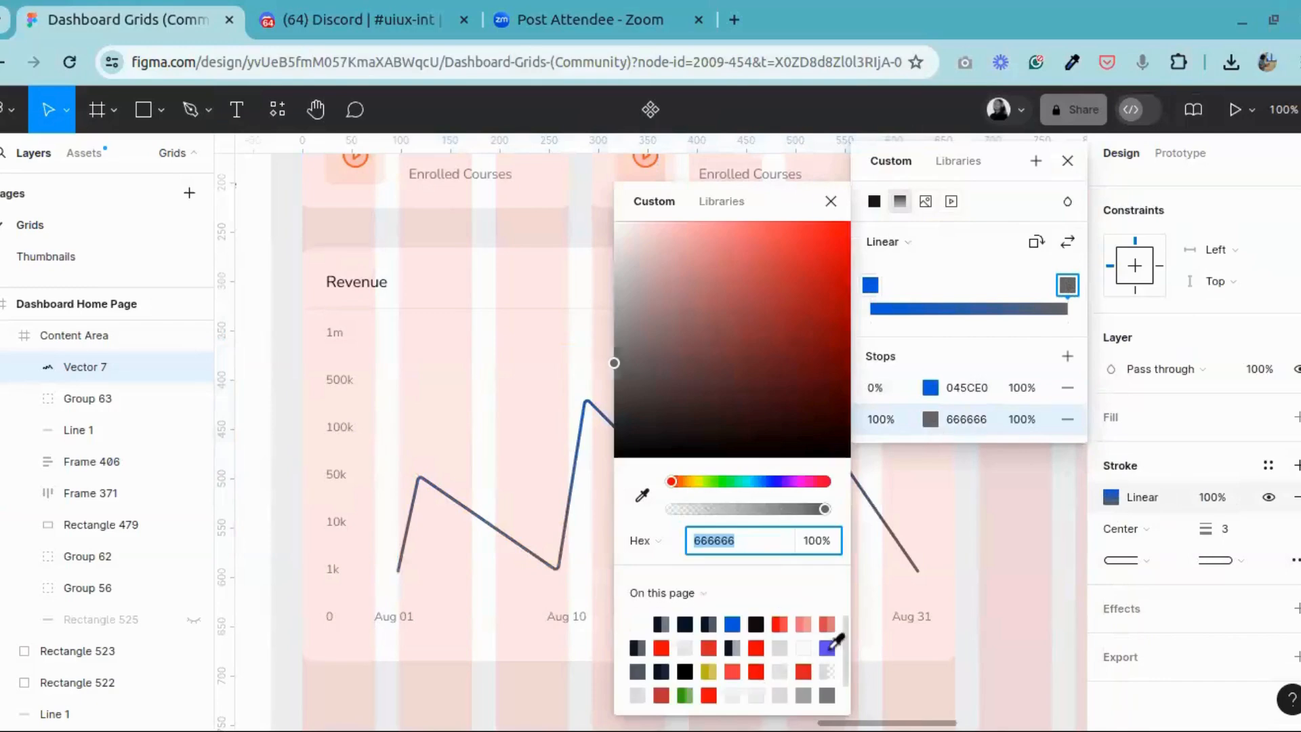
click(828, 647)
click(831, 201)
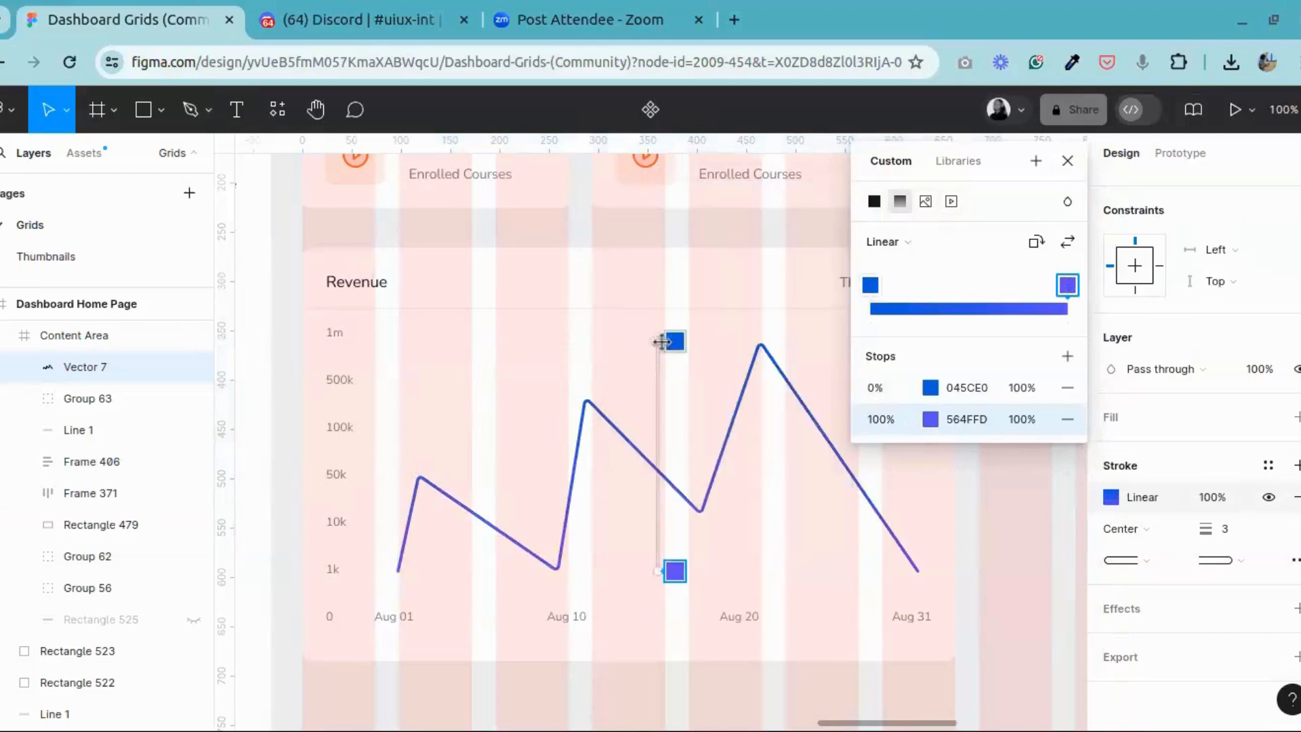
Step: Lay the stroke gradient horizontally, from the line's start at Aug 01 to its end at Aug 31
mouse_move(675, 341)
mouse_down()
mouse_move(465, 470)
mouse_move(430, 522)
mouse_move(398, 465)
mouse_move(368, 535)
mouse_move(398, 571)
mouse_up()
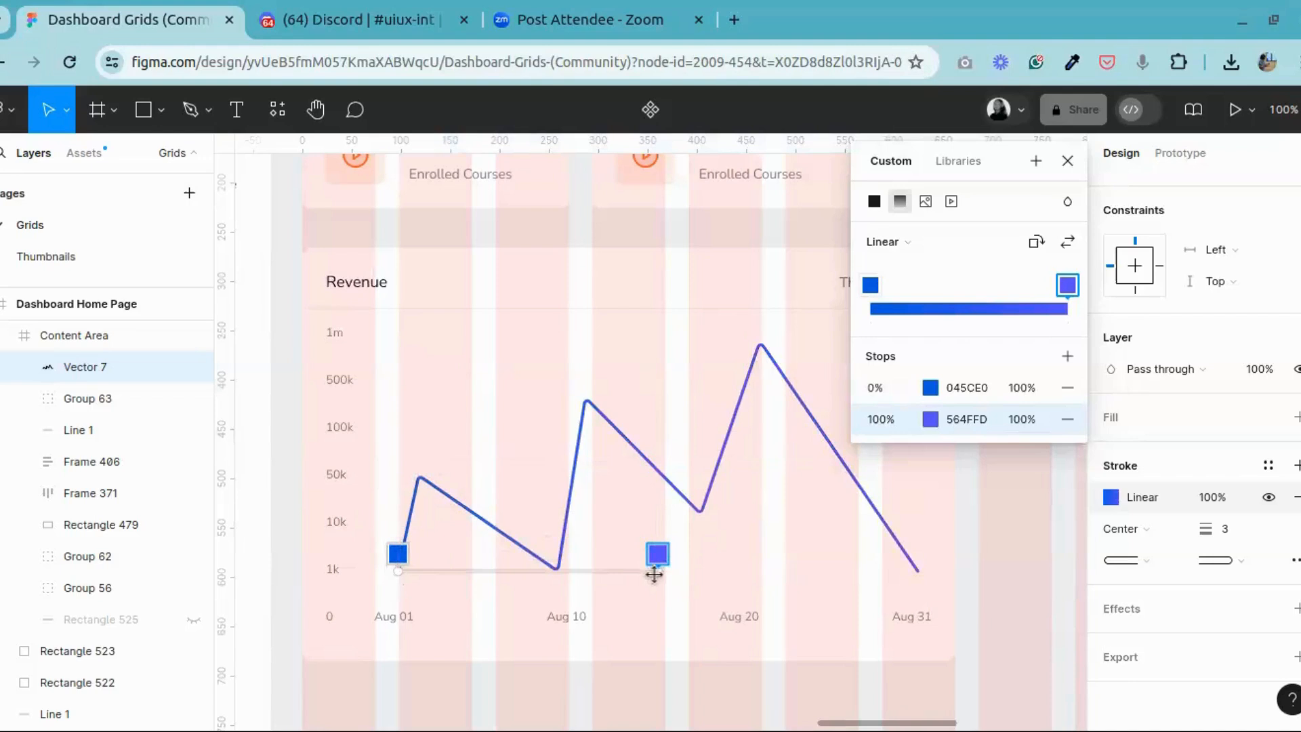
drag(654, 574, 920, 569)
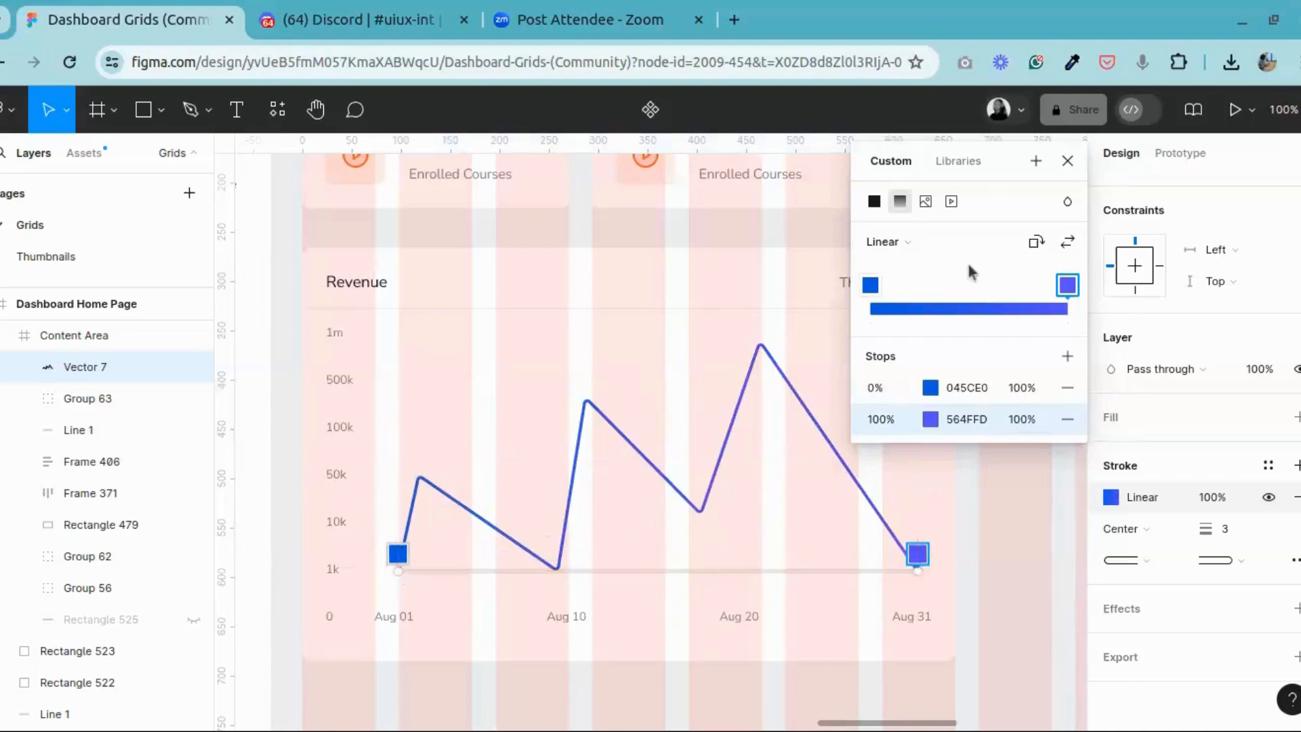
Step: Darken the stroke gradient's 100% stop to 1B15B2, then leave the colour settings and deselect the revenue line
click(1068, 286)
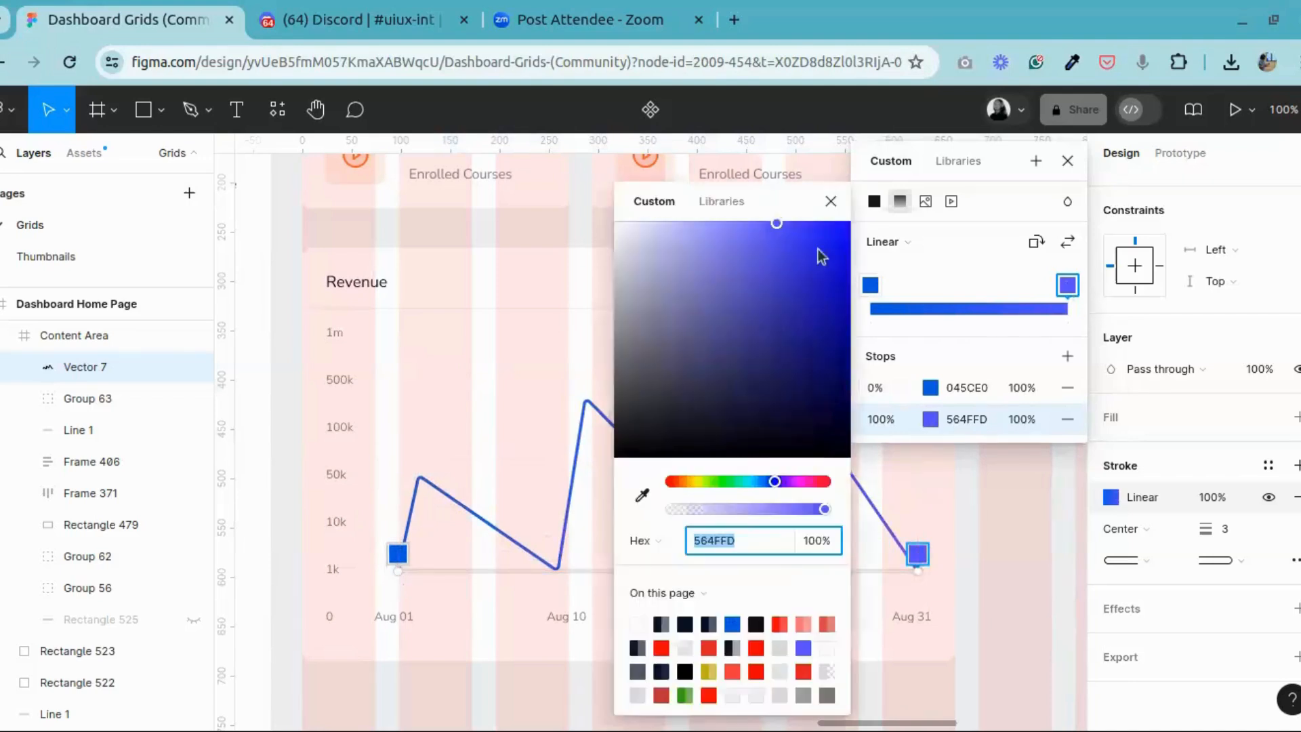
drag(806, 276, 821, 287)
click(823, 291)
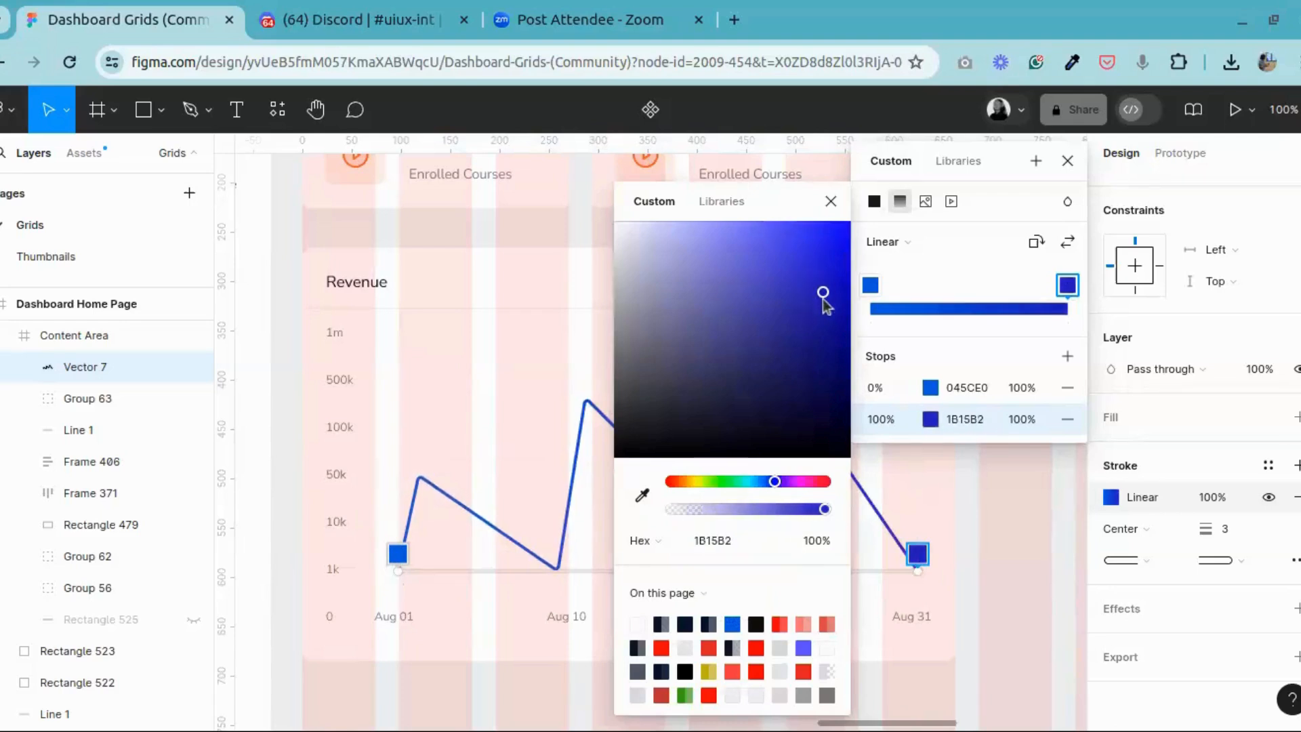
click(830, 202)
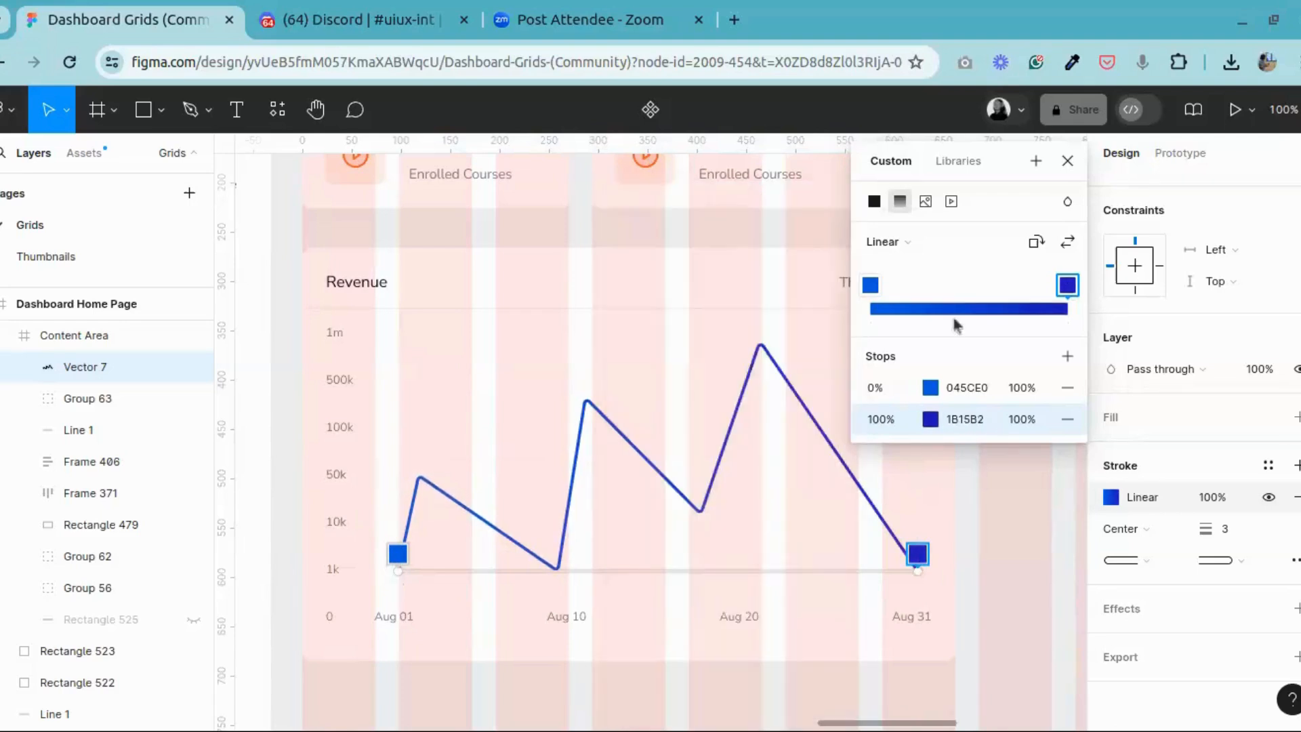
click(1067, 157)
click(735, 377)
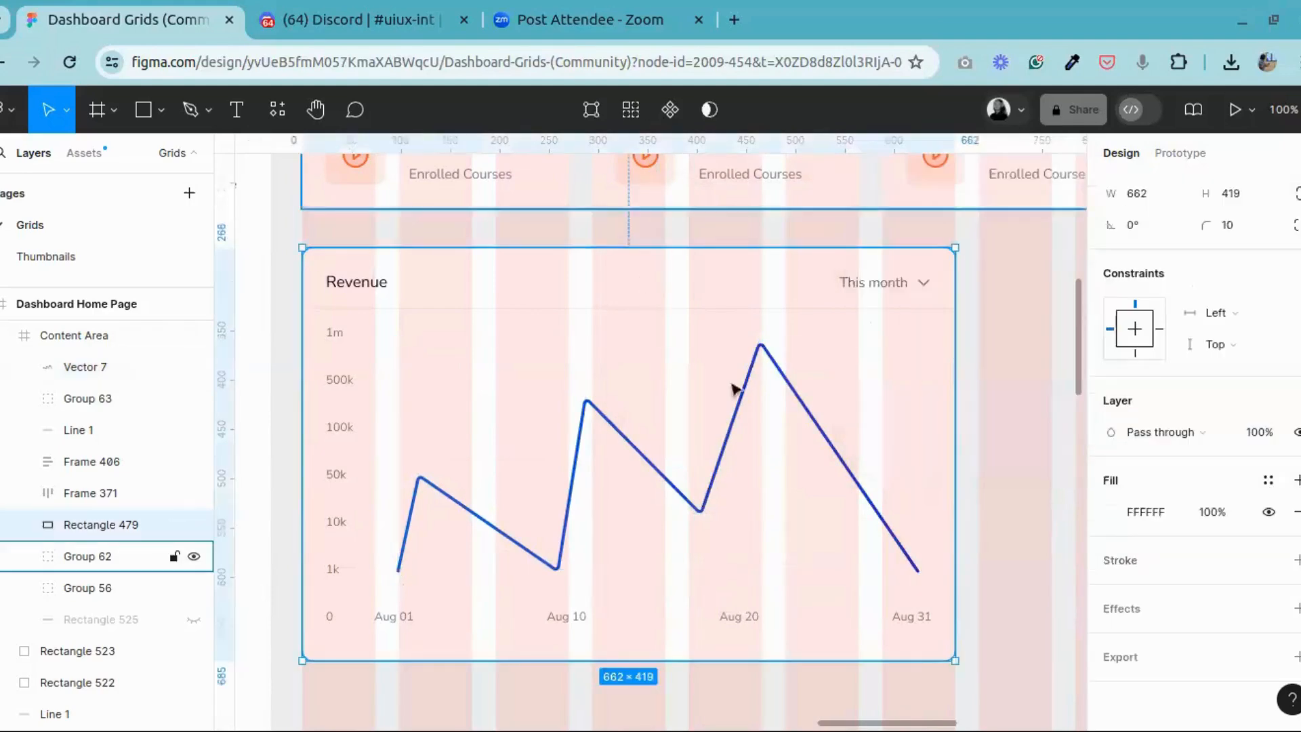
Step: Examine how the shaded area under the reference revenue chart's line is built, including its vector points and fill
scroll(704, 420, down, 2)
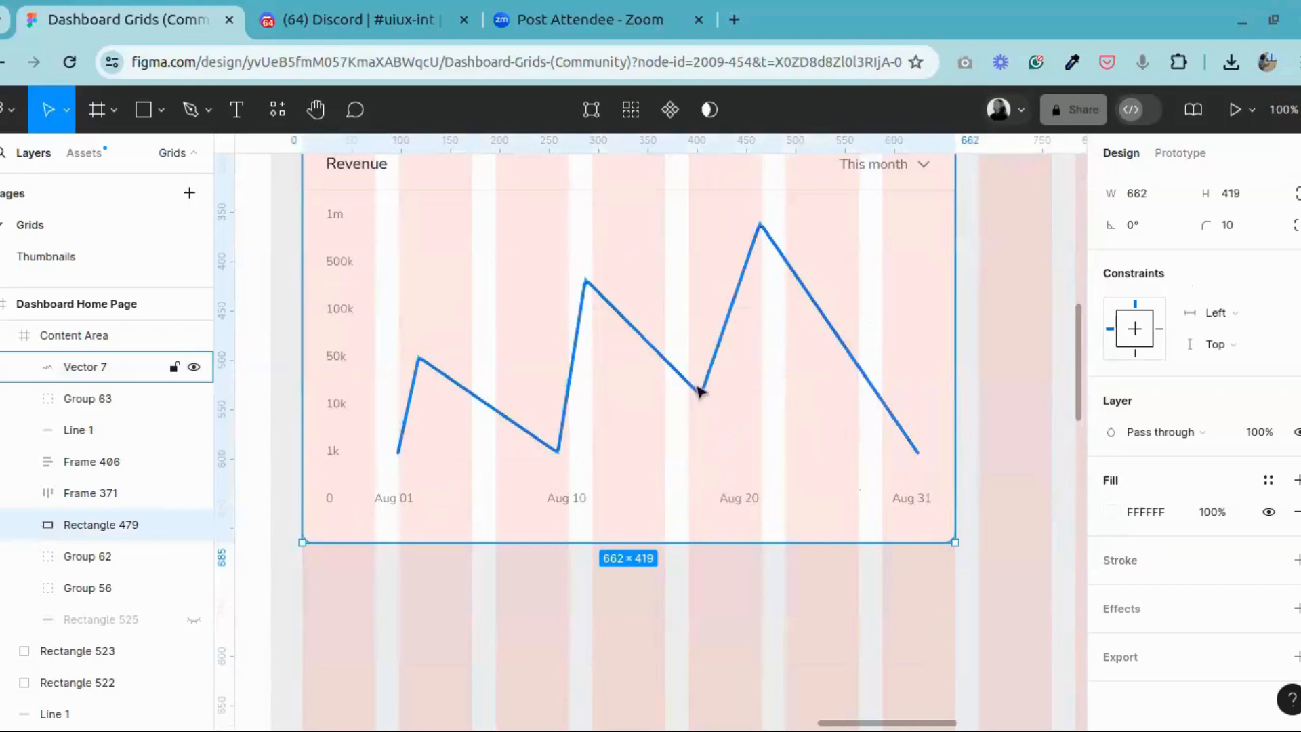
click(700, 392)
click(326, 122)
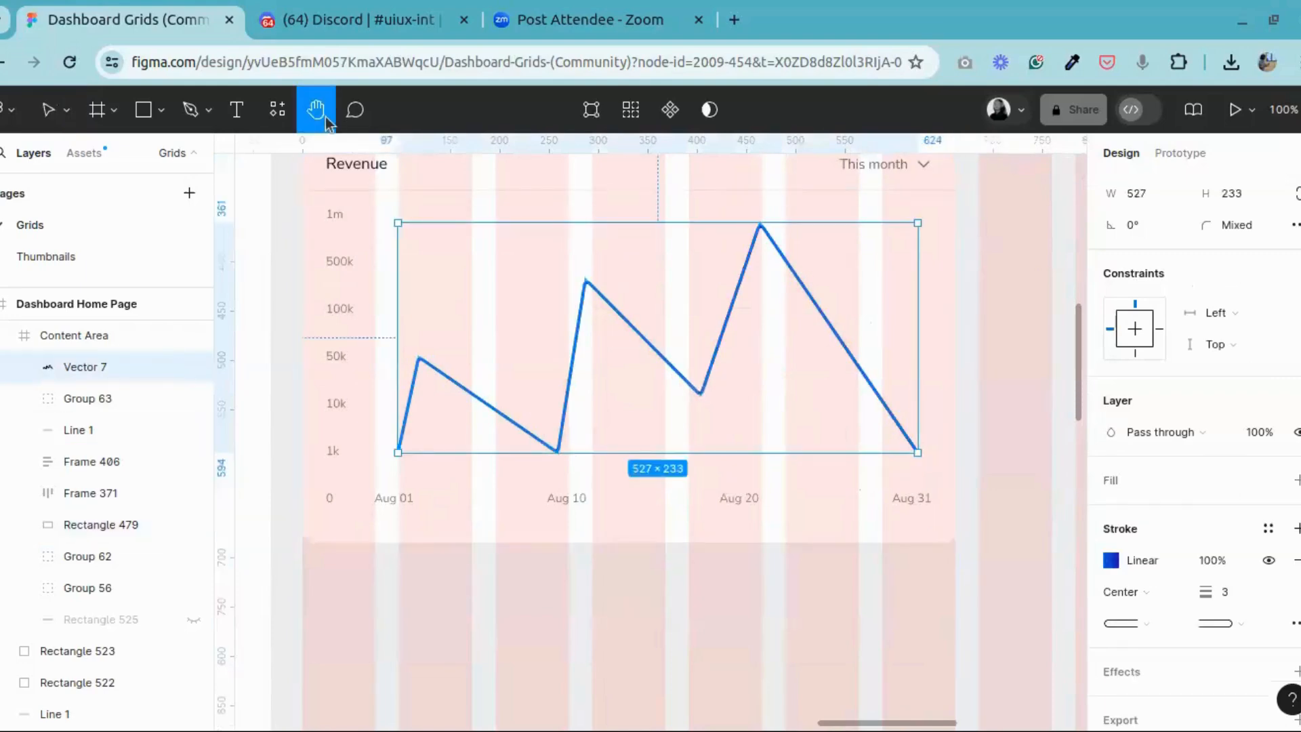
drag(357, 366, 976, 375)
drag(496, 395, 1003, 379)
drag(638, 355, 1016, 370)
drag(586, 391, 629, 411)
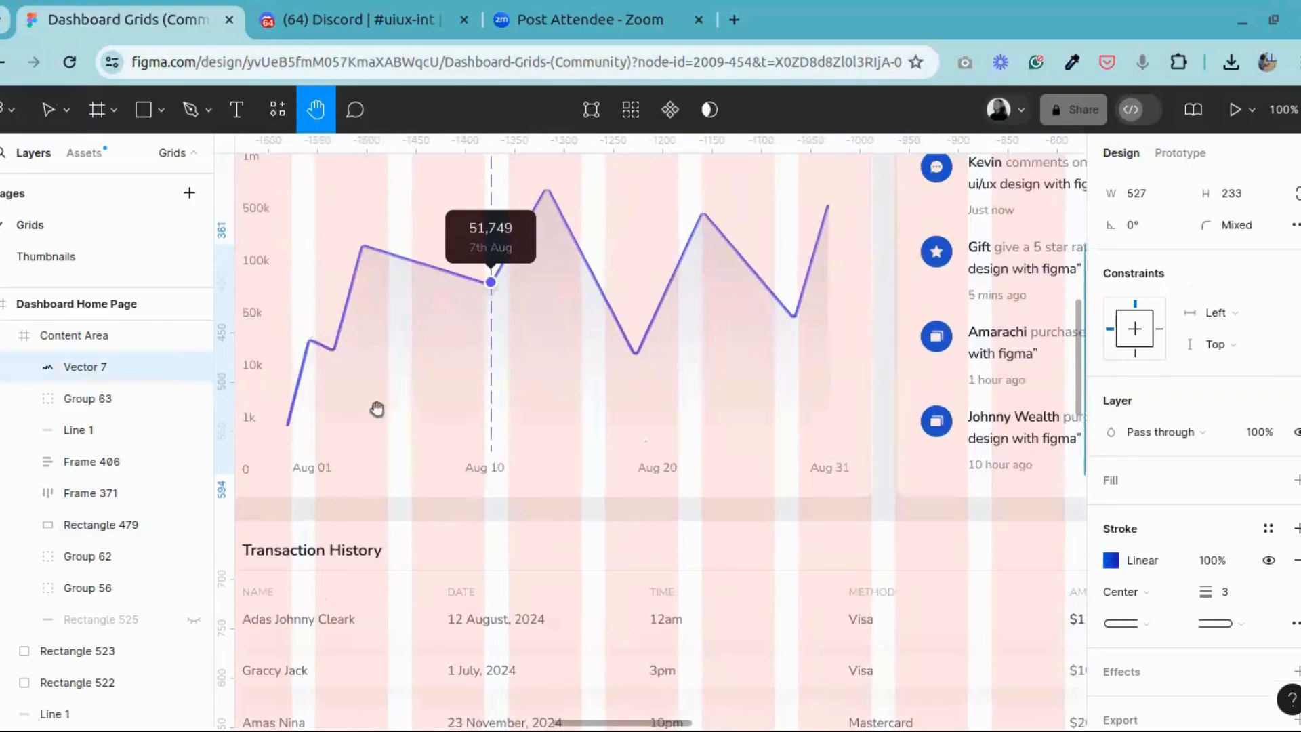
click(48, 109)
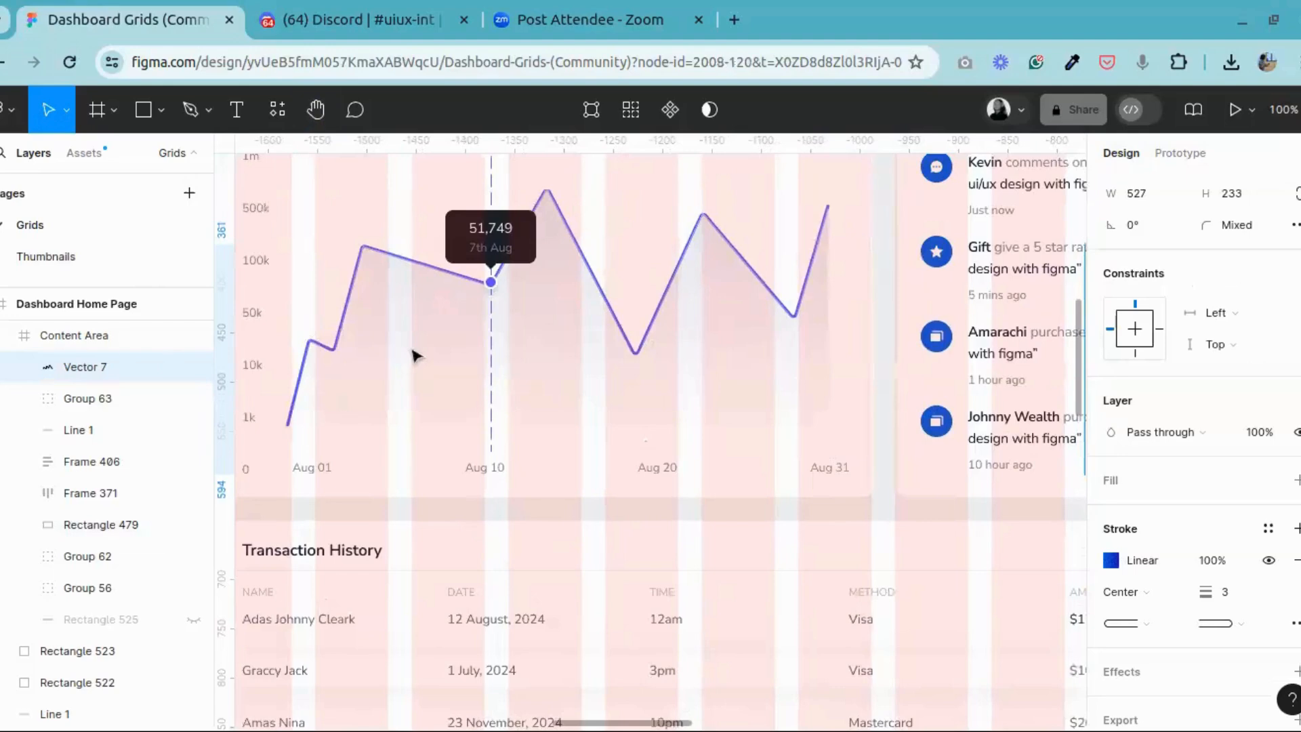
click(415, 355)
double_click(414, 356)
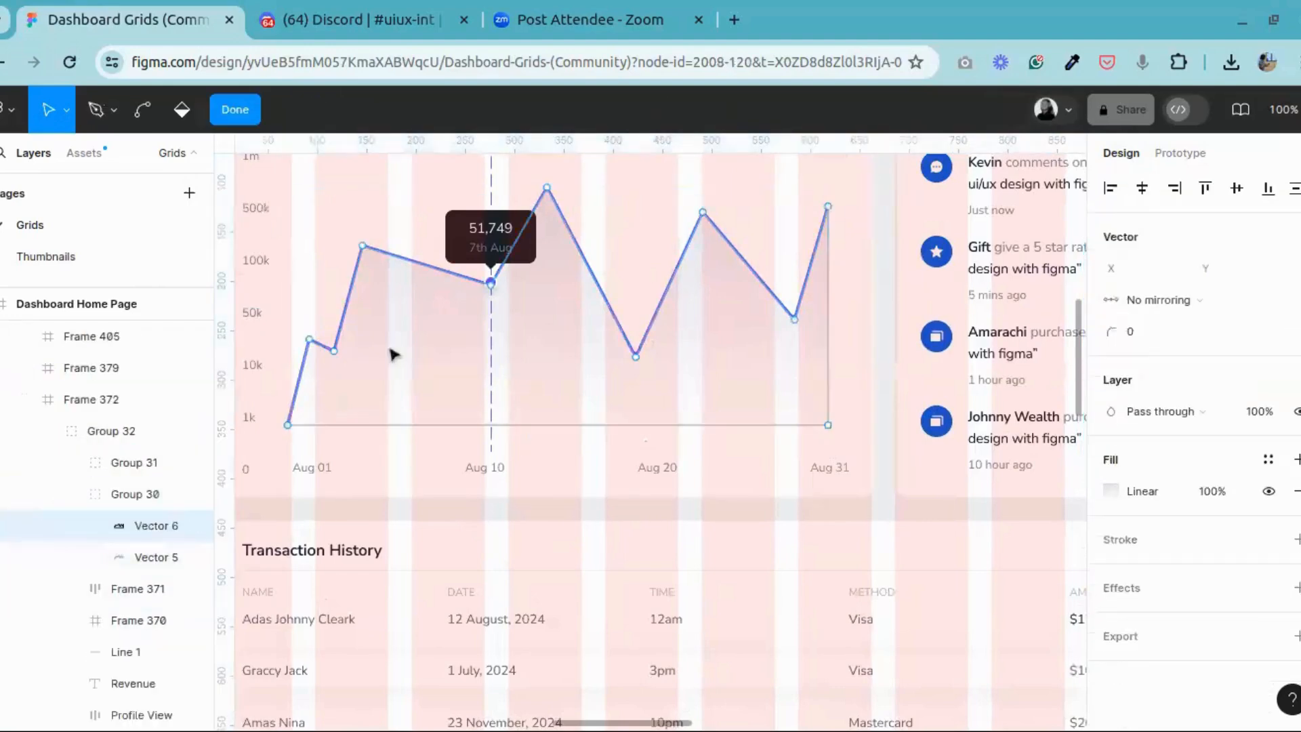
click(238, 113)
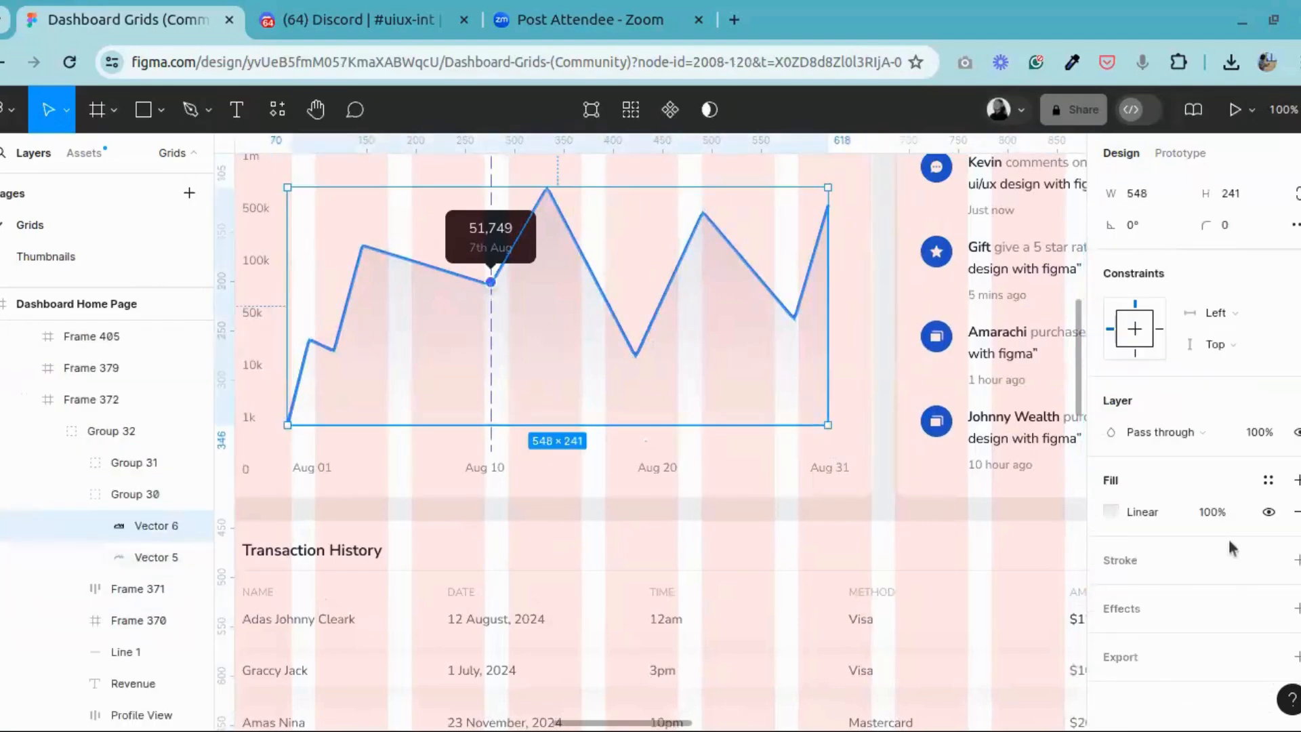
Step: Return to the new Revenue chart card and duplicate its revenue line in place
click(316, 111)
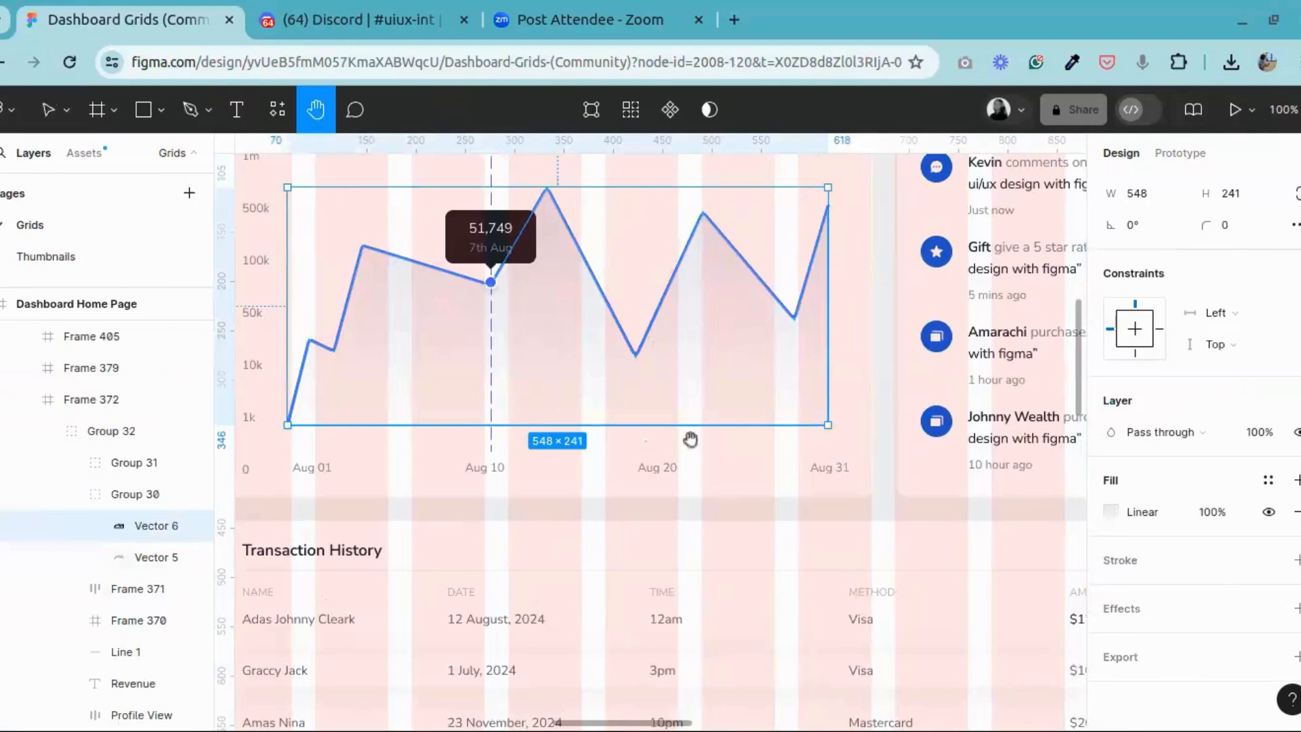
drag(1072, 447, 27, 488)
drag(1068, 415, 628, 379)
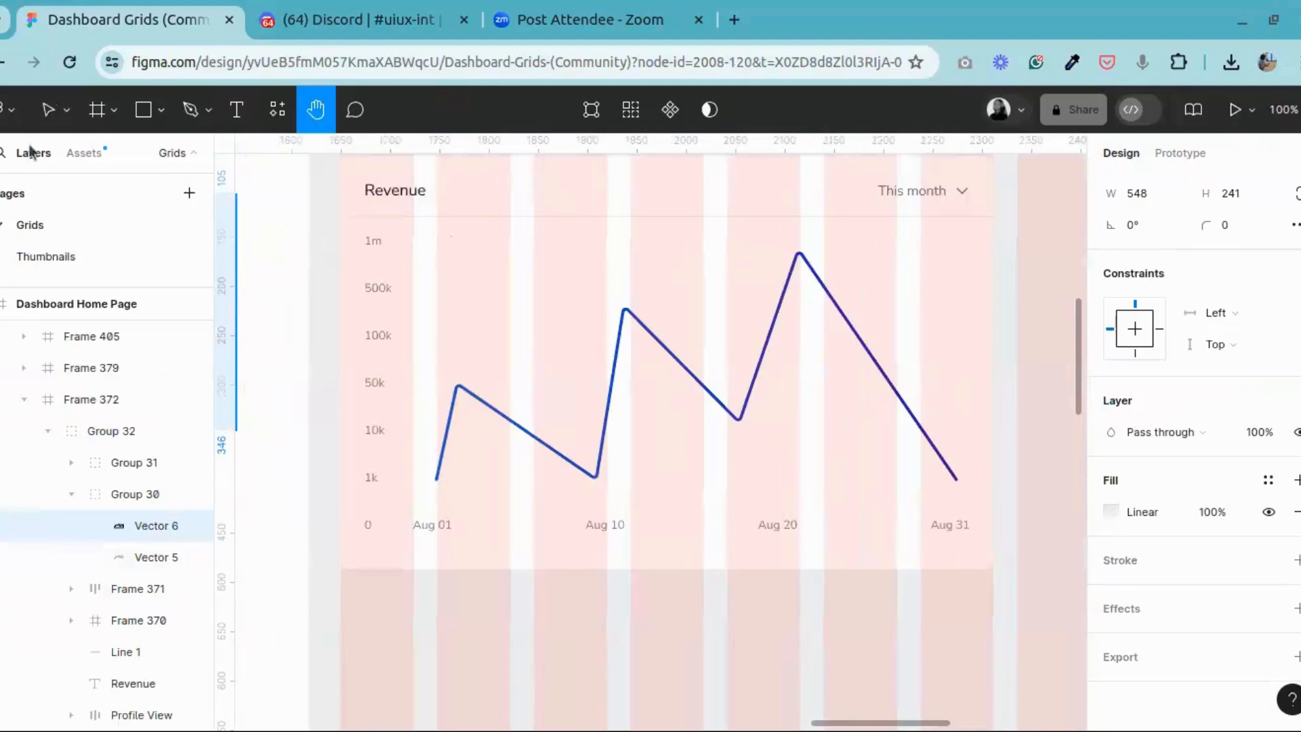
click(56, 115)
double_click(485, 403)
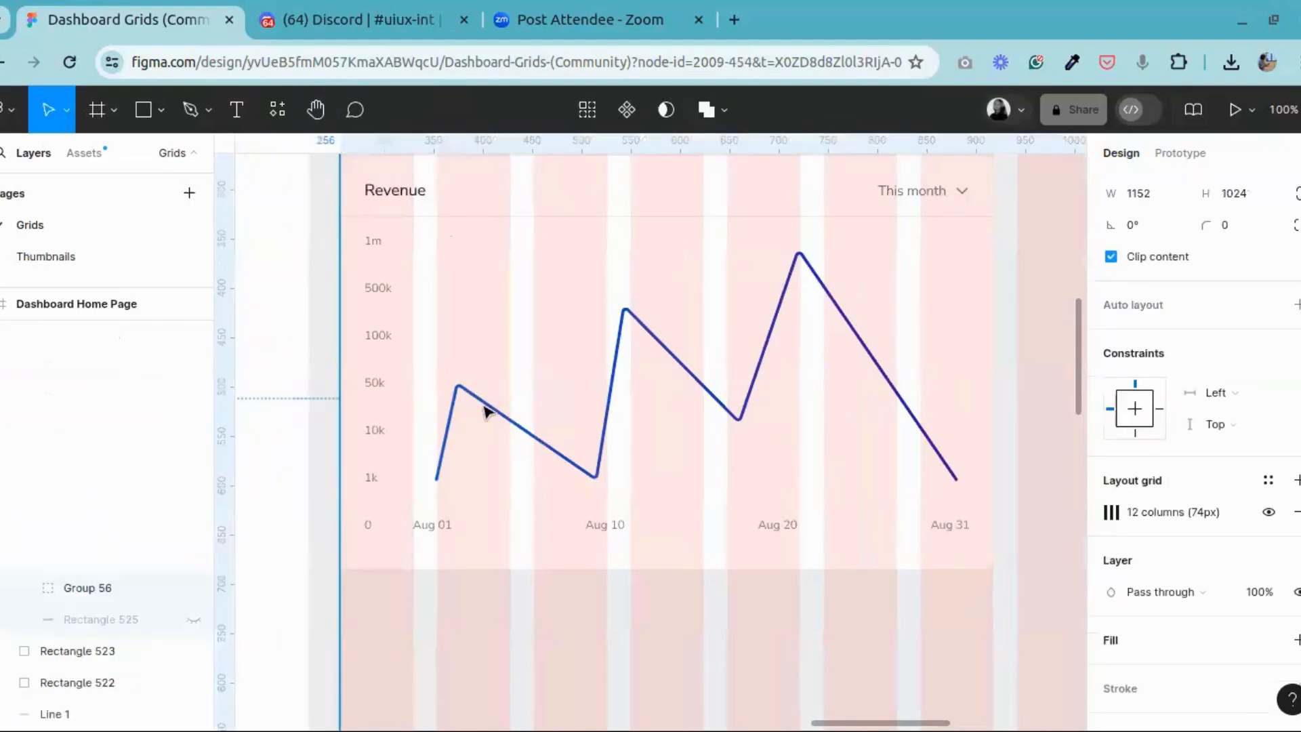
double_click(485, 403)
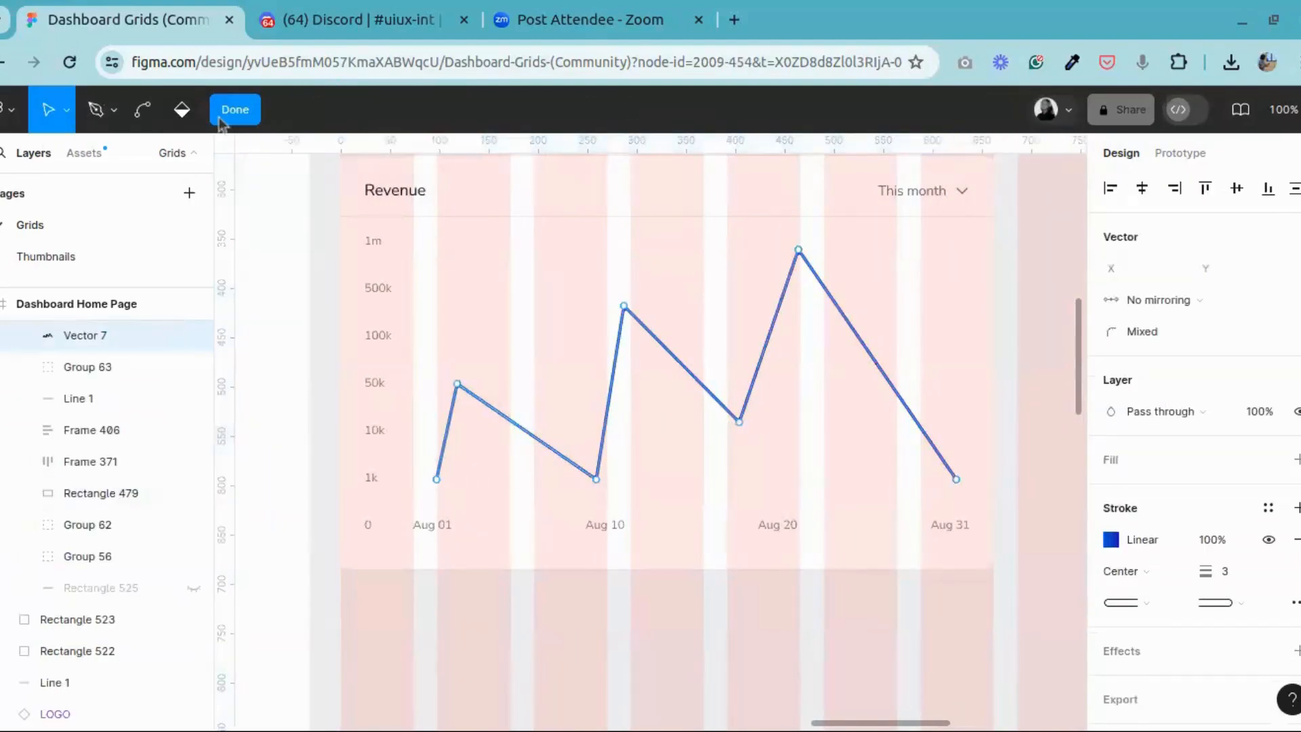
key(Escape)
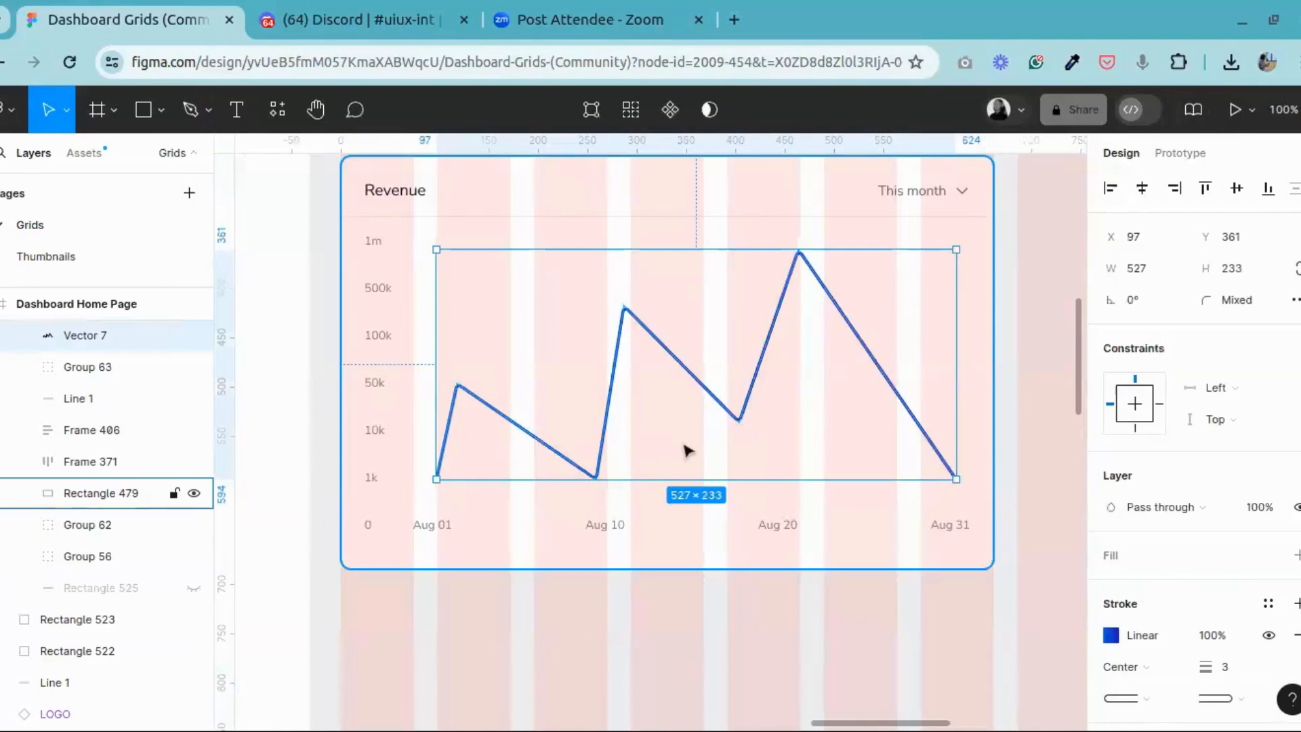
key(ctrl+d)
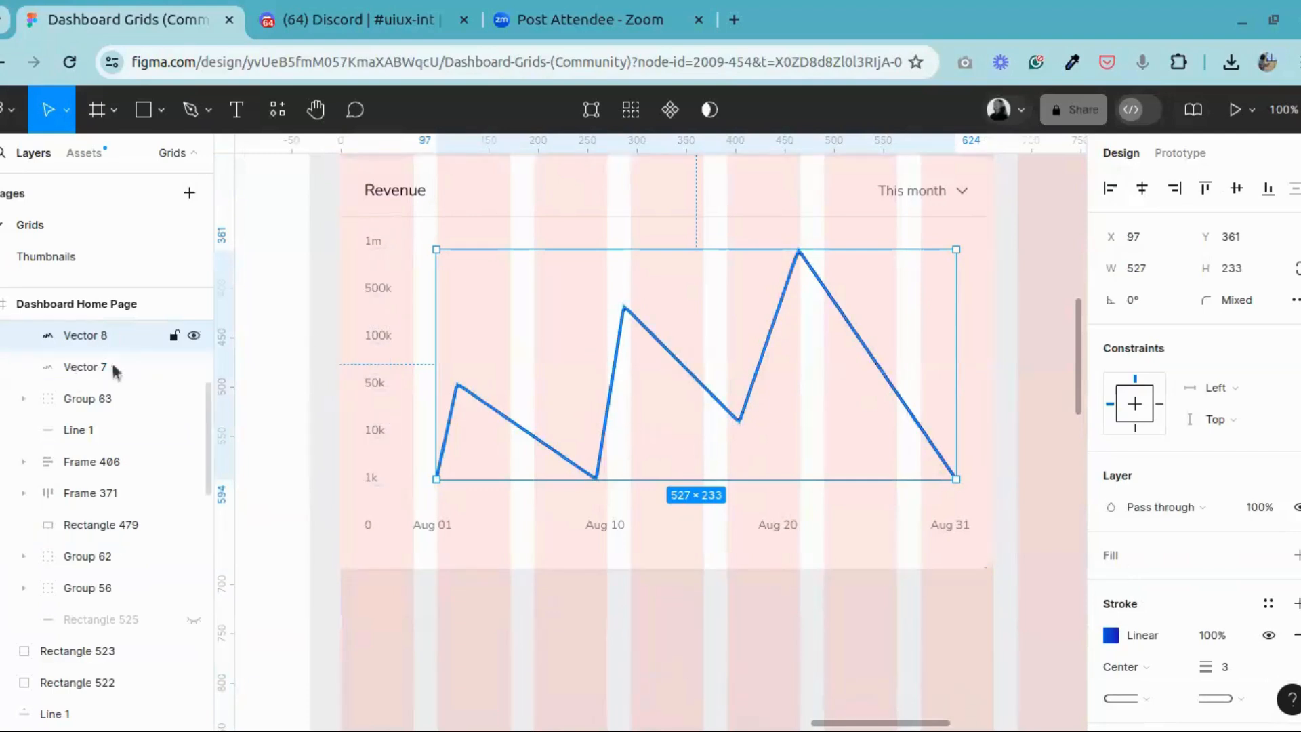
Step: Lock the original revenue line, Vector 7, beneath its copy
scroll(106, 447, up, 4)
click(100, 605)
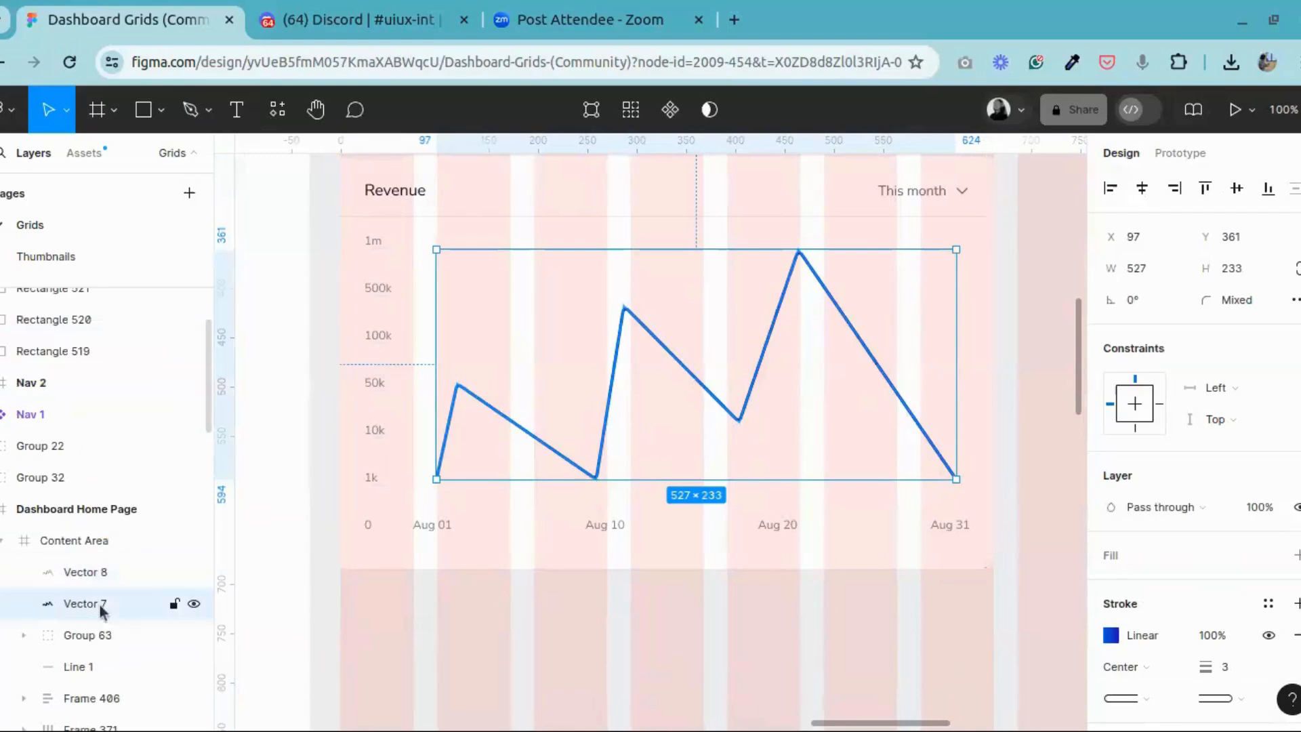
click(176, 605)
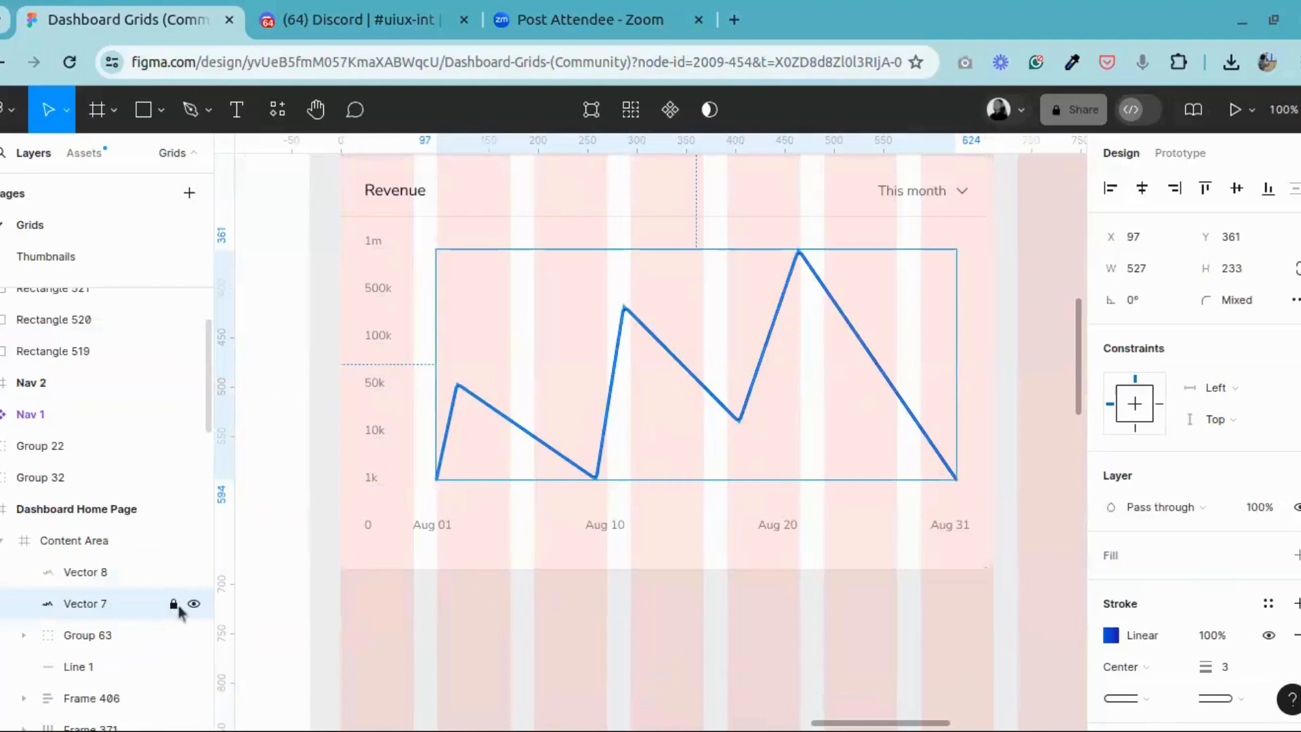
Step: Close the copied revenue line with a straight baseline from its Aug 01 start point to its Aug 31 end point
click(568, 470)
double_click(568, 470)
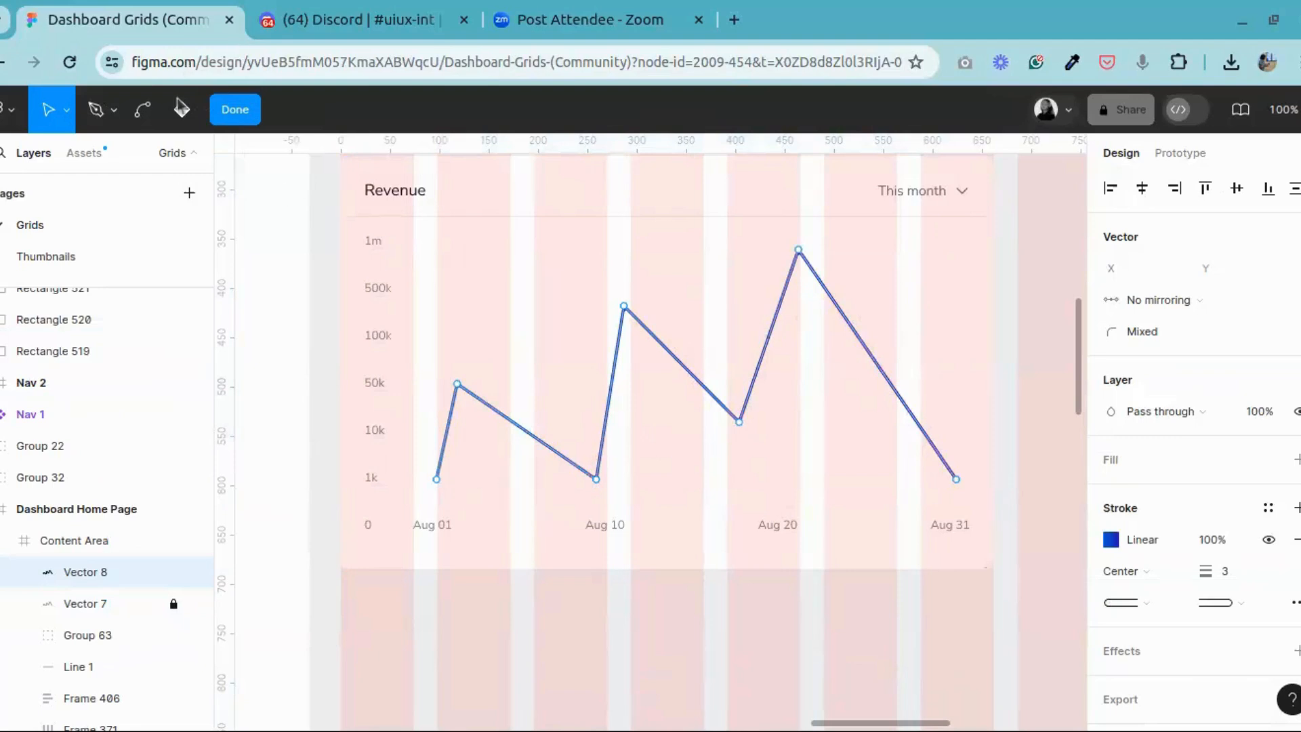
click(95, 109)
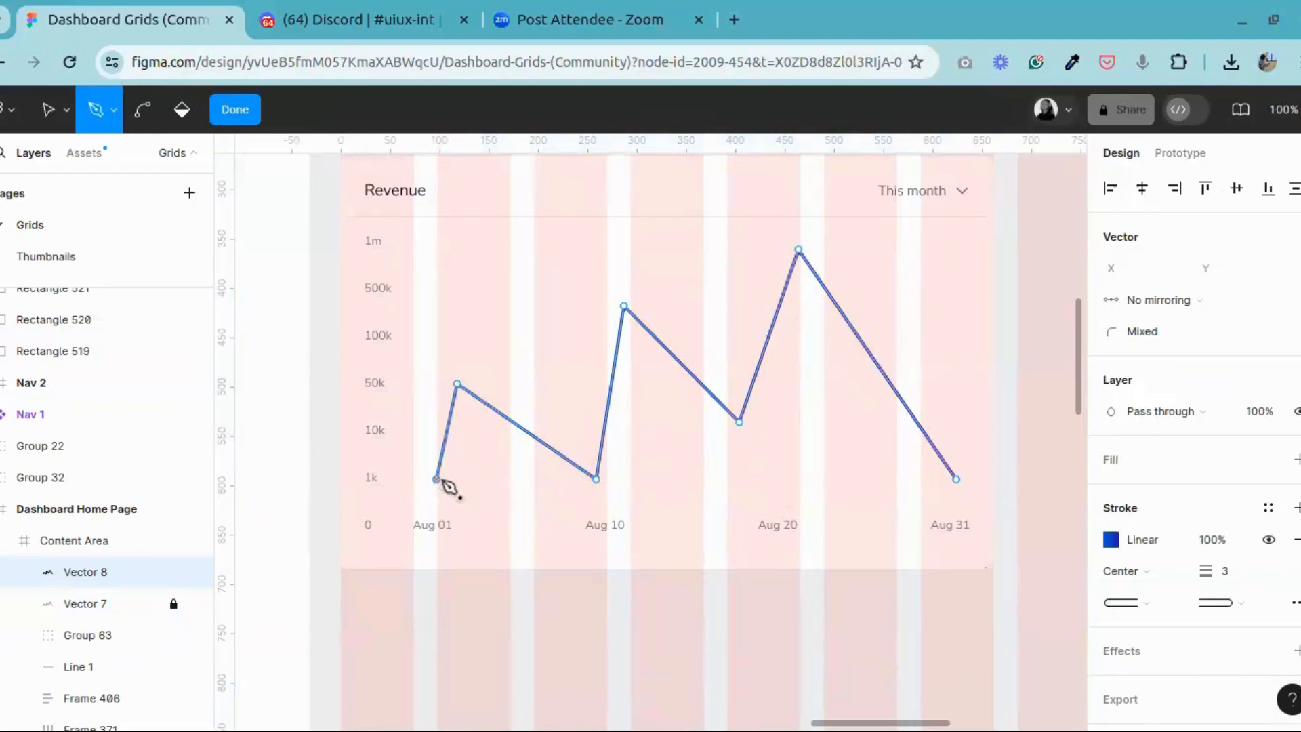
click(439, 480)
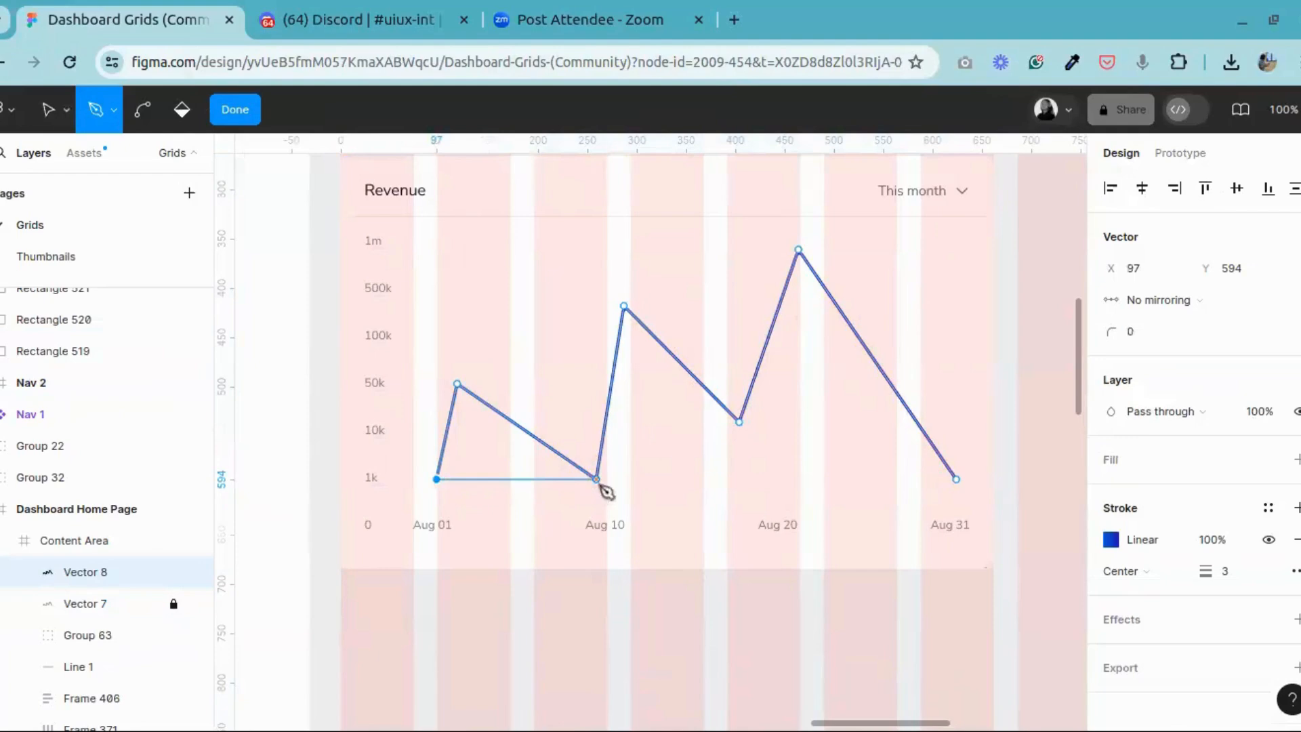
click(956, 479)
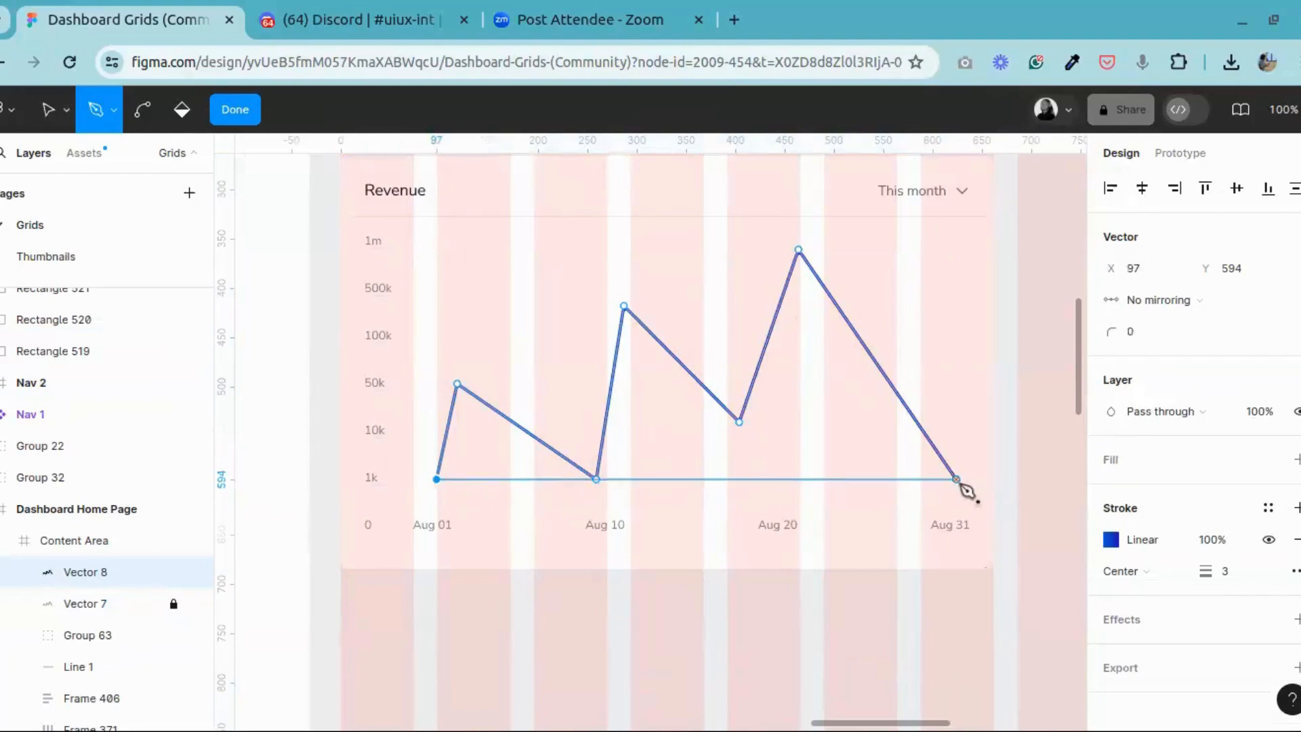
click(958, 482)
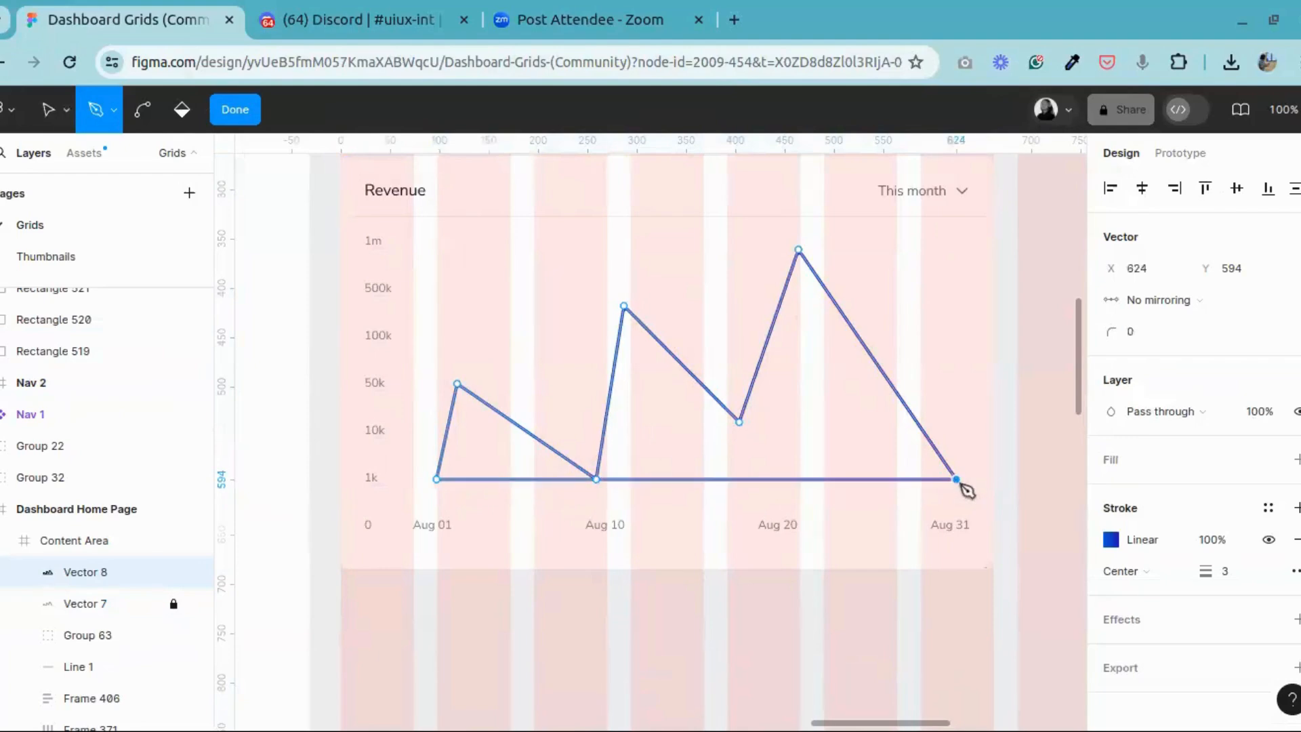
click(249, 115)
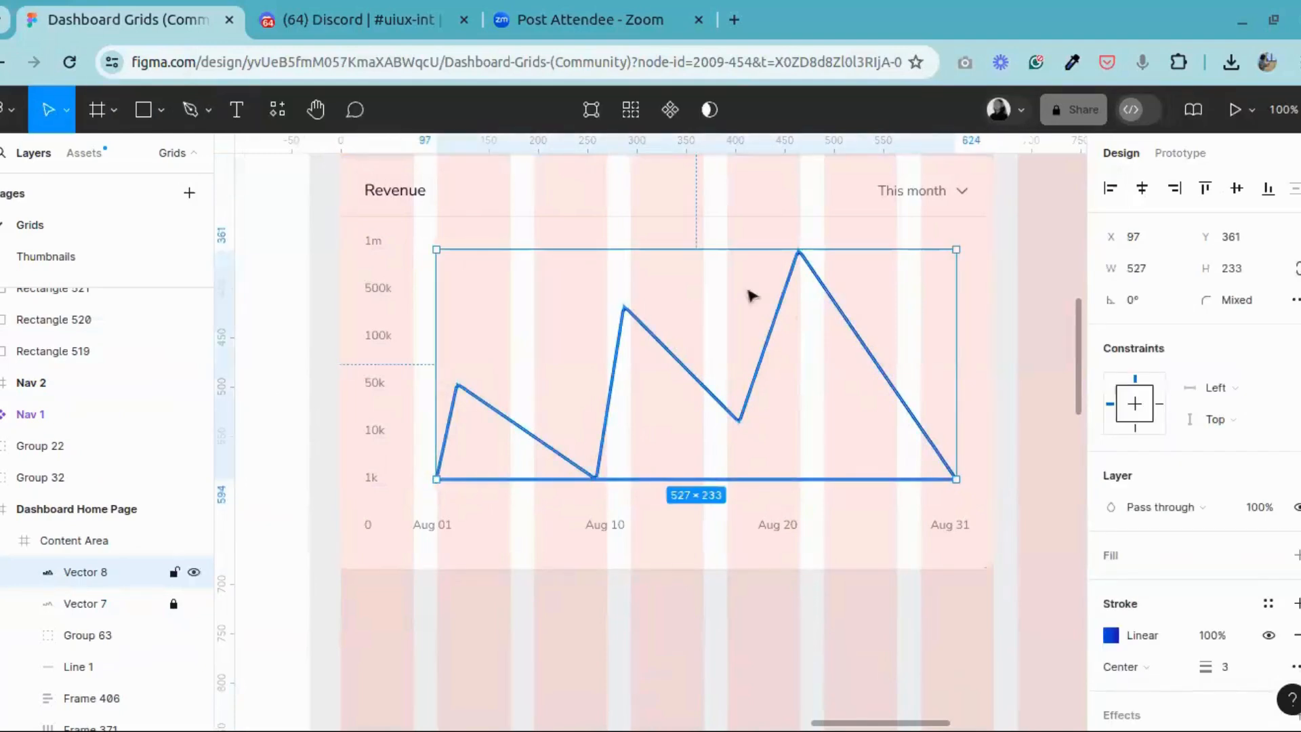
Step: Add a fill to the closed copy of the revenue line and remove its stroke
scroll(1193, 433, down, 2)
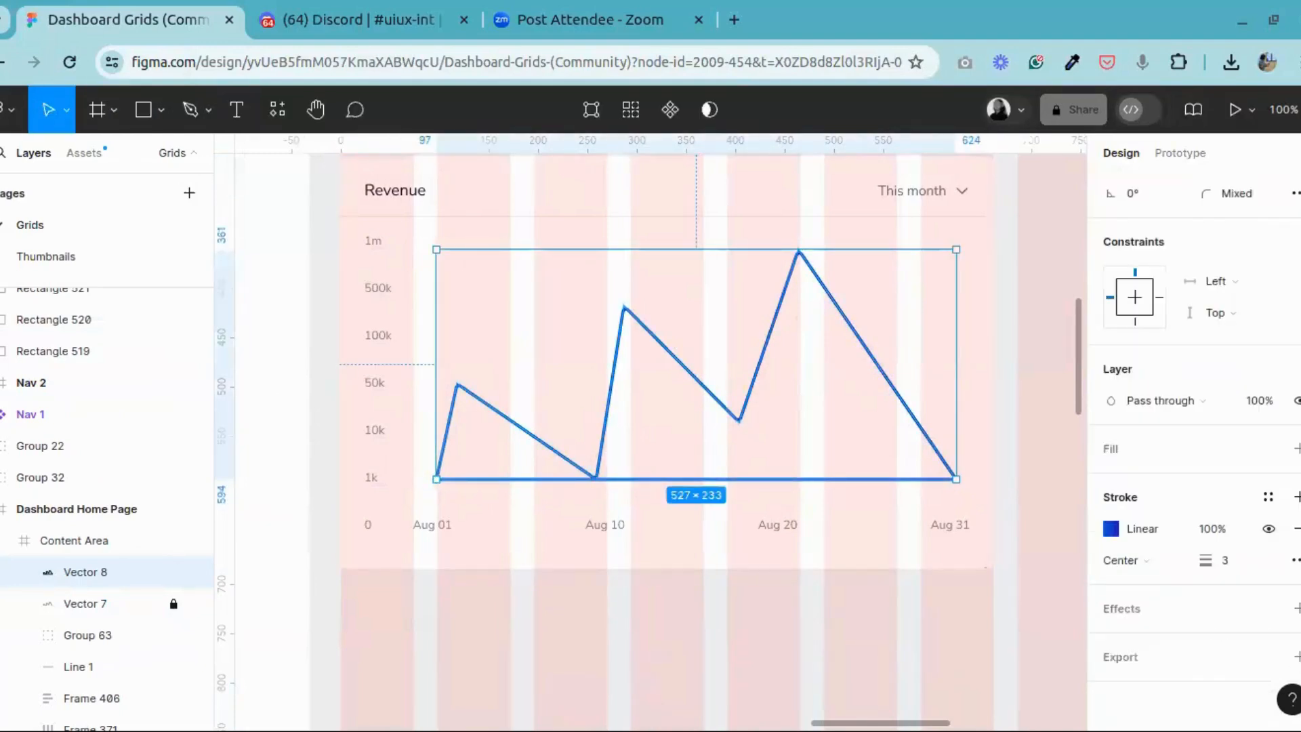
click(1296, 448)
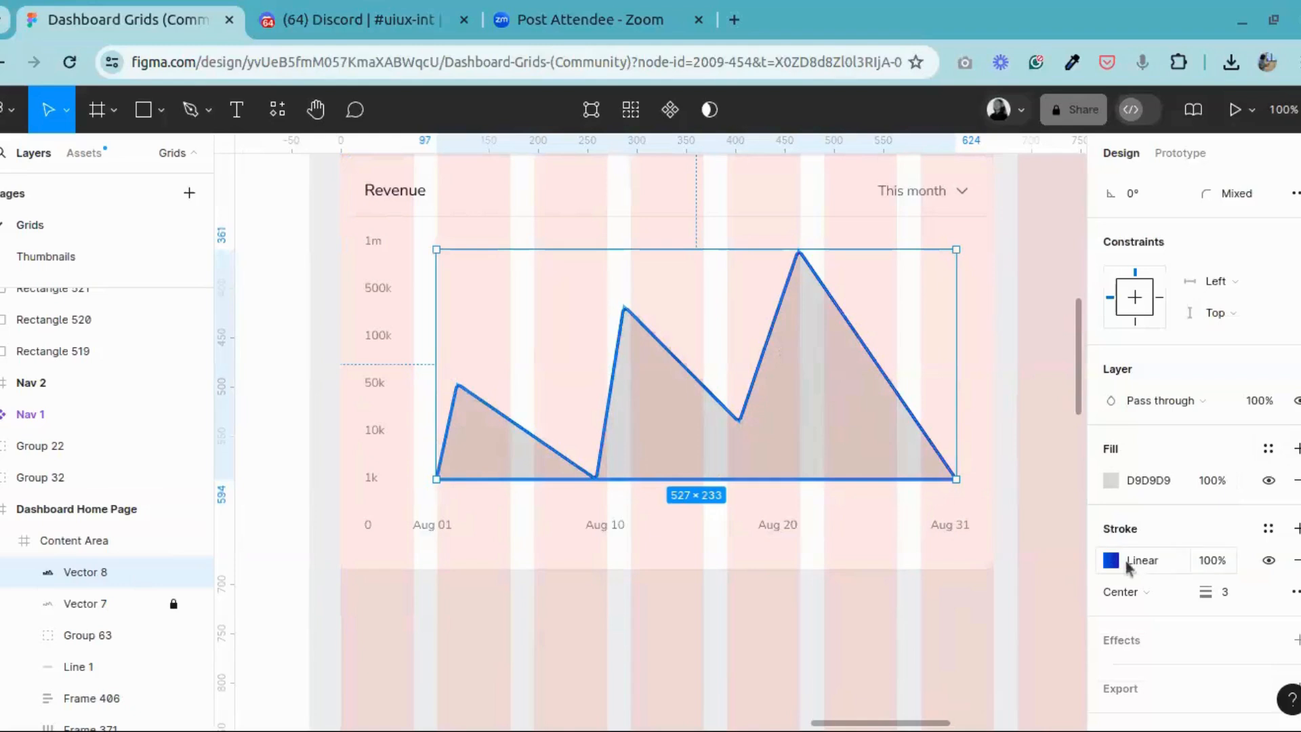
click(1294, 561)
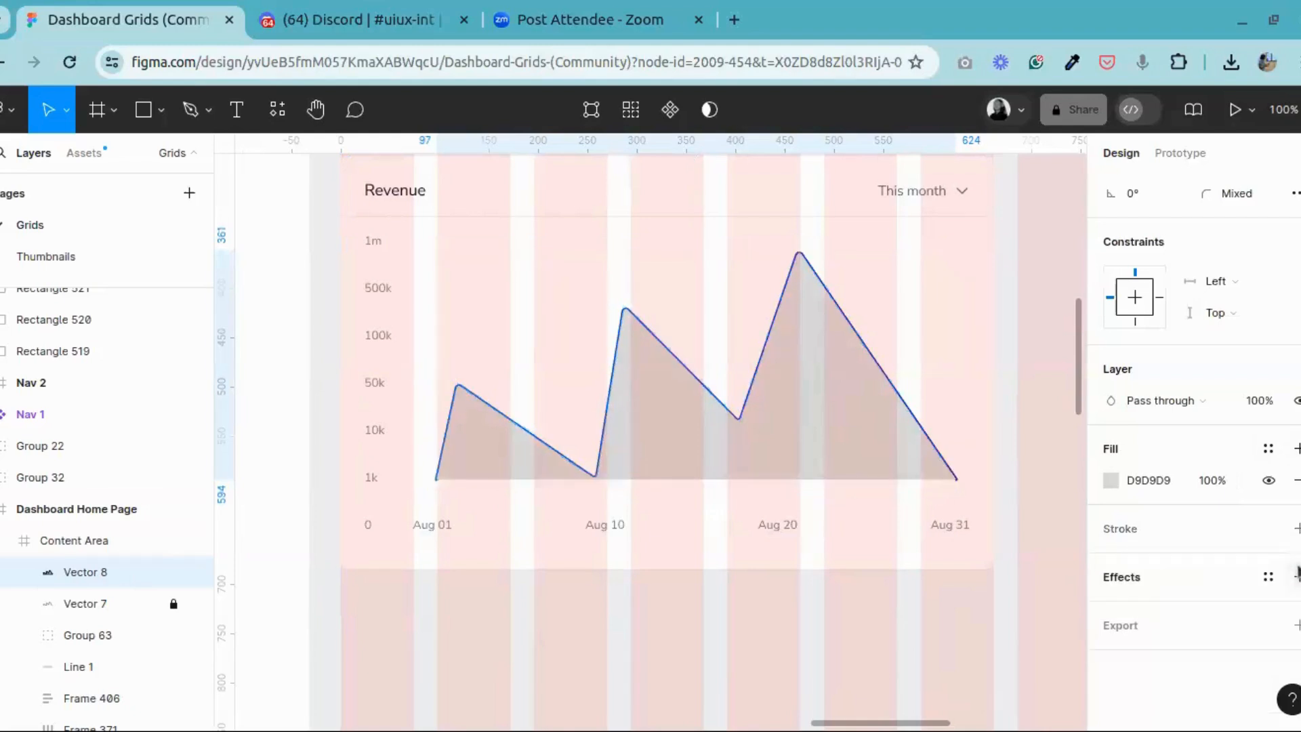
Step: Change the area's fill to a linear gradient and set its 0% stop to the pale blue EEF5FF
click(1111, 480)
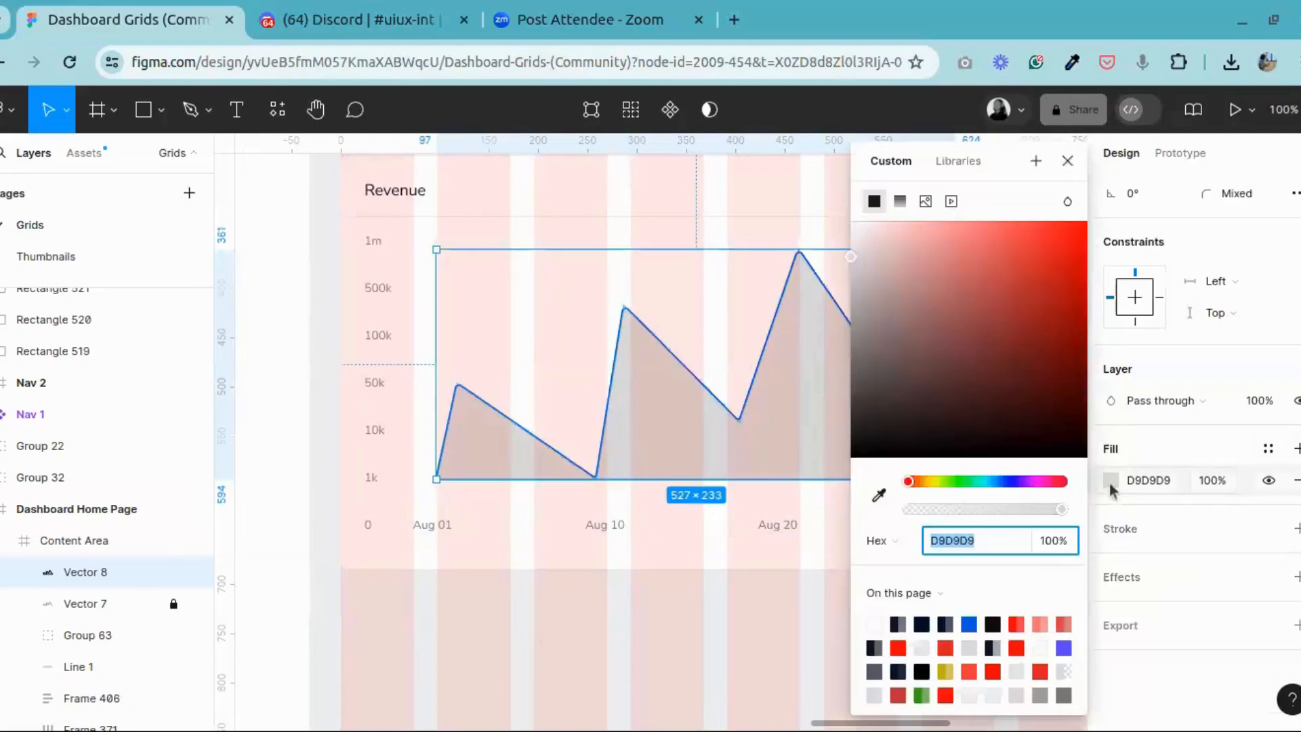
click(899, 205)
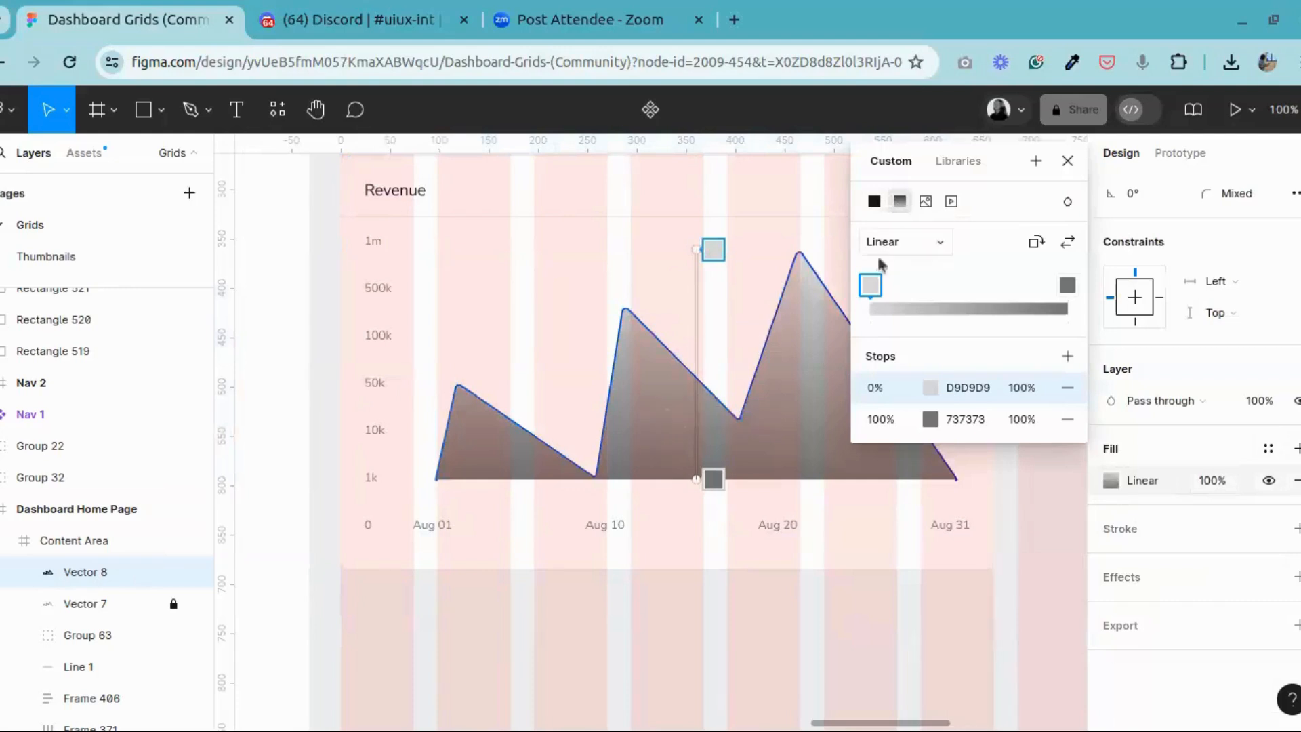
click(932, 387)
click(730, 628)
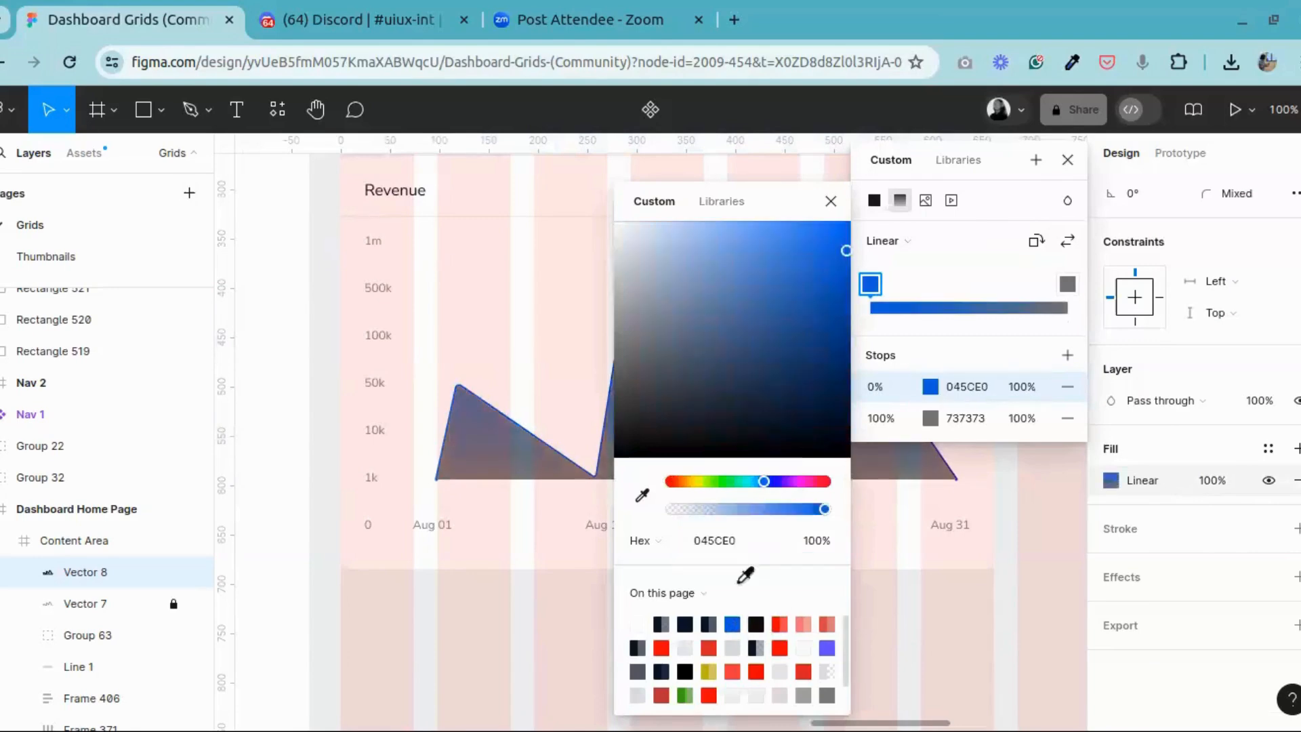
drag(678, 245, 632, 229)
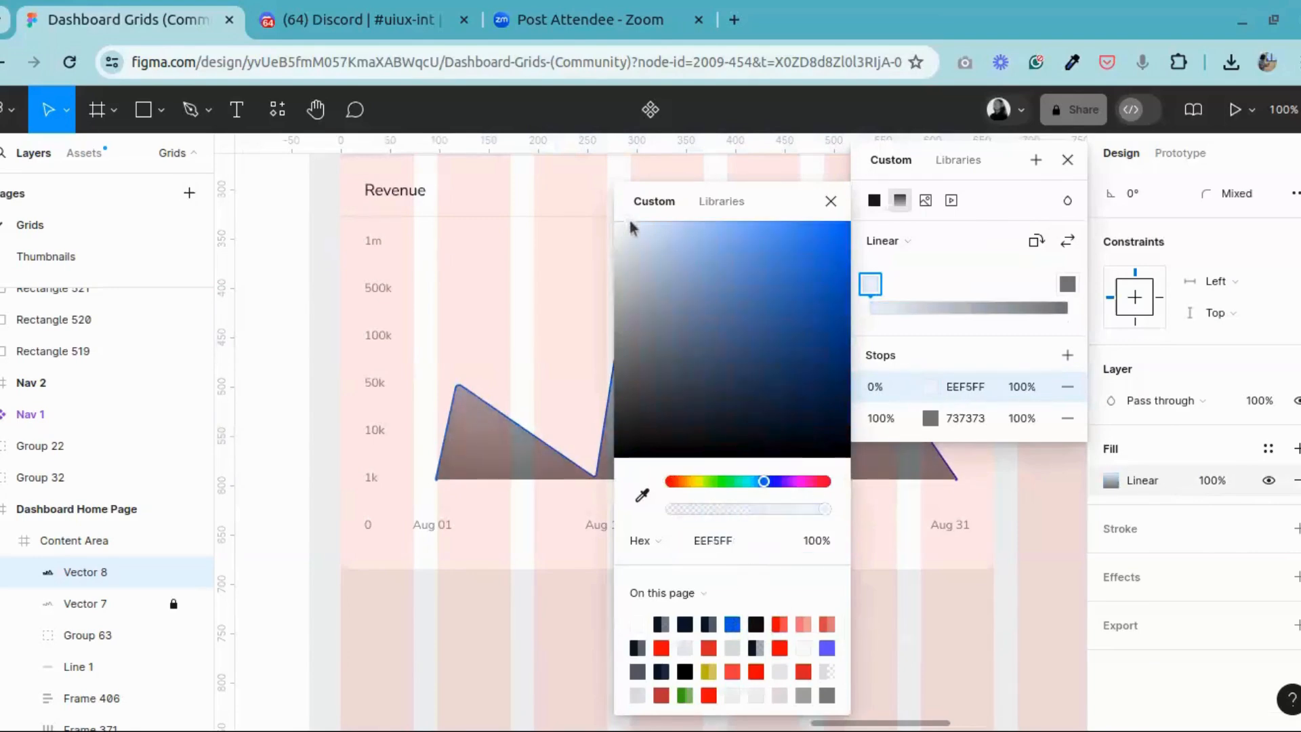
Step: Set the area gradient's 100% stop to the pale purple F3F2FF, starting from the page's purple
click(1068, 286)
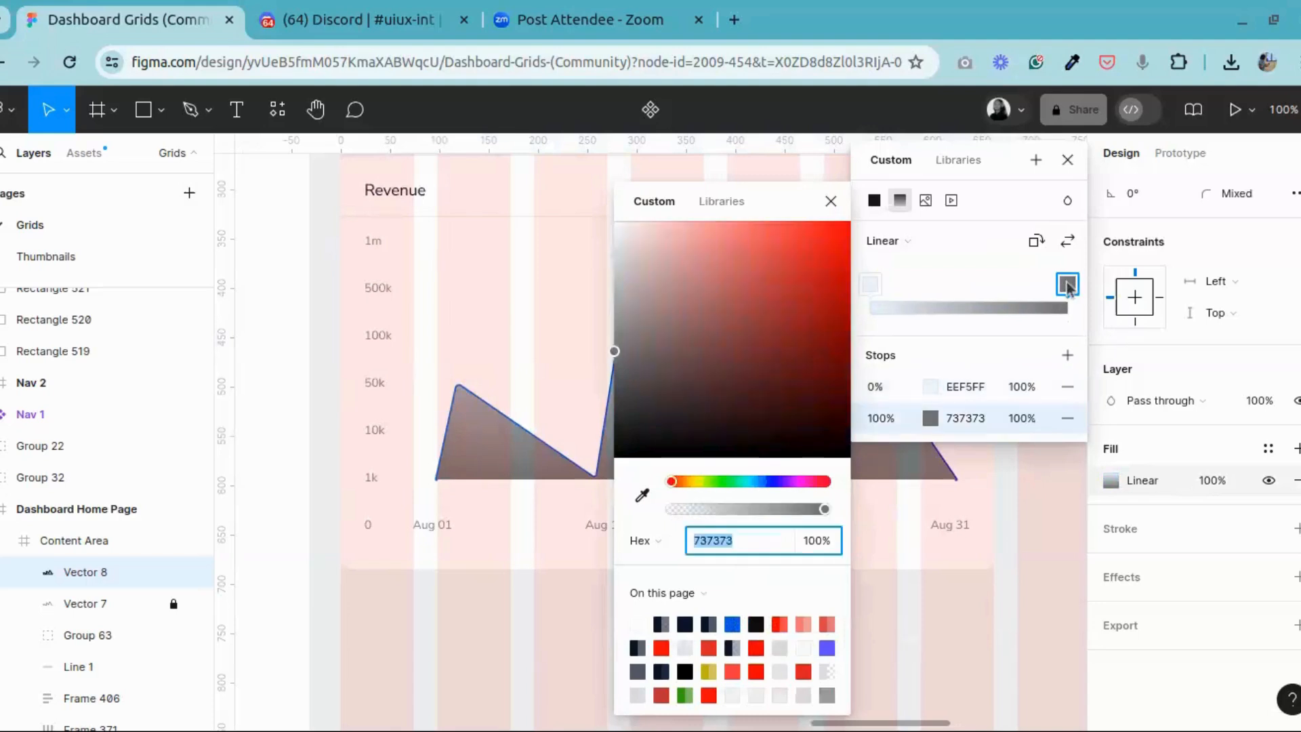
click(942, 414)
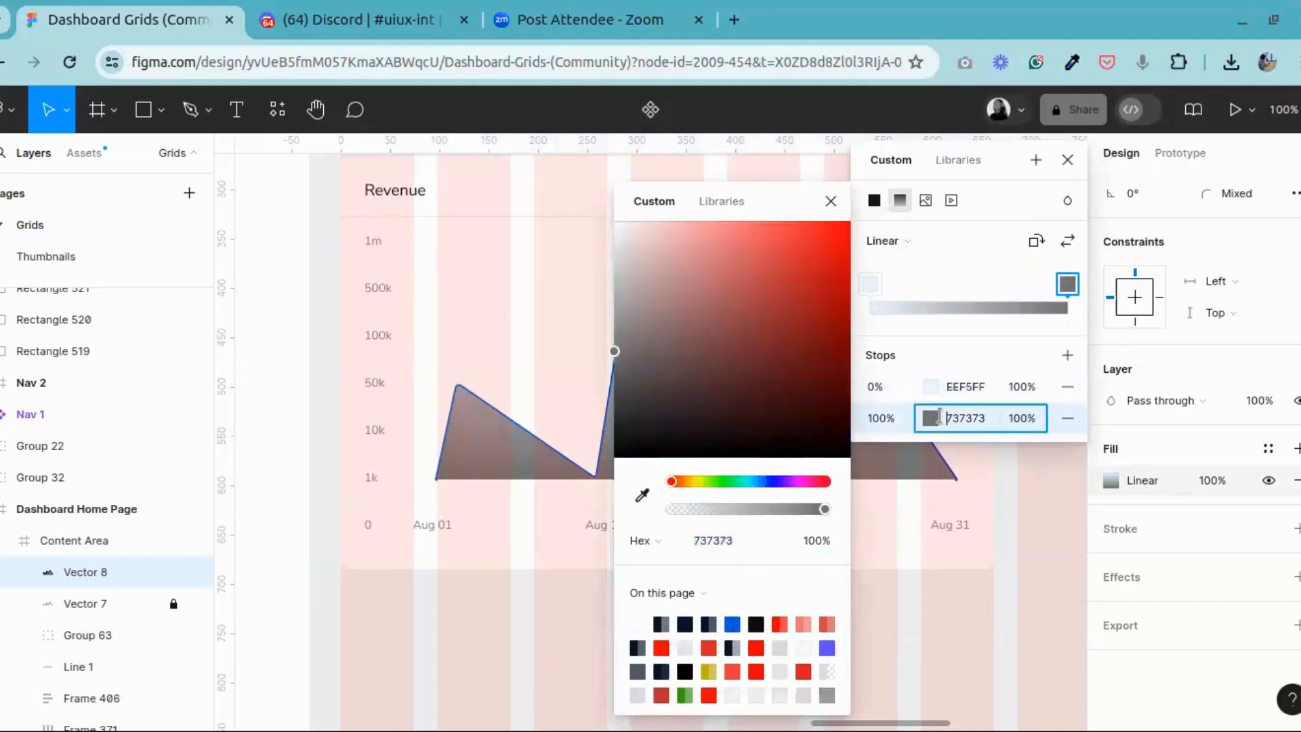
click(827, 648)
click(677, 241)
click(635, 229)
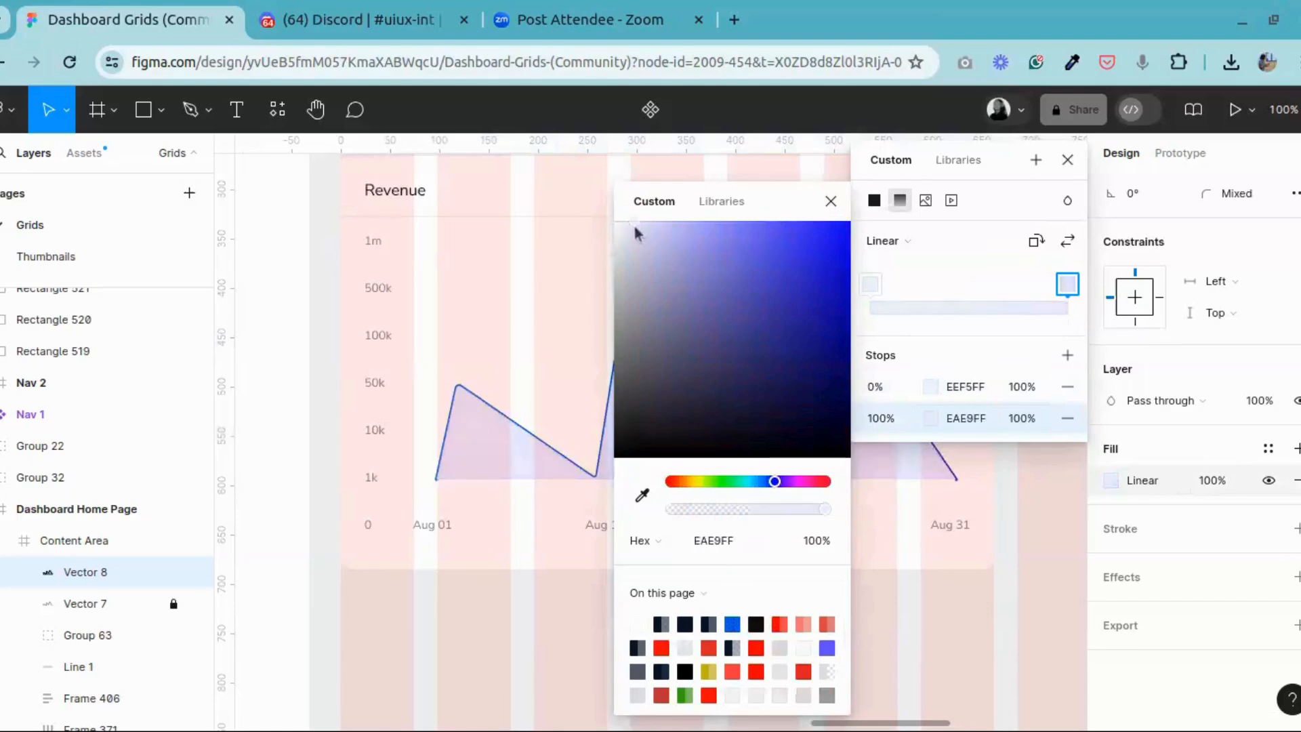
drag(631, 223, 633, 229)
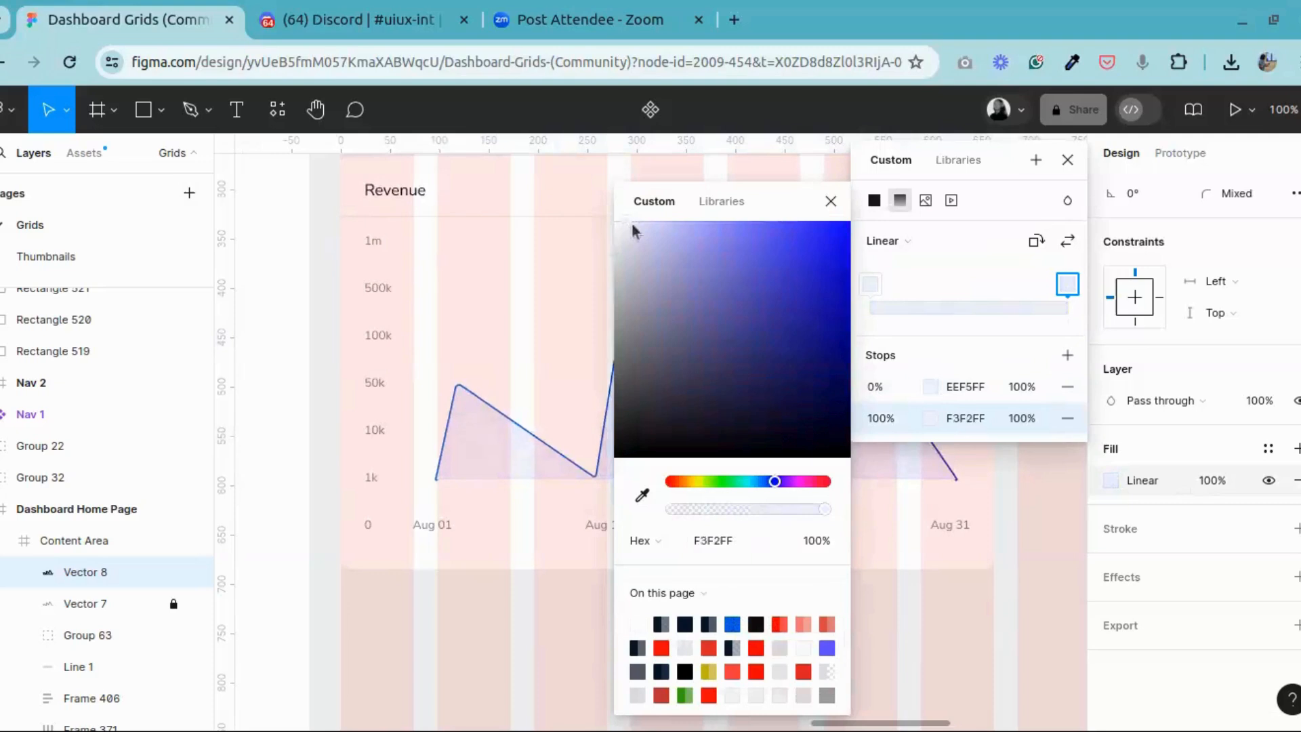
Step: Pull the end of the area's gradient up to about the 10k level, then leave the colour settings and deselect the area
click(832, 203)
drag(697, 477, 699, 435)
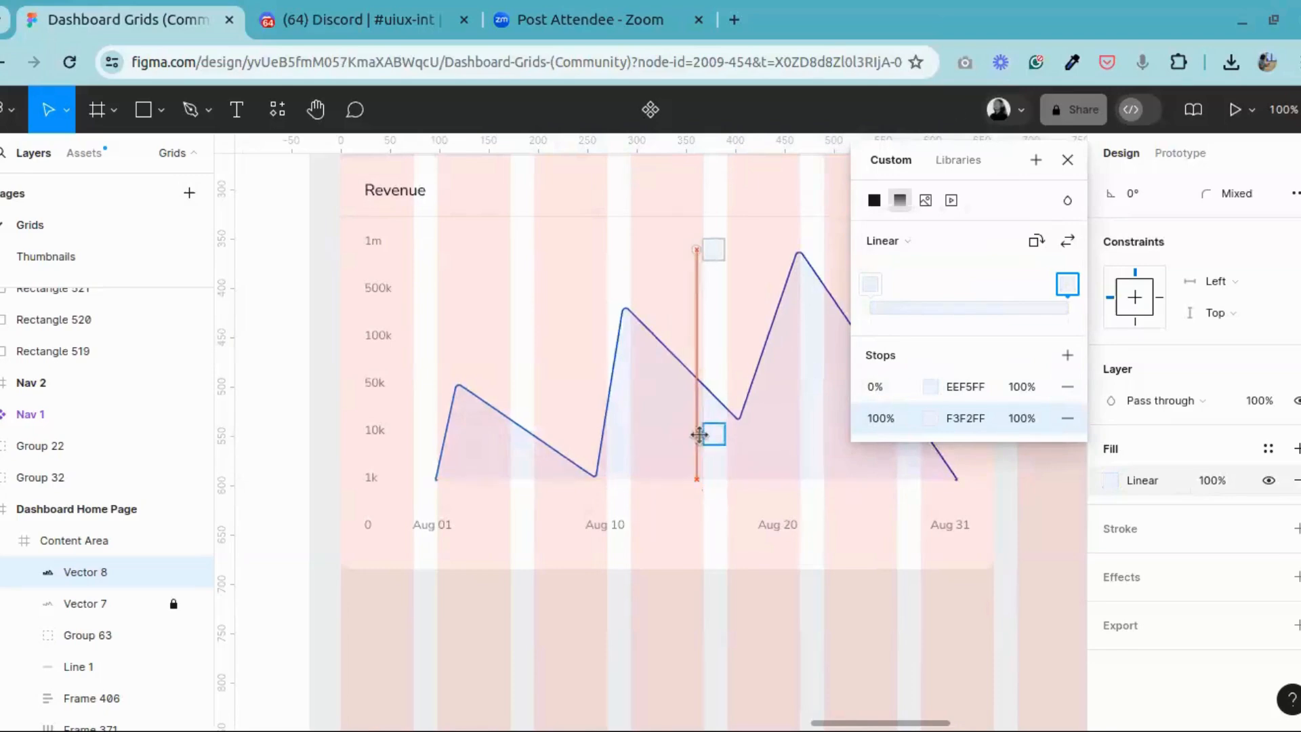
click(1067, 161)
click(1028, 380)
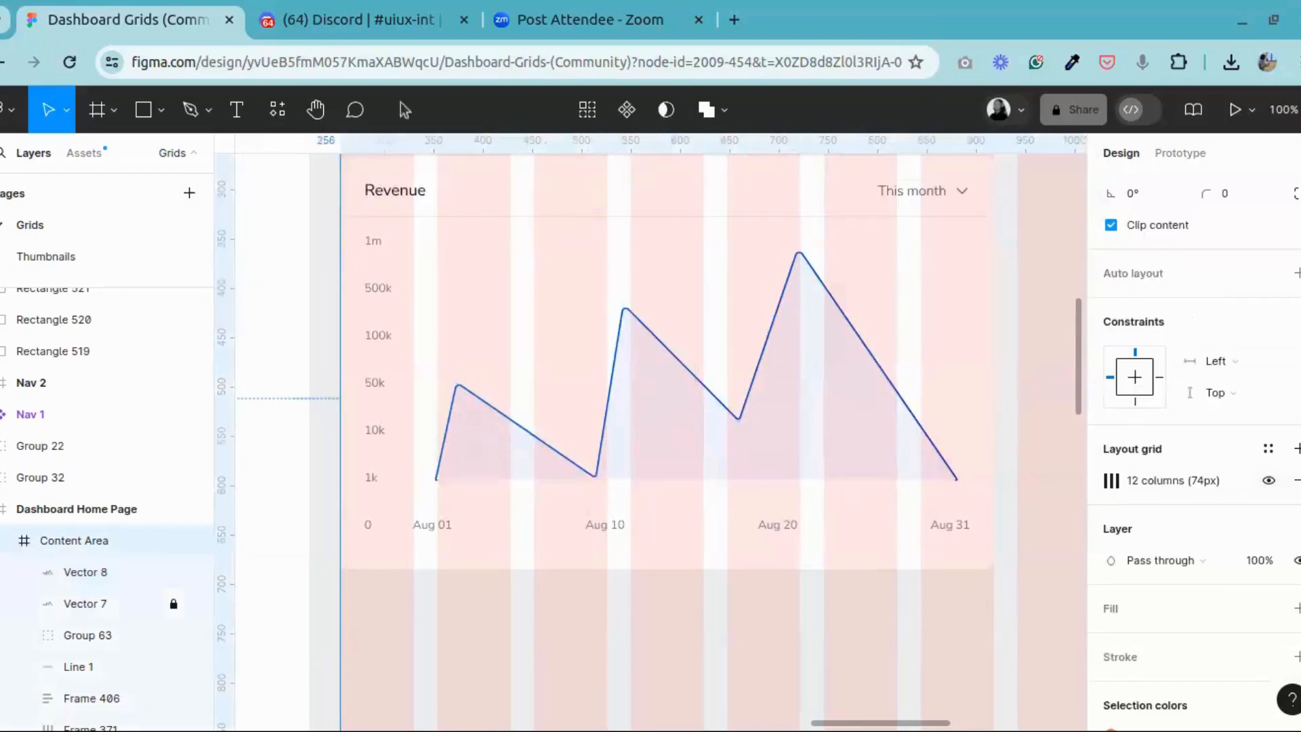
Step: Examine the reference Revenue chart's shaded area and the vector points of its outline
click(316, 109)
drag(377, 421, 866, 330)
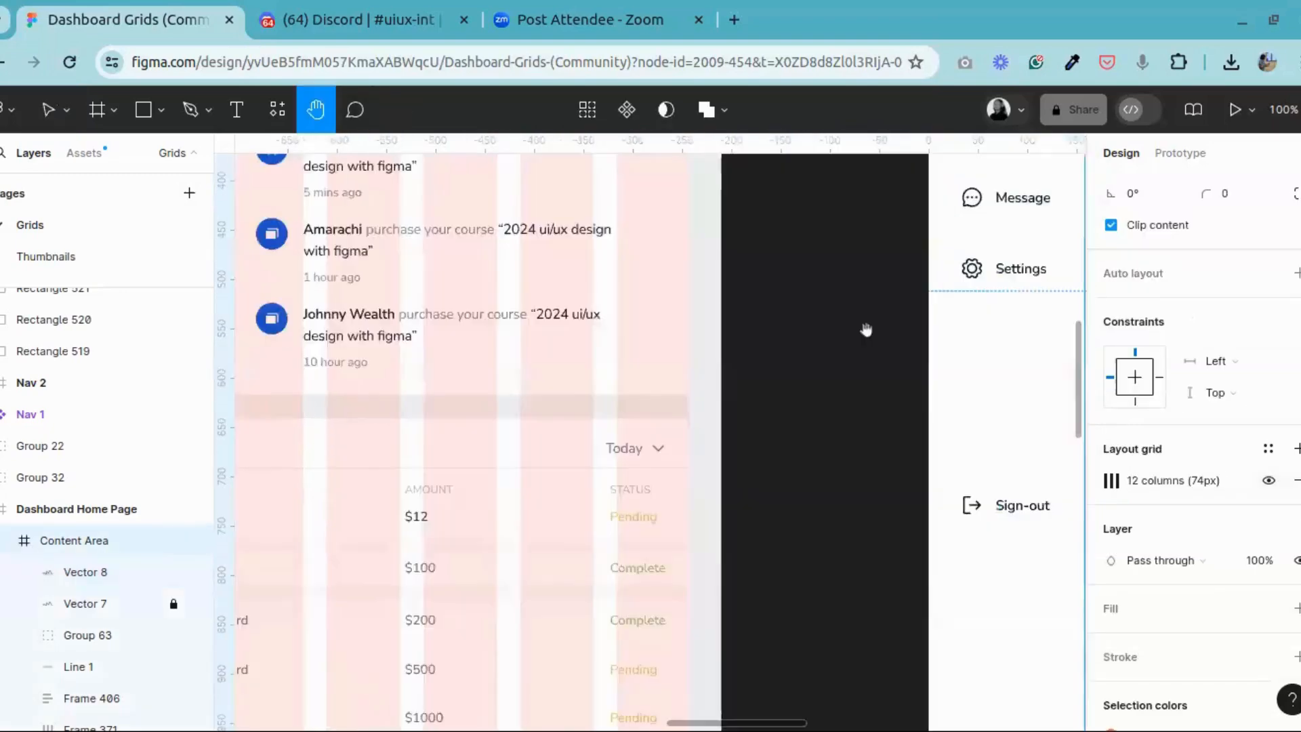
drag(352, 327, 884, 340)
drag(450, 307, 719, 386)
click(48, 110)
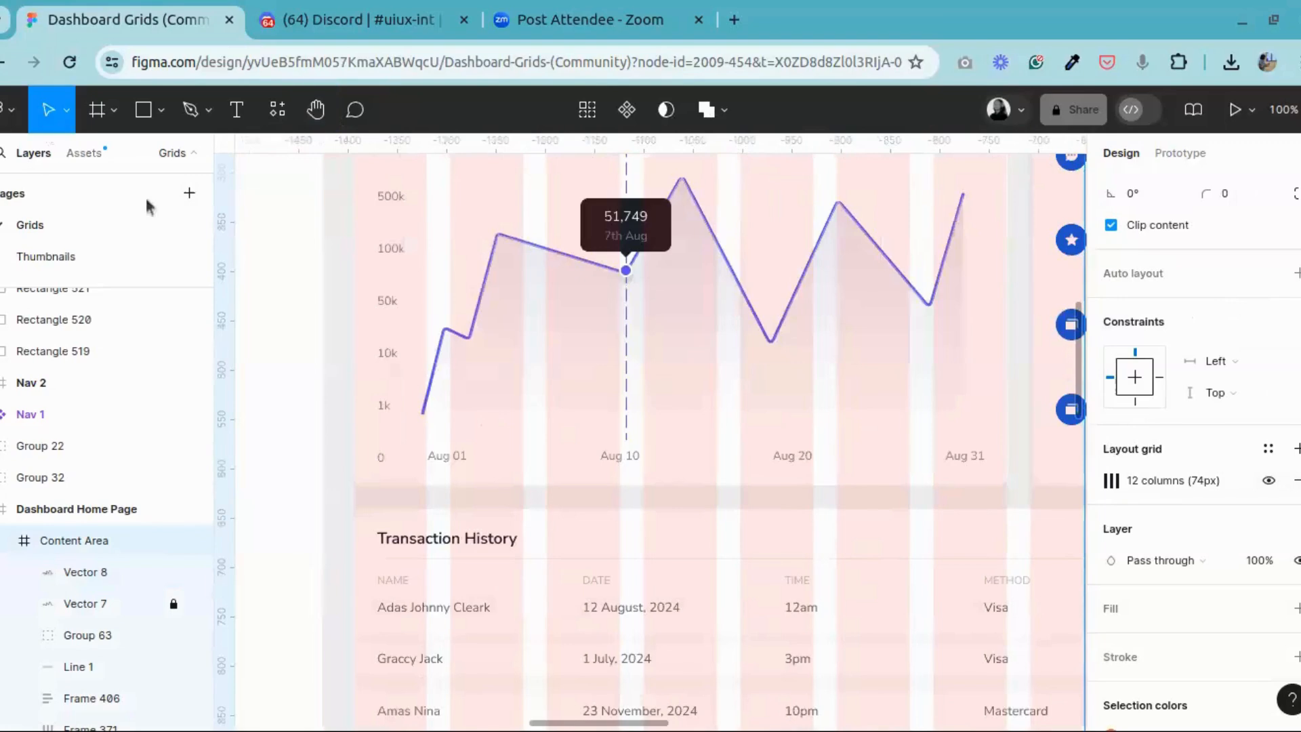
click(598, 380)
double_click(597, 380)
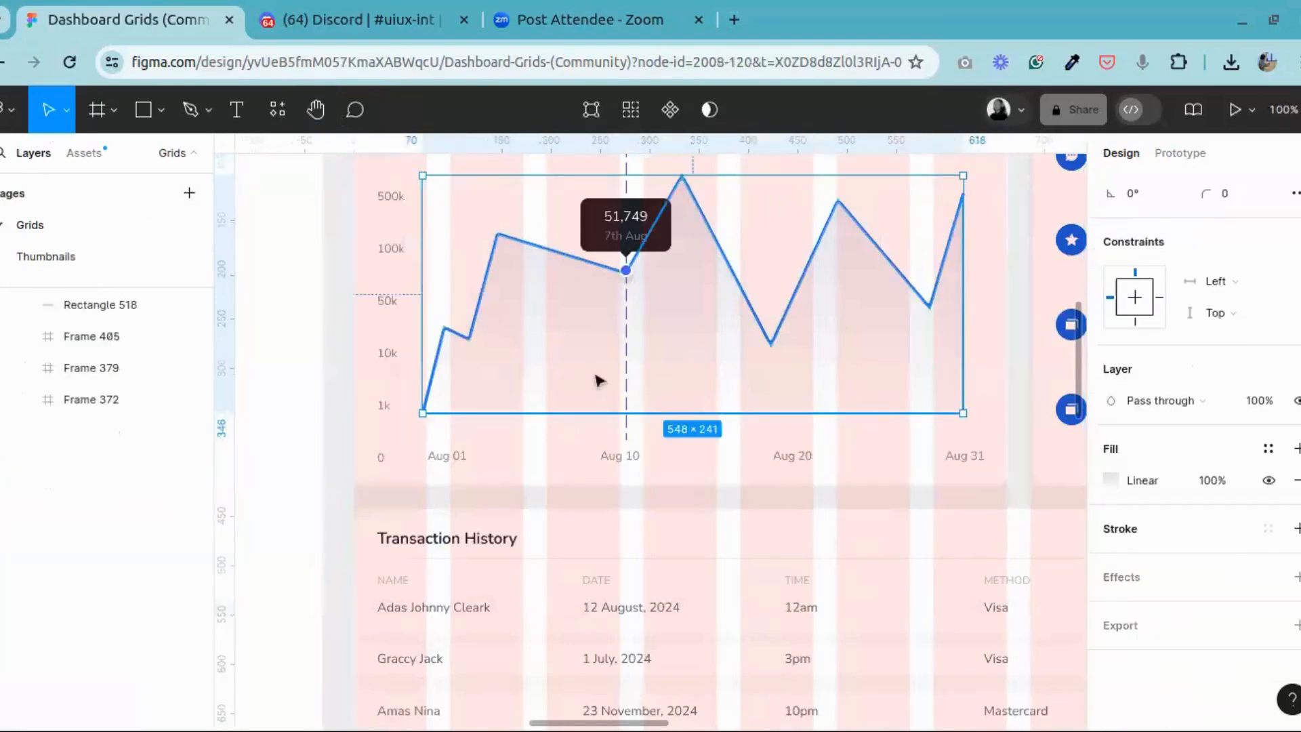
double_click(597, 380)
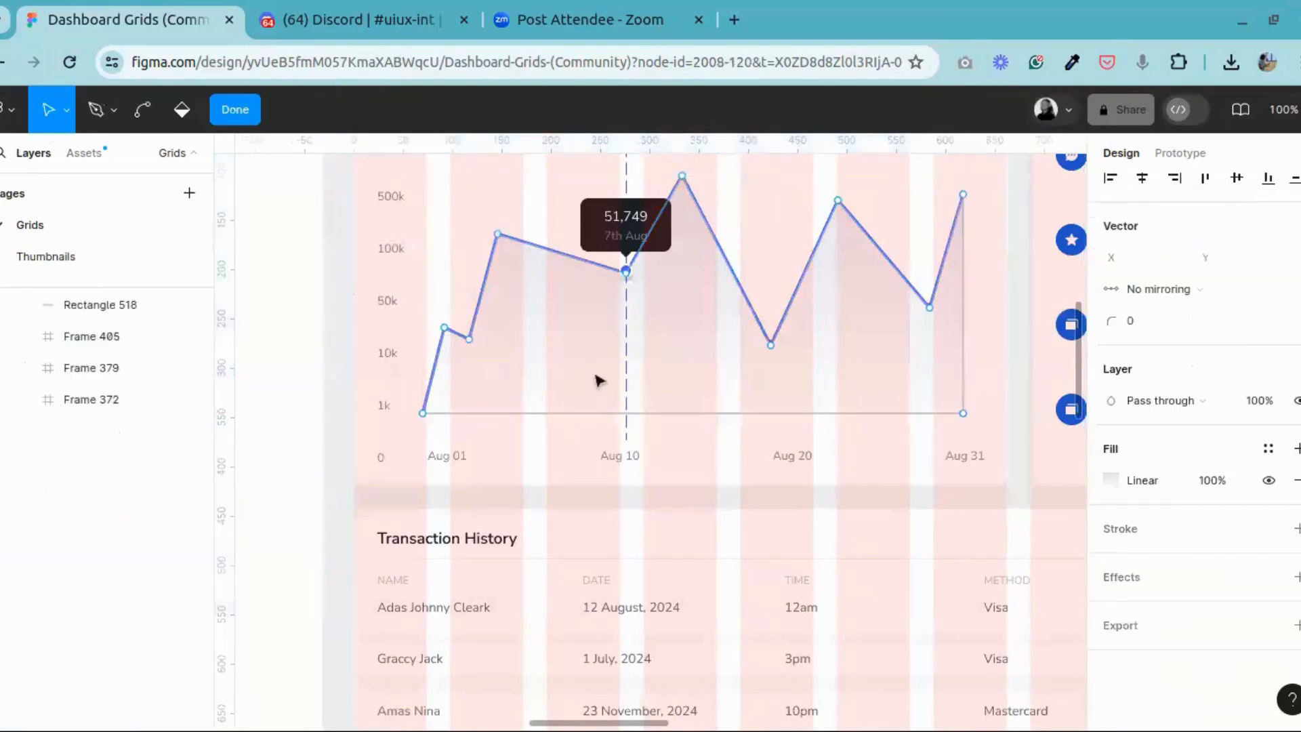
click(237, 110)
Step: Examine the new revenue chart's shaded area and its vector points along the 1k baseline
click(315, 110)
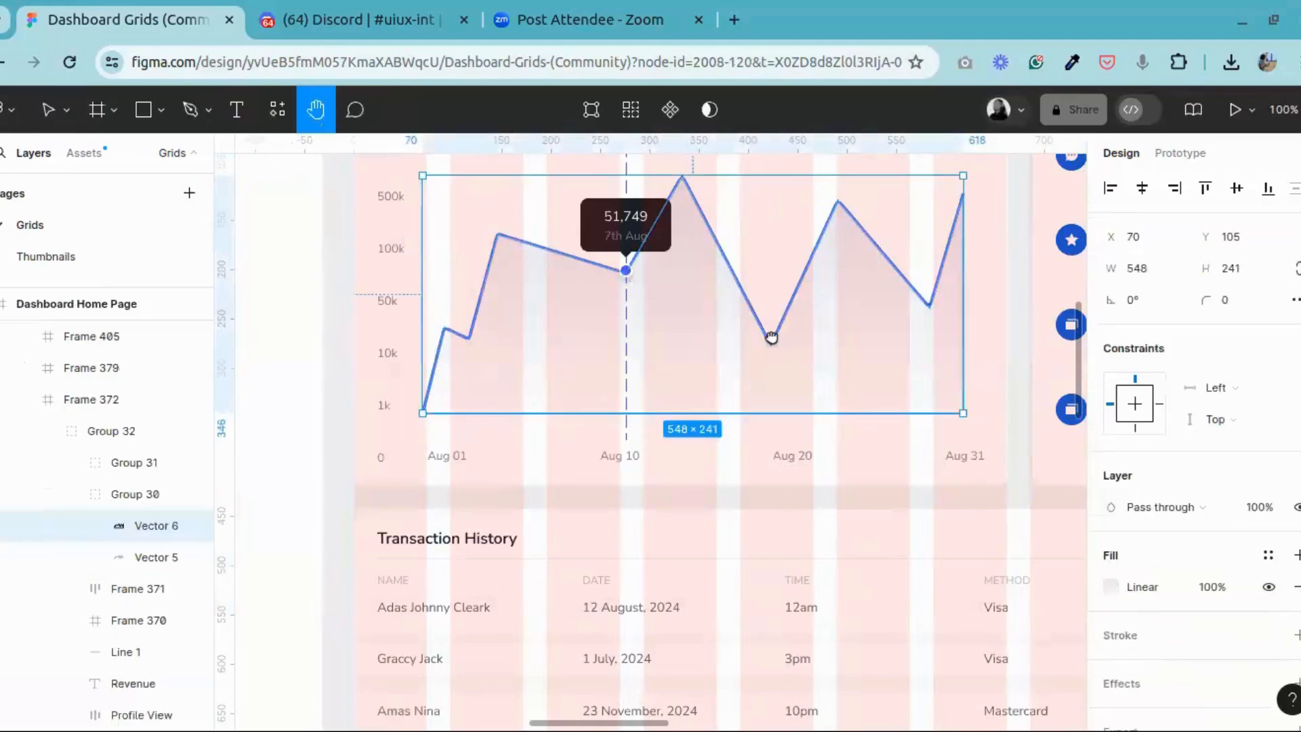
drag(1057, 345, 563, 354)
drag(961, 406, 482, 378)
drag(625, 376, 480, 379)
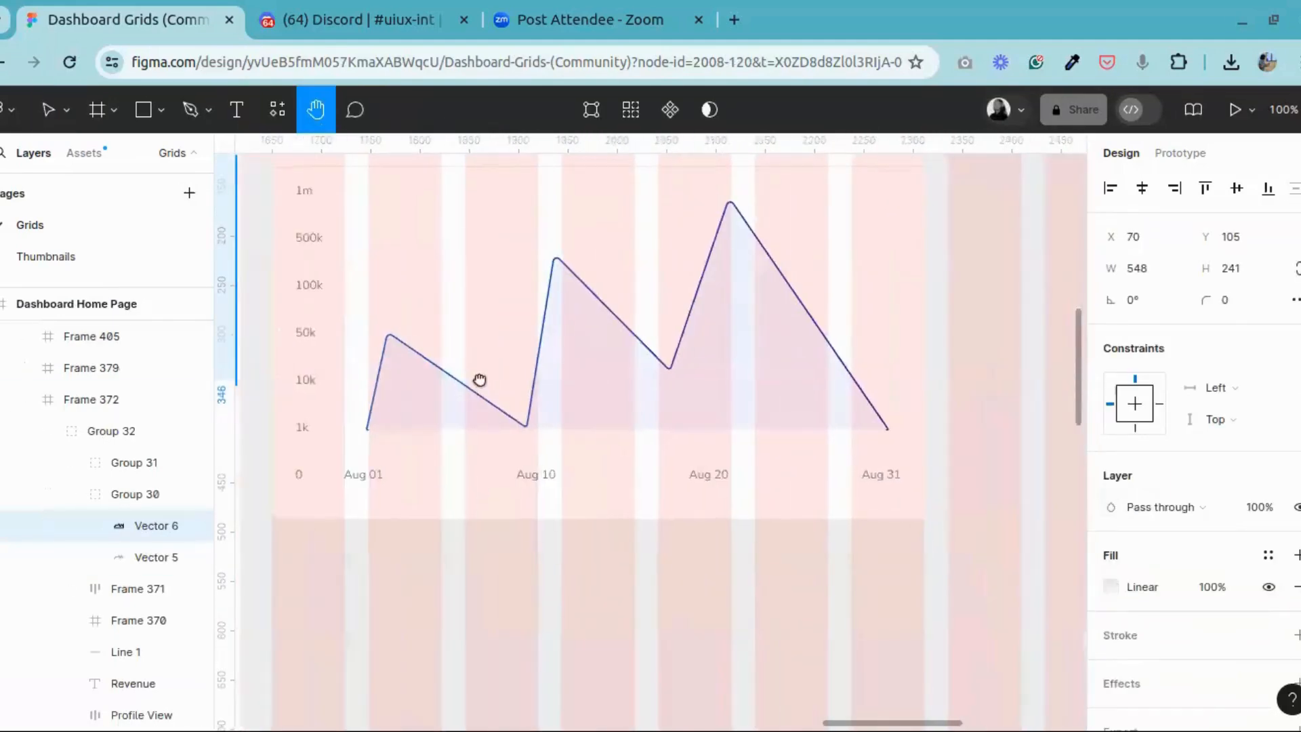
key(ctrl+plus)
drag(951, 417, 575, 393)
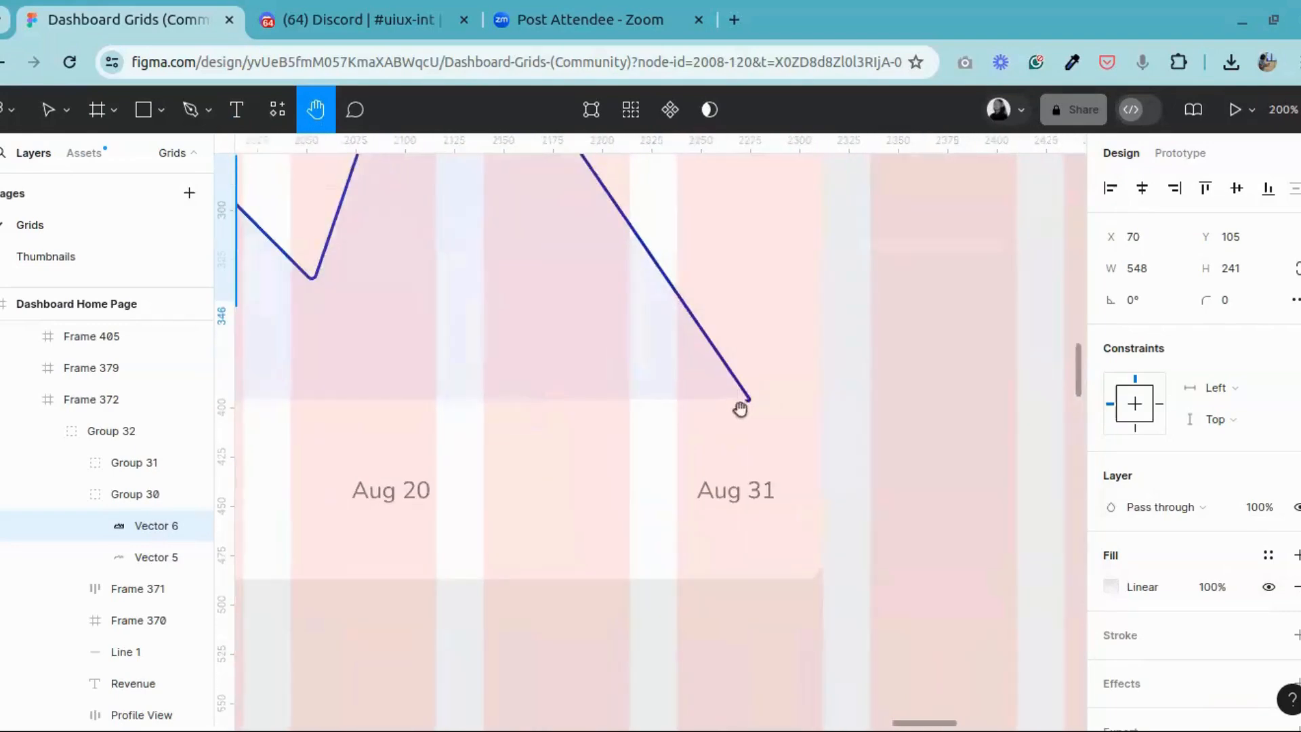
scroll(454, 404, left, 10)
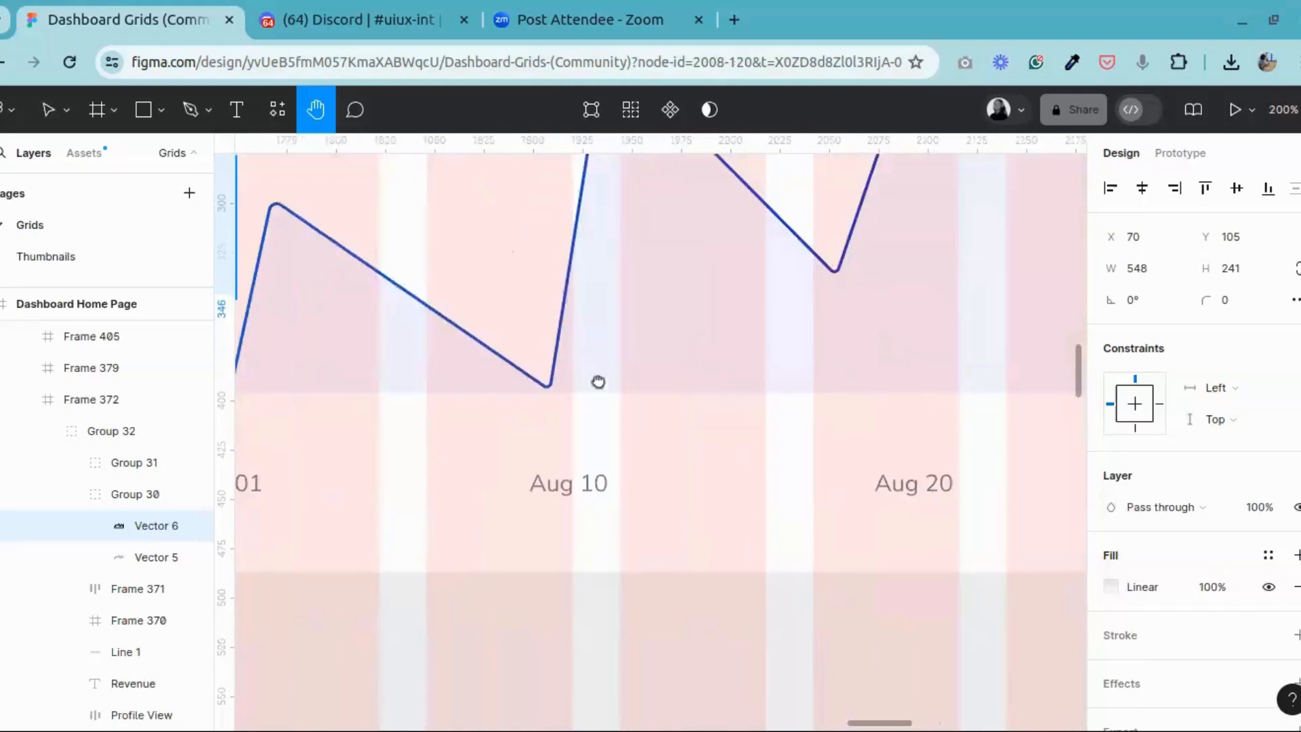
click(47, 122)
click(566, 369)
double_click(567, 369)
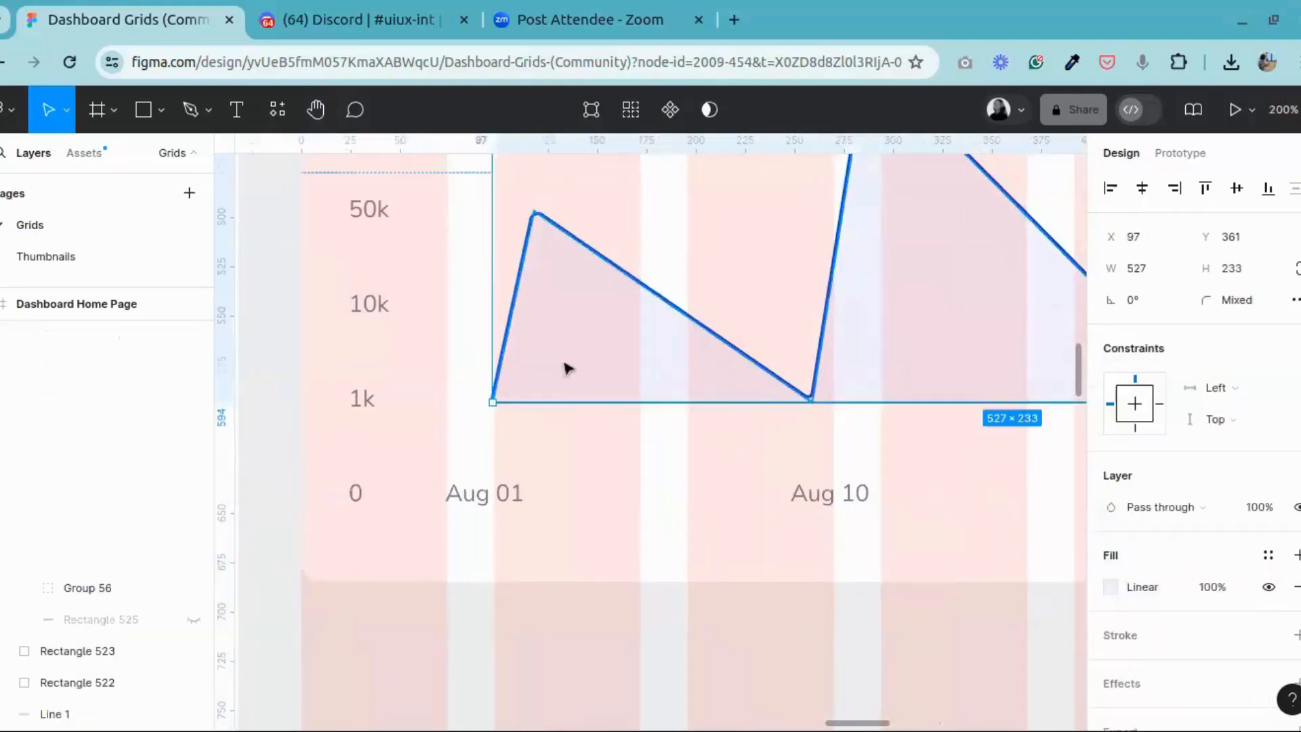
double_click(567, 369)
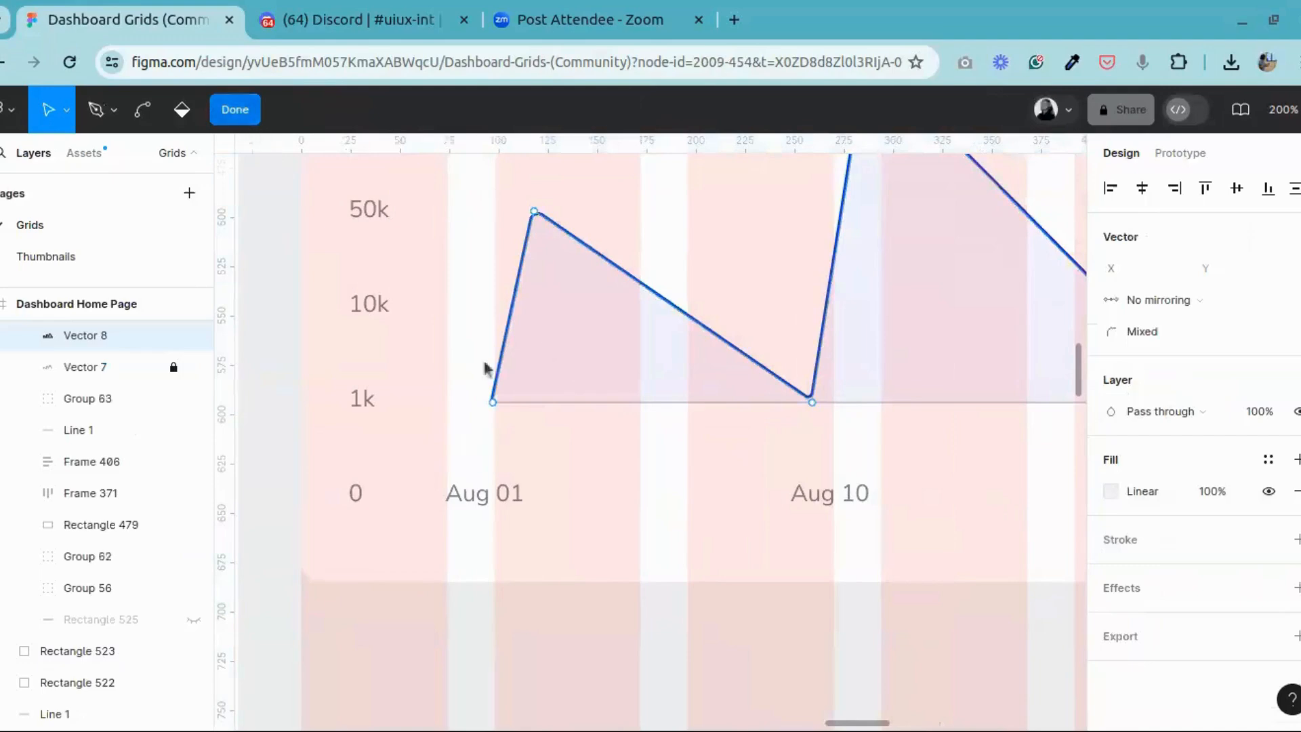
key(Escape)
Step: Lower the opacity of the area gradient's 100% stop to 0% and leave the colour settings
key(h)
drag(1002, 405, 518, 437)
click(1112, 587)
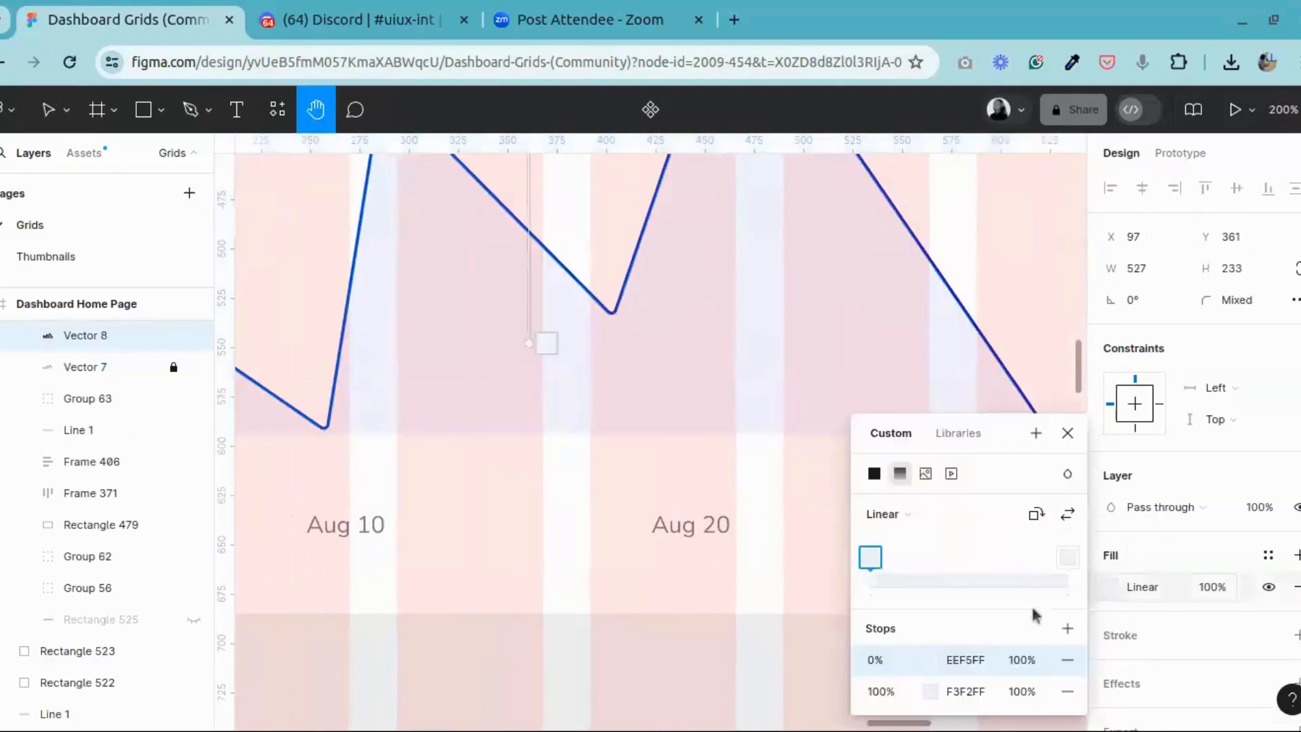
click(932, 694)
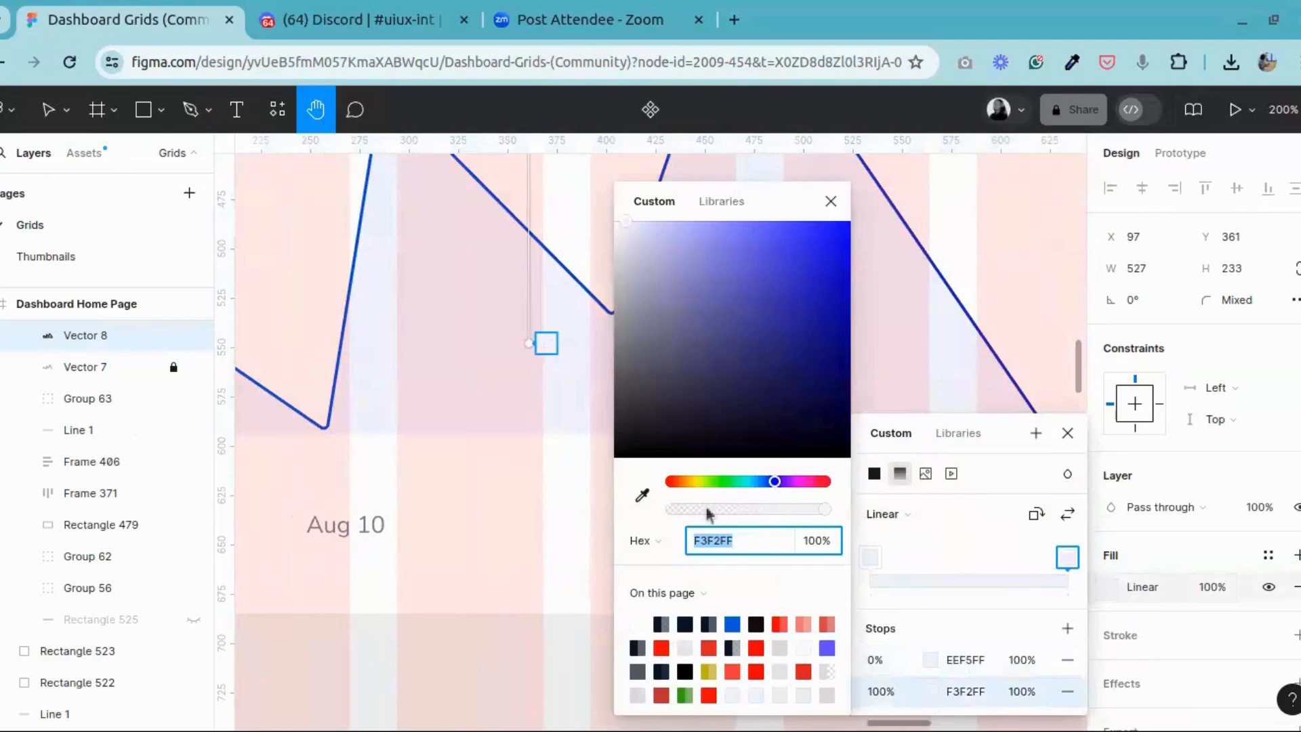
drag(708, 513, 661, 509)
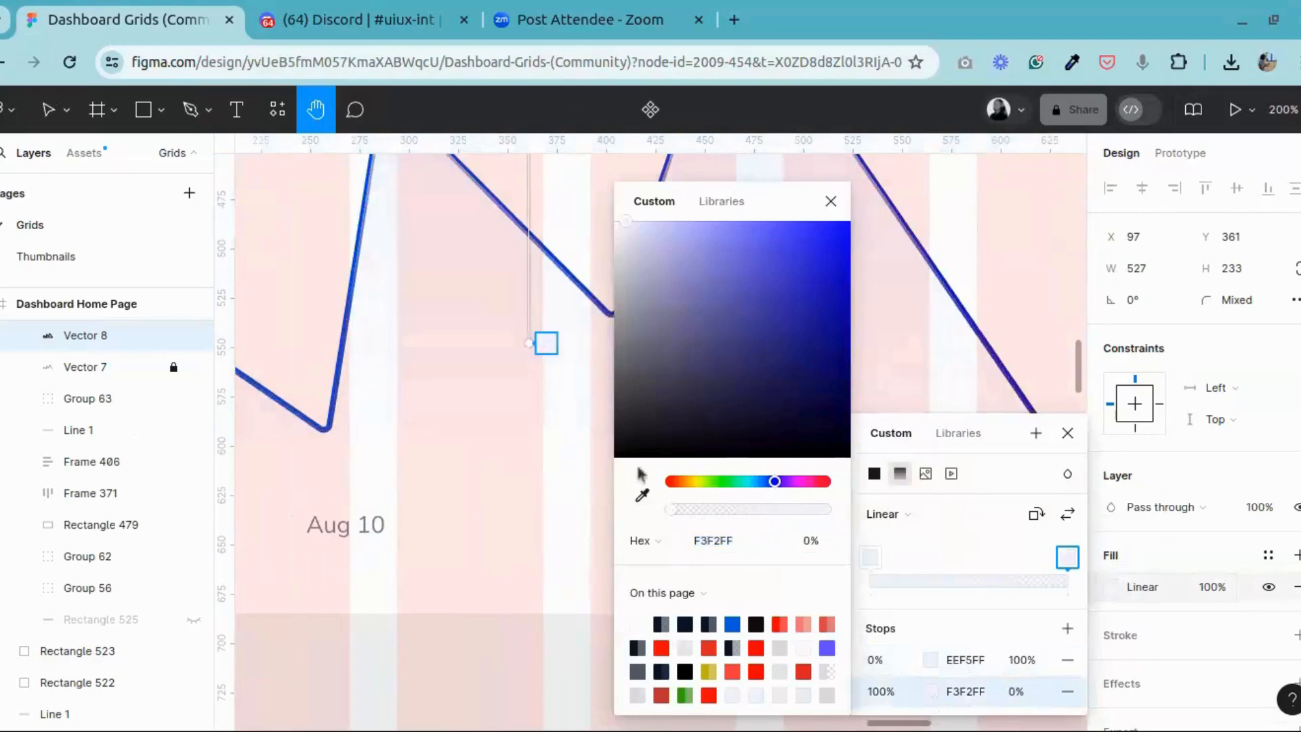
drag(531, 349, 530, 378)
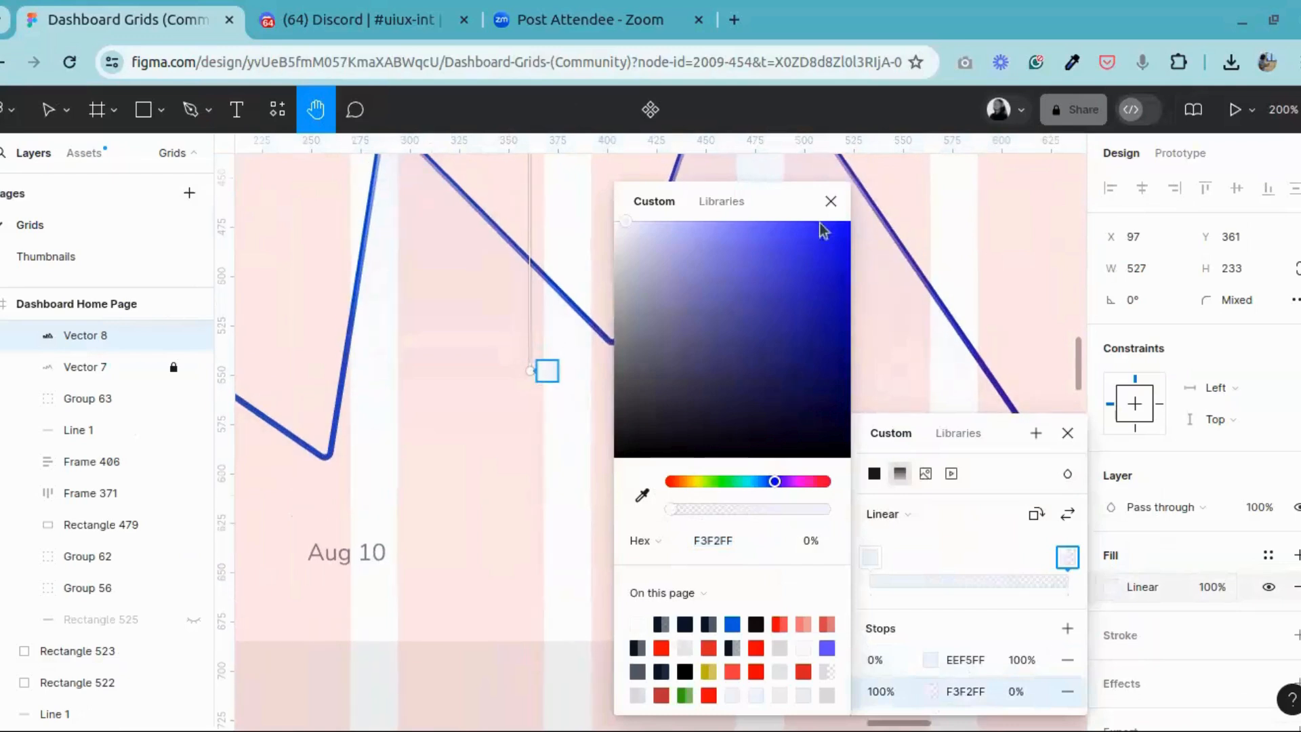
click(831, 201)
click(1068, 435)
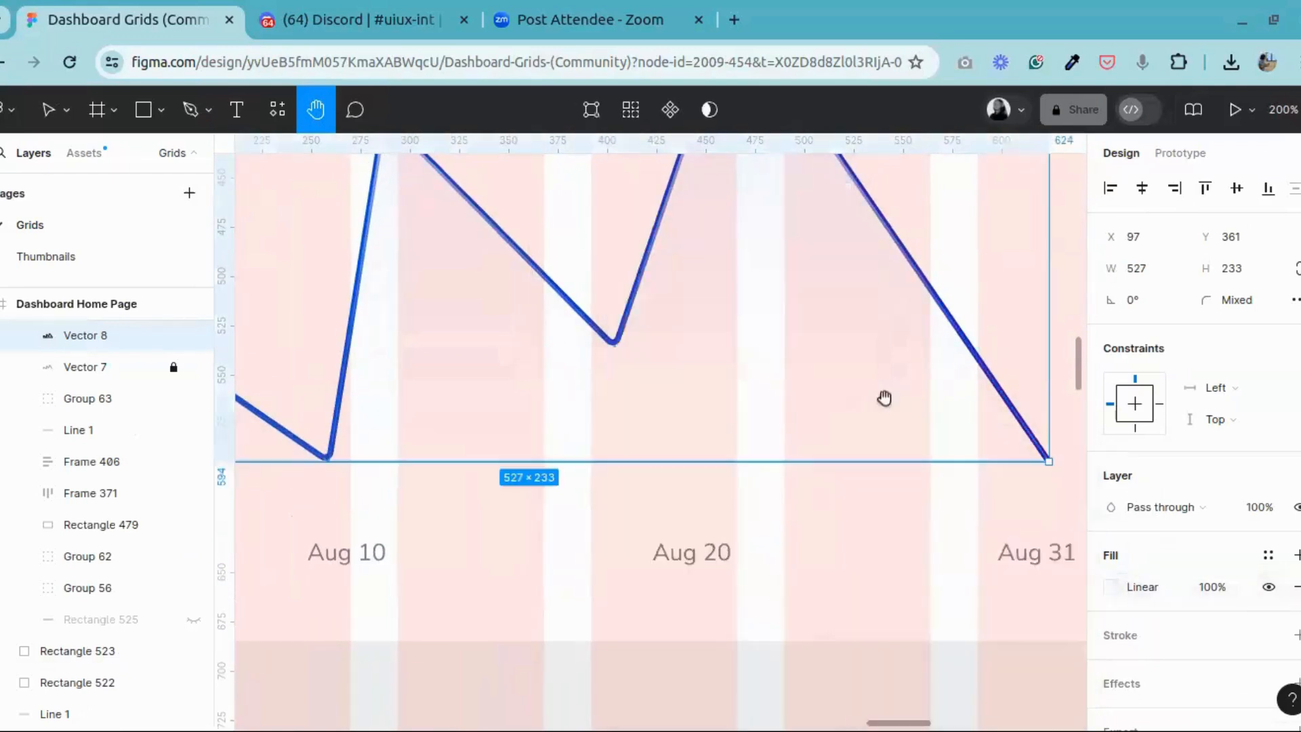
Step: Extend the end of the area's gradient down to just below the 1k level, then leave the fill settings
drag(885, 398, 974, 393)
scroll(881, 420, down, 5)
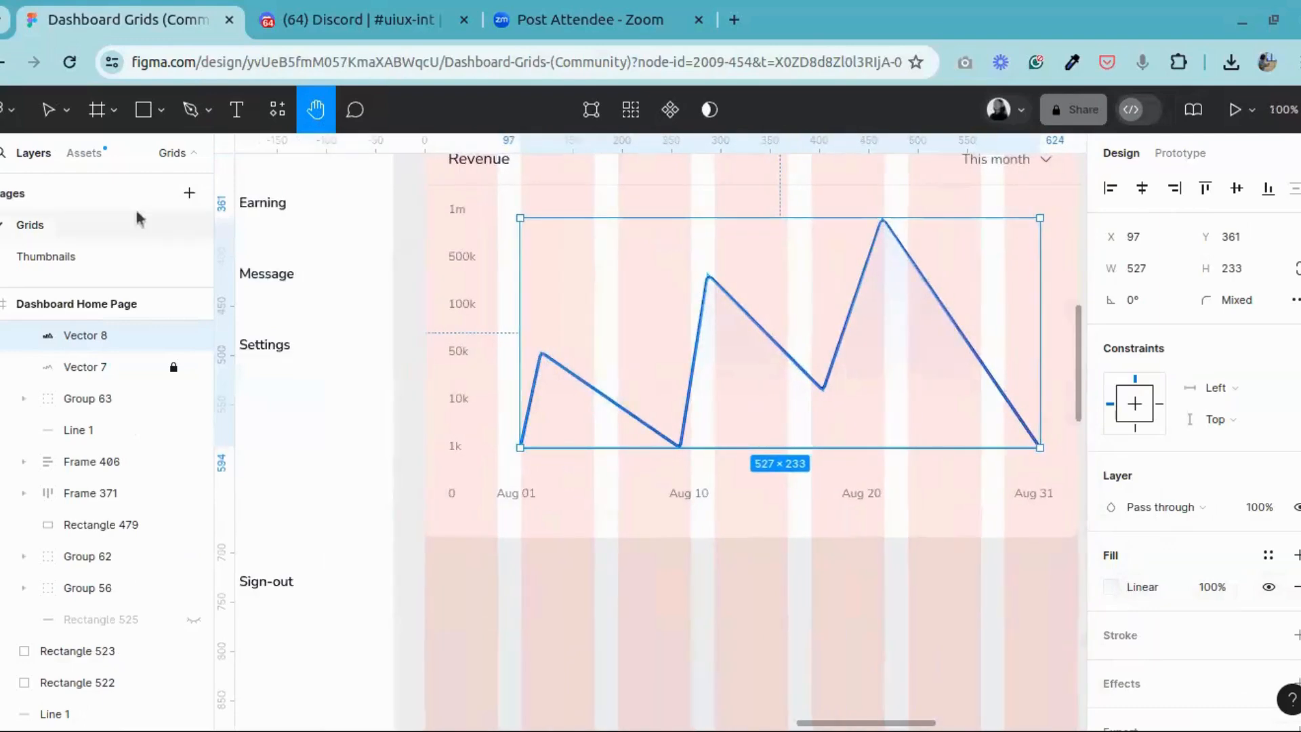
click(42, 109)
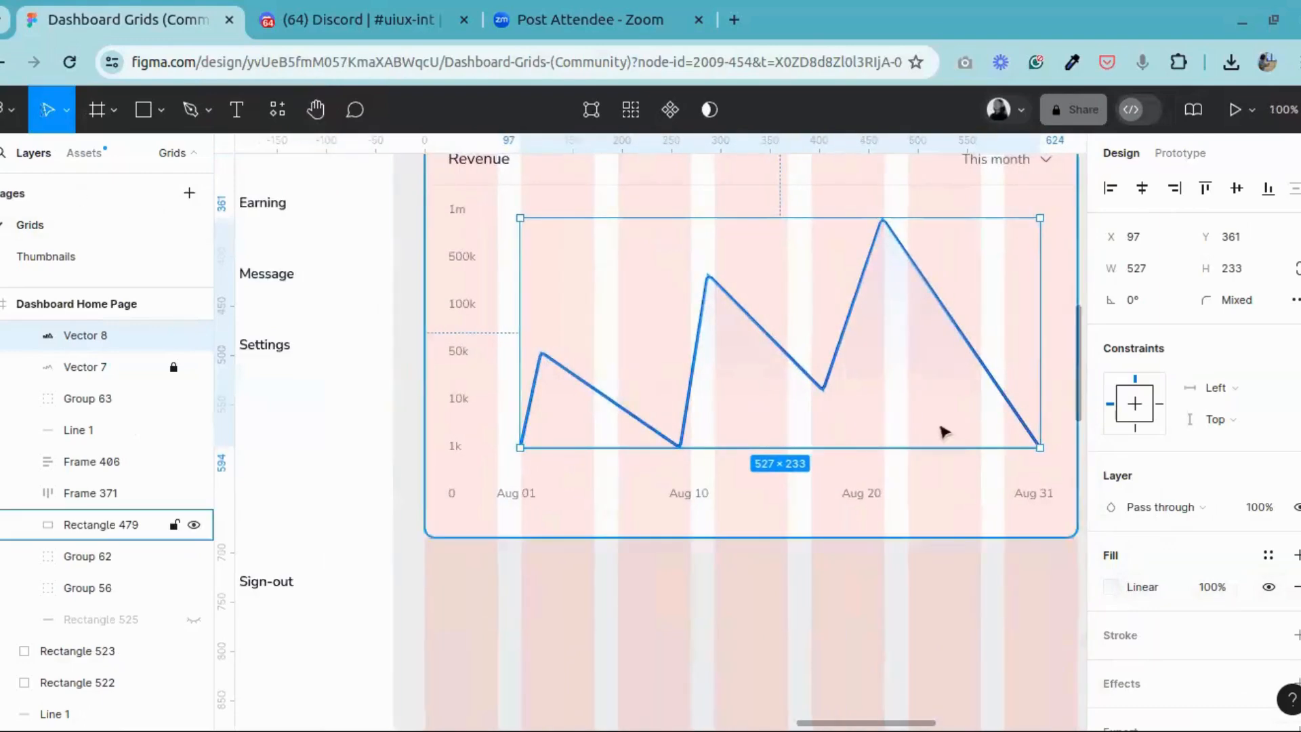
click(1114, 592)
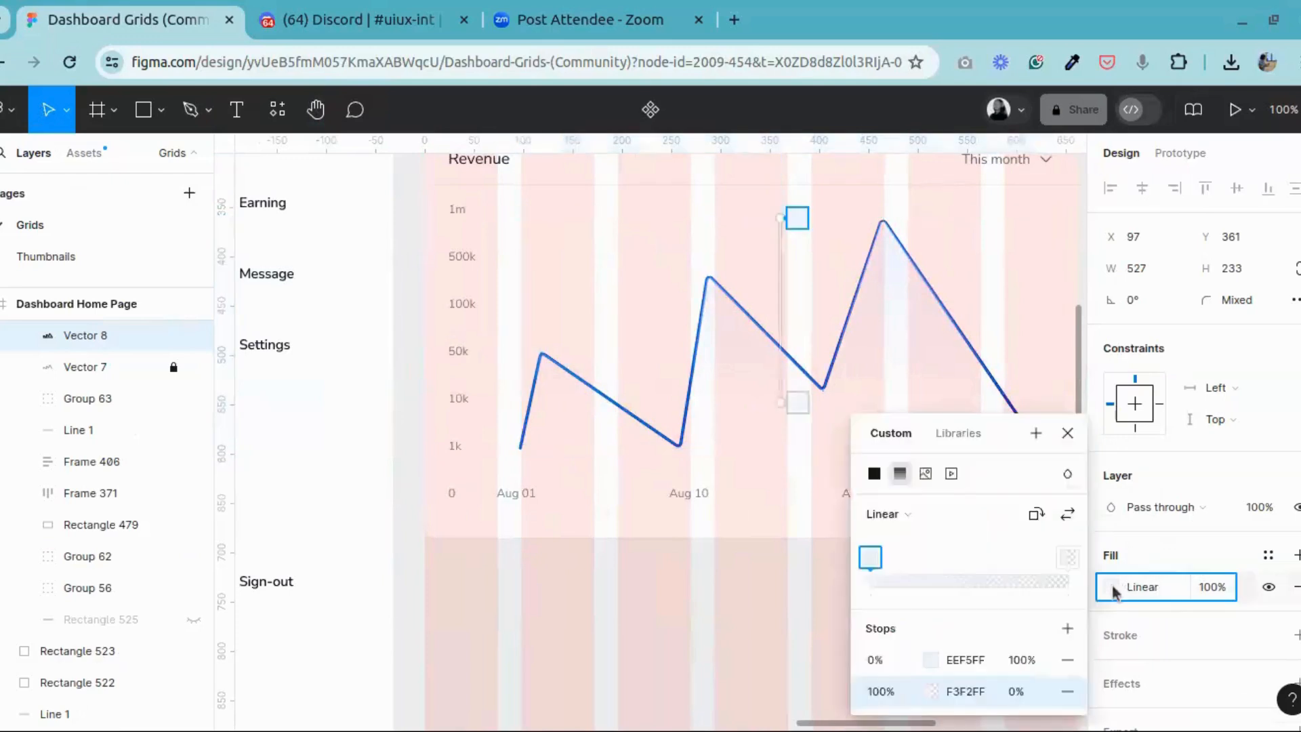
click(870, 558)
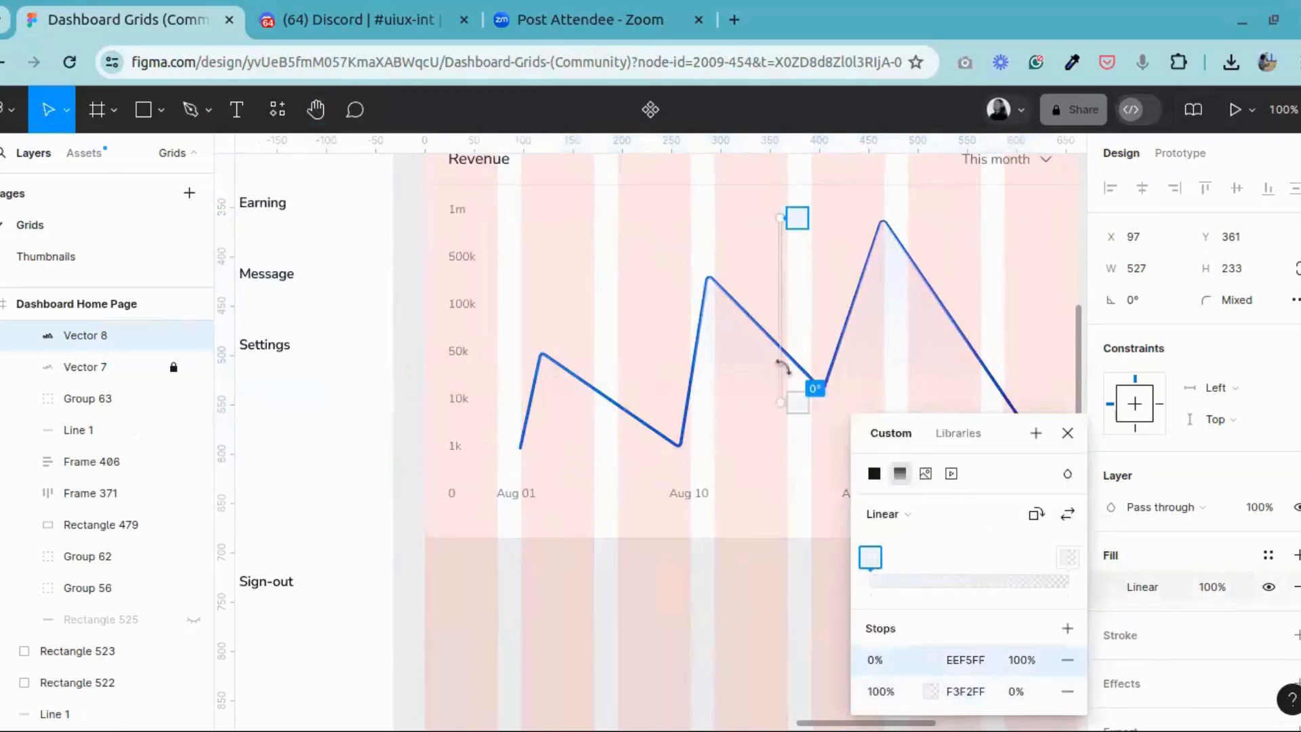
drag(784, 423, 786, 473)
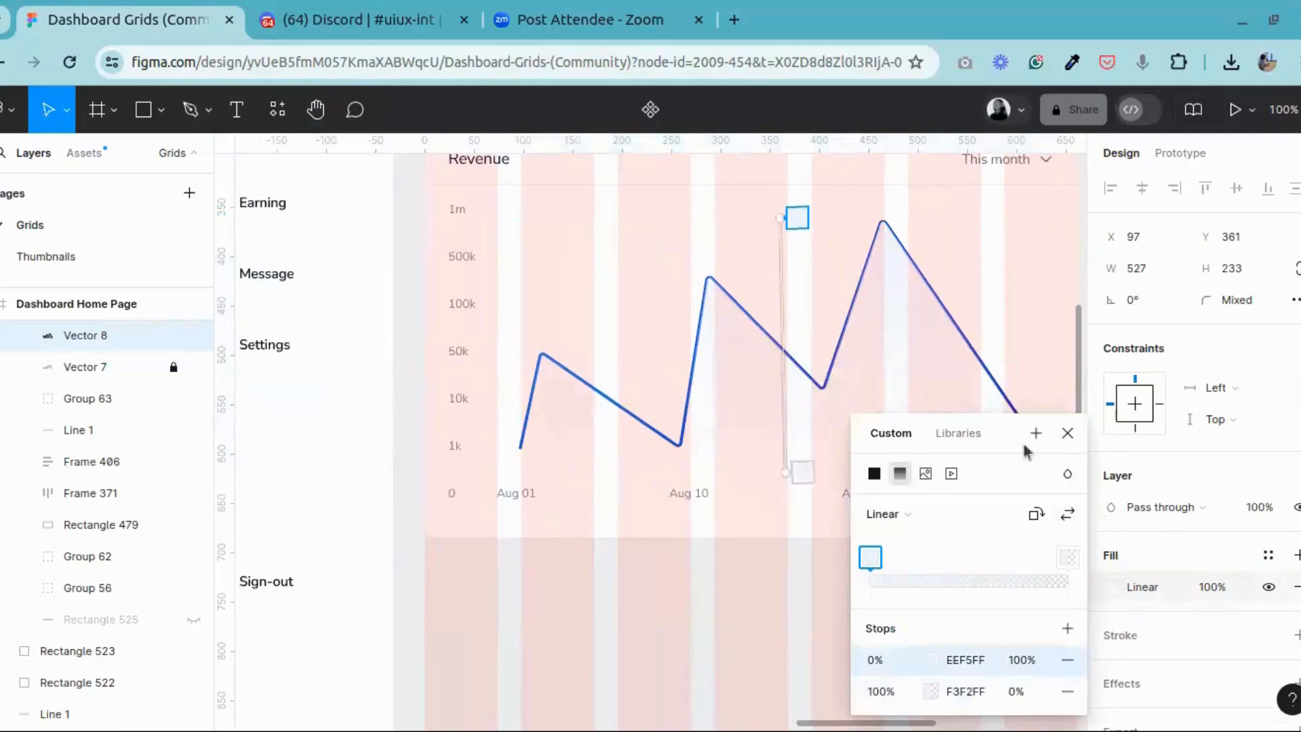
click(1068, 435)
Step: Hide the 12-column layout grid of the Content Area frame and check the Revenue chart without it
scroll(990, 526, up, 7)
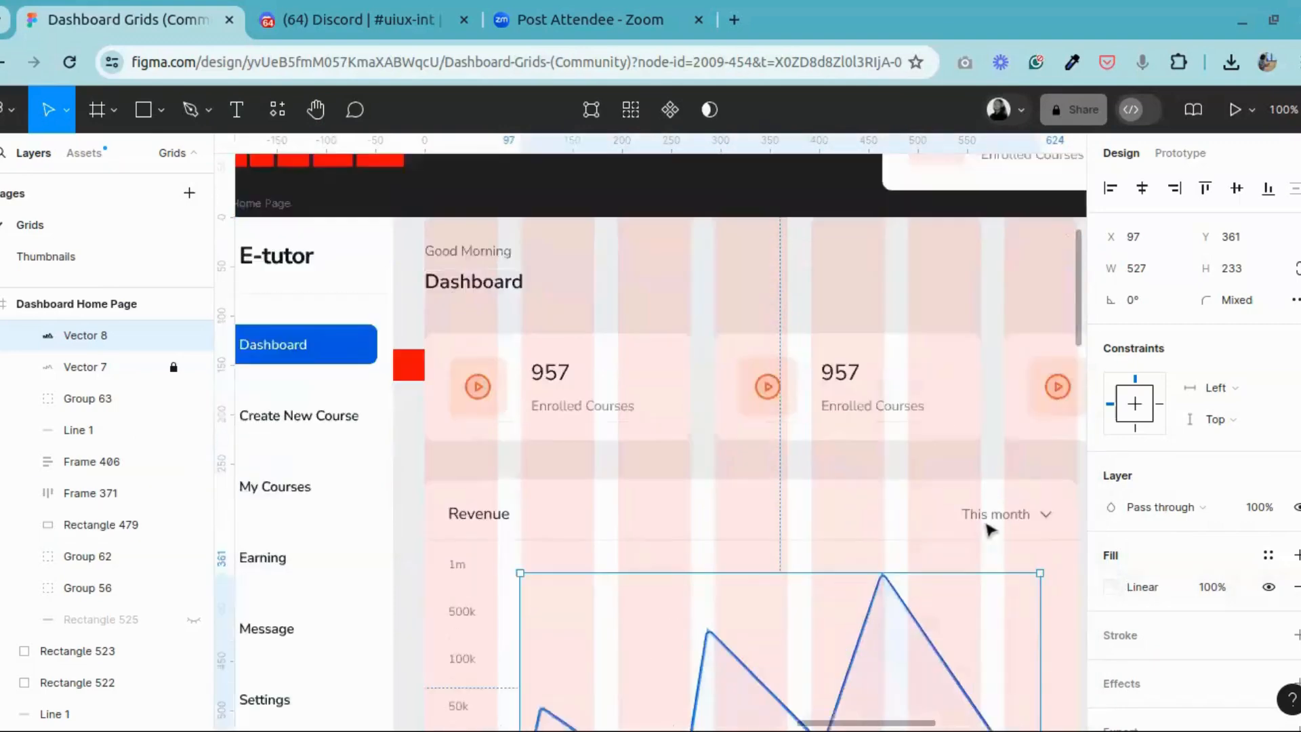
key(Escape)
click(458, 408)
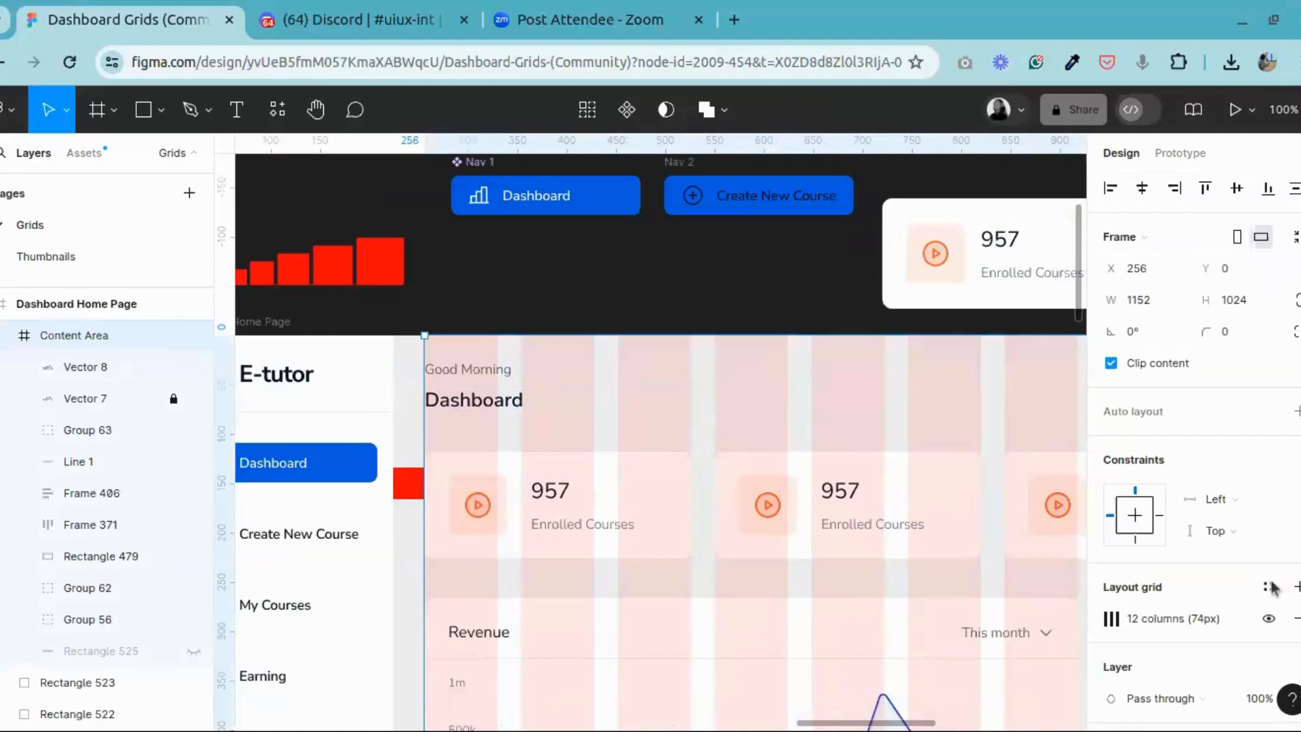
click(1269, 618)
scroll(662, 535, down, 5)
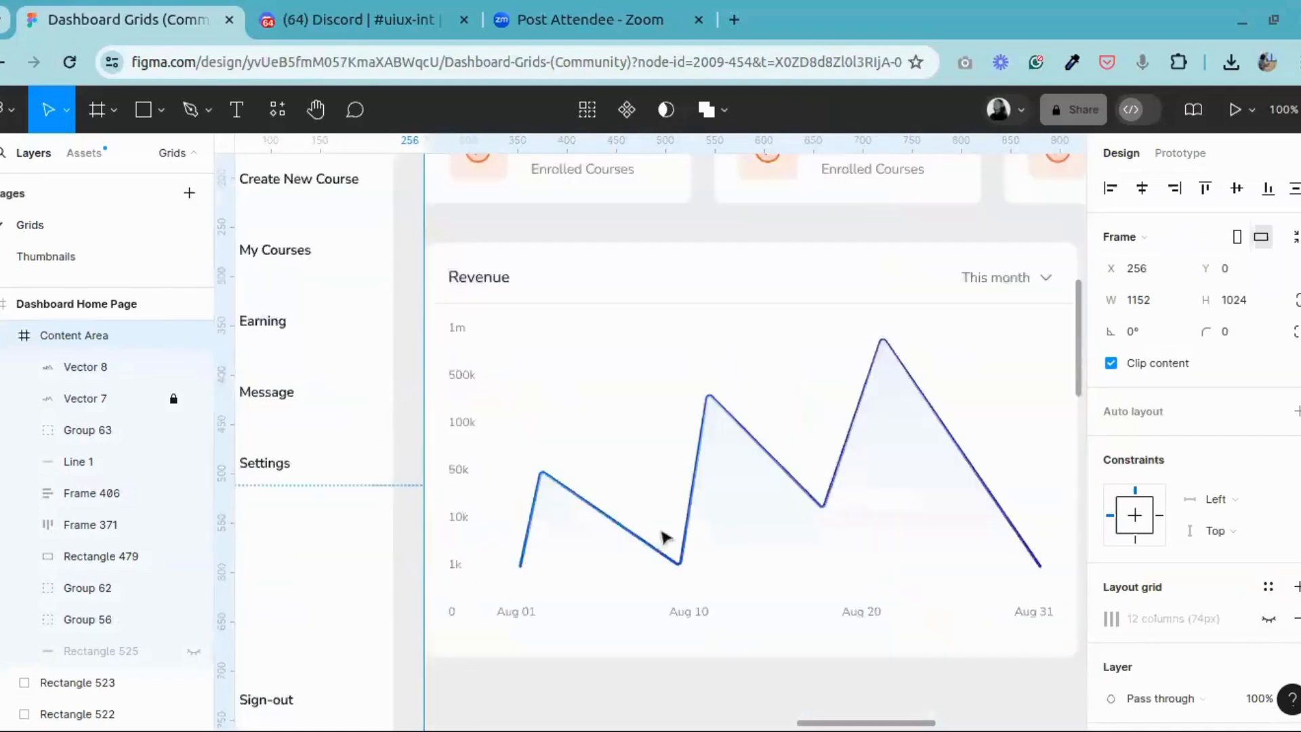
scroll(662, 535, down, 2)
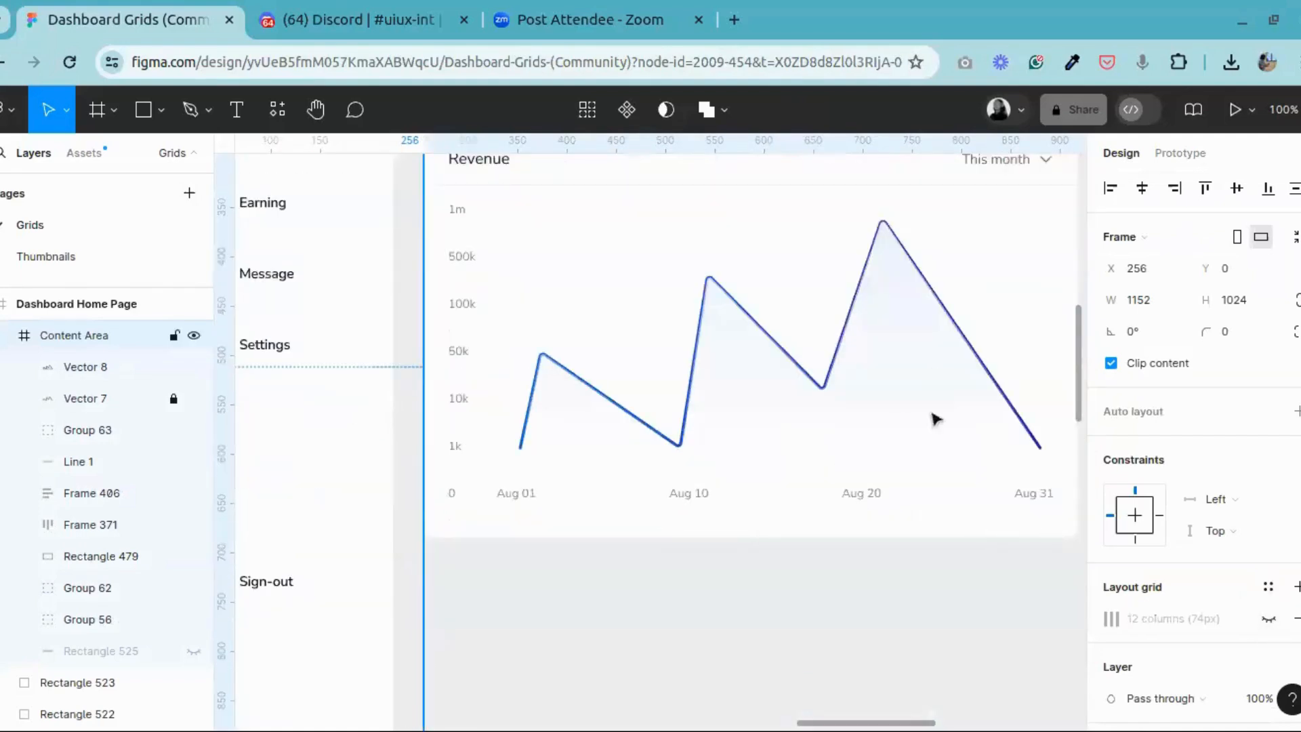
Step: Set the stroke weight of the locked revenue line to 5 and deselect it
click(911, 380)
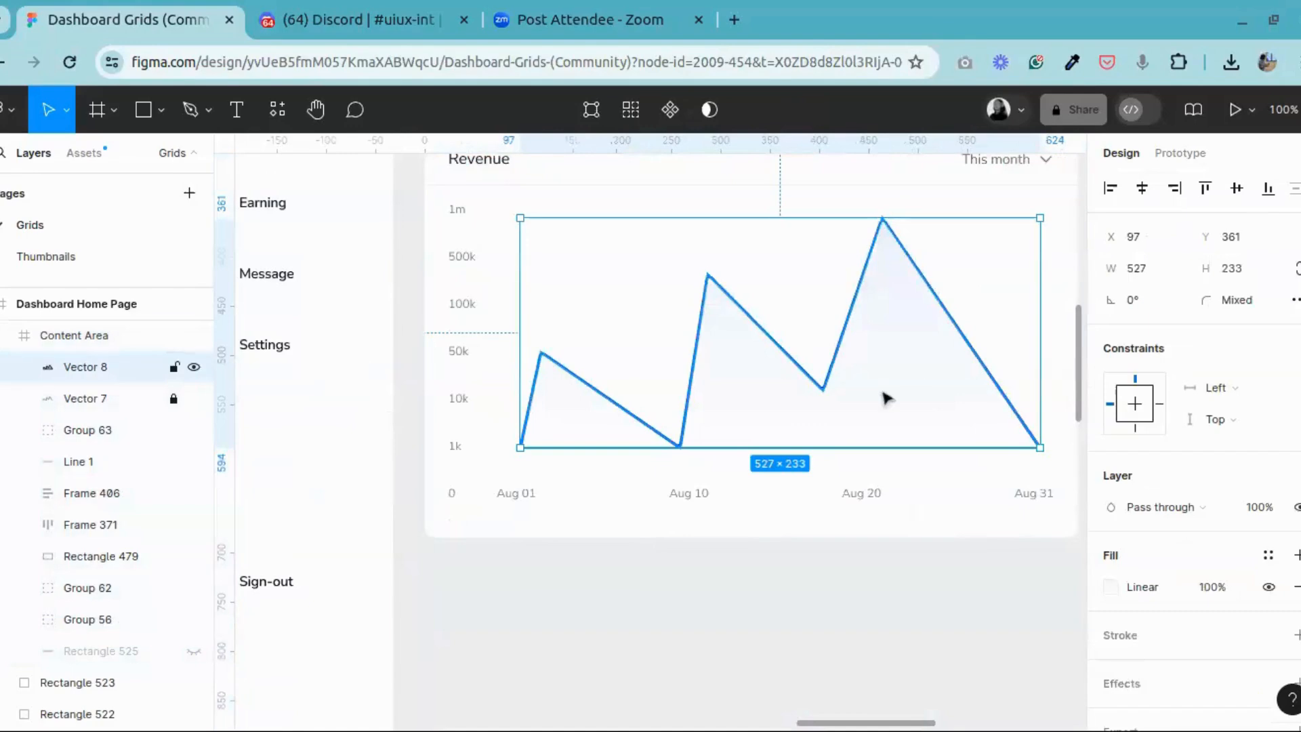
click(73, 400)
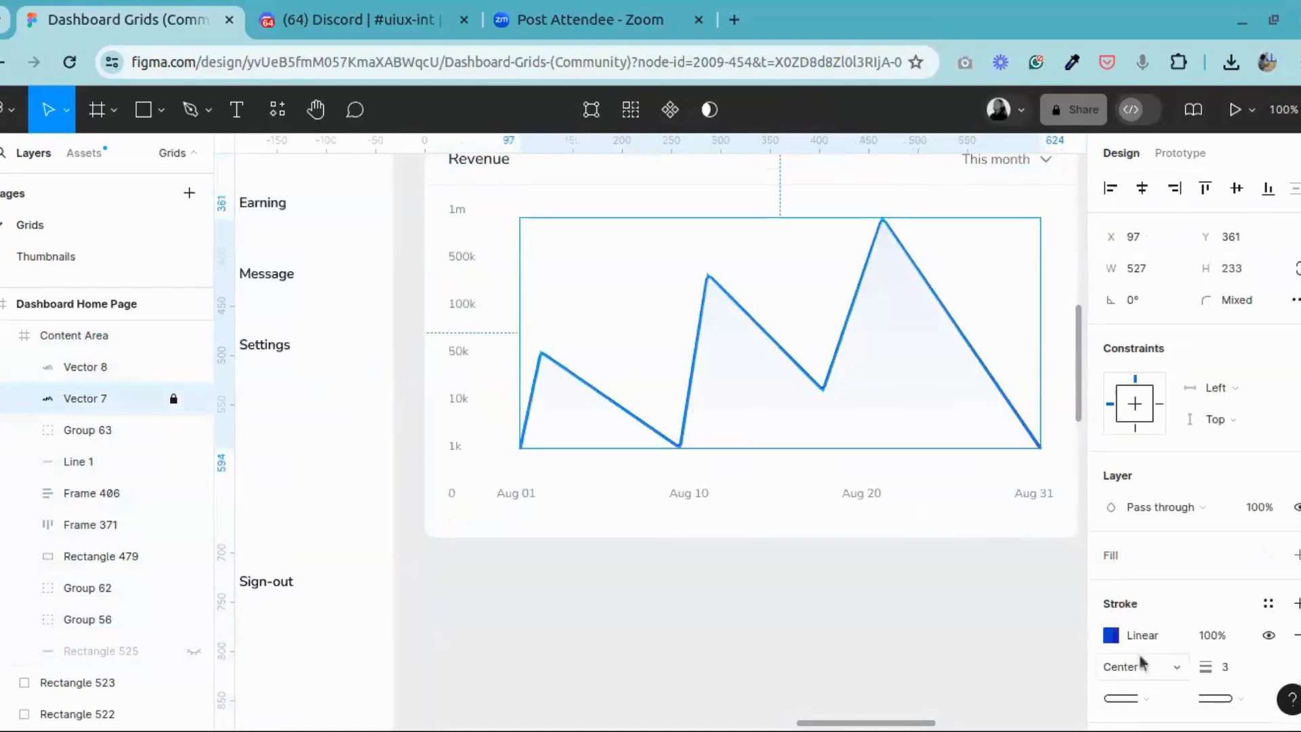
click(1237, 670)
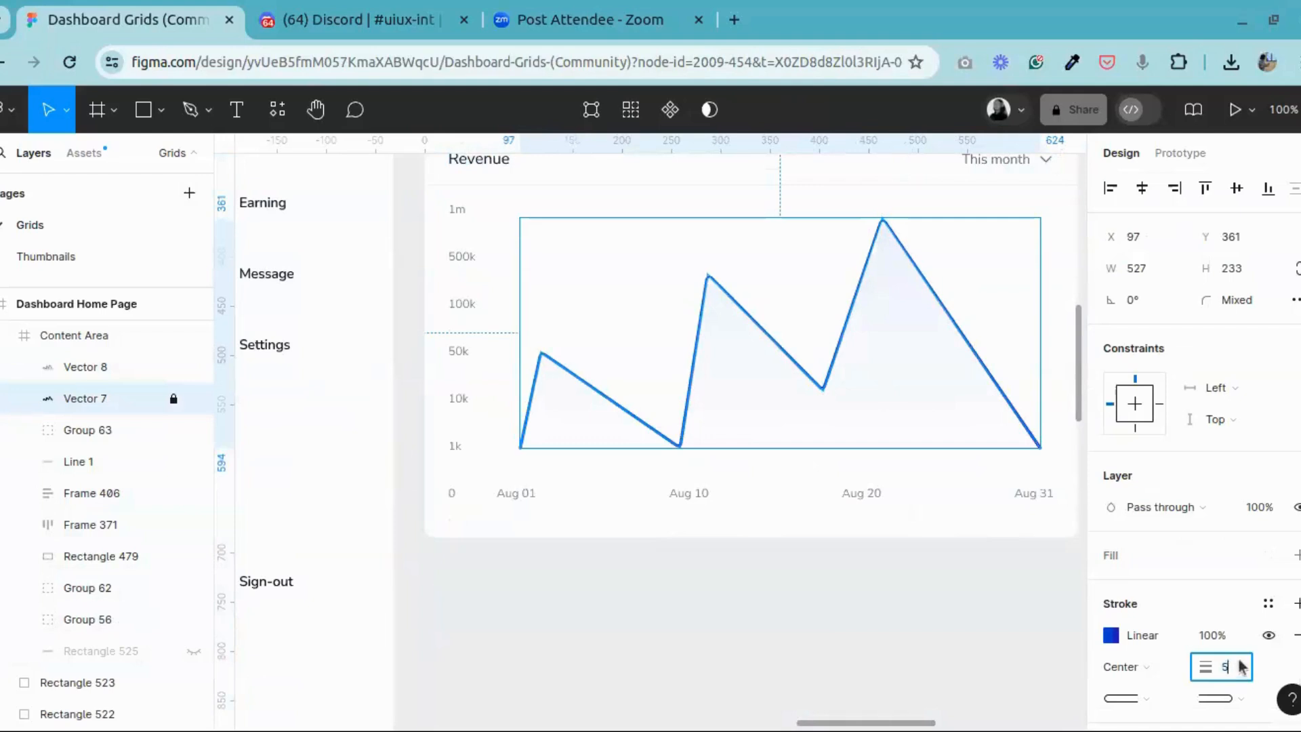
key(Return)
click(911, 628)
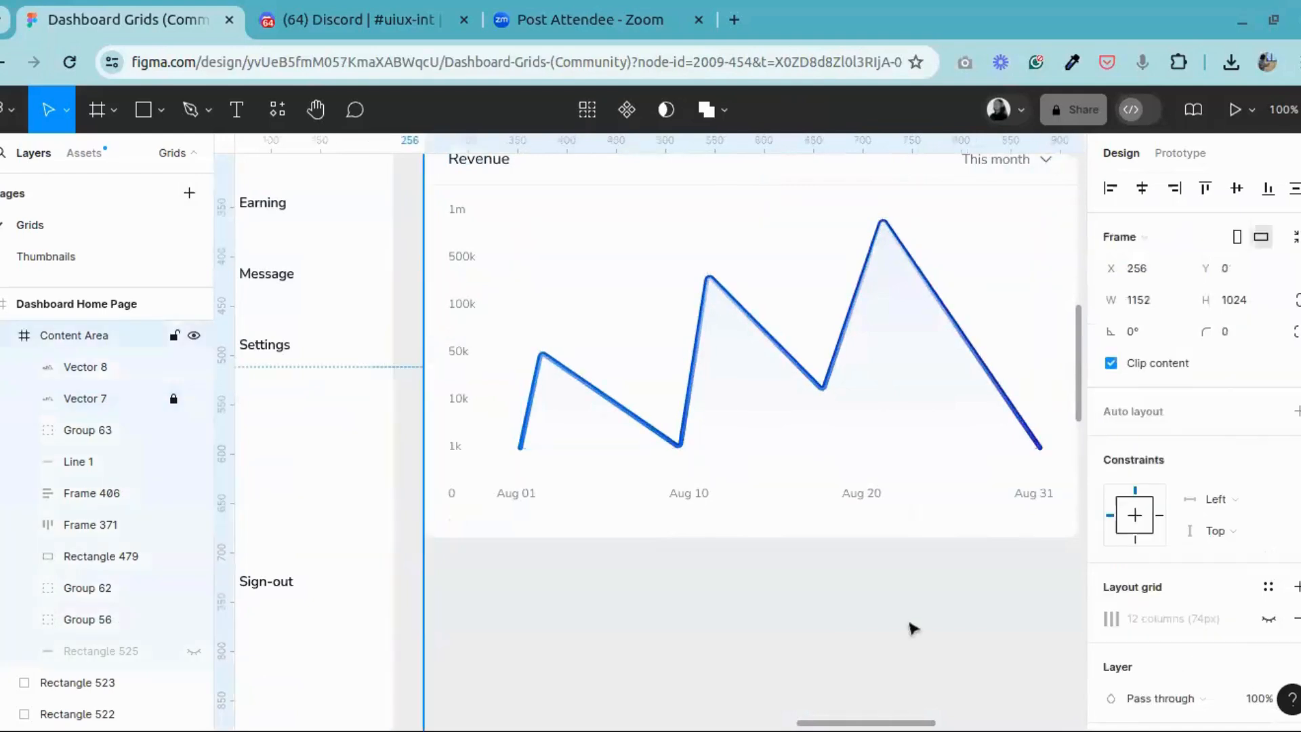
Step: Move the shaded area's layer below the revenue line's layer in the Content Area, then deselect it
click(912, 372)
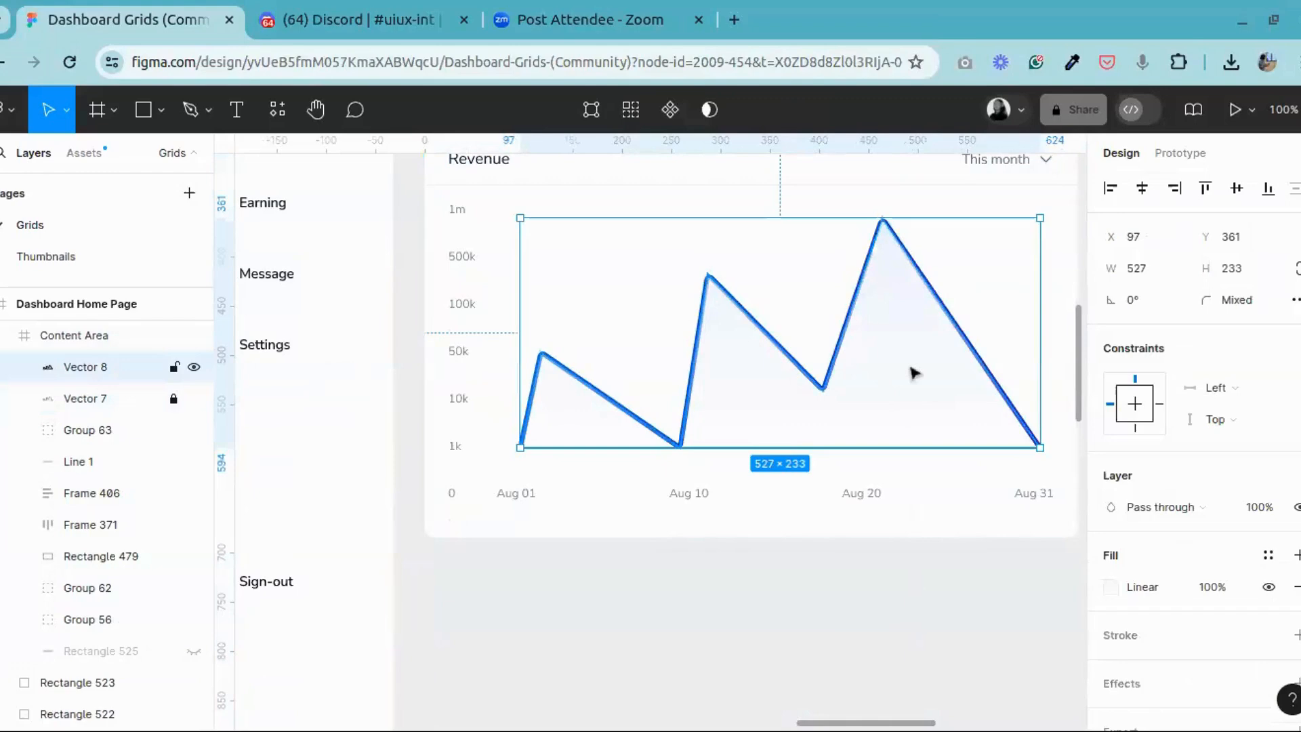
scroll(1227, 596, down, 2)
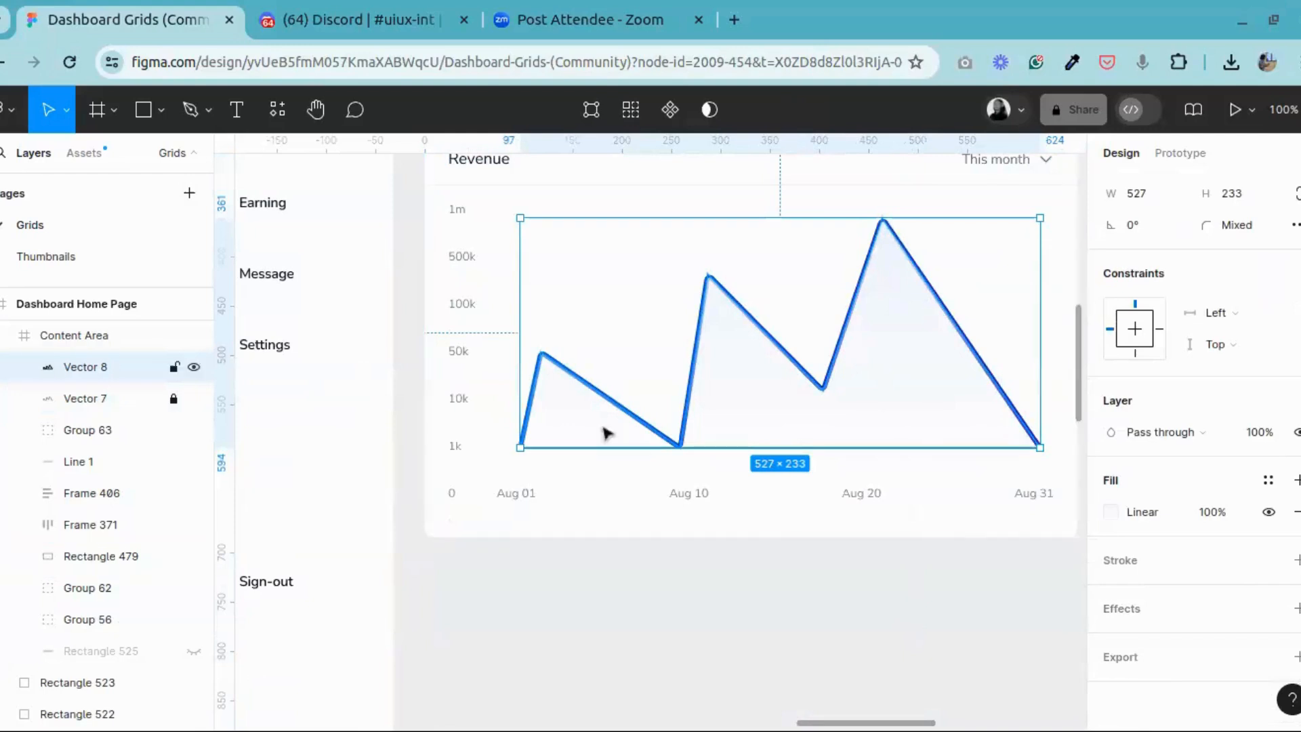
drag(96, 377, 117, 401)
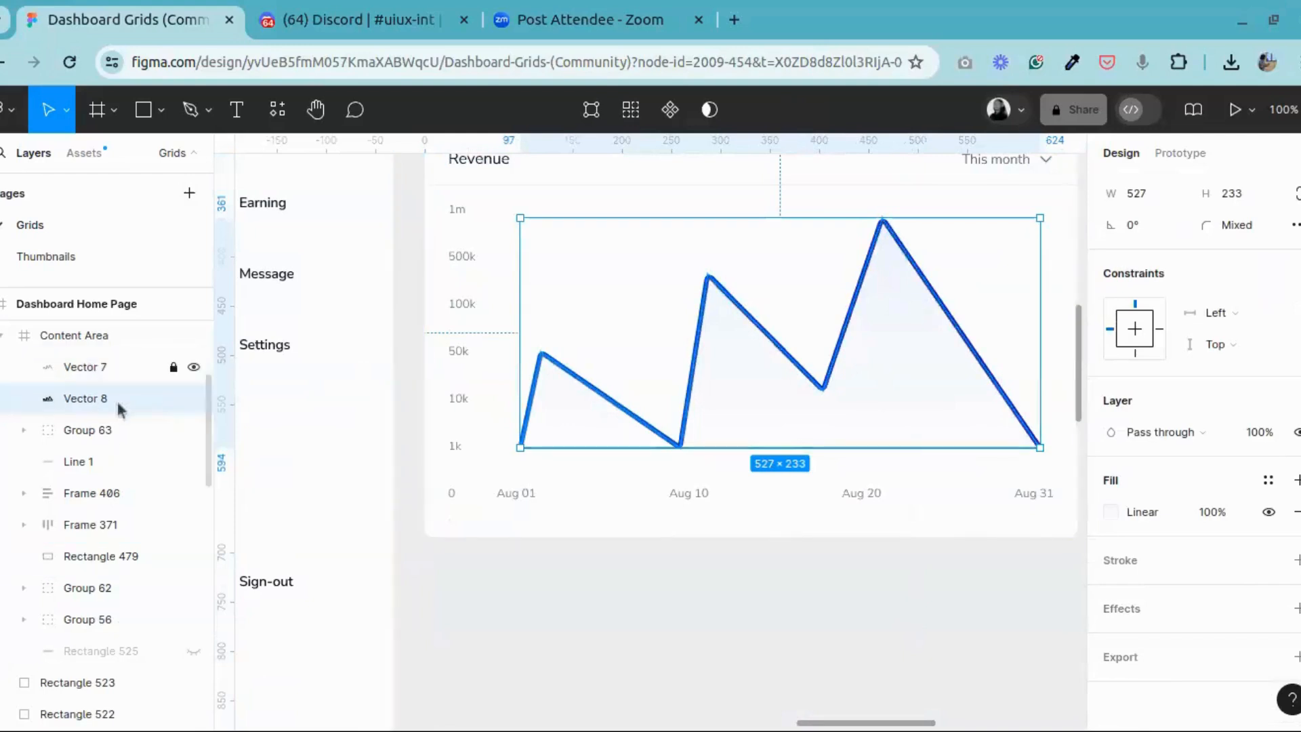
click(825, 581)
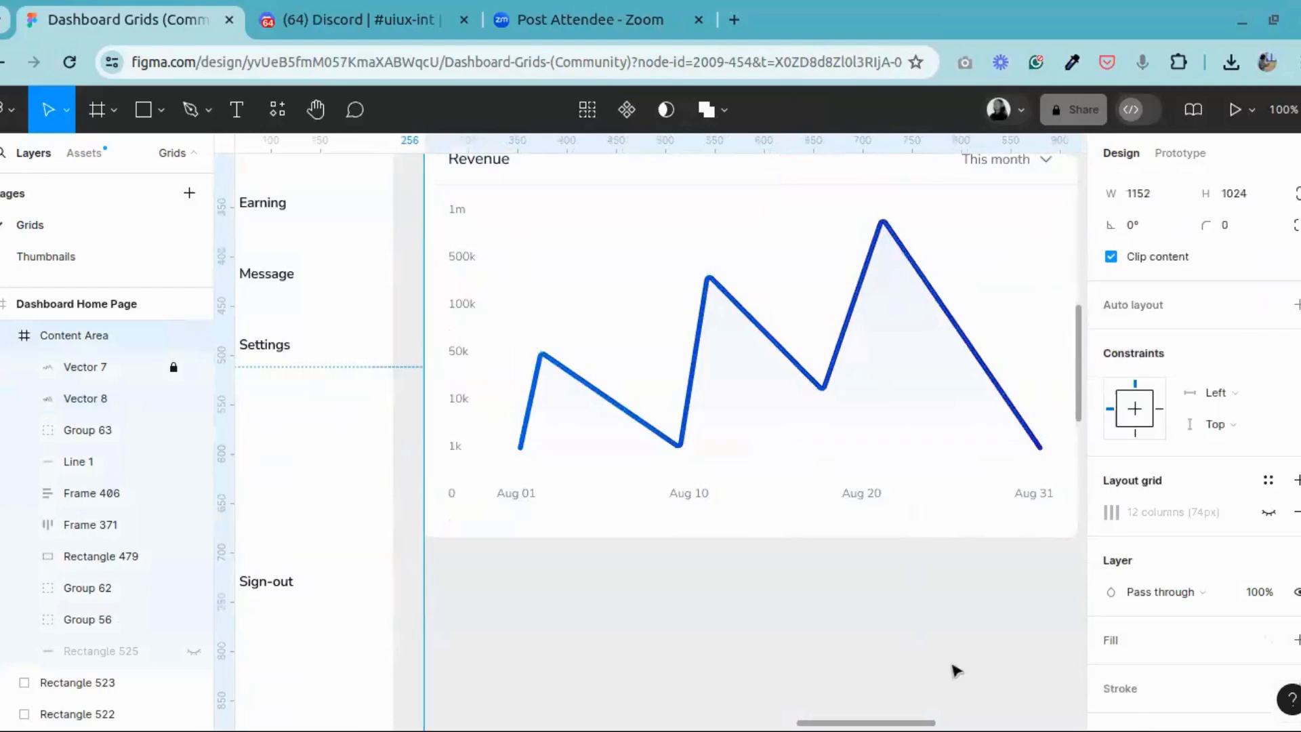
Step: Set the revenue line's stroke weight to 3 and deselect it
click(698, 360)
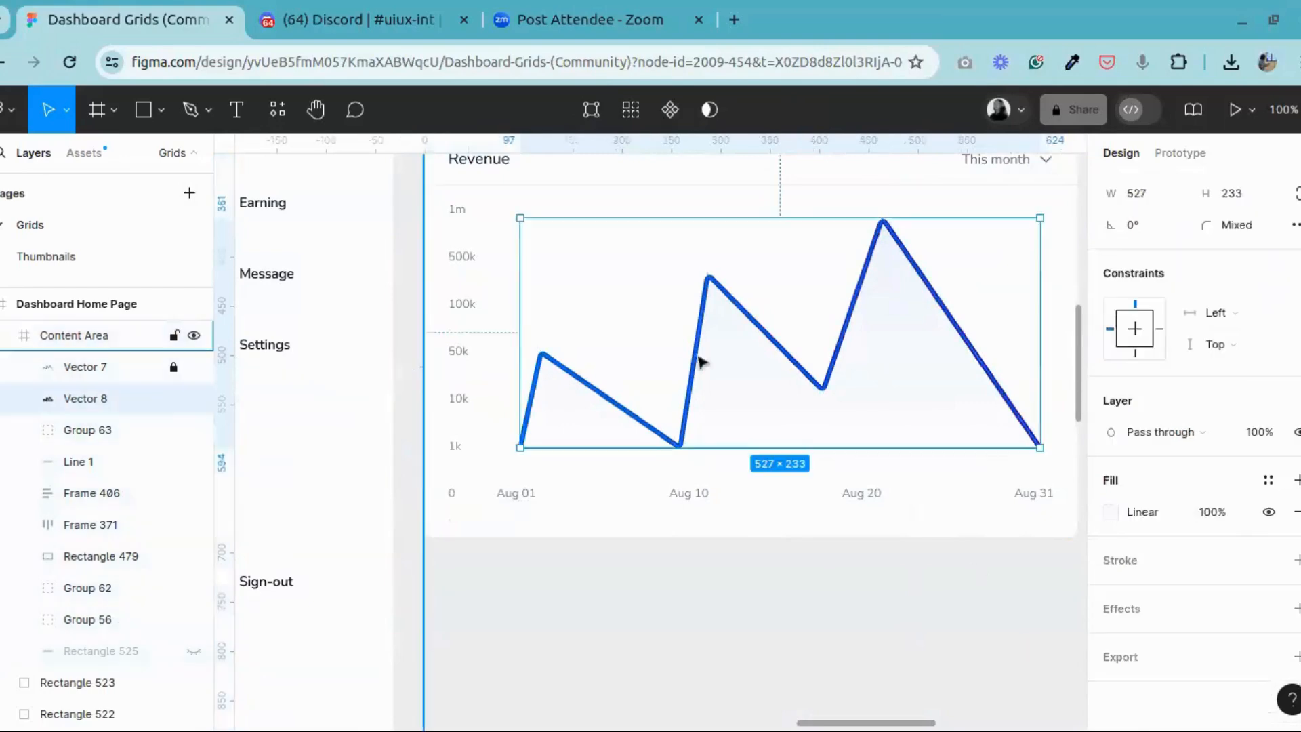
click(47, 367)
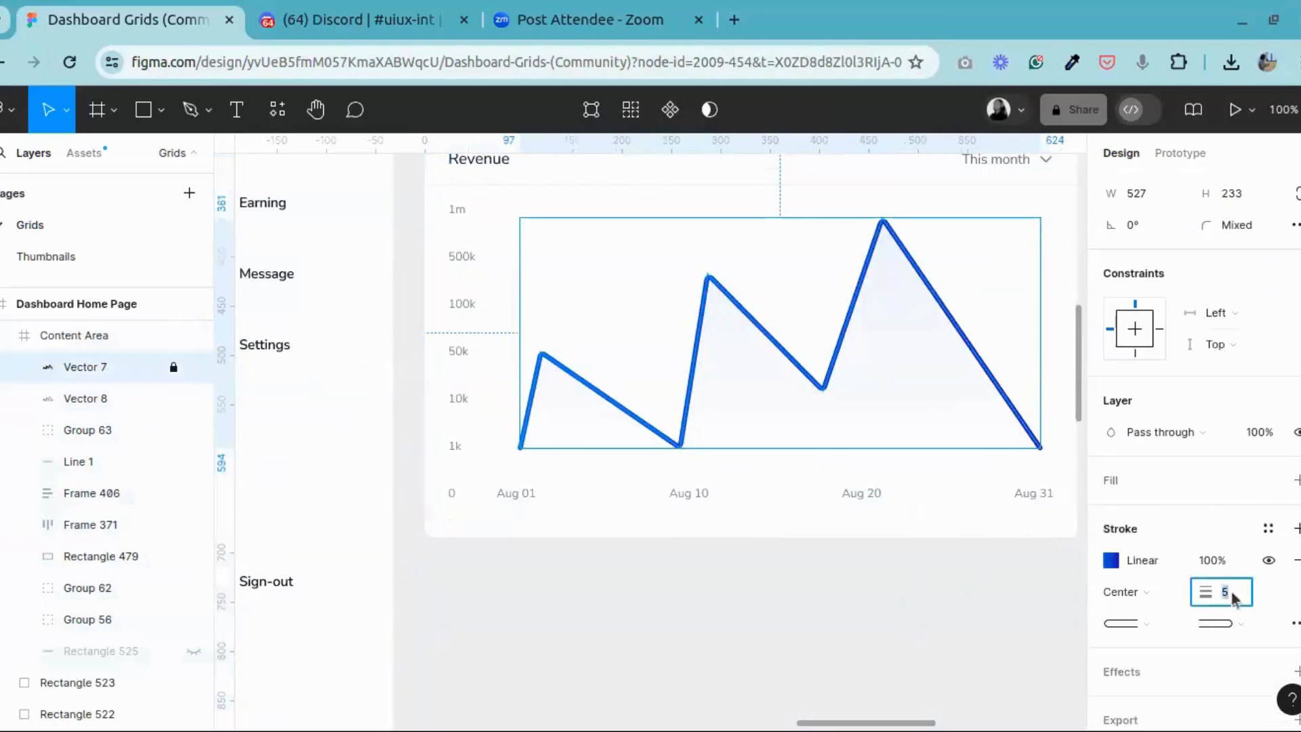
text(3)
key(Return)
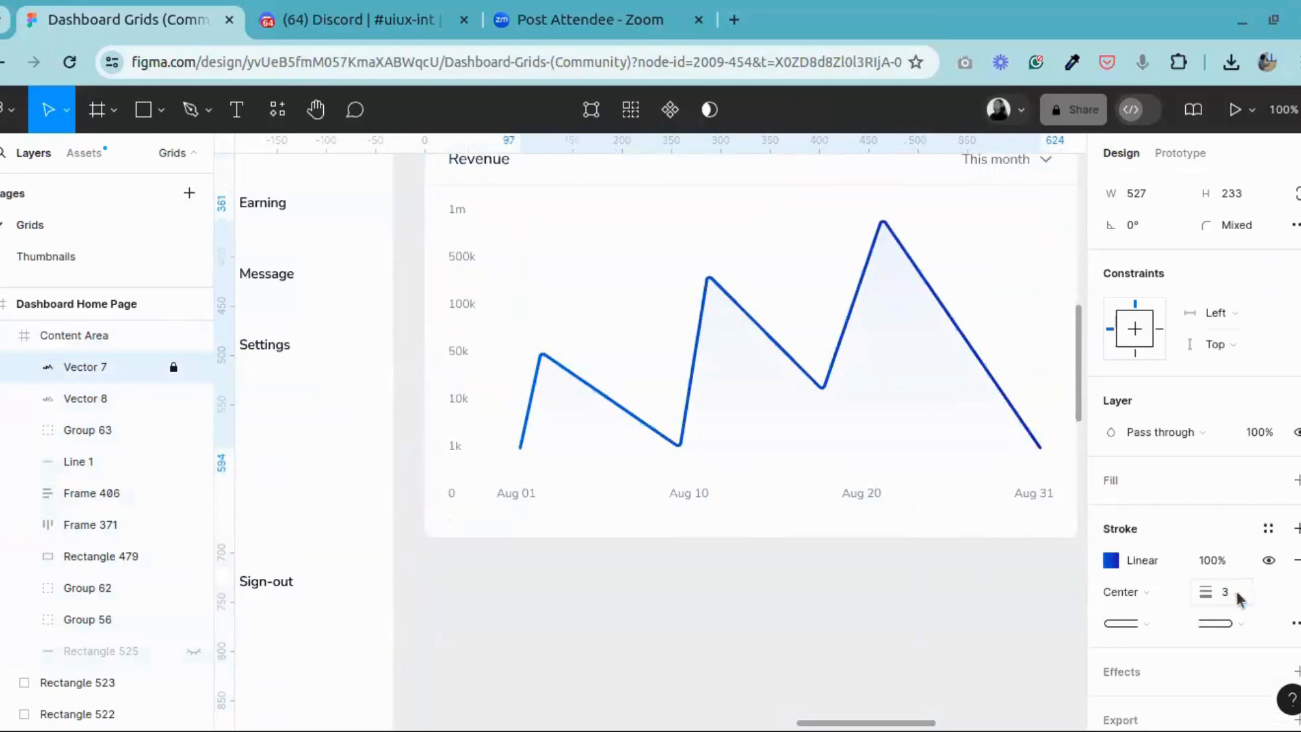
click(901, 634)
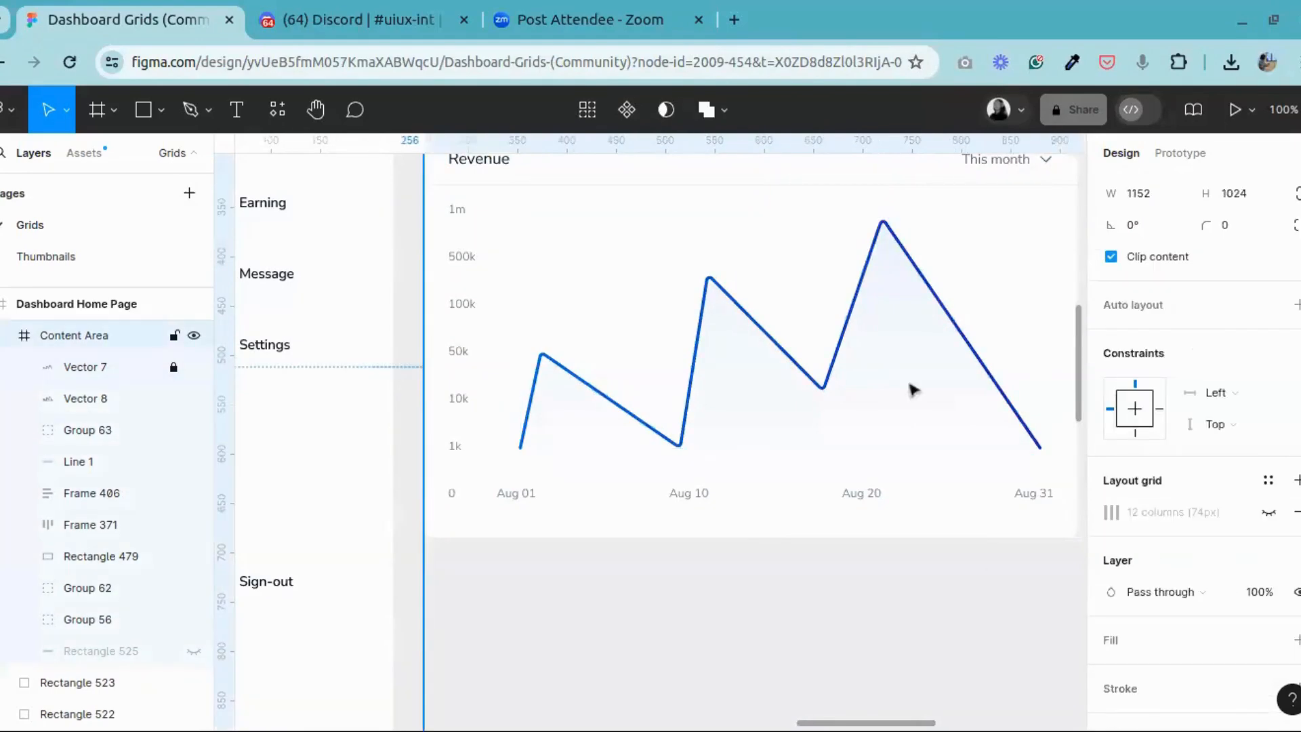
Step: Darken the area gradient's 0% stop to the light blue CDDDF5 and leave the colour settings
click(95, 399)
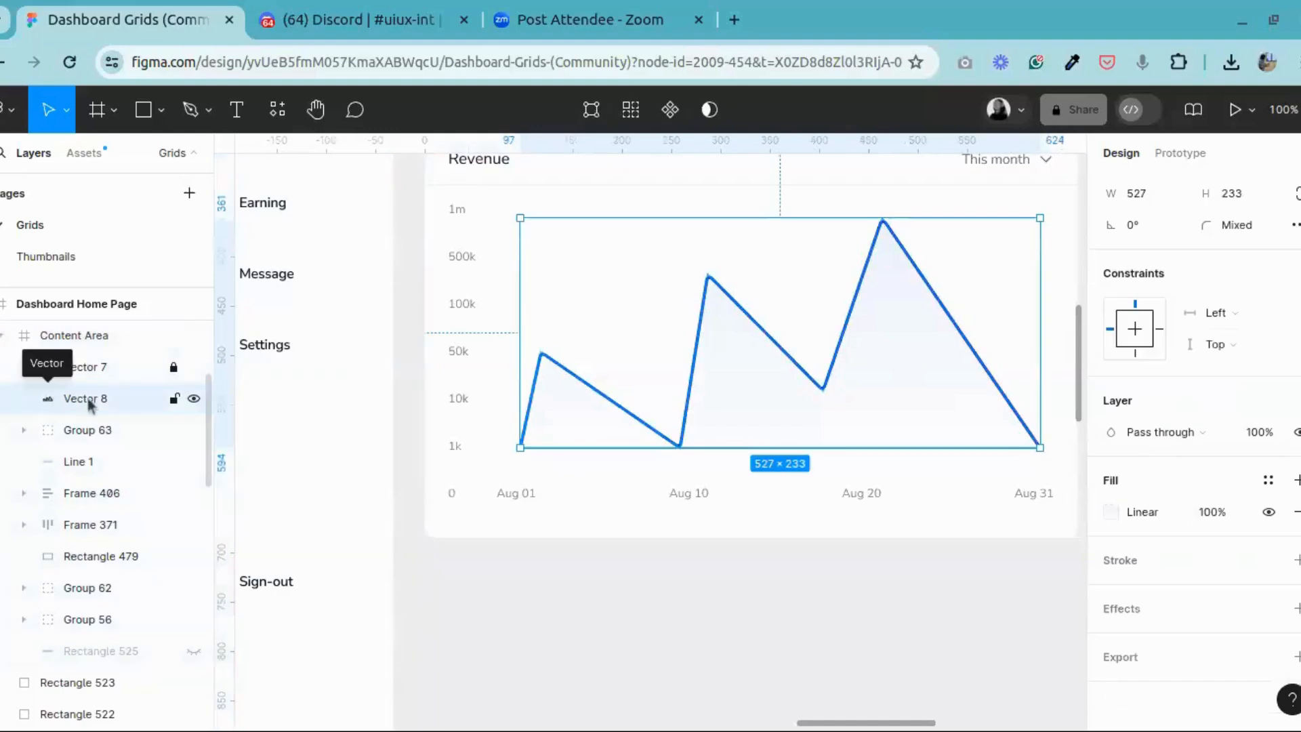
click(1108, 517)
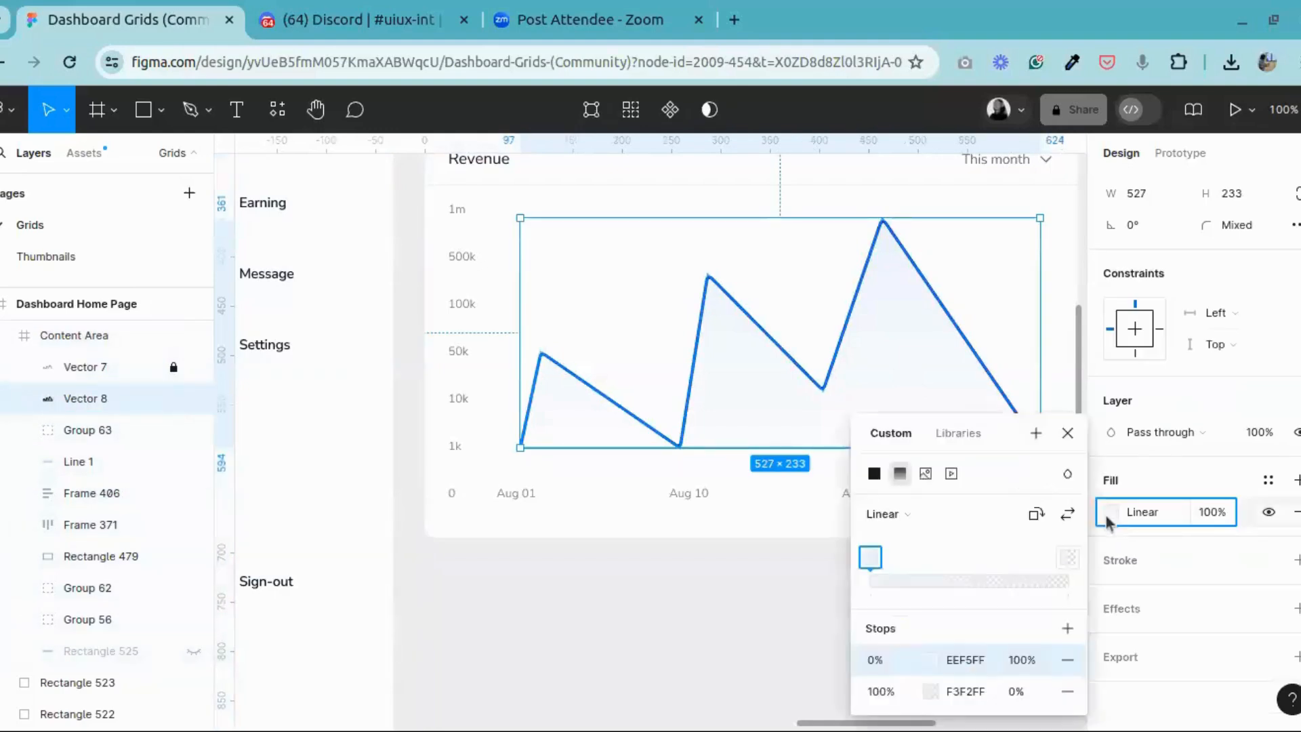
click(930, 661)
drag(644, 231, 654, 234)
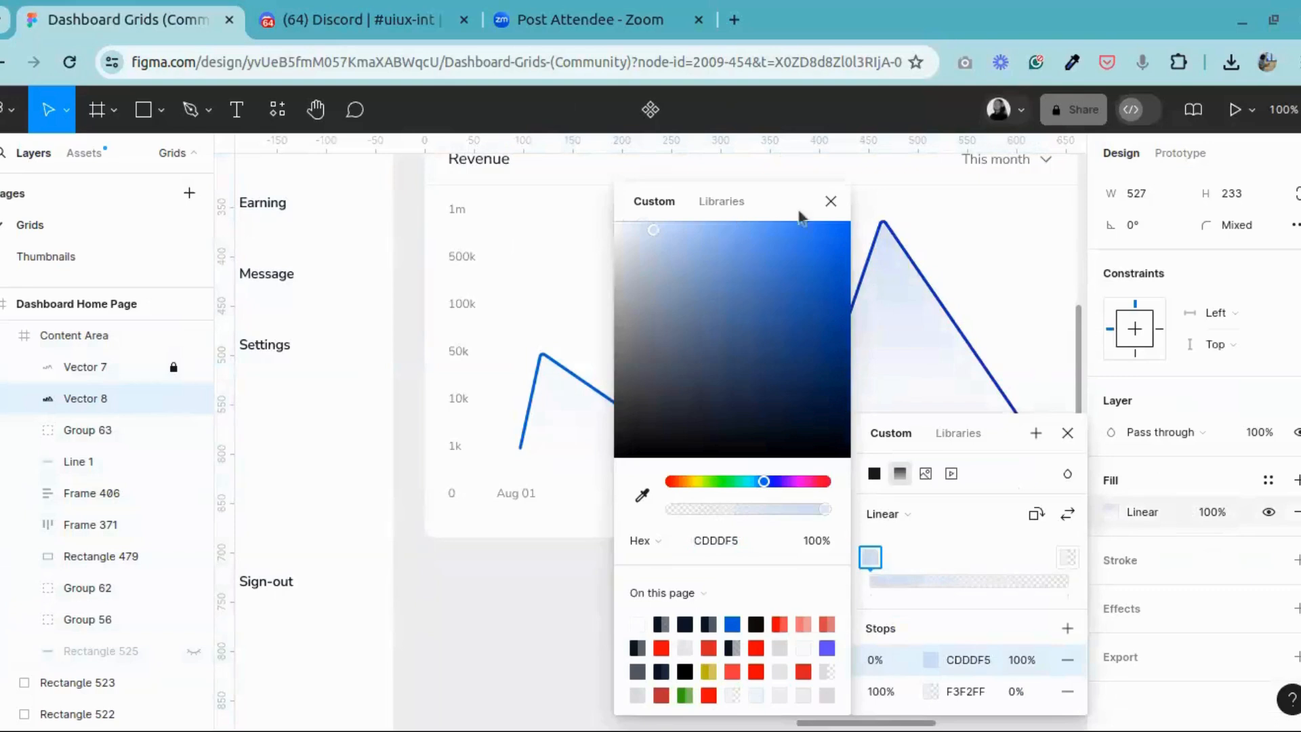
click(830, 201)
click(1067, 432)
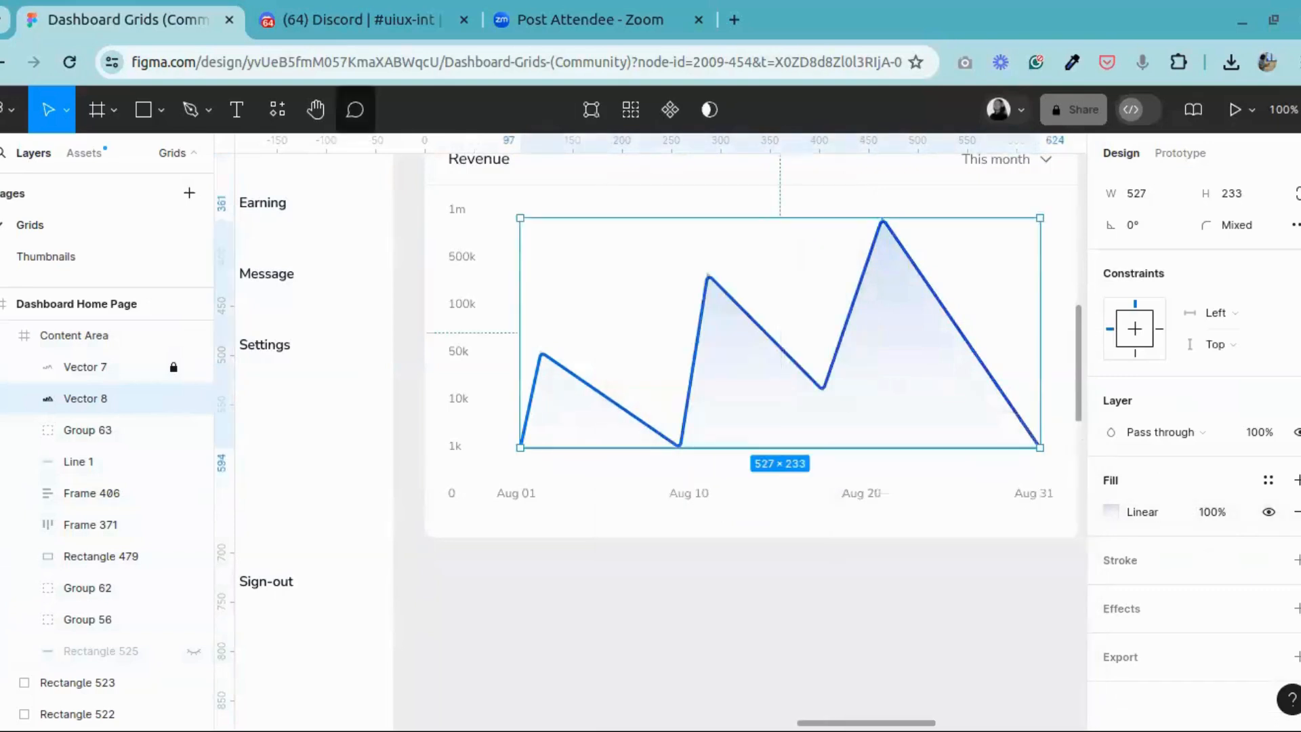
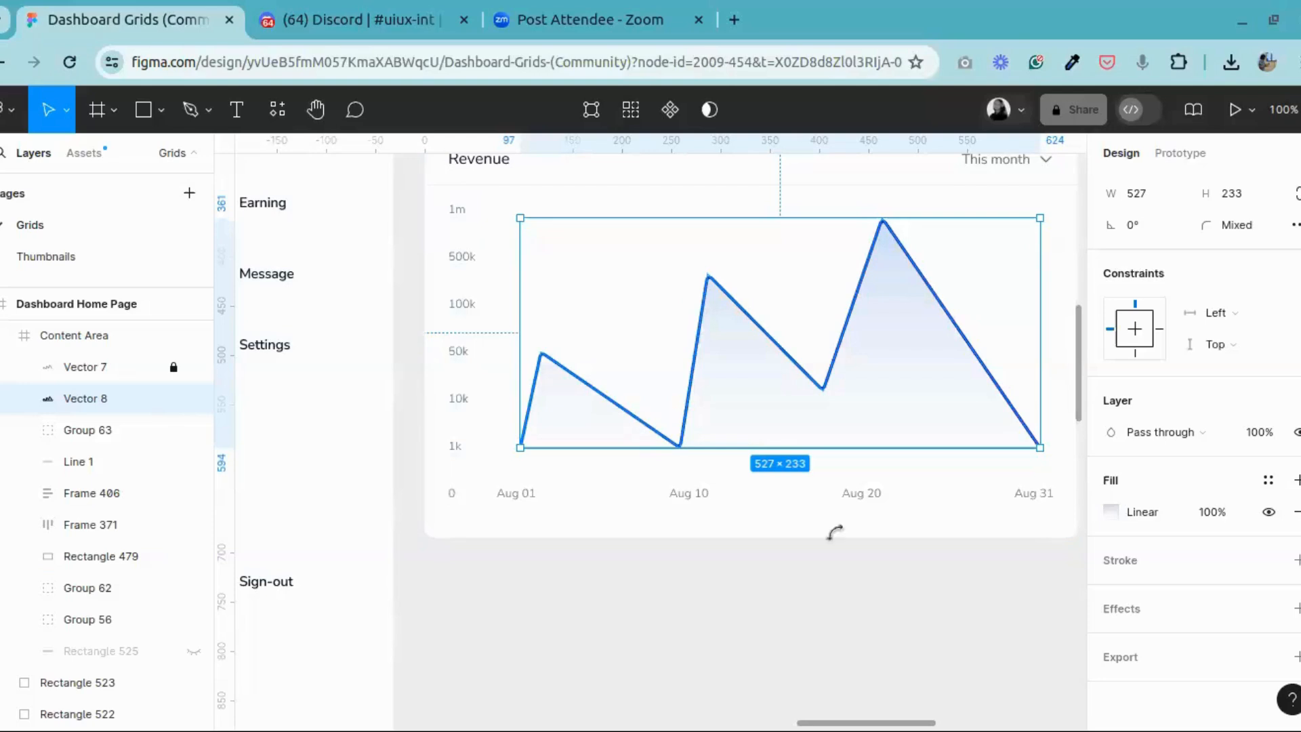
Step: Examine the reference chart's data-point marker and the 51,749 tooltip attached to it, selecting each of them
scroll(881, 379, up, 3)
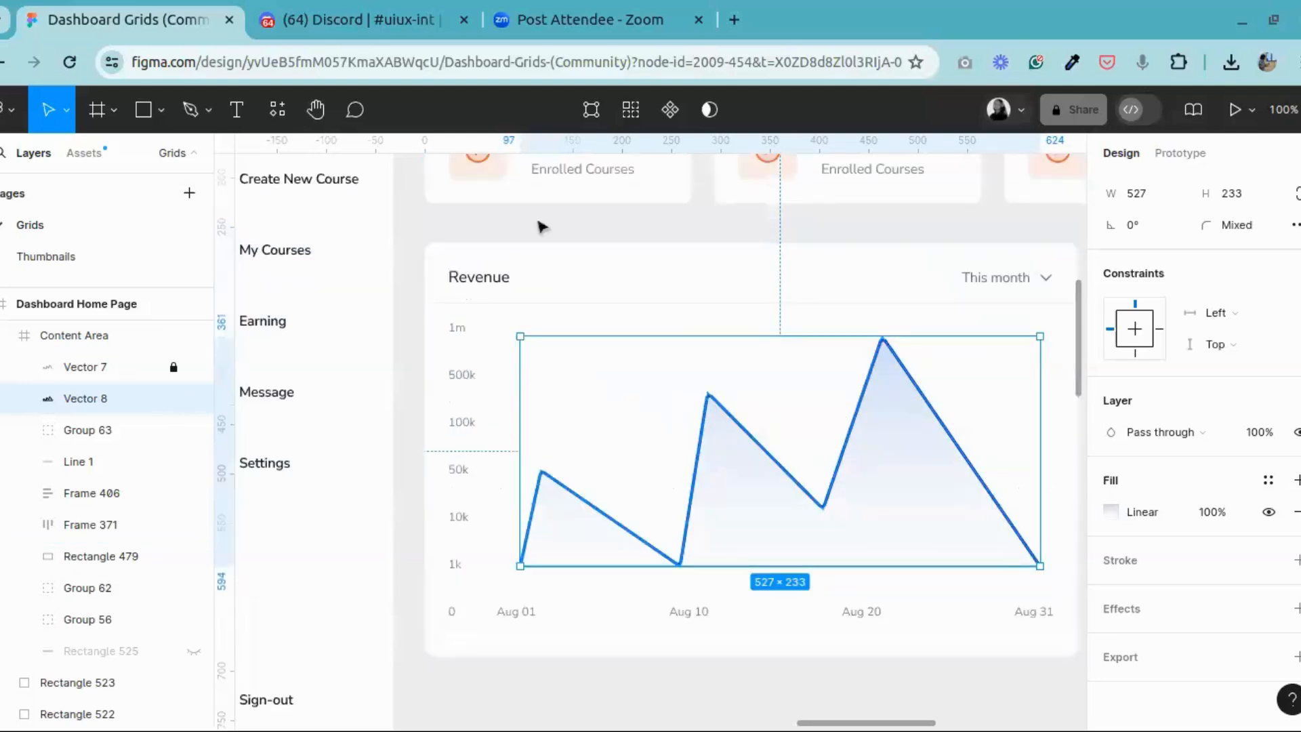
click(315, 110)
scroll(836, 447, down, 1)
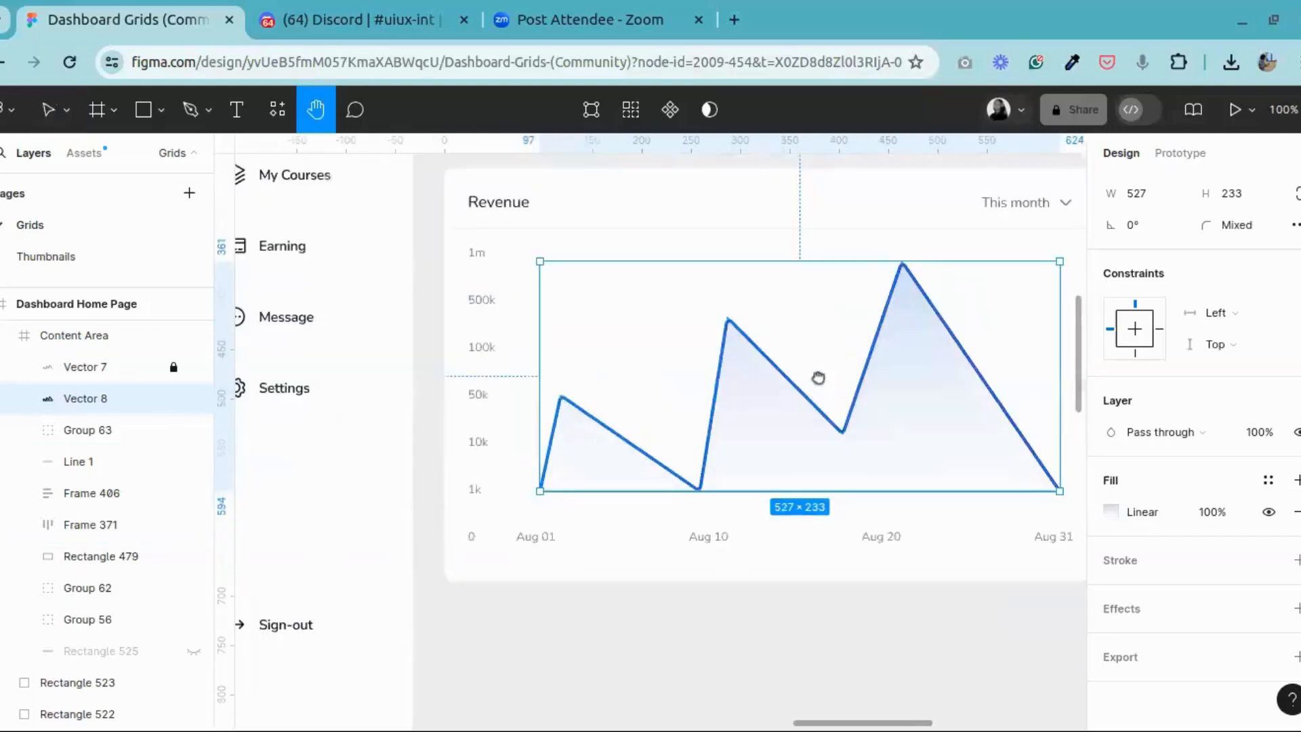
scroll(819, 378, left, 15)
scroll(474, 276, left, 6)
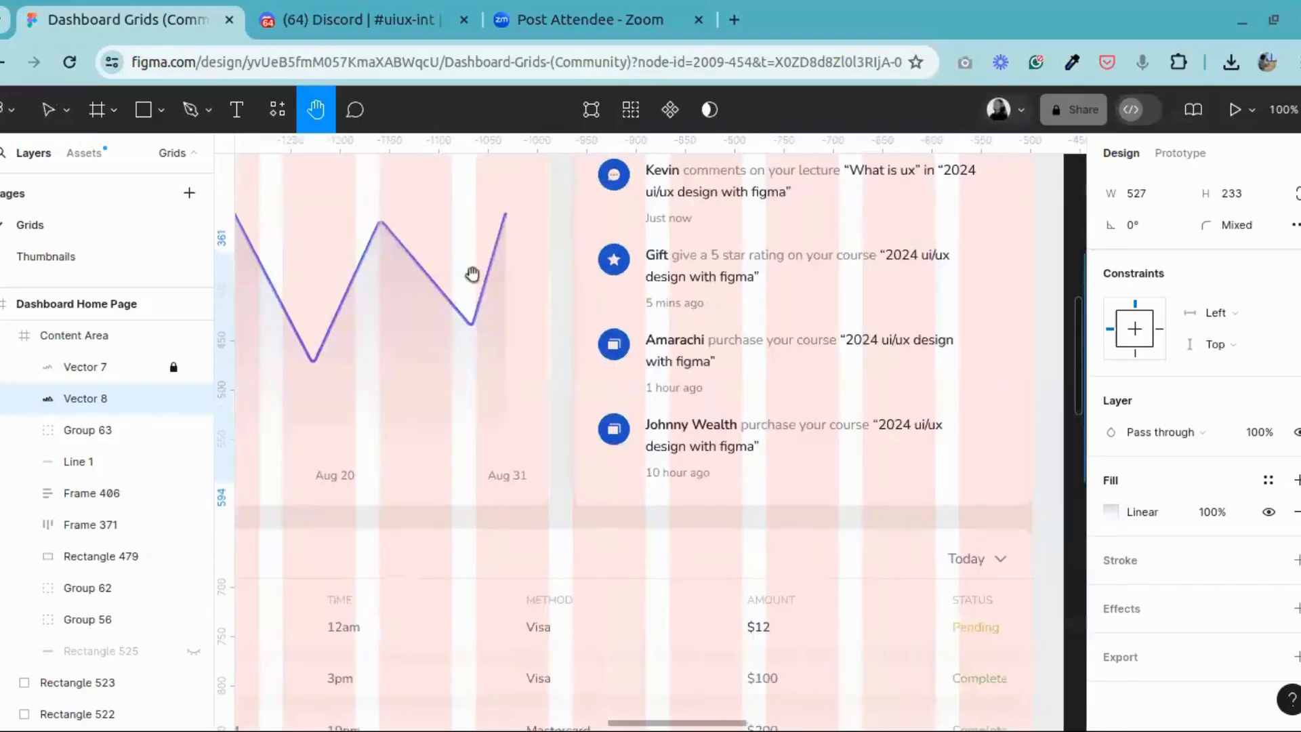
key(v)
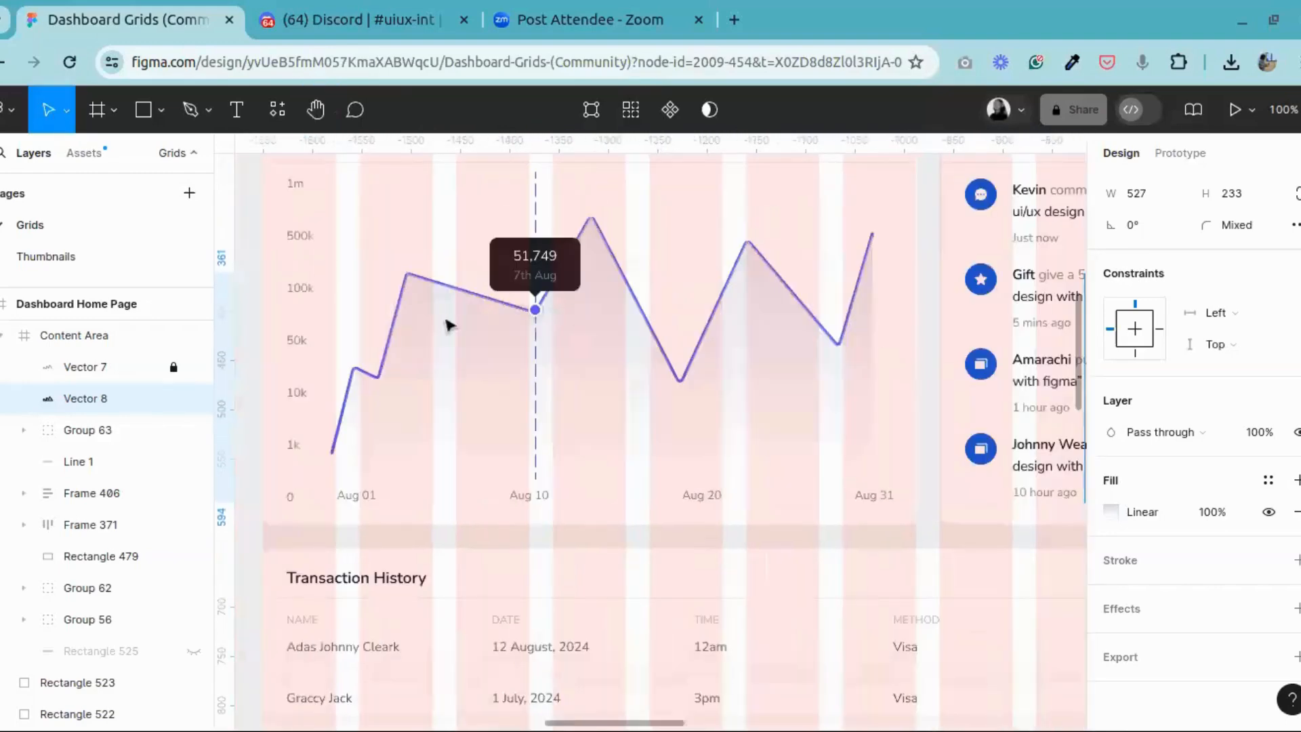
click(540, 309)
double_click(540, 311)
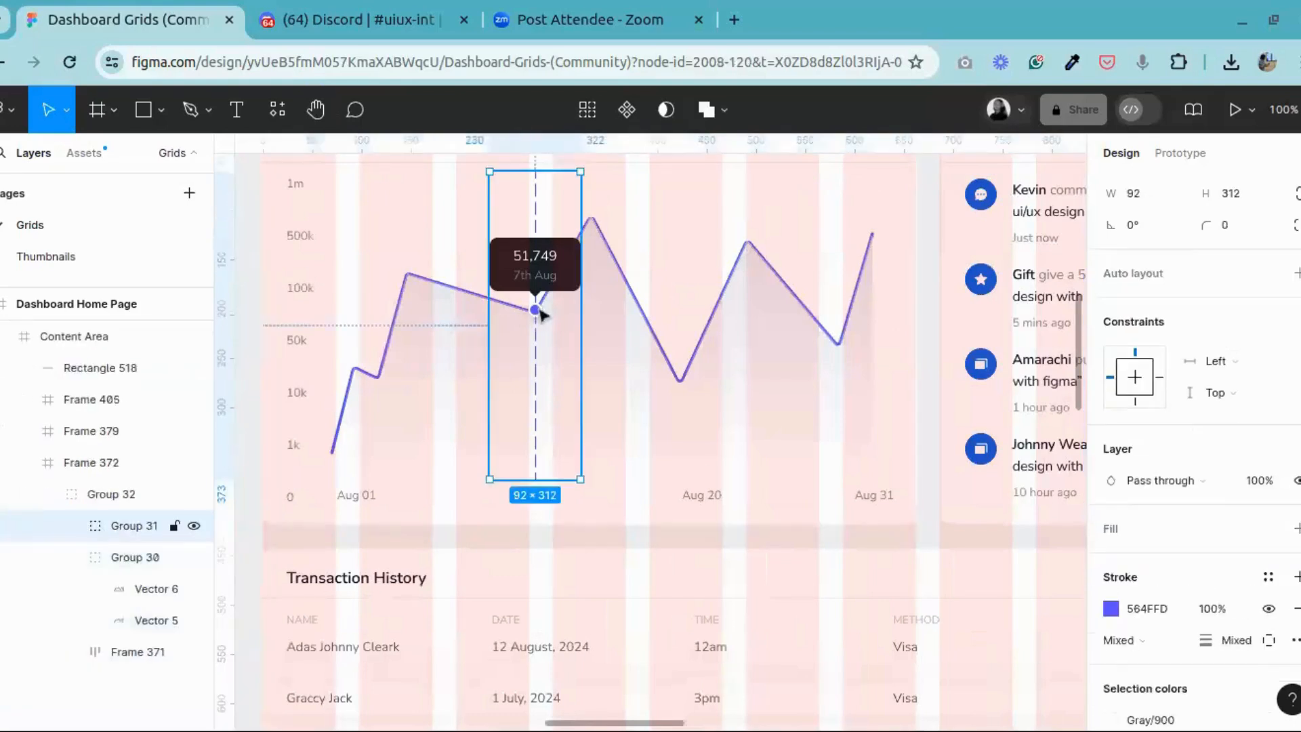
double_click(540, 311)
double_click(540, 311)
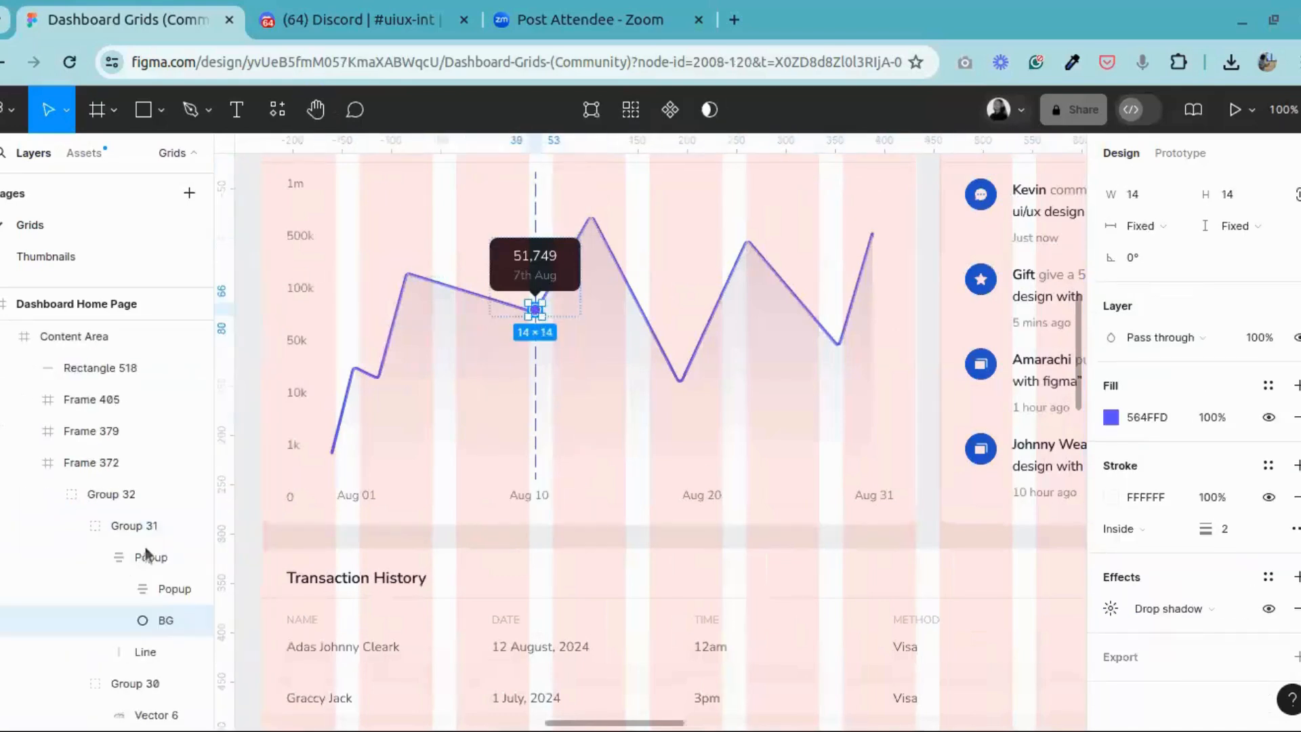
click(143, 589)
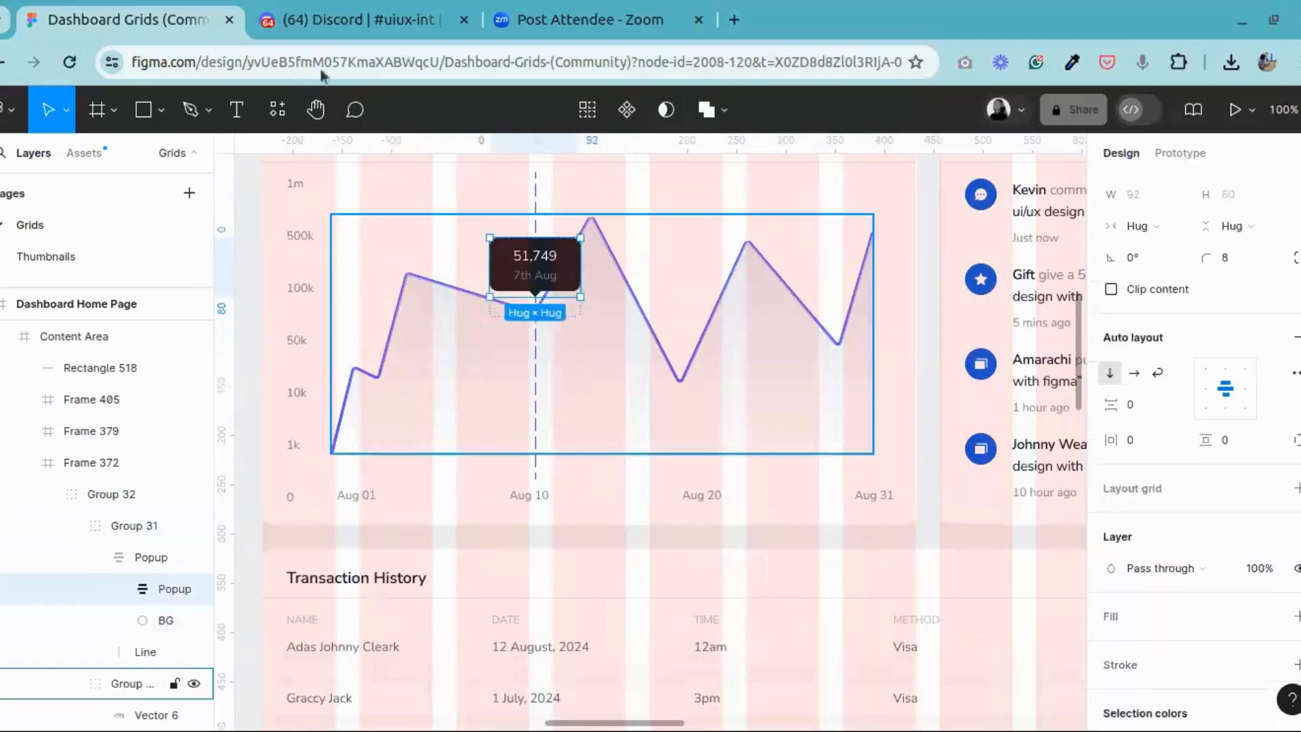
Step: Draw a circle about 18 × 18 with the Ellipse tool over the second peak of the new revenue line
click(317, 110)
scroll(476, 346, right, 8)
scroll(447, 336, right, 10)
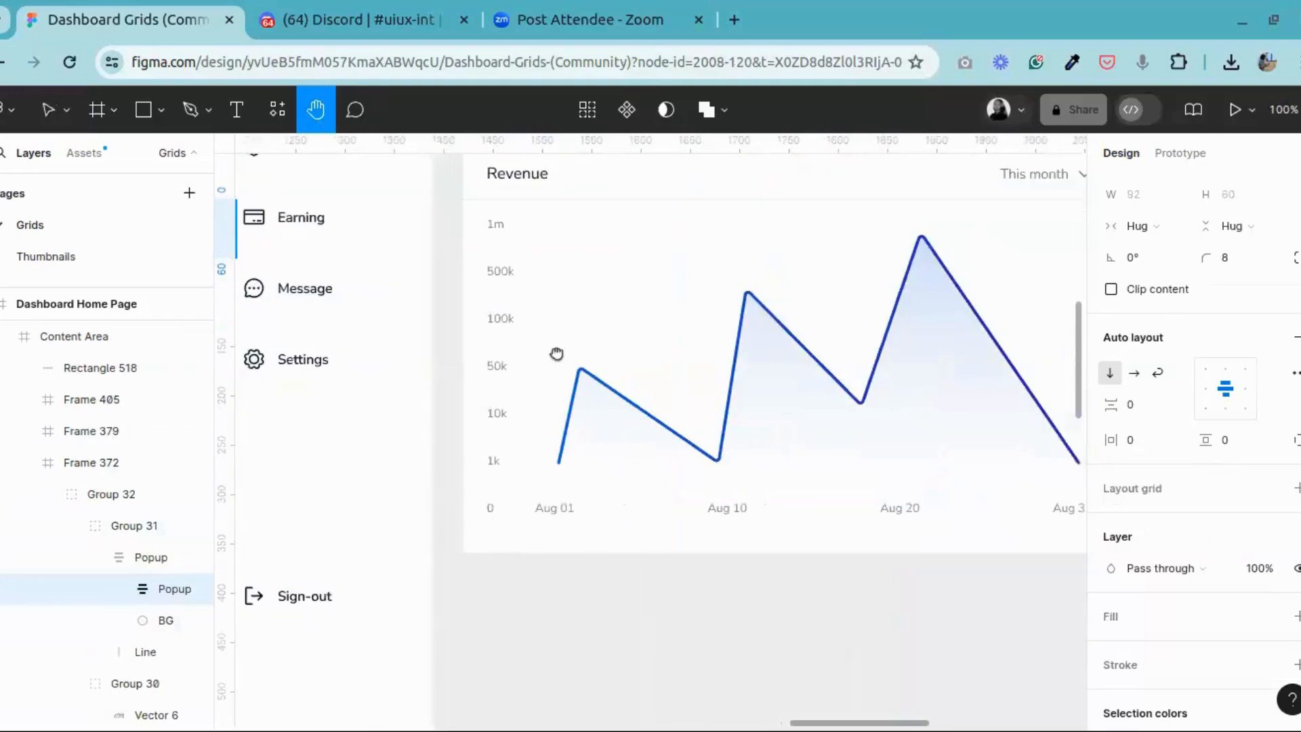
scroll(592, 364, left, 3)
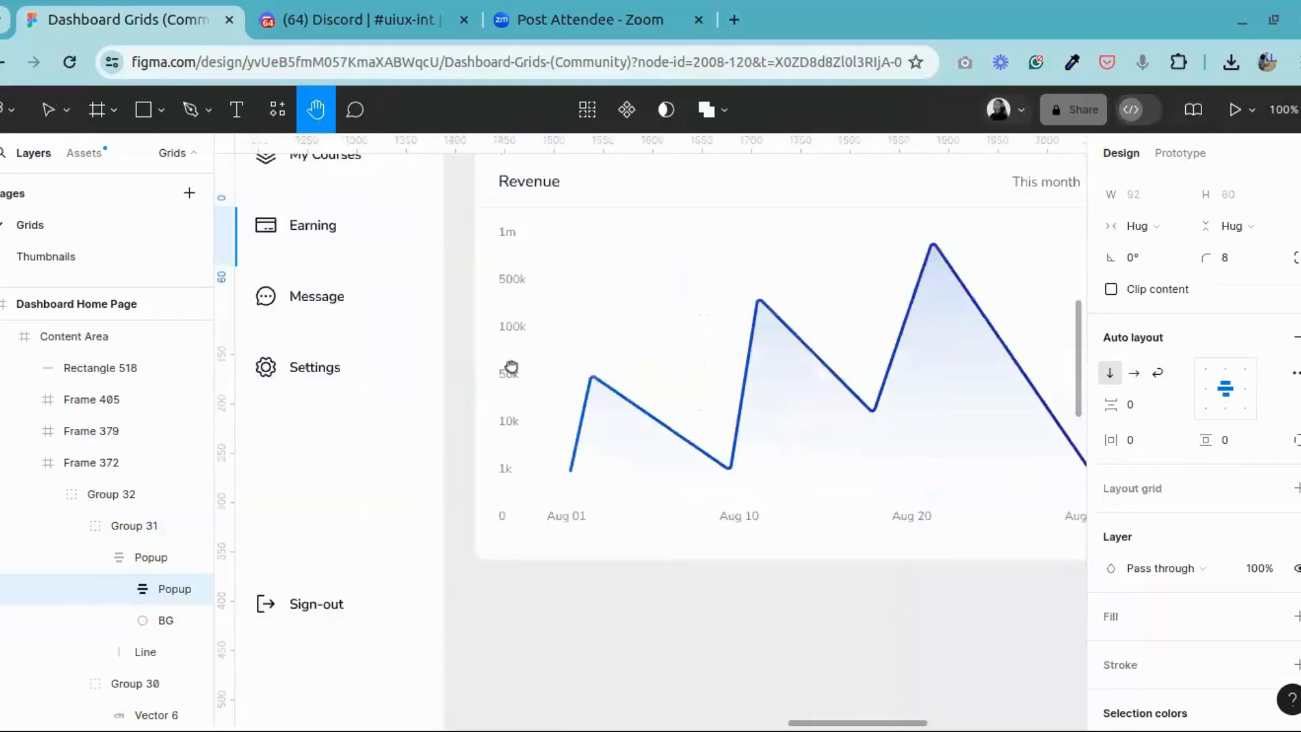
scroll(508, 368, right, 5)
scroll(645, 359, up, 6)
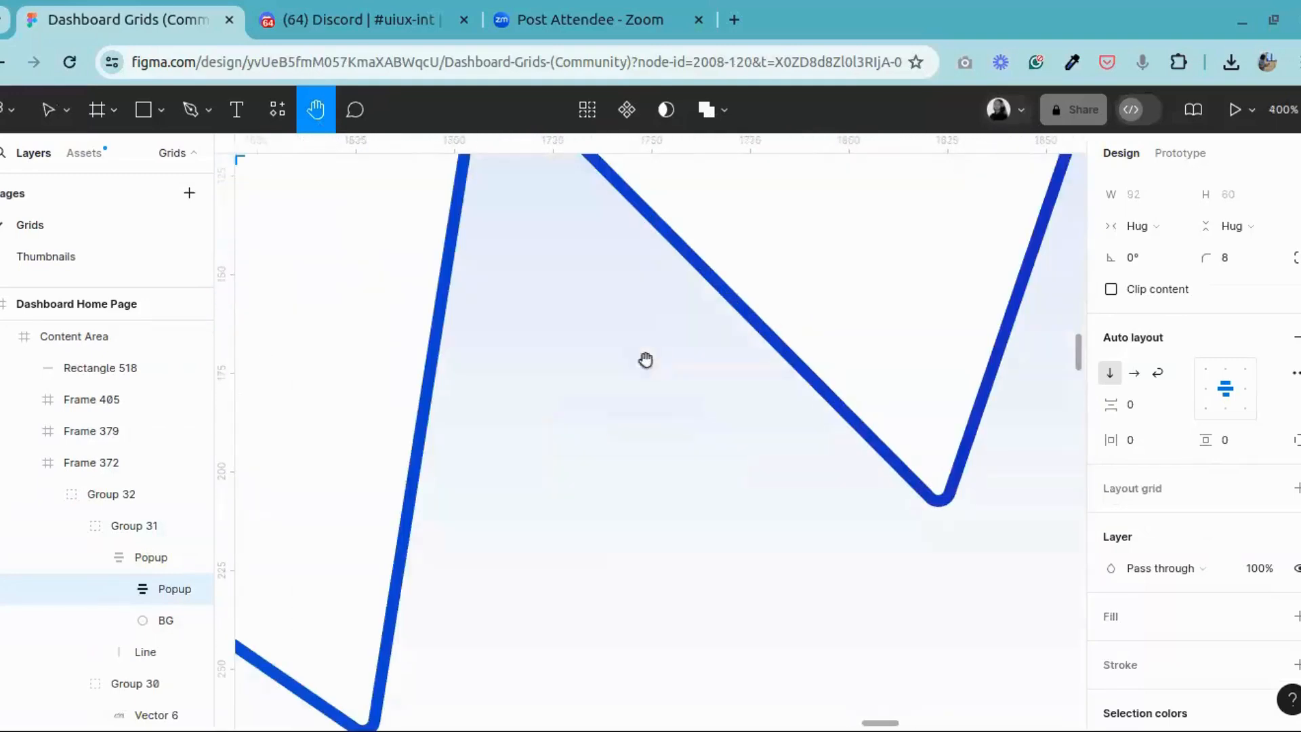
drag(495, 163, 531, 450)
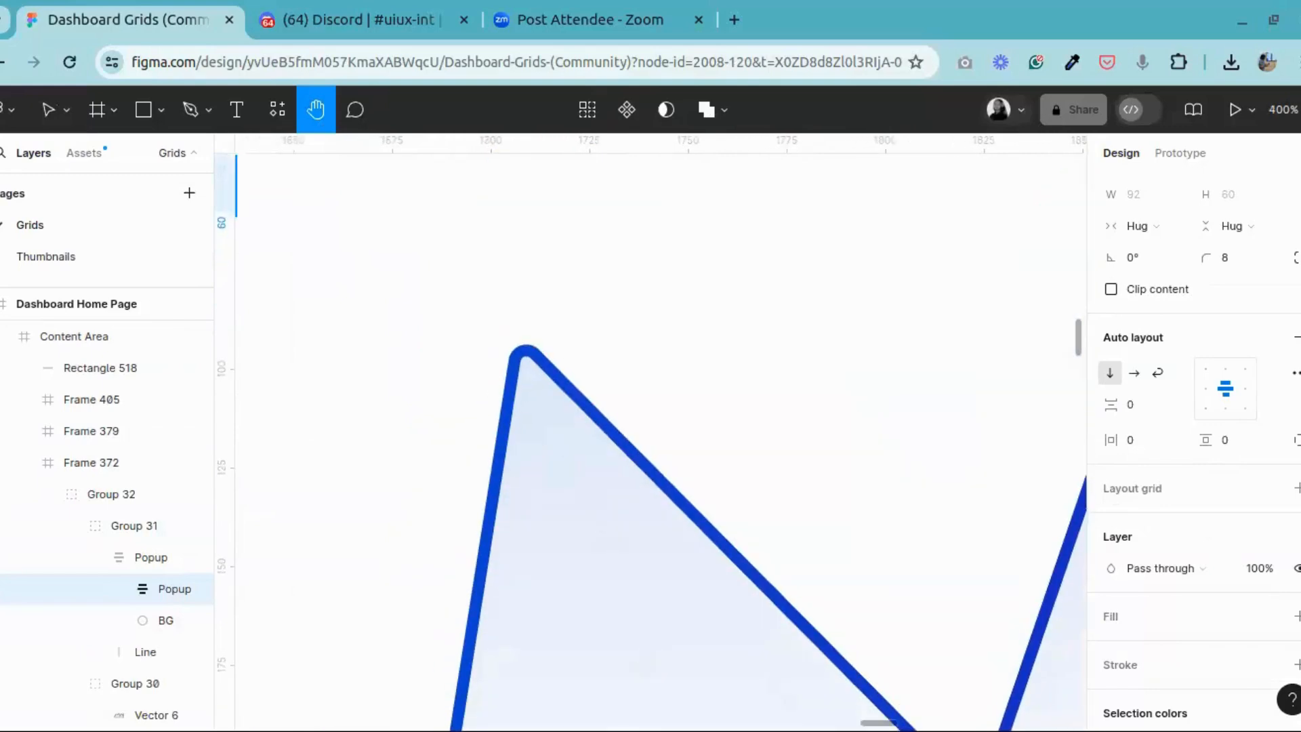
drag(498, 345, 506, 312)
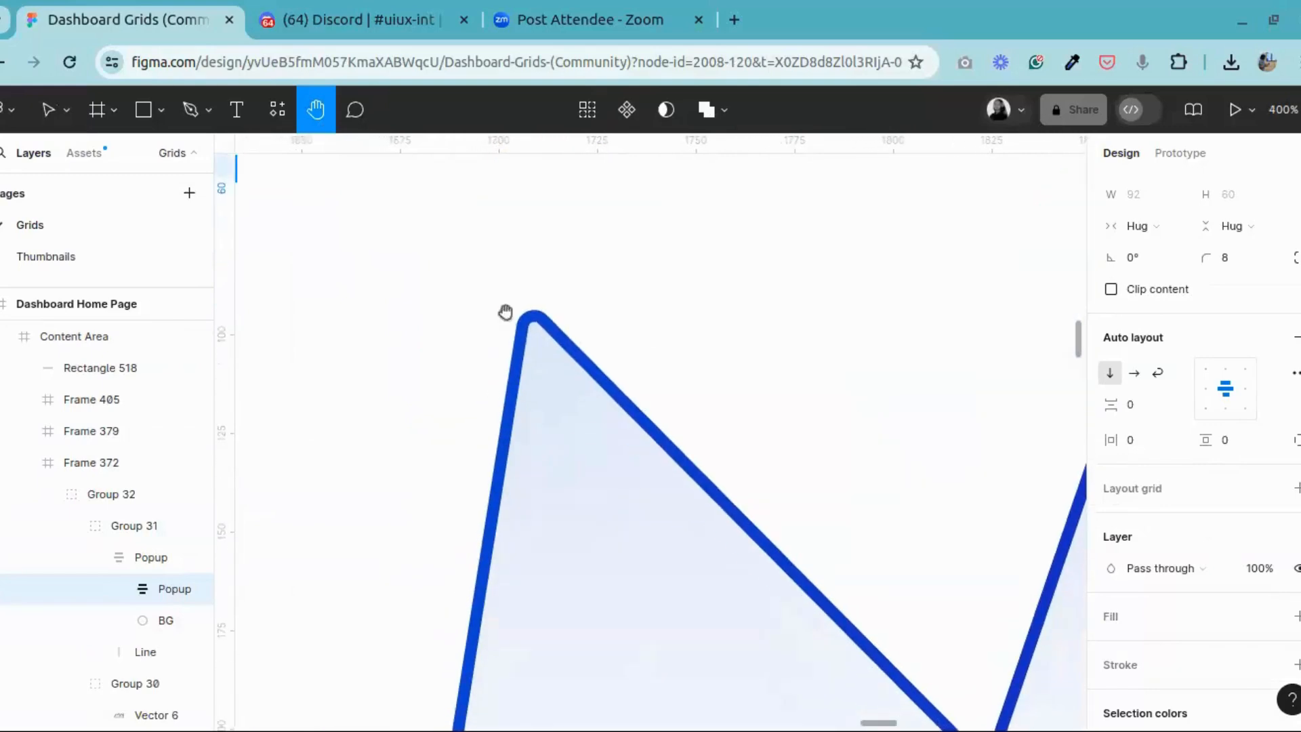
click(161, 111)
click(90, 229)
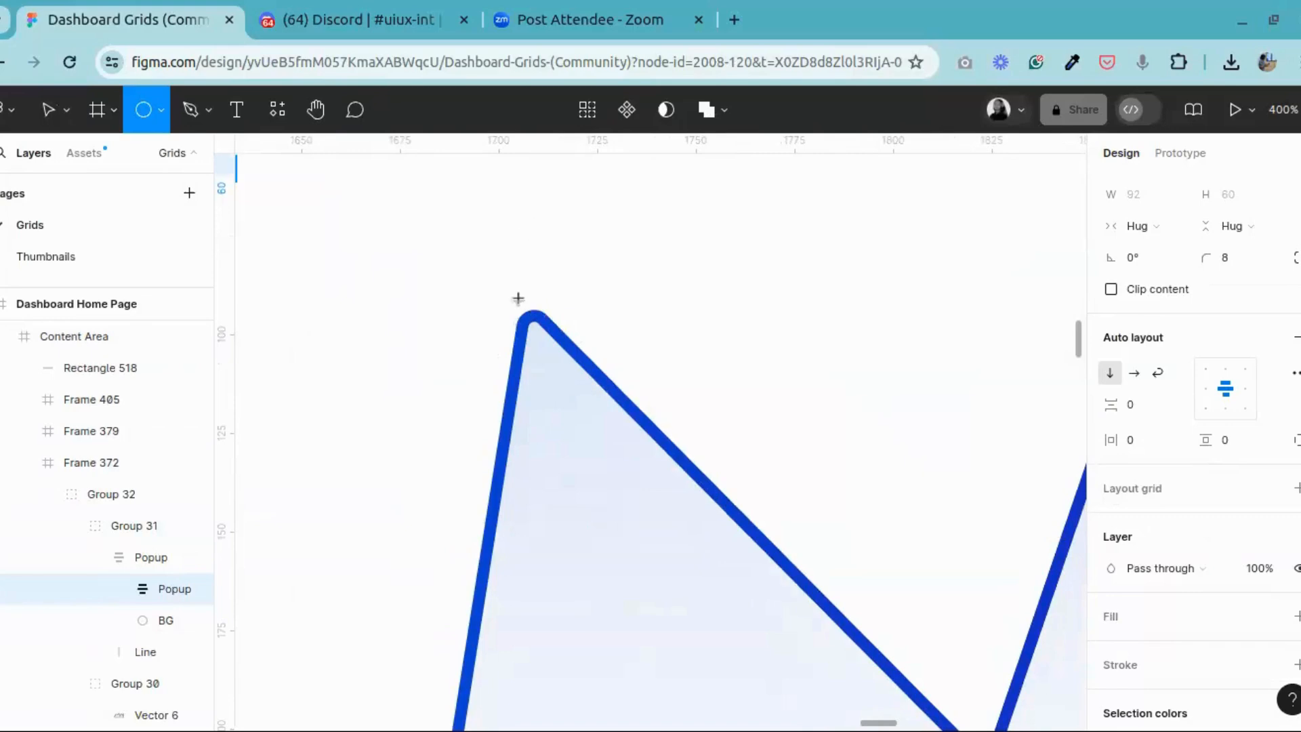
drag(518, 298, 561, 369)
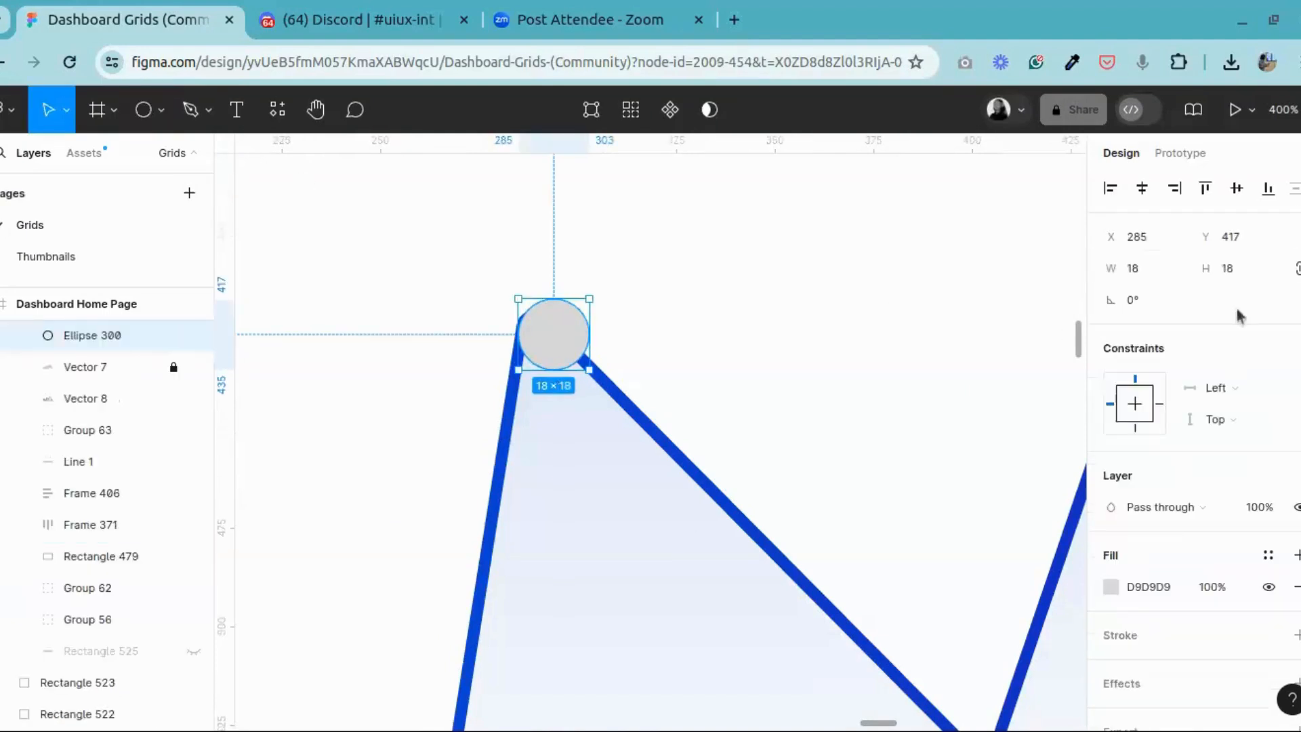
Step: Resize the circle to 24 × 24 and move it so it is centred on the second peak
click(1252, 281)
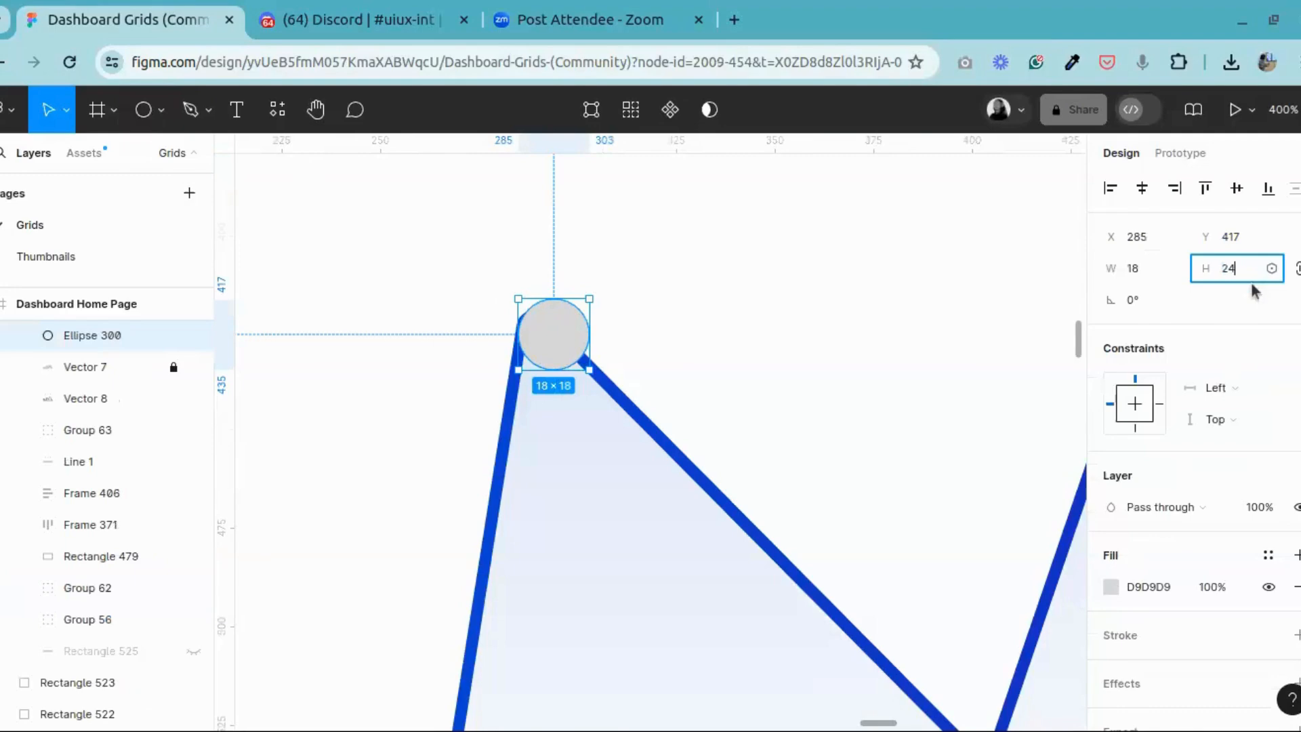
text(24)
key(Return)
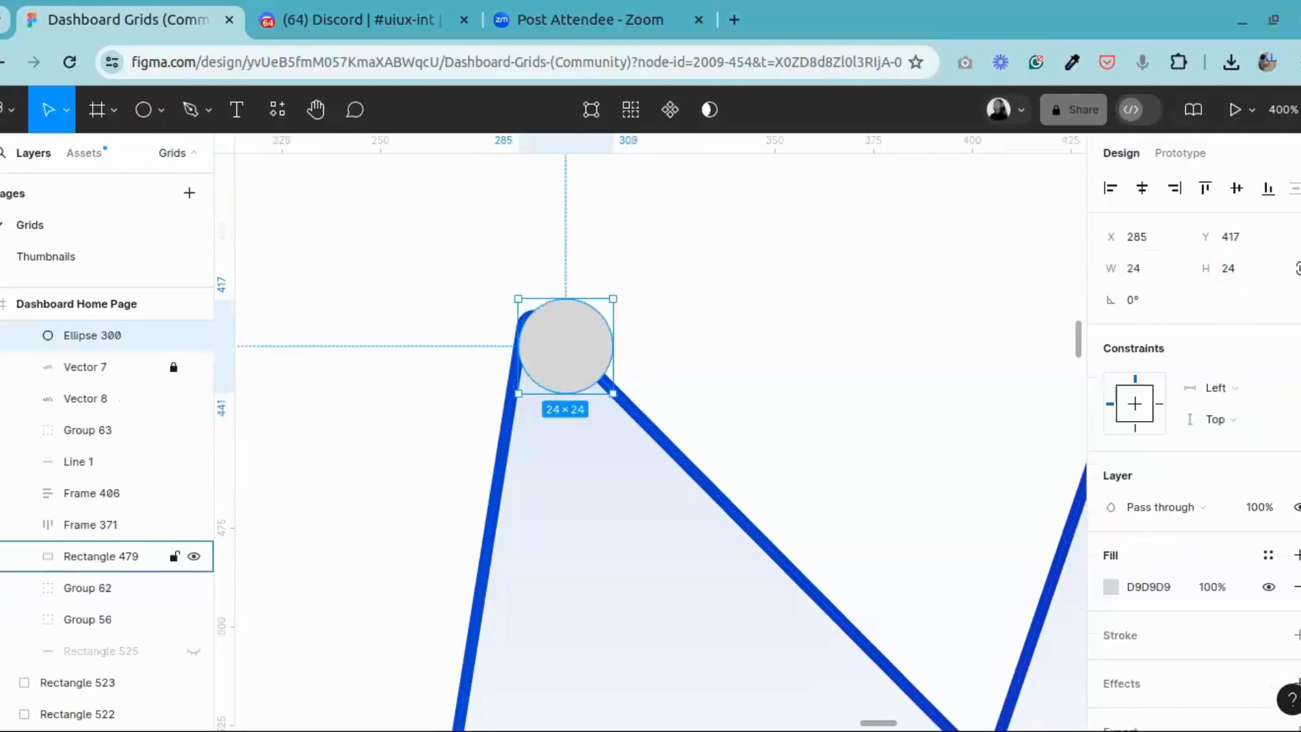
drag(549, 368, 520, 364)
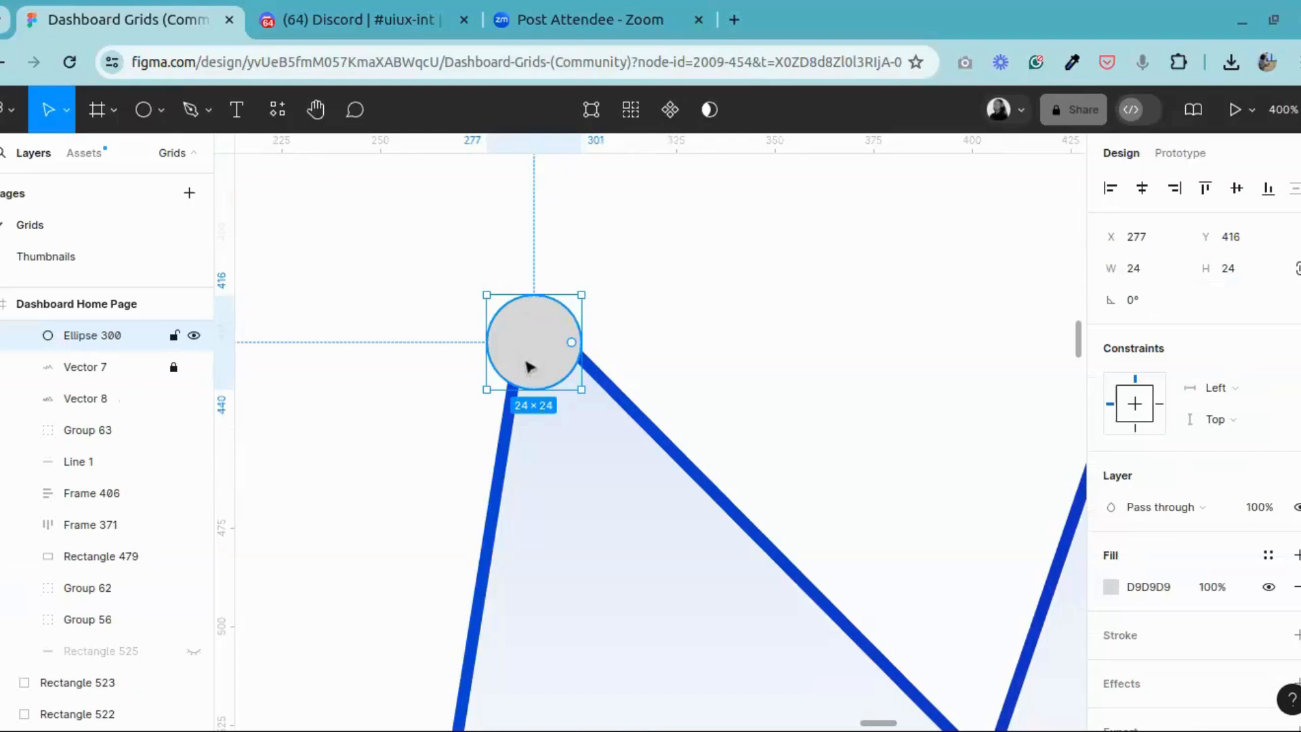
Step: Change the circle's fill to white FFFFFF and leave the colour settings
scroll(1234, 581, down, 1)
scroll(1236, 581, down, 1)
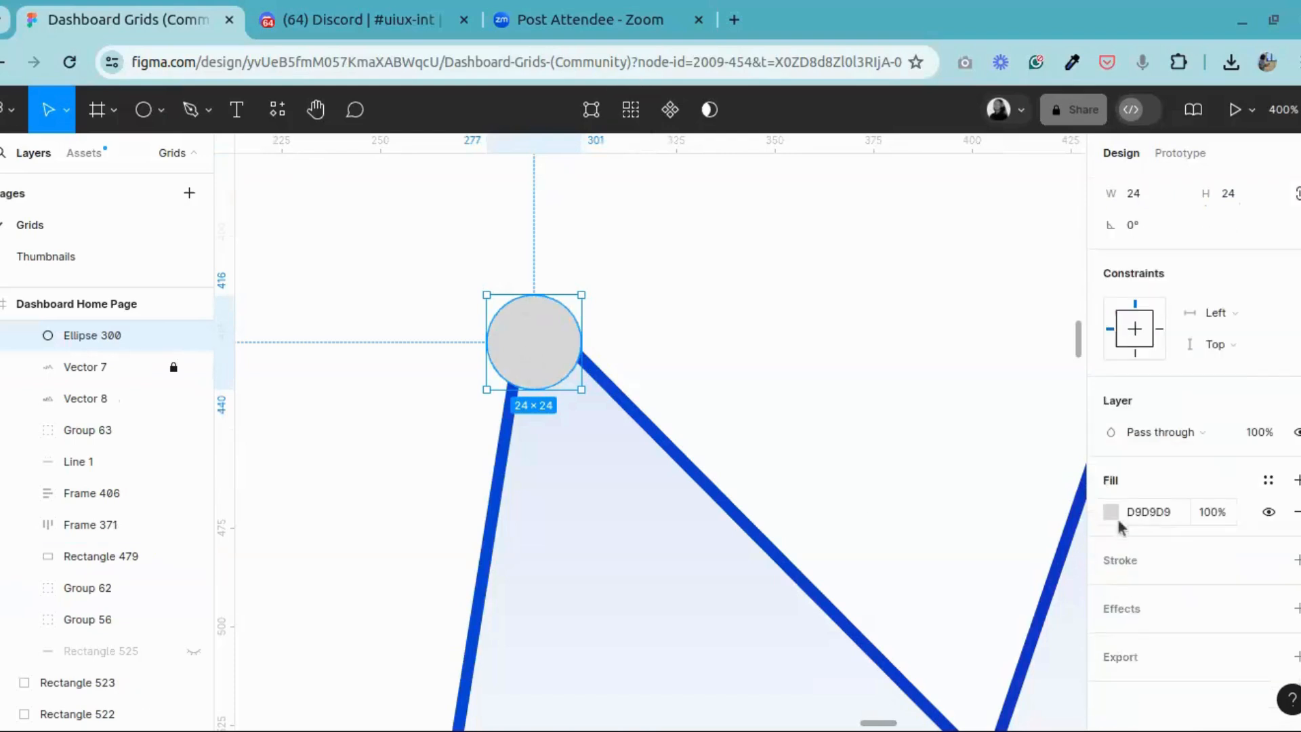
click(1112, 512)
click(875, 622)
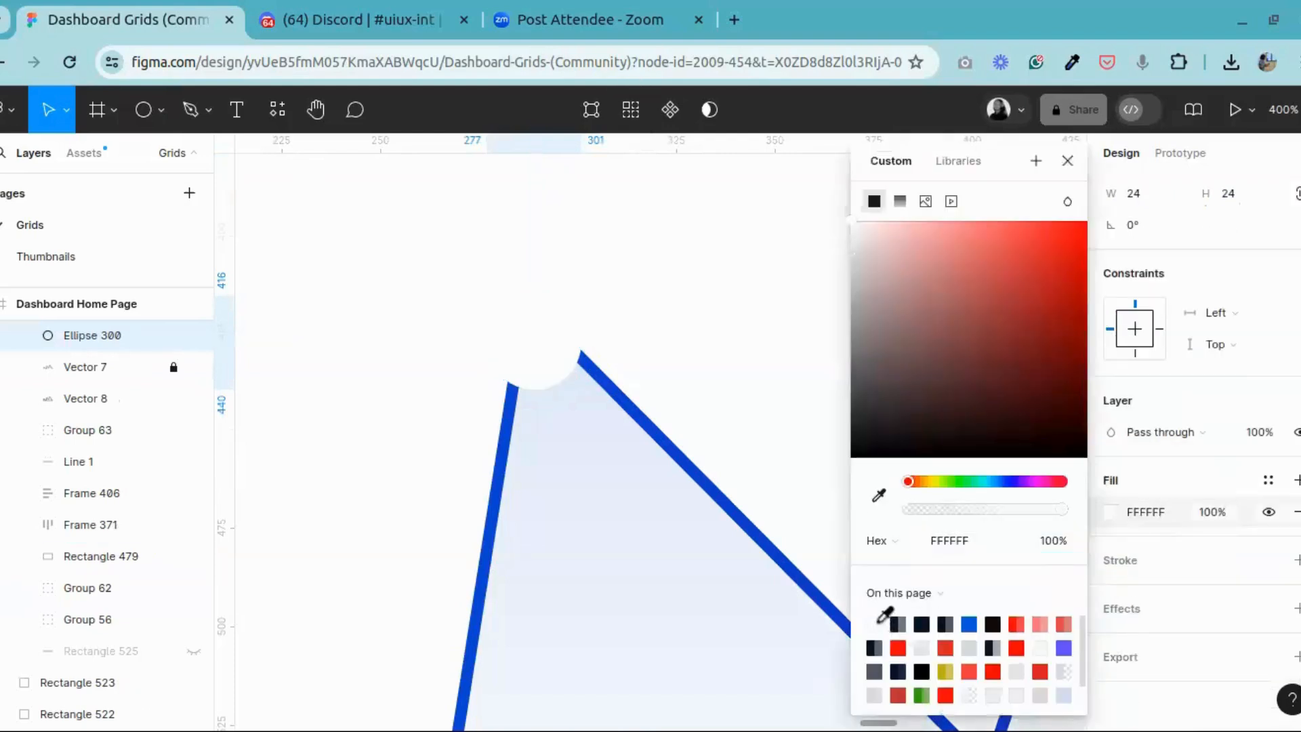
click(1068, 161)
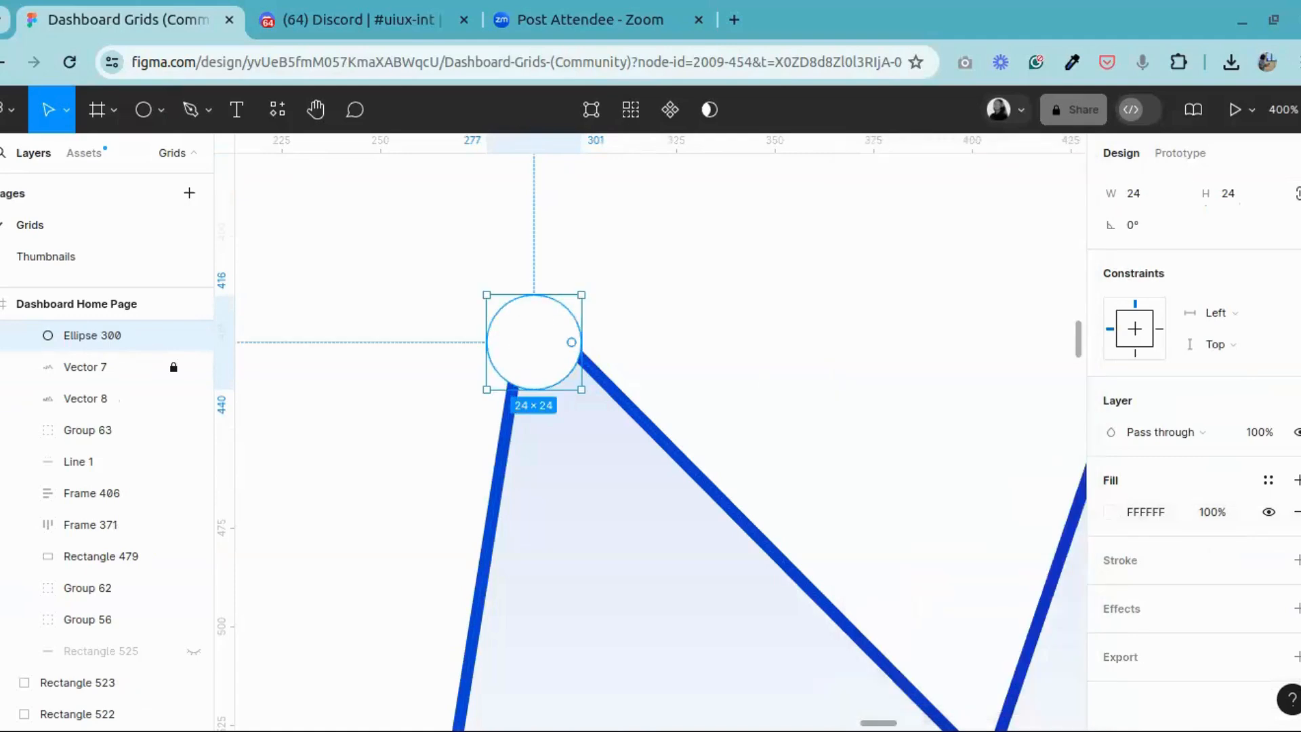
Step: Apply the M3/Elevation Light/1 effect style to the circle, detach it, and remove the first of its two drop shadows
click(1266, 610)
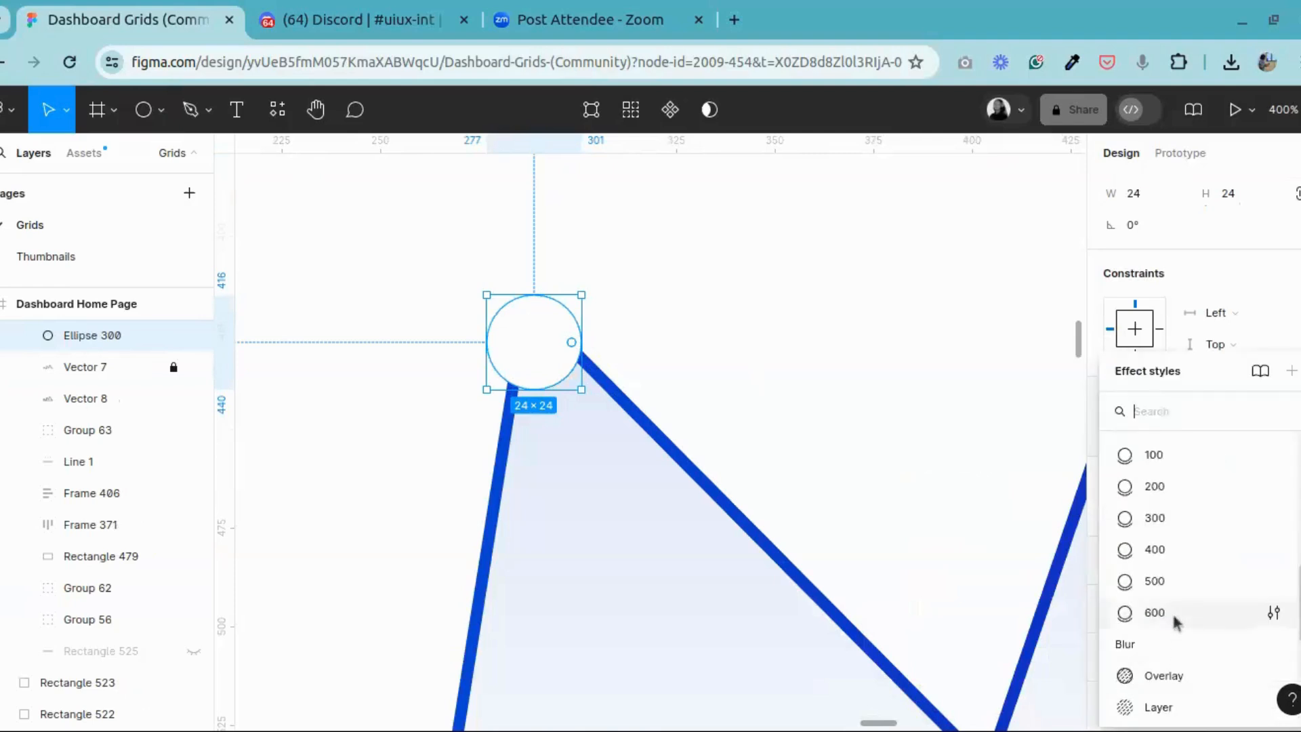
scroll(1172, 611, up, 10)
key(Escape)
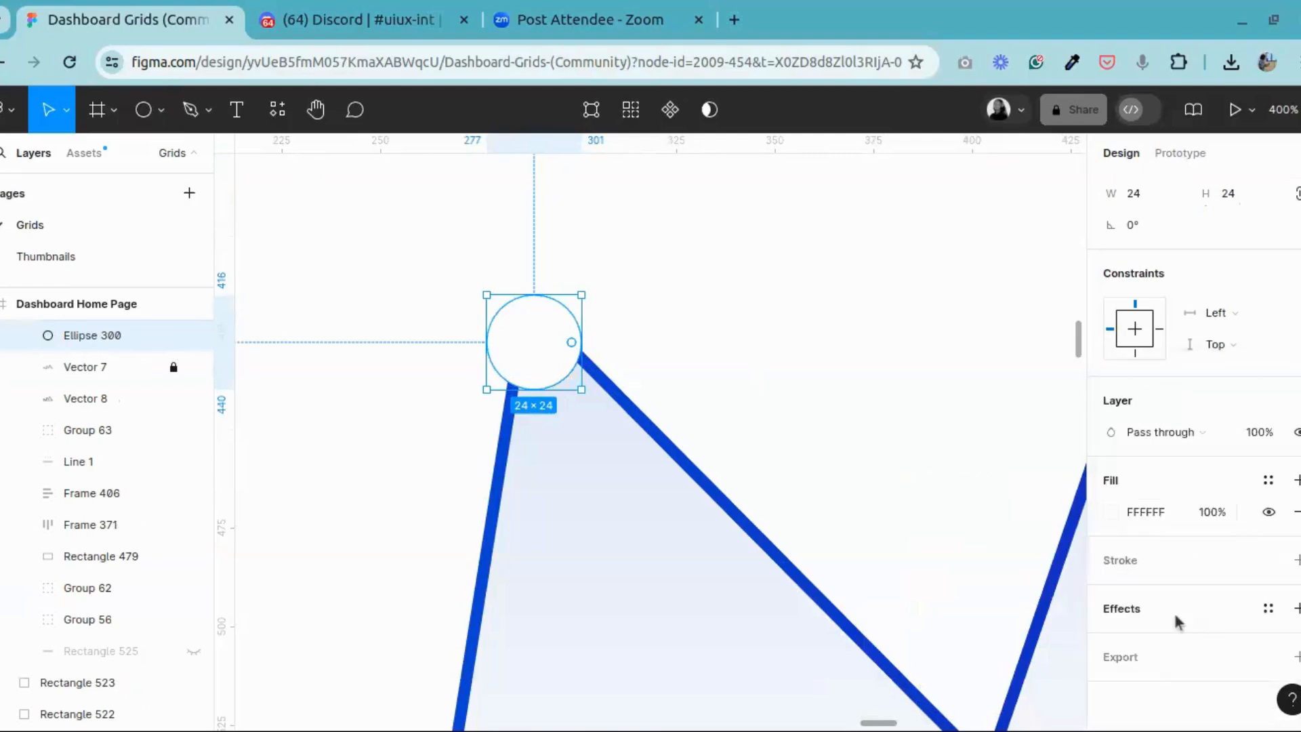
mouse_move(1275, 615)
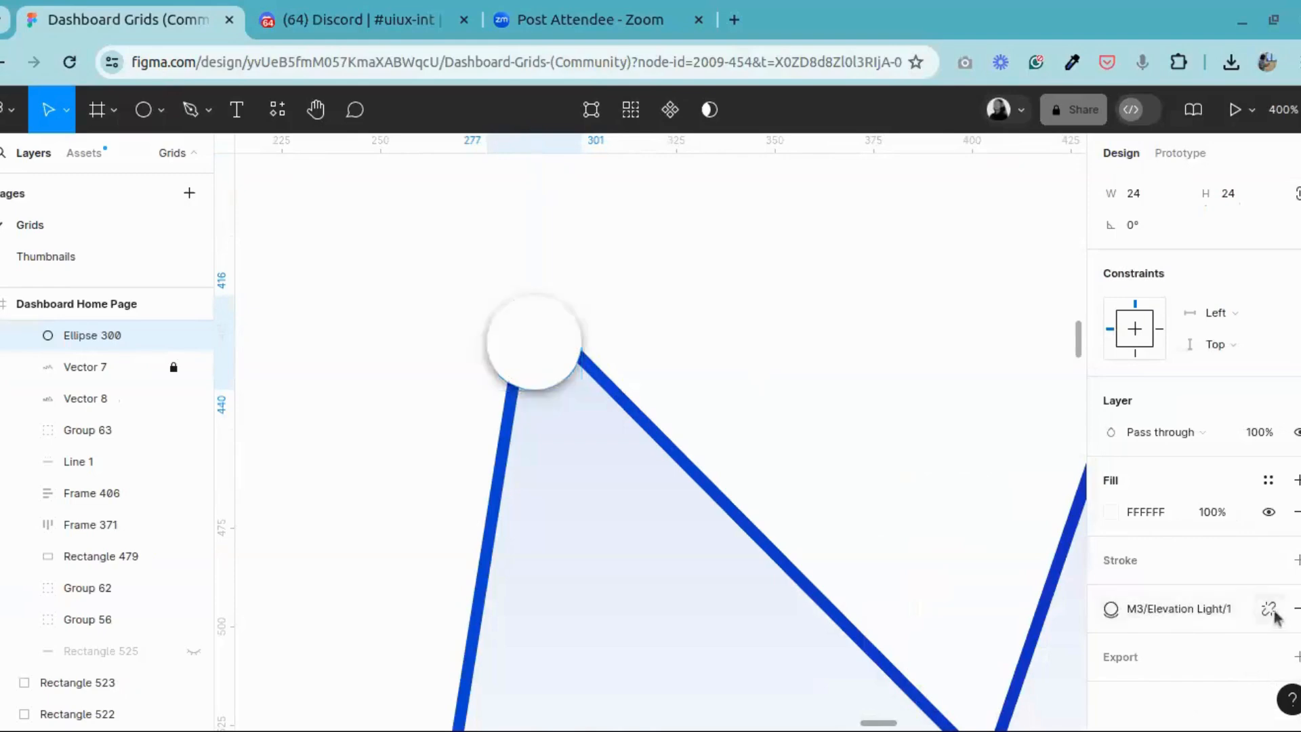
click(1269, 612)
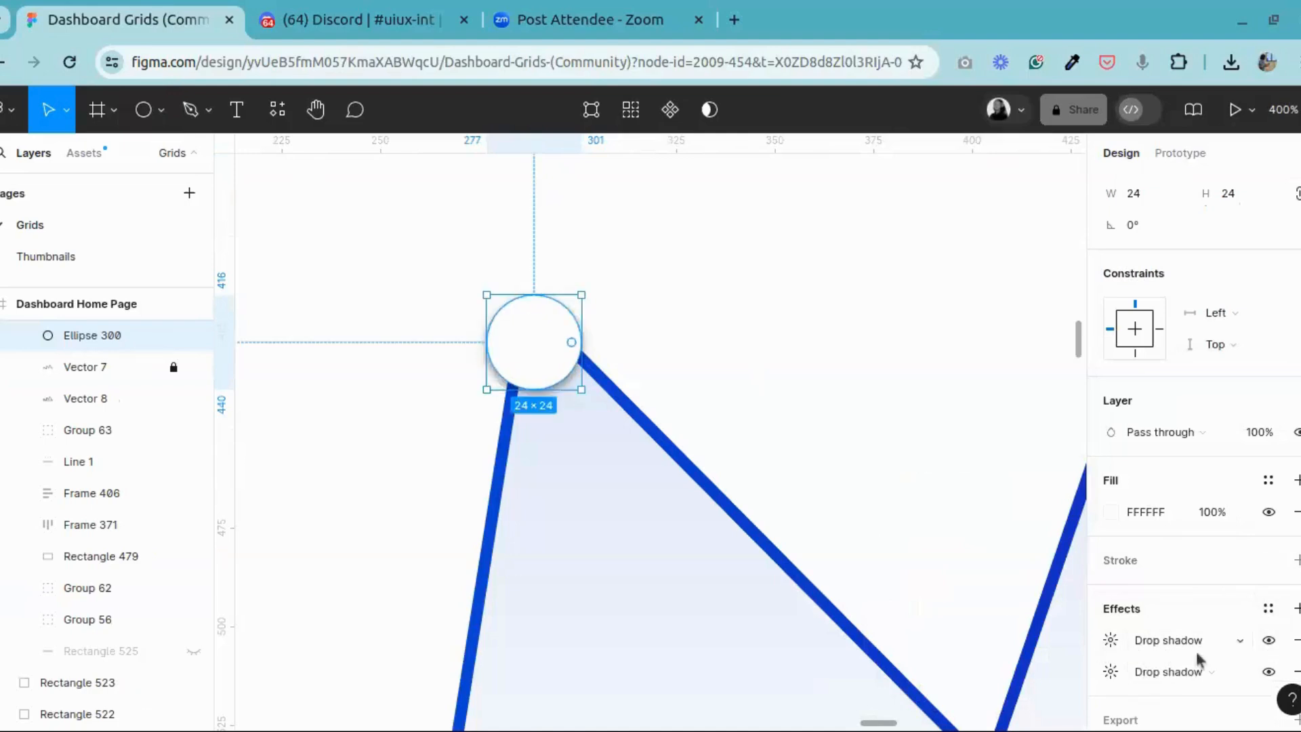
click(1296, 644)
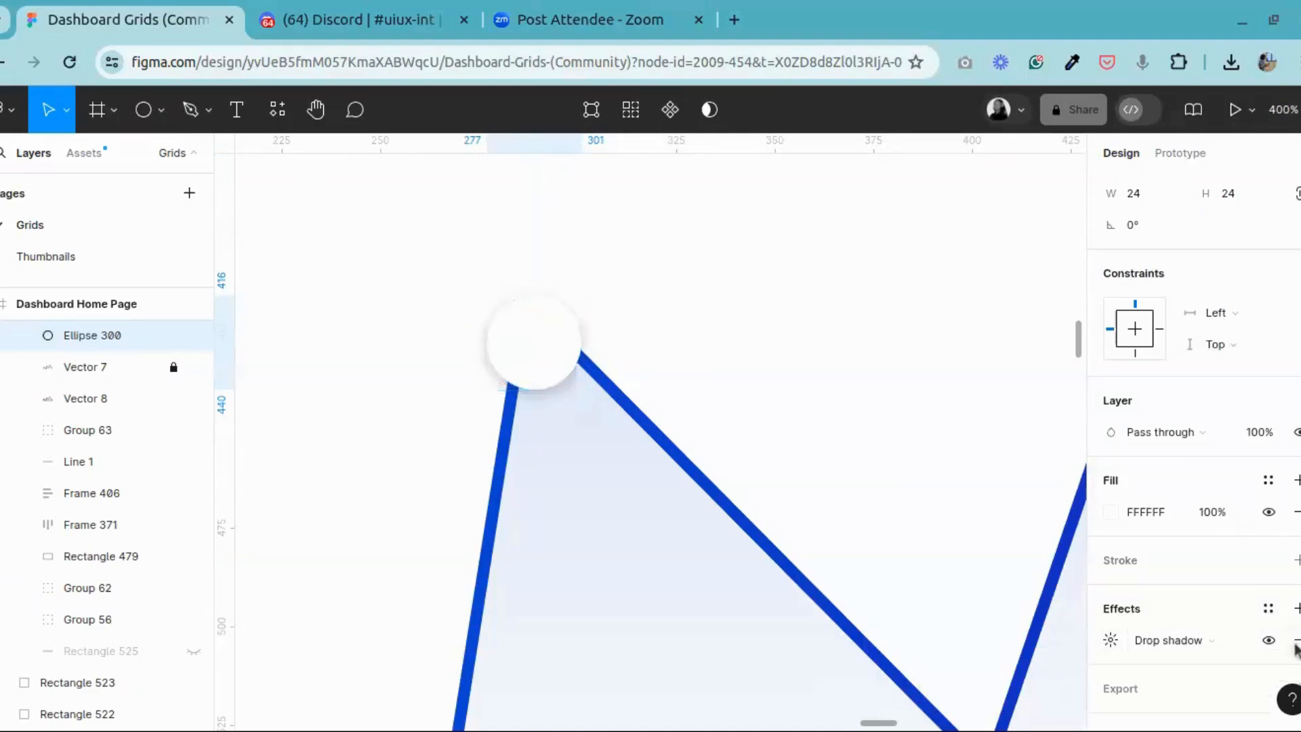
Step: Set the circle's drop shadow Y offset to 2, raise its blur past 18, and leave the shadow settings
click(1111, 640)
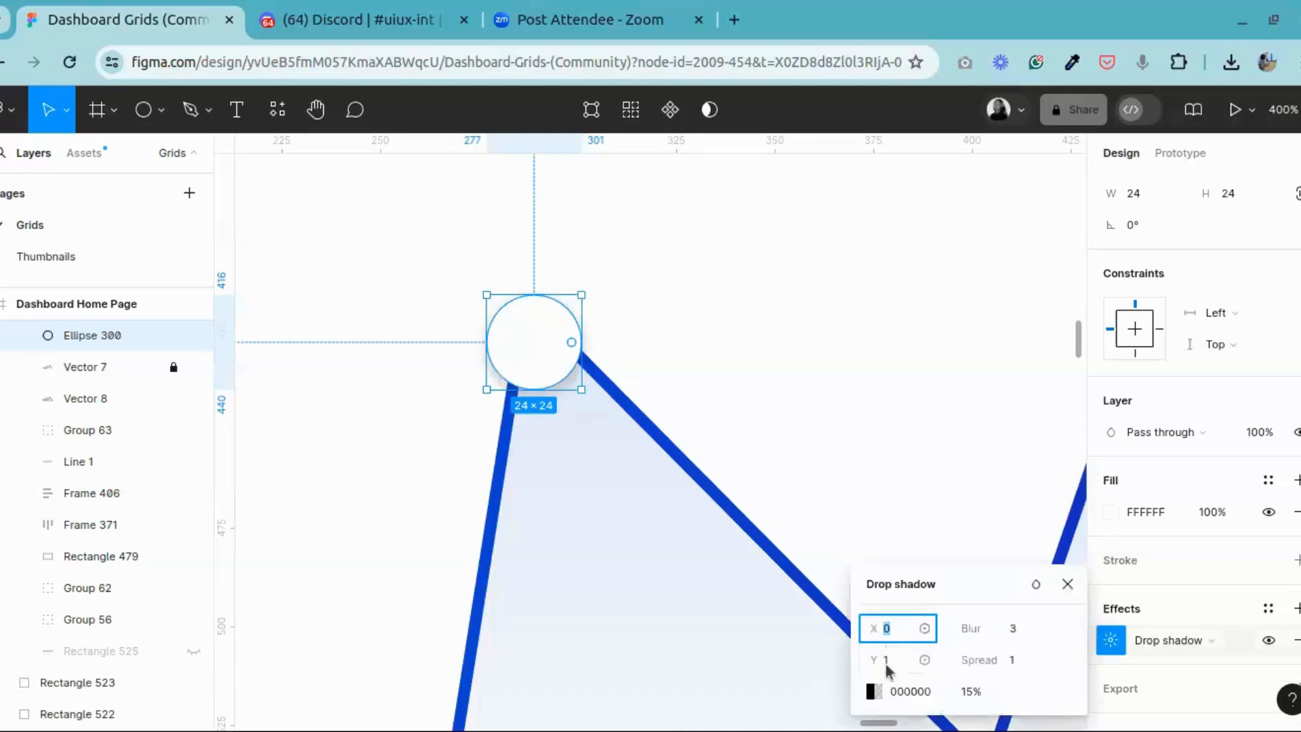
click(893, 657)
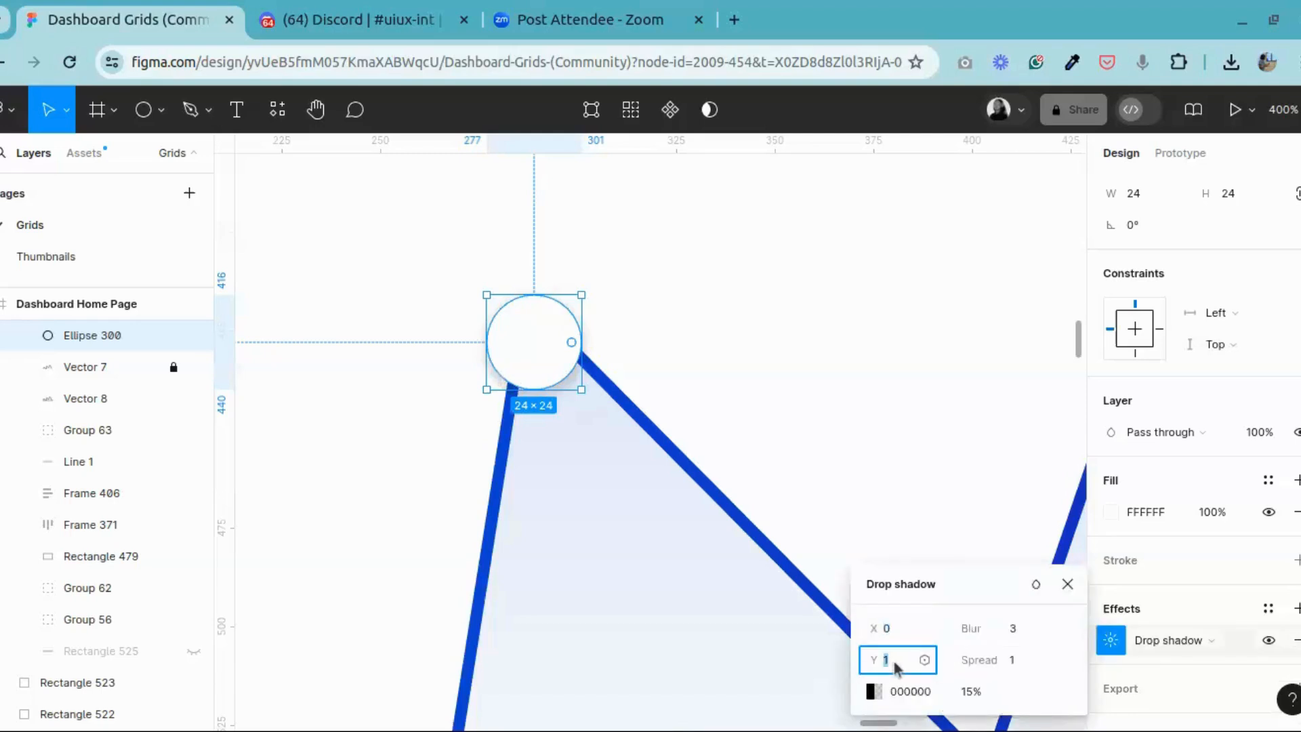
key(Return)
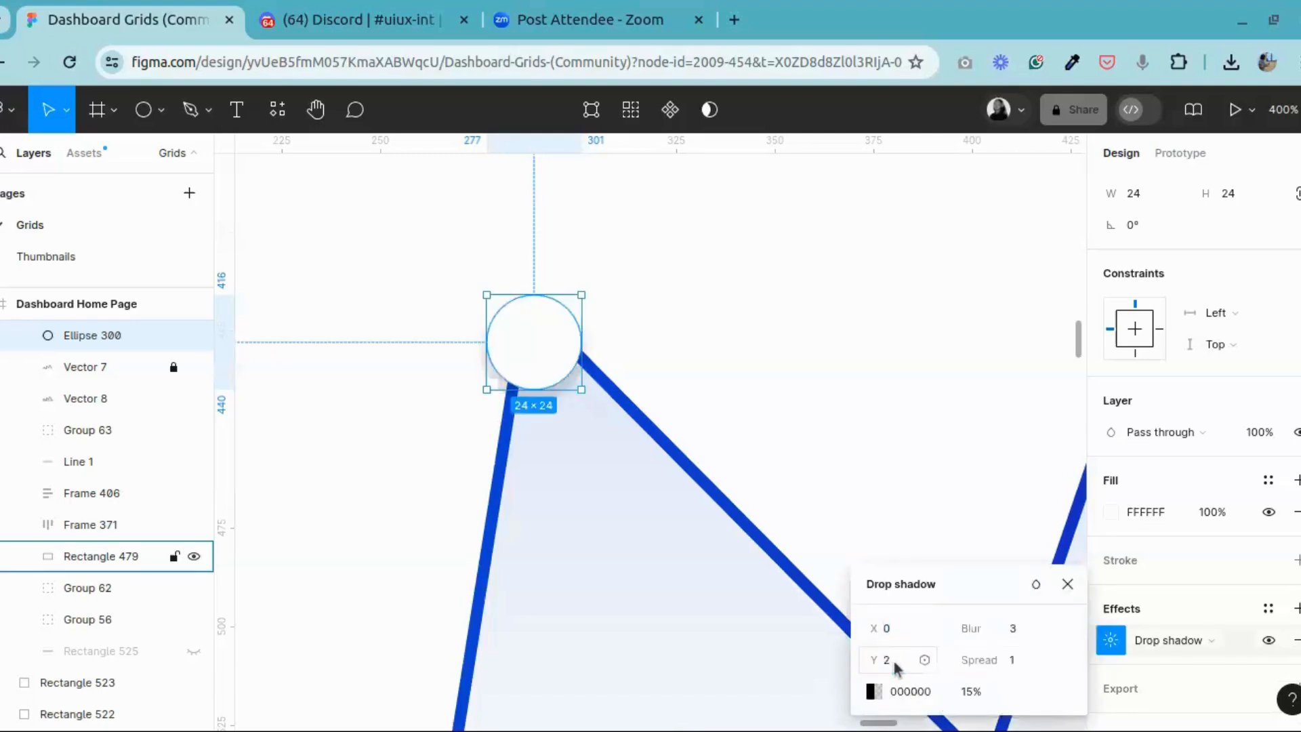
click(1015, 632)
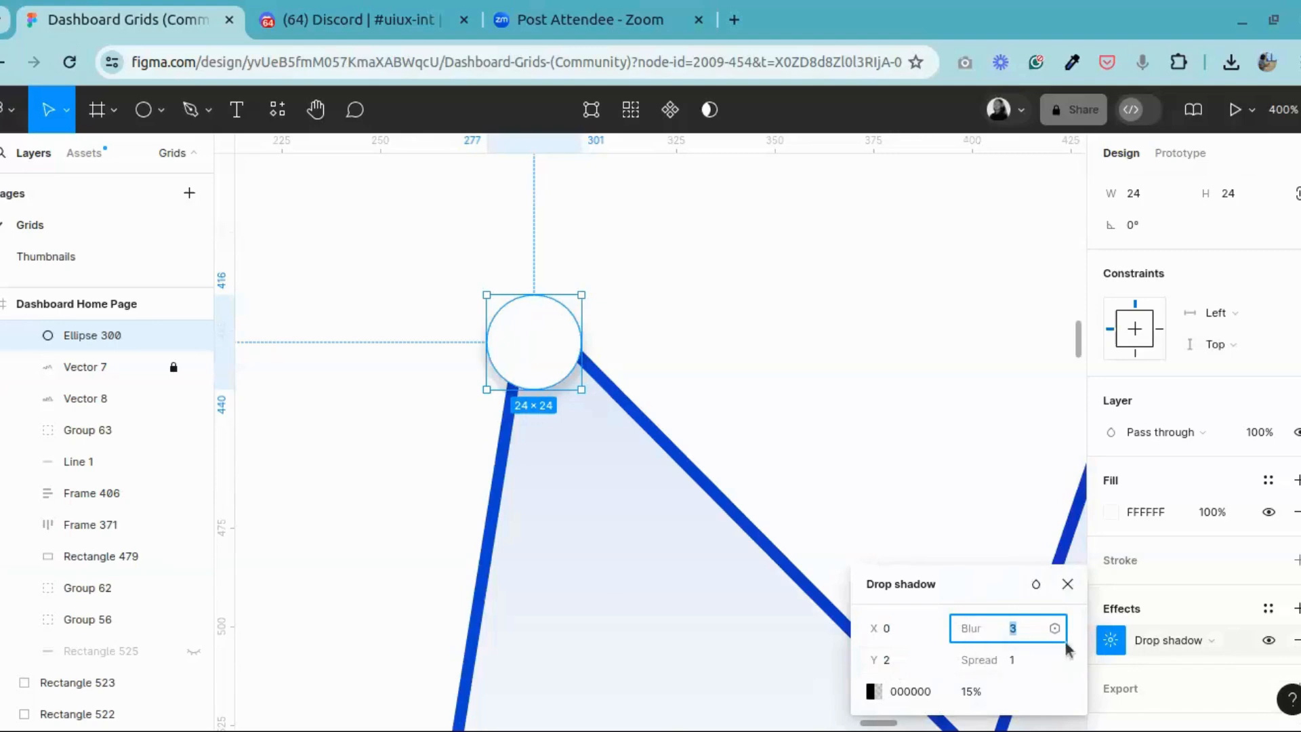
key(Up)
key(Up)
key(Up)
key(Up)
key(Up)
key(Up)
key(Up)
key(Up)
key(Up)
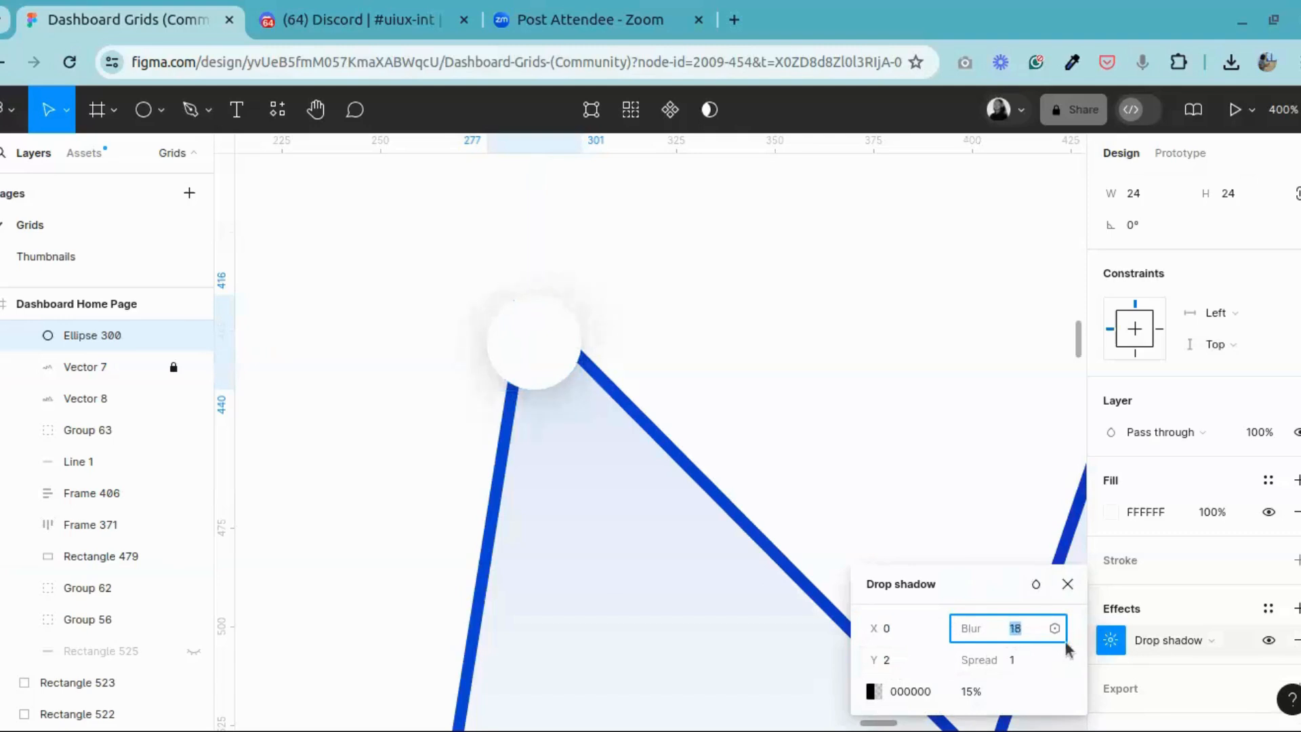
key(Up)
key(Up)
key(Up)
key(Up)
key(Up)
key(Up)
key(Up)
key(Up)
key(Up)
key(Up)
key(Up)
key(Up)
key(Up)
key(Up)
click(1068, 583)
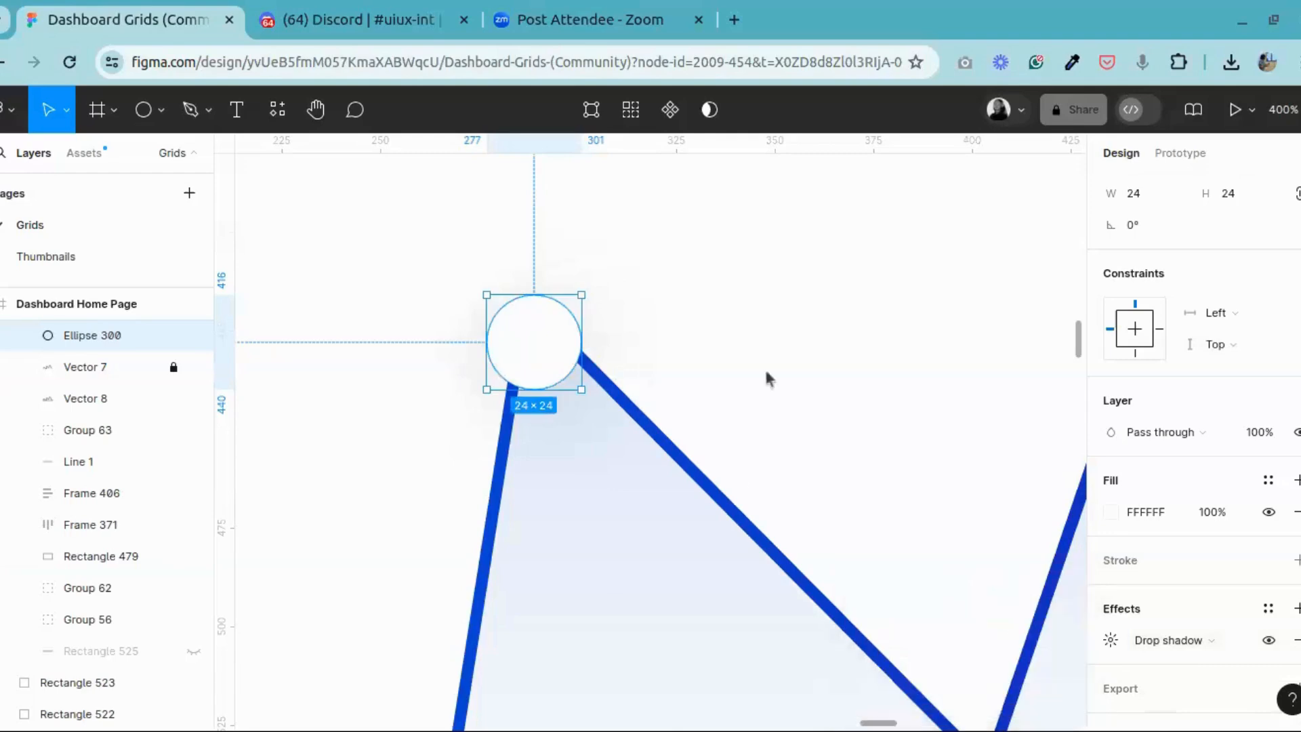
Step: Draw a smaller circle about 13 × 13 inside the white circle
click(140, 110)
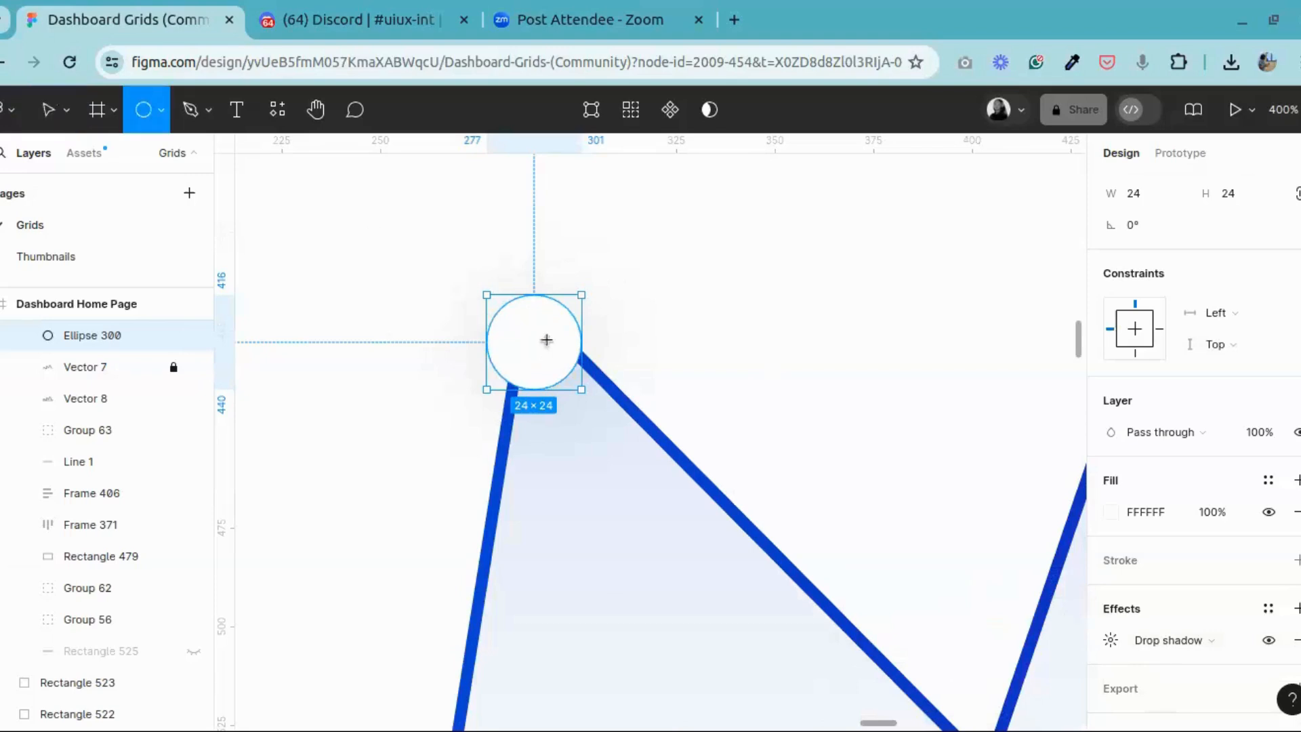
drag(536, 348, 546, 373)
click(540, 310)
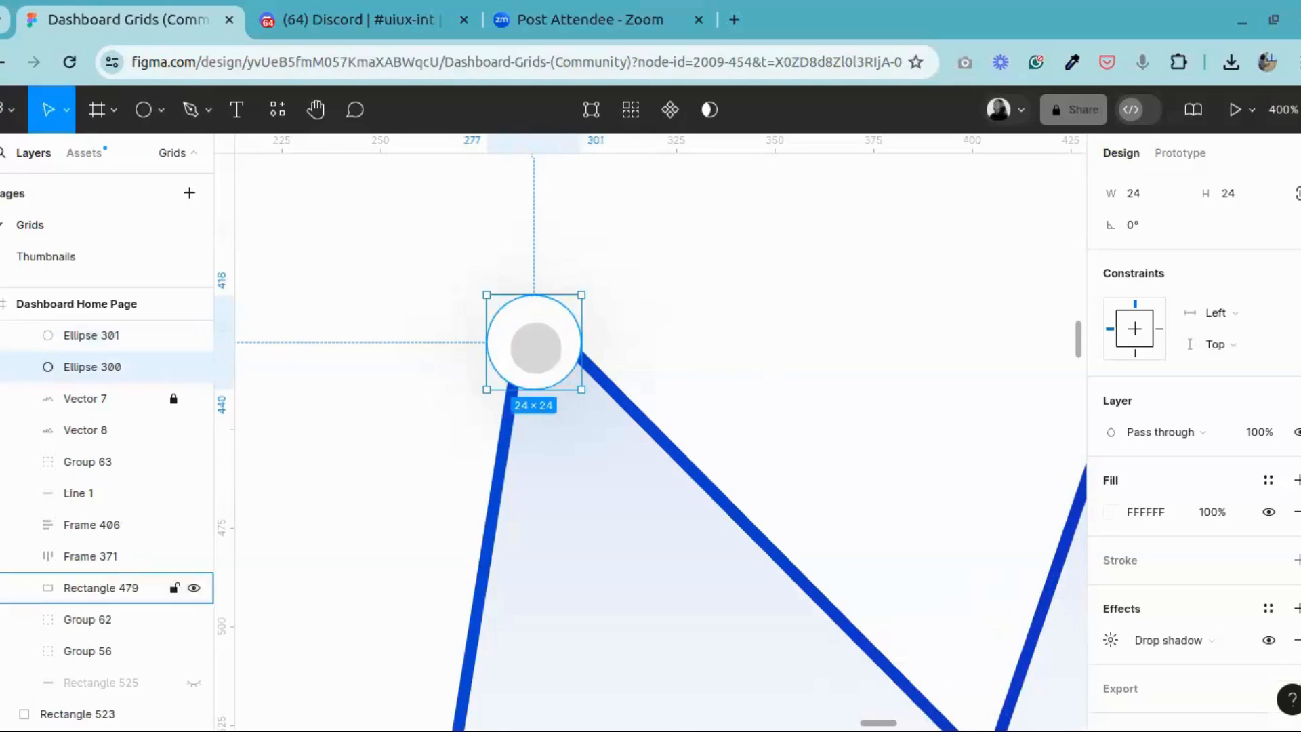
Step: Resize the small circle inside the white circle to 16 × 16 and centre it within the white circle
click(535, 364)
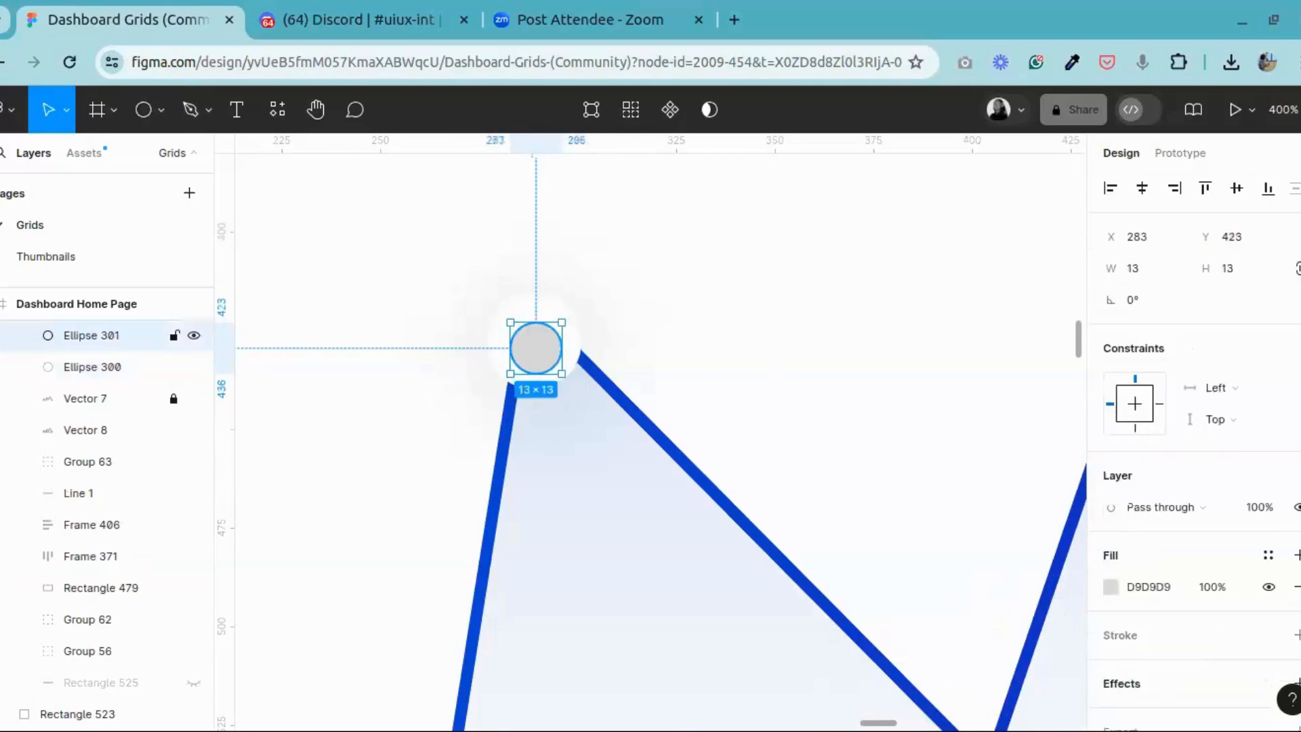
click(1234, 269)
text(16)
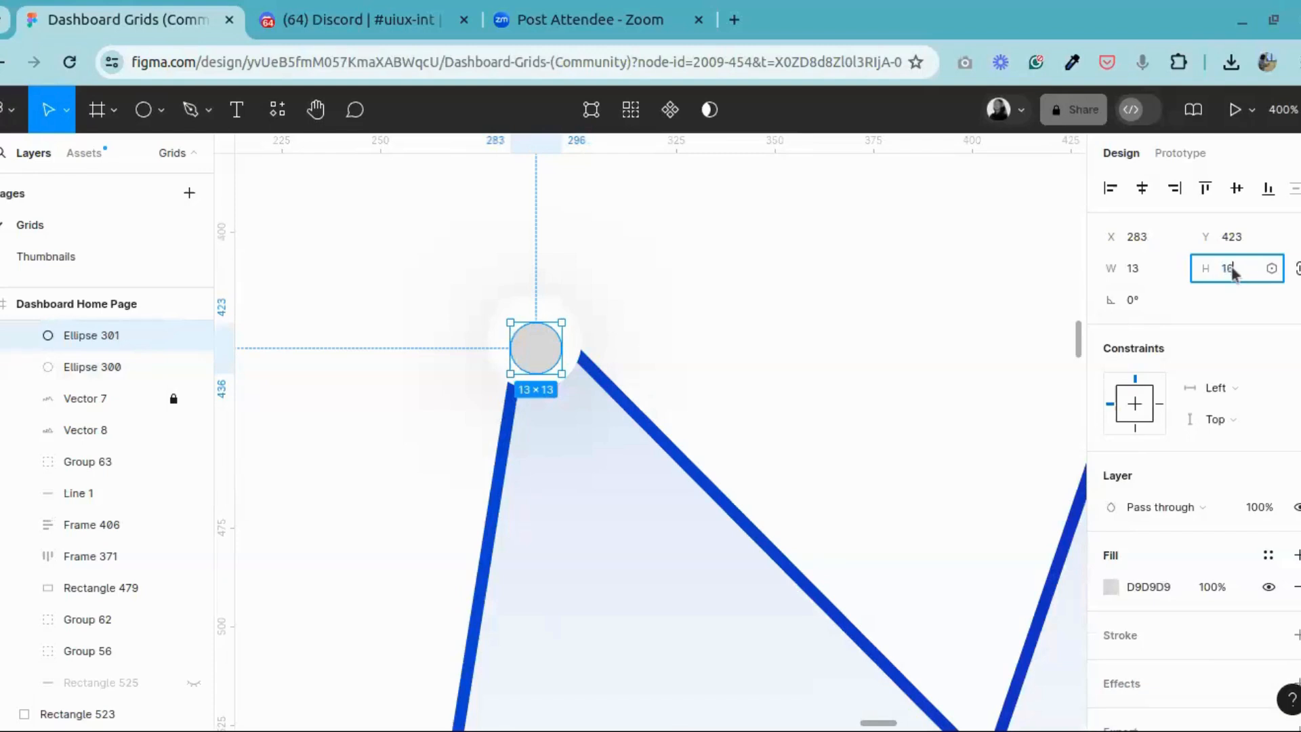
key(Return)
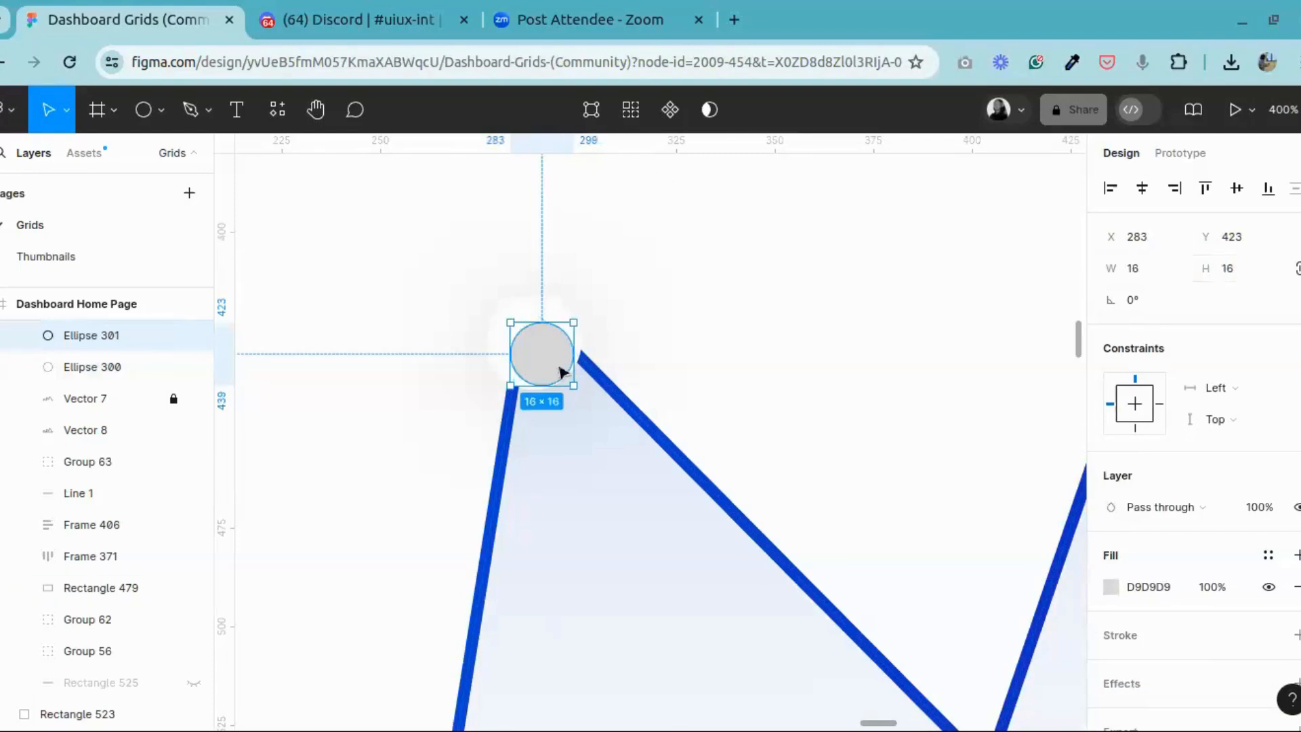
drag(554, 351, 550, 348)
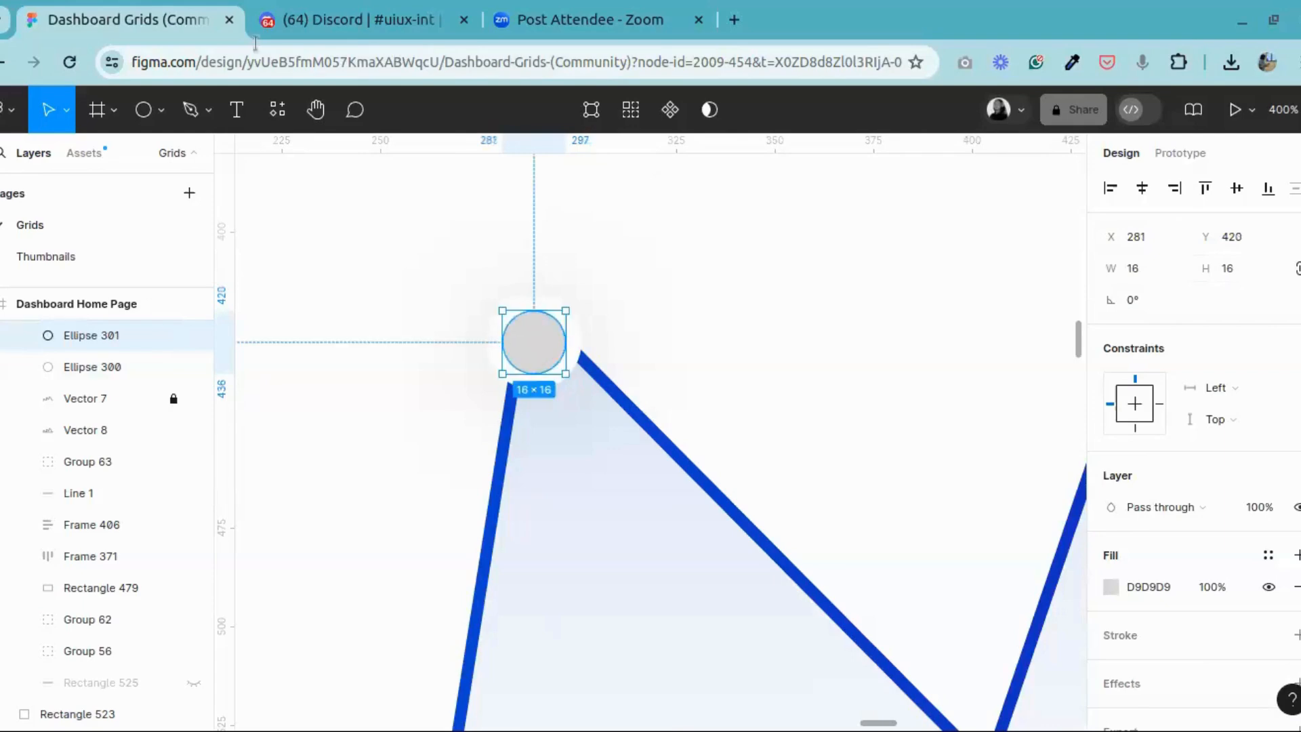
click(316, 110)
drag(497, 303, 586, 351)
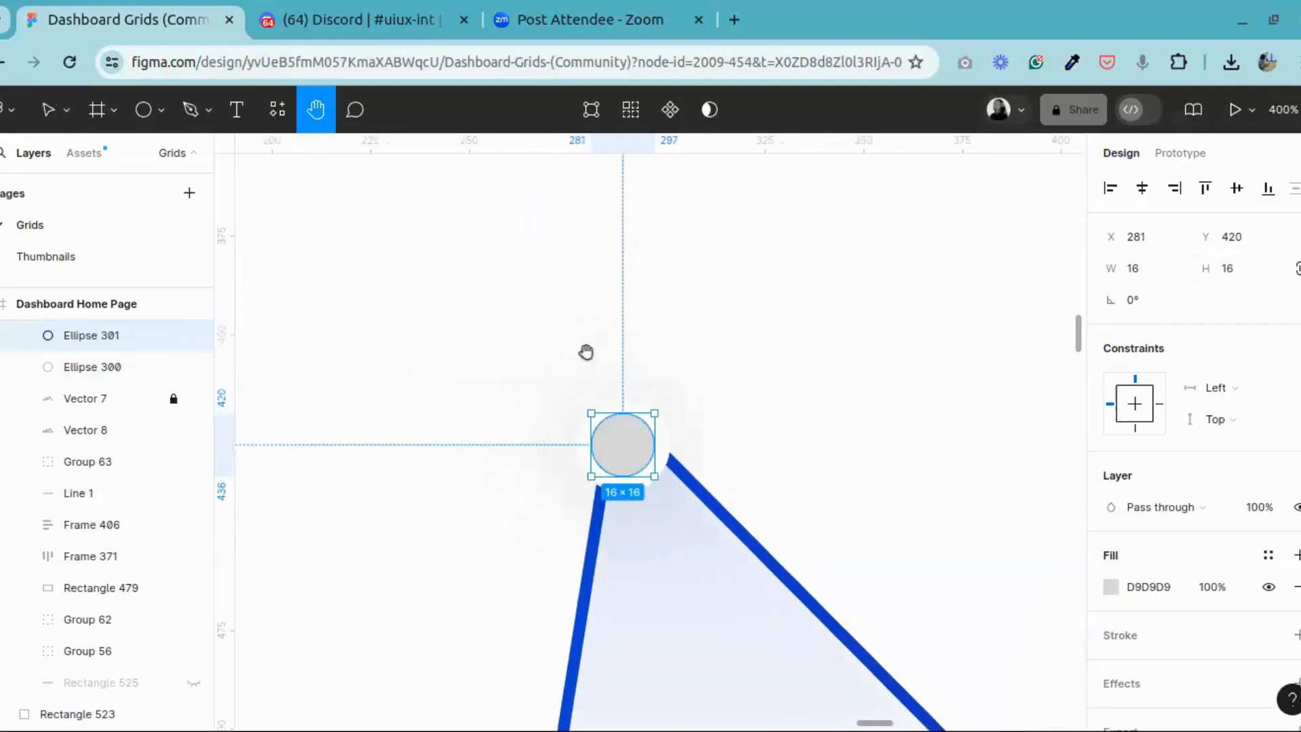
key(plus)
key(plus)
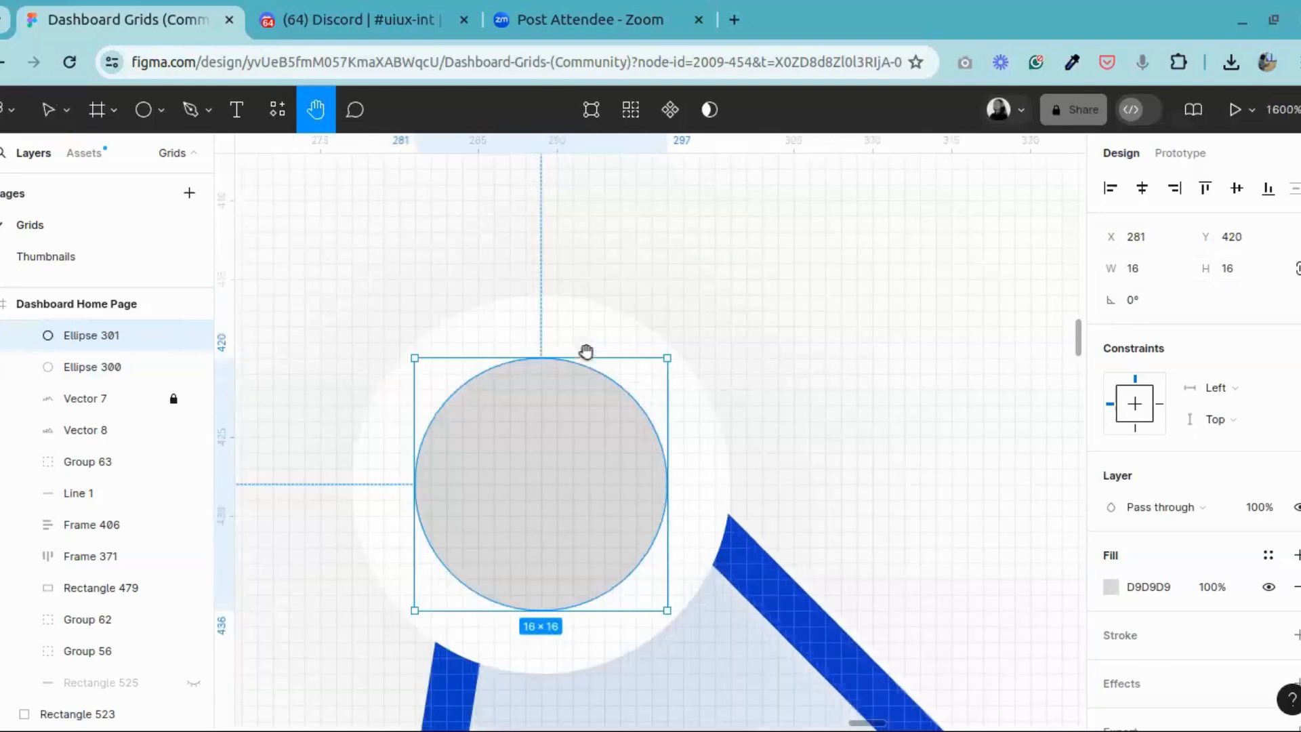
click(47, 110)
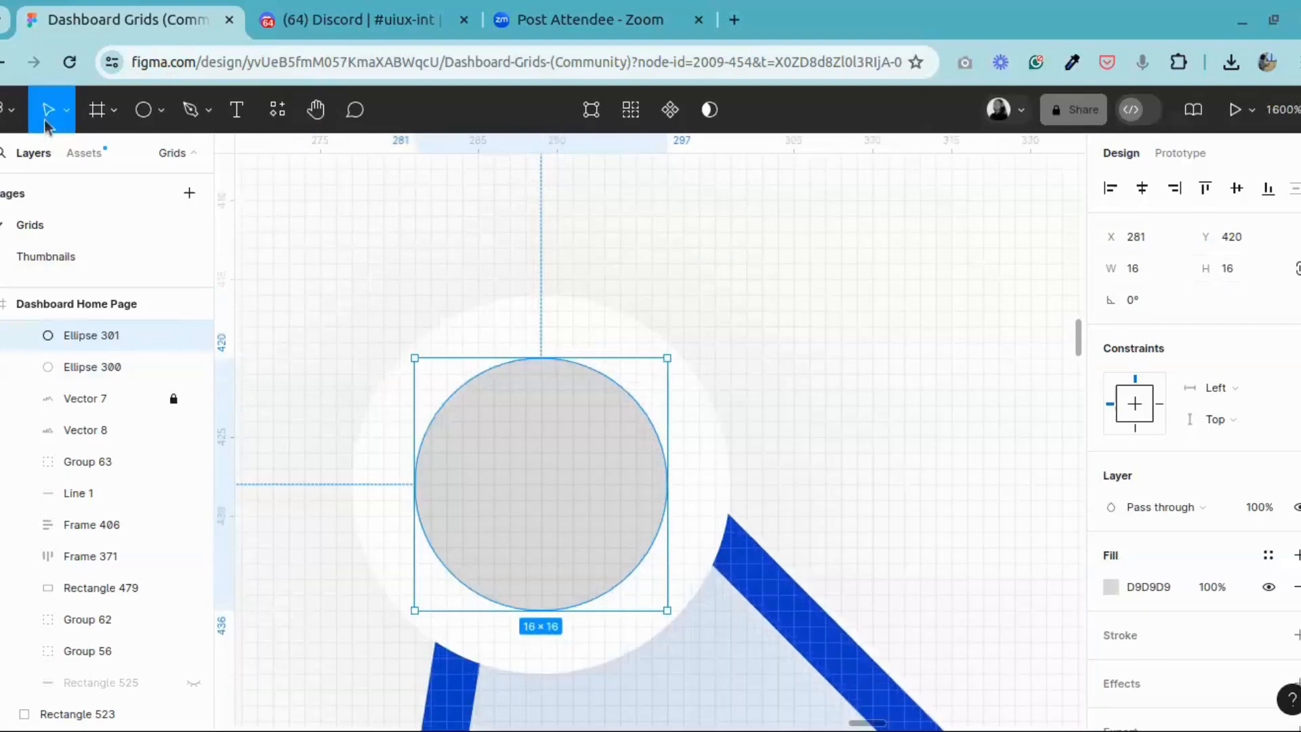
click(539, 335)
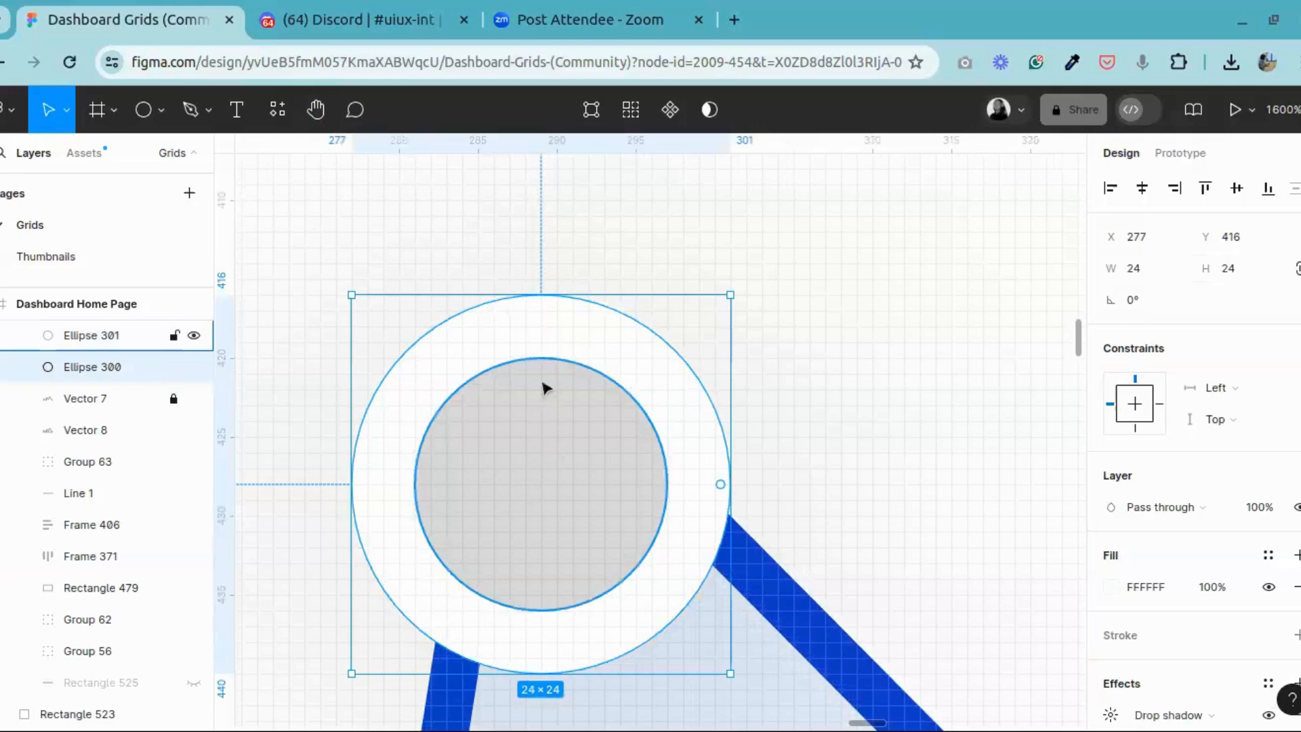
scroll(551, 395, up, 10)
key(minus)
key(minus)
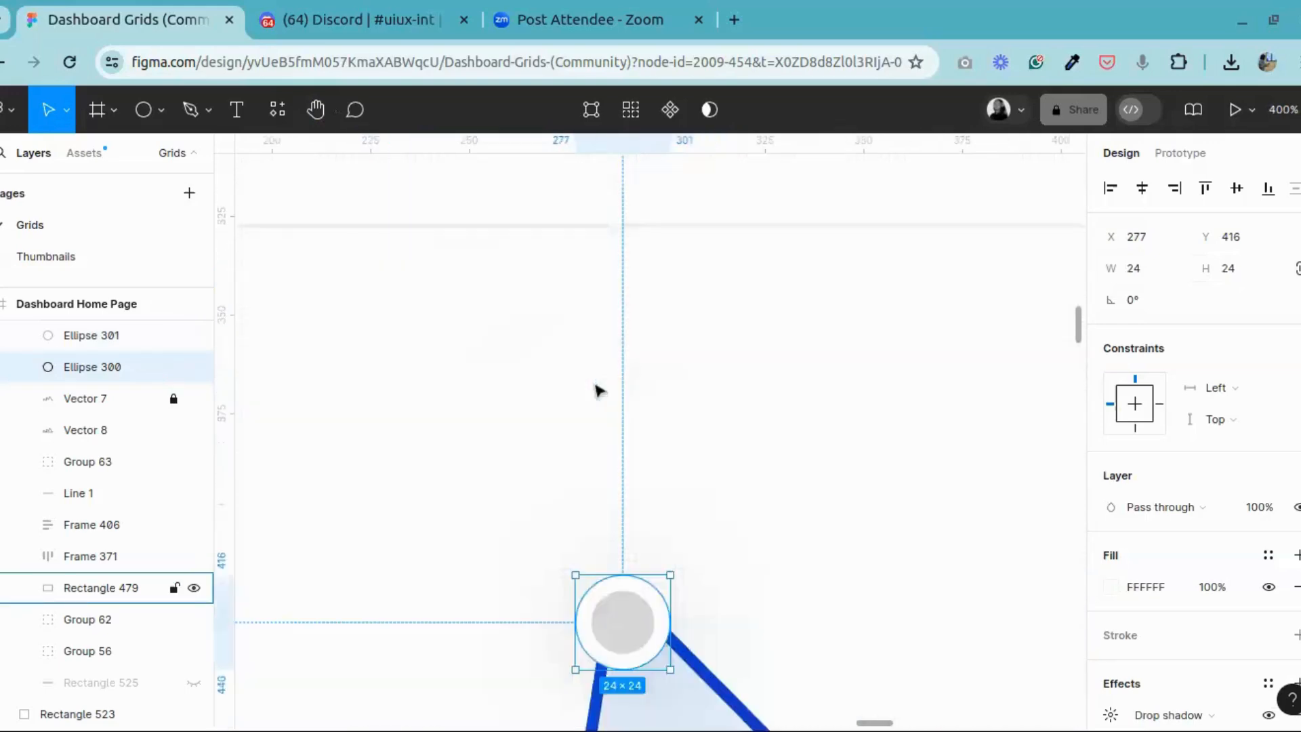
key(minus)
scroll(582, 359, up, 5)
scroll(581, 359, up, 10)
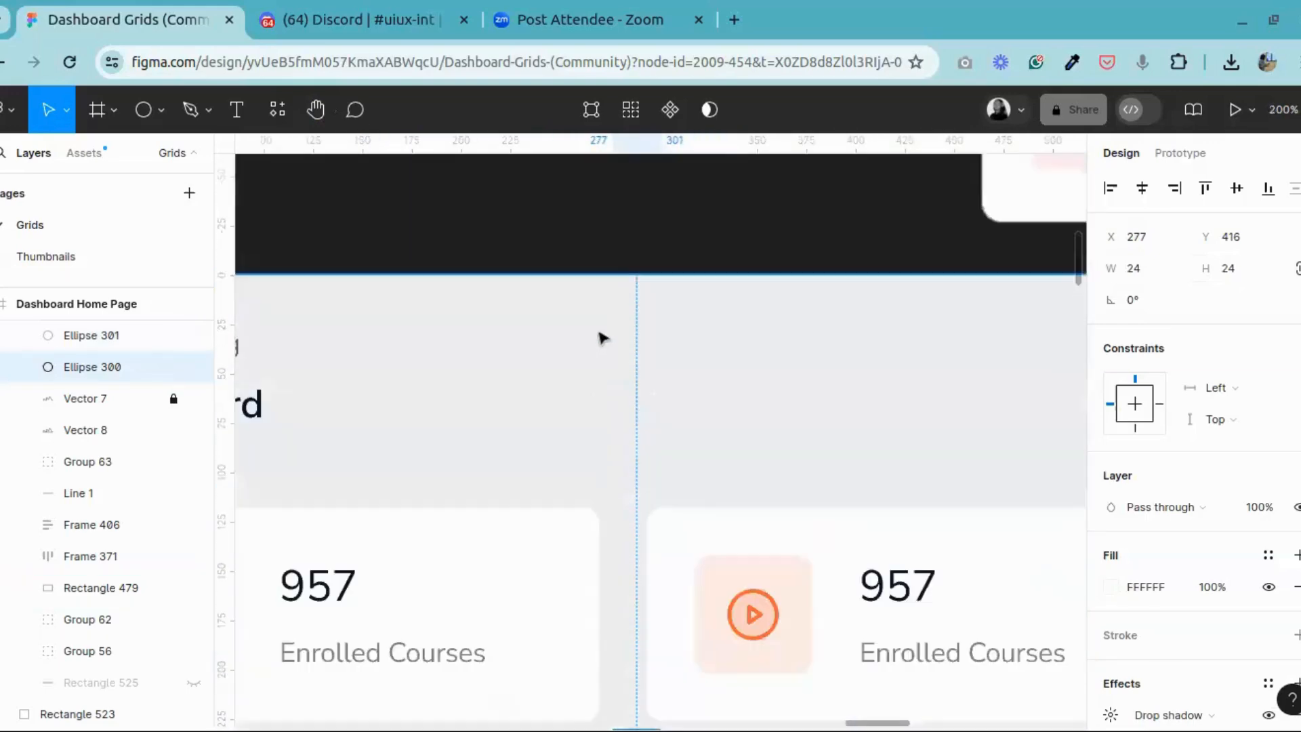
scroll(515, 211, up, 3)
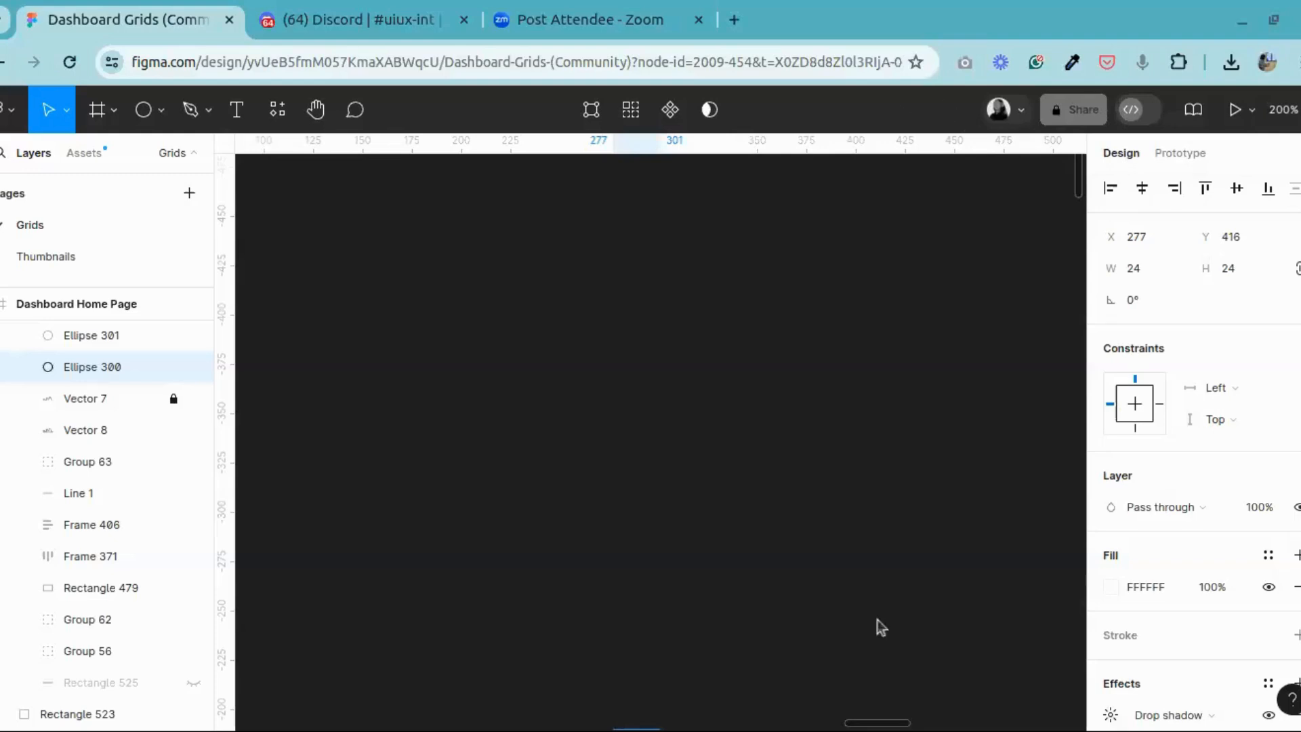
click(144, 110)
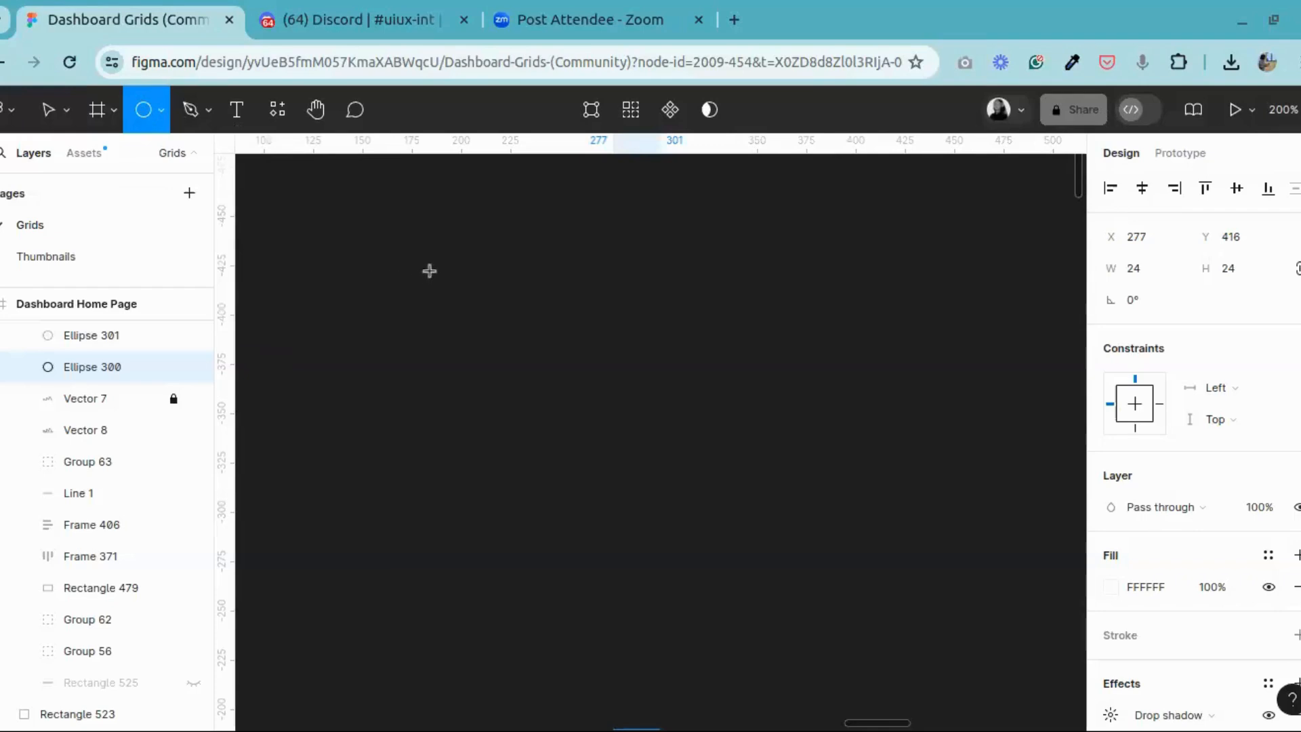
drag(430, 271, 430, 273)
drag(592, 479, 592, 479)
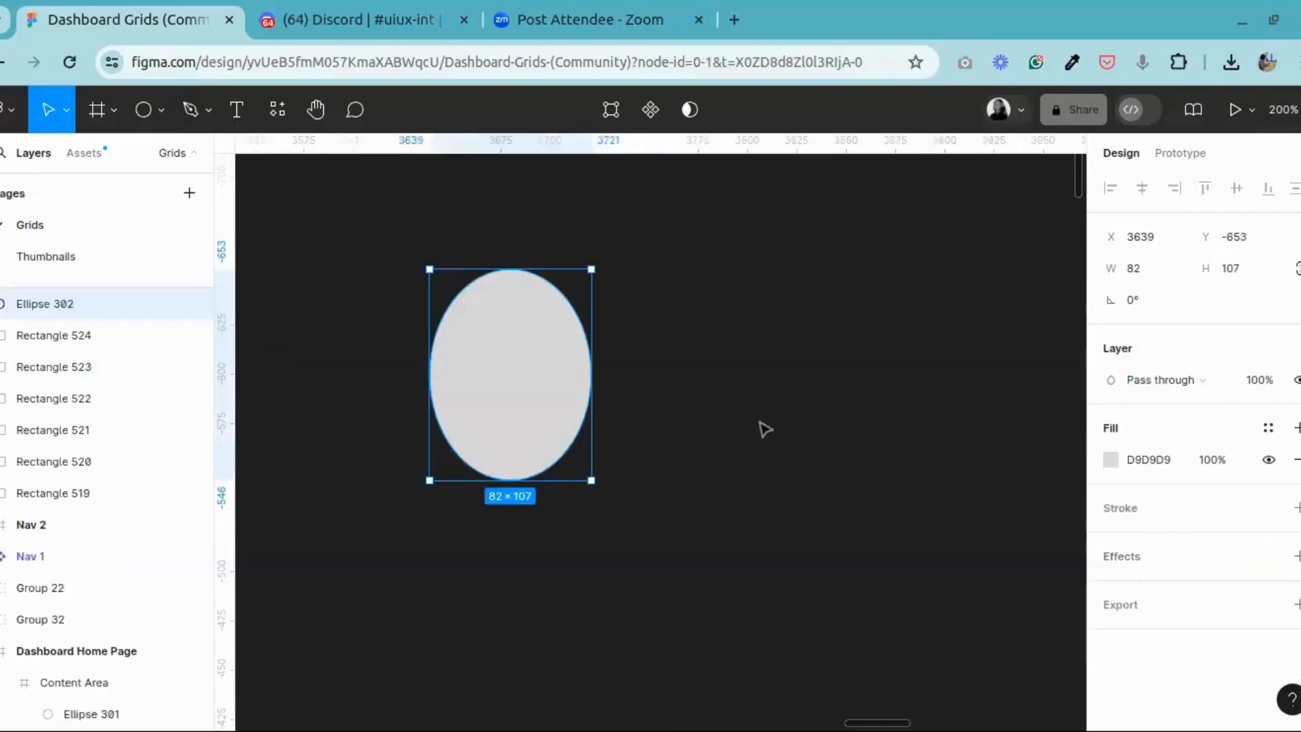
key(Delete)
Step: Draw a circle on the empty canvas outside the dashboard frame and set its size to 40 × 40
click(152, 112)
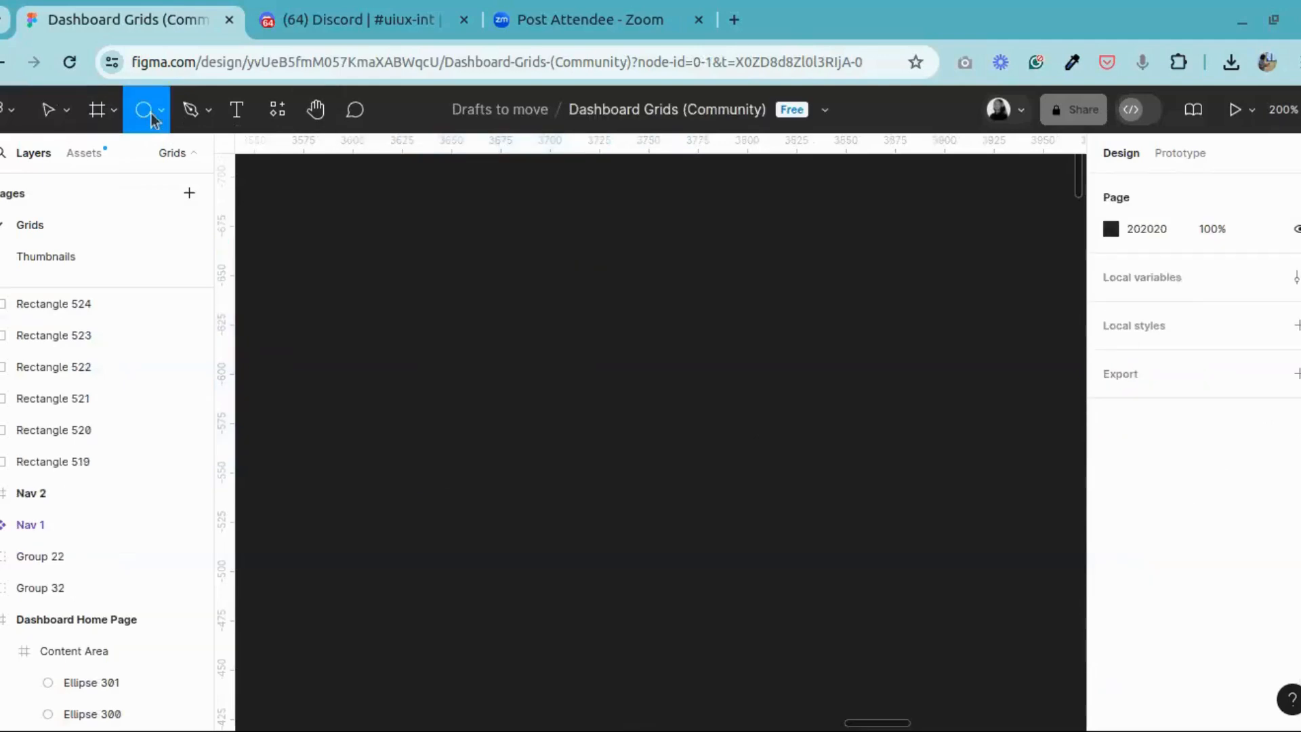
click(164, 111)
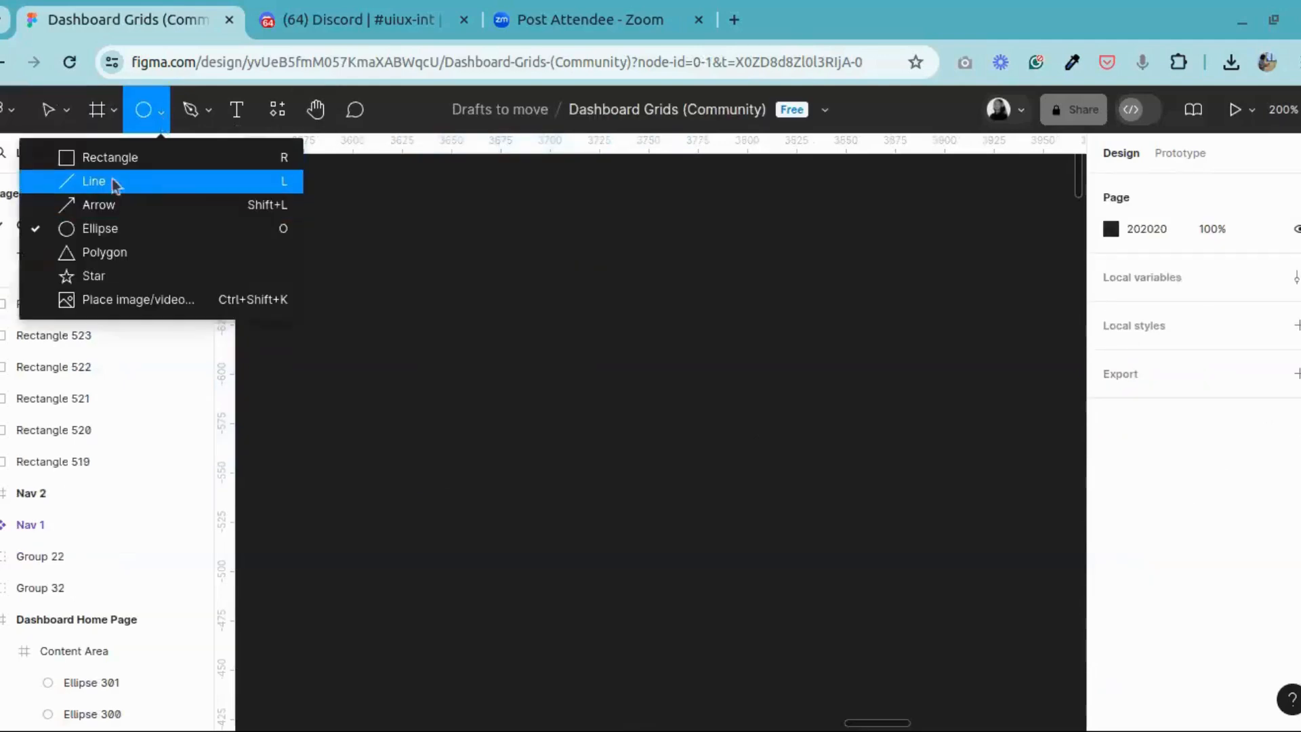
click(127, 229)
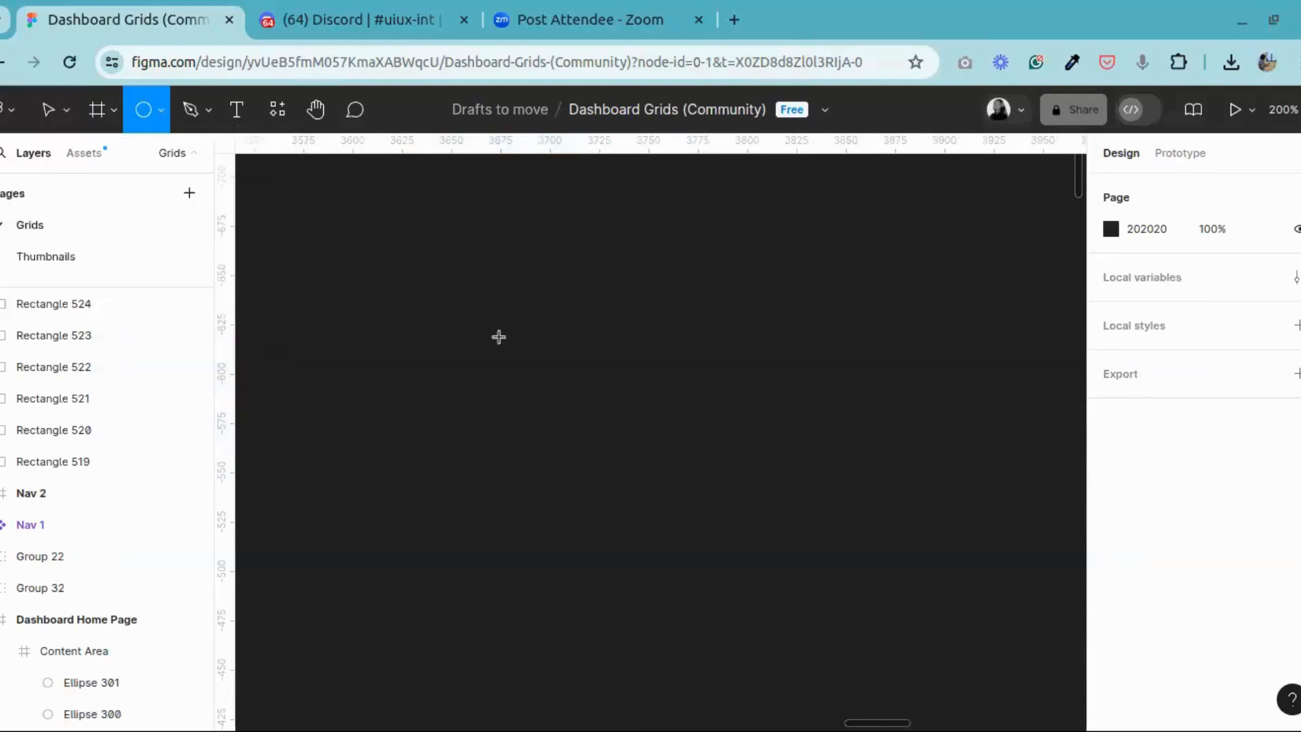
drag(474, 270, 611, 483)
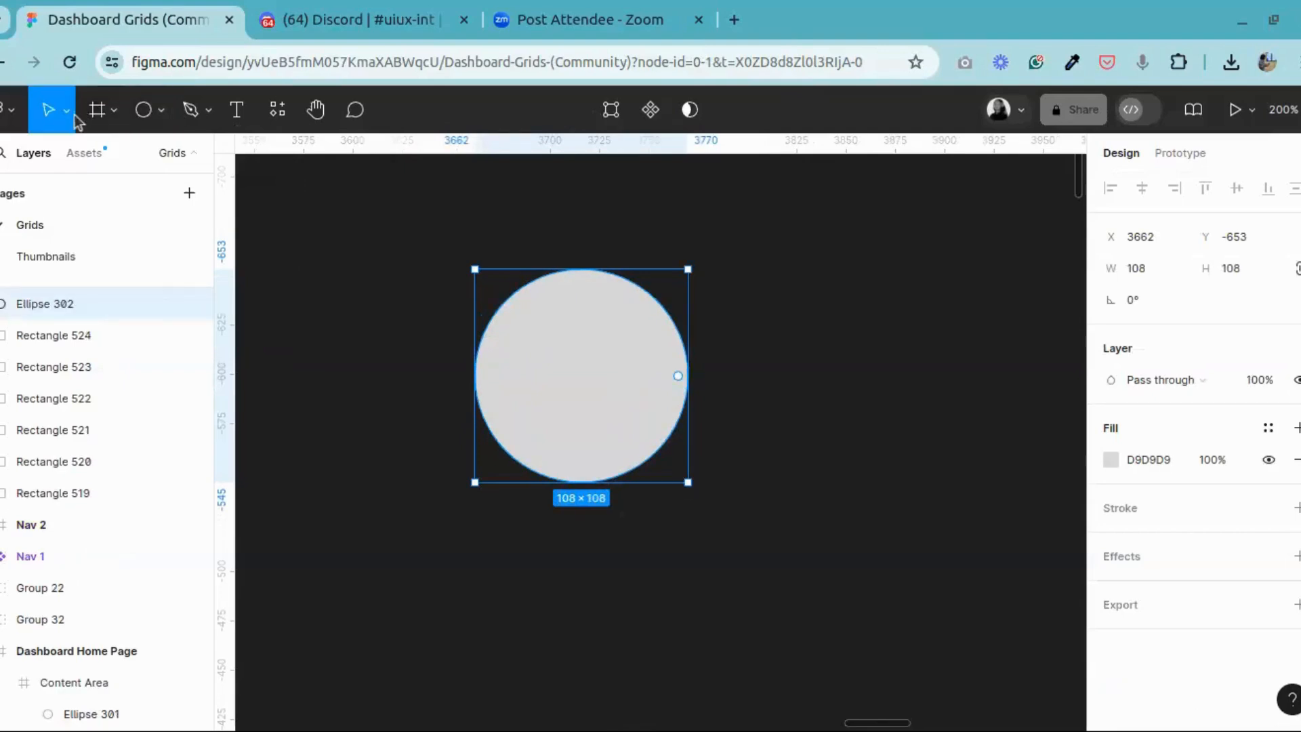
click(1252, 270)
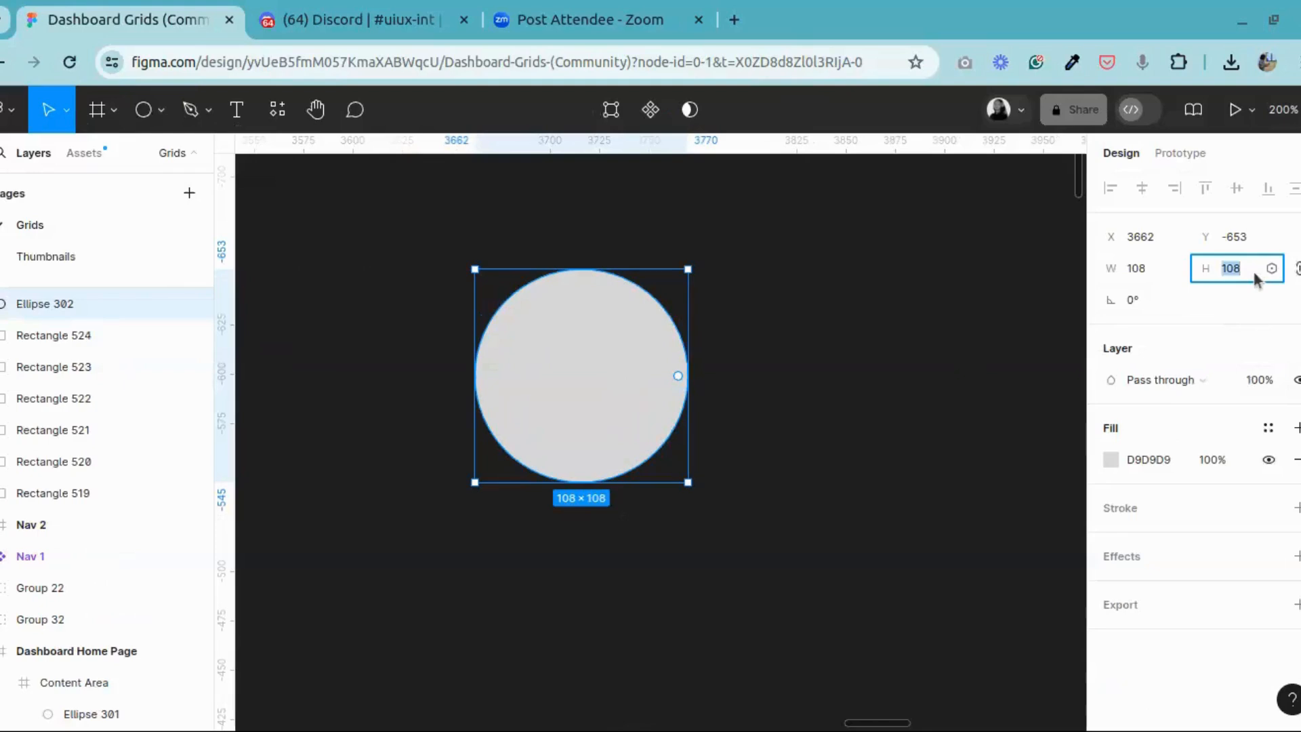
text(40)
key(Return)
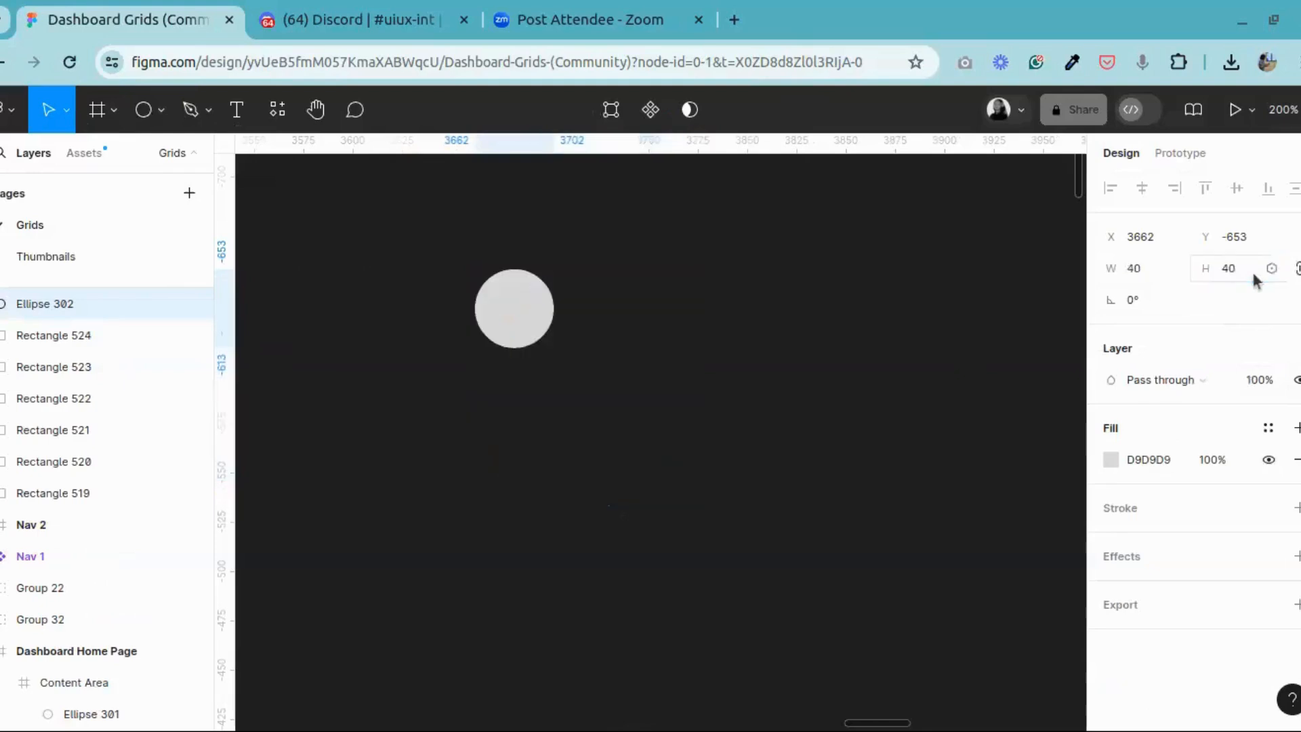
click(331, 112)
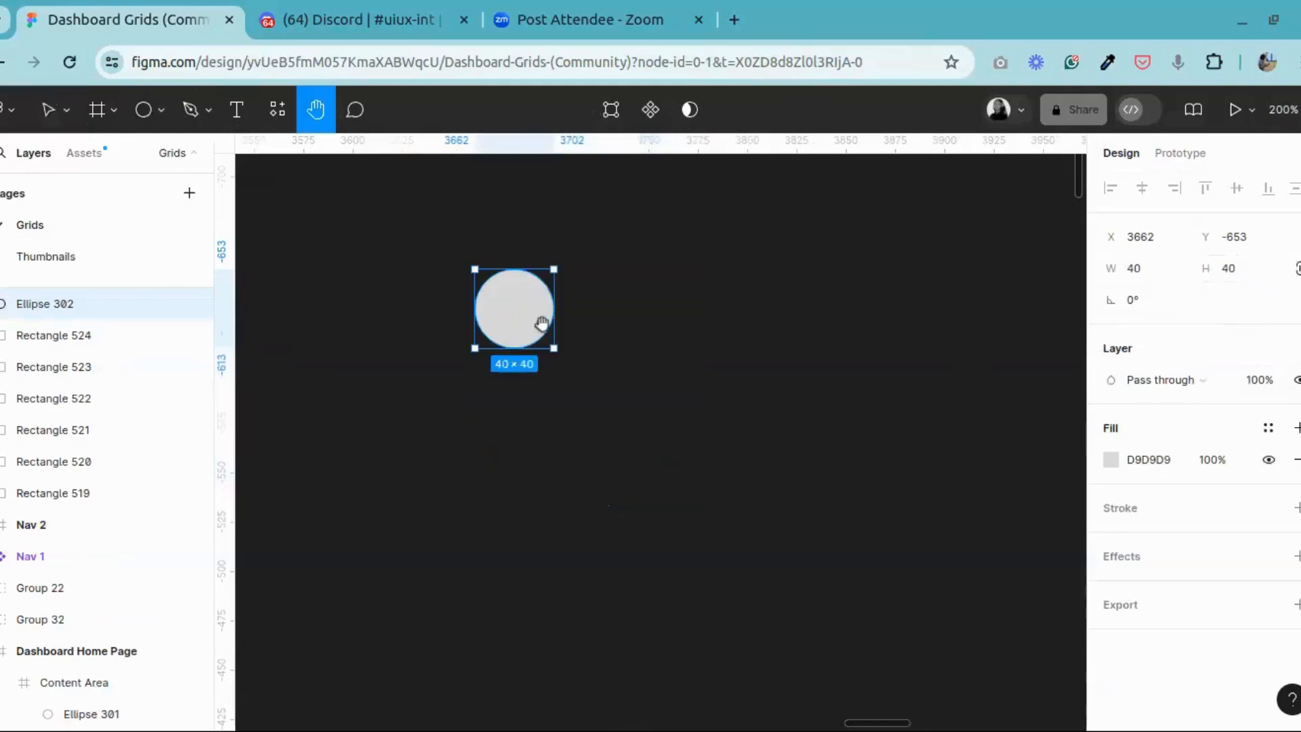
drag(597, 322, 669, 418)
key(ctrl+plus)
key(ctrl+plus)
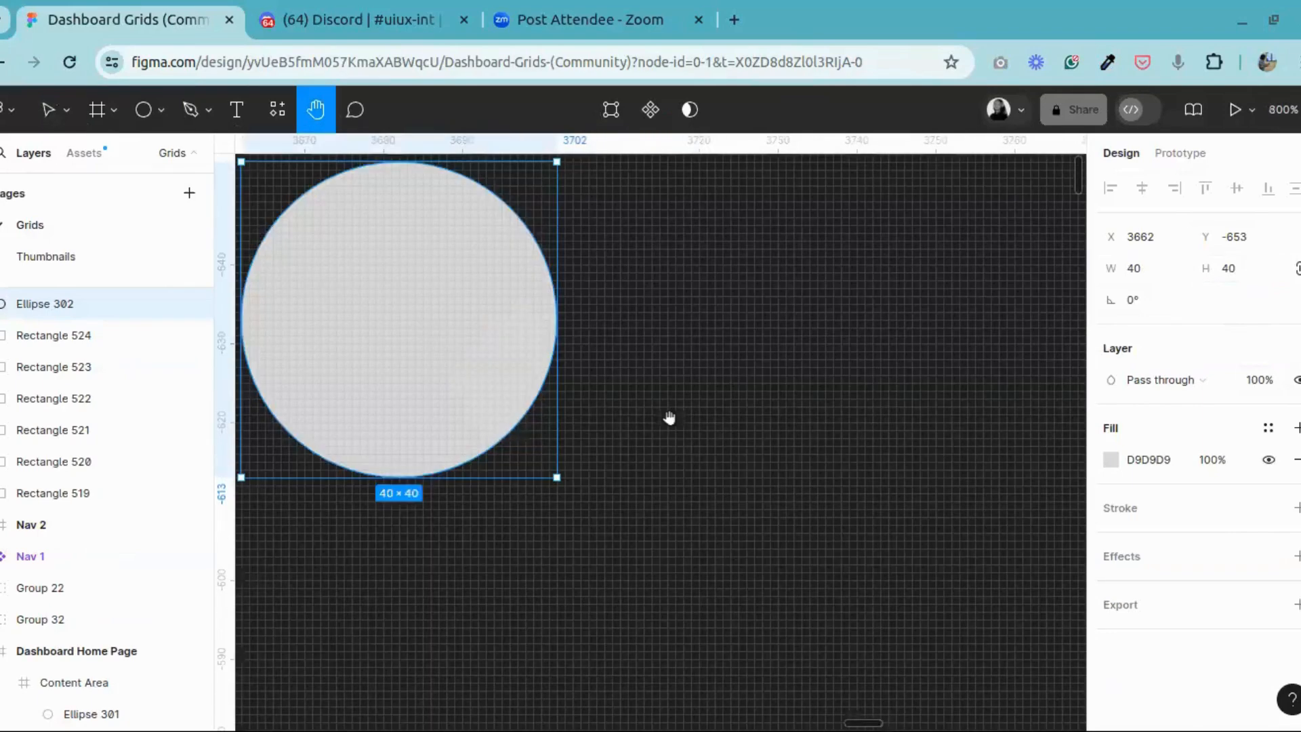
drag(376, 319, 522, 458)
click(48, 110)
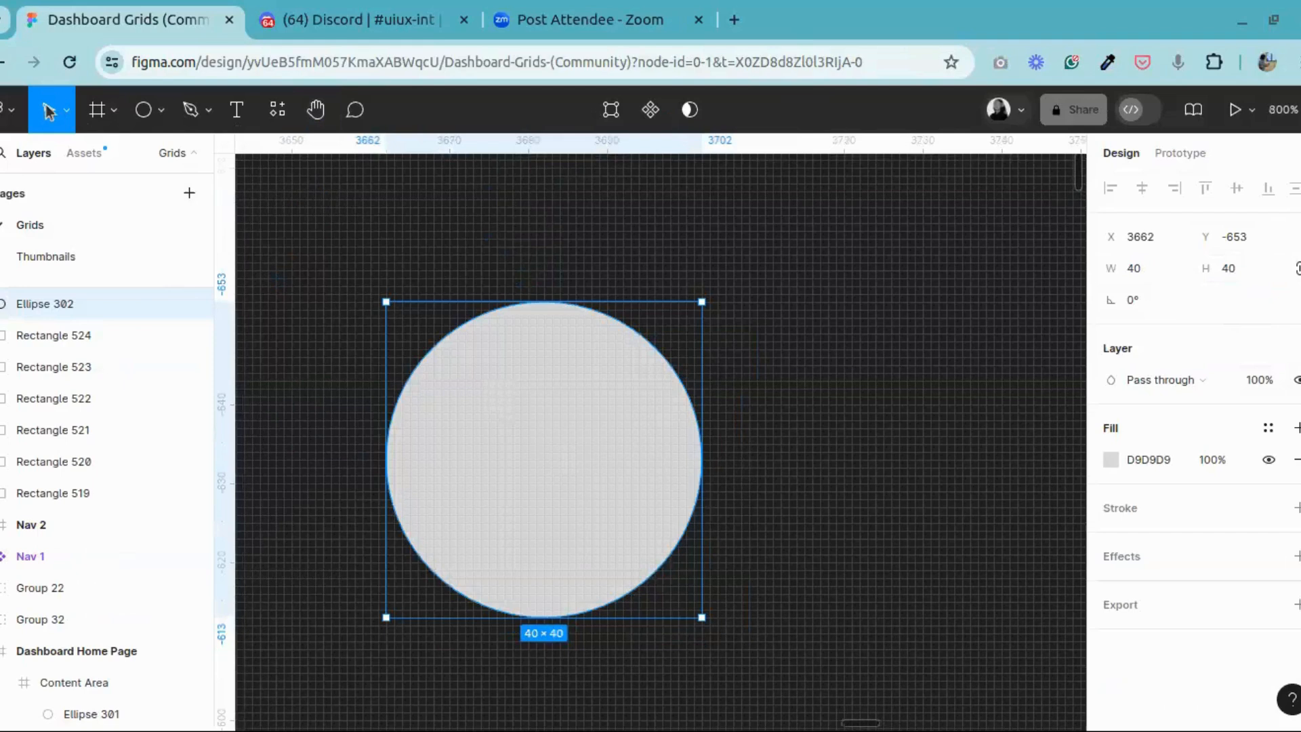
click(1250, 274)
click(522, 287)
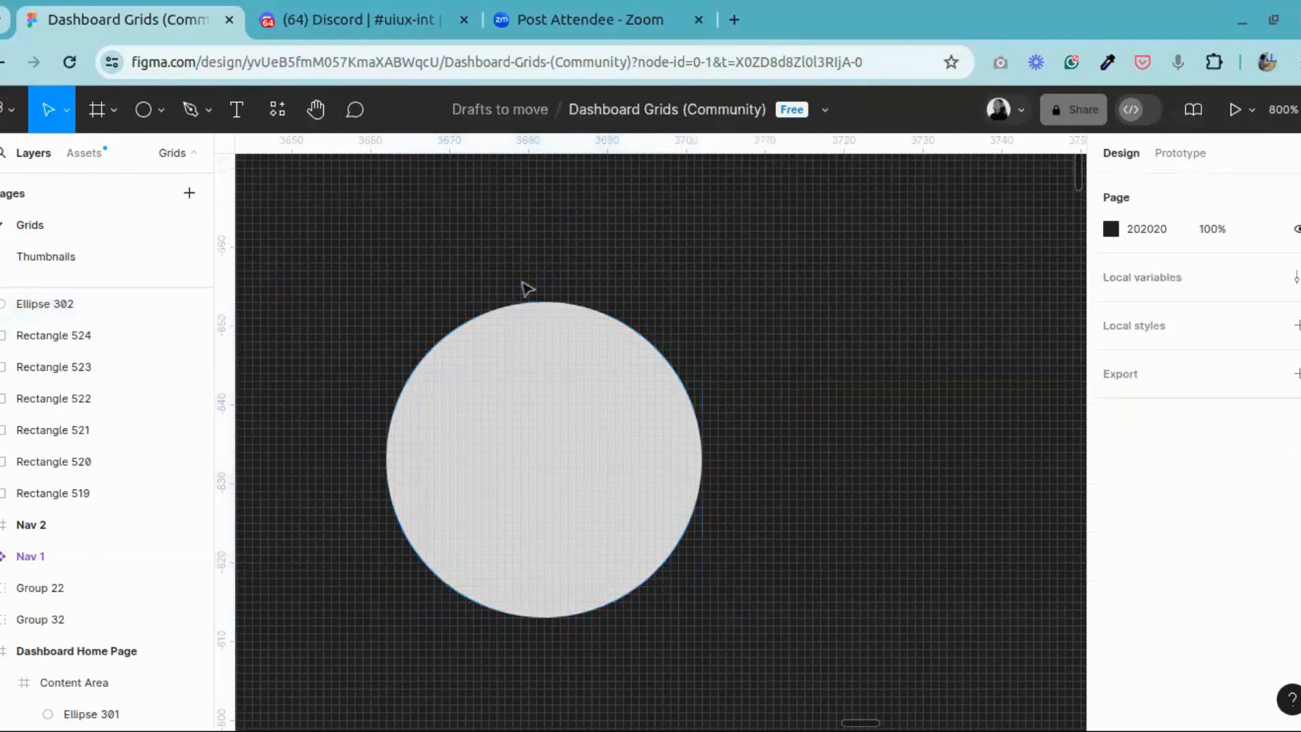
click(153, 112)
drag(465, 388, 607, 546)
click(1111, 464)
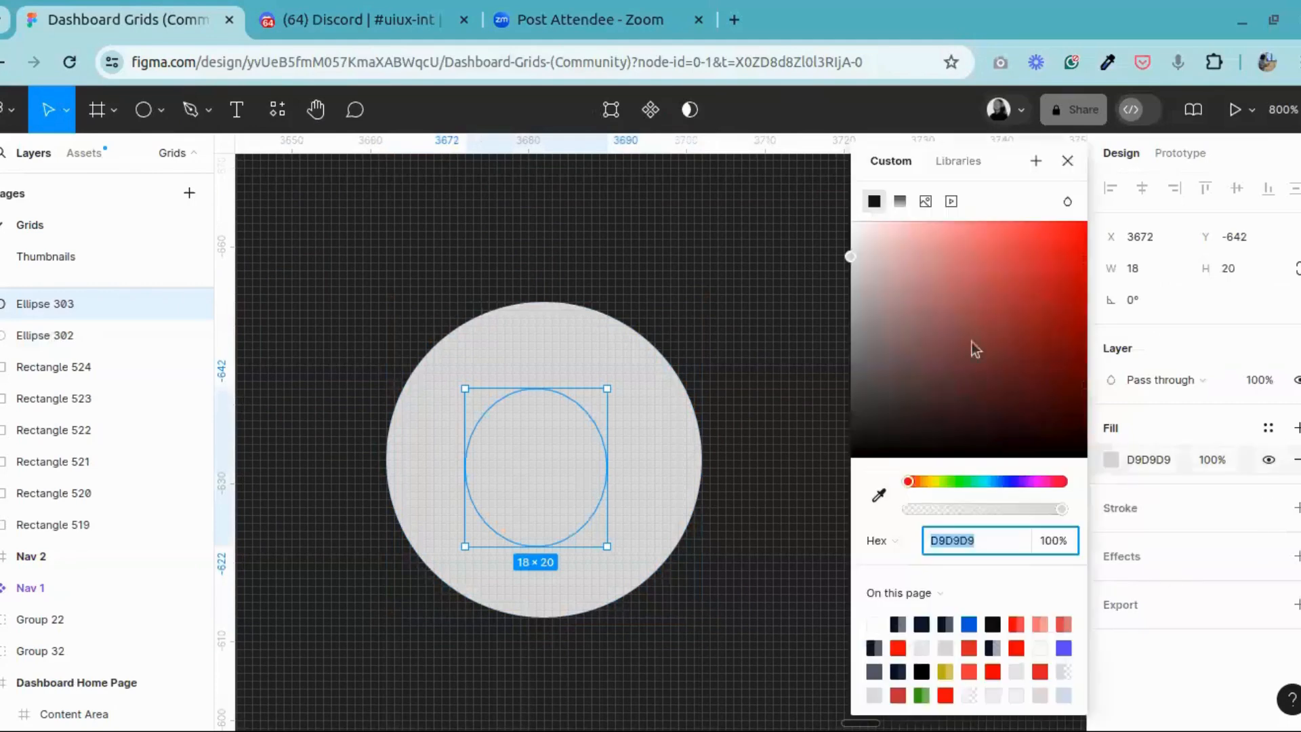
click(1045, 304)
click(1067, 162)
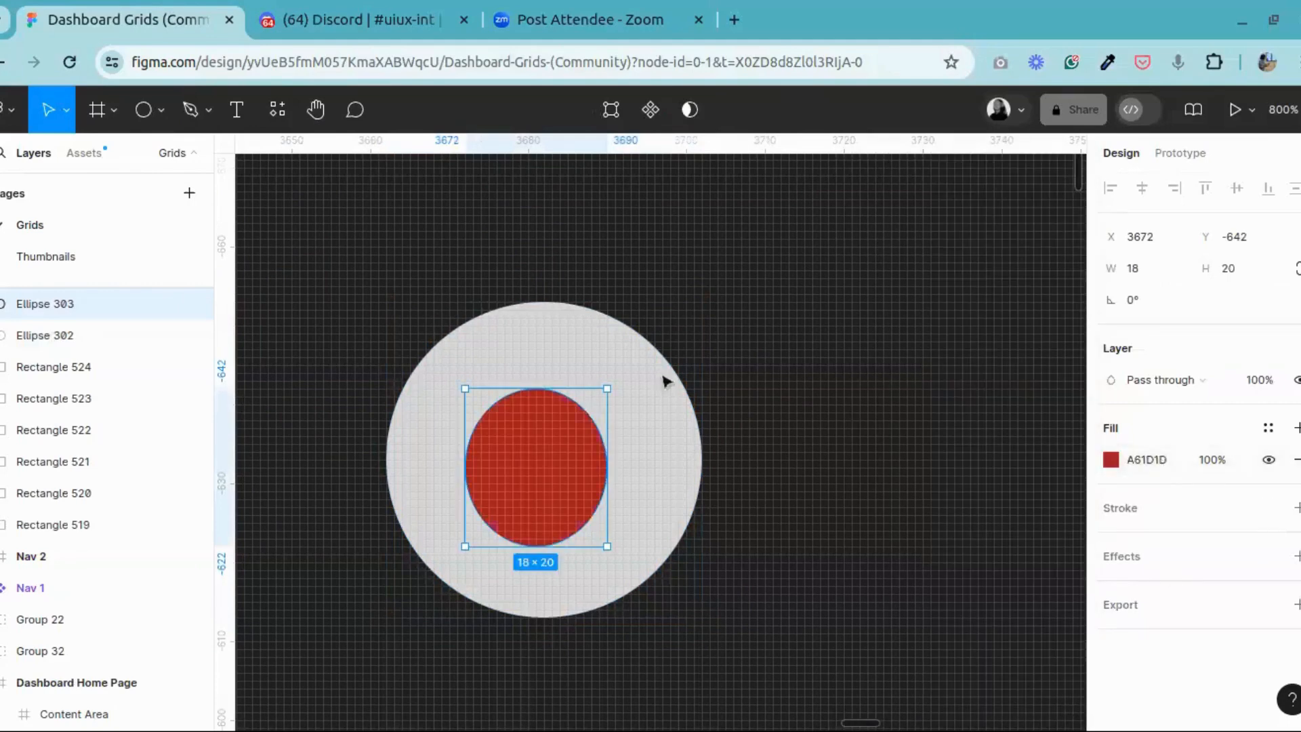
key(Delete)
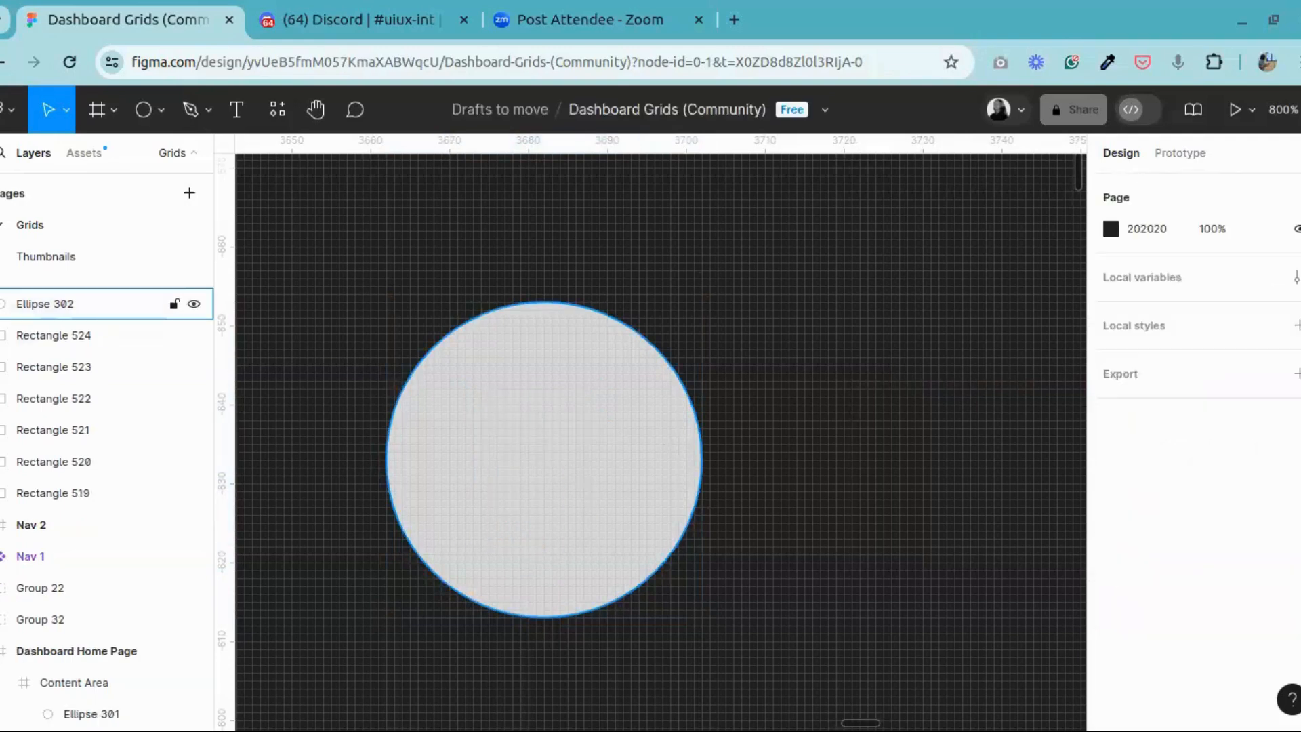
Step: Draw a circle about 18 × 18 inside the 40 × 40 circle, fill it with red C54949, and centre it
click(141, 111)
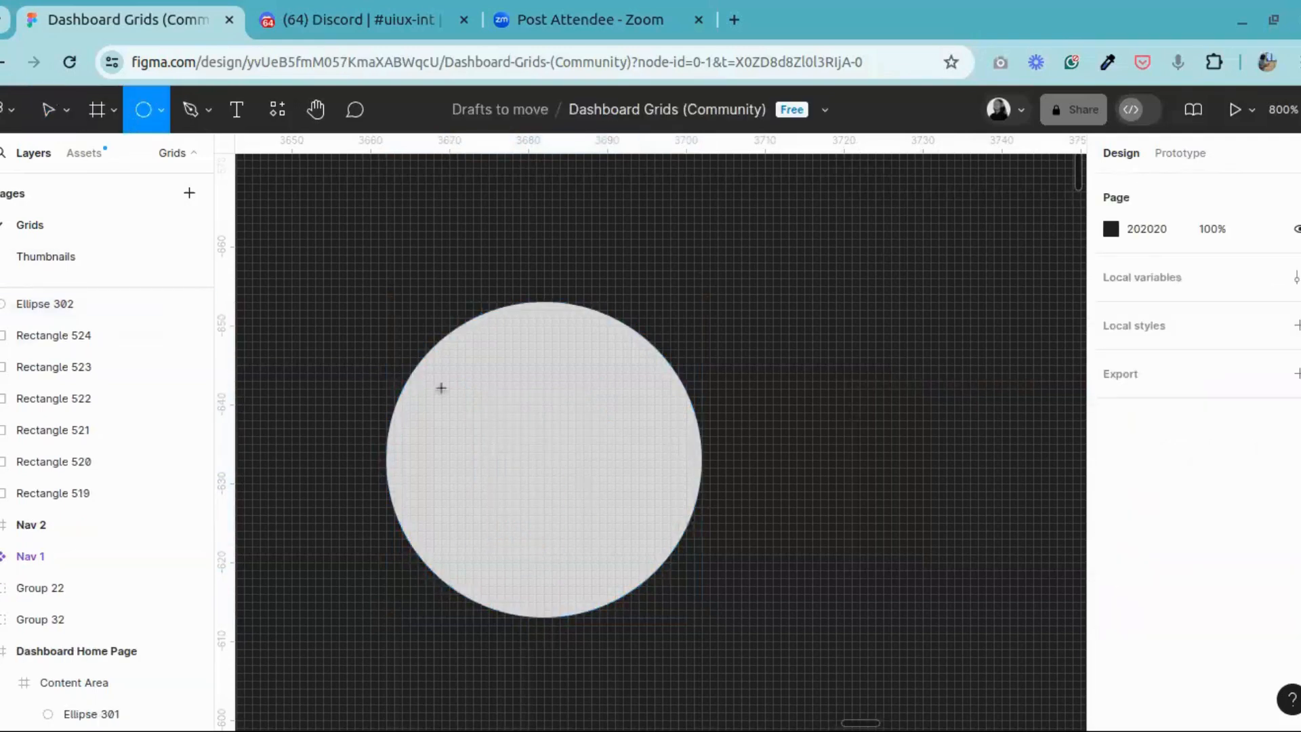
drag(465, 388, 595, 531)
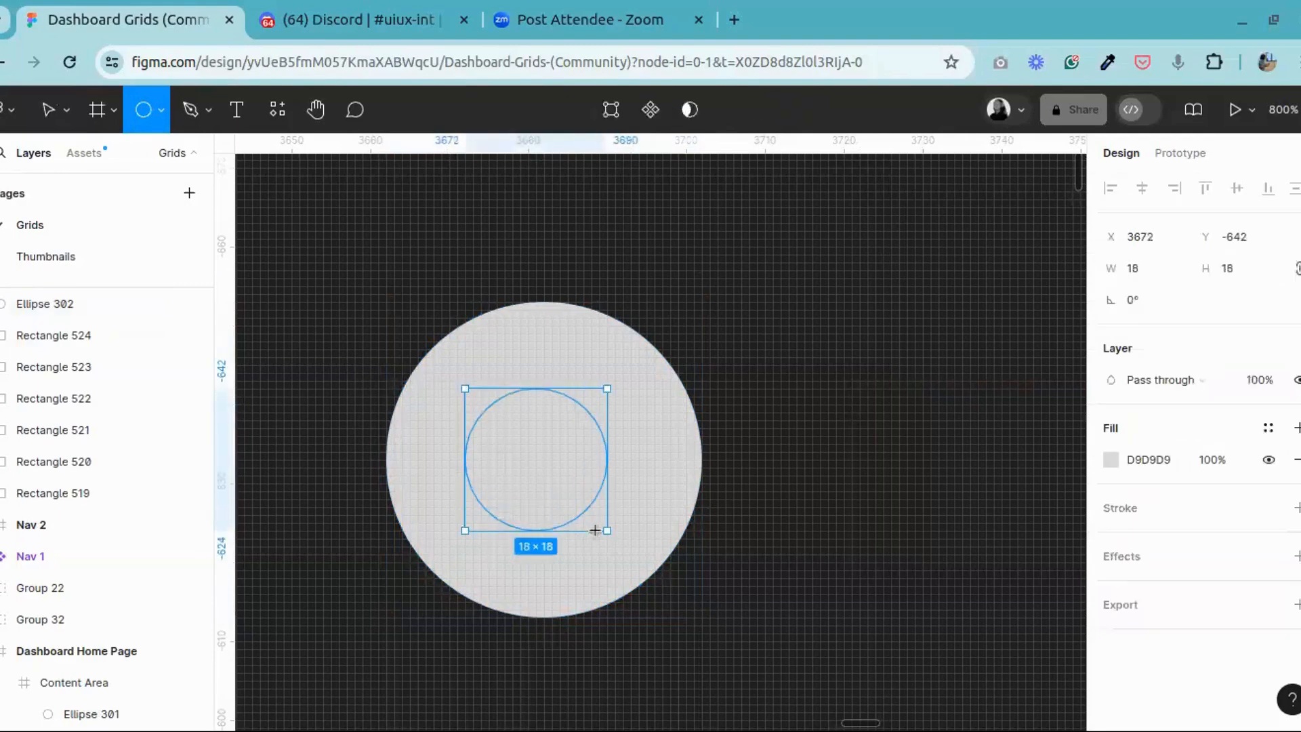
click(1110, 459)
drag(955, 319, 1000, 275)
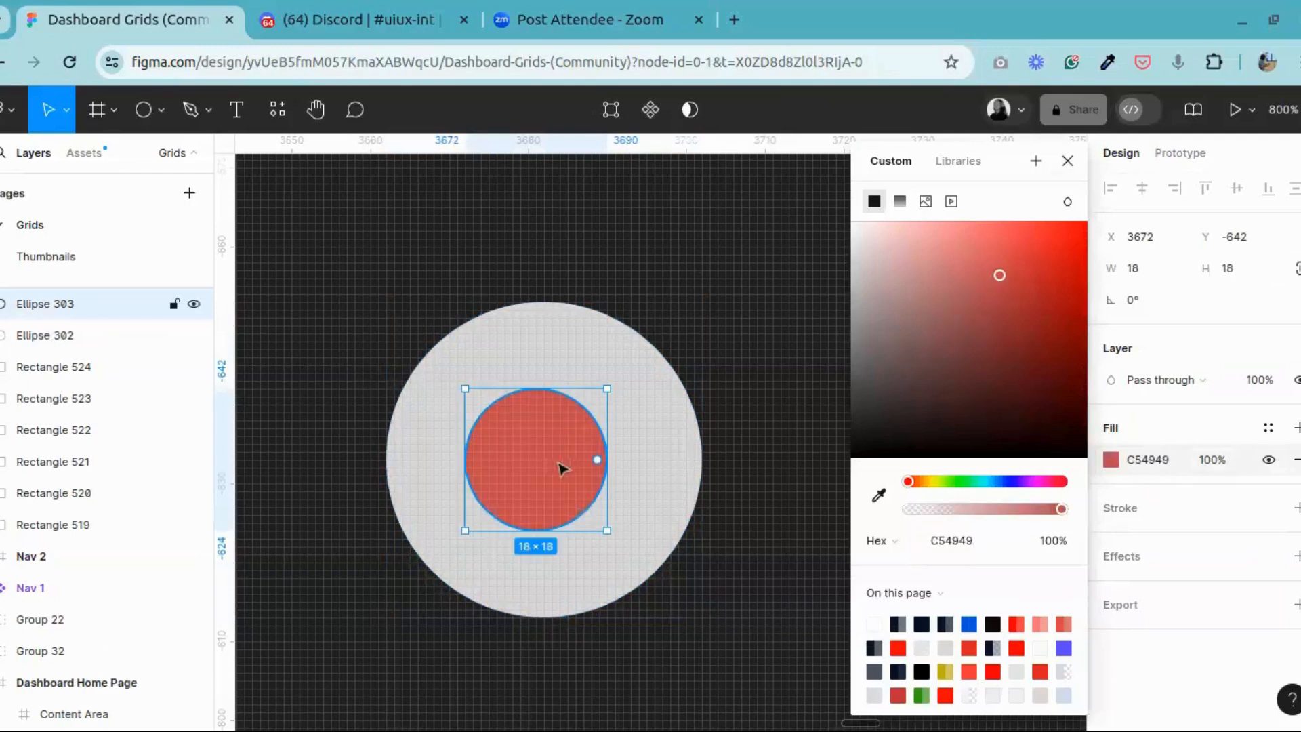
click(1067, 160)
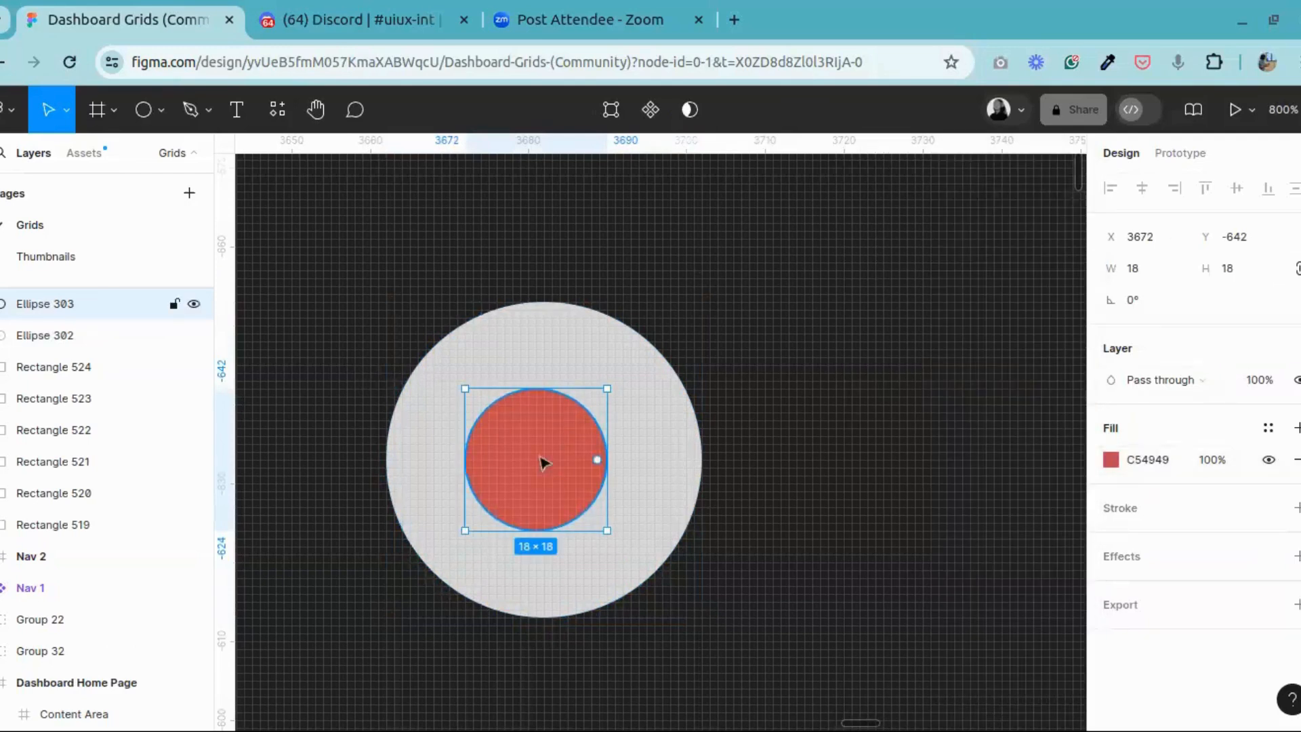
mouse_move(543, 463)
mouse_down()
mouse_move(566, 459)
mouse_move(550, 462)
mouse_up()
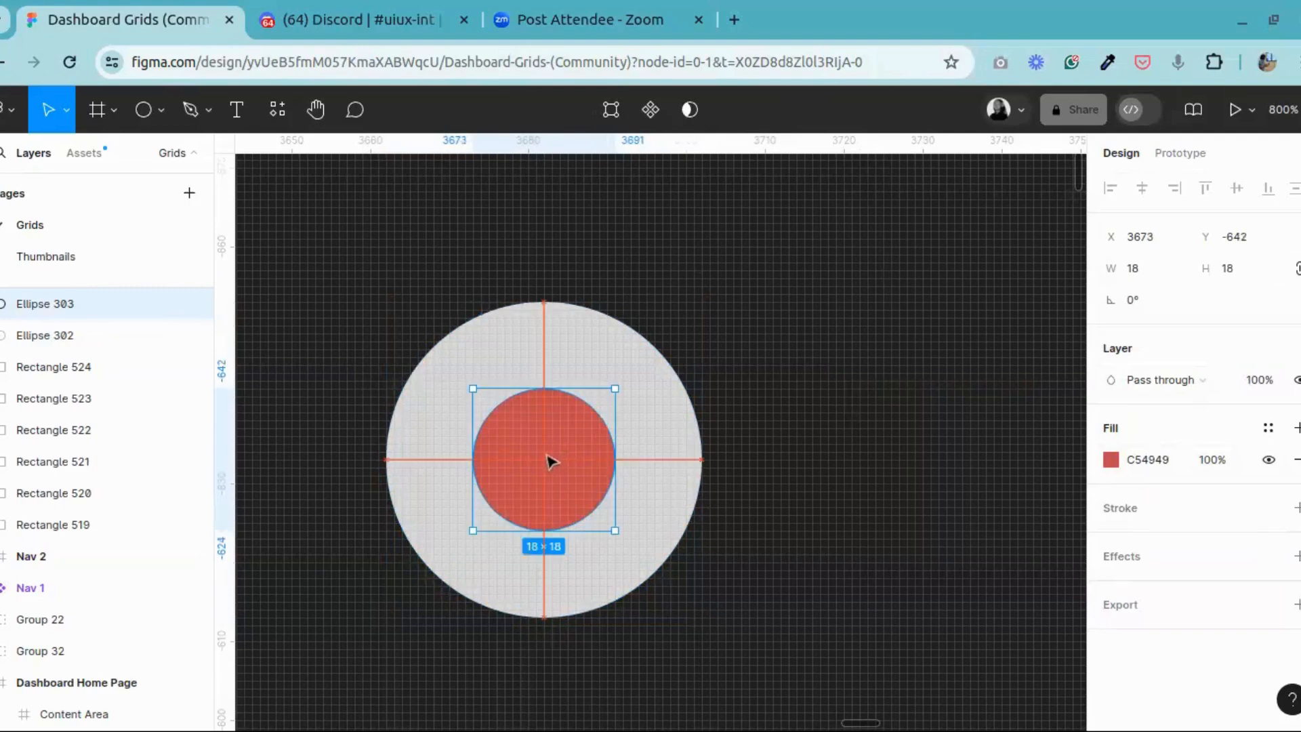
click(779, 386)
Step: Set the red circle's size to 15 × 15 and try to centre it within the grey circle
click(549, 462)
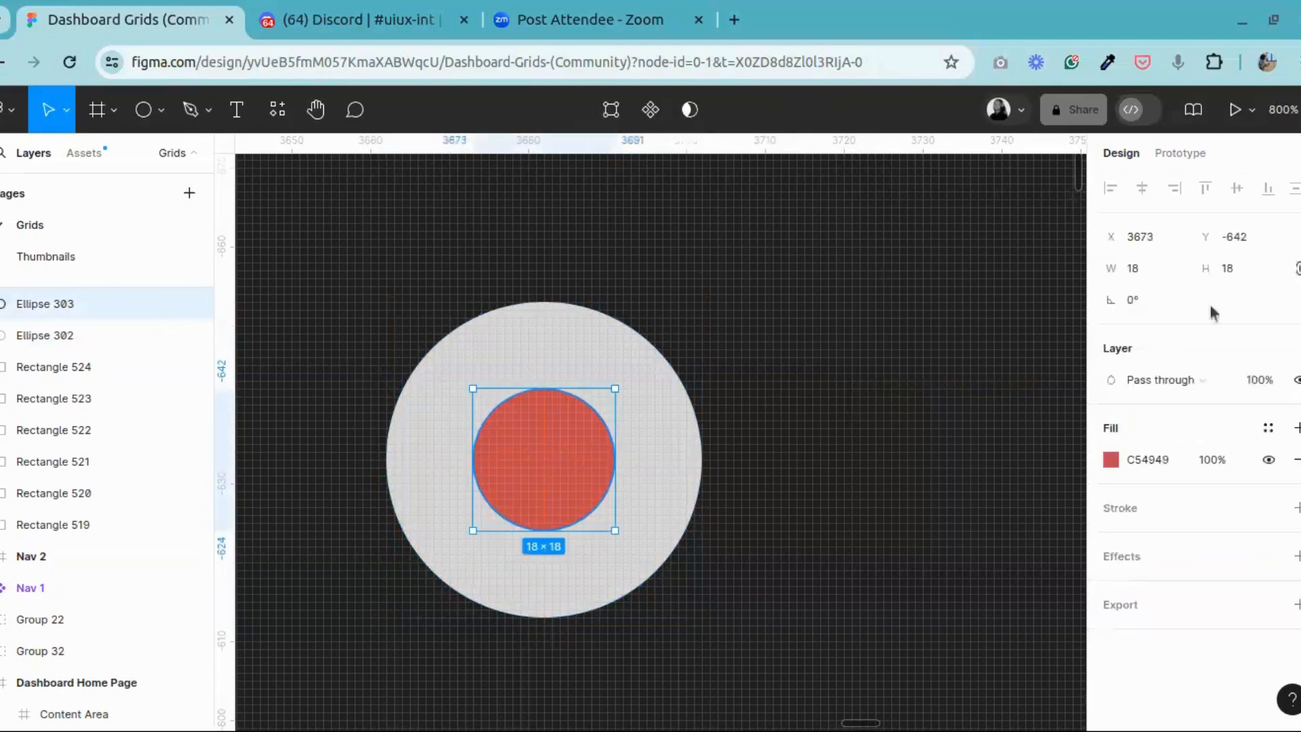
click(1239, 271)
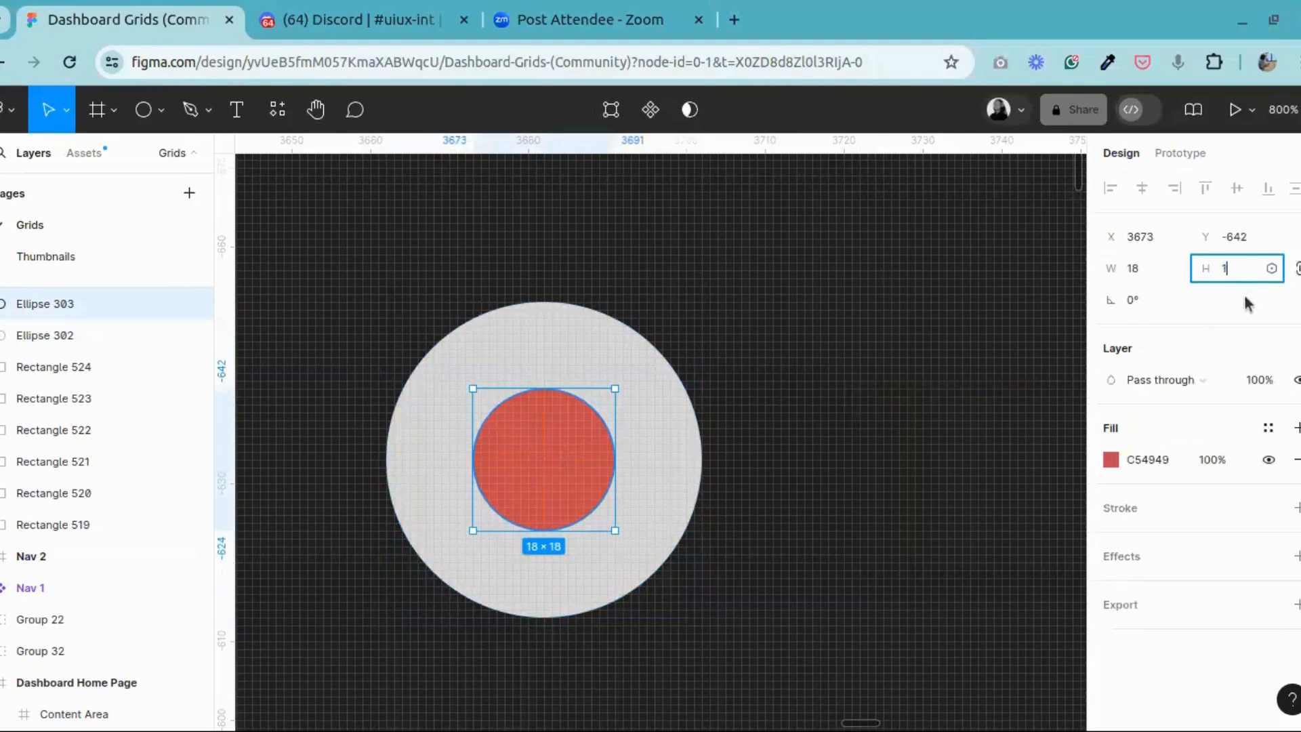
text(15)
key(Return)
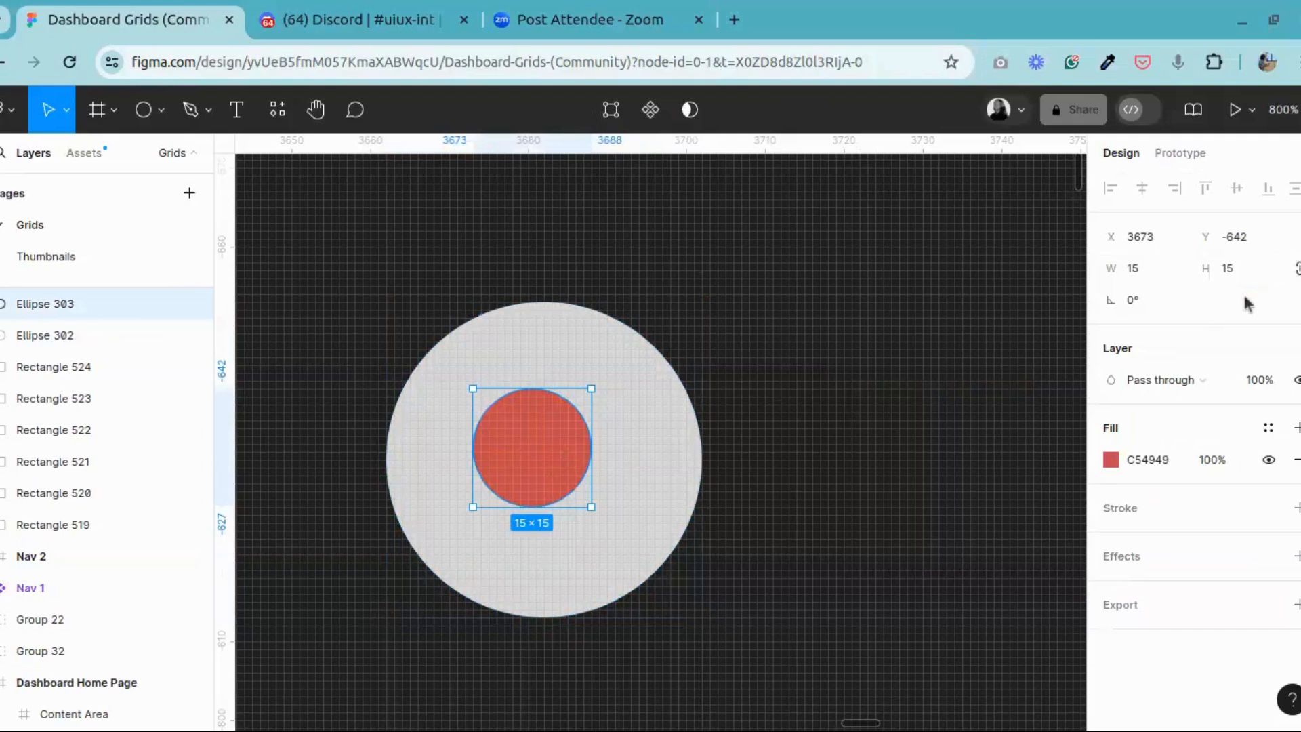
drag(546, 427, 555, 462)
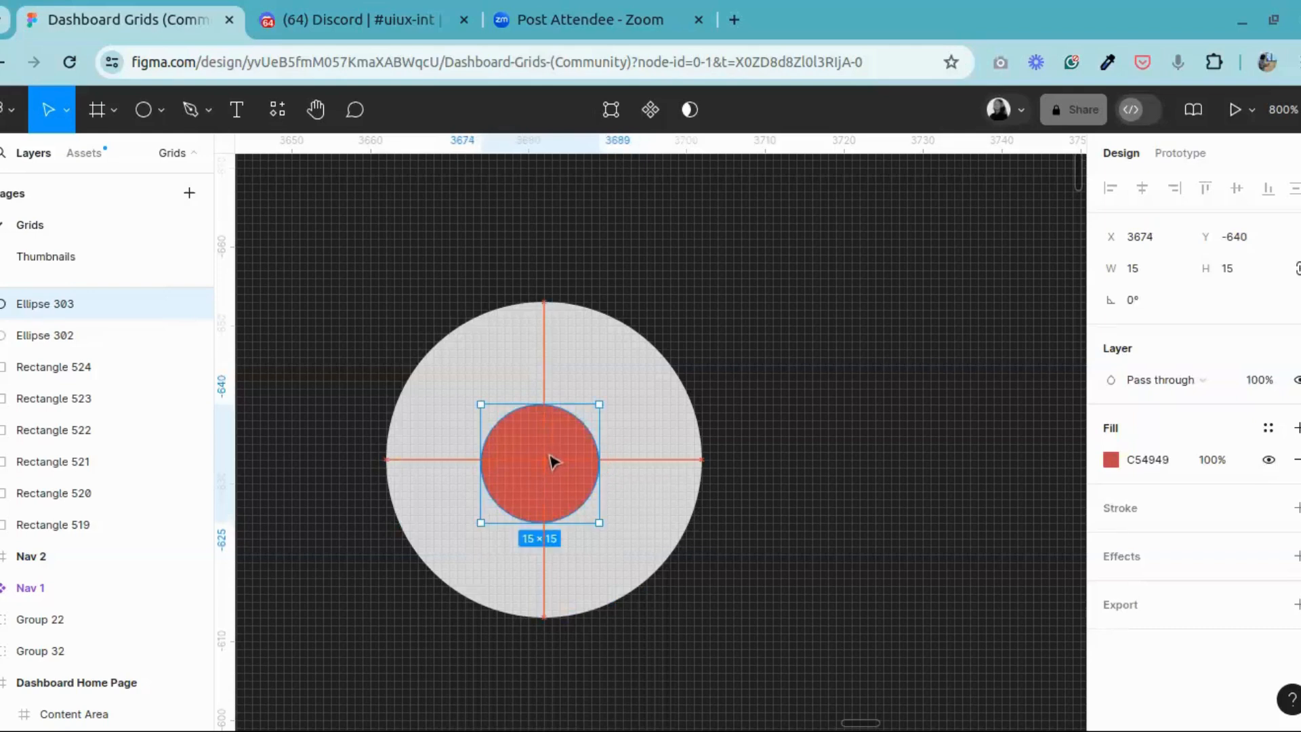
Step: Try repositioning the 15 × 15 red circle to sit exactly at the centre of the 40 × 40 grey circle
drag(554, 462, 554, 463)
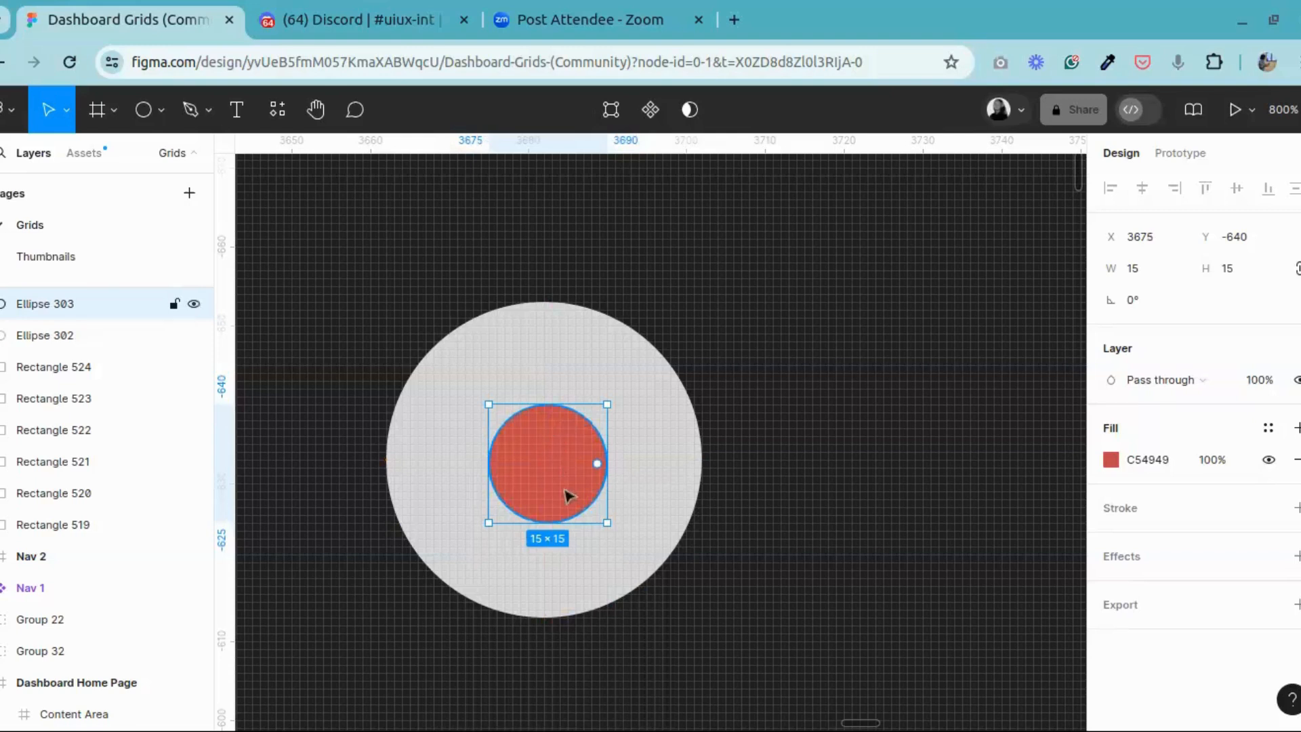
click(553, 341)
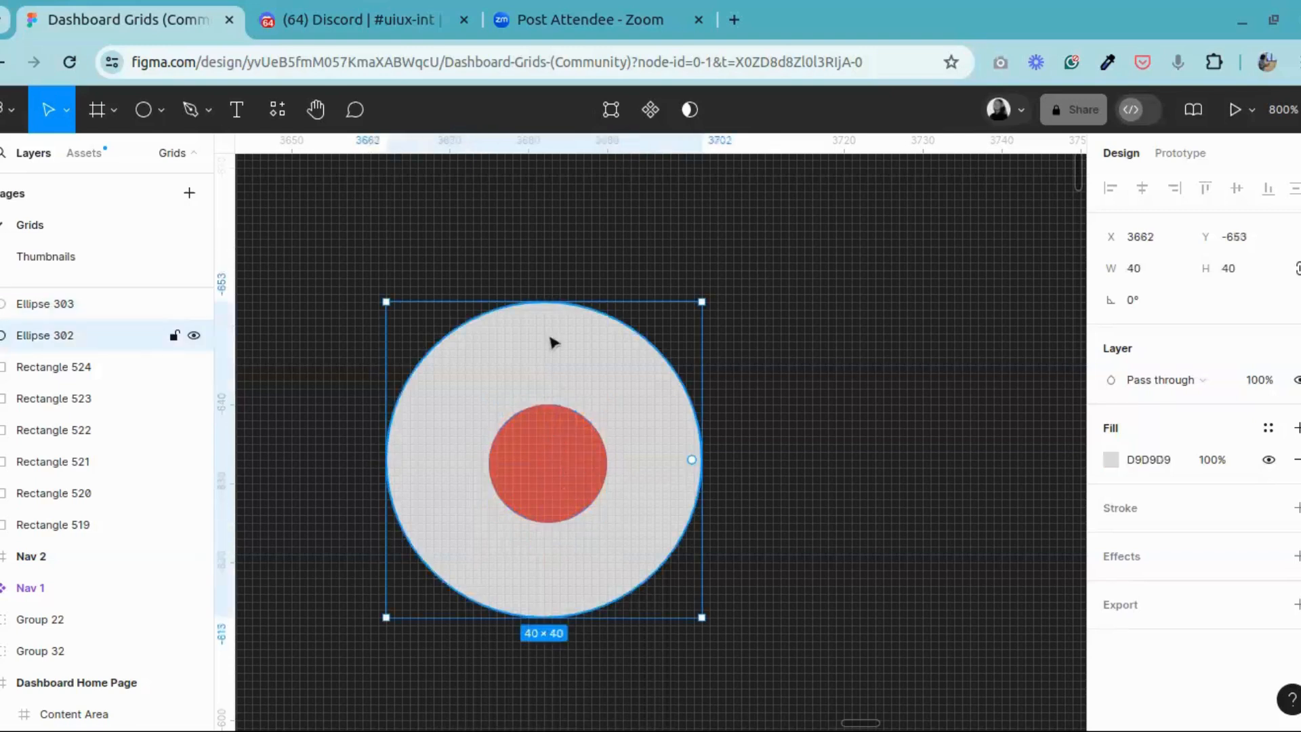
click(582, 481)
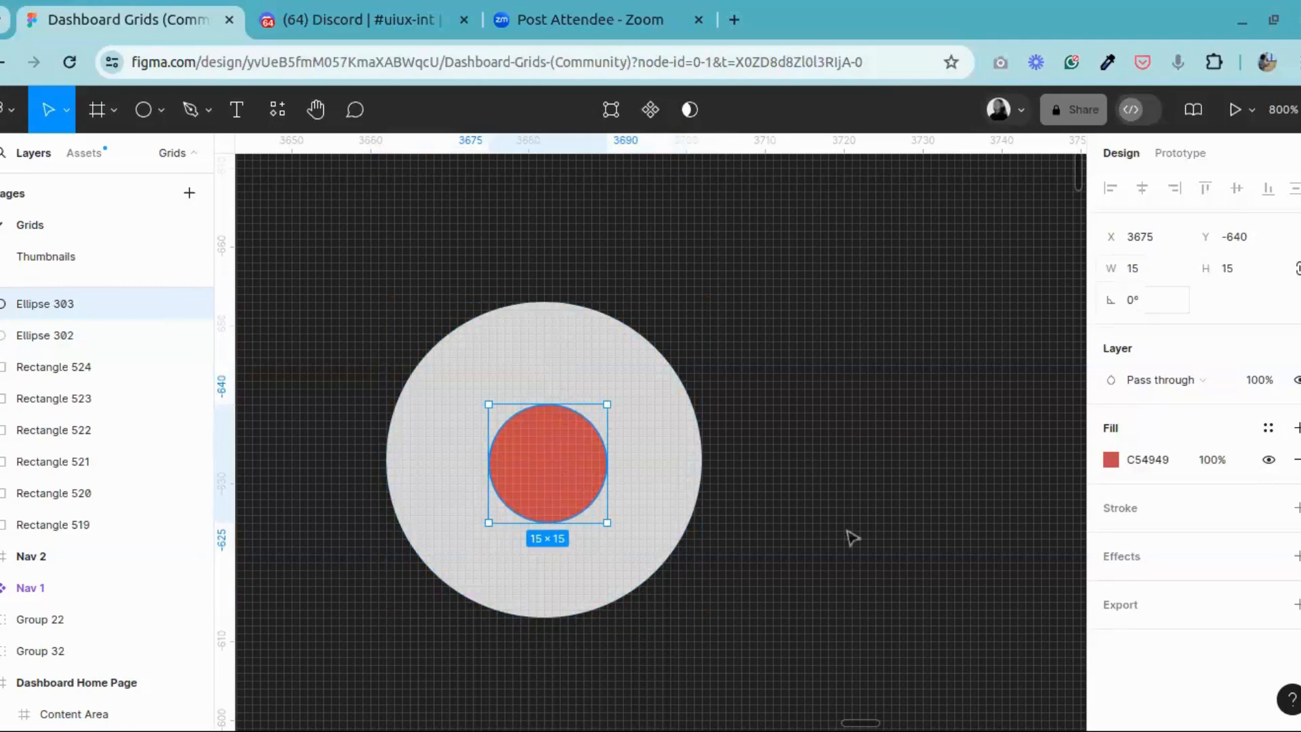
drag(569, 470, 532, 467)
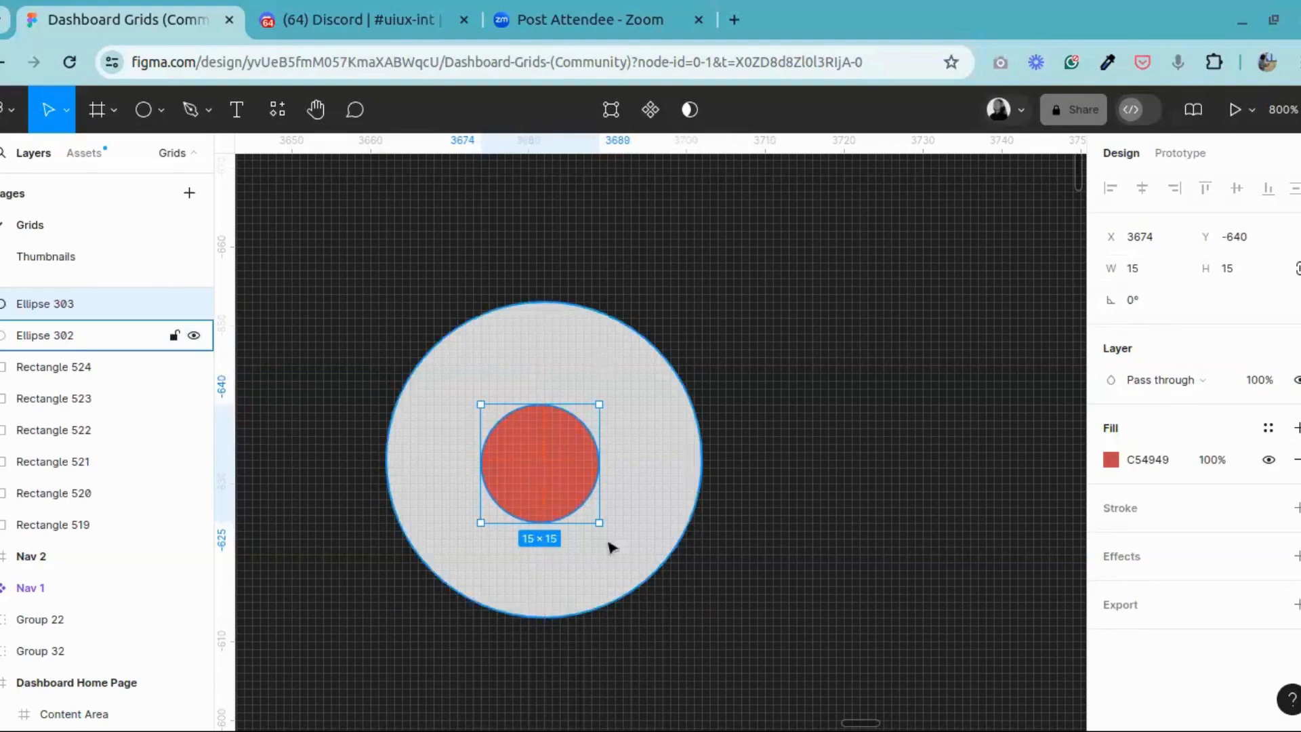
mouse_move(569, 471)
mouse_down()
mouse_move(560, 465)
mouse_move(557, 485)
mouse_move(556, 453)
mouse_up()
click(778, 398)
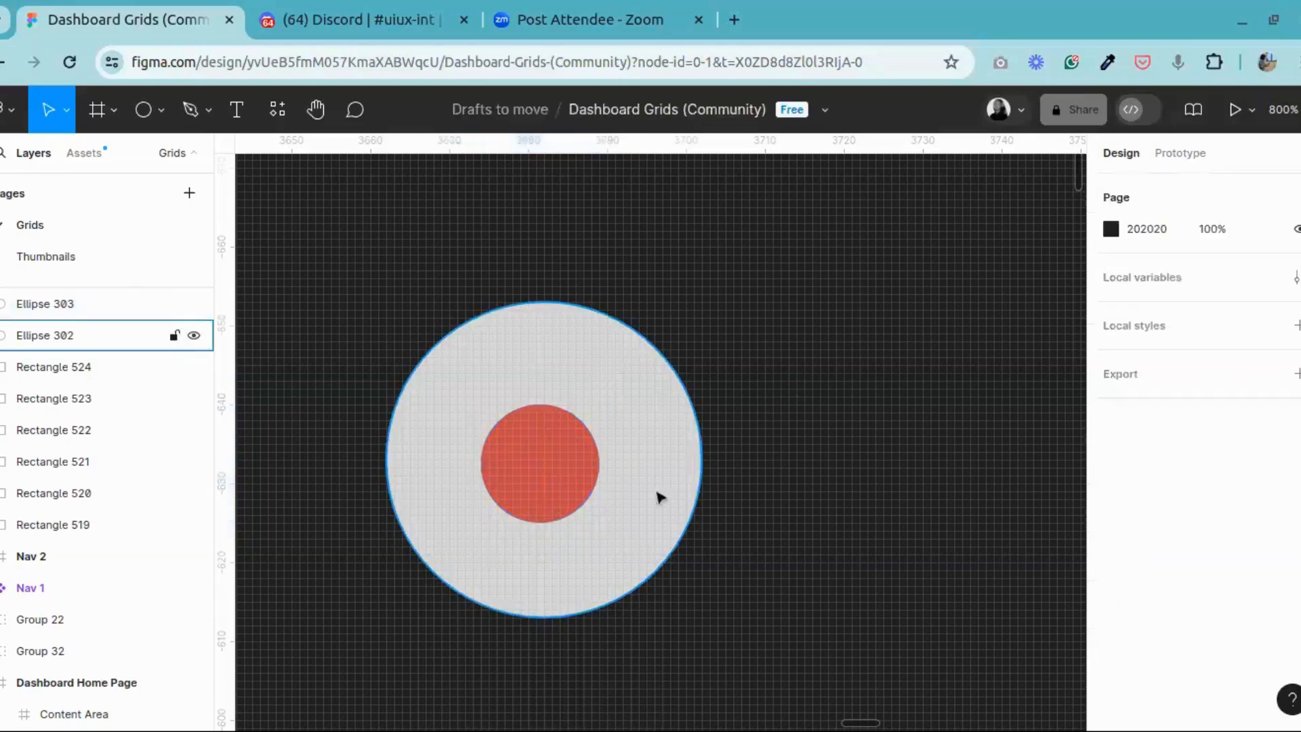
Step: Set the red circle's size to 16 × 16 and centre it within the grey circle
click(546, 460)
scroll(556, 447, up, 4)
scroll(556, 447, down, 5)
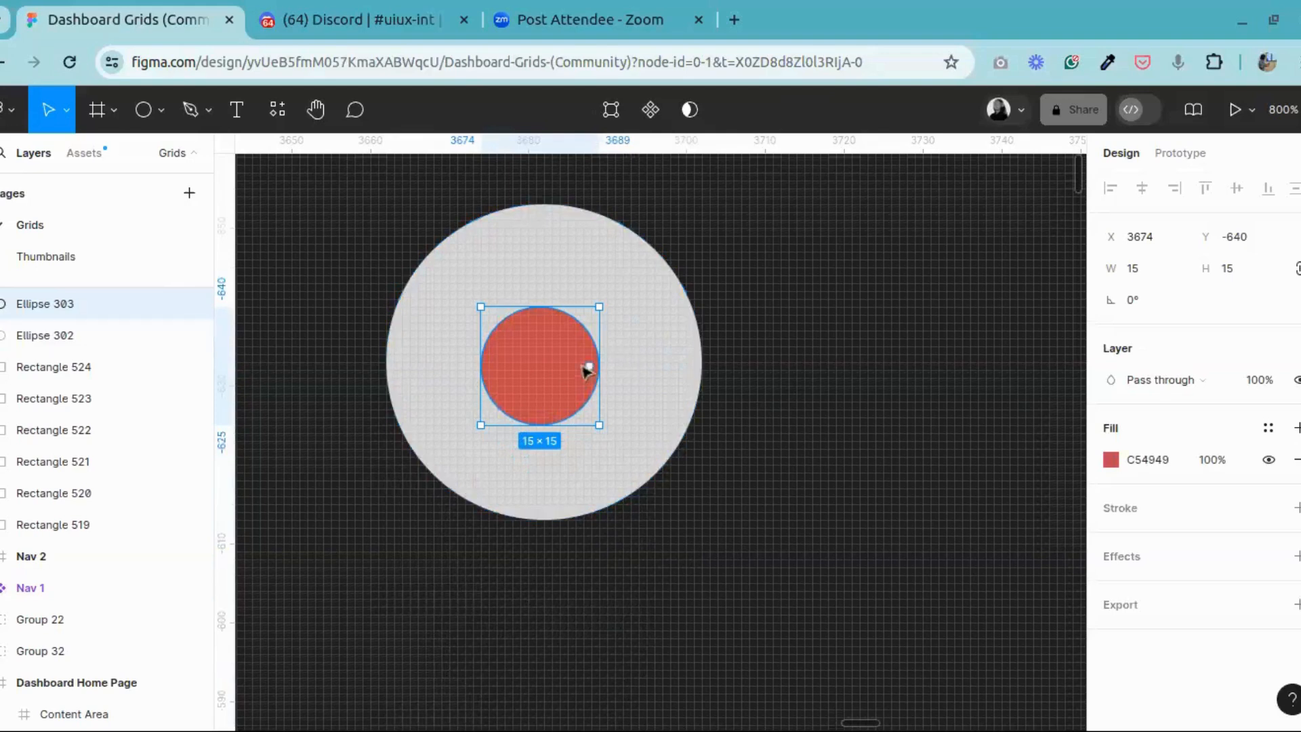
click(603, 256)
click(546, 368)
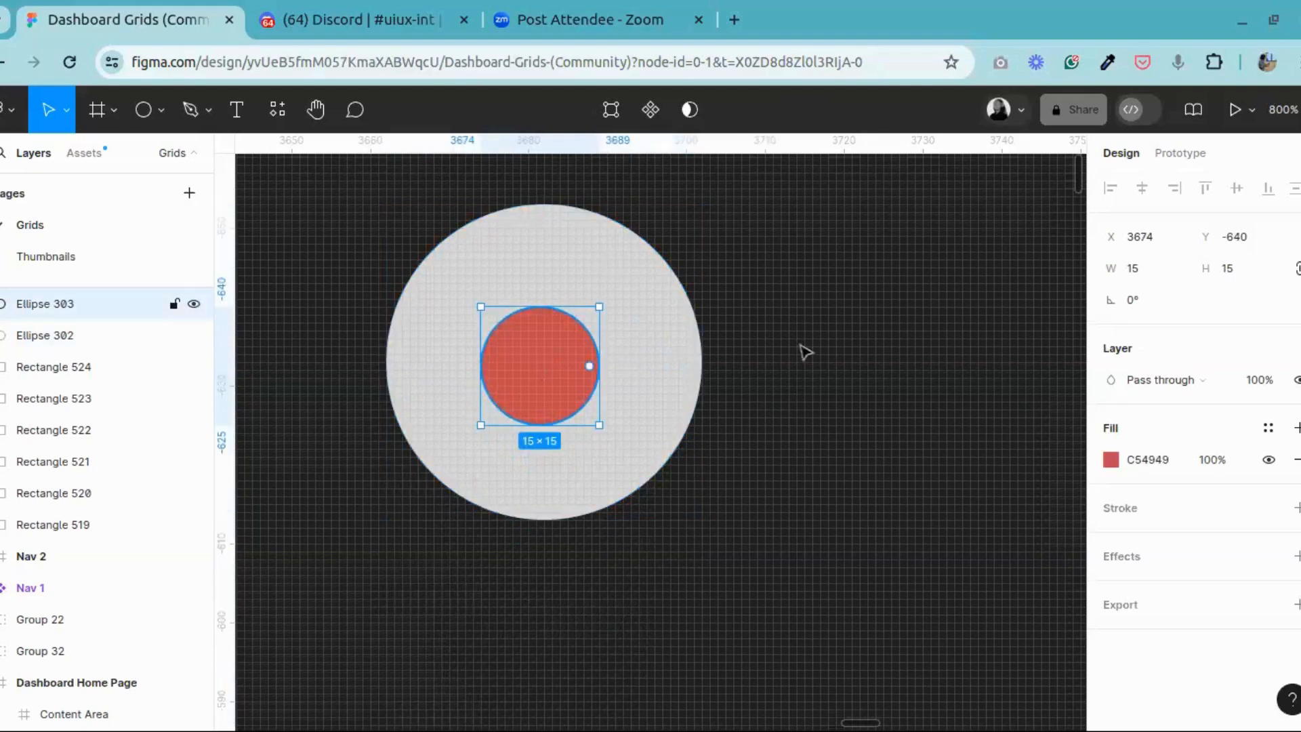
click(1251, 279)
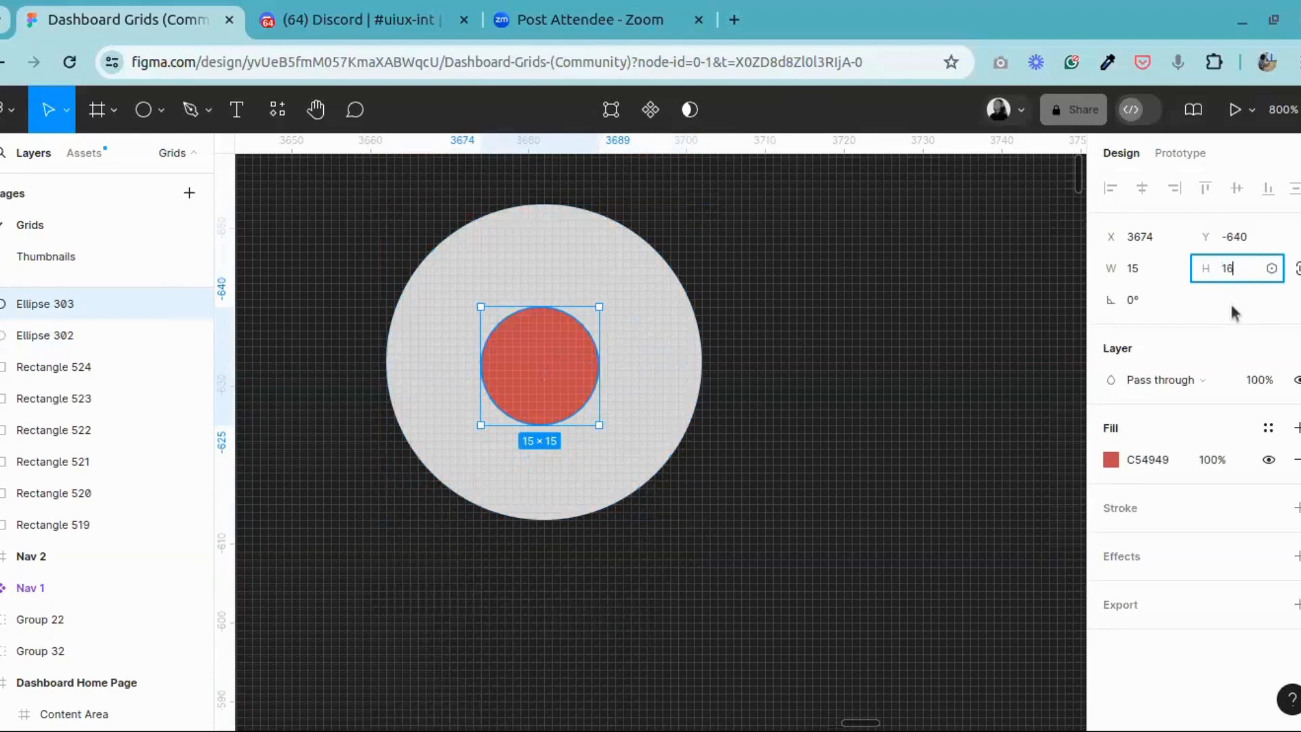
key(Return)
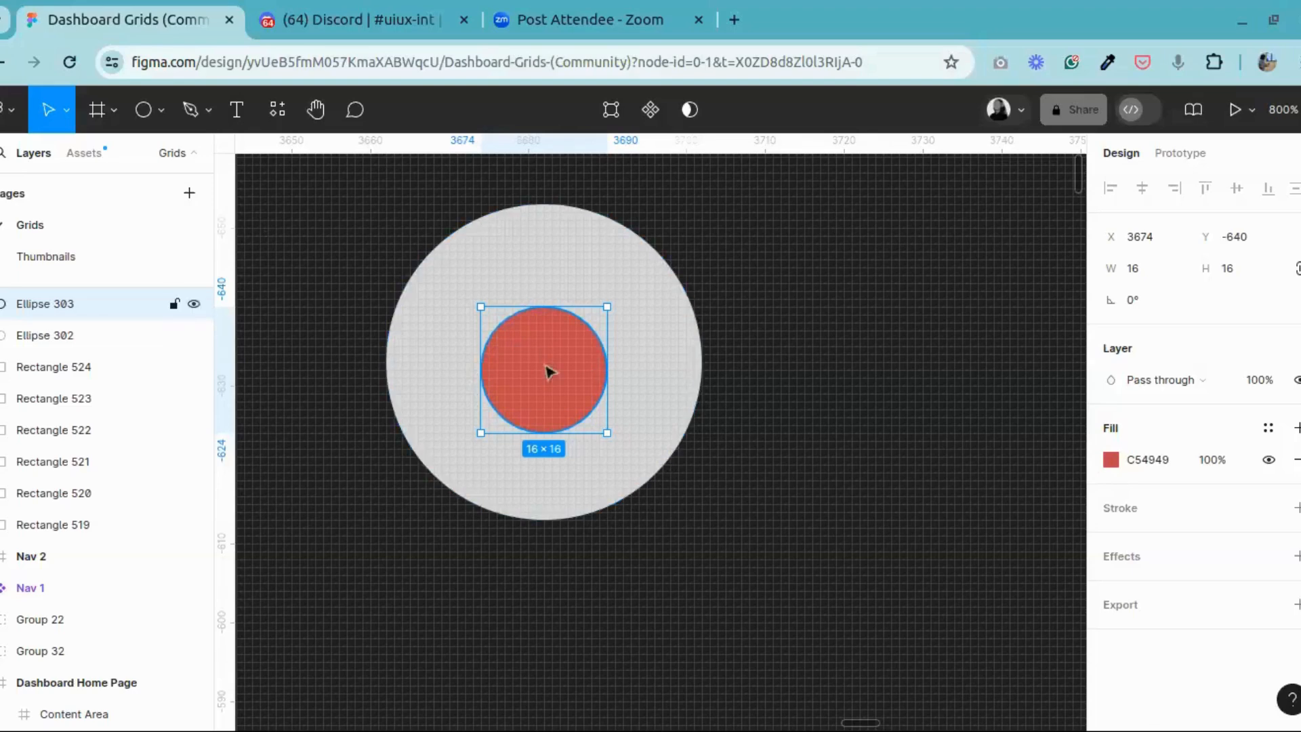
drag(549, 368, 549, 367)
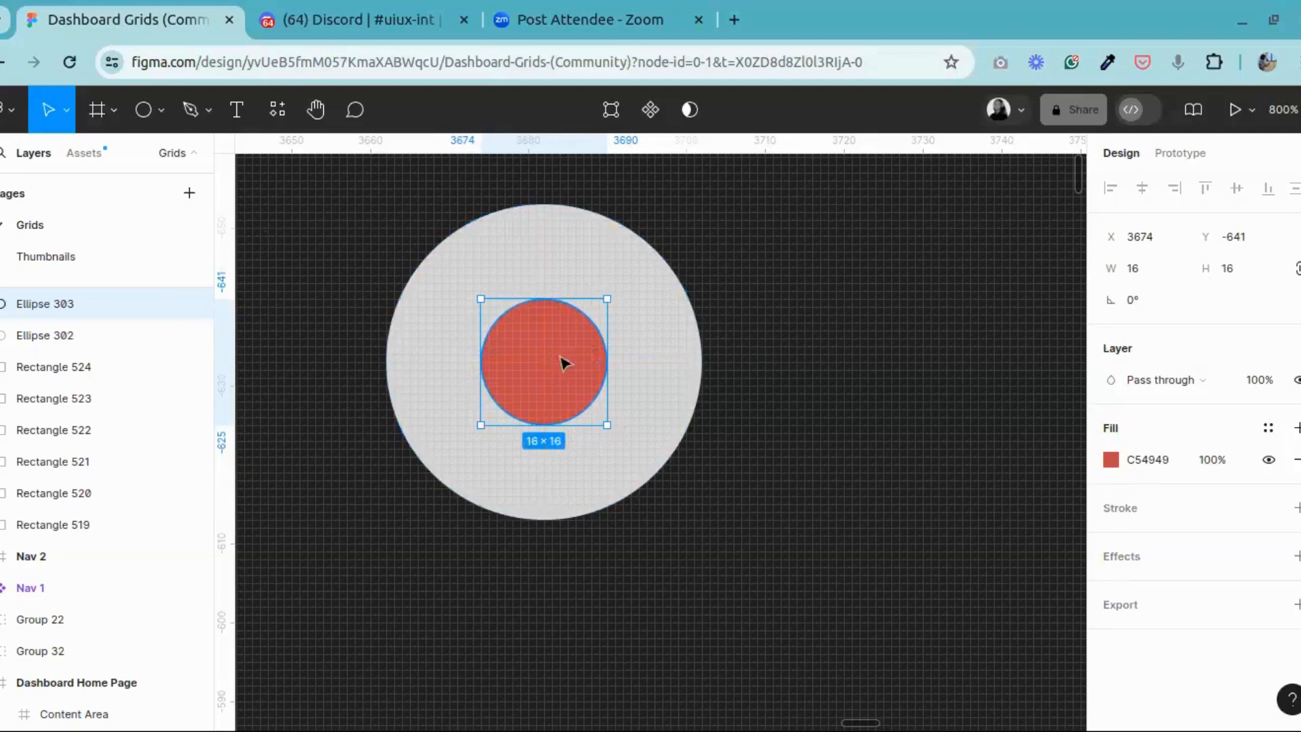
Step: Set the red circle's size to 24 × 24 and centre it within the grey circle
click(1228, 268)
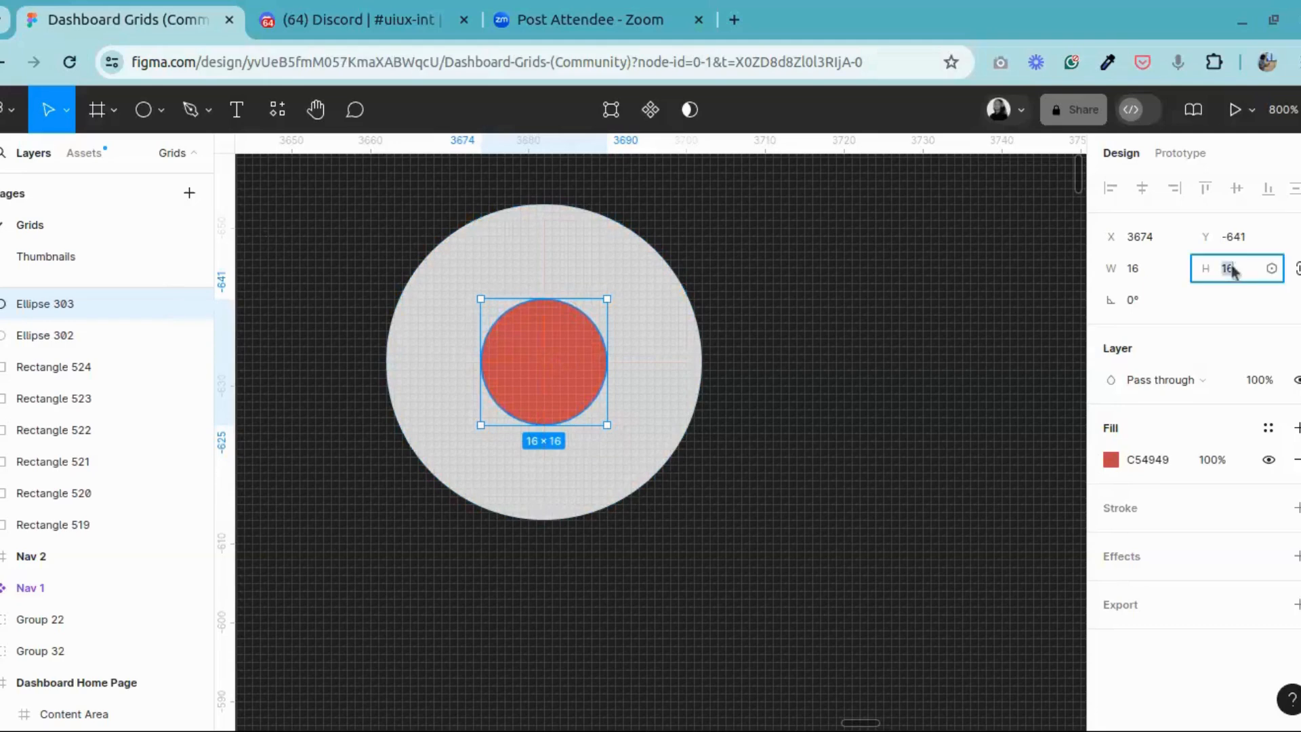
text(24)
key(Return)
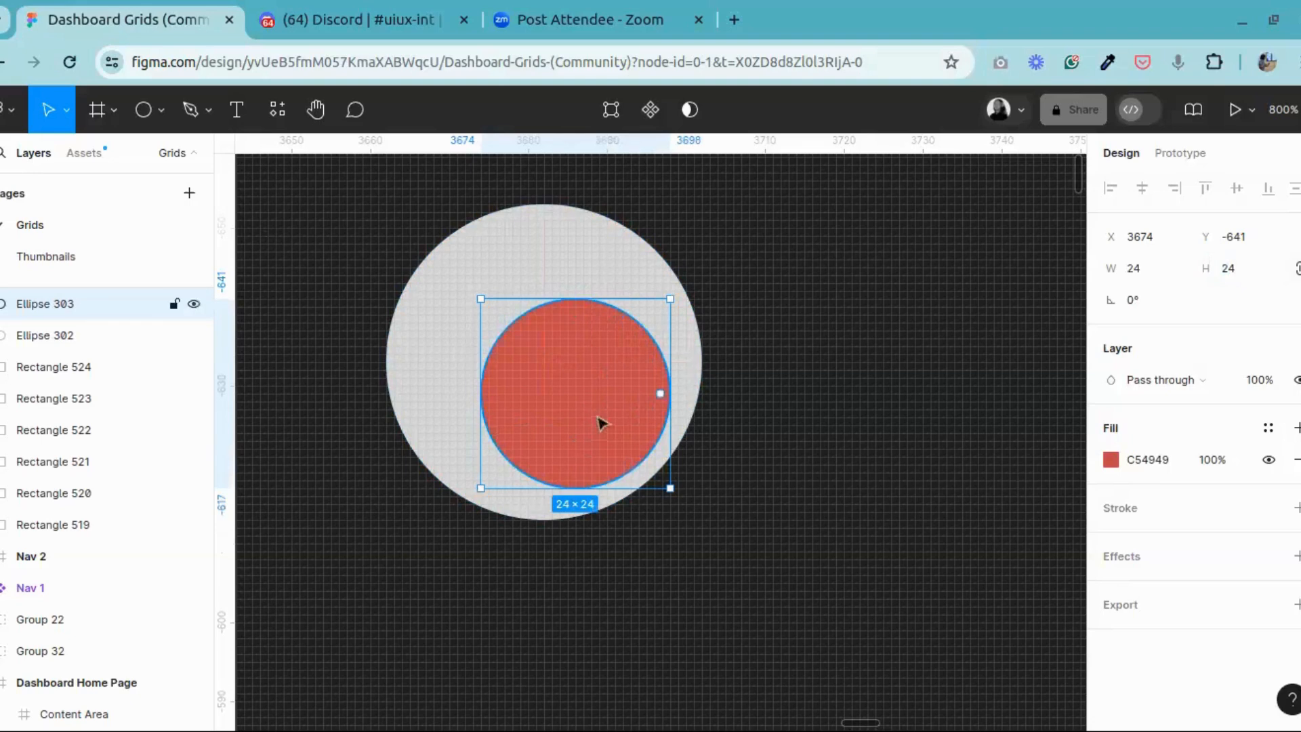
drag(598, 424, 571, 393)
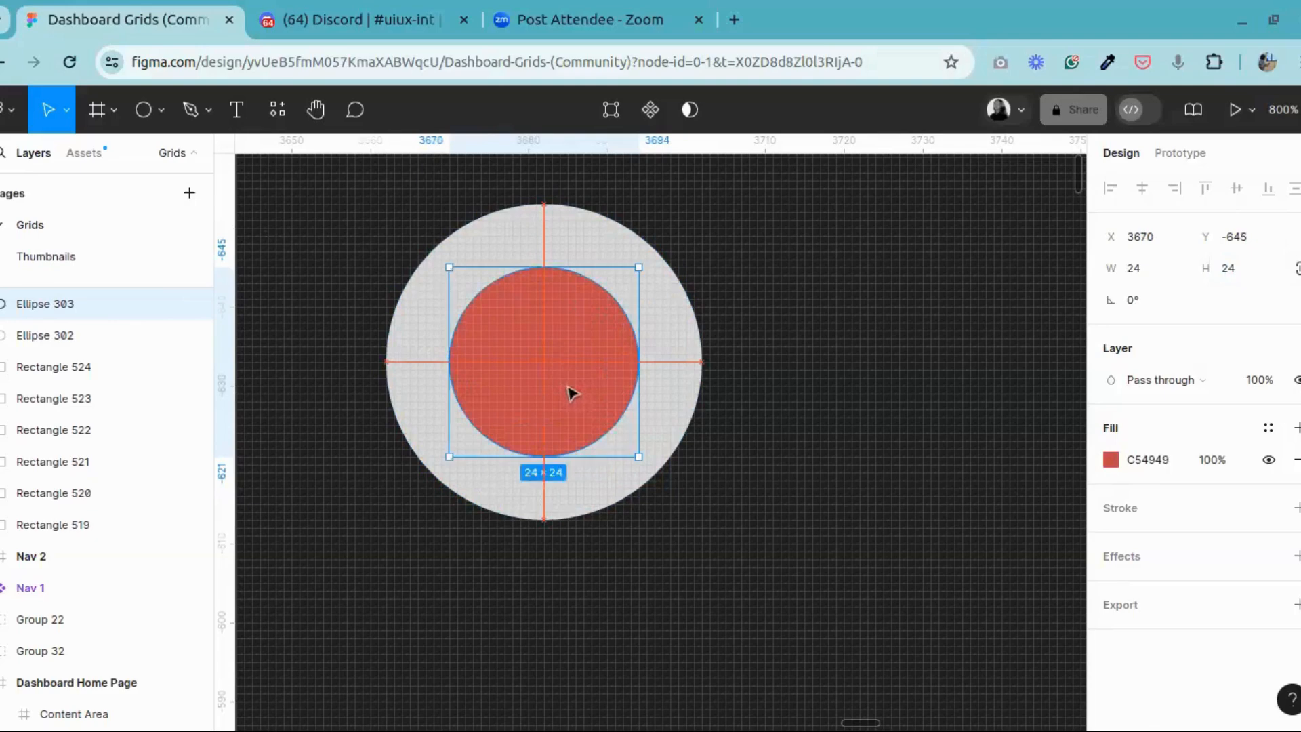
Step: Set the red circle's size to 32 × 32 and centre it within the grey circle
click(1229, 269)
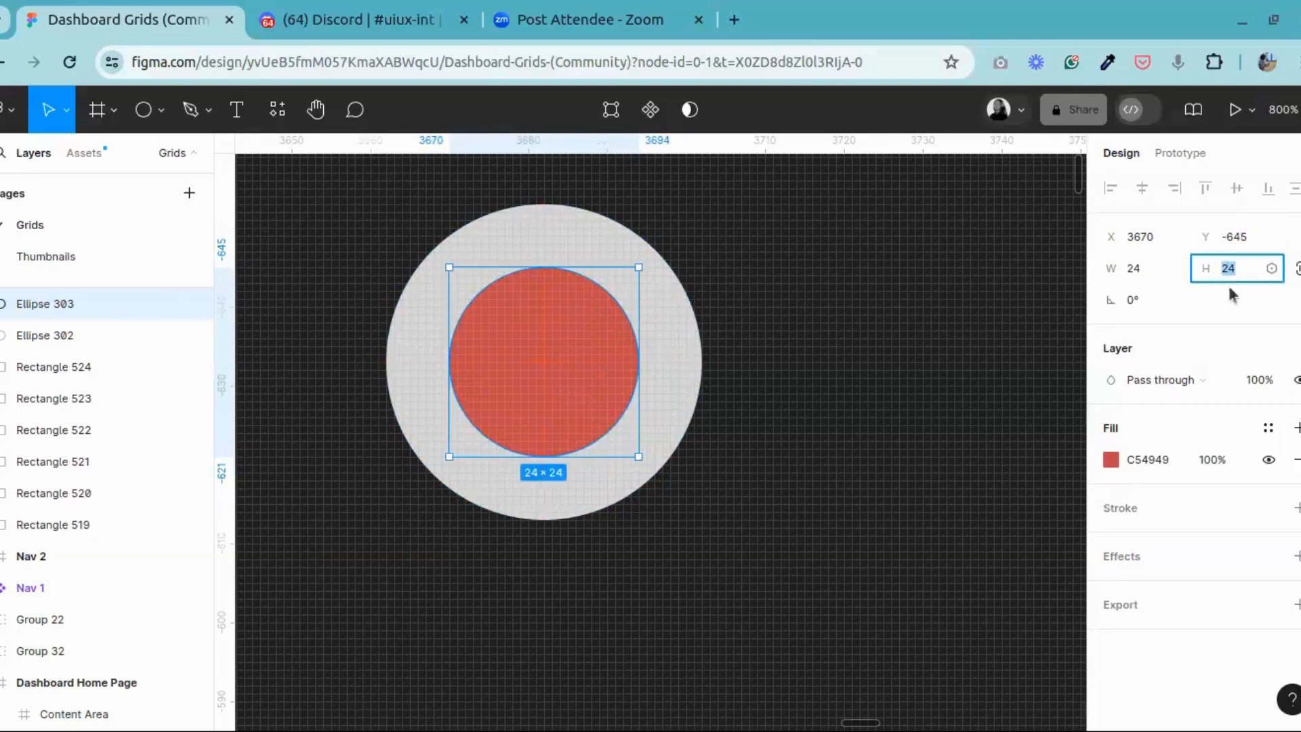
key(Return)
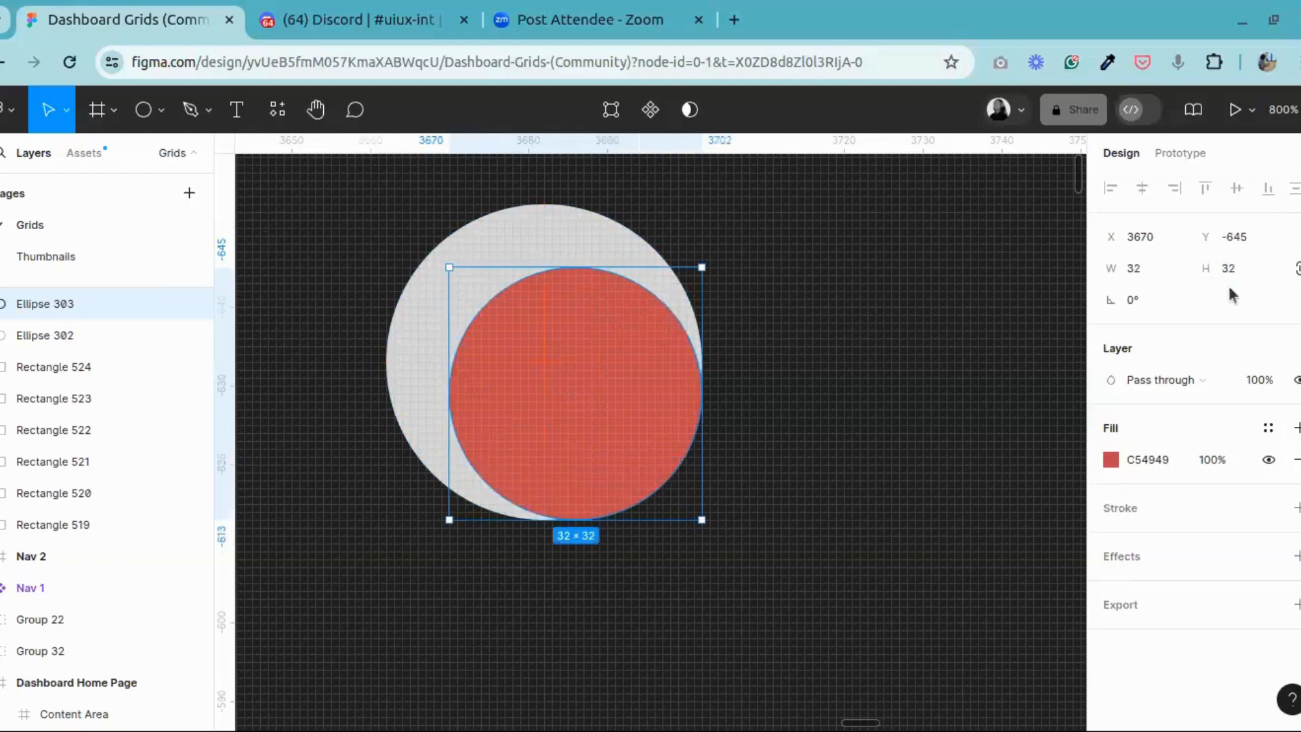
drag(606, 410, 573, 383)
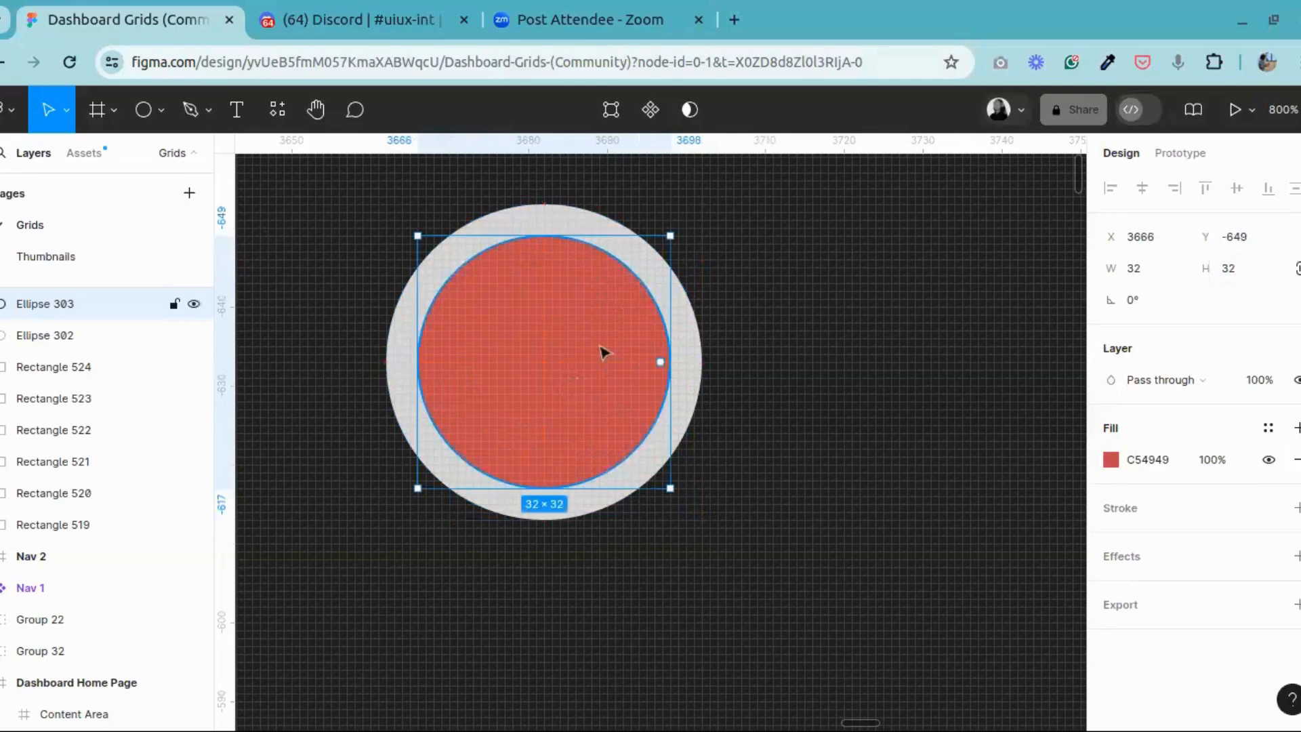
click(403, 355)
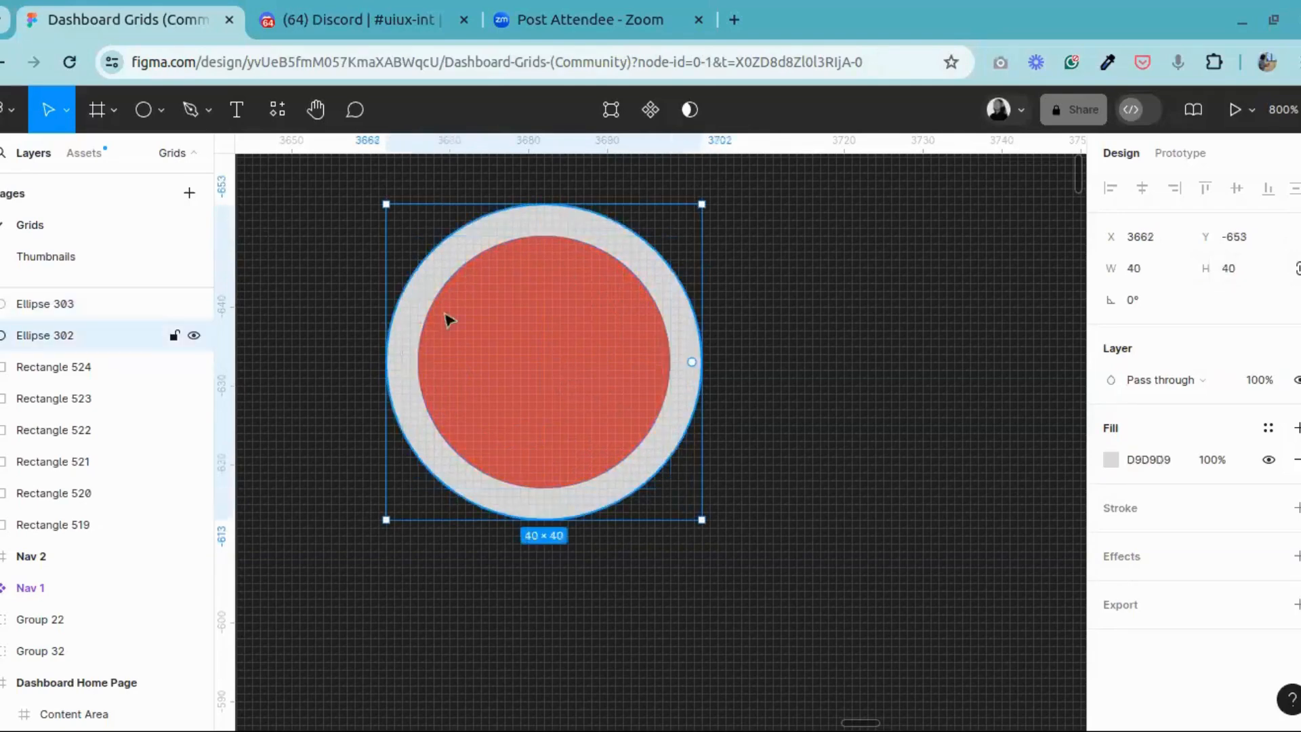
Step: Delete both the red and the grey test circles from the empty canvas
click(548, 298)
click(444, 238)
drag(334, 191, 772, 579)
key(Delete)
Step: Fill the inner grey circle of the Revenue chart's data-point marker with blue 045CE0
key(ctrl+minus)
key(ctrl+minus)
key(ctrl+minus)
key(ctrl+minus)
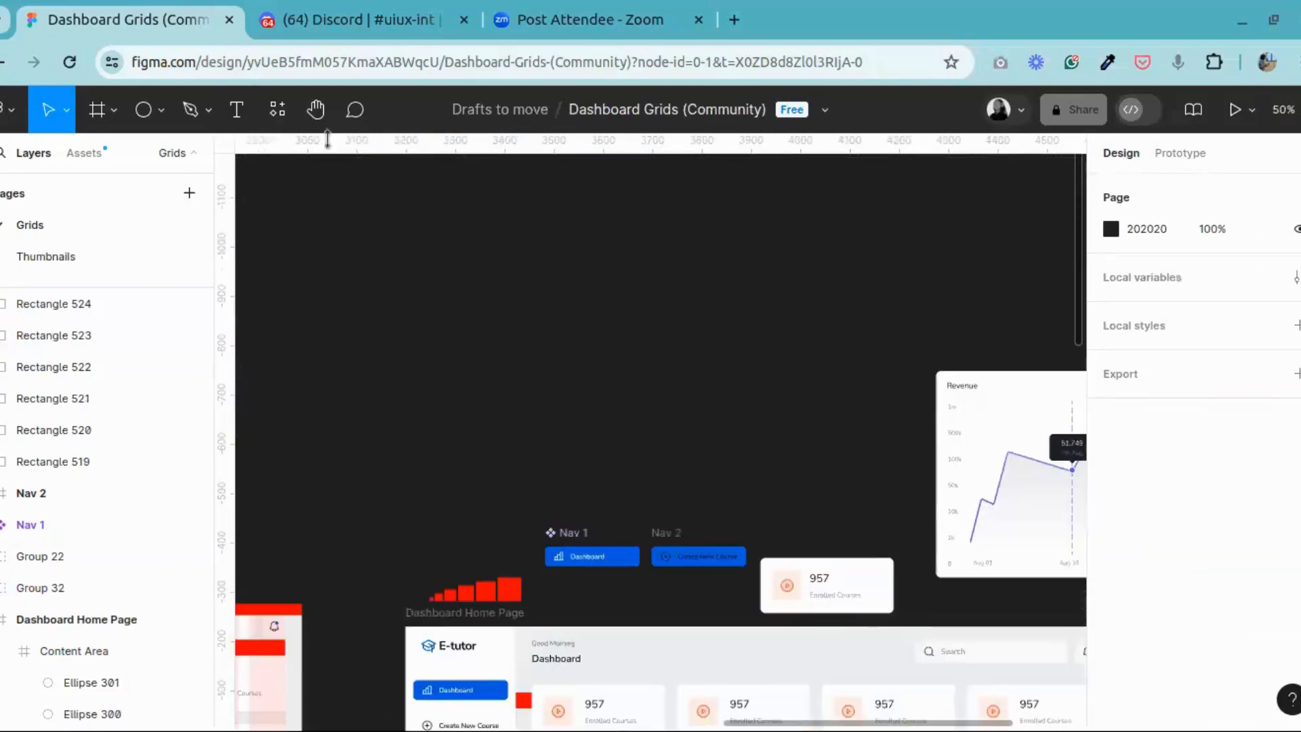
click(314, 123)
scroll(584, 365, down, 7)
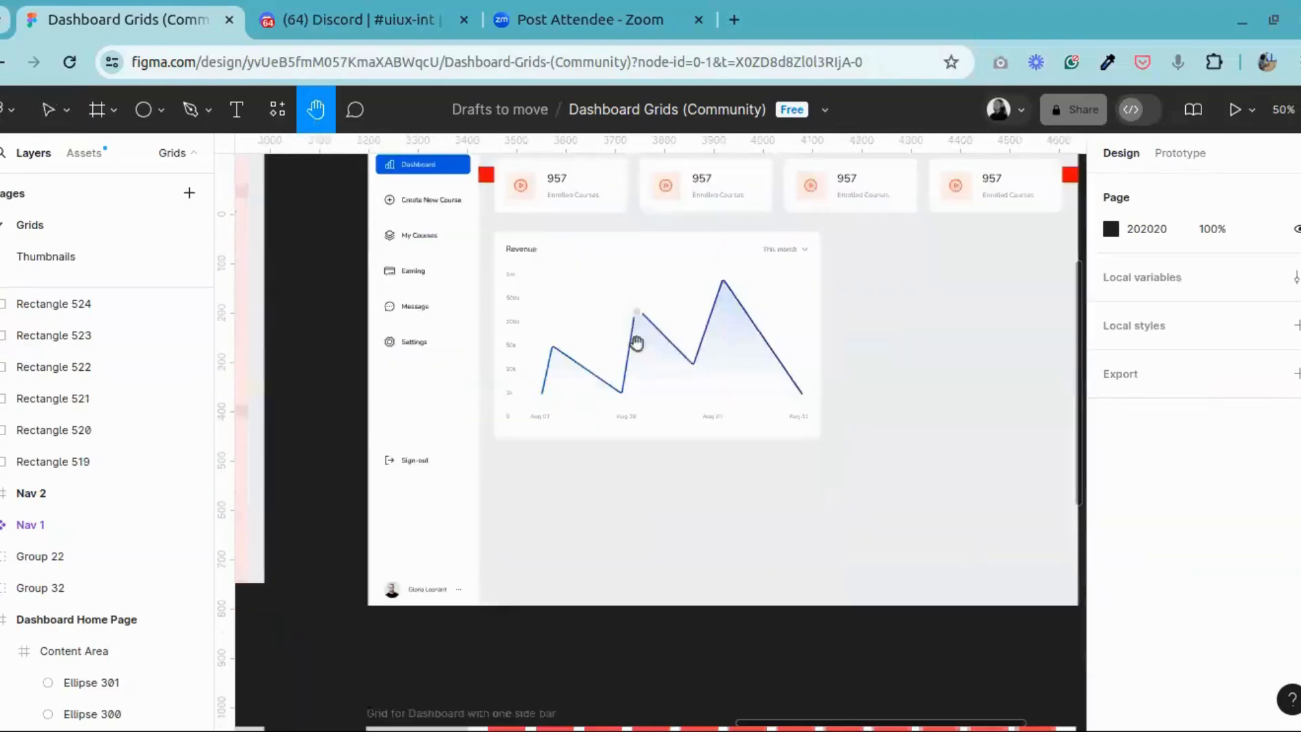
scroll(650, 352, up, 1)
key(ctrl+plus)
key(ctrl+plus)
key(ctrl+plus)
key(ctrl+plus)
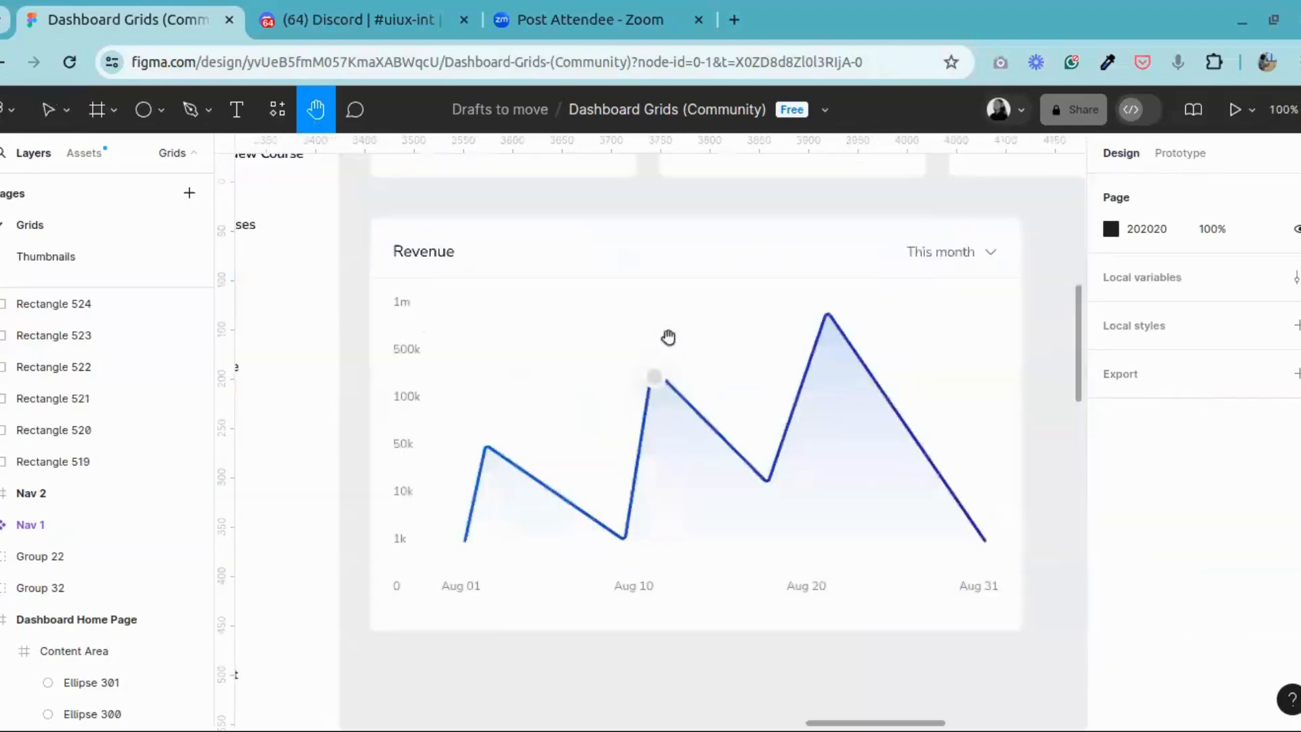
scroll(682, 380, up, 5)
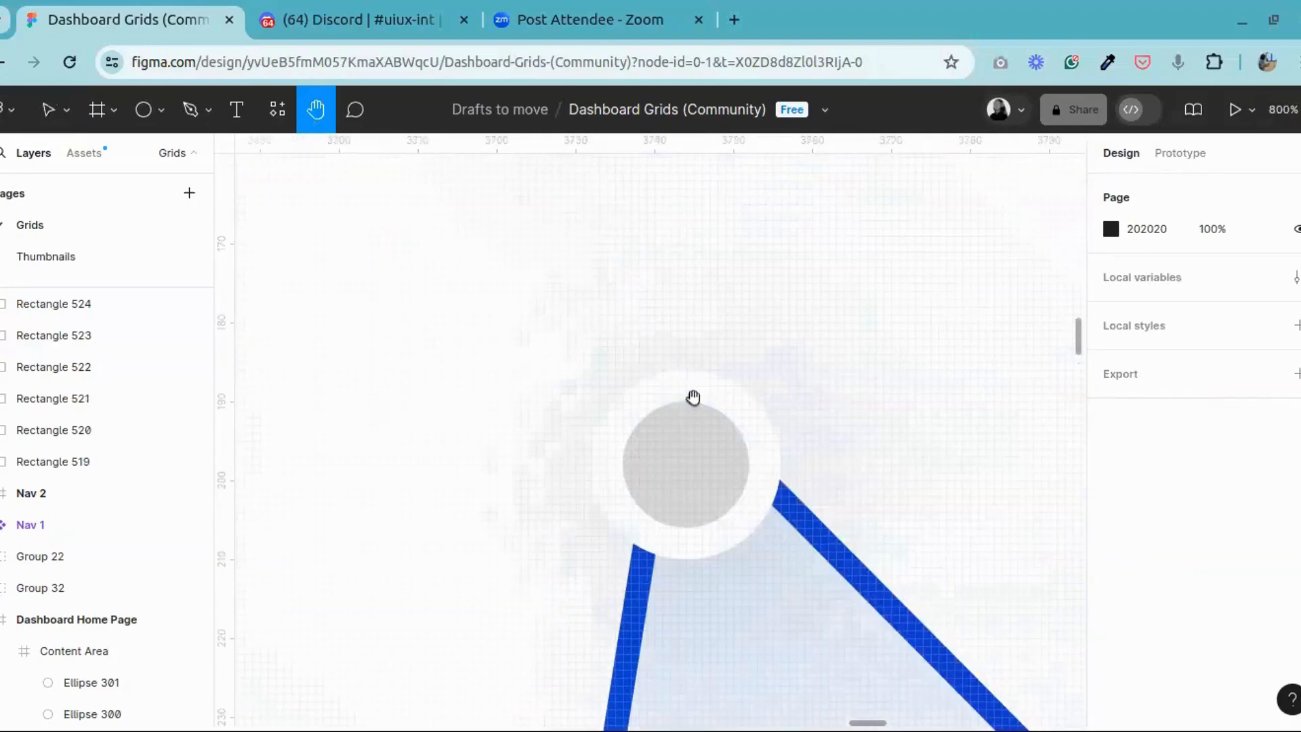
click(47, 109)
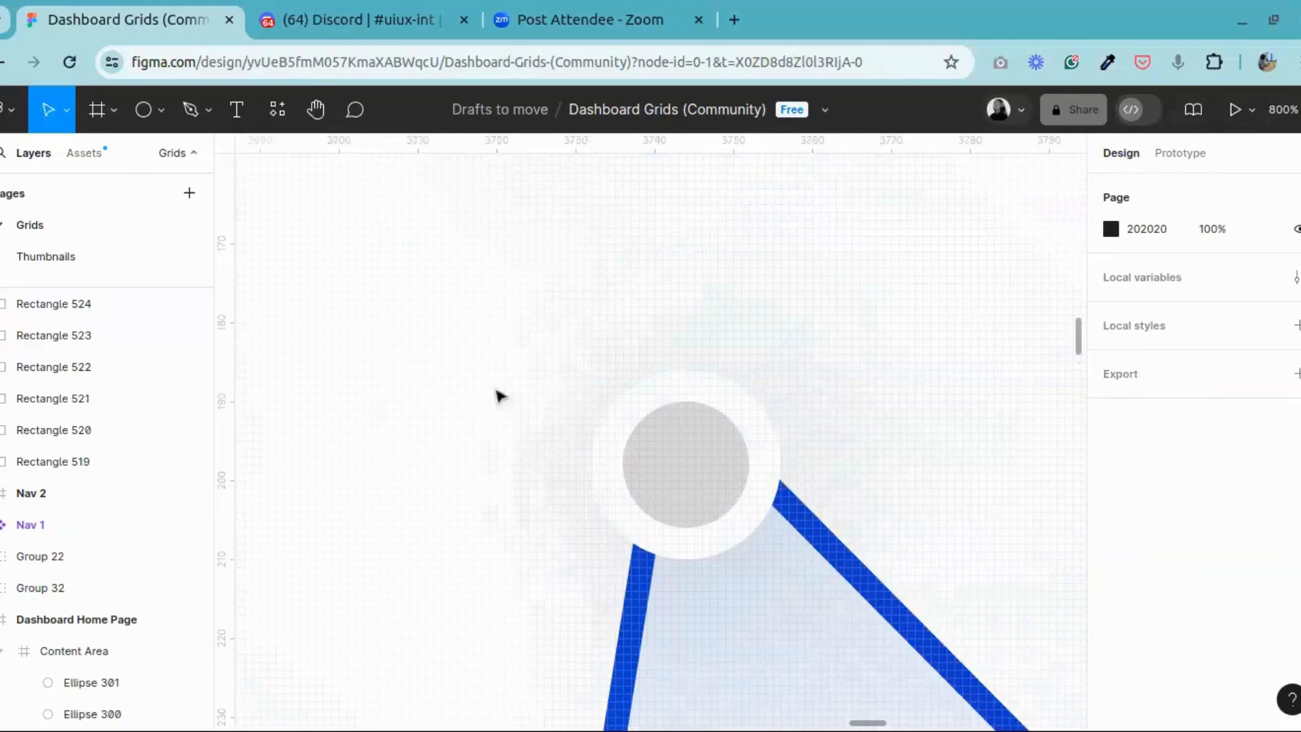
double_click(668, 481)
double_click(697, 447)
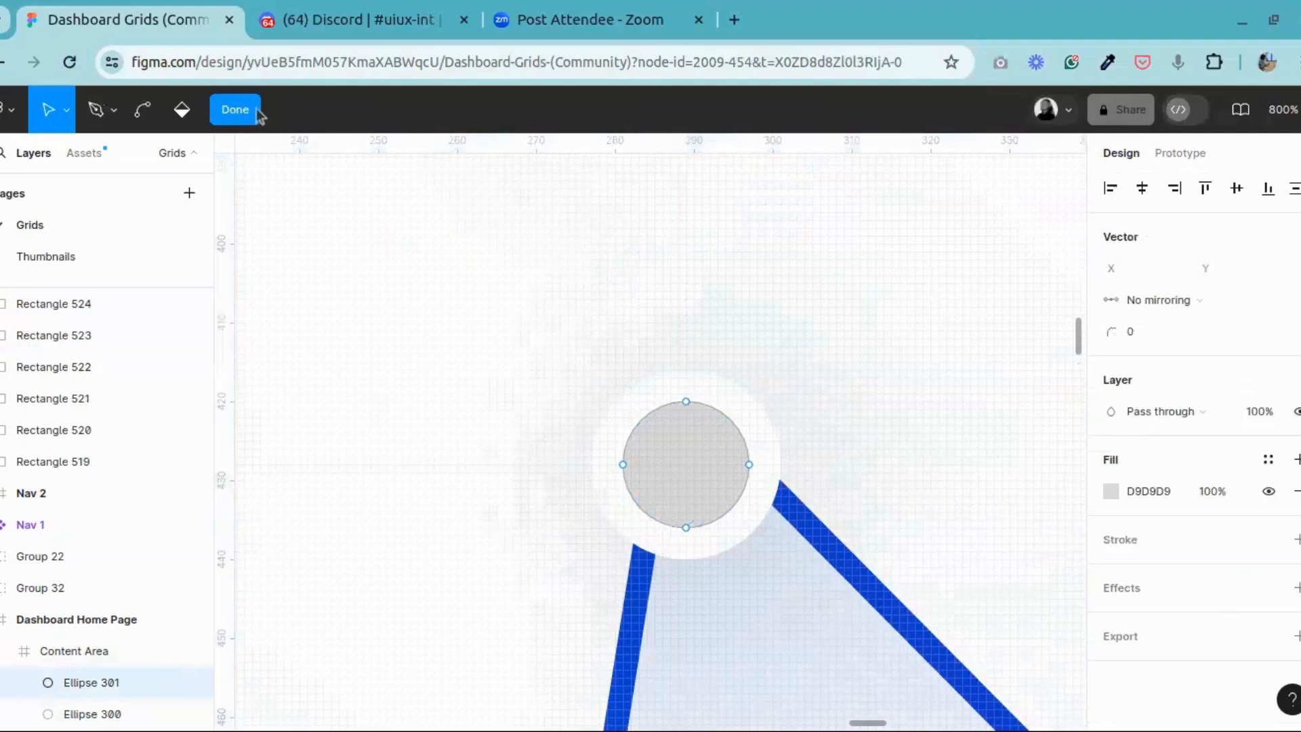
click(235, 110)
click(1110, 587)
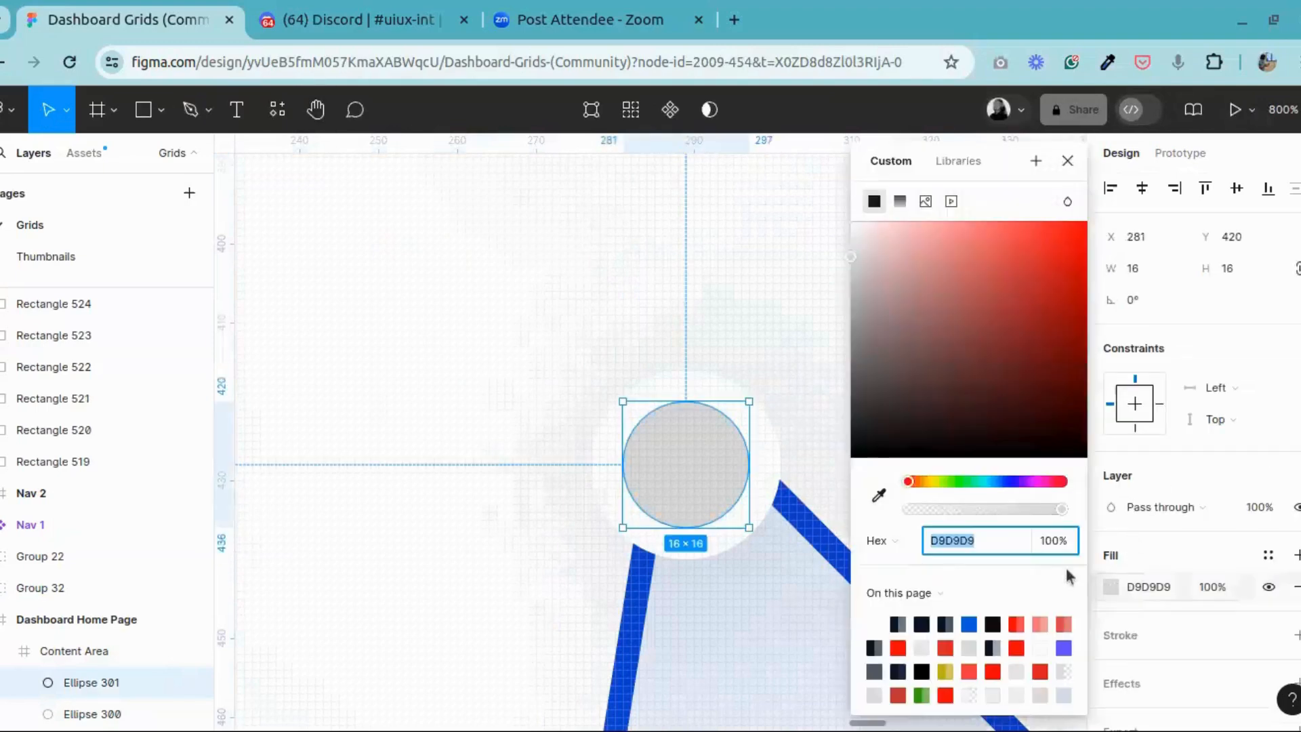
click(969, 623)
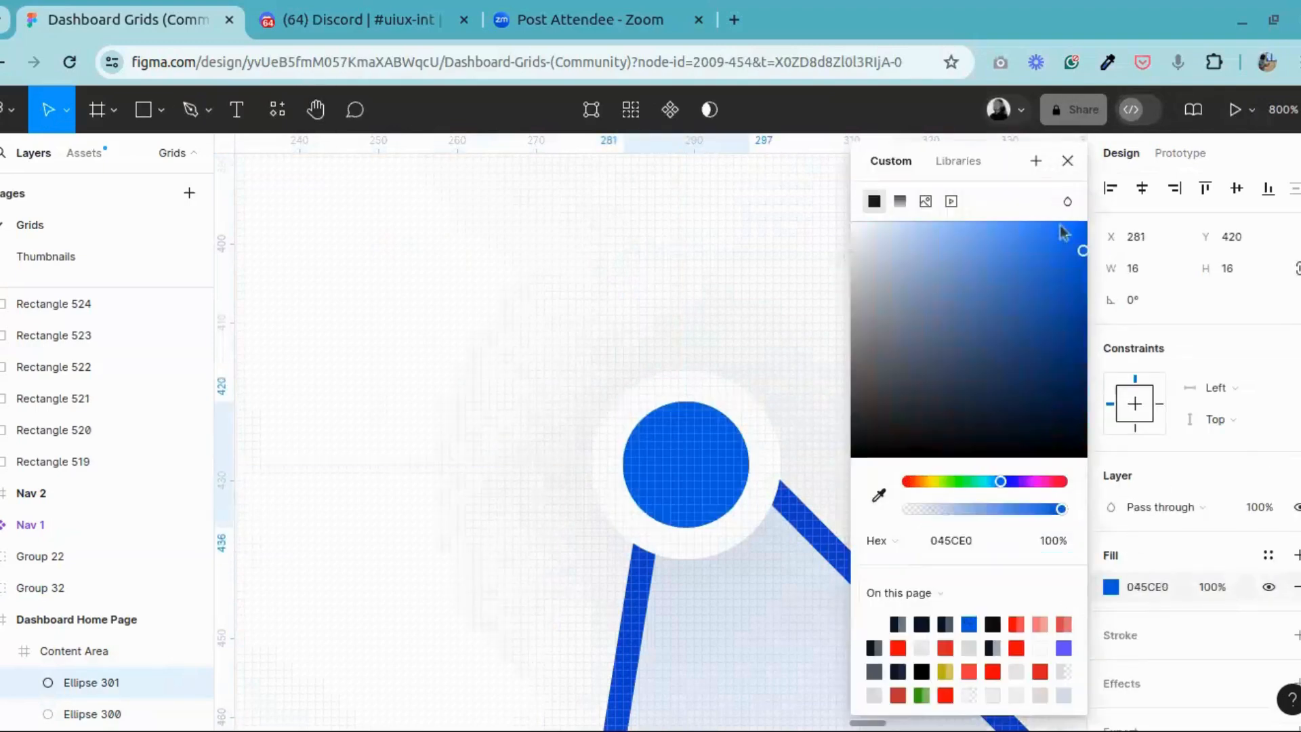
click(1067, 160)
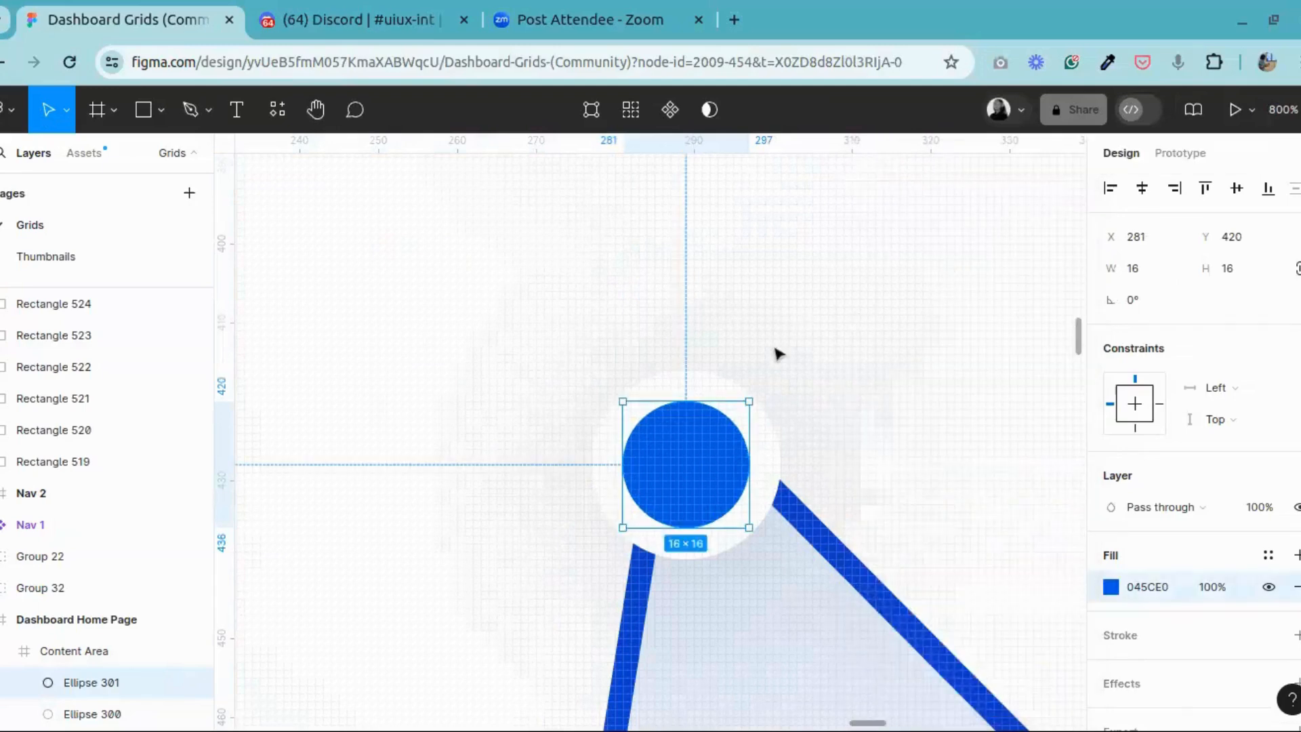
Step: Group the marker's blue inner circle and white outer circle together
click(779, 469)
shift+click(677, 470)
right_click(671, 447)
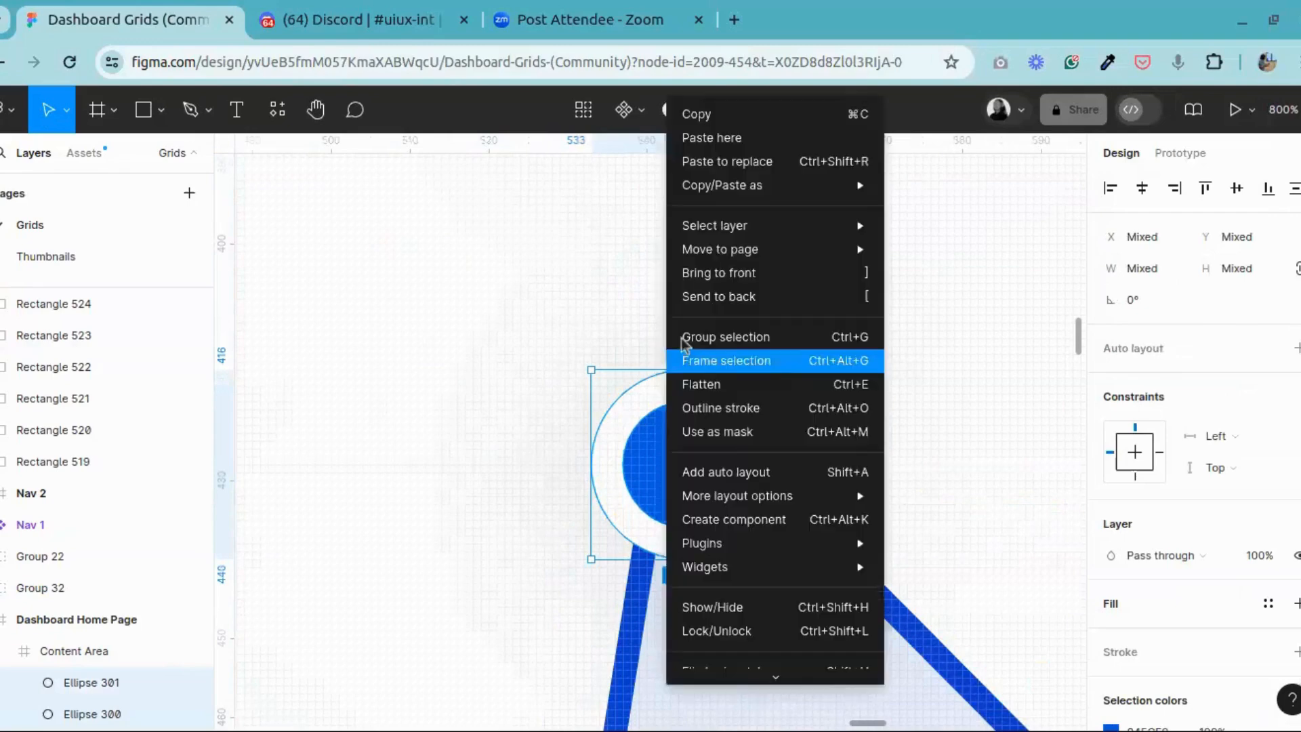
click(691, 339)
click(915, 343)
Step: Draw a near-vertical line with the Pen tool from above the blue marker, at about X 291, Y 371.5, to X 294, Y 627 above the date labels
key(minus)
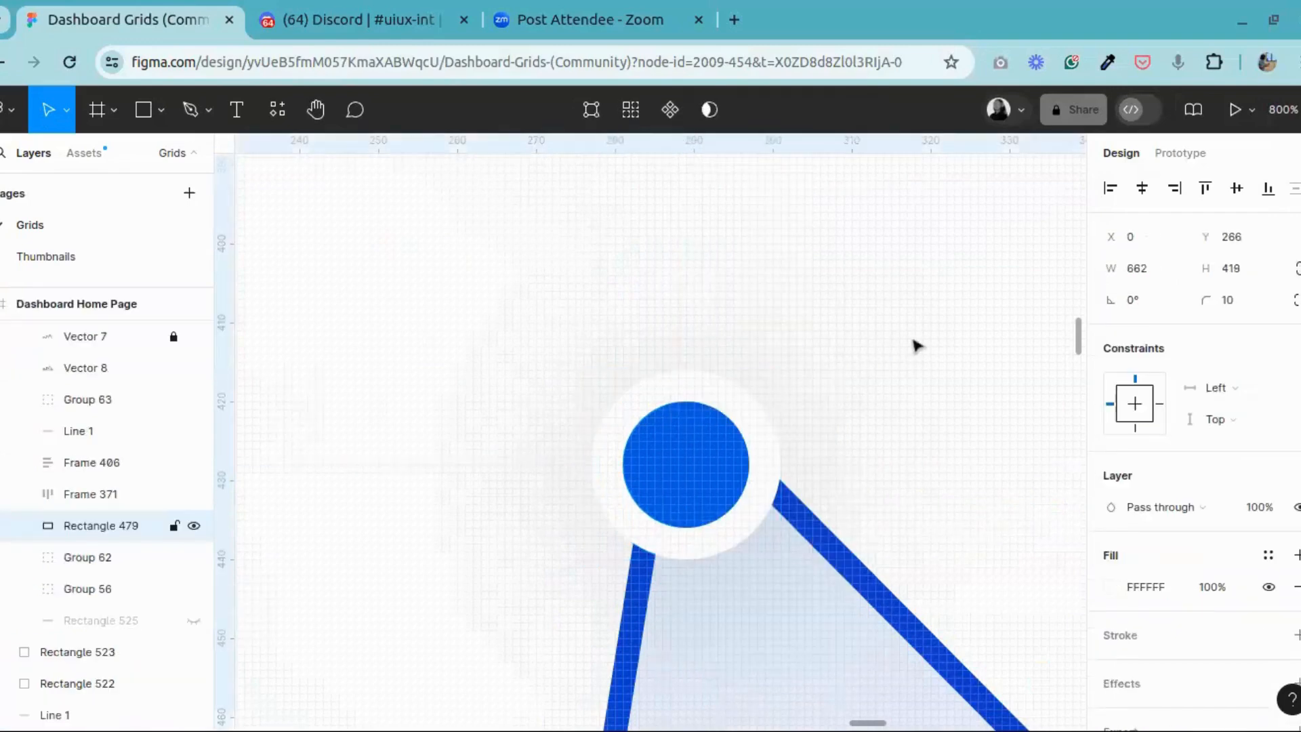
key(minus)
key(minus)
key(minus)
key(minus)
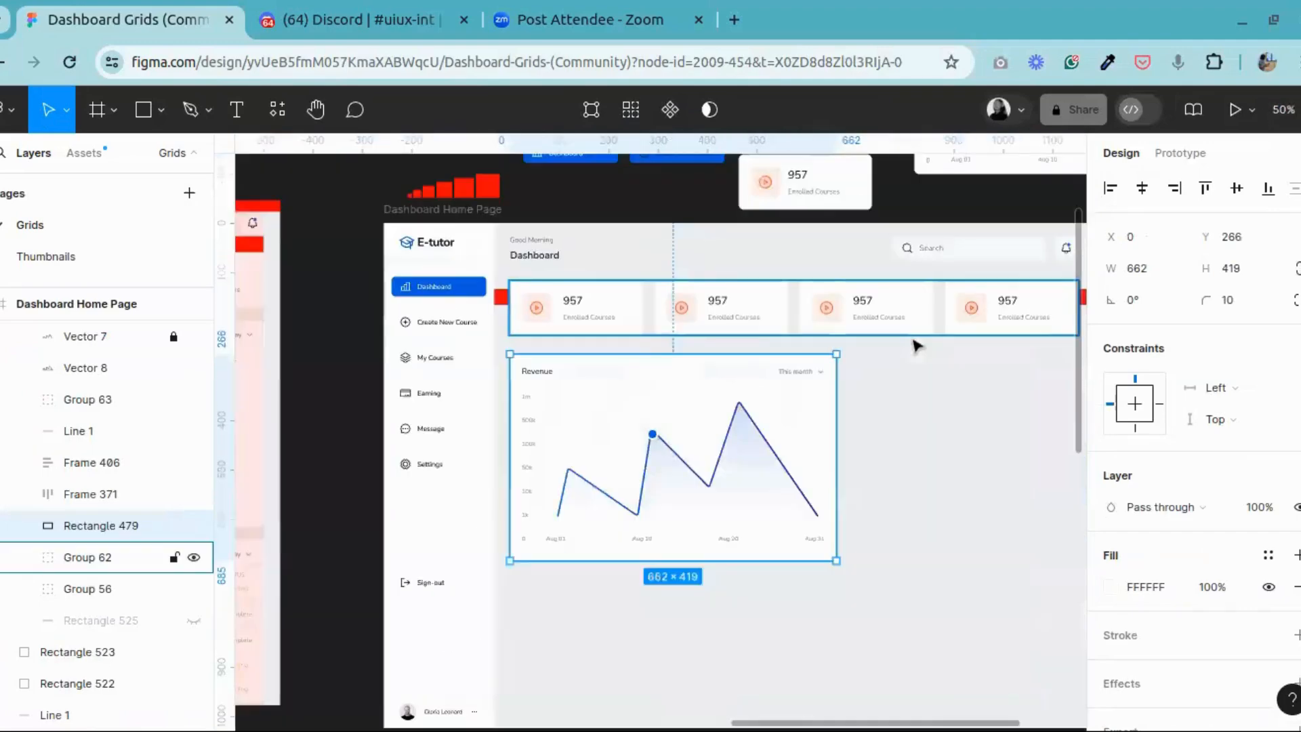
key(plus)
key(plus)
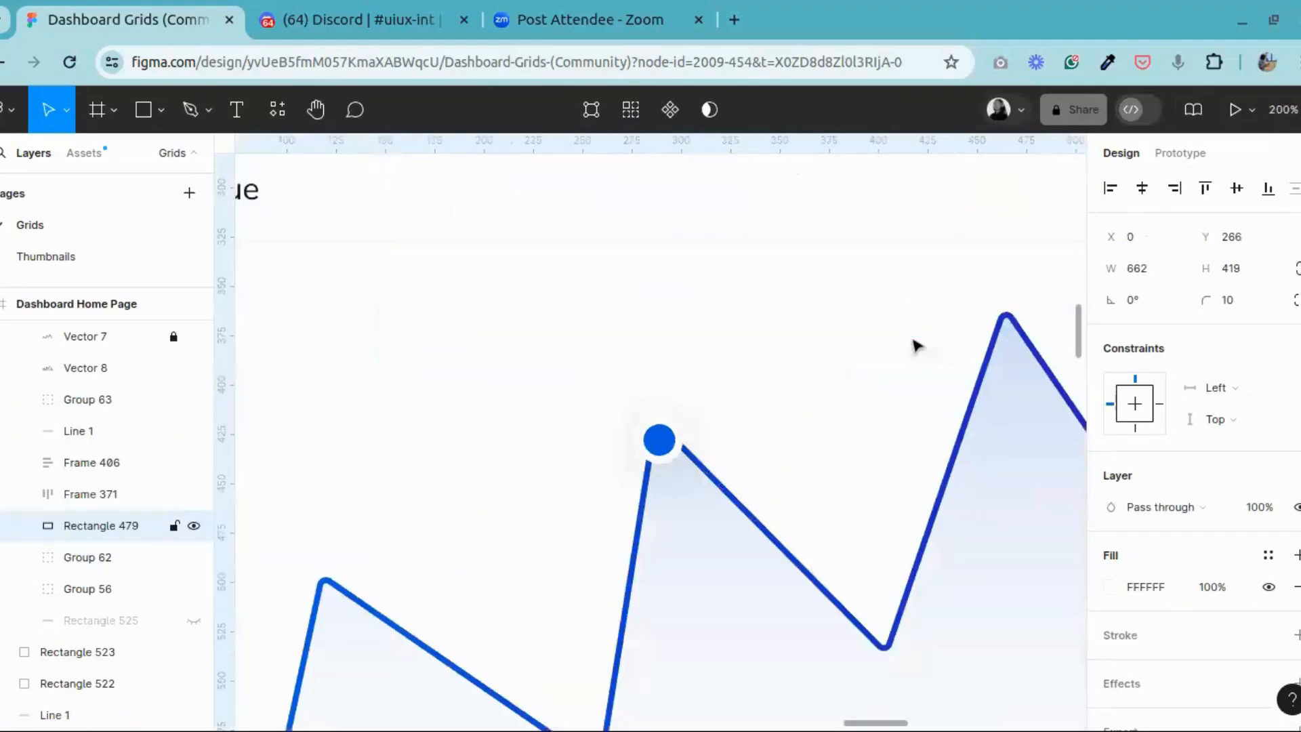
scroll(813, 442, down, 5)
scroll(773, 427, up, 7)
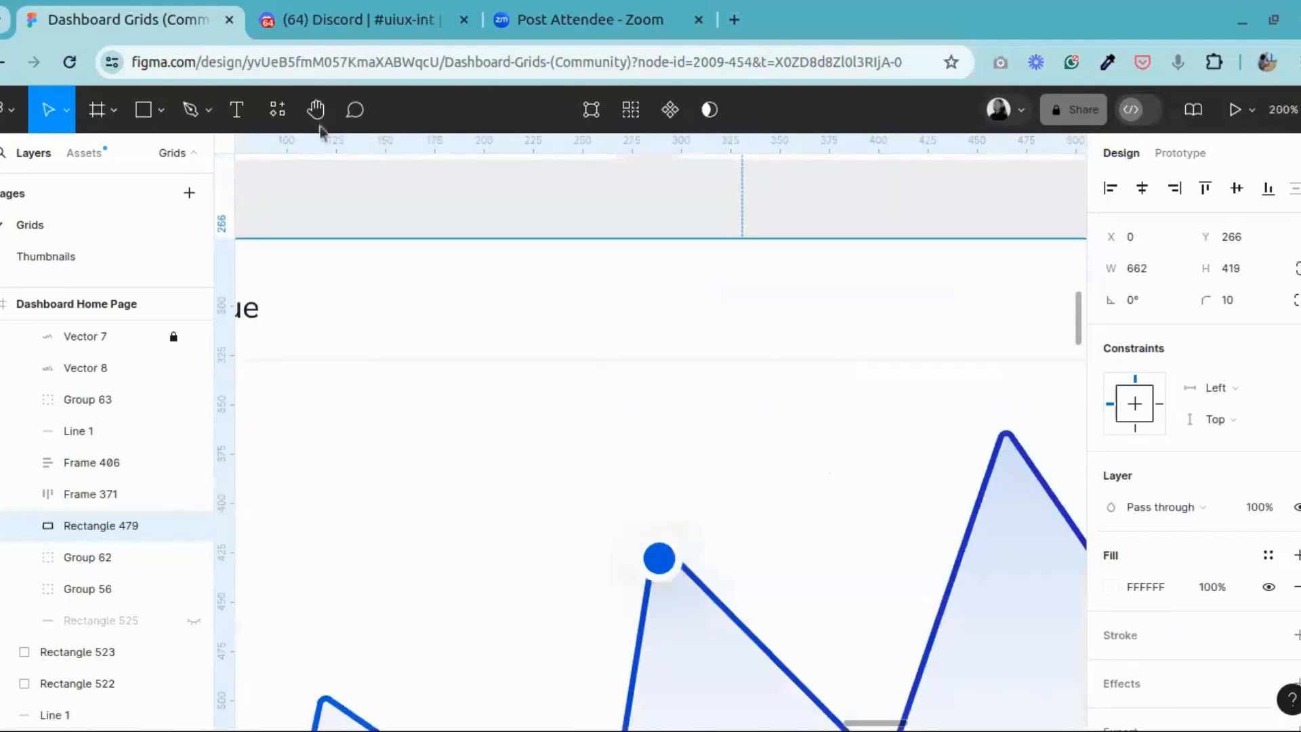
scroll(636, 527, down, 6)
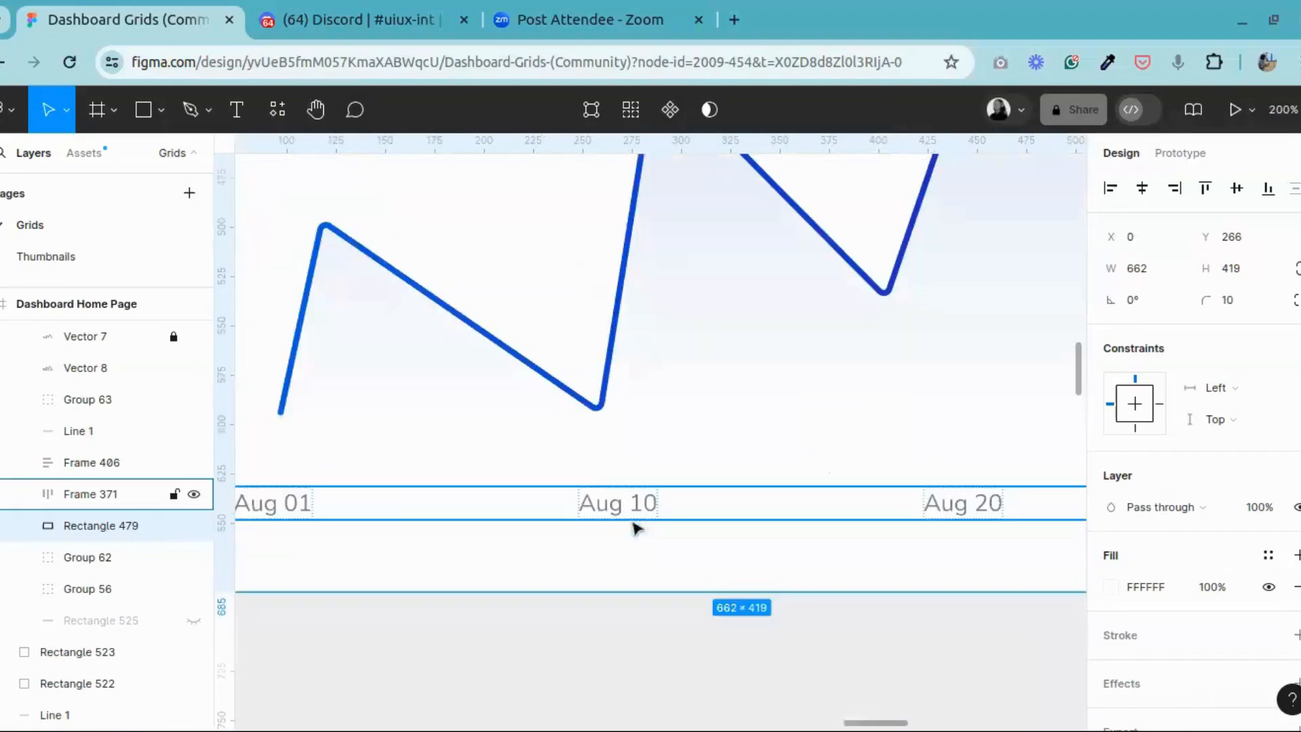
scroll(635, 528, up, 3)
click(191, 110)
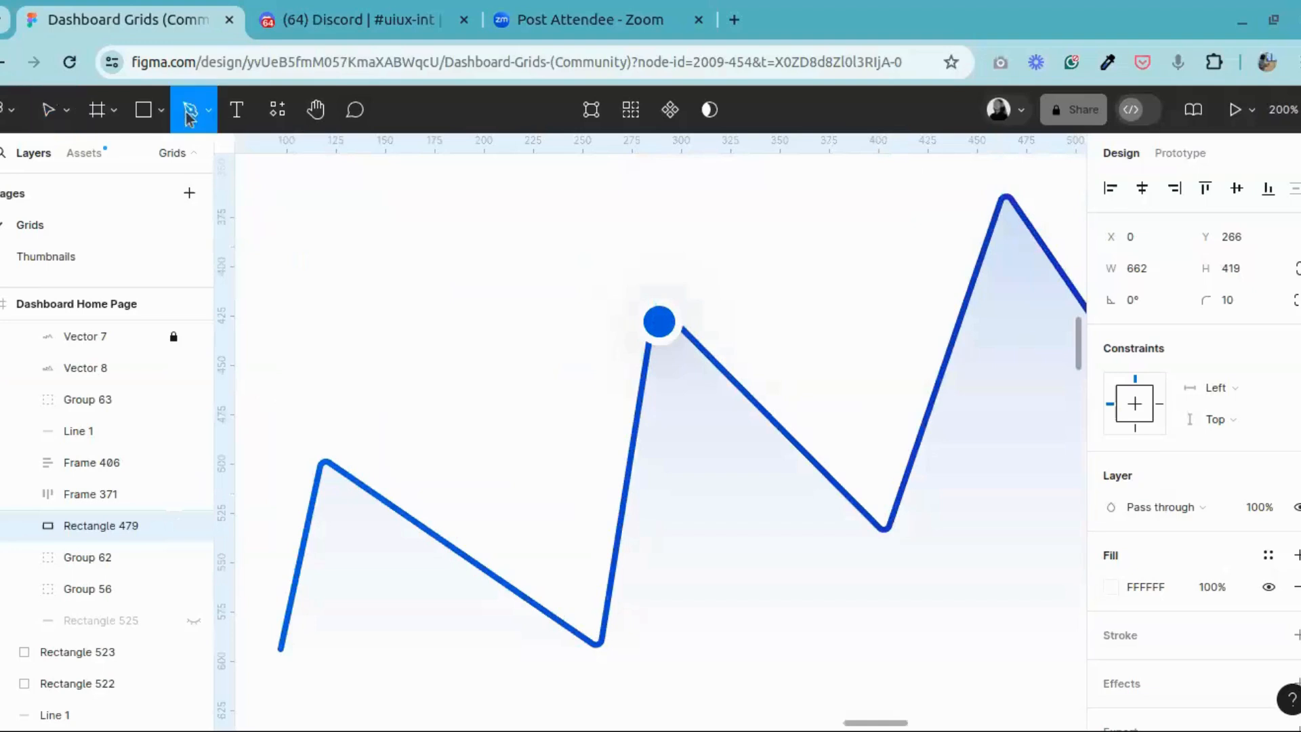
click(663, 210)
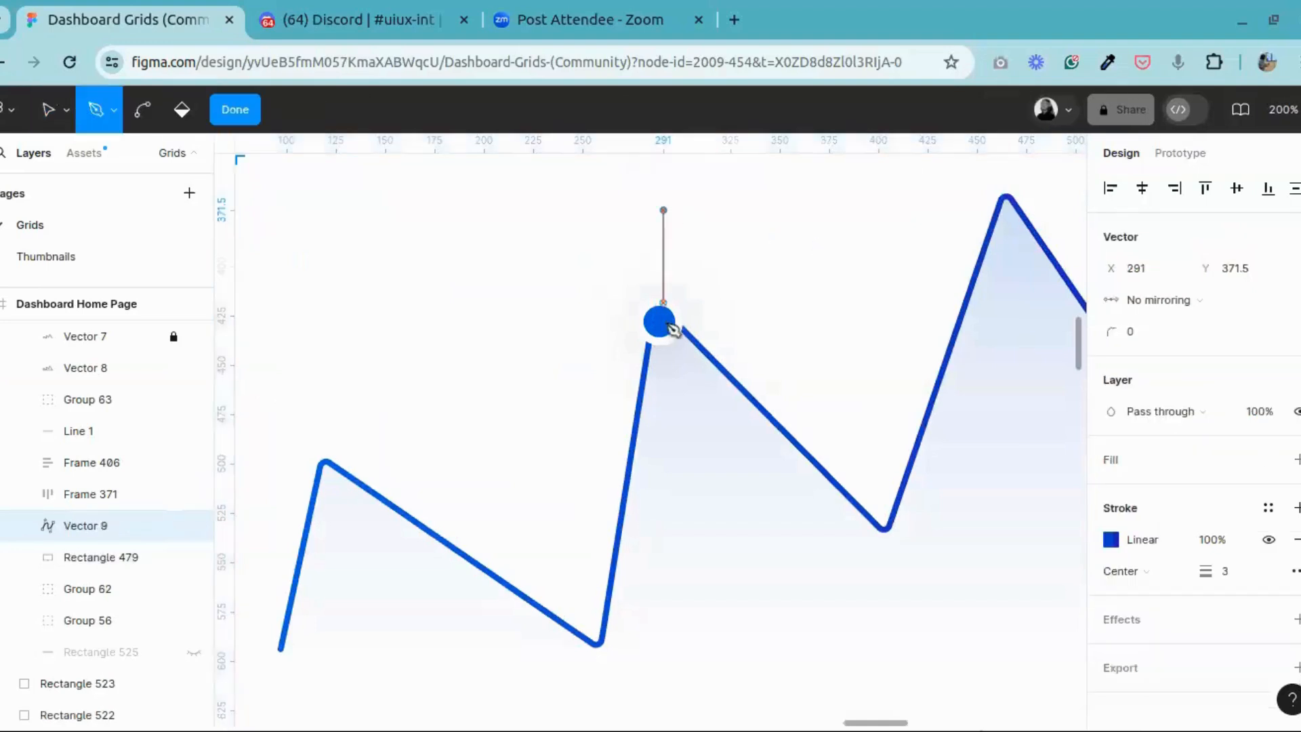
scroll(671, 678, down, 3)
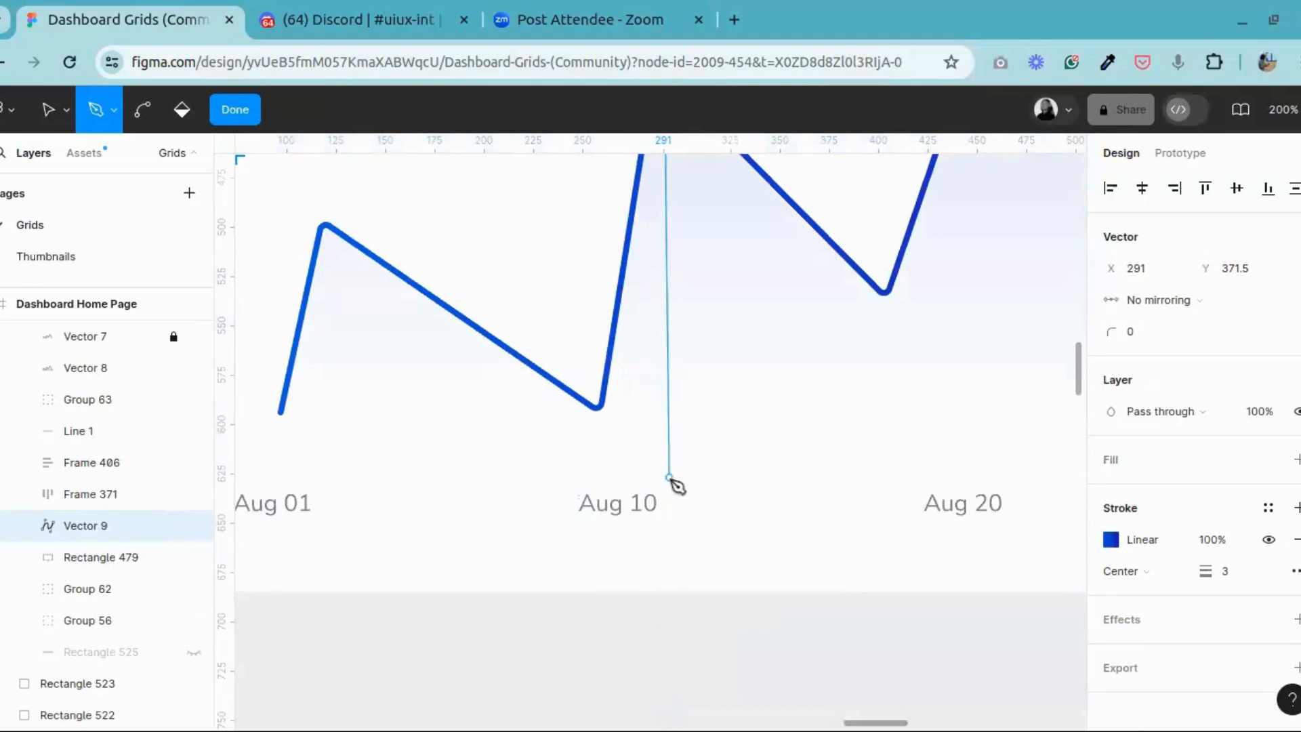
click(669, 478)
click(249, 106)
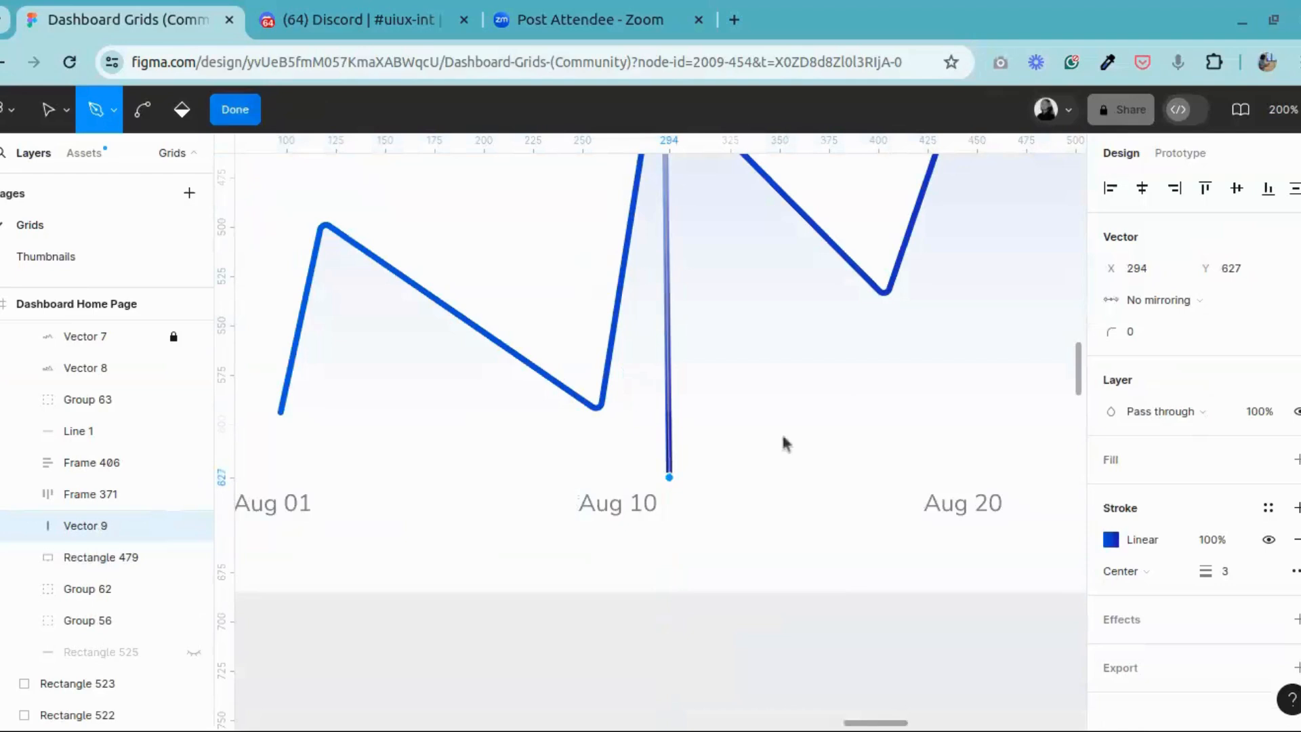
Step: Move the guide line on the Revenue chart to X 289, Y 366 and set its stroke weight to 1
scroll(784, 440, up, 4)
scroll(790, 459, down, 1)
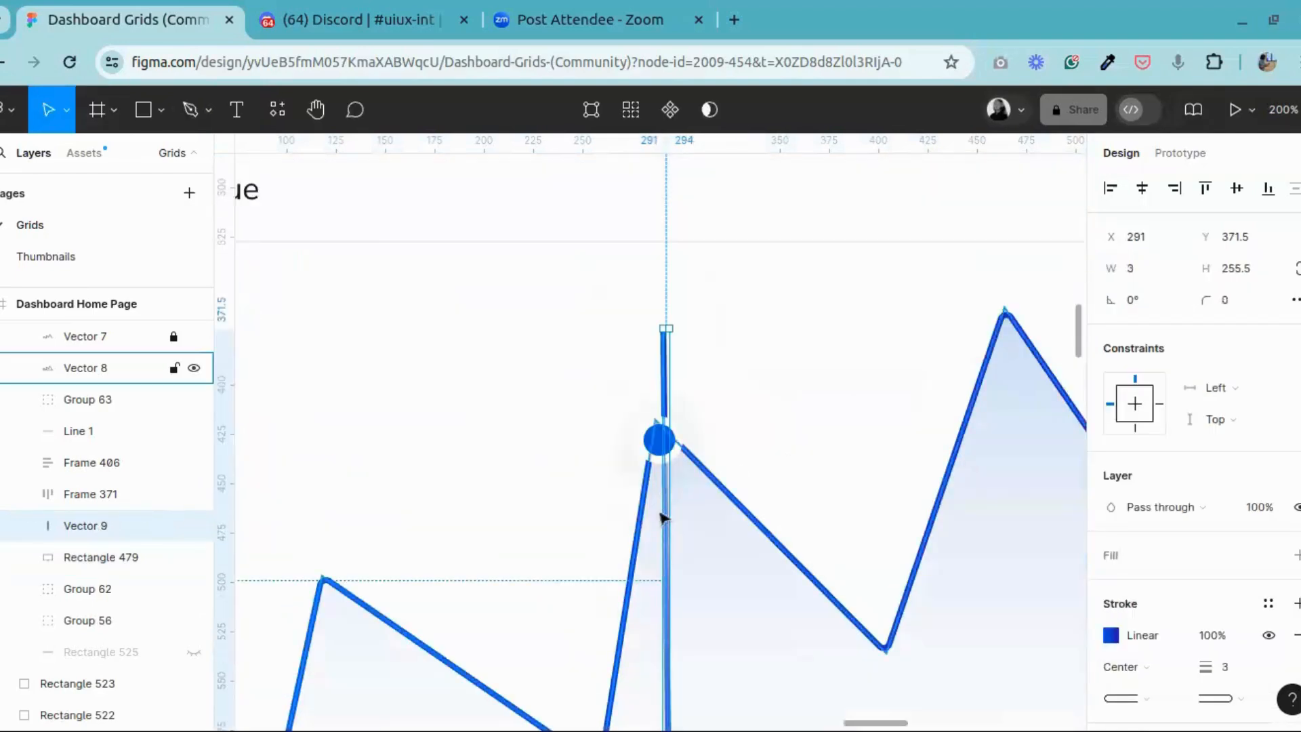
drag(664, 517, 661, 510)
click(1234, 667)
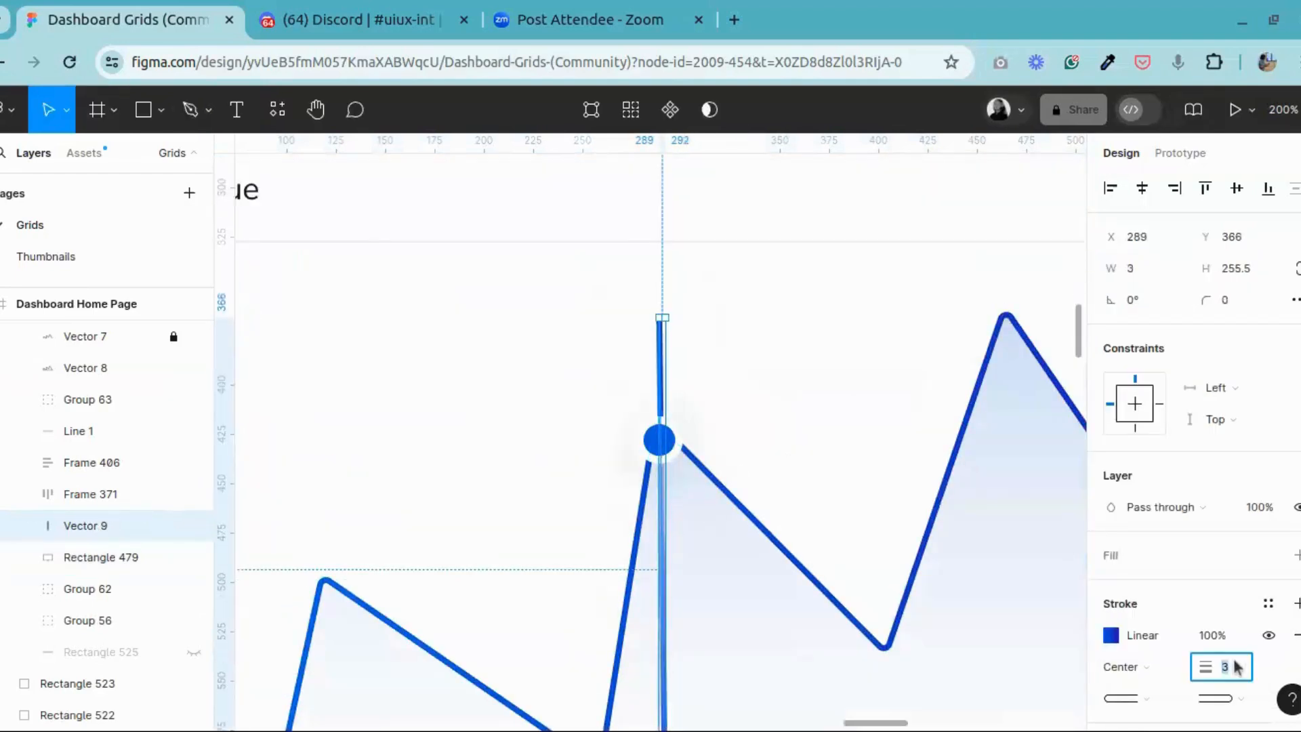
key(Return)
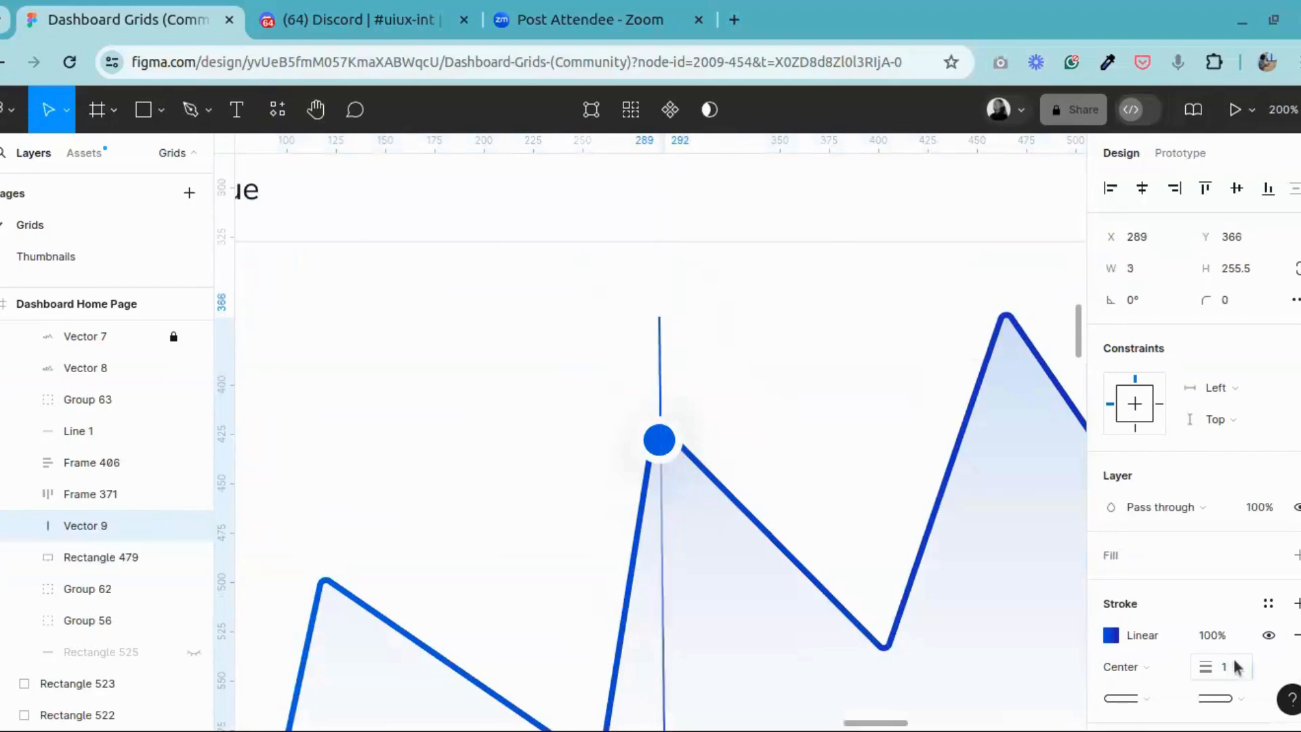
Step: Change the guide line's stroke from a linear gradient to solid blue 045CE0
click(1112, 635)
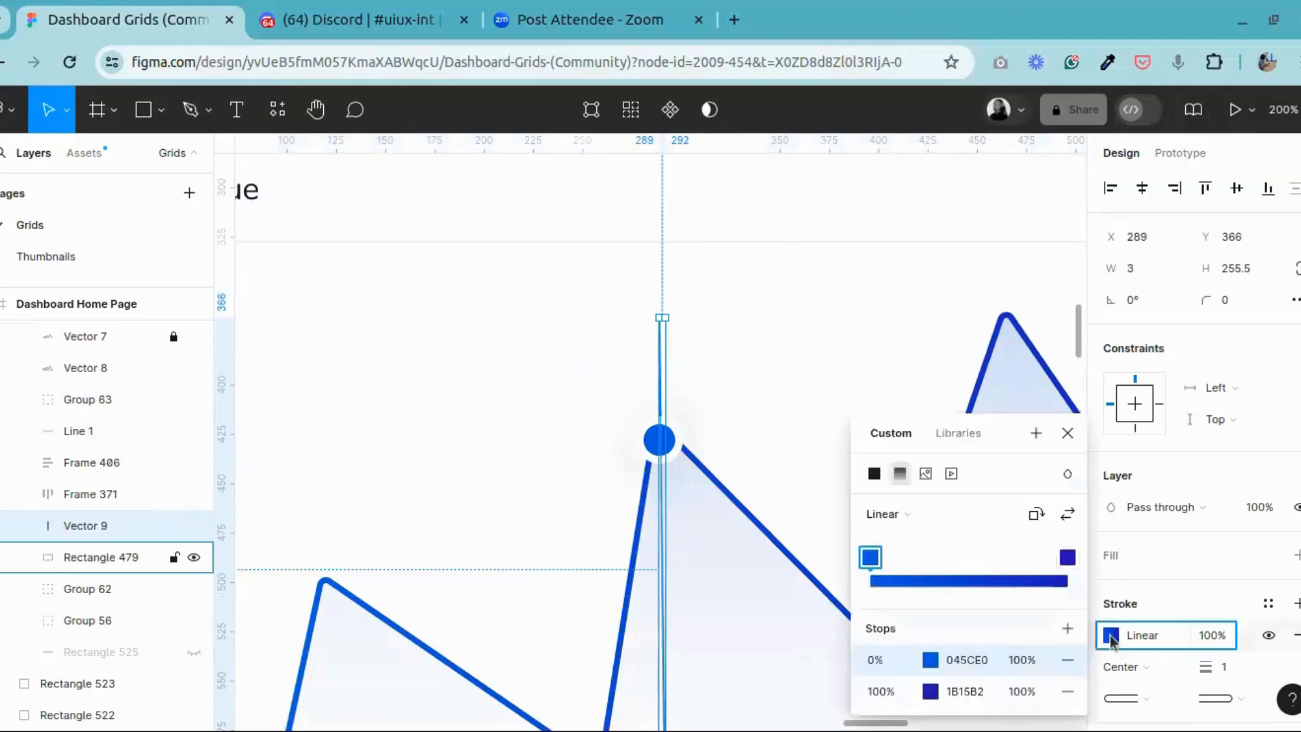
click(874, 473)
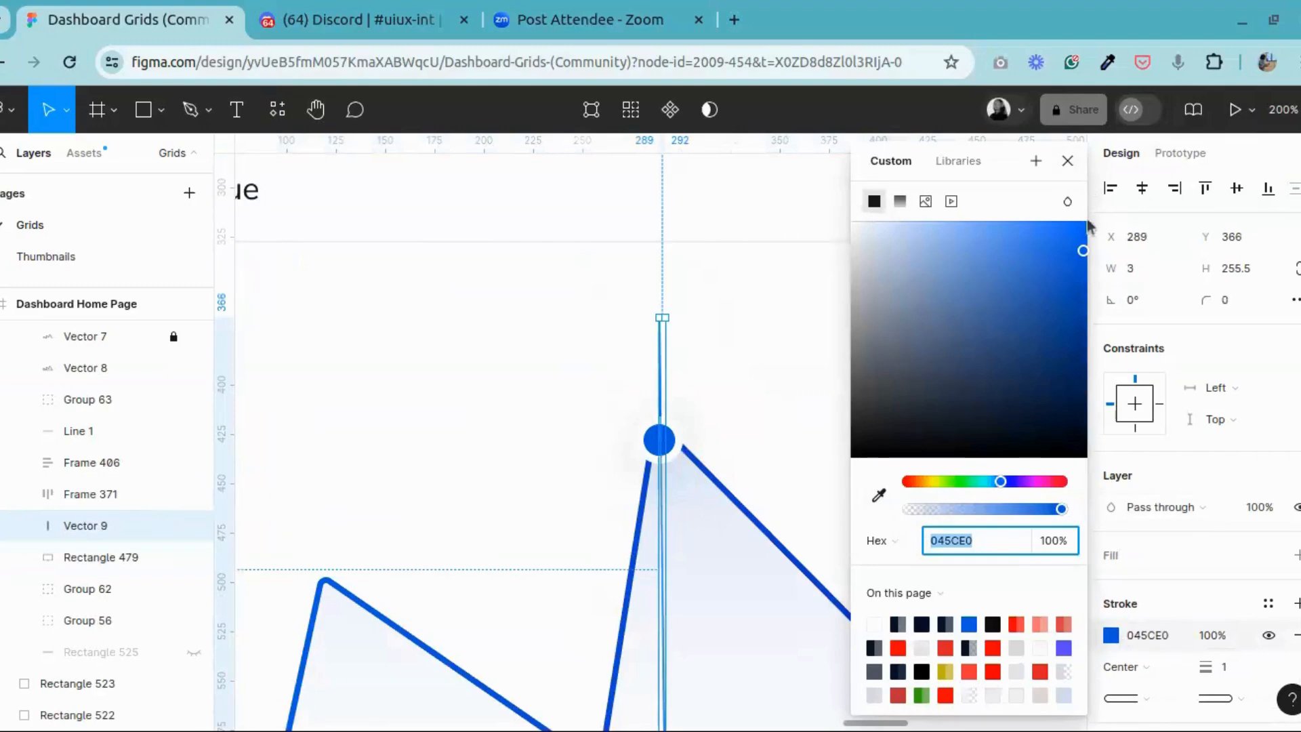
click(1068, 160)
click(940, 356)
Step: Bring the guide line to the front of the Content Area's layer order, above the marker group
scroll(813, 406, down, 5)
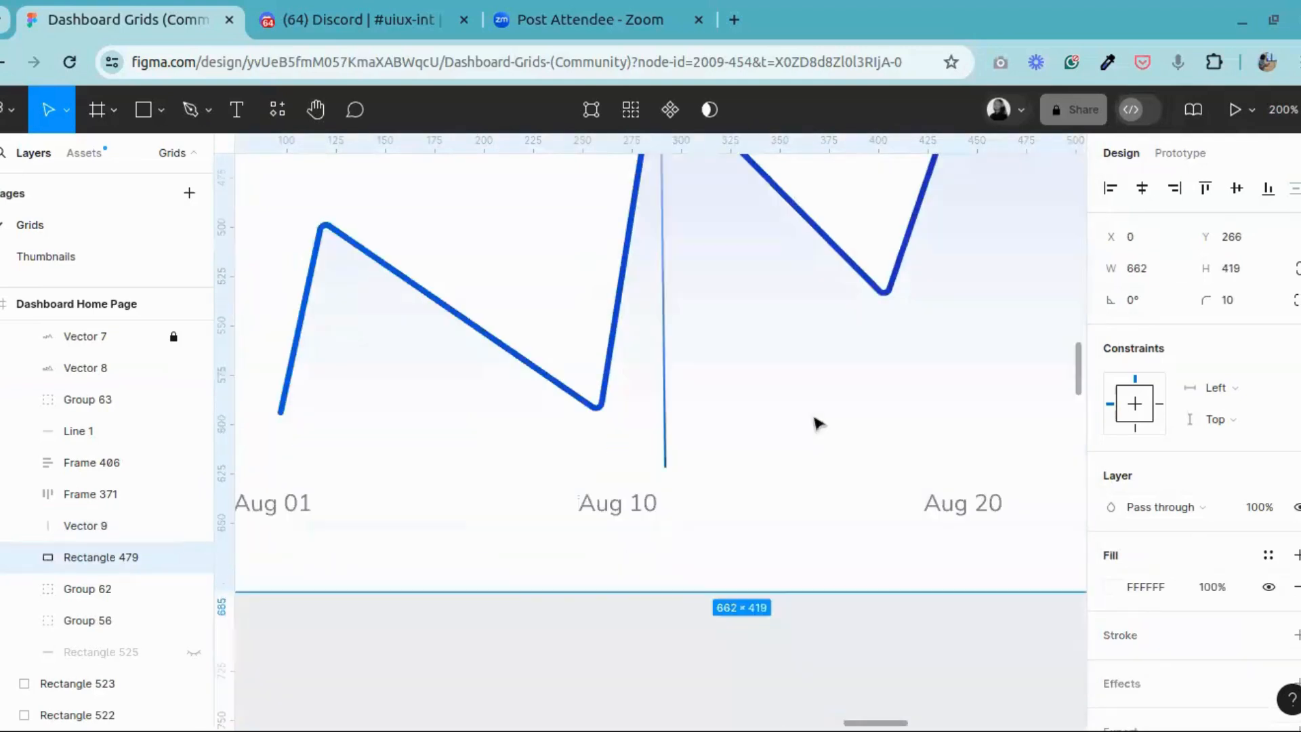
click(671, 414)
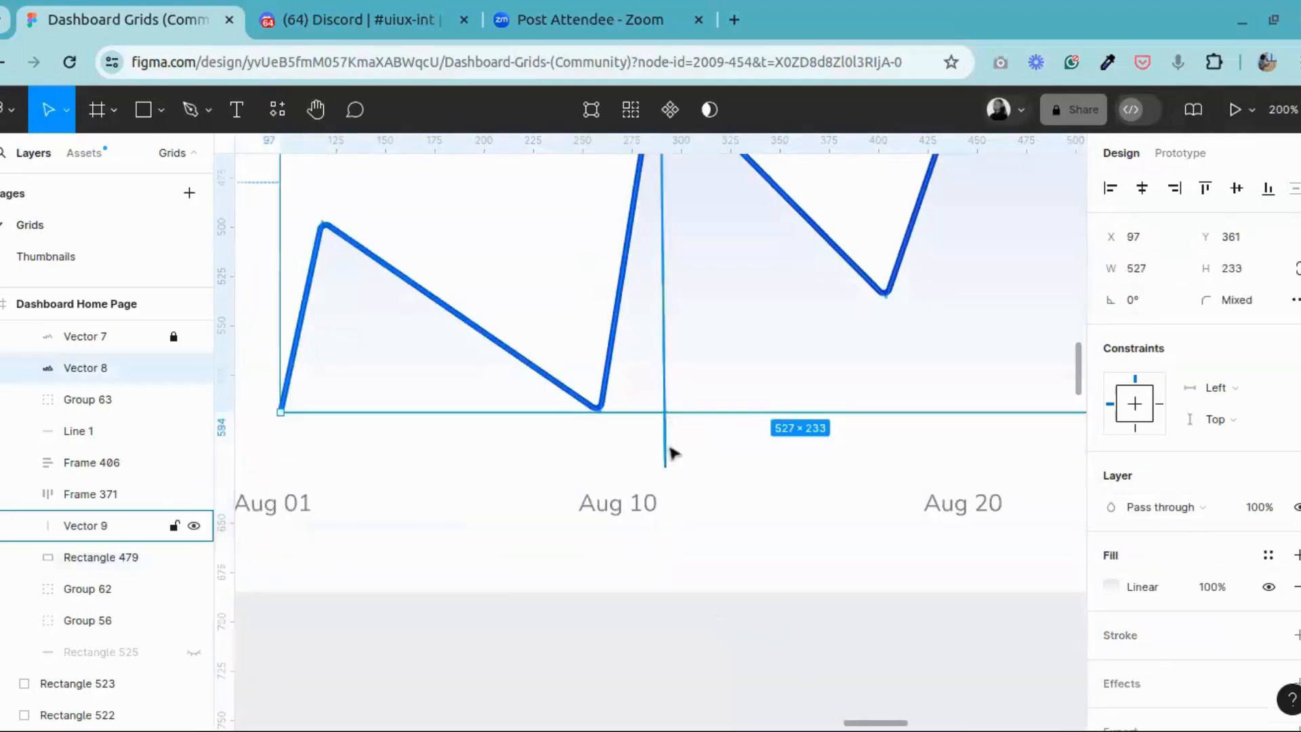
click(670, 450)
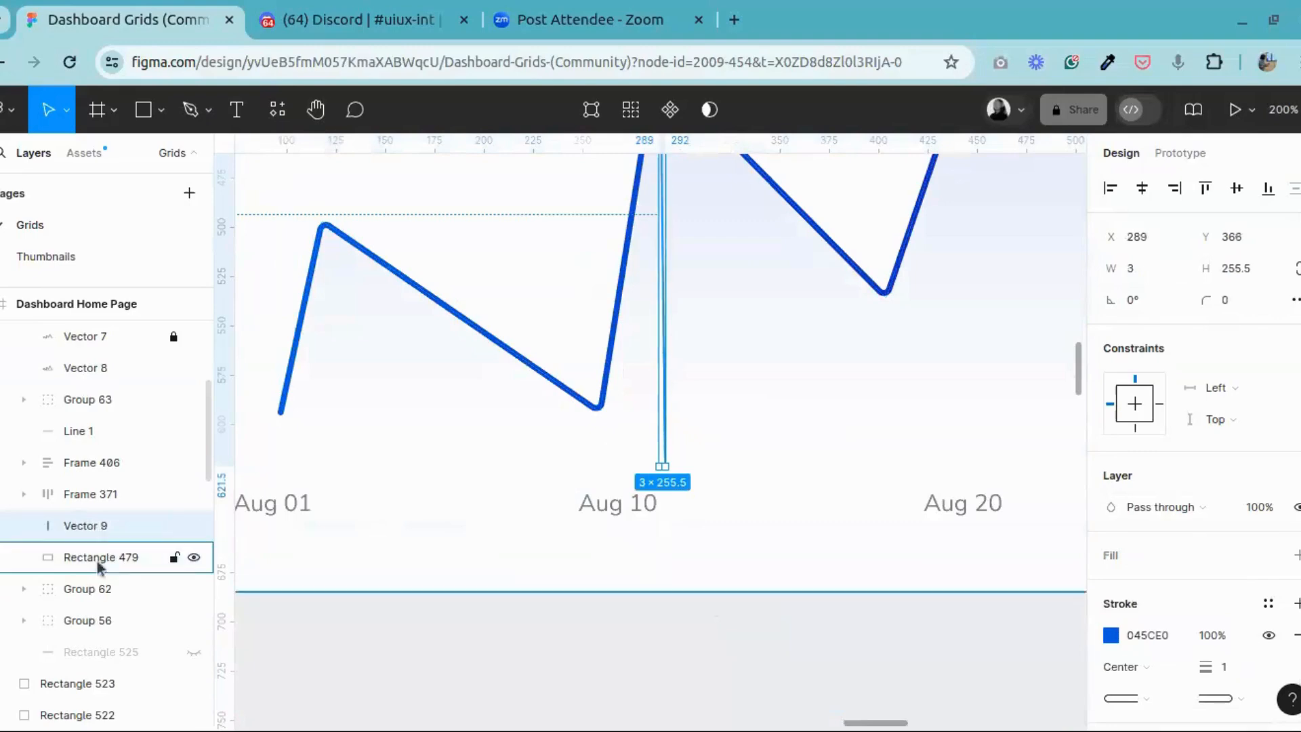
drag(97, 534, 94, 328)
scroll(109, 380, up, 5)
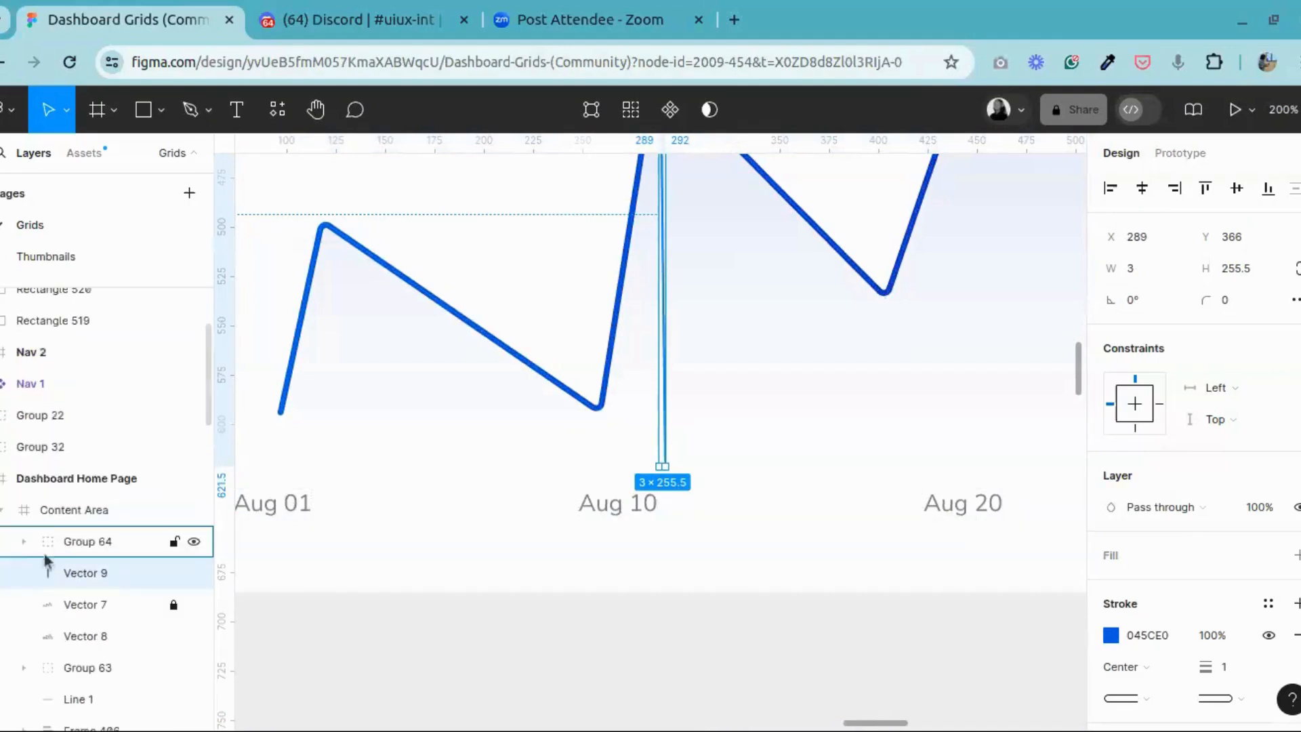
drag(87, 584, 82, 529)
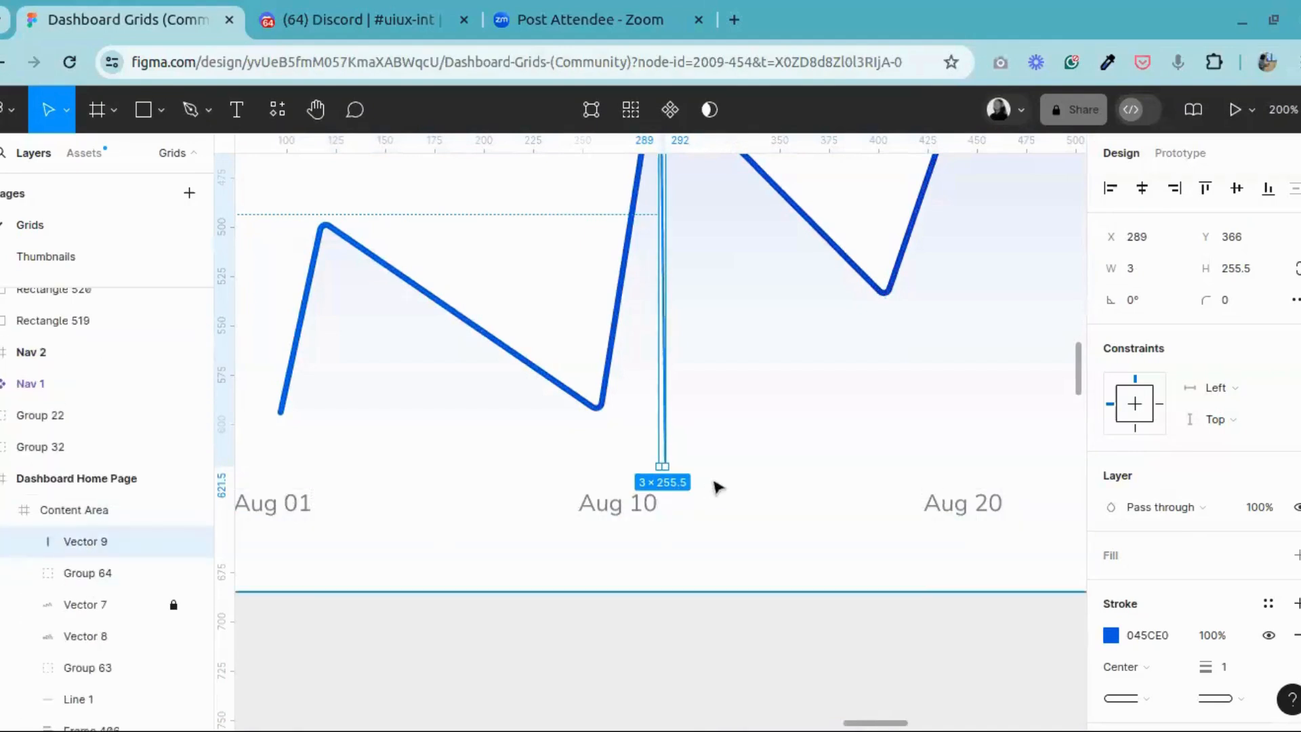
scroll(741, 366, up, 5)
click(741, 366)
Step: Recolour the guide line's stroke to dark grey 24272D
scroll(741, 366, down, 5)
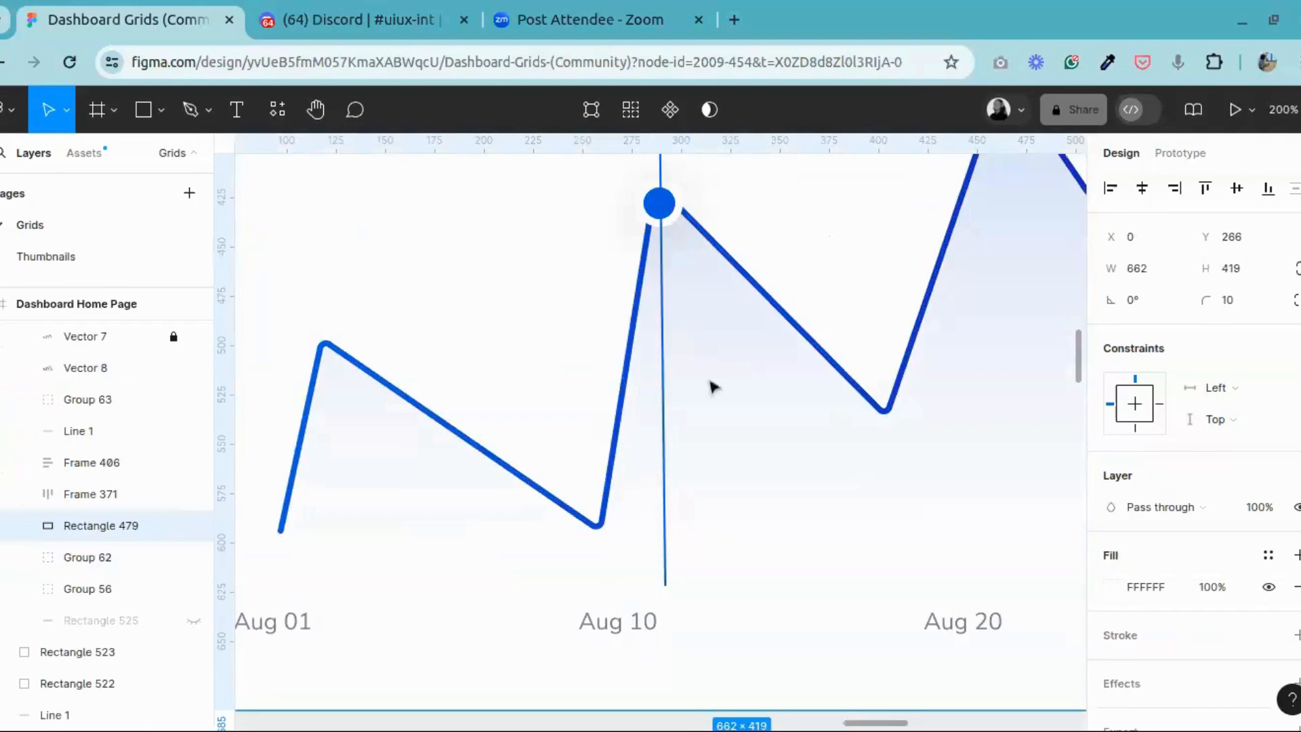
double_click(669, 391)
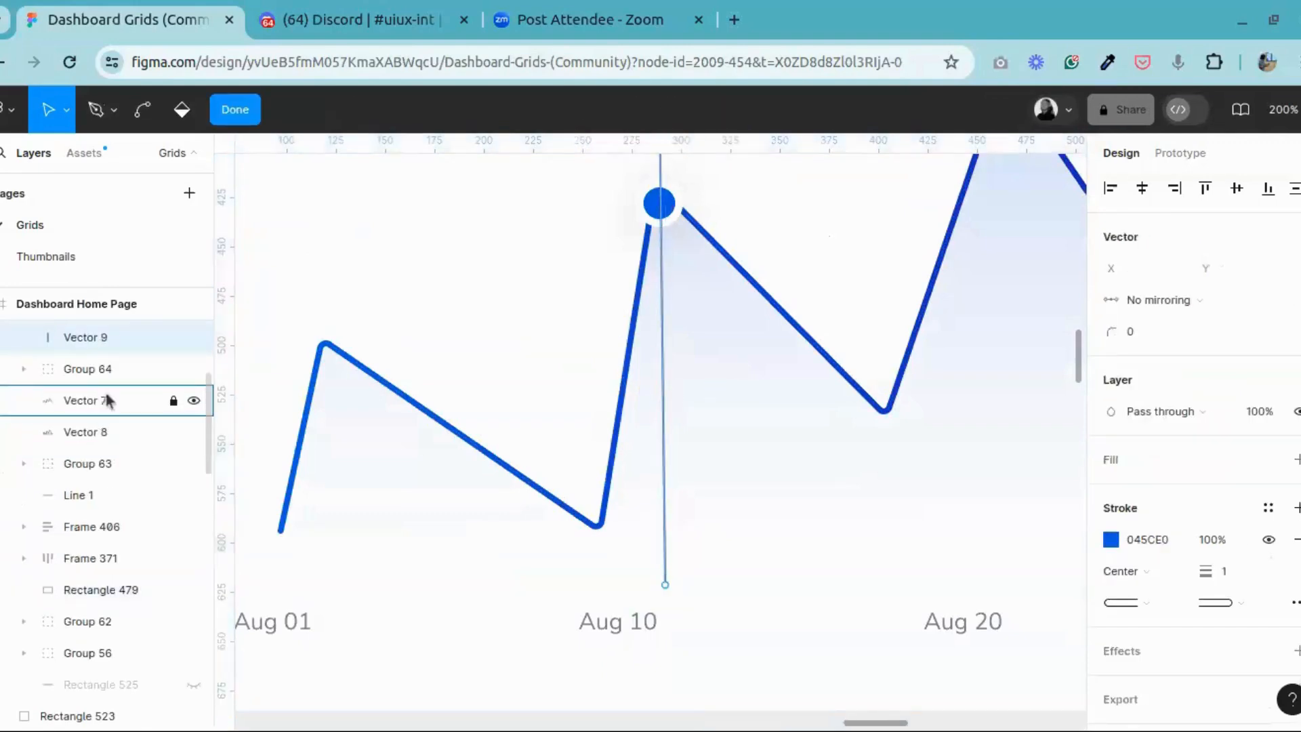
scroll(74, 536, up, 5)
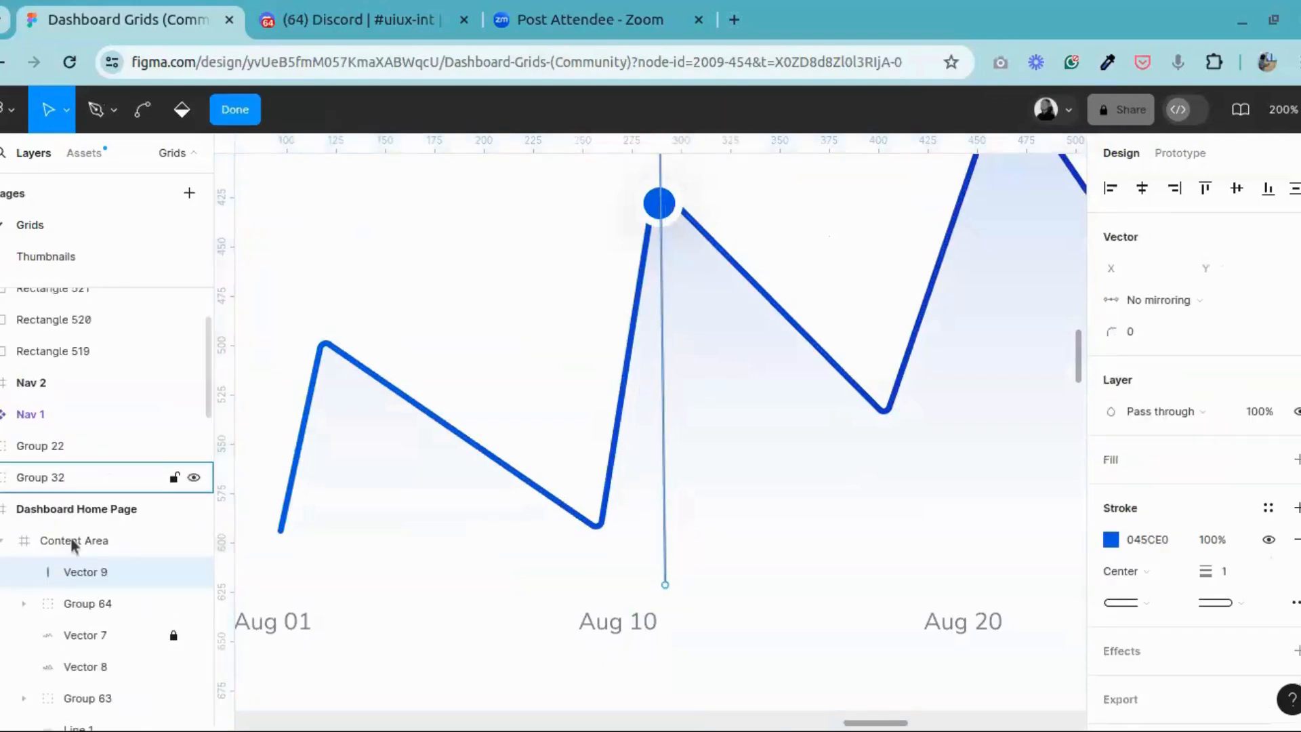
click(1110, 539)
mouse_move(1013, 282)
mouse_down()
mouse_move(935, 400)
mouse_move(901, 423)
mouse_up()
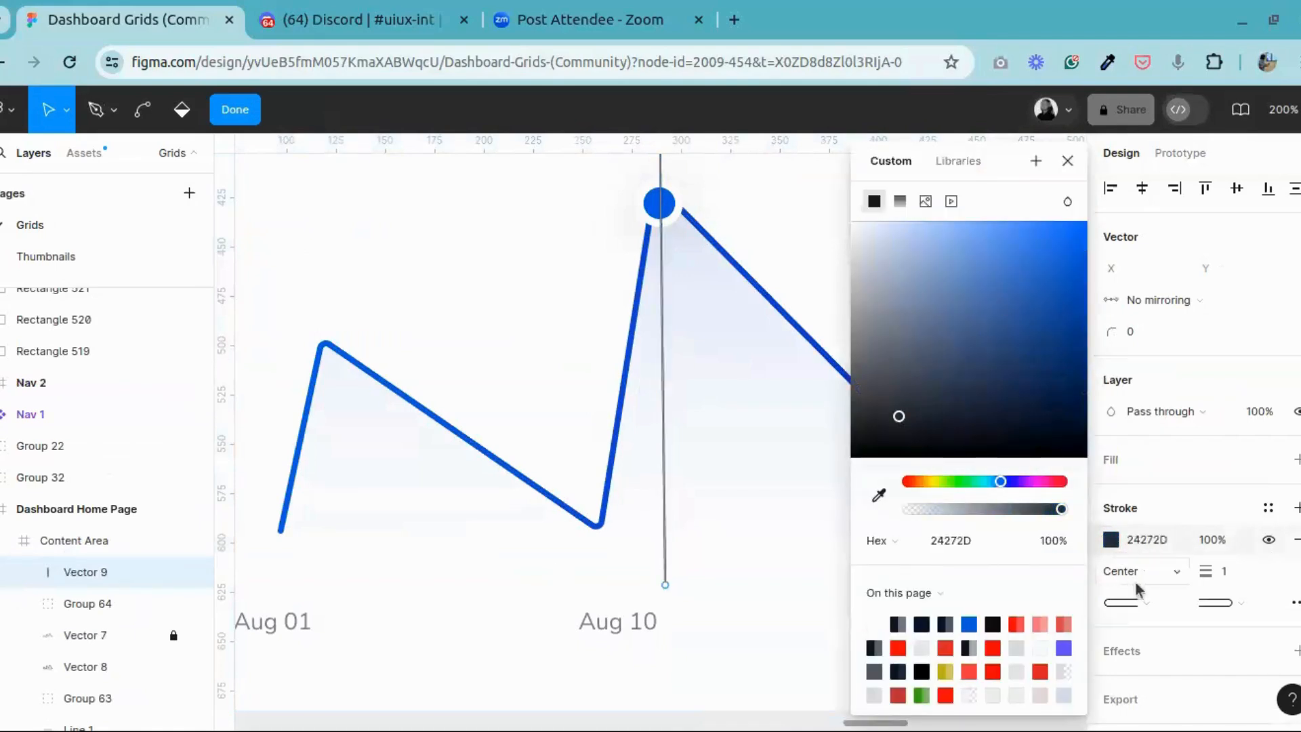
Step: Change the guide line's stroke style to dashed with a dash length of 10
click(1139, 570)
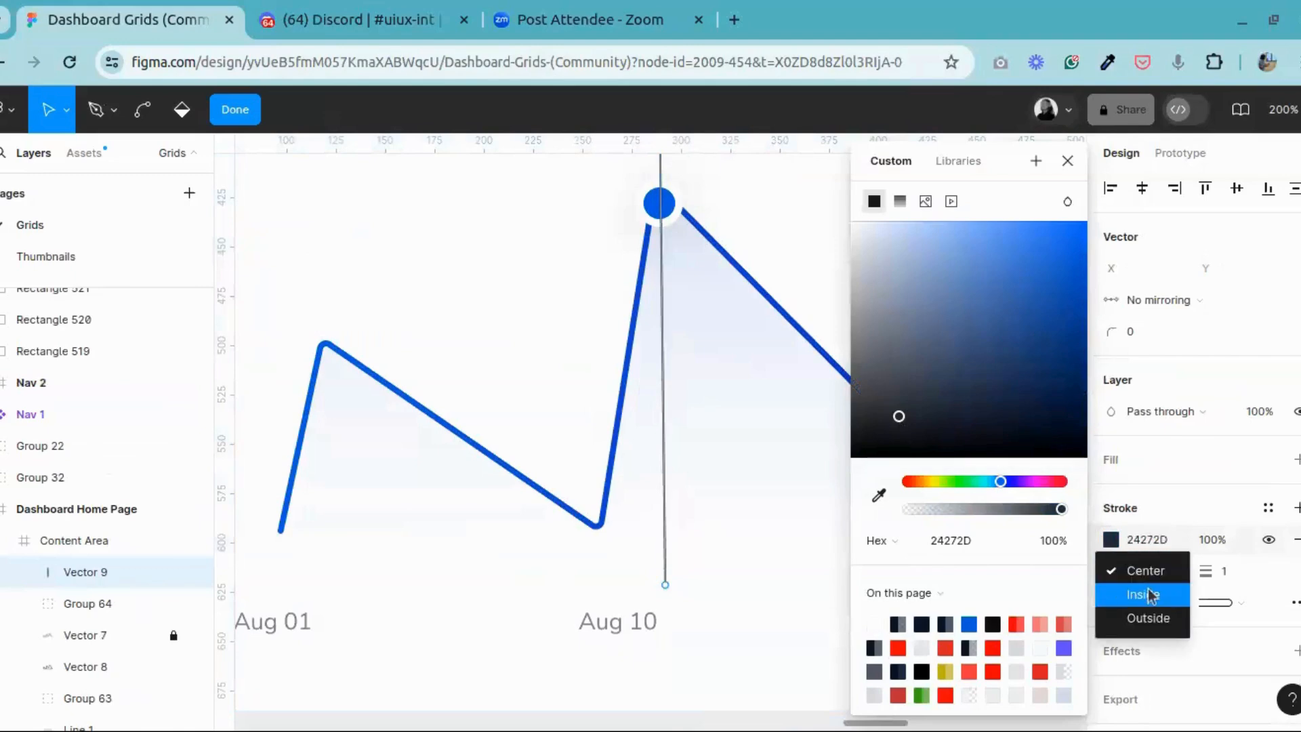
click(1239, 600)
click(1242, 604)
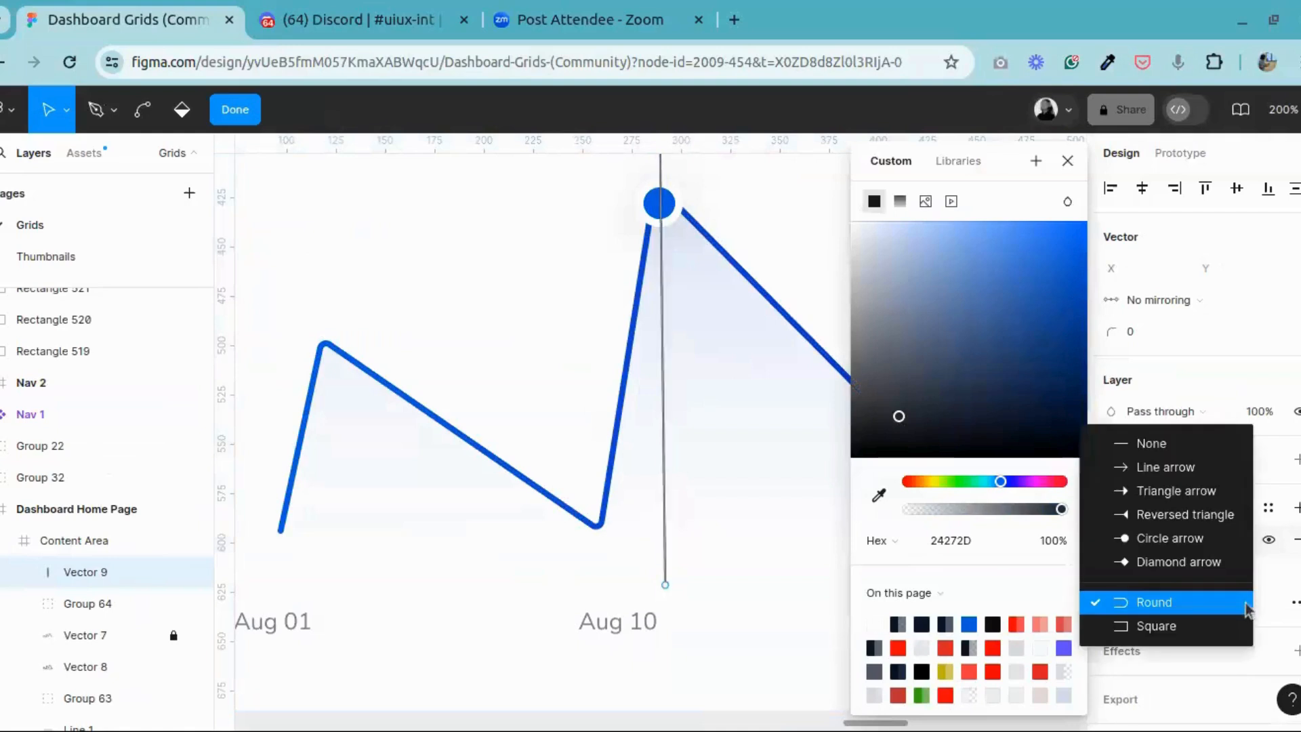
click(1295, 602)
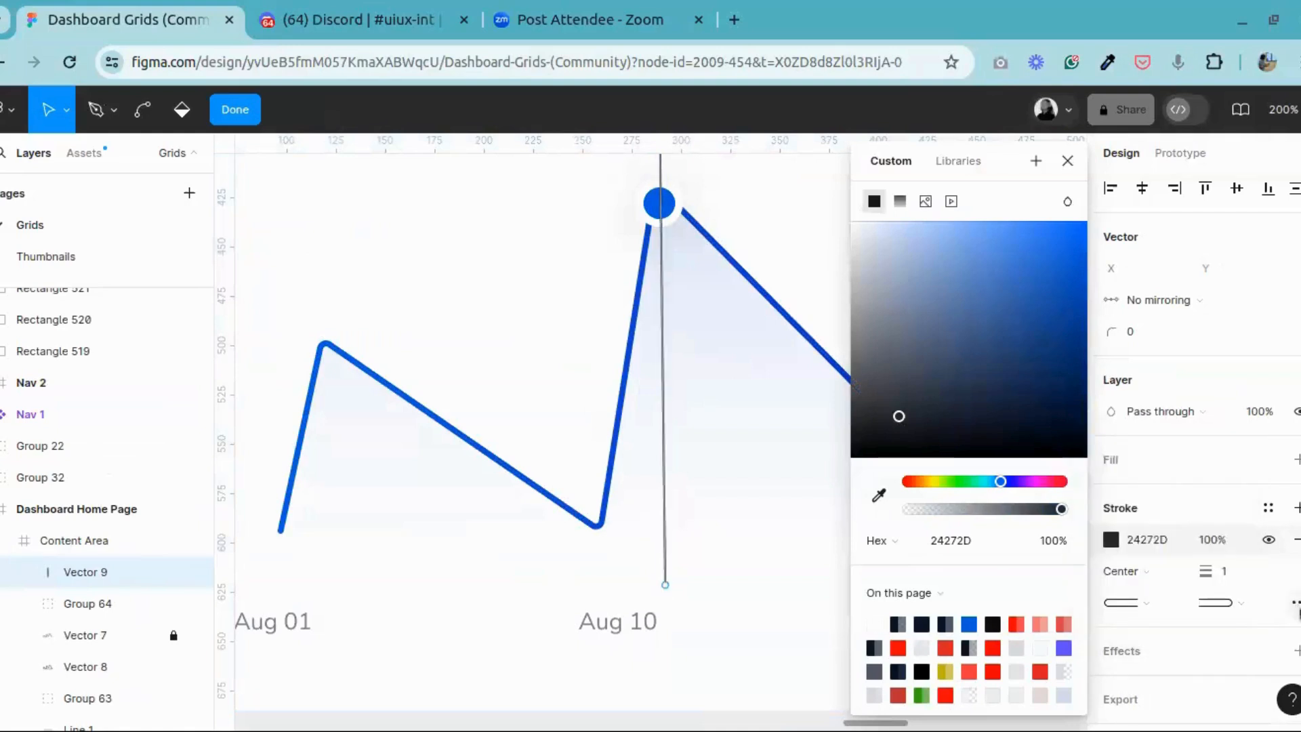
click(1294, 603)
click(1044, 564)
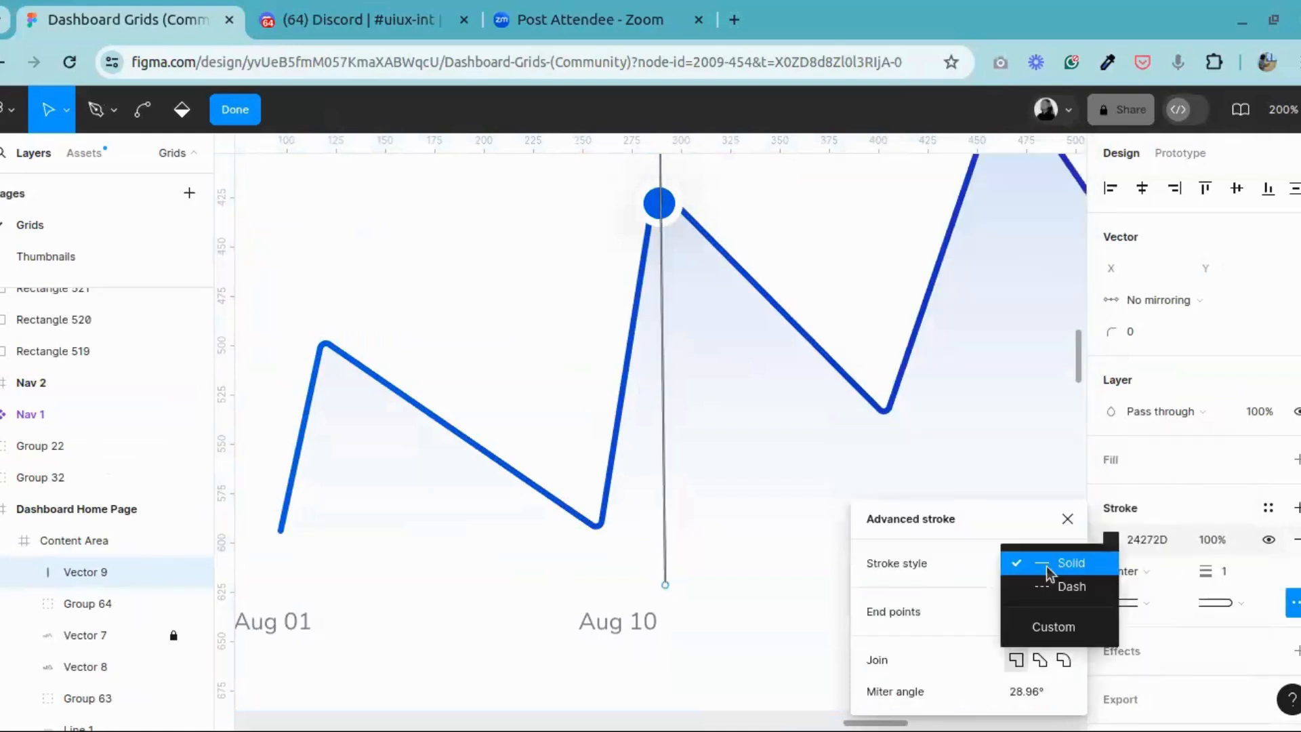
click(1036, 587)
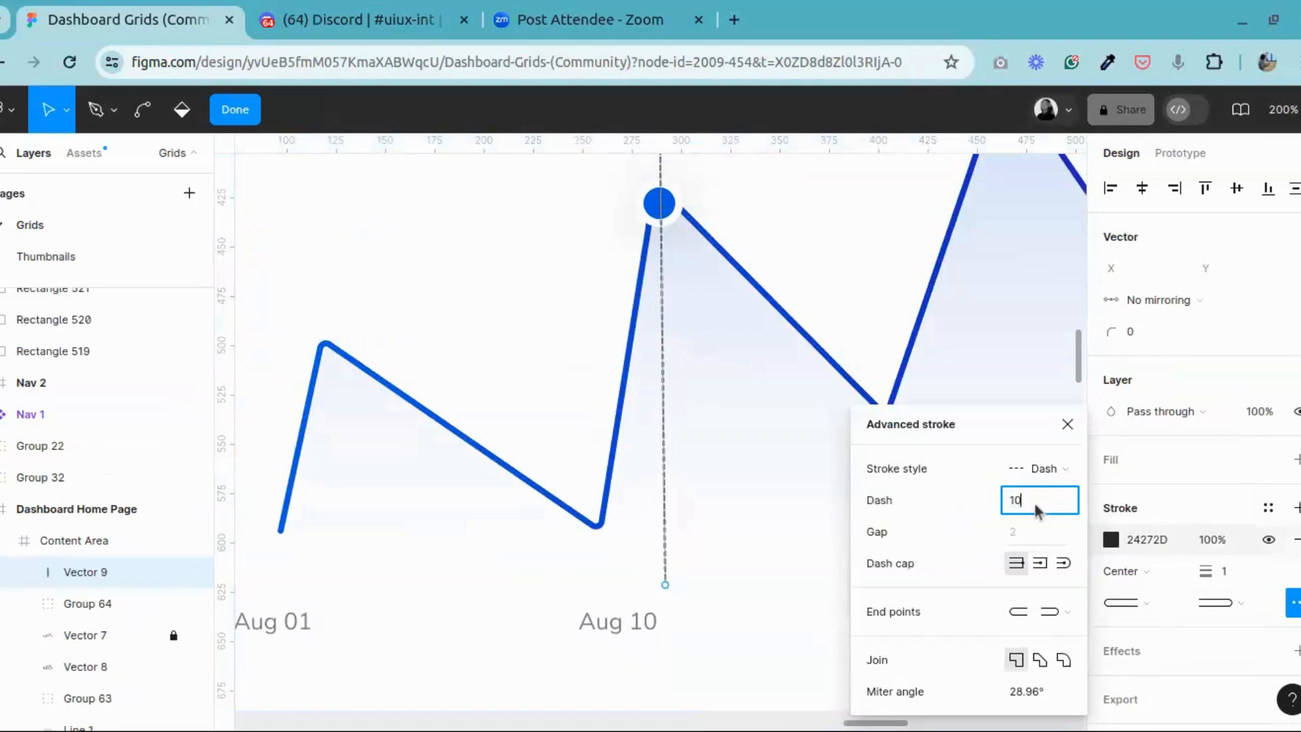
text(10)
key(Return)
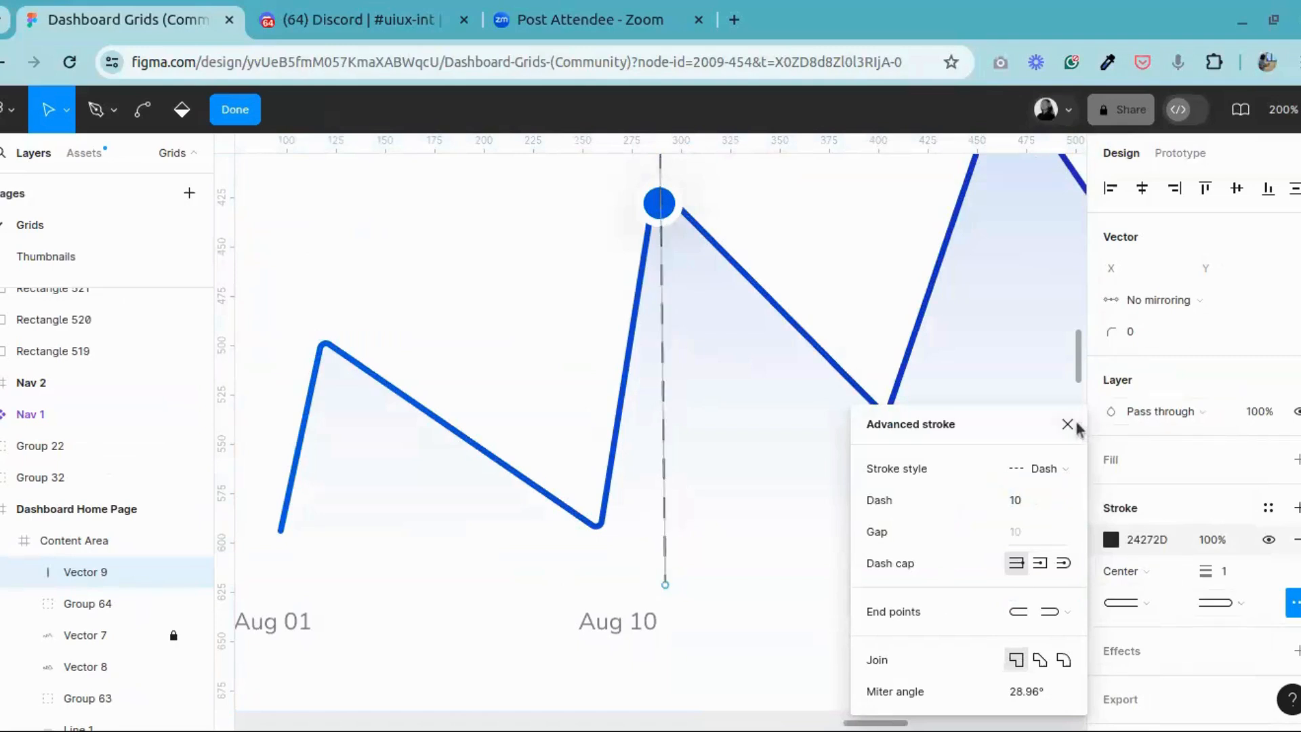
click(1069, 424)
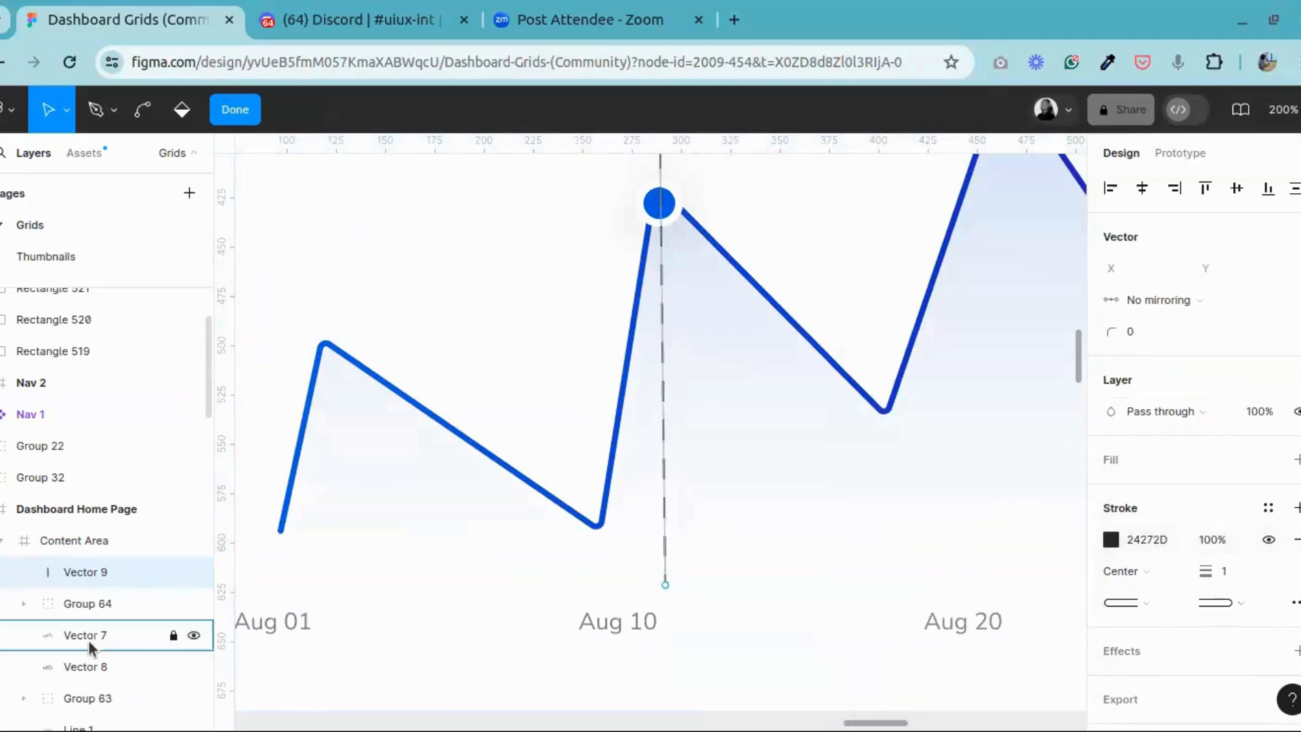
key(Escape)
Step: Send the dashed guide line behind the marker group in the layer order, keeping it above the chart vectors
click(88, 573)
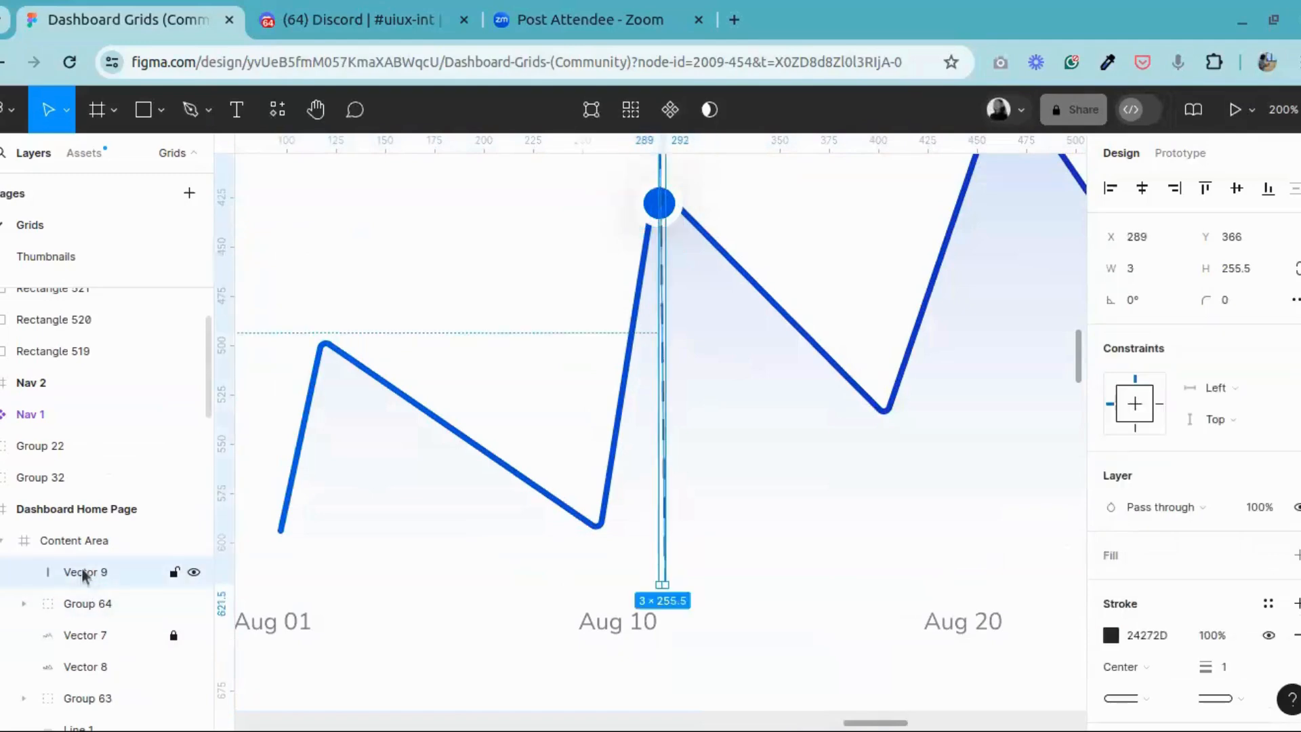
drag(85, 573, 78, 610)
click(698, 481)
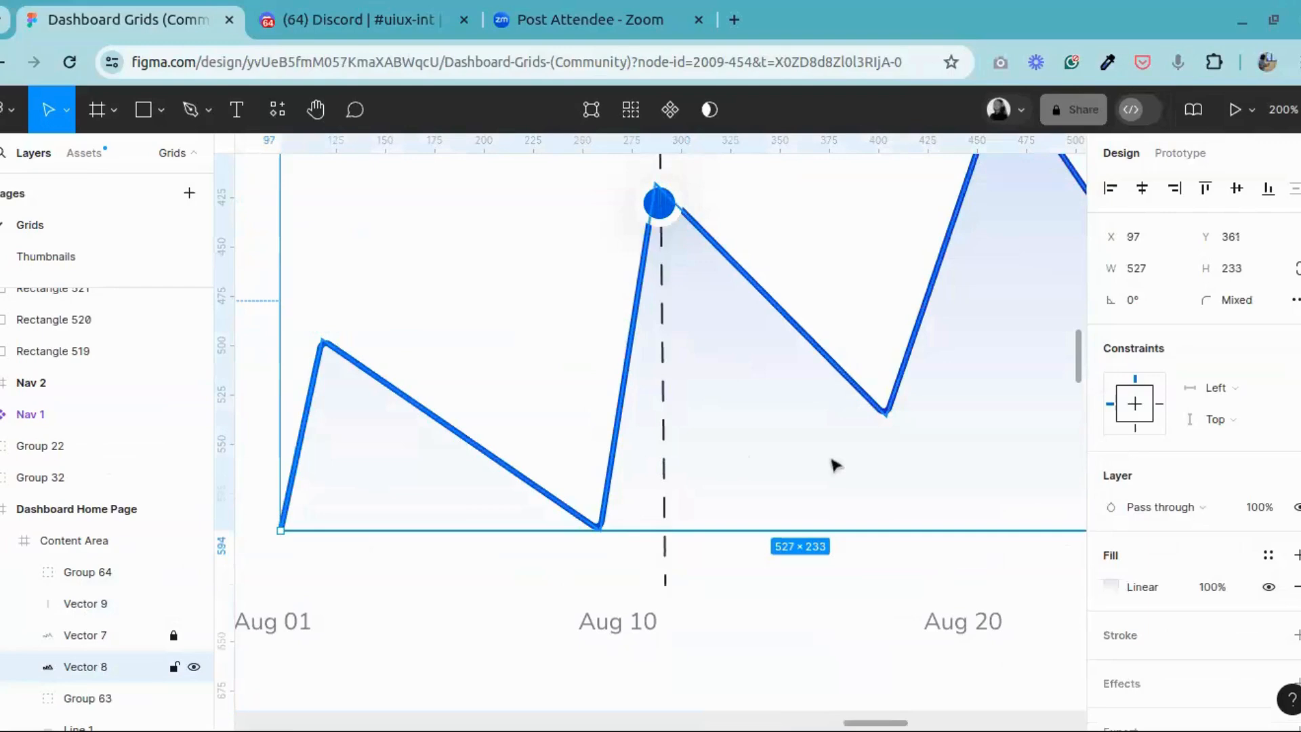
Step: Compare the Revenue chart's marker and dashed guide line with the chart in the finished reference dashboard
scroll(790, 479, up, 3)
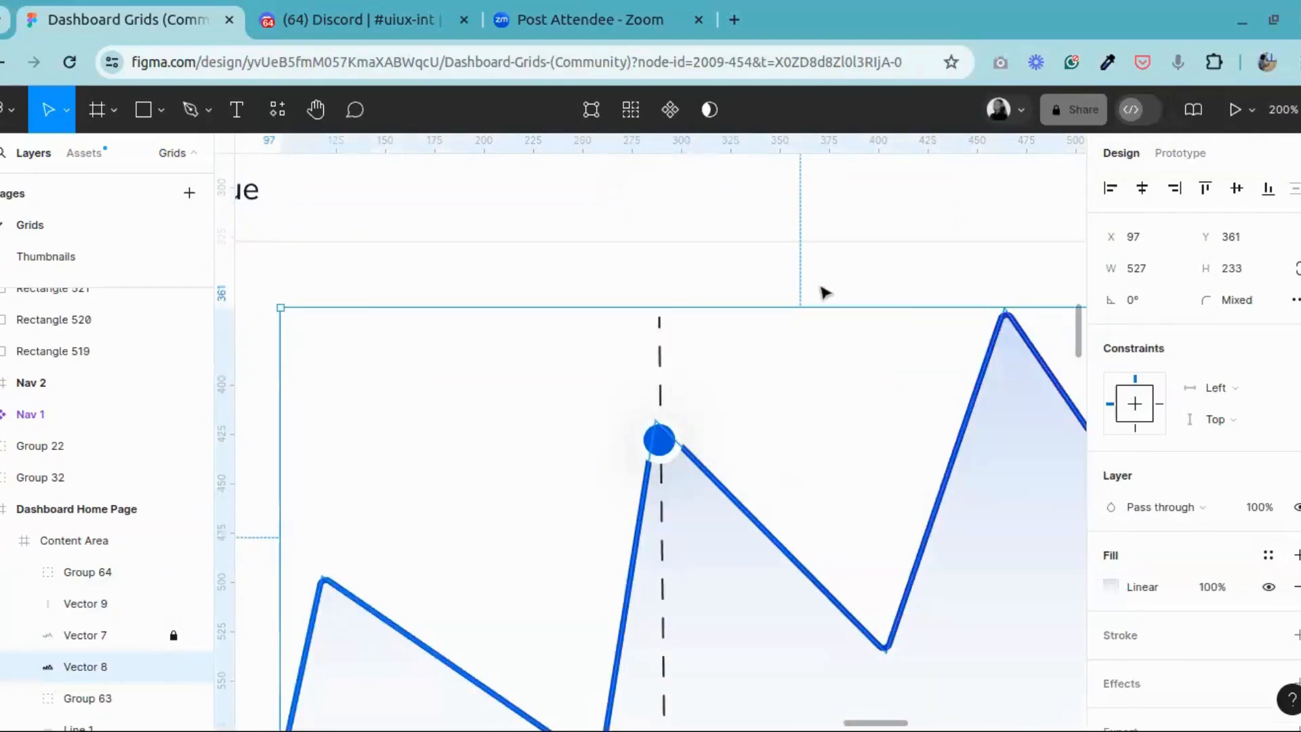
scroll(824, 292, down, 5)
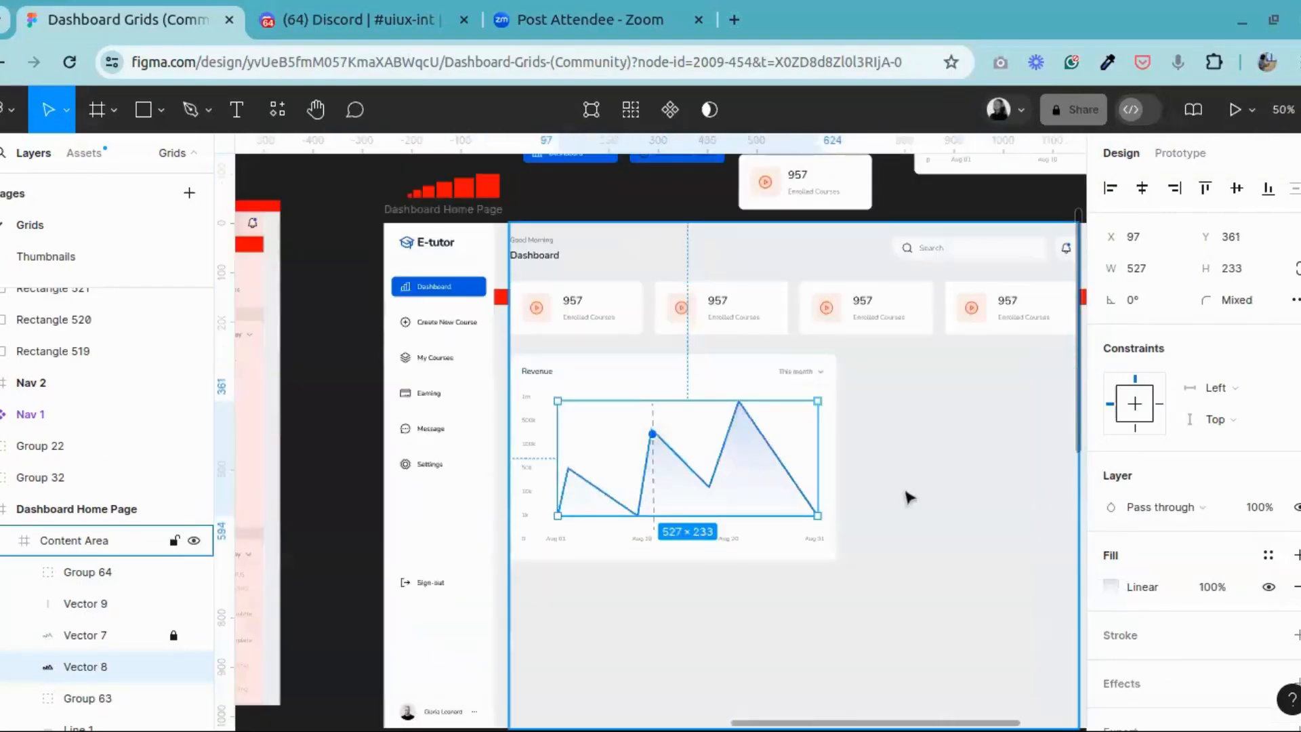
click(908, 498)
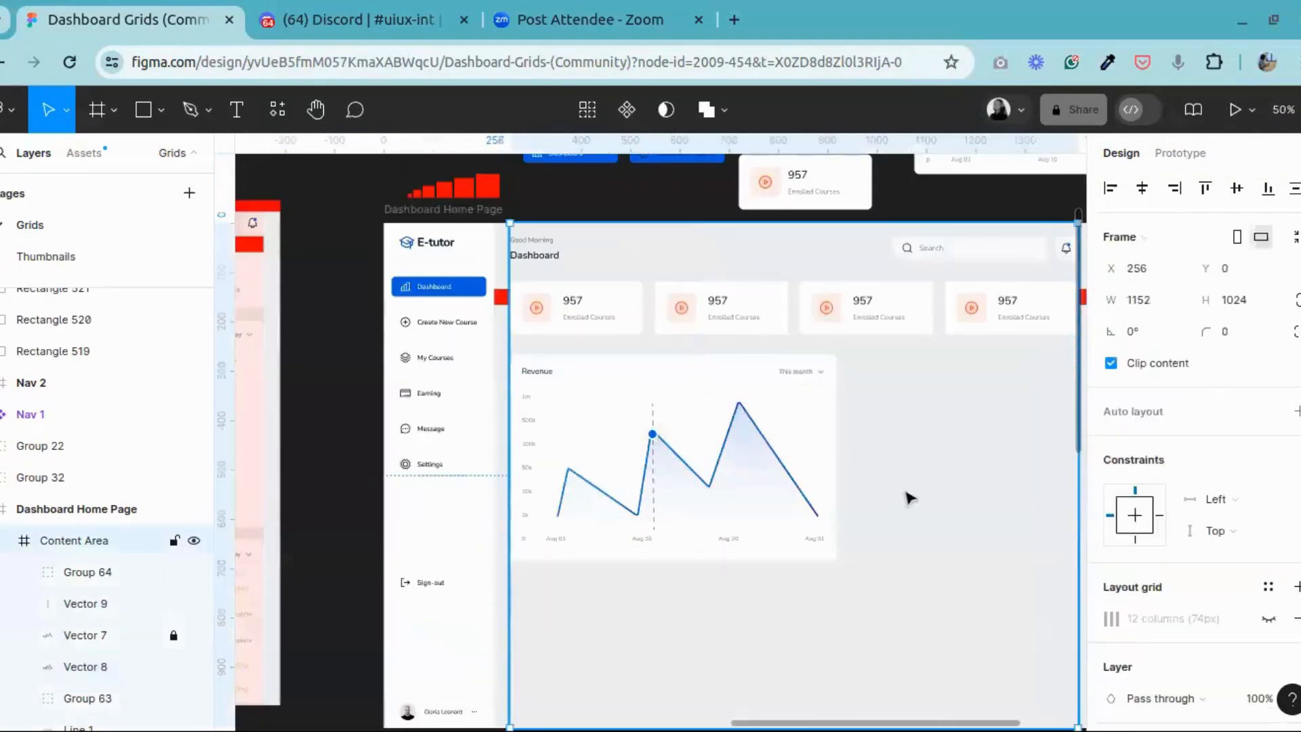
click(319, 111)
drag(406, 365, 1137, 316)
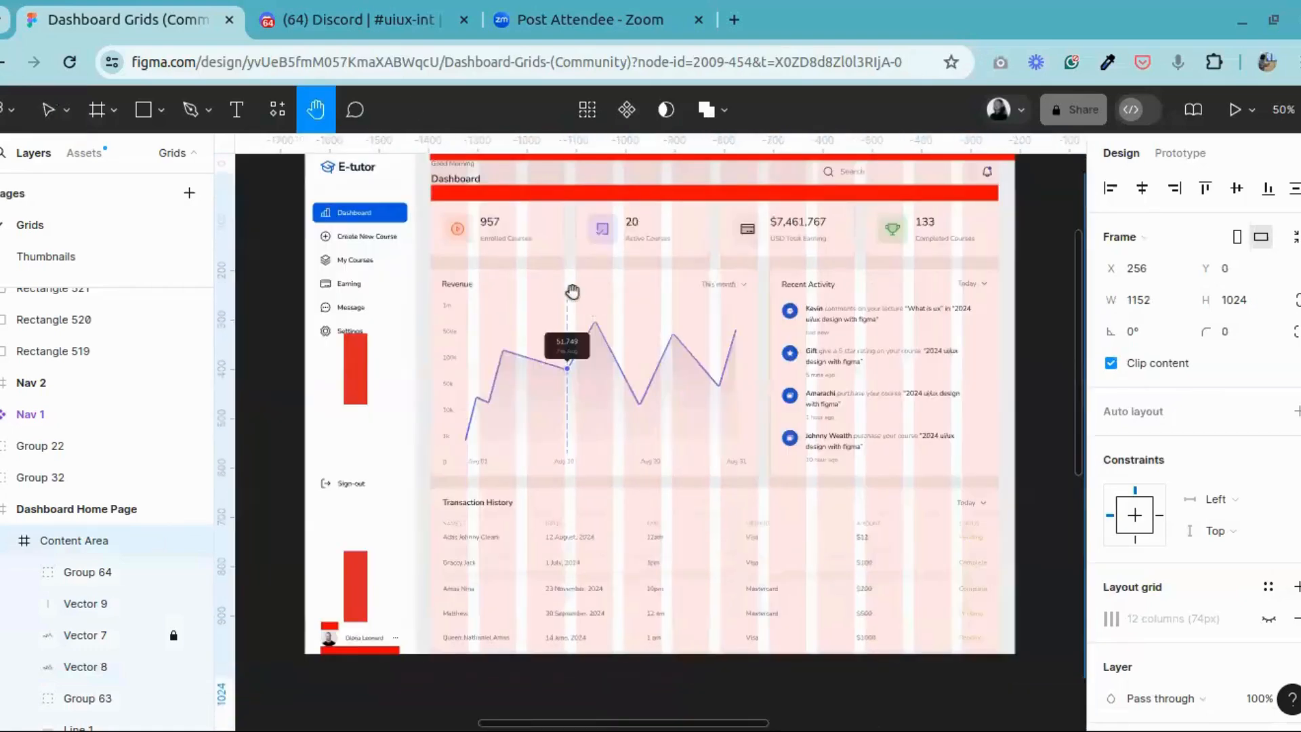
drag(572, 293, 592, 311)
drag(754, 348, 0, 333)
drag(693, 396, 712, 400)
key(shift+0)
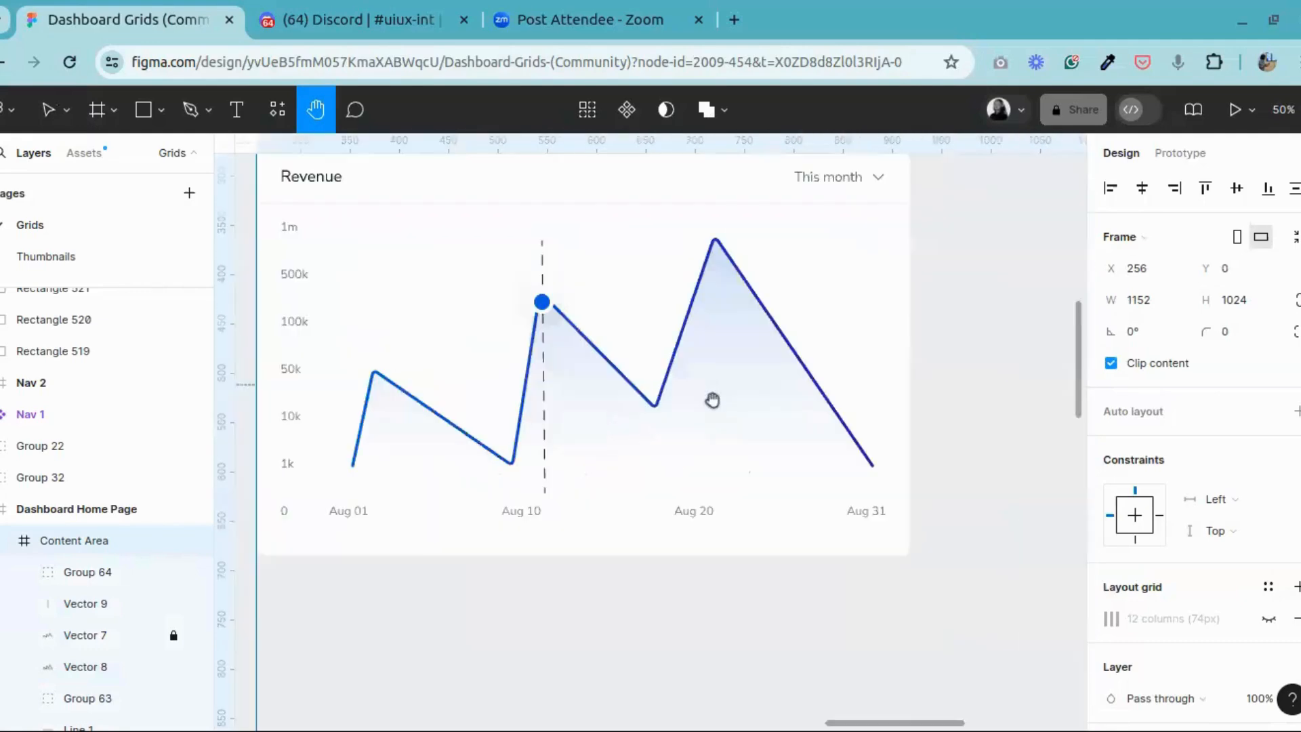
key(plus)
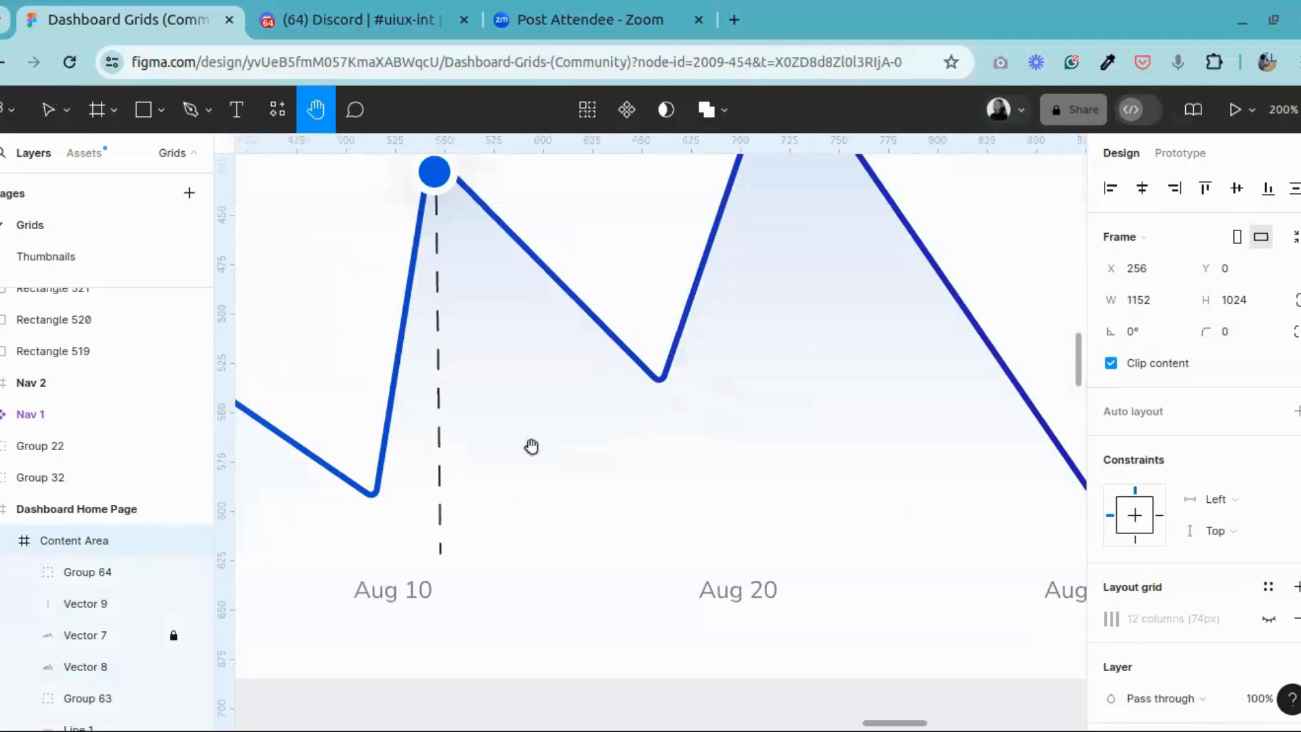
drag(531, 445, 729, 603)
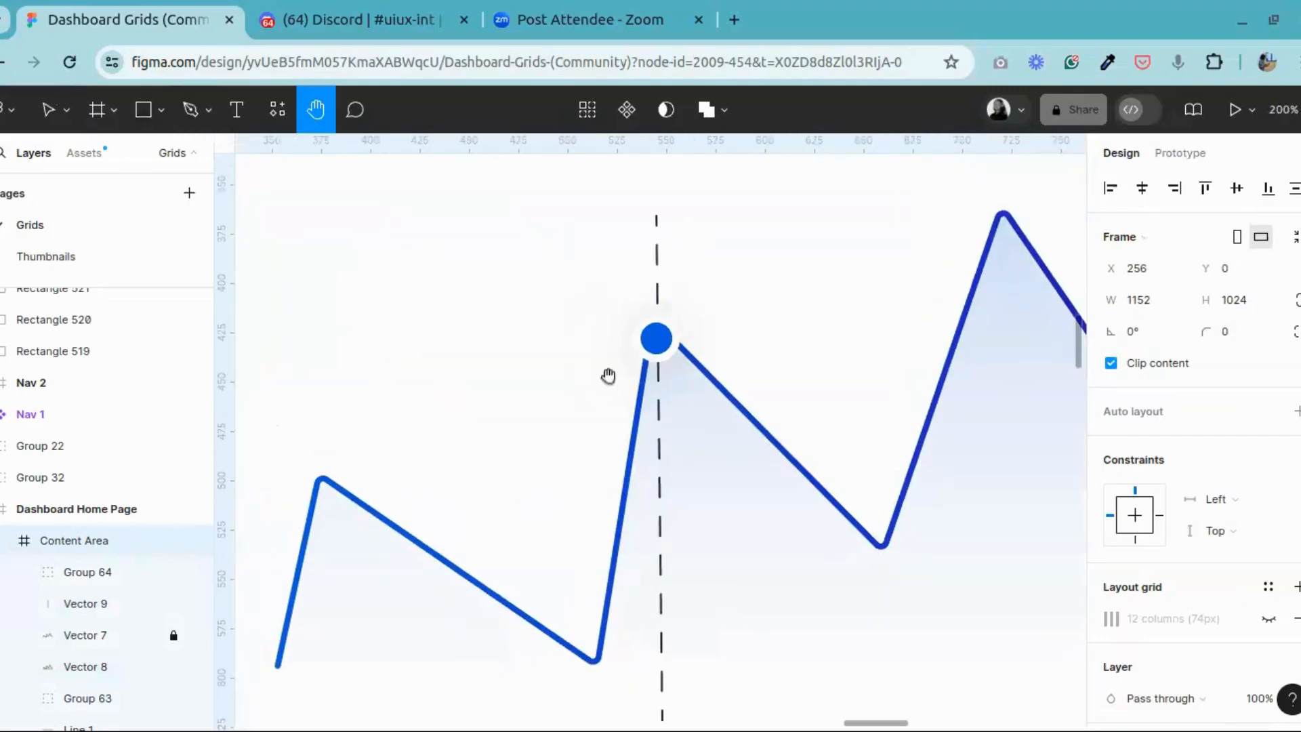
key(minus)
key(minus)
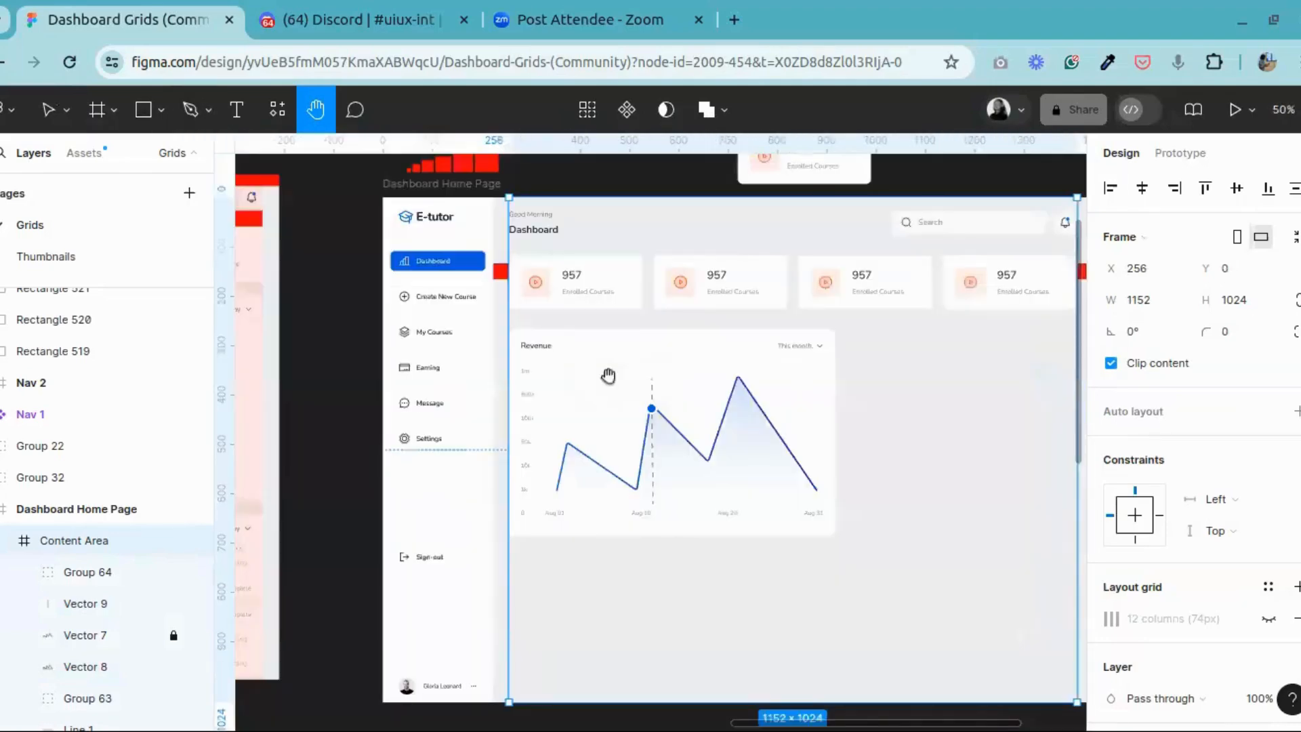
key(plus)
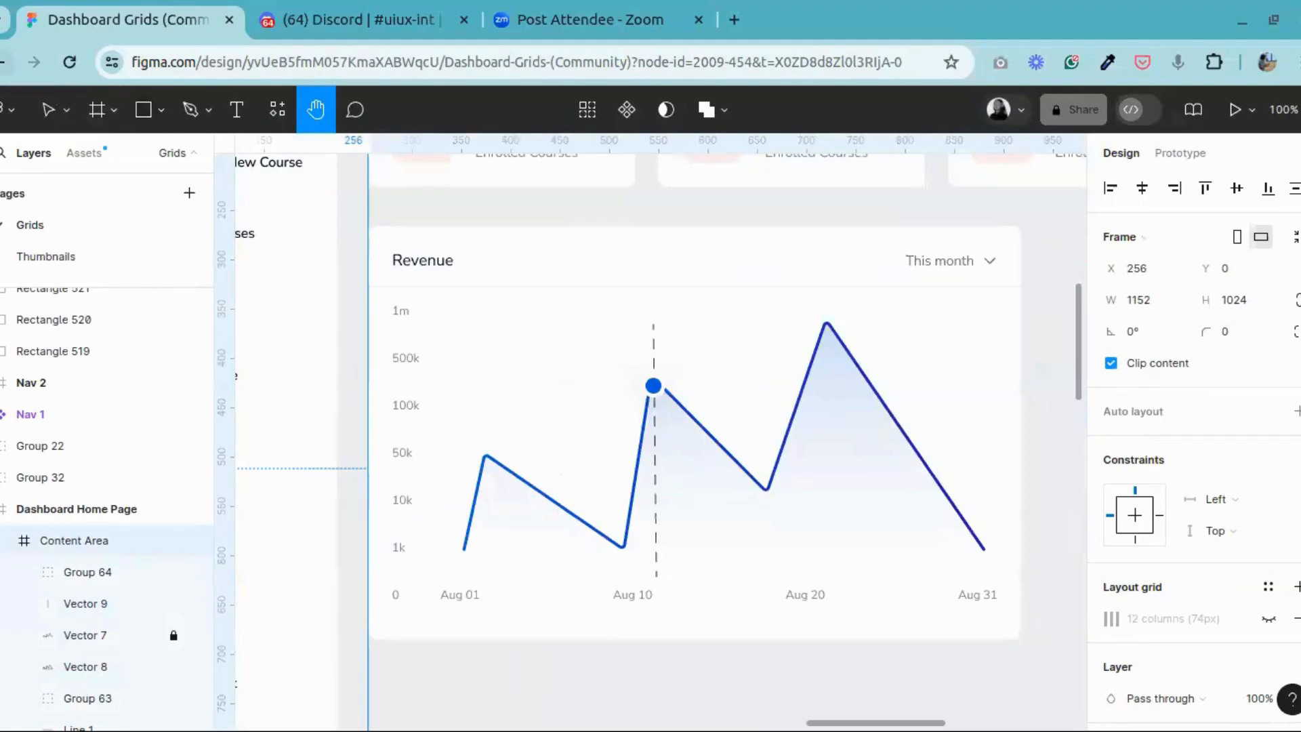
Step: Delete the dashed guide line from the Revenue chart
key(v)
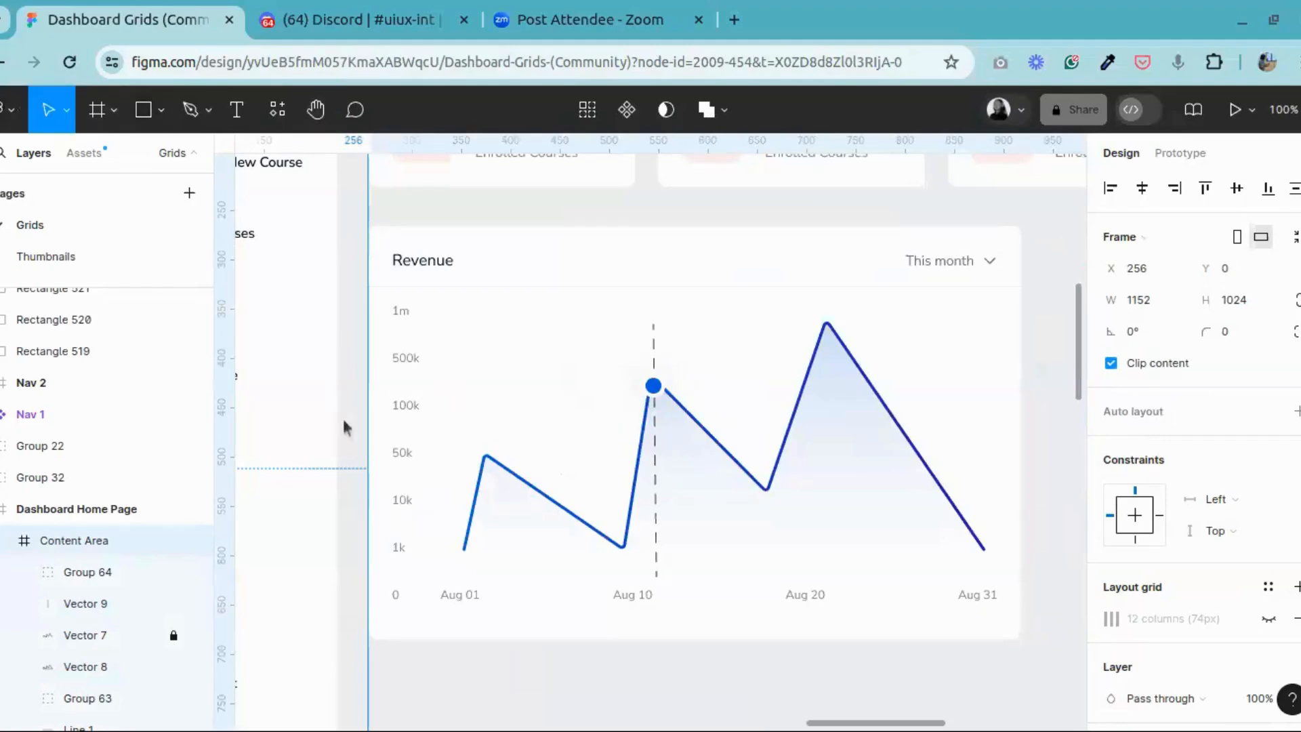
click(656, 541)
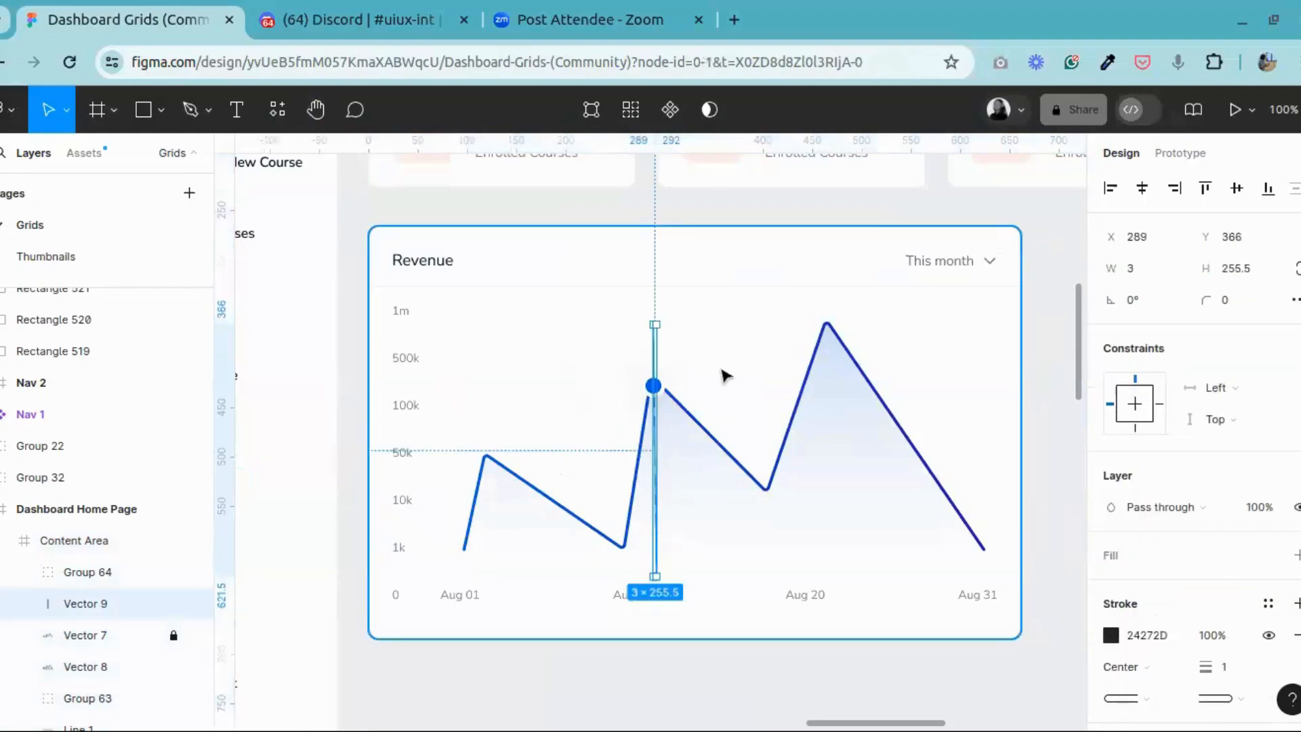
key(Delete)
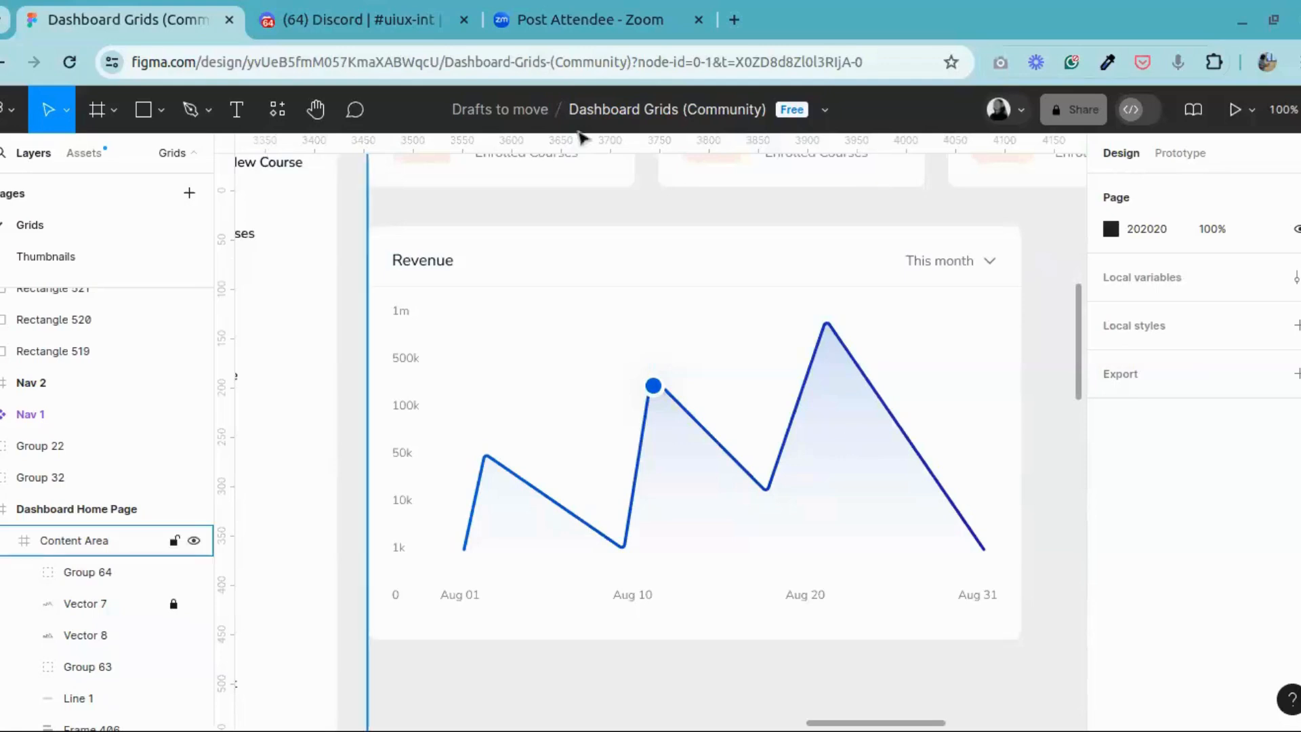
click(162, 111)
click(134, 183)
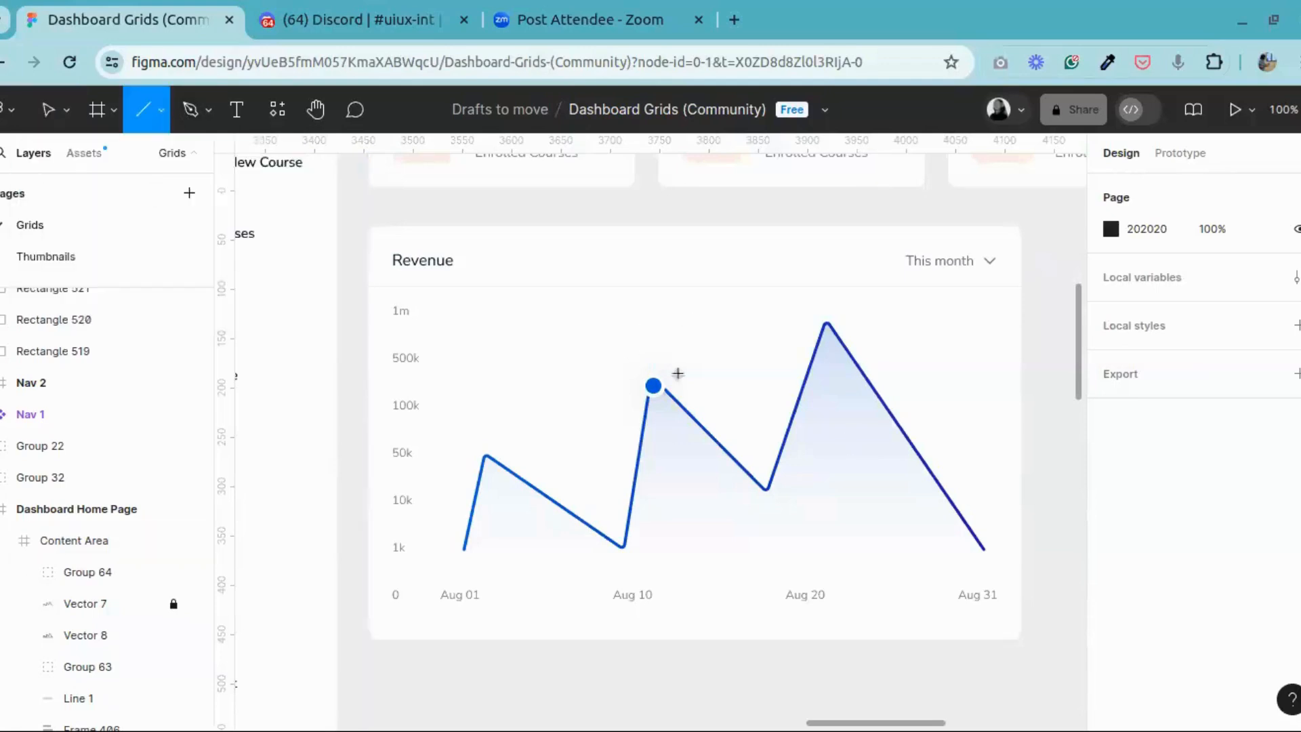
drag(645, 318, 652, 482)
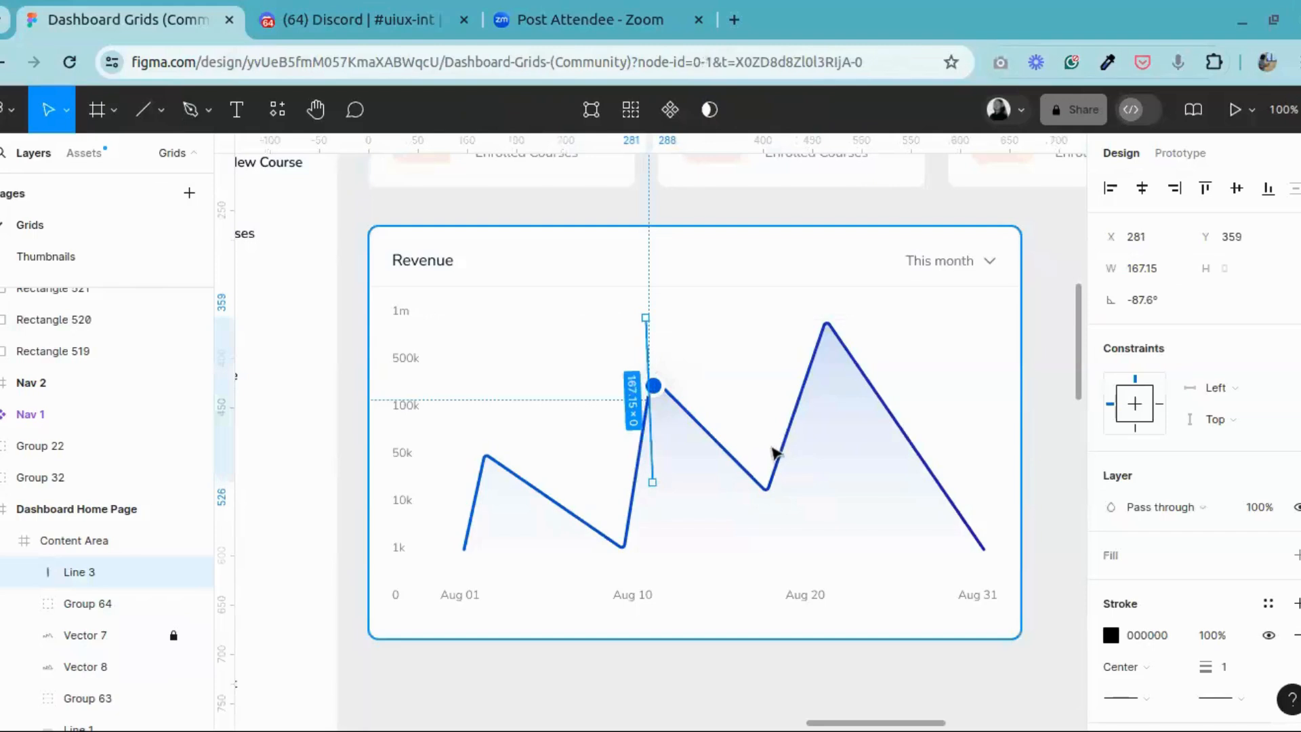
key(Delete)
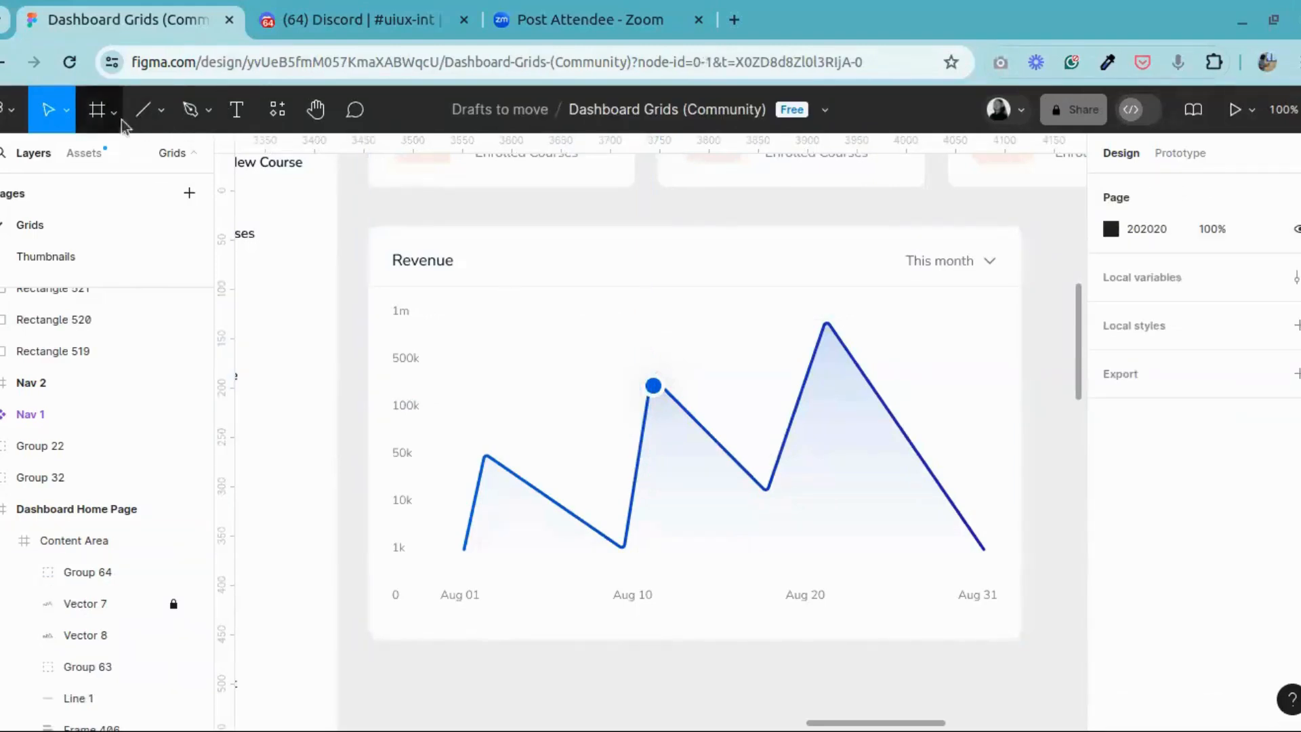
Step: Draw a vertical guide line about 253 px long on the Revenue chart, near the second peak above Aug 10
click(144, 111)
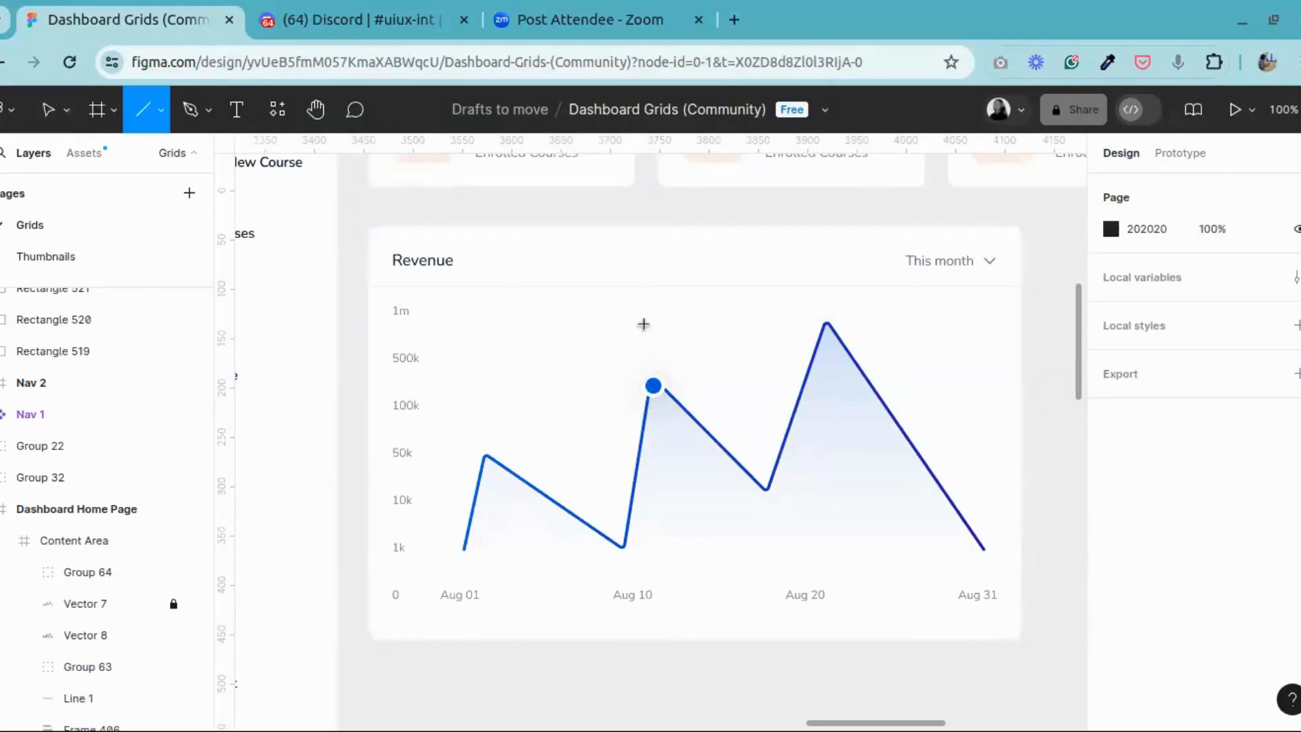
drag(642, 323, 644, 507)
mouse_move(654, 567)
mouse_down()
mouse_move(650, 595)
mouse_move(651, 573)
mouse_up()
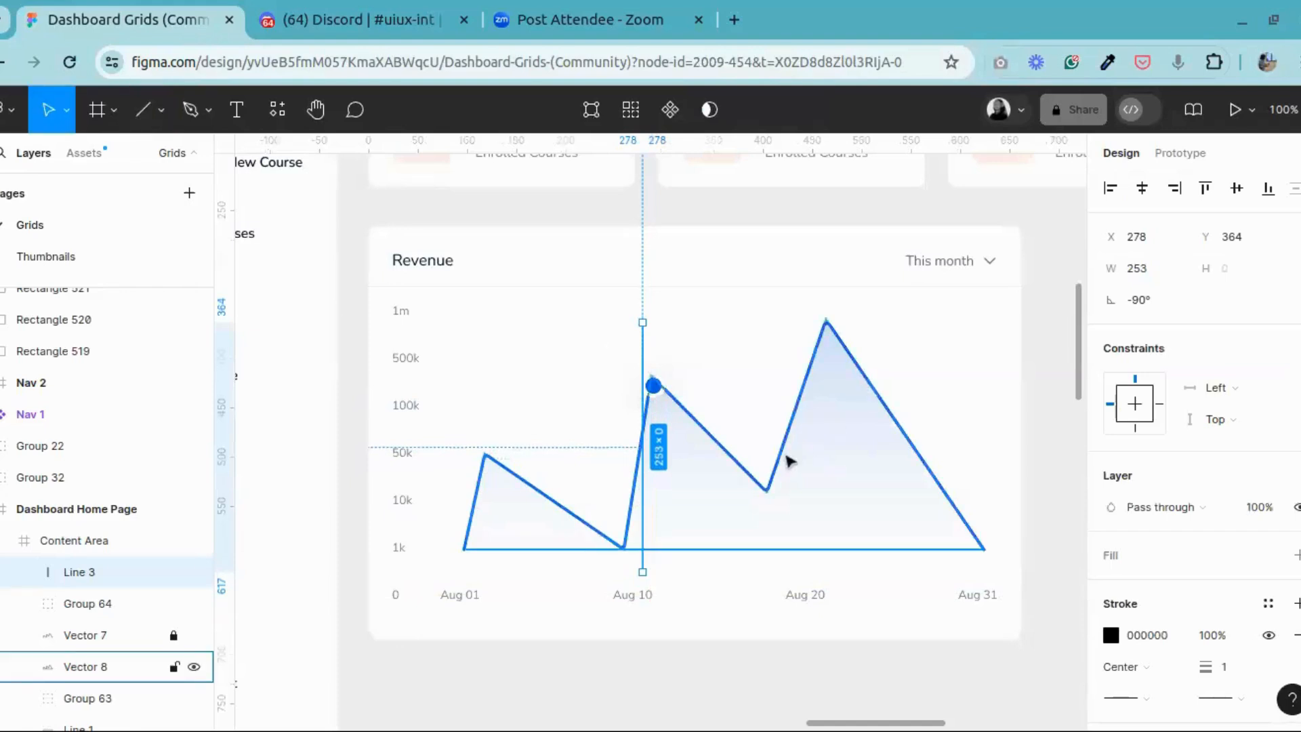
Step: Set the guide line's stroke weight to 0.5 and its end points to Round
key(ctrl+plus)
scroll(656, 527, down, 3)
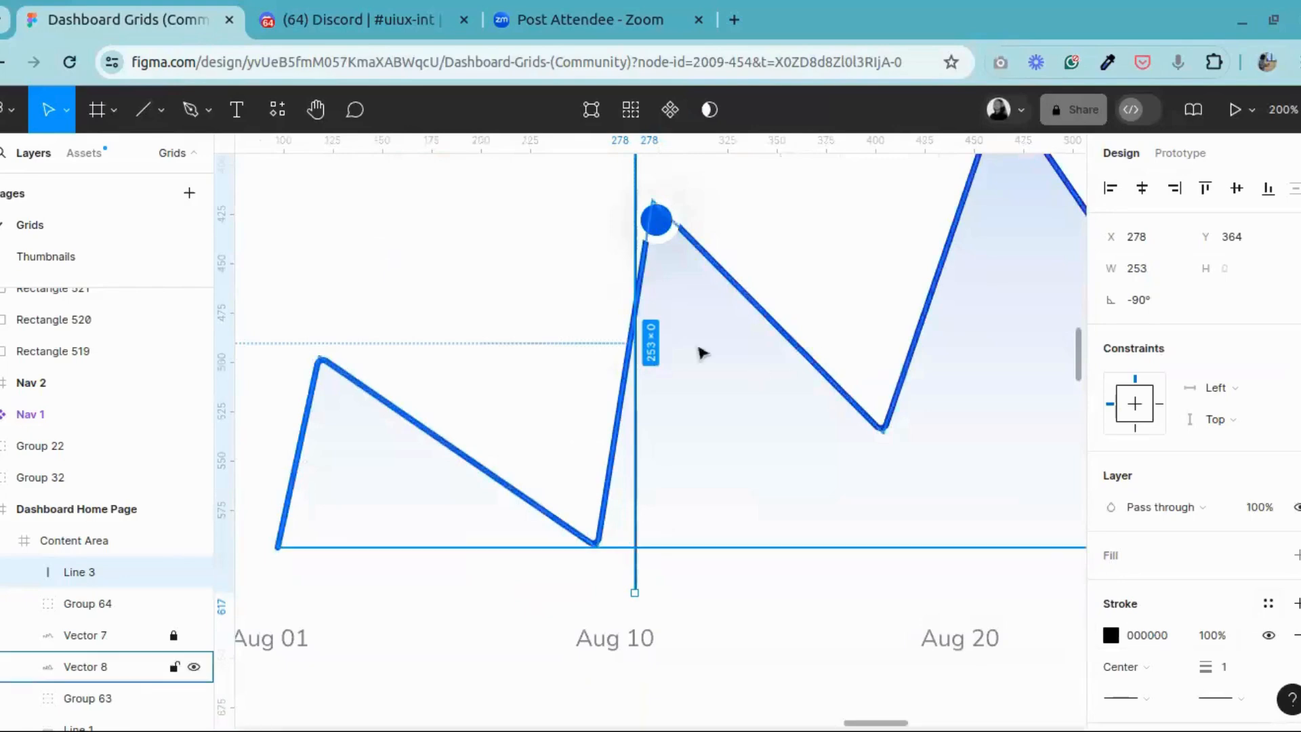
scroll(700, 352, up, 5)
scroll(700, 351, down, 5)
scroll(1193, 406, down, 2)
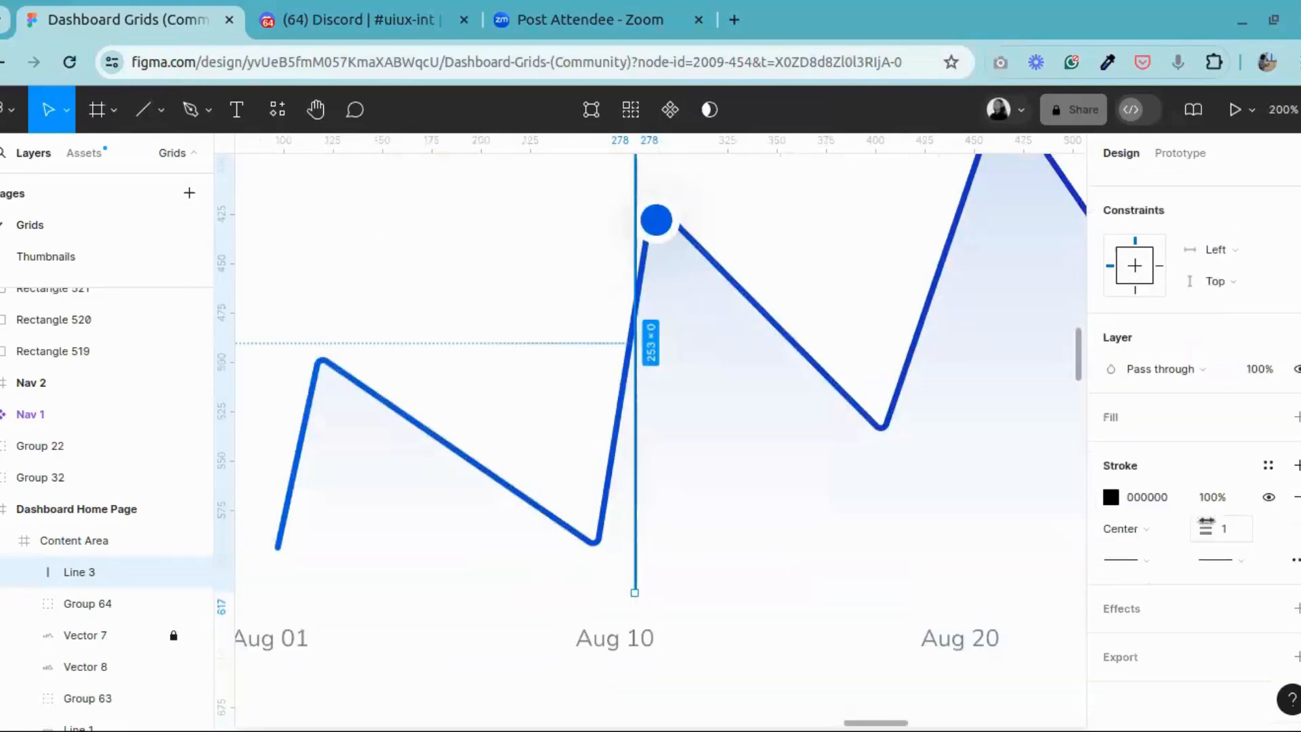
click(1243, 528)
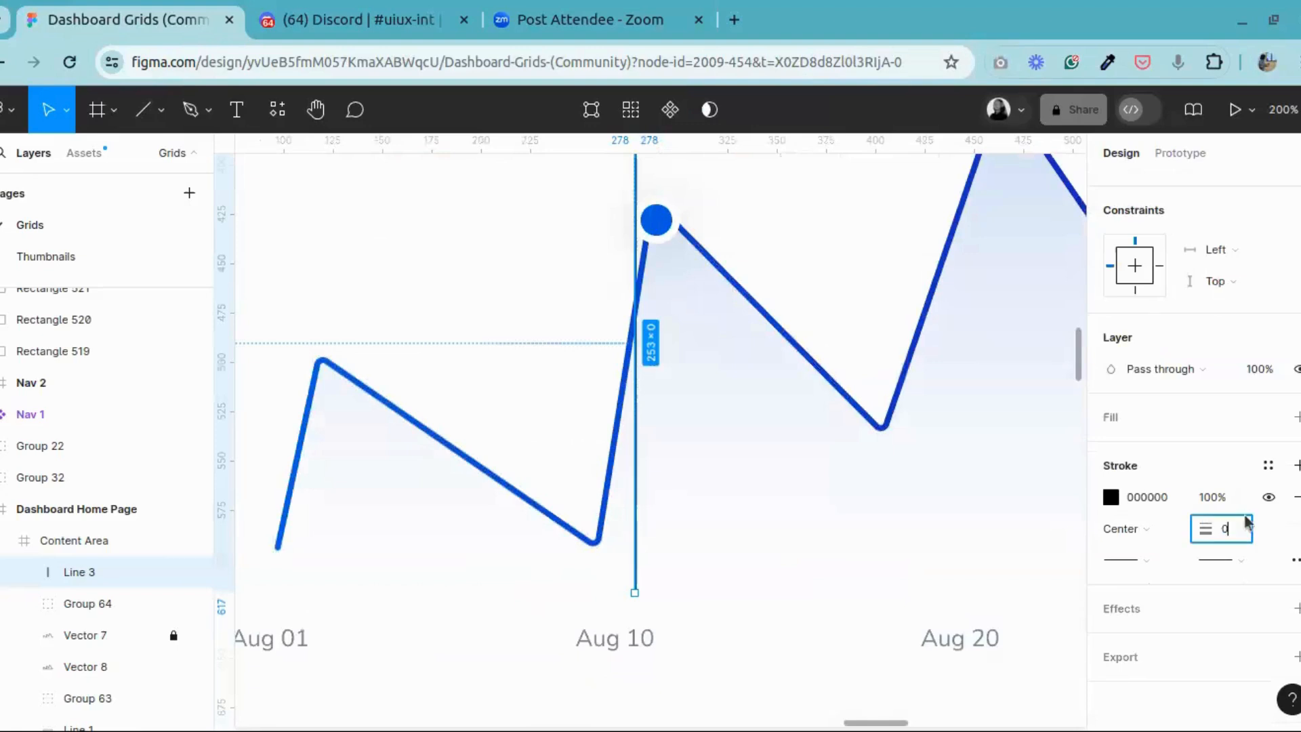
key(Return)
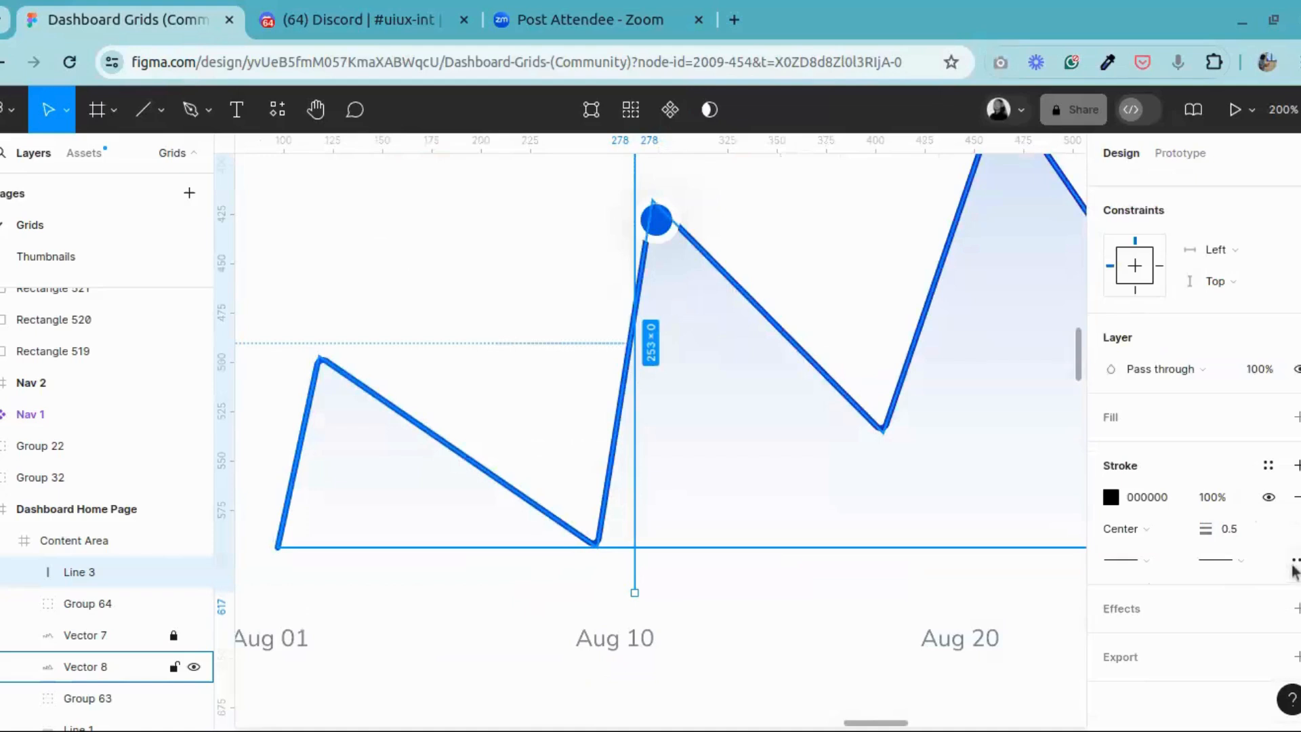
click(1219, 560)
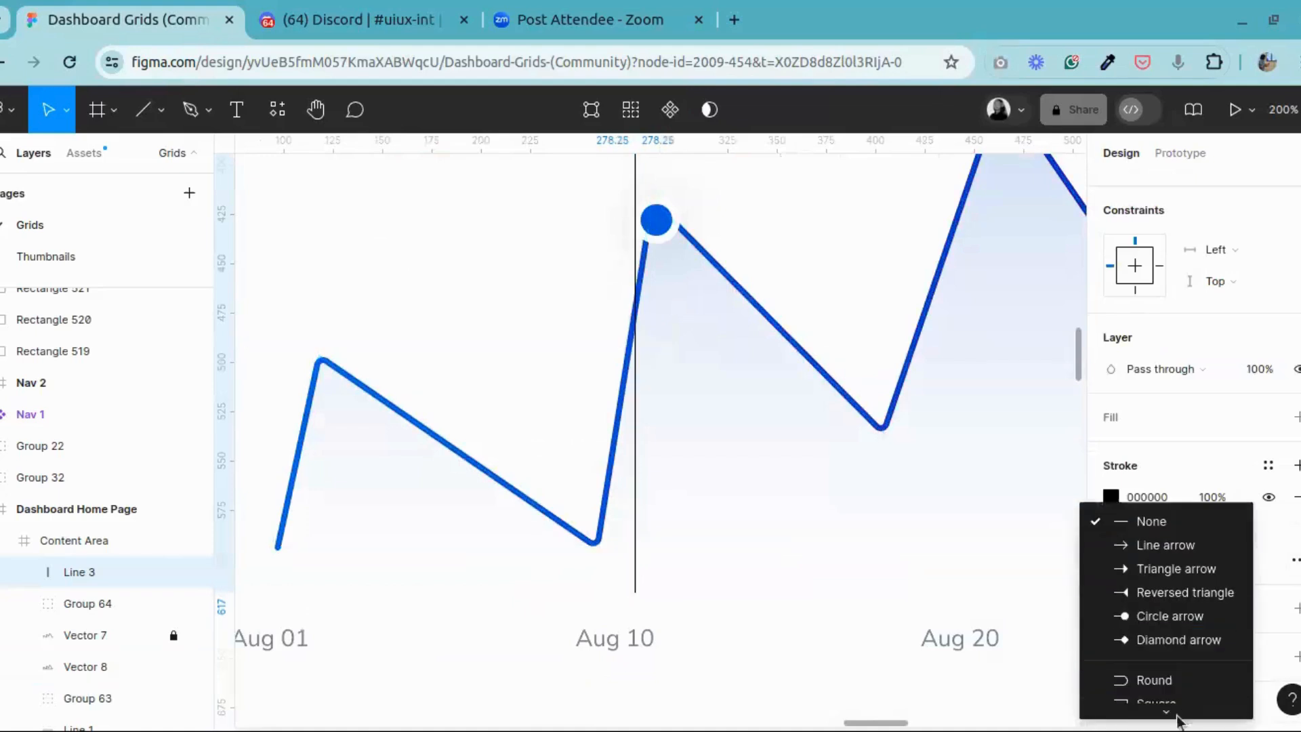
click(1159, 676)
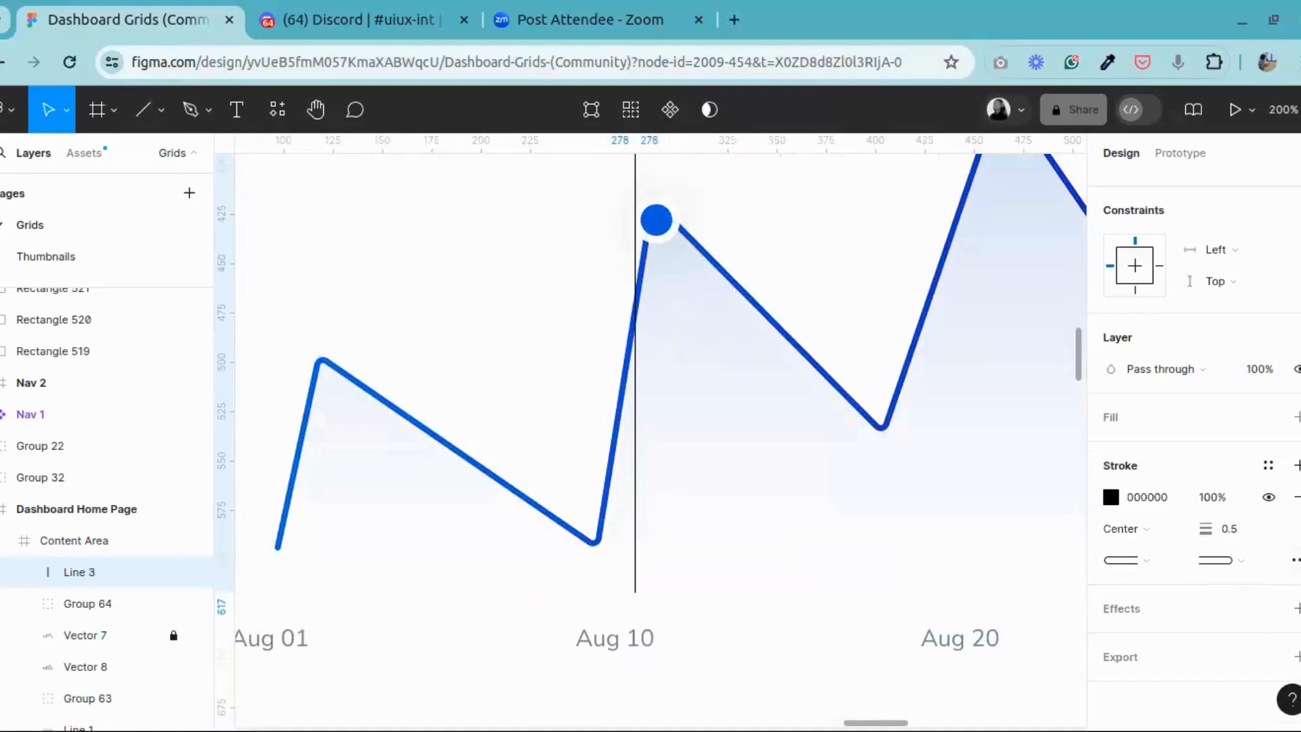
Step: Change the vertical guide line's stroke style to Dash with a dash length of 10
click(1295, 559)
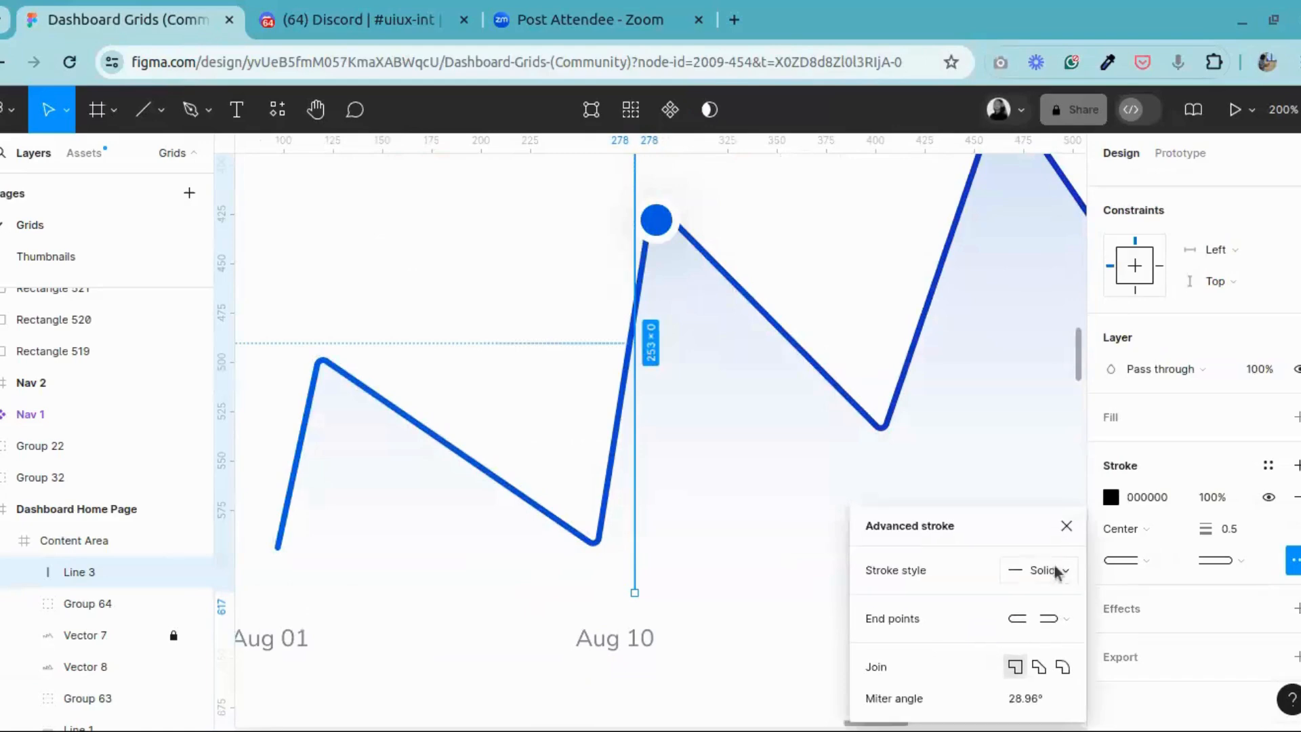
click(1047, 563)
click(1057, 592)
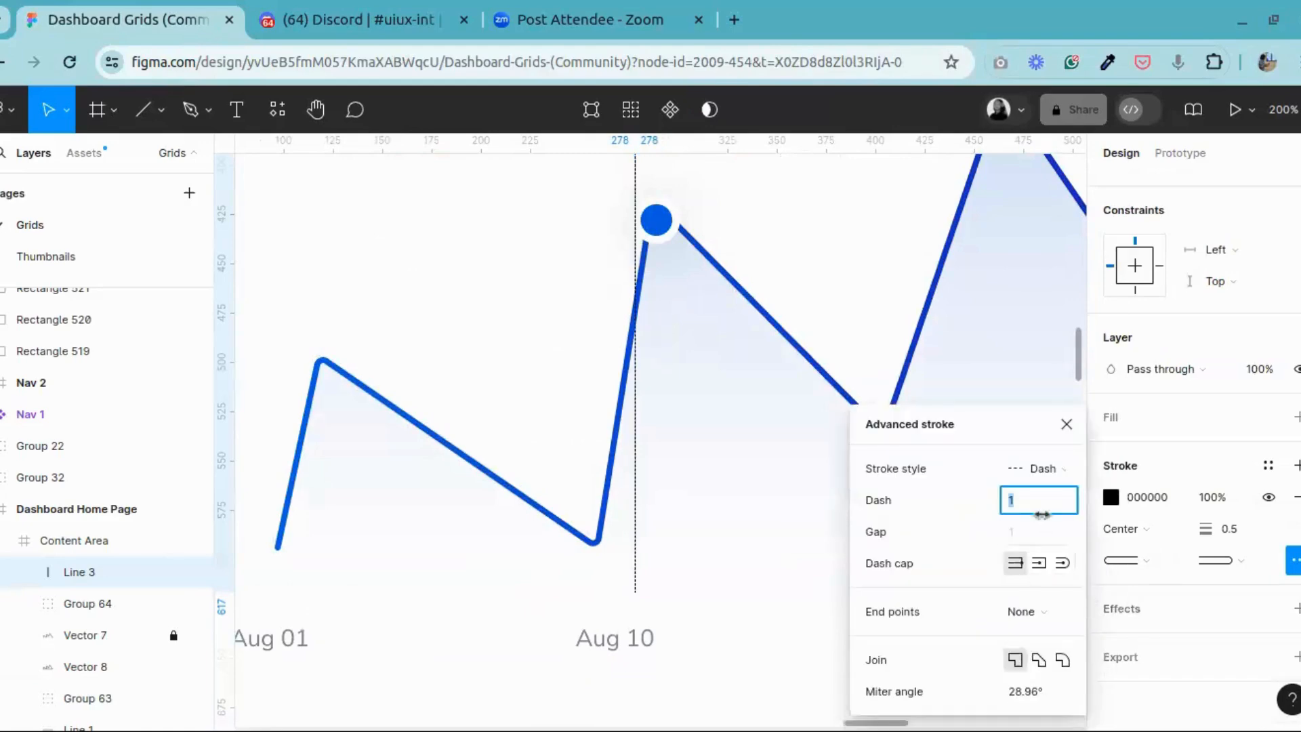
text(1)
key(Return)
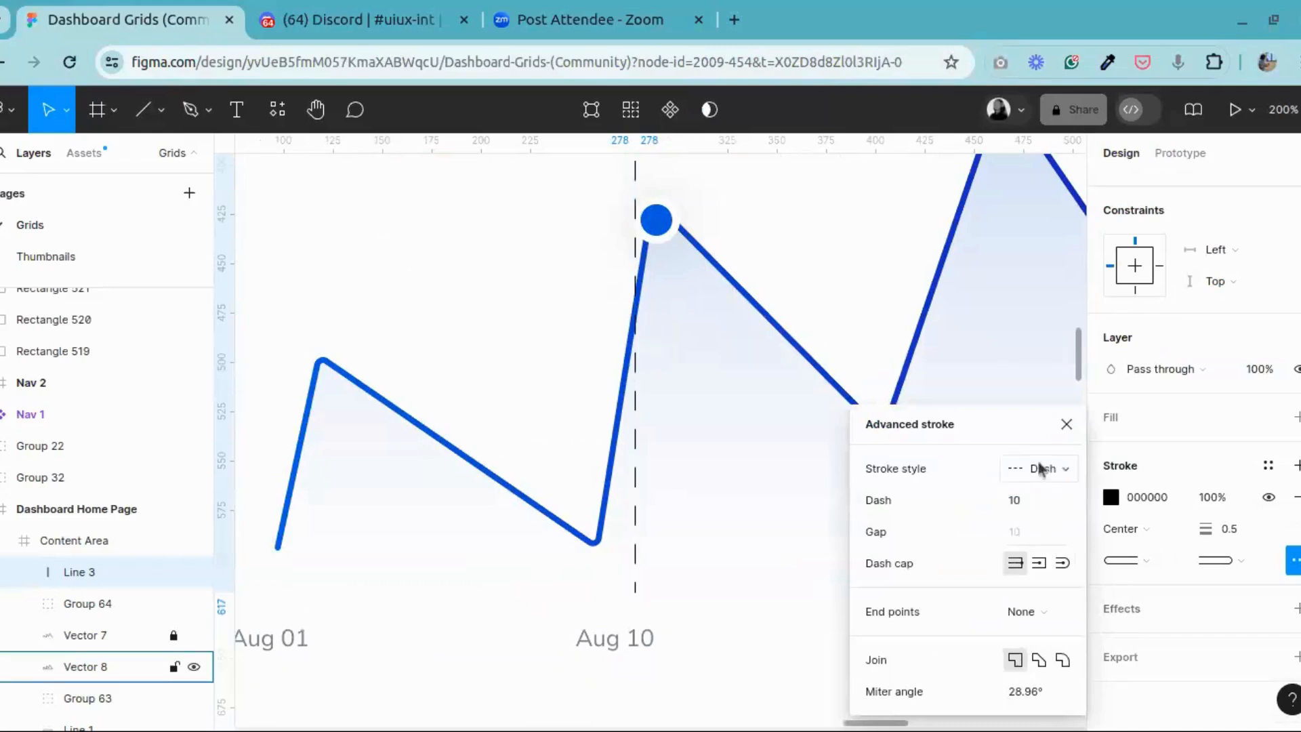
click(1066, 425)
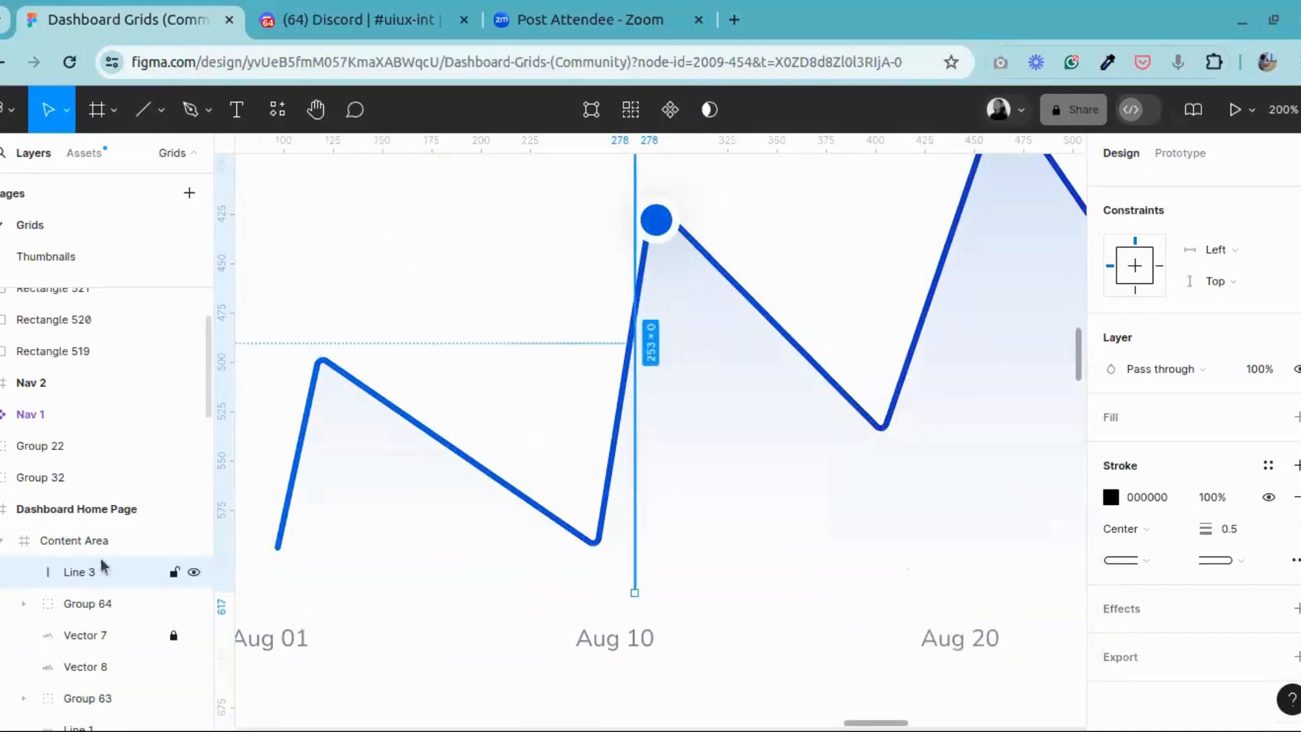
Step: Move the blue marker group down the chart curve onto its intersection with the dashed guide line
scroll(649, 530, up, 3)
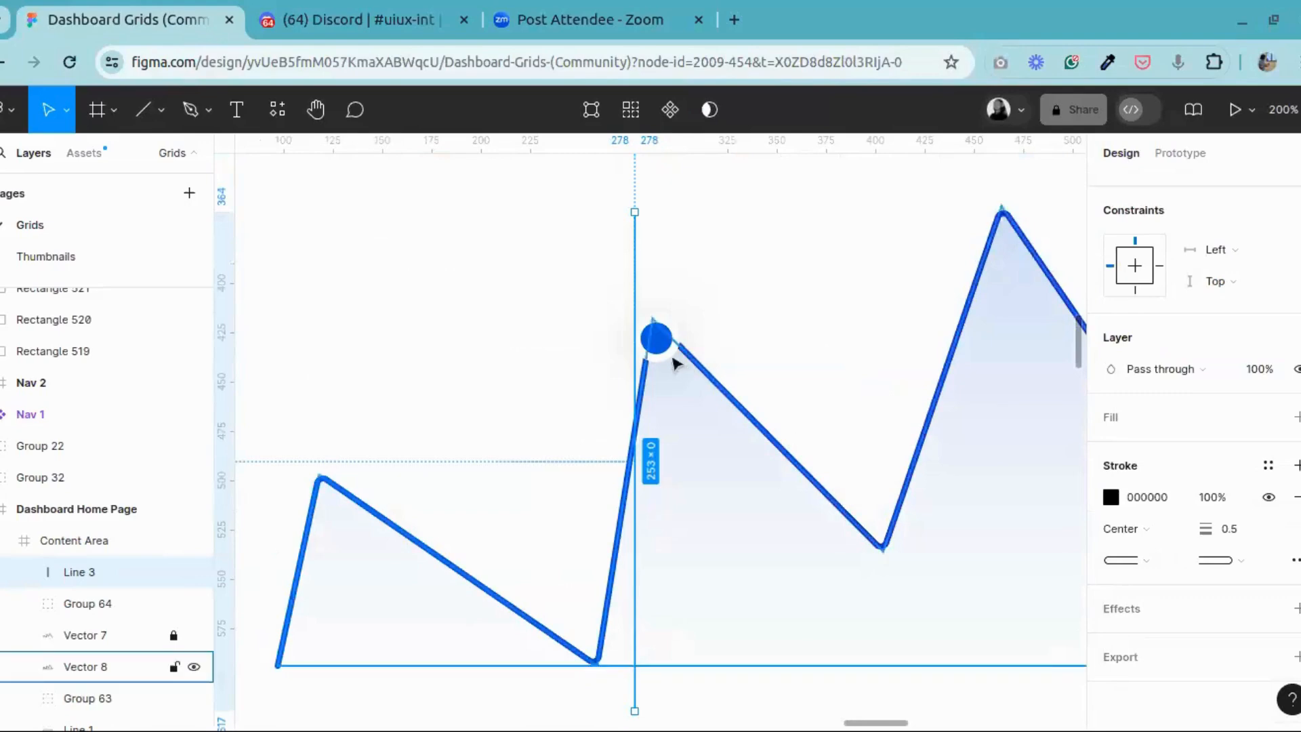
click(653, 340)
drag(658, 354, 630, 464)
click(778, 308)
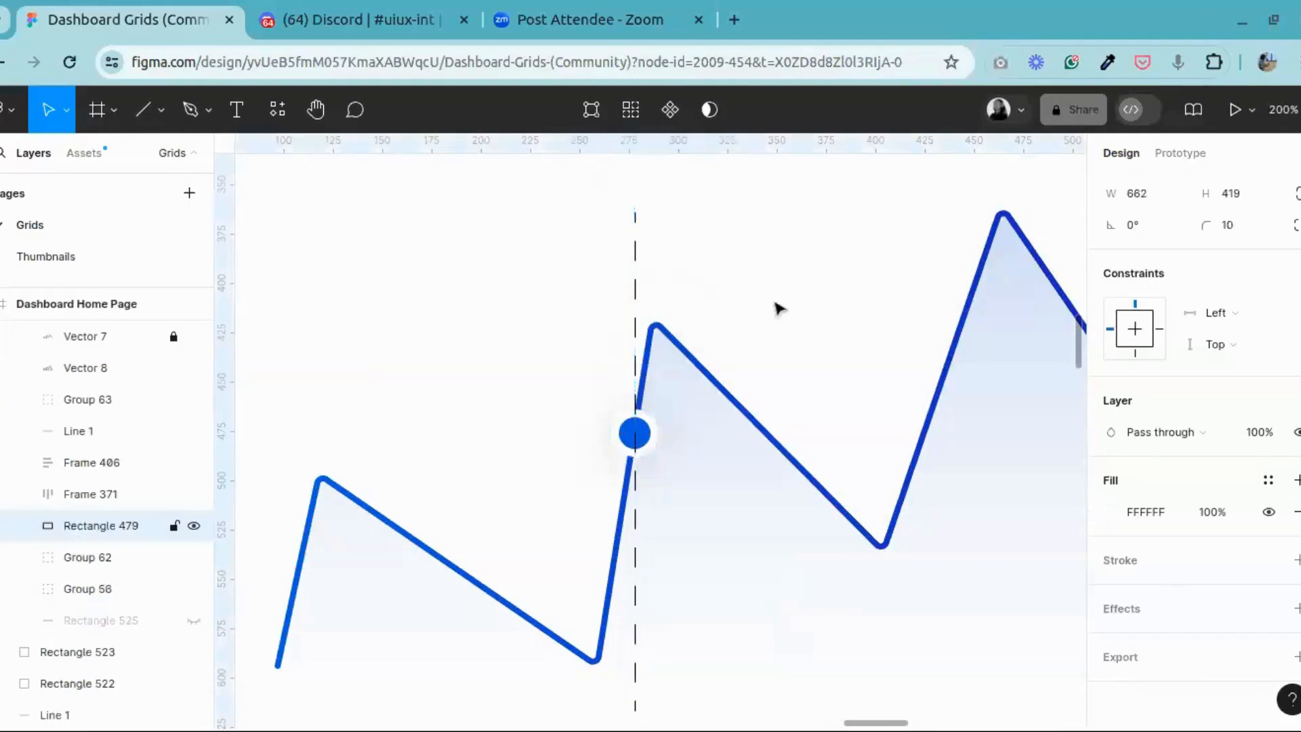
Step: Move the dashed guide line below the marker group in the layer order, directly above the chart vectors
key(shift+equal)
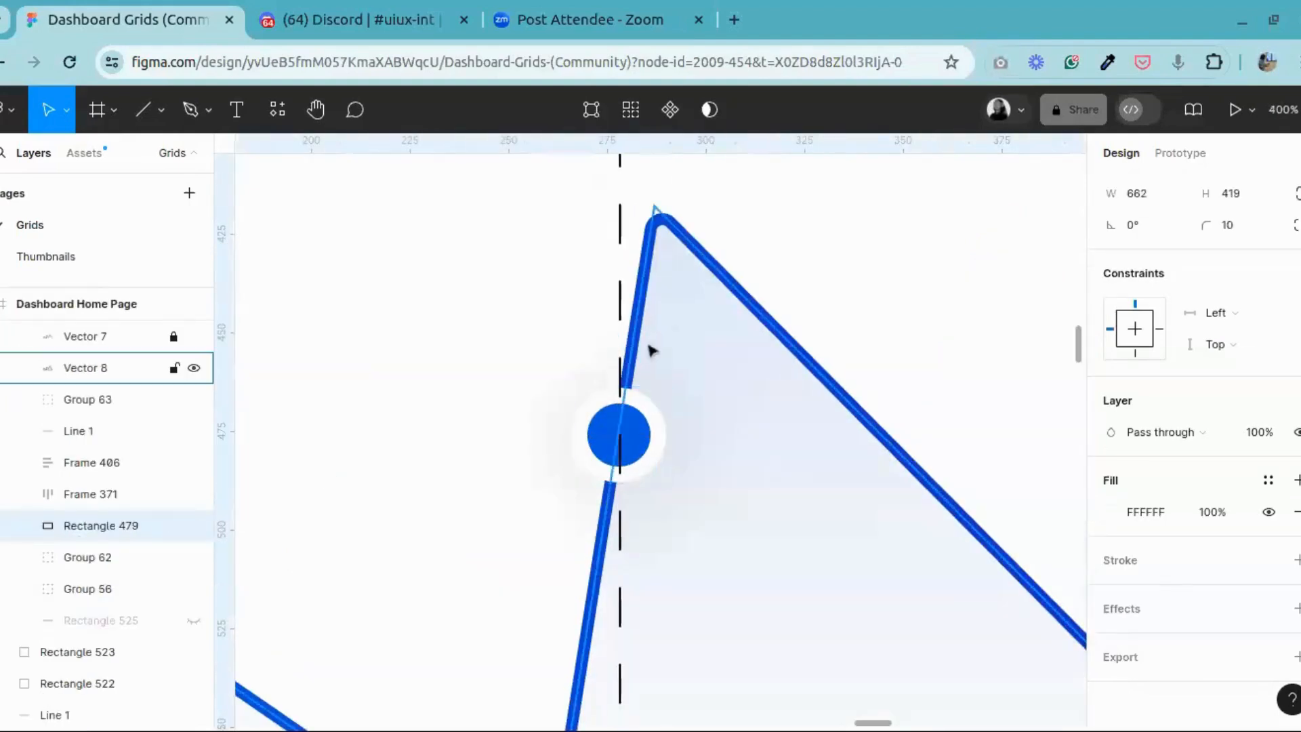
click(623, 372)
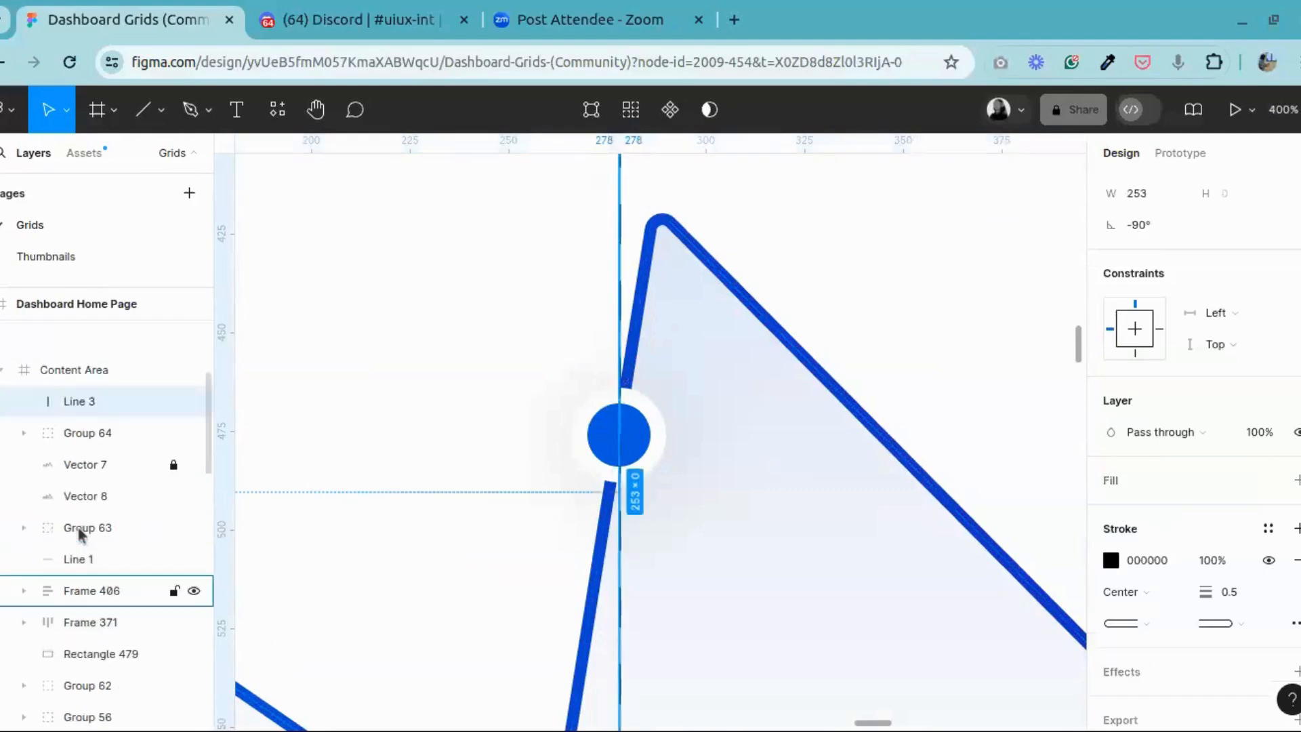
scroll(87, 528, up, 3)
drag(95, 587, 95, 631)
click(491, 351)
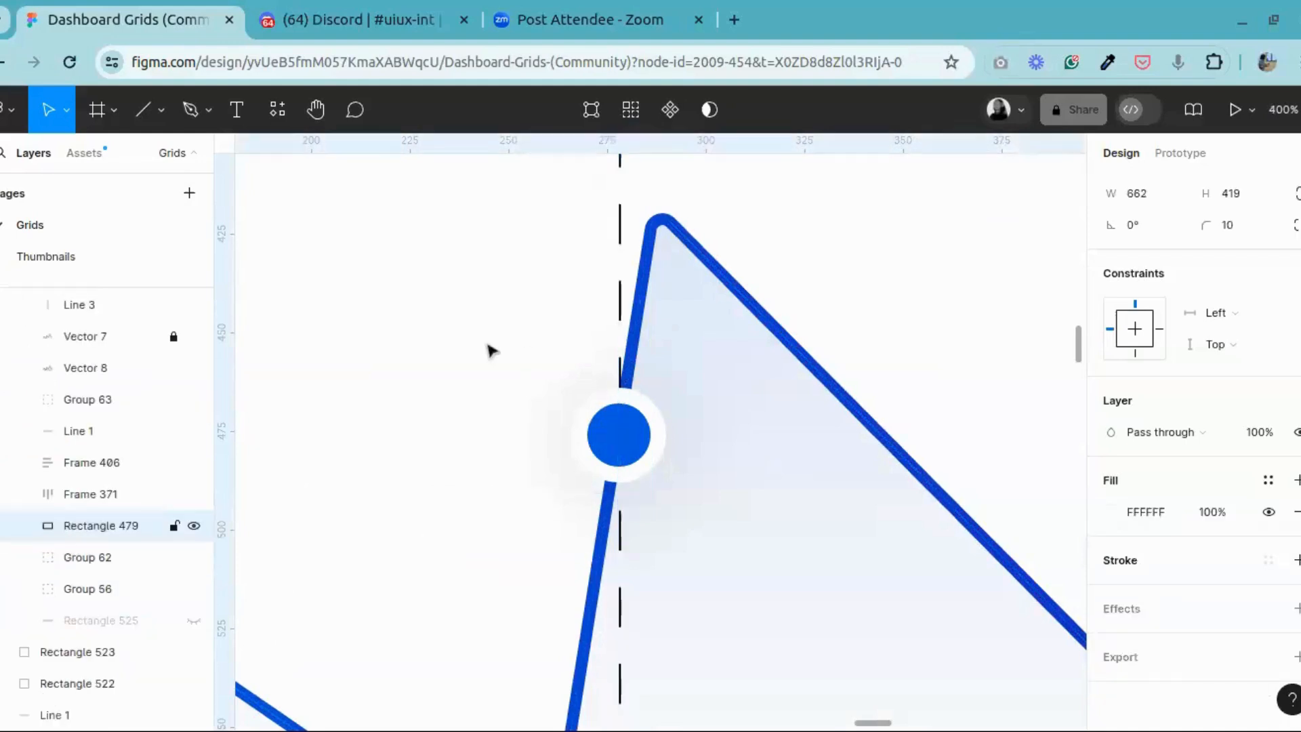
key(shift+0)
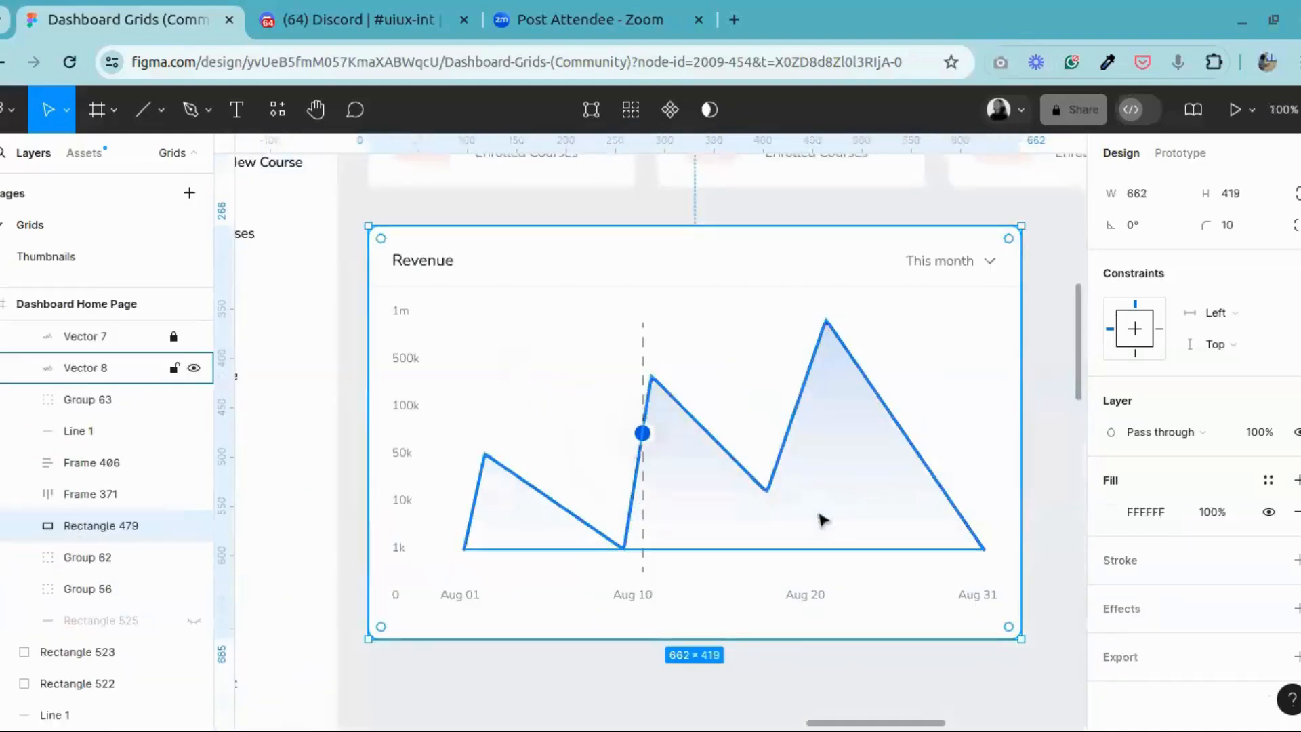
Step: Change the dashed guide line's stroke colour to the page's blue, 045CE0
click(642, 378)
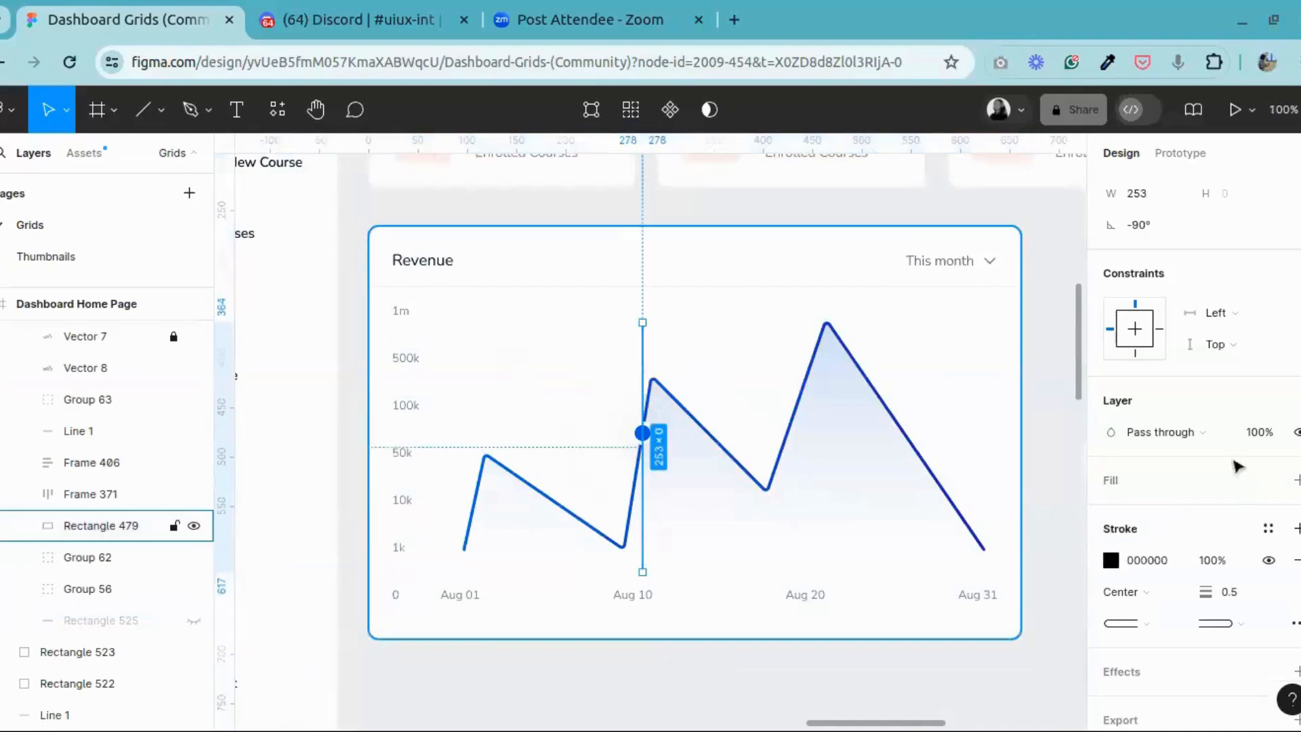
click(1110, 560)
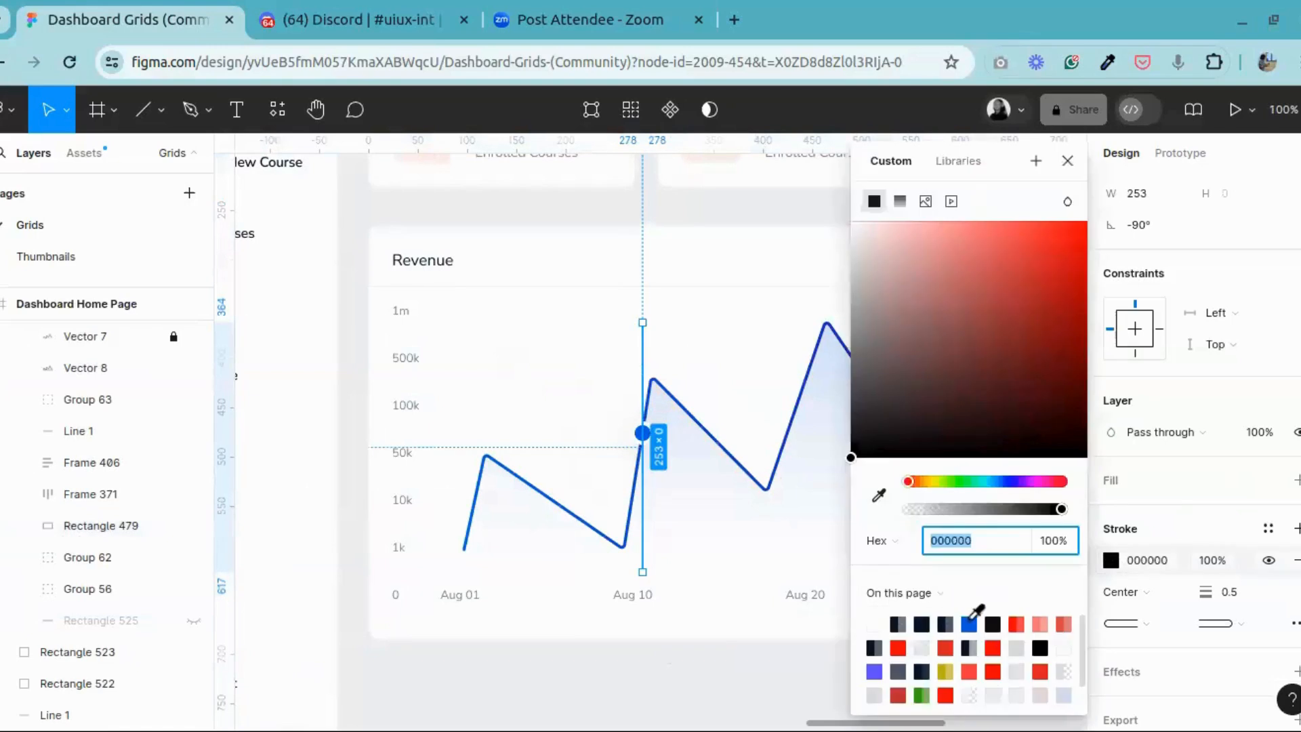
click(969, 622)
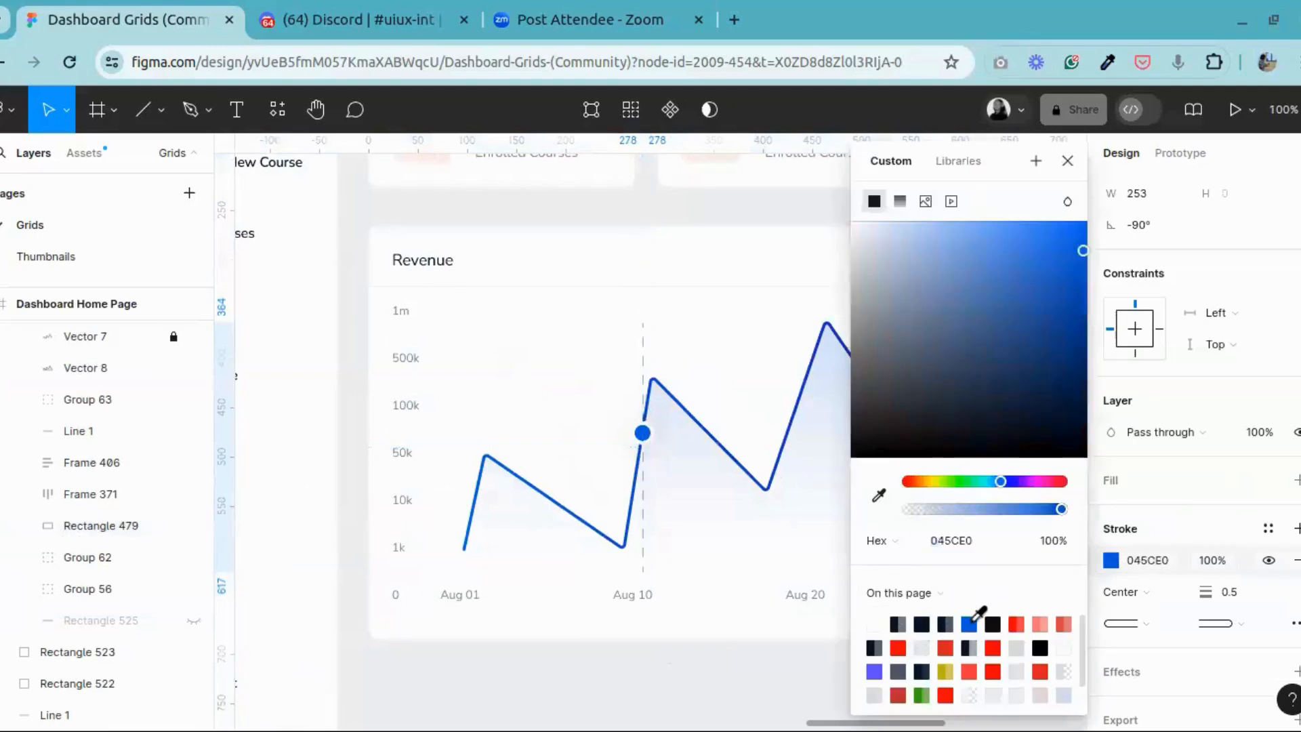
click(755, 691)
Step: Set the dashed guide line's stroke weight to 1
key(ctrl+equal)
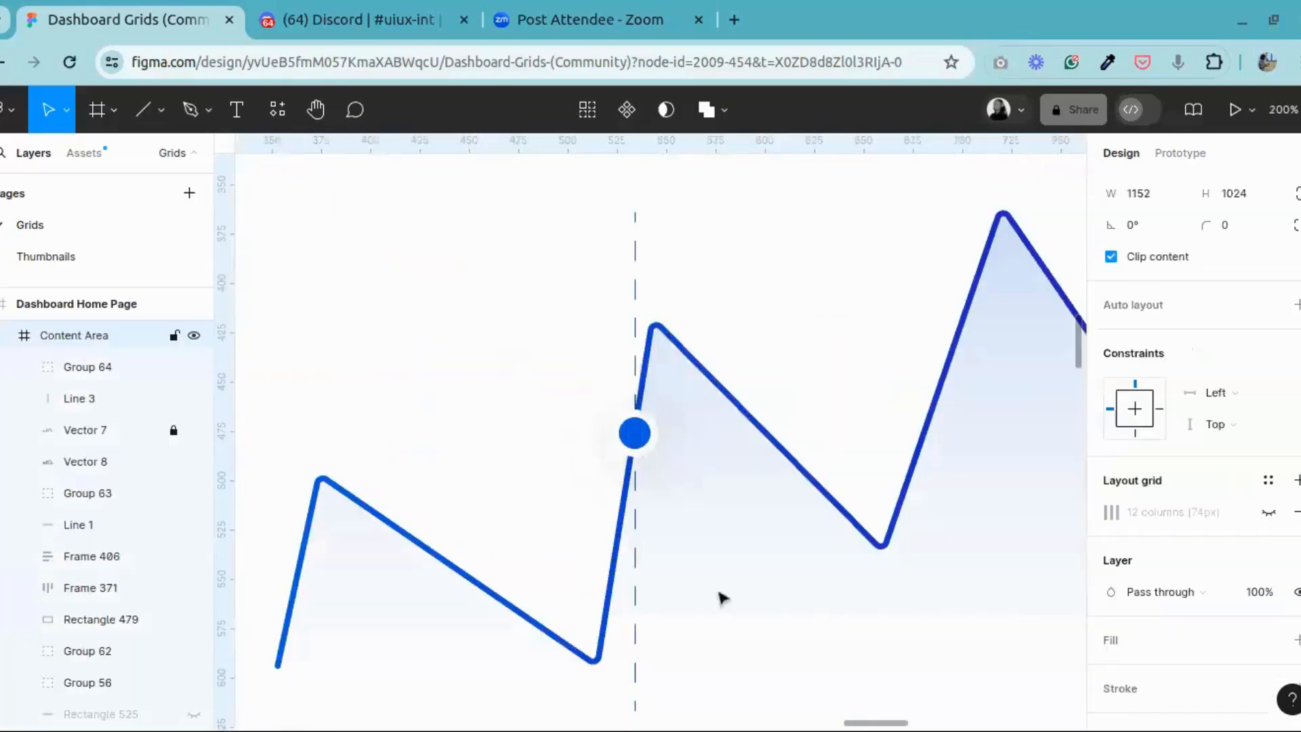
click(639, 373)
click(639, 373)
click(1245, 594)
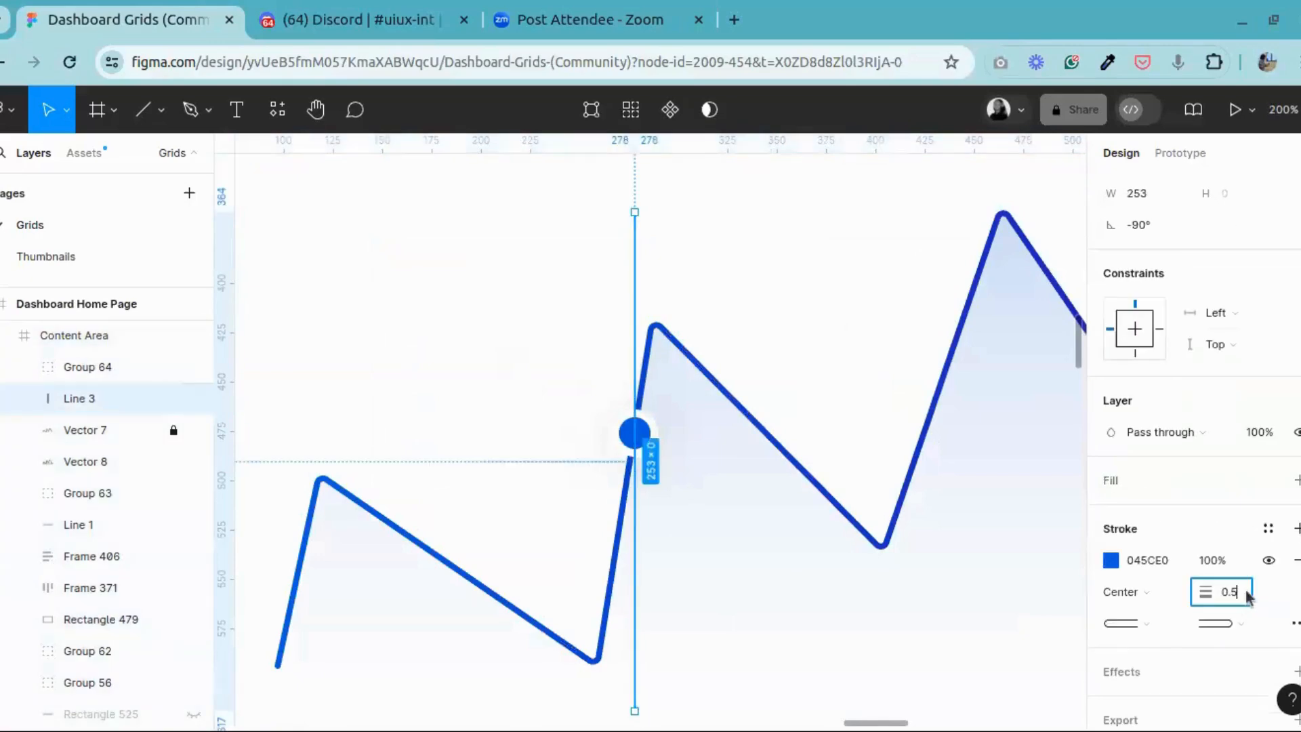
text(1)
key(Return)
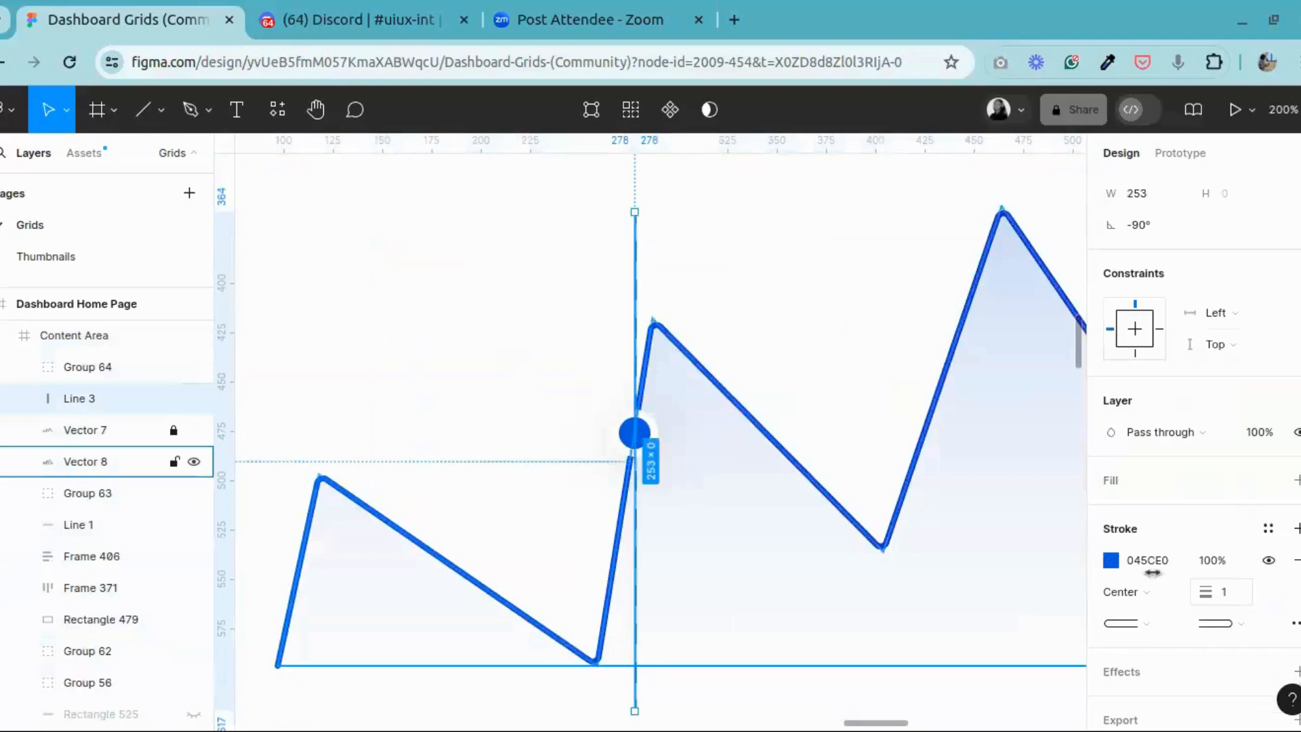
click(850, 296)
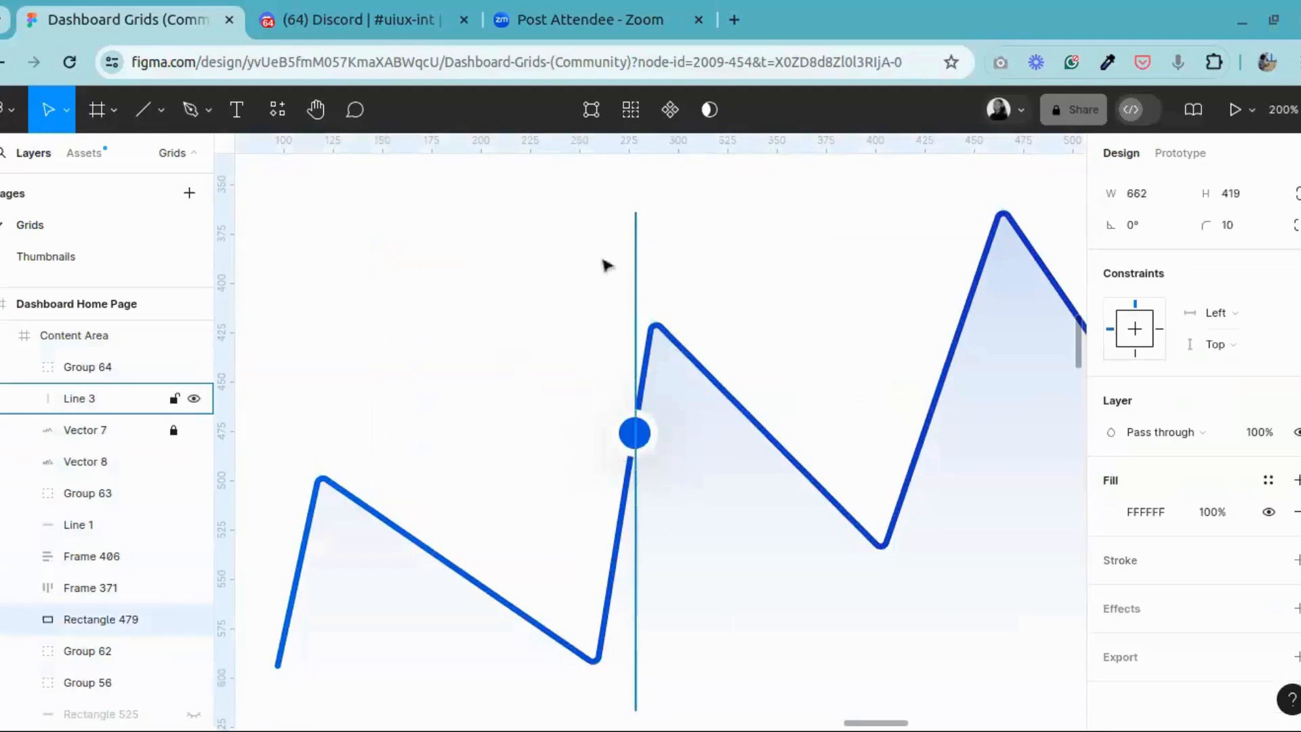
Step: Darken the dashed guide line's stroke colour to the navy 0A1C36
click(638, 335)
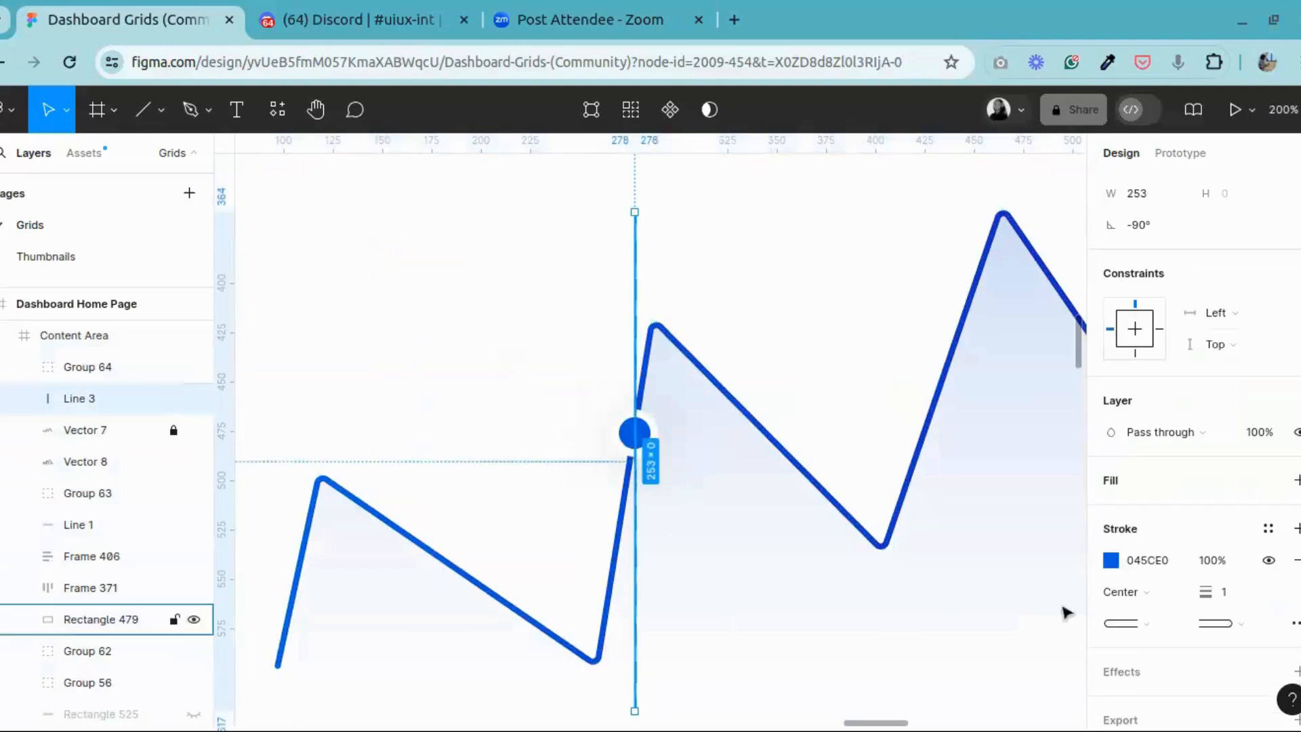
click(1111, 561)
drag(1028, 354, 1045, 418)
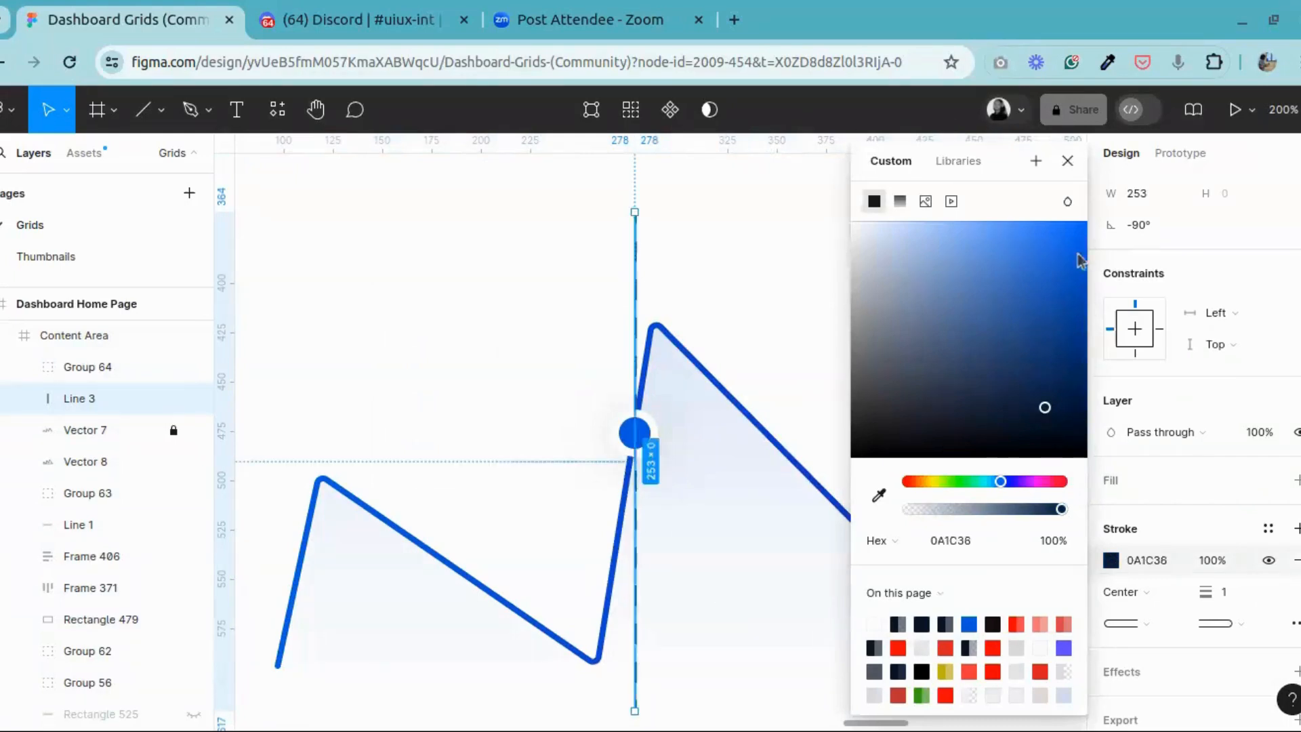
click(1070, 162)
click(935, 315)
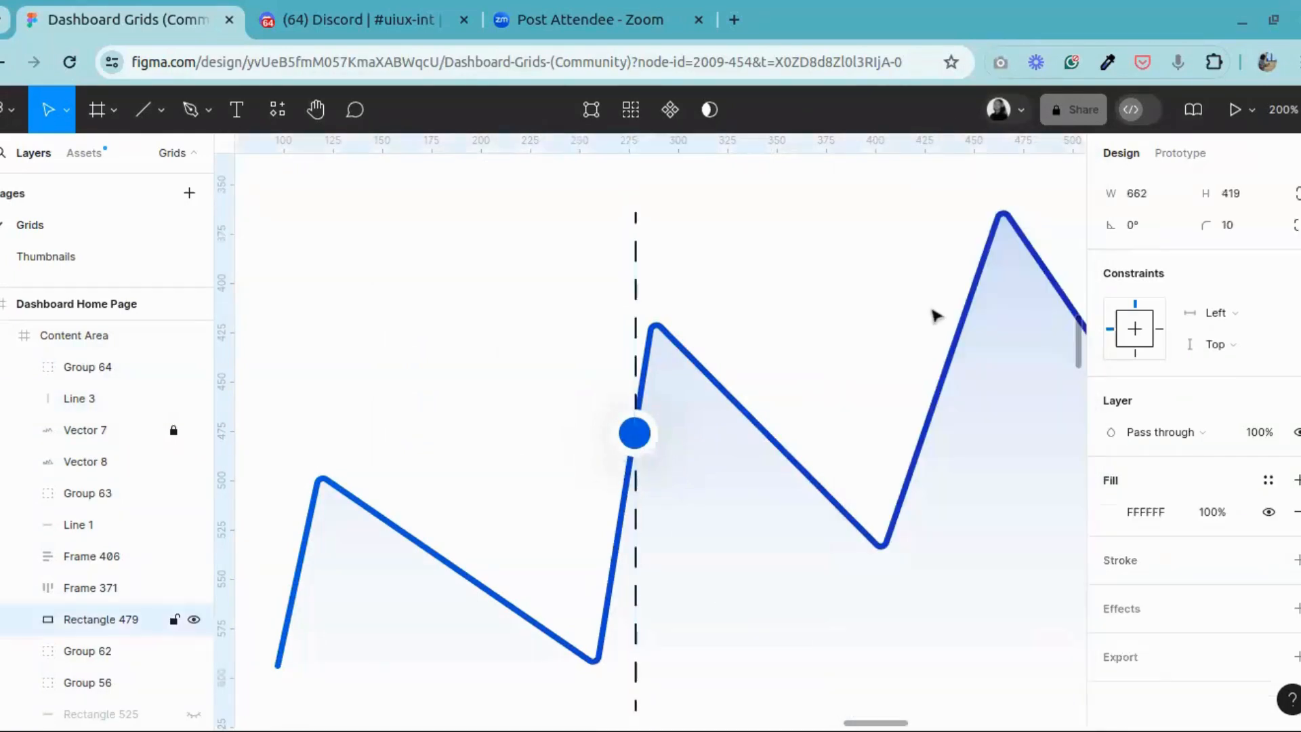
Step: Compare the Dashboard Home Page with the reference dashboard, including its Revenue chart tooltip, Recent Activity and Transaction History sections
scroll(921, 332, down, 6)
click(929, 488)
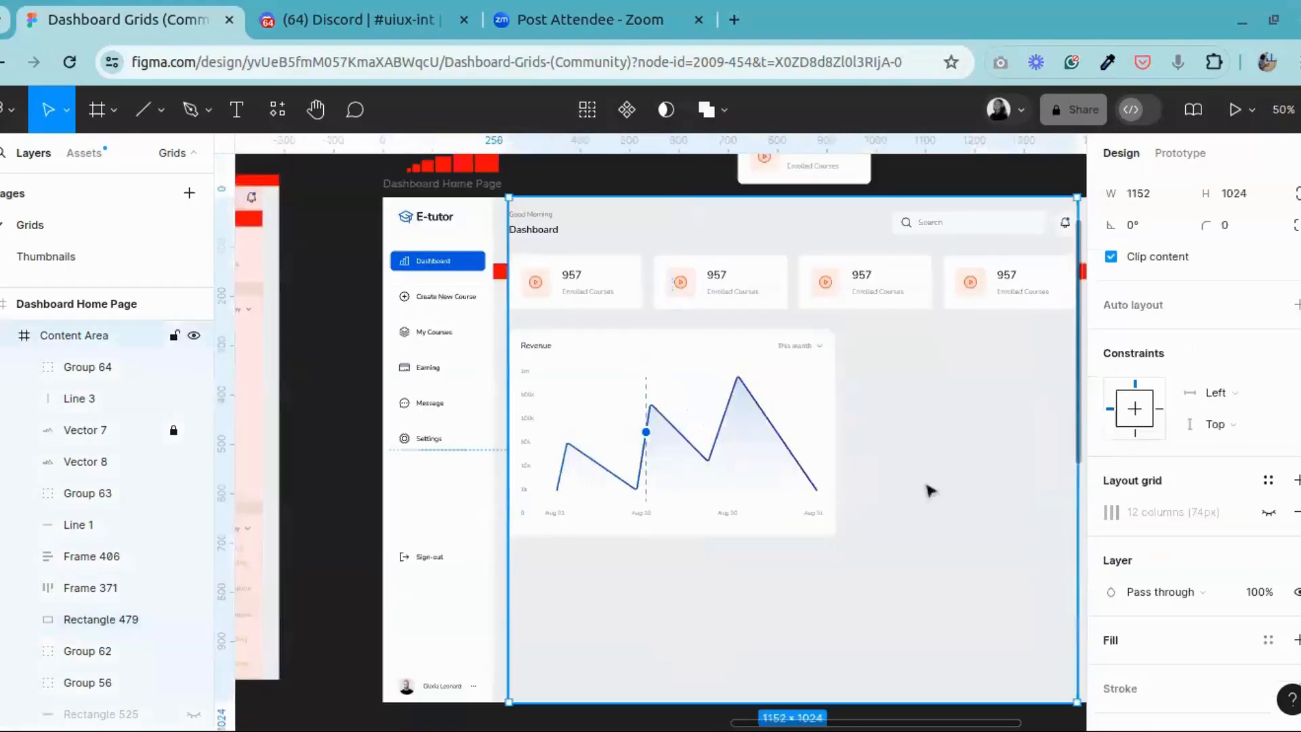
click(316, 109)
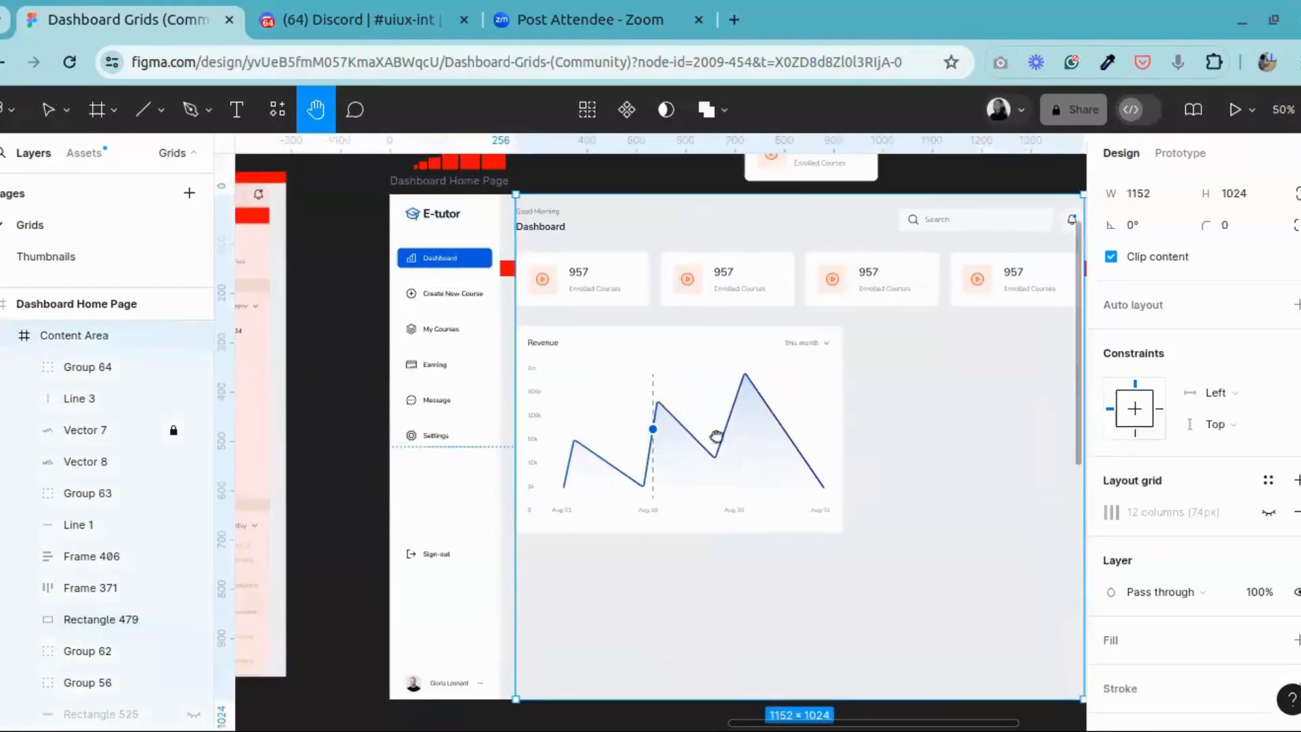
drag(480, 437, 319, 418)
drag(738, 420, 1071, 437)
drag(793, 437, 1089, 420)
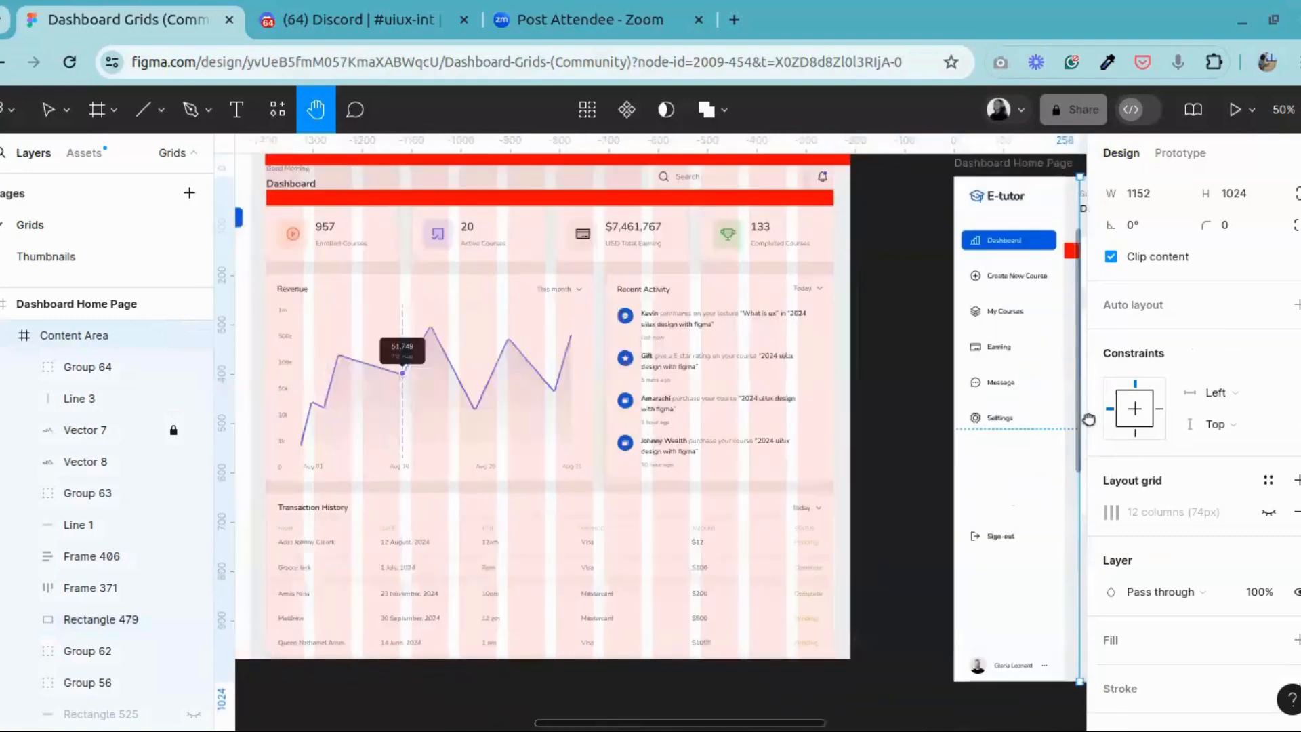
drag(754, 401, 999, 540)
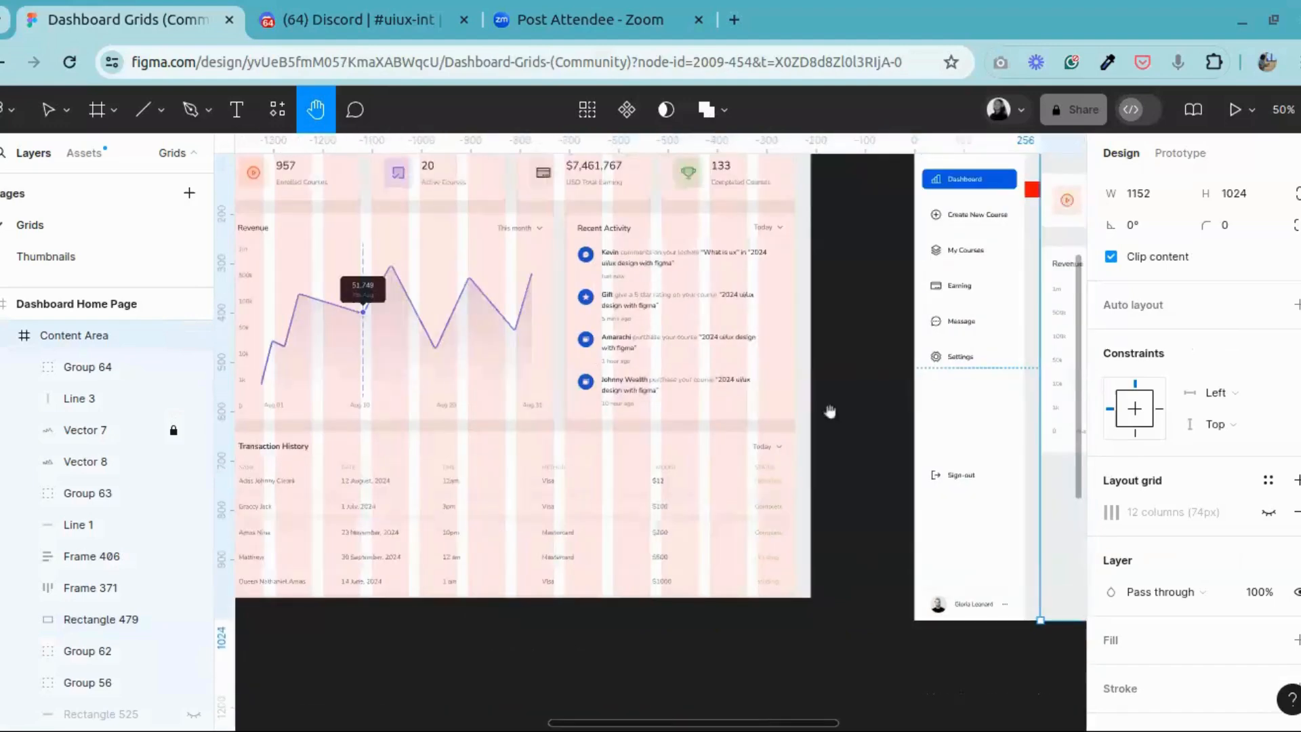
Step: Compare the reference dashboard's lower sections with the empty area below the Revenue card on the Dashboard Home Page
drag(830, 411, 427, 400)
drag(835, 391, 441, 384)
drag(738, 328, 1072, 229)
drag(511, 389, 886, 307)
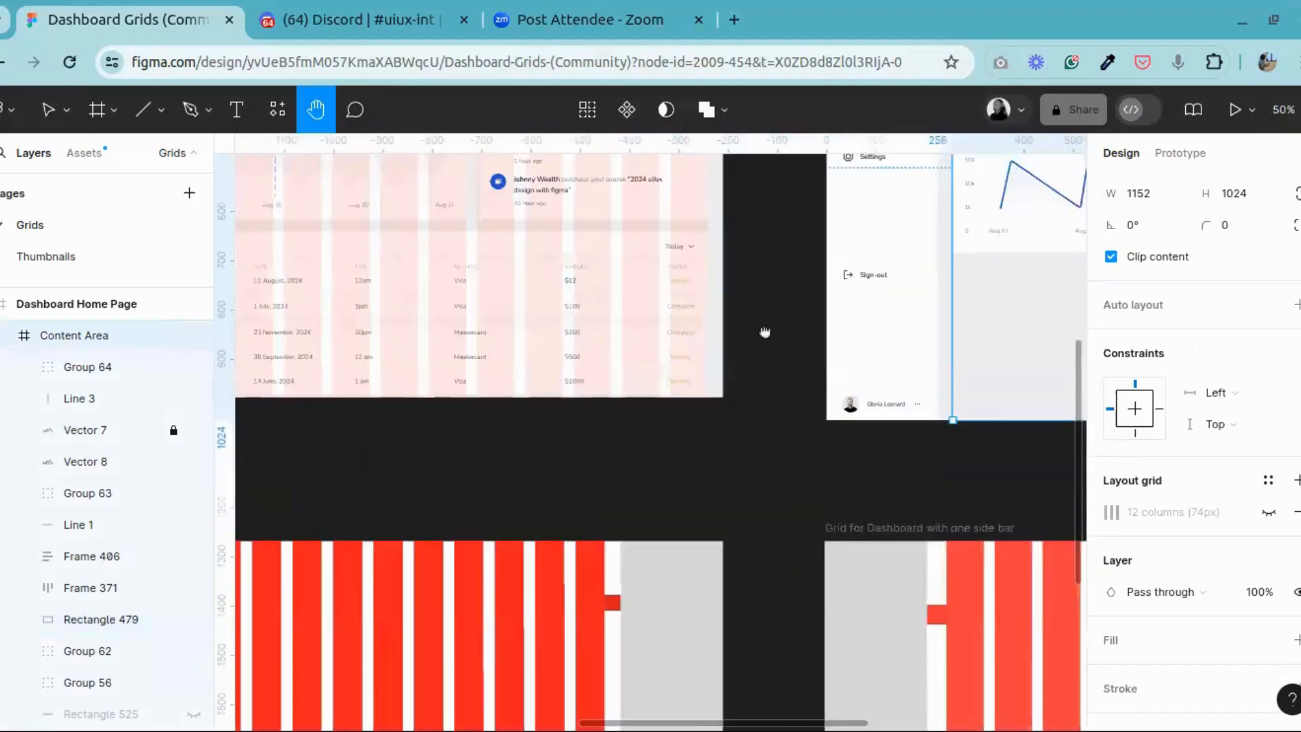
drag(765, 332, 646, 474)
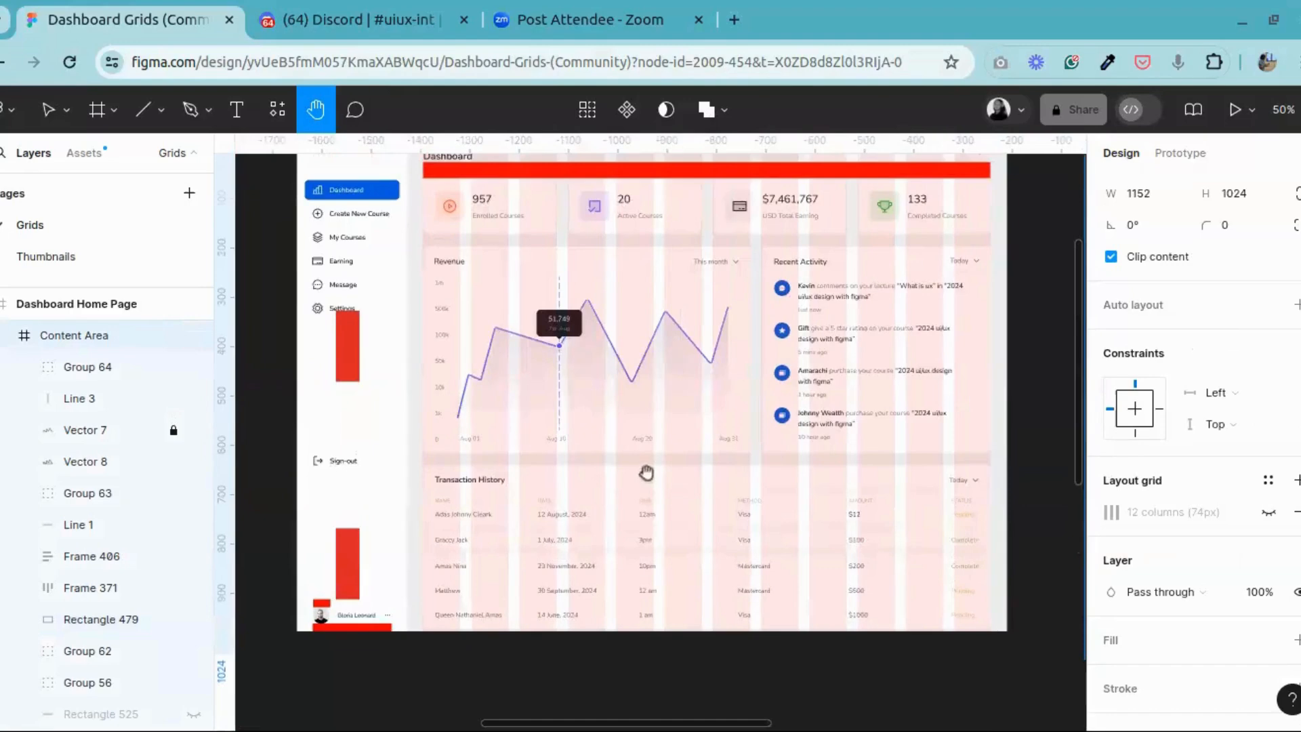
key(ctrl+minus)
key(ctrl+minus)
drag(482, 444, 845, 444)
drag(1078, 433, 678, 574)
drag(851, 543, 595, 458)
key(ctrl+plus)
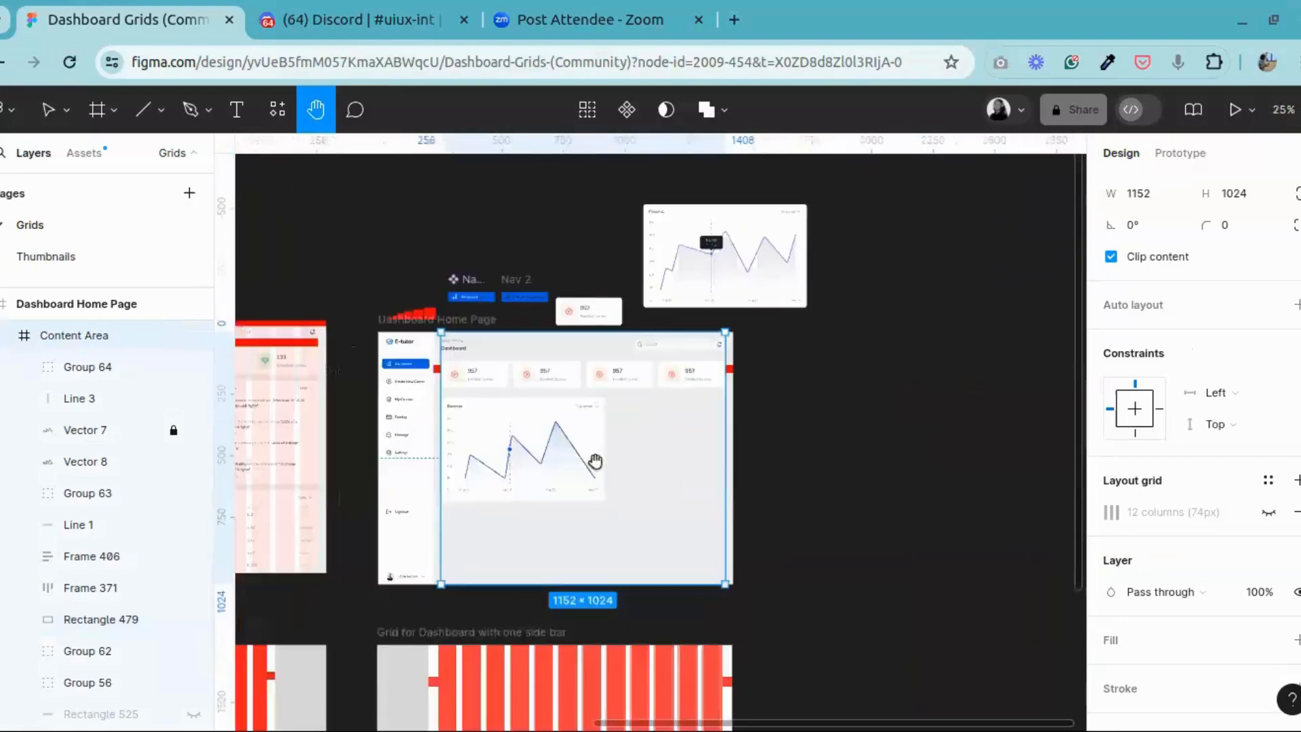
key(ctrl+plus)
key(ctrl+plus)
drag(520, 421, 958, 422)
key(ctrl+minus)
drag(628, 408, 842, 411)
Step: Select and copy the Transaction History frame in the reference dashboard
key(v)
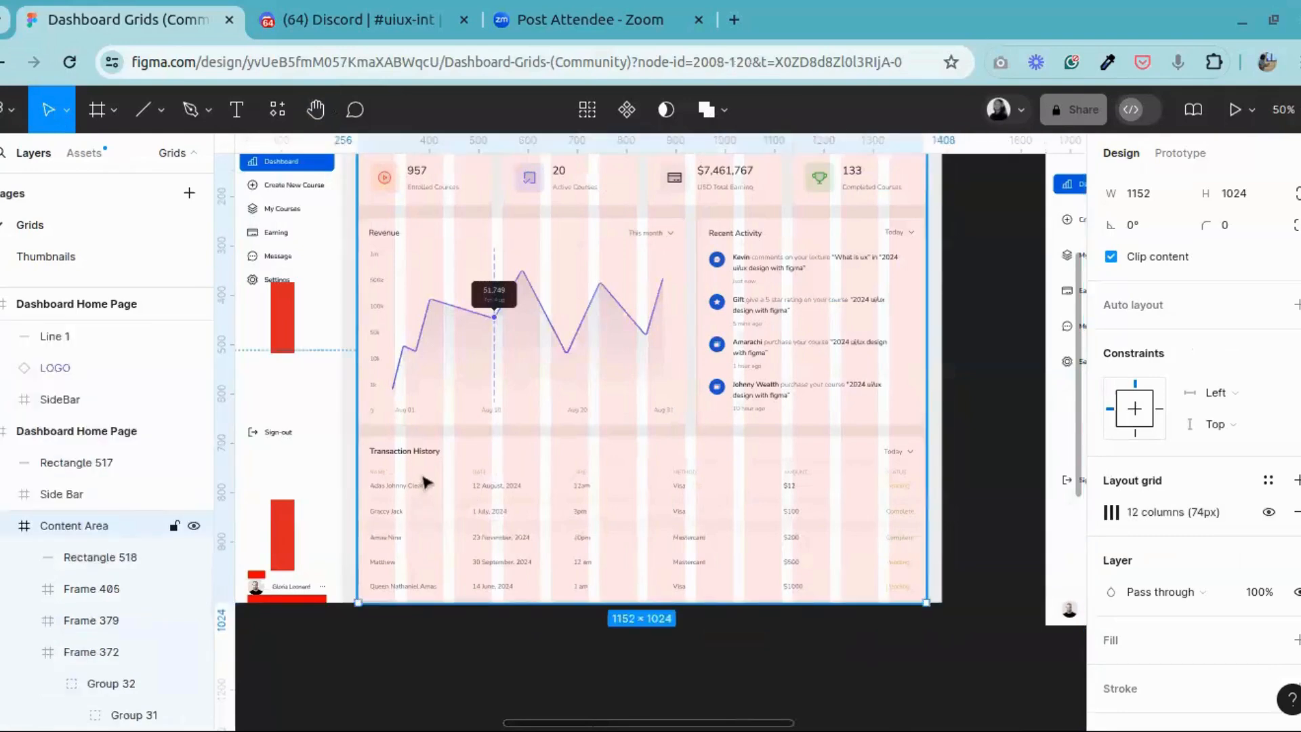
click(451, 486)
click(982, 624)
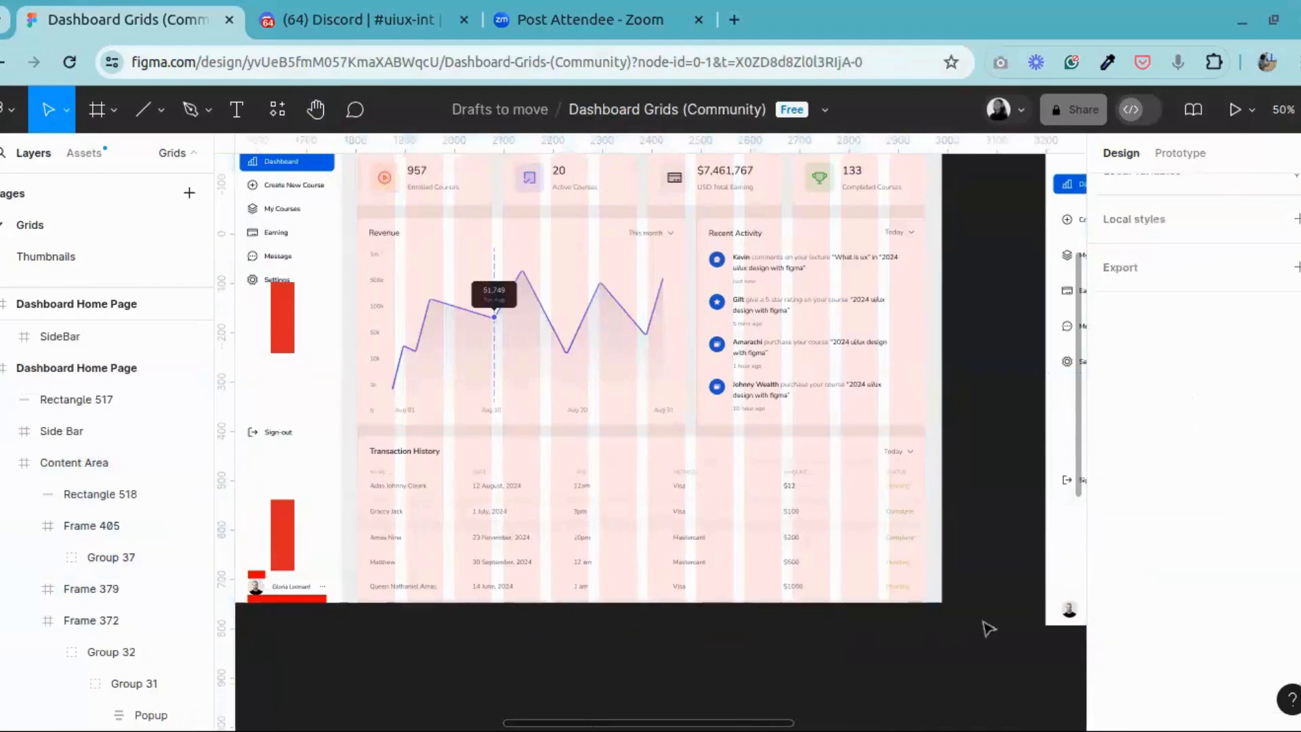
click(856, 494)
click(794, 498)
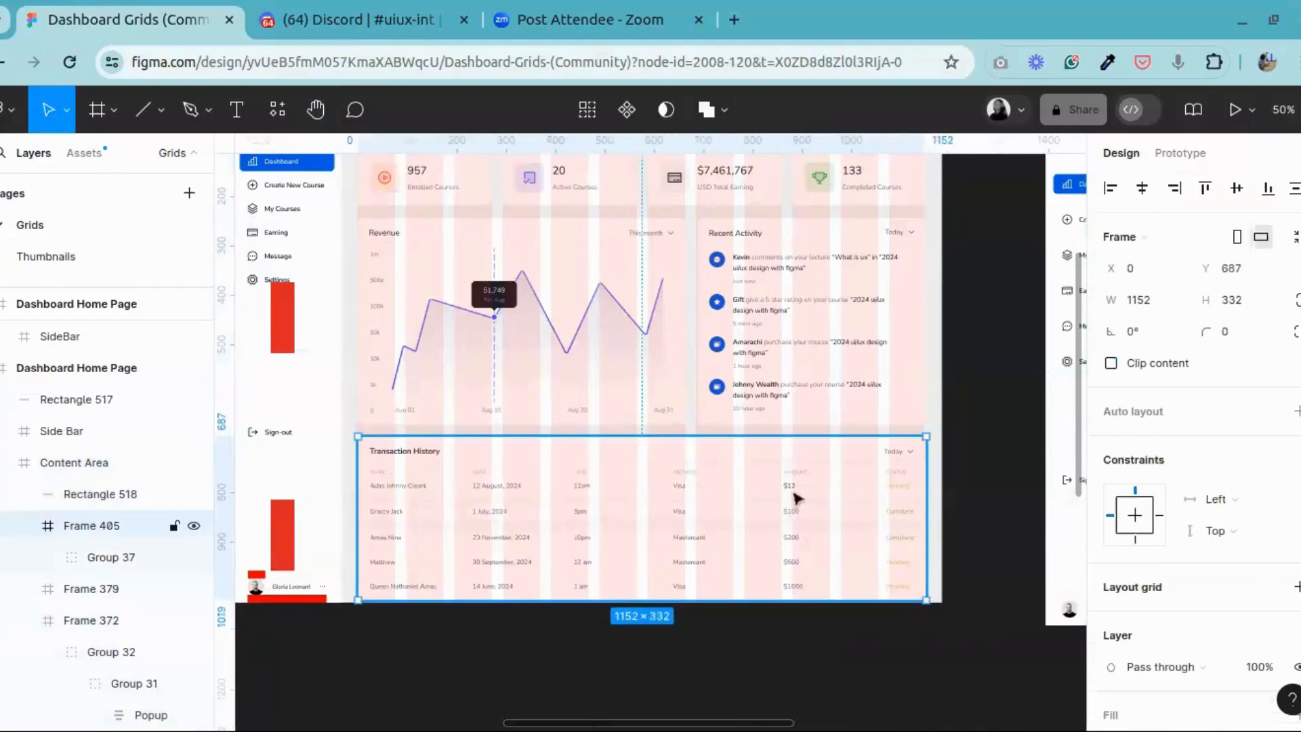
right_click(501, 494)
click(536, 111)
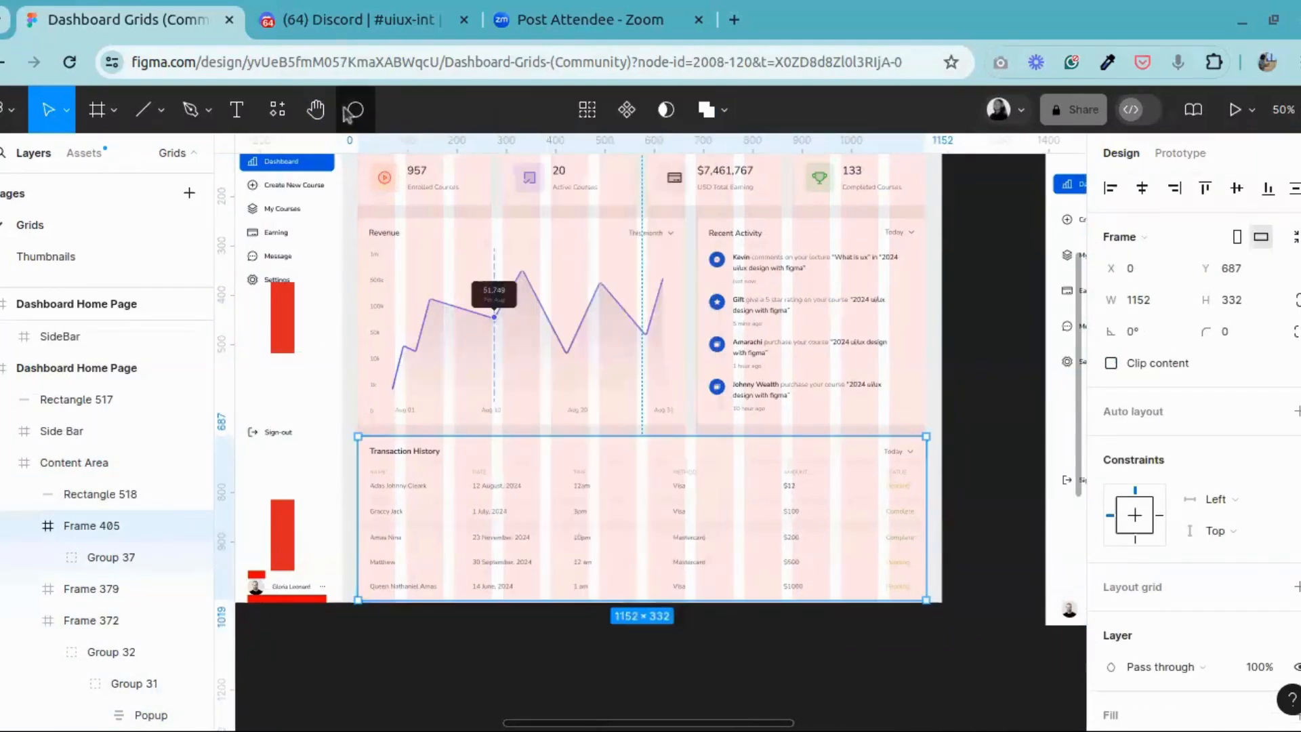
Step: Paste the Transaction History frame into the Dashboard Home Page and place it below the Revenue card at X 256, Y 733
click(323, 118)
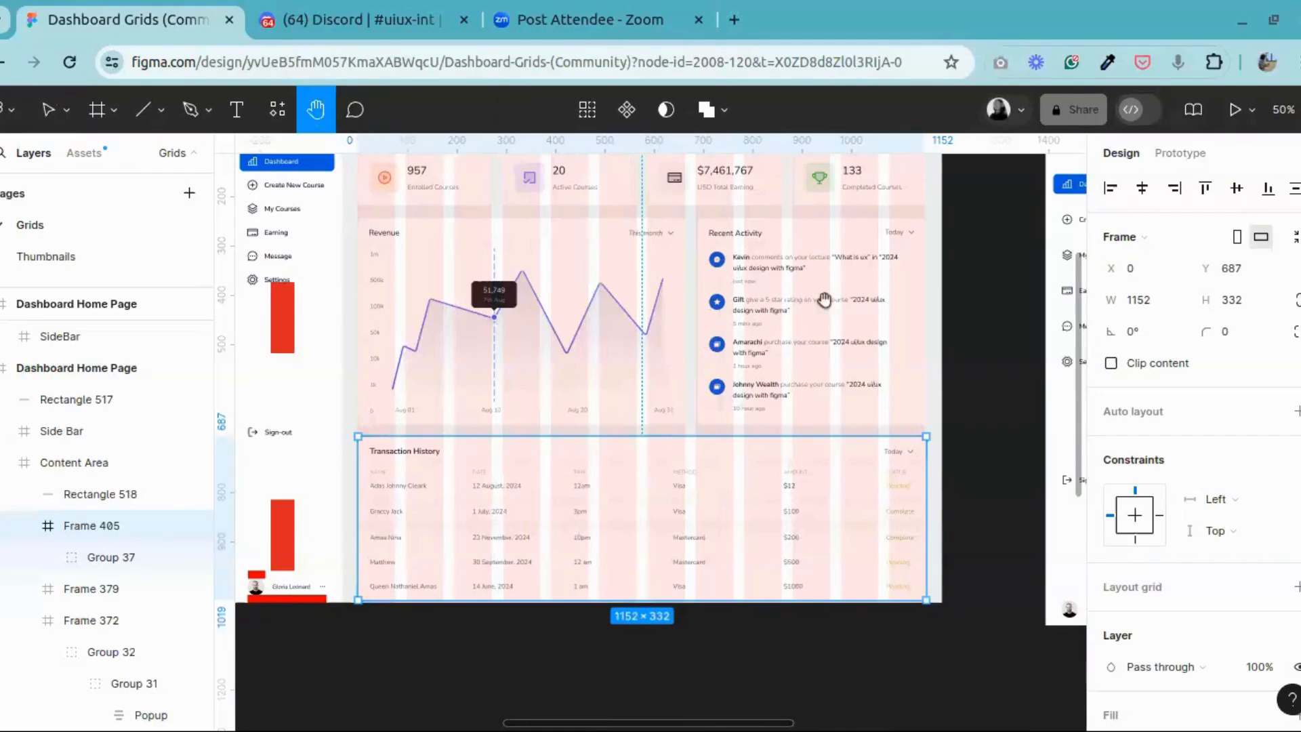
drag(975, 356, 206, 321)
drag(676, 415, 643, 496)
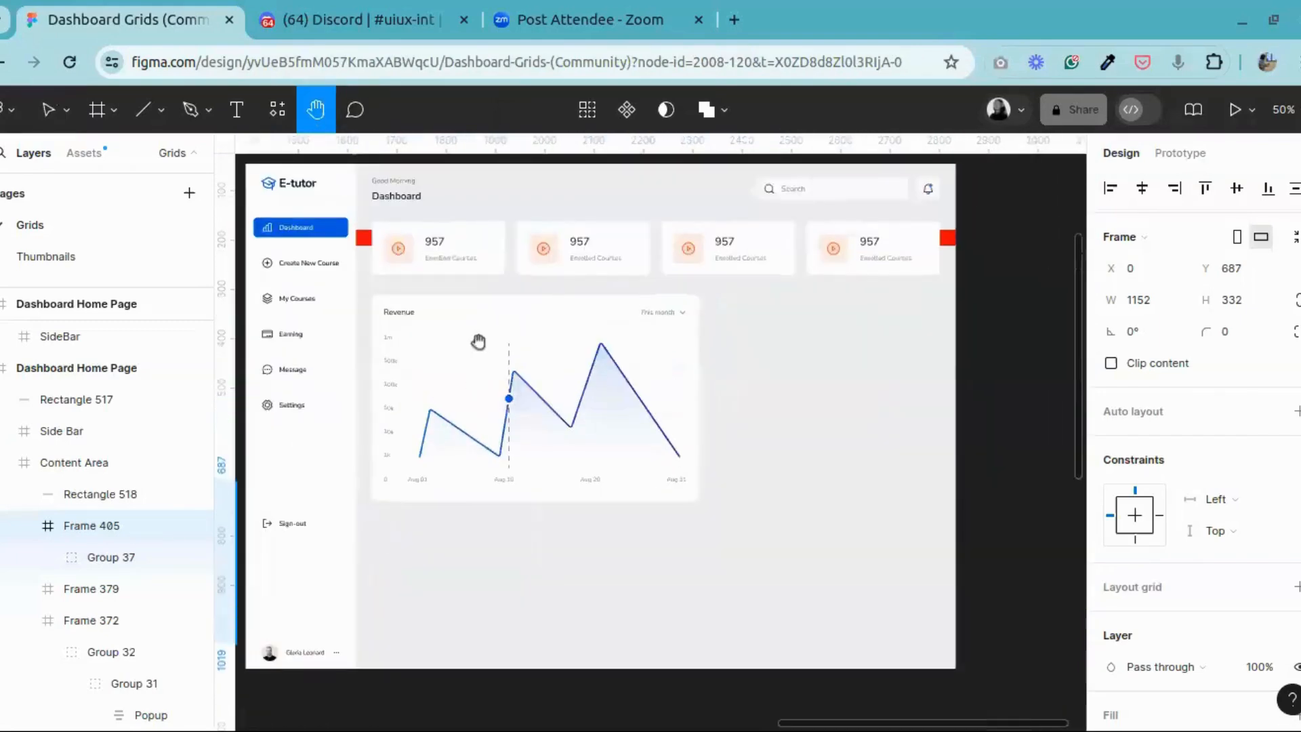
drag(494, 344, 536, 386)
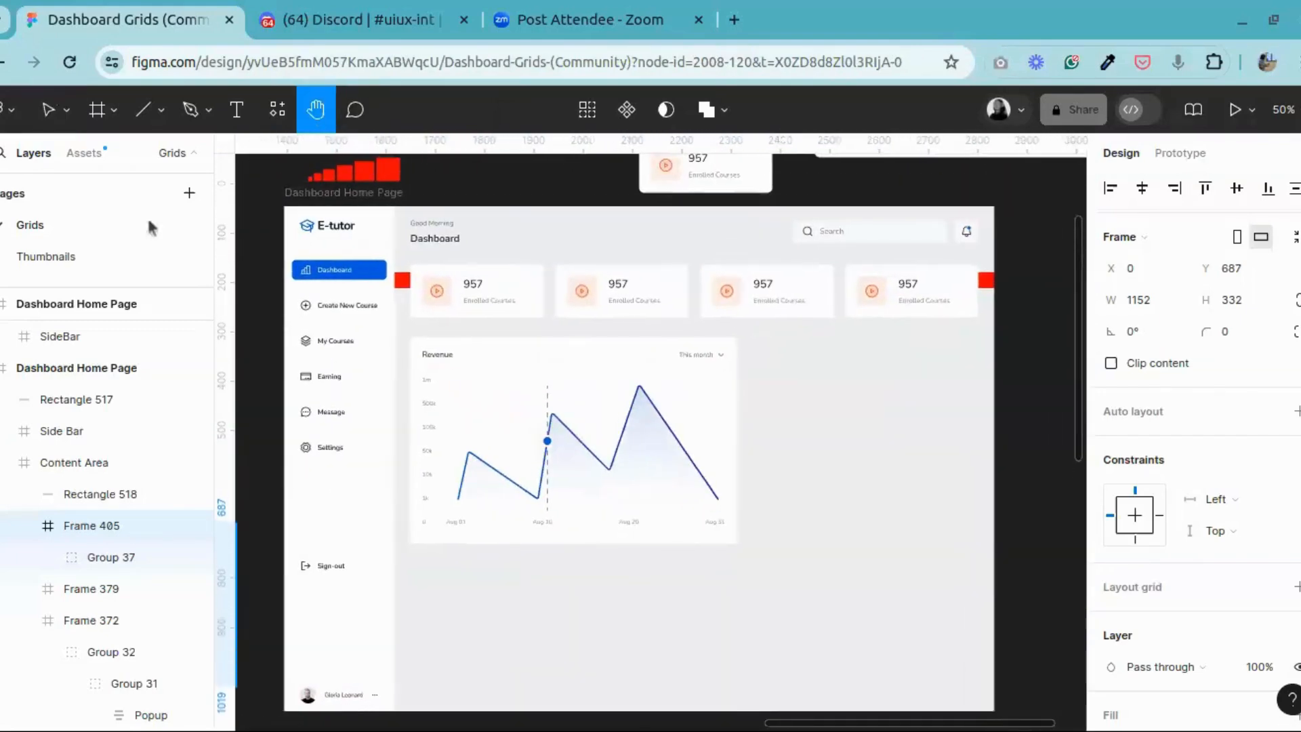
click(48, 110)
click(369, 203)
click(372, 206)
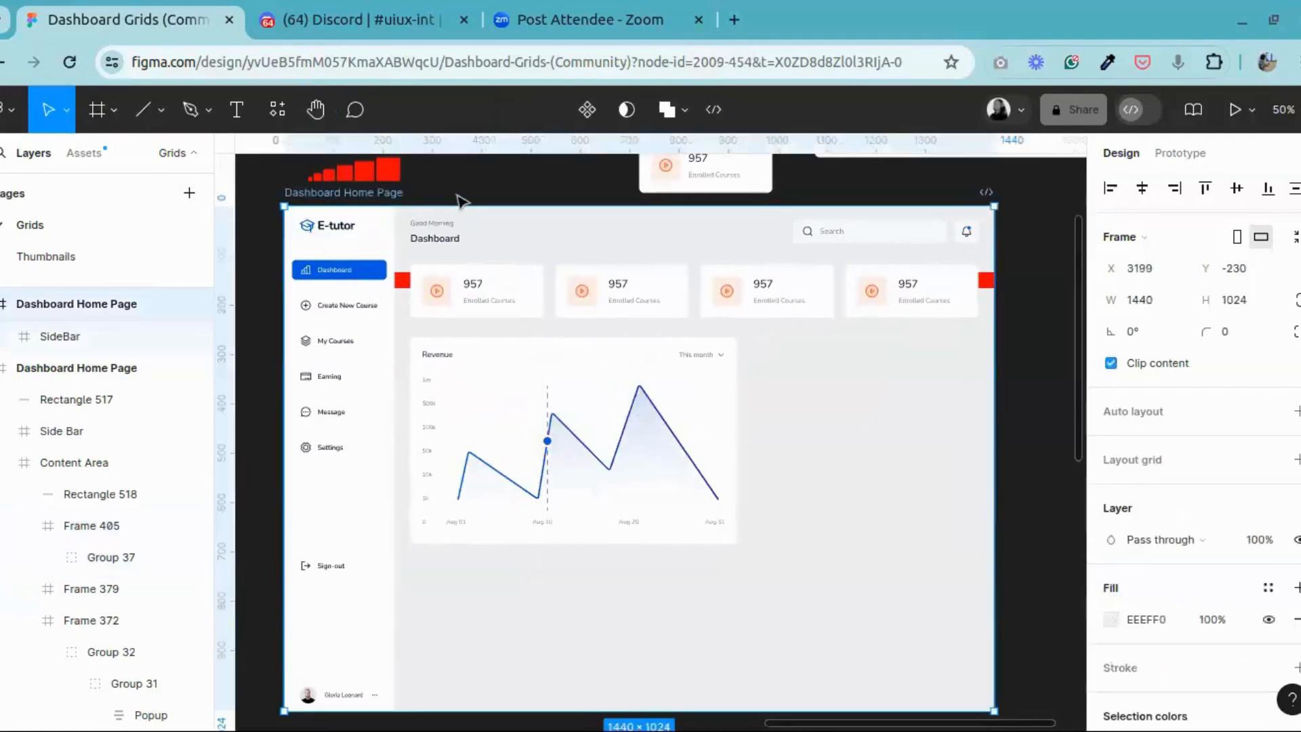
key(ctrl+v)
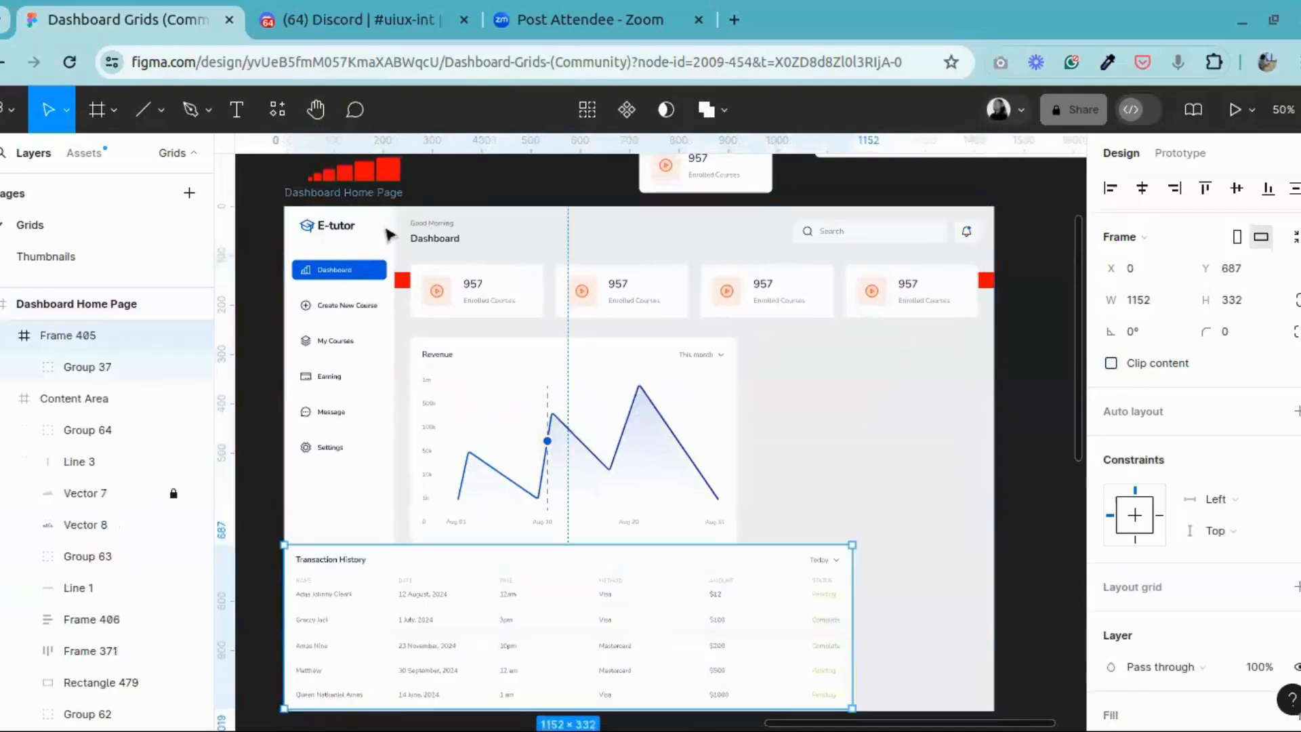
drag(437, 591, 553, 613)
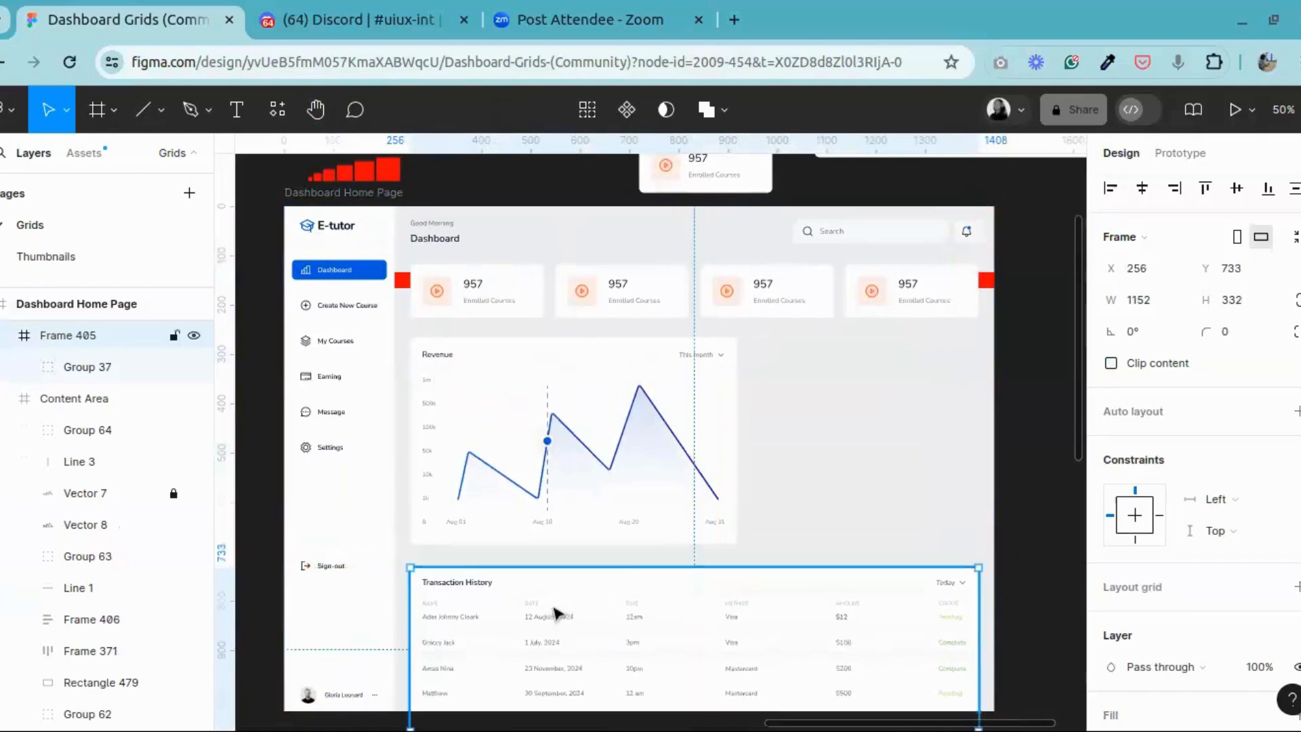
Step: Check the vertical spacing between the row of stat cards and the Revenue card
click(465, 324)
click(462, 318)
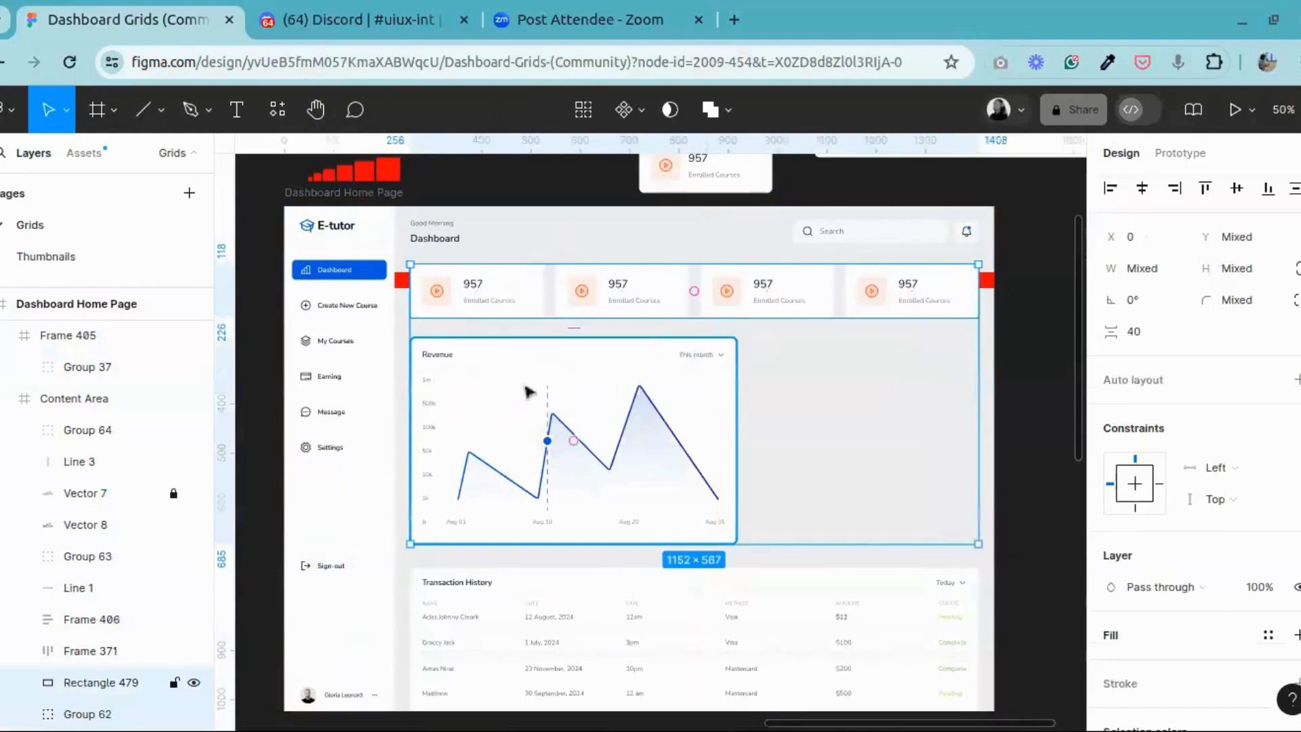
click(1034, 377)
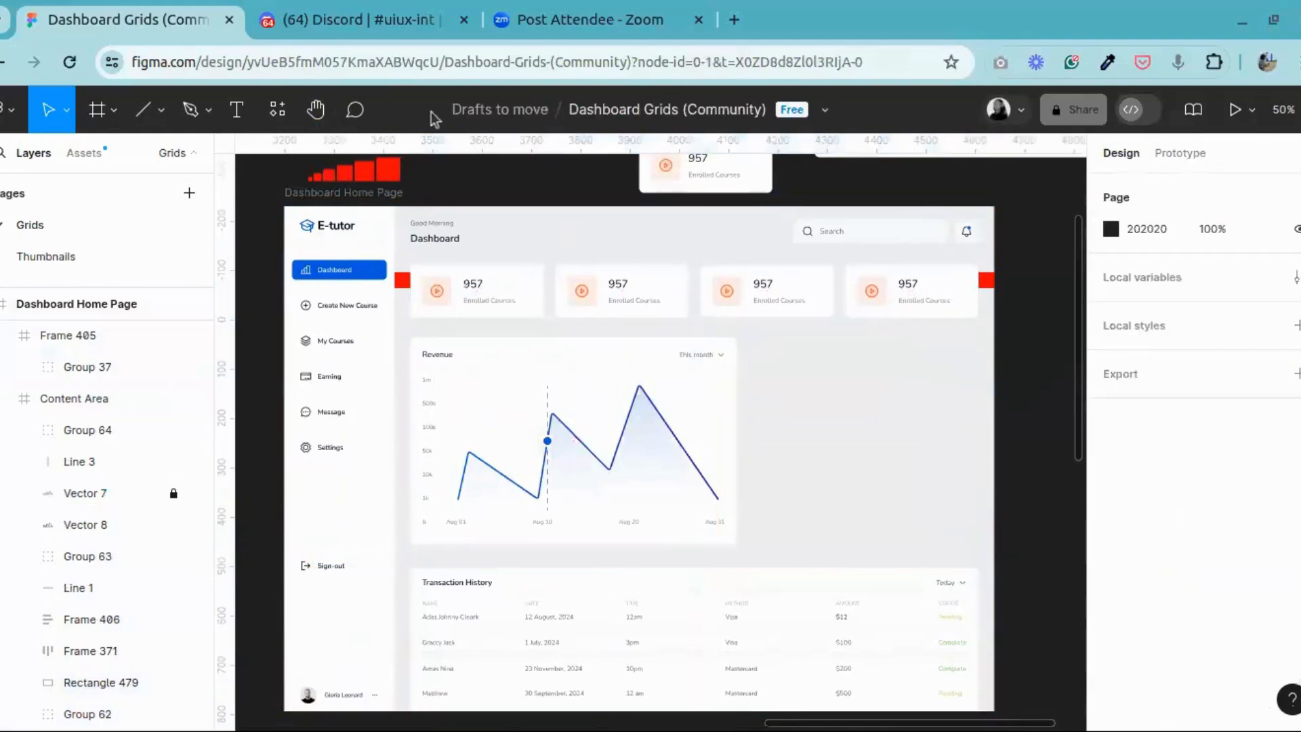
Step: Unlock the Revenue chart's blue line, layer Vector 7
click(317, 111)
drag(607, 419, 731, 424)
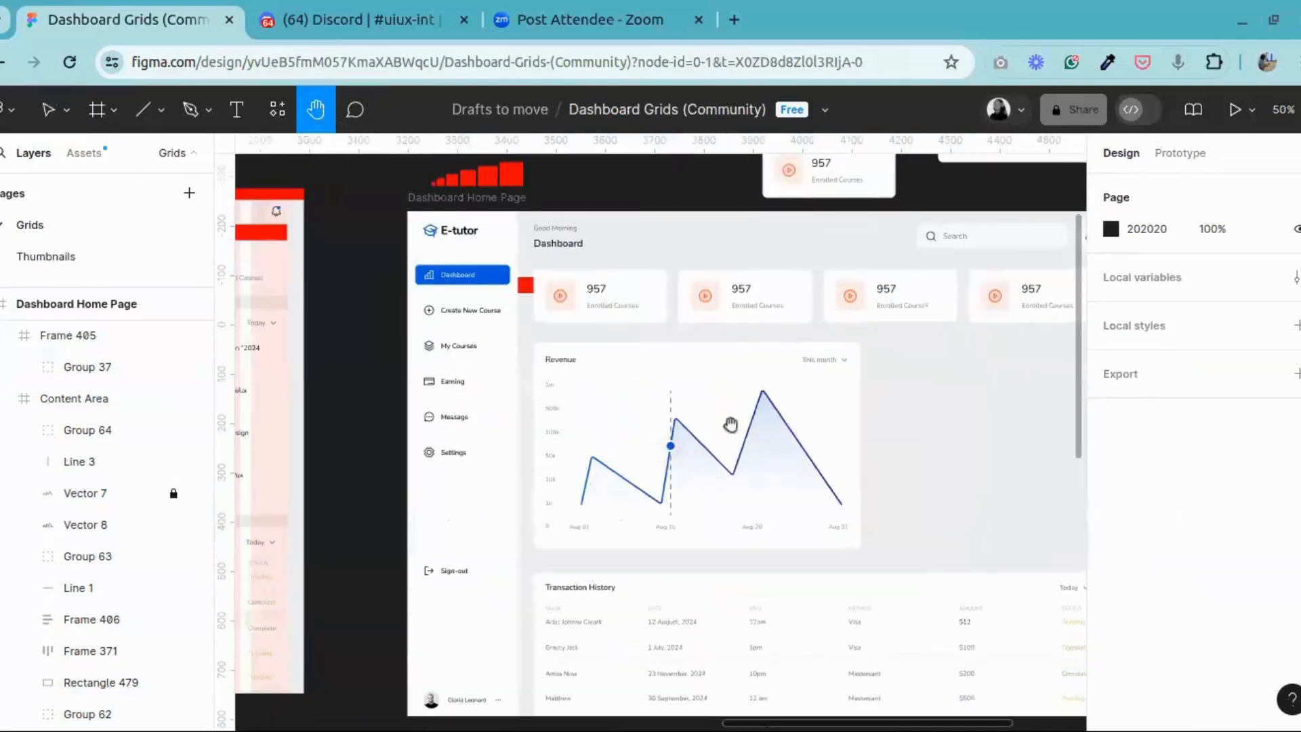
key(ctrl+plus)
drag(771, 463, 636, 399)
click(48, 109)
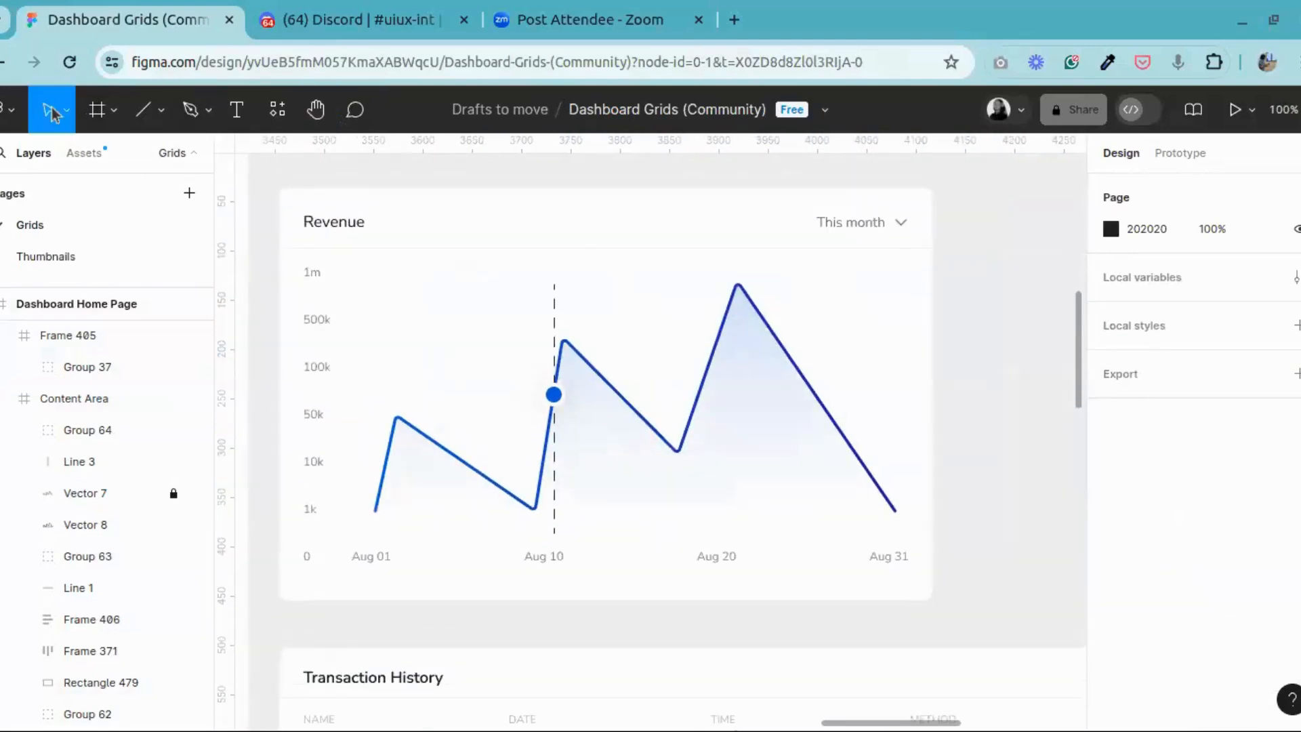
click(529, 242)
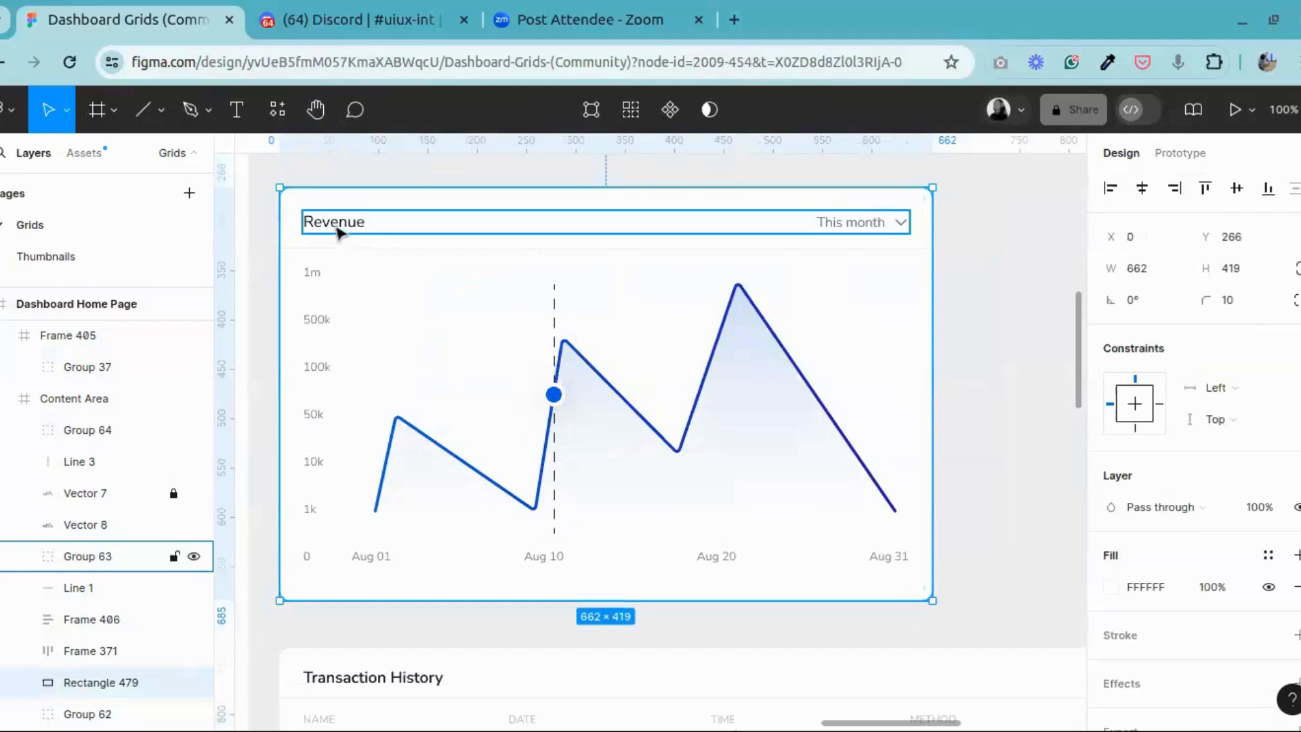
shift+click(343, 249)
shift+click(307, 288)
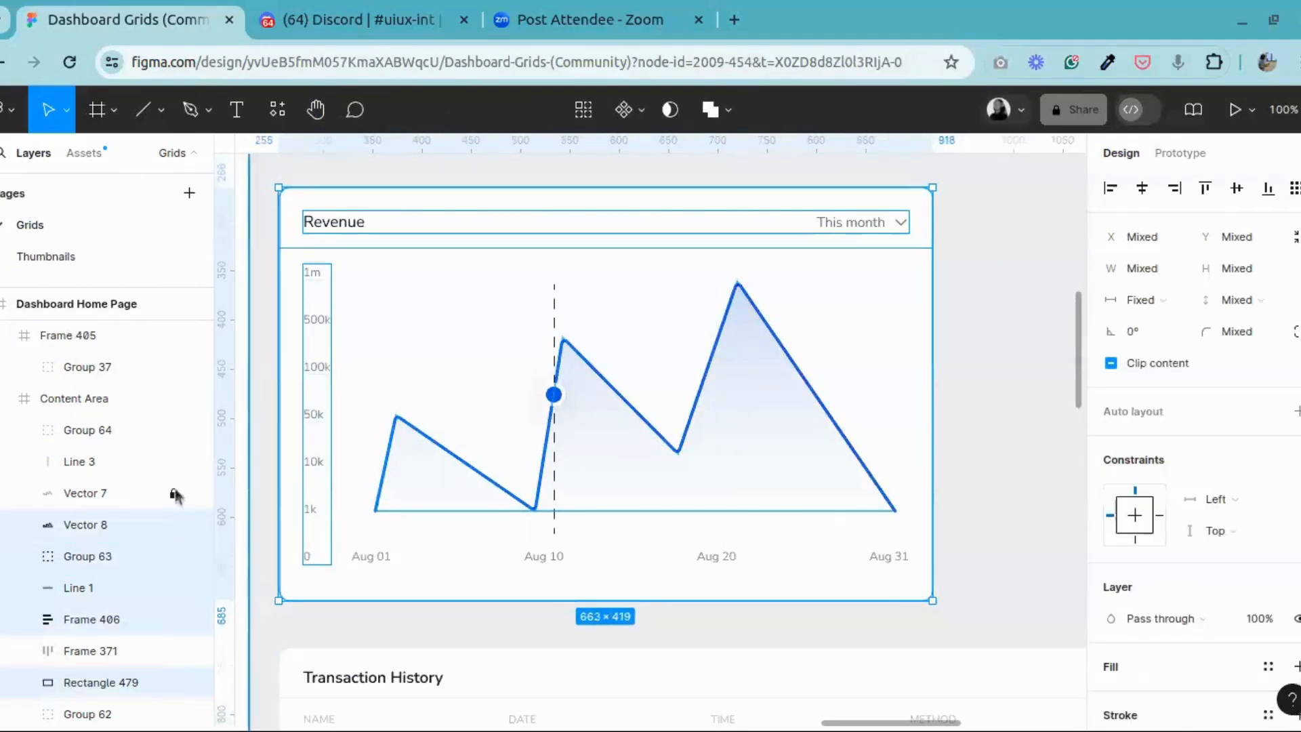
click(99, 491)
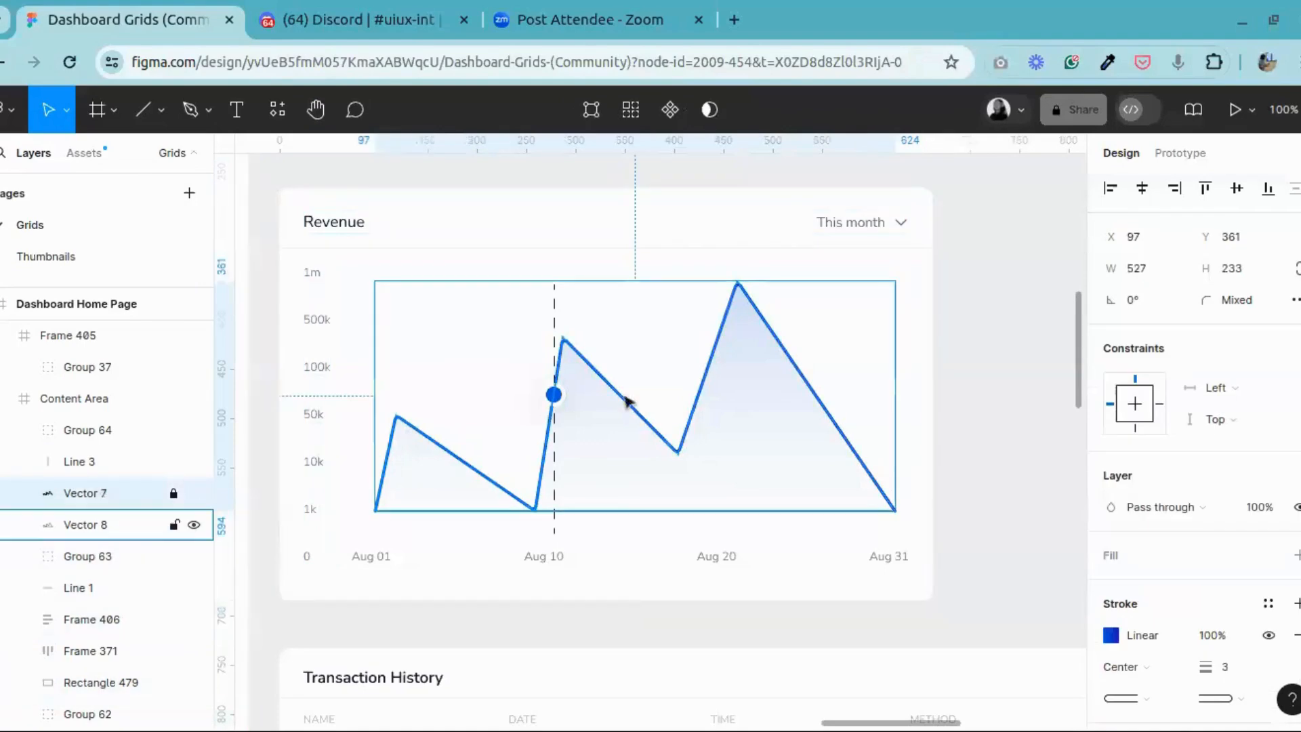
click(174, 492)
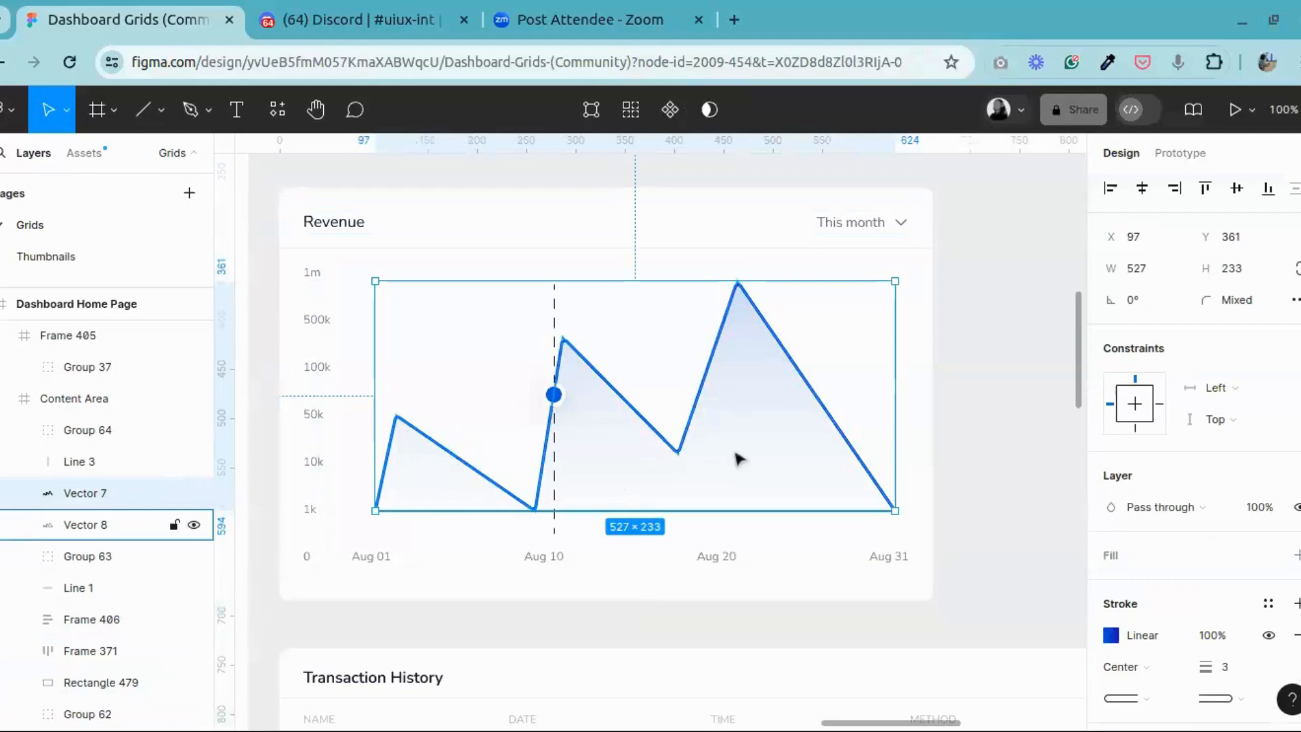
Step: Group the Revenue card's background, header, divider, axis labels, both chart vectors and the data-point marker
shift+click(109, 527)
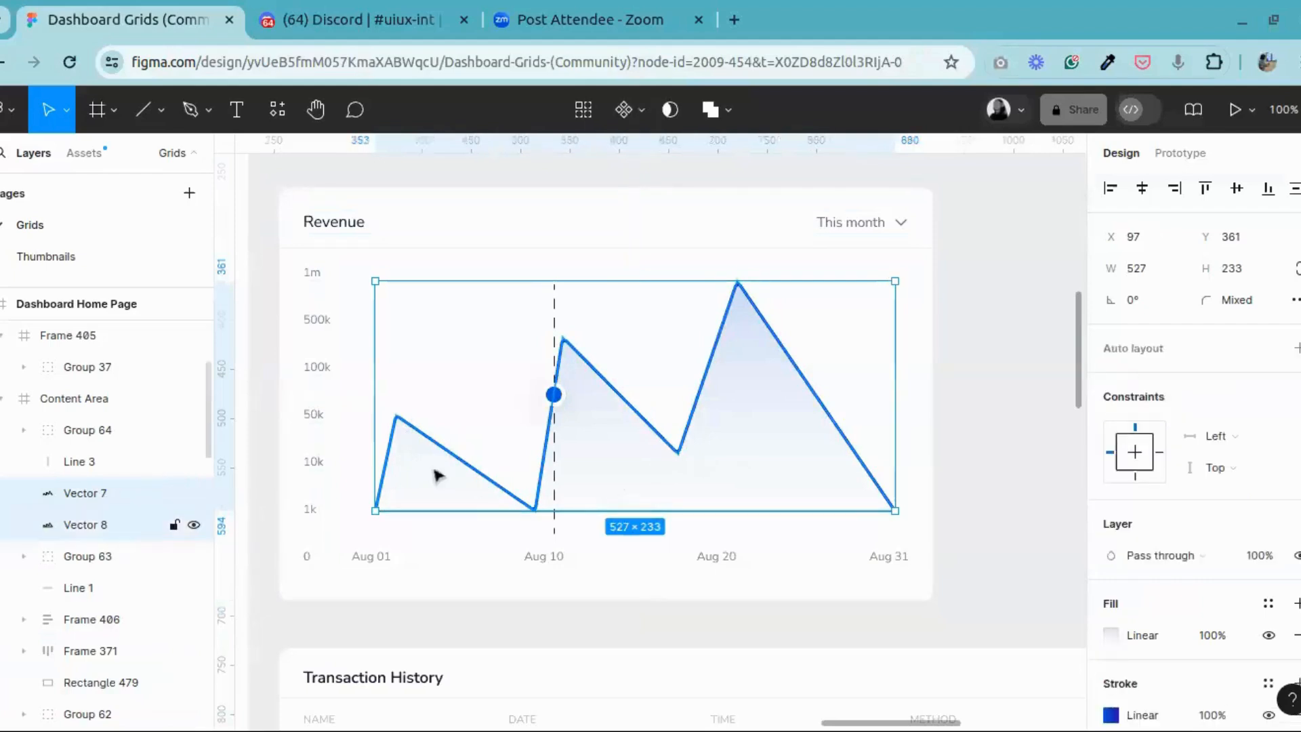
shift+click(439, 582)
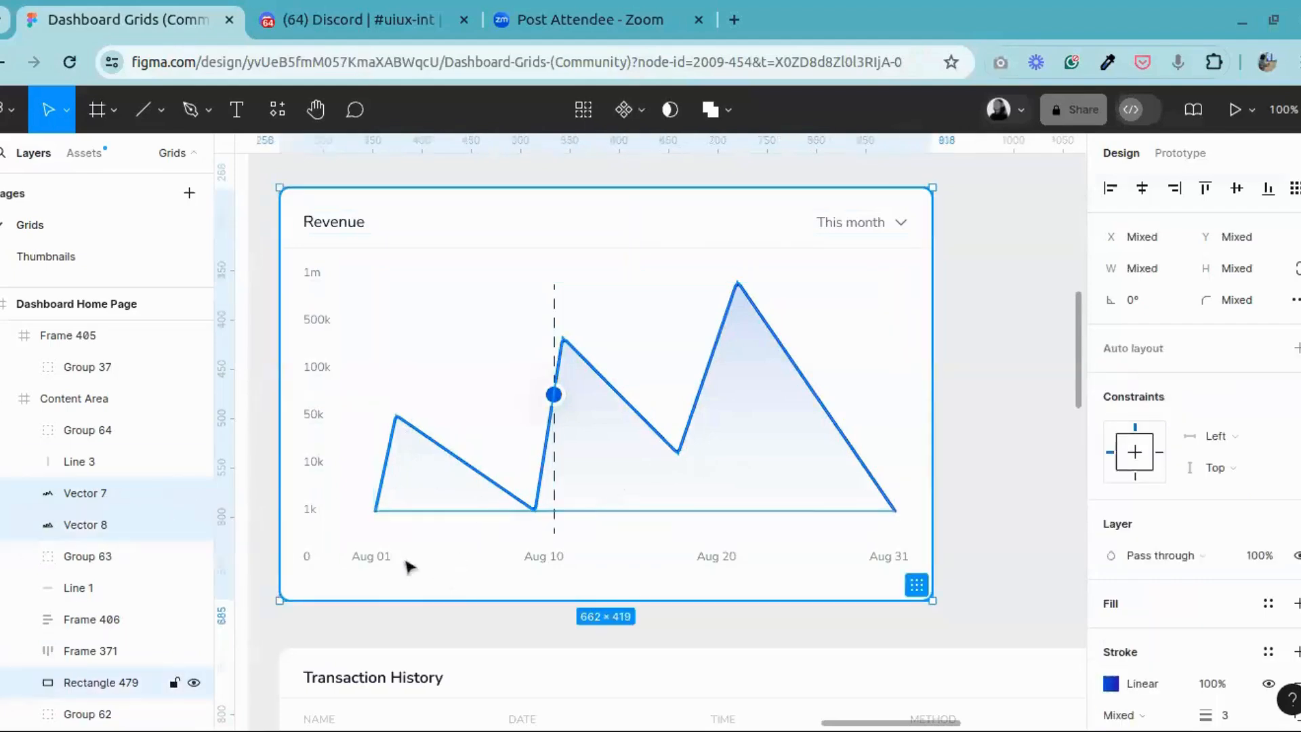
shift+click(320, 407)
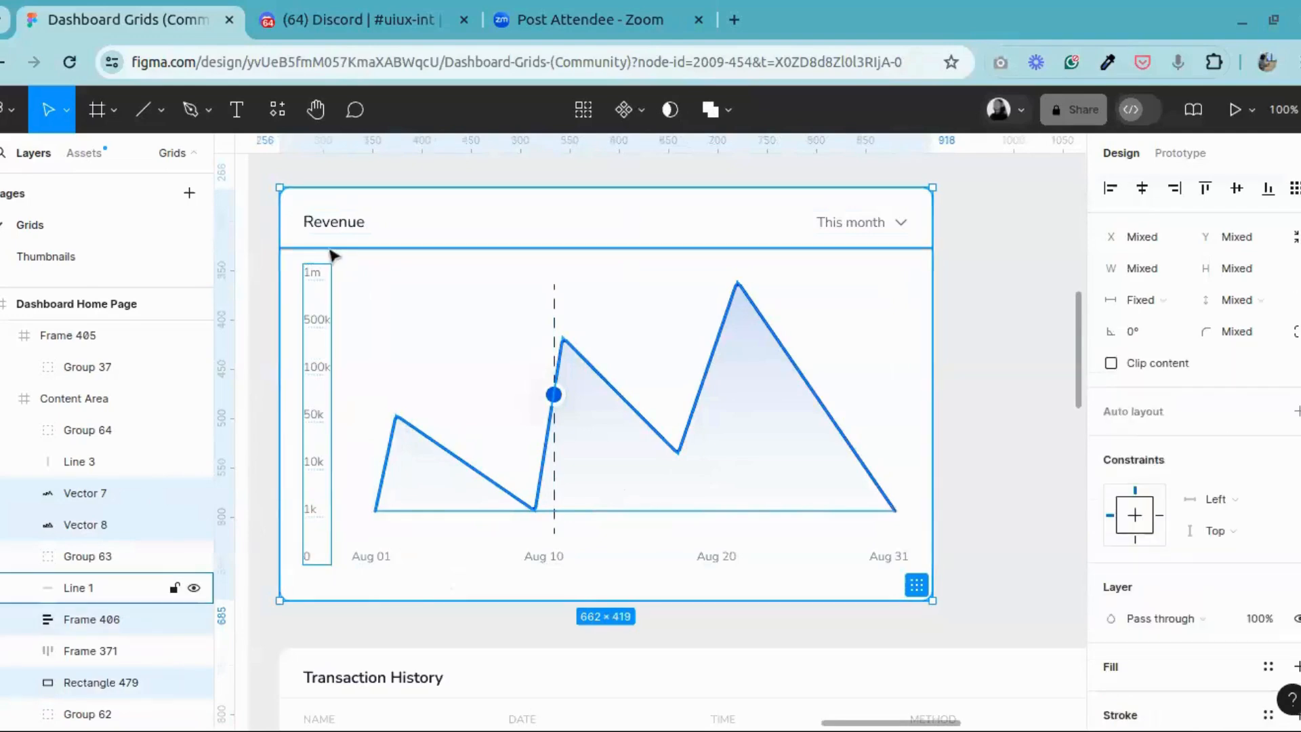
shift+click(340, 250)
shift+click(401, 326)
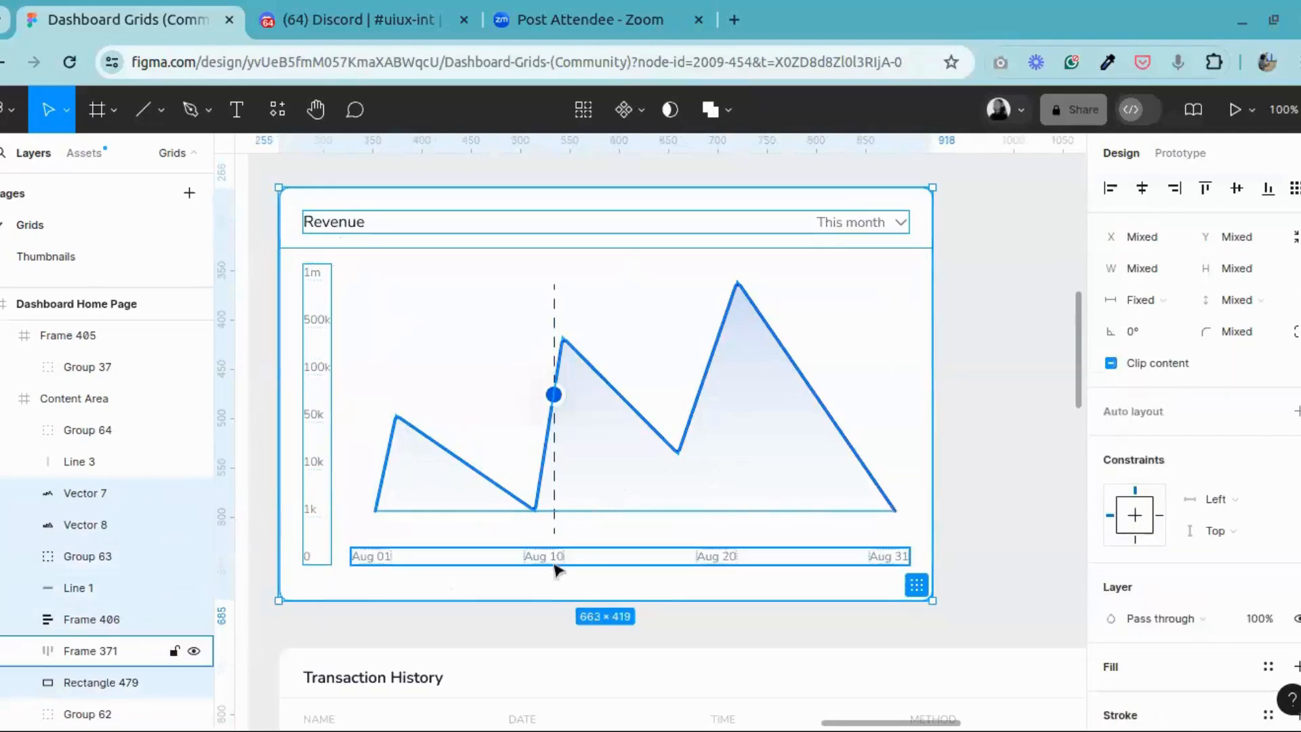
shift+click(556, 566)
shift+click(554, 394)
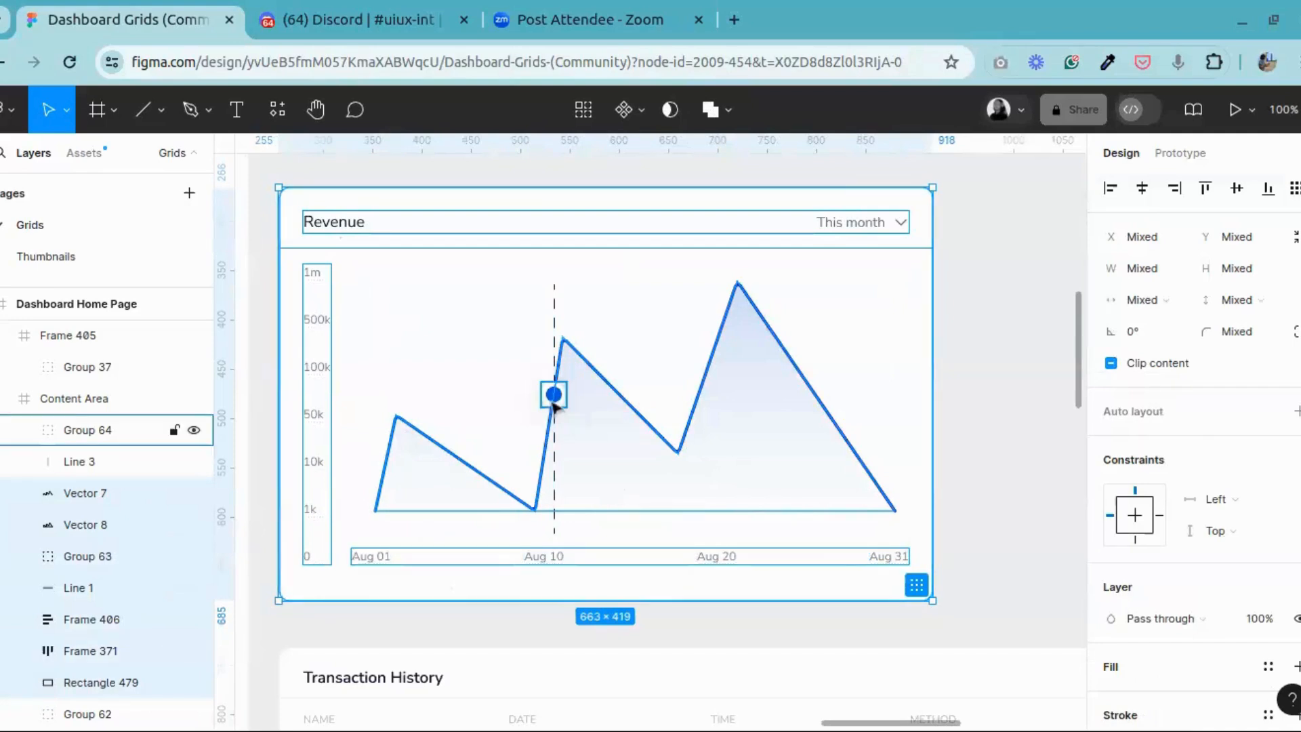
right_click(619, 370)
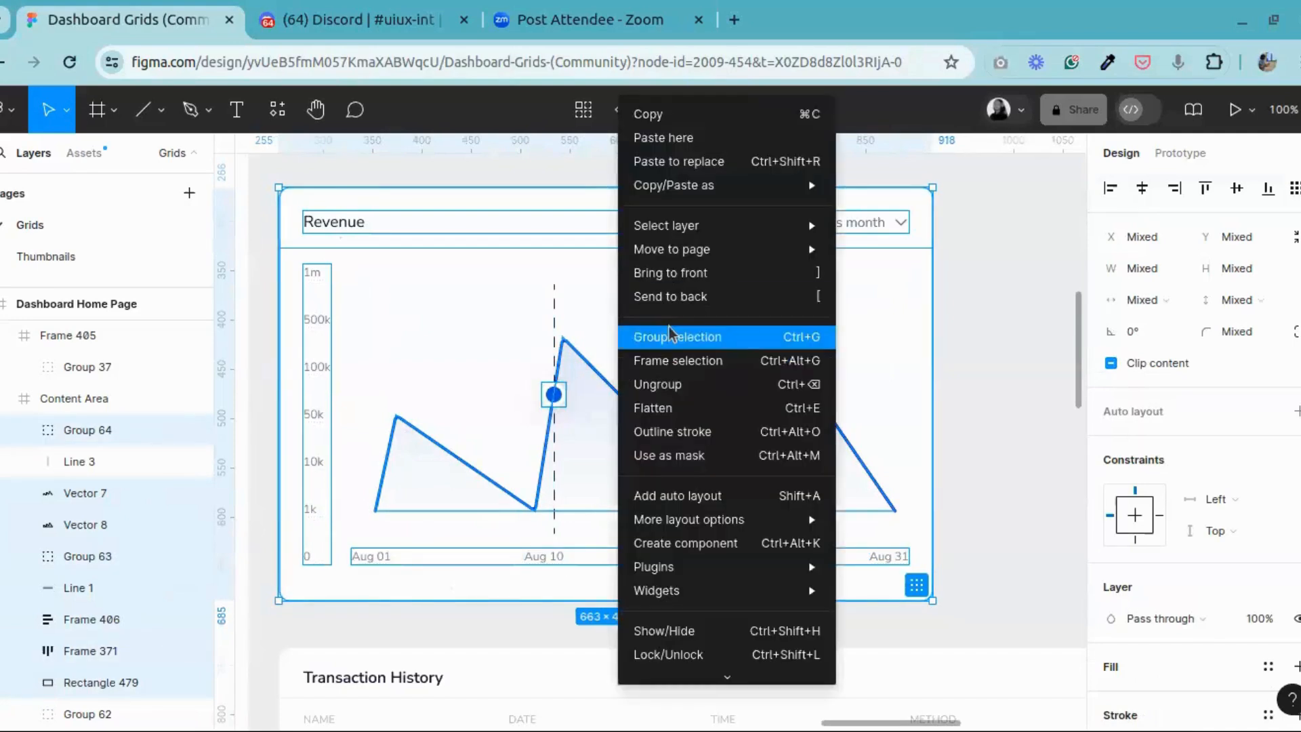
click(669, 334)
Step: Wrap the grouped Revenue card in a frame
right_click(493, 328)
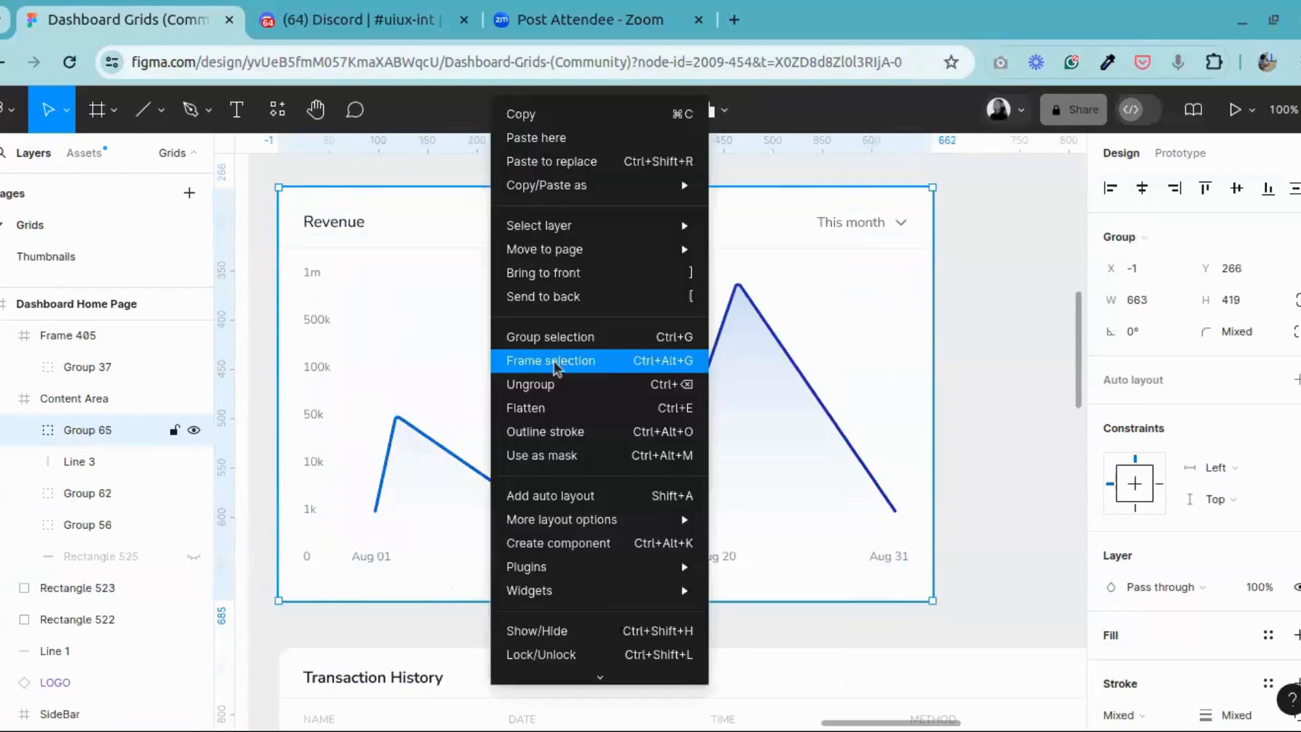
click(610, 362)
key(shift+Return)
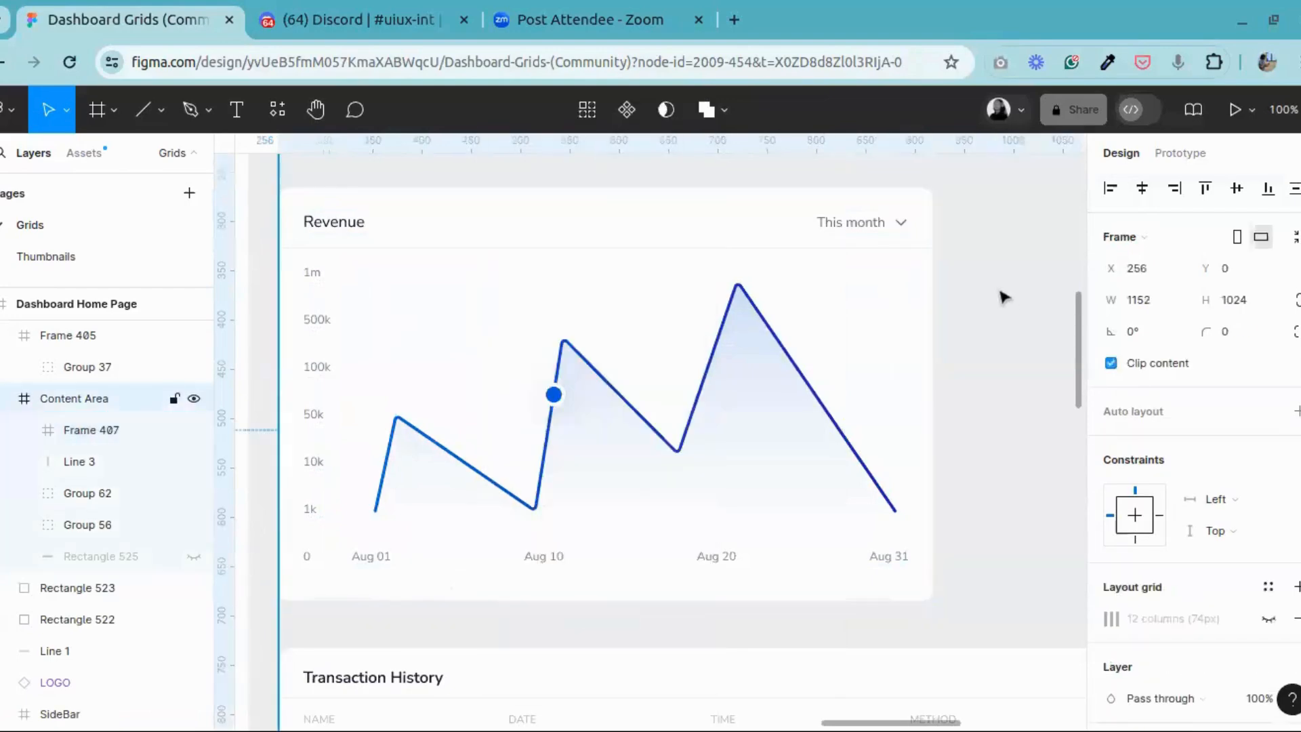
key(shift+2)
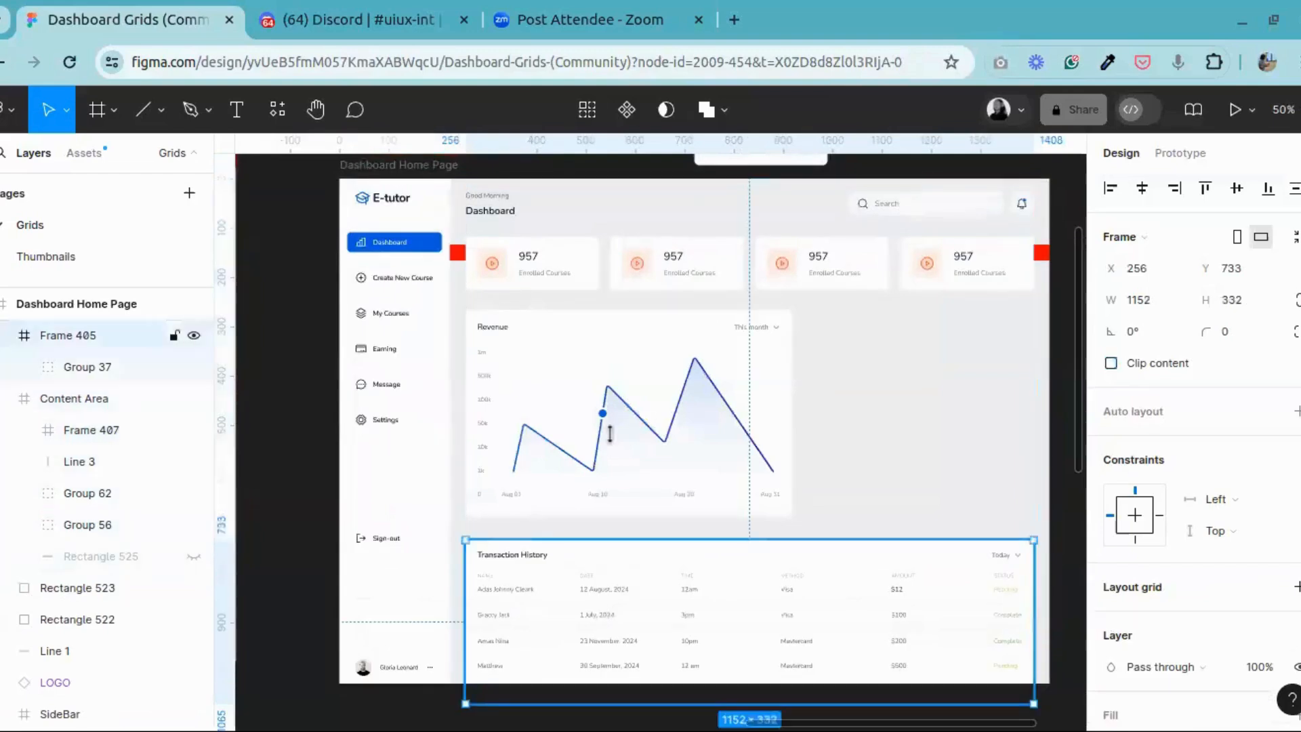
click(616, 273)
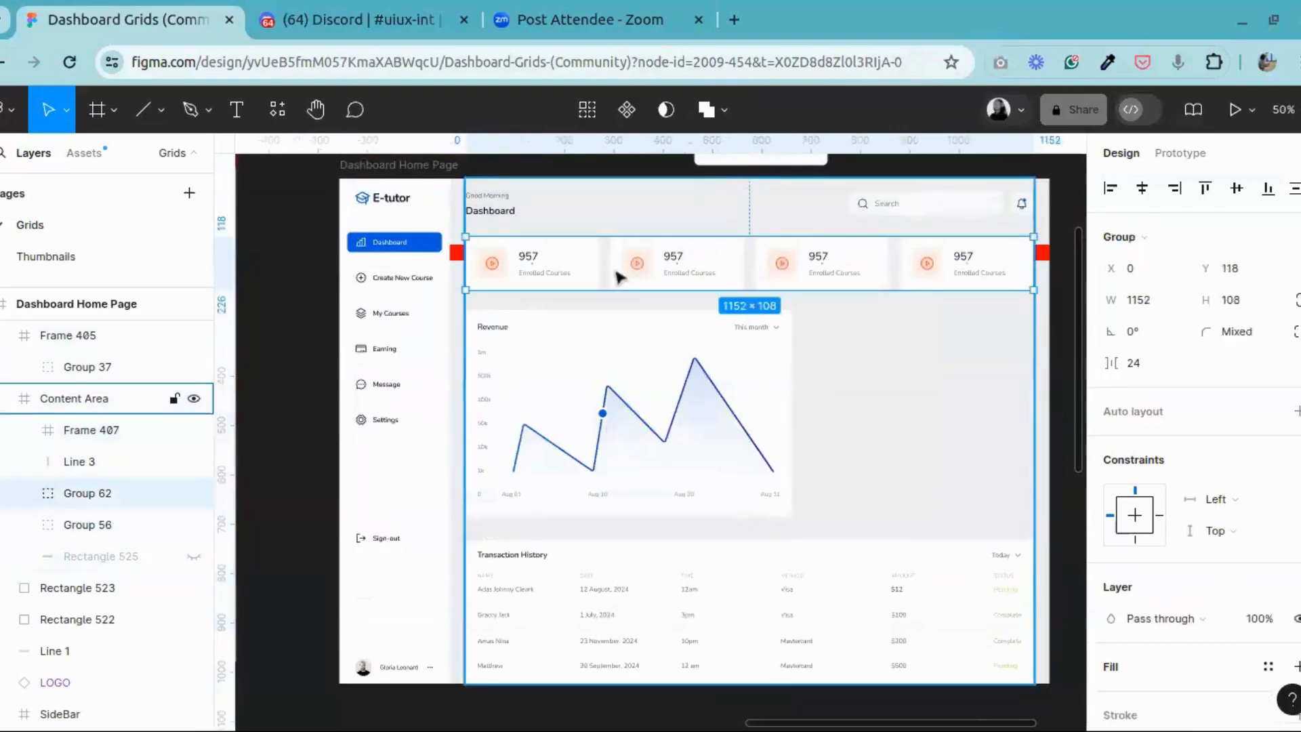
shift+click(616, 407)
shift+click(568, 589)
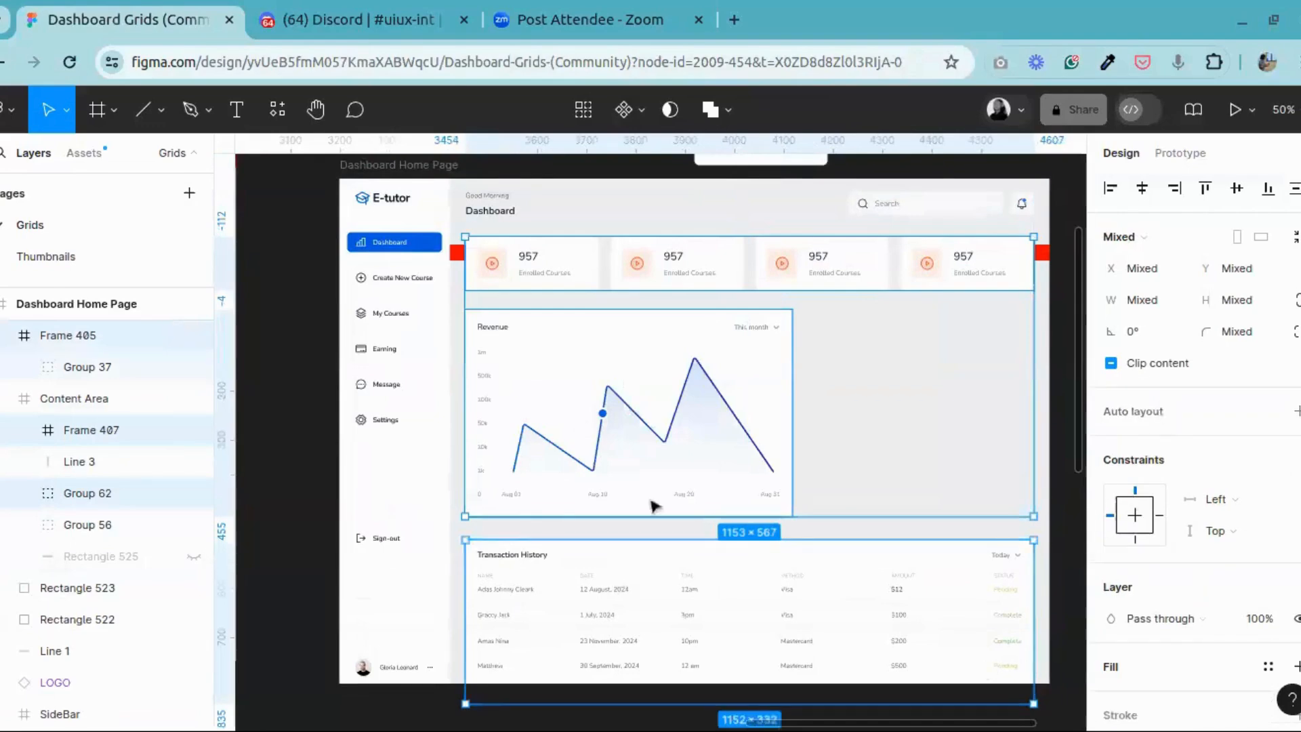
key(Escape)
click(562, 610)
click(566, 416)
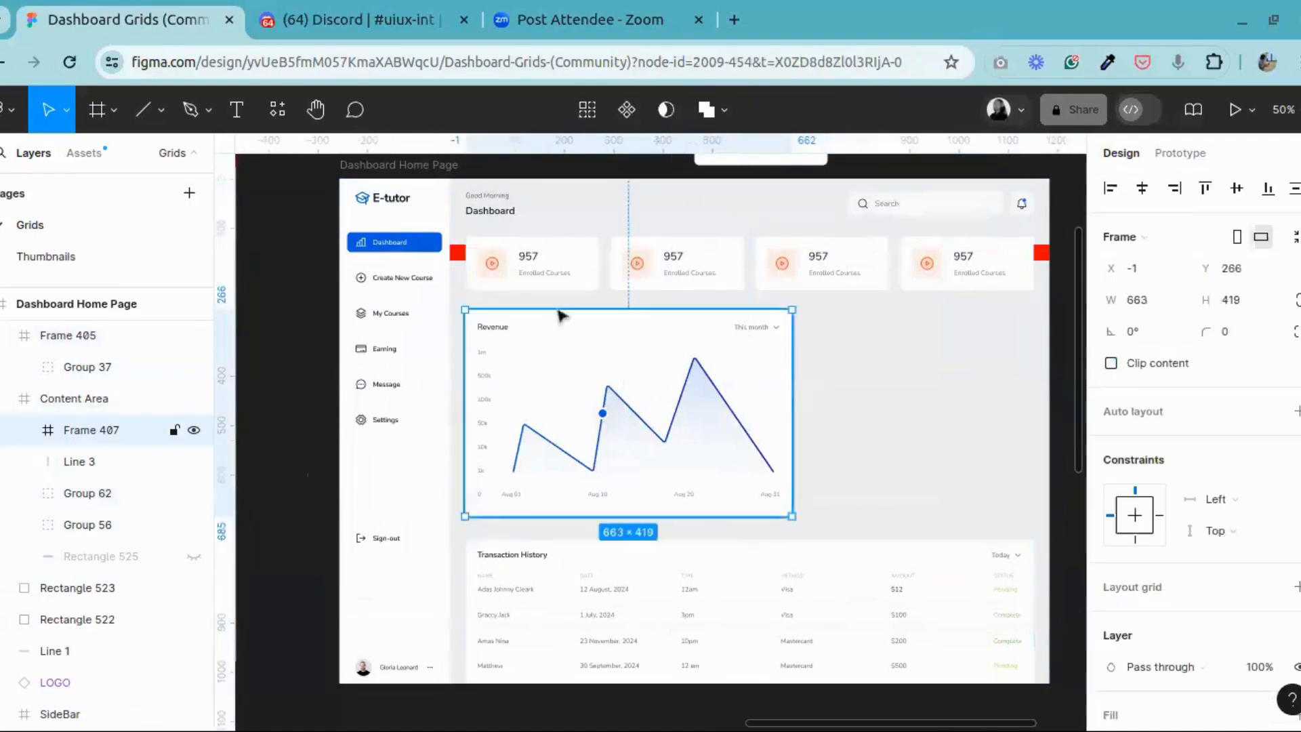
shift+double_click(560, 286)
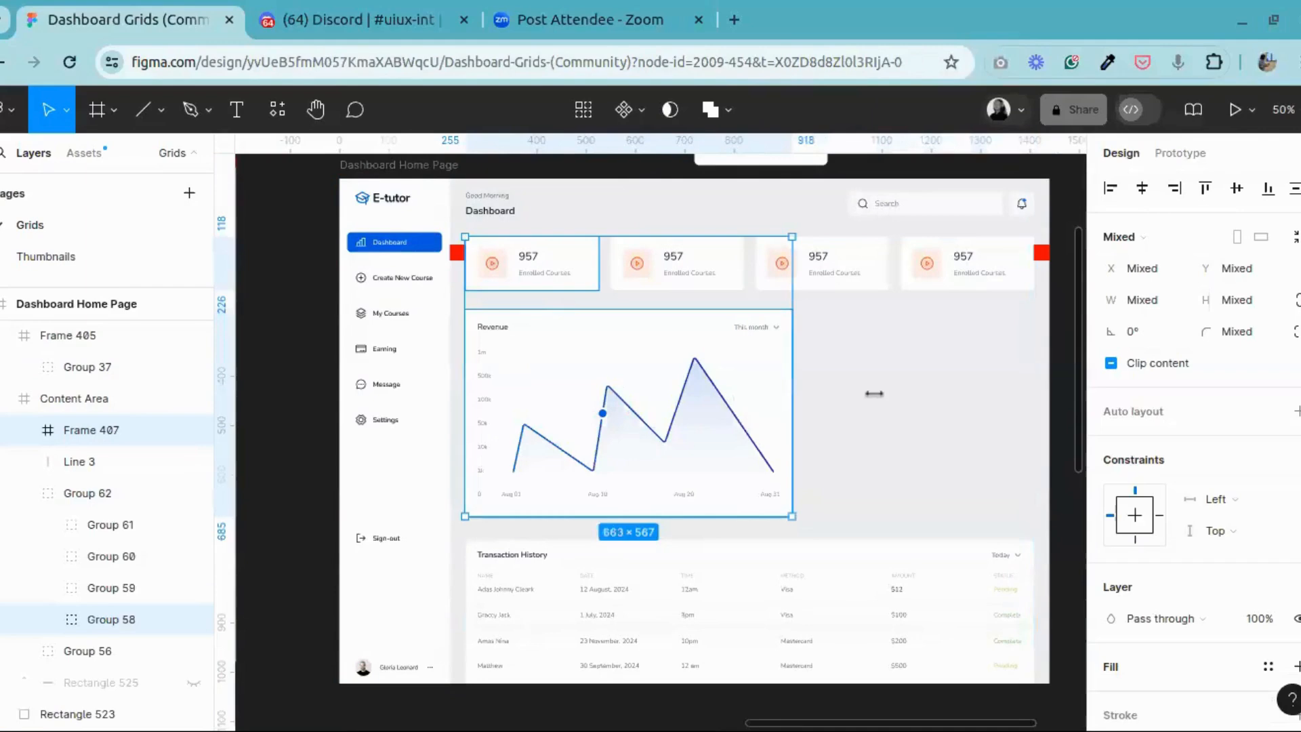
click(857, 337)
Step: Set the vertical spacing between the row of stat cards and the Revenue card to 32
click(816, 284)
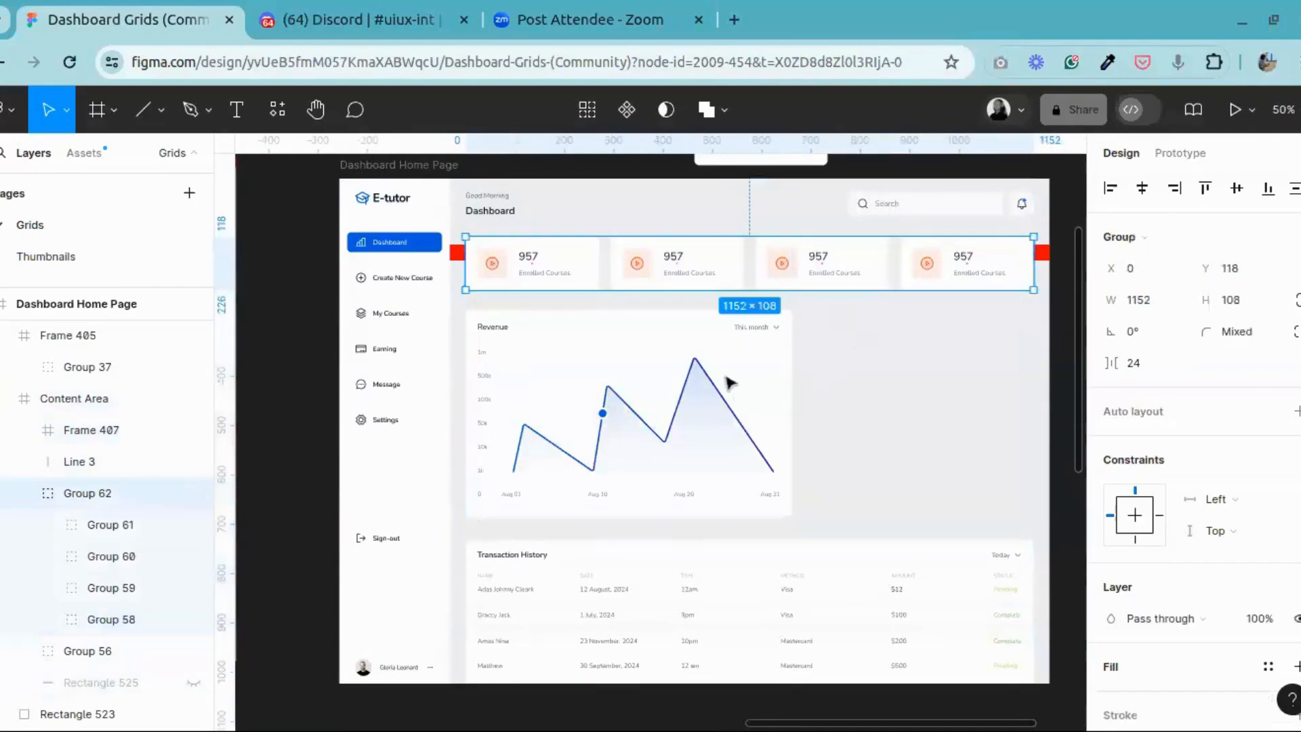
shift+click(728, 384)
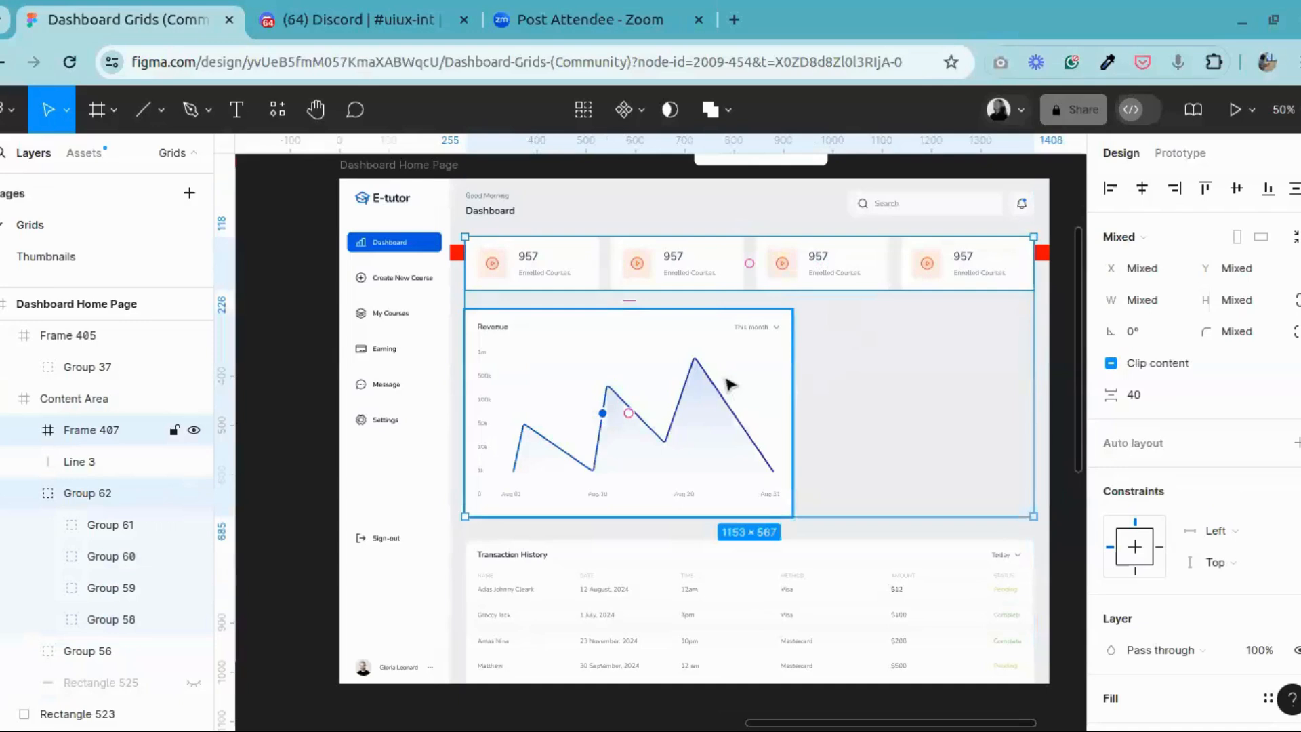
click(1148, 398)
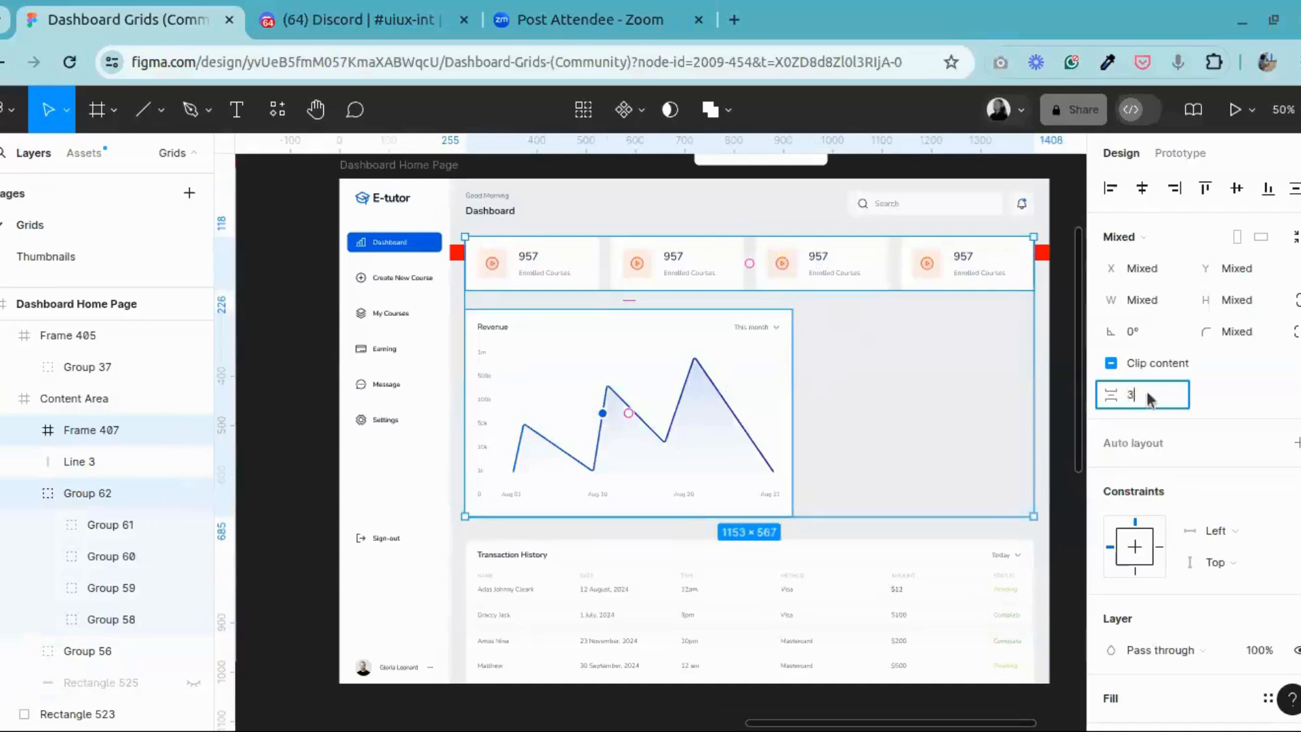
key(Return)
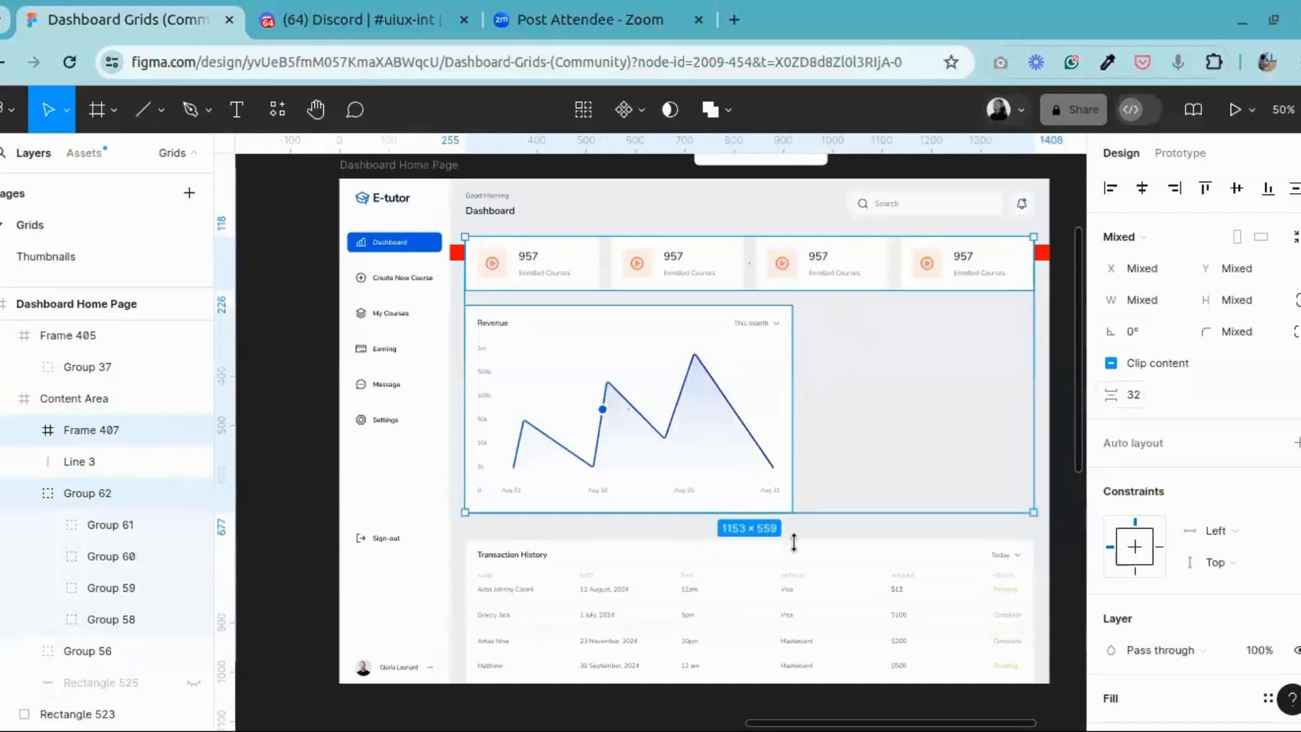
Step: Change the gap between the stat card row and the Revenue card to 40
click(1165, 408)
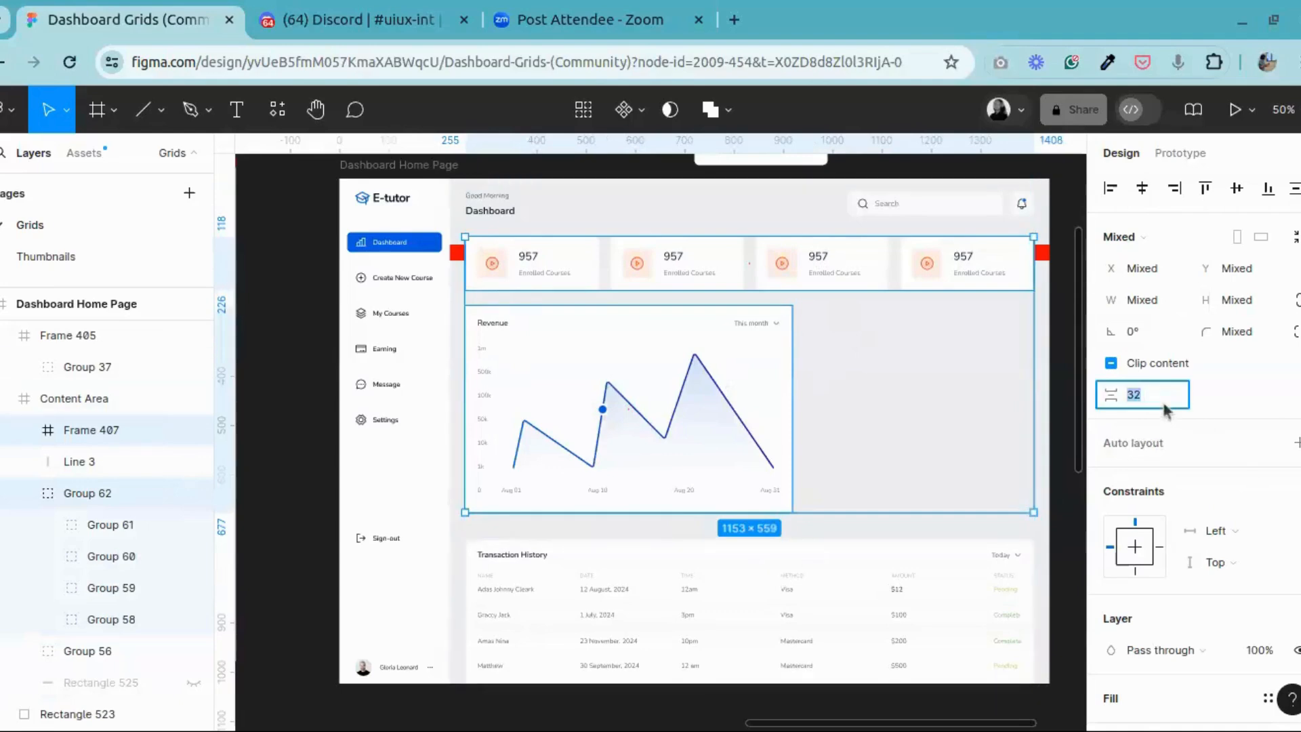
text(40)
key(Return)
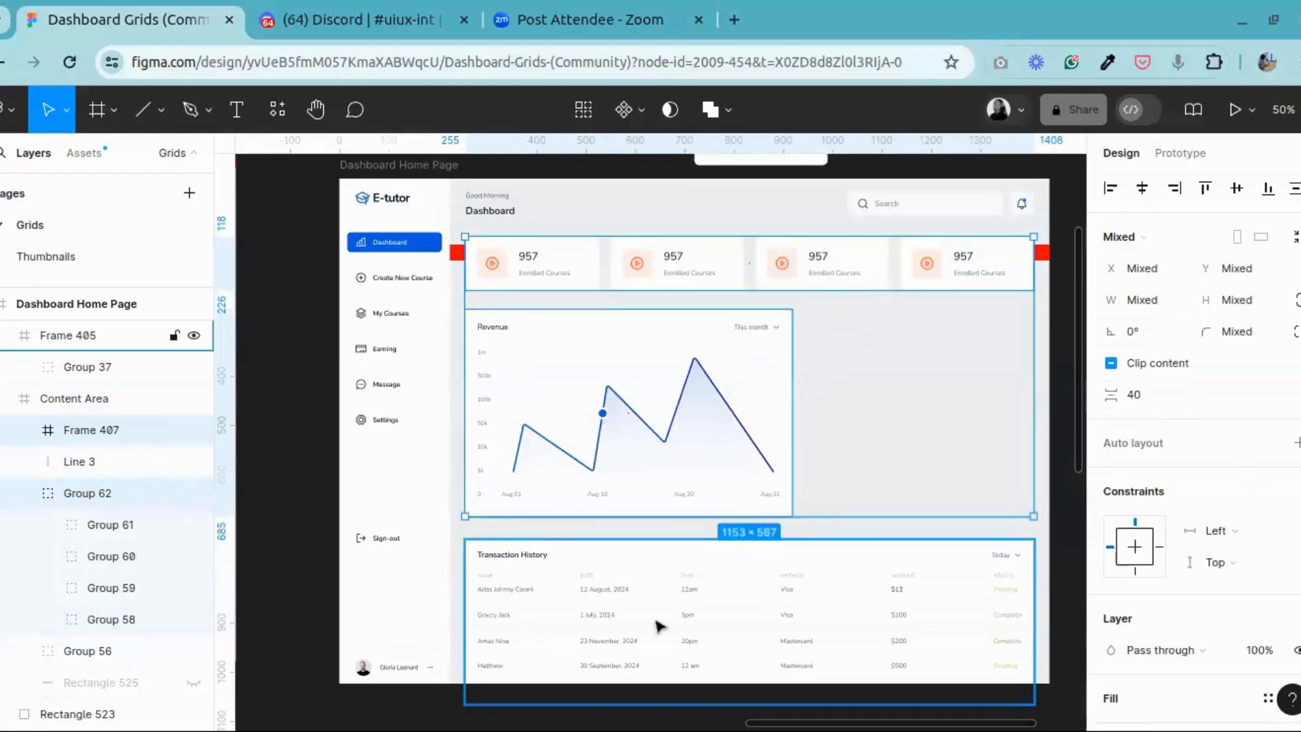
click(657, 624)
shift+click(599, 411)
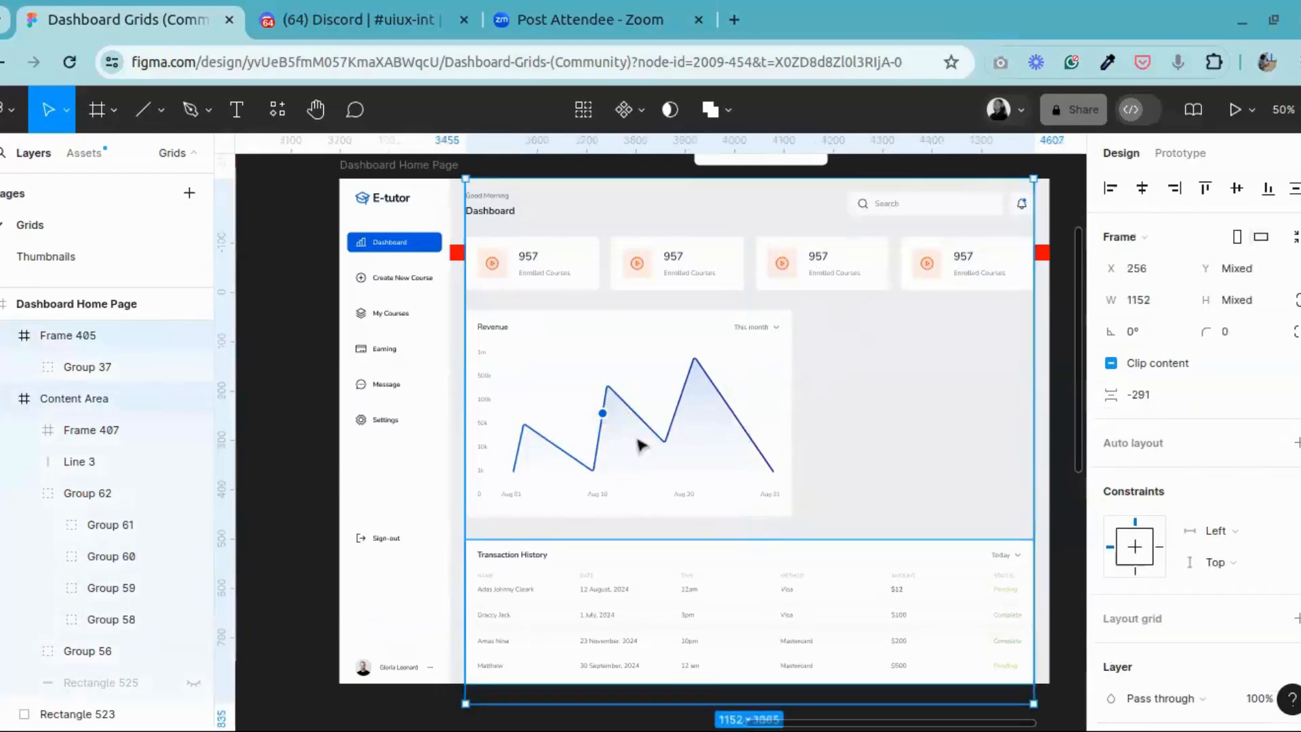
click(601, 409)
click(681, 444)
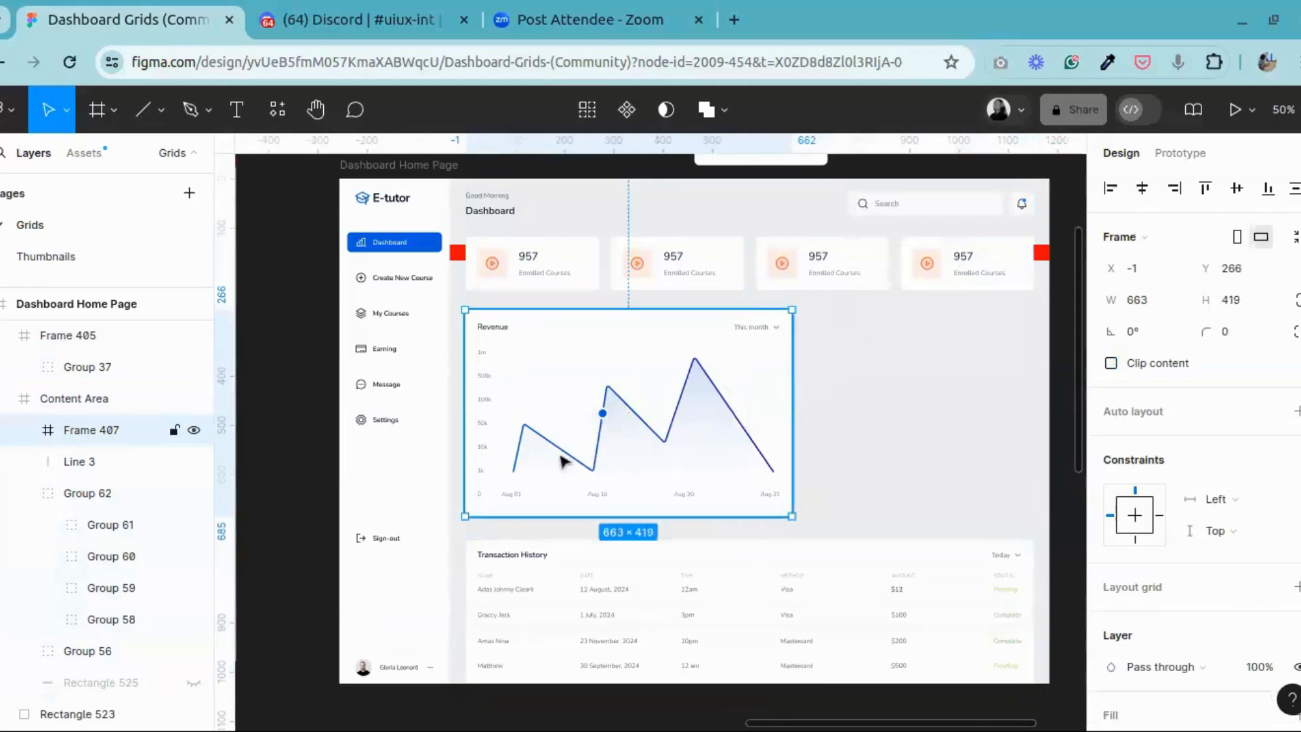
Step: Undo the spacing changes, the Revenue card's frame and its grouping
key(ctrl+z)
key(ctrl+z)
key(ctrl+z)
key(ctrl+z)
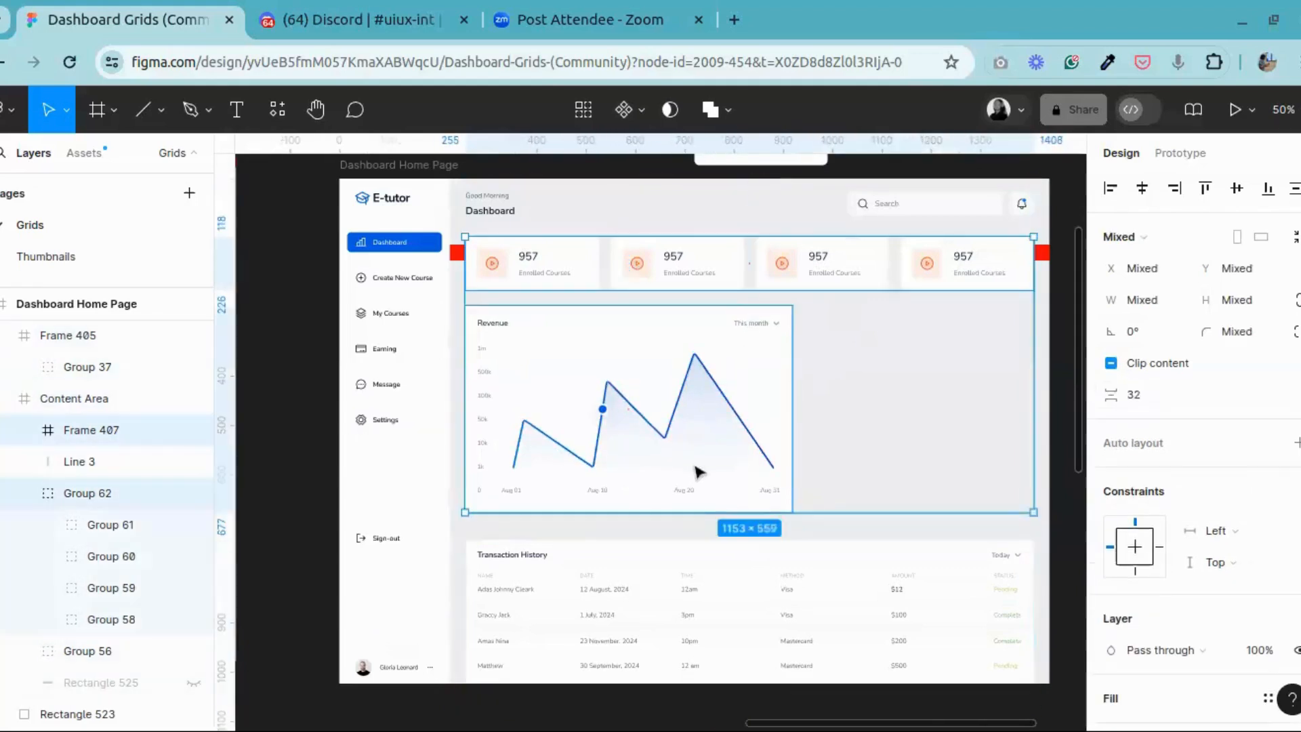
key(ctrl+z)
key(ctrl+z)
key(ctrl+z)
key(ctrl+z)
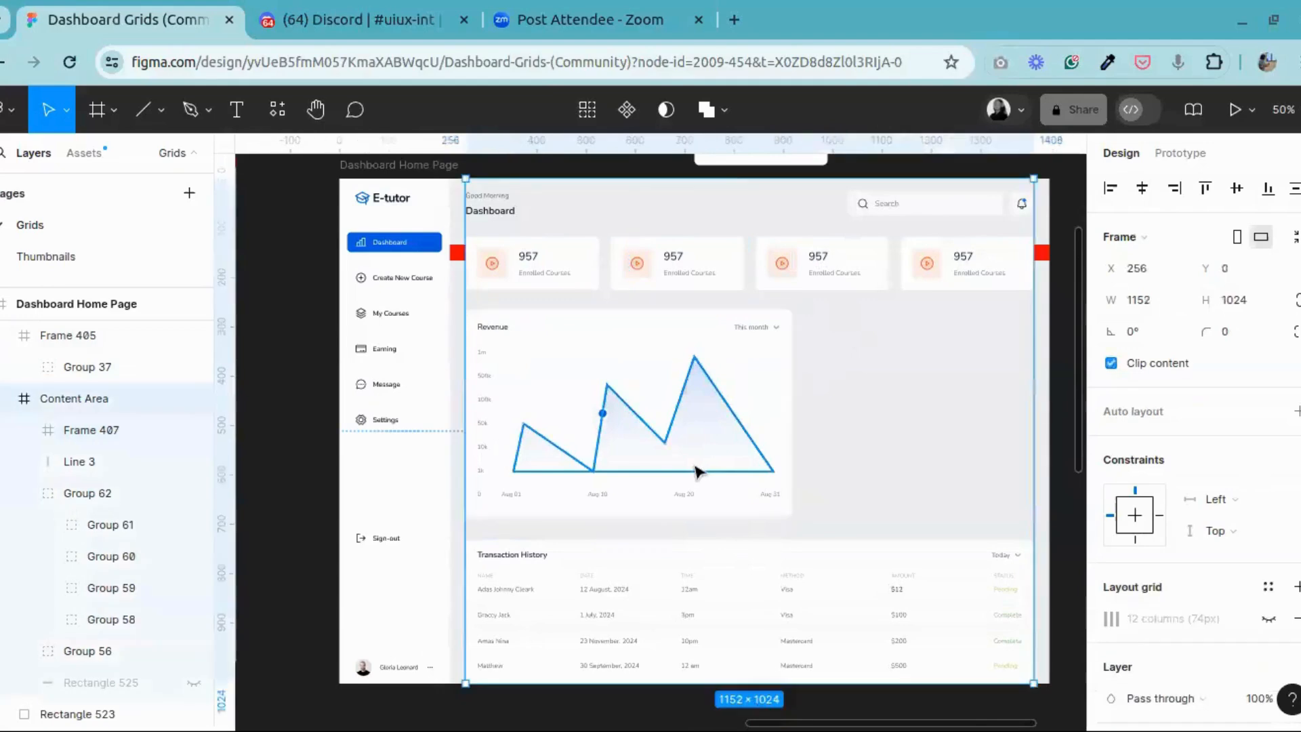
key(ctrl+z)
key(ctrl+z)
key(ctrl+z)
key(ctrl+z)
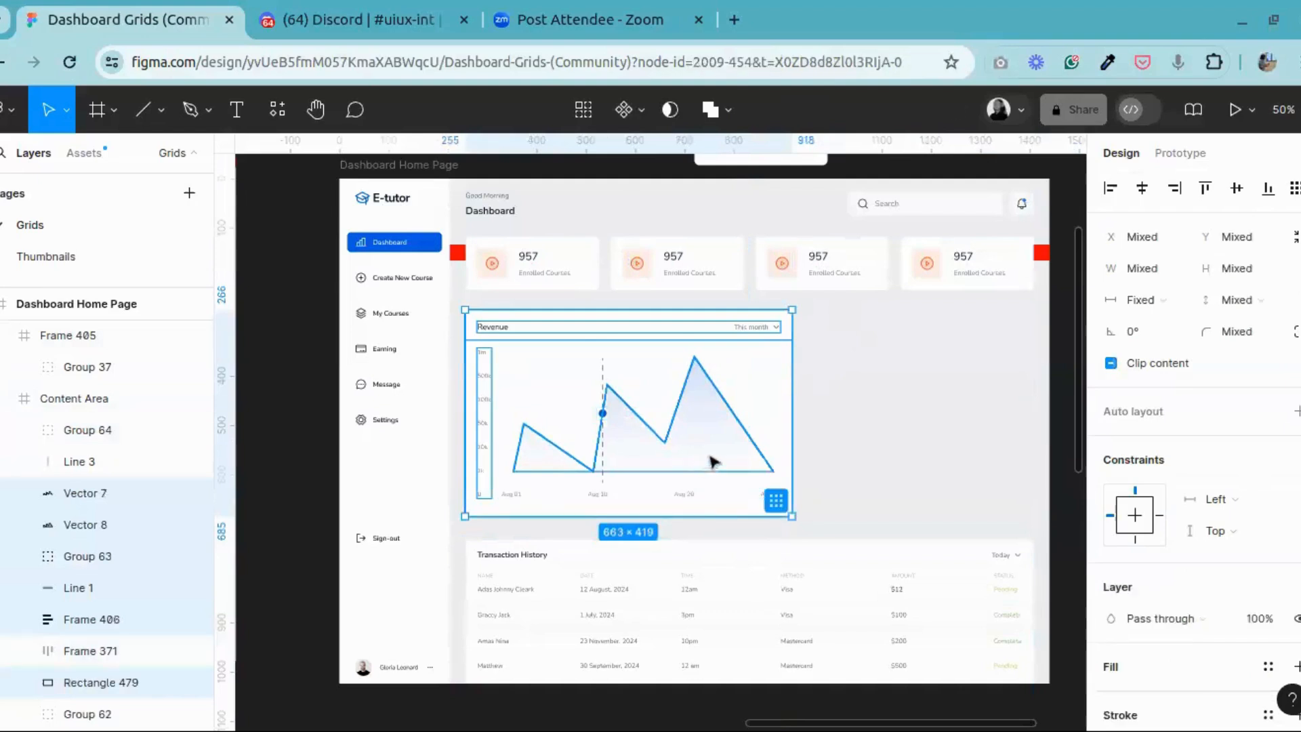
Step: Regroup all parts of the Revenue card, including the dashed marker line and the date labels
key(ctrl+plus)
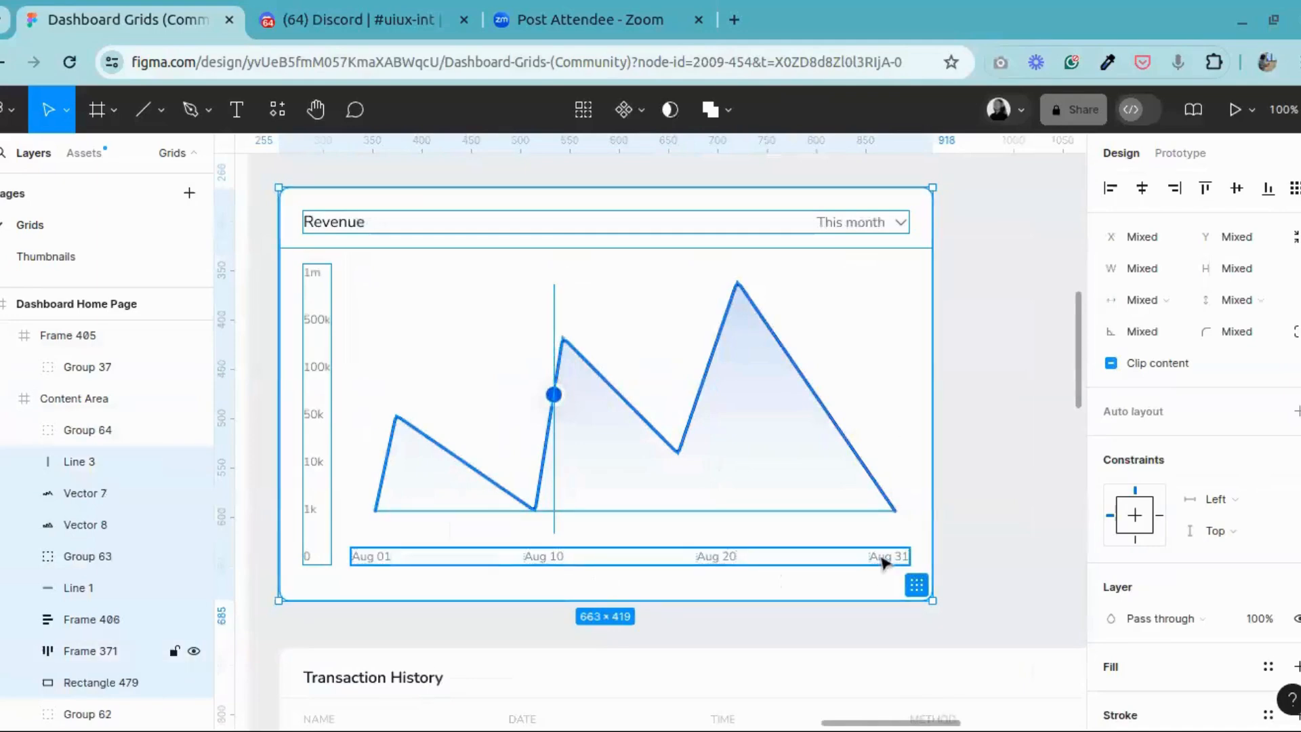
right_click(868, 386)
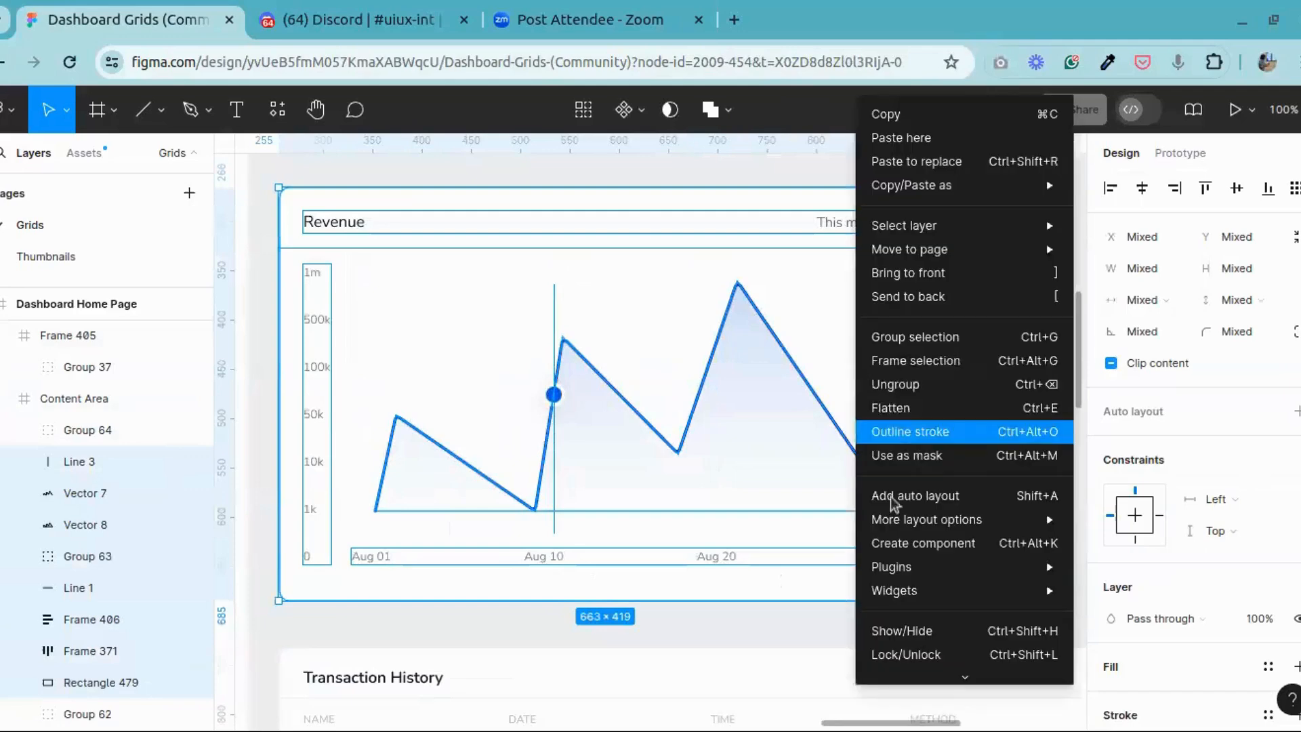
click(908, 339)
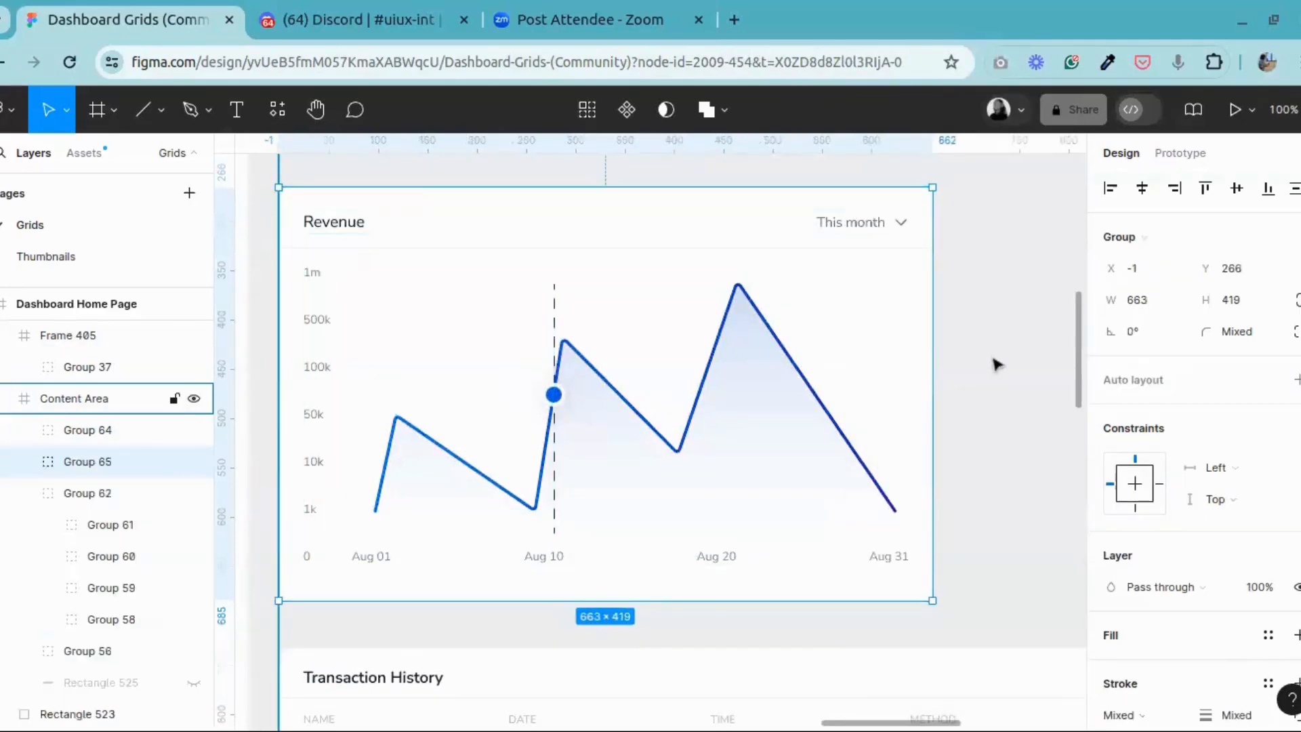
key(Escape)
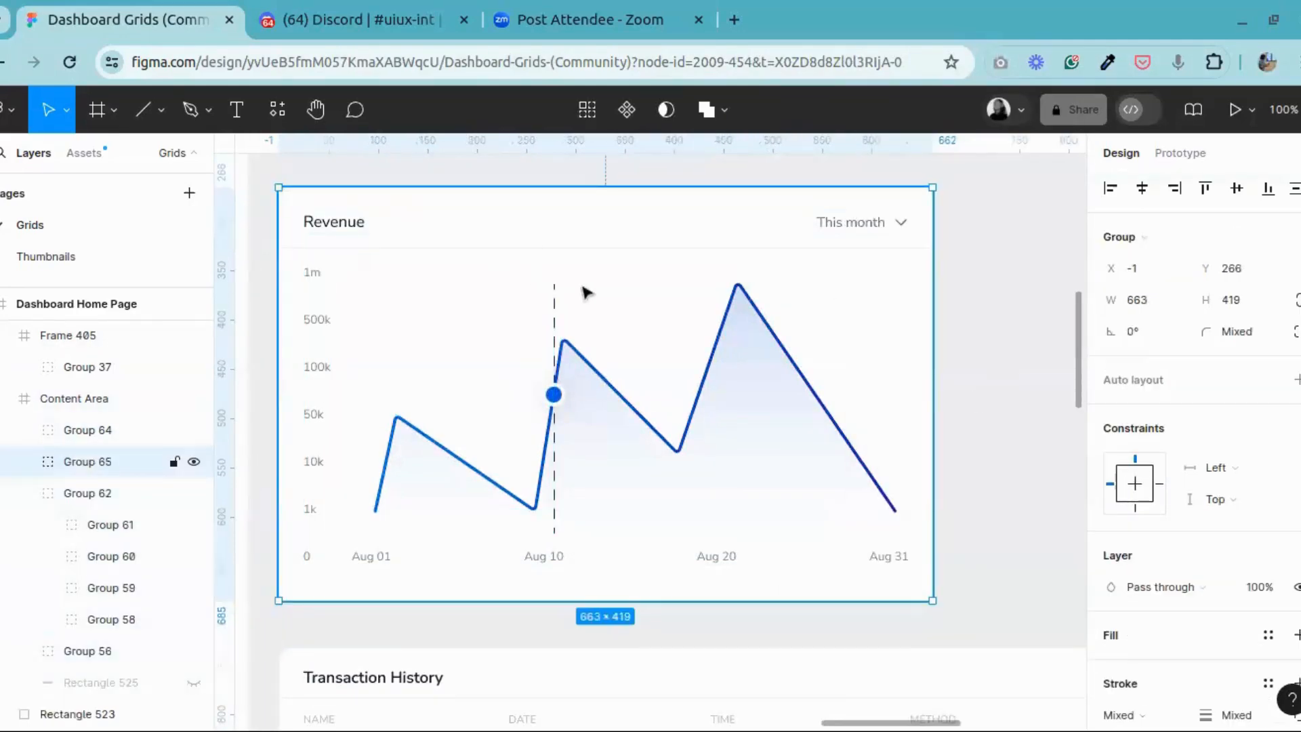
Step: Move the Transaction History frame, Frame 405, inside the Content Area frame
key(ctrl+minus)
shift+click(552, 258)
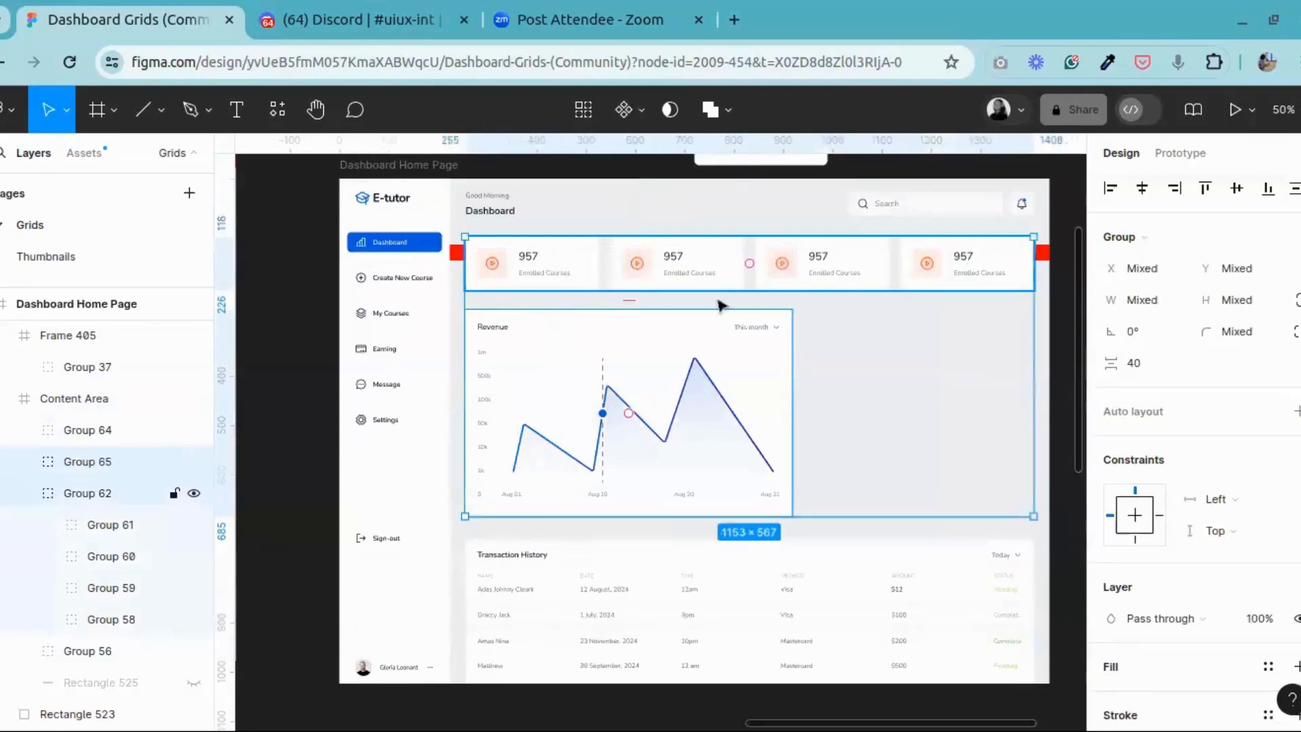
click(838, 432)
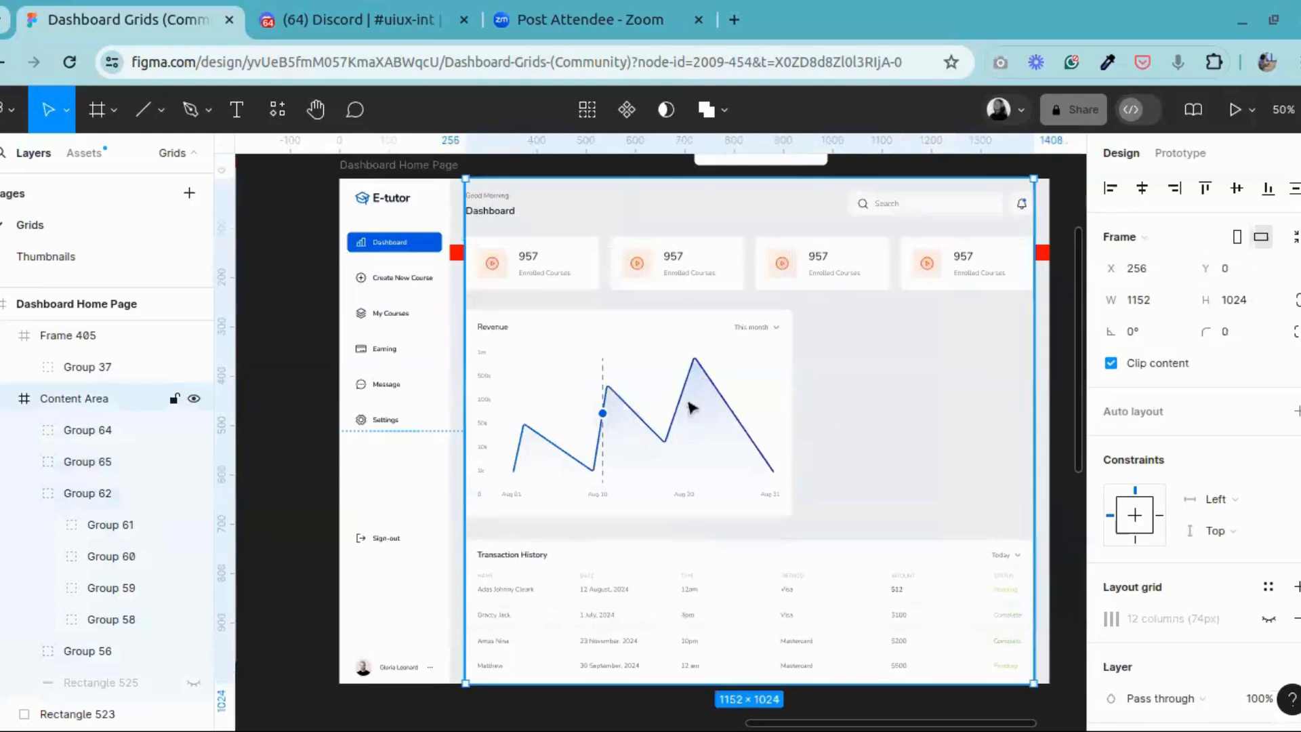
click(690, 410)
shift+click(618, 581)
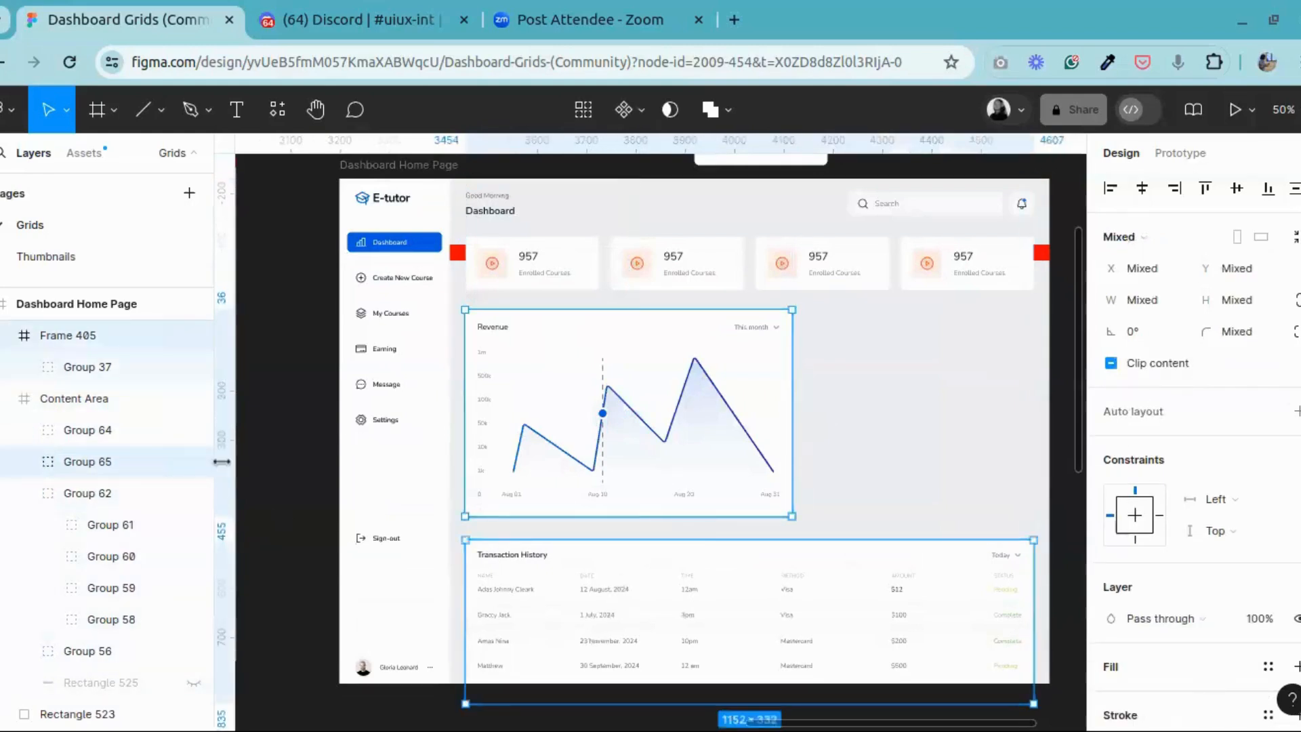
click(83, 336)
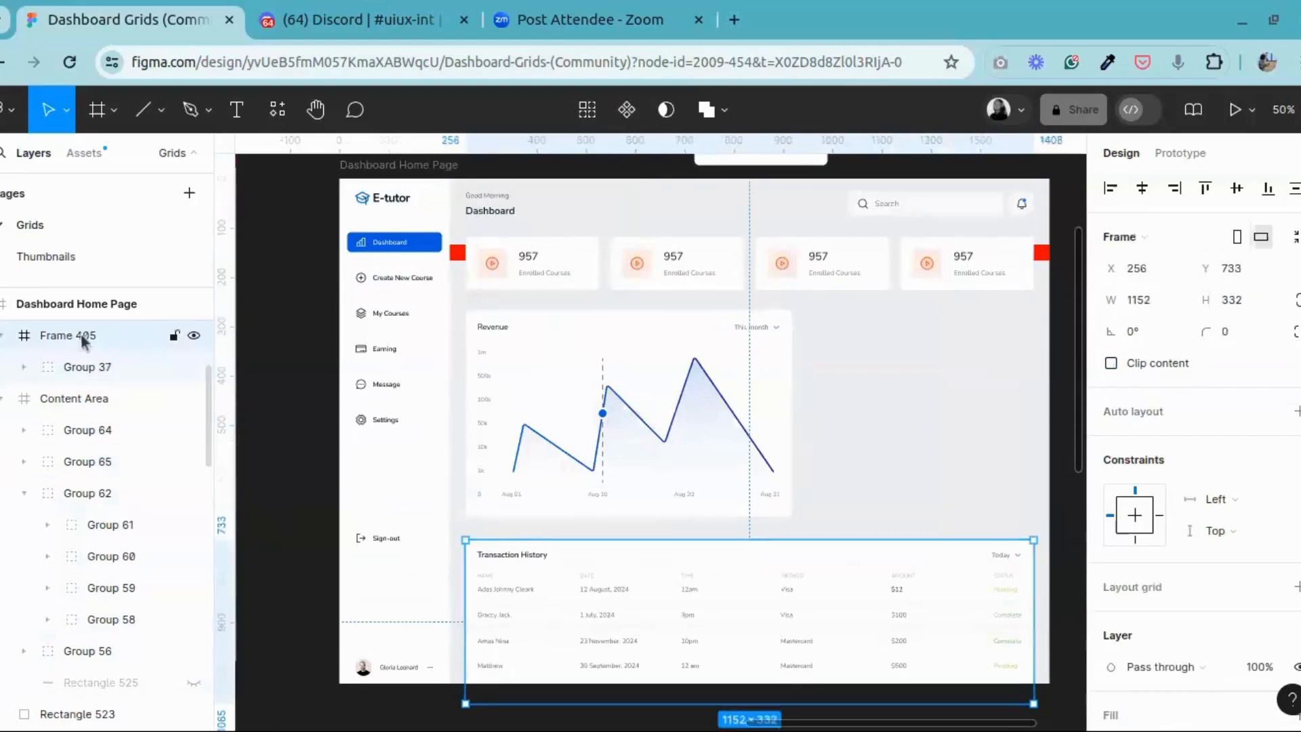
drag(80, 334, 63, 417)
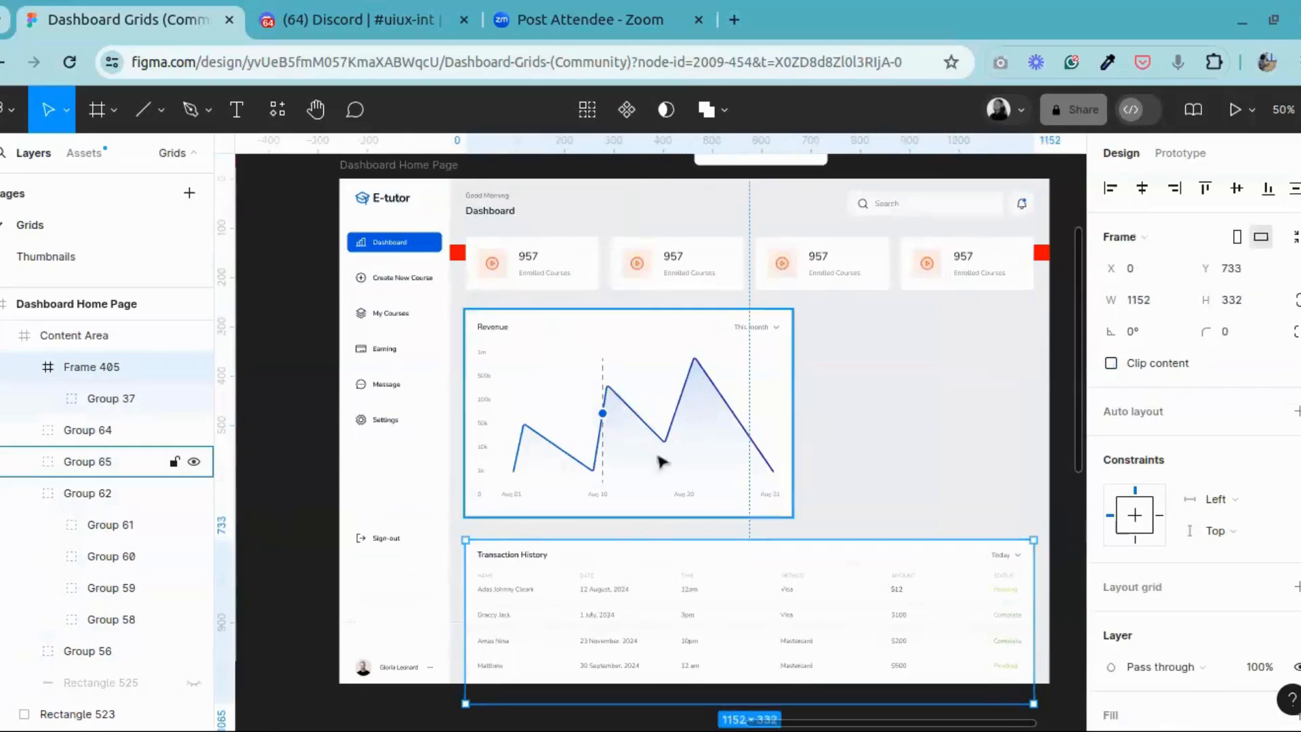
Step: Distribute the stat card row, Revenue card and Transaction History evenly with a vertical spacing of 40
click(618, 269)
shift+click(595, 392)
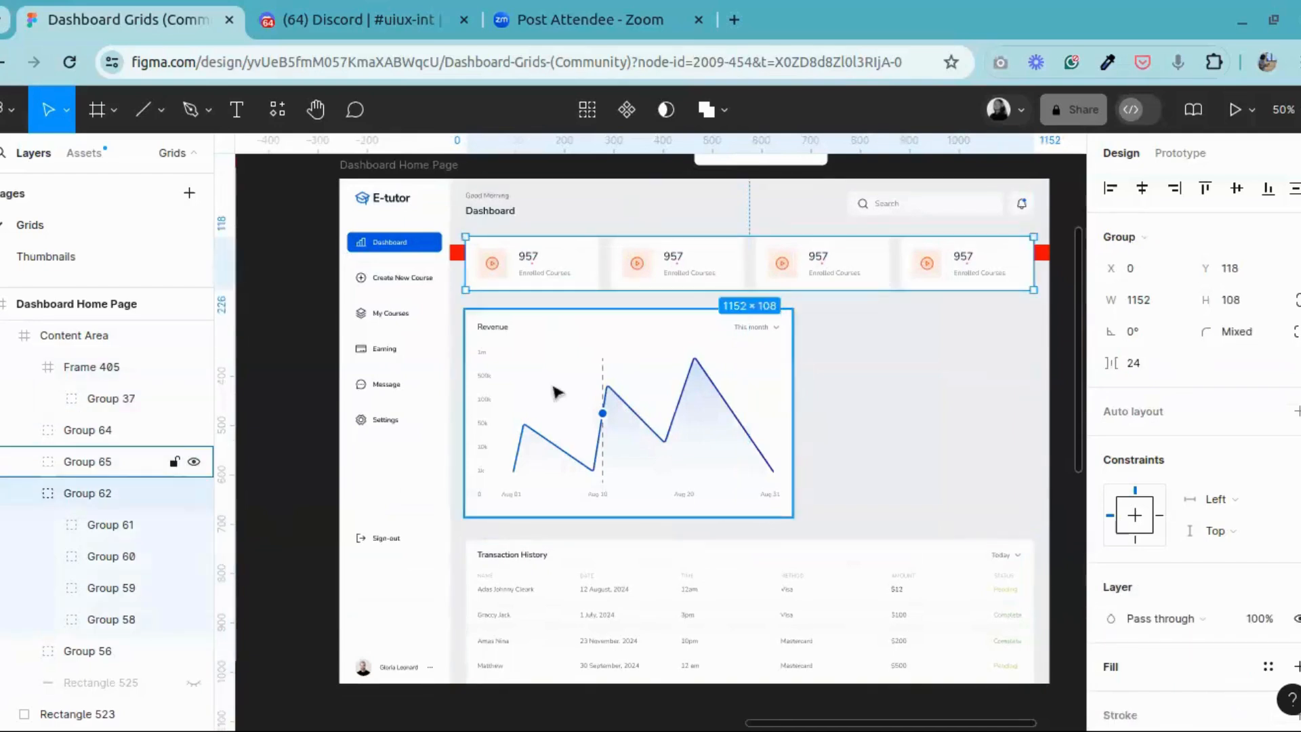
shift+click(563, 607)
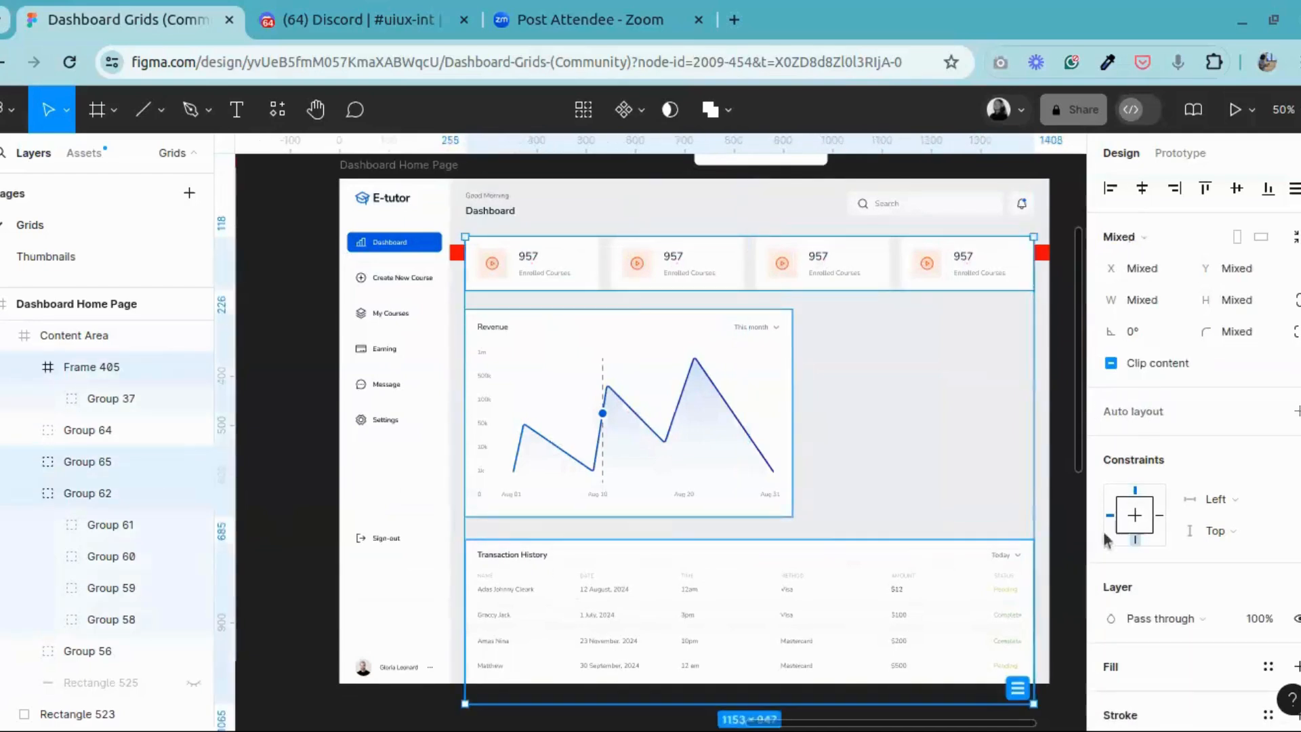
click(1019, 689)
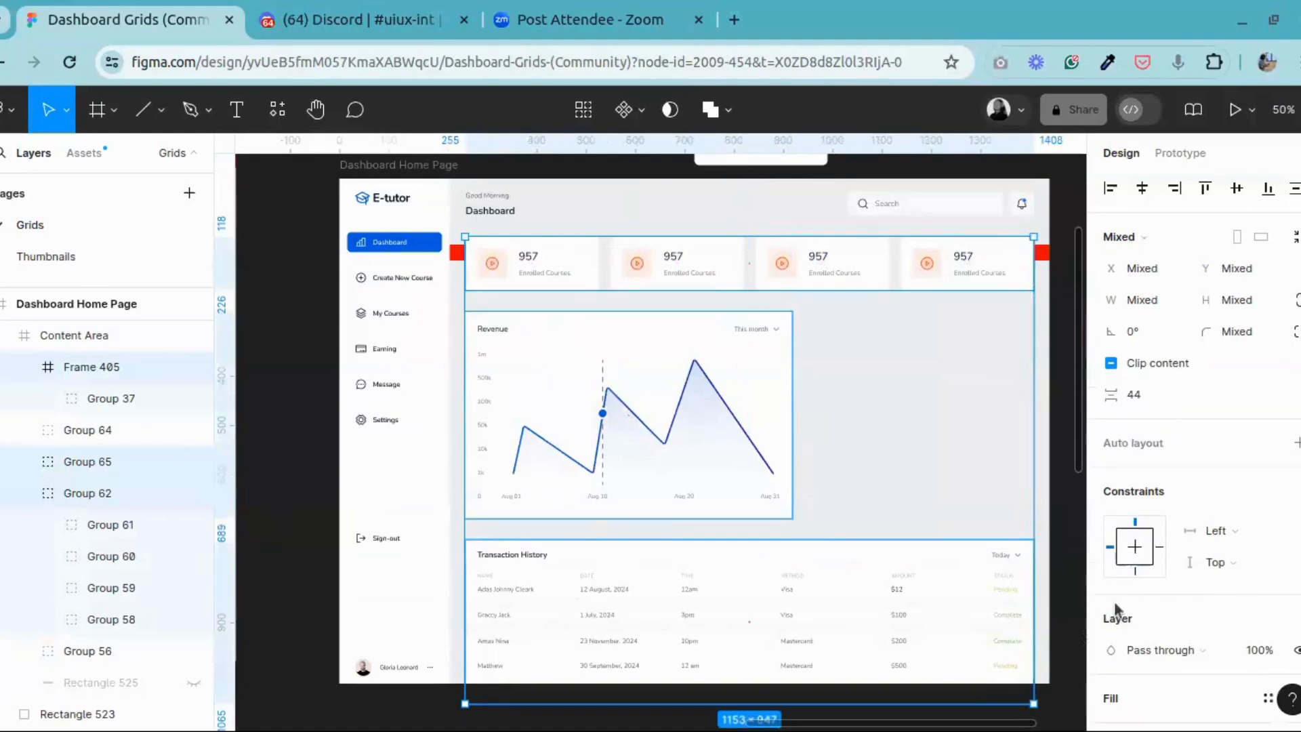
click(1154, 397)
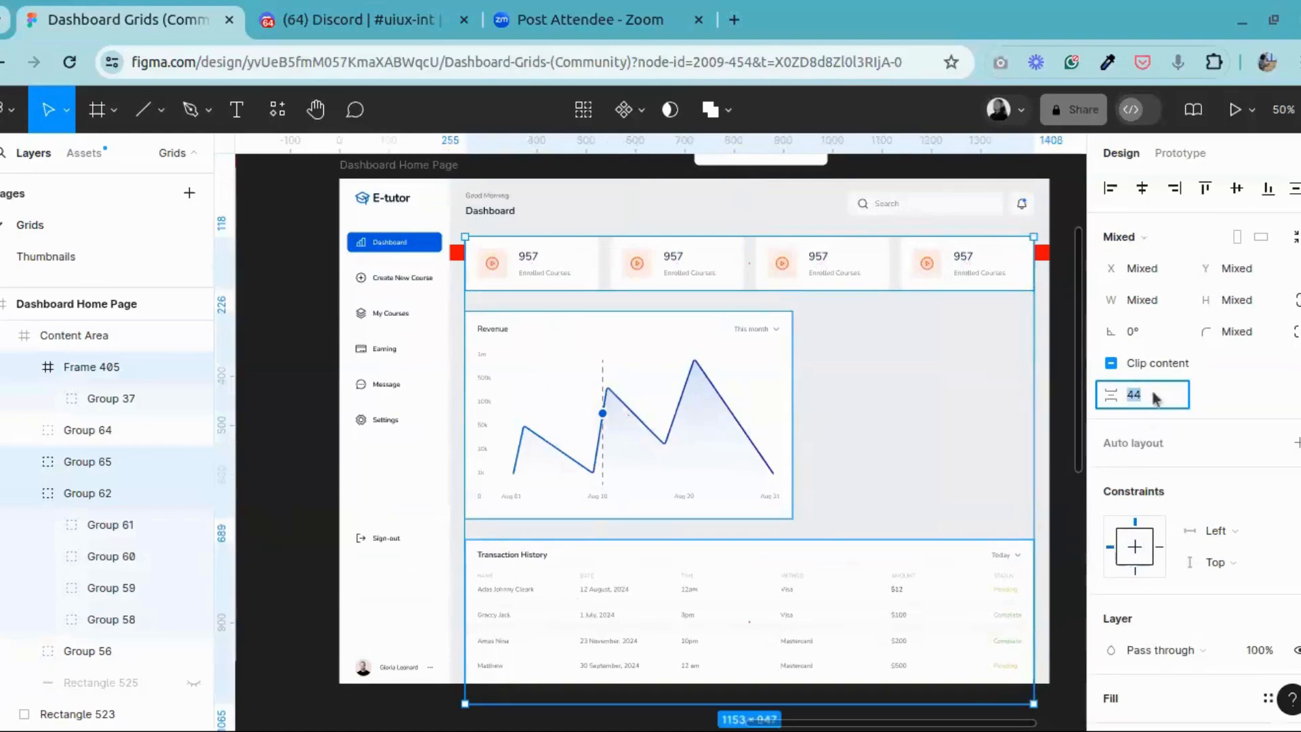
text(40)
key(Return)
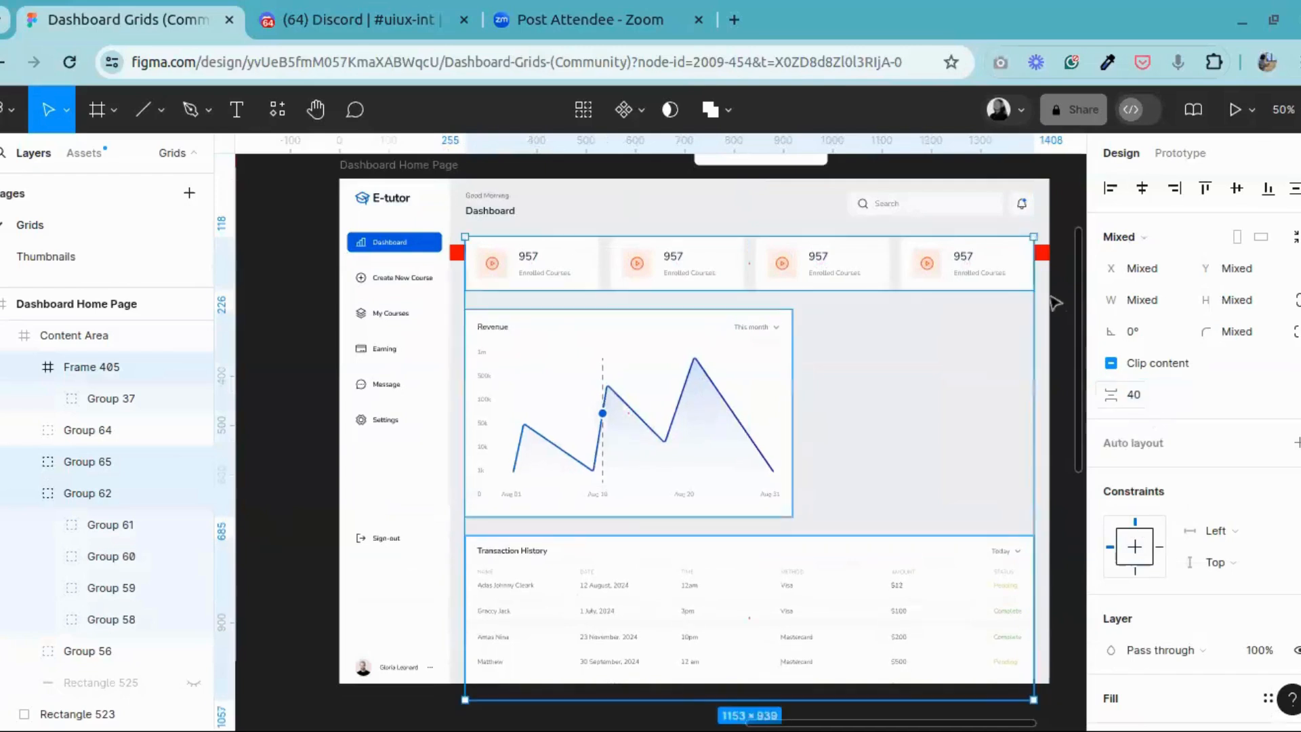
click(1060, 528)
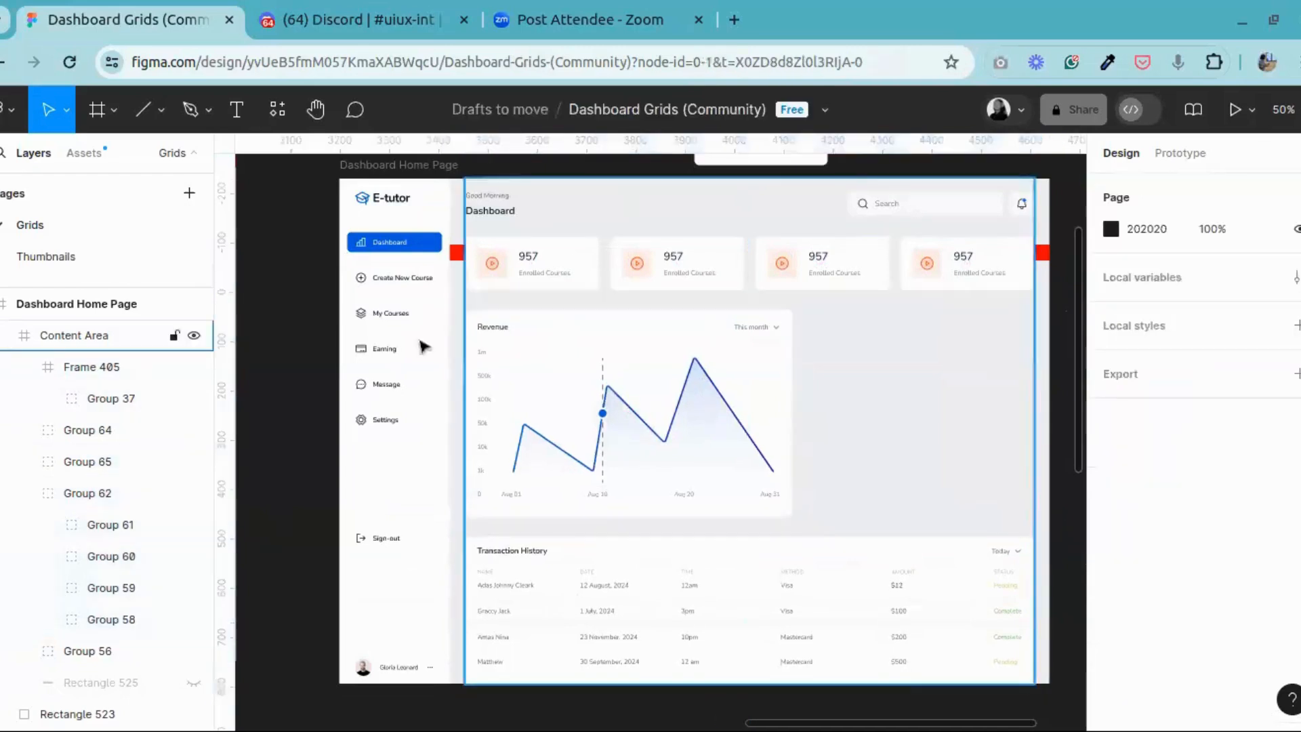
Step: Examine the Transaction History table and its gap to the Revenue card up close
click(313, 111)
drag(725, 590, 539, 431)
drag(370, 401, 702, 438)
key(ctrl+plus)
drag(840, 460, 596, 411)
drag(692, 421, 557, 292)
drag(612, 360, 647, 377)
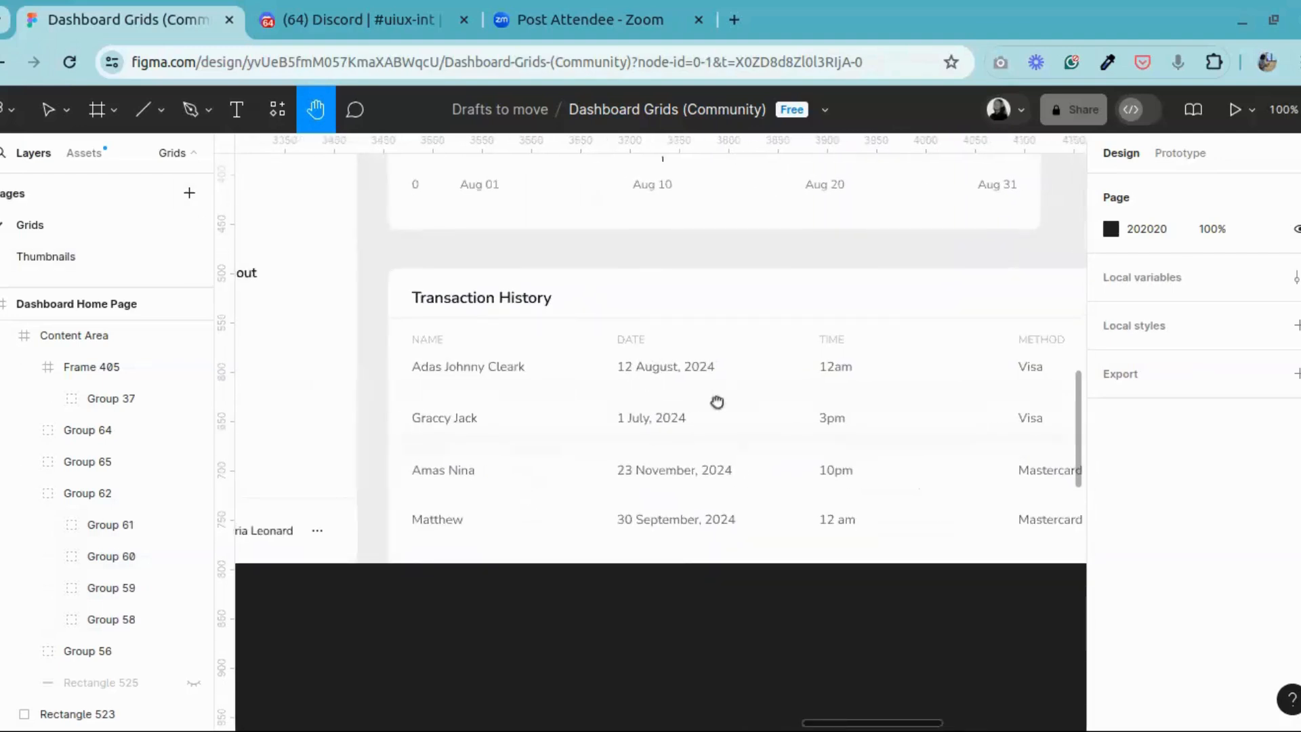
drag(714, 400, 639, 415)
scroll(482, 407, left, 4)
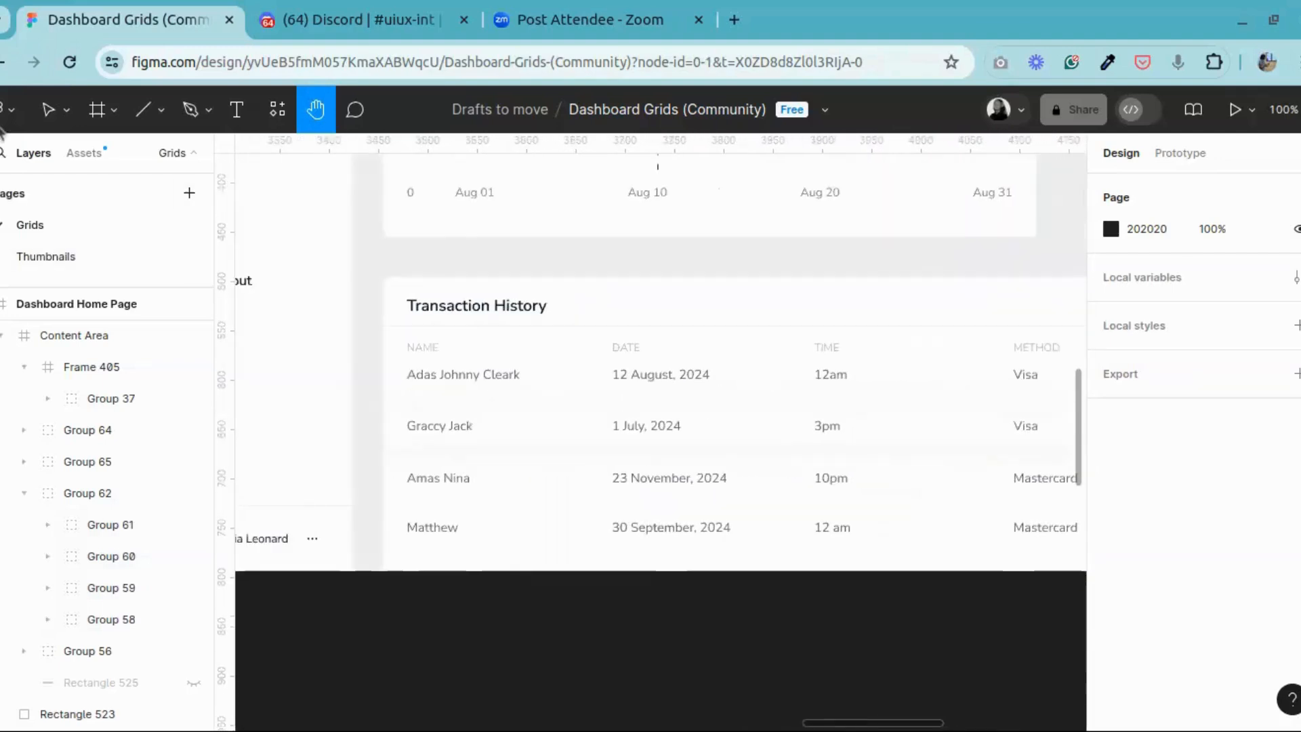
Step: Draw a rectangle between the NAME and DATE columns of the Transaction History table and resize it to about 93 × 251
click(45, 107)
click(114, 110)
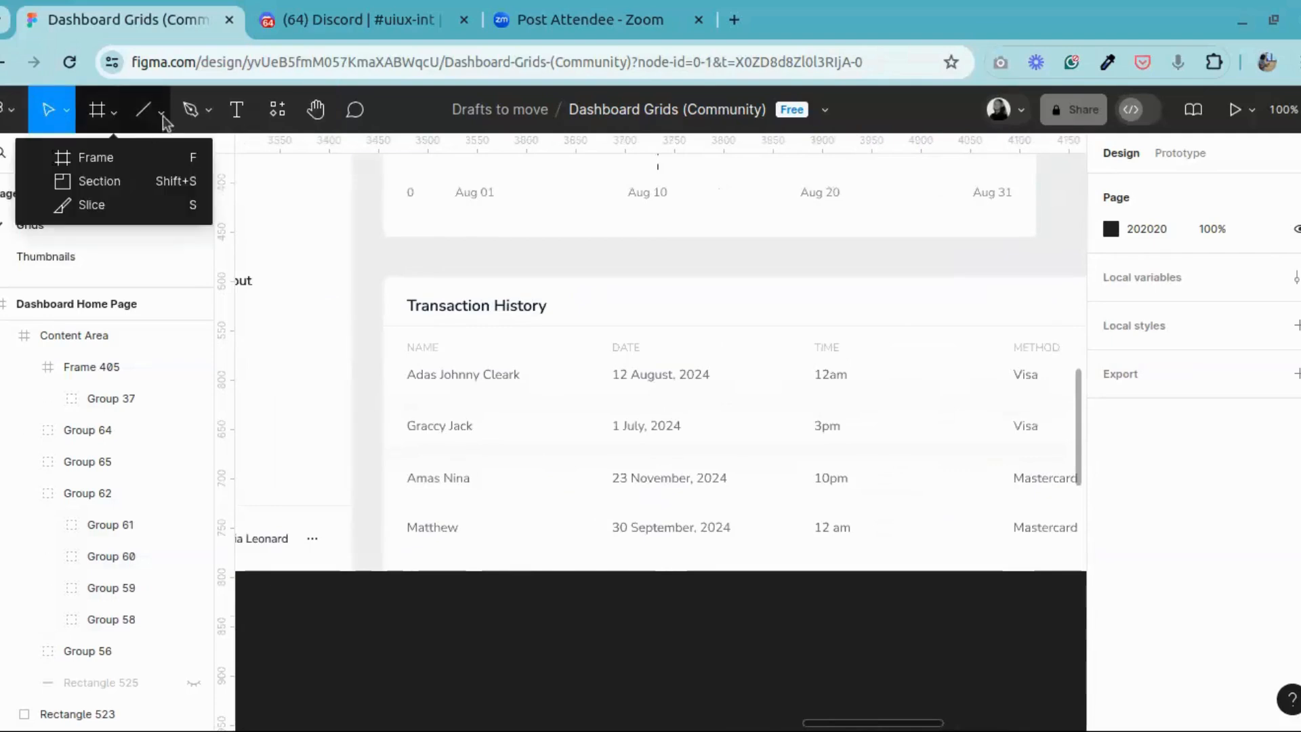
click(162, 110)
click(113, 114)
click(115, 119)
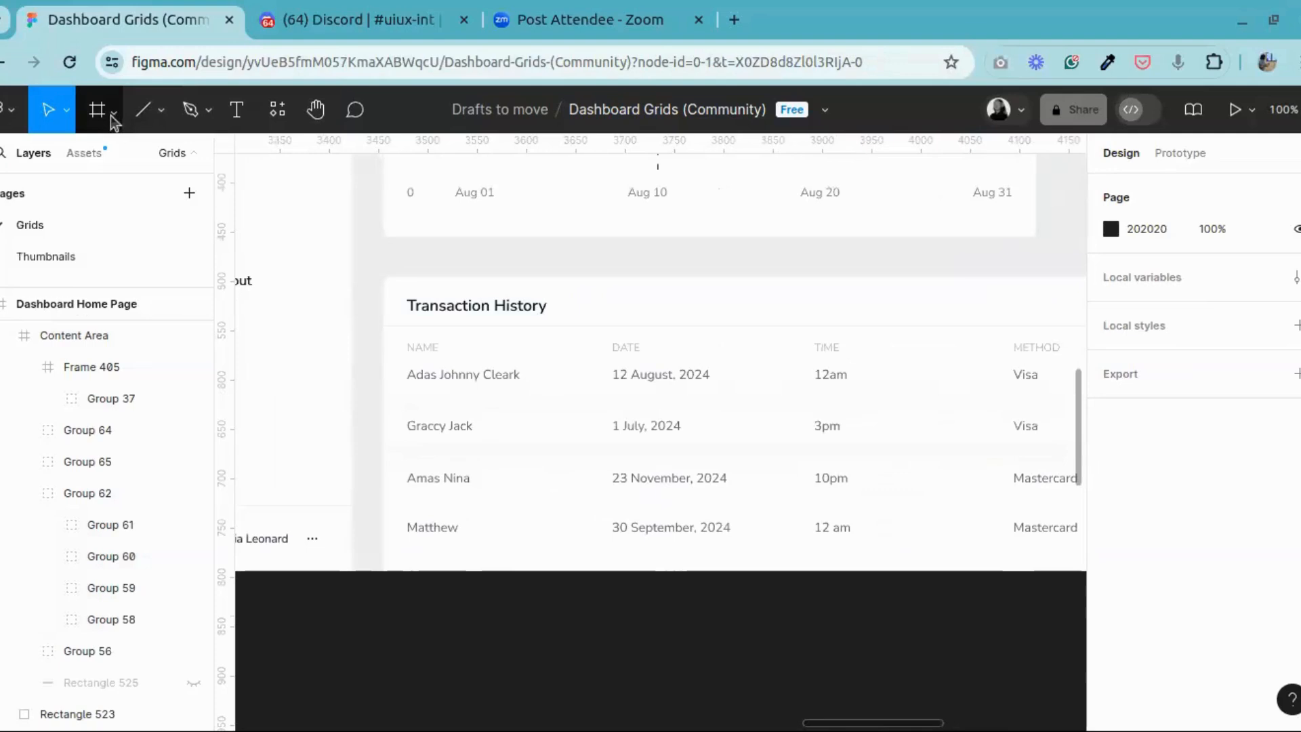
click(114, 114)
click(161, 110)
click(162, 110)
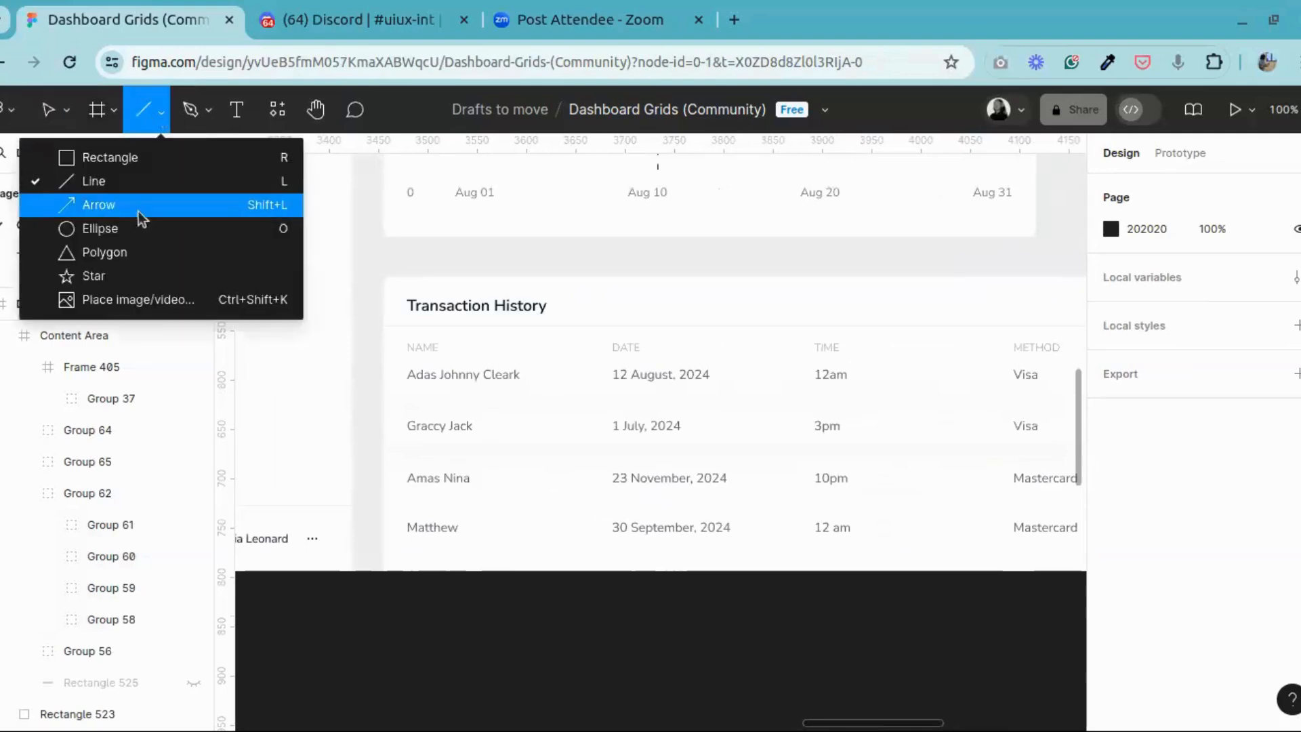
click(121, 158)
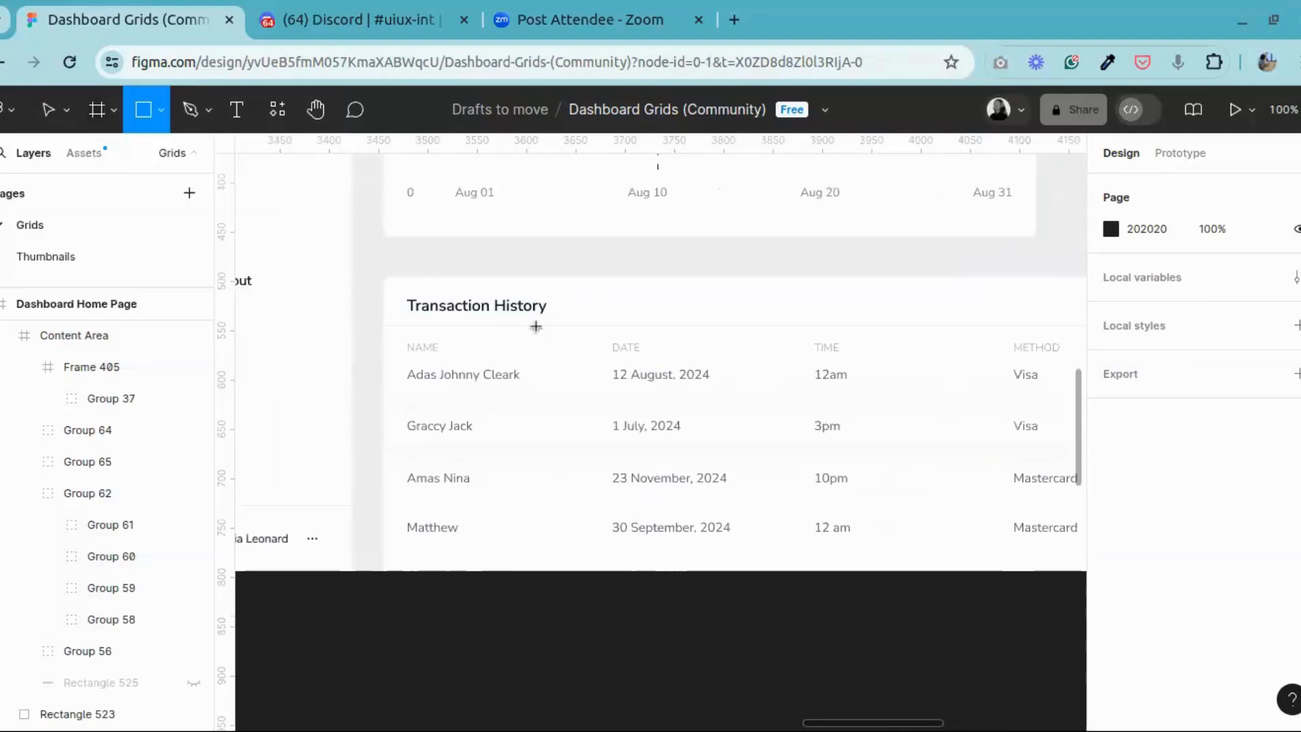
mouse_move(533, 323)
mouse_down()
mouse_move(540, 536)
mouse_move(612, 561)
mouse_up()
drag(536, 430, 521, 400)
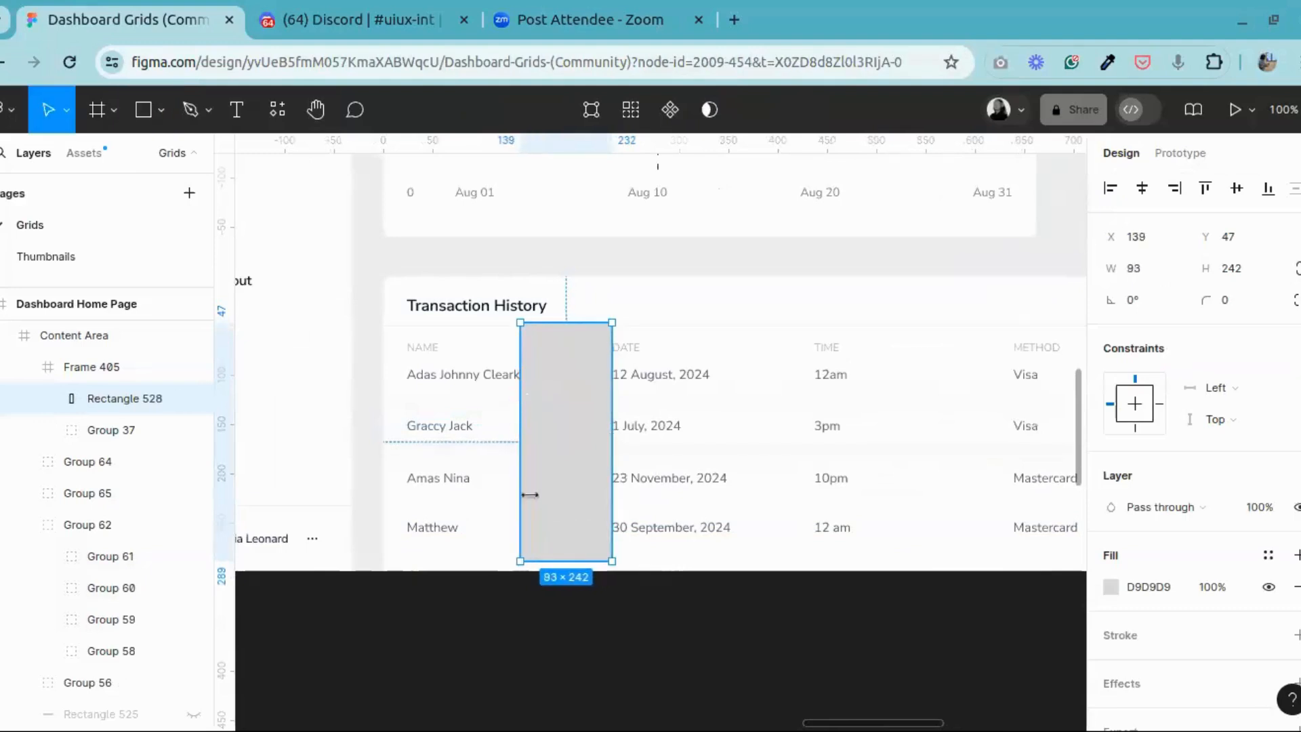
drag(531, 558, 533, 568)
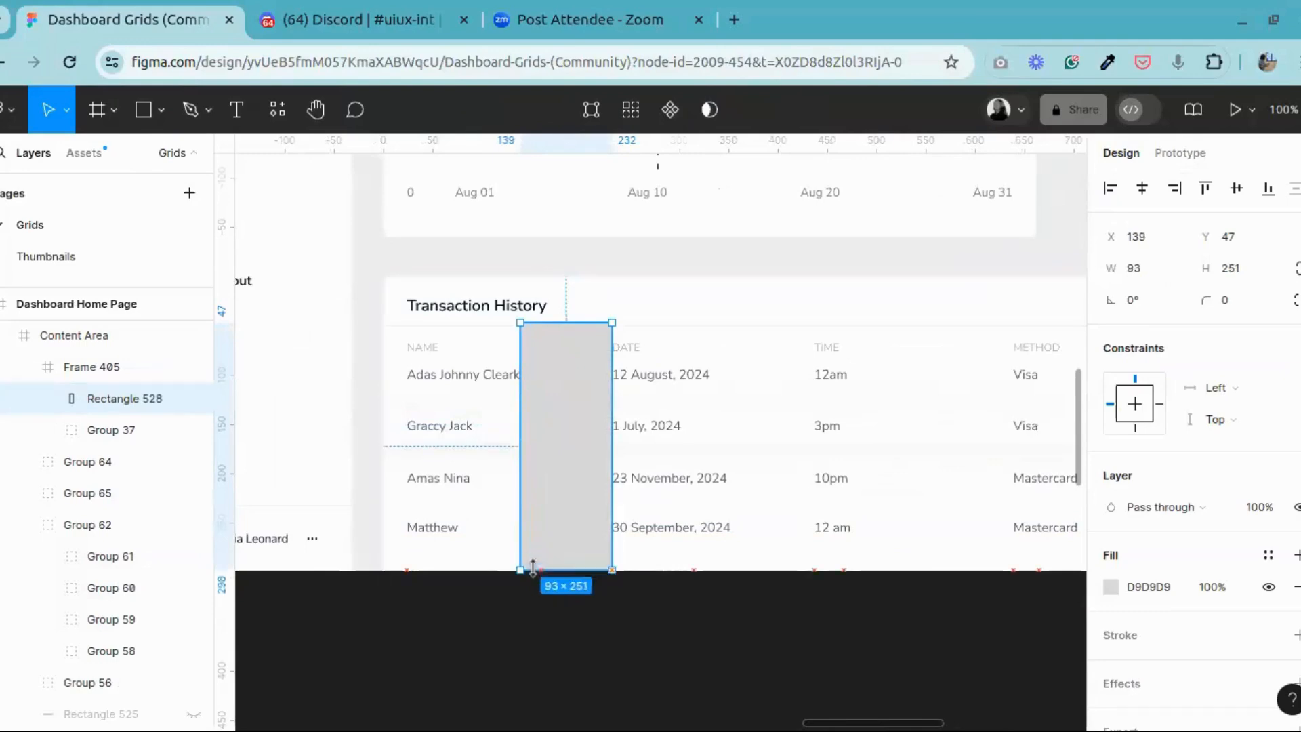
Step: Move the rectangle into the gap between the TIME and METHOD columns and compare it with the table's other column gaps
drag(536, 471, 886, 460)
click(317, 112)
drag(516, 394, 159, 398)
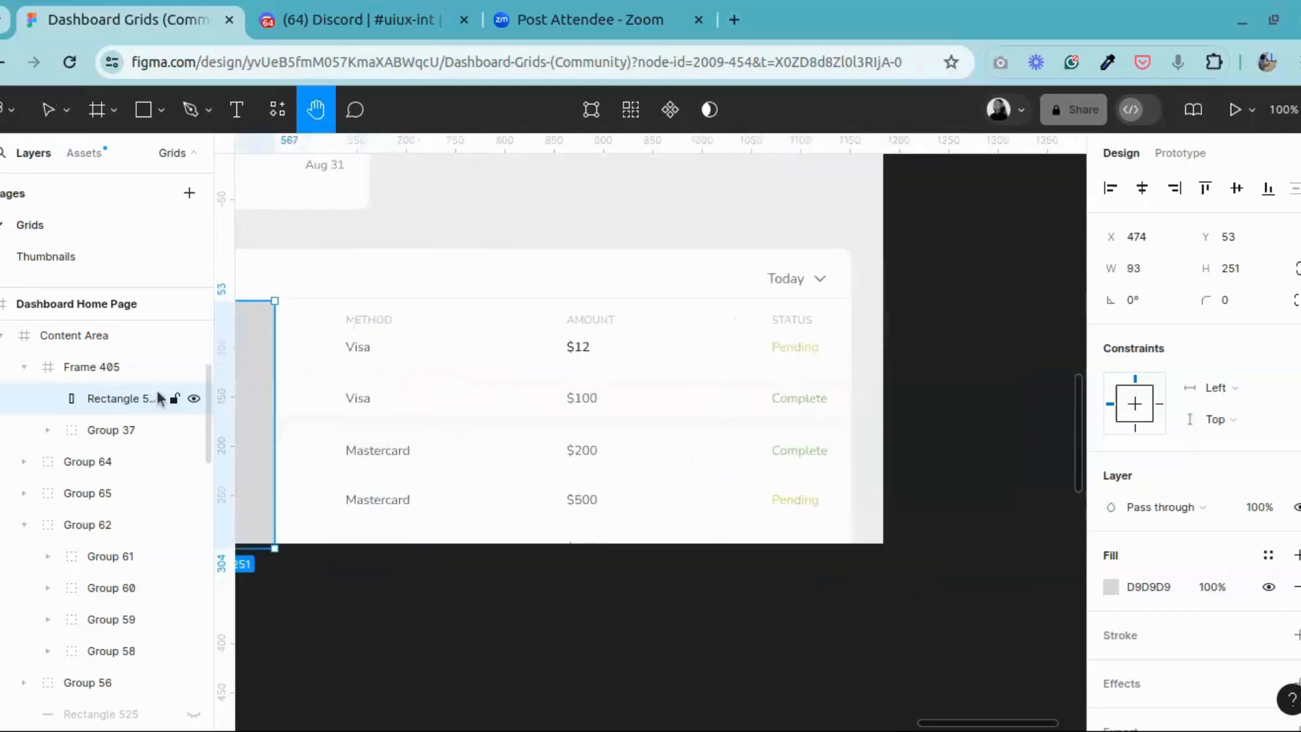
scroll(665, 400, left, 10)
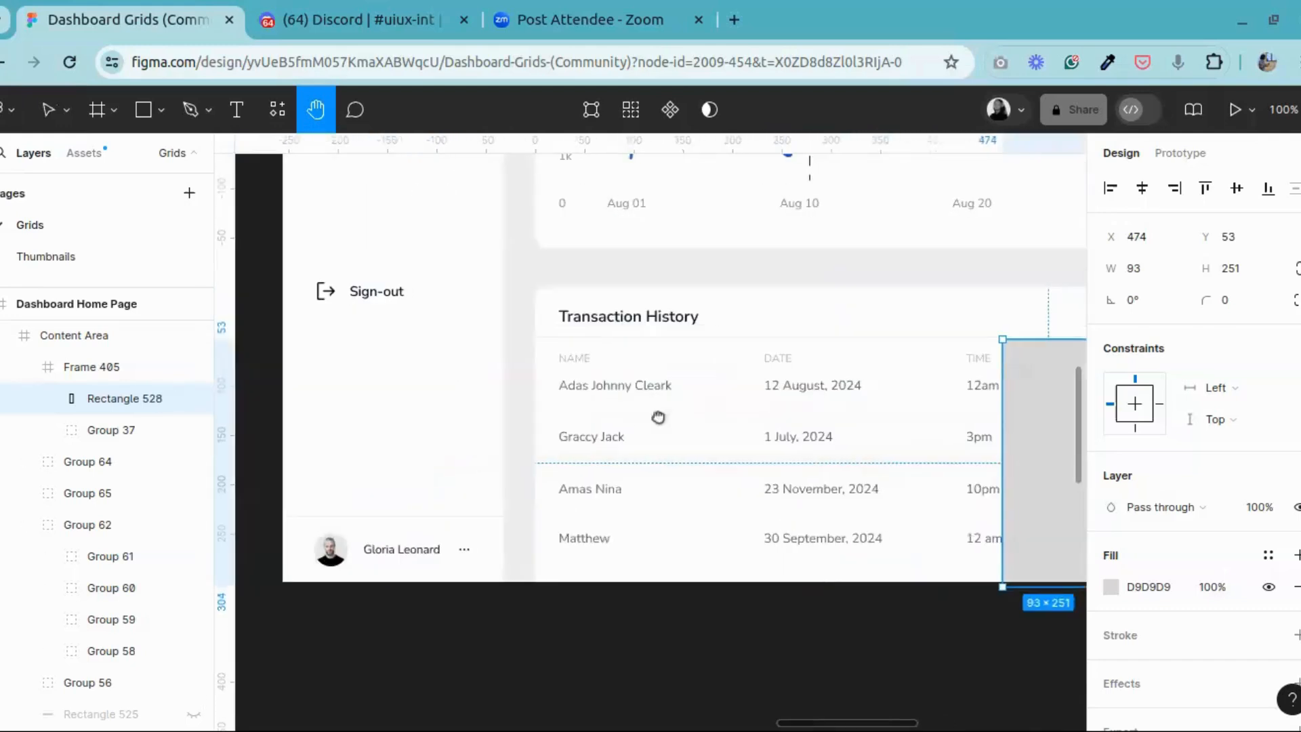
scroll(636, 416, right, 3)
key(v)
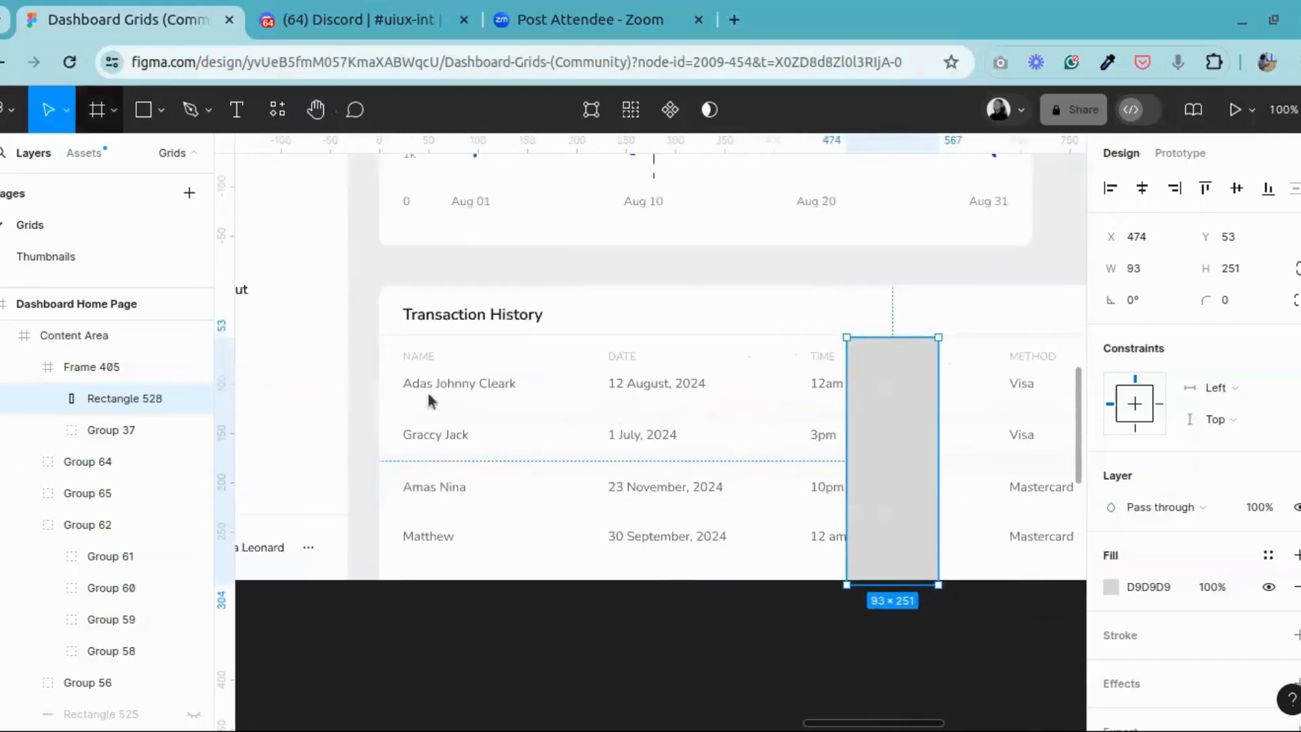
Step: Select the second NAME entry inside the table's row group, and move the grey rectangle onto the empty canvas below the dashboard
click(465, 397)
double_click(465, 398)
double_click(466, 395)
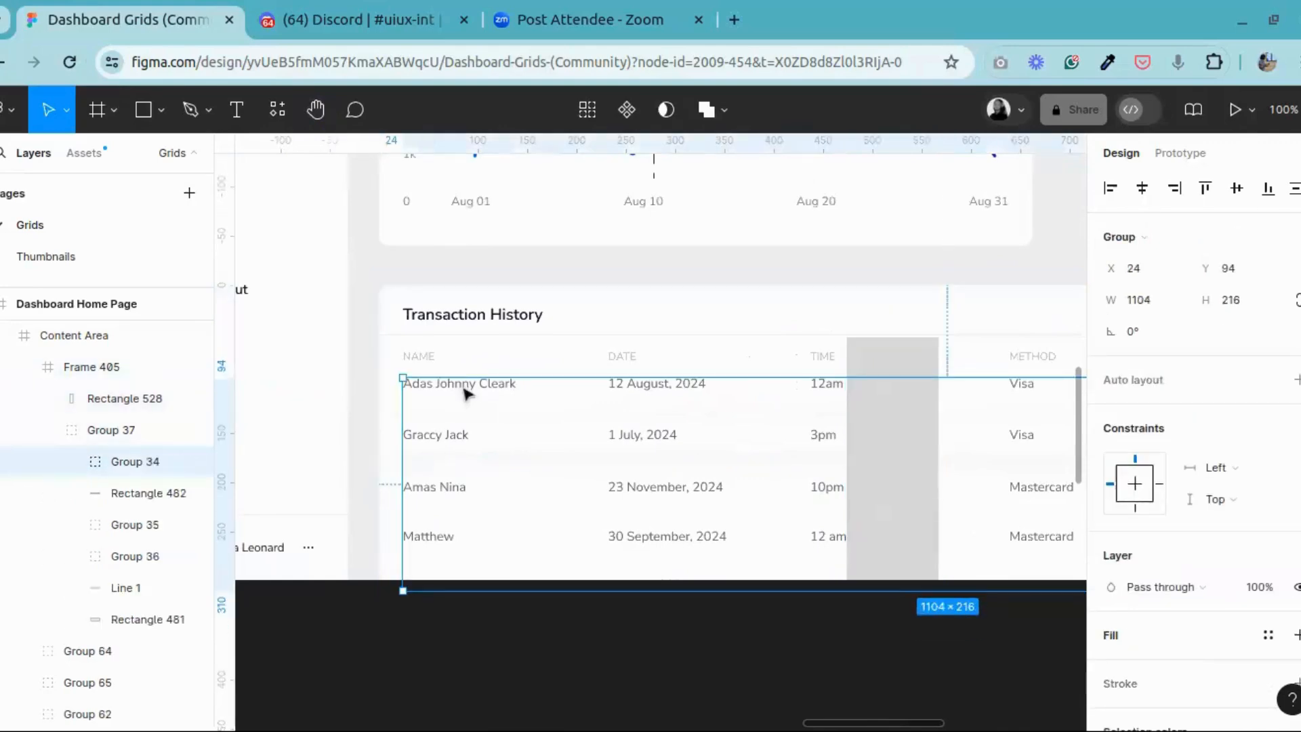
double_click(464, 397)
click(441, 437)
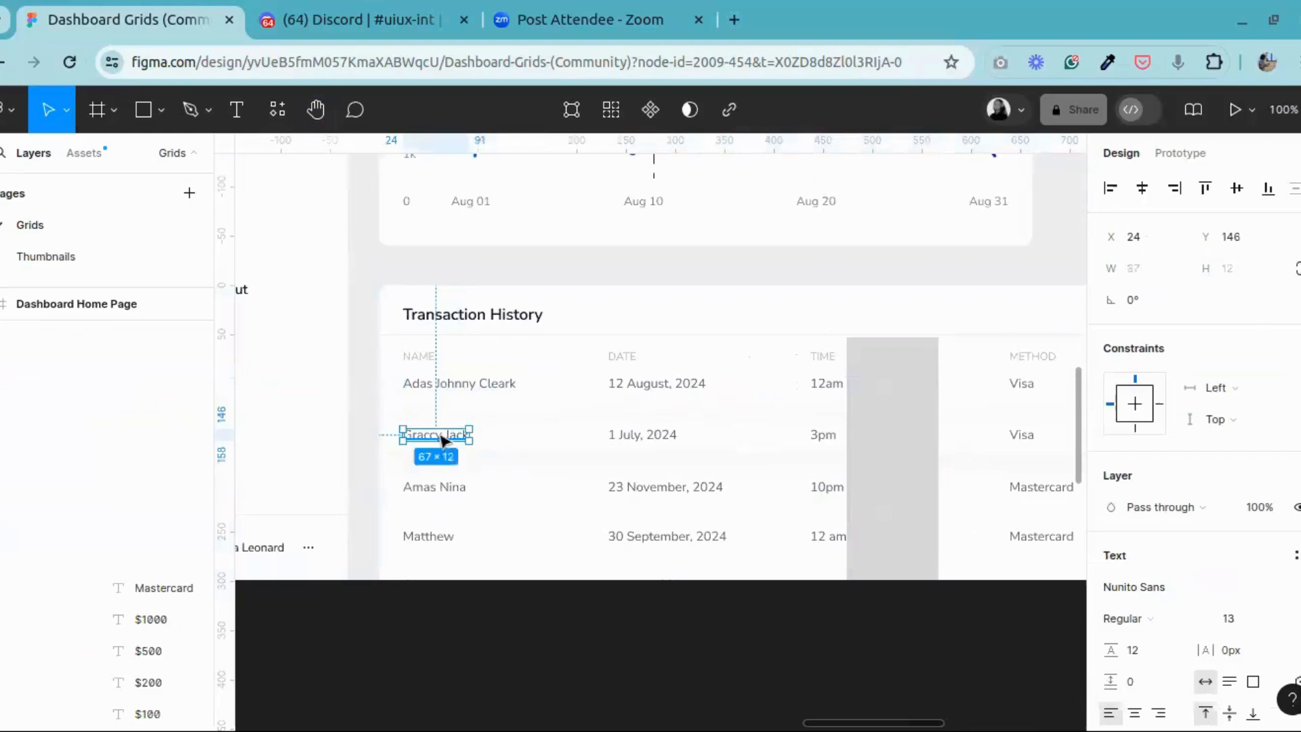
click(895, 456)
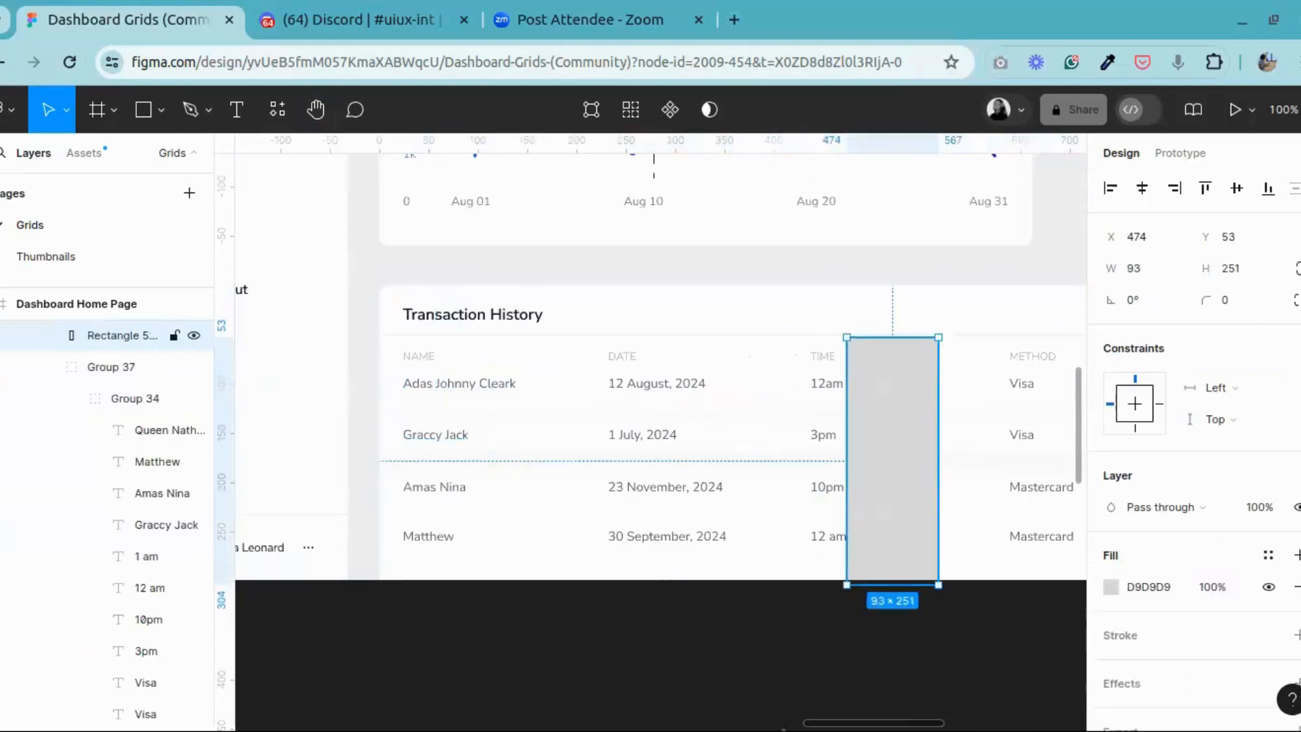
drag(894, 461, 576, 618)
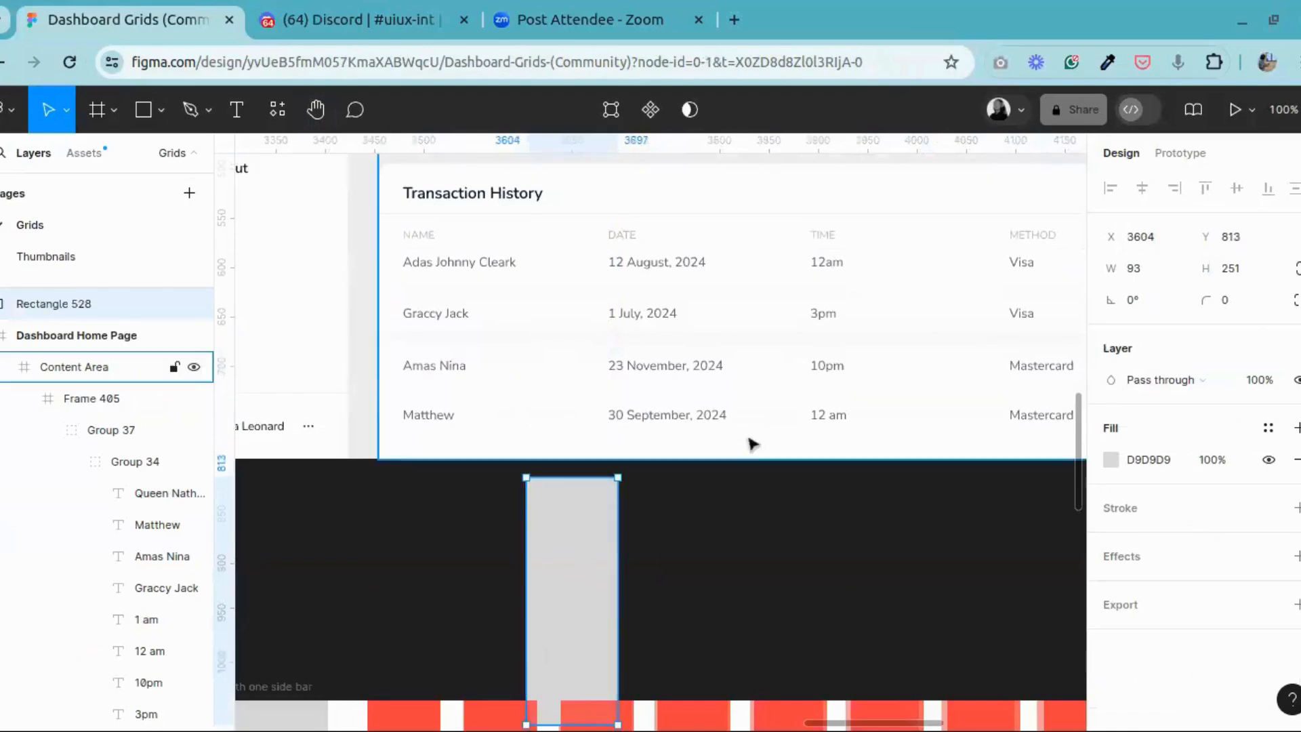
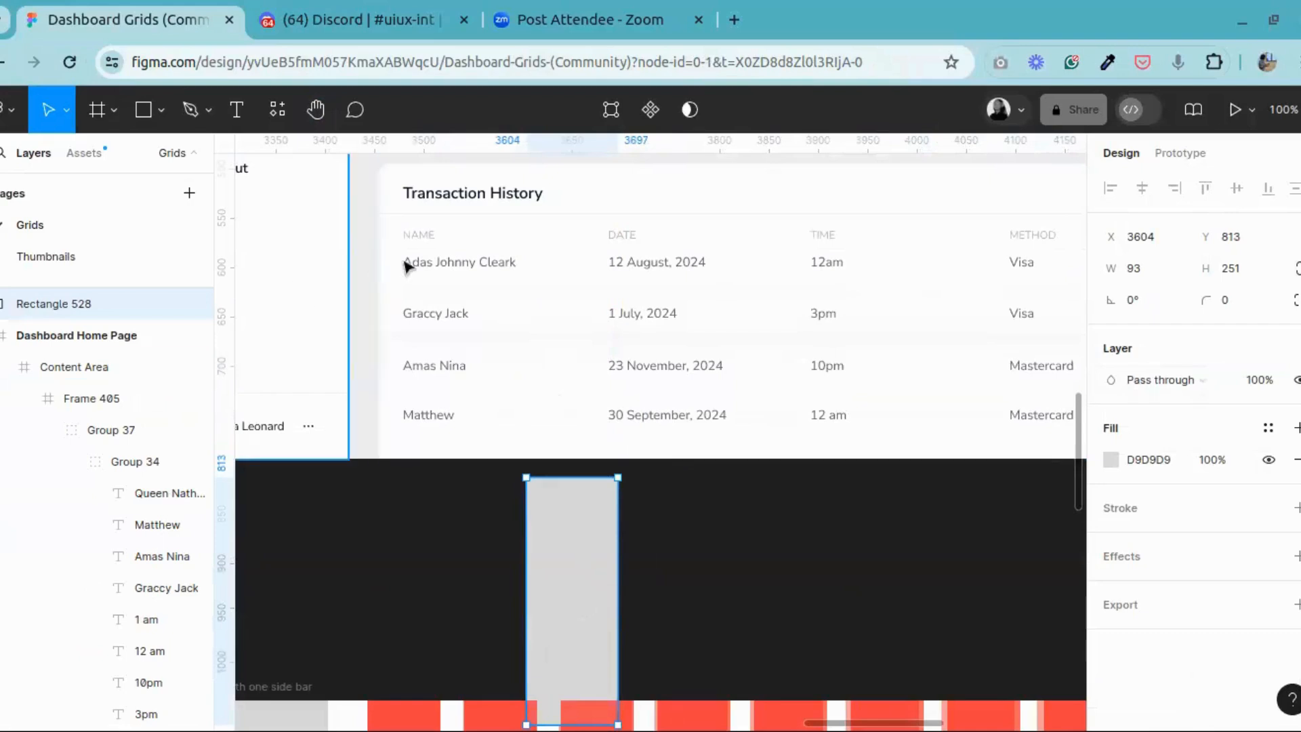
Step: Inspect the first four NAME entries in the Transaction History table one by one to check their position and width
click(416, 281)
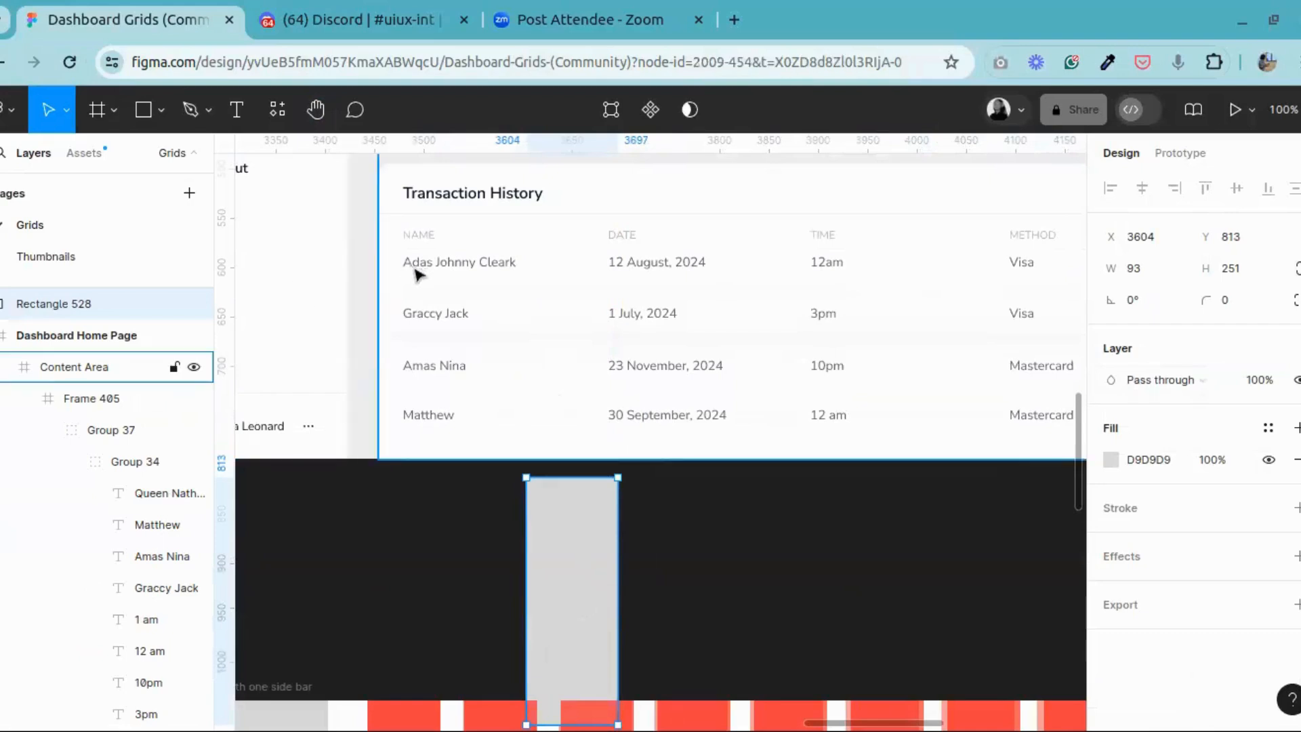
double_click(451, 265)
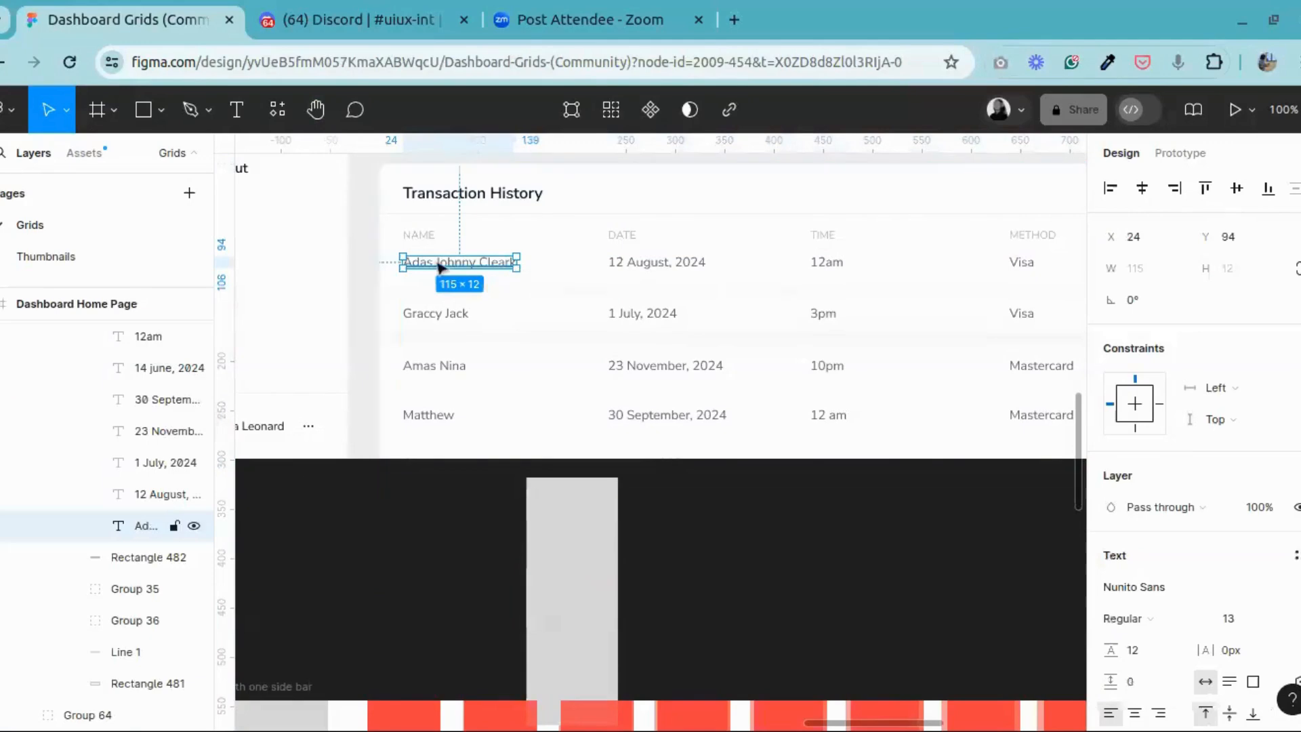
click(439, 314)
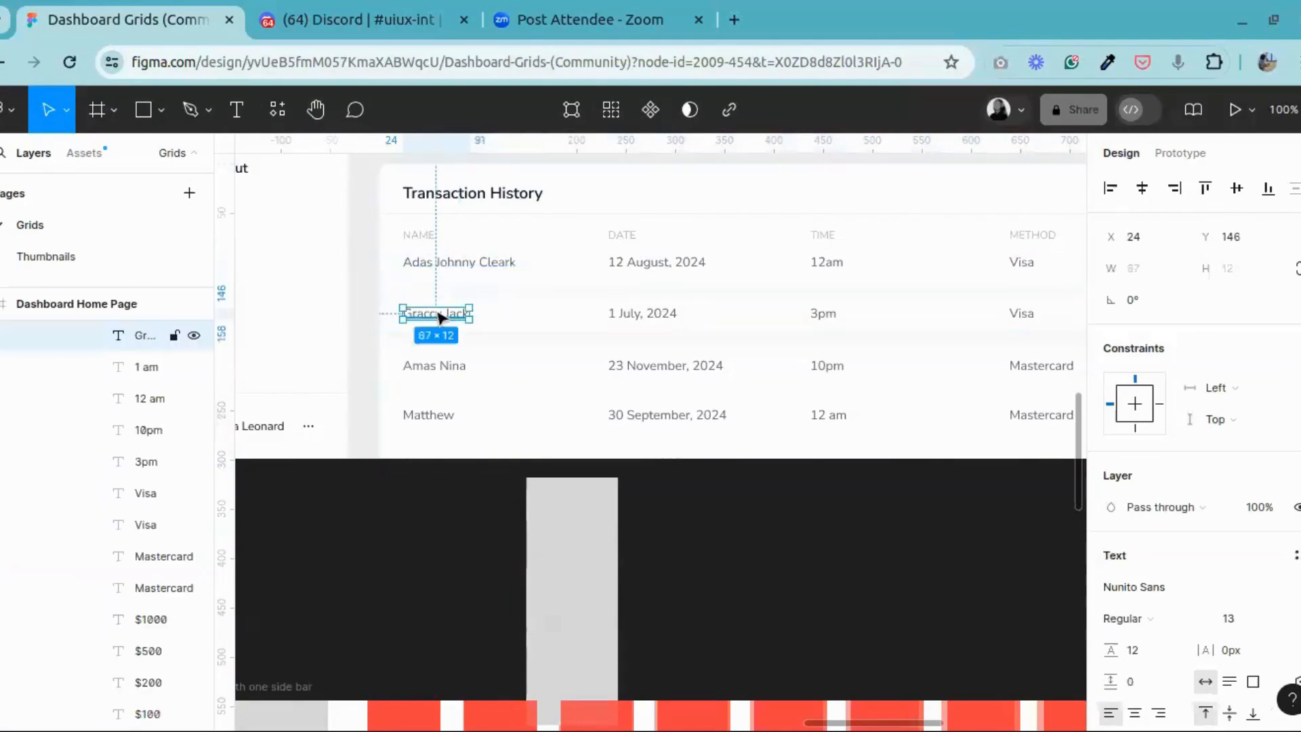
click(433, 367)
click(427, 419)
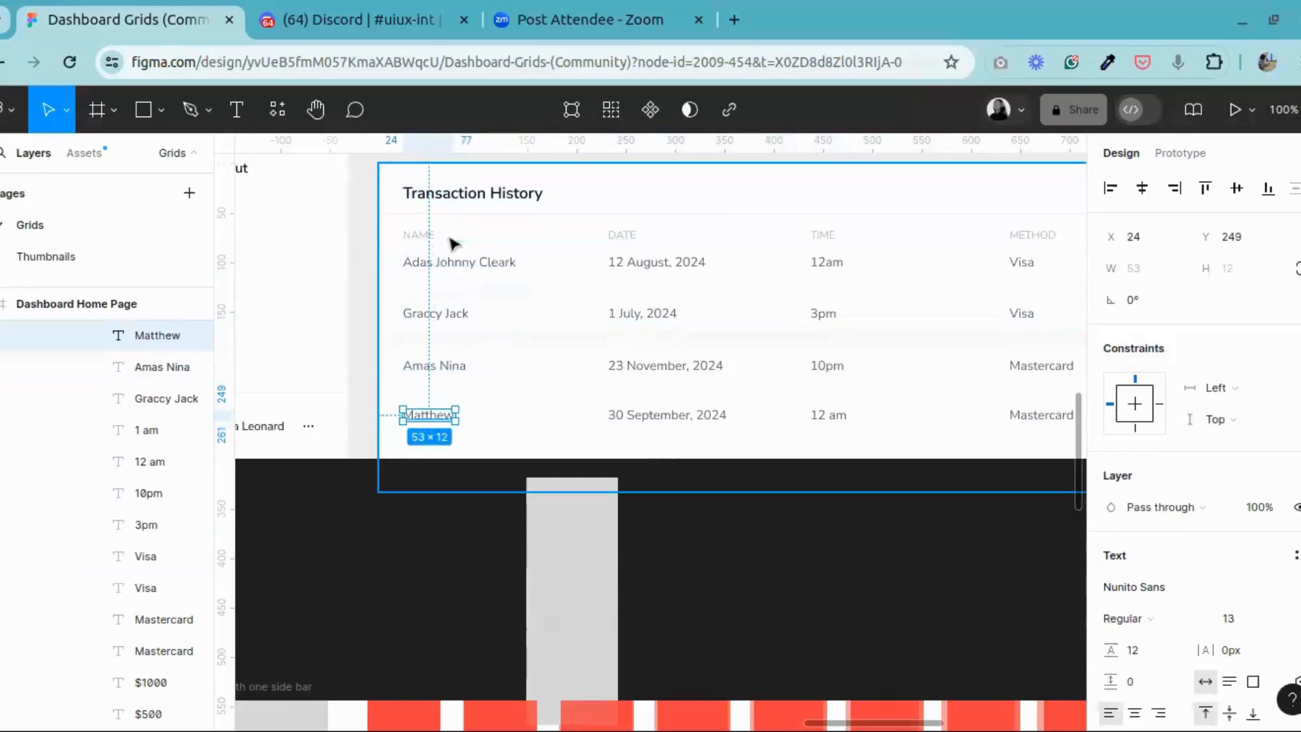
Step: Compare the grey rectangle with the gap between the NAME and DATE columns, and return it to the canvas below the dashboard
click(542, 523)
drag(557, 551, 513, 560)
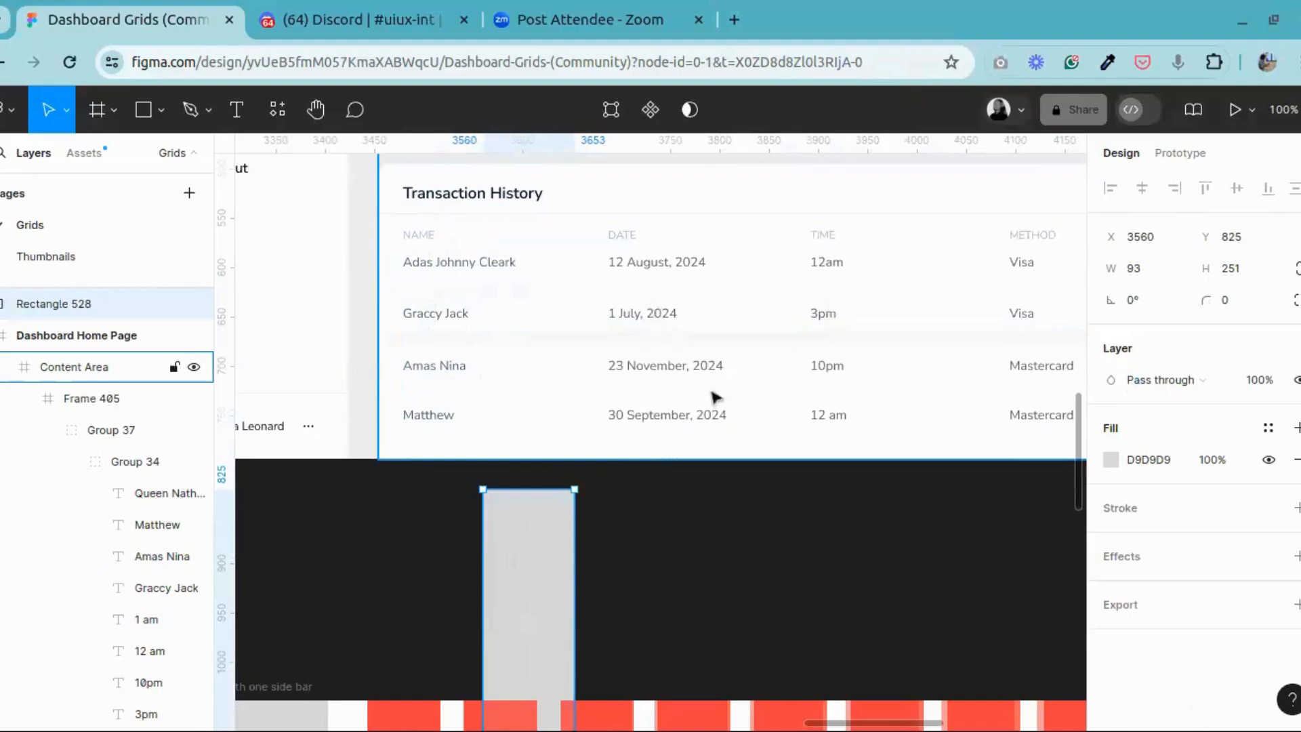
drag(529, 576, 571, 632)
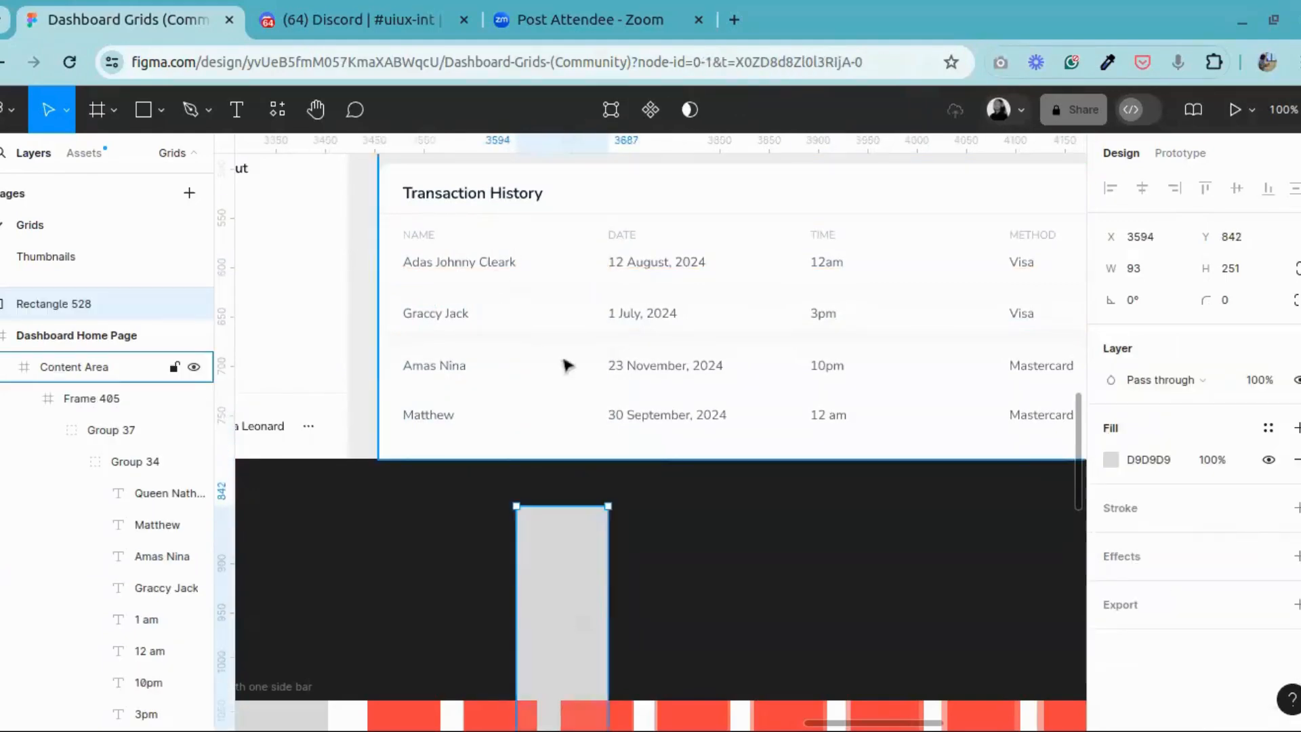
drag(590, 560, 587, 269)
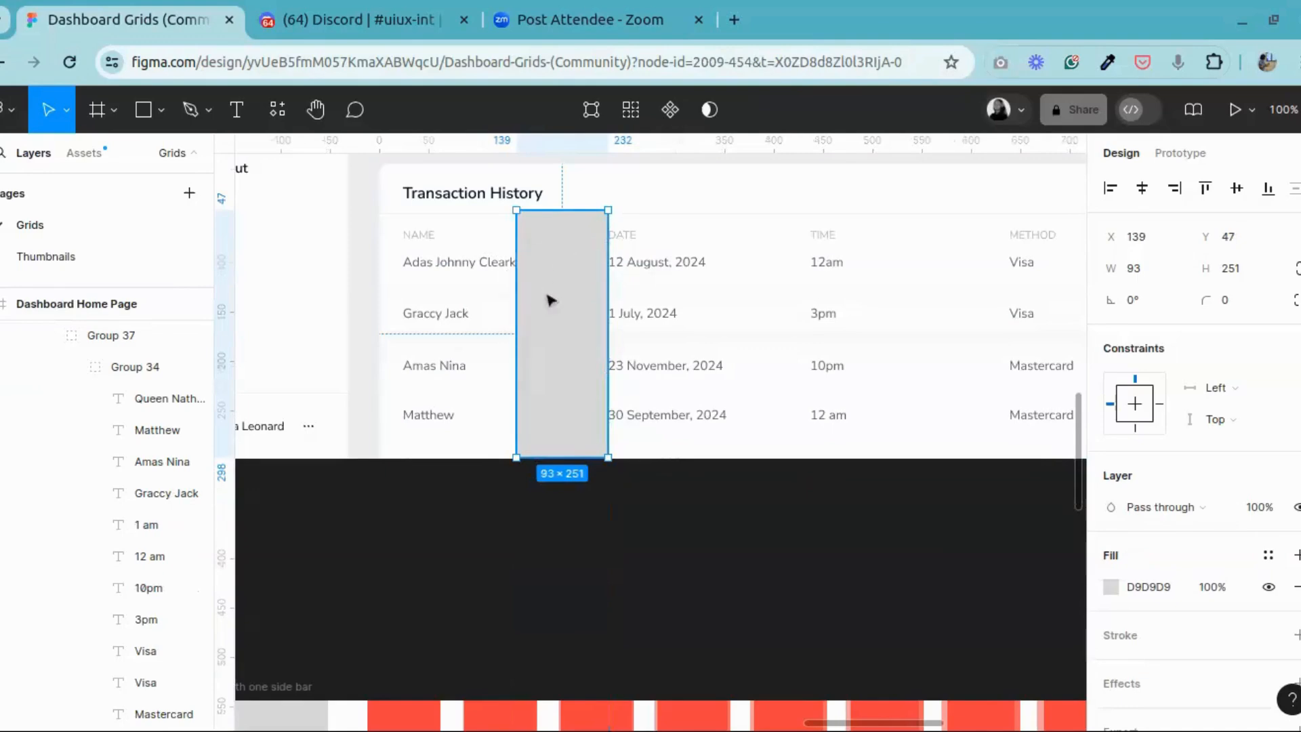
drag(556, 288, 563, 550)
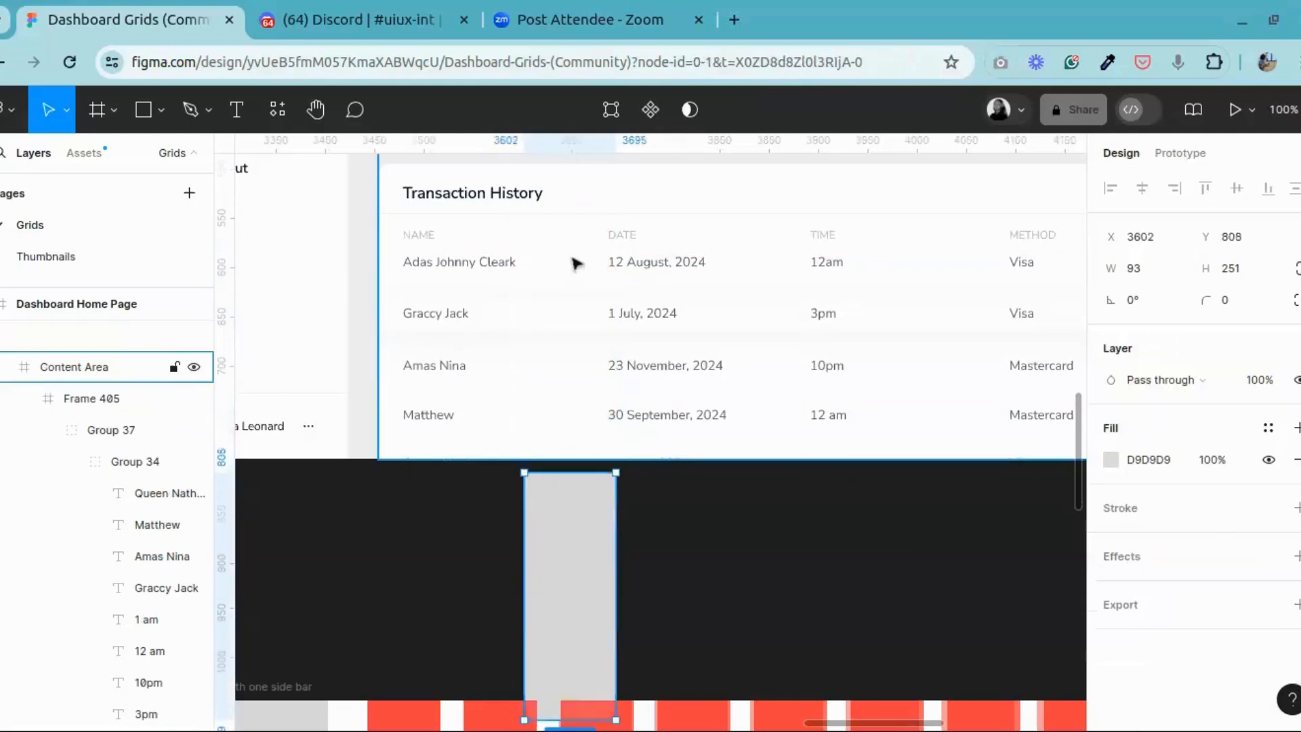
Step: Append an extra surname to the first NAME entry in the Transaction History table
click(505, 268)
double_click(505, 268)
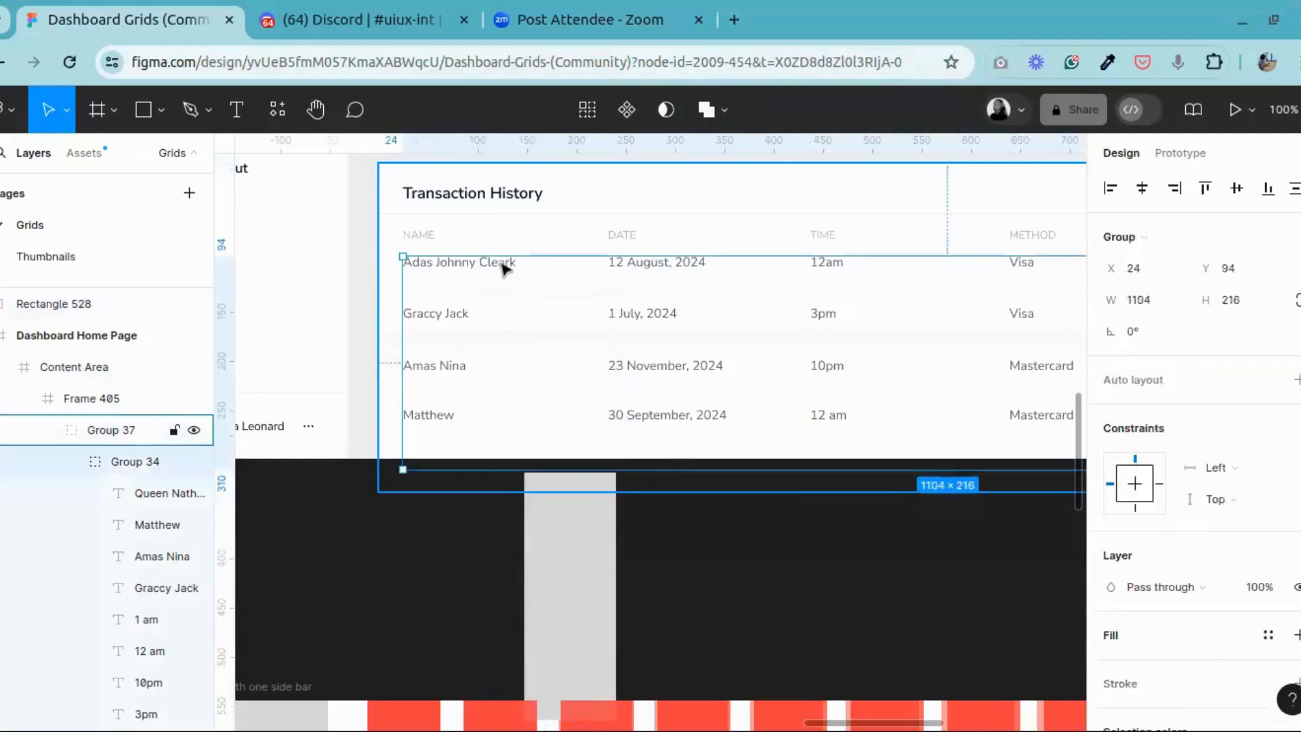
double_click(505, 267)
double_click(505, 267)
click(500, 264)
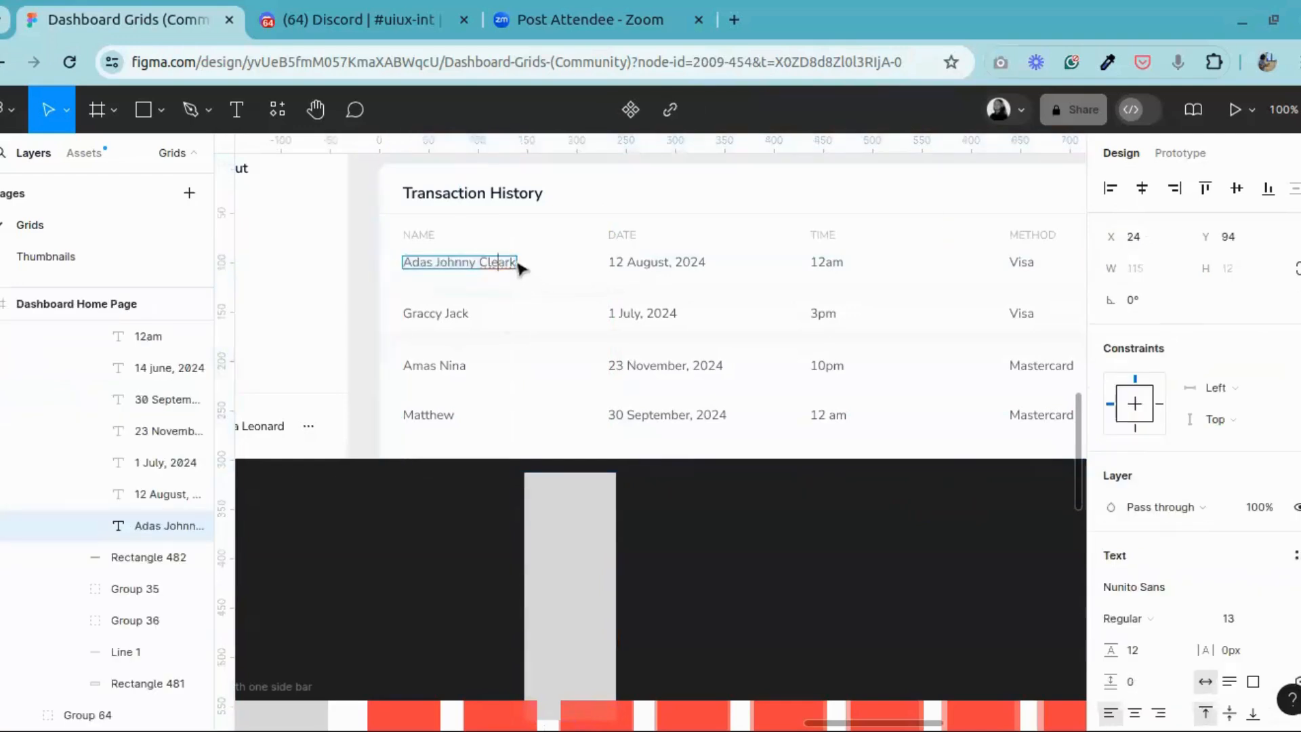
click(515, 263)
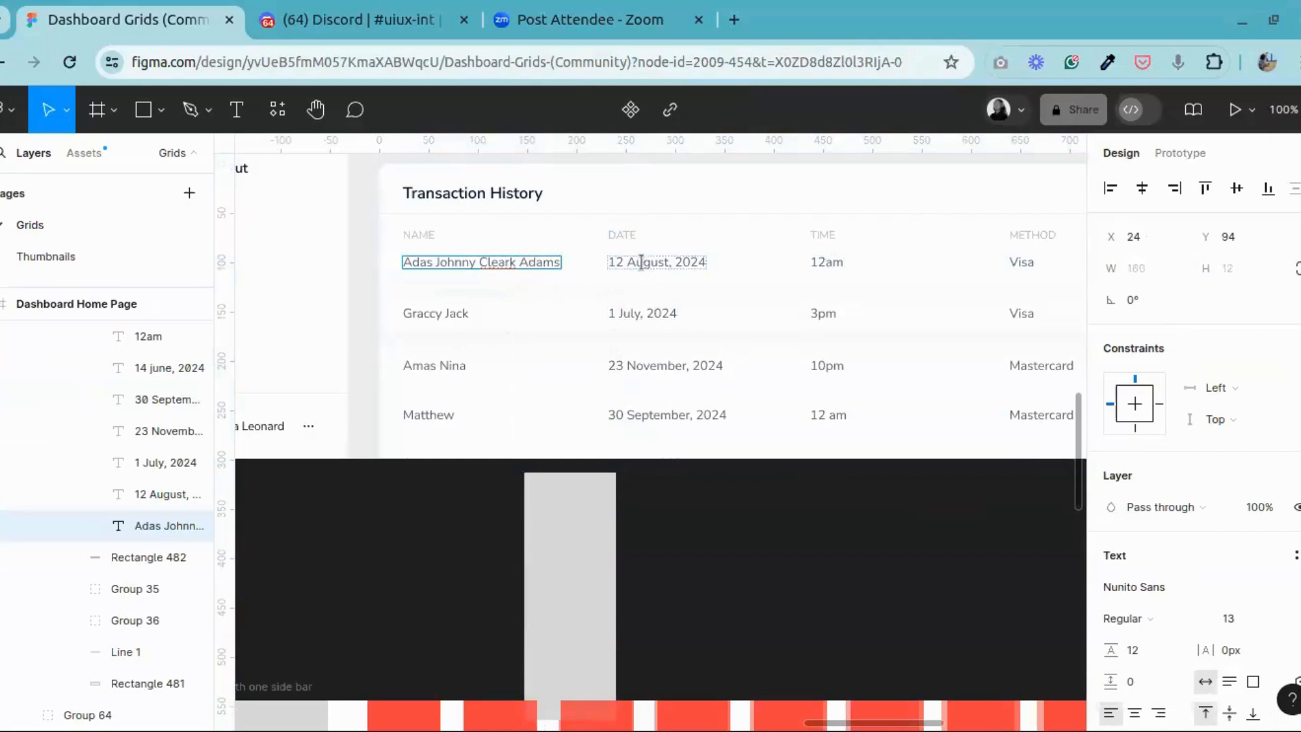
key(Escape)
key(Escape)
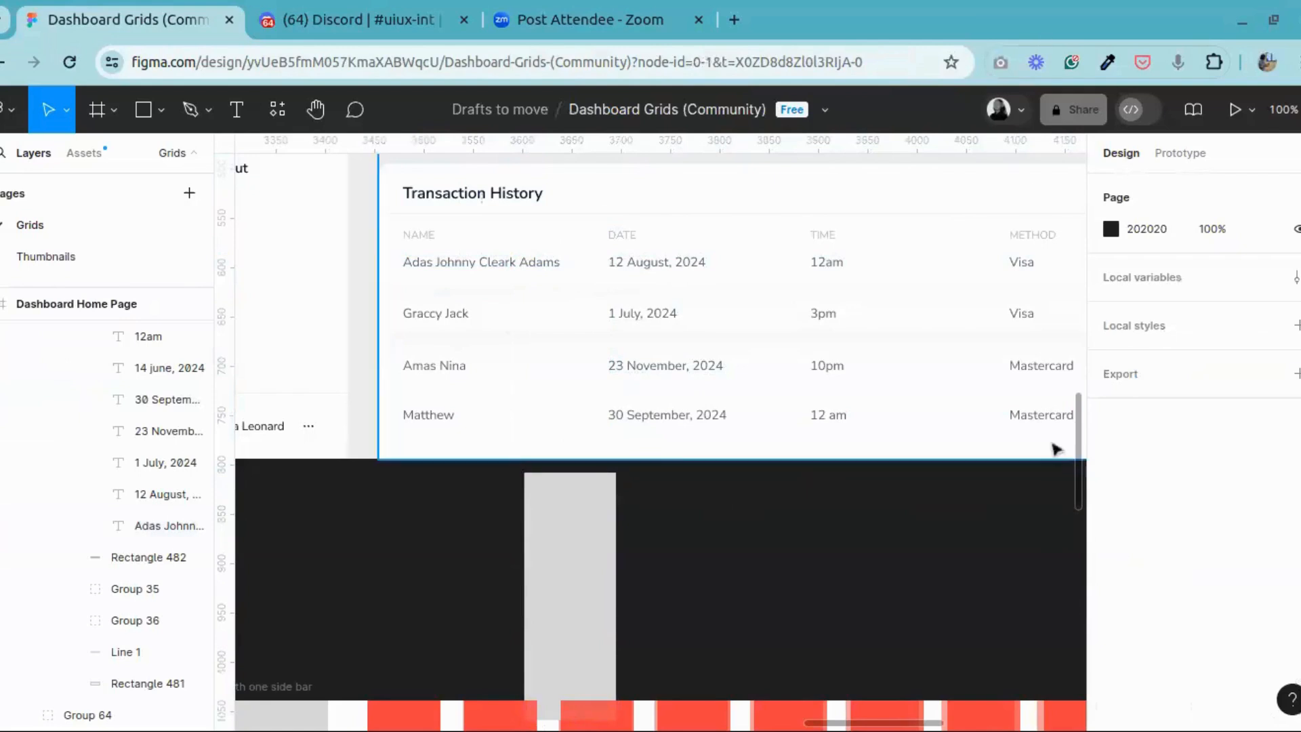
Step: Inspect the sidebar's profile picture up close, opening the masked photo's image settings and closing them without edits
click(316, 109)
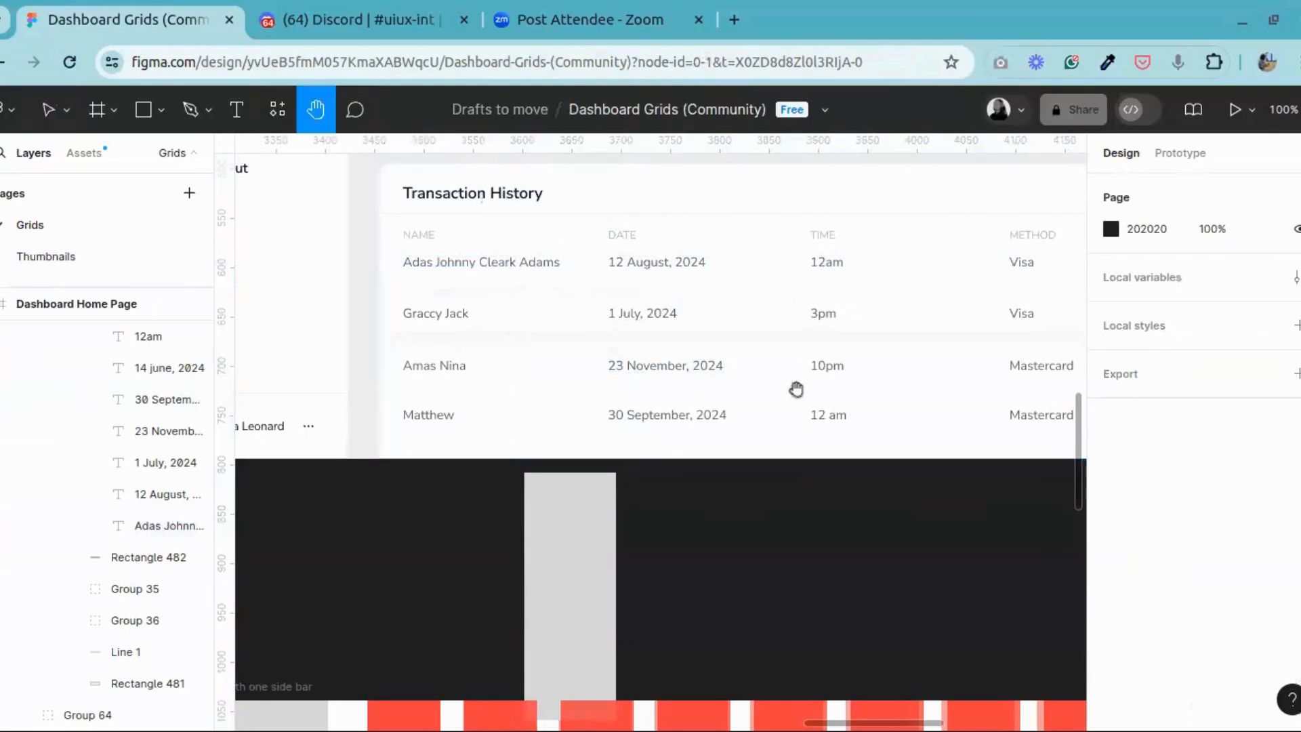
drag(796, 386, 697, 488)
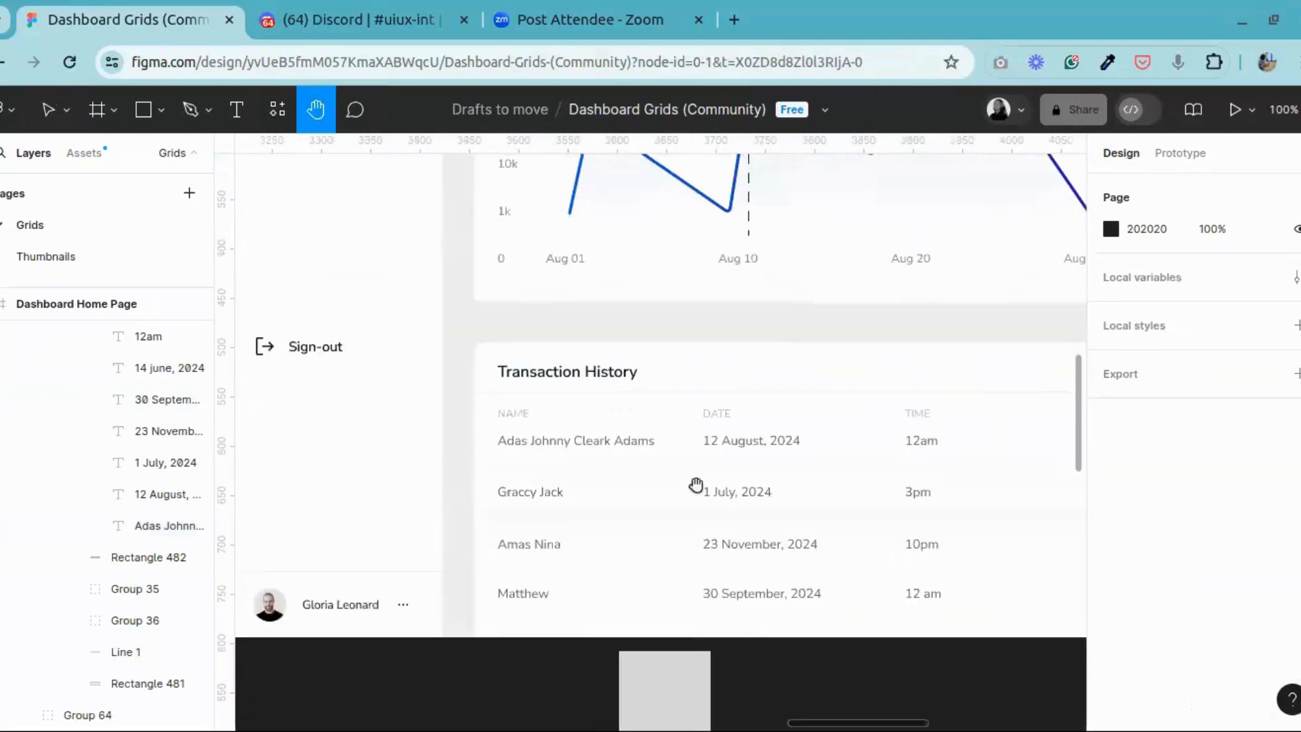
drag(543, 441, 791, 328)
drag(700, 406, 723, 345)
key(ctrl+plus)
key(ctrl+plus)
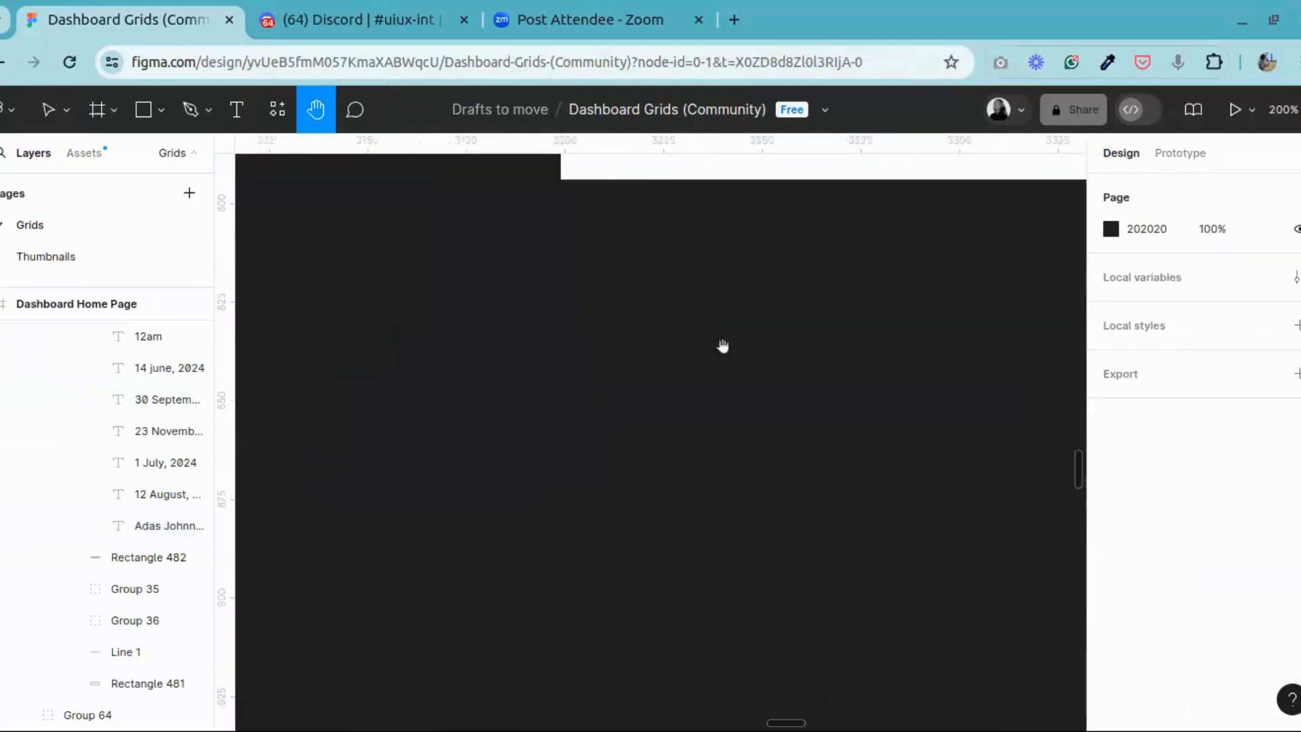
drag(772, 280, 601, 558)
key(ctrl+plus)
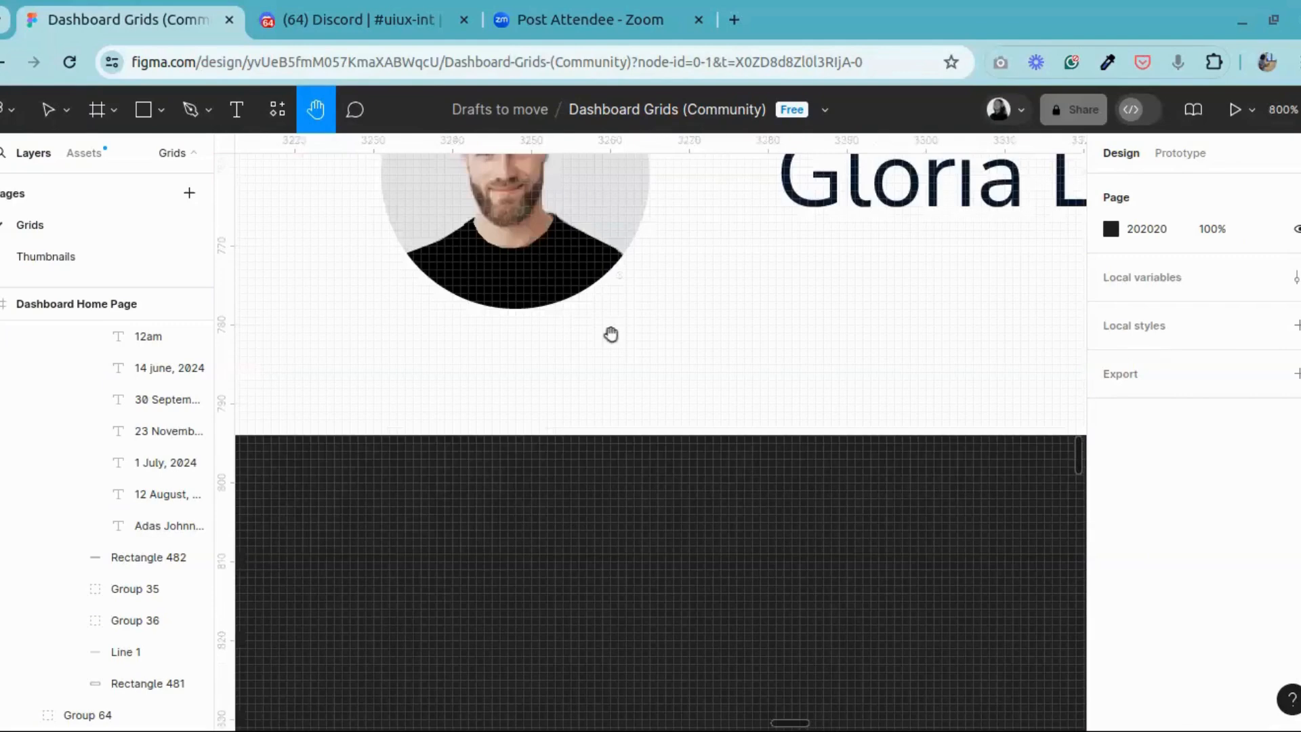
drag(610, 334, 667, 479)
key(v)
click(496, 265)
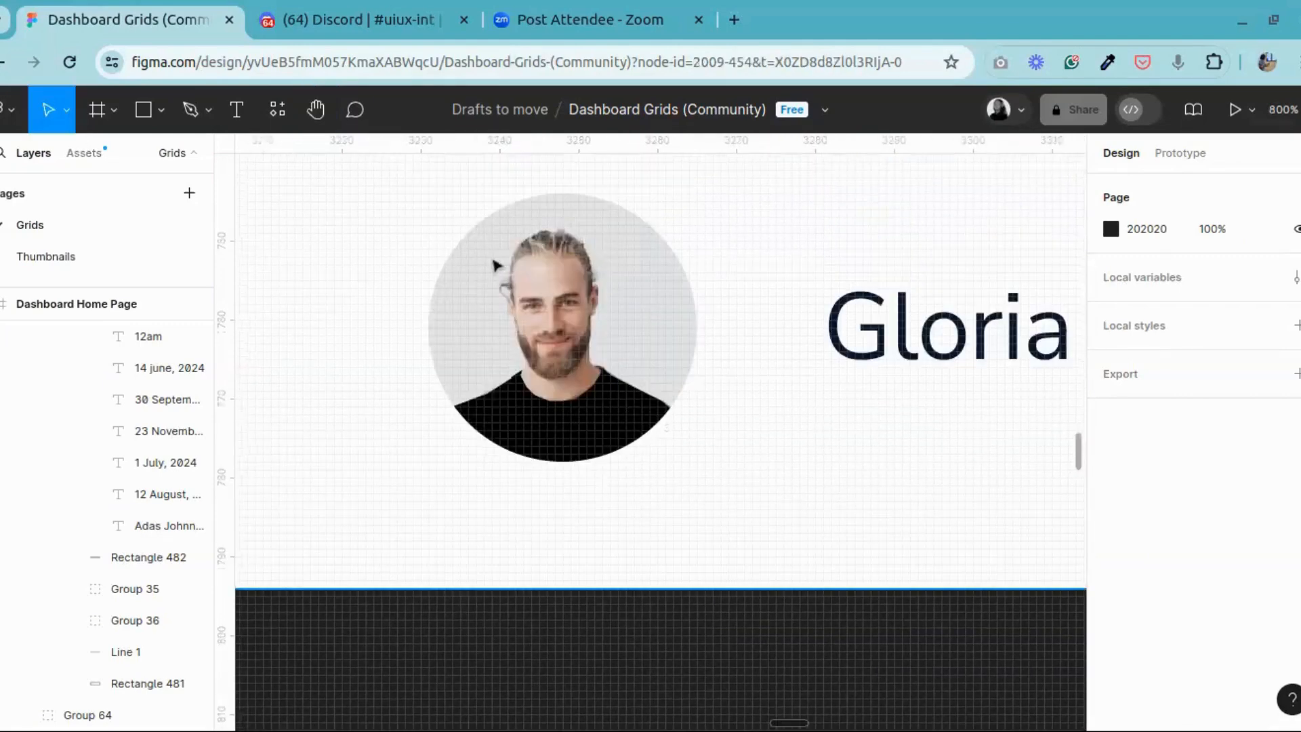
double_click(497, 265)
double_click(497, 266)
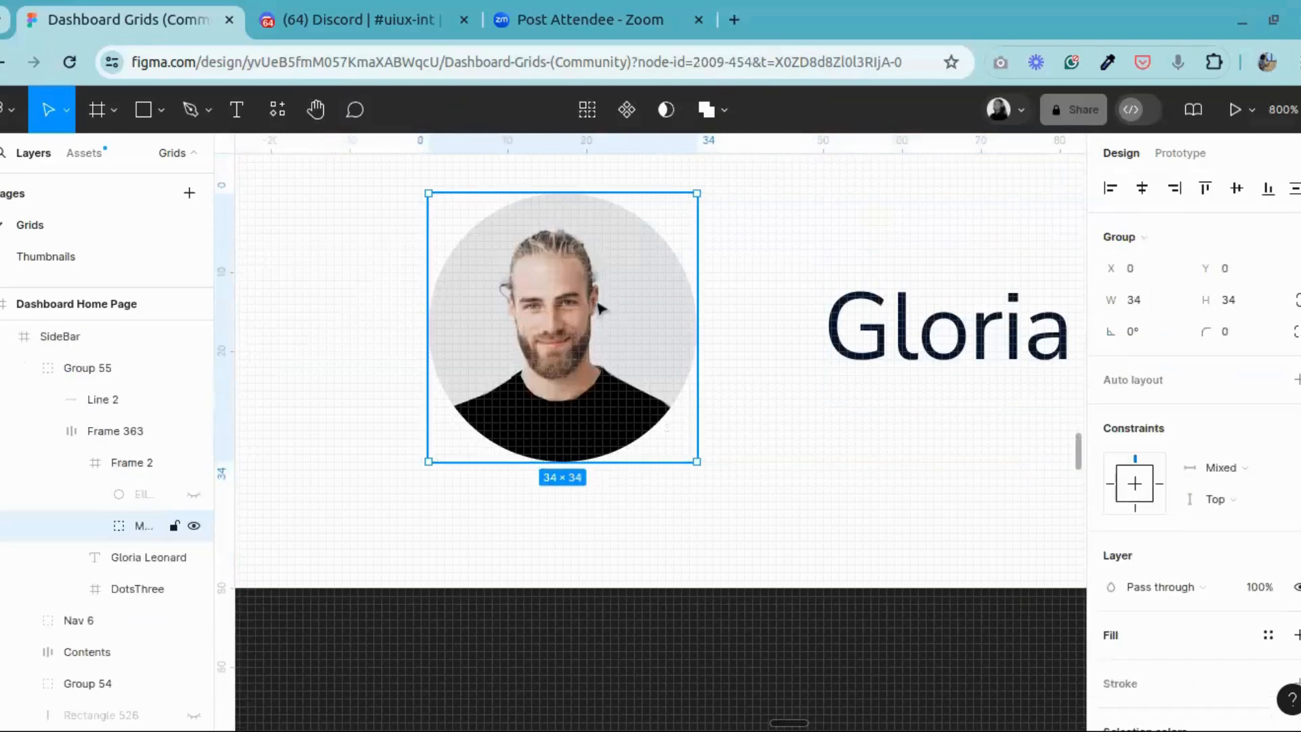
double_click(600, 308)
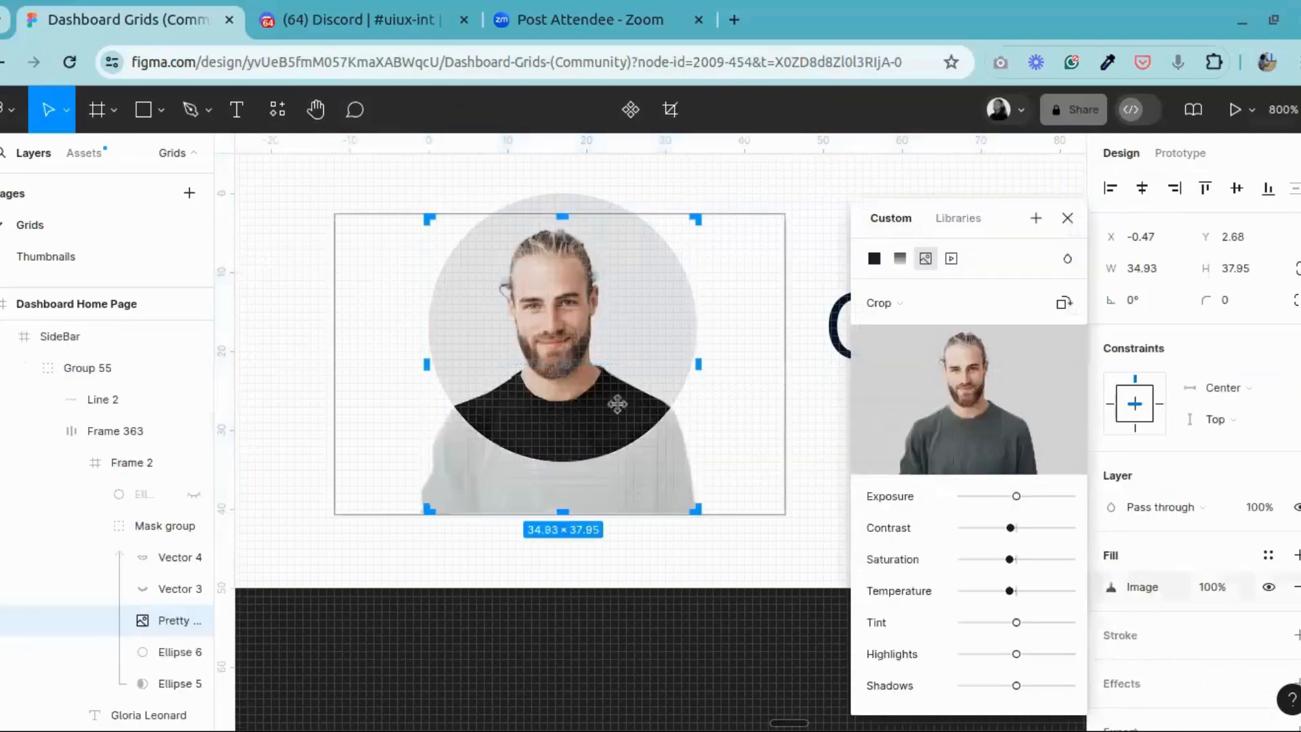
click(1067, 218)
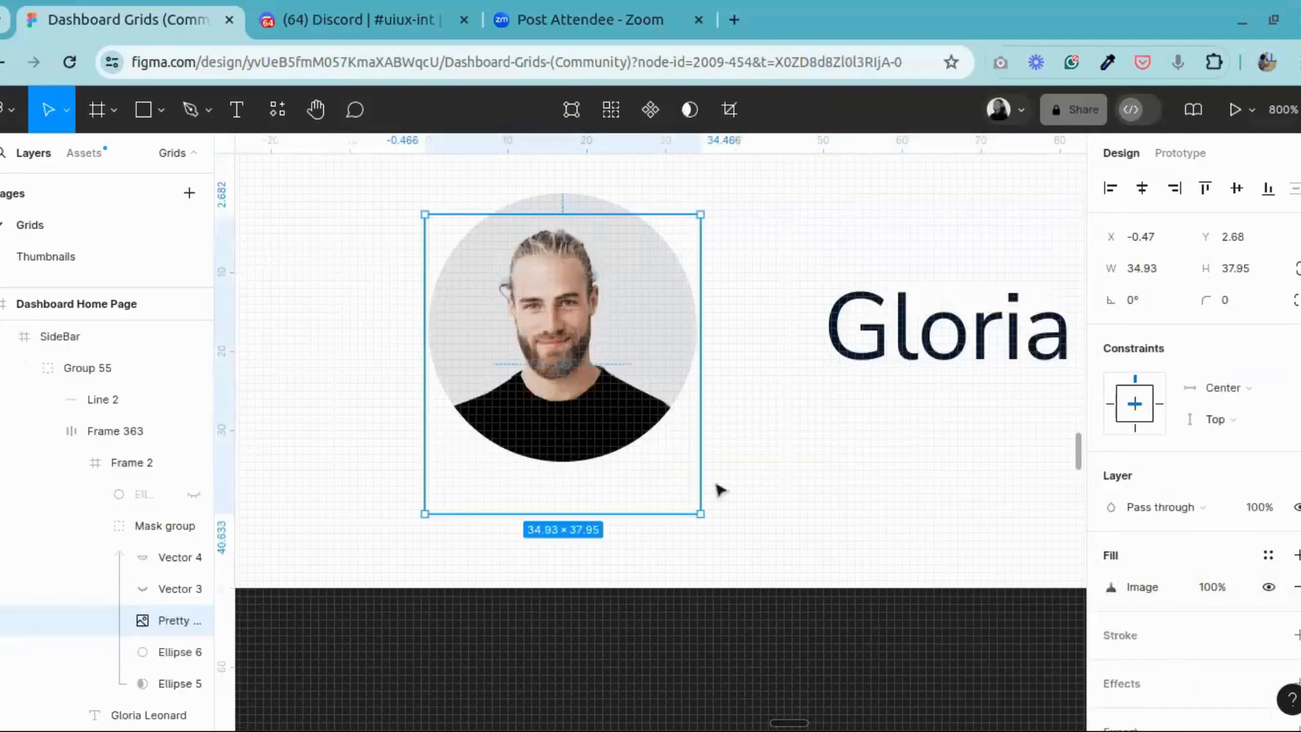
click(671, 638)
key(ctrl+minus)
key(ctrl+minus)
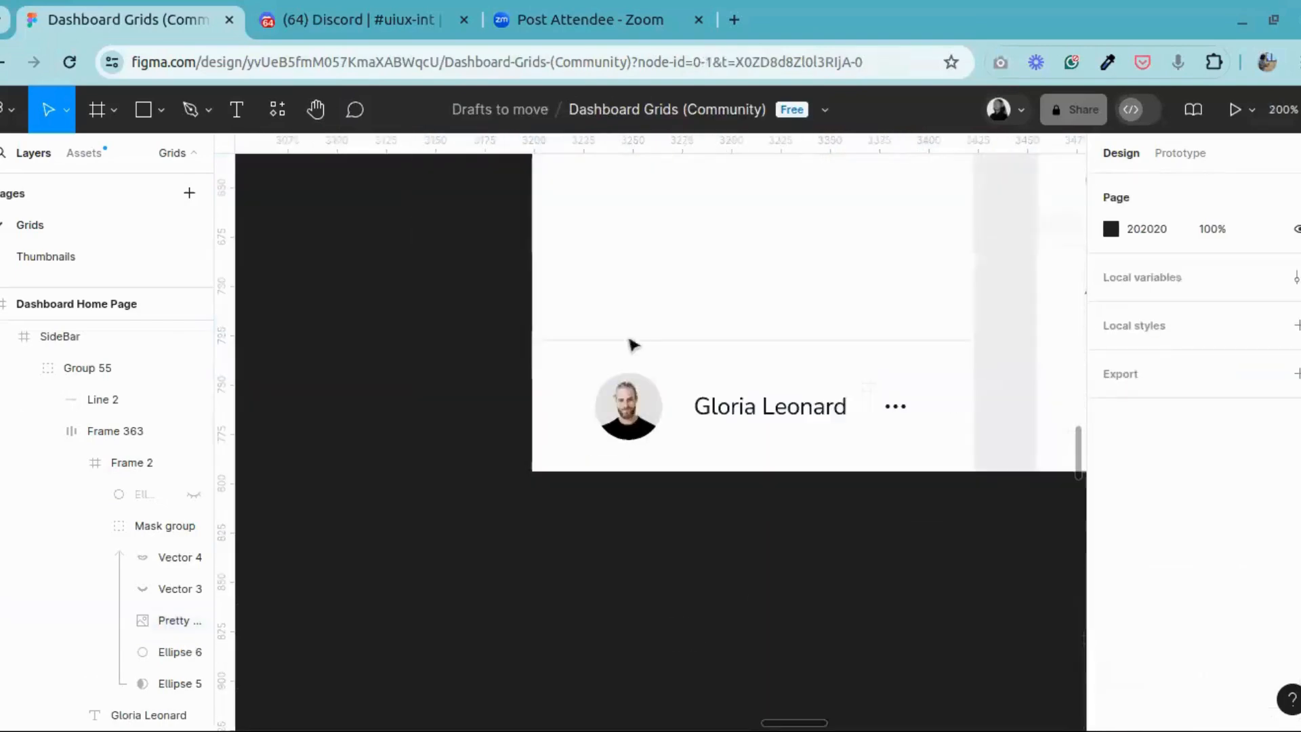
Step: Examine the dashboard's overall layout and the Transaction History table's column spacing
click(316, 109)
drag(924, 363, 489, 535)
drag(819, 540, 579, 417)
drag(662, 384, 670, 512)
key(ctrl+minus)
drag(726, 367, 790, 415)
ctrl+scroll(791, 414, down, 5)
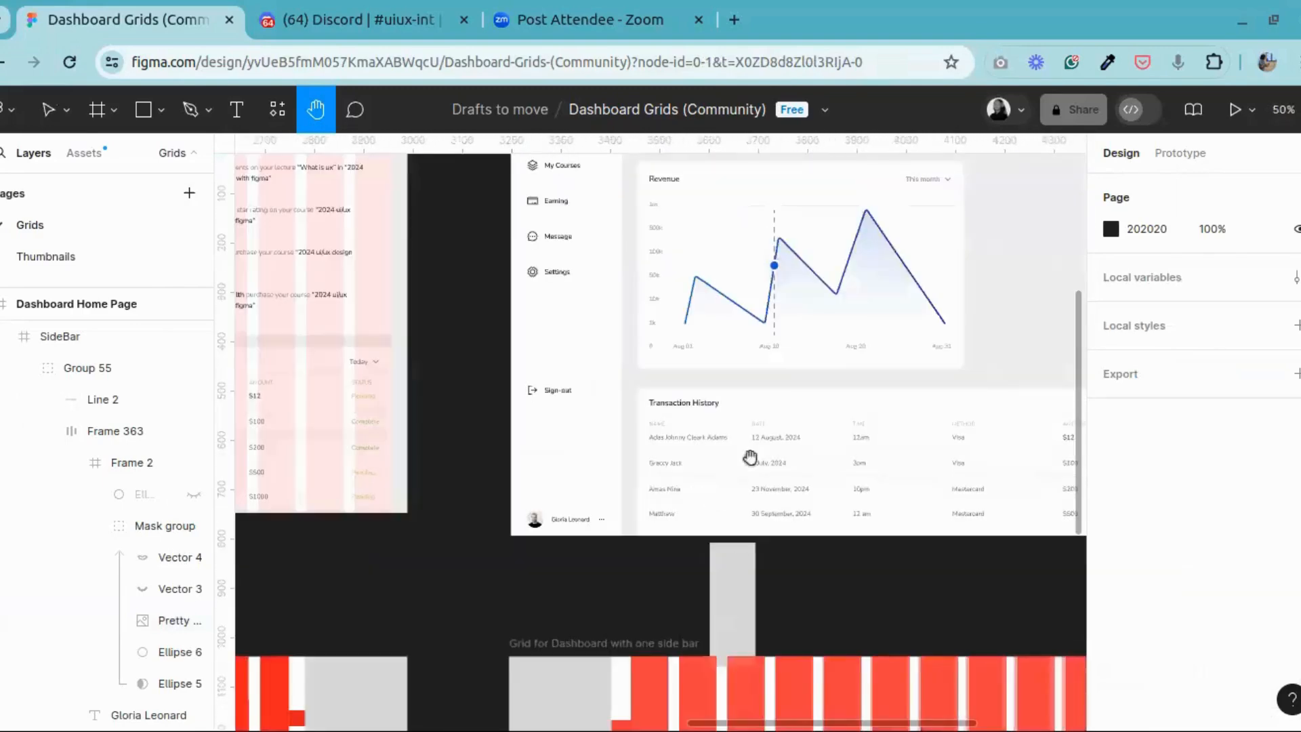
drag(751, 457, 578, 566)
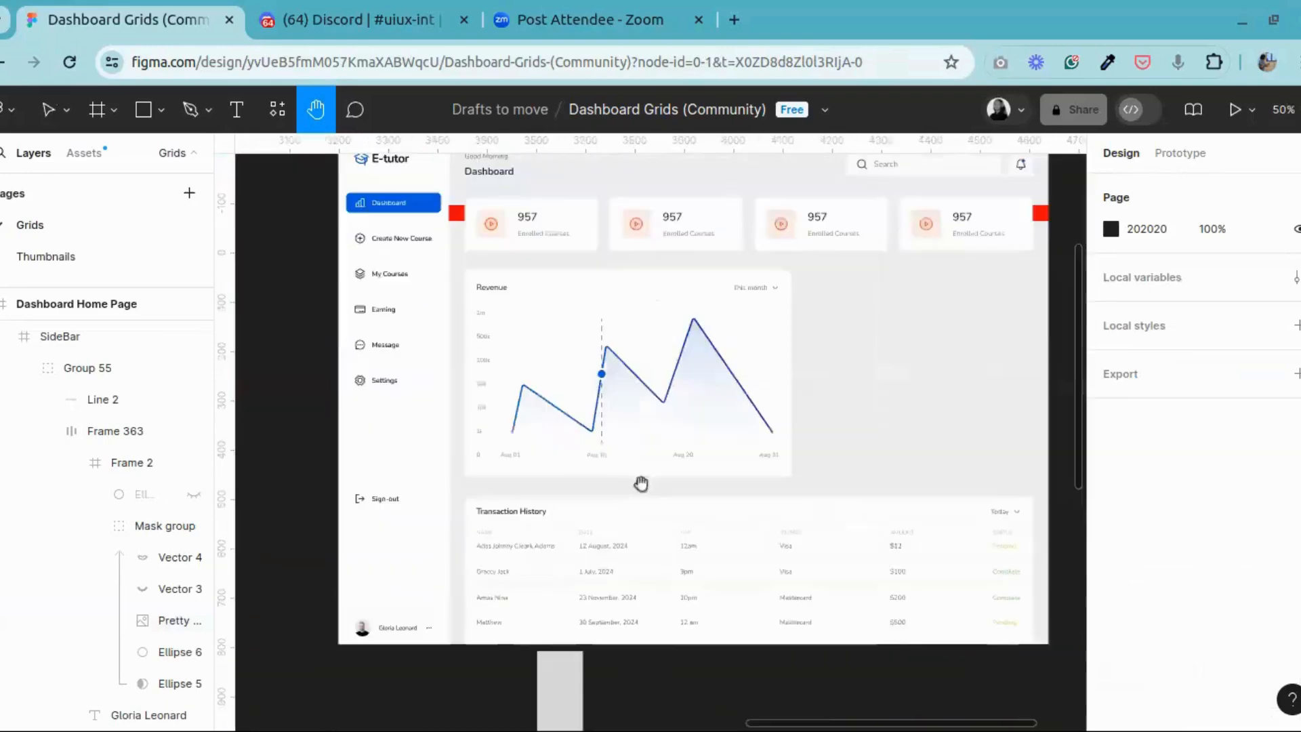
drag(606, 649, 606, 676)
drag(651, 399, 694, 392)
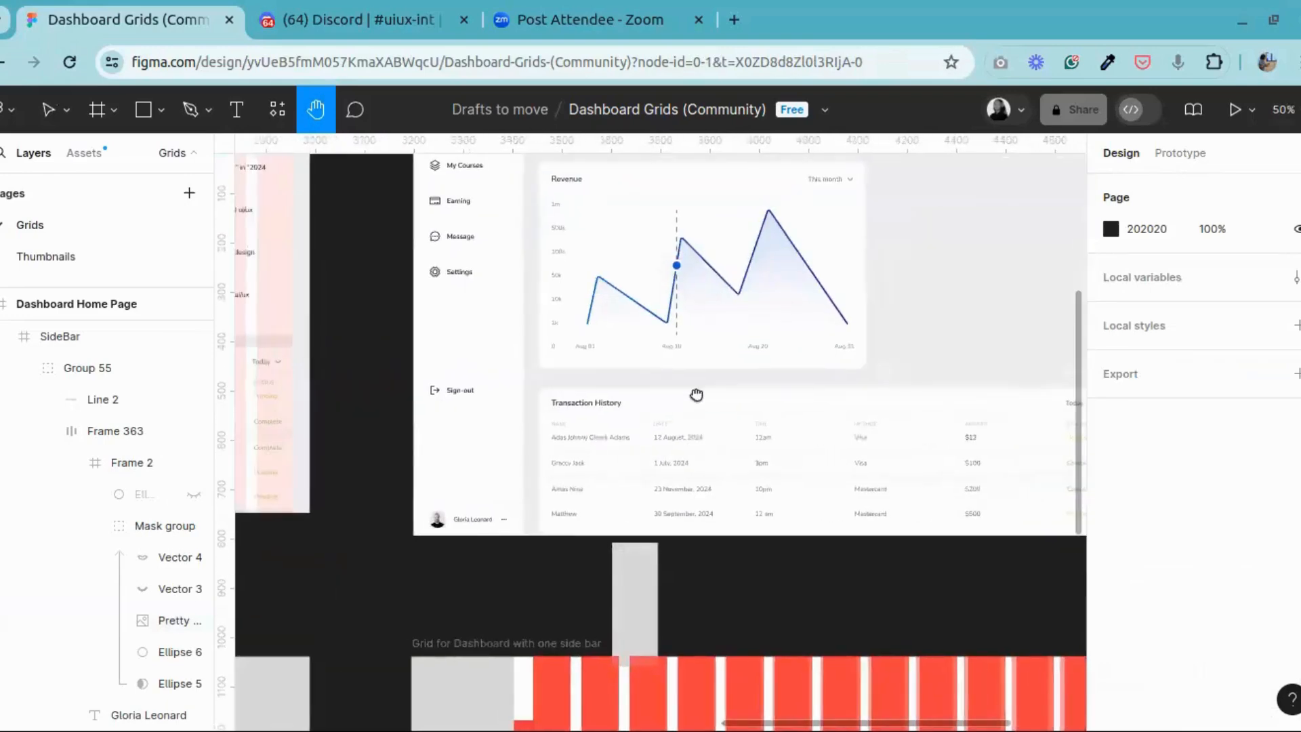
scroll(694, 400, up, 5)
scroll(842, 474, down, 3)
drag(813, 527, 434, 462)
drag(827, 533, 923, 461)
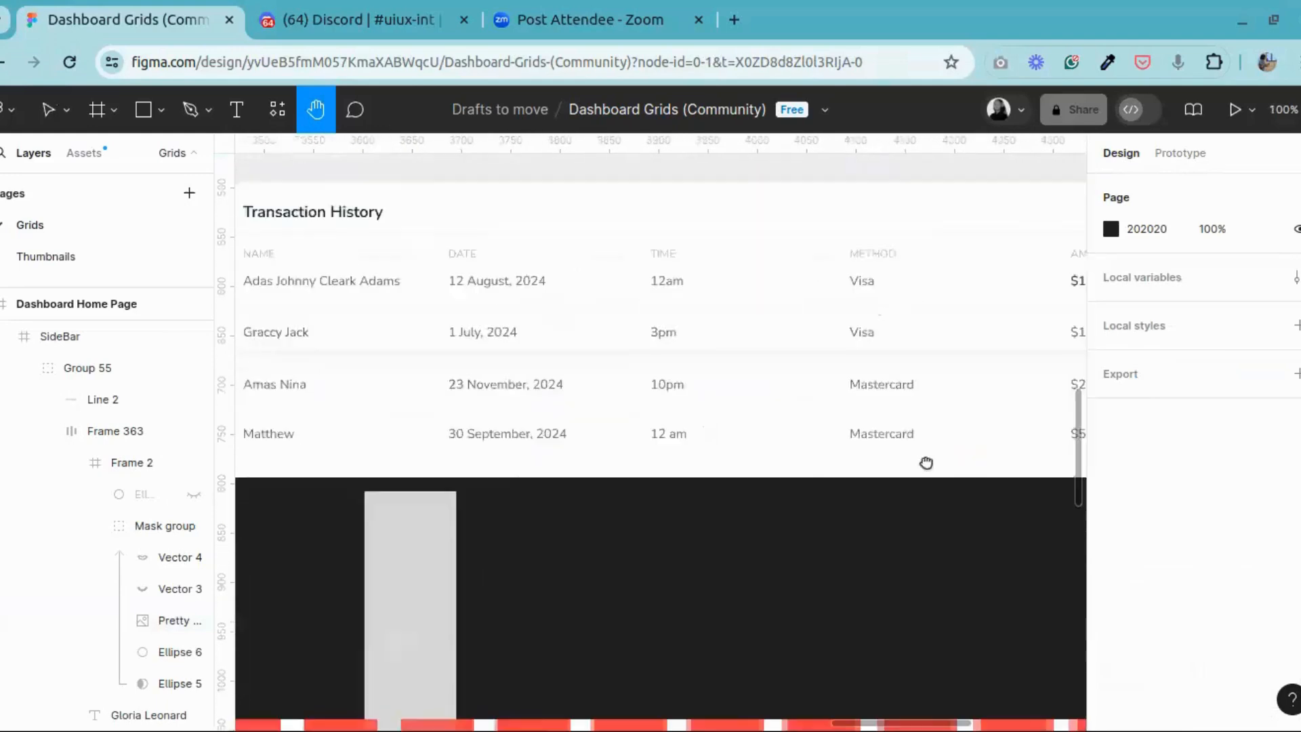
scroll(337, 308, left, 2)
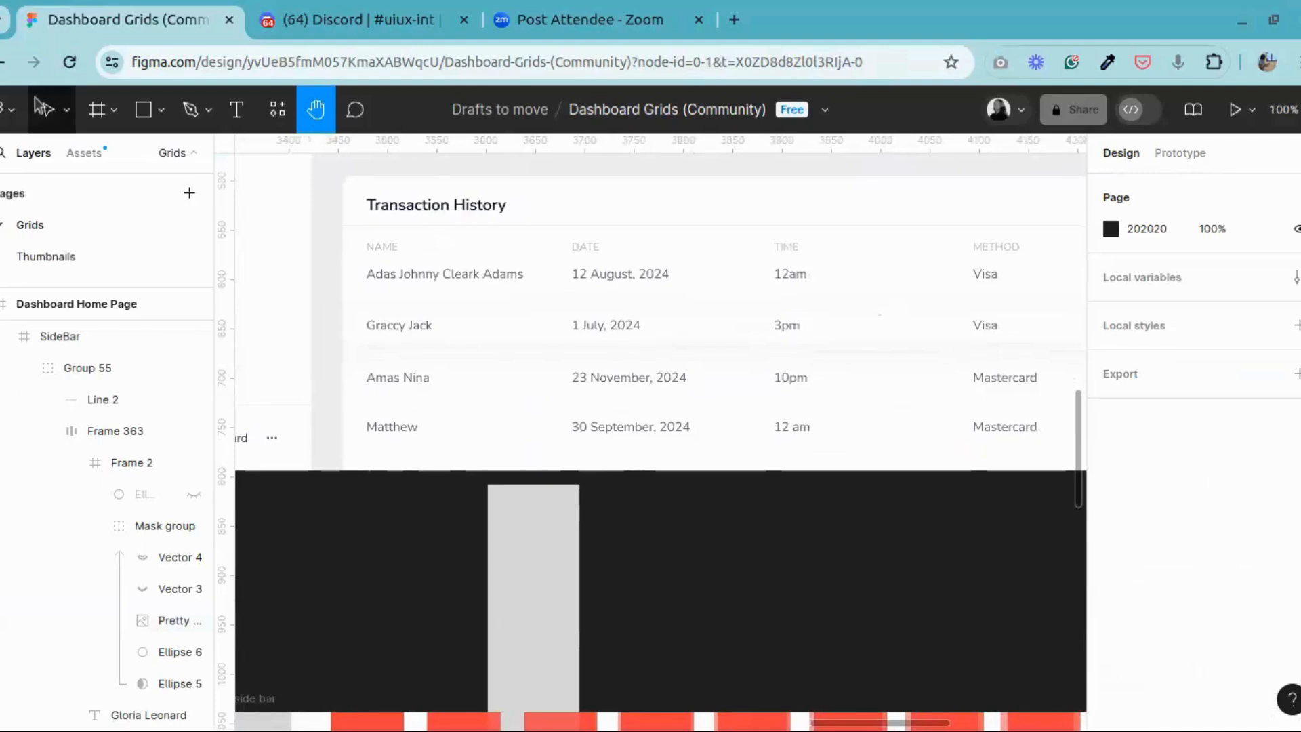
Step: Move the grey rectangle across the empty canvas to sit beneath the table's DATE column
key(v)
click(531, 631)
drag(531, 631, 630, 633)
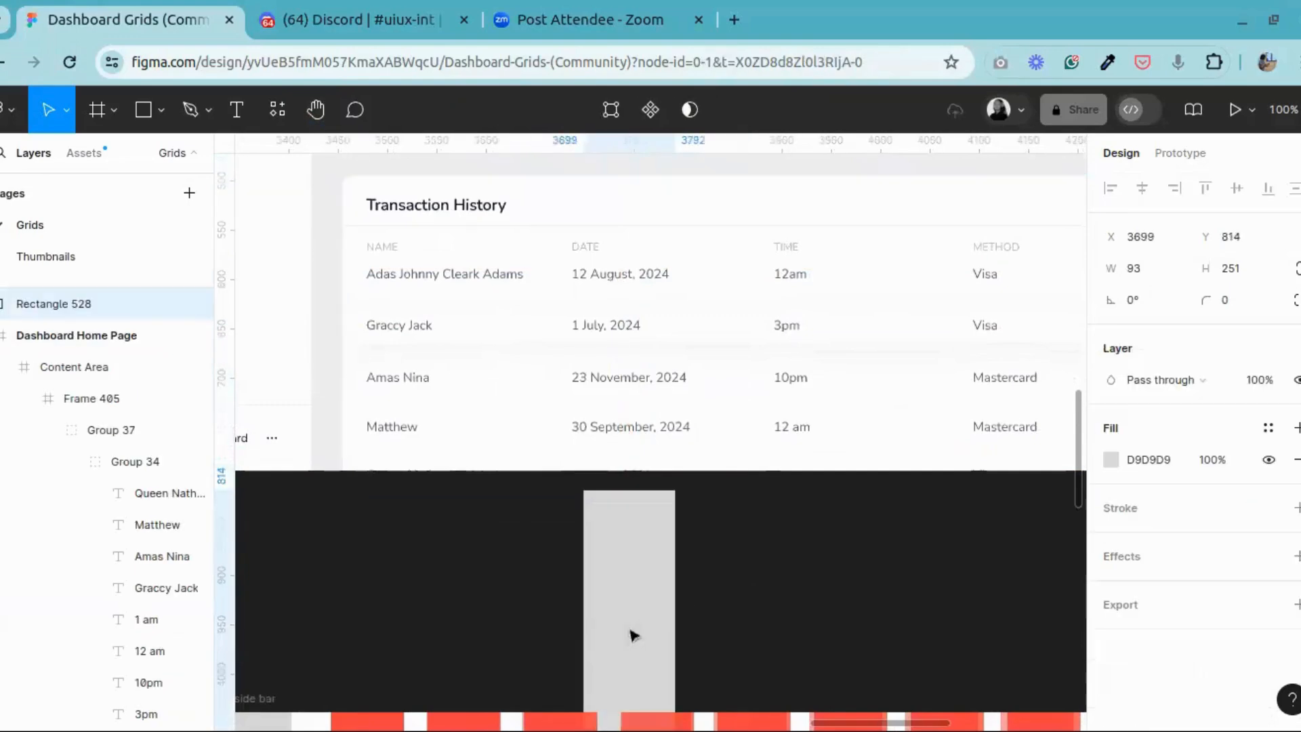
Step: Move the 48 × 48 red square from above the dashboard into the Transaction History table, between the NAME and DATE headings
scroll(579, 439, up, 5)
scroll(580, 437, up, 1)
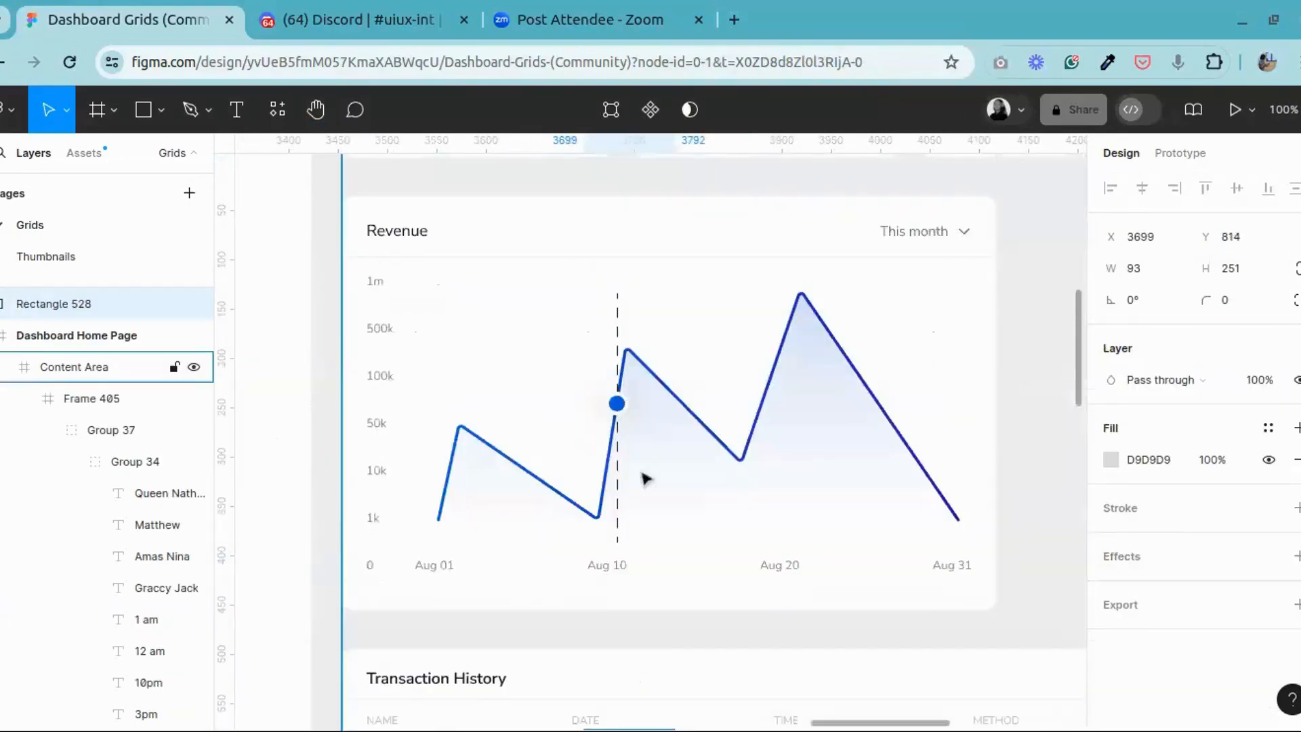
key(ctrl+minus)
scroll(497, 406, up, 3)
click(479, 506)
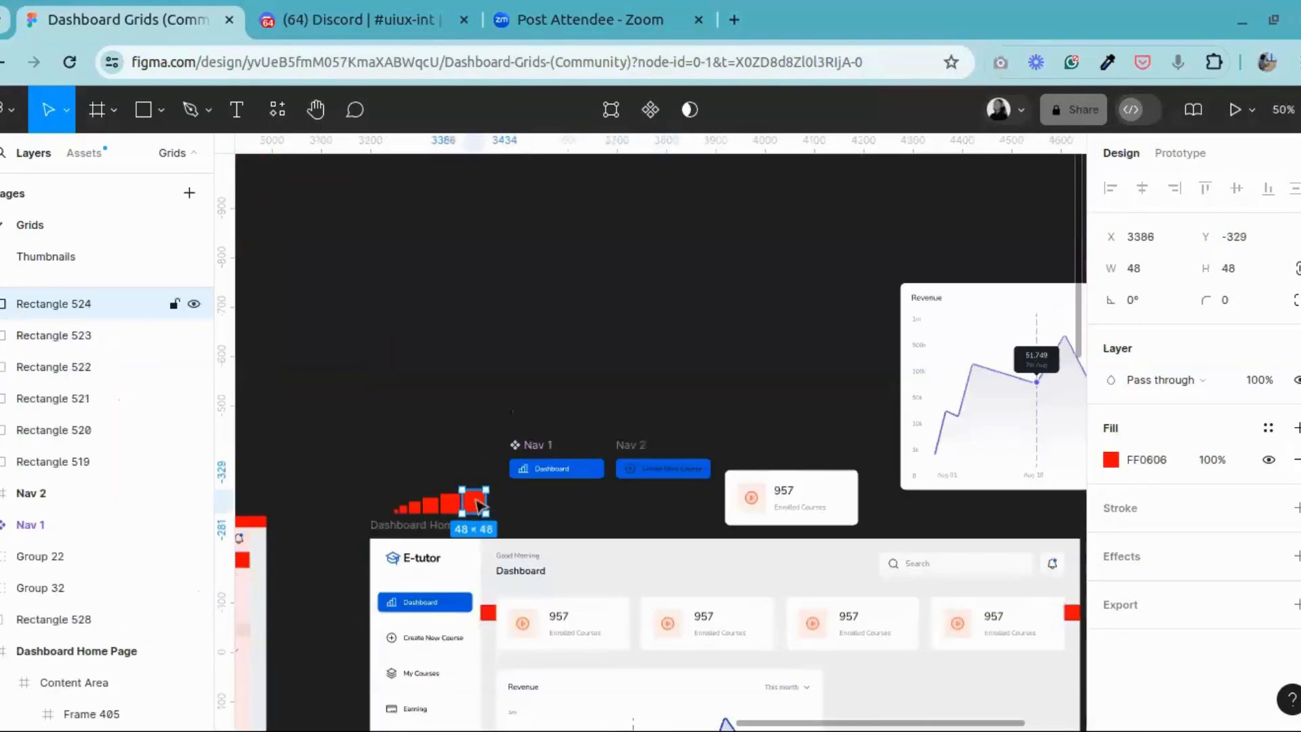
drag(479, 506, 853, 648)
drag(589, 393, 632, 376)
click(316, 109)
scroll(631, 376, up, 10)
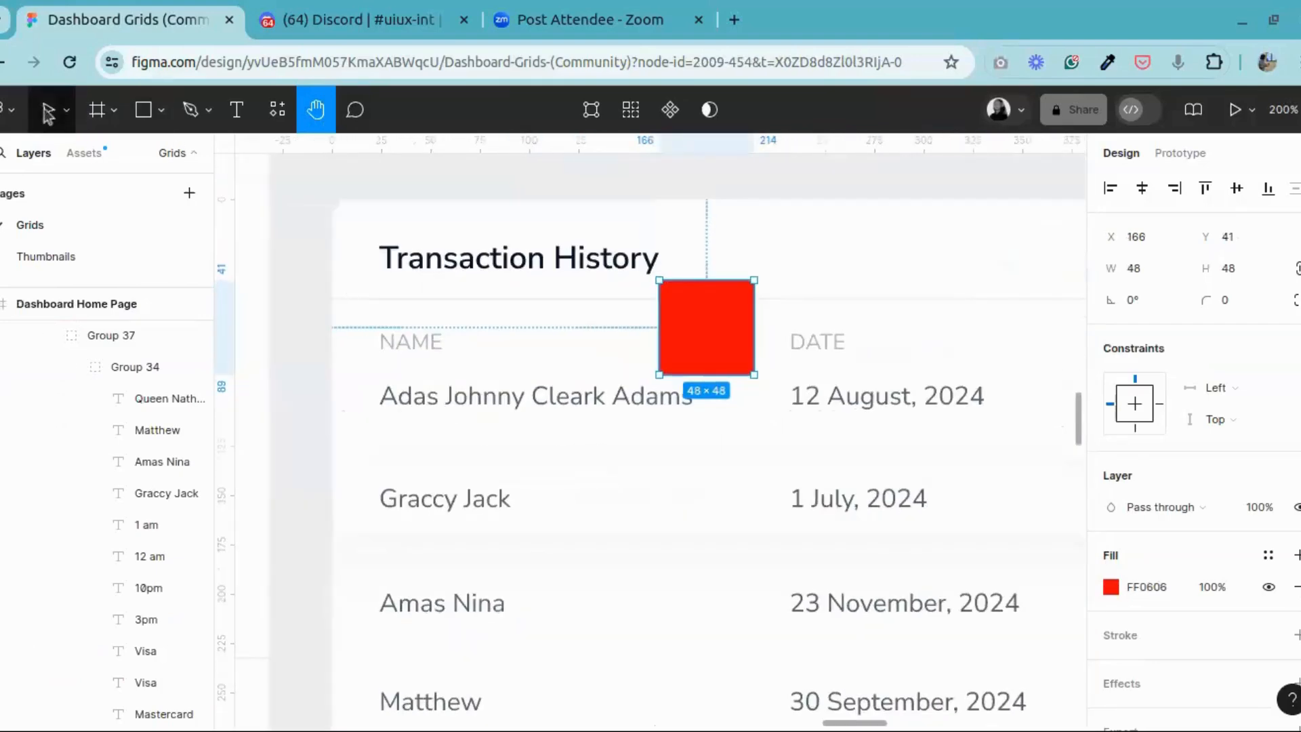
Step: Delete the added surname from the first NAME entry in the Transaction History table
key(v)
double_click(587, 402)
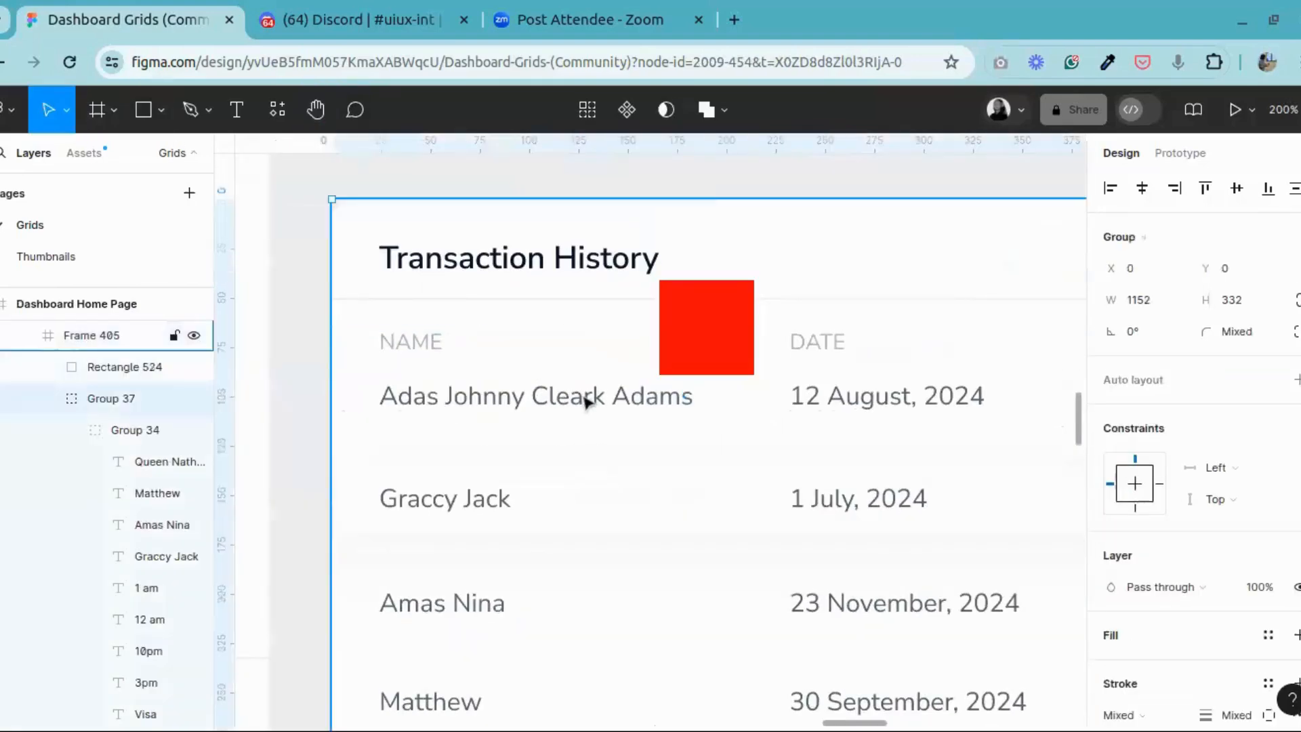
double_click(587, 402)
double_click(586, 401)
click(662, 395)
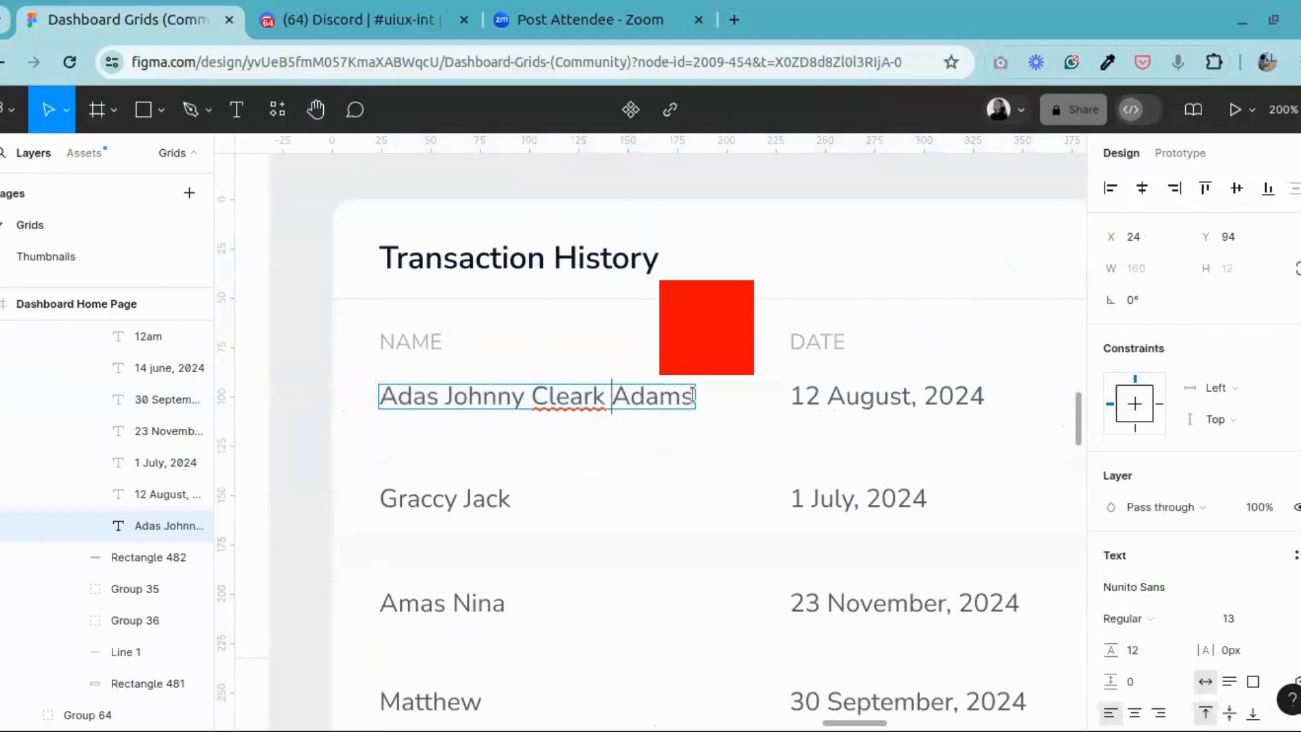
key(BackSpace)
key(BackSpace)
key(BackSpace)
key(BackSpace)
key(BackSpace)
key(BackSpace)
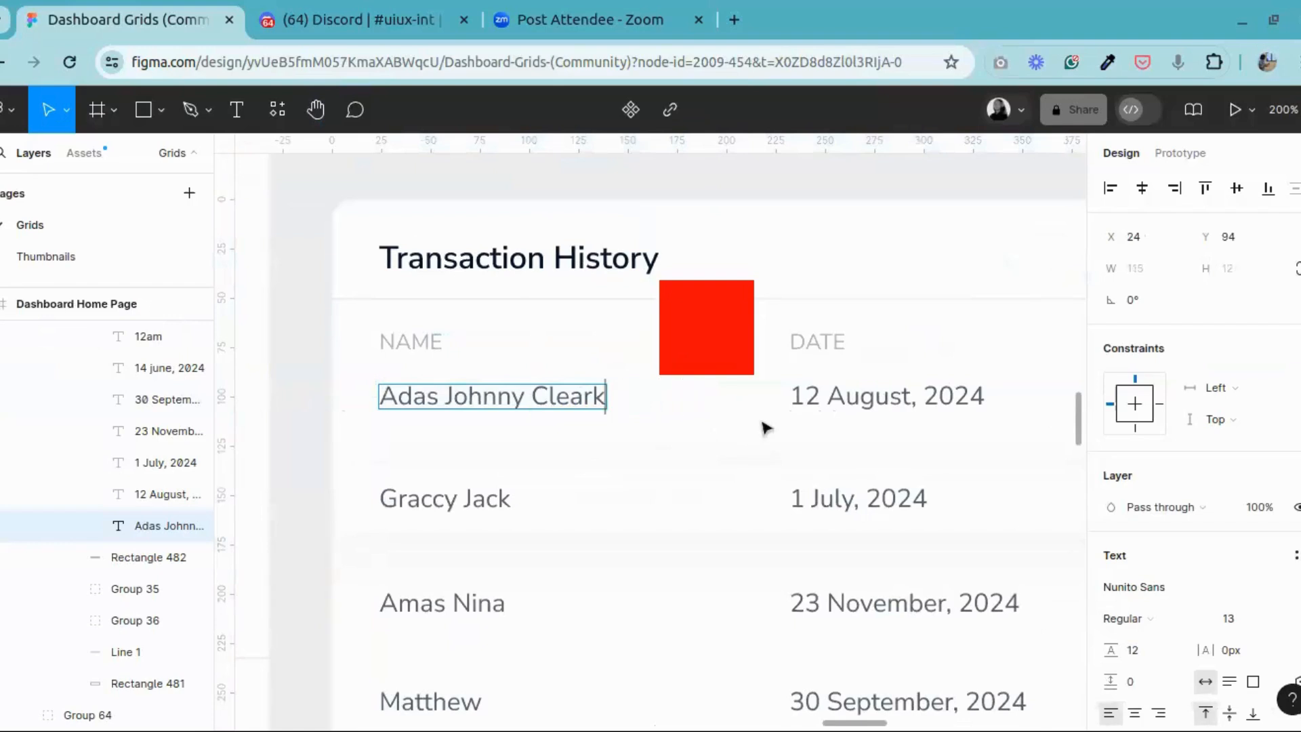
key(Escape)
Step: Place two 48 × 48 red squares side by side between the first NAME entry and the DATE column, and group them
drag(715, 328, 745, 400)
click(670, 401)
click(662, 404)
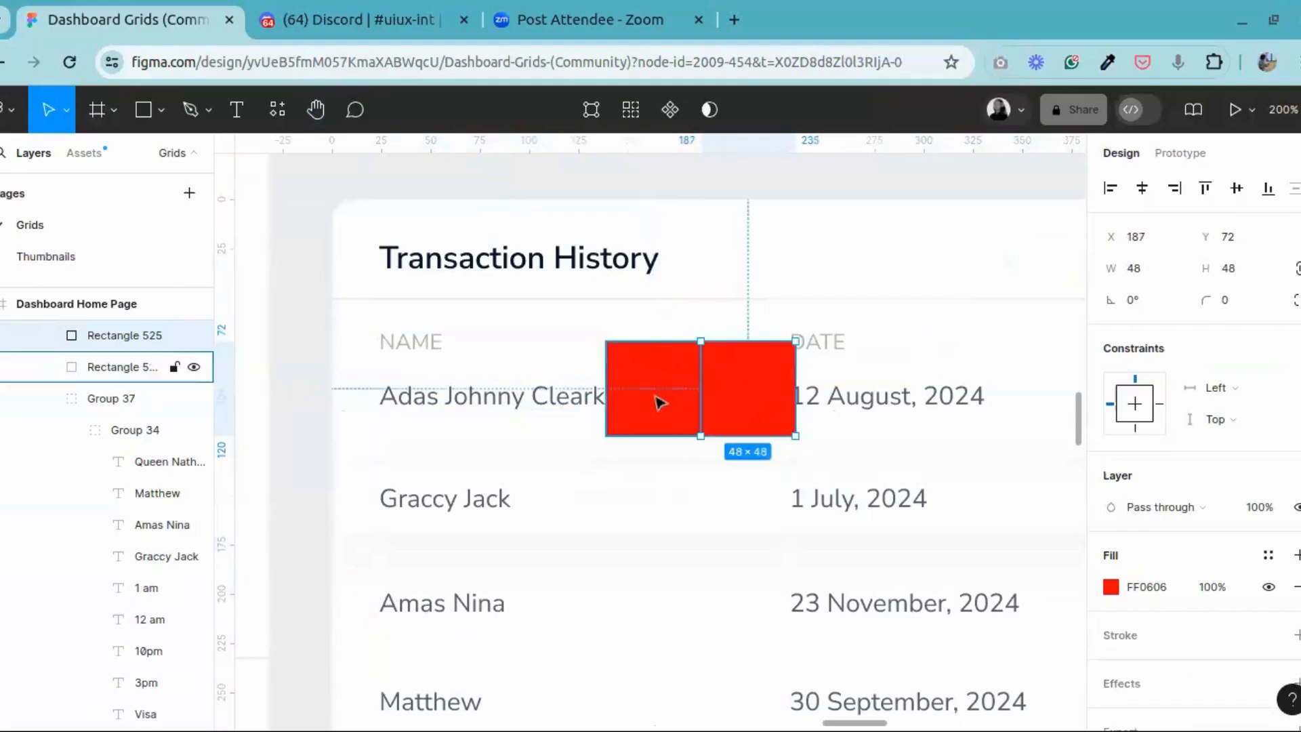
shift+click(745, 390)
right_click(745, 390)
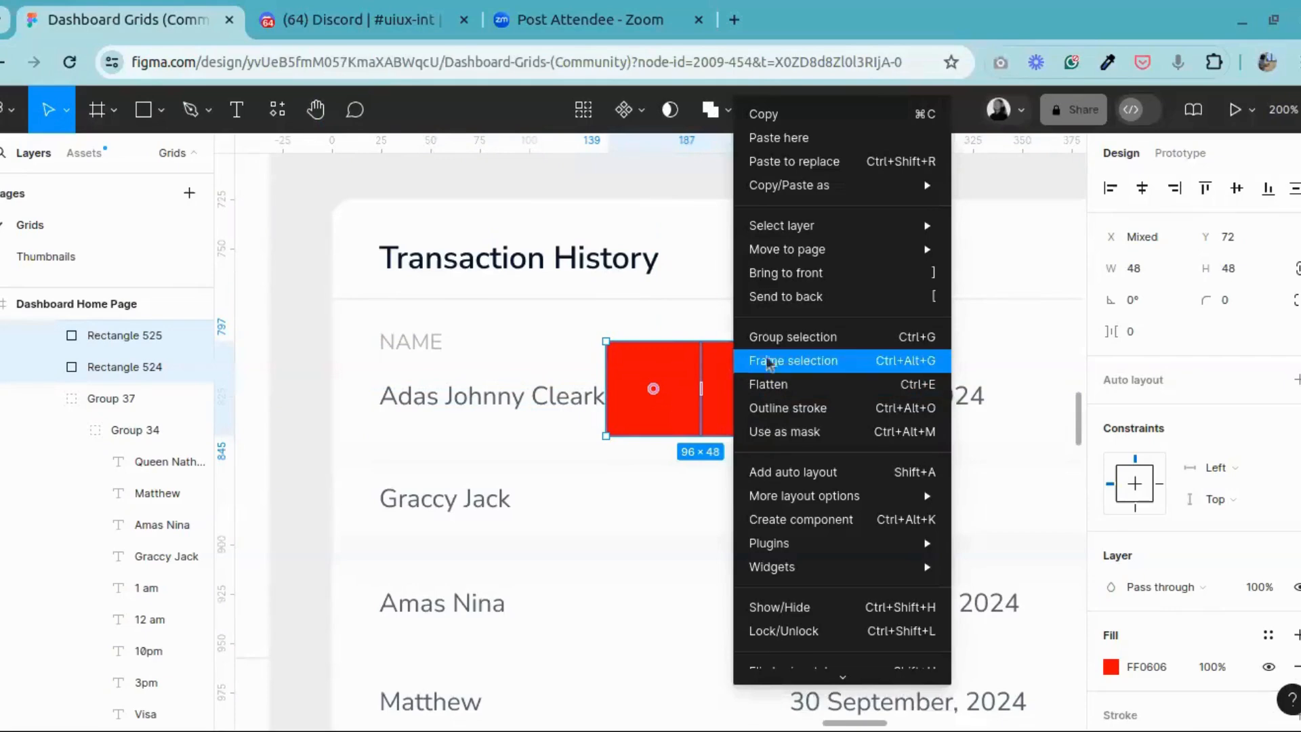
key(ctrl+g)
Step: Stretch both red squares downward across the table rows, making the one beside the DATE column 222 high
double_click(662, 410)
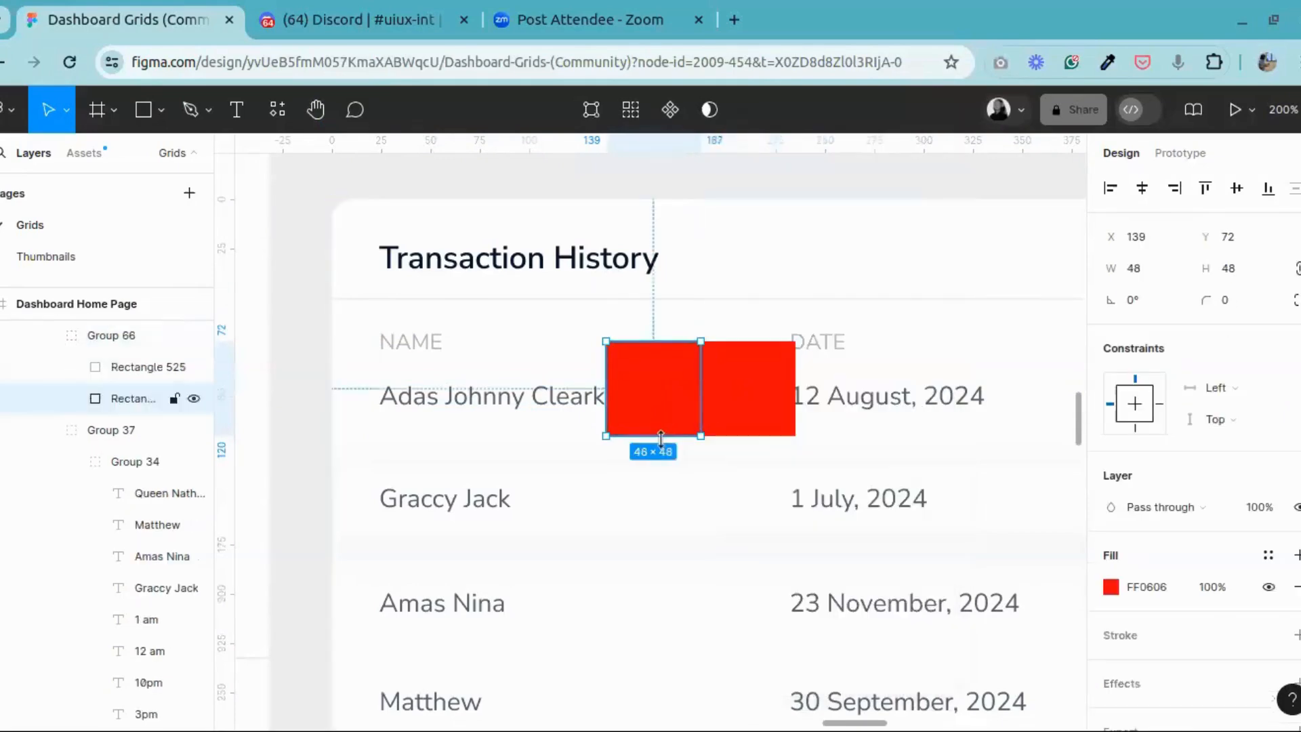
drag(660, 437, 658, 602)
click(784, 238)
double_click(783, 241)
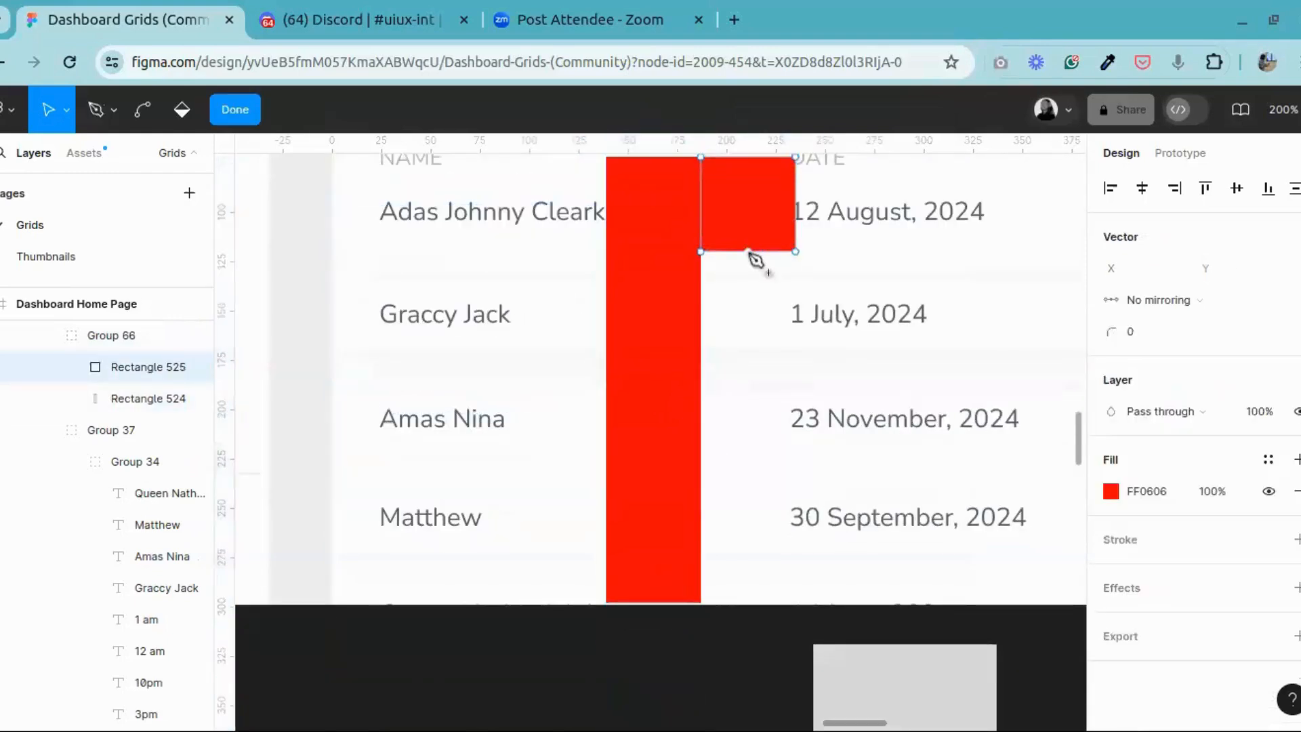
click(234, 110)
drag(734, 252, 717, 569)
scroll(827, 339, up, 2)
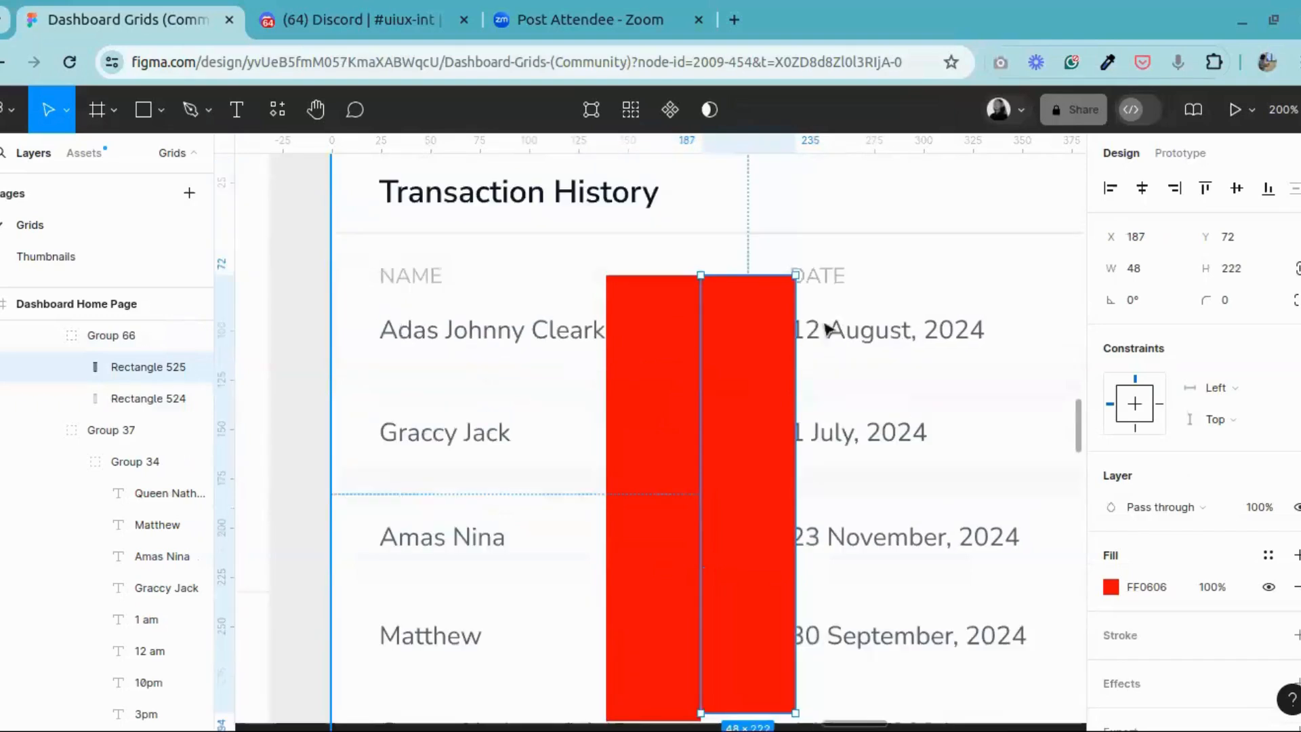
Step: Select the DATE heading with its first four date entries and move them right to X 234, against the red spacer
click(828, 287)
double_click(828, 279)
double_click(827, 280)
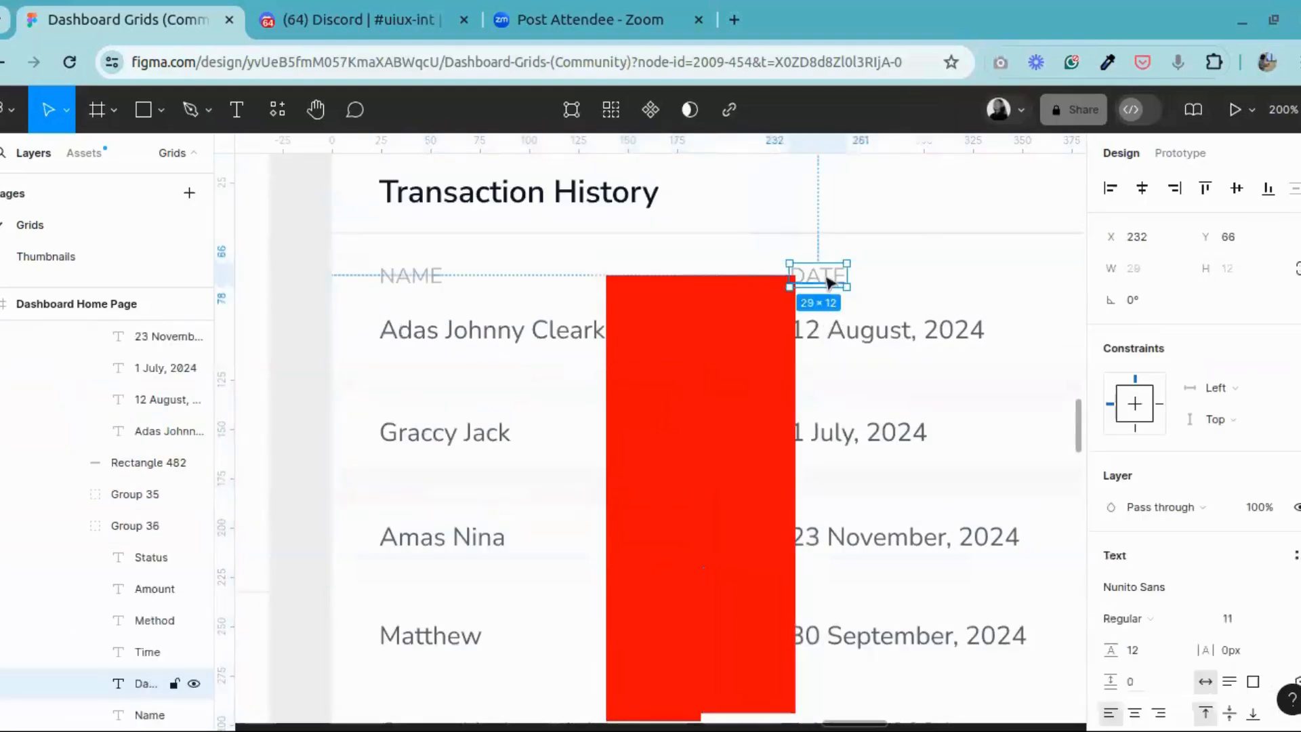
shift+click(869, 339)
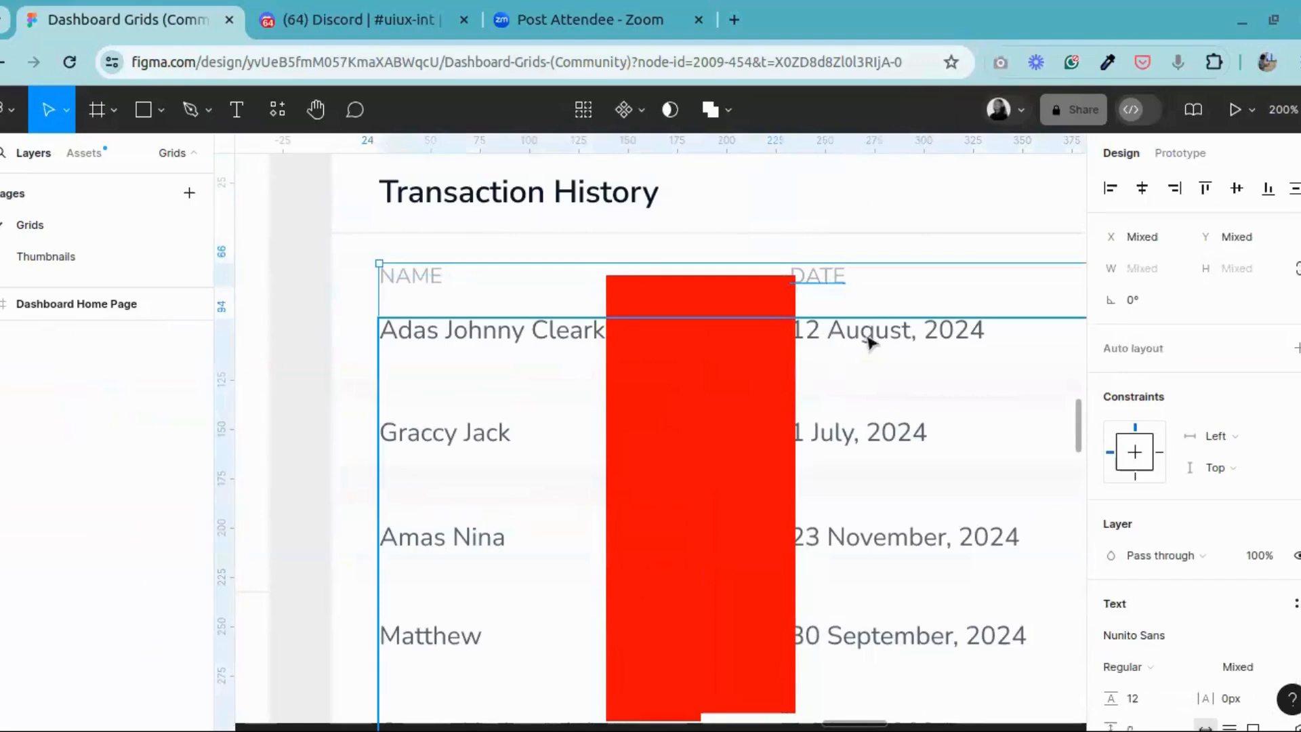
shift+click(833, 444)
shift+click(834, 539)
shift+click(849, 620)
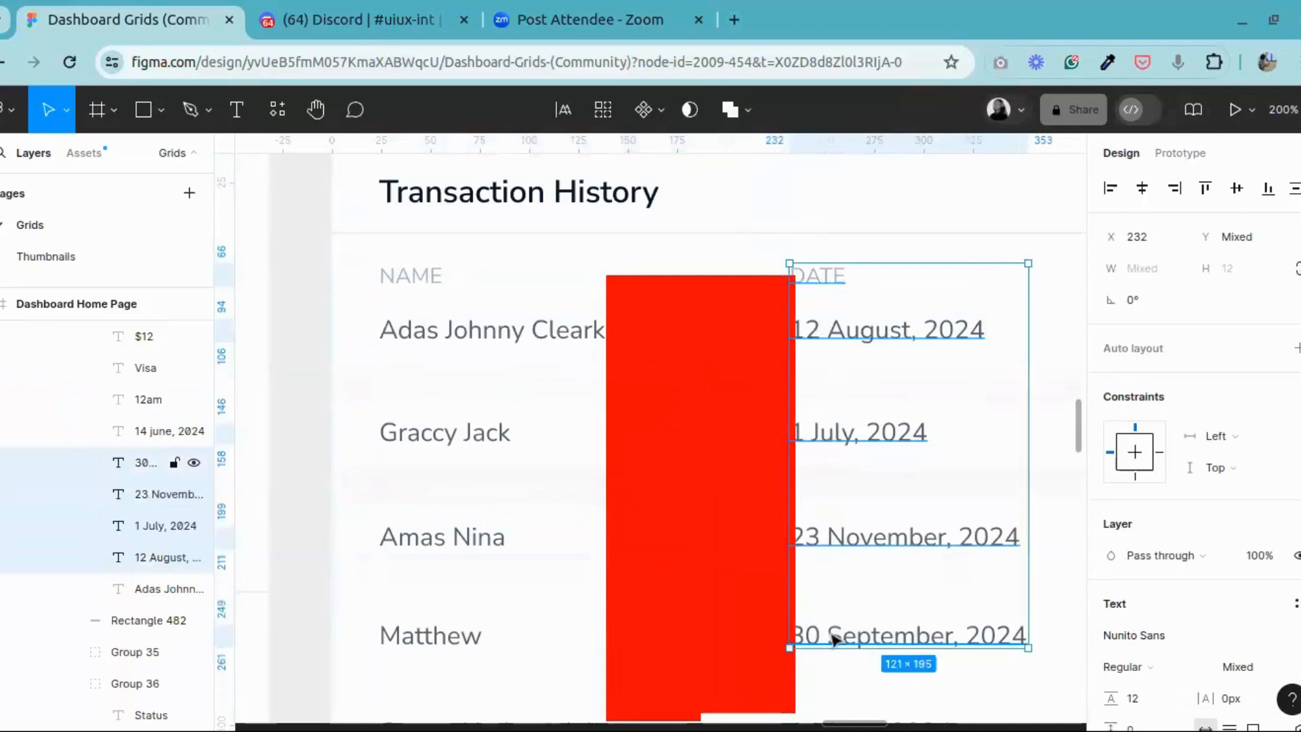
drag(873, 588, 879, 584)
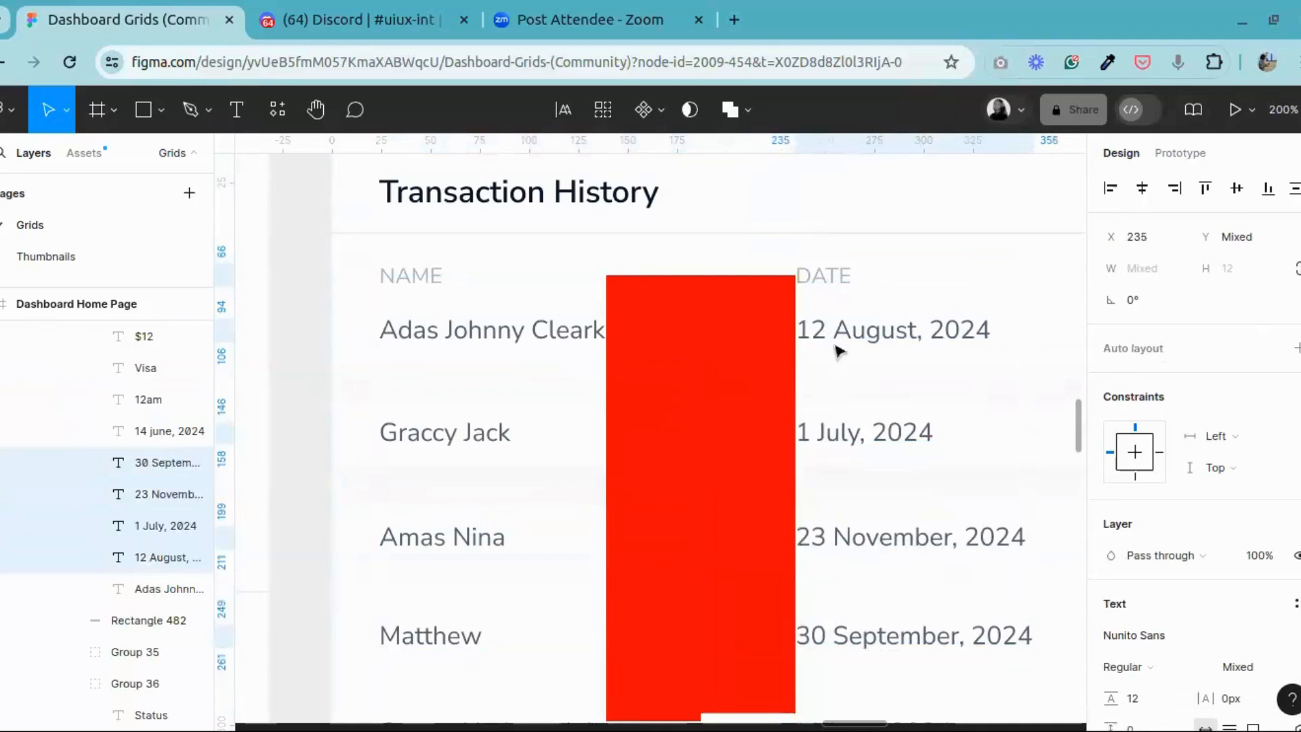
key(Left)
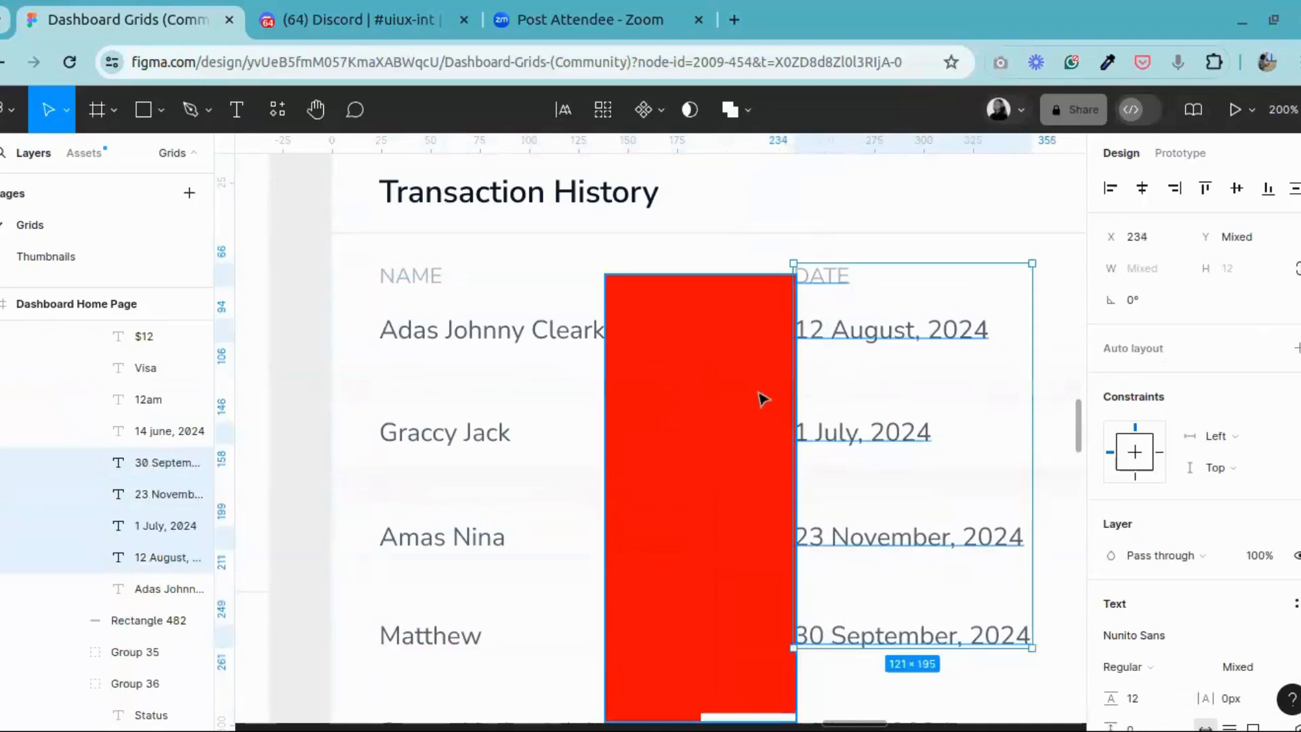
Step: Duplicate the 96-wide red spacer group and place the copy between the DATE and TIME columns at X 351, Y 68
click(748, 398)
mouse_move(743, 392)
alt+mouse_down()
mouse_move(1174, 402)
mouse_move(747, 393)
alt+mouse_up()
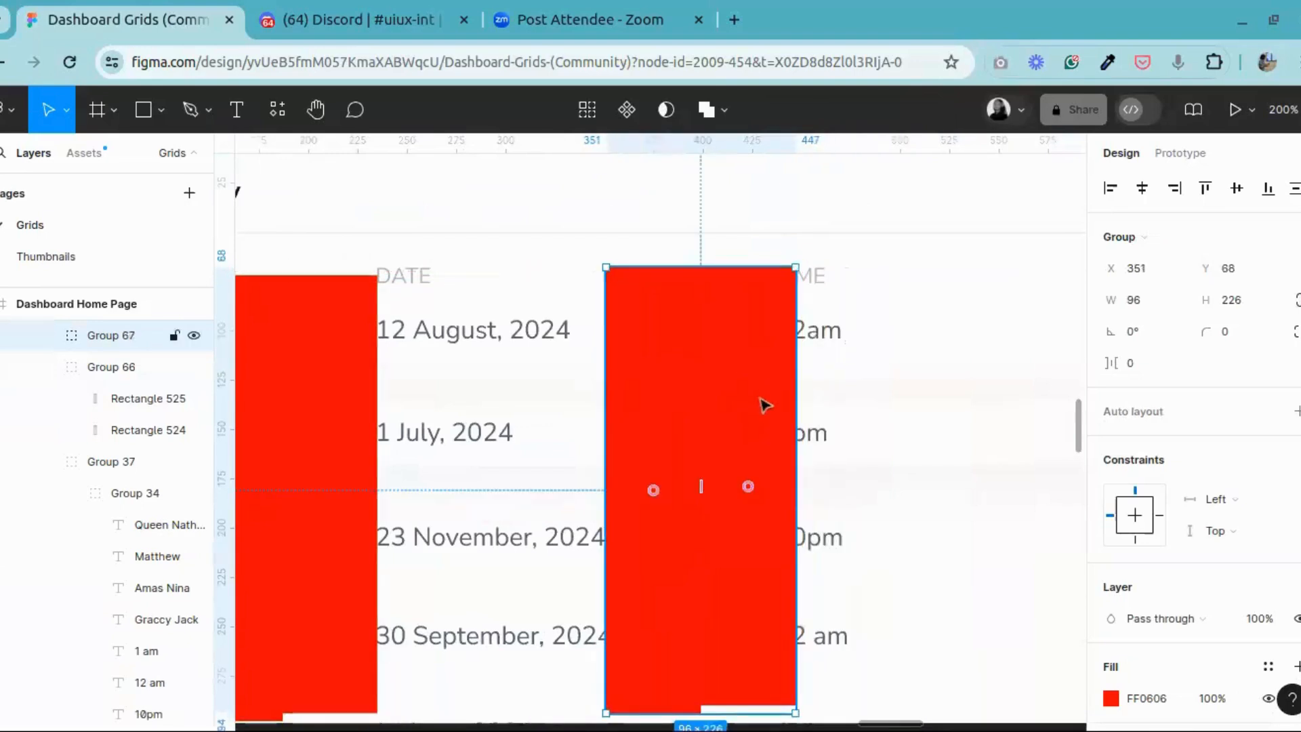
click(817, 292)
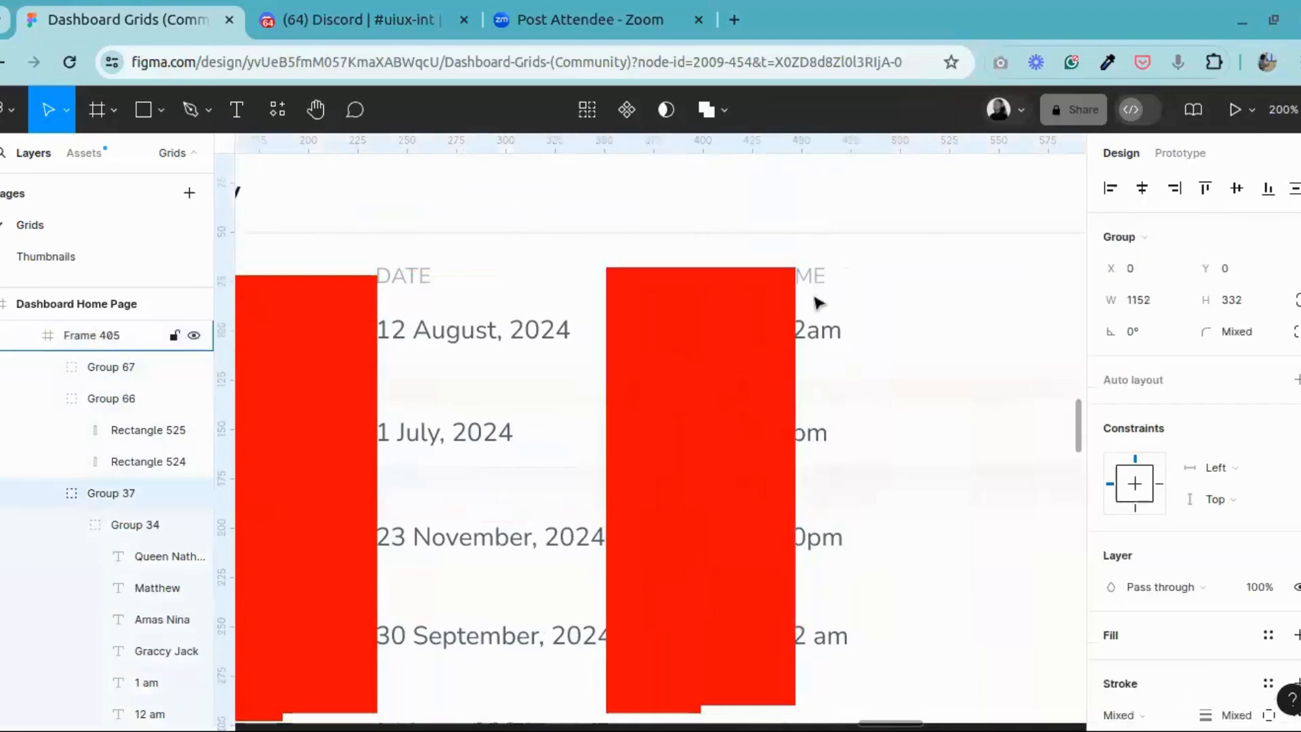
click(816, 282)
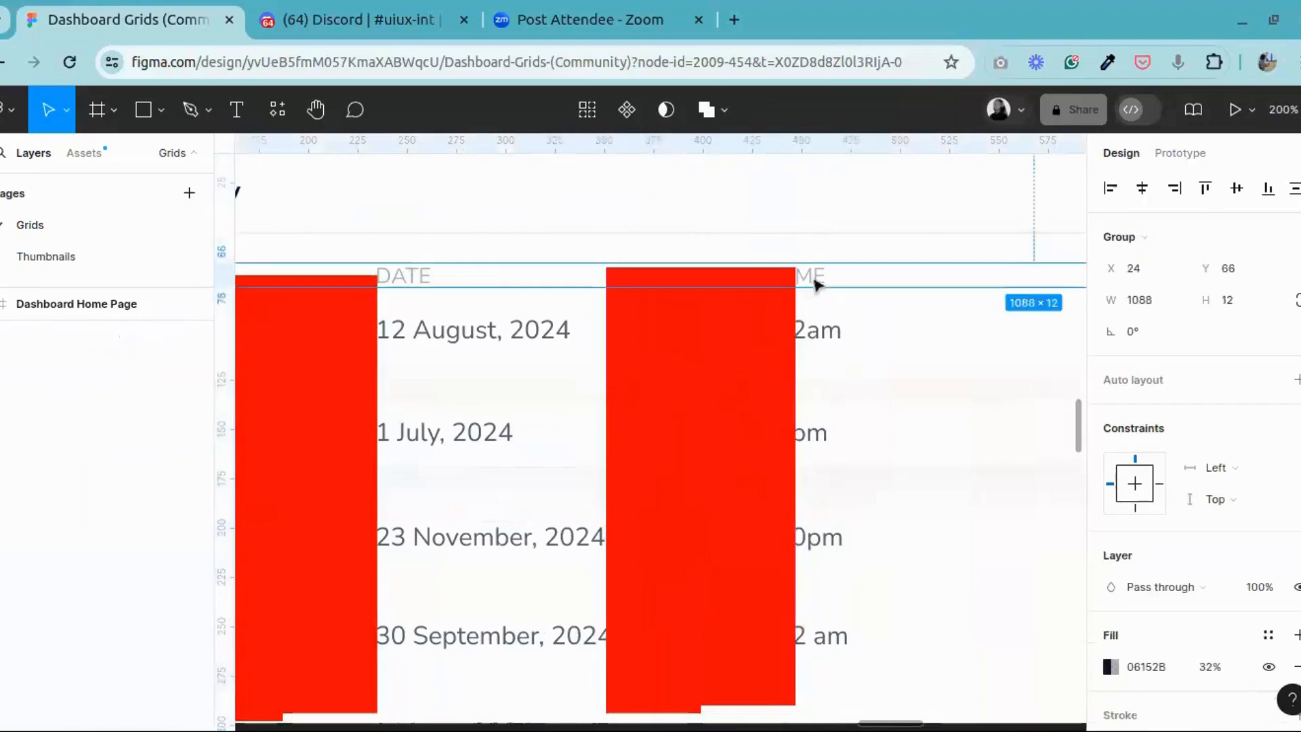
Step: Examine the gaps between the TIME, METHOD and AMOUNT columns of the Transaction History table
click(316, 110)
drag(941, 494, 467, 410)
drag(890, 407, 1130, 438)
scroll(450, 413, right, 5)
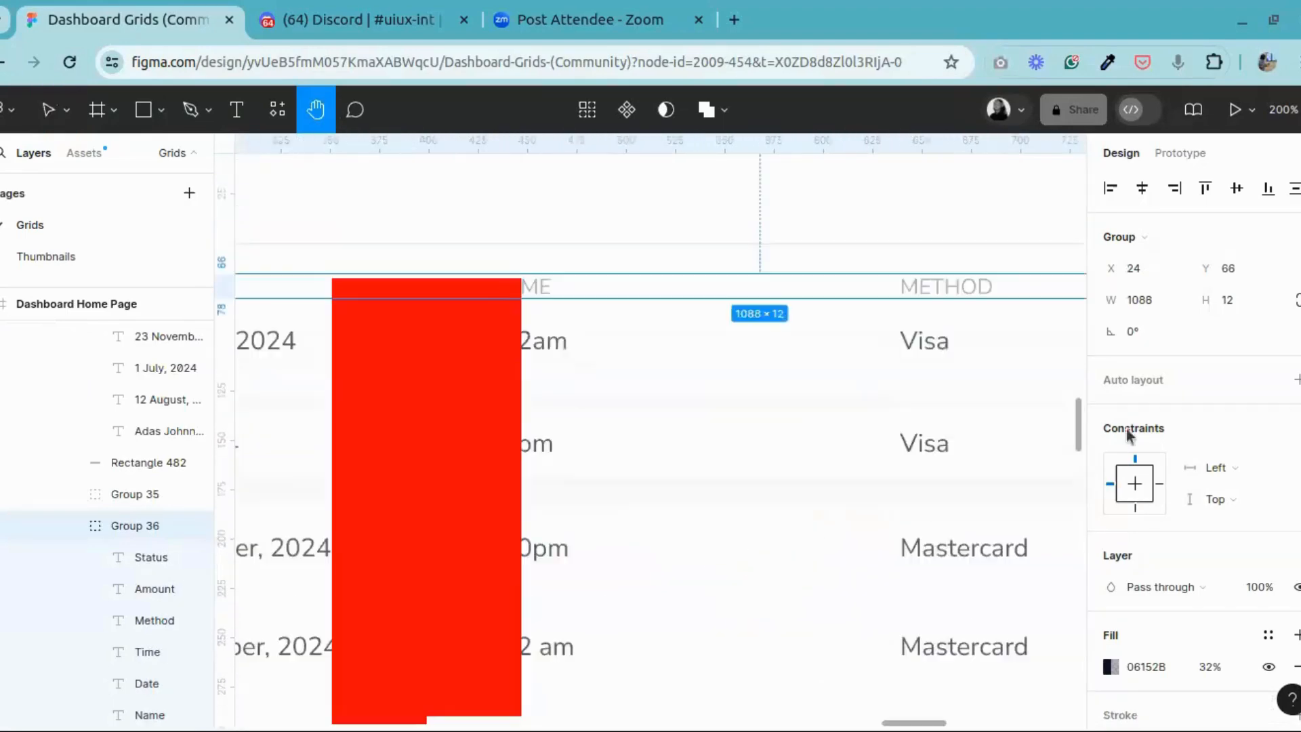
drag(633, 351, 263, 315)
drag(759, 365, 393, 334)
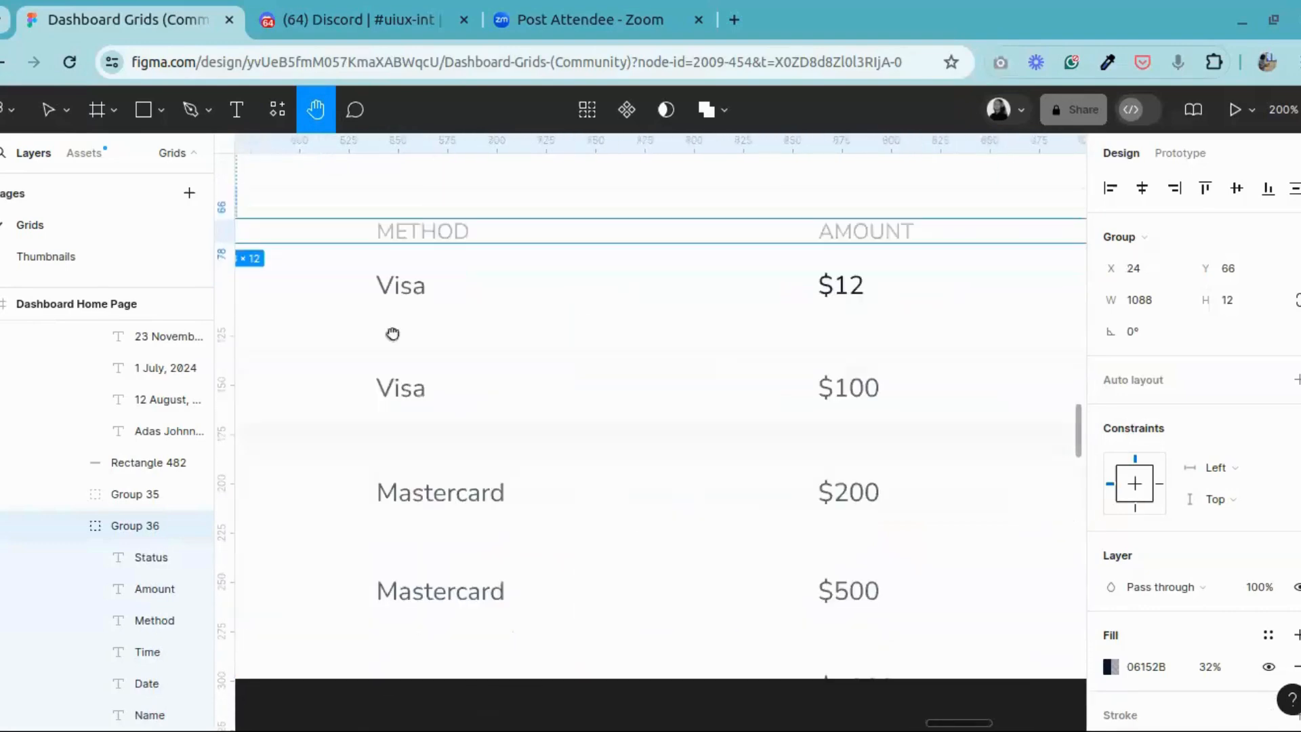
drag(534, 345, 912, 376)
drag(368, 330, 619, 351)
drag(449, 397, 532, 374)
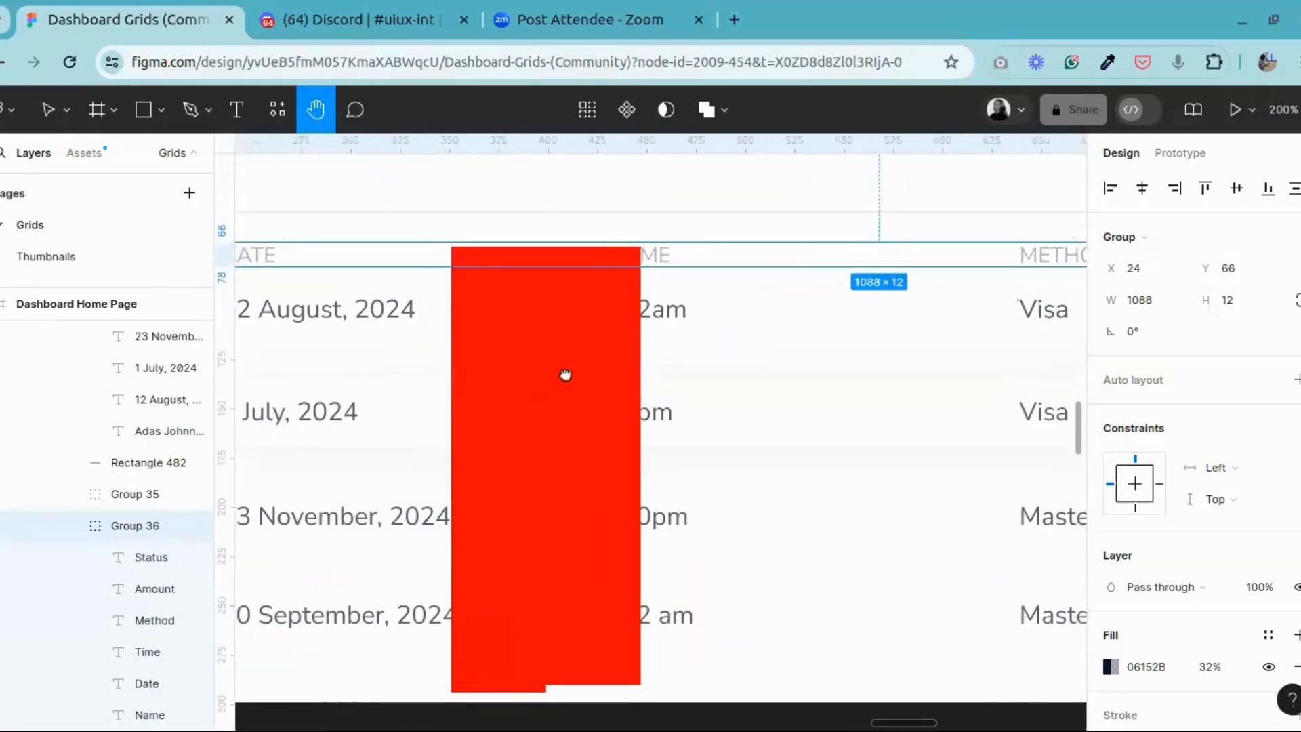
drag(662, 349, 561, 366)
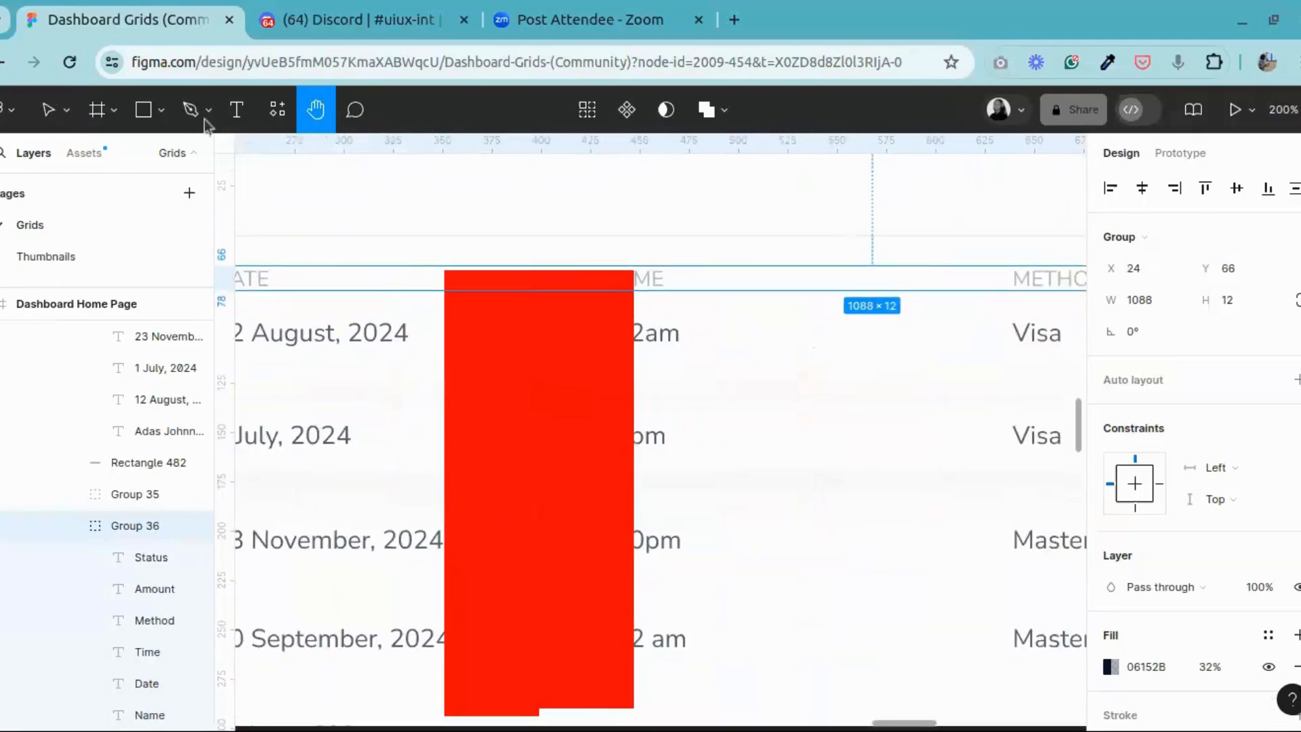
Step: Select the TIME heading with its first four time entries and move them right to X 447, against the second spacer
click(46, 116)
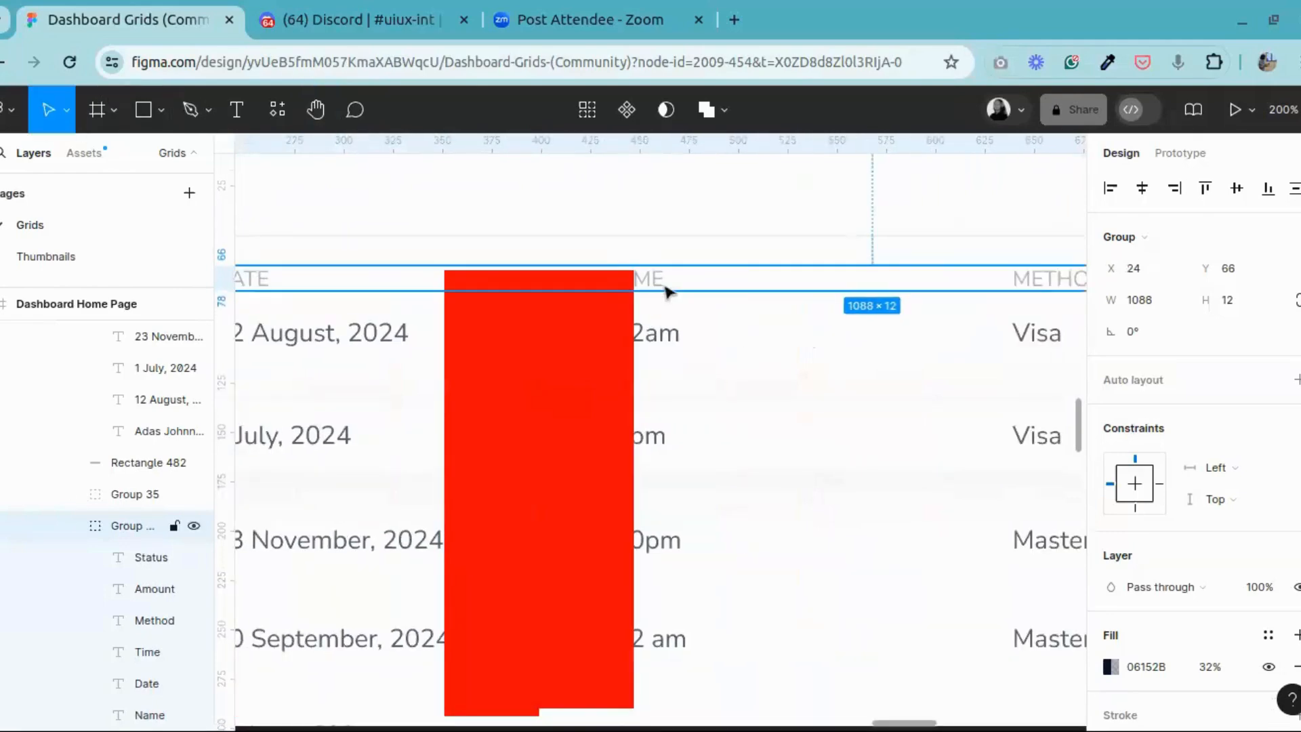
double_click(661, 279)
shift+click(663, 339)
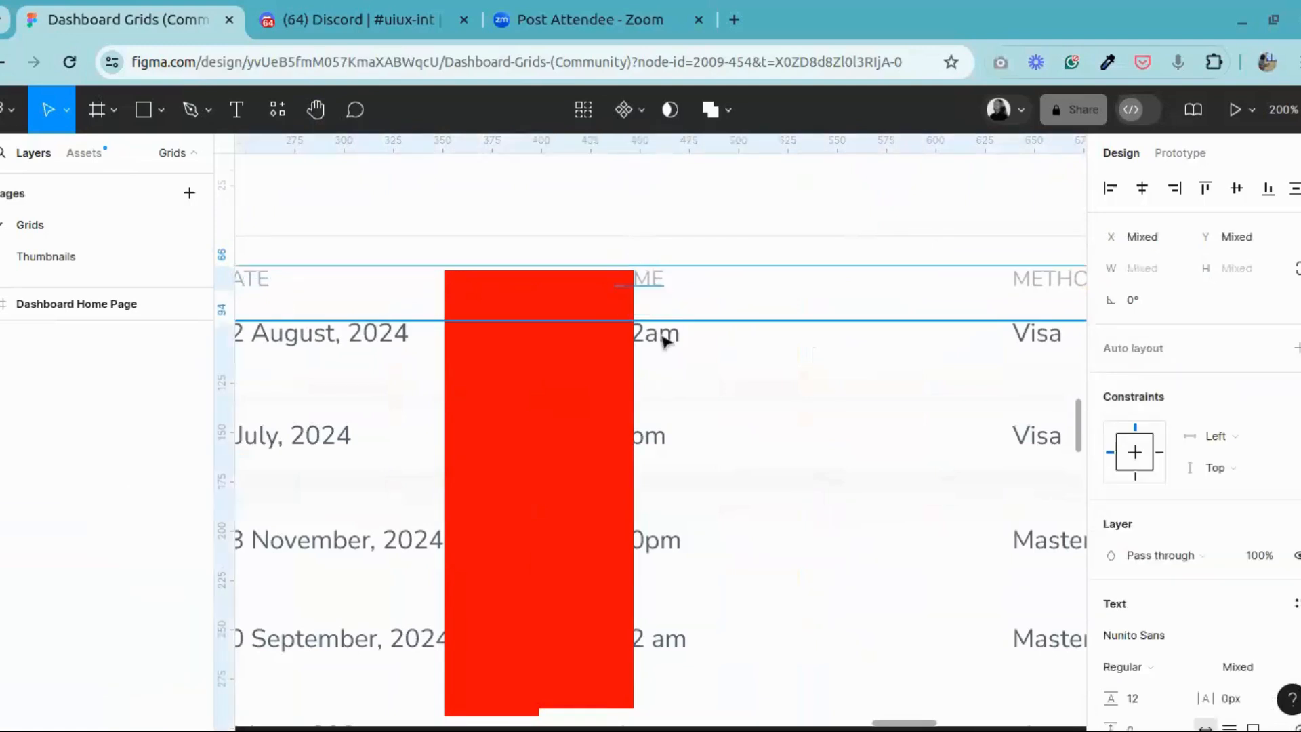
shift+click(661, 439)
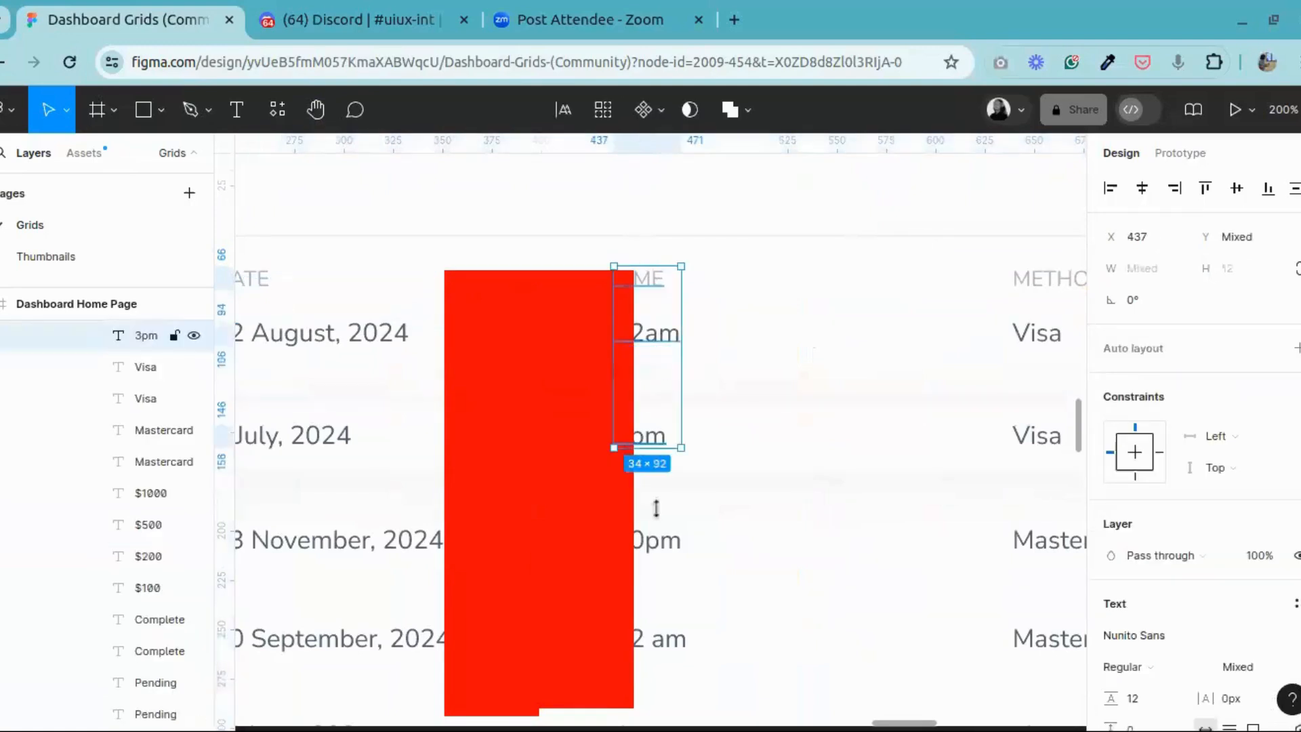
shift+click(655, 544)
shift+click(655, 643)
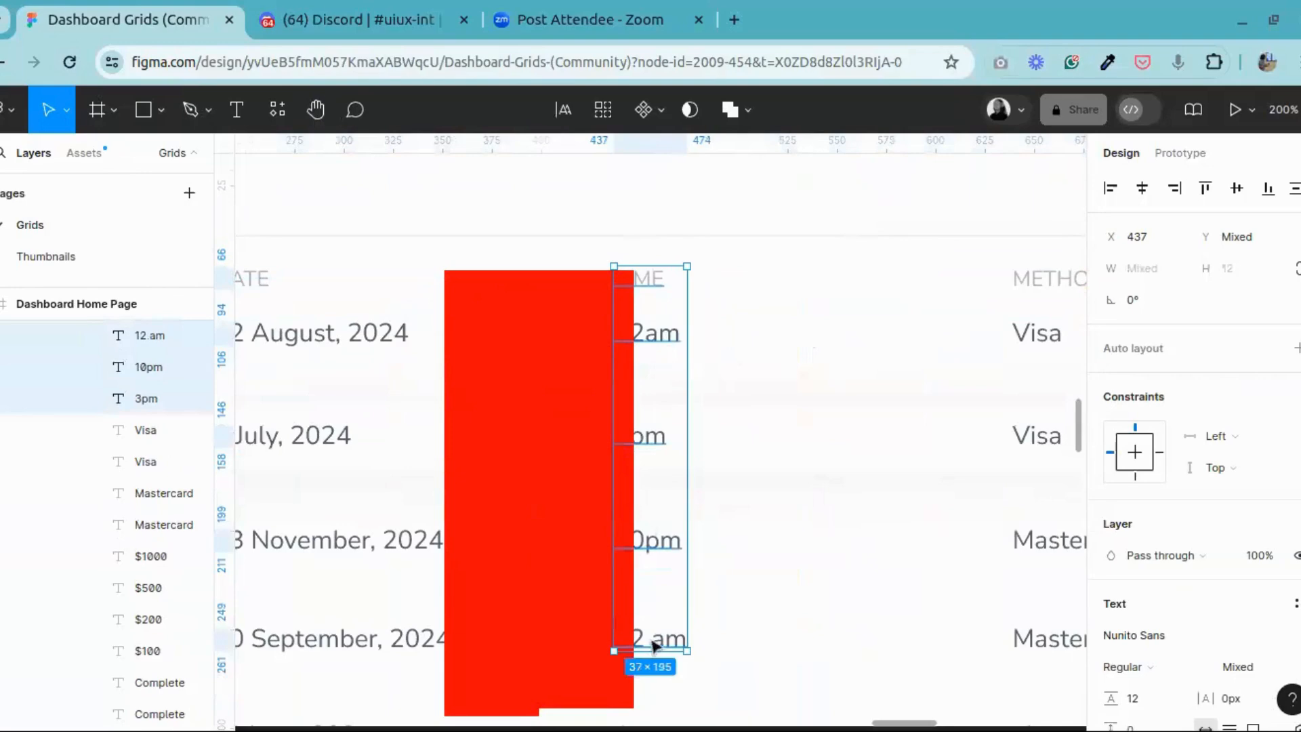
key(Right)
key(Right)
key(Right)
key(Right)
key(Right)
key(Right)
key(Right)
key(Right)
key(Right)
key(Right)
key(Right)
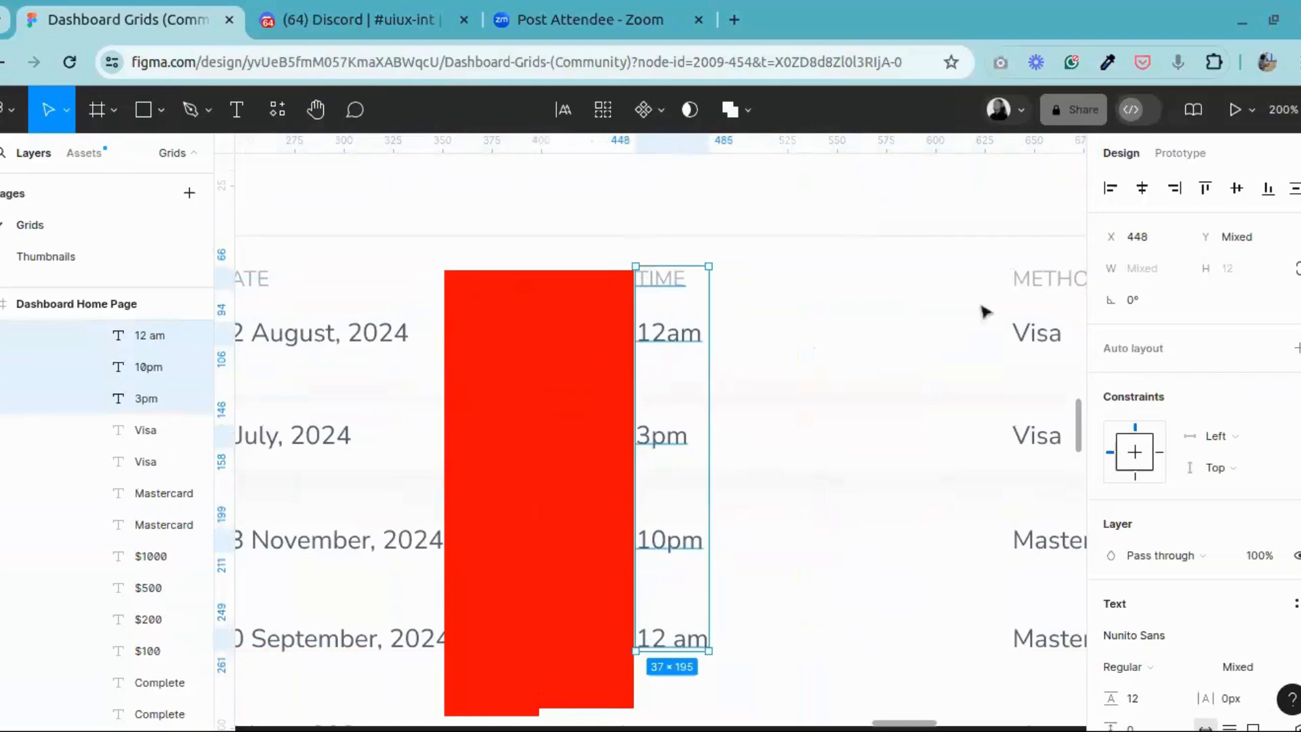
key(Left)
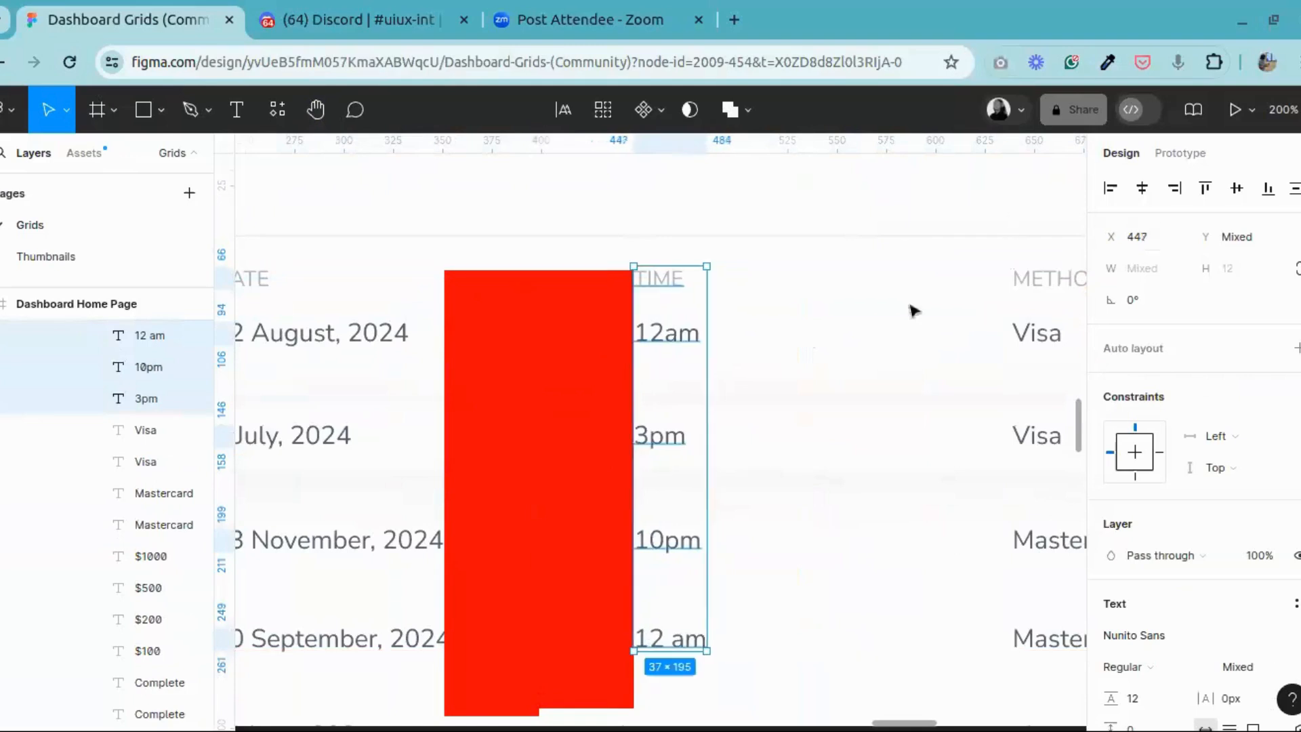
Step: Examine the second red spacer and the column gaps from TIME through STATUS
click(558, 401)
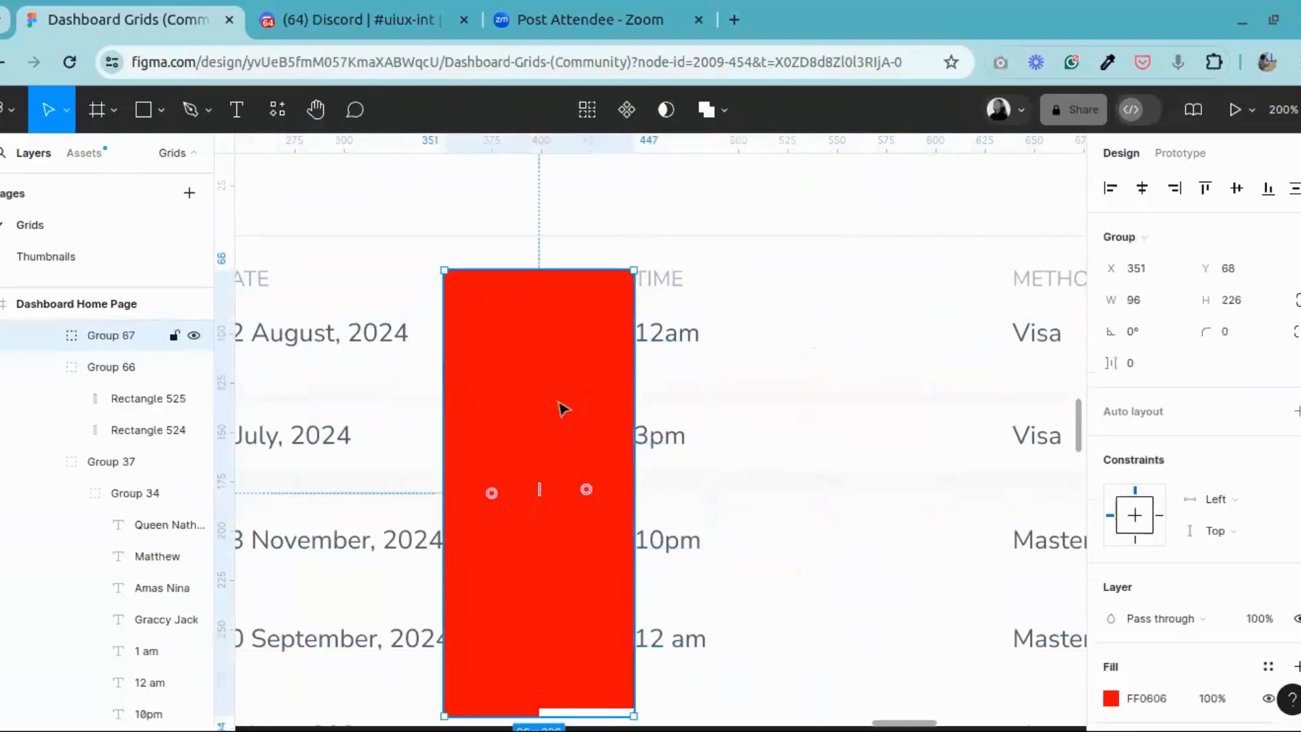
click(316, 110)
drag(845, 482, 706, 391)
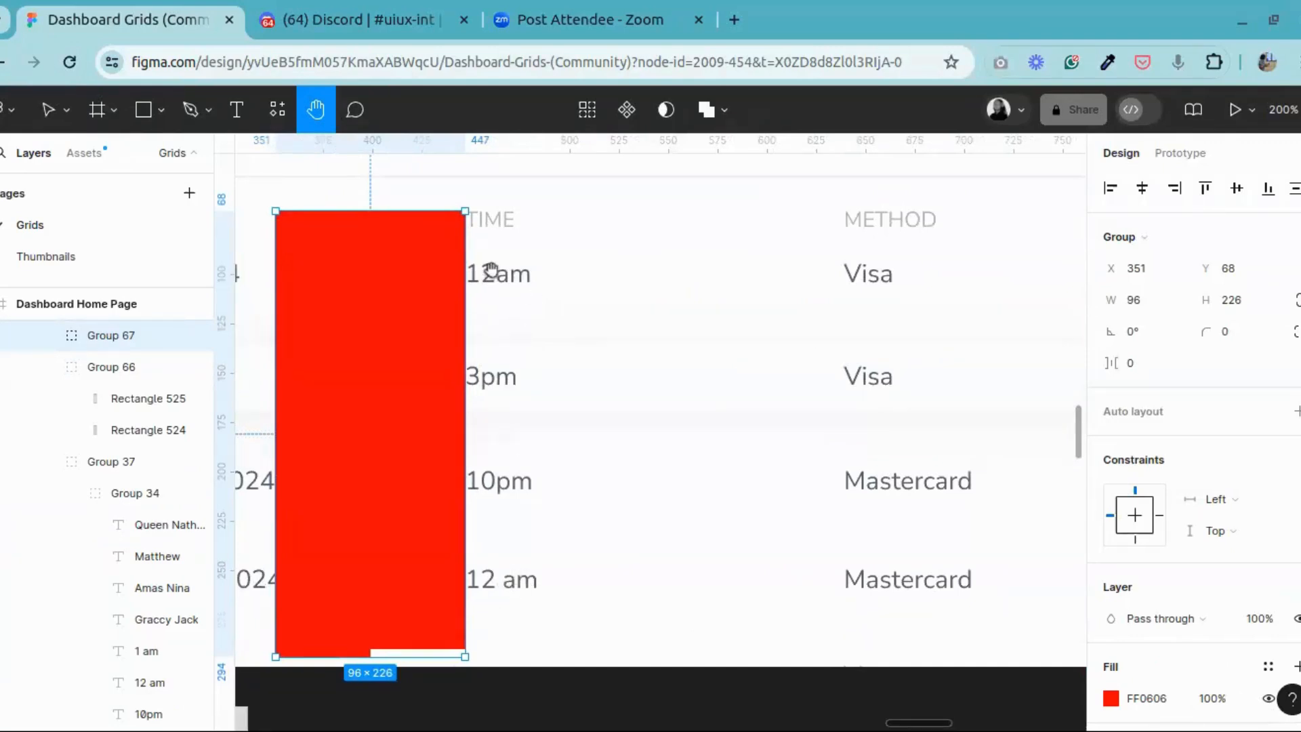
drag(645, 488, 656, 475)
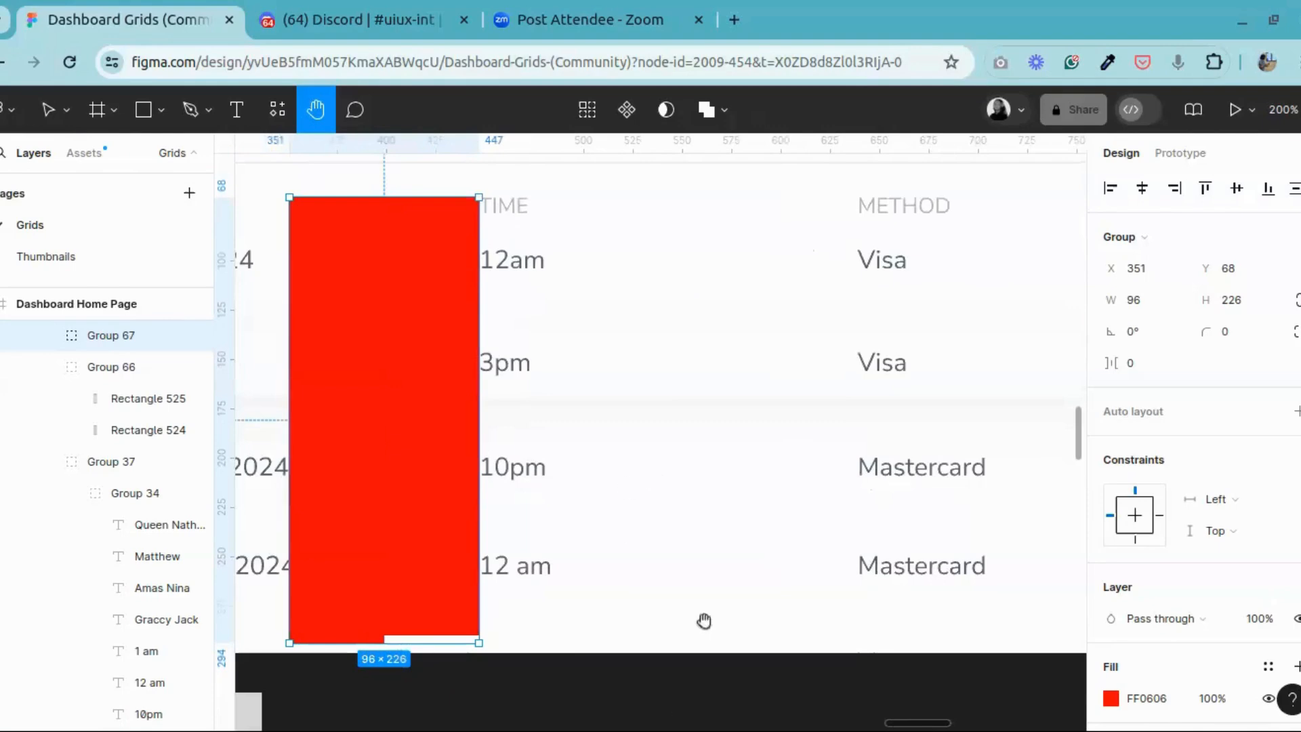
drag(793, 282, 390, 311)
drag(659, 372, 693, 382)
scroll(603, 418, down, 5)
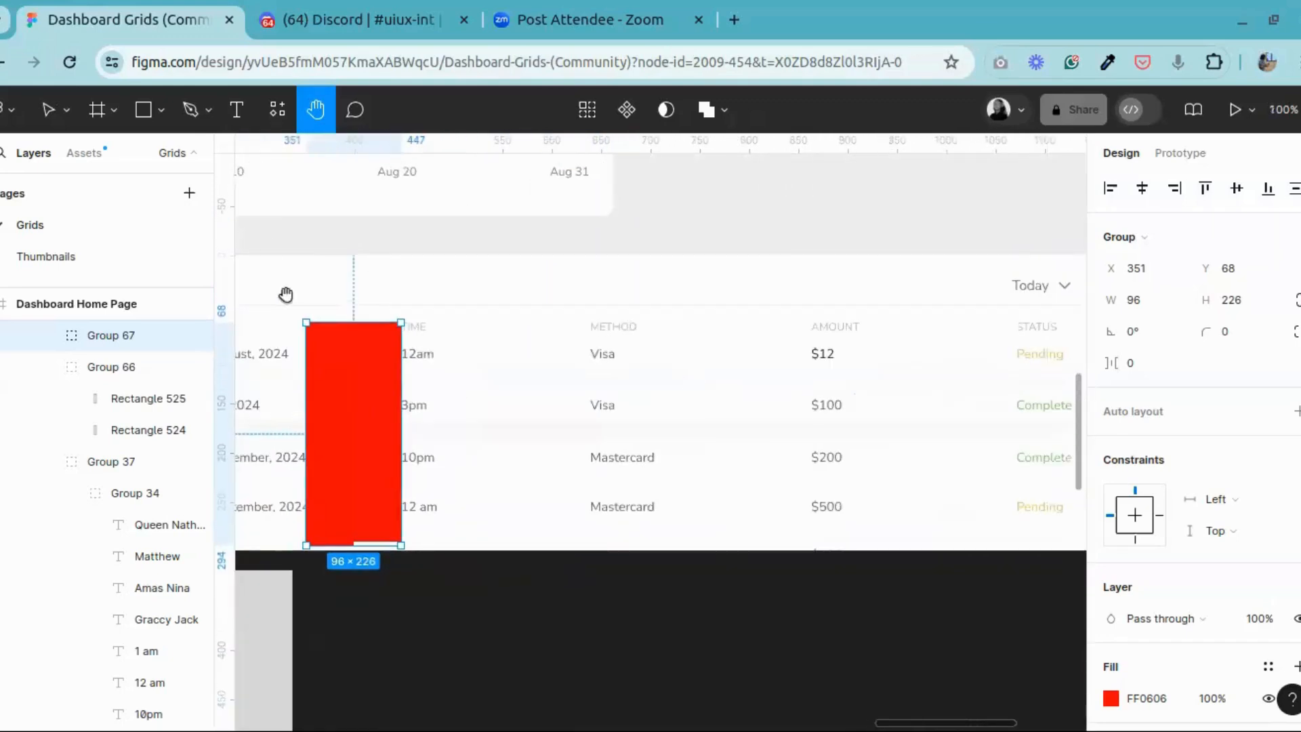
Step: Select the TIME, METHOD, AMOUNT and STATUS headings together and review the table's column spacing against the red spacers
click(48, 109)
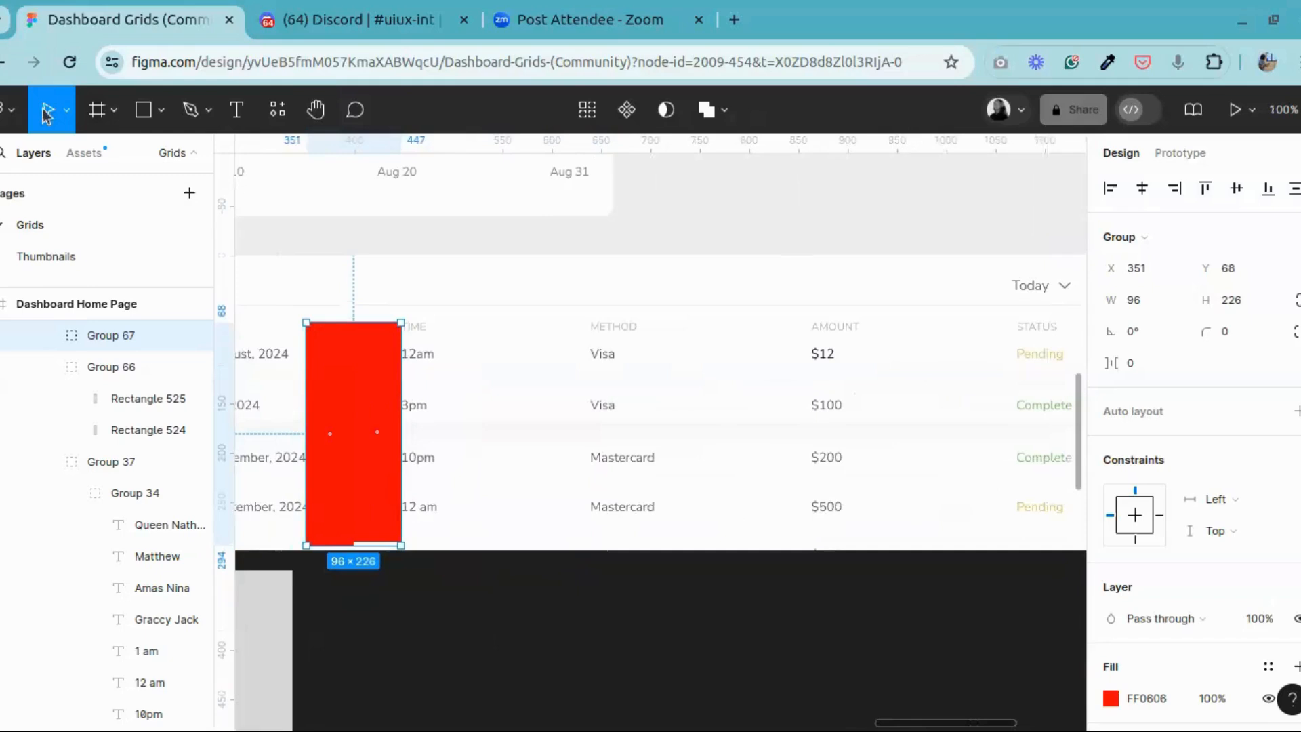
click(428, 334)
click(429, 334)
double_click(428, 334)
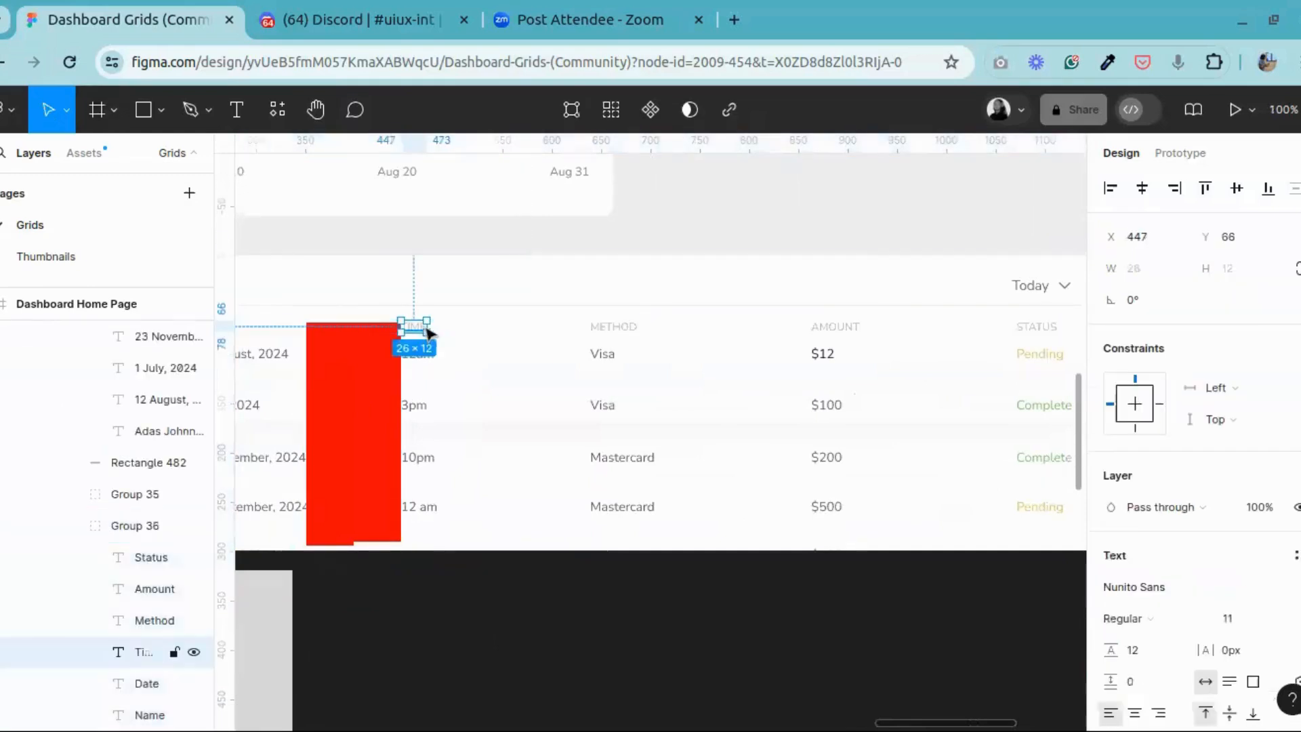
shift+click(610, 328)
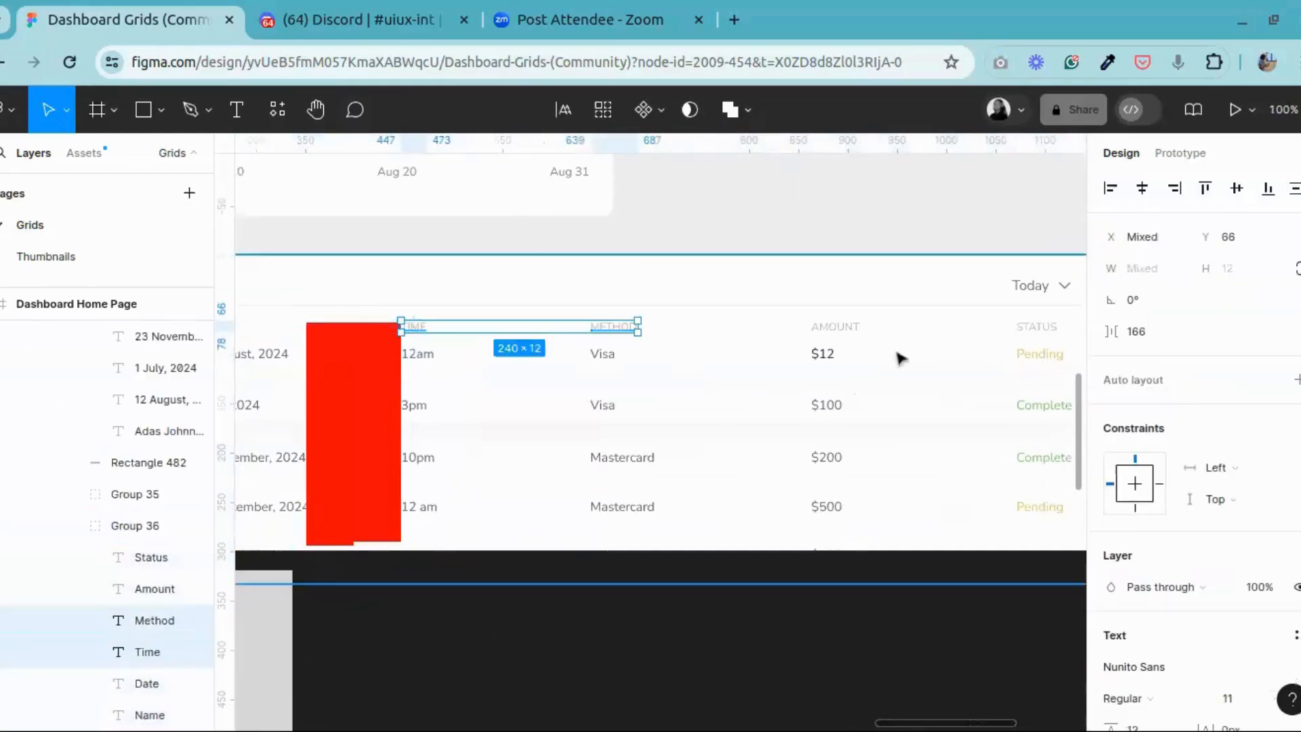
shift+click(849, 328)
shift+click(1033, 329)
click(324, 117)
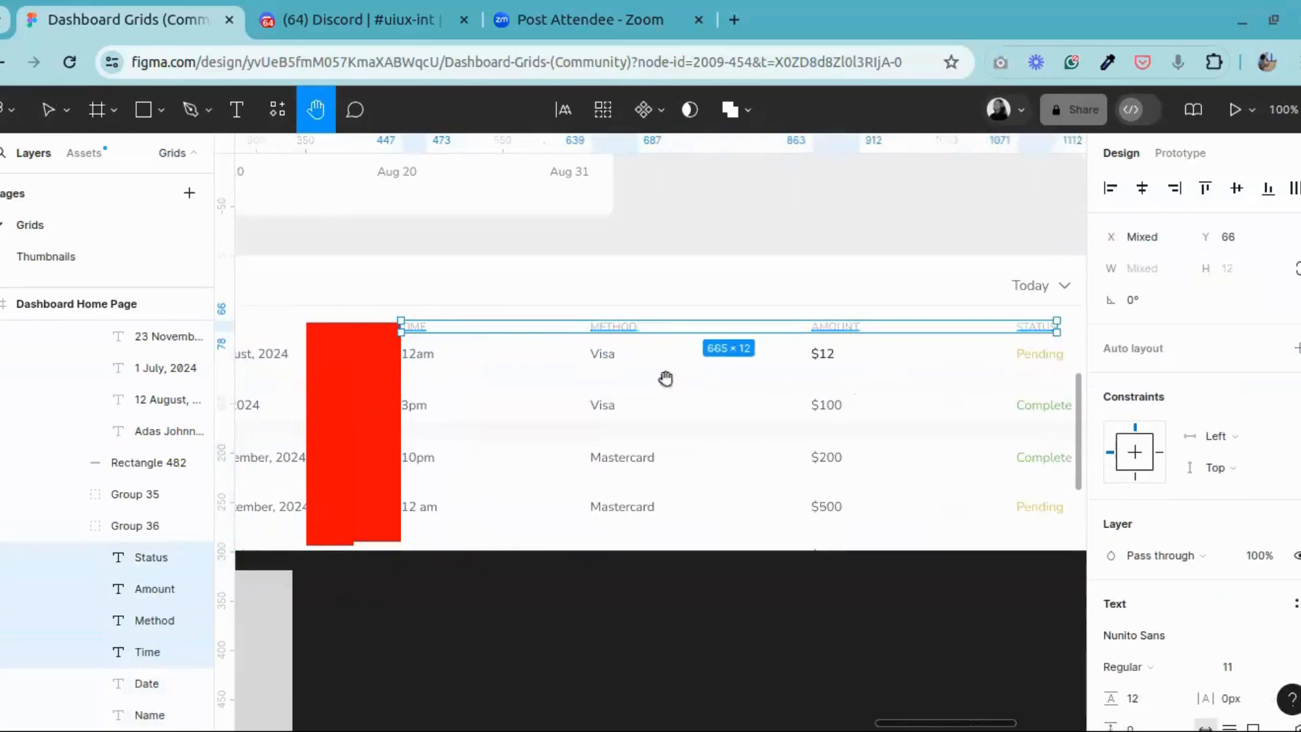
drag(778, 431, 753, 404)
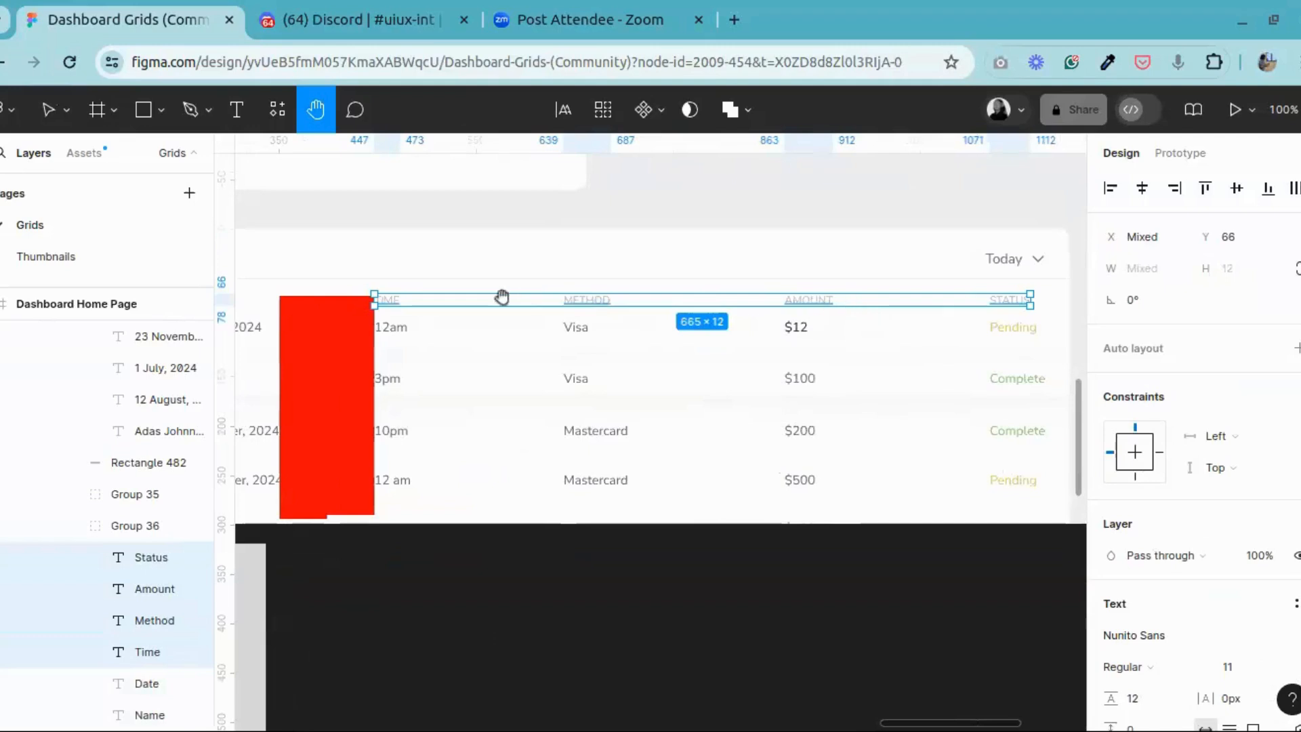
drag(656, 380, 1016, 380)
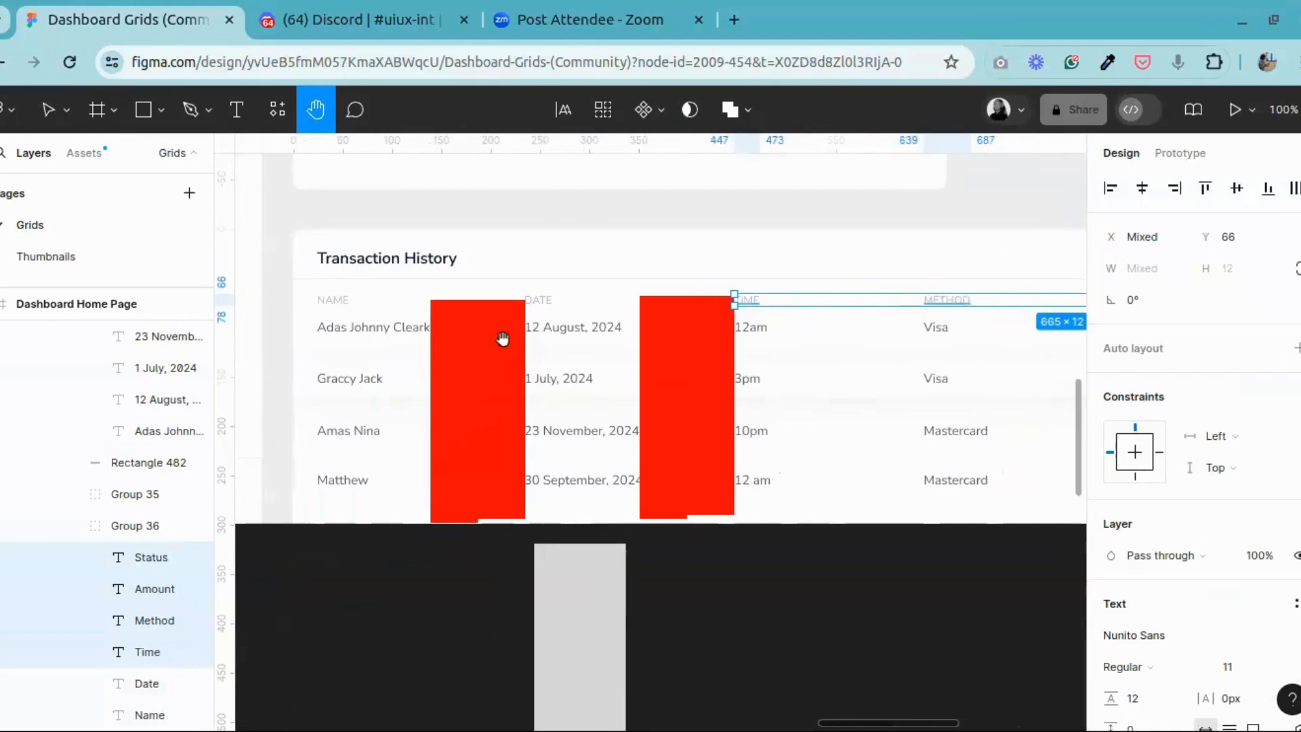
scroll(479, 350, right, 3)
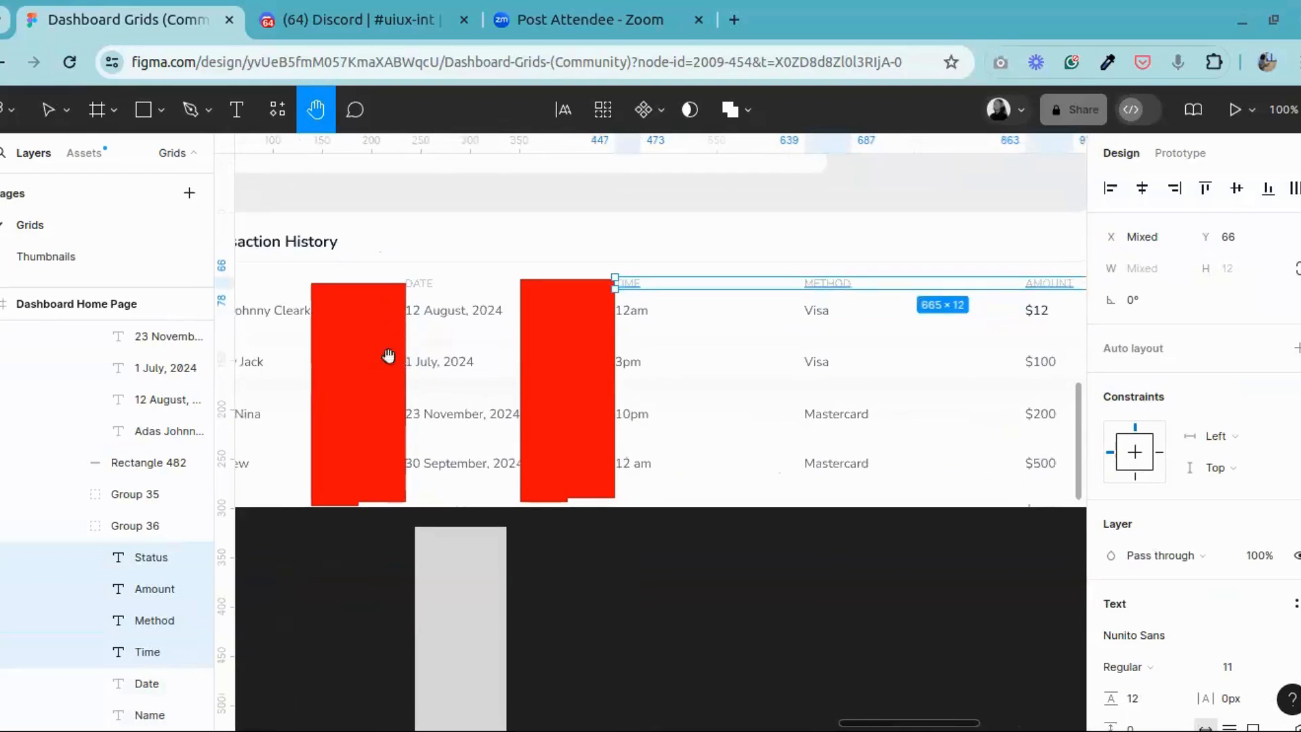
drag(398, 353, 539, 359)
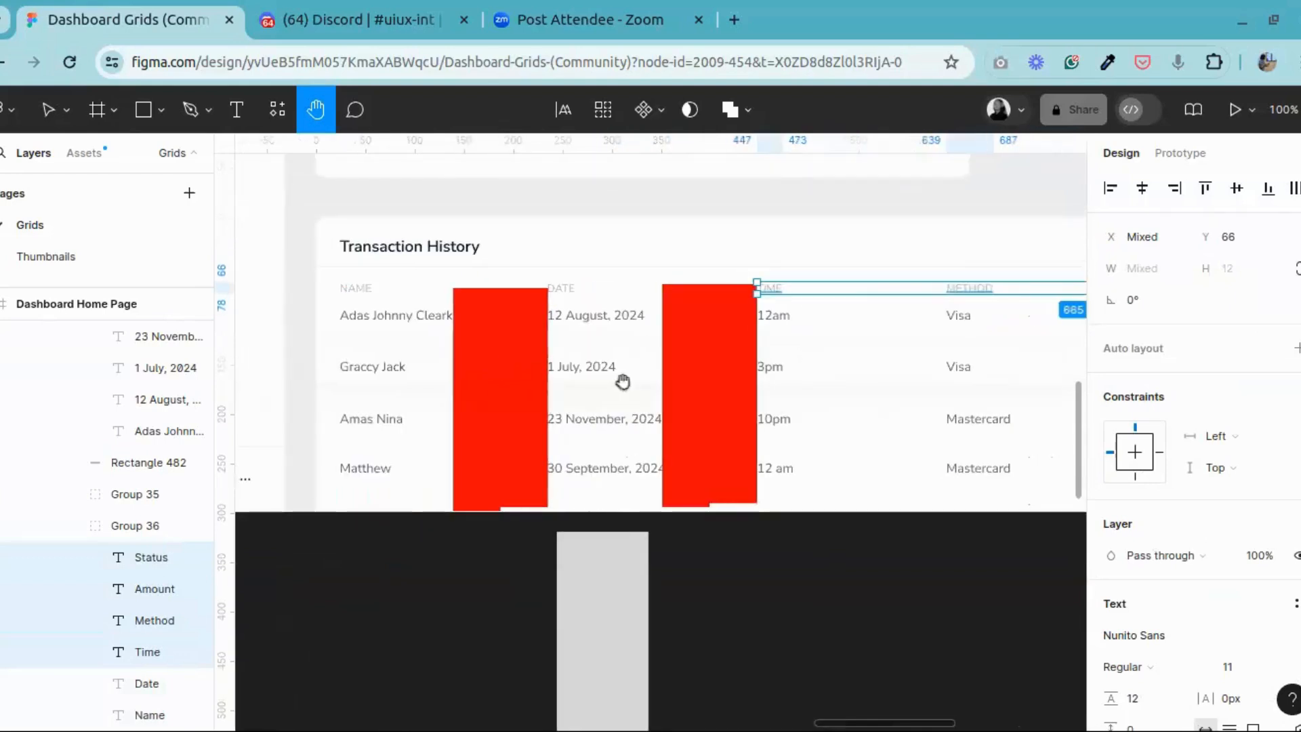
Step: Compare the column gaps from NAME through STATUS in the Transaction History table with the two red spacers
scroll(584, 360, right, 5)
scroll(746, 339, left, 4)
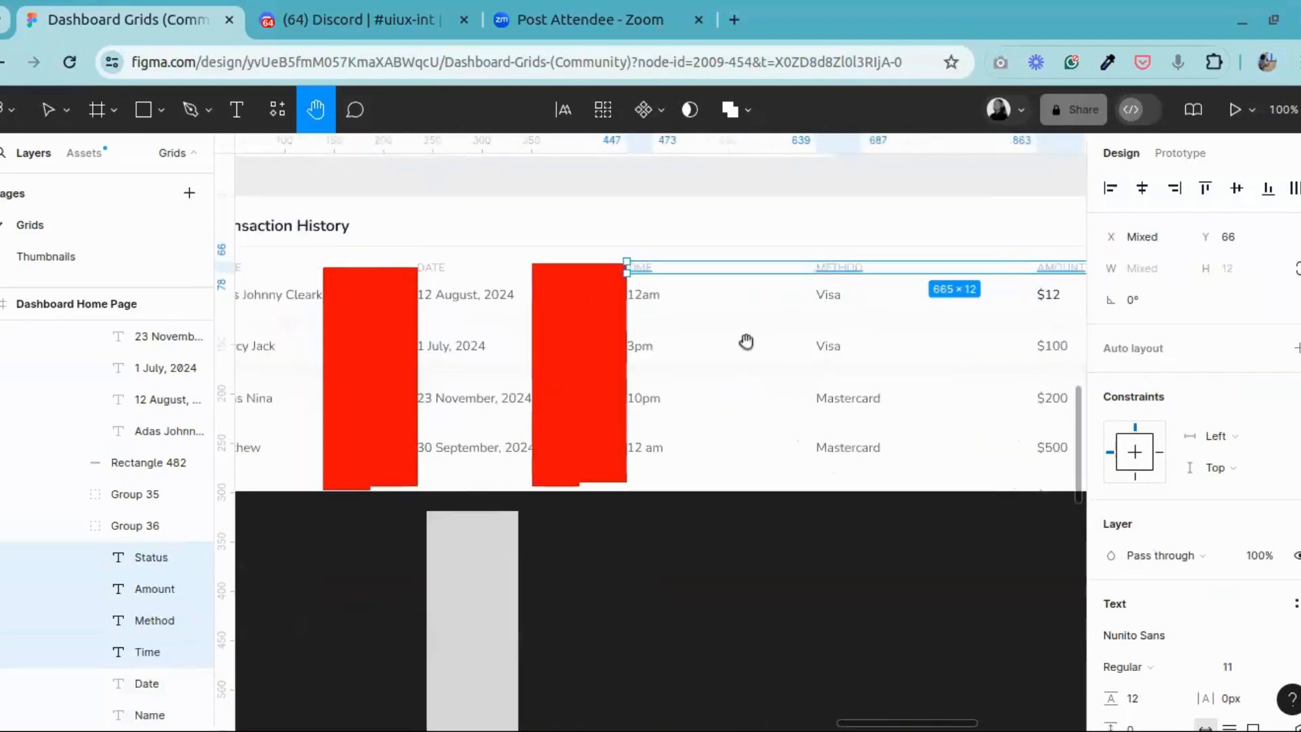
scroll(369, 387, left, 3)
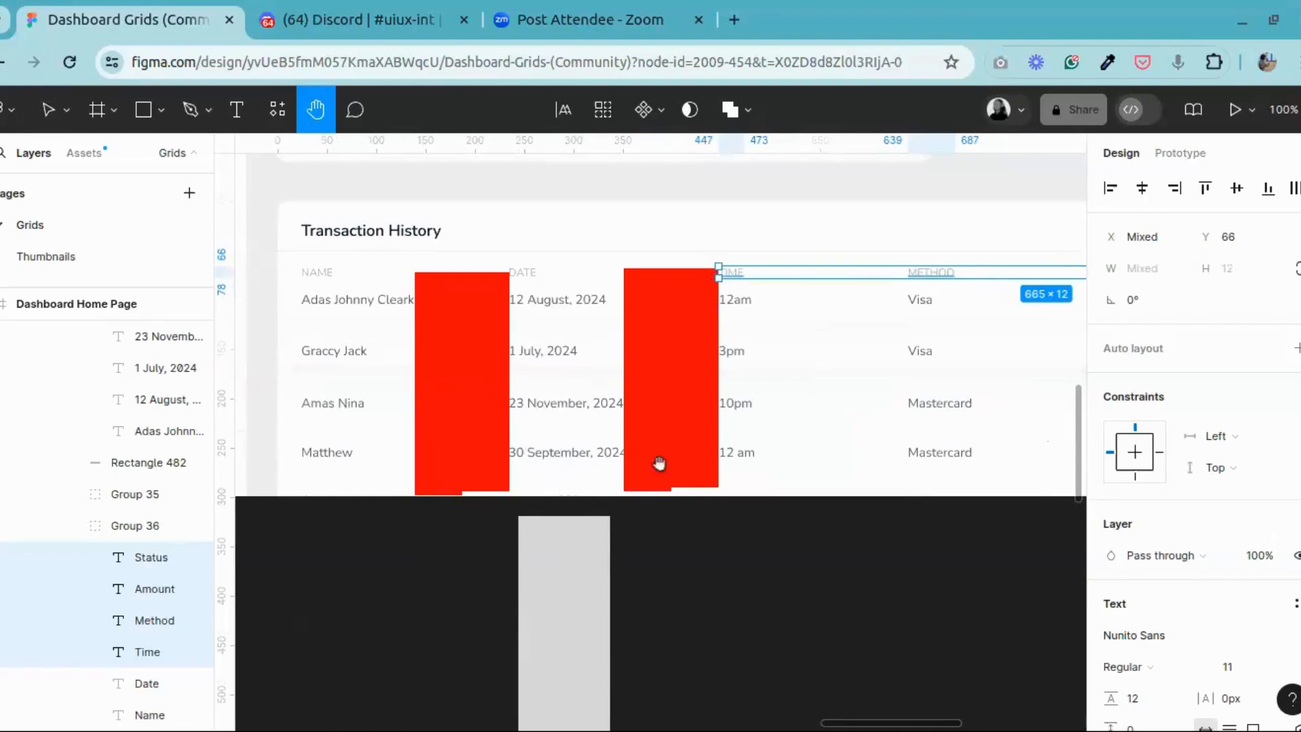
drag(533, 432, 676, 425)
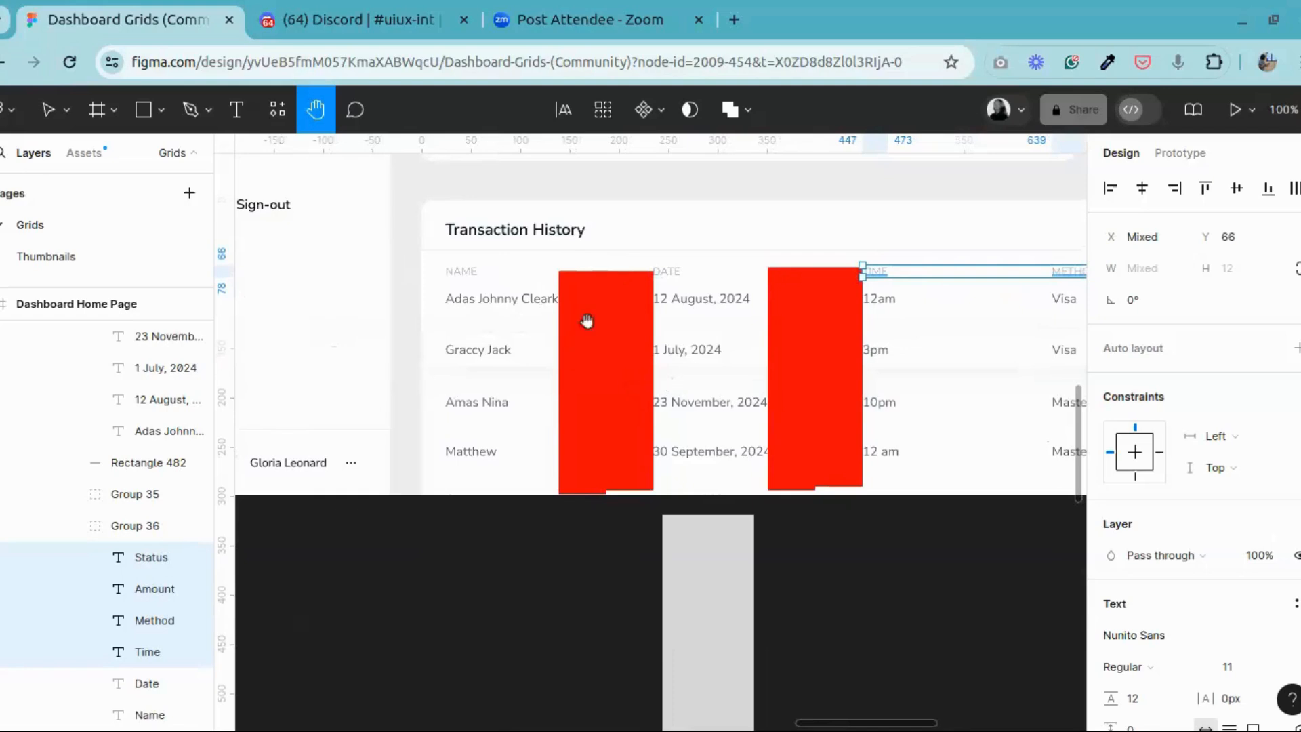
drag(791, 368, 299, 378)
drag(584, 375, 549, 377)
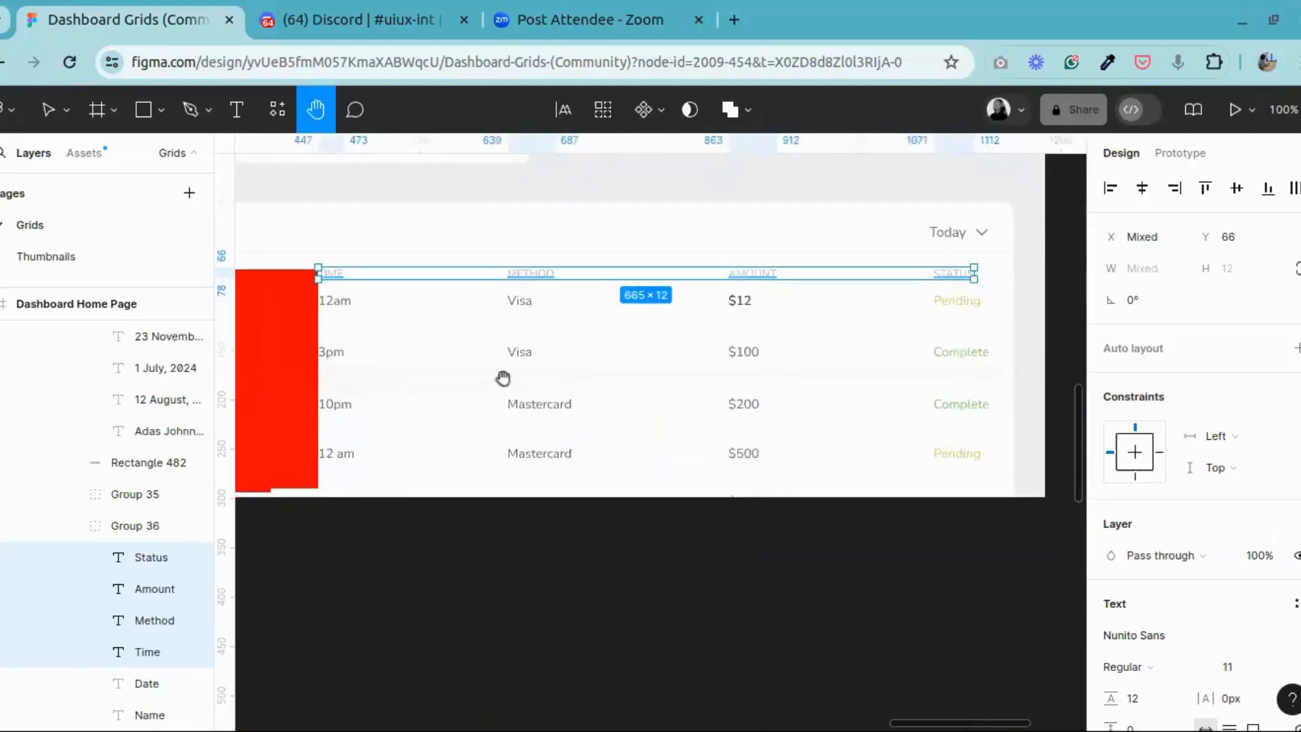
drag(372, 351, 479, 337)
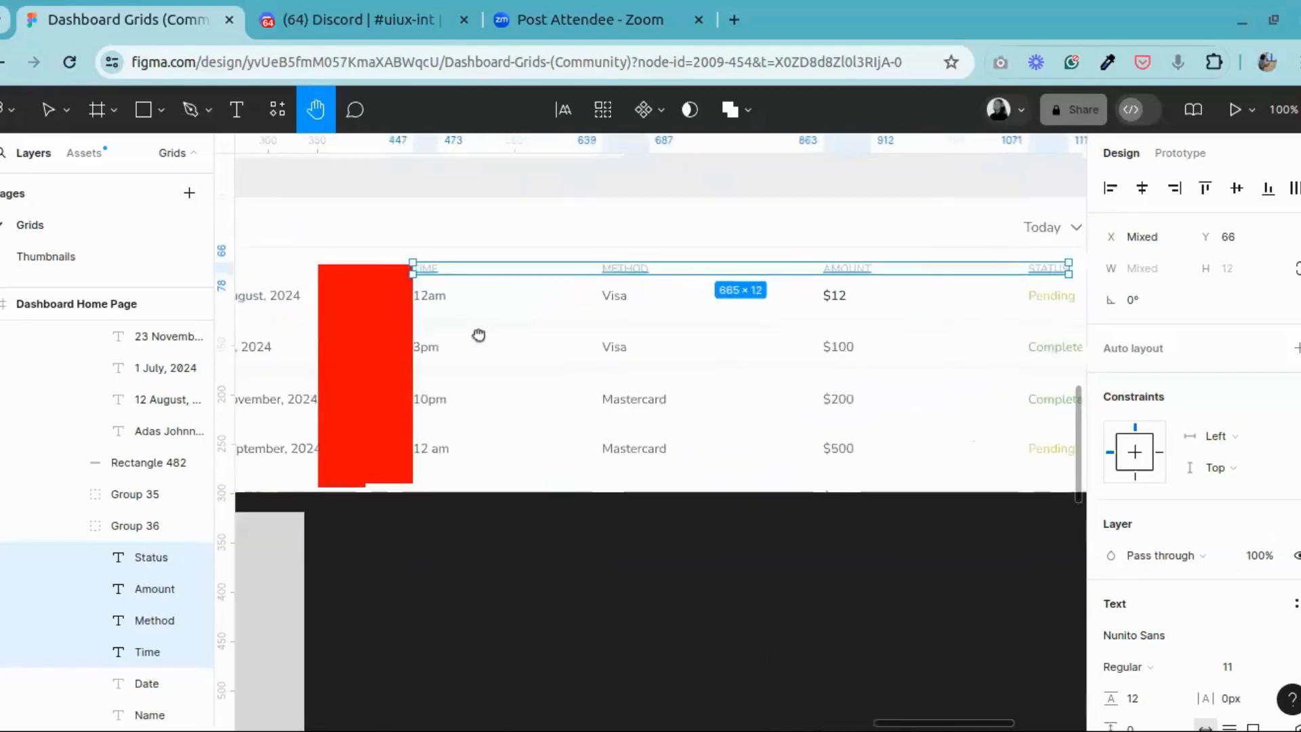
Step: Add auto layout to the selected TIME, METHOD, AMOUNT and STATUS headings and set their horizontal gap to 48 + 48
key(v)
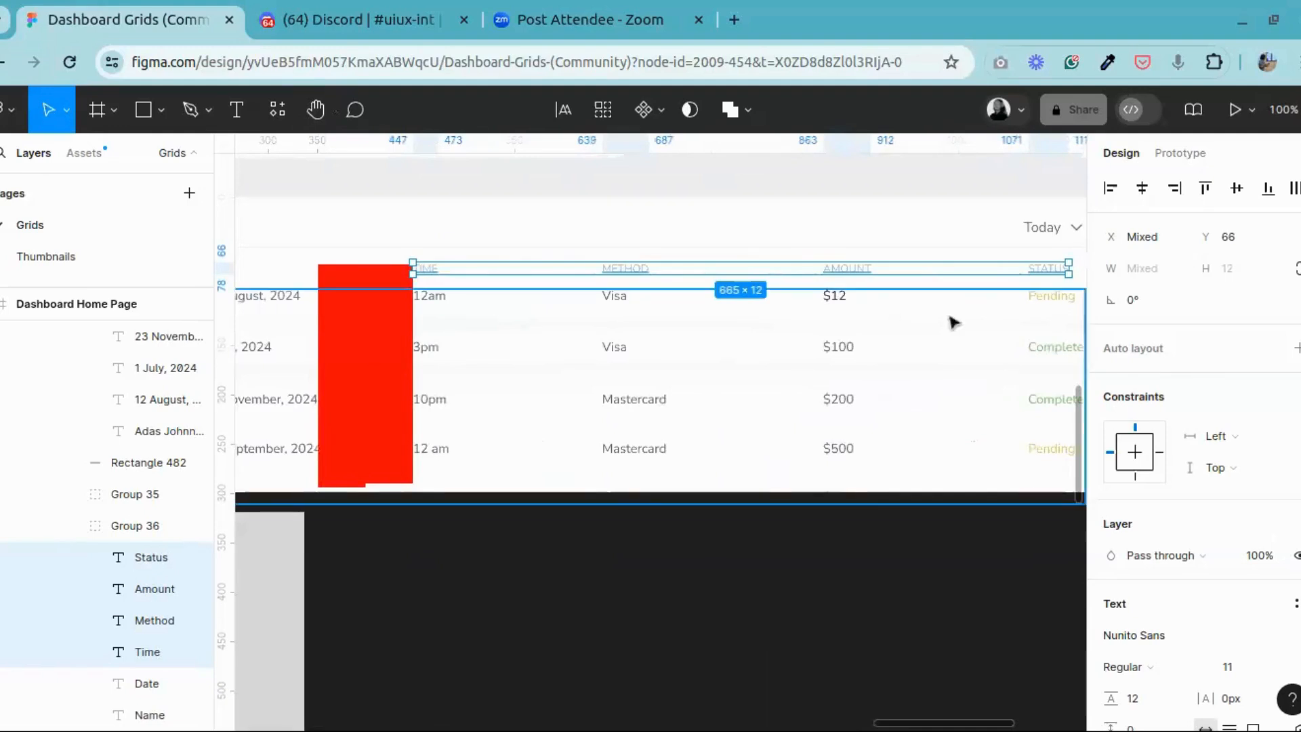
right_click(627, 268)
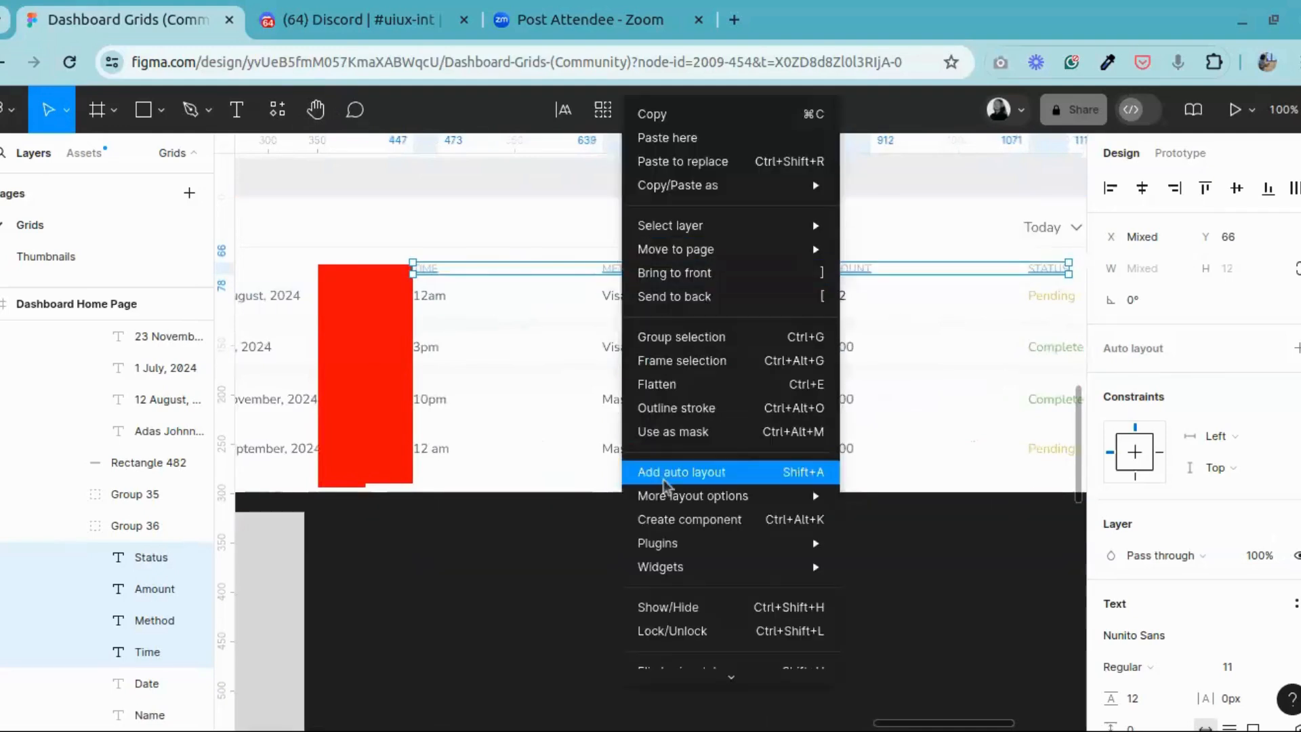
click(666, 460)
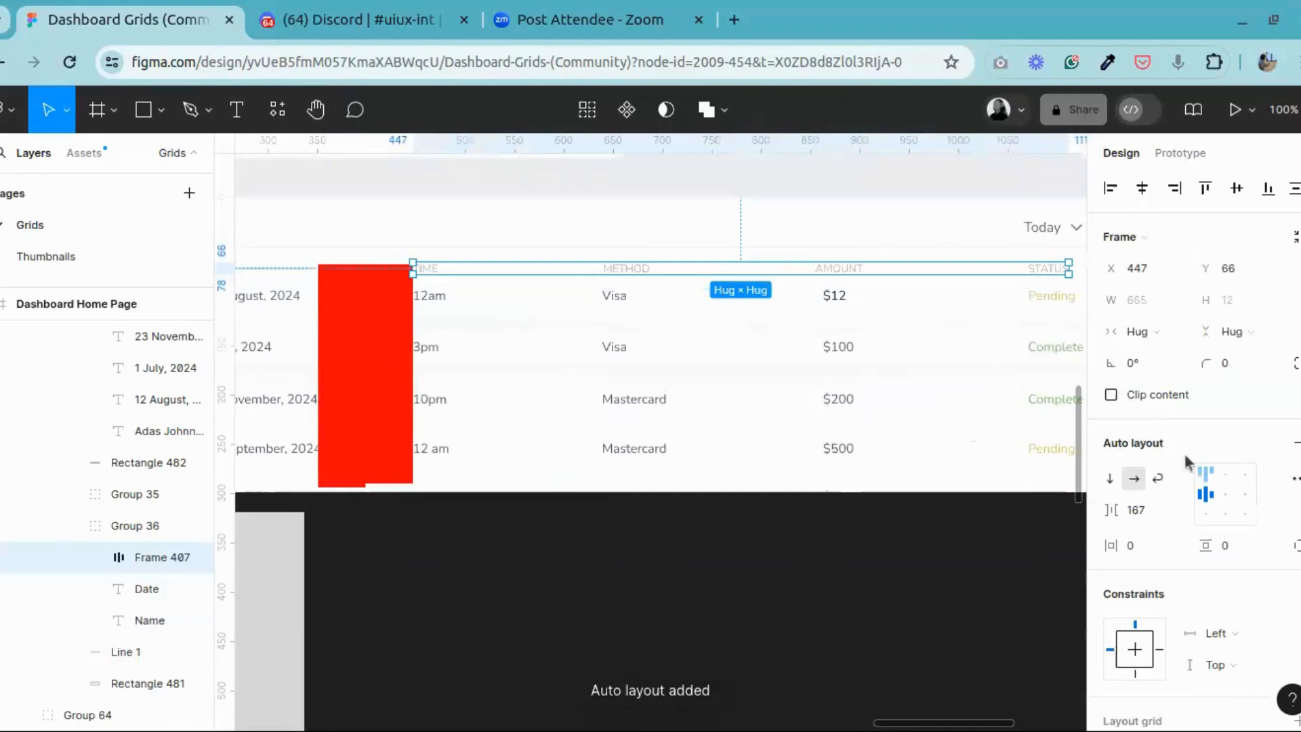
click(1160, 510)
text(48 + 4)
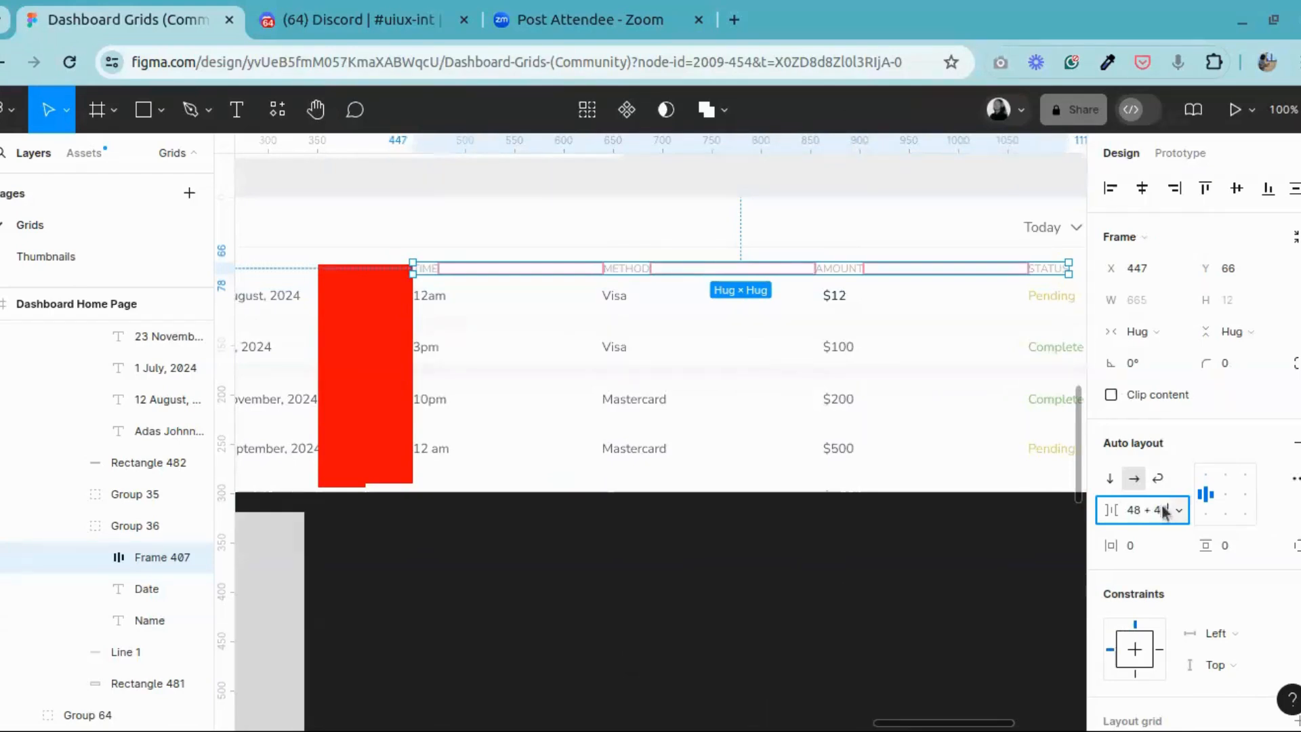
text(8)
key(Return)
Step: Set the heading frame's horizontal gap to 152 and check the STATUS heading against the table's edge
click(1161, 508)
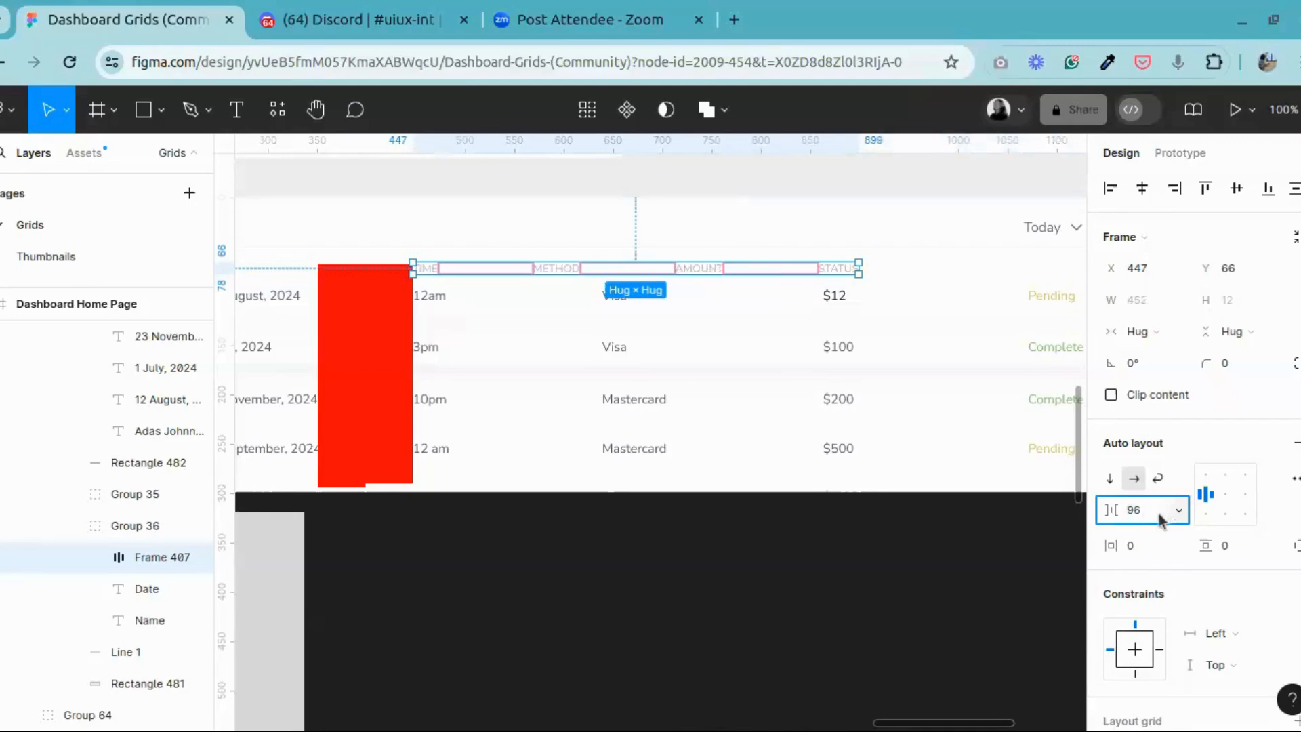
key(Return)
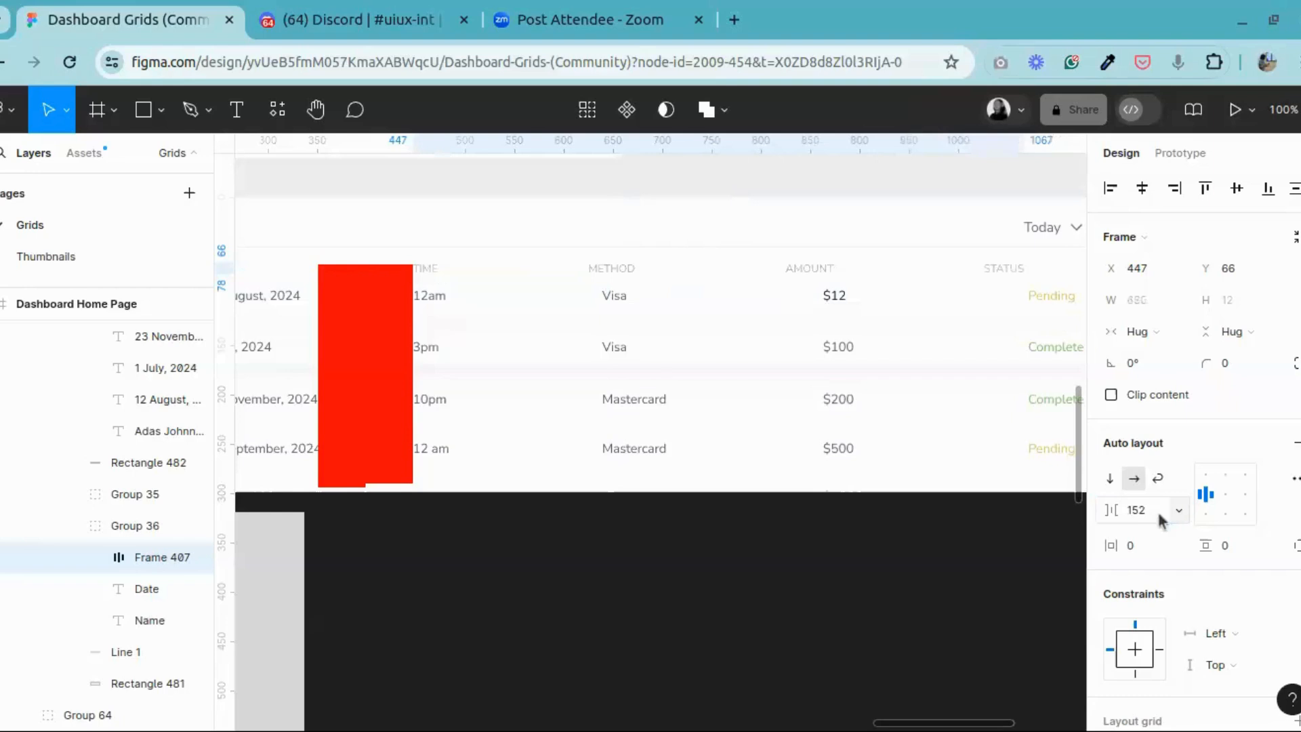
click(318, 111)
drag(663, 336, 485, 334)
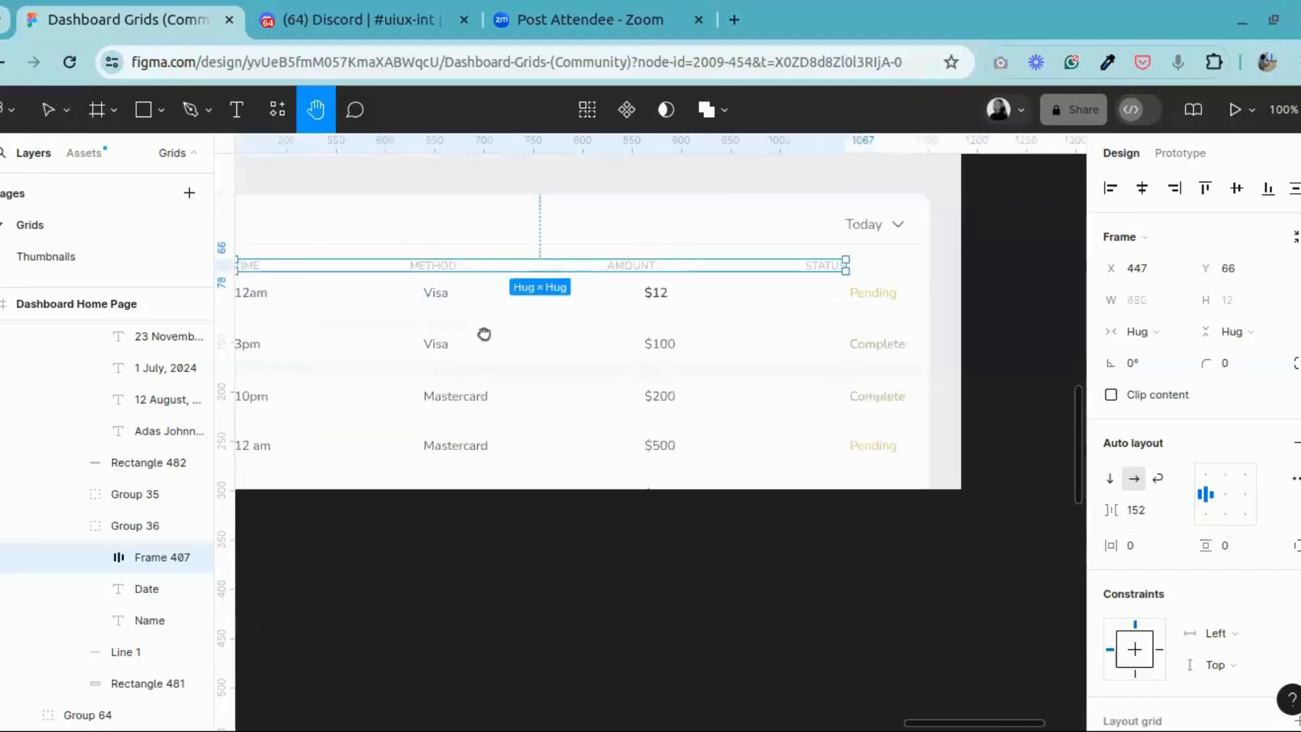
click(19, 108)
click(45, 114)
click(47, 111)
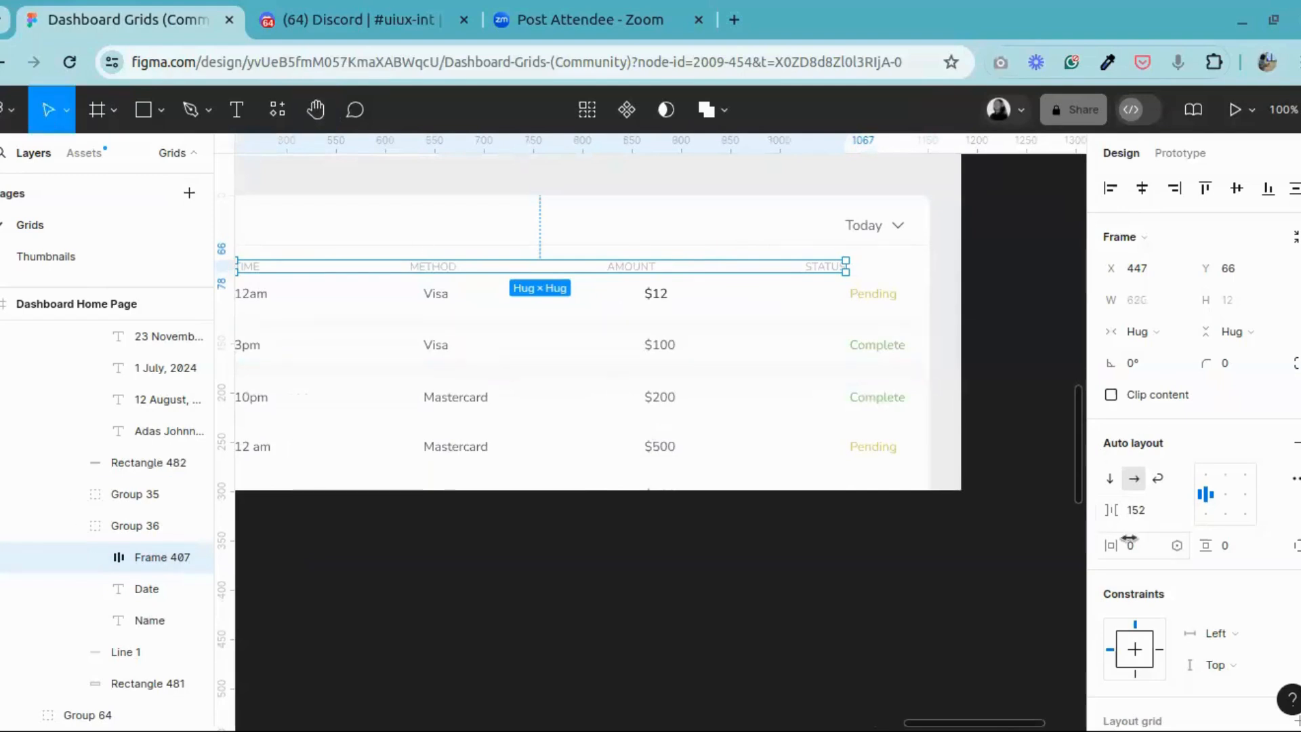
Step: Increase the heading frame's gap by 24, compare its edge with the Today dropdown, and fine-tune the gap to 172
click(1149, 519)
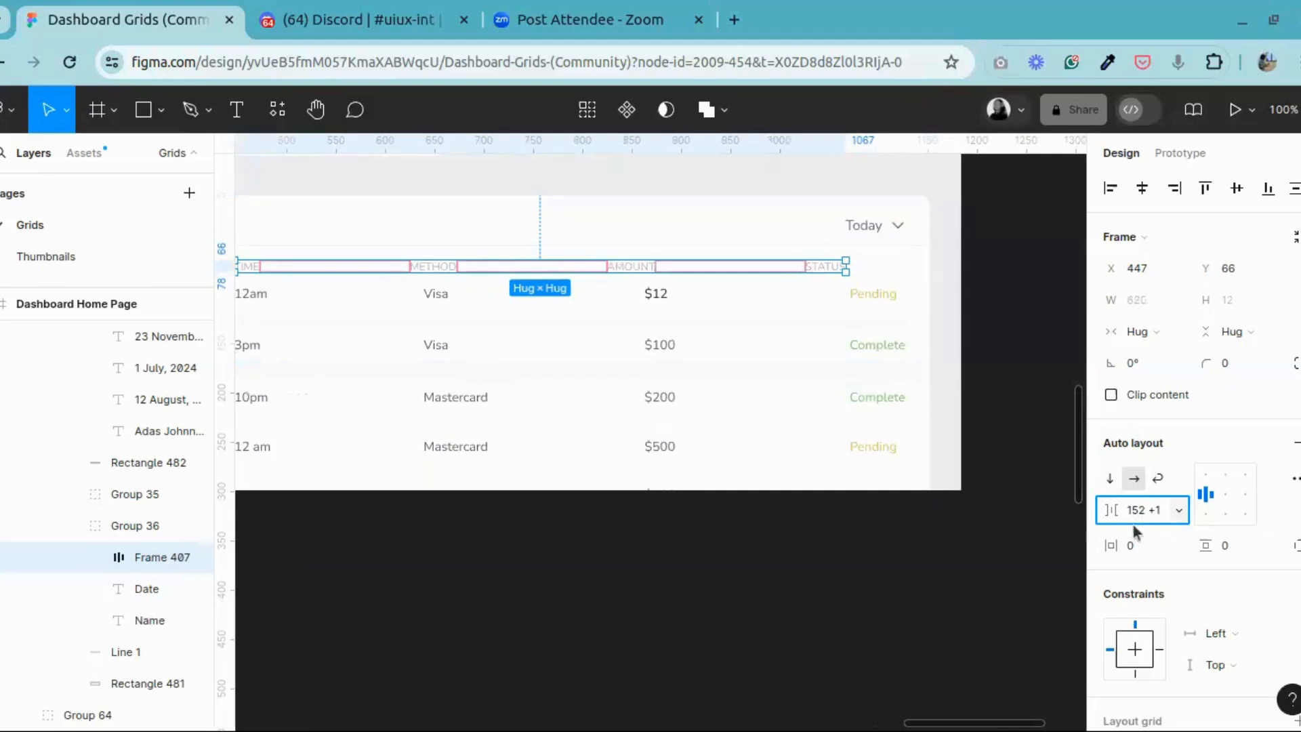
text(+24)
key(Return)
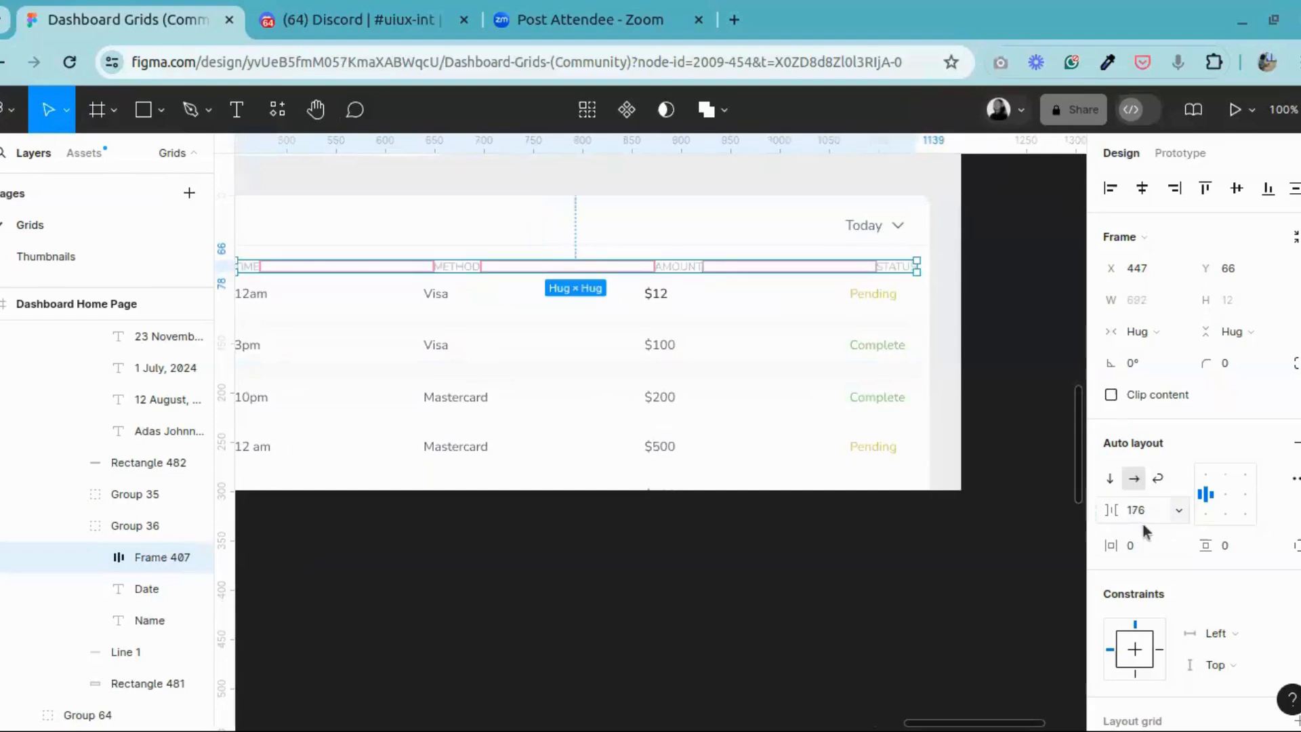
click(1141, 519)
key(Down)
key(Down)
key(Down)
key(Down)
key(Up)
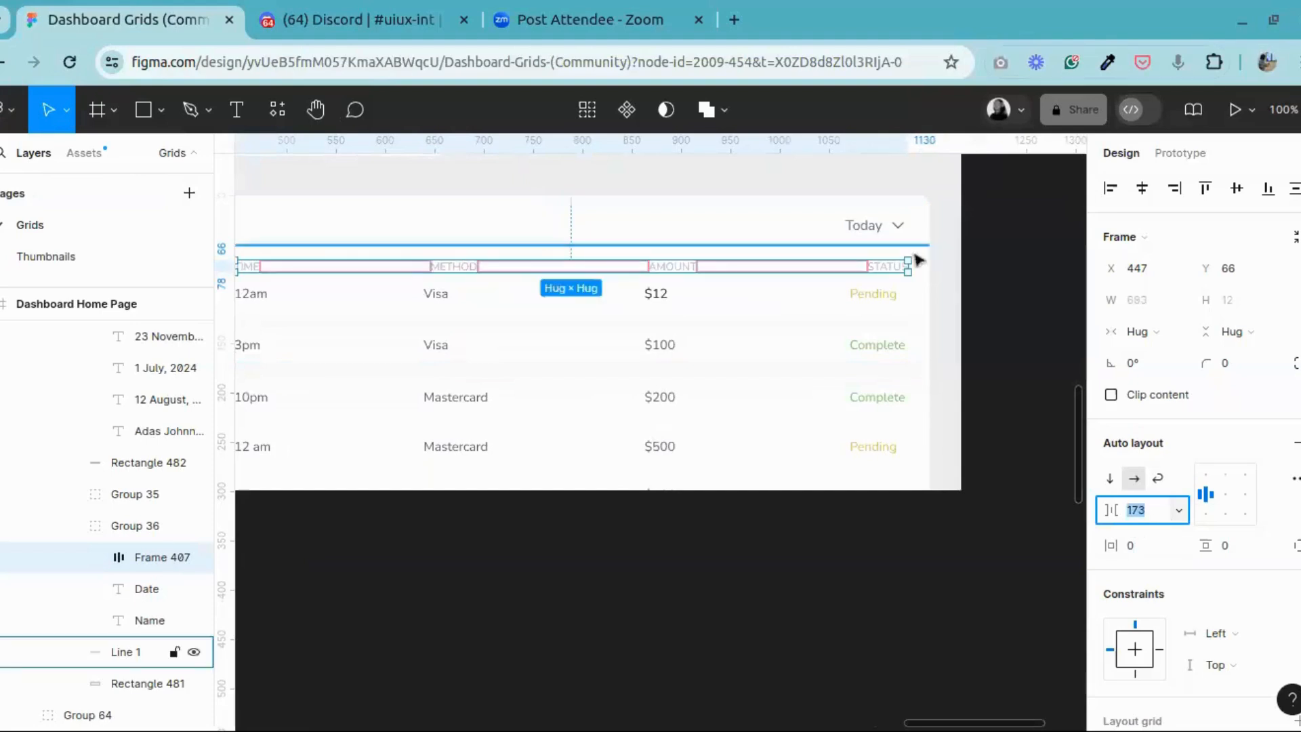
shift+click(884, 235)
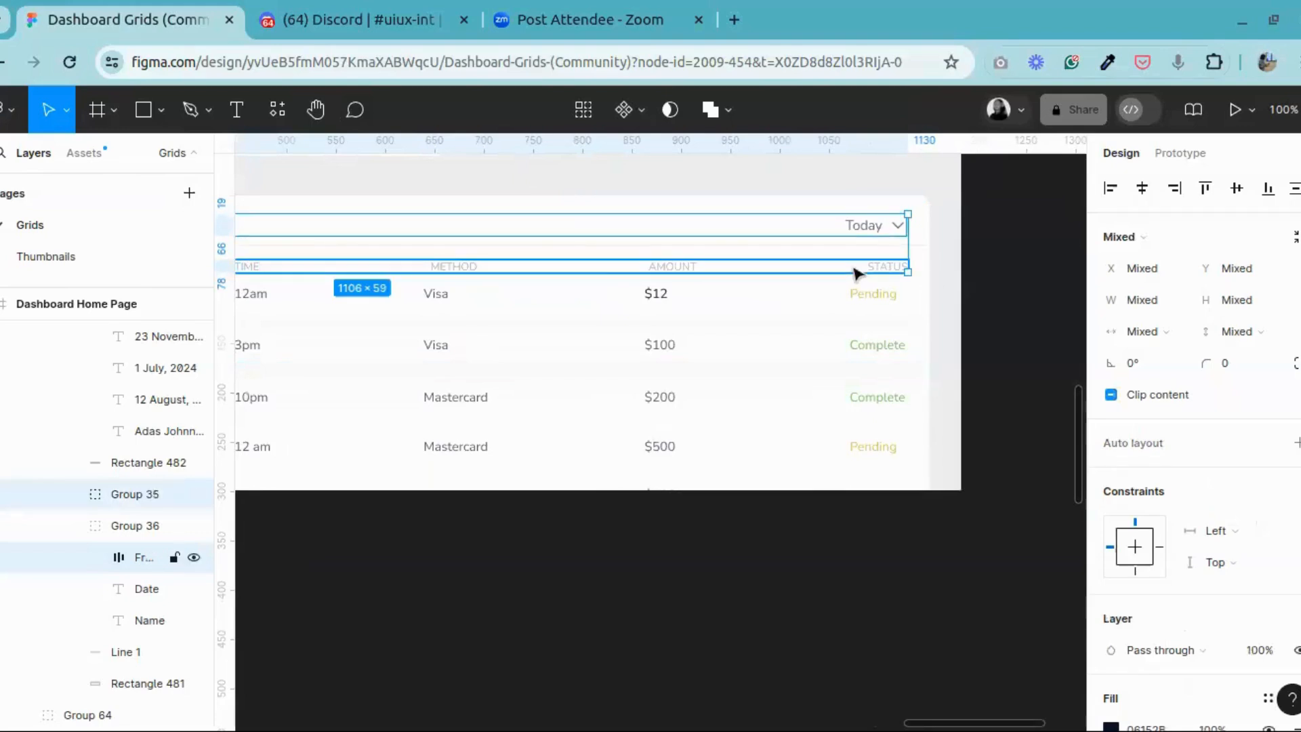
click(903, 267)
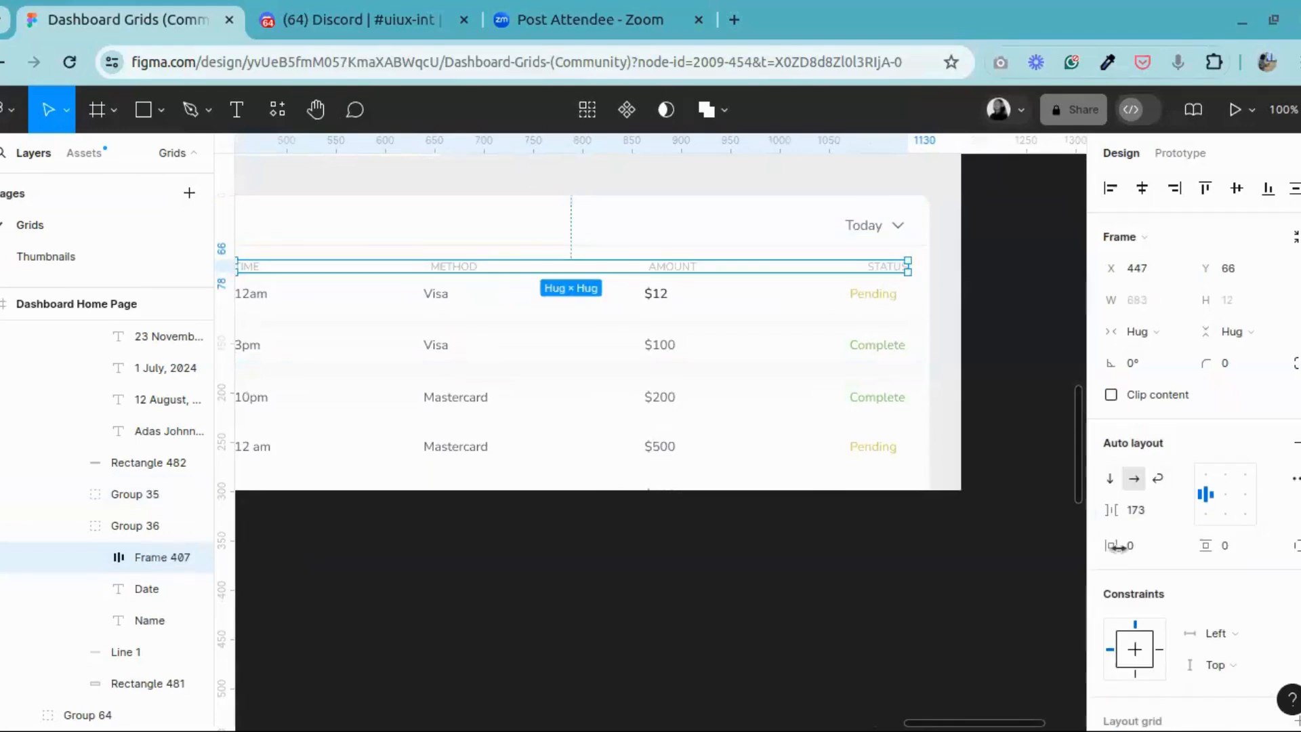
click(1135, 510)
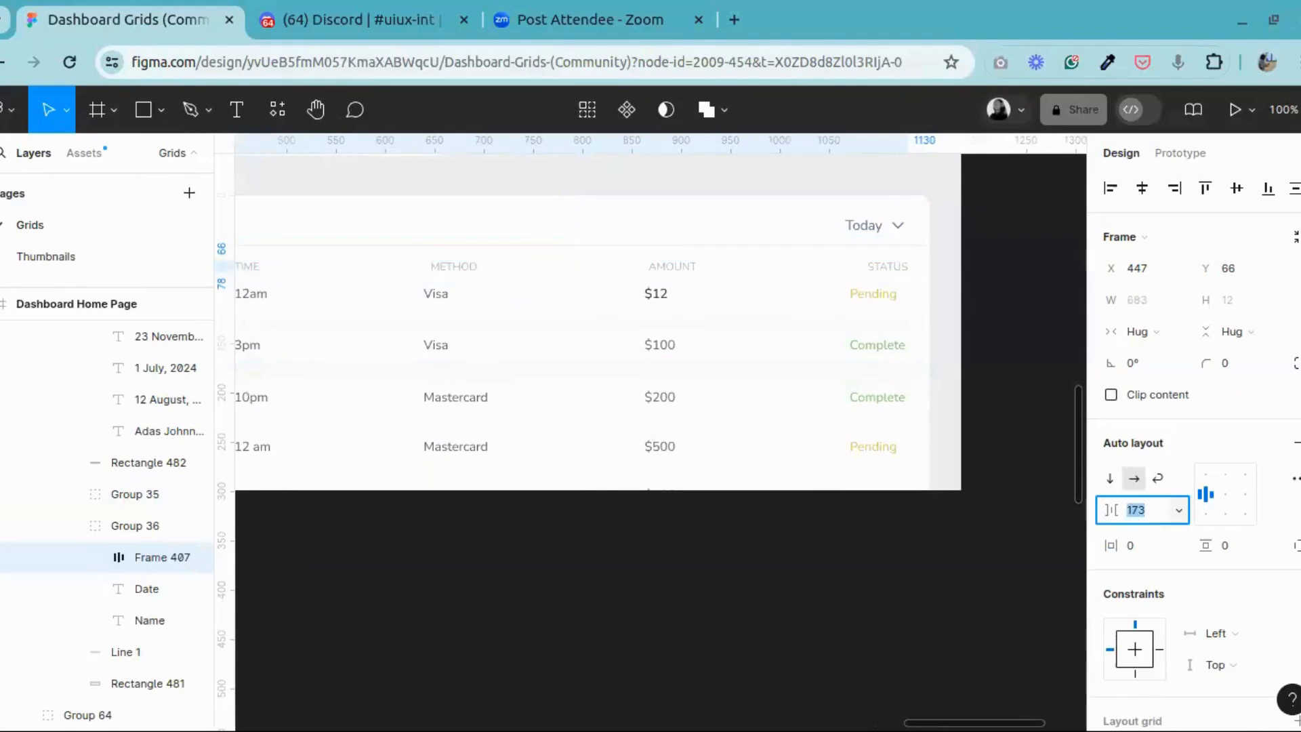
key(Down)
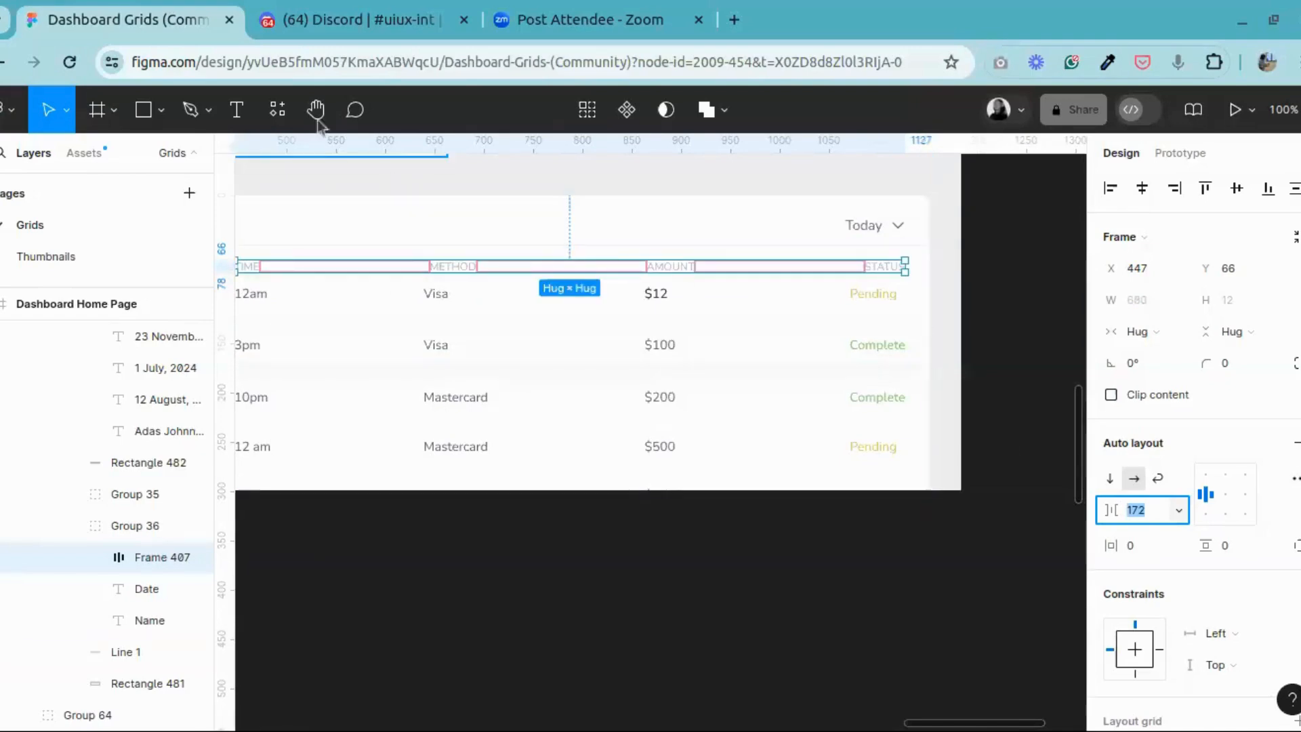
key(Escape)
Step: Select the first four METHOD entries, two Visa and two Mastercard, and shift them right to X 645 under the METHOD heading
key(h)
drag(287, 344, 517, 363)
click(53, 116)
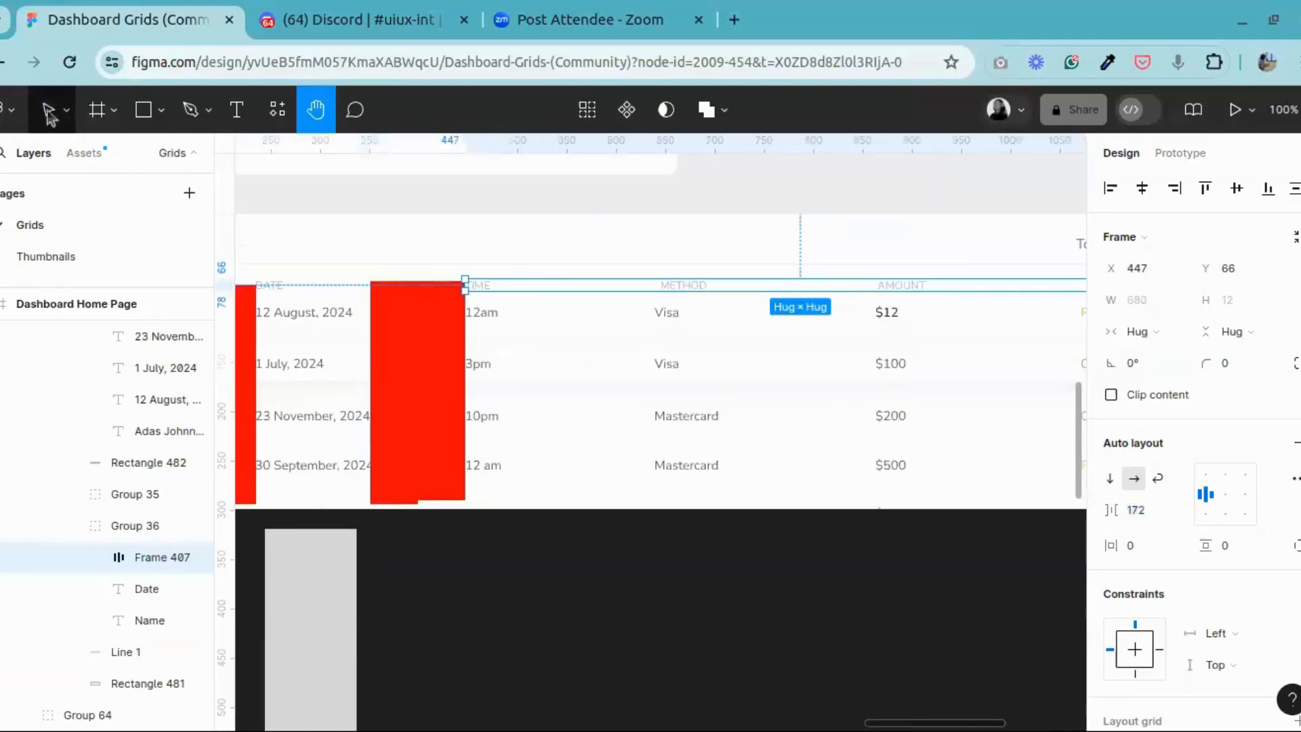
click(664, 316)
click(667, 314)
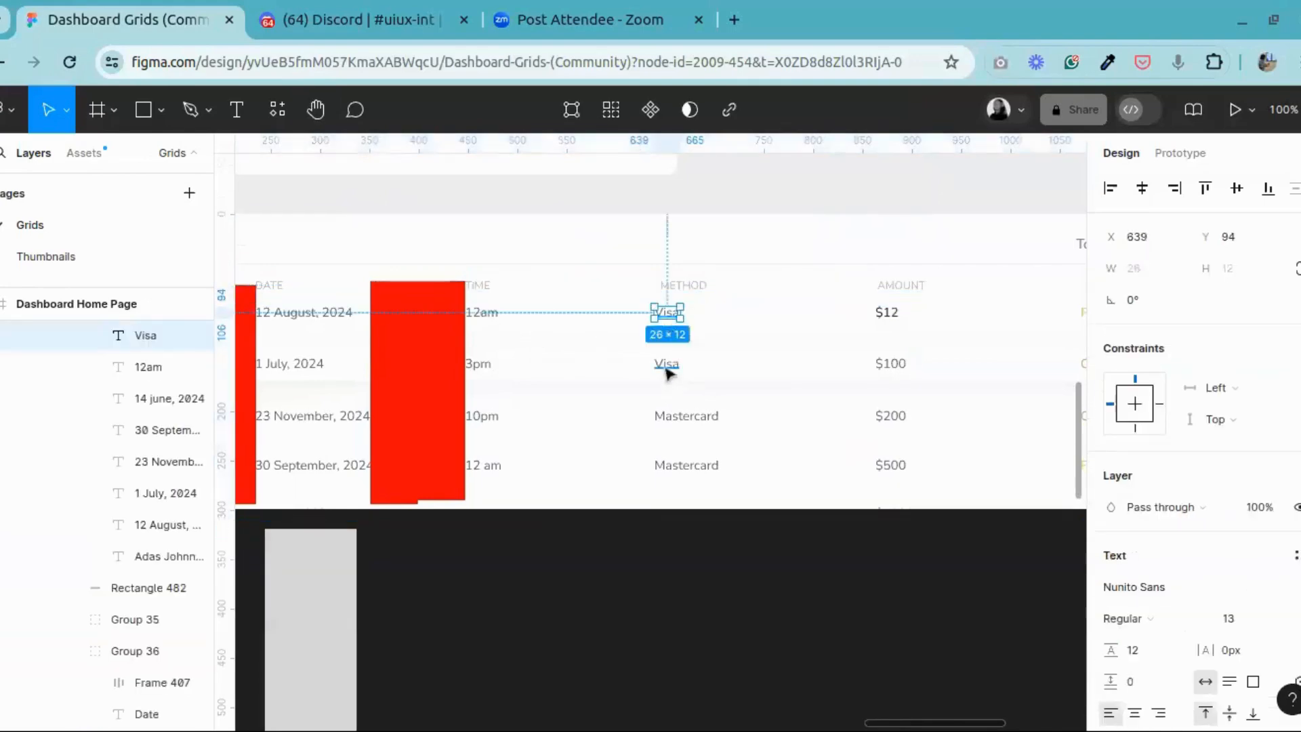
shift+click(667, 369)
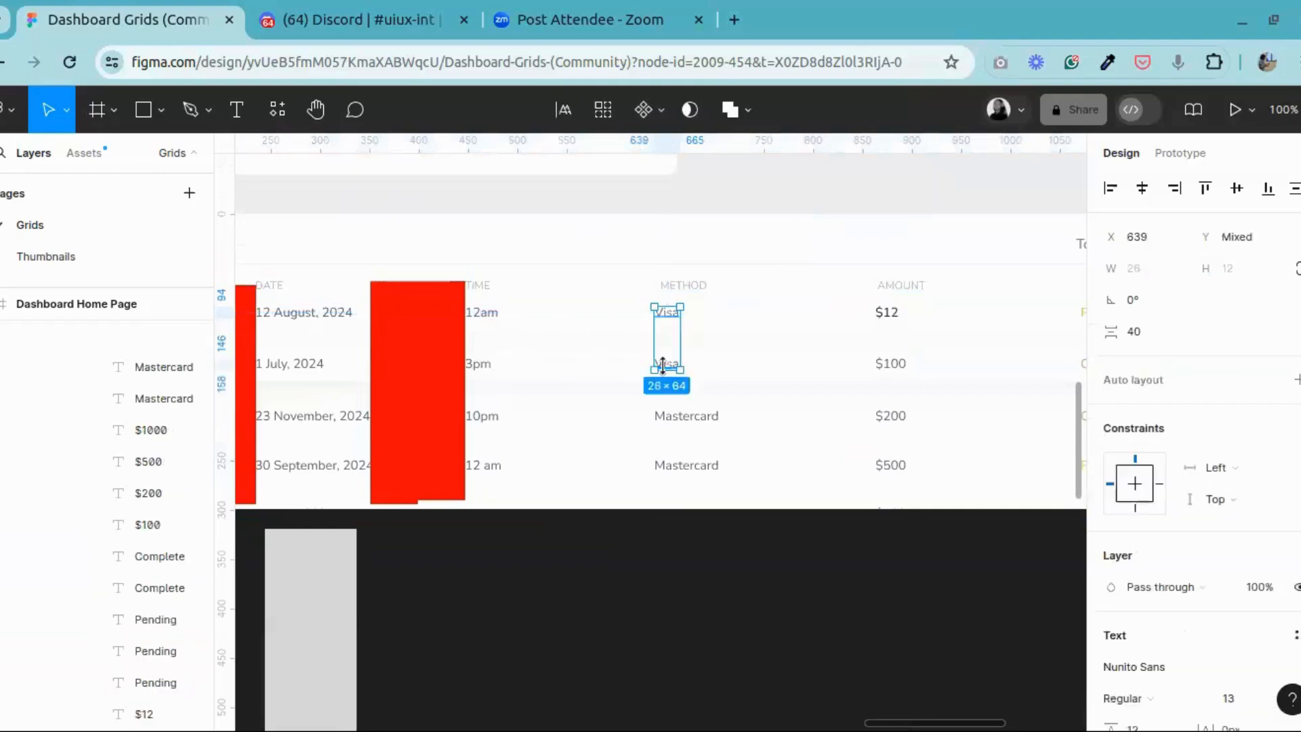
shift+click(672, 415)
shift+click(677, 467)
drag(678, 466, 678, 469)
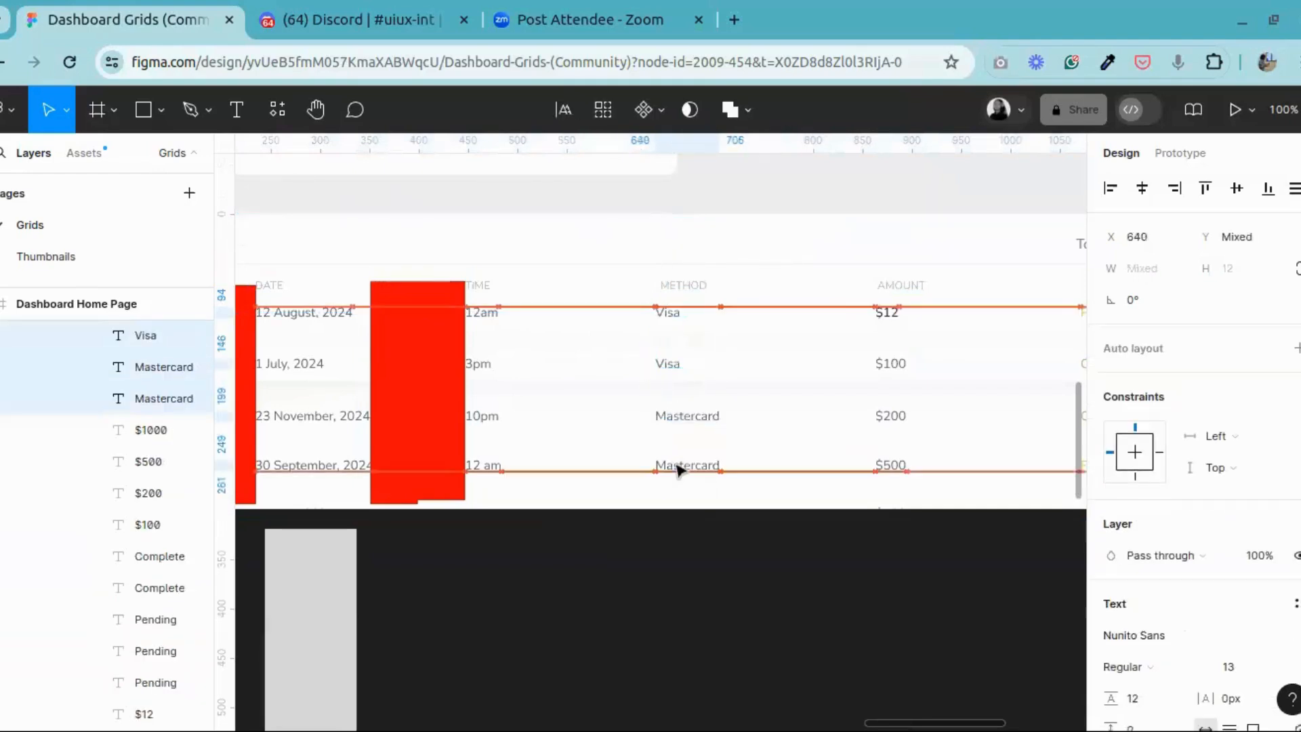
key(Right)
key(Right)
key(Right)
key(Right)
key(Right)
key(Right)
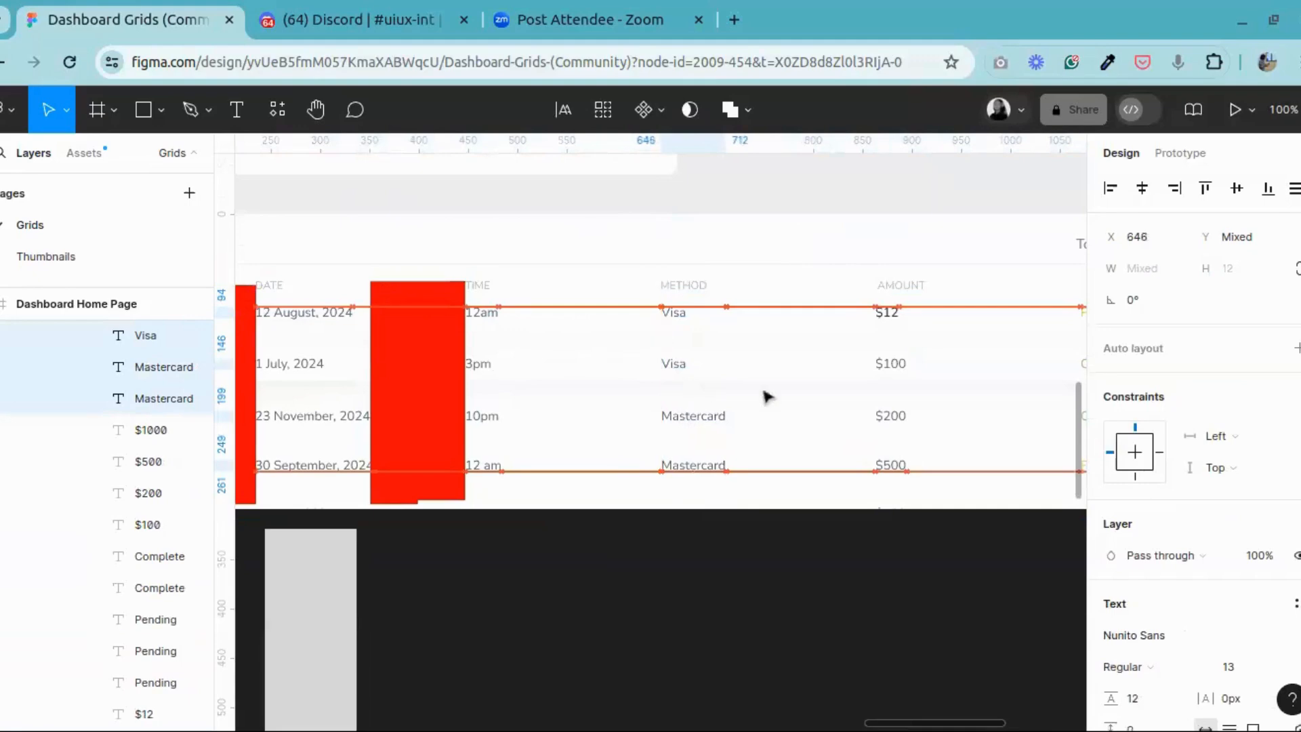
key(Left)
Step: Select the $12, $100, $200 and $500 entries and shift them right to line up with the AMOUNT heading
key(h)
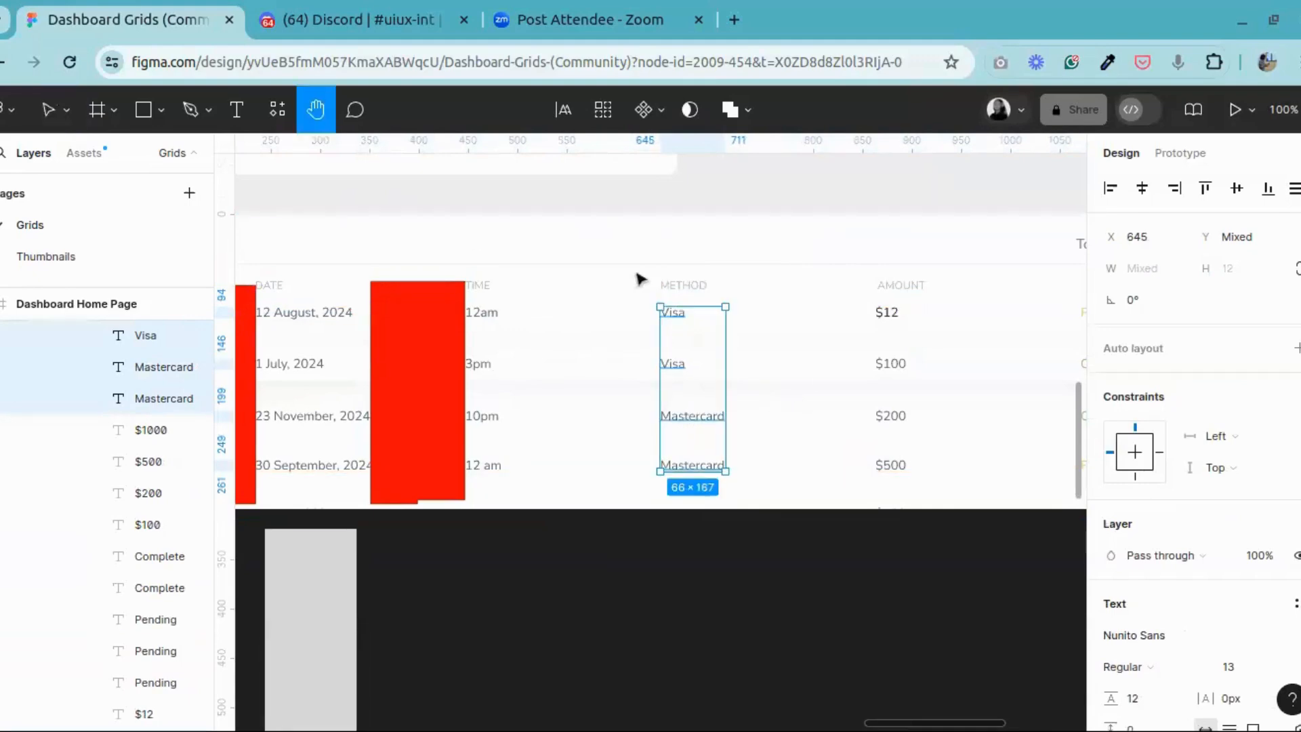
drag(853, 382, 469, 365)
click(49, 112)
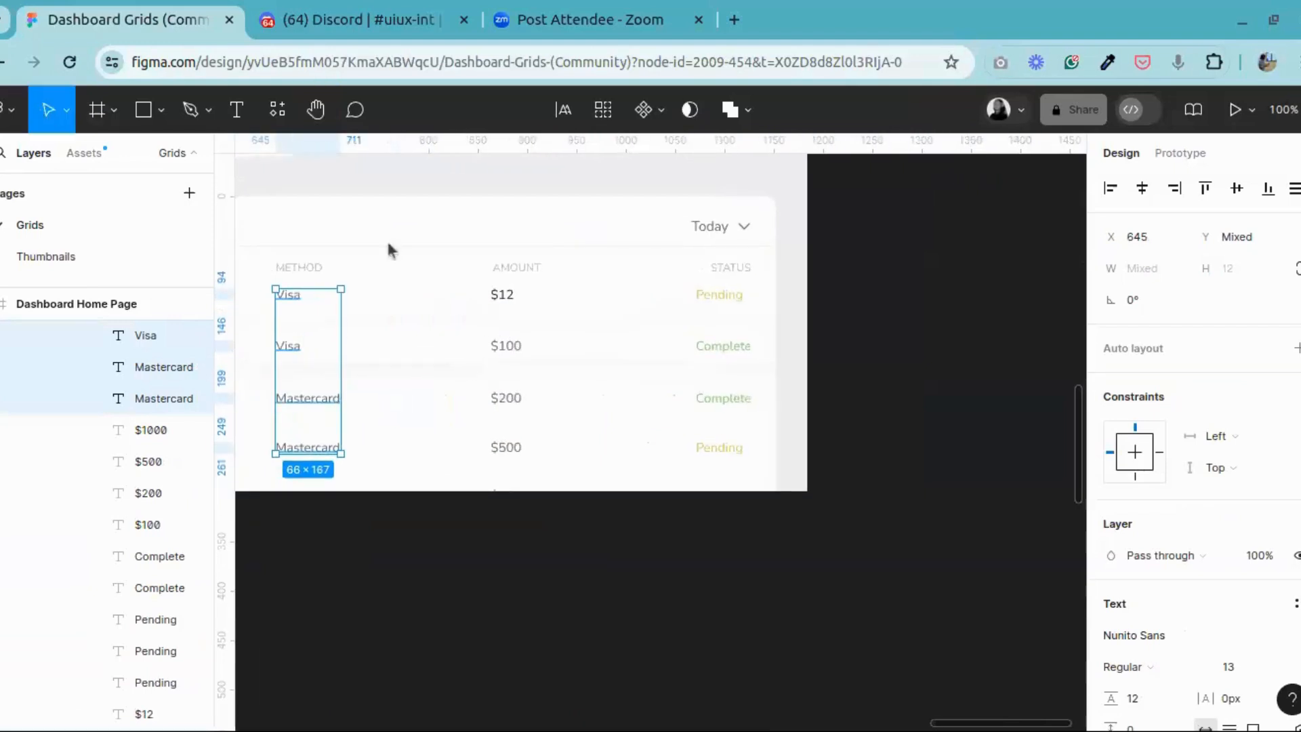
click(513, 297)
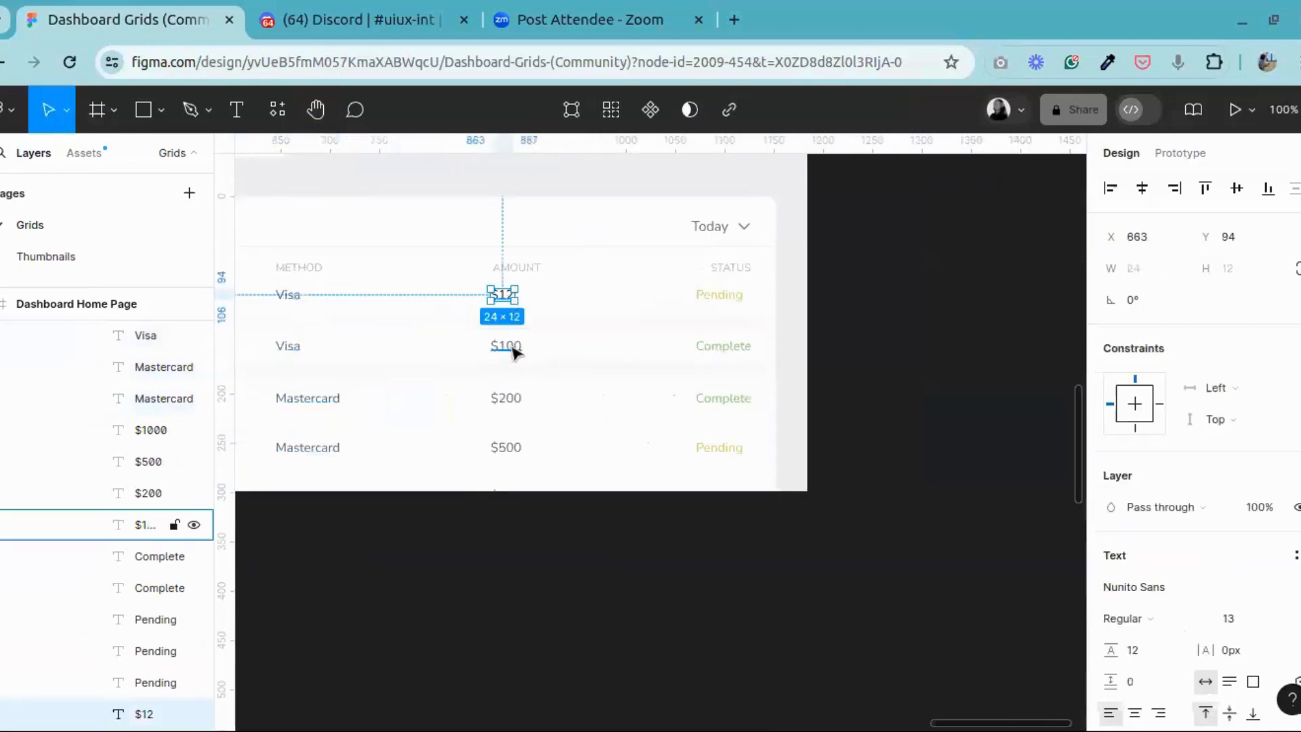
shift+click(513, 348)
shift+click(507, 399)
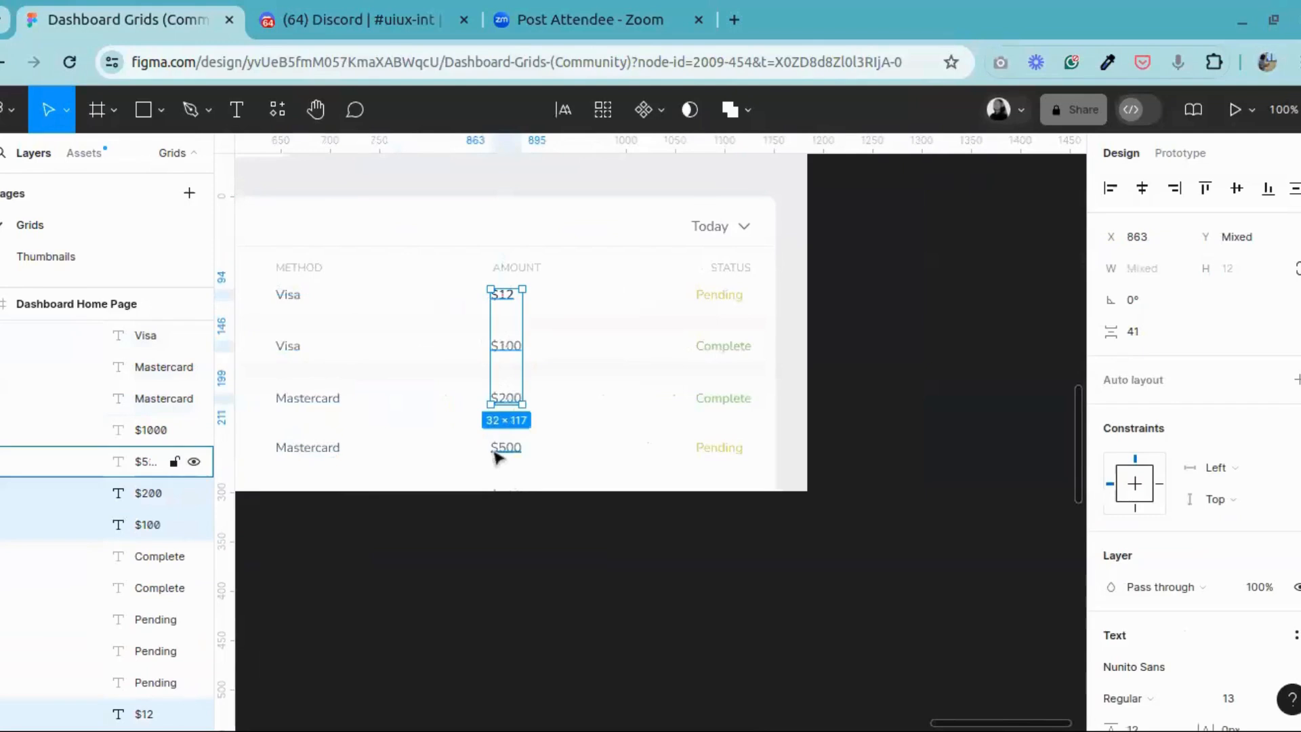
shift+click(507, 445)
drag(508, 440, 550, 357)
Step: Ungroup the table's heading row so the NAME, DATE and auto layout headings are separate
click(721, 296)
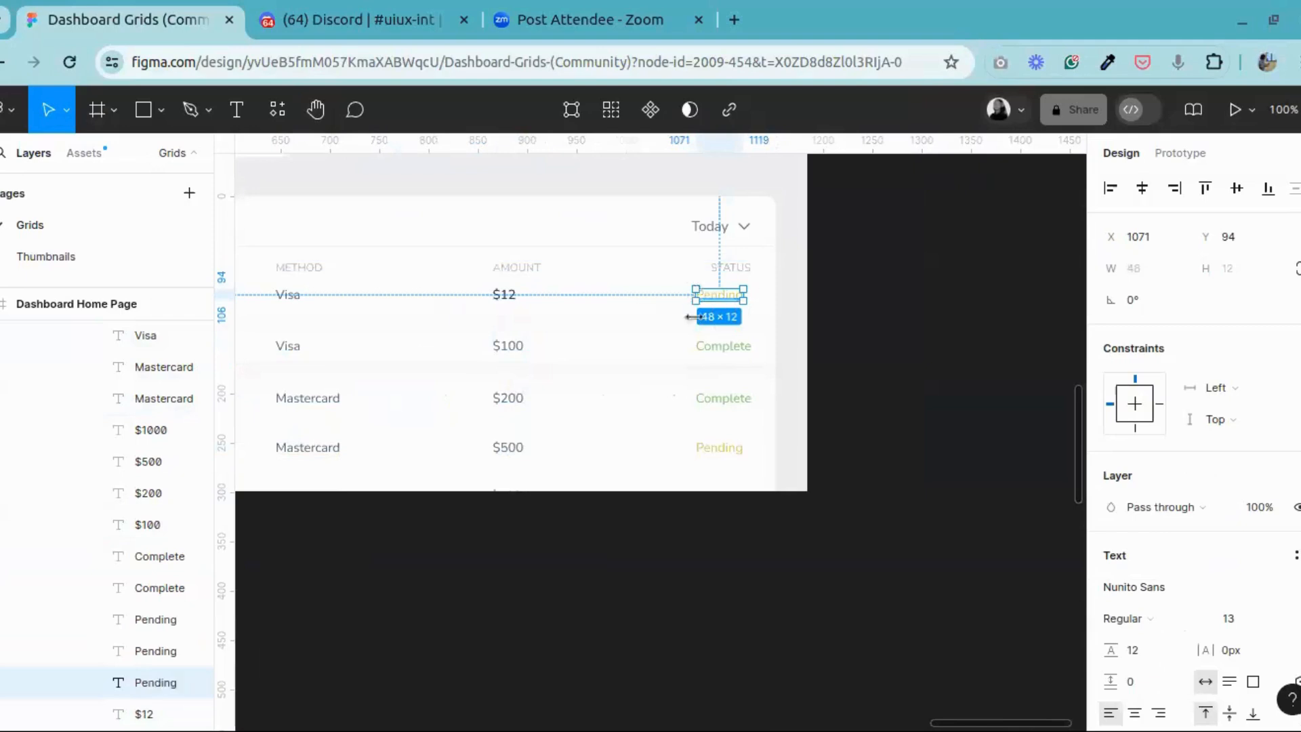
click(745, 271)
right_click(746, 270)
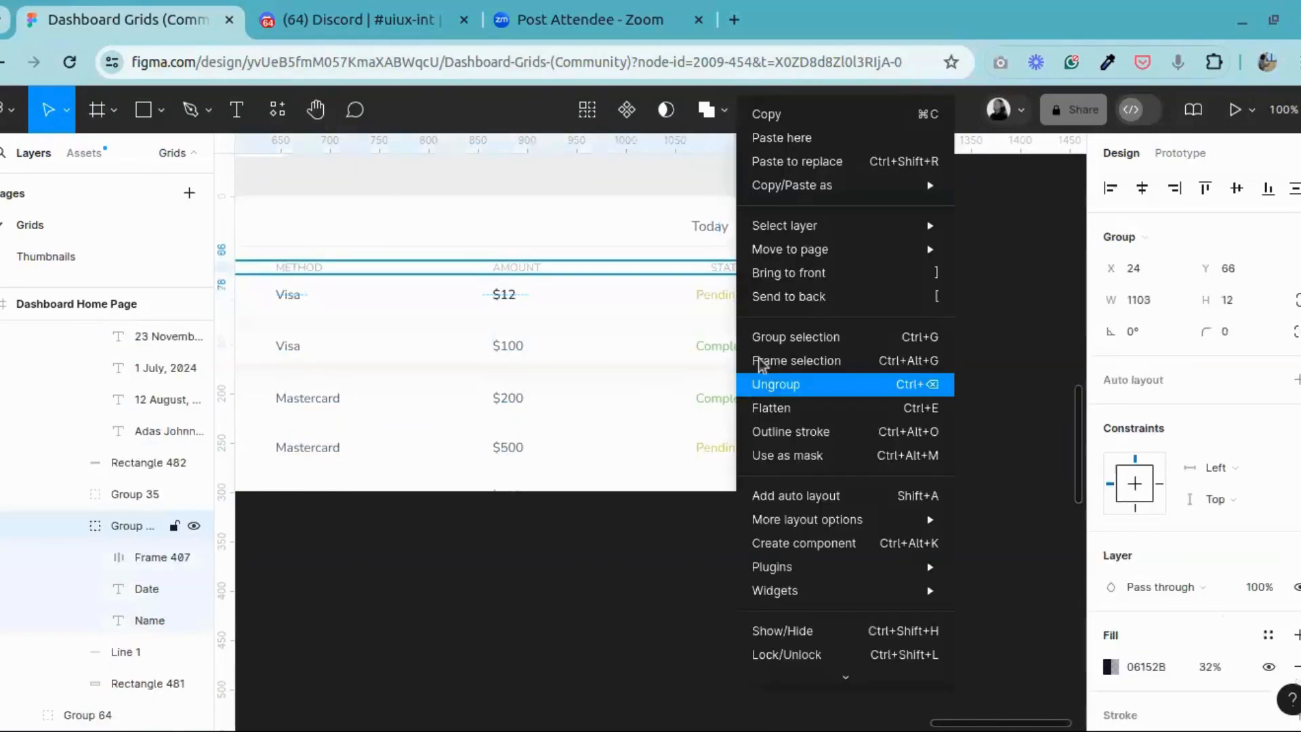
click(773, 381)
click(905, 298)
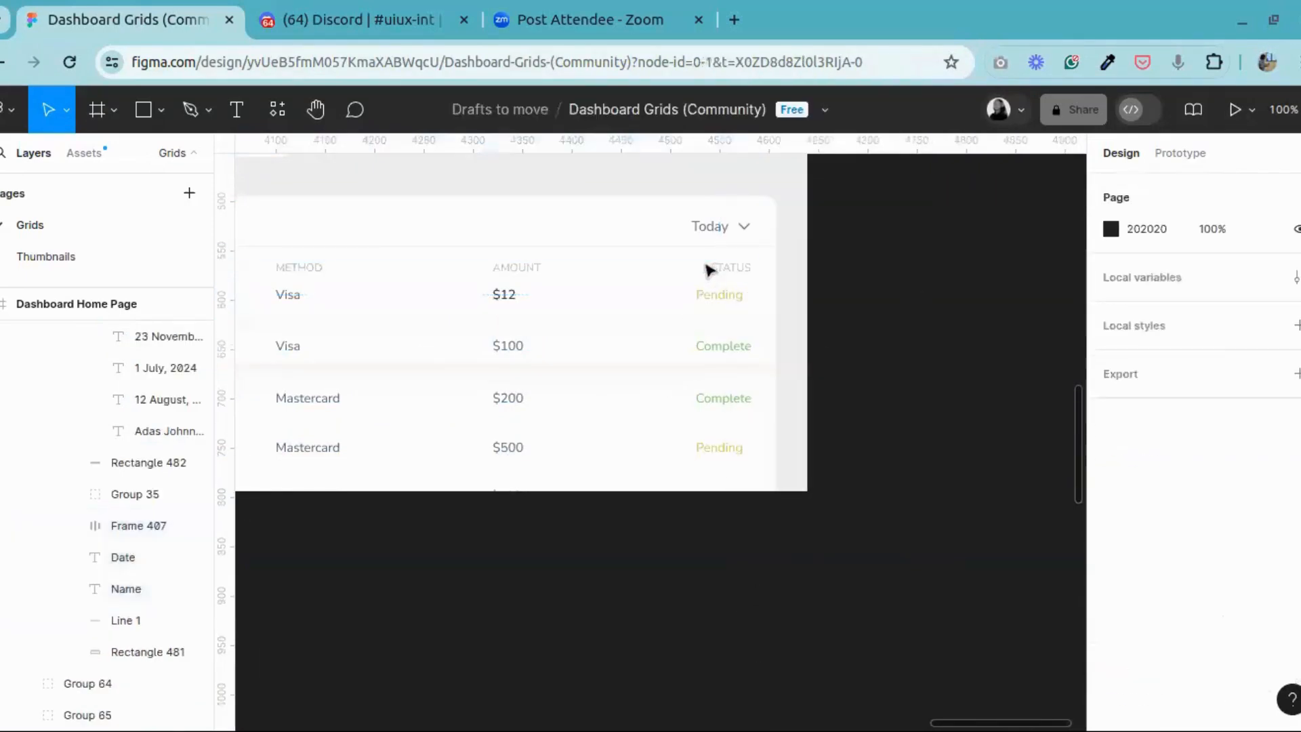
Step: Ungroup the auto layout frame of the TIME, METHOD, AMOUNT and STATUS headings into individual text layers
click(729, 280)
click(729, 281)
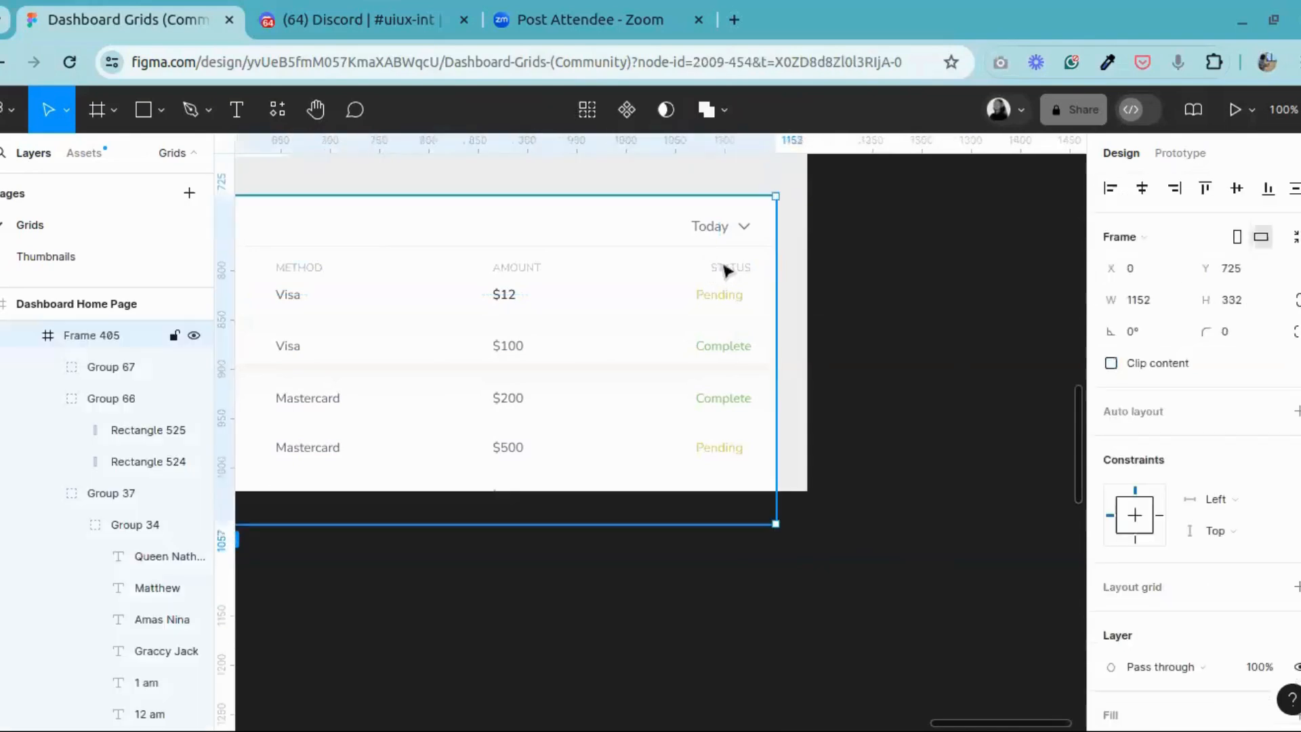
double_click(725, 278)
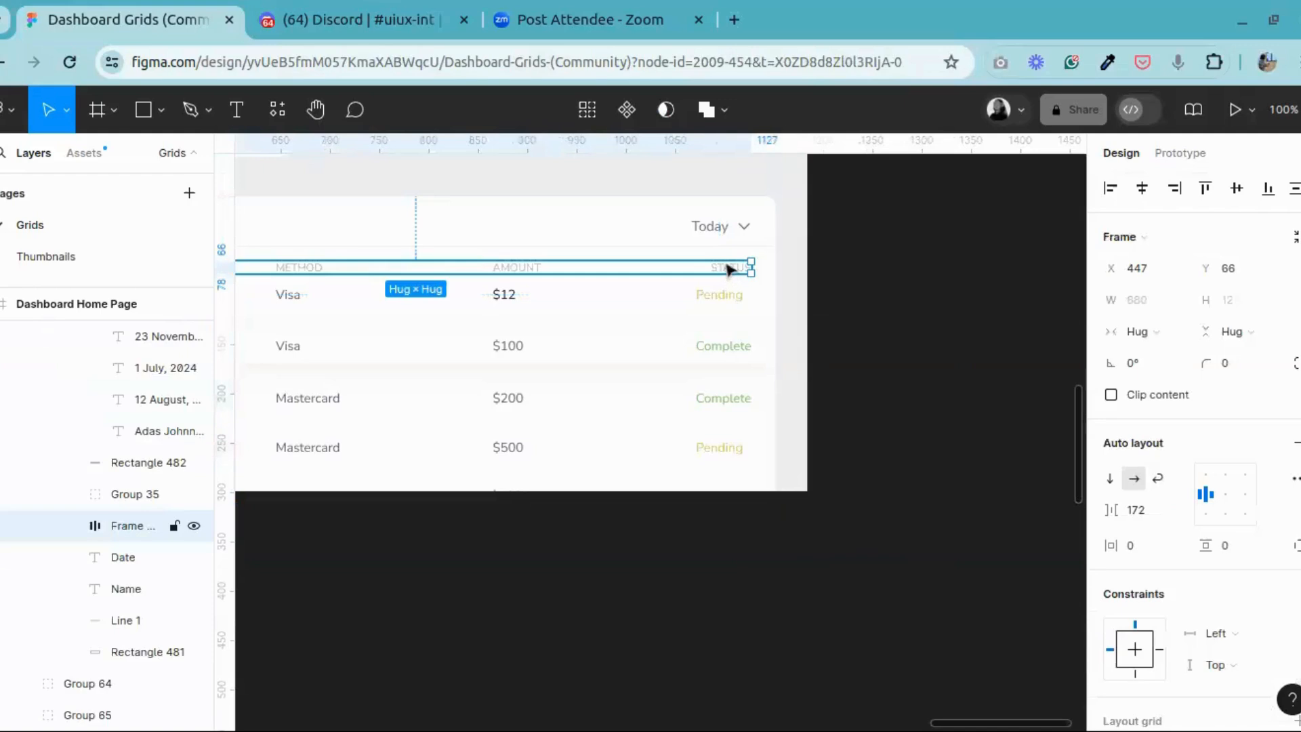
right_click(715, 274)
click(753, 384)
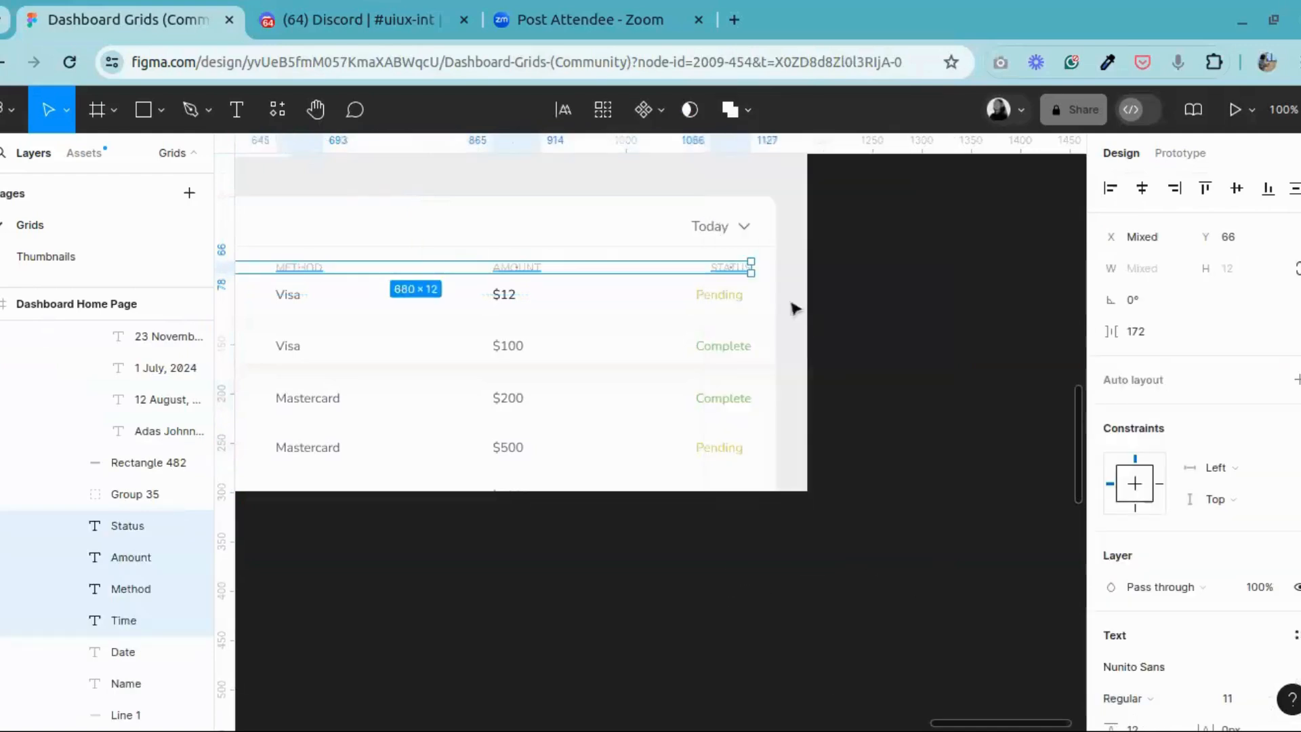
Step: Left-align the STATUS heading with the first Pending entry at X 1071
click(779, 283)
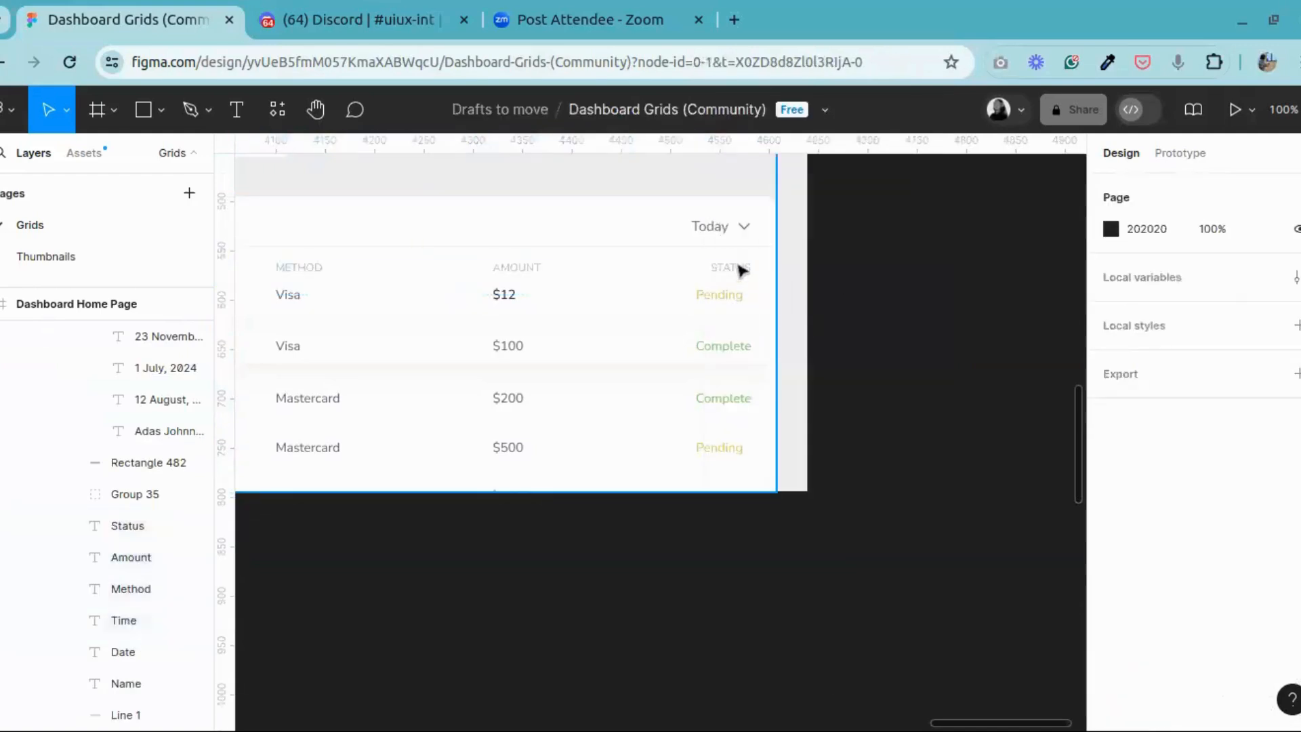
click(740, 275)
click(741, 277)
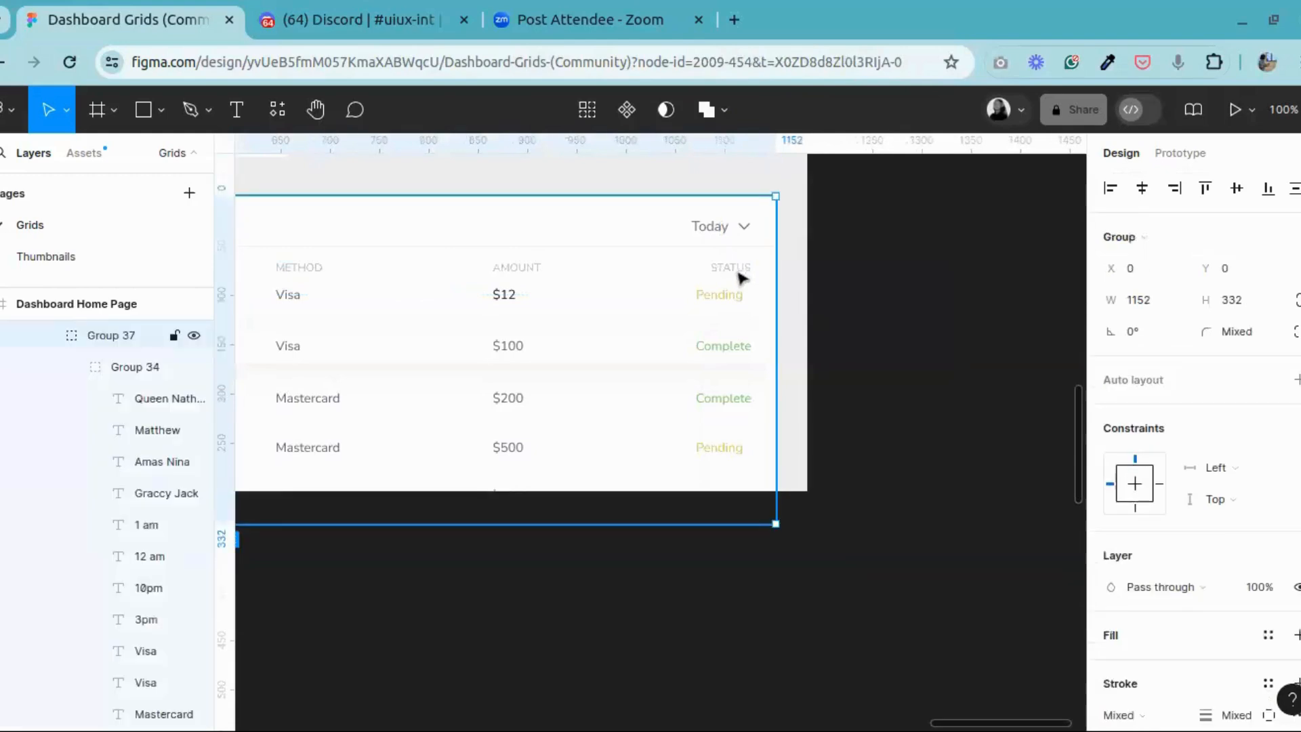
click(742, 277)
click(713, 296)
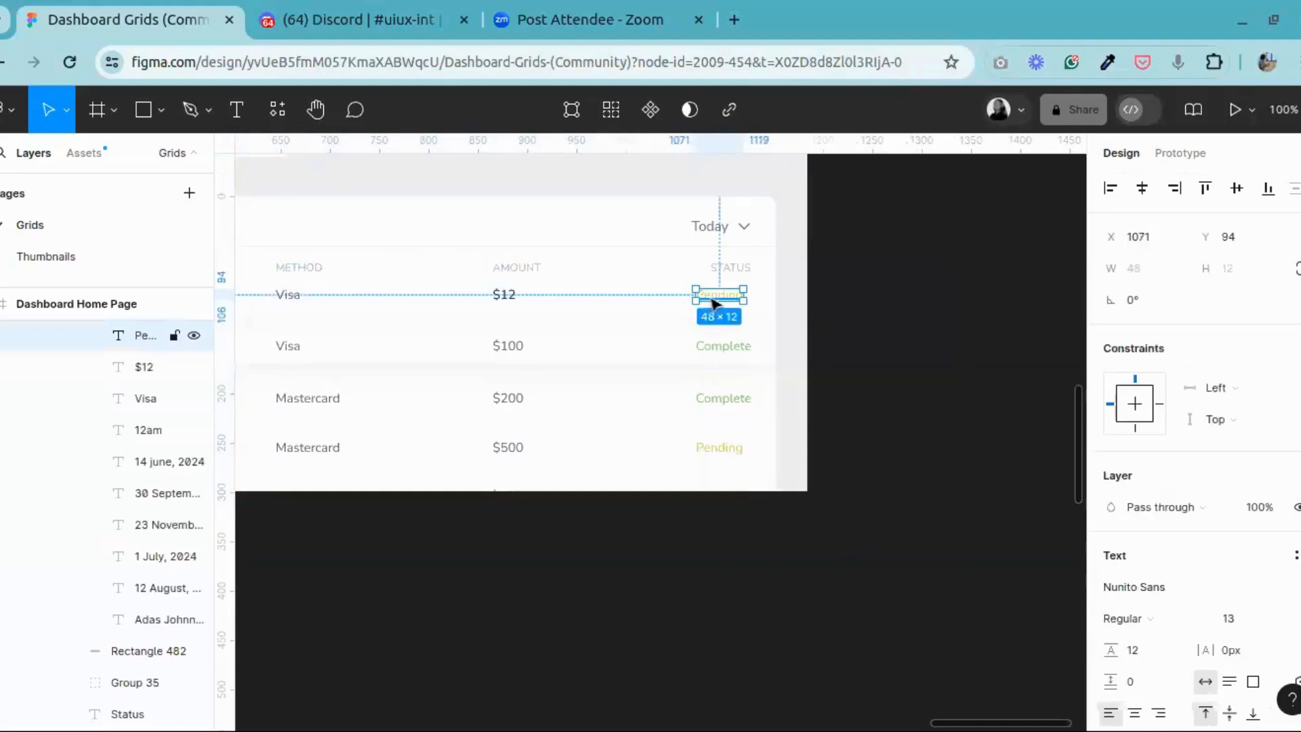
shift+click(737, 271)
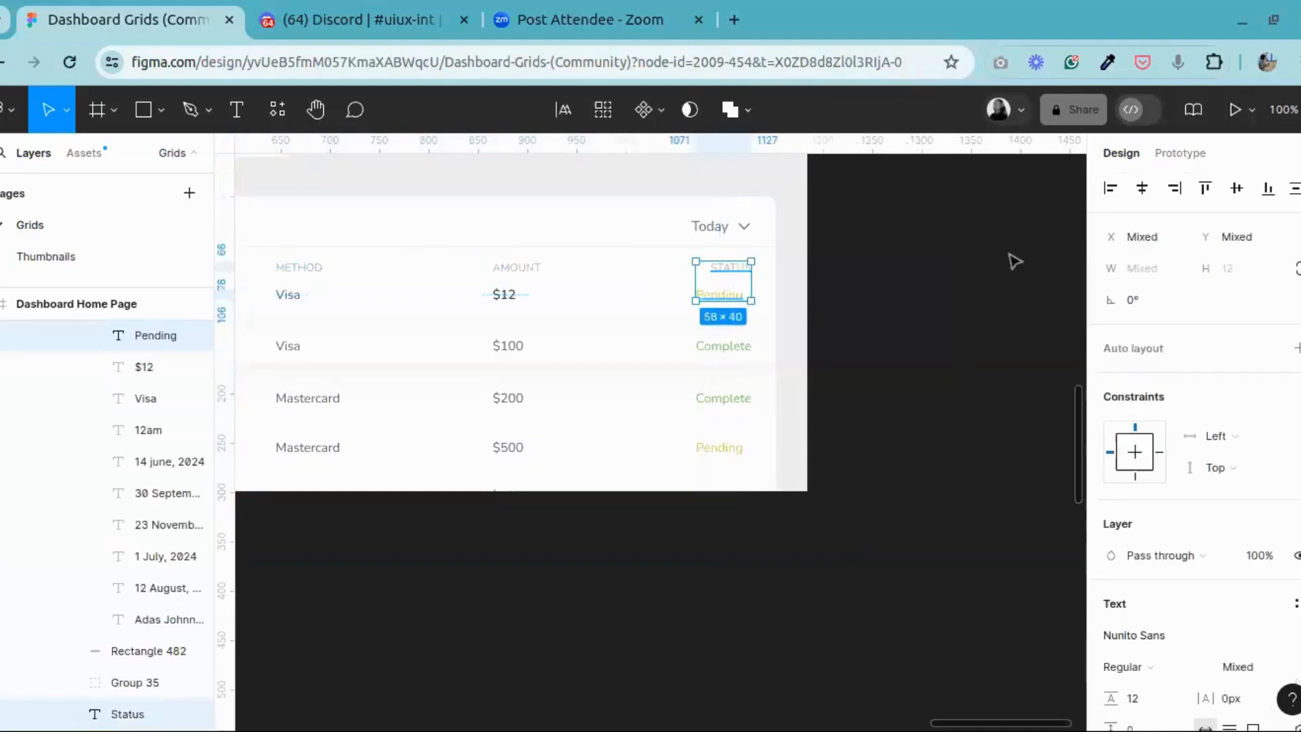
click(894, 292)
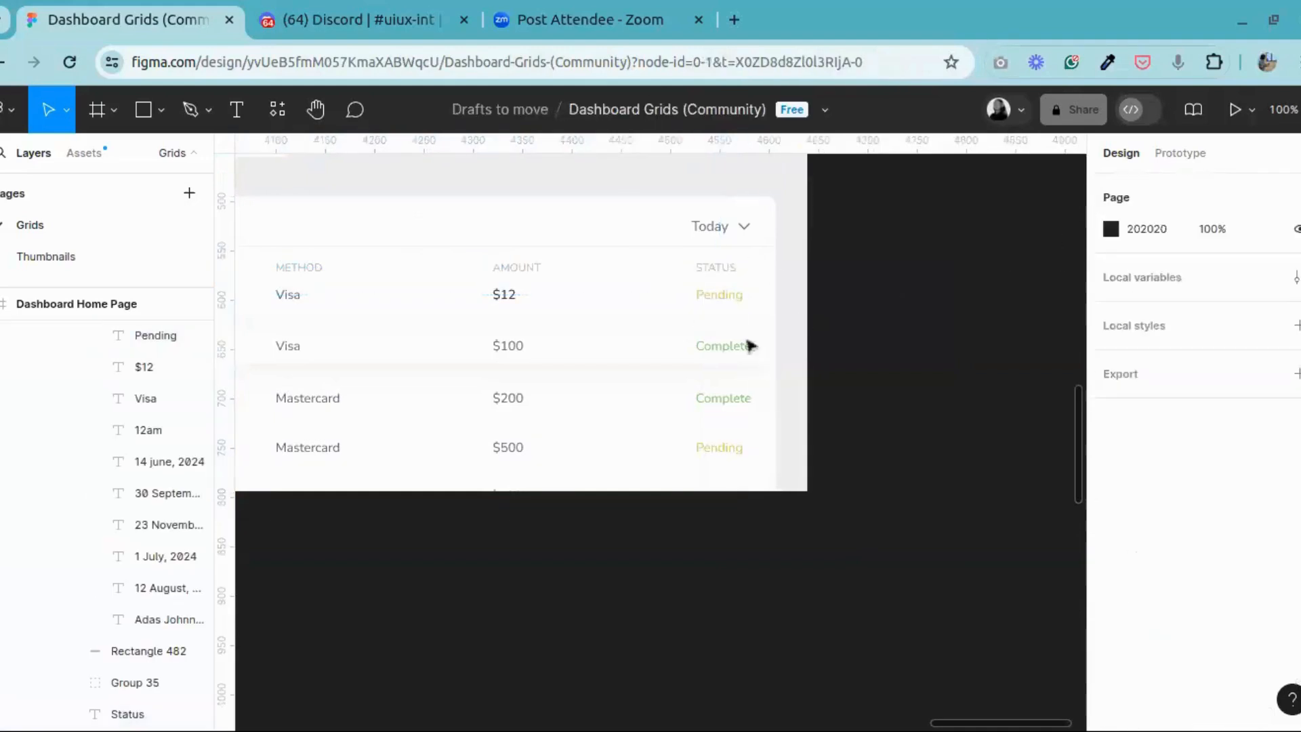
Step: Select the STATUS heading with its first four Pending and Complete entries to check their shared left alignment
click(713, 307)
double_click(713, 307)
double_click(713, 307)
double_click(713, 307)
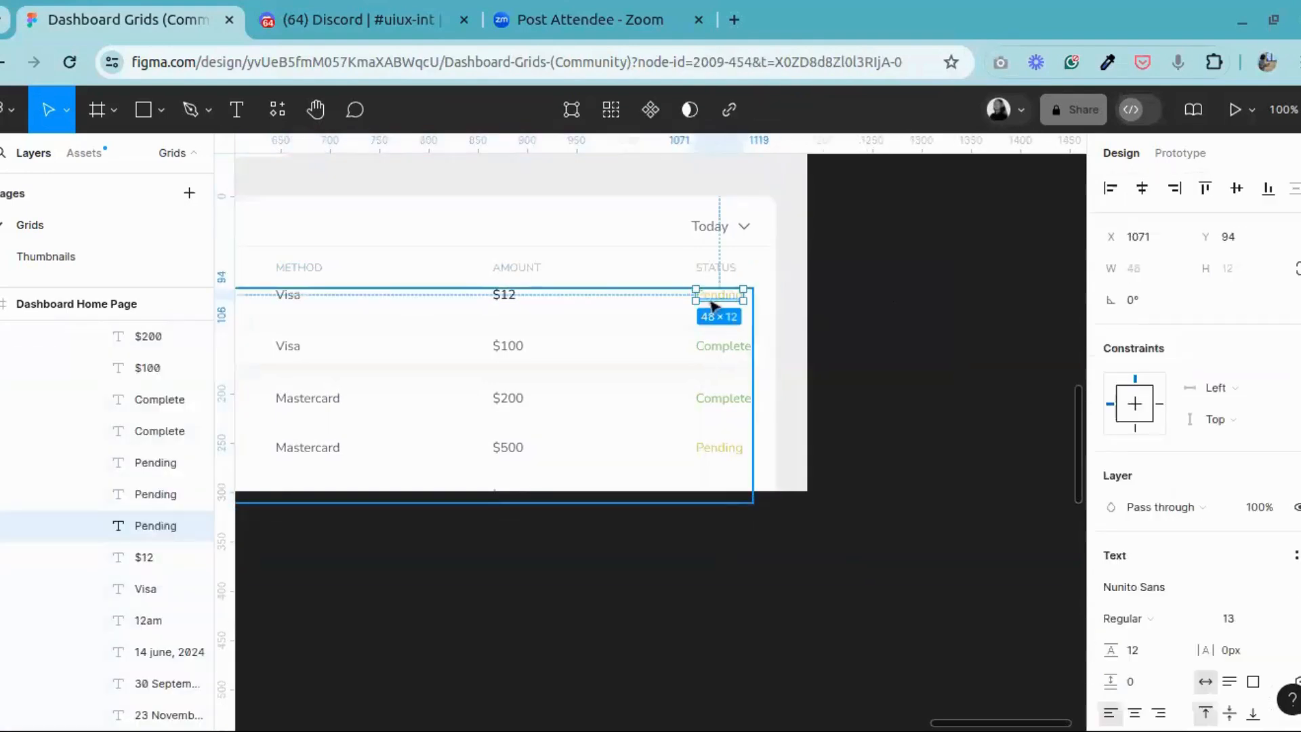
shift+click(708, 277)
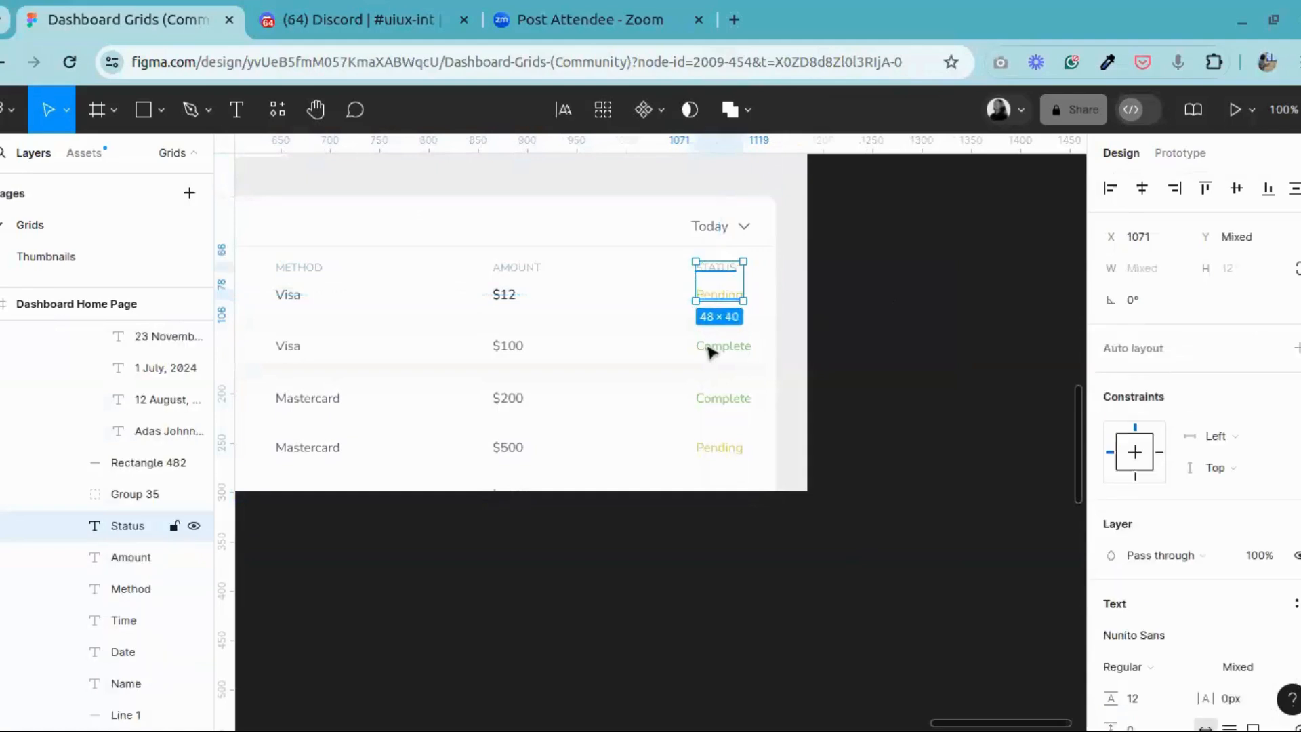
shift+click(724, 347)
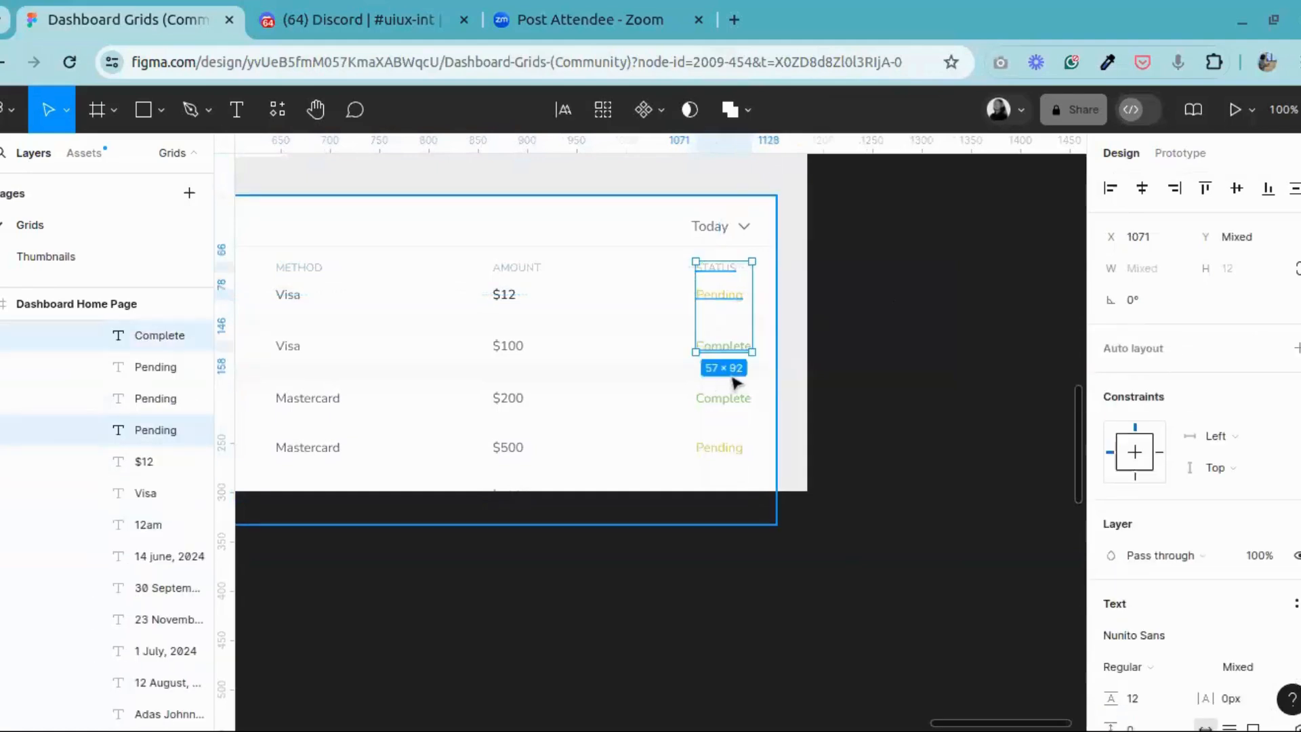
shift+click(724, 400)
shift+click(719, 449)
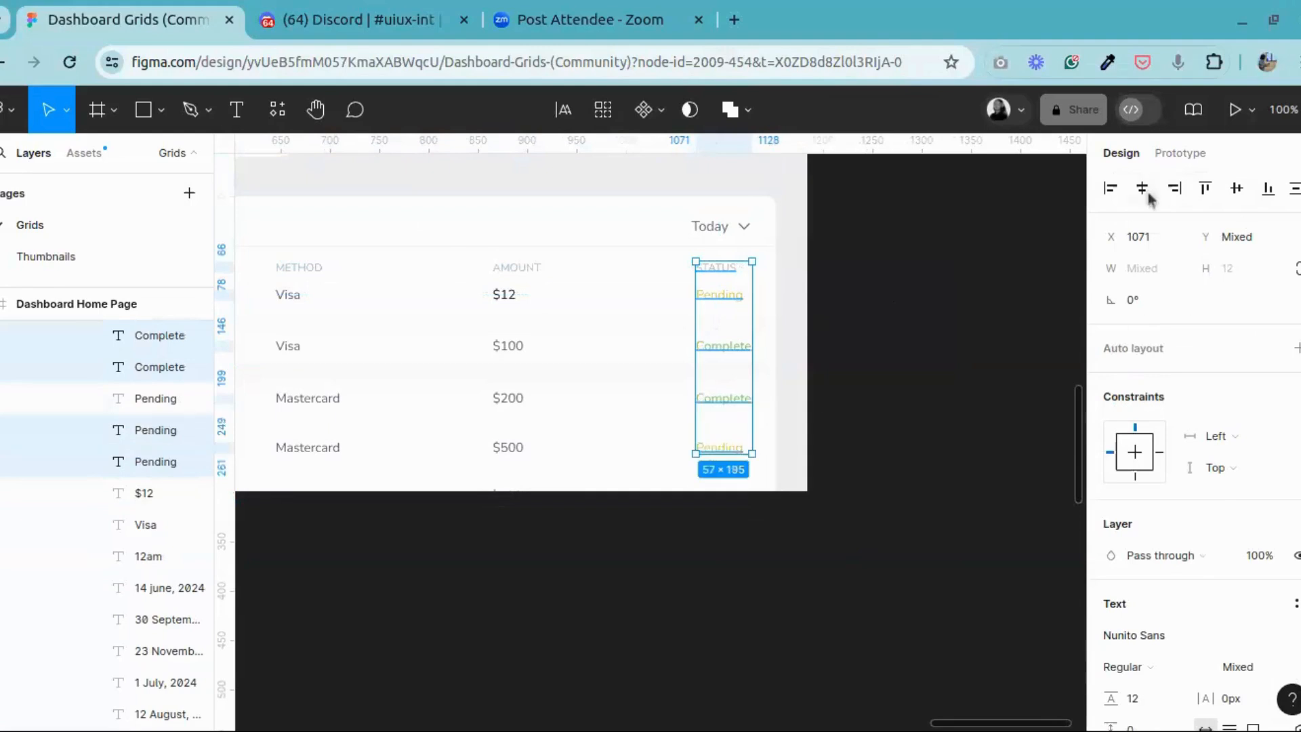
click(850, 331)
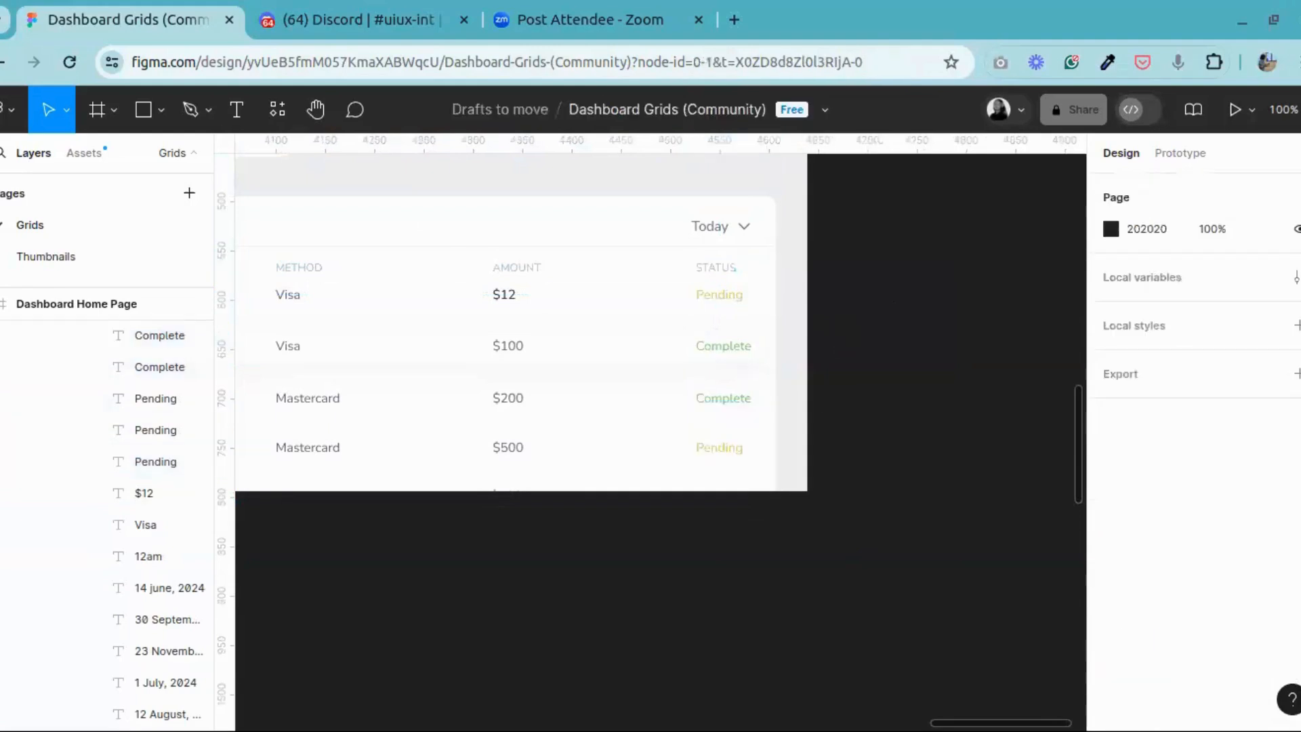
Step: Delete the two red spacer groups on either side of the DATE column in the Transaction History table
click(315, 109)
drag(465, 339, 865, 314)
drag(592, 297, 695, 337)
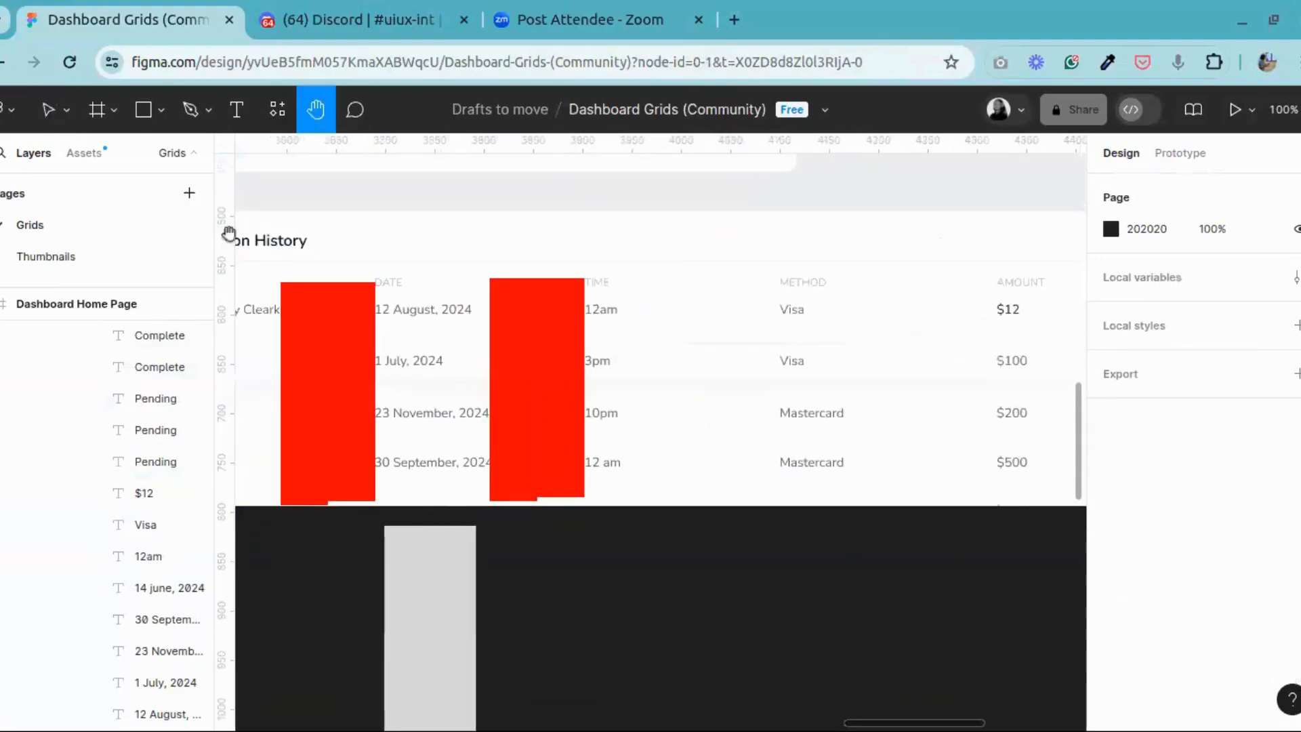
click(54, 112)
click(513, 368)
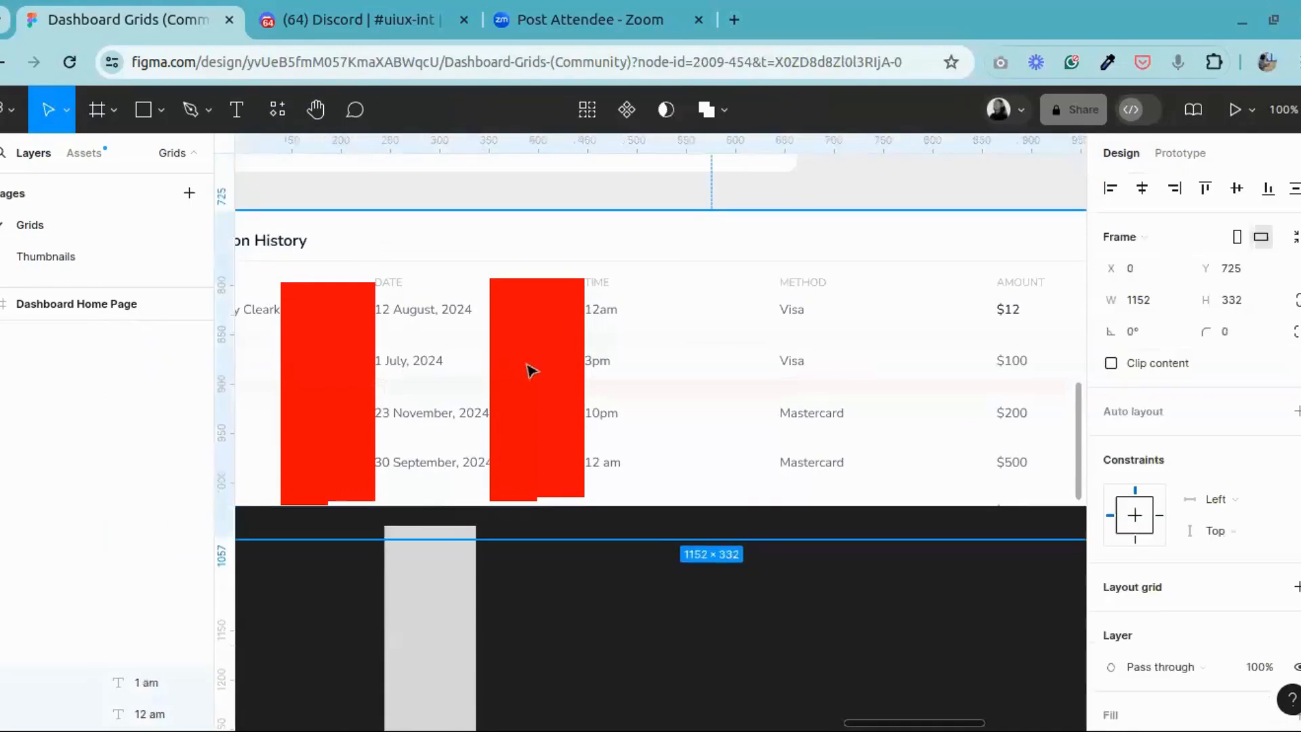
click(543, 370)
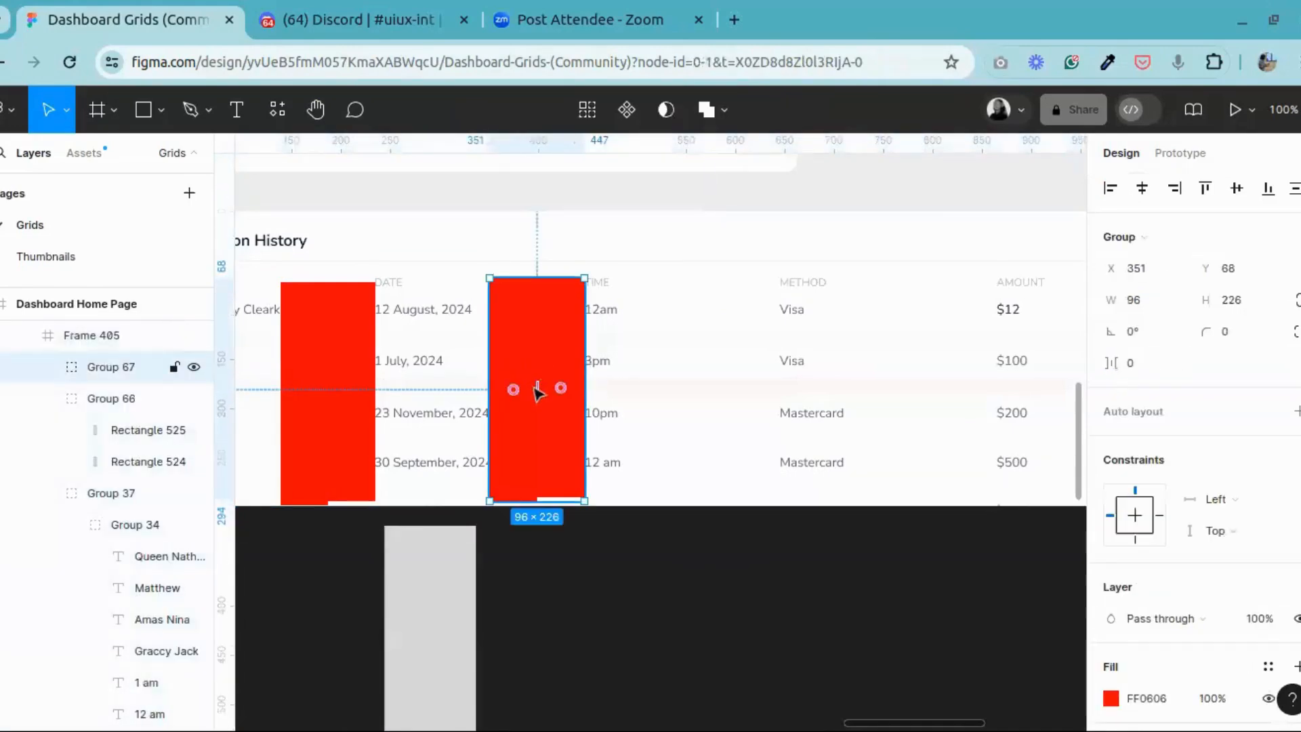
key(Delete)
click(339, 370)
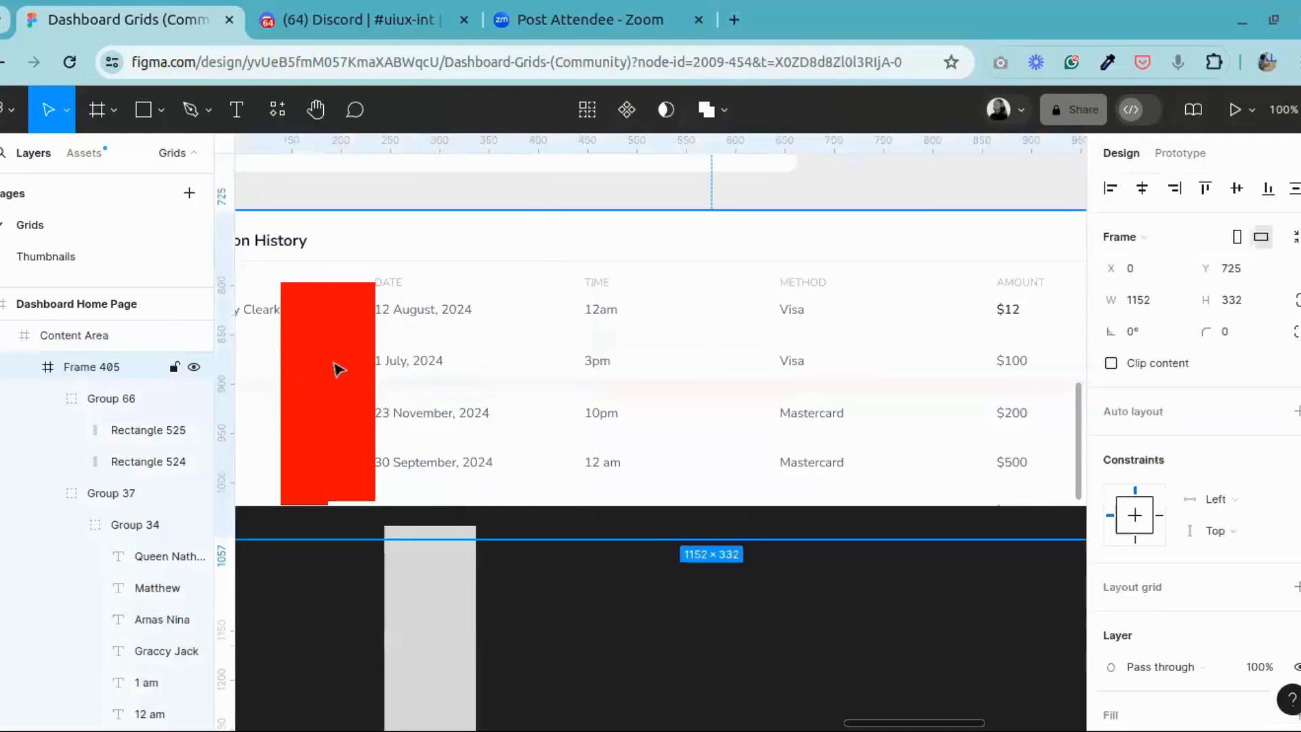
click(339, 370)
key(Delete)
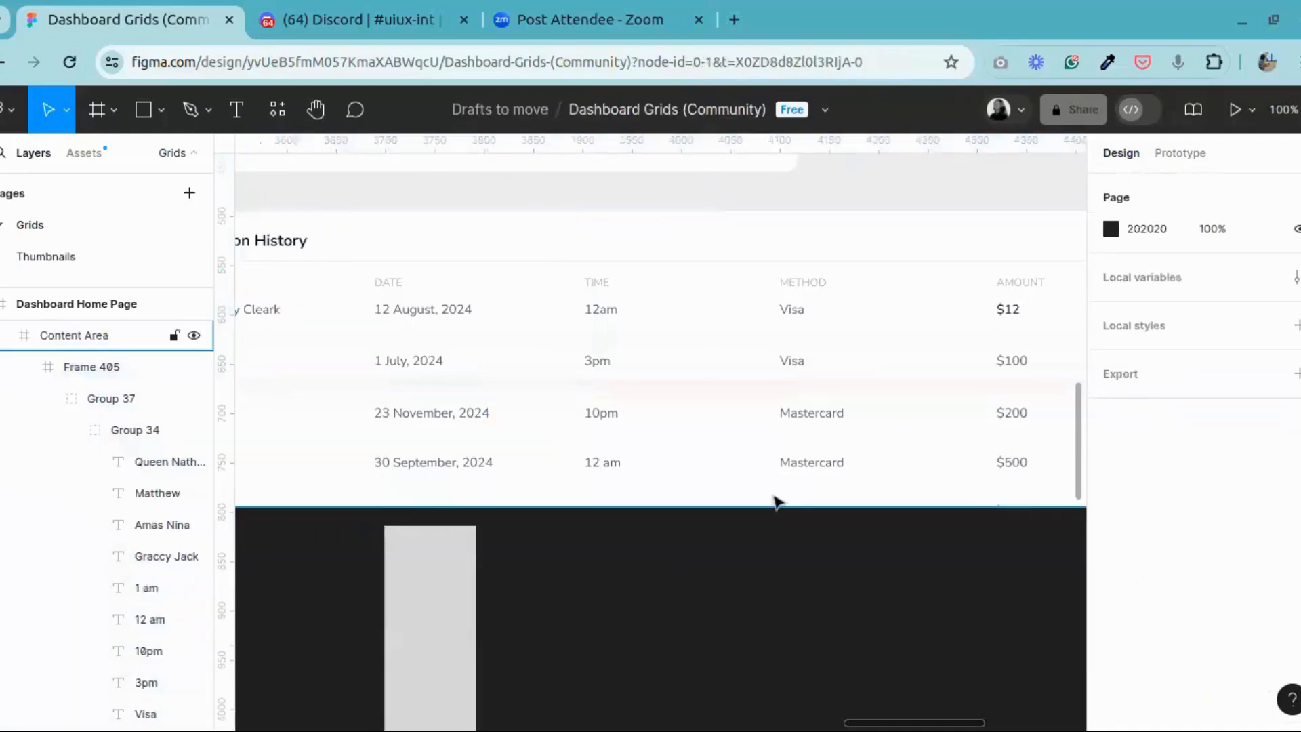
key(minus)
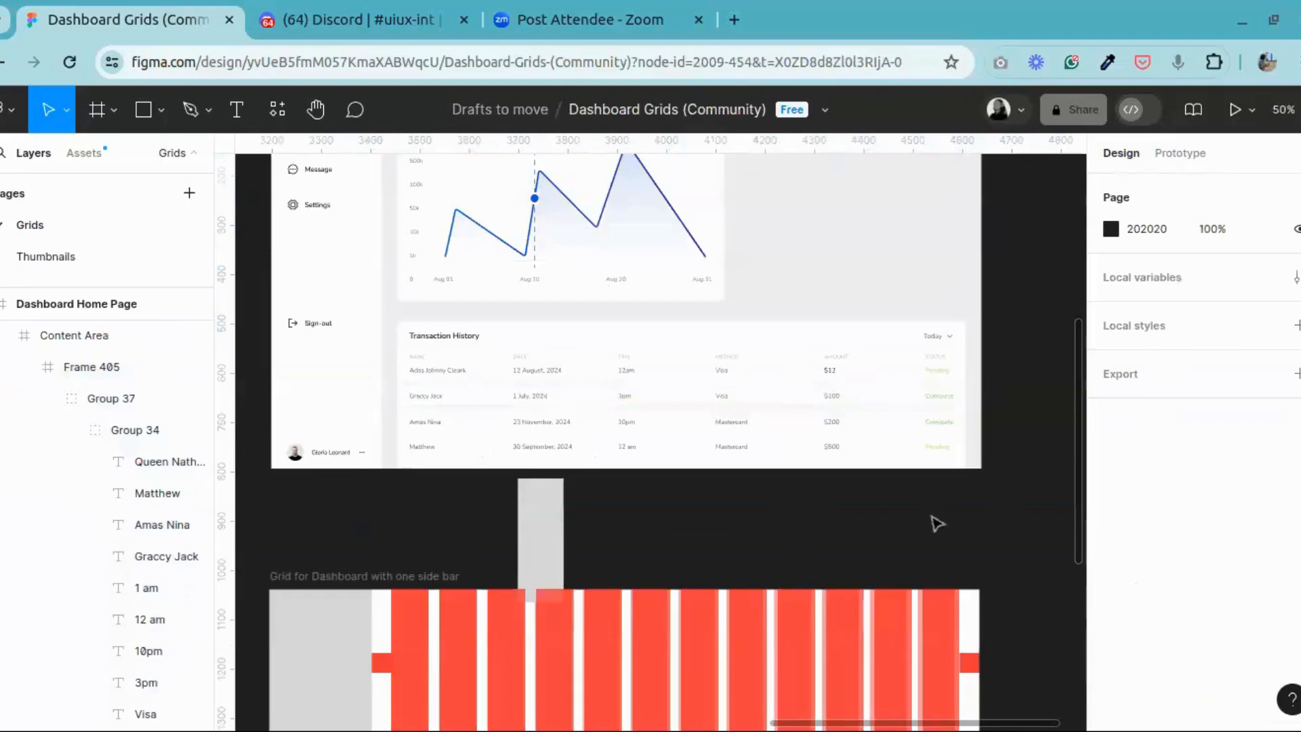
key(ctrl+z)
key(Delete)
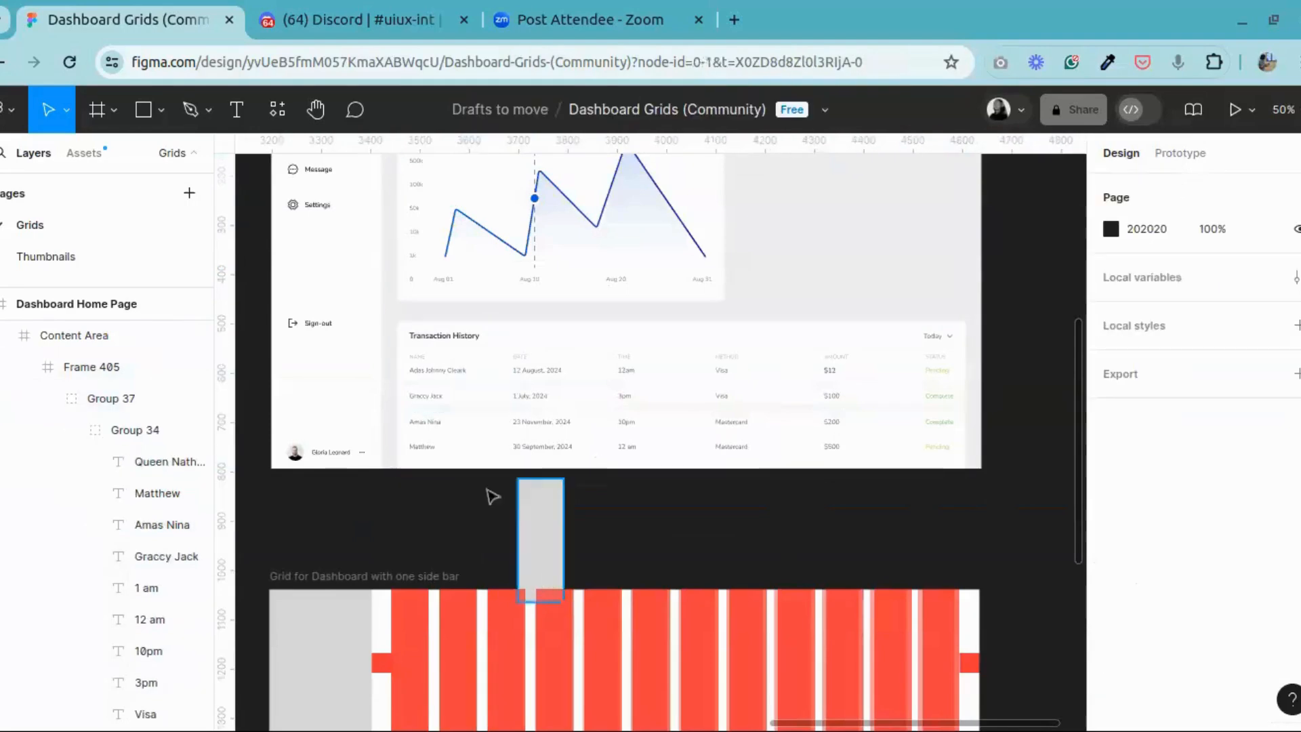
Step: Examine the alignment and spacing of the Transaction History columns up close, from NAME across to STATUS
click(316, 109)
drag(434, 382, 822, 386)
key(ctrl+plus)
key(ctrl+plus)
drag(498, 340, 465, 432)
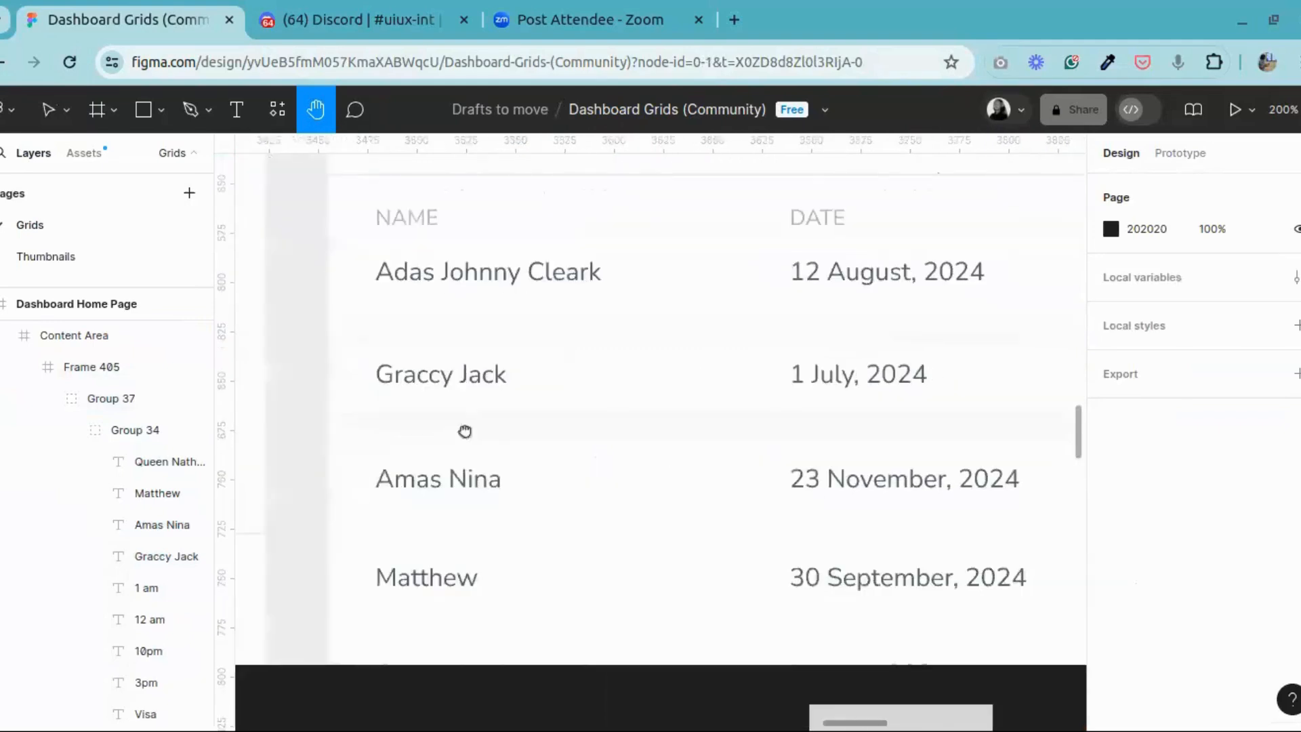
scroll(528, 436, right, 12)
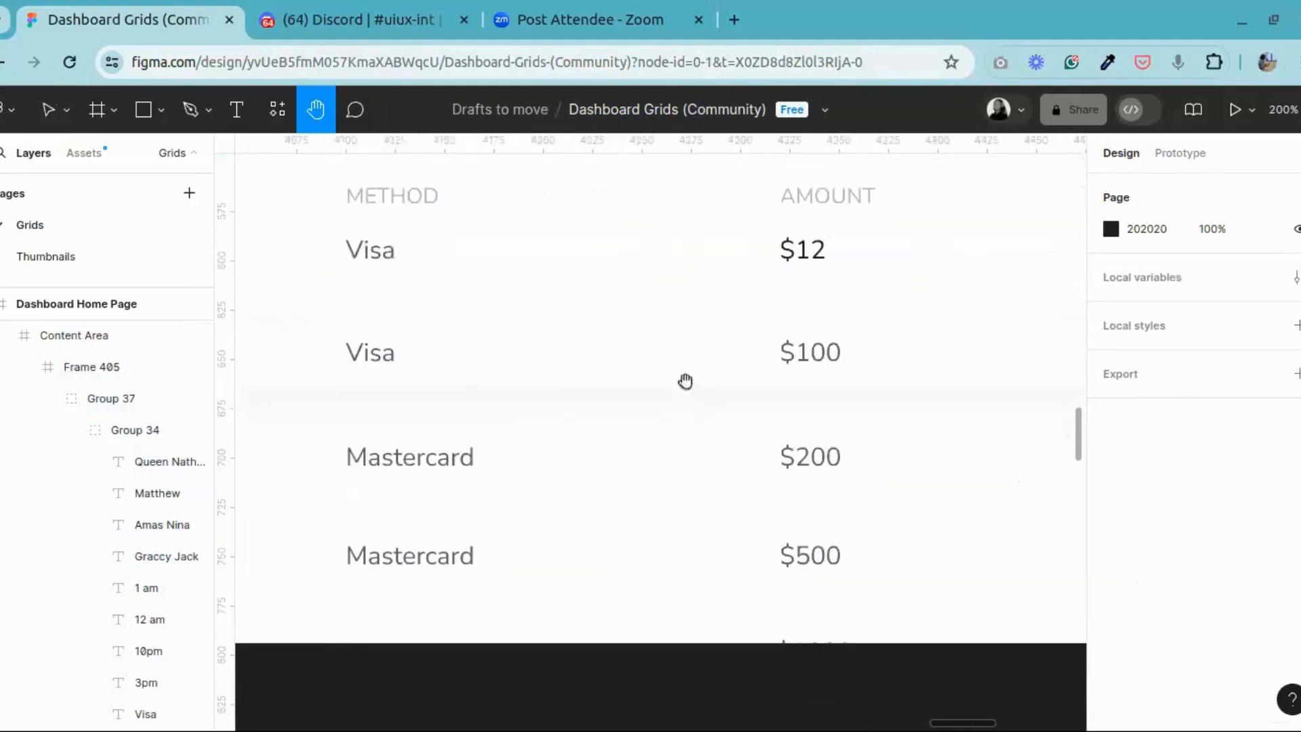
scroll(685, 381, right, 10)
drag(677, 349, 826, 350)
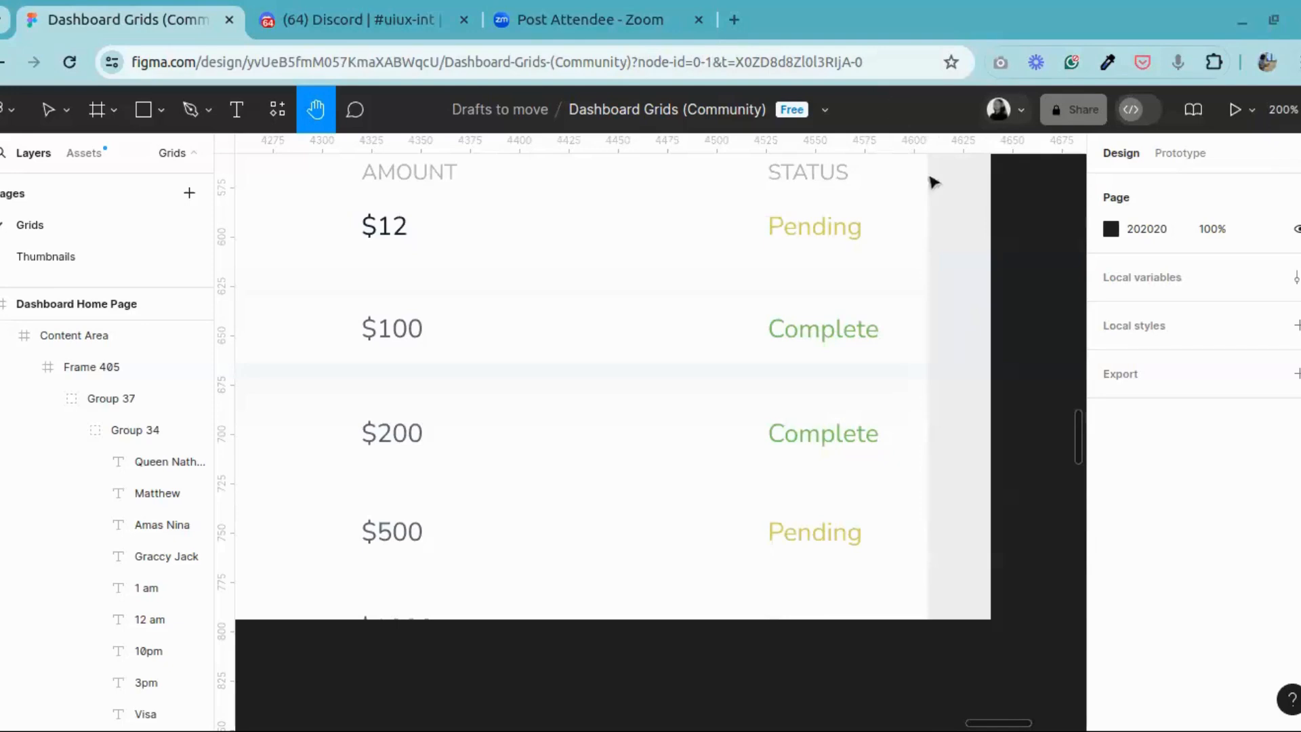
drag(675, 360, 934, 403)
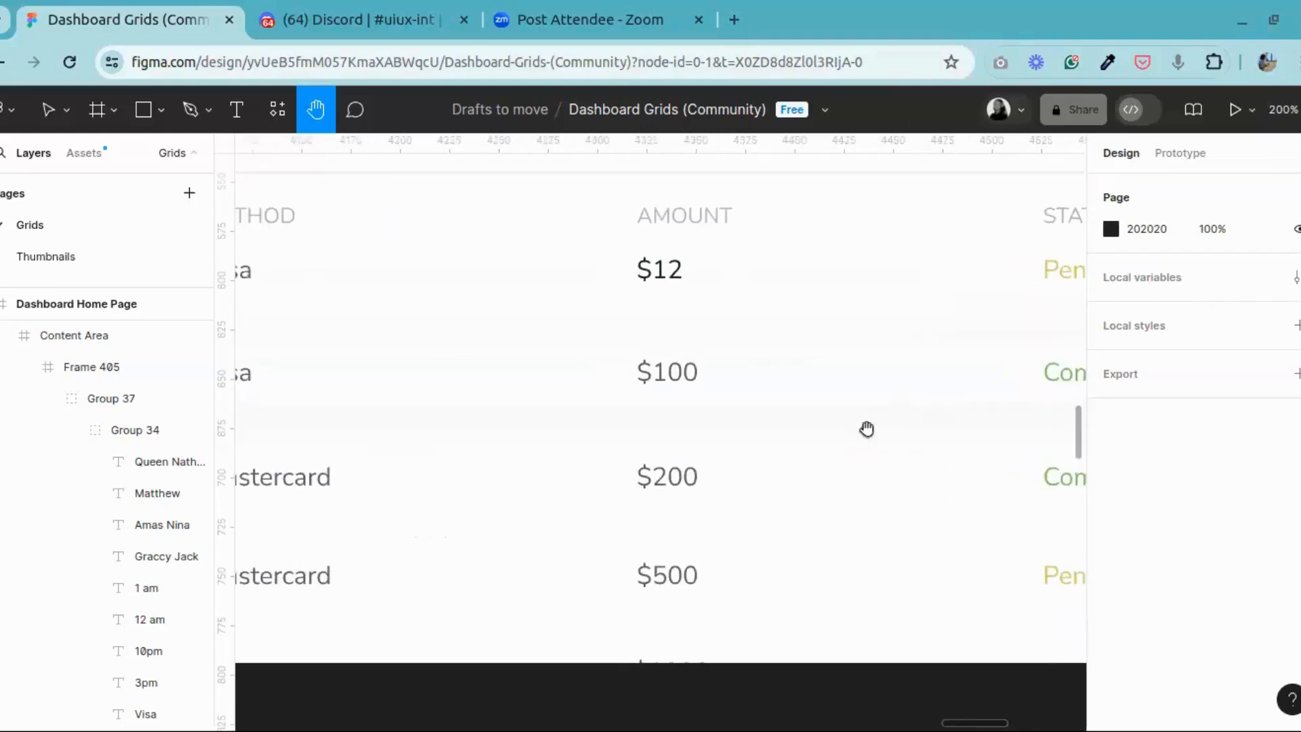
ctrl+scroll(865, 430, down, 5)
scroll(837, 398, left, 4)
scroll(787, 341, left, 4)
scroll(787, 342, down, 1)
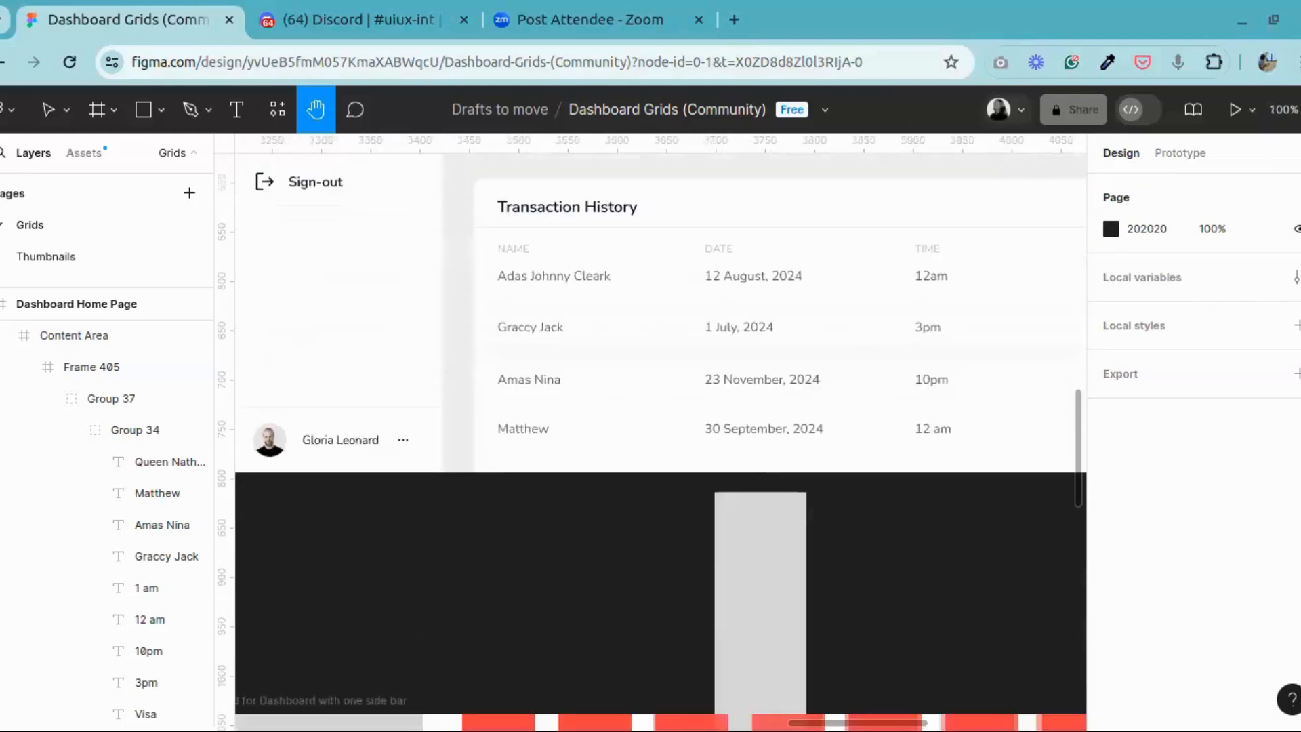
drag(682, 308, 517, 319)
scroll(474, 332, left, 2)
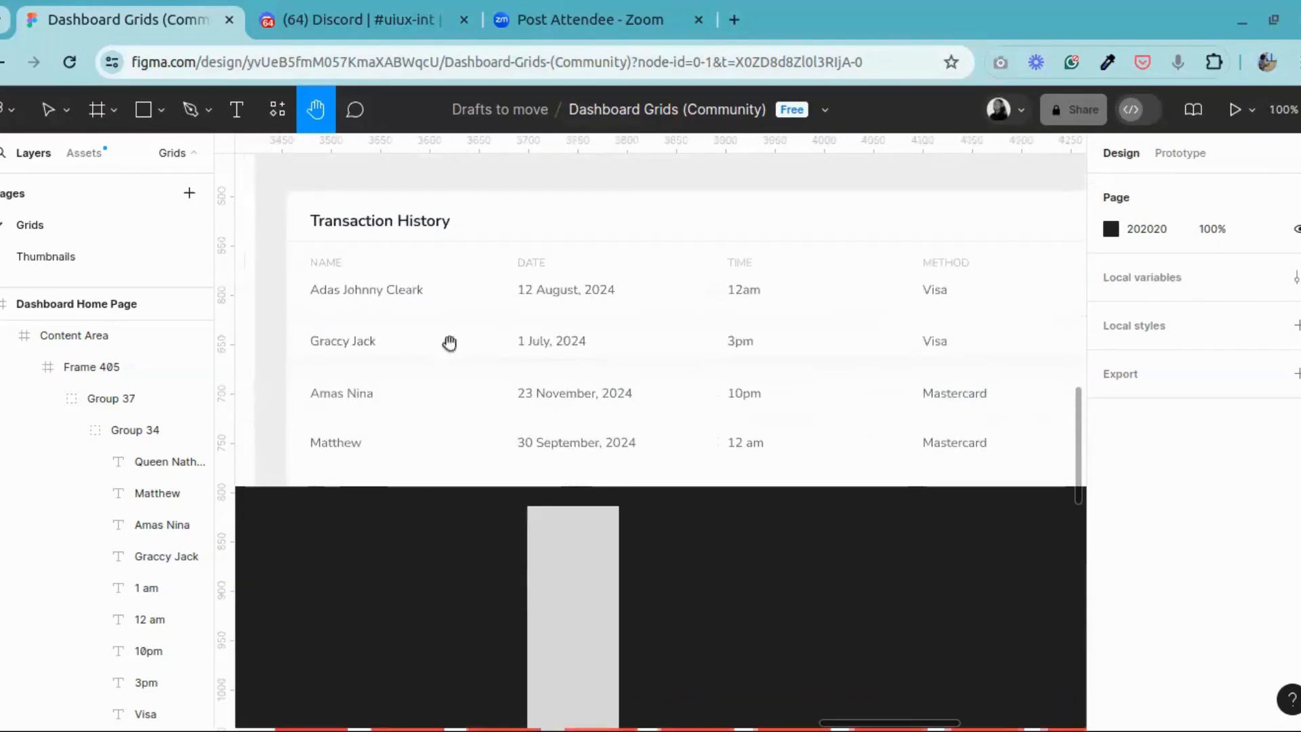
Step: Inspect the fill, stroke and drop shadow of the background rectangle behind the second table row
click(52, 114)
click(302, 403)
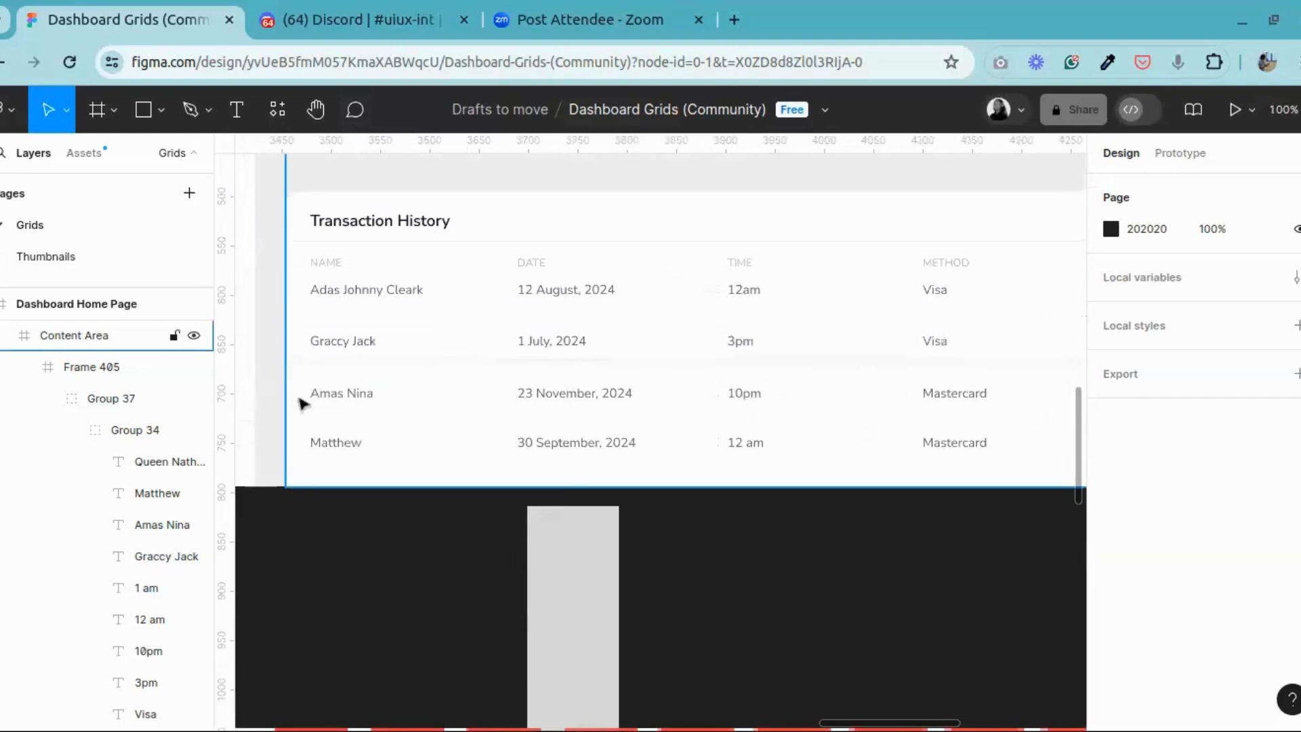
double_click(474, 359)
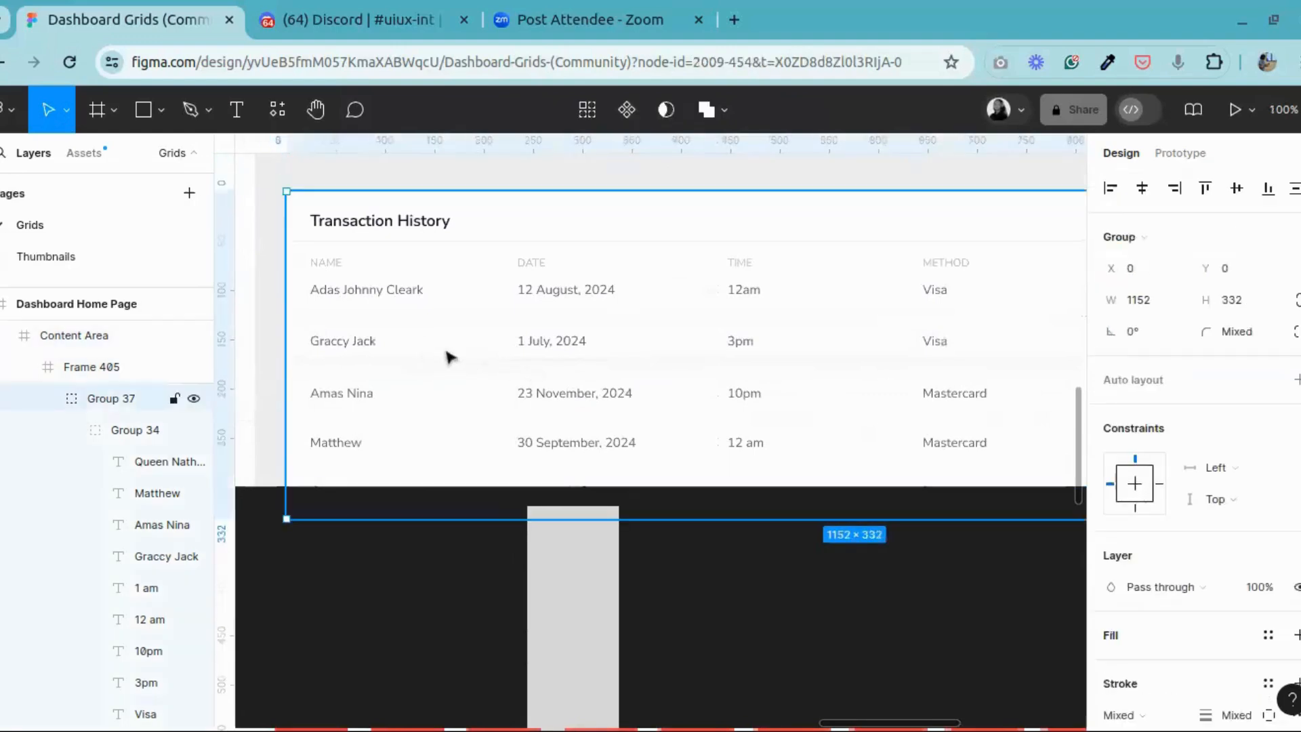
double_click(451, 357)
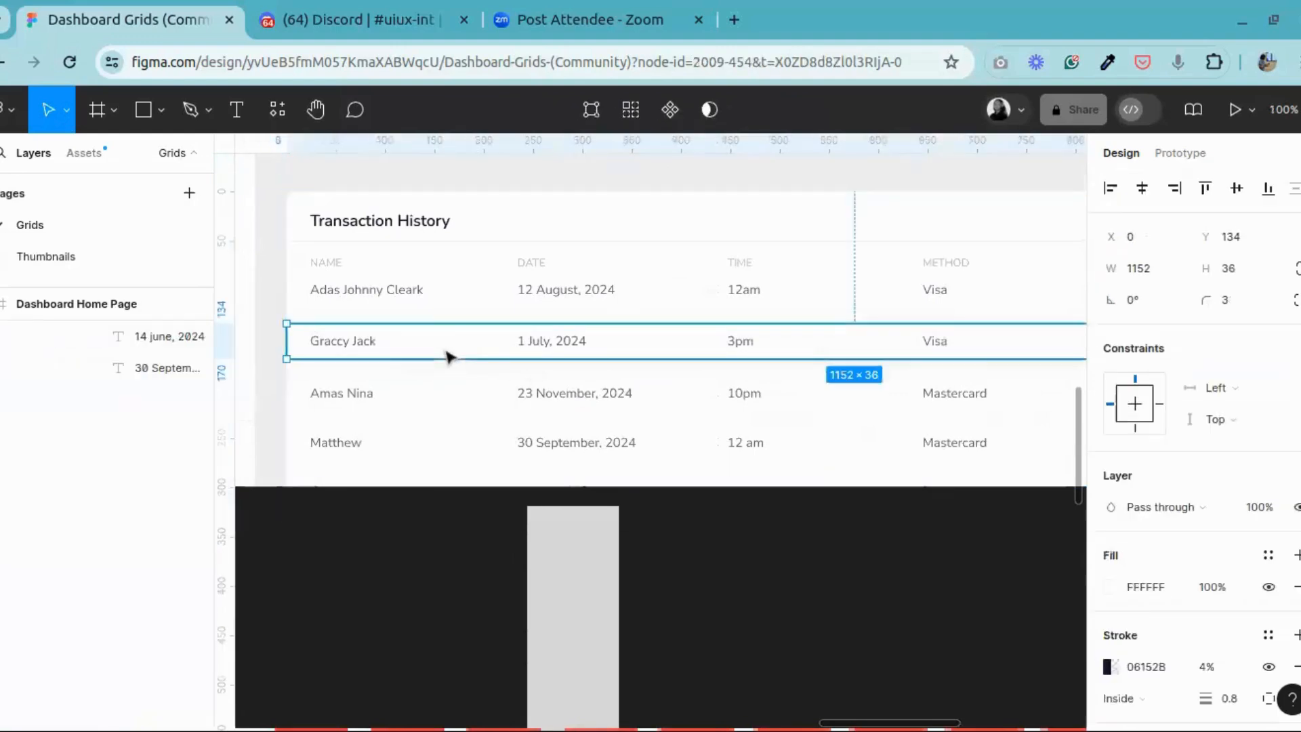
click(458, 559)
click(408, 350)
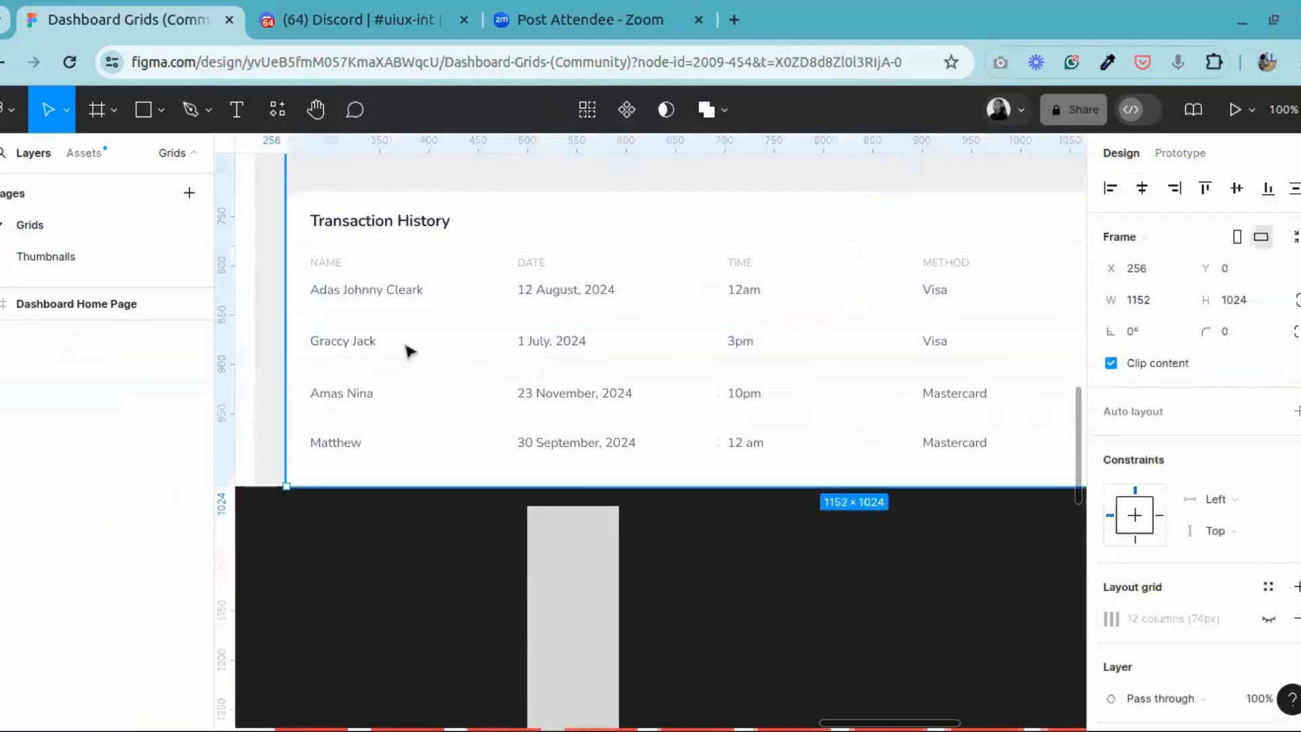
double_click(408, 350)
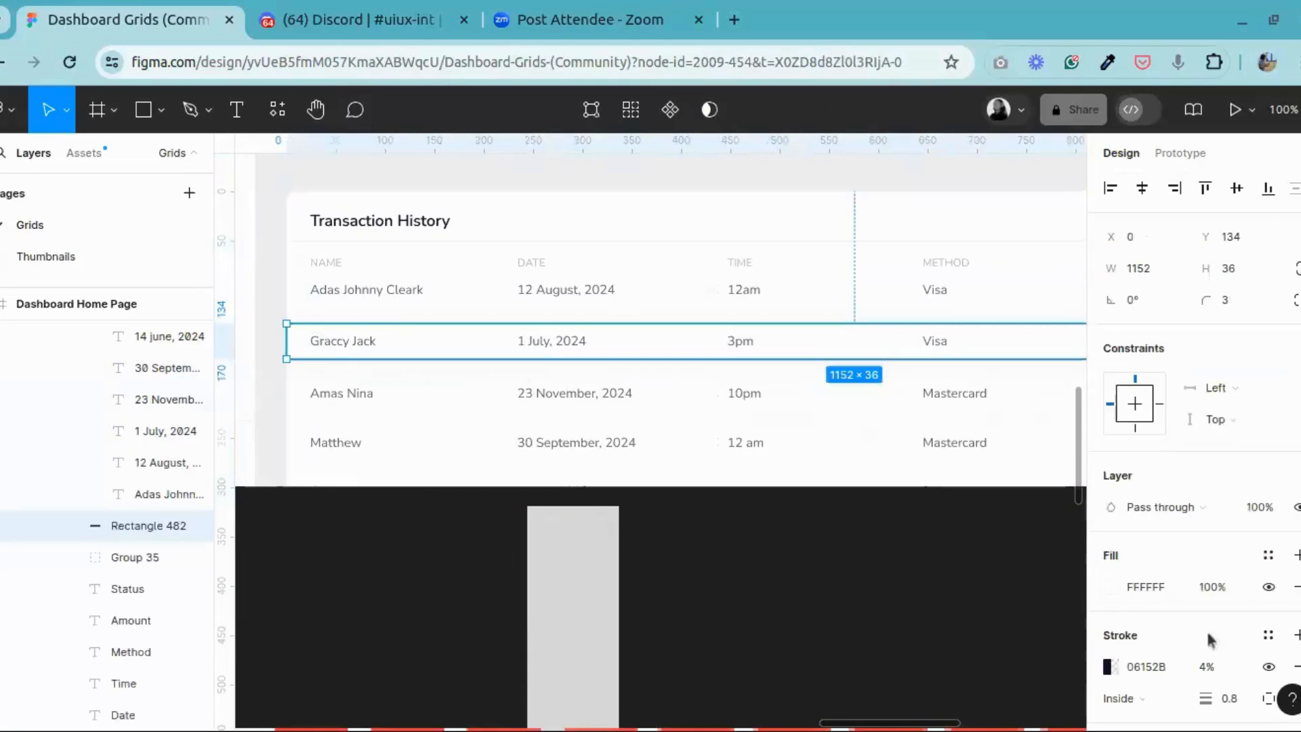
scroll(1213, 630, down, 3)
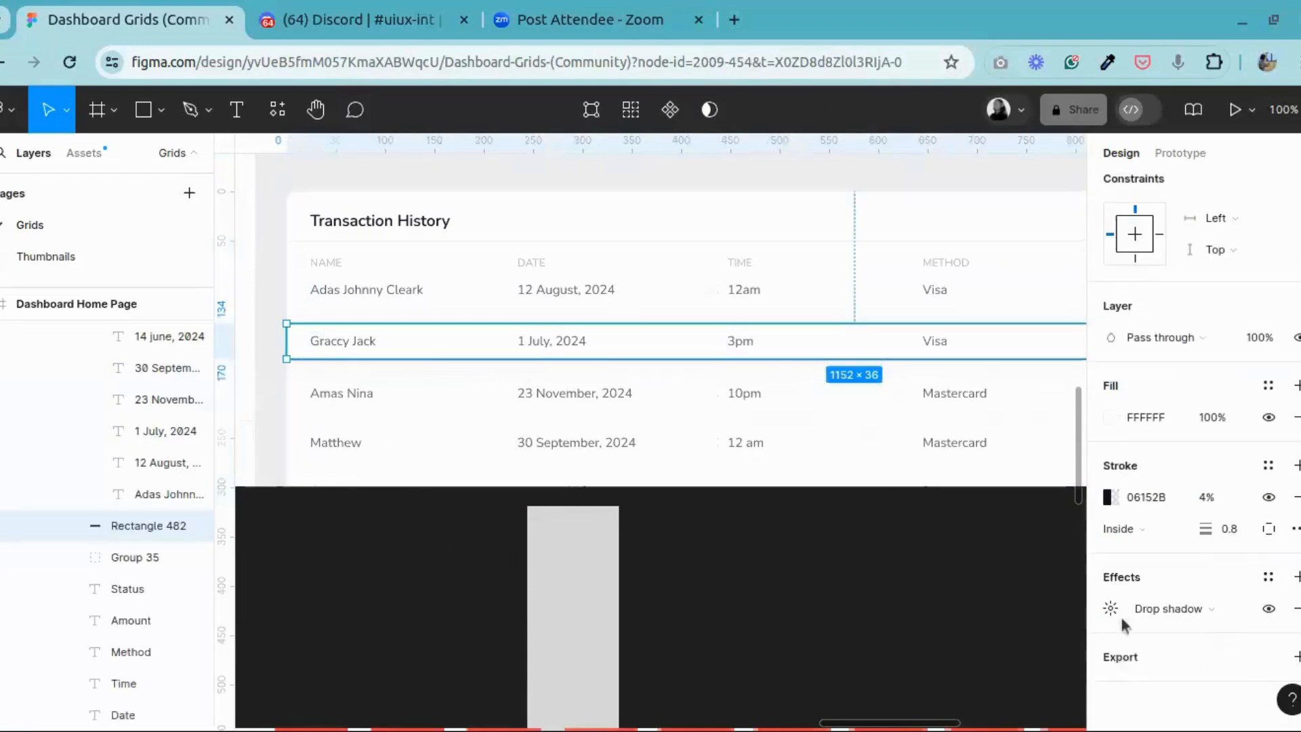
click(802, 561)
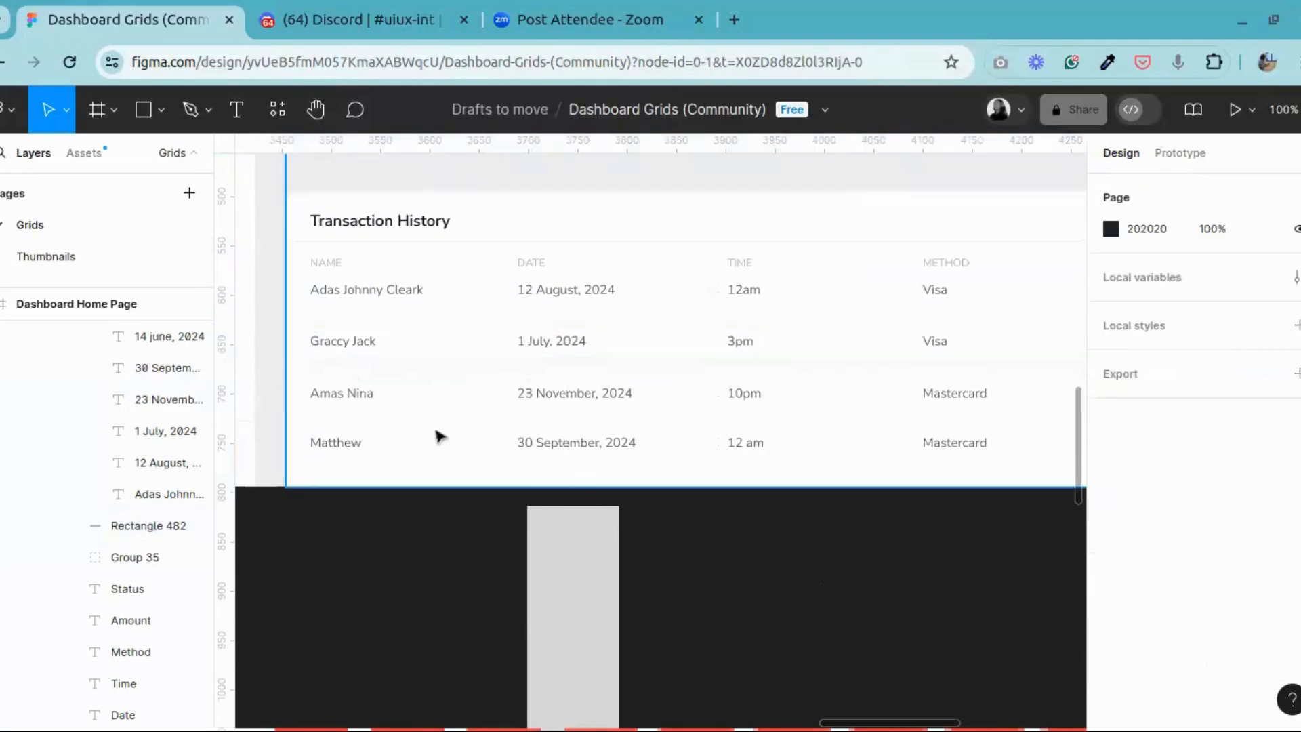
Step: Examine at 200% zoom how the second row's shadowed background looks across the table's columns
click(316, 119)
drag(416, 372, 643, 397)
key(ctrl+plus)
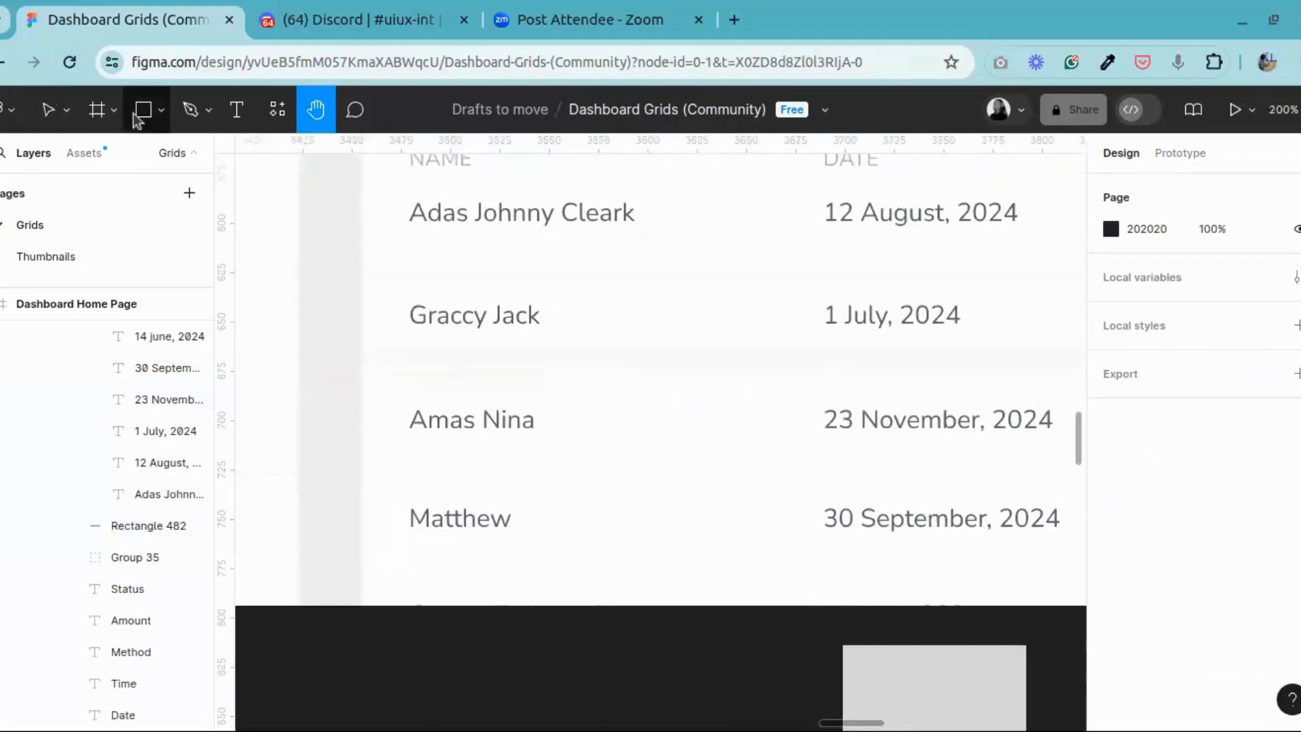
click(49, 120)
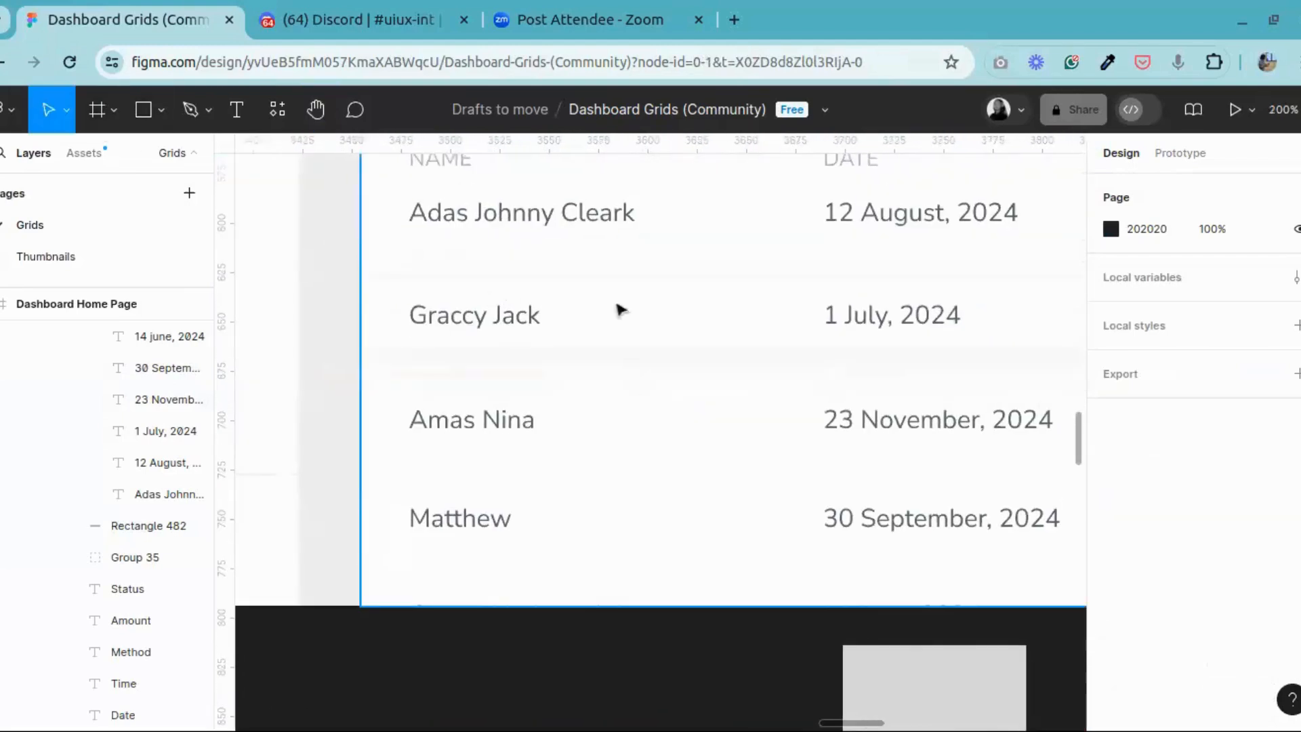
click(319, 111)
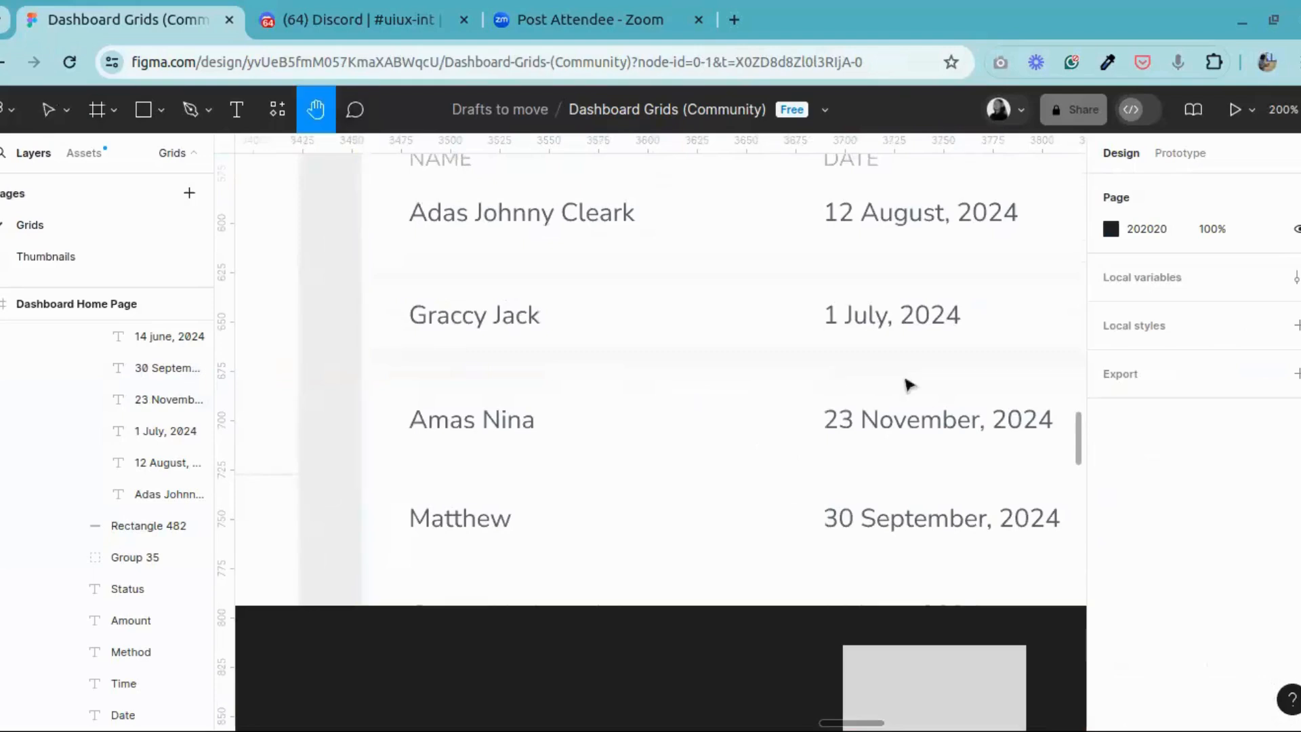
drag(916, 364, 410, 346)
drag(908, 321, 379, 304)
drag(957, 326, 829, 324)
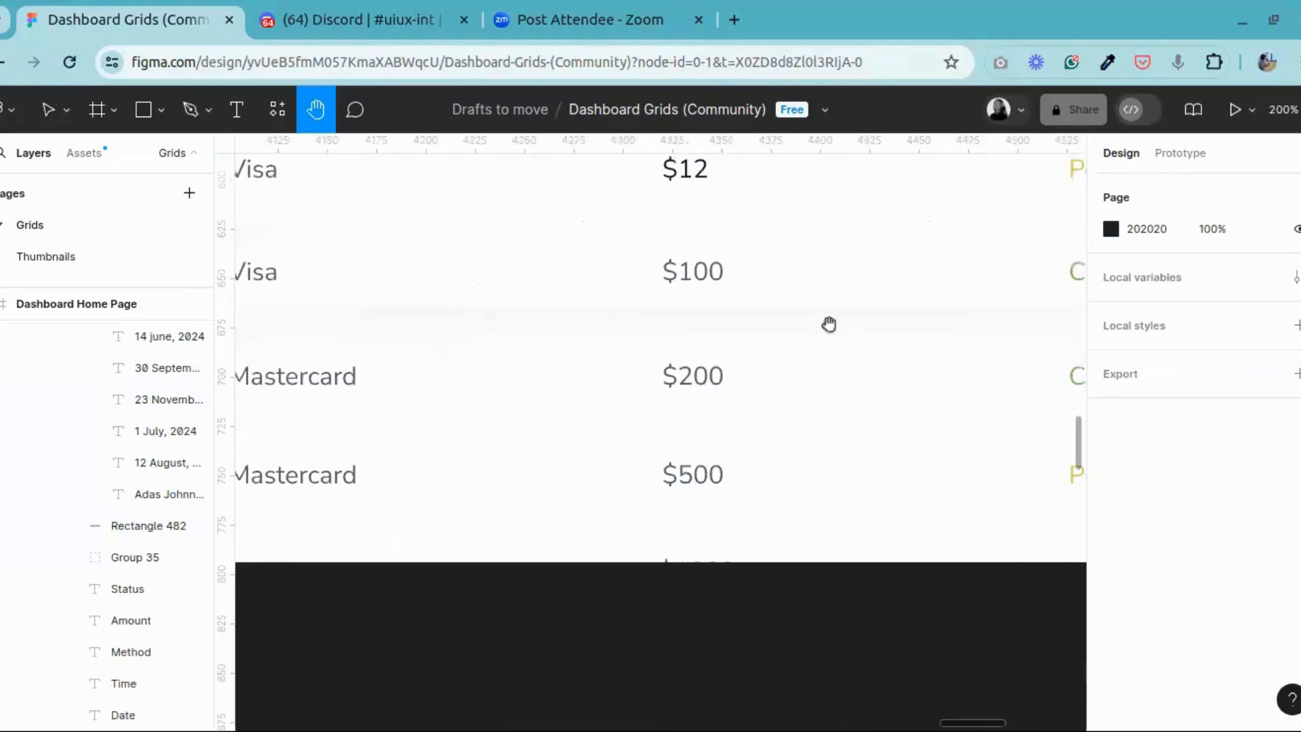
drag(515, 273, 947, 296)
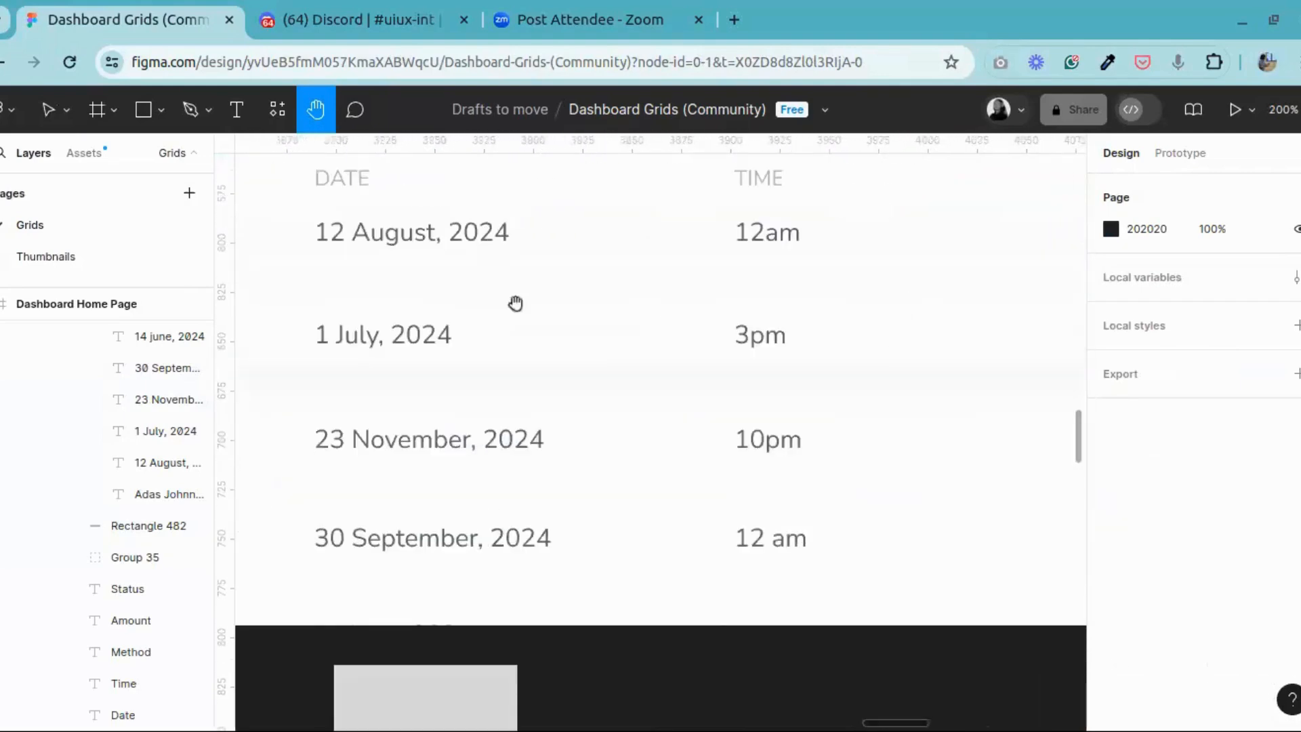
Step: Review the Transaction History rows and the whole Dashboard Home Page layout beside the reference design
drag(516, 303, 956, 294)
drag(478, 313, 470, 340)
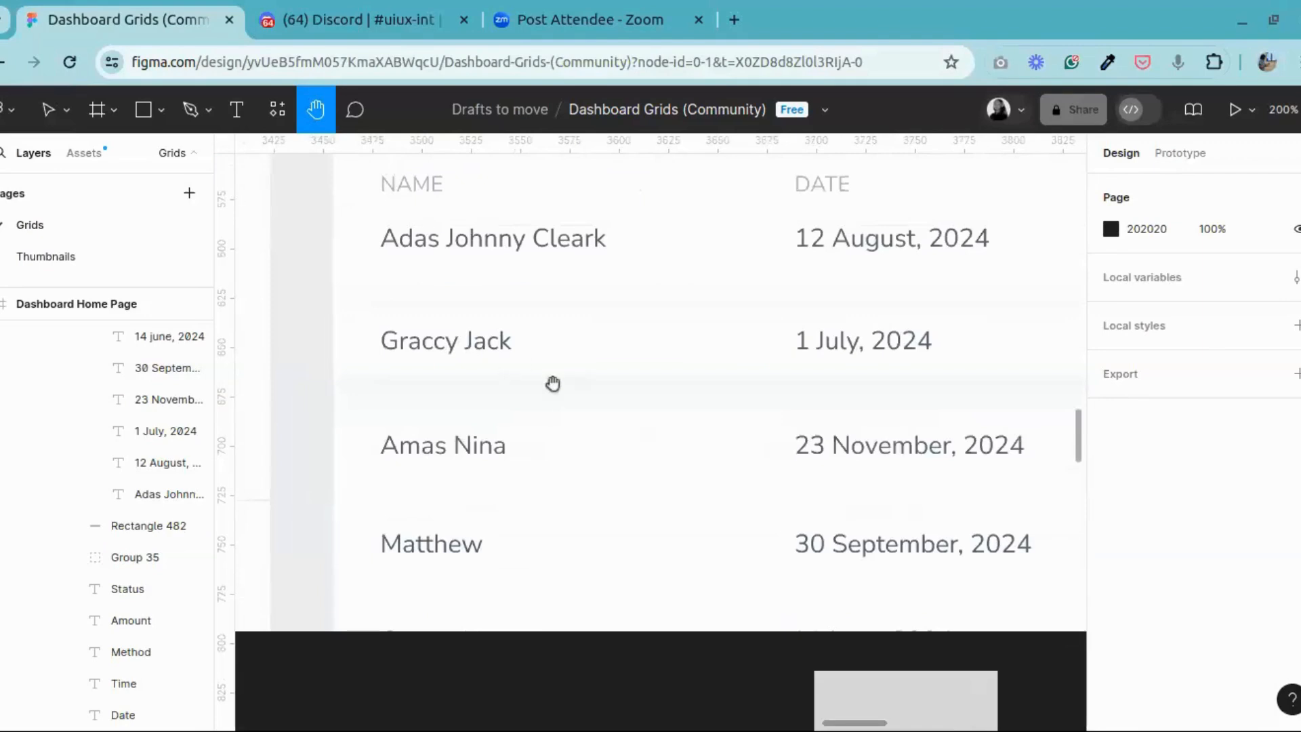
scroll(553, 384, down, 6)
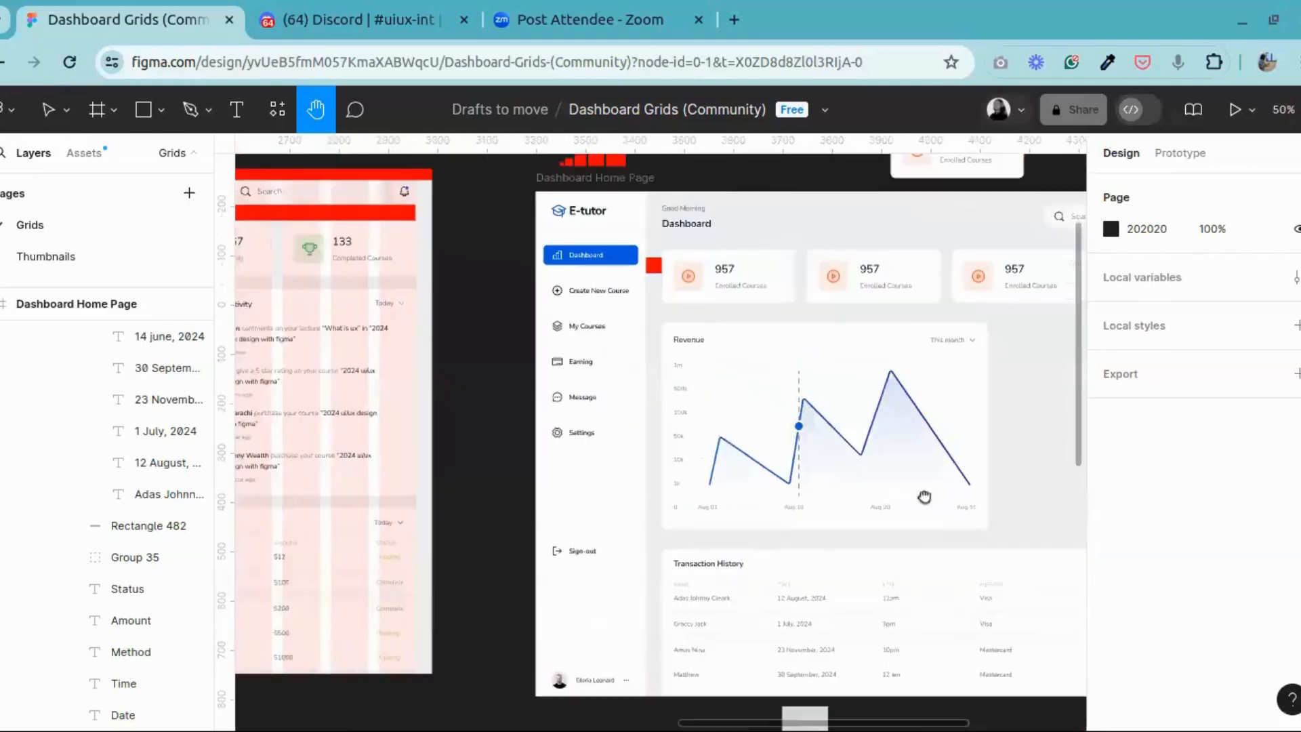
drag(924, 497, 794, 525)
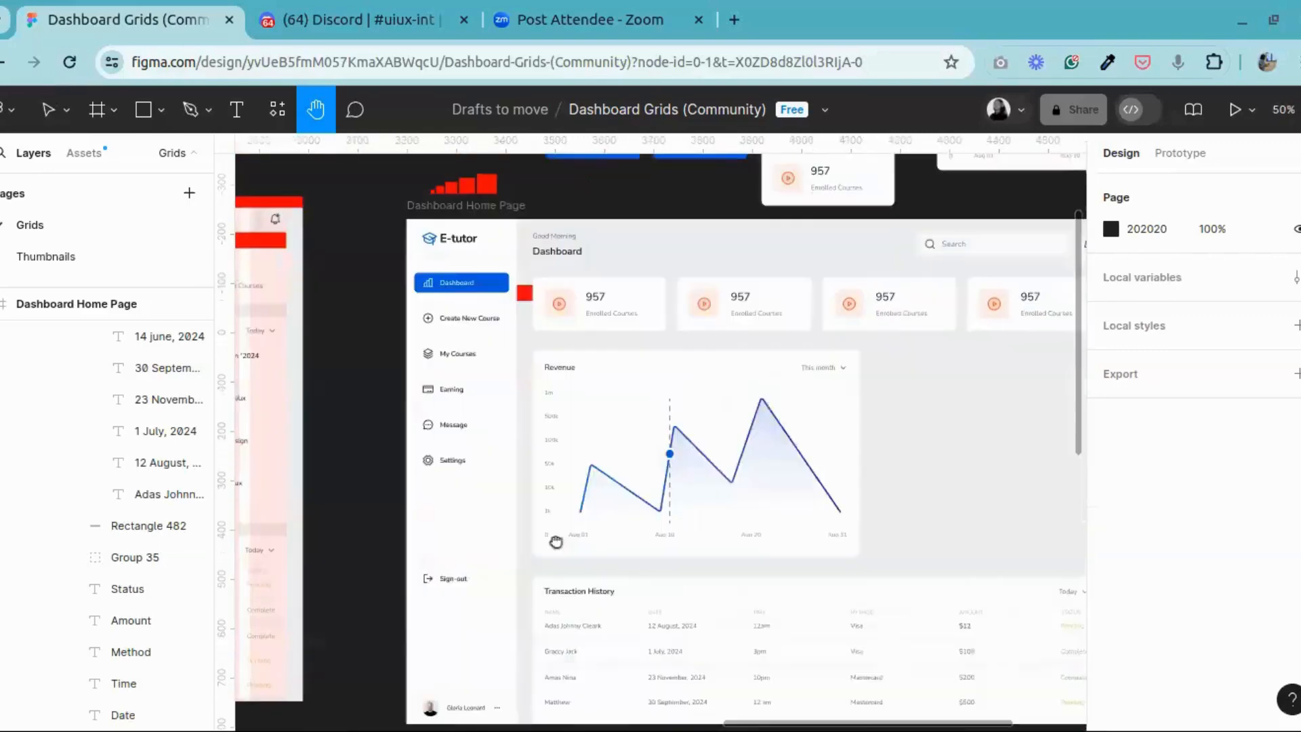
drag(970, 450, 900, 555)
drag(788, 645, 488, 683)
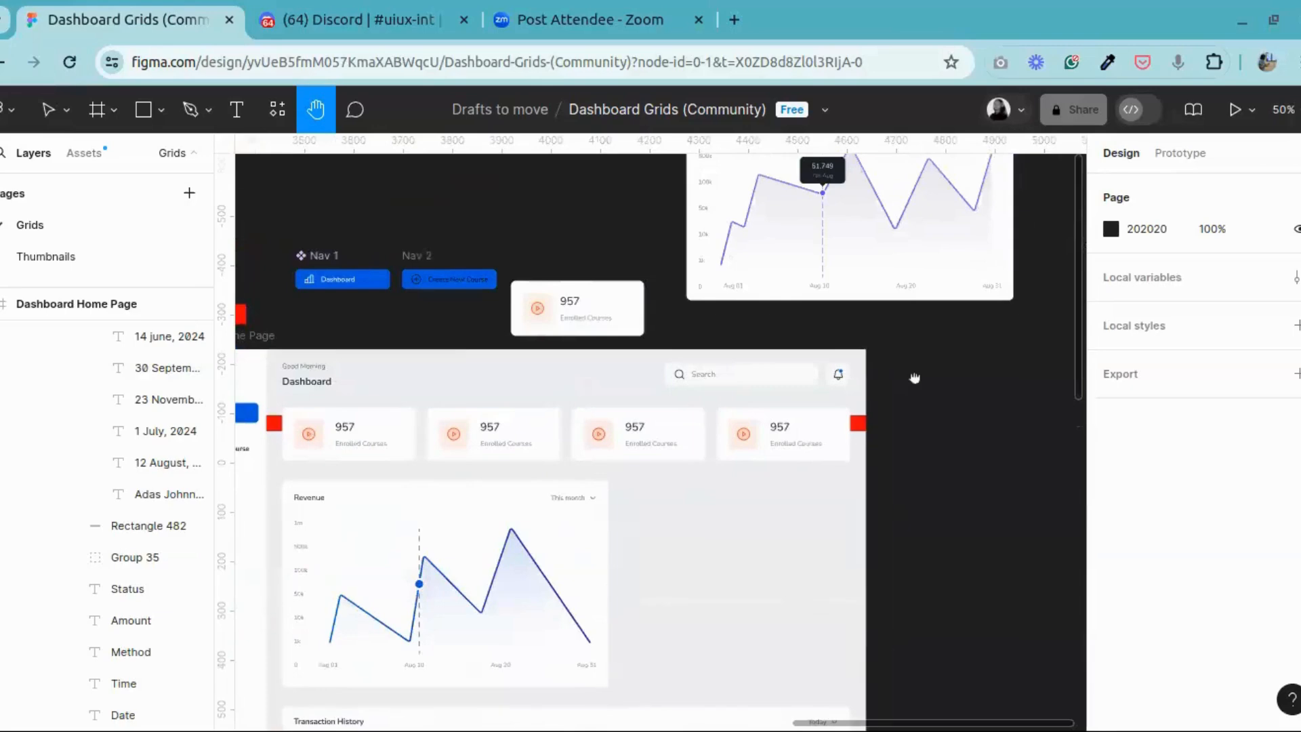
drag(273, 368, 656, 379)
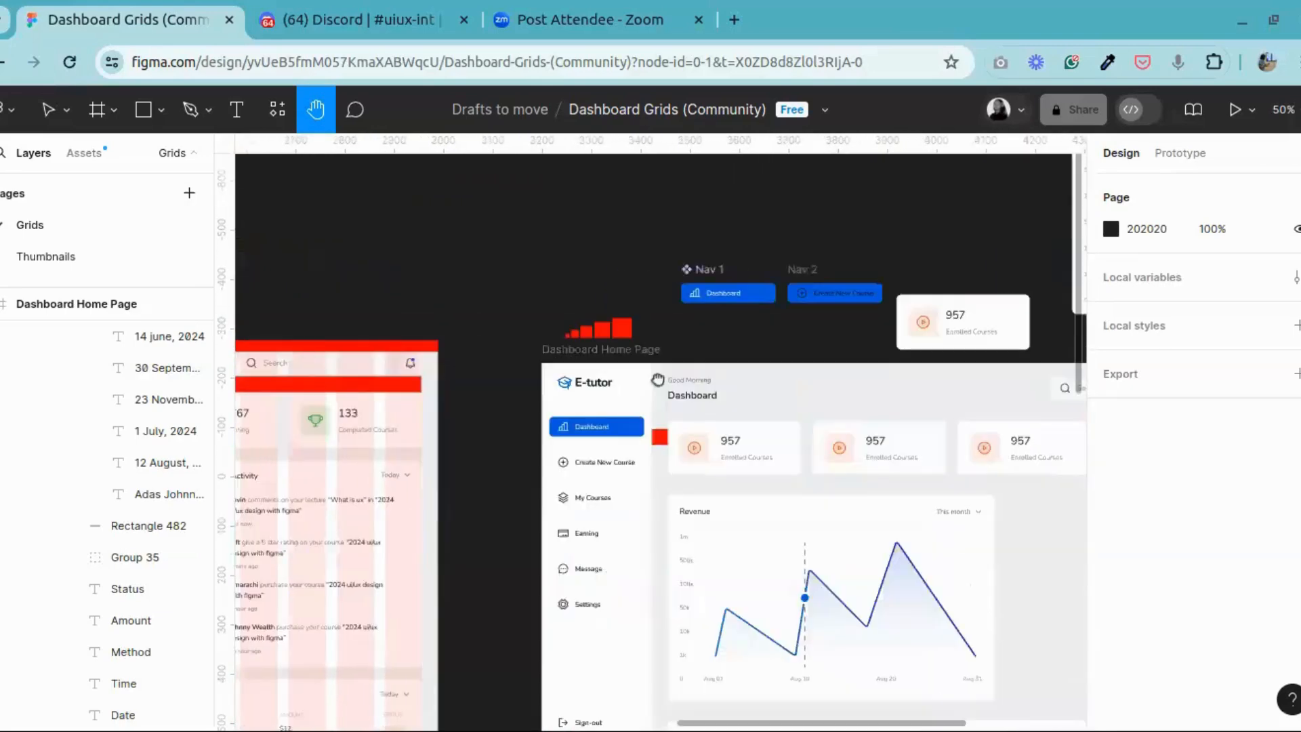
scroll(657, 379, down, 5)
scroll(569, 473, up, 3)
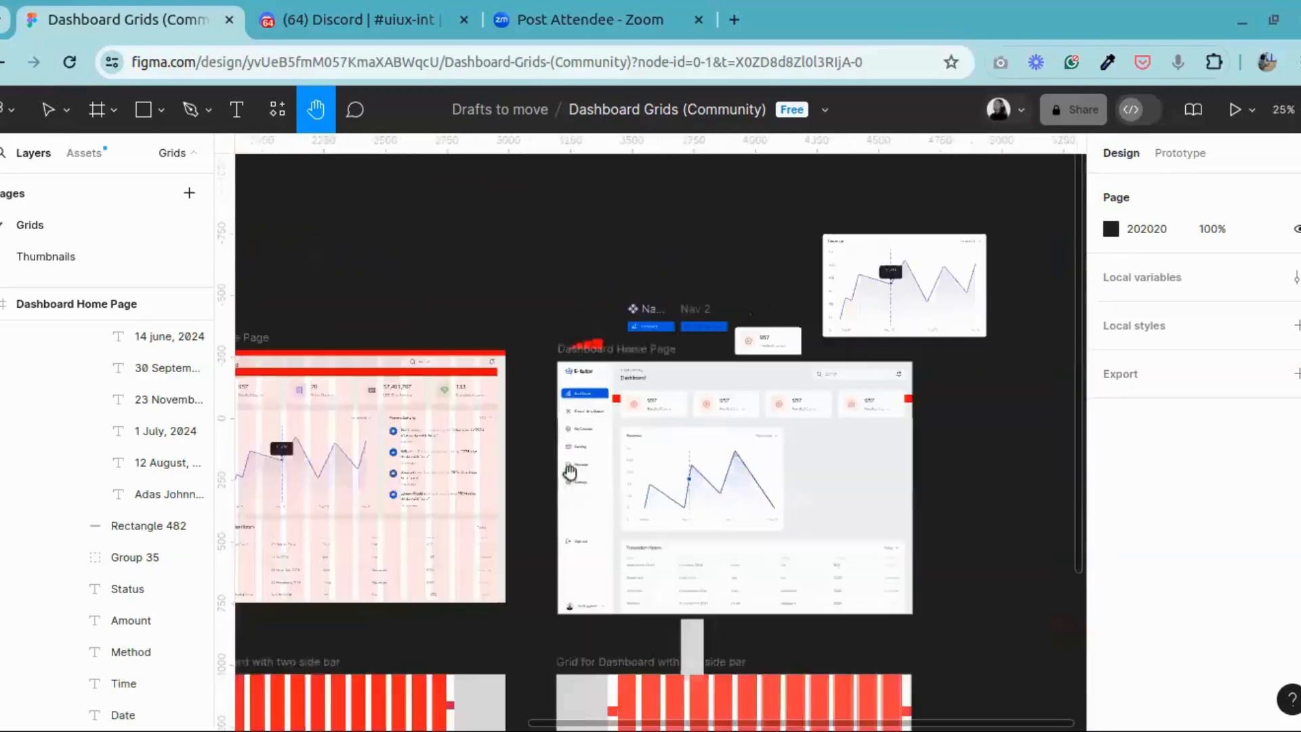
key(ctrl+plus)
drag(952, 416, 702, 277)
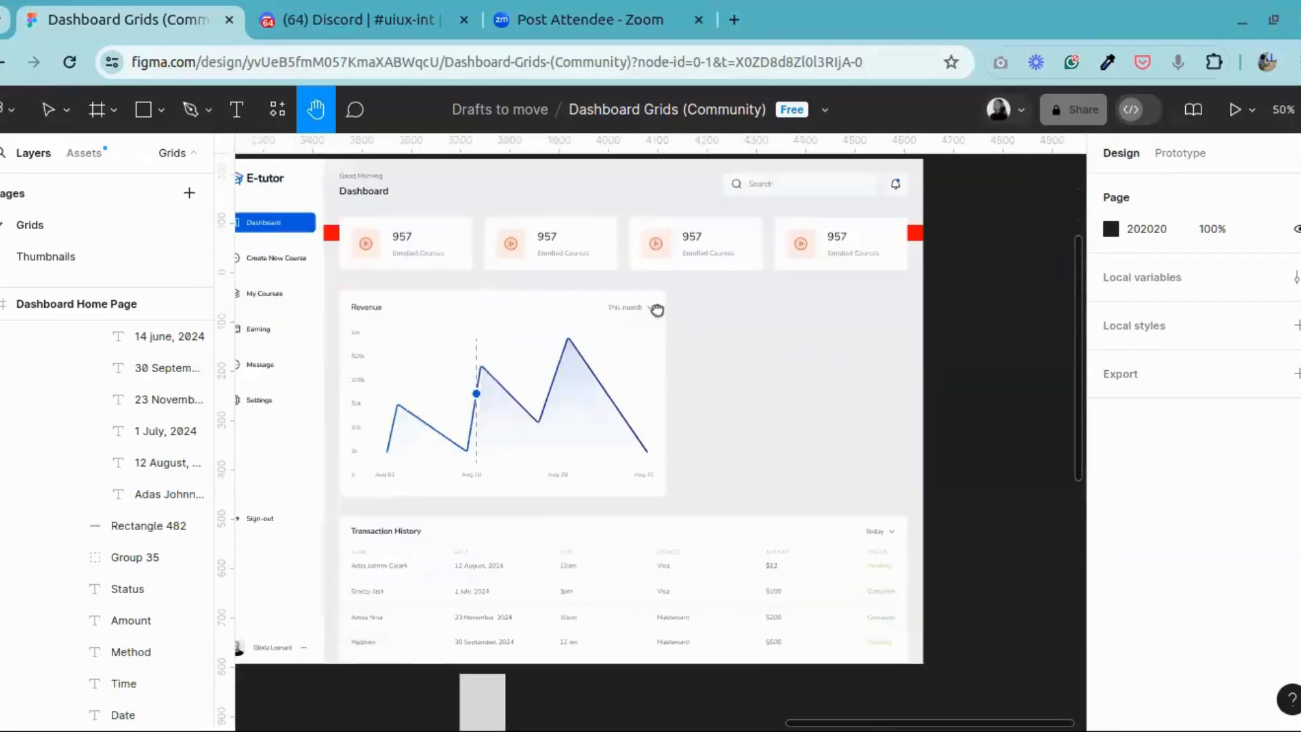
scroll(657, 310, down, 3)
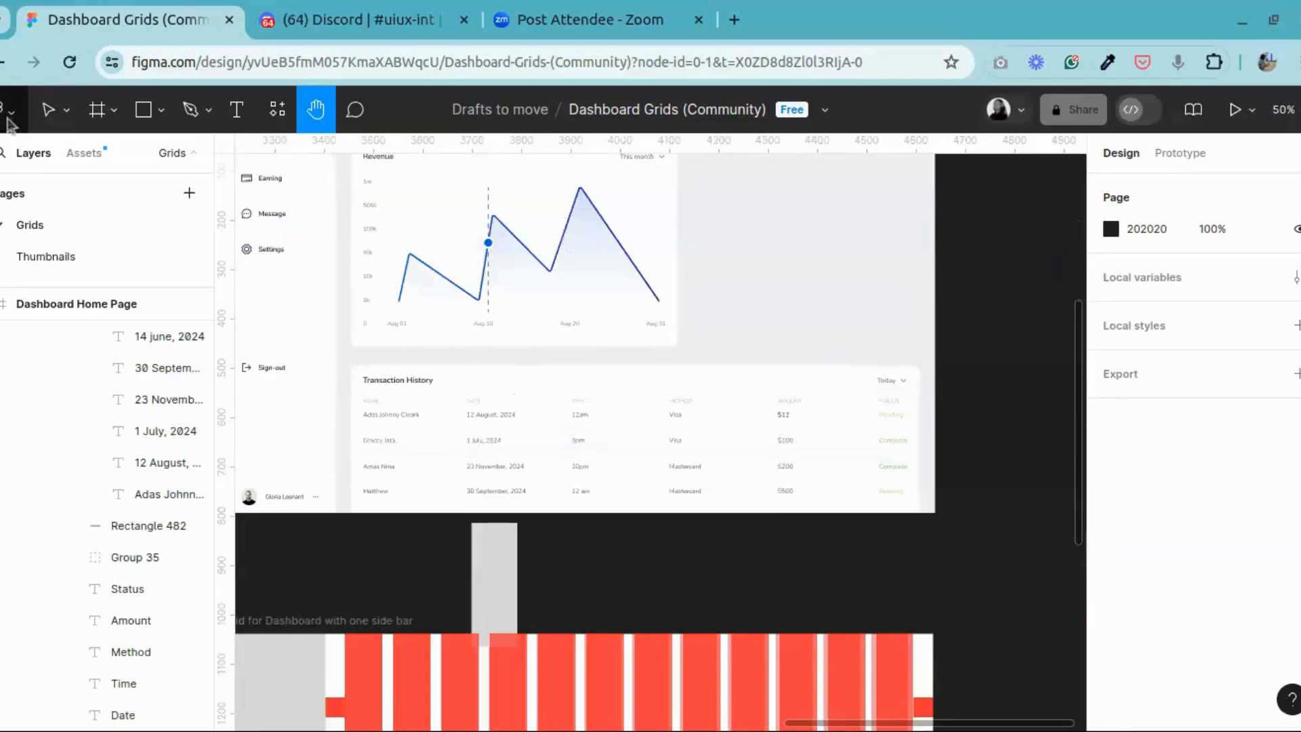
drag(444, 410, 503, 405)
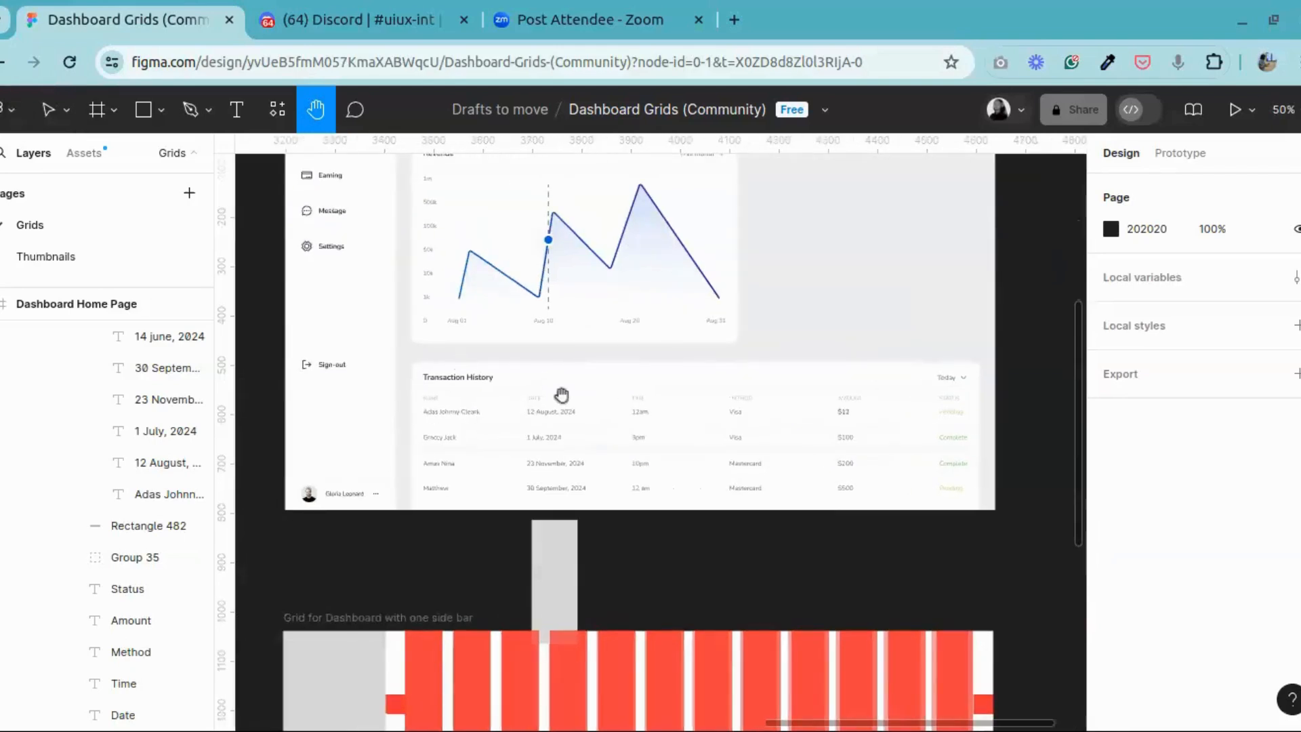
Step: Compare the Revenue chart card with the Transaction History table below it, from the full page down to the column headings
click(11, 110)
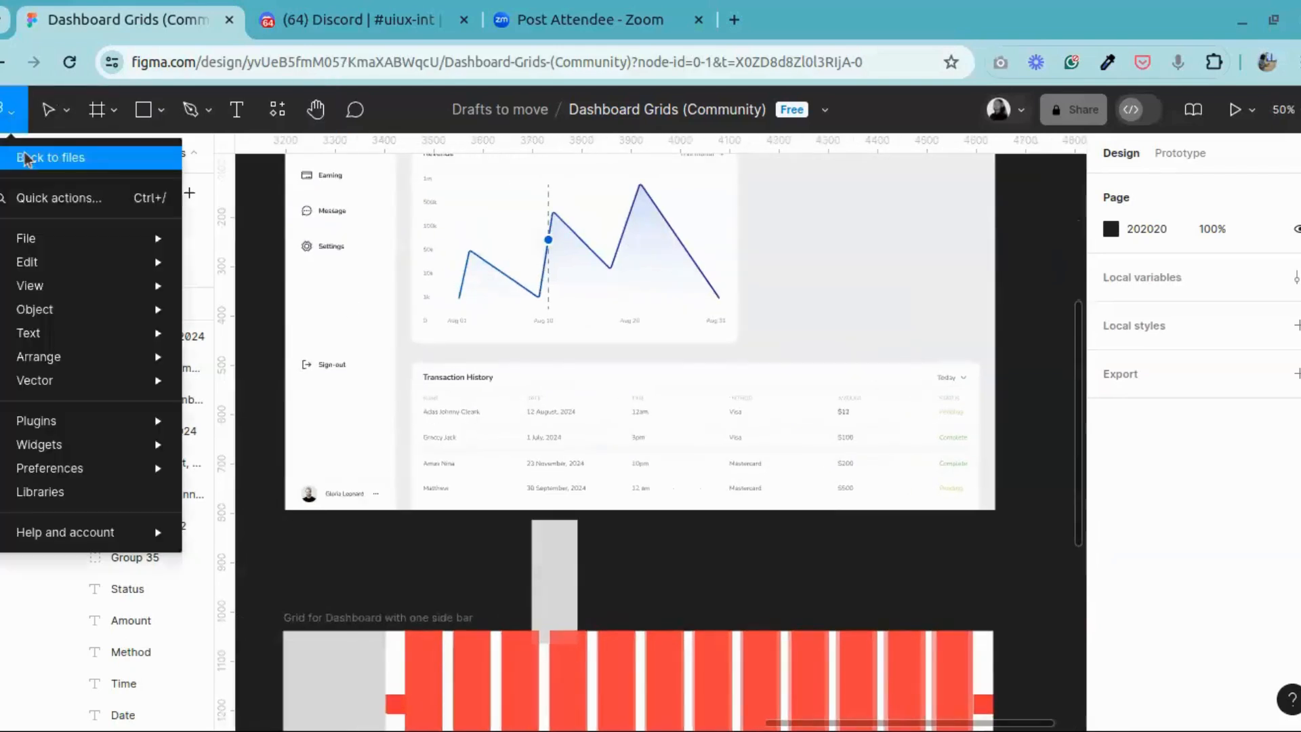
click(542, 240)
drag(543, 240, 542, 420)
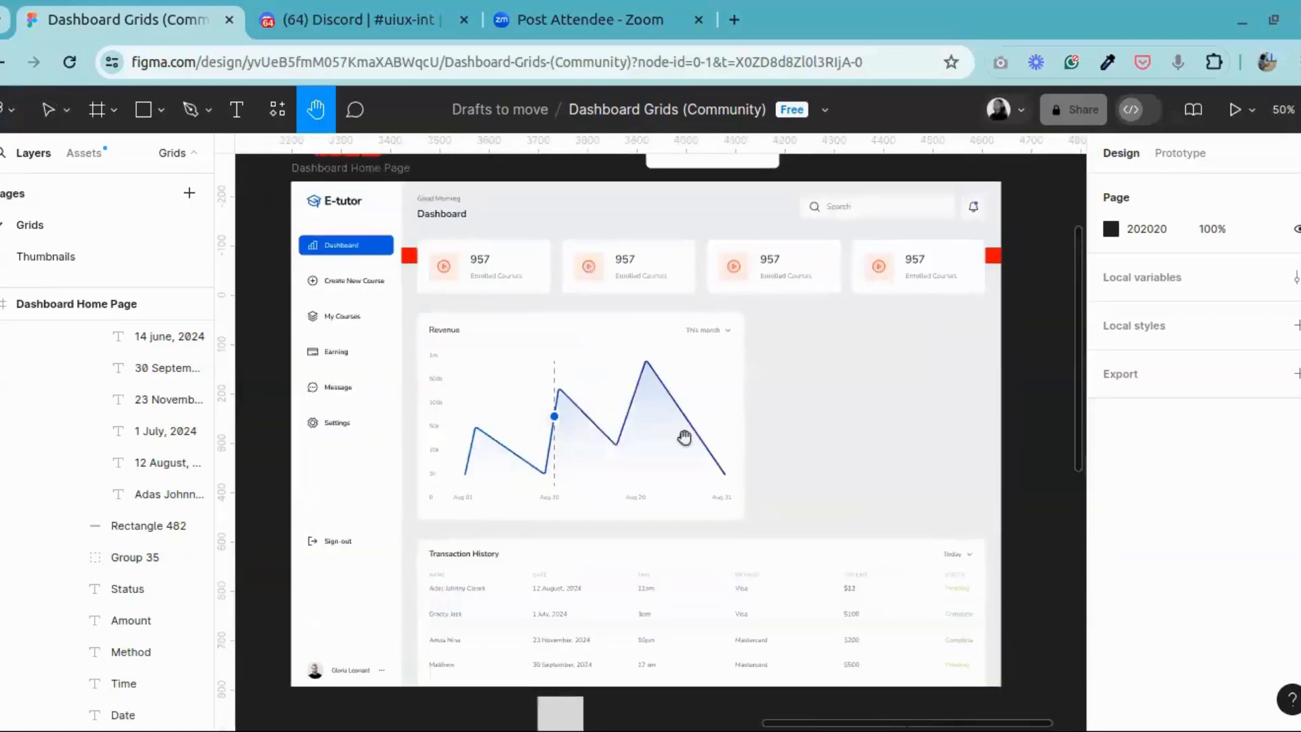
scroll(685, 439, down, 3)
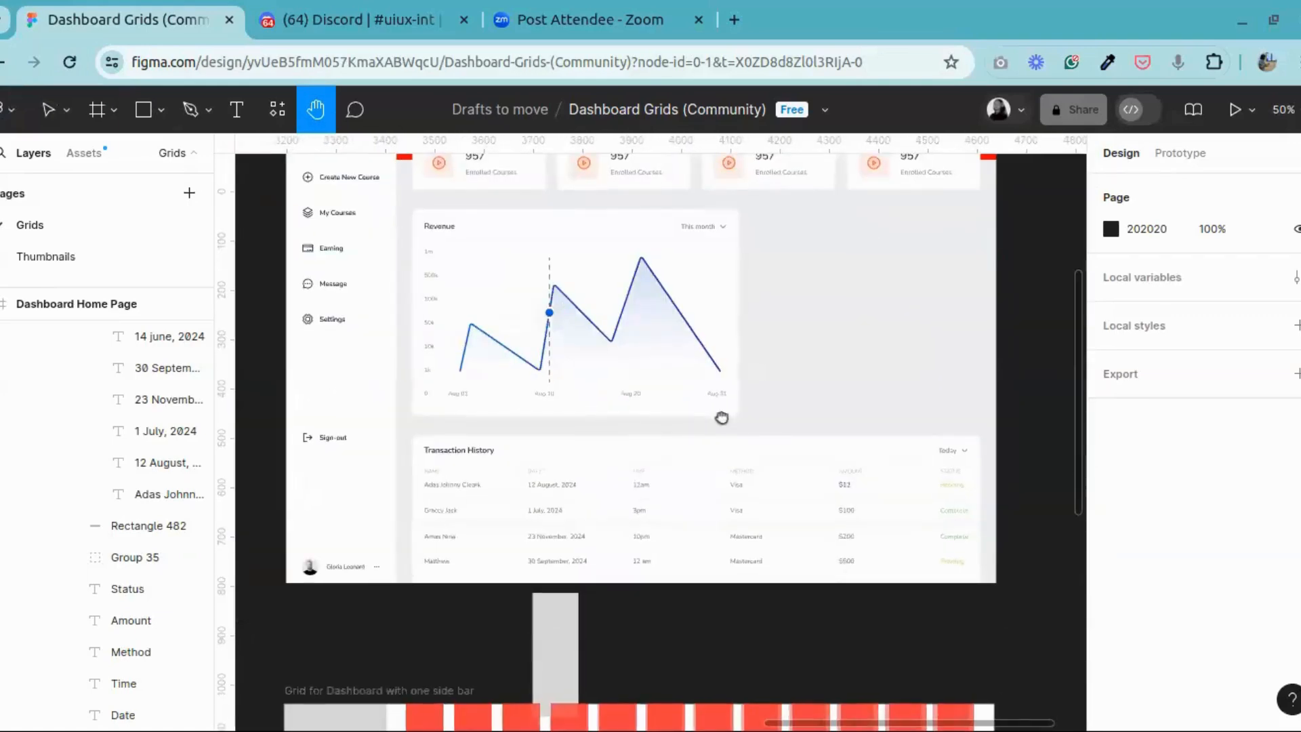
drag(550, 515, 613, 506)
key(ctrl+plus)
drag(729, 468, 680, 455)
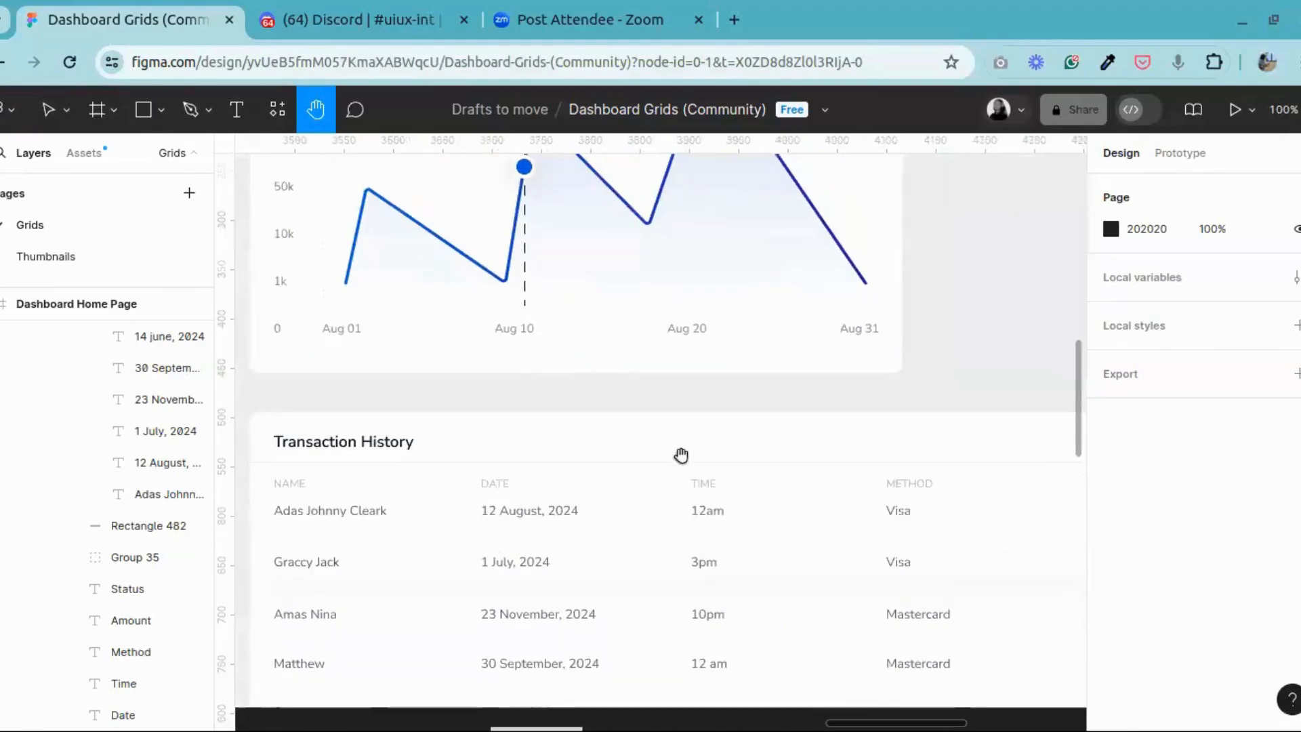
drag(349, 458, 408, 450)
Step: Inspect the title row group of the Transaction History card and measure its spacing inside the card
click(48, 109)
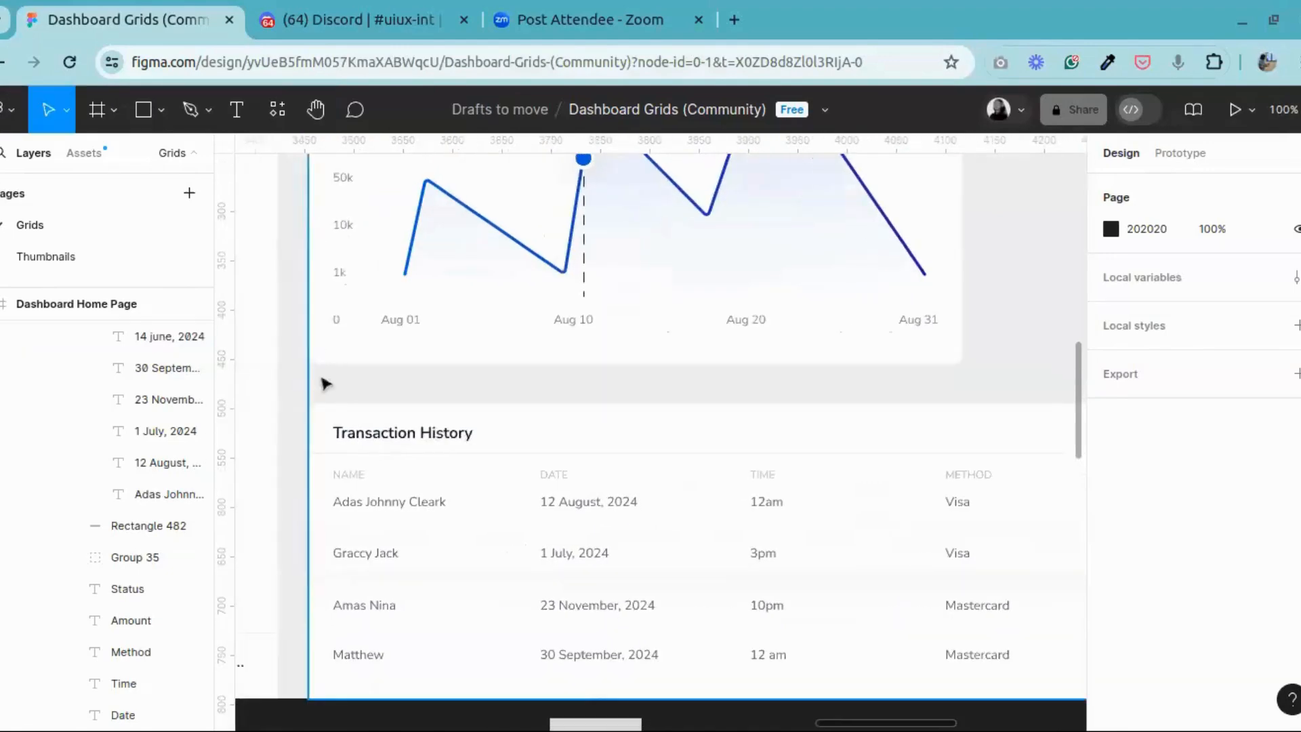
click(355, 435)
click(407, 438)
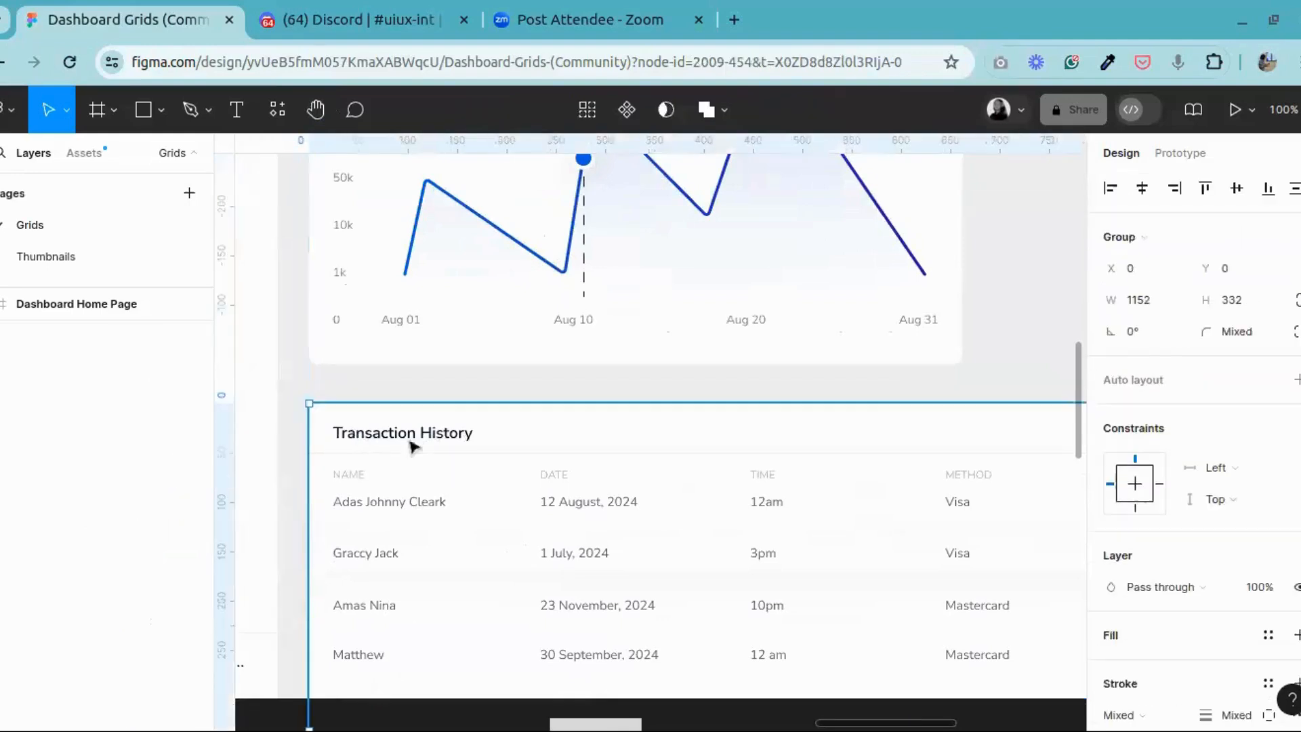
double_click(411, 437)
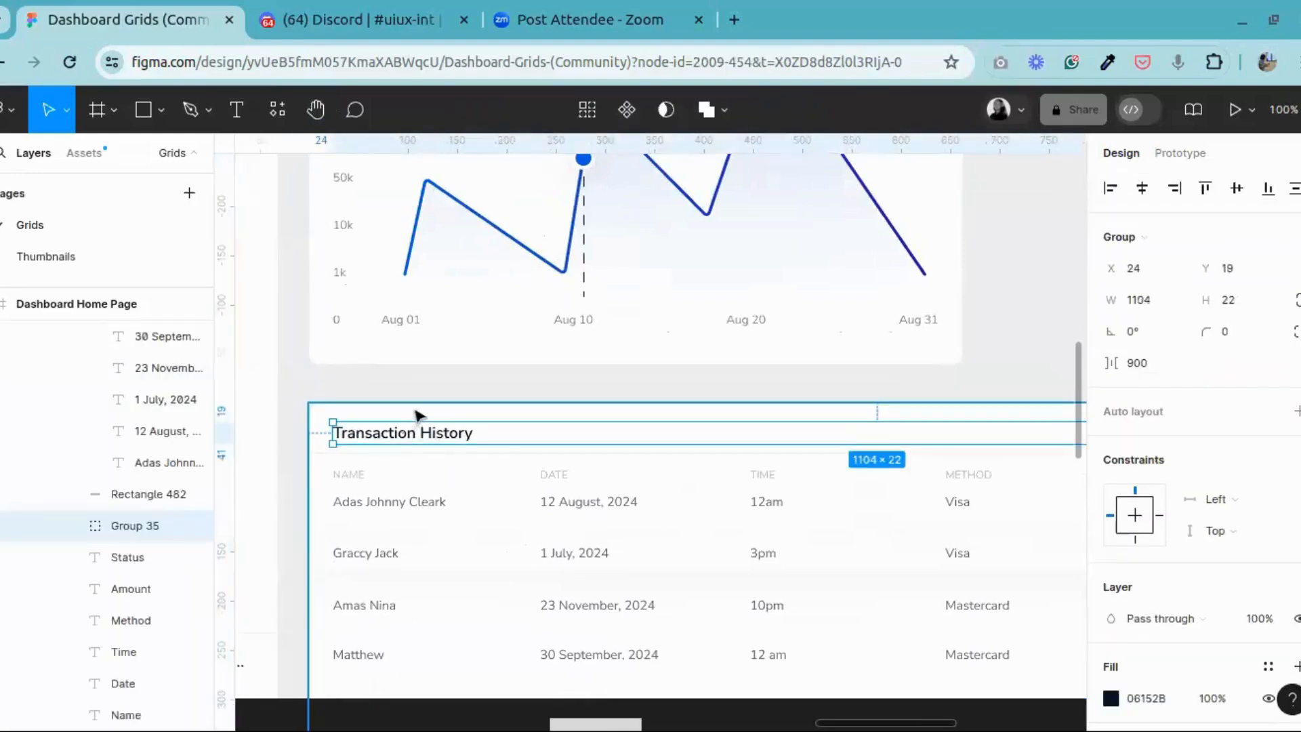
key(alt)
key(ctrl+minus)
click(827, 616)
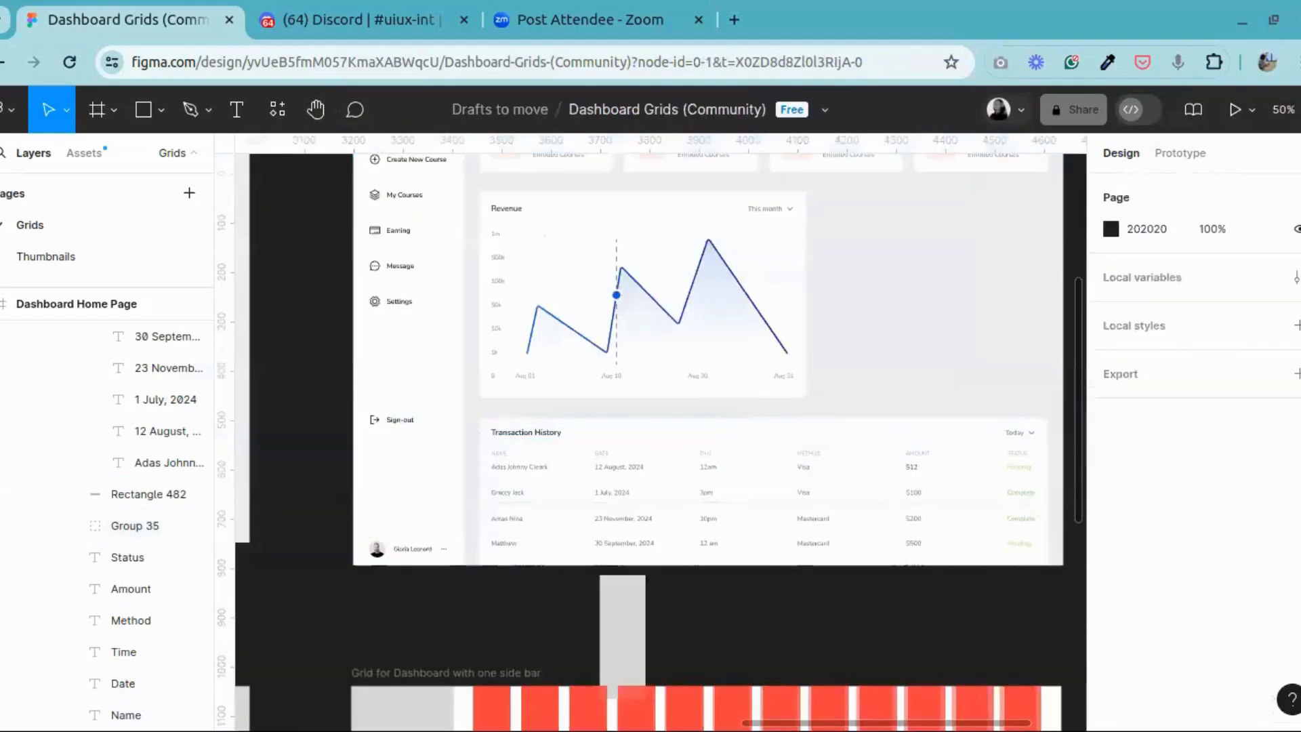
Step: Leave the design for the file browser and search down through the recently viewed files, including the older dashboard projects
click(11, 110)
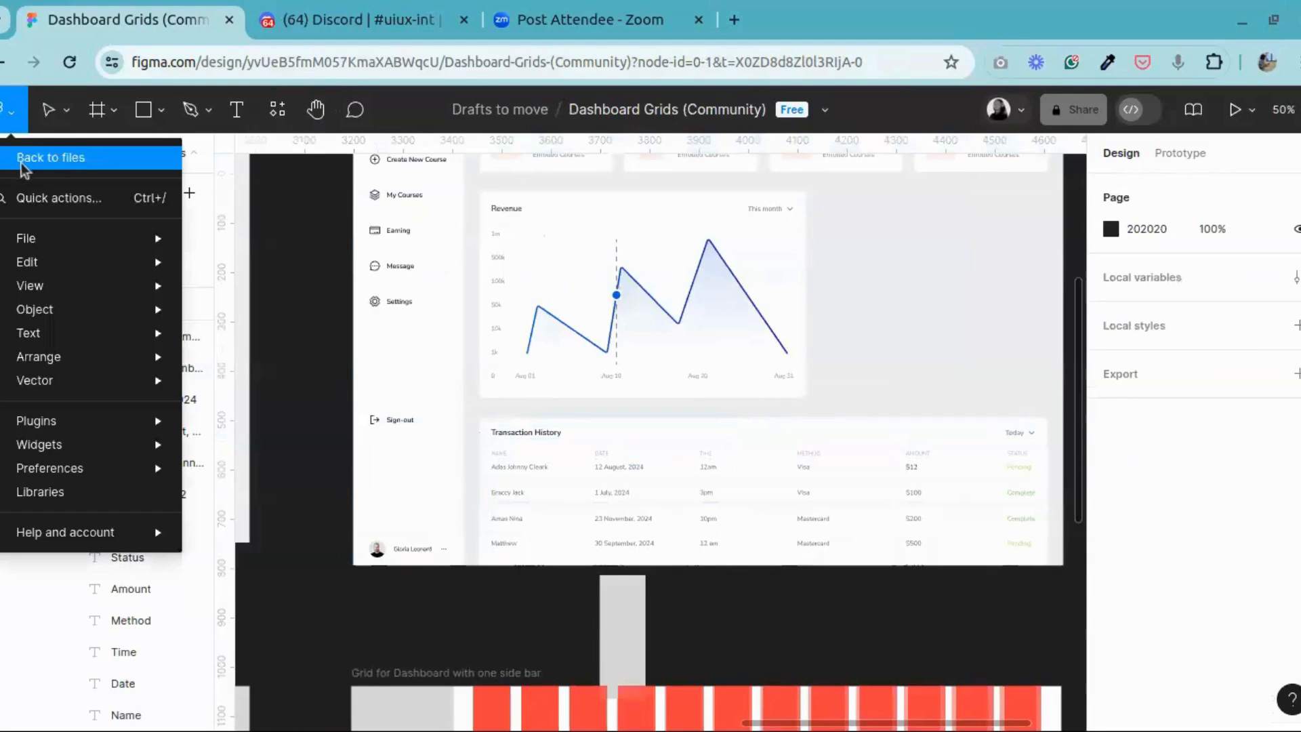
click(22, 166)
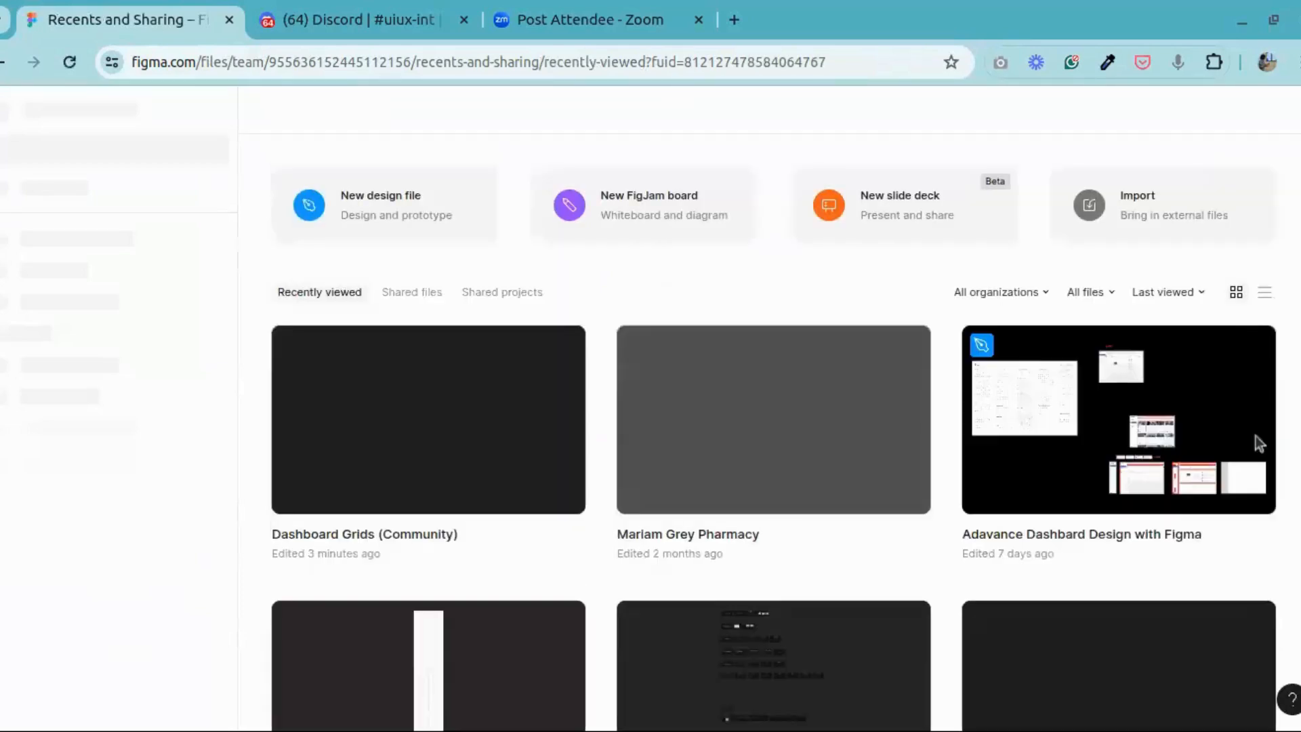
scroll(885, 570, down, 9)
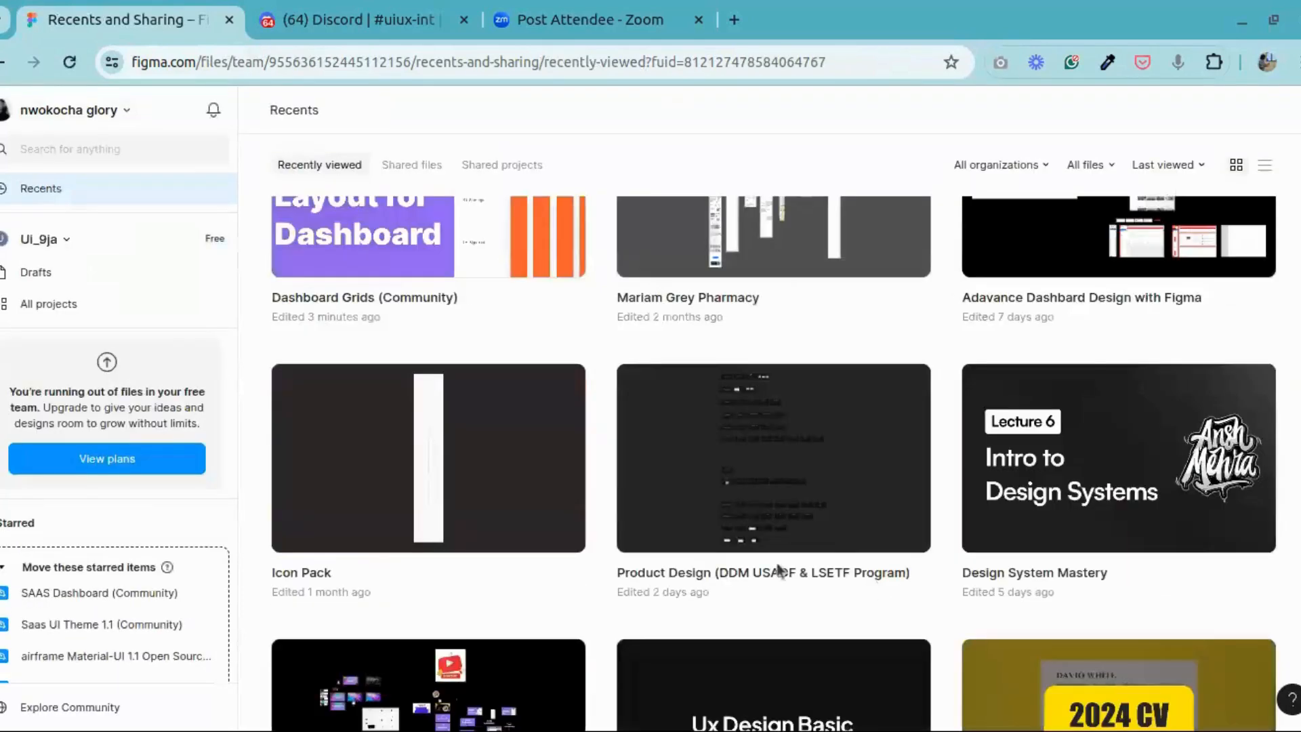
scroll(835, 547, down, 5)
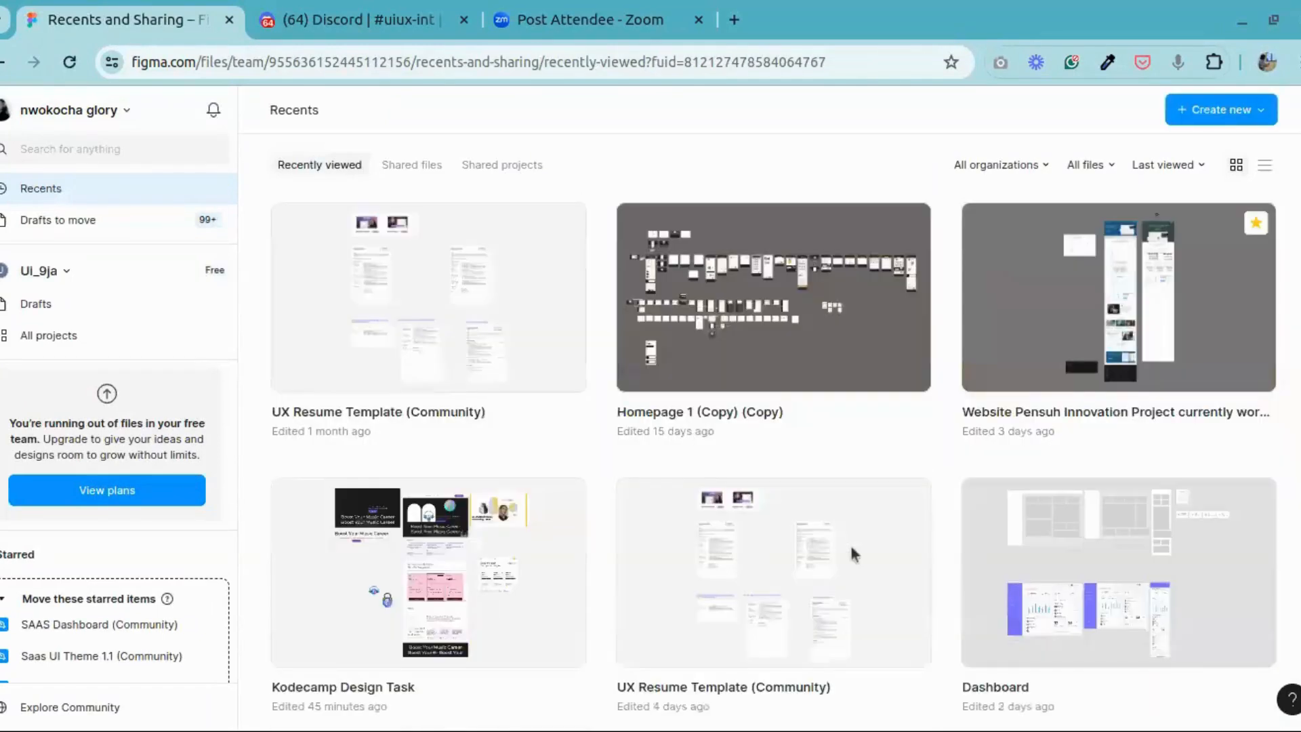
scroll(843, 532, down, 5)
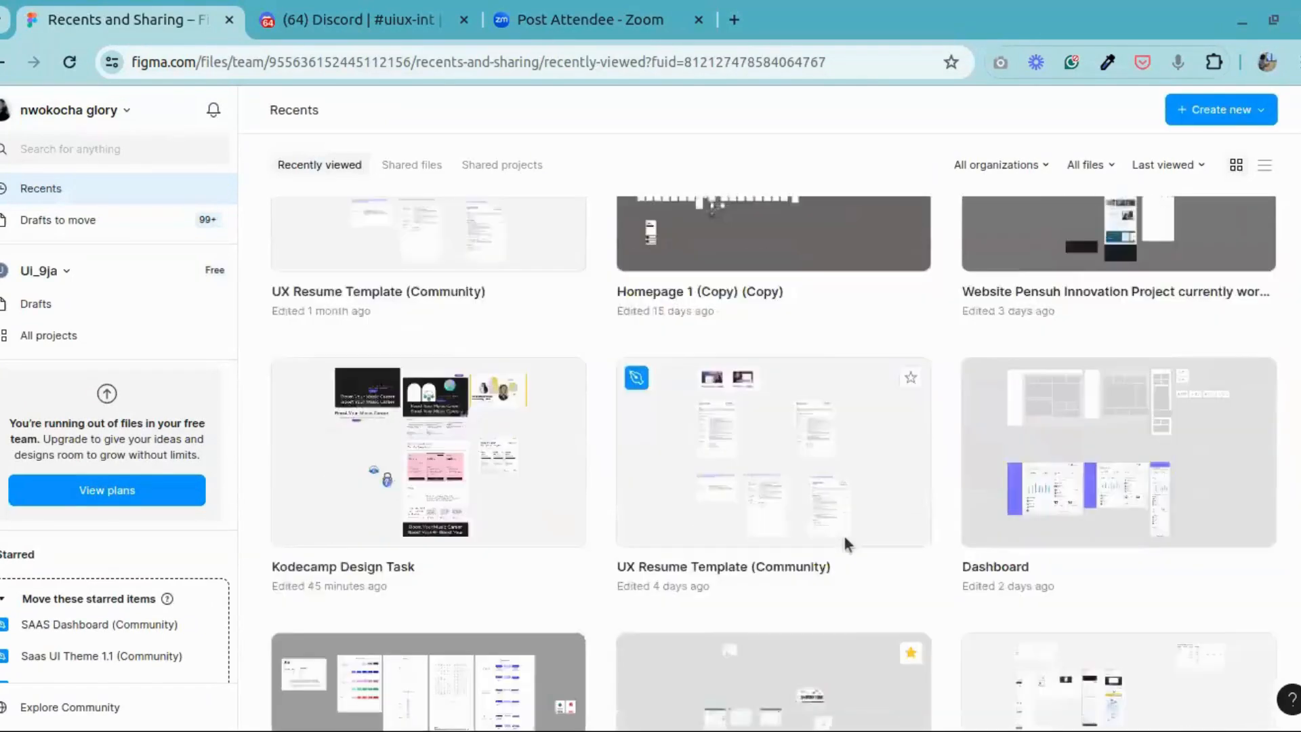
scroll(843, 533, down, 6)
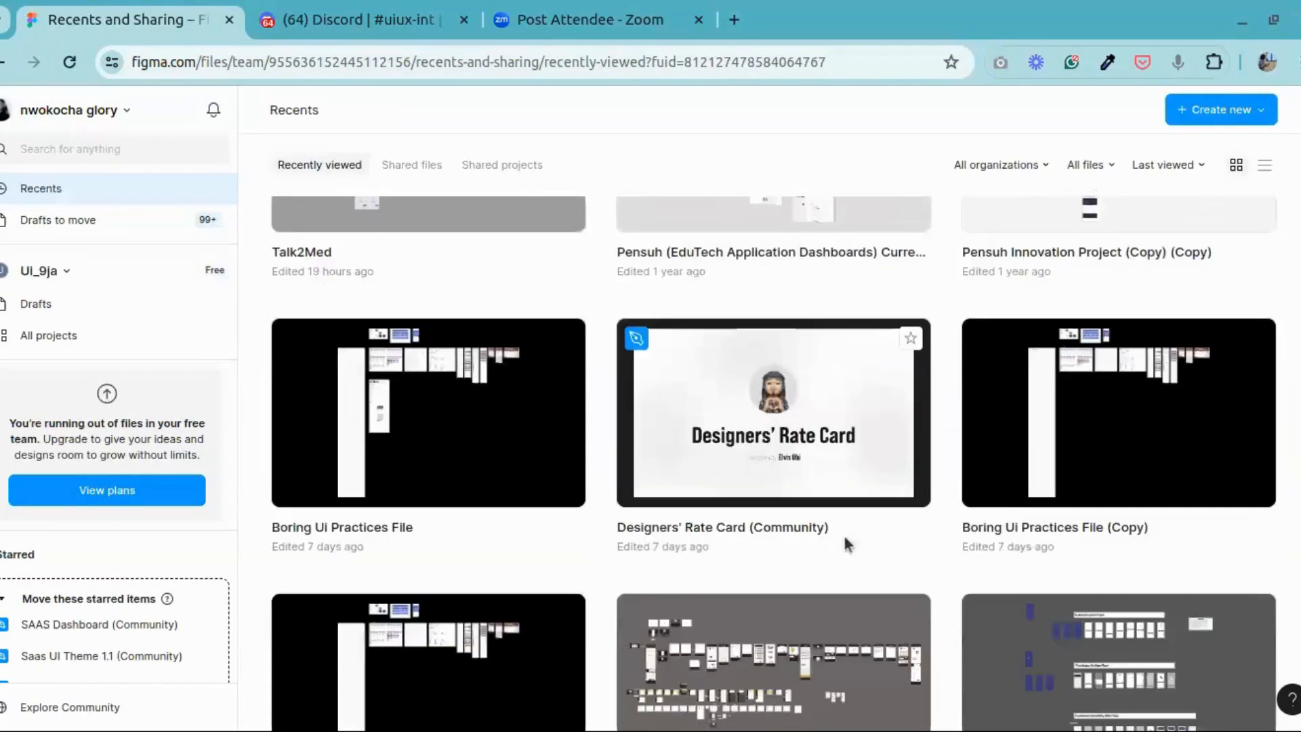
scroll(843, 534, down, 5)
scroll(845, 535, down, 7)
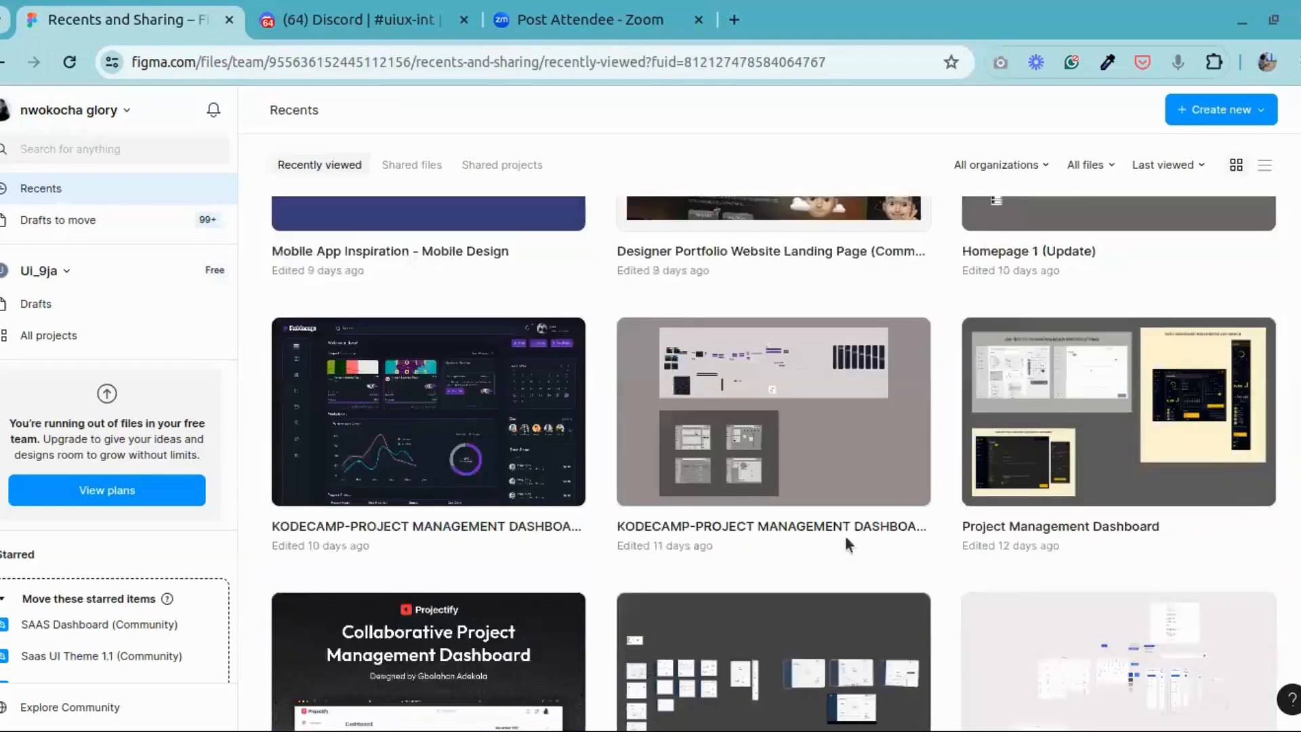
scroll(847, 532, down, 5)
scroll(848, 536, down, 9)
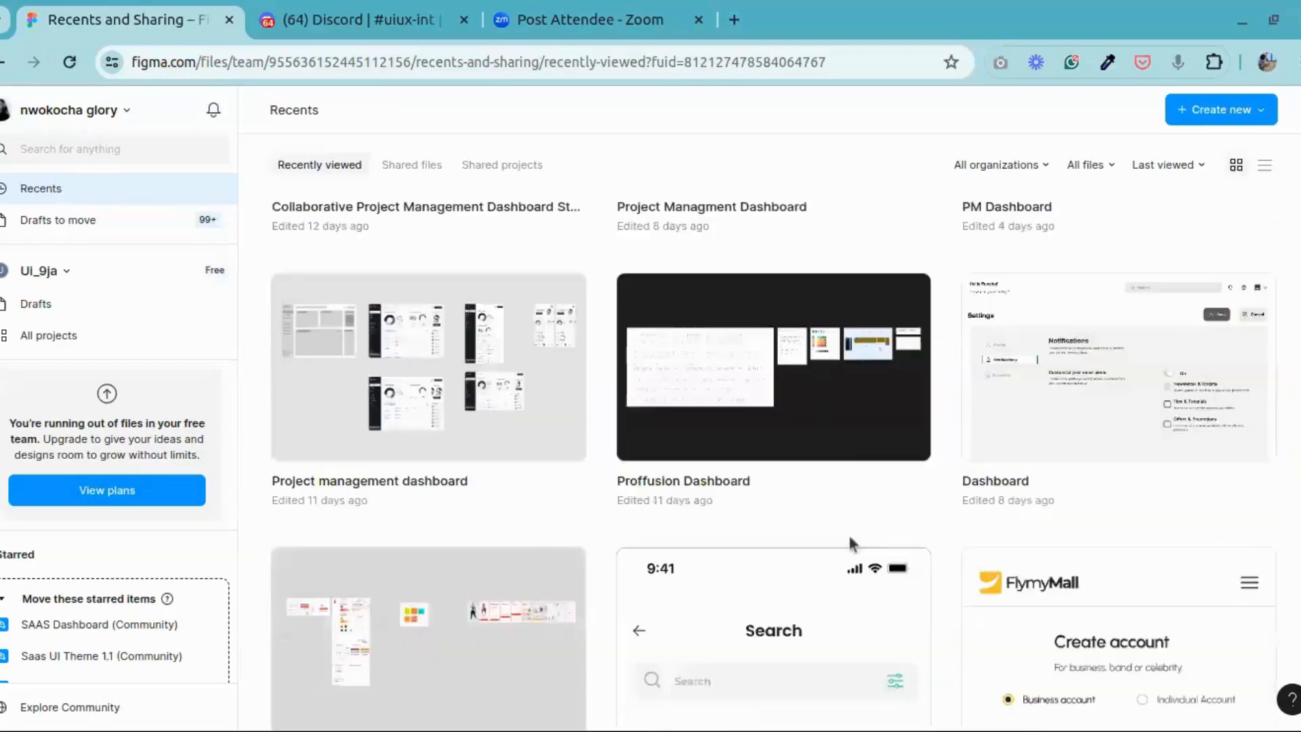
scroll(848, 534, down, 8)
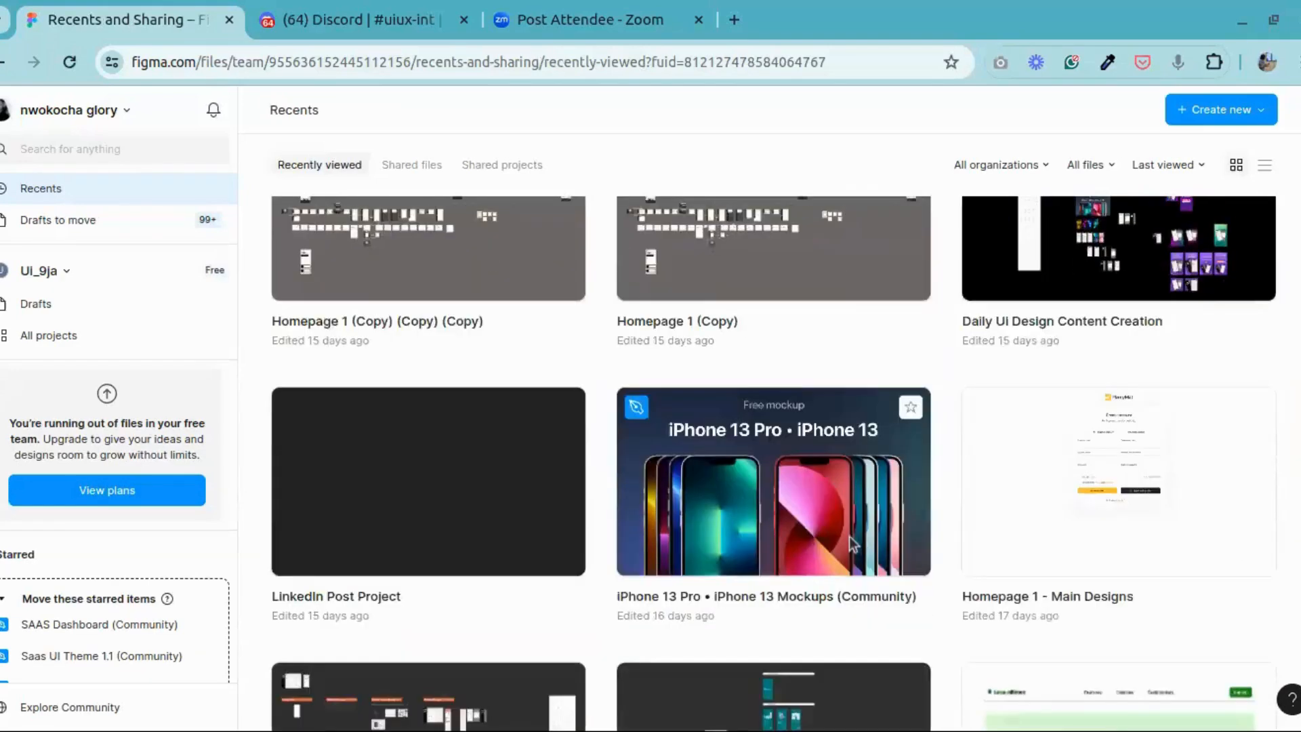
scroll(849, 535, down, 10)
scroll(850, 536, down, 16)
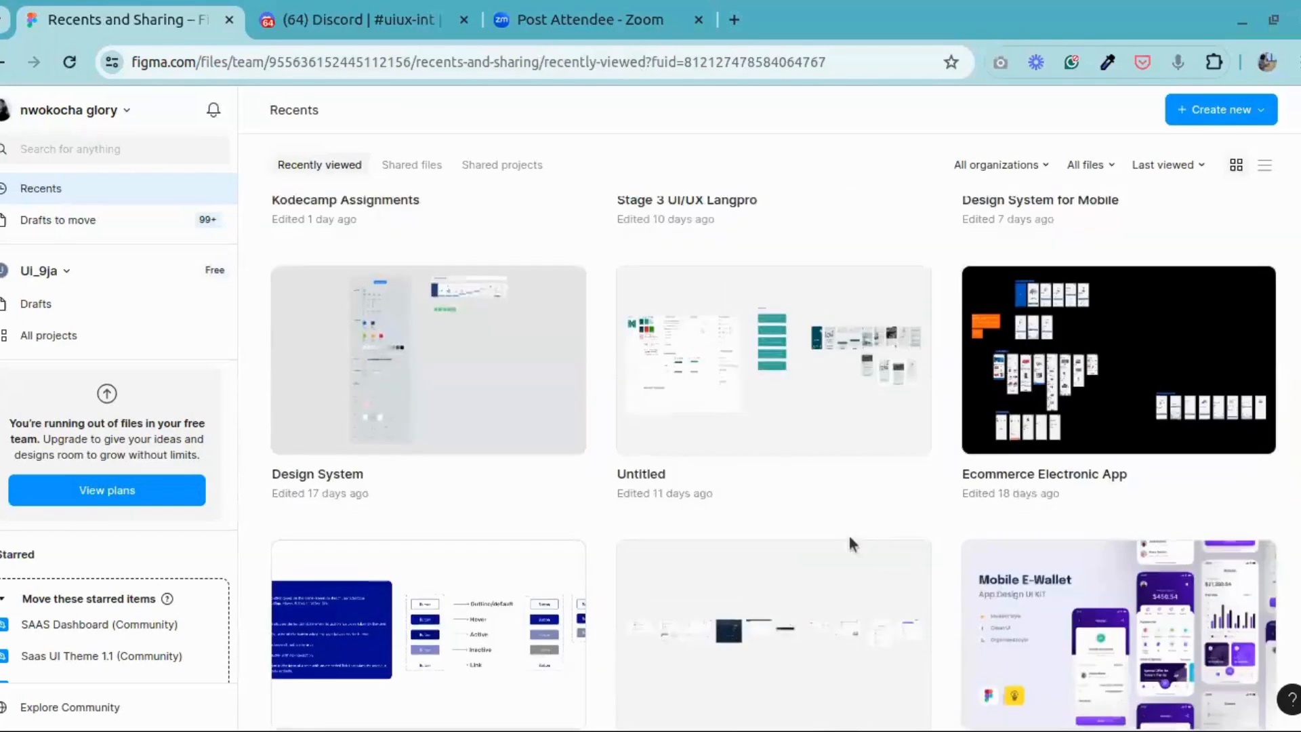
scroll(850, 539, down, 19)
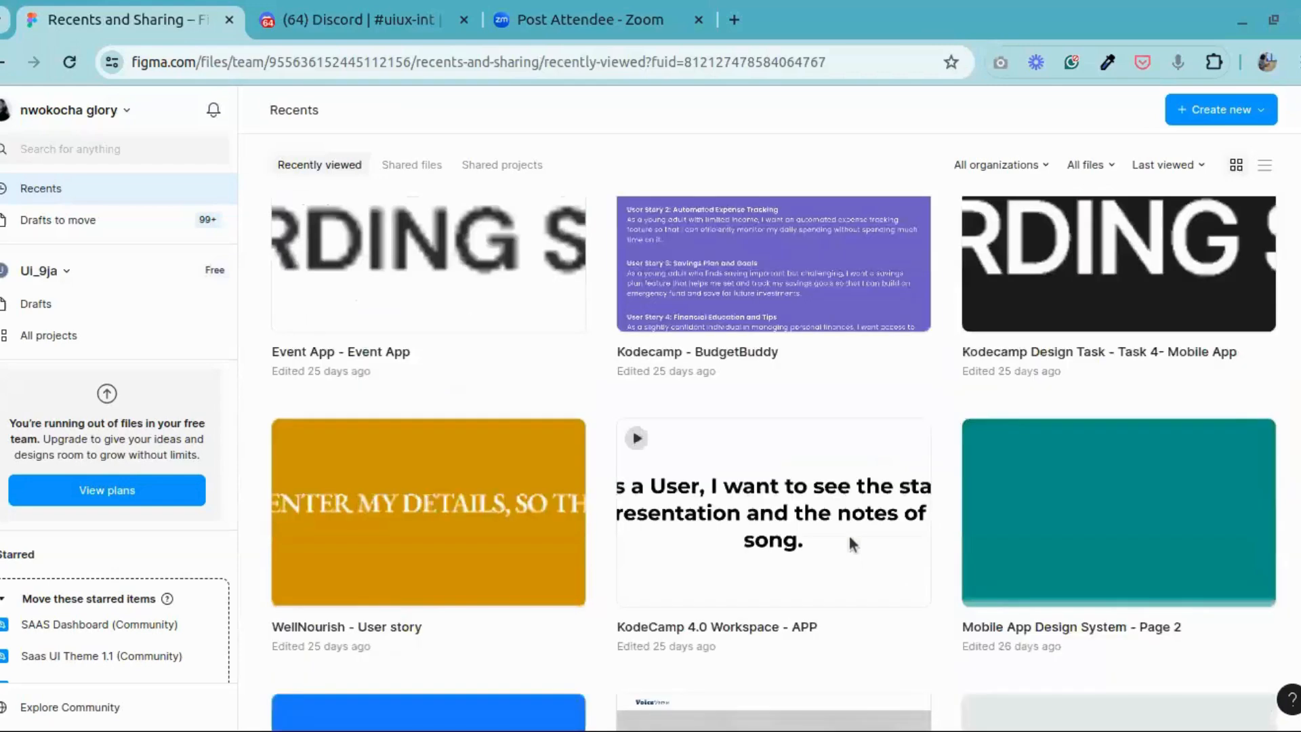
scroll(847, 537, down, 12)
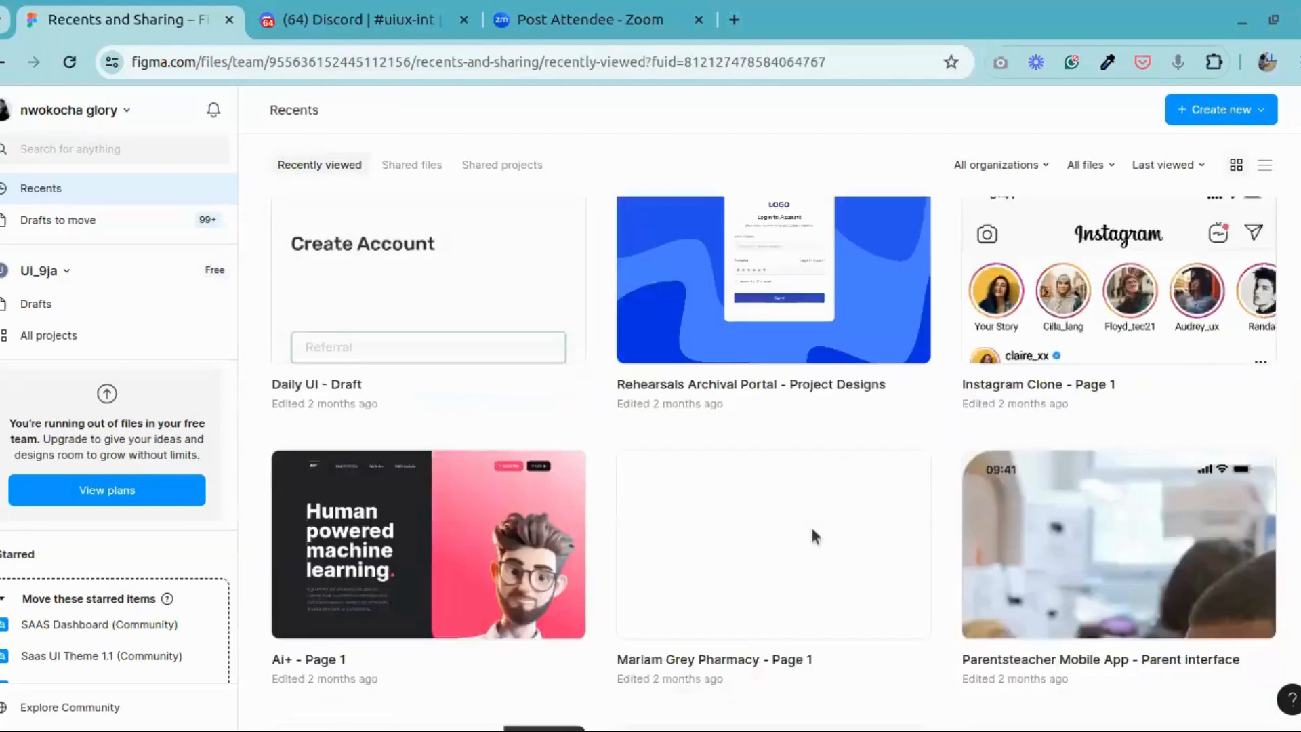
scroll(810, 524, down, 6)
scroll(861, 551, down, 10)
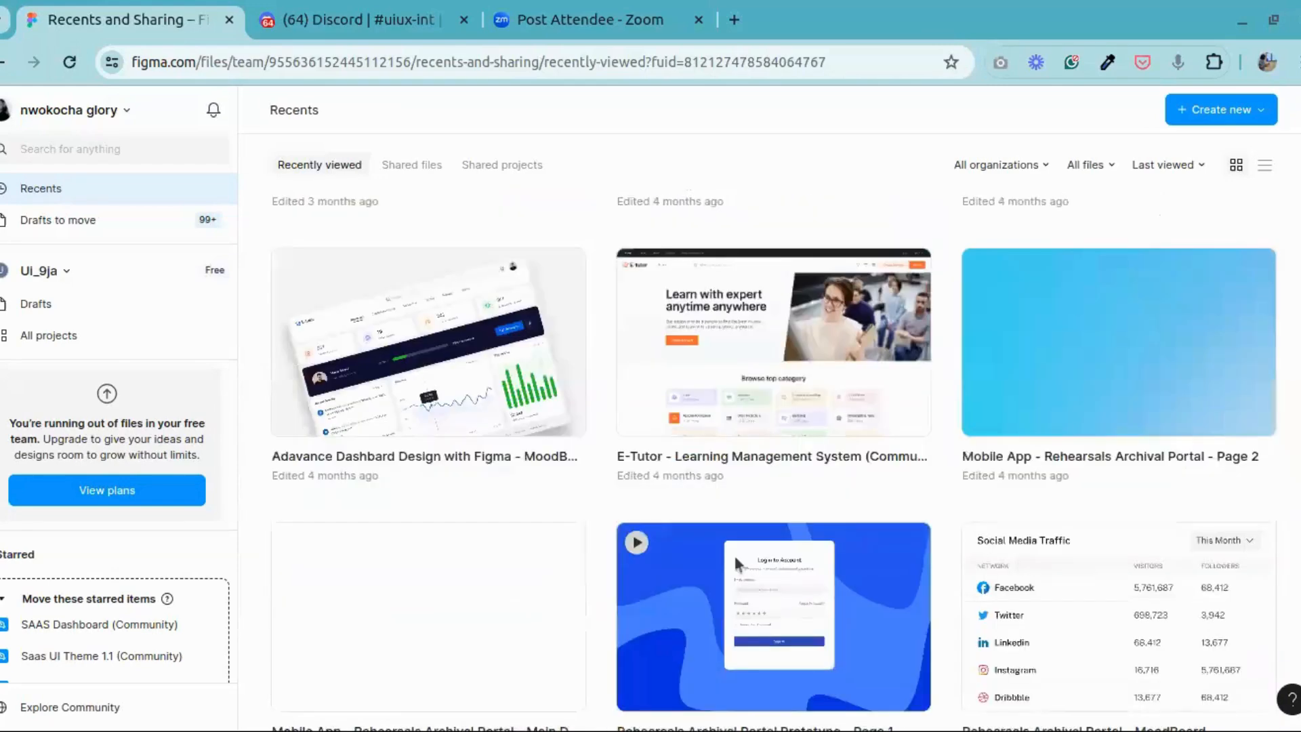
scroll(733, 553, down, 5)
Step: Look back through the recently viewed files, from the older projects up to the most recent ones
scroll(713, 561, up, 8)
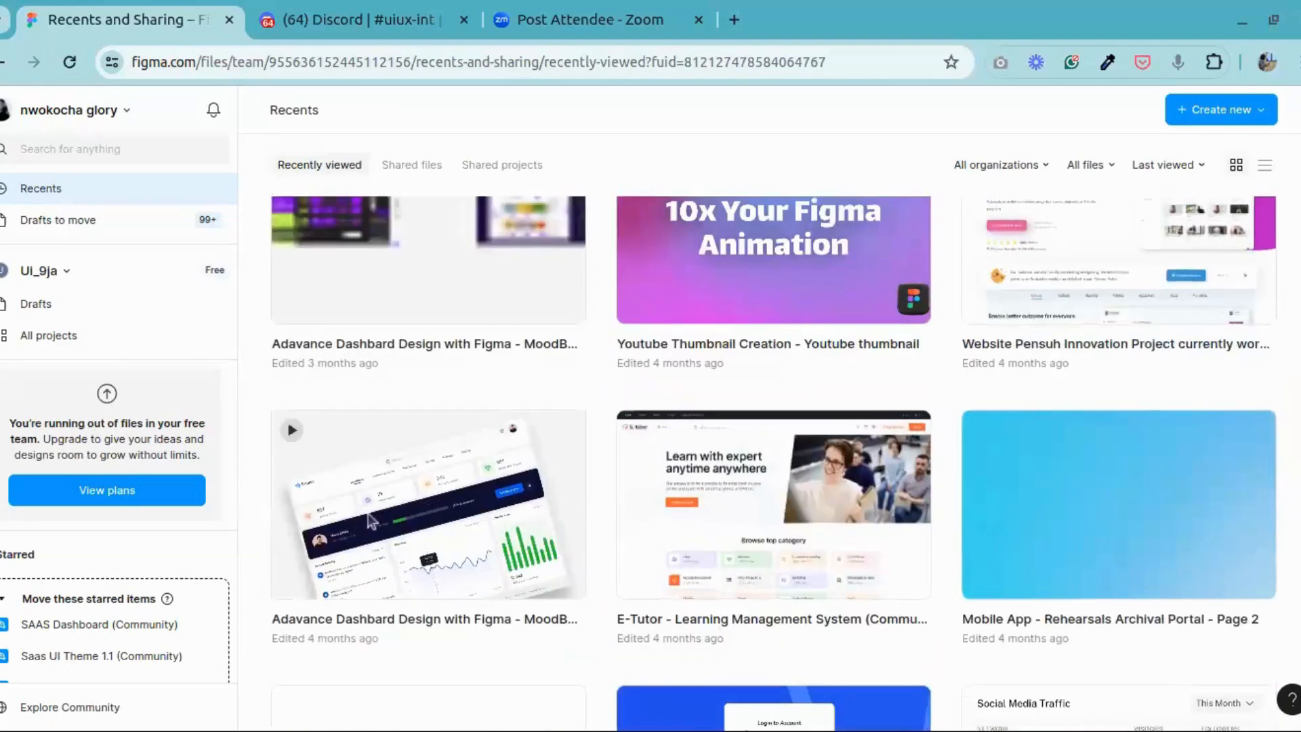
scroll(487, 500, up, 10)
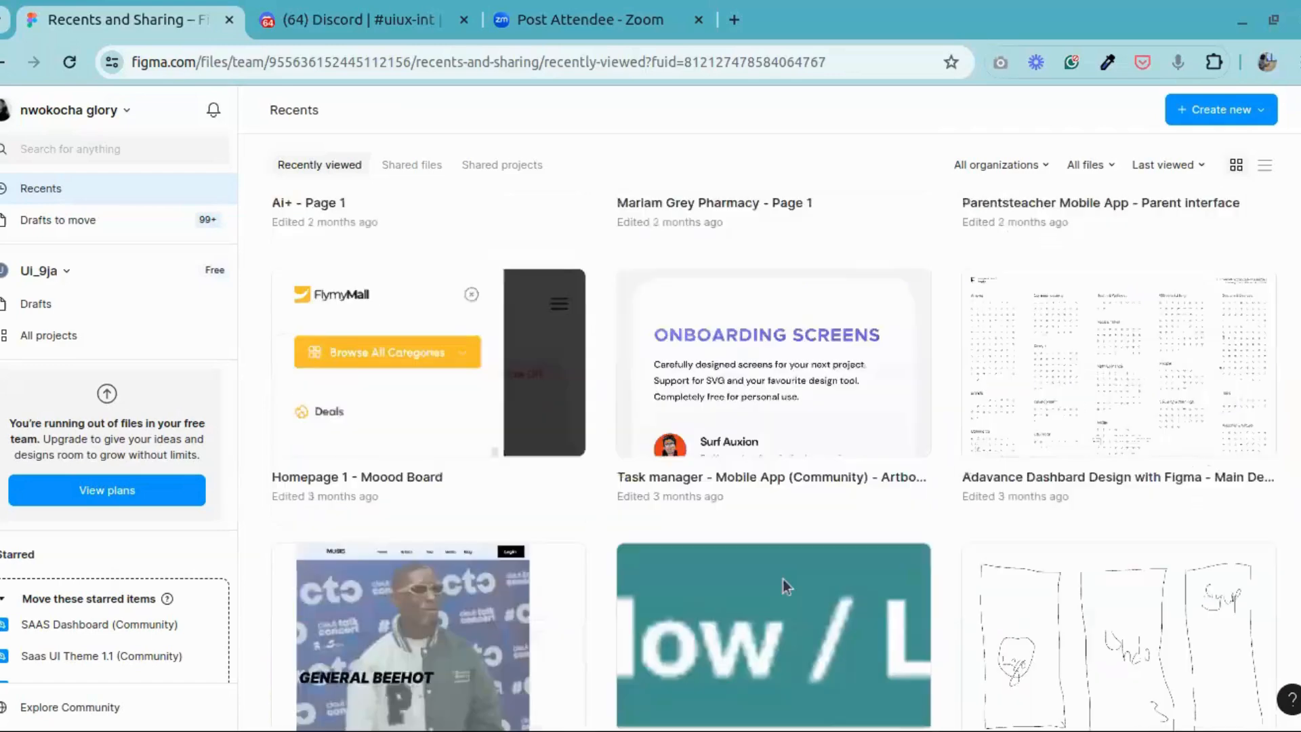
scroll(746, 447, up, 4)
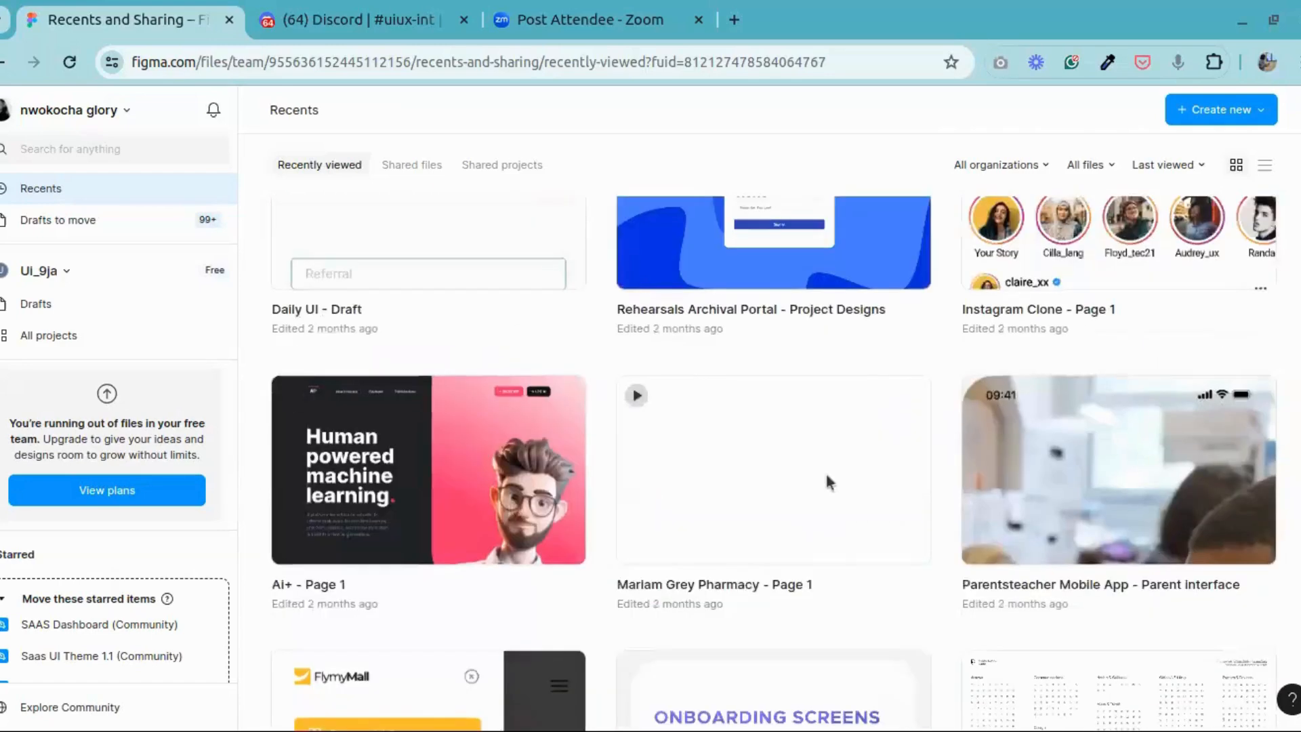
scroll(824, 470, up, 8)
scroll(598, 455, up, 15)
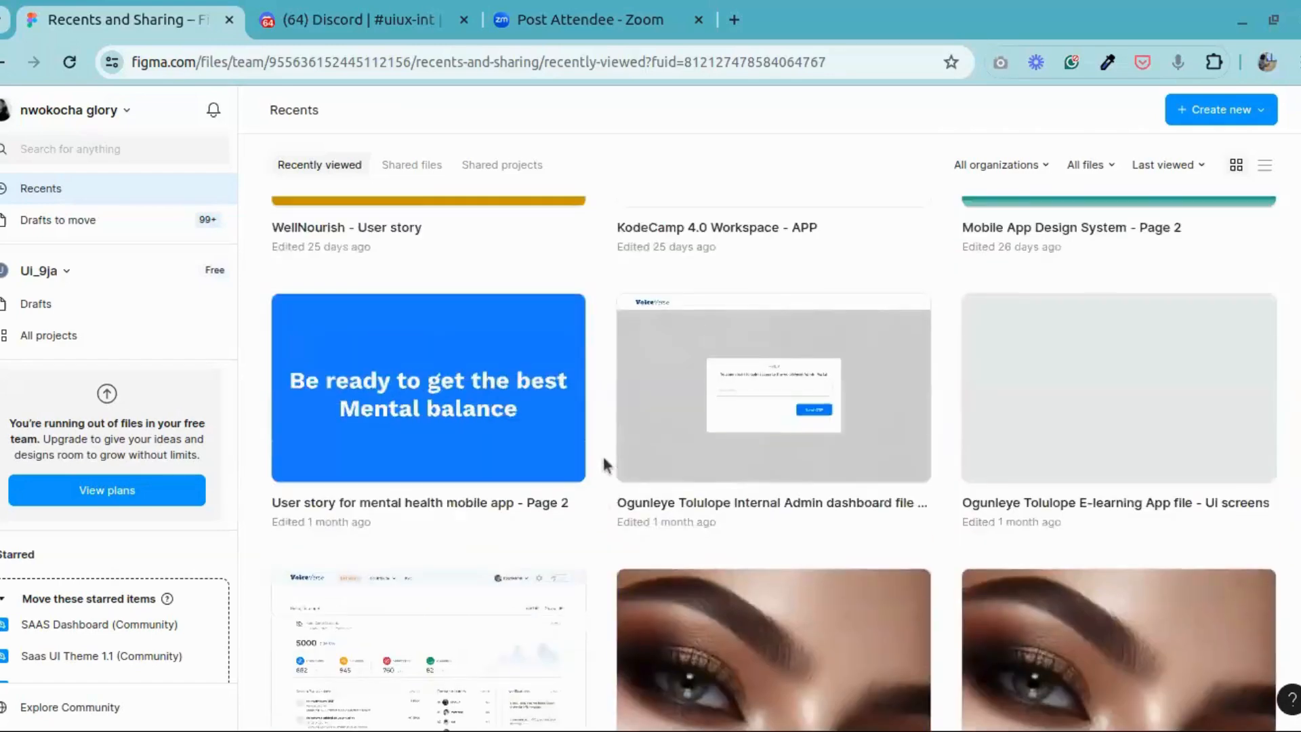
scroll(628, 474, up, 15)
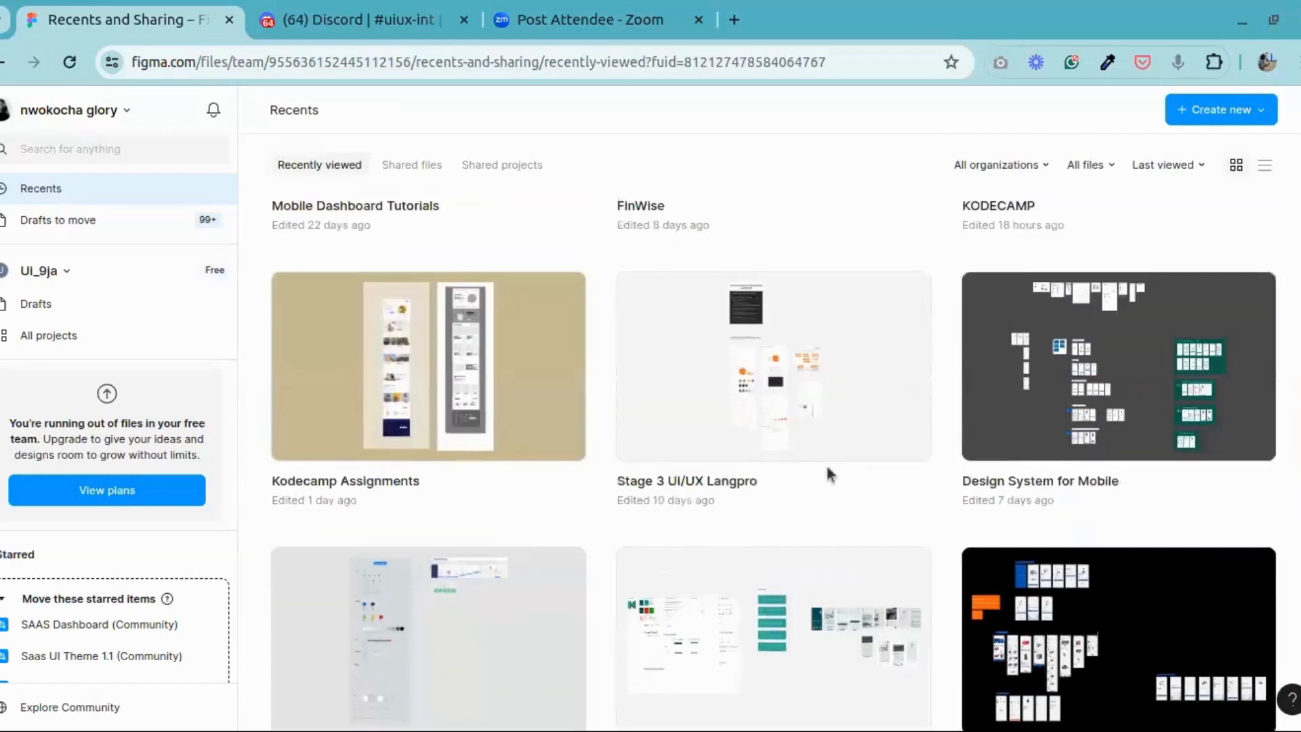
scroll(1074, 475, up, 8)
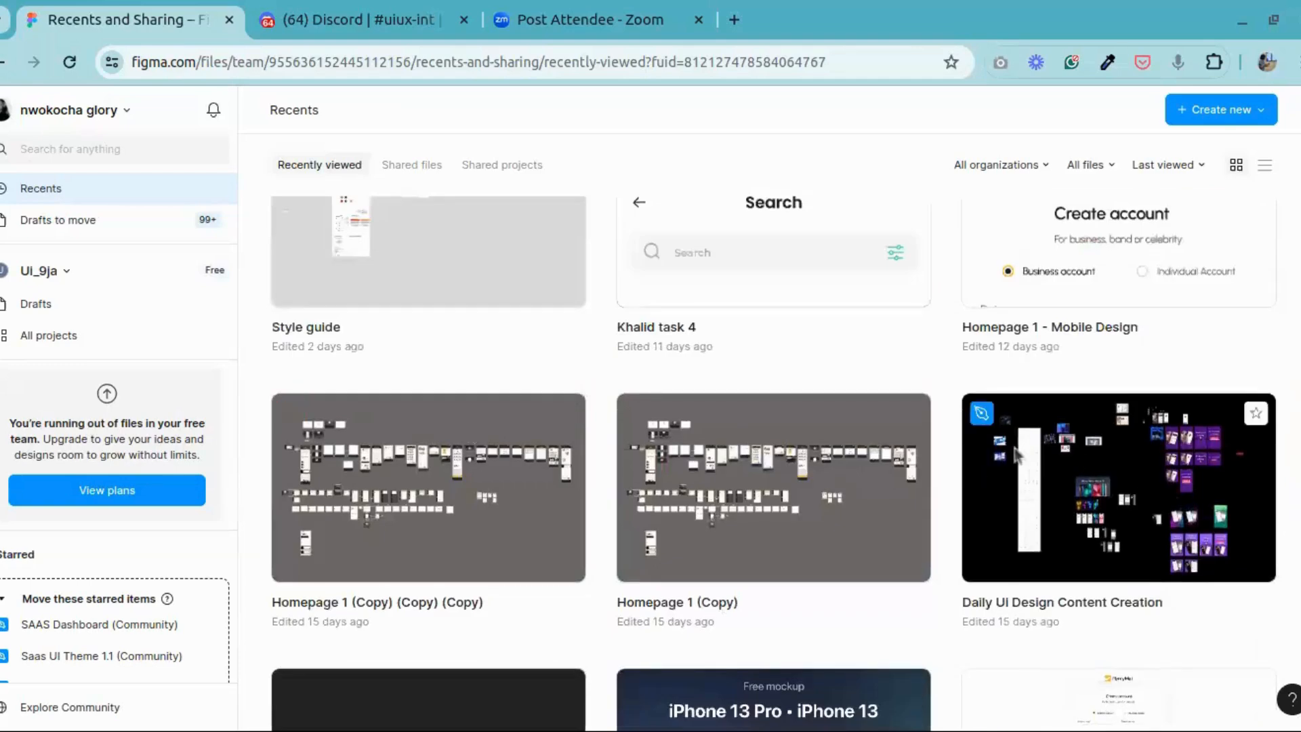
scroll(912, 433, up, 7)
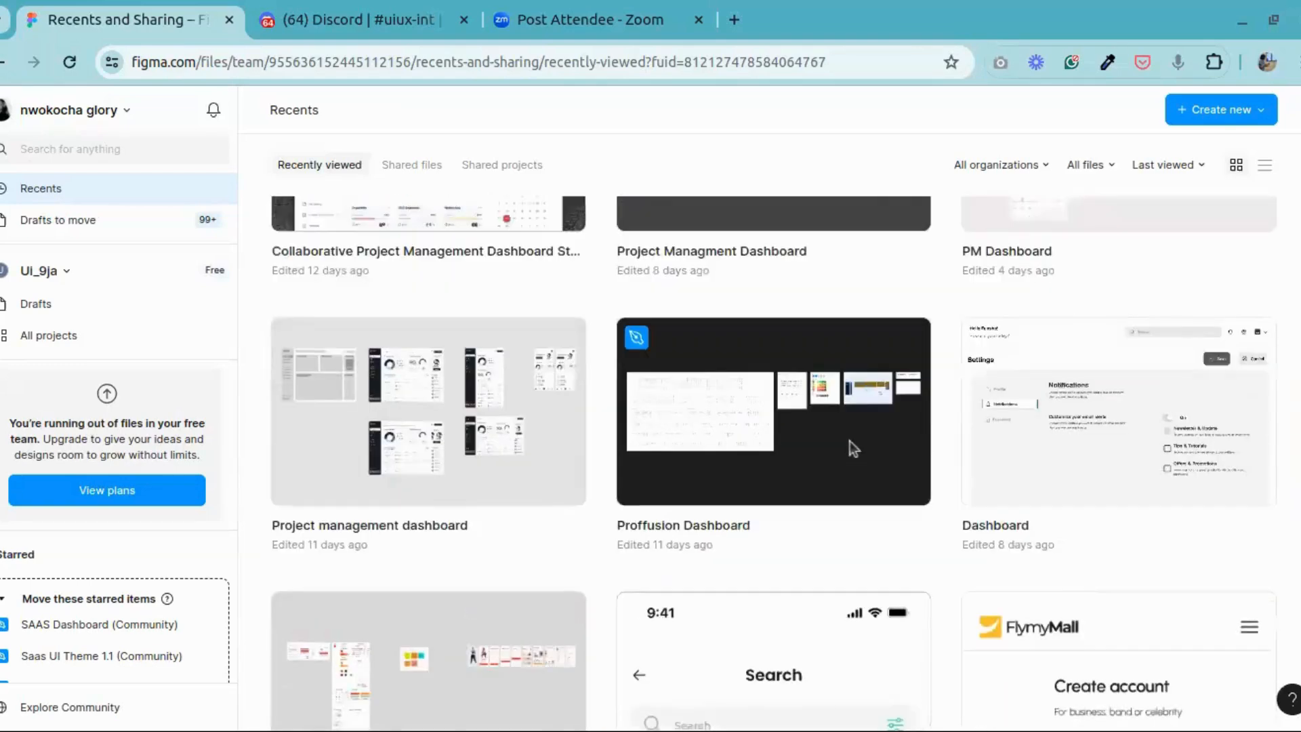
scroll(850, 441, up, 15)
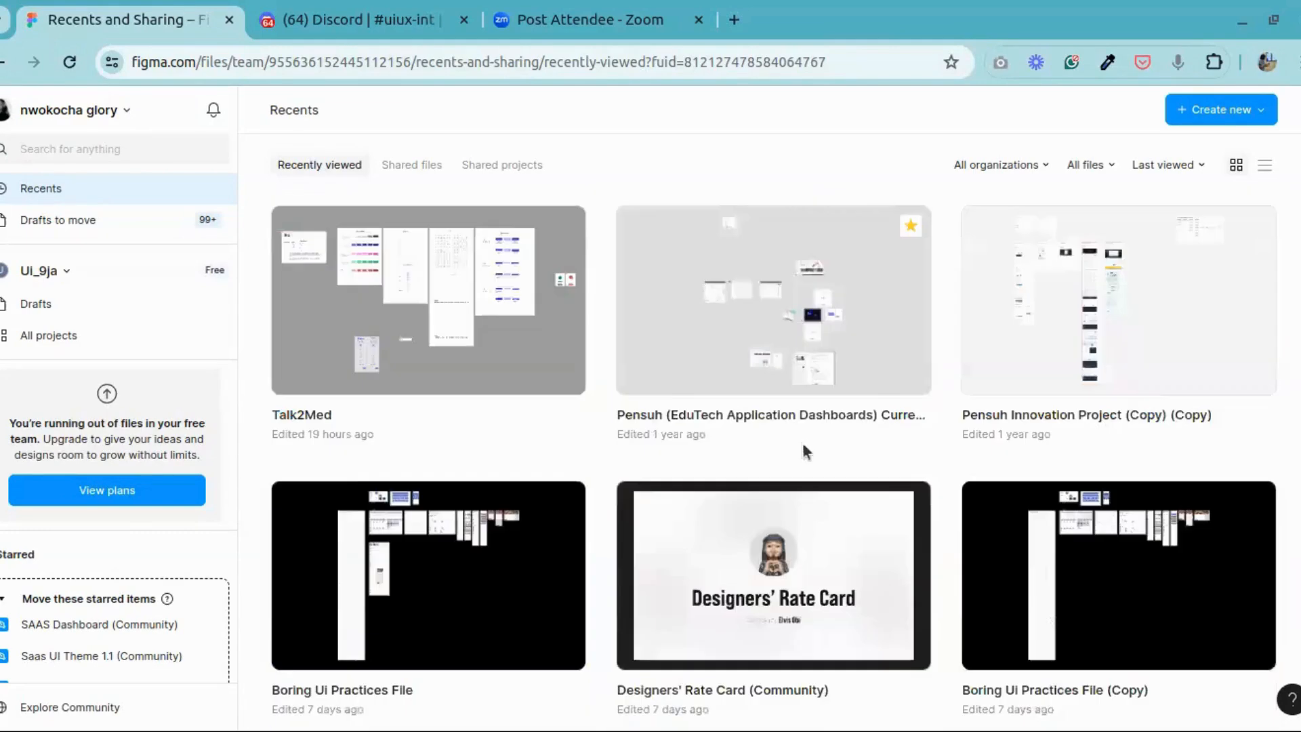
scroll(802, 442, up, 5)
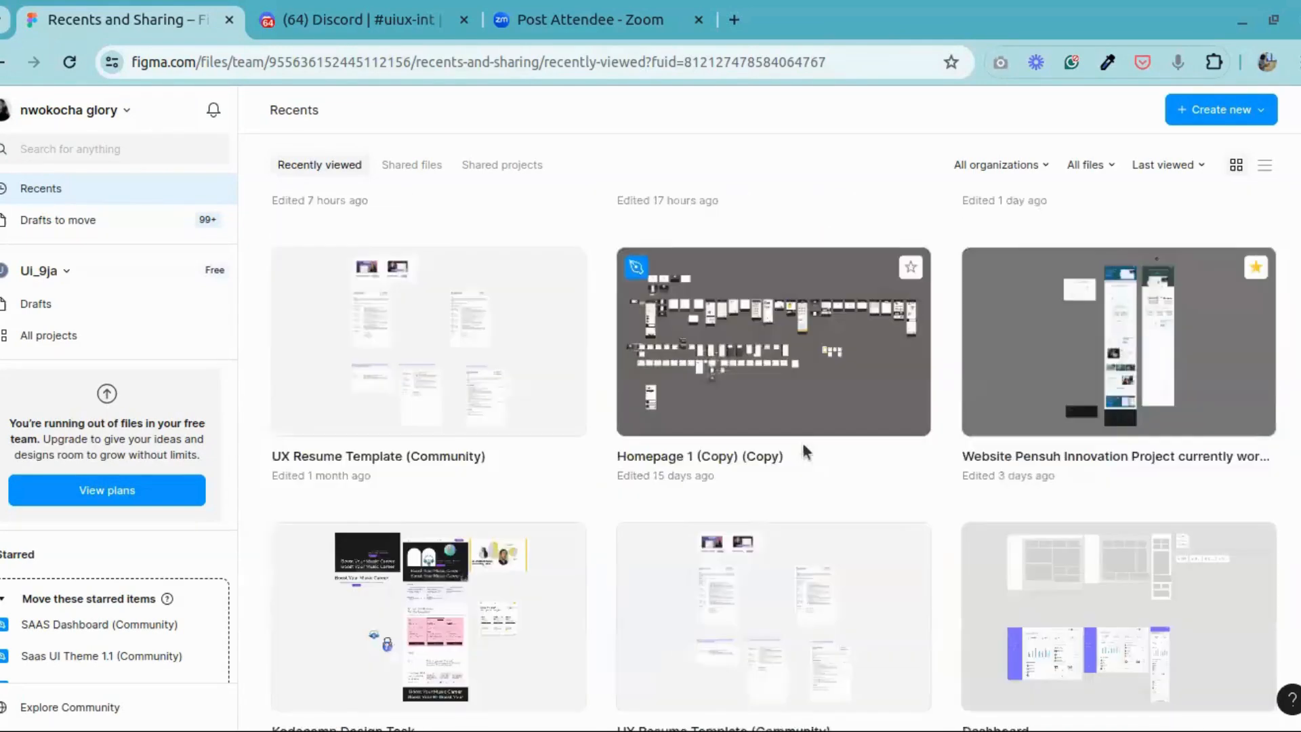
scroll(802, 442, up, 10)
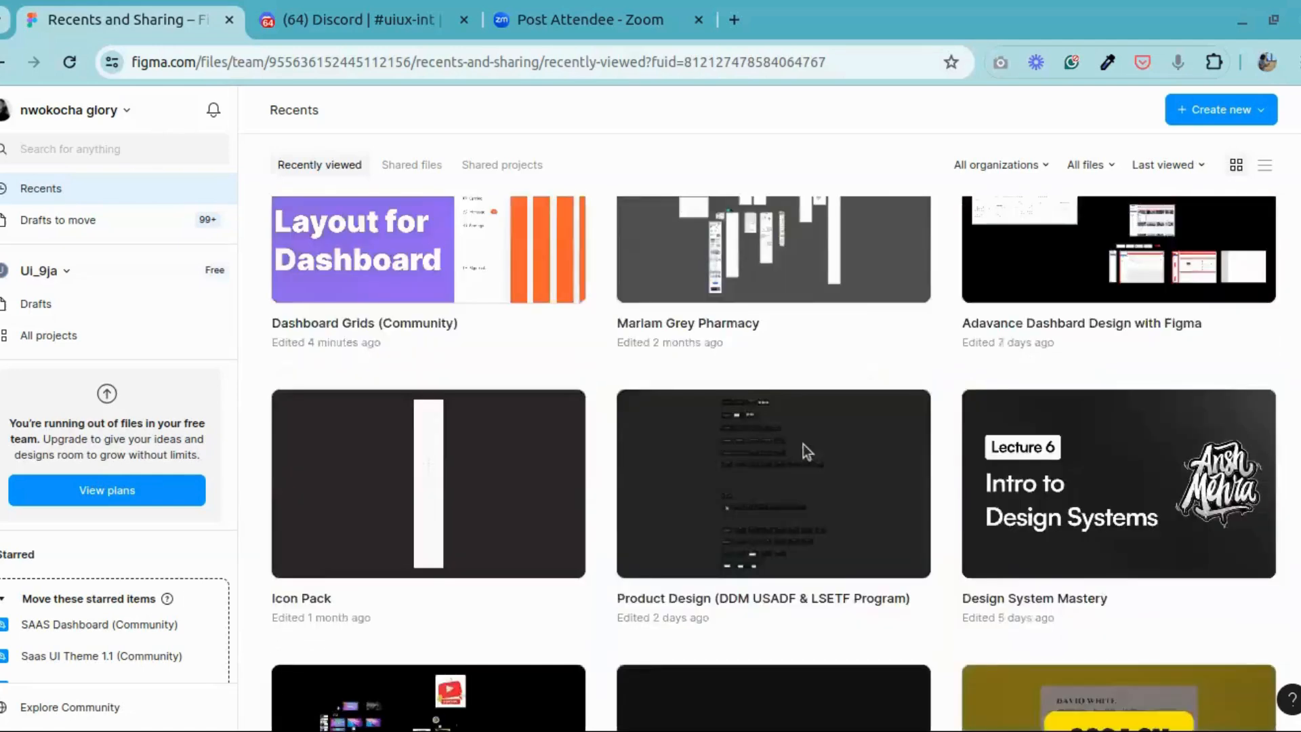
scroll(803, 444, up, 3)
scroll(803, 444, down, 2)
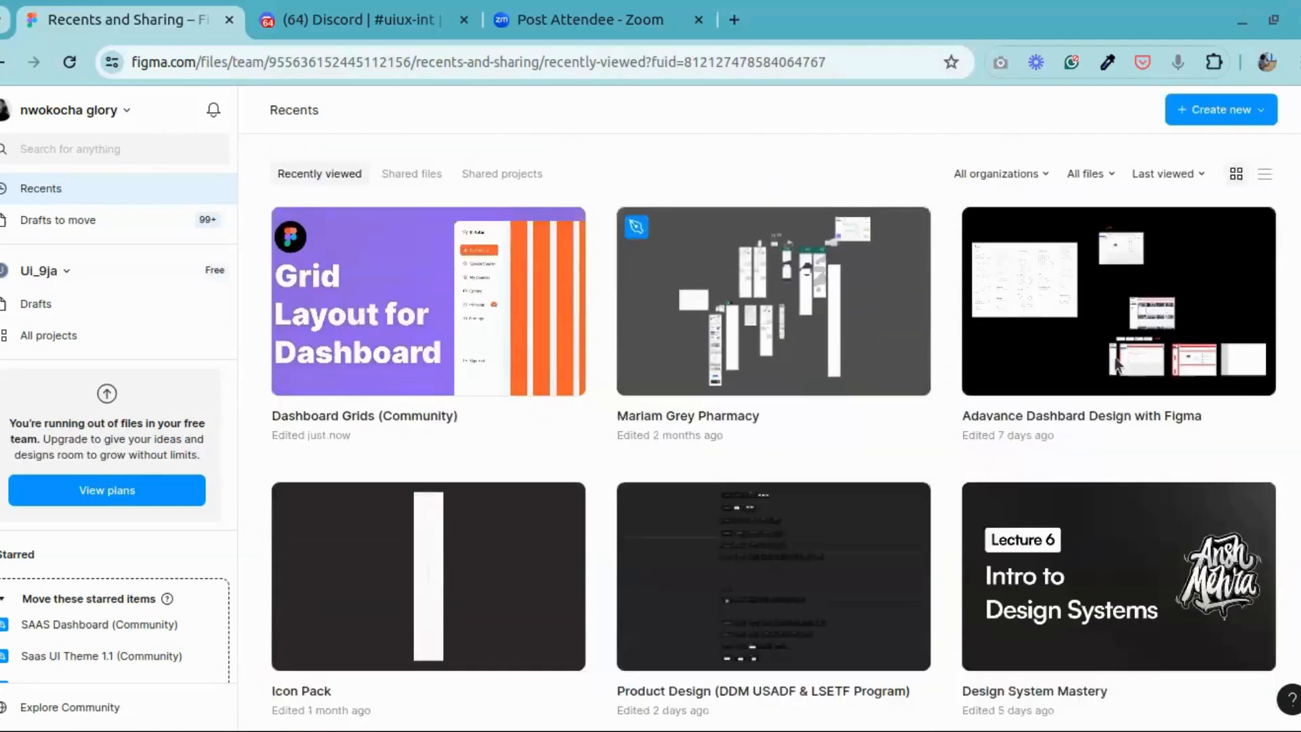
Step: Open the Adavance Dashbard Design with Figma file and view the course cards in its My Courses frame up close
click(1160, 338)
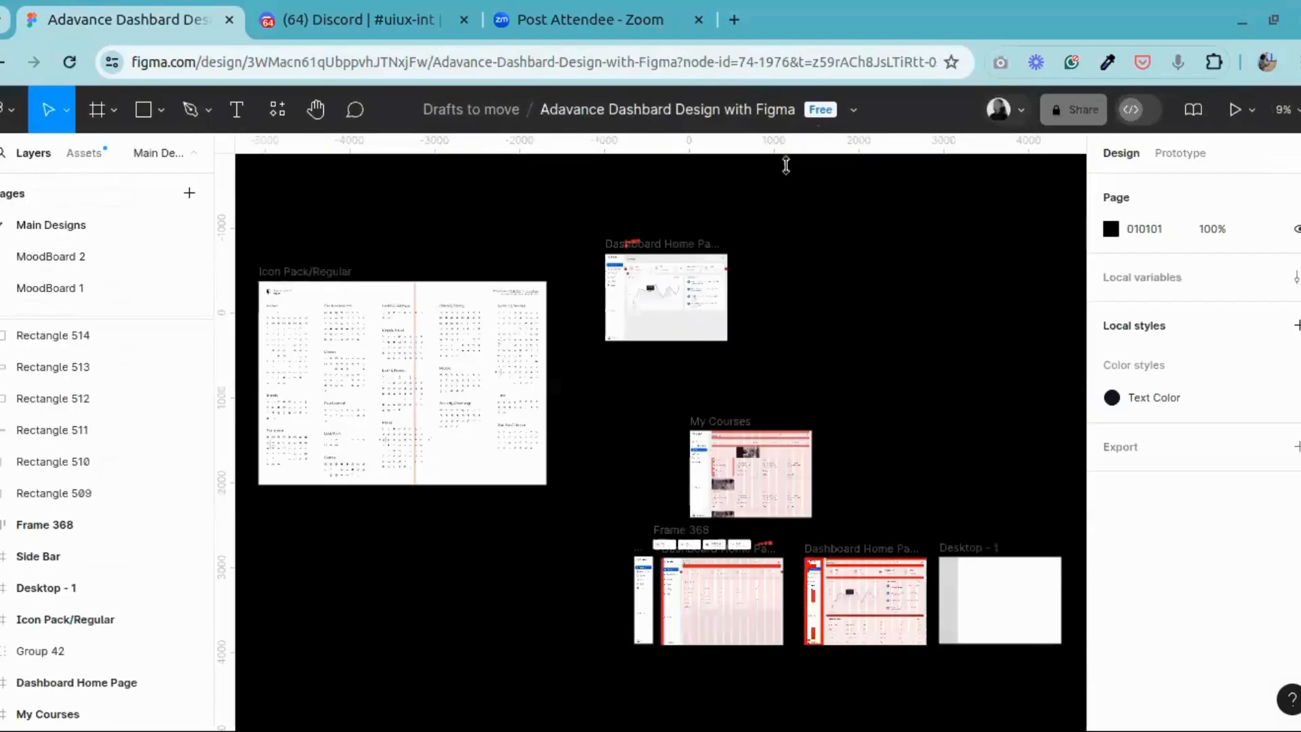
click(317, 122)
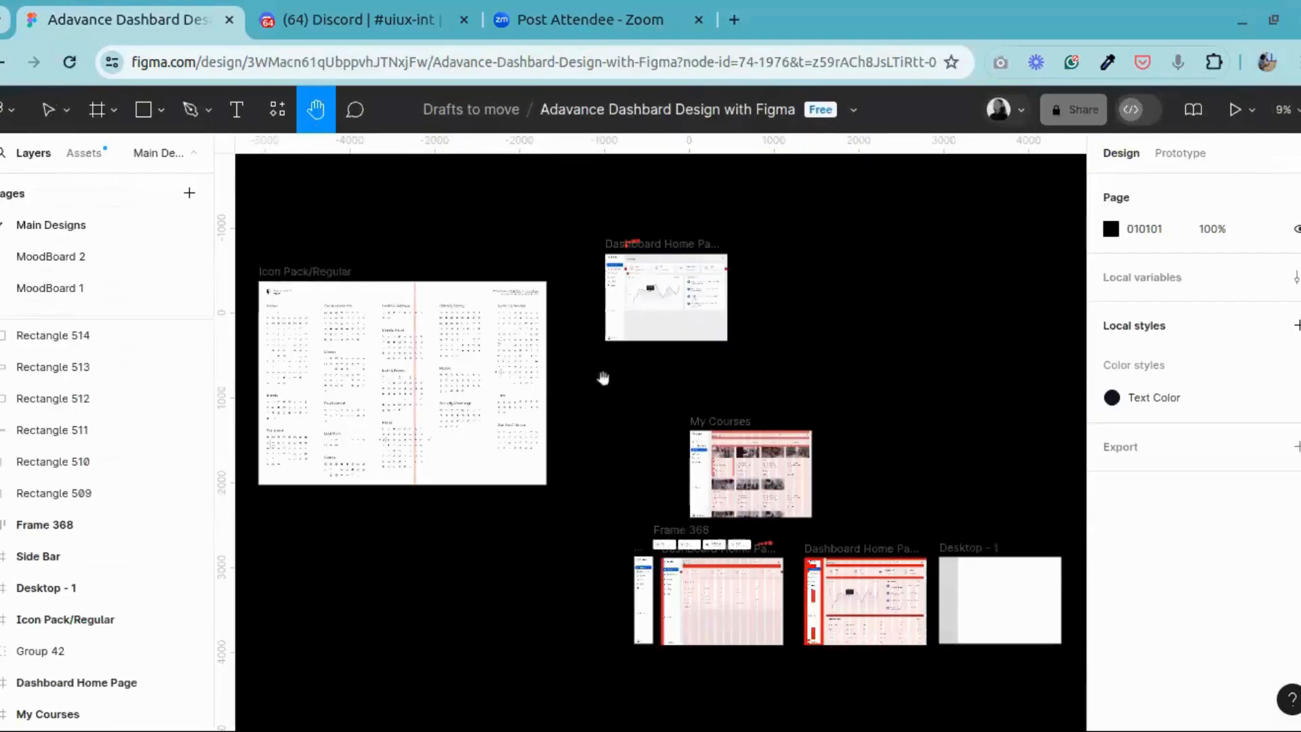
drag(798, 484, 651, 488)
scroll(650, 488, up, 5)
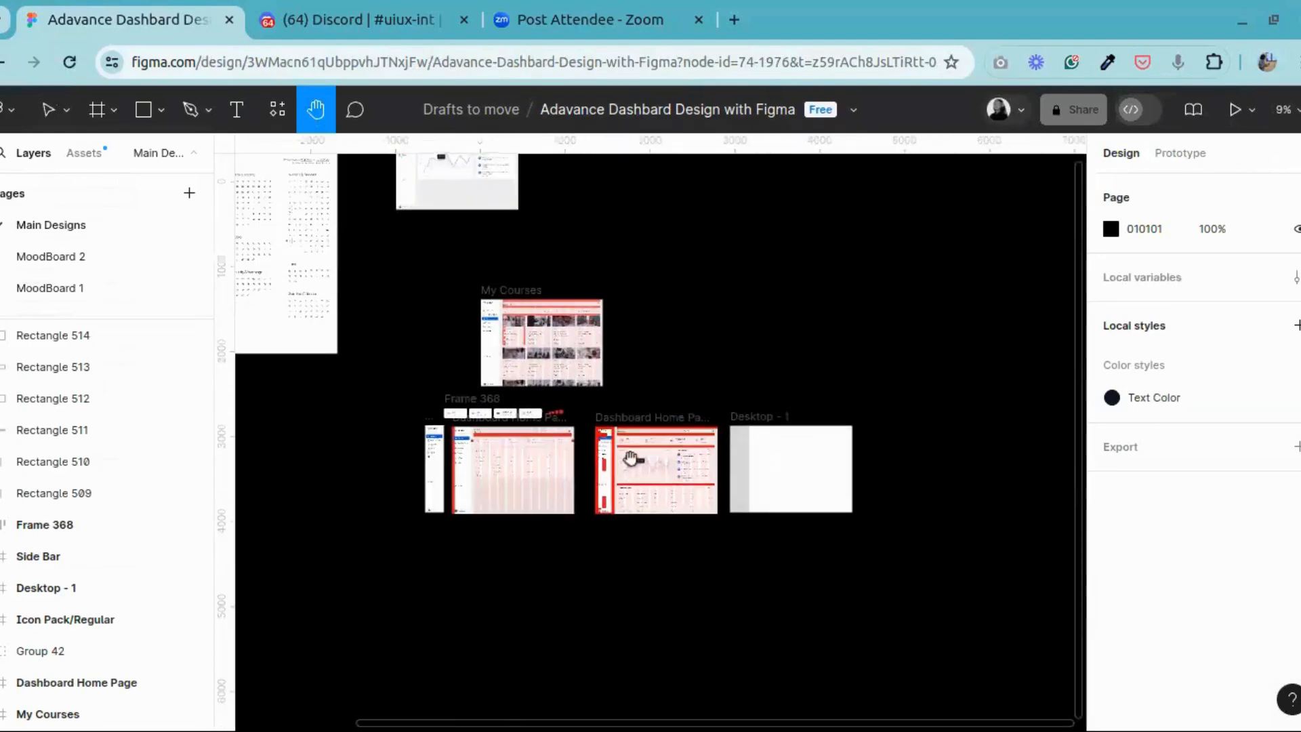
scroll(727, 441, left, 4)
scroll(639, 496, up, 5)
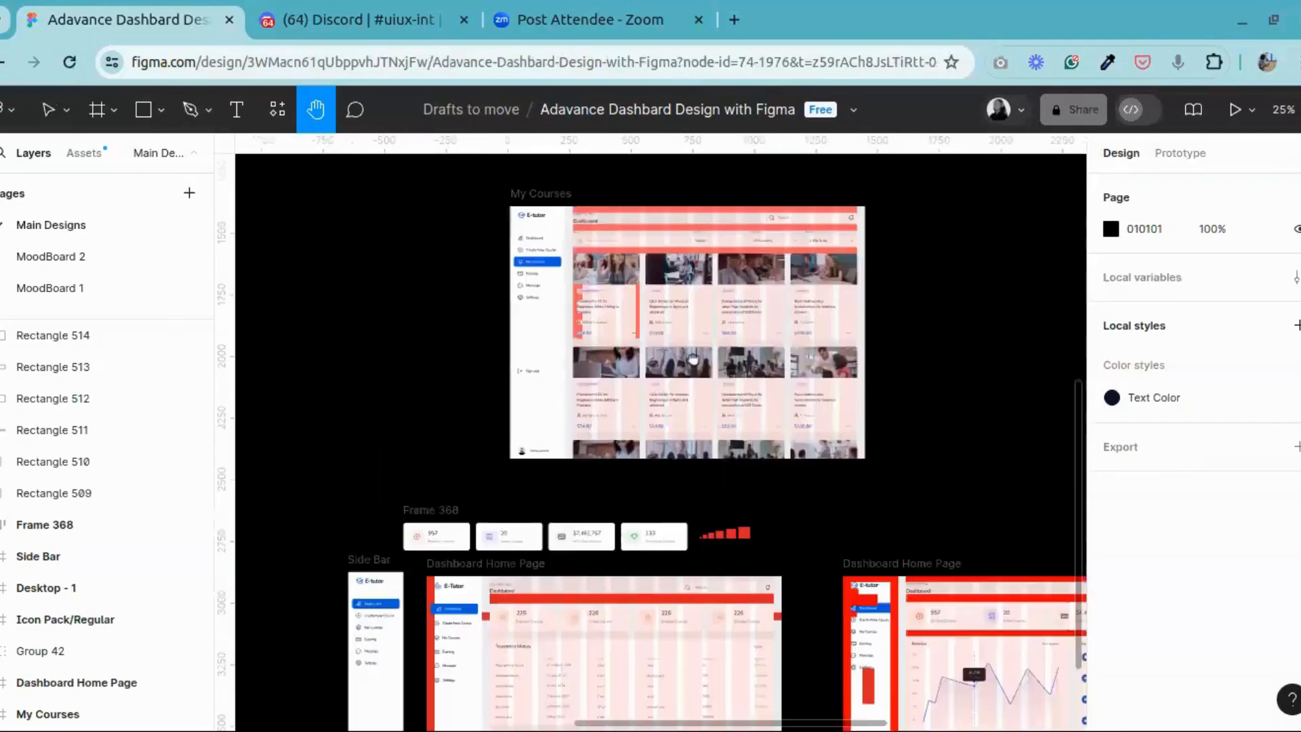
scroll(643, 497, up, 4)
scroll(642, 497, up, 10)
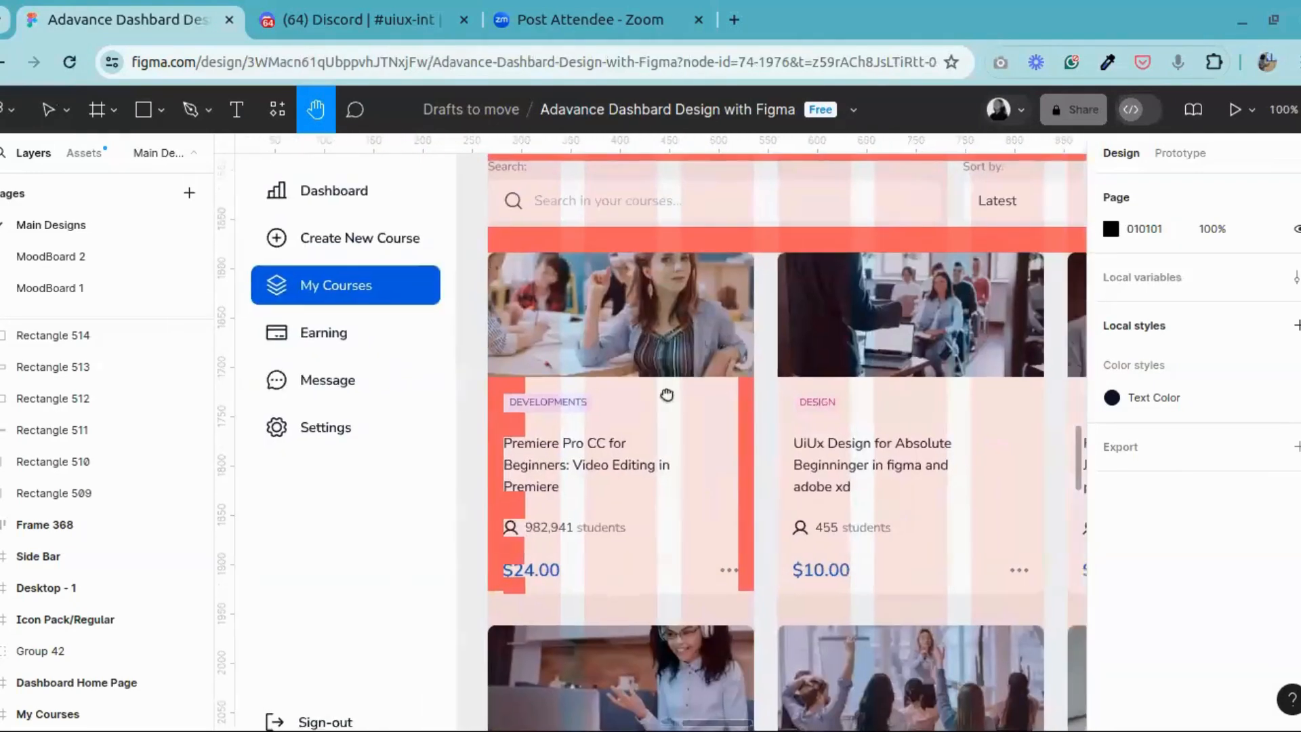
Step: Inspect the red spacing rectangles inside the first course card of the My Courses frame, including the strip along its inner right edge
scroll(666, 394, right, 5)
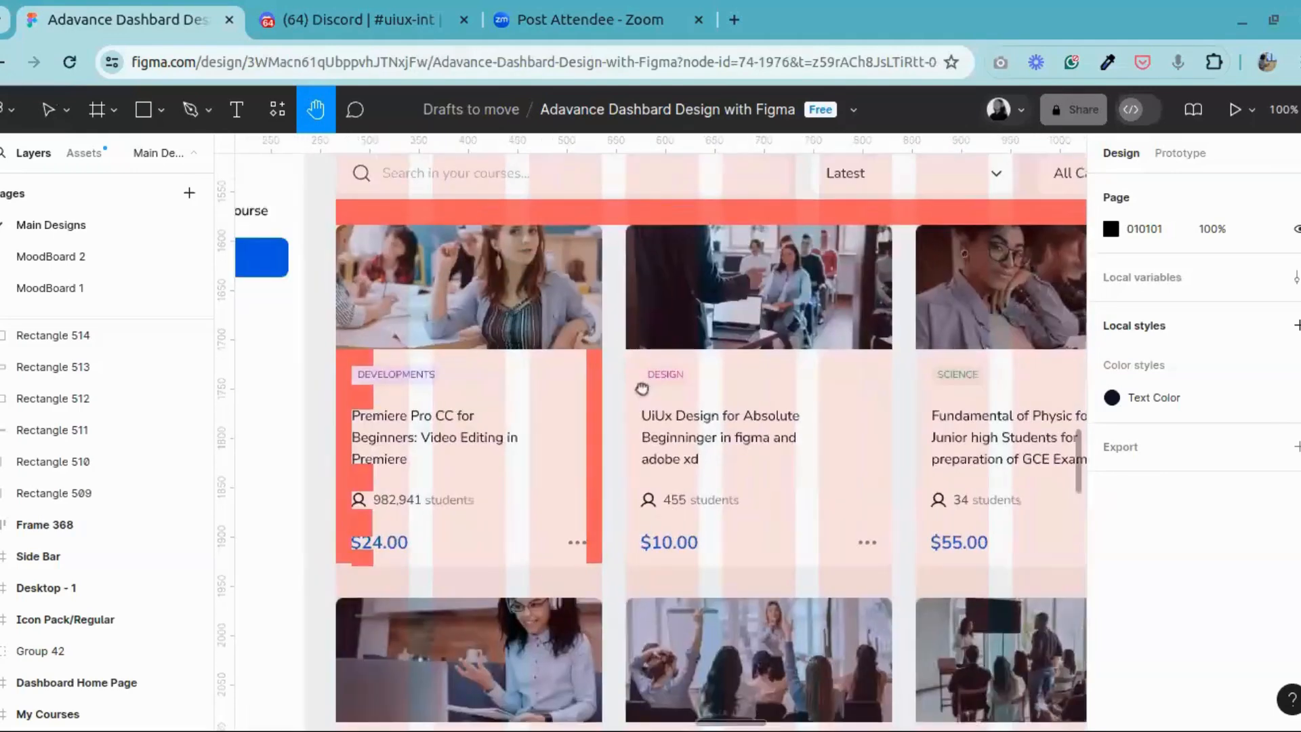
drag(642, 388, 826, 406)
click(50, 110)
click(680, 347)
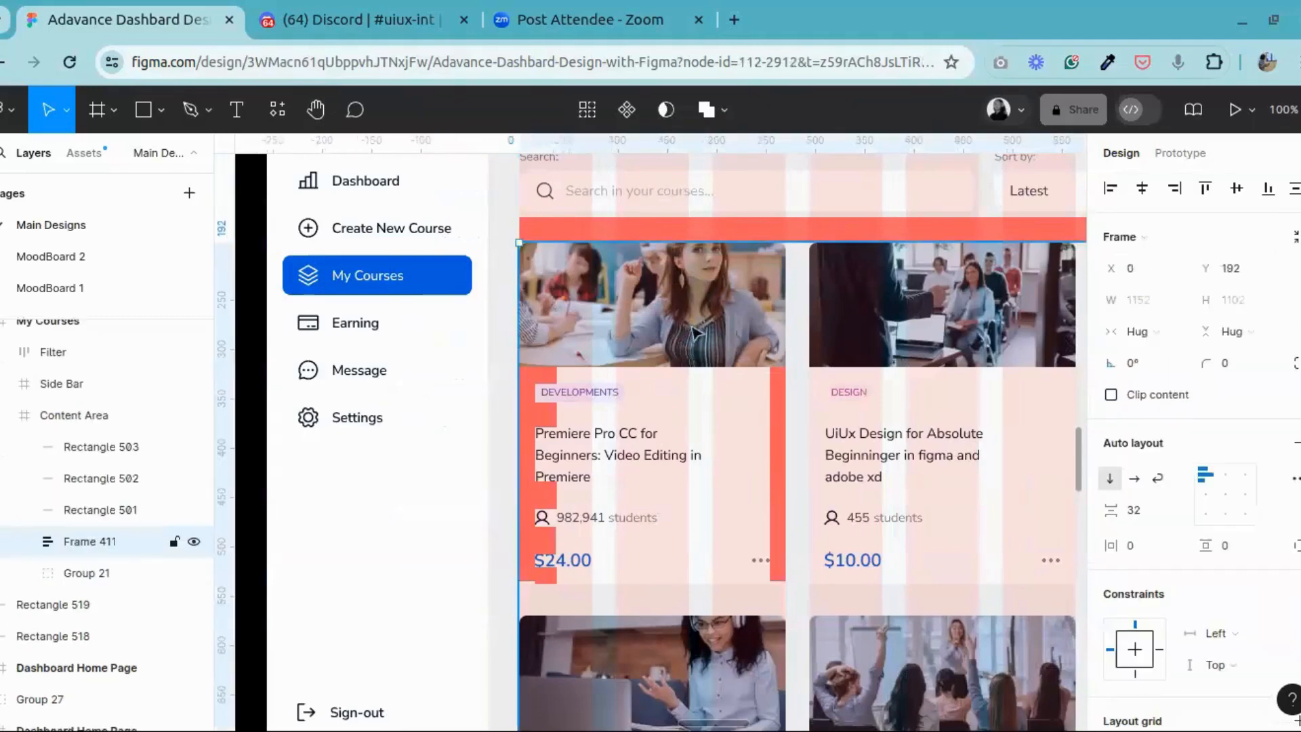
click(694, 332)
double_click(554, 416)
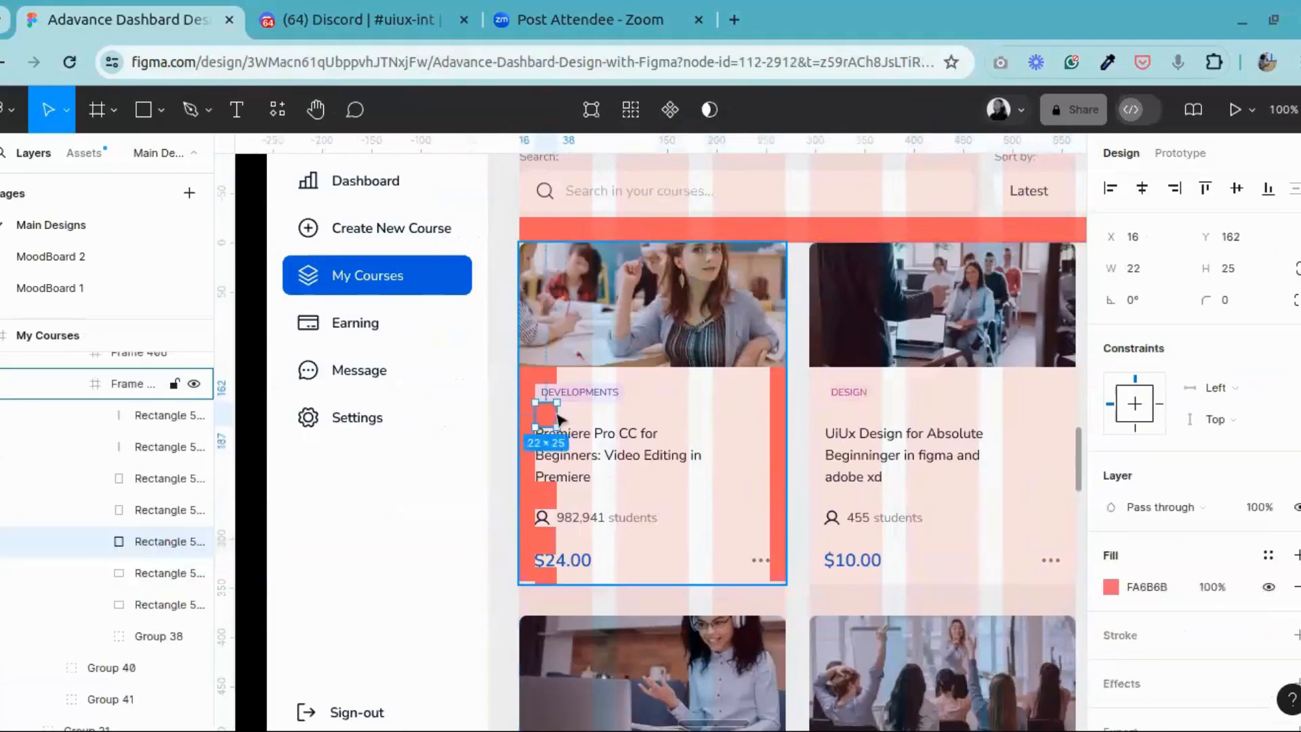
click(547, 510)
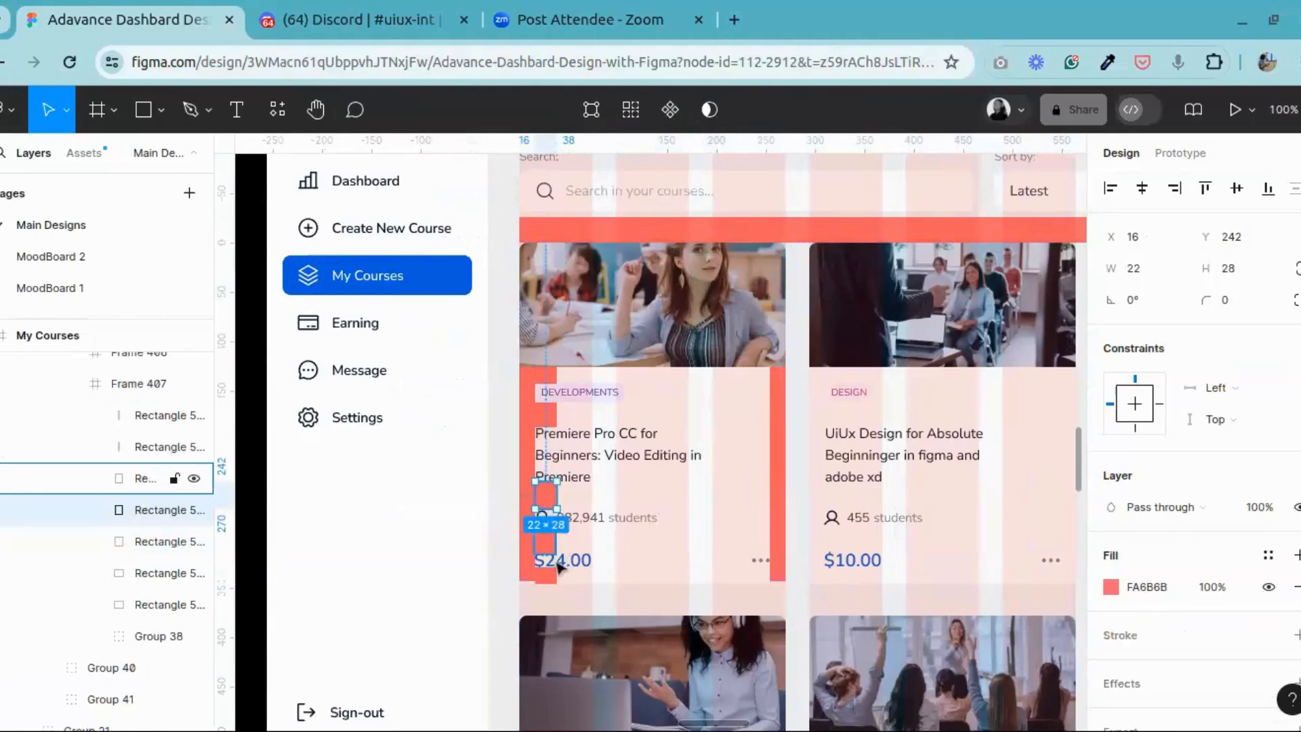
click(547, 540)
click(783, 480)
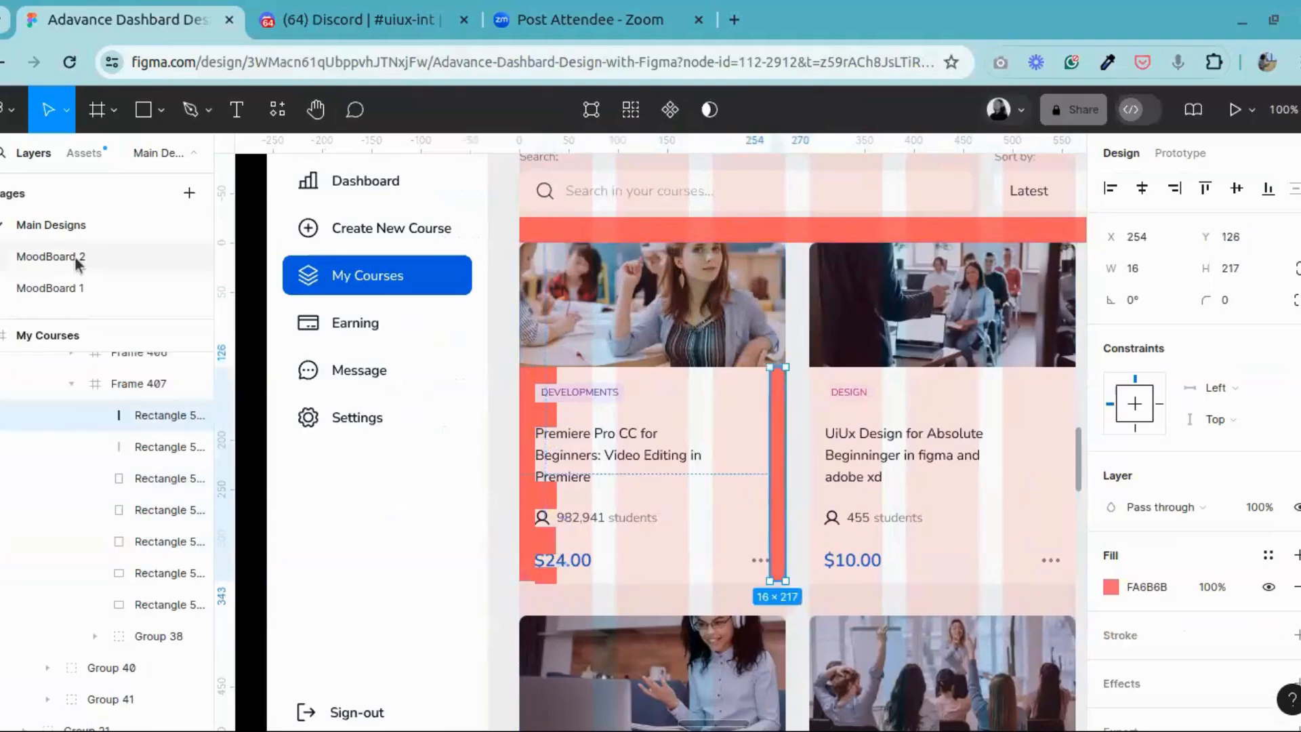
Step: Review the MoodBoard 2 and MoodBoard 1 pages, looking across MoodBoard 1's reference images, Asset frame and dashboard frames
click(76, 261)
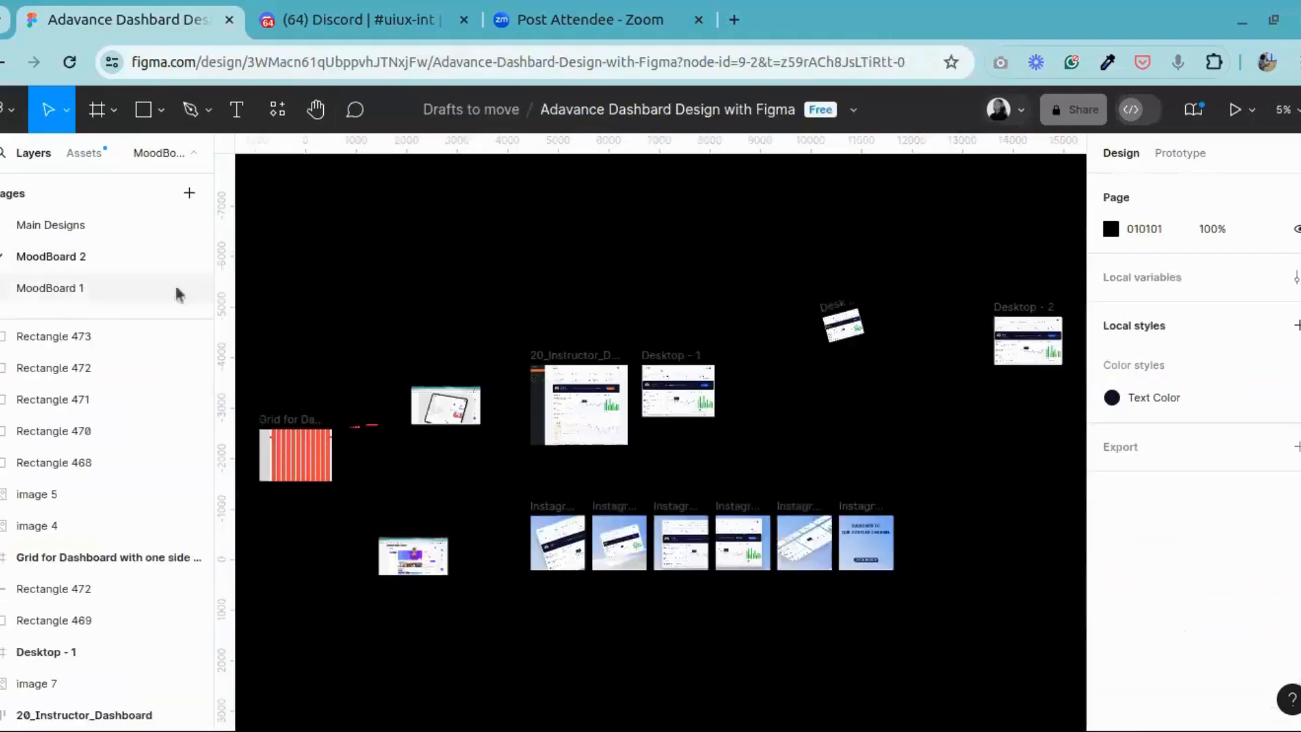
click(176, 289)
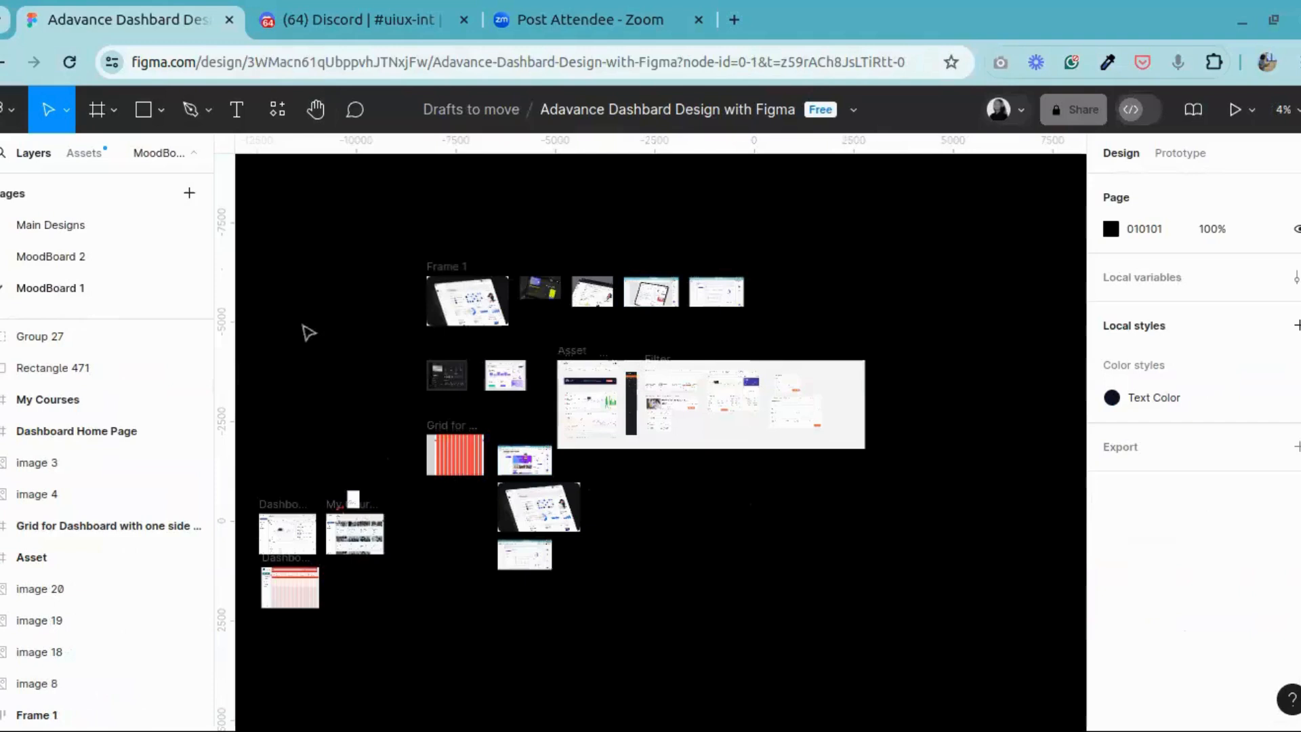
click(315, 112)
drag(441, 367, 242, 362)
drag(930, 366, 932, 419)
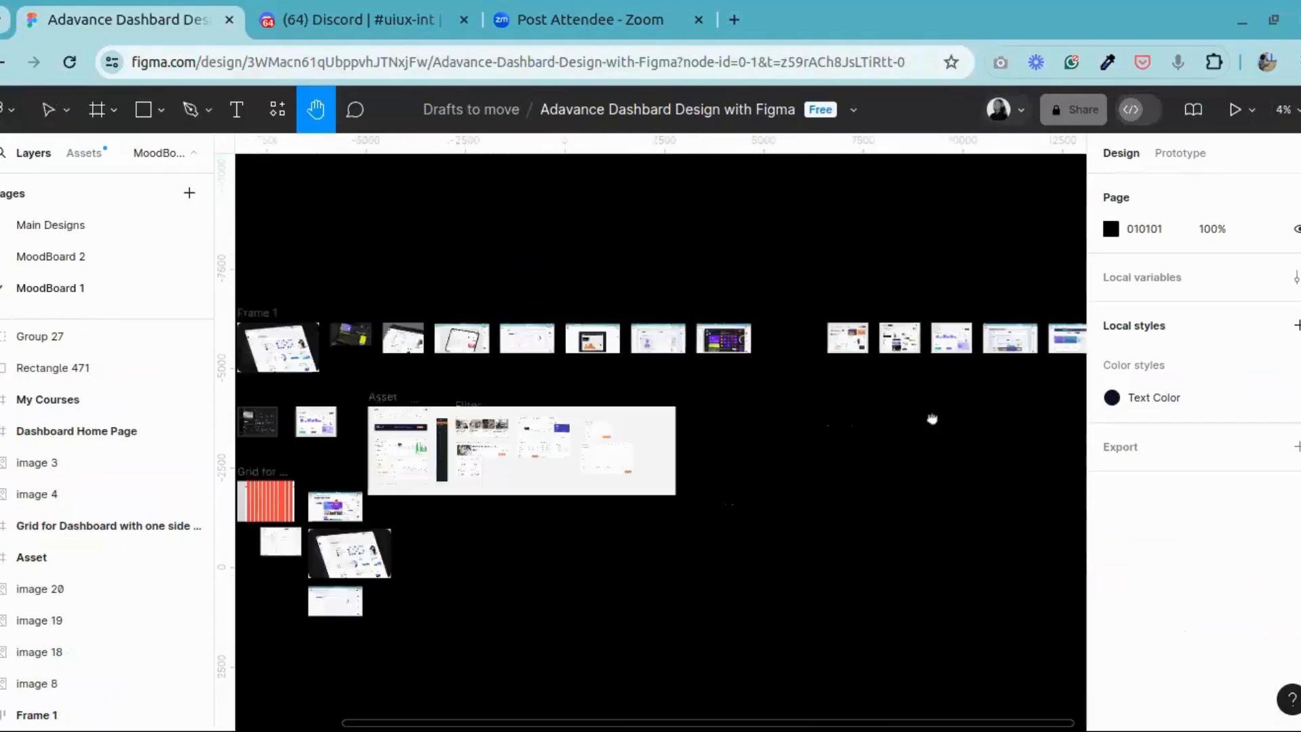
drag(537, 435, 905, 441)
drag(927, 496, 931, 431)
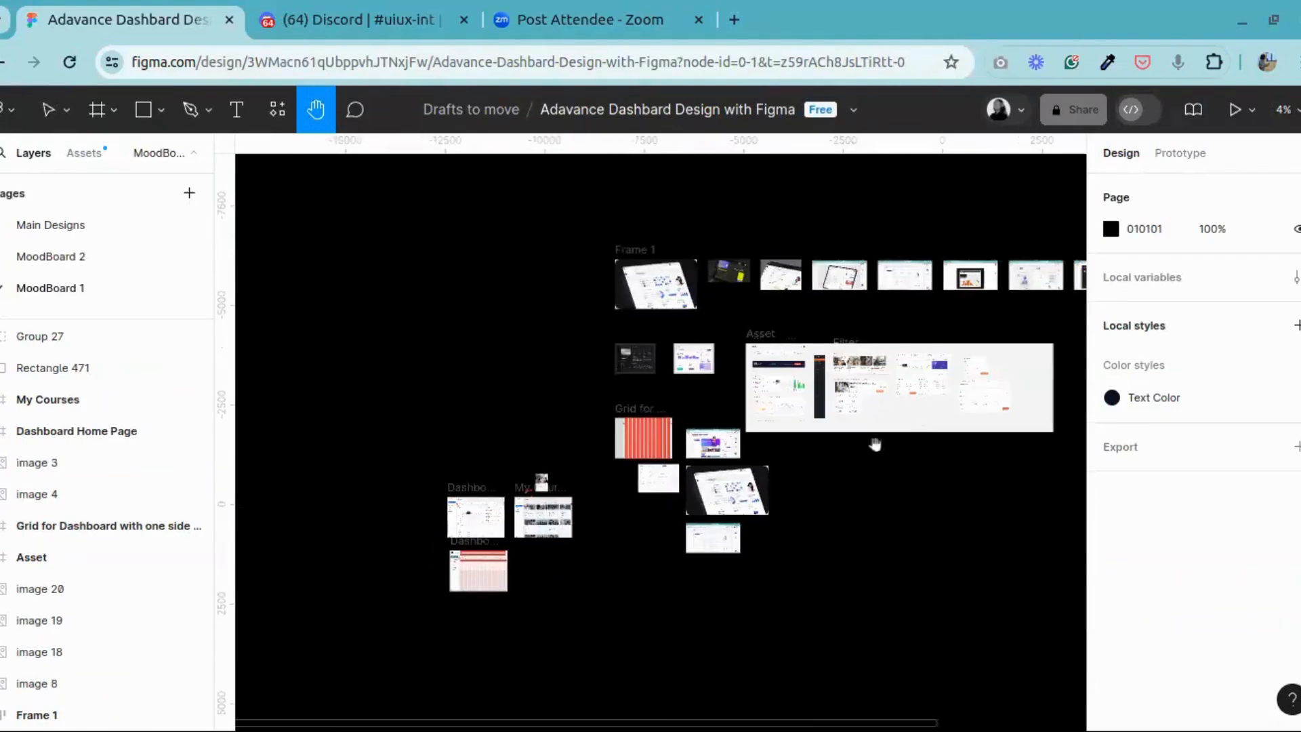
Step: Return to the file browser and look through the Drafts to move section
click(20, 112)
click(27, 168)
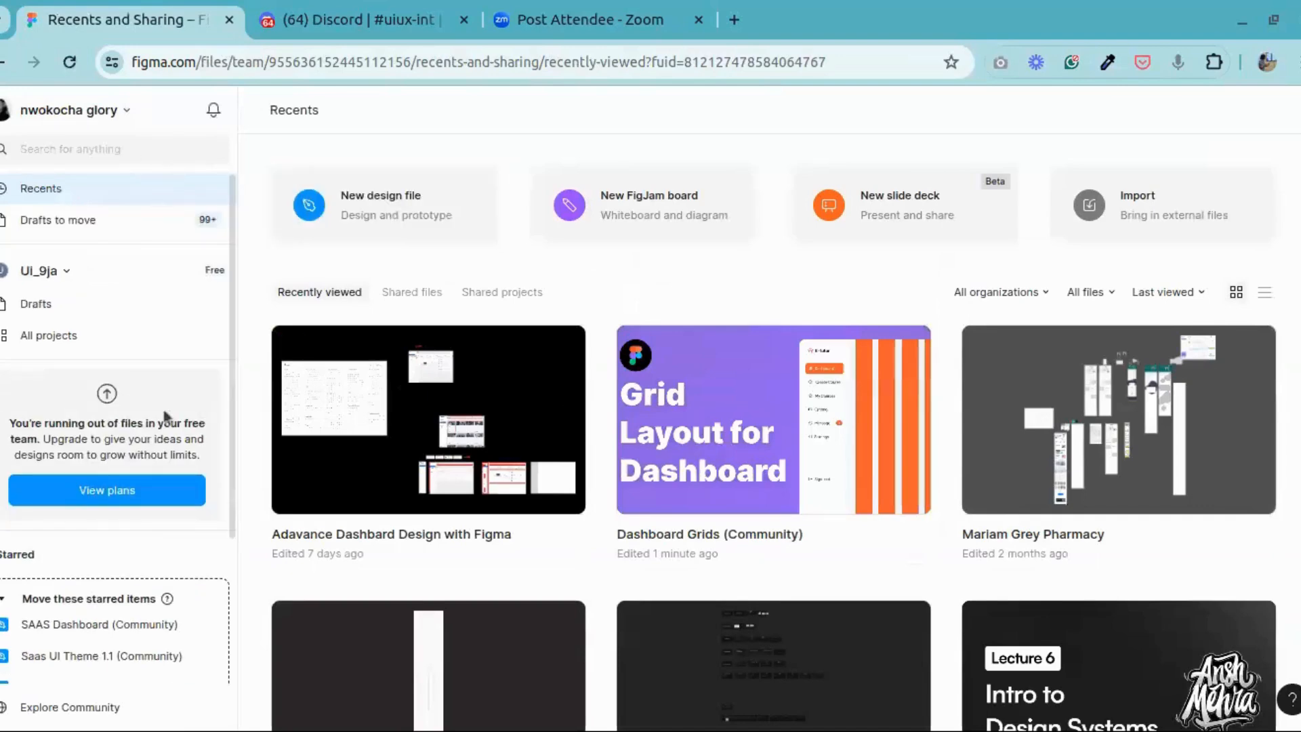
click(59, 221)
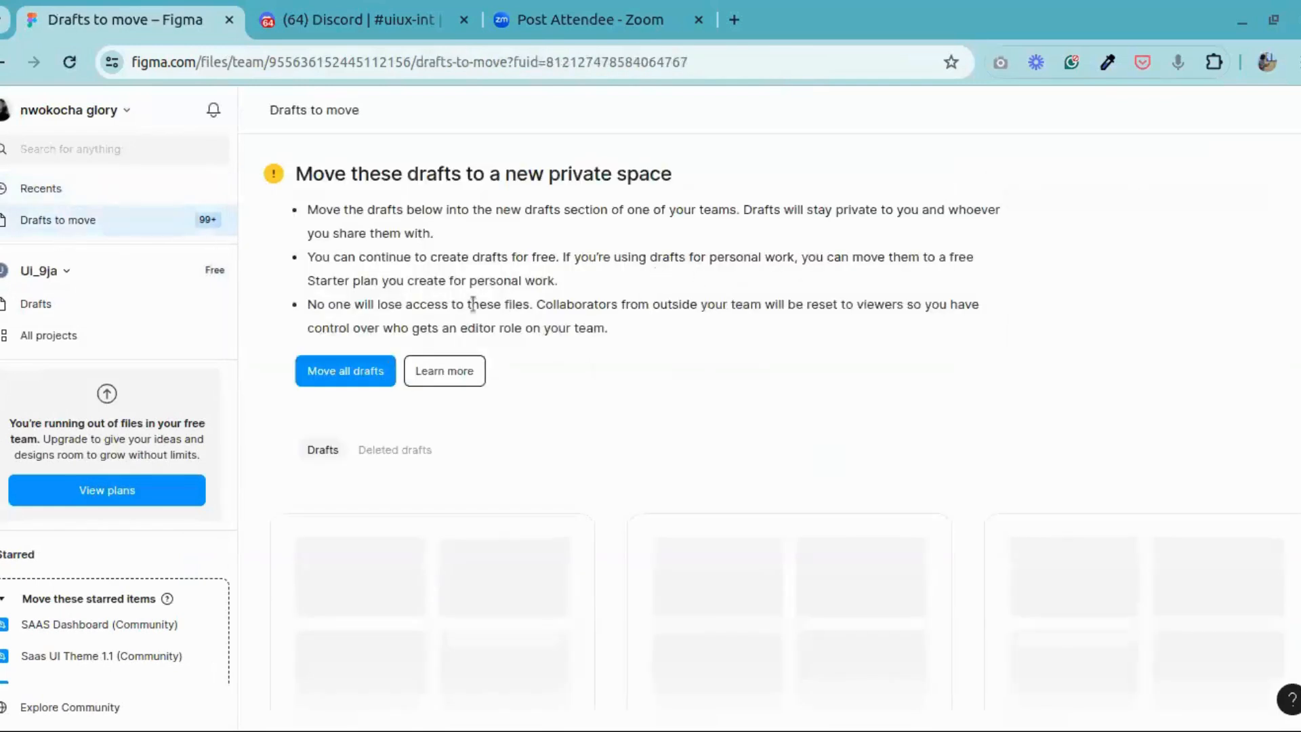
scroll(571, 346, down, 1)
scroll(563, 346, up, 1)
scroll(564, 346, down, 1)
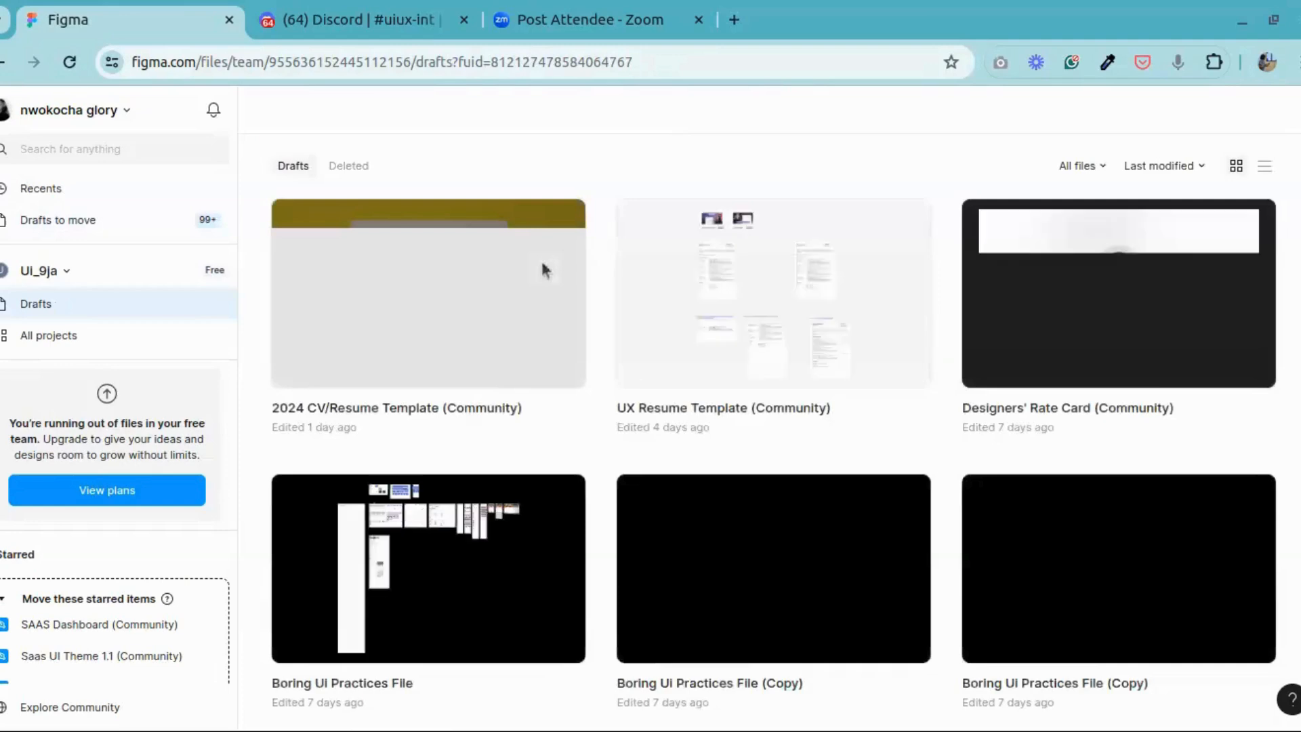
Step: Look through the team's Drafts for another project file, down to the month-old files and back to the newest
scroll(1154, 387, down, 15)
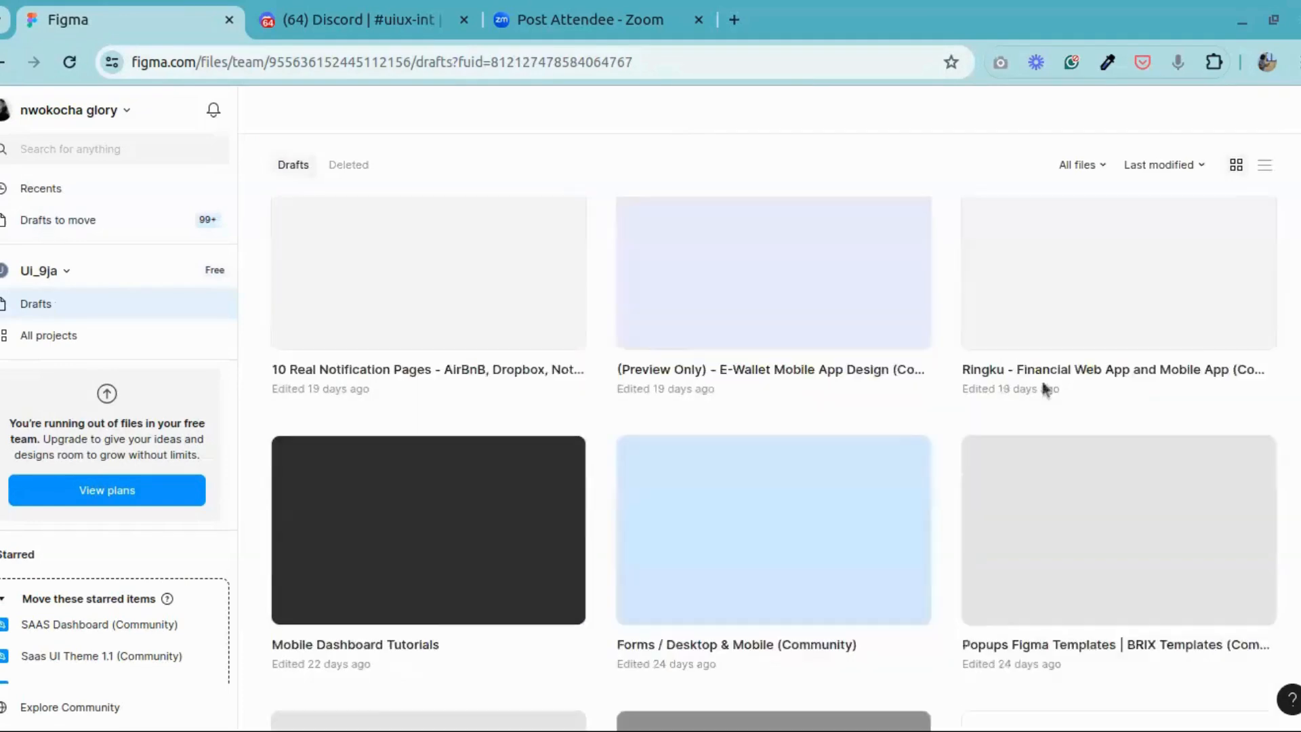
scroll(1045, 386, up, 4)
scroll(1043, 388, down, 7)
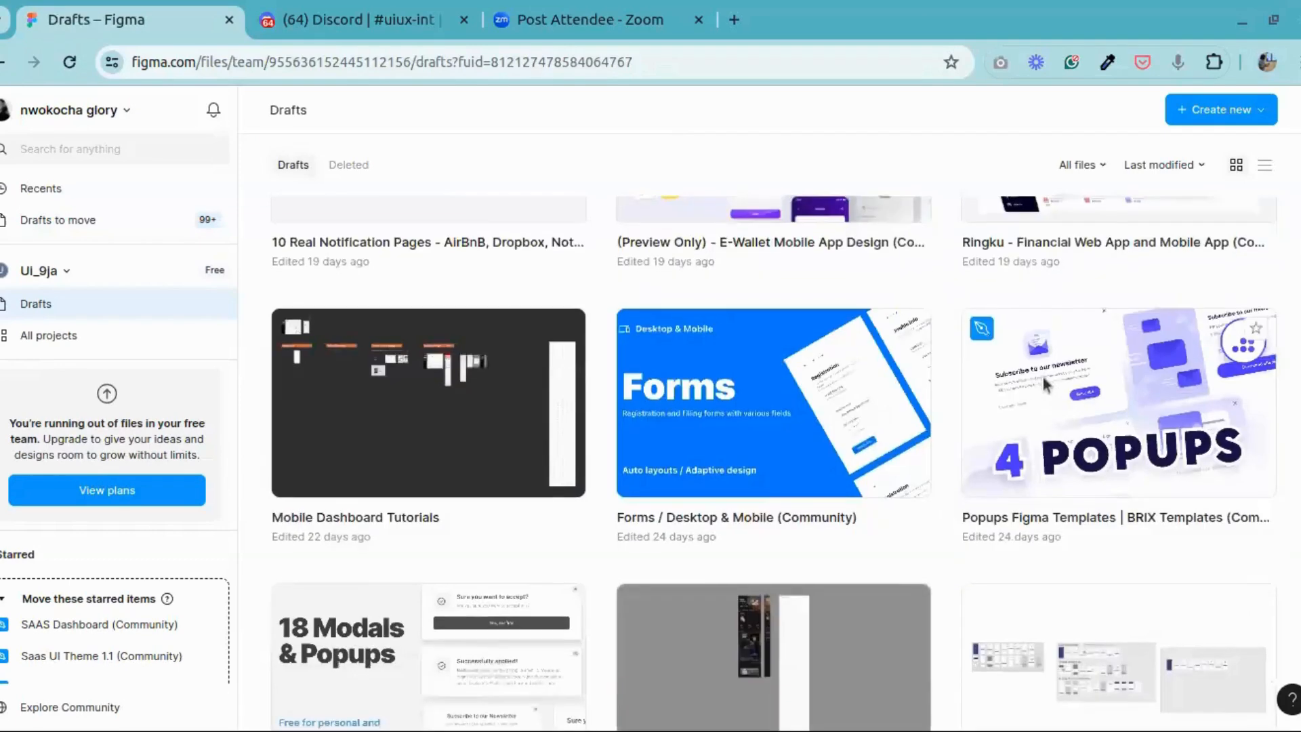
scroll(1044, 381, down, 5)
scroll(1043, 385, down, 10)
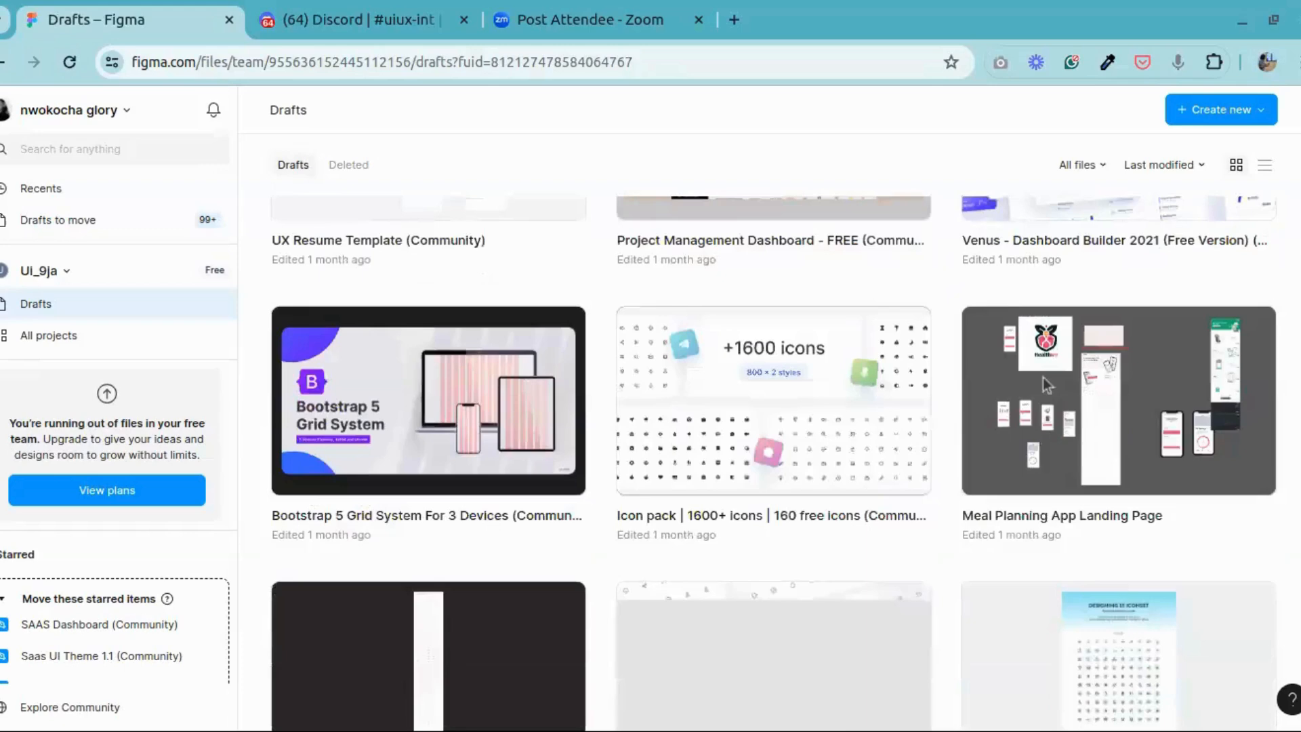
scroll(643, 351, down, 5)
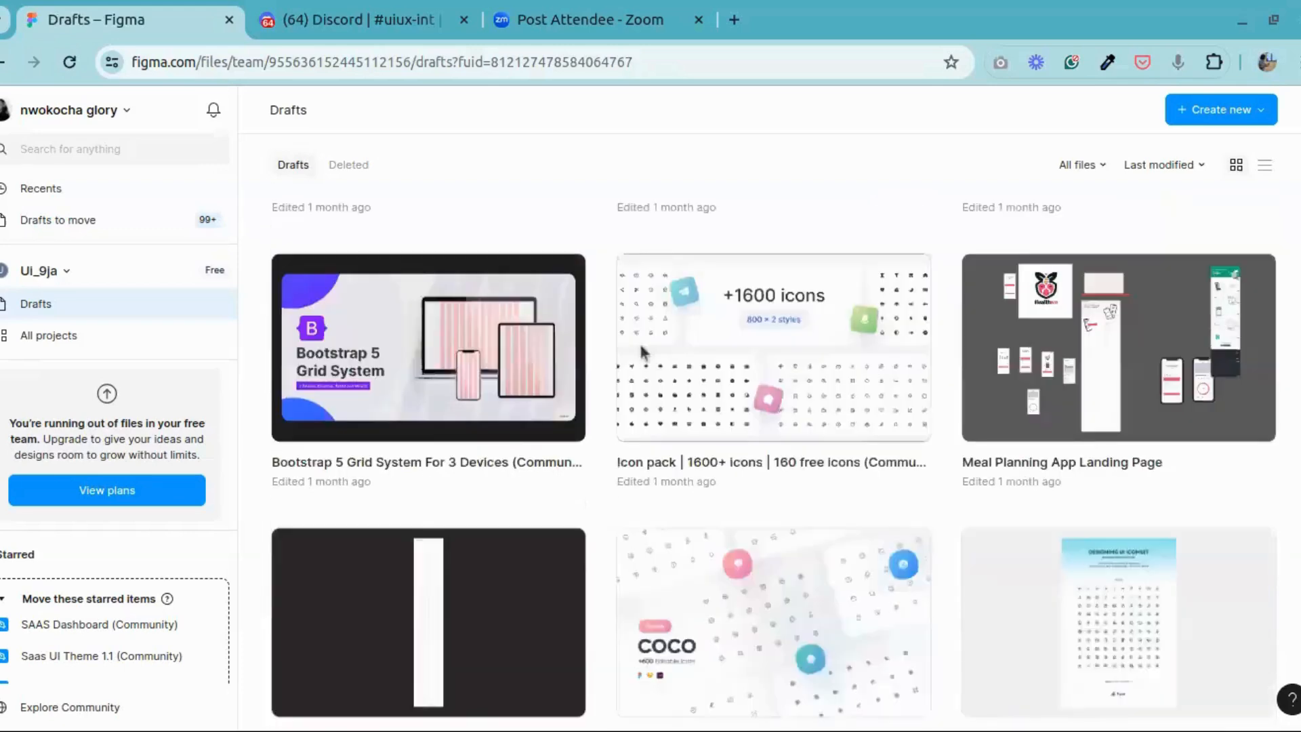
scroll(643, 351, up, 20)
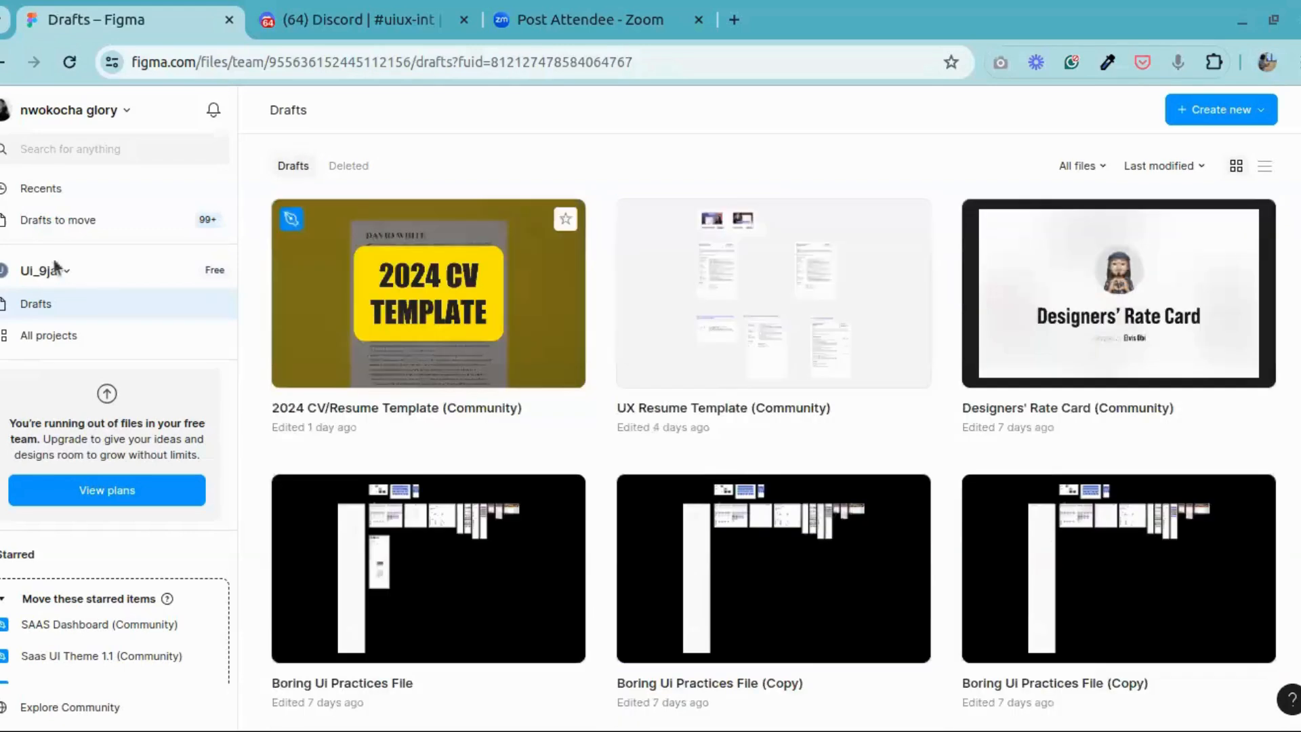
Step: Go back to the recent files and reopen the Dashboard Grids (Community) file
click(86, 222)
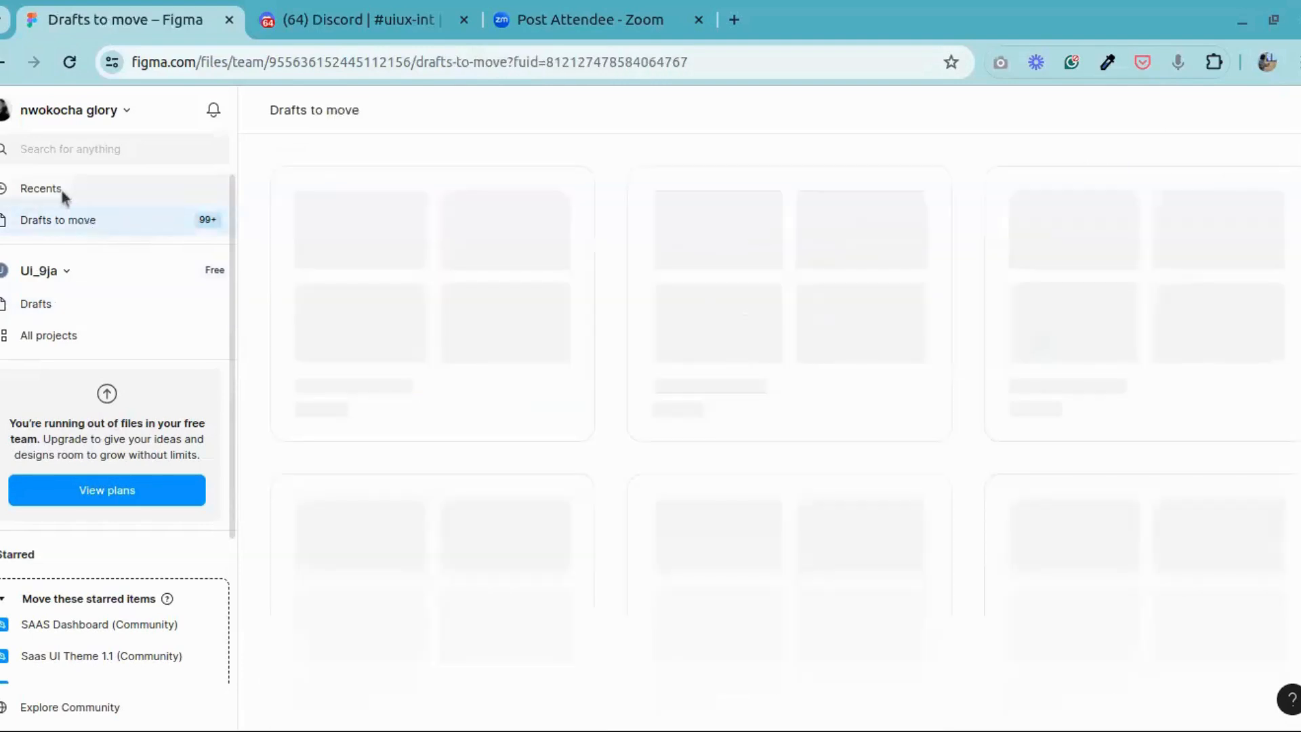
click(150, 196)
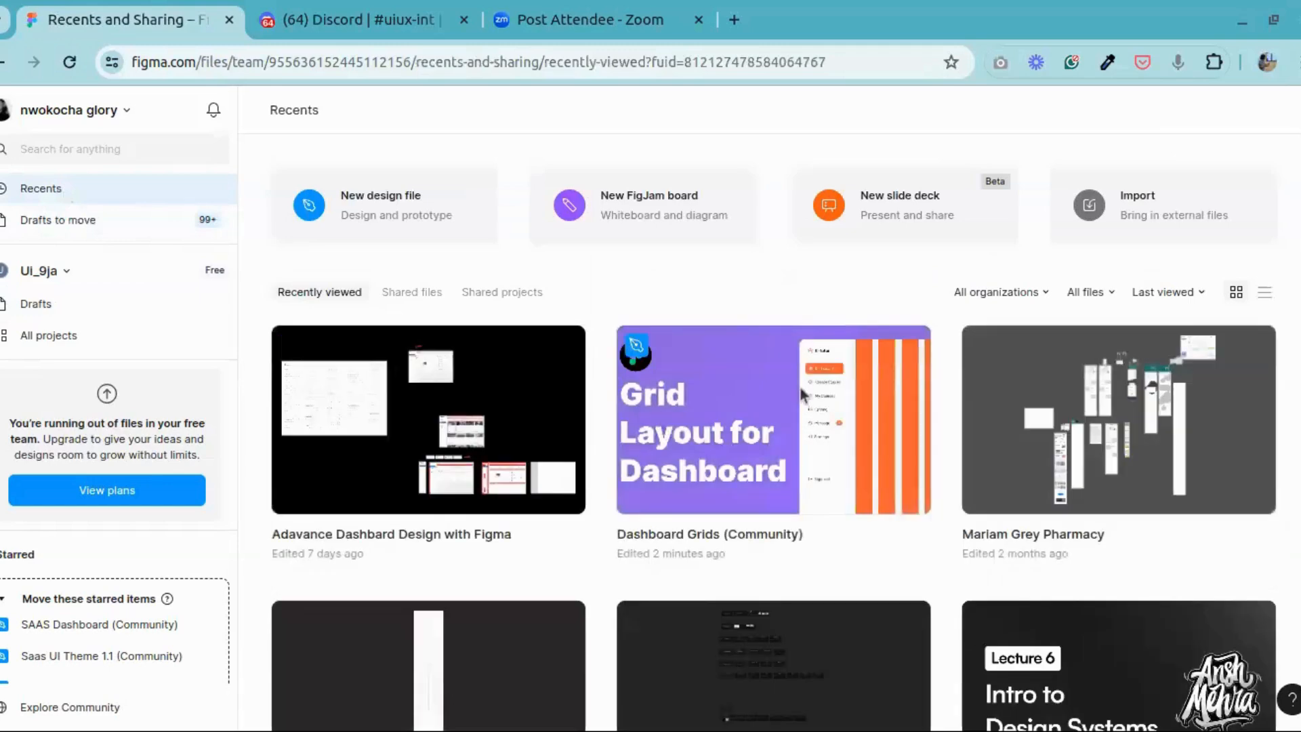
double_click(805, 393)
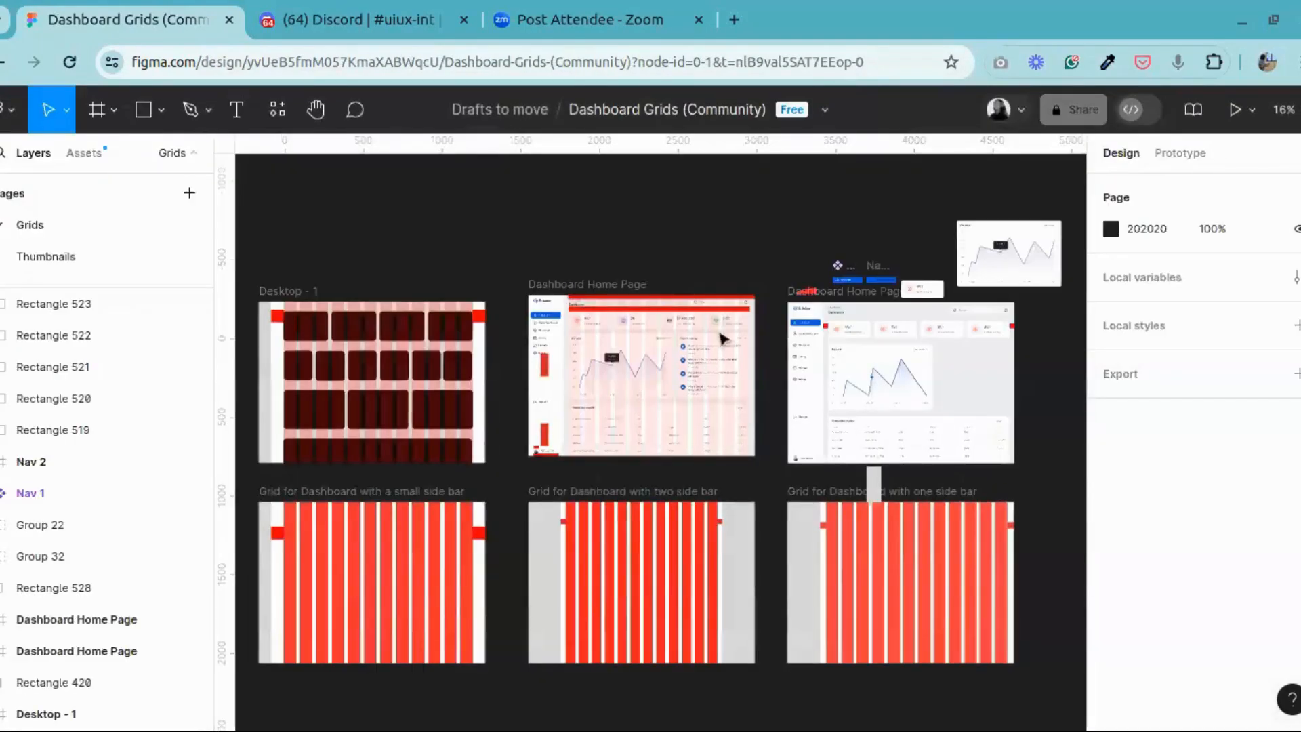
Step: Look over the two Dashboard Home Page frames and the revenue chart card, comparing the E-tutor layout with its gridded reference
click(296, 115)
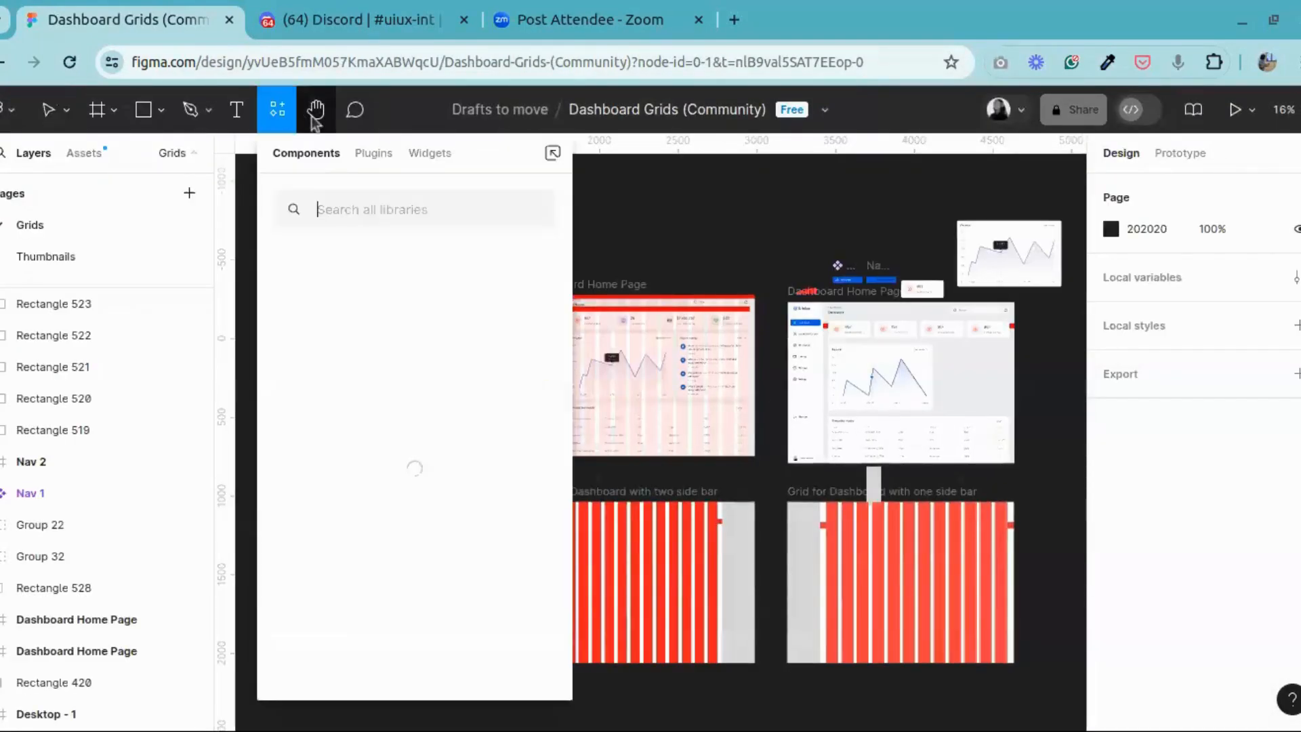
click(315, 109)
drag(804, 327, 577, 387)
scroll(577, 387, up, 5)
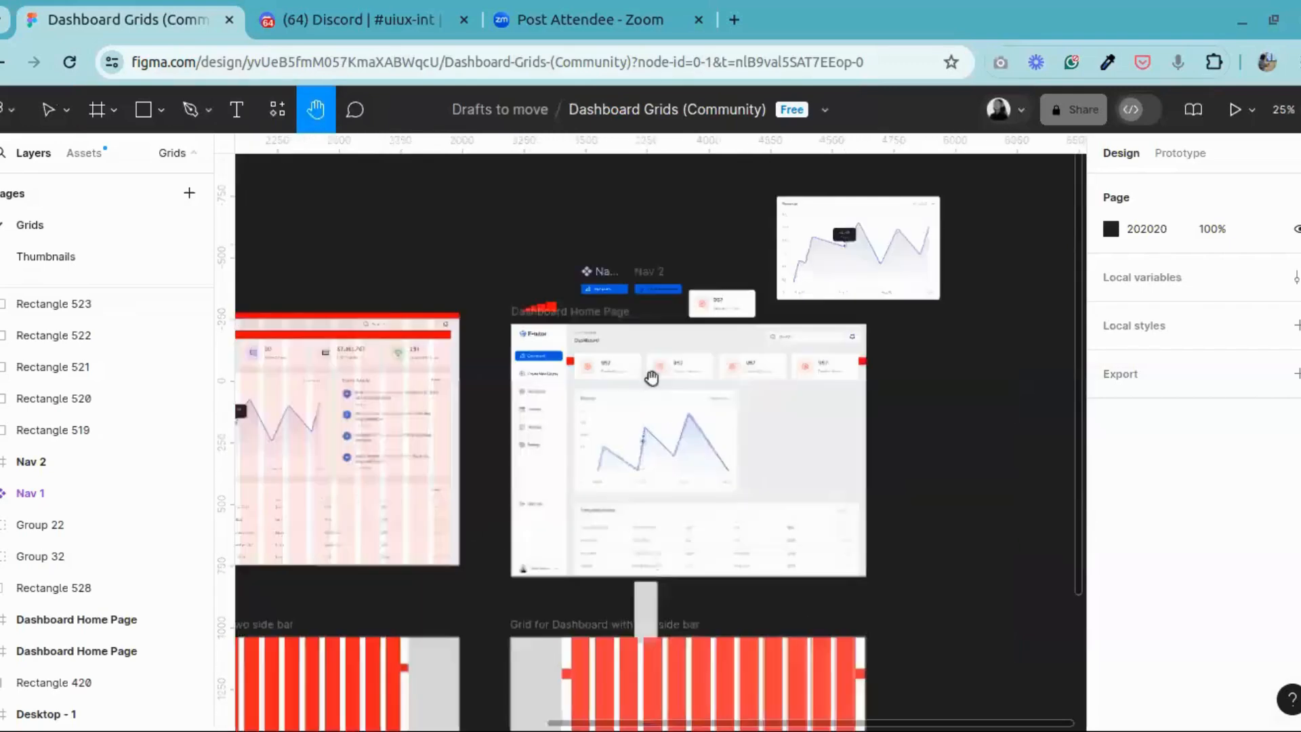
scroll(709, 589, down, 2)
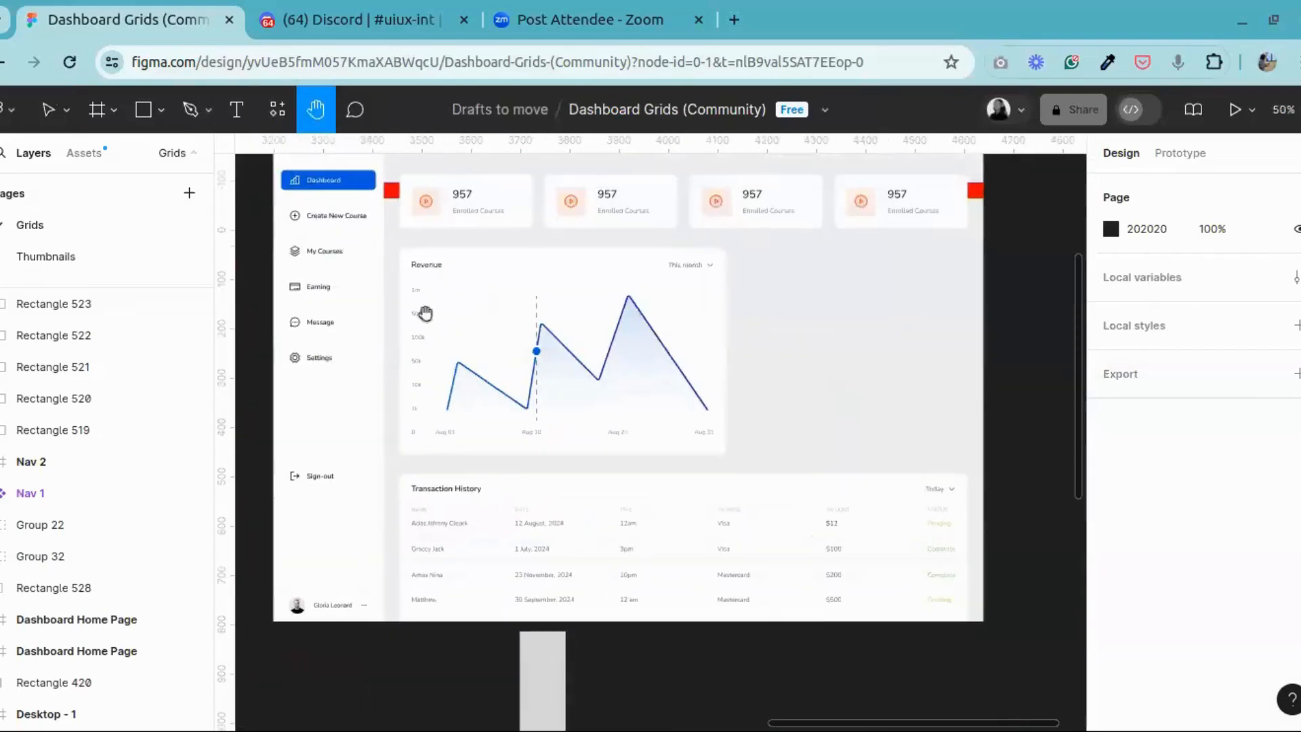
scroll(583, 406, left, 5)
drag(662, 401, 522, 503)
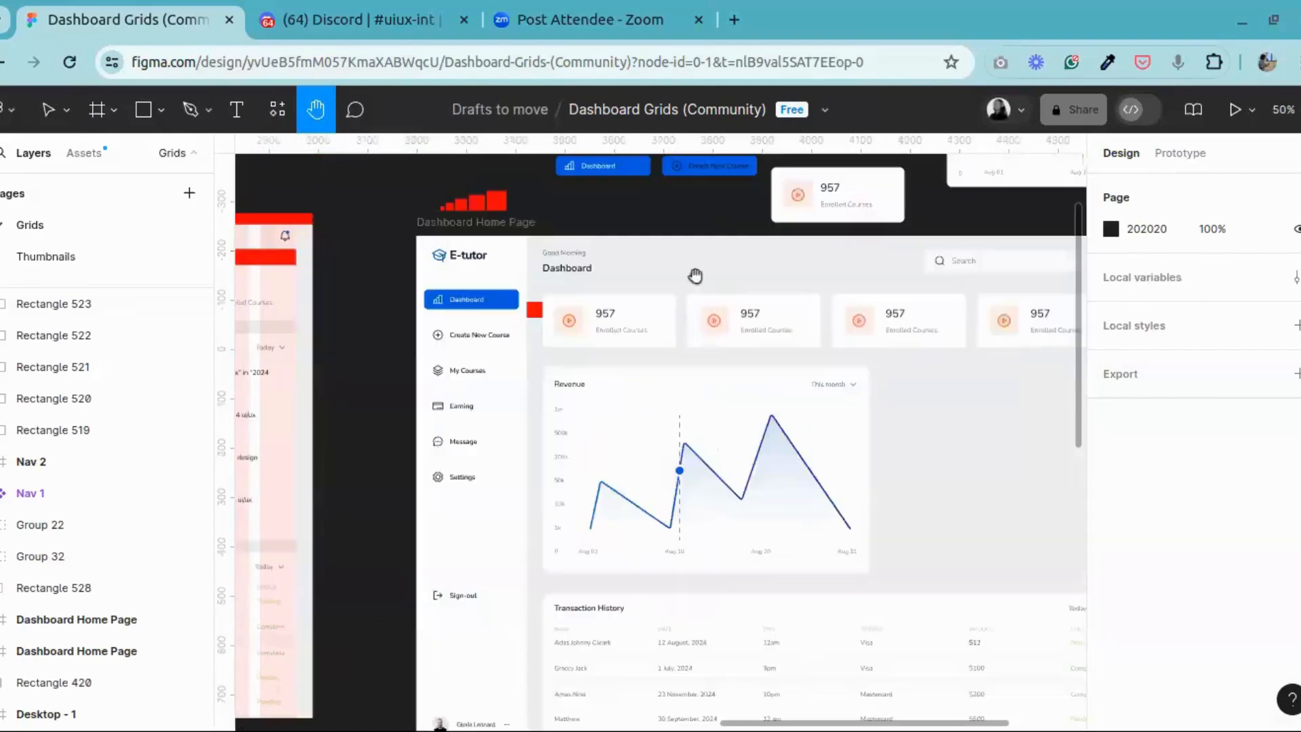
drag(552, 351, 1057, 319)
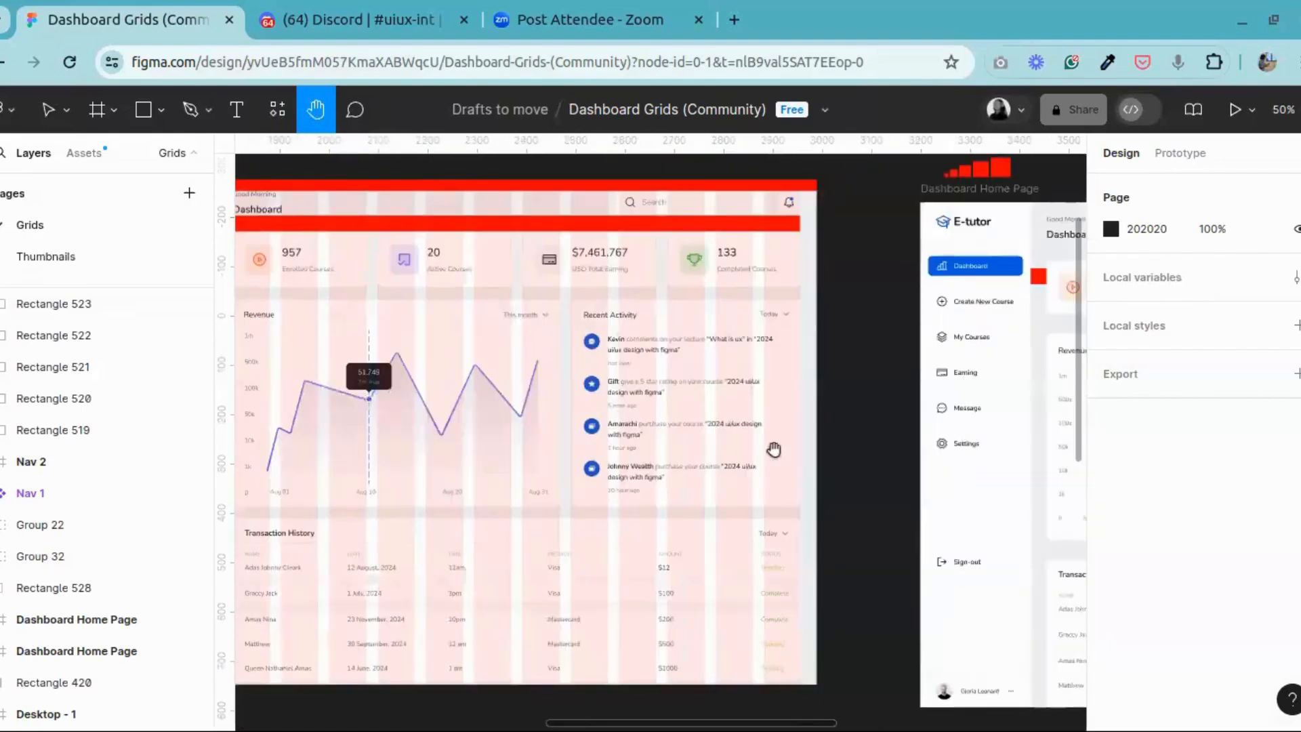
drag(772, 447, 244, 322)
drag(1057, 386, 542, 731)
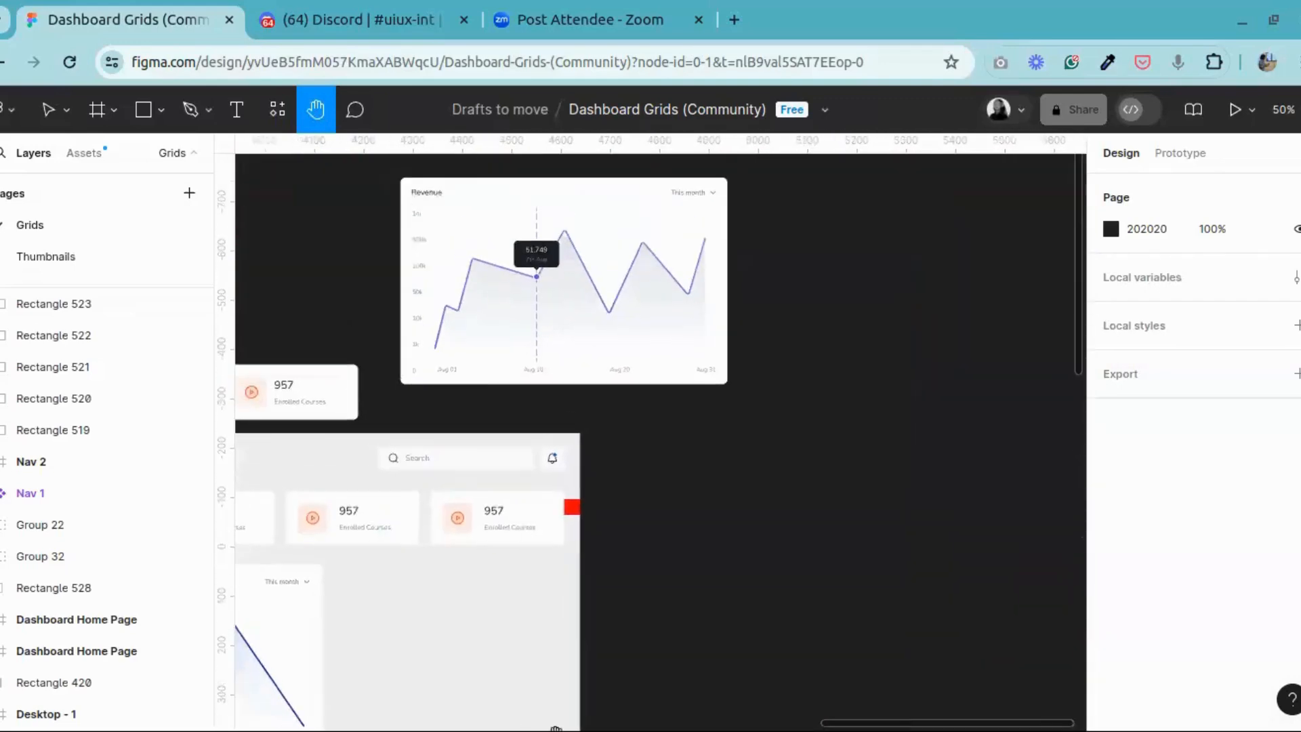
drag(492, 530, 583, 366)
Step: Draw a rectangle of about 474 × 250 on the empty canvas beside the E-tutor Dashboard Home Page frame
click(46, 110)
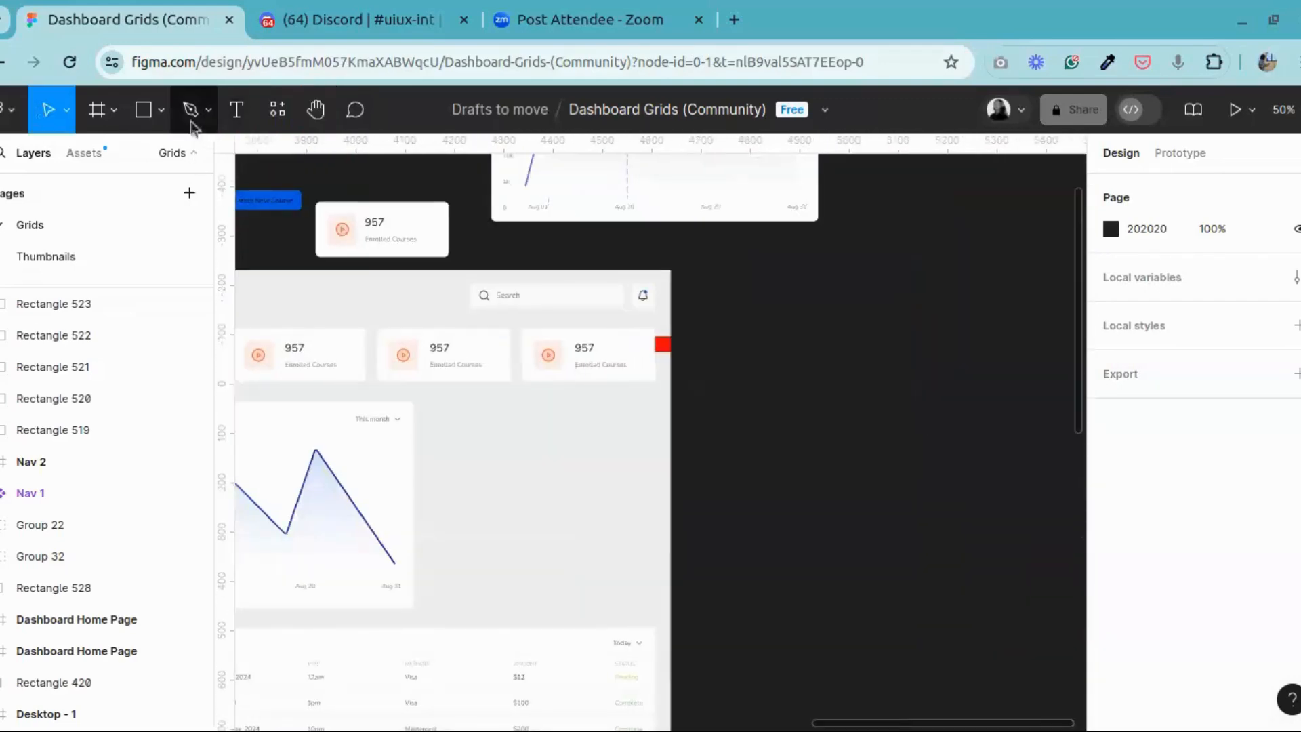
click(160, 110)
click(102, 154)
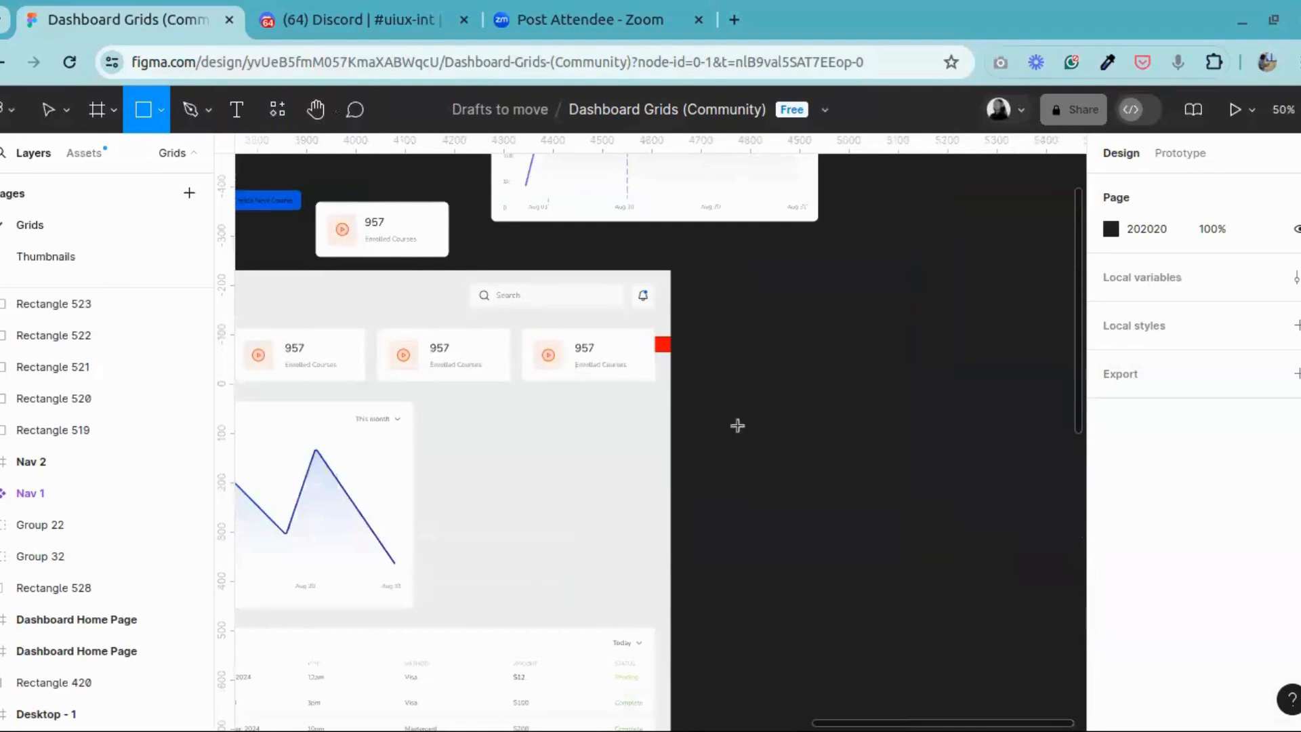
drag(710, 325, 944, 451)
click(315, 110)
drag(665, 375, 308, 350)
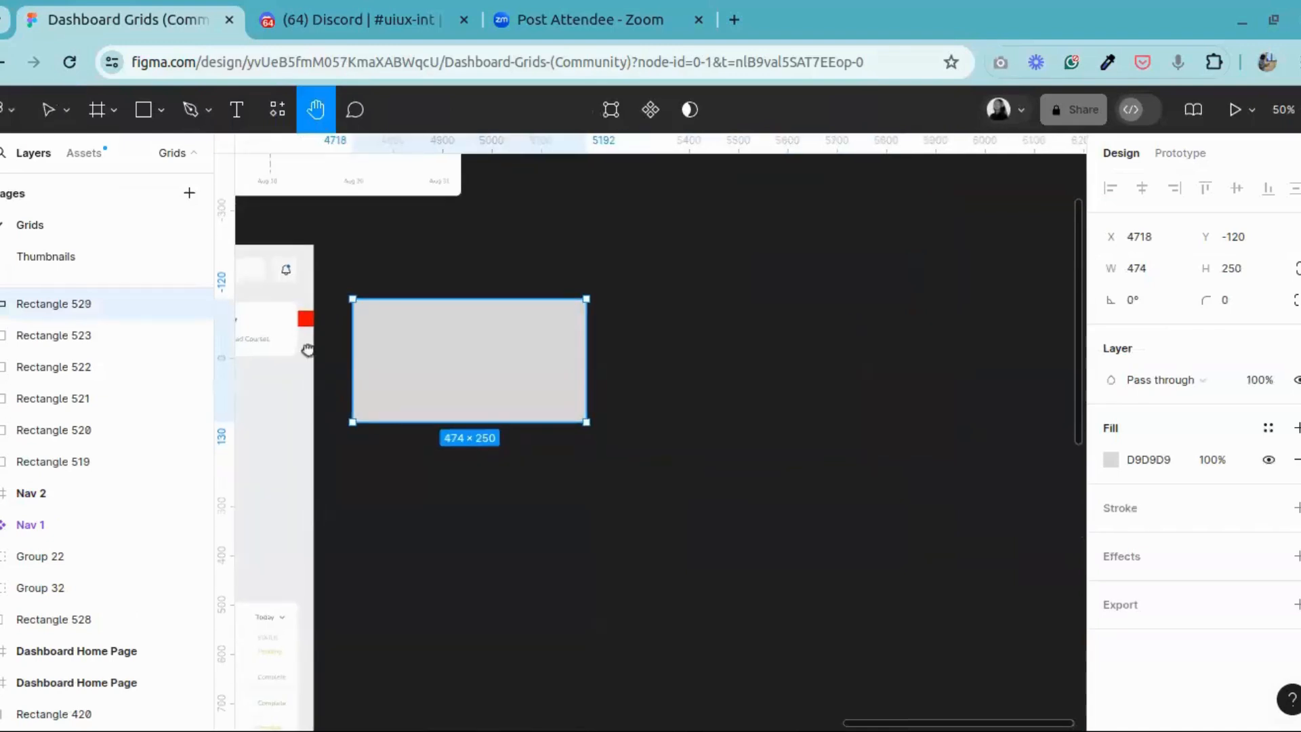
click(48, 110)
click(779, 364)
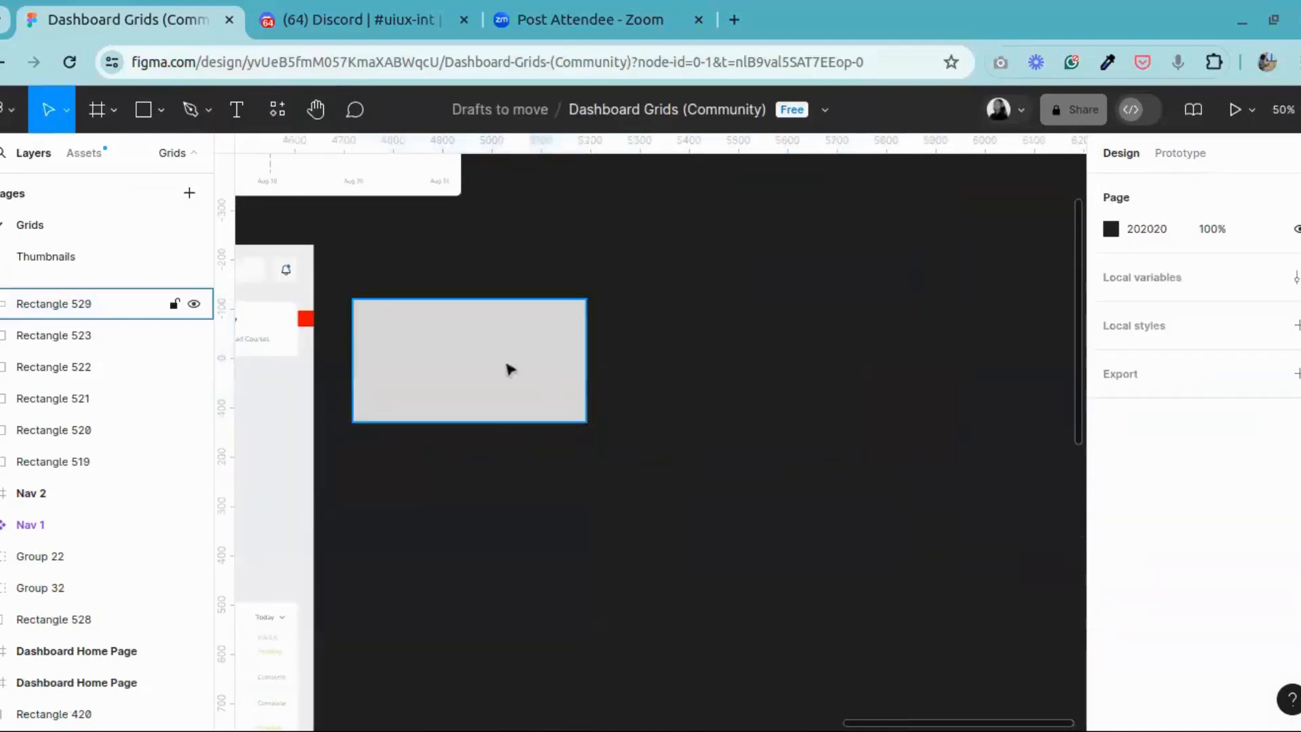
click(510, 369)
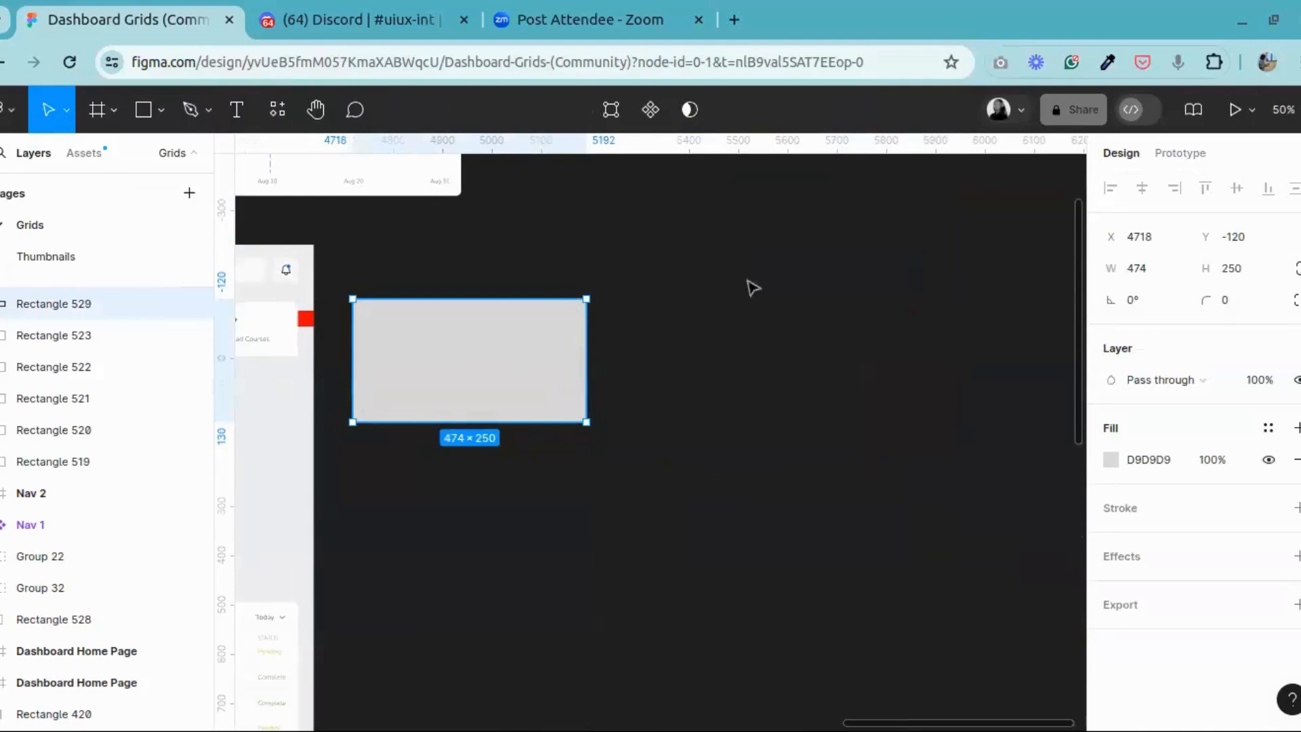
Step: Look back over the E-tutor Dashboard Home Page frame, comparing it with the new grey rectangle beside it
click(319, 111)
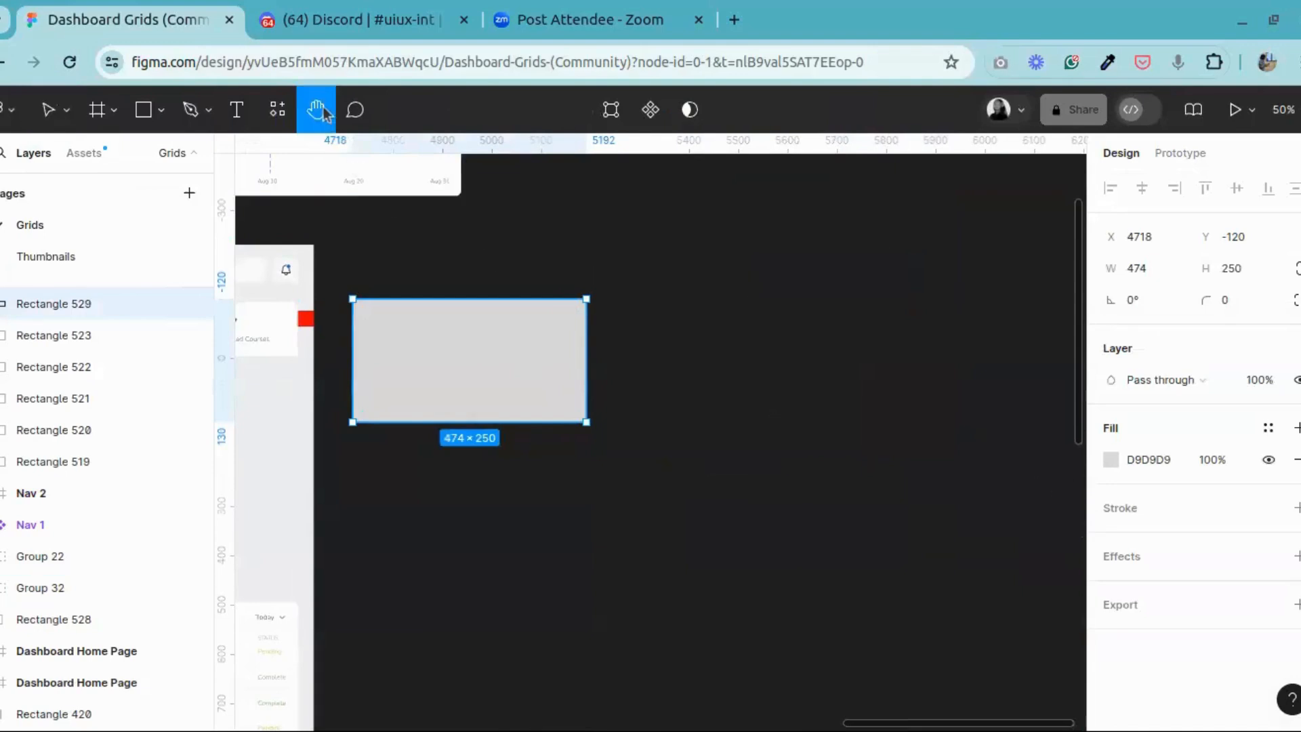
drag(384, 337, 677, 152)
drag(482, 453, 738, 448)
drag(703, 332, 567, 615)
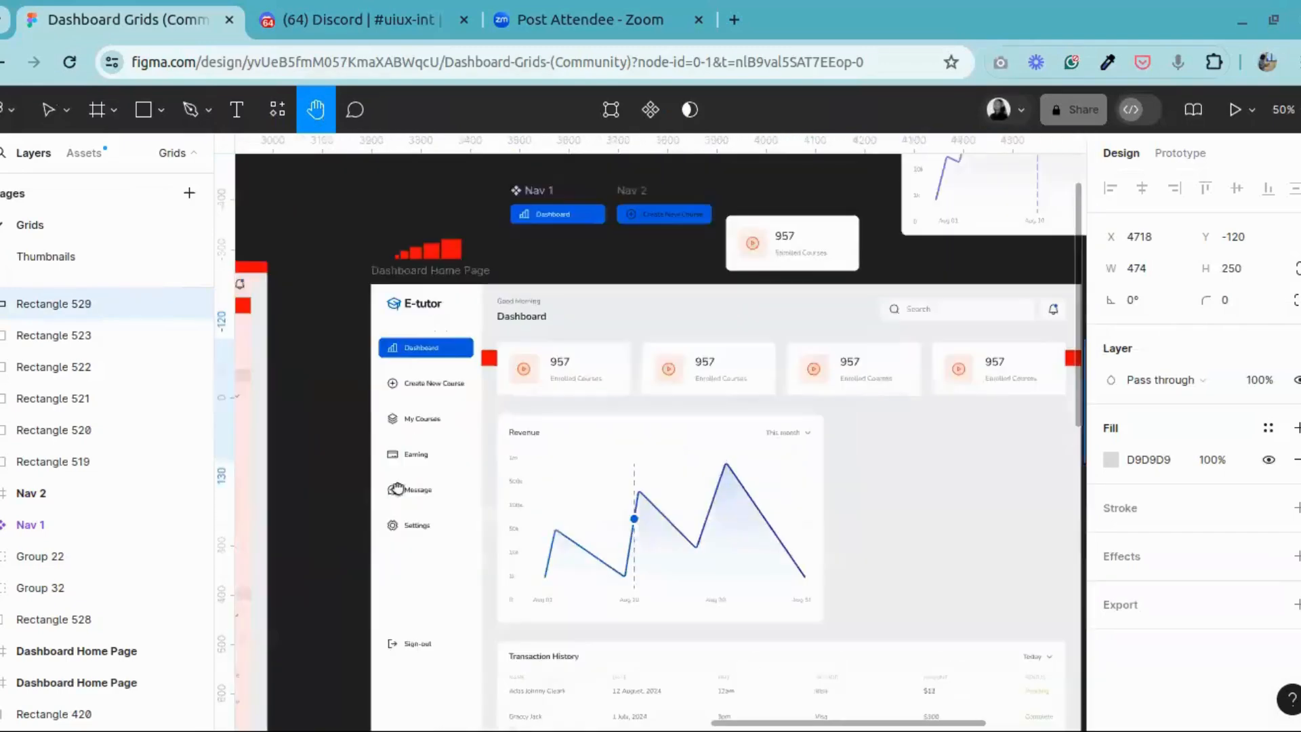
drag(1067, 525, 353, 473)
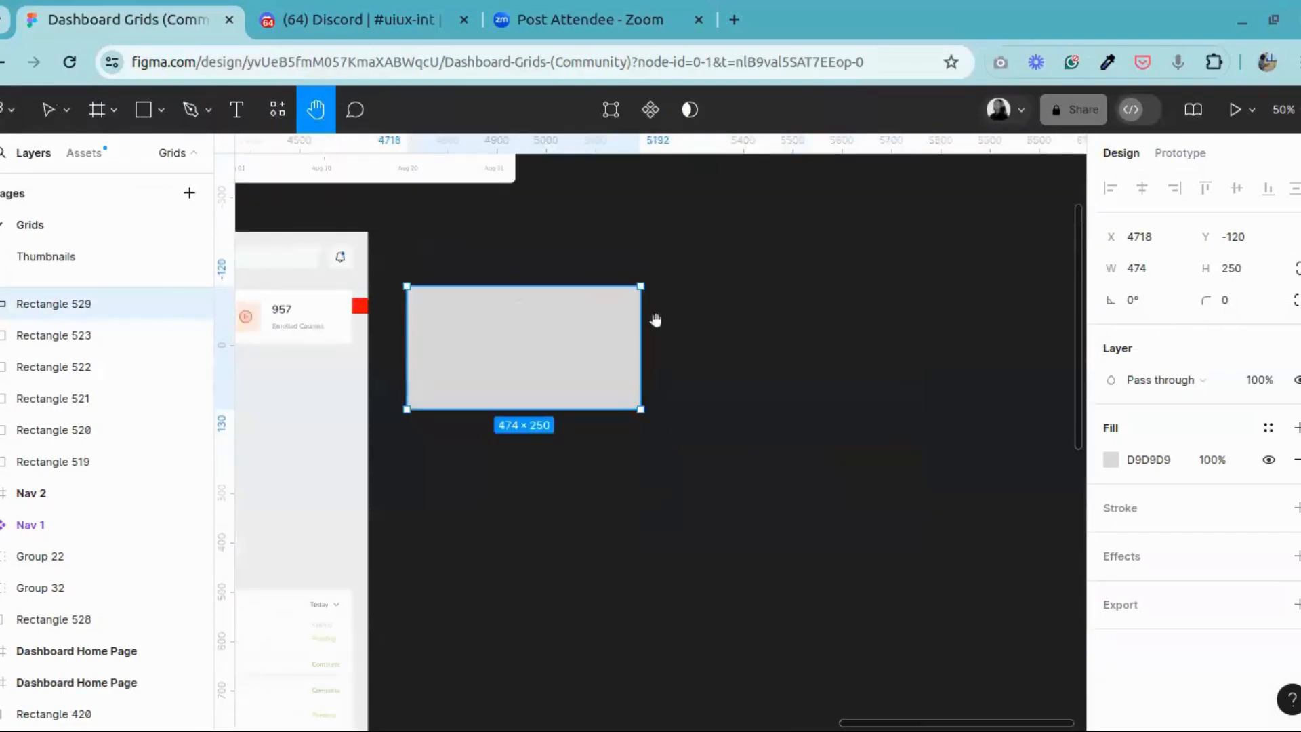
drag(470, 363, 428, 418)
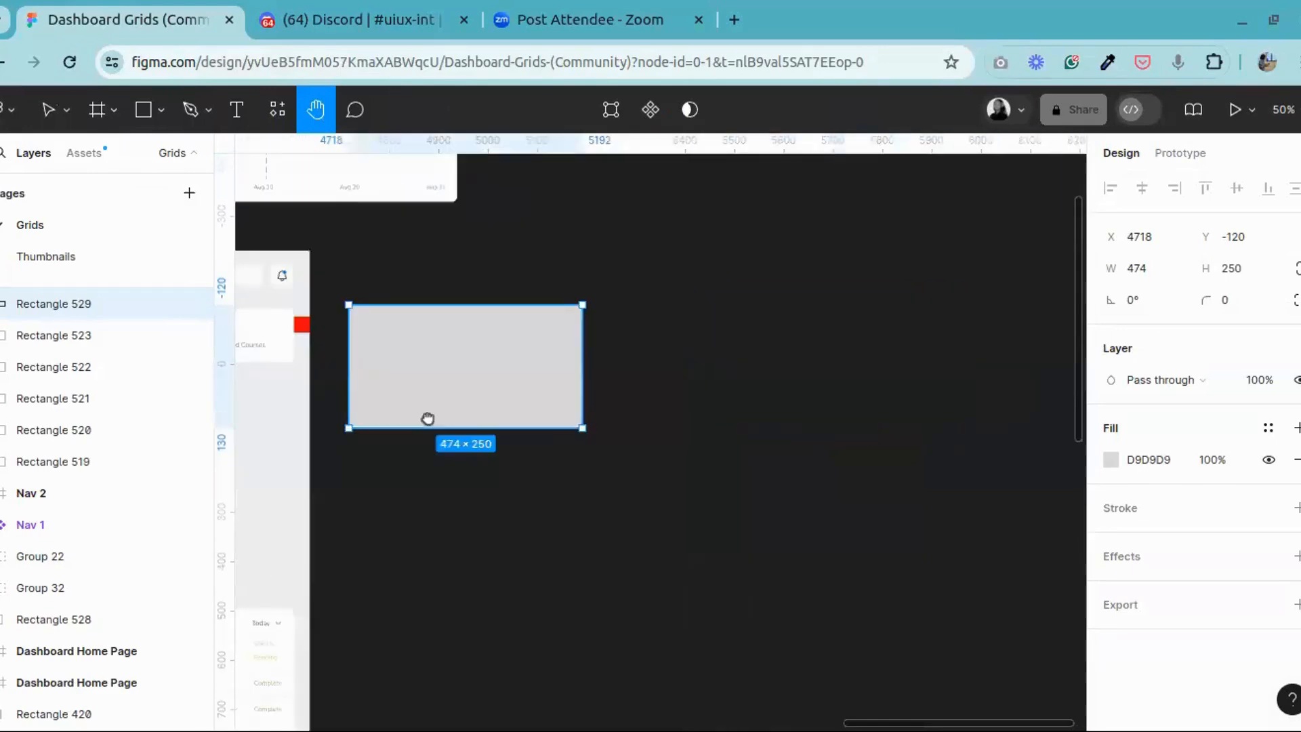
drag(566, 345, 1081, 409)
drag(1016, 379, 406, 366)
drag(528, 378, 783, 389)
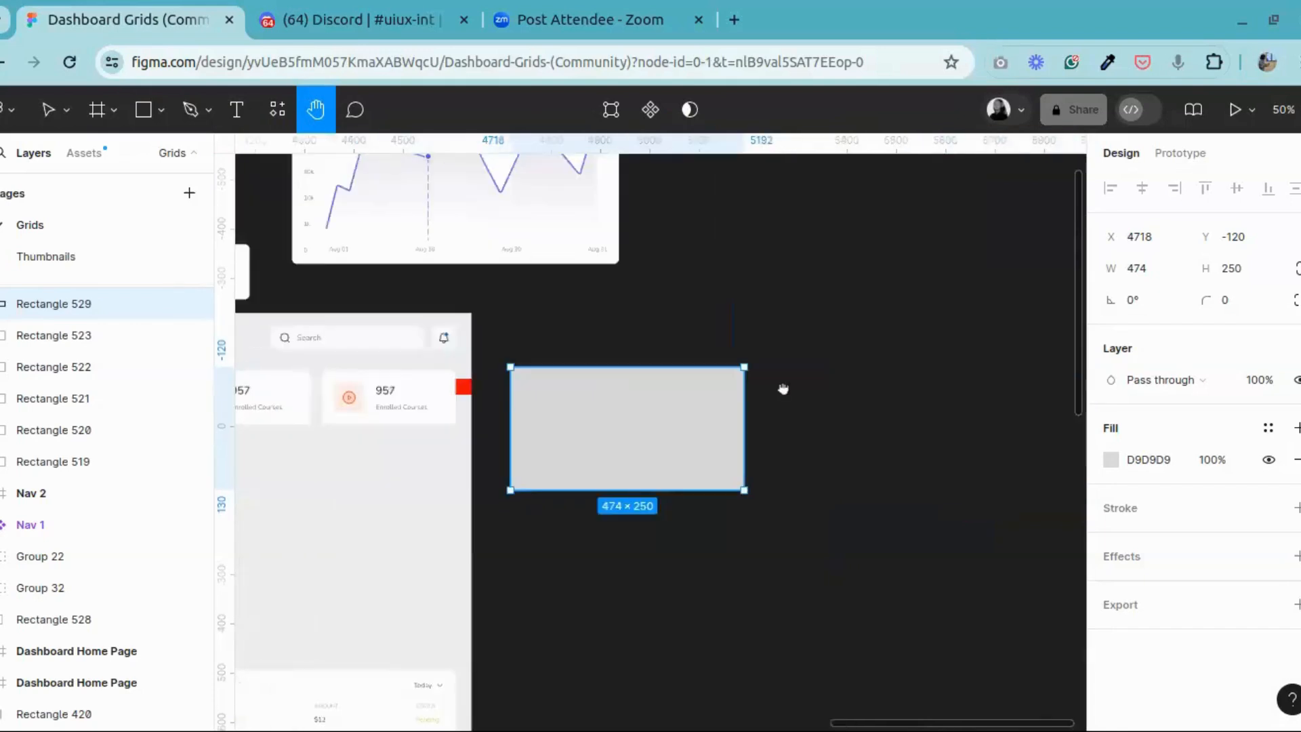
Step: Duplicate the grey rectangle and place the copy beside the original at X 5248, Y -120
drag(518, 374, 450, 363)
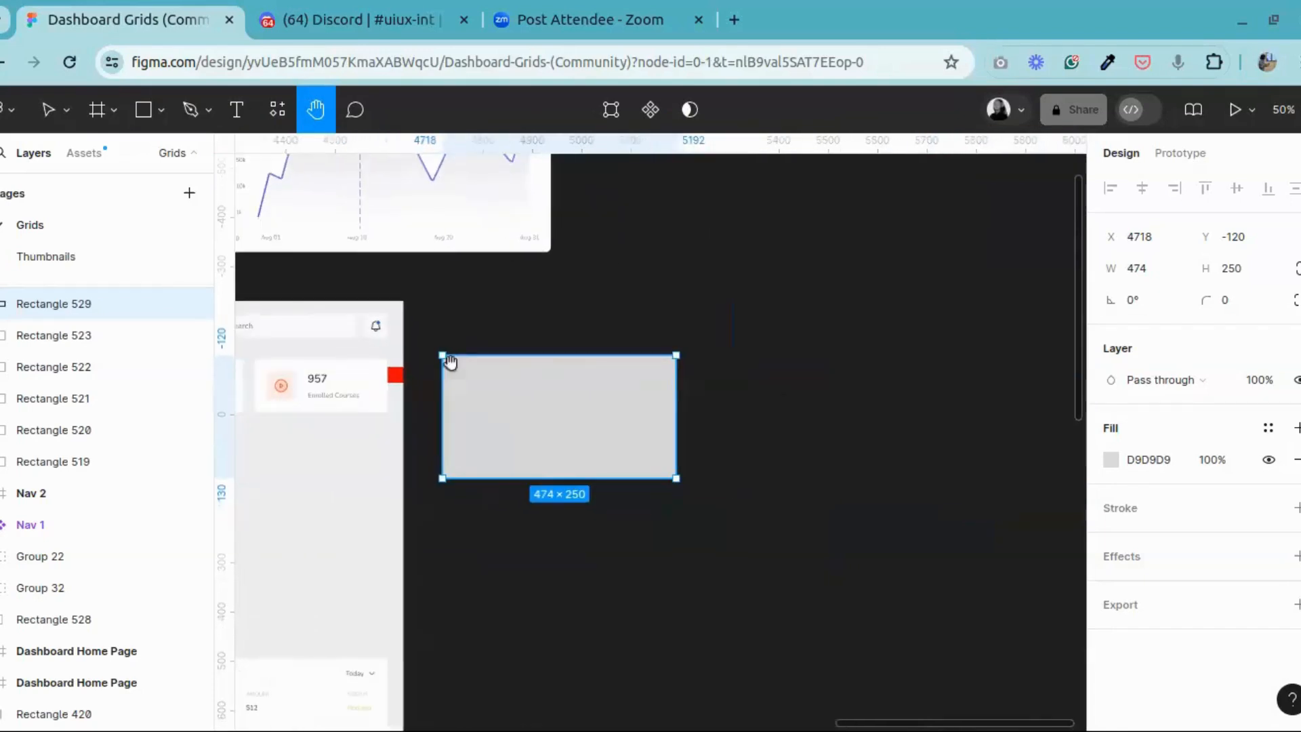
click(61, 114)
drag(507, 428, 773, 431)
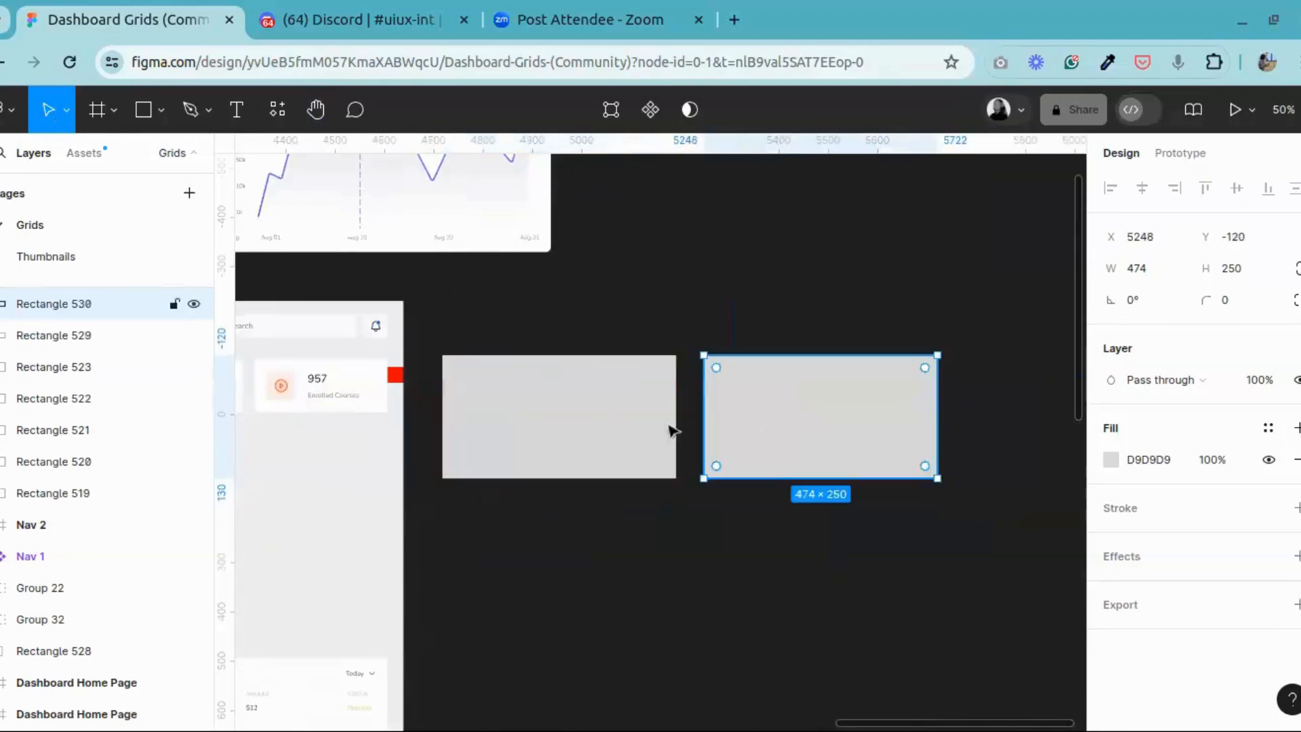
Step: Fill the original rectangle with a photo of a boy among flying books, found by searching "education" in the Photos by Freepik plugin
click(569, 425)
right_click(573, 425)
mouse_move(596, 495)
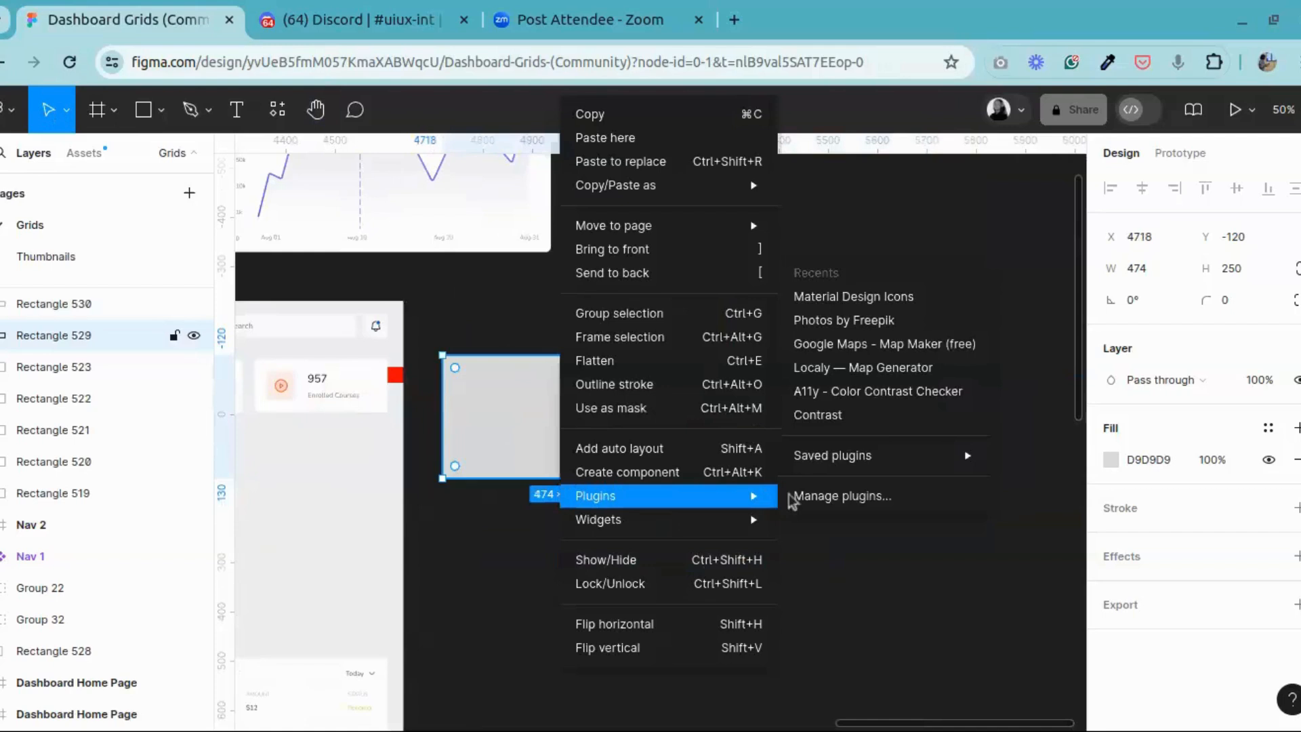
click(834, 325)
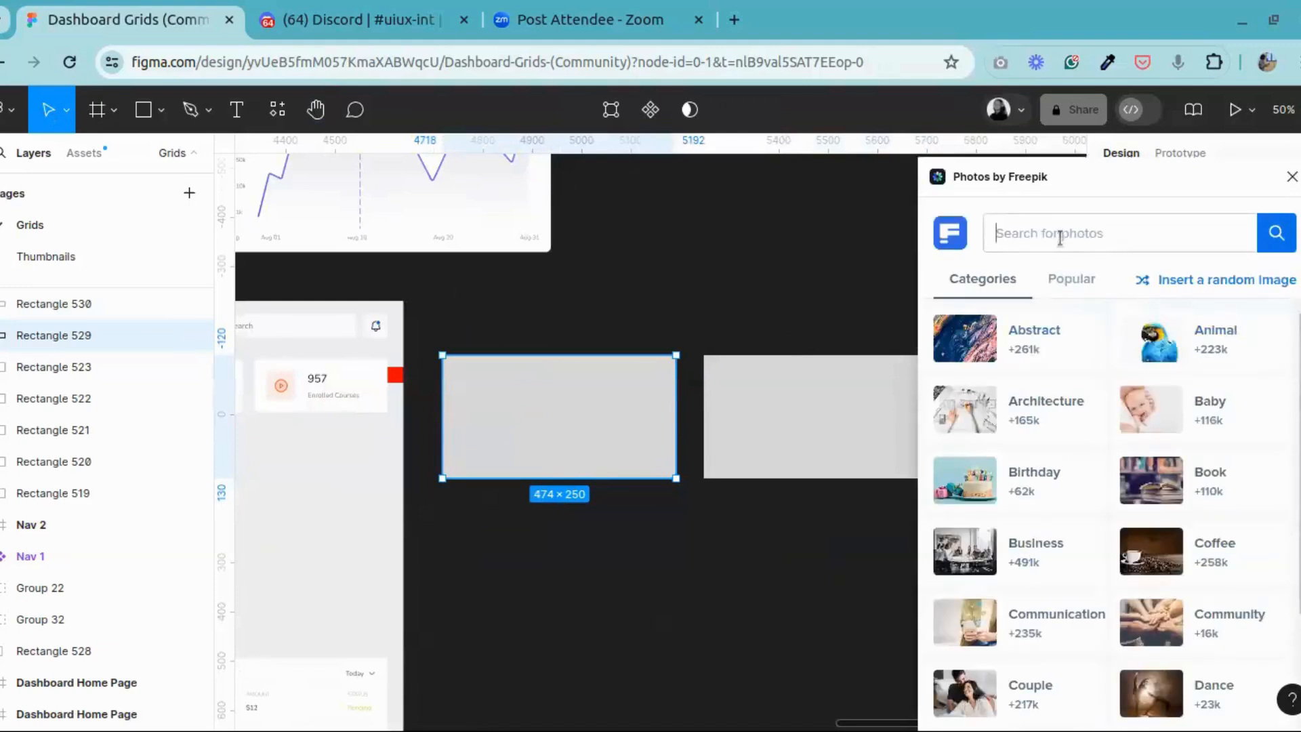
text(educa)
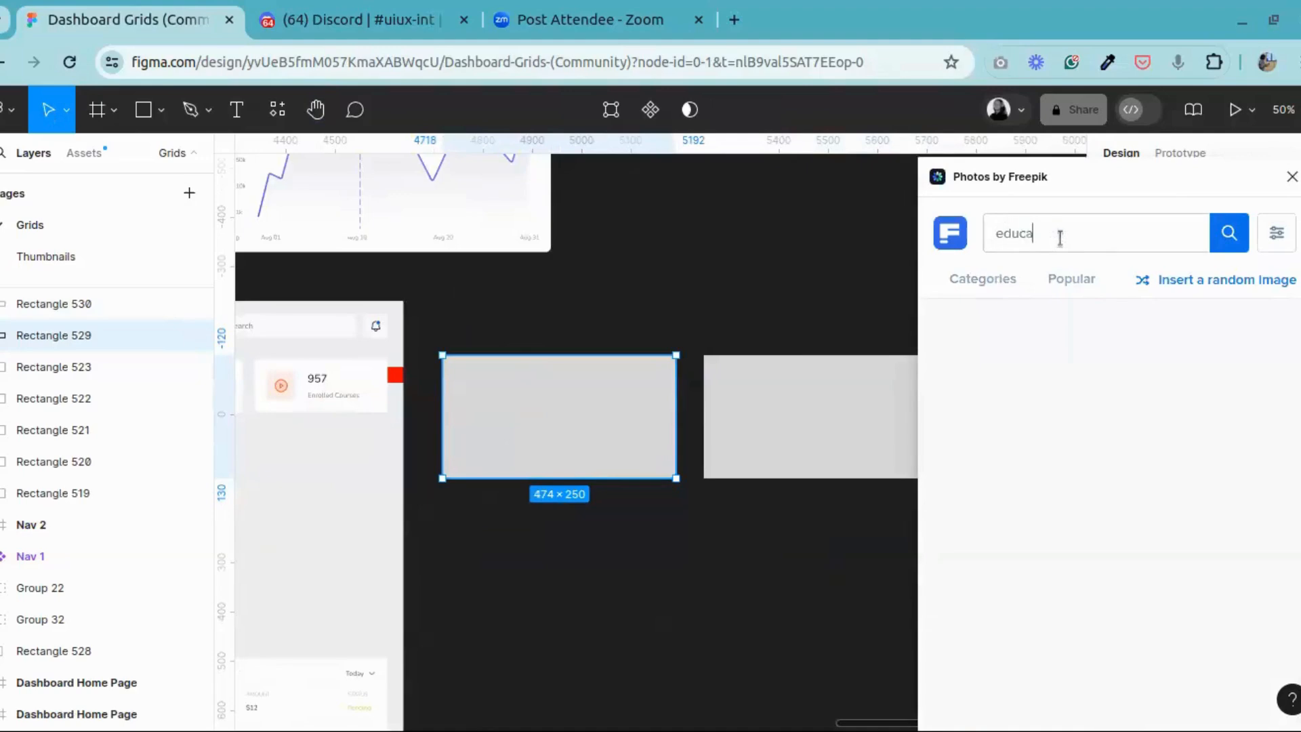
text(tion)
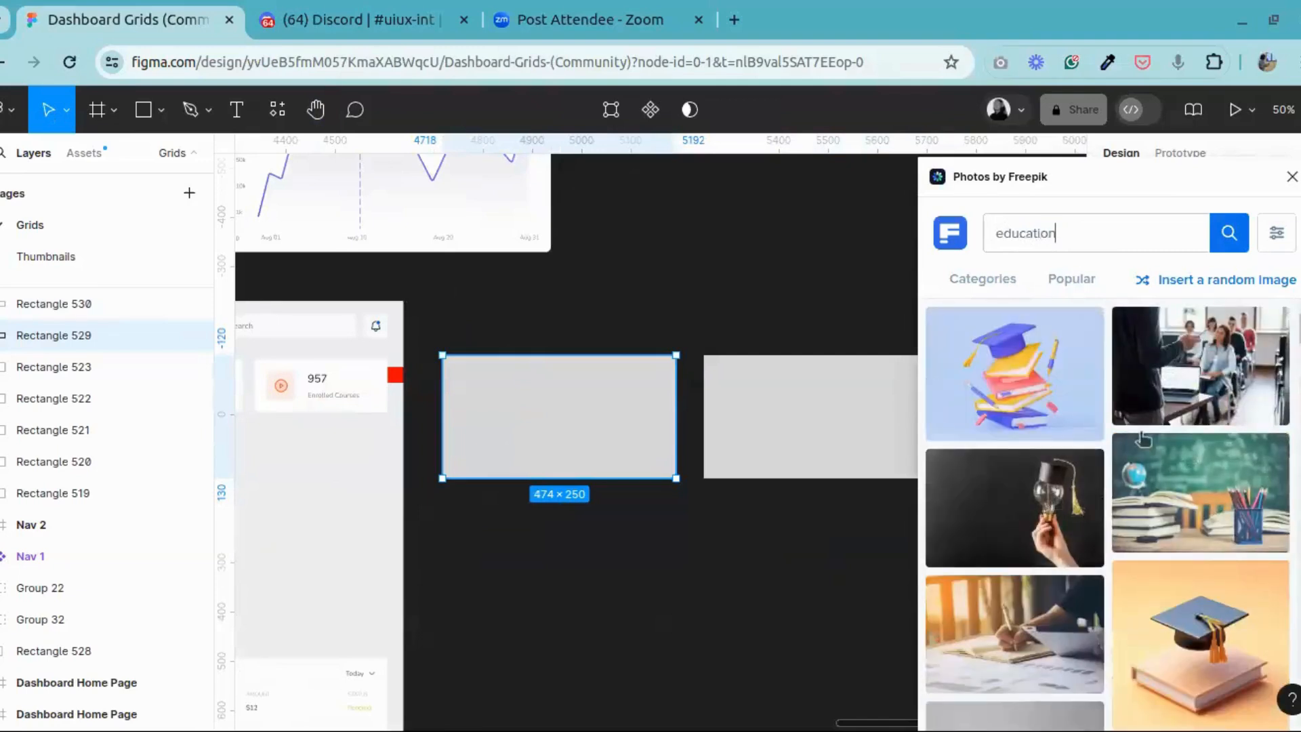
scroll(1143, 439, down, 10)
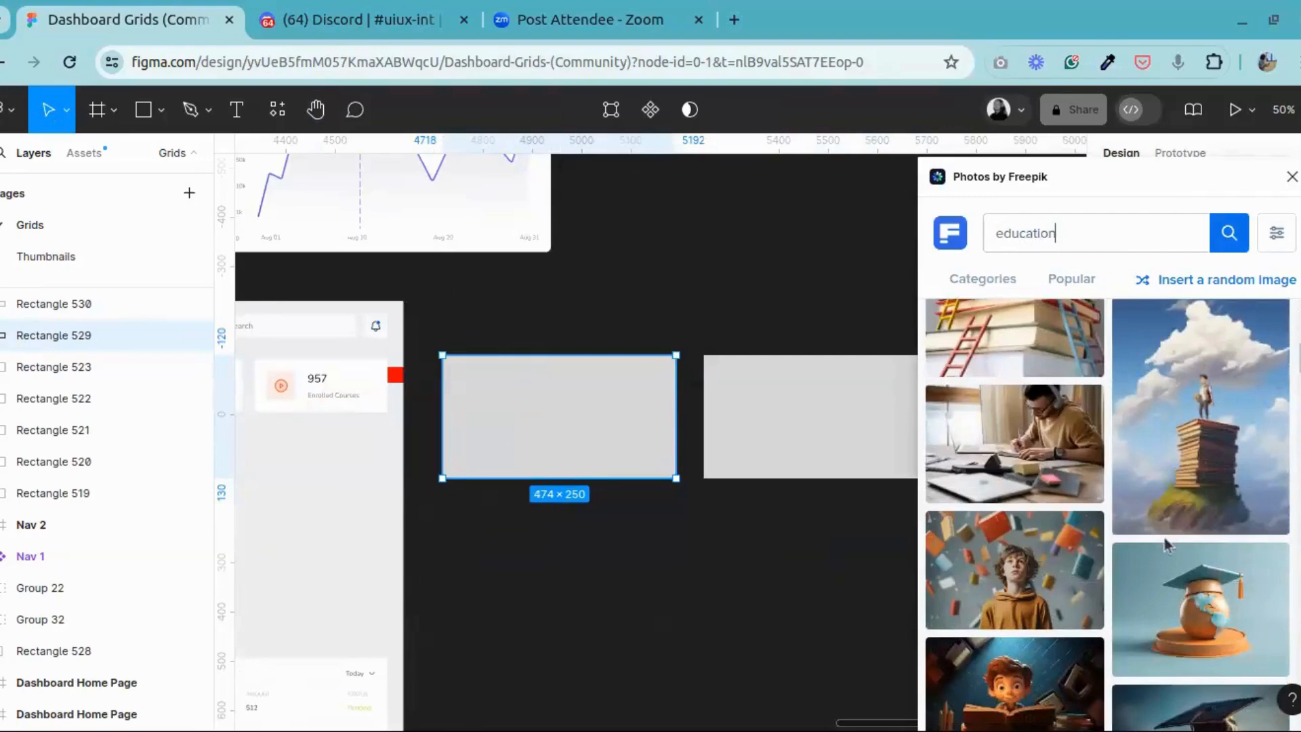
click(1020, 552)
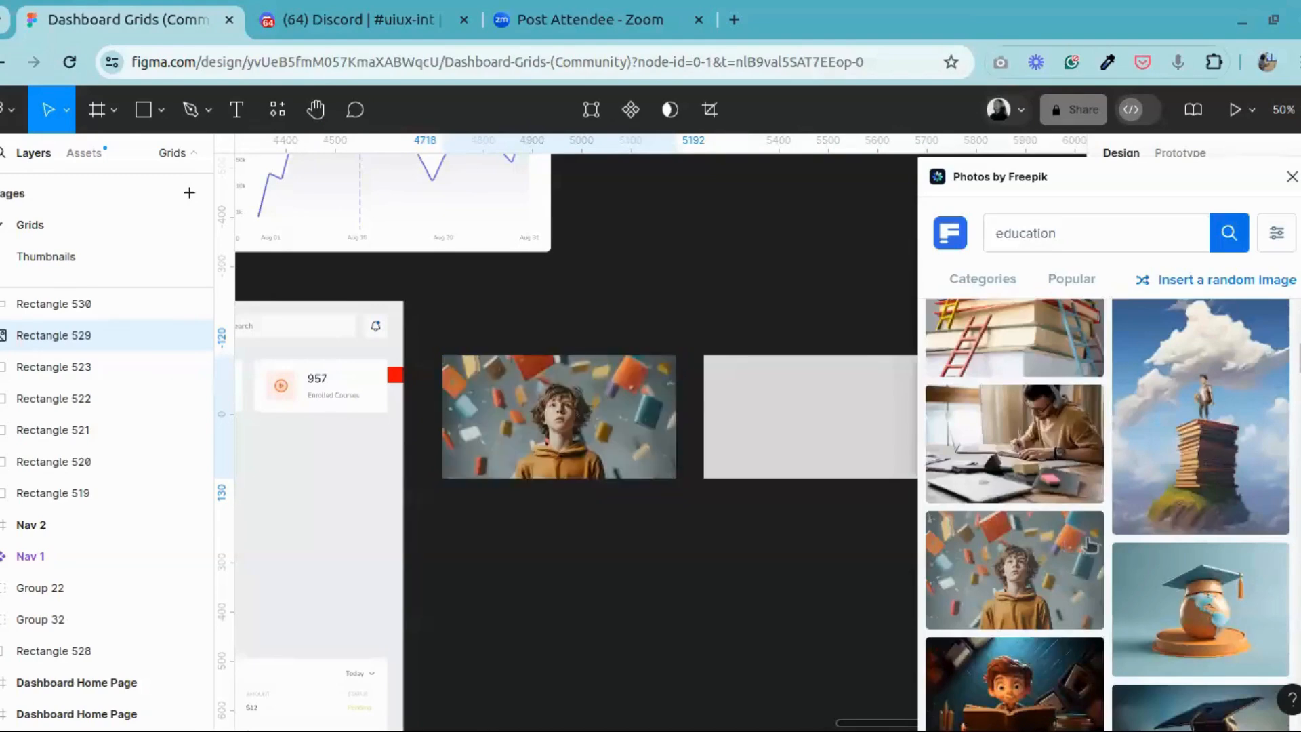
Step: Fill the duplicate rectangle with the same photo of the boy among flying books and close the Photos by Freepik plugin
click(881, 448)
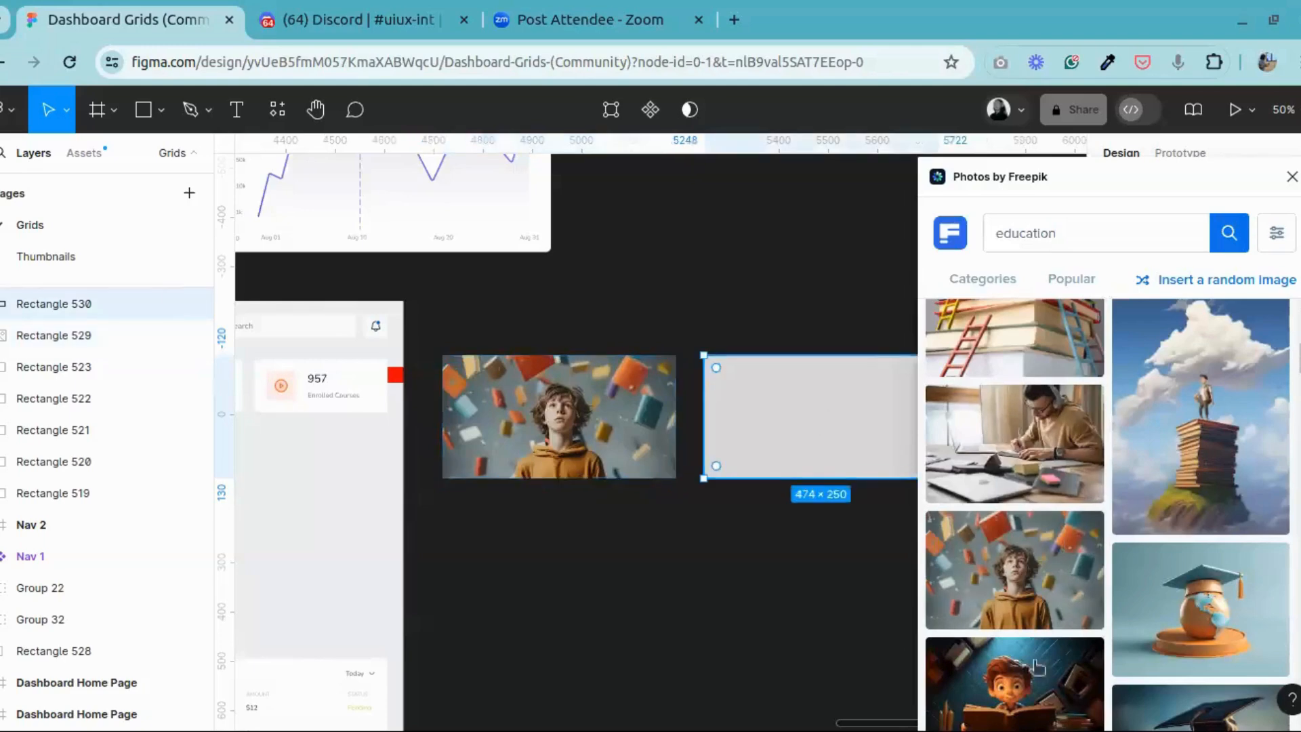
click(1020, 602)
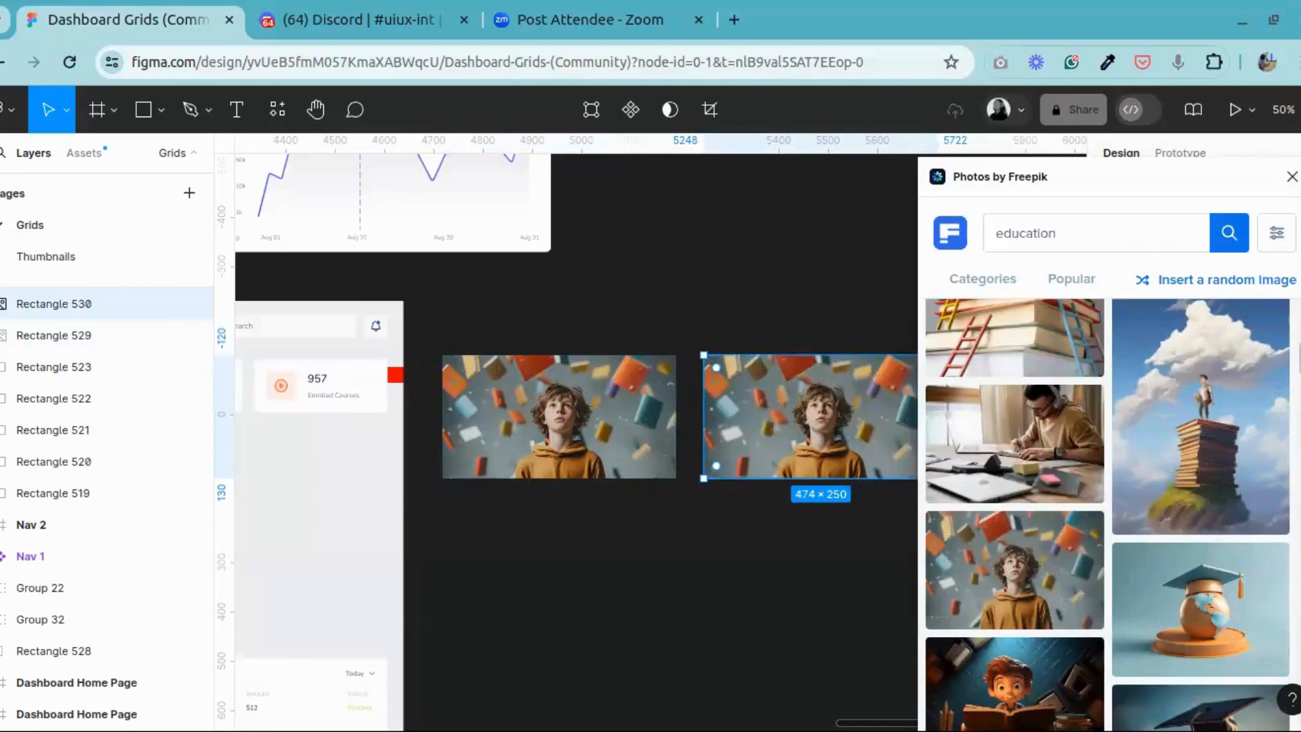
click(1292, 176)
click(976, 270)
click(857, 463)
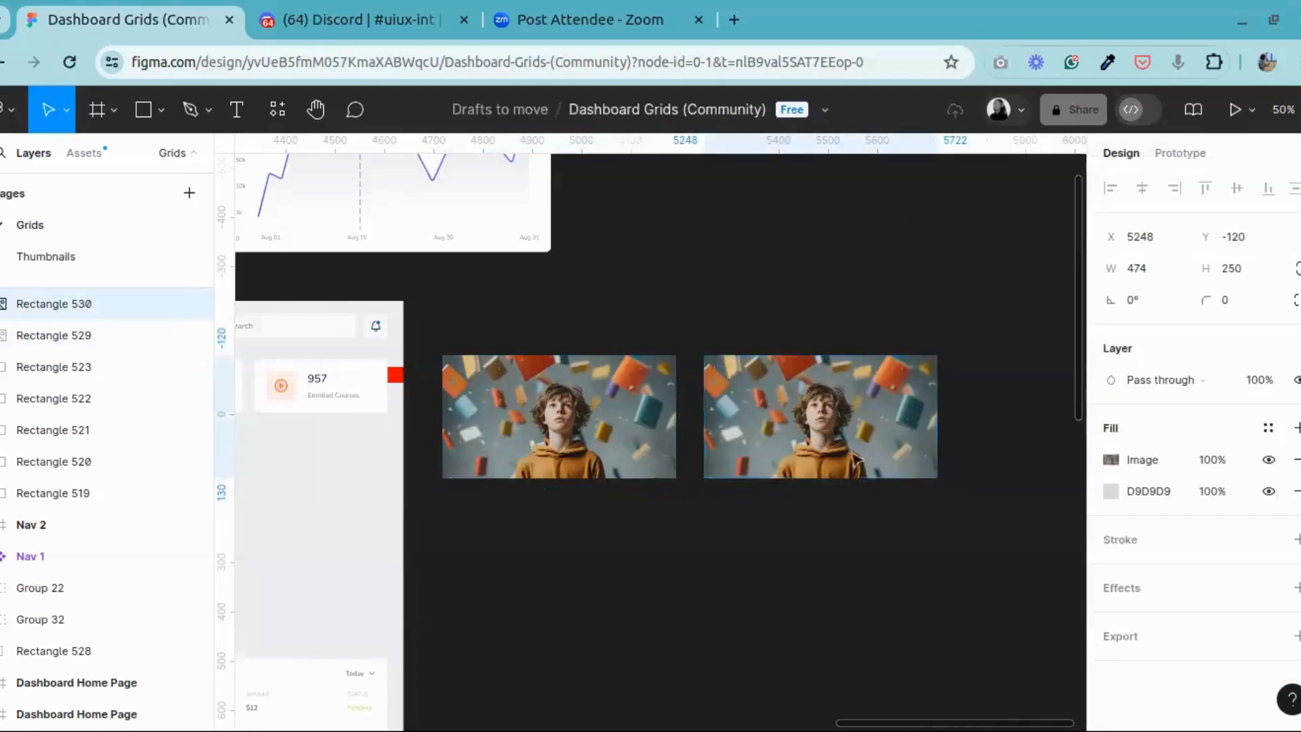
Step: Examine the photo in the first rectangle up close, from the boy's face to the whole image, and return to the duplicate
click(315, 109)
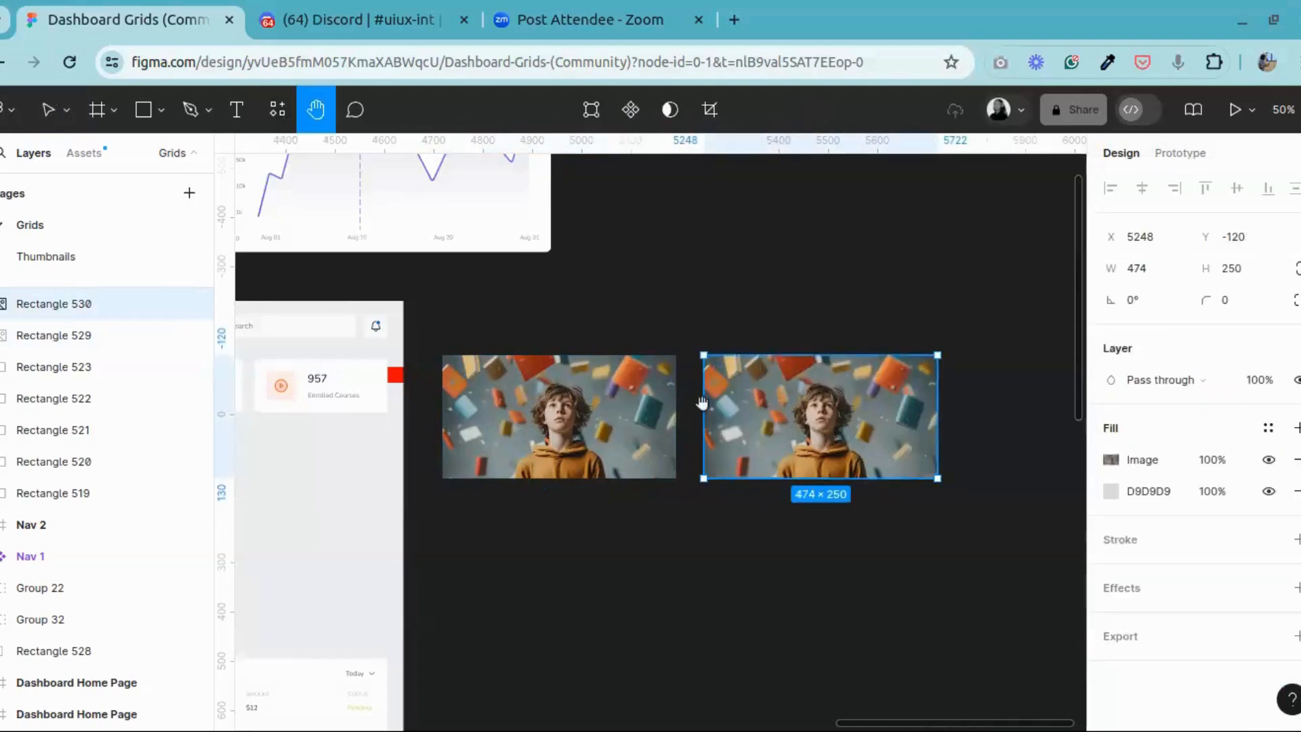
drag(631, 407, 508, 404)
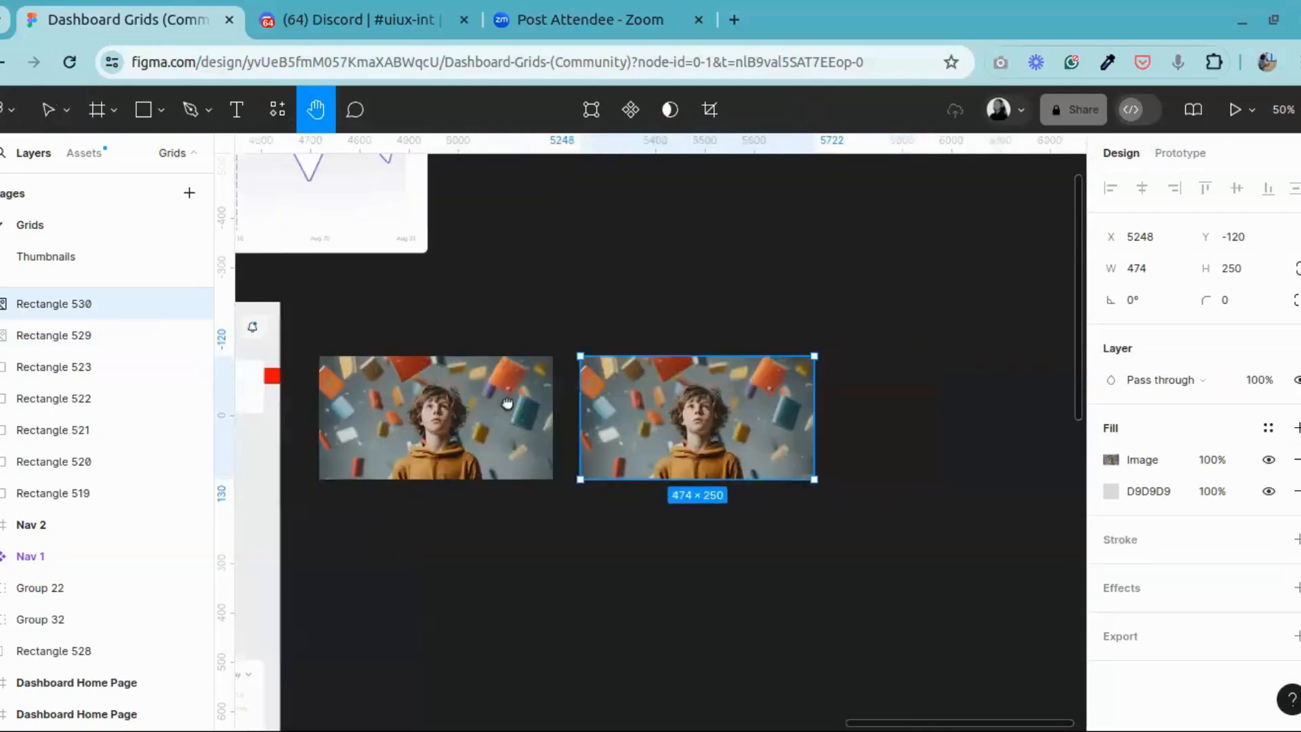
scroll(589, 405, up, 2)
drag(659, 405, 591, 463)
scroll(700, 439, up, 2)
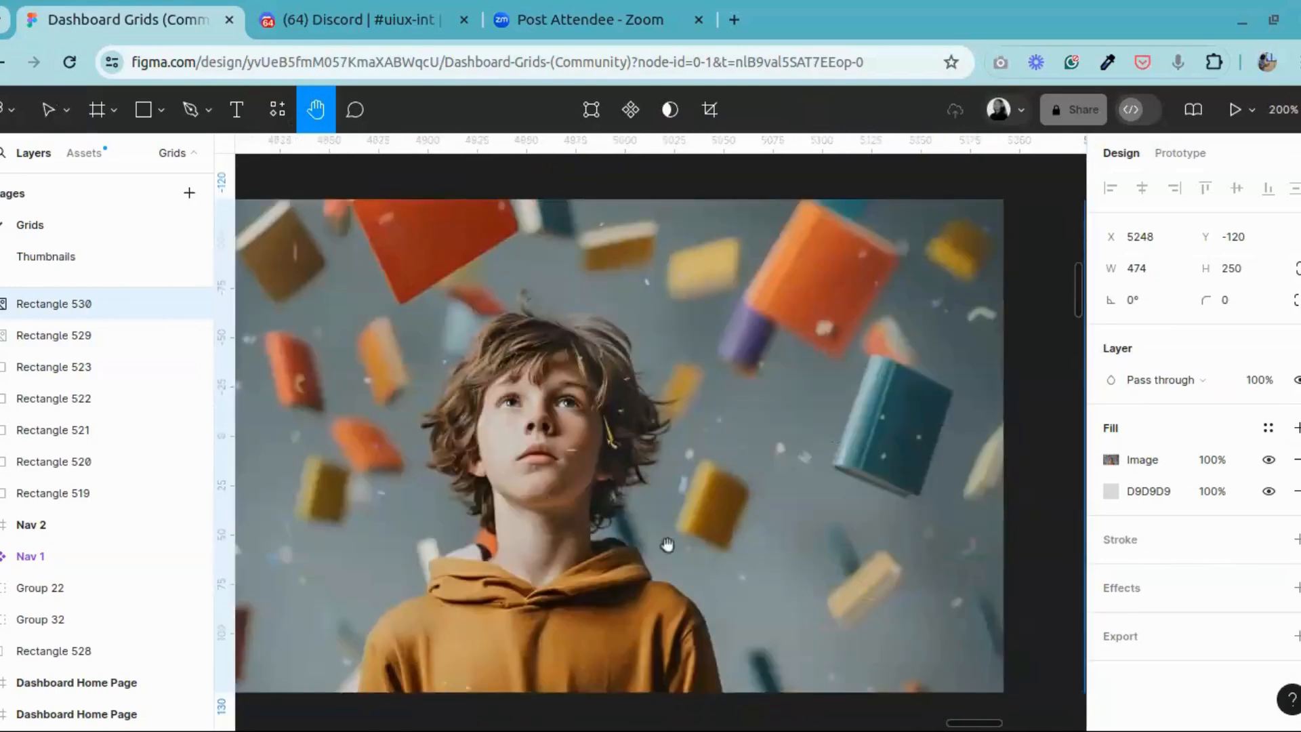
scroll(667, 544, up, 2)
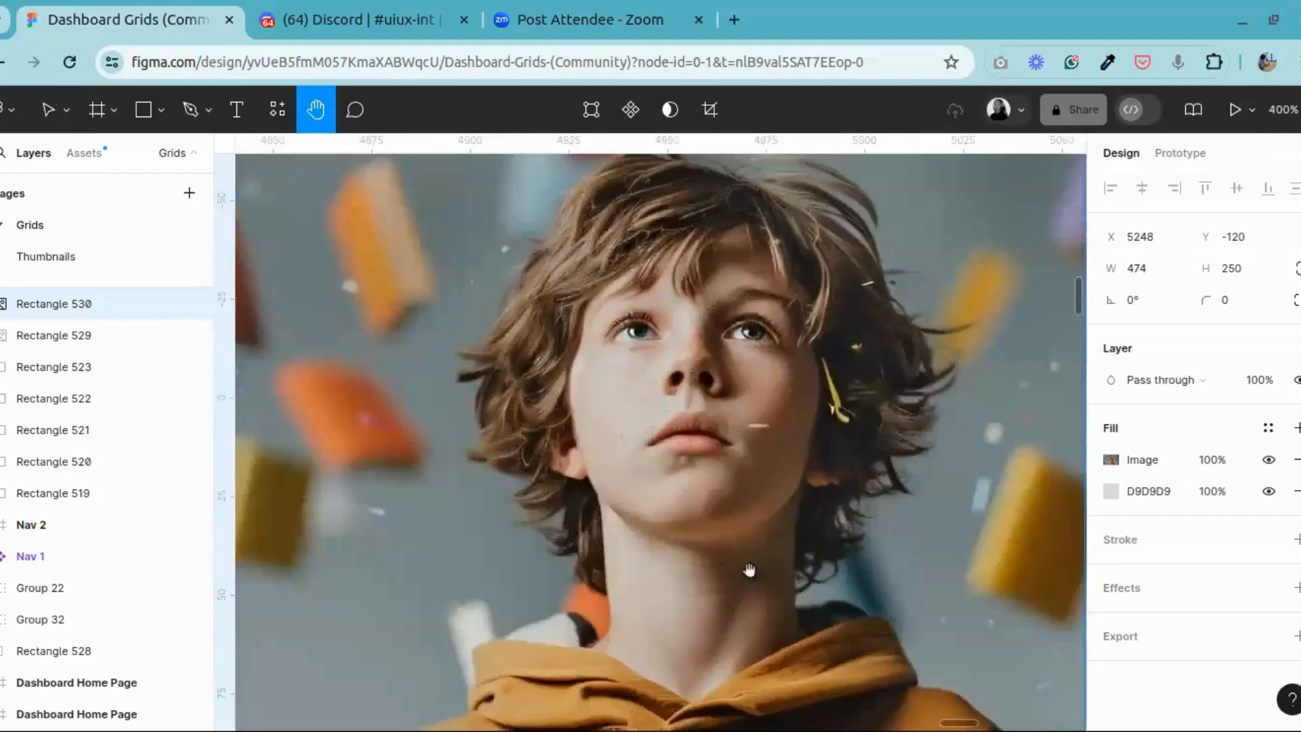
scroll(749, 569, up, 3)
scroll(759, 314, down, 6)
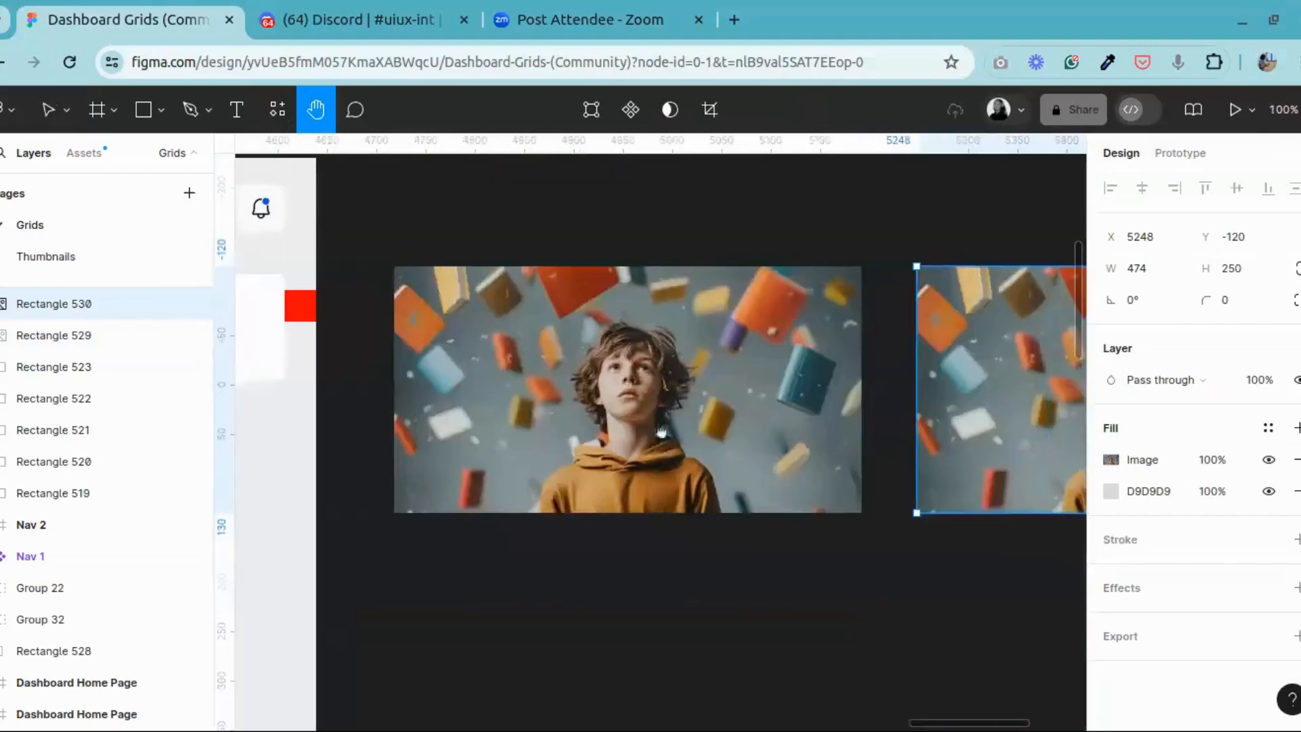
drag(661, 431, 140, 421)
Step: Remove the D9D9D9 fill from the duplicate photo rectangle and open its image fill settings
click(48, 109)
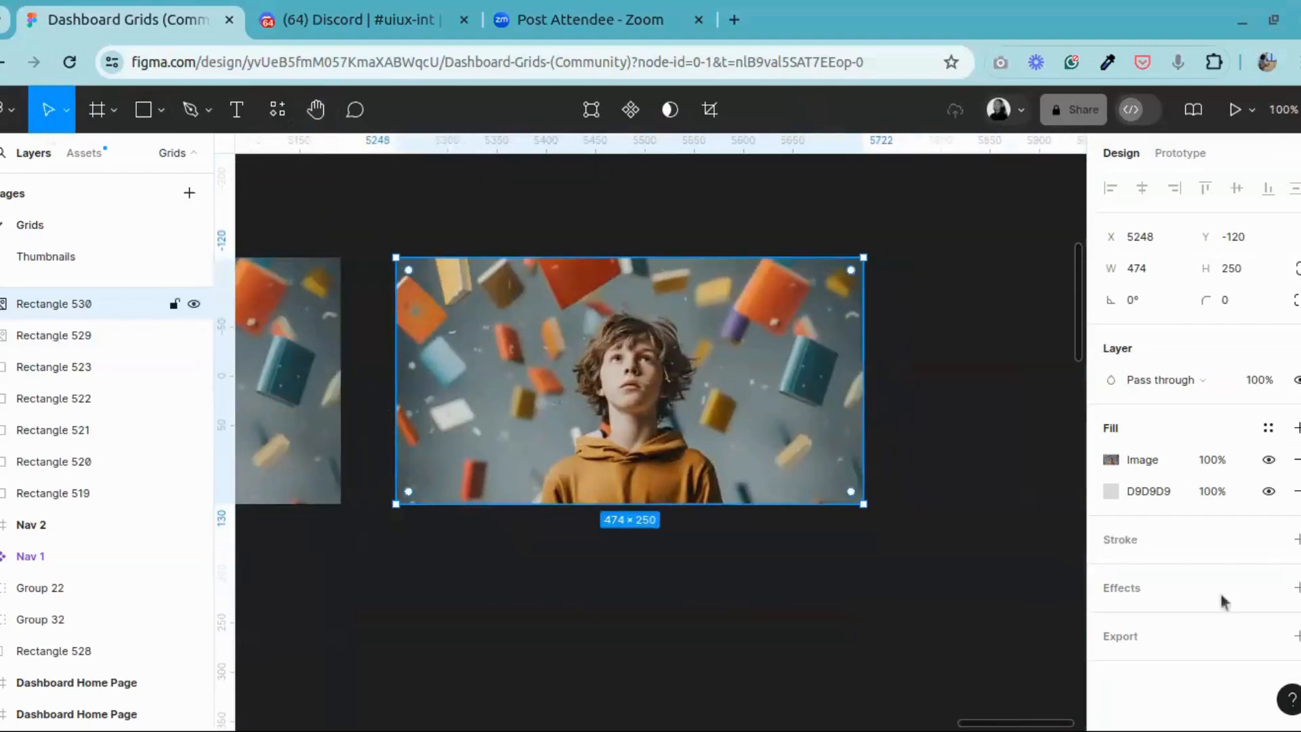
click(1297, 491)
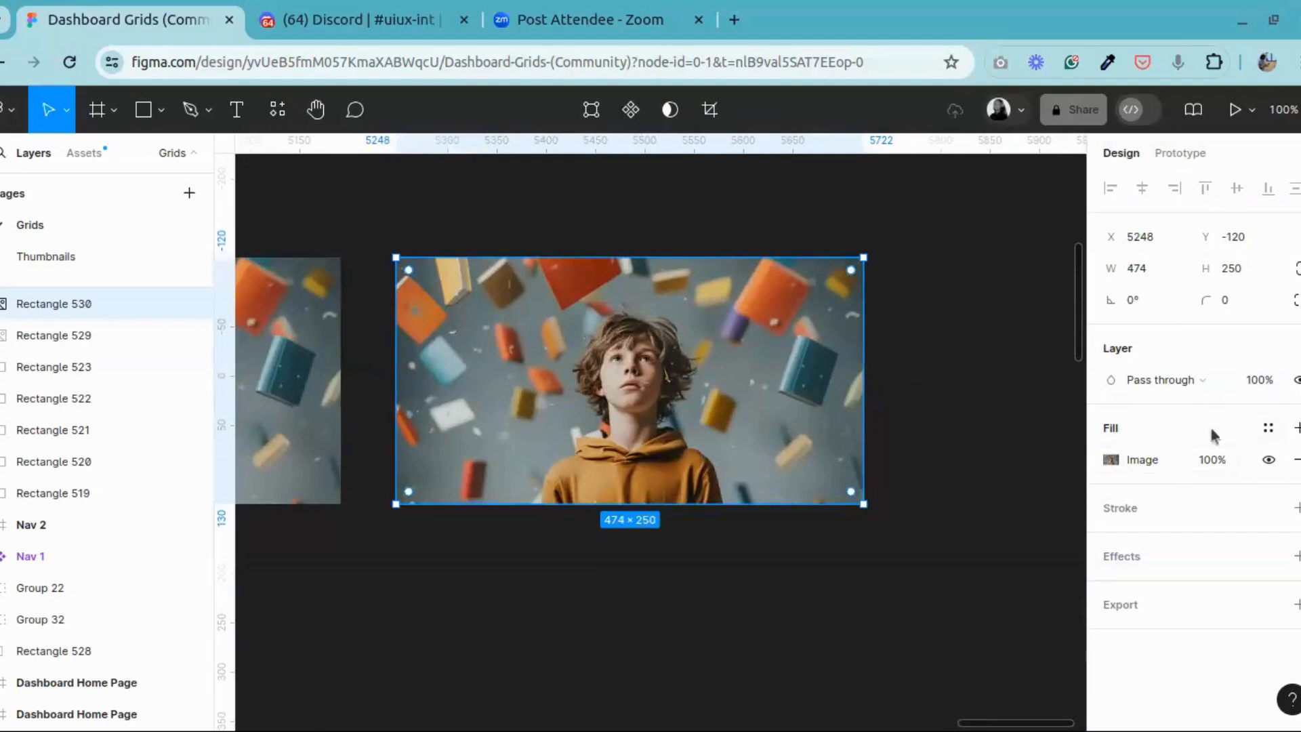
click(1109, 462)
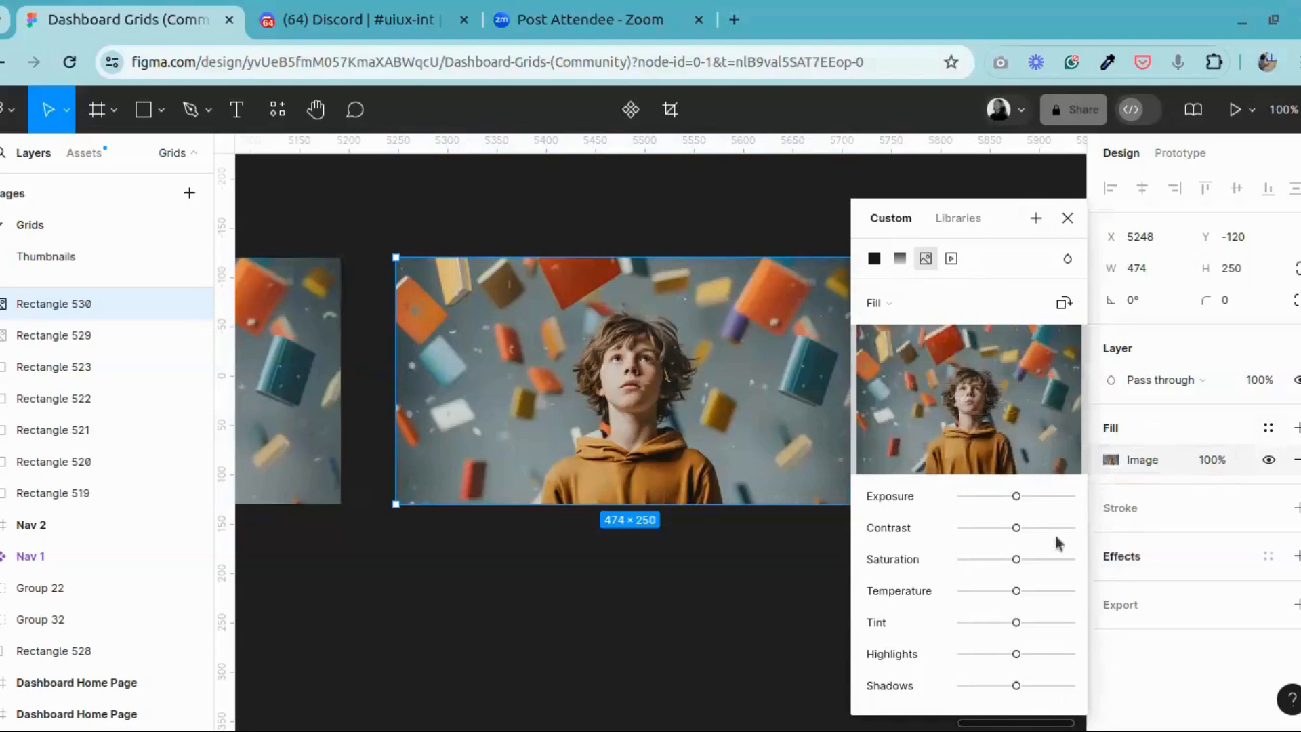
Step: Raise the exposure of the duplicate photo's image fill slightly and lower its contrast
click(1001, 496)
click(1034, 496)
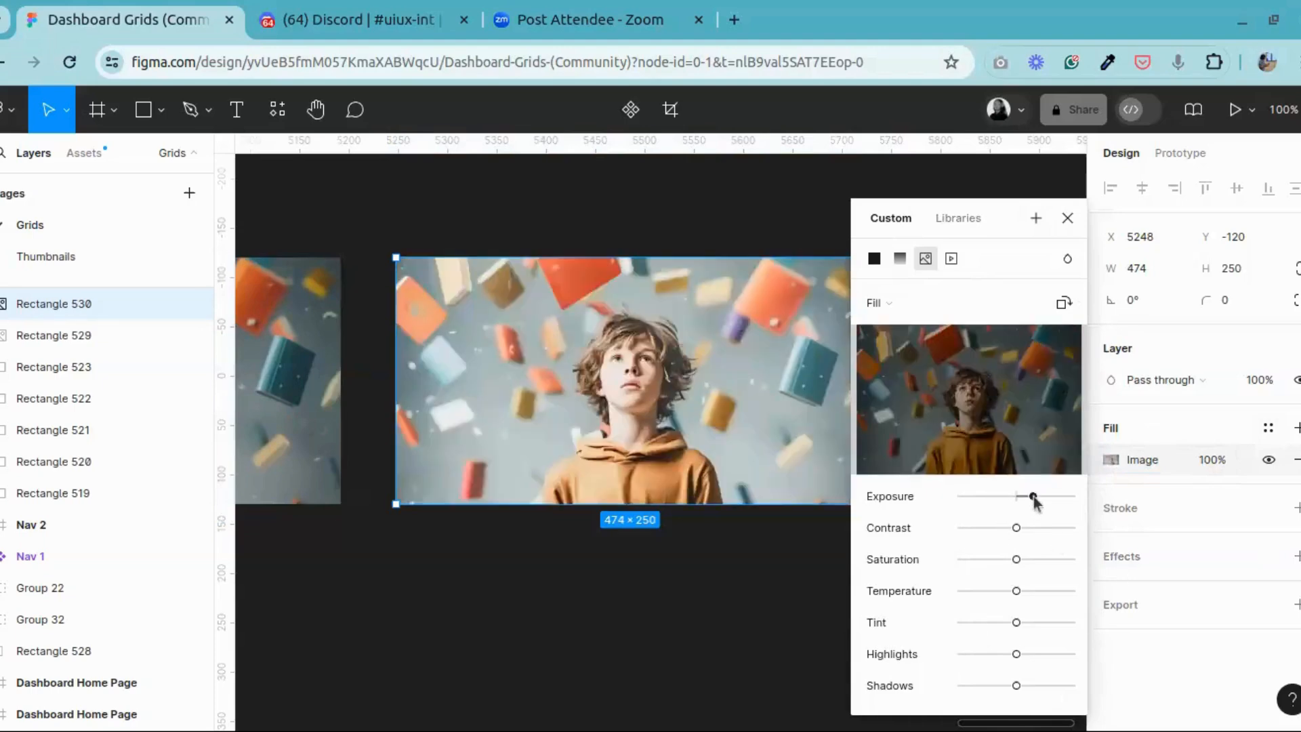
click(1026, 496)
drag(1026, 497, 1001, 530)
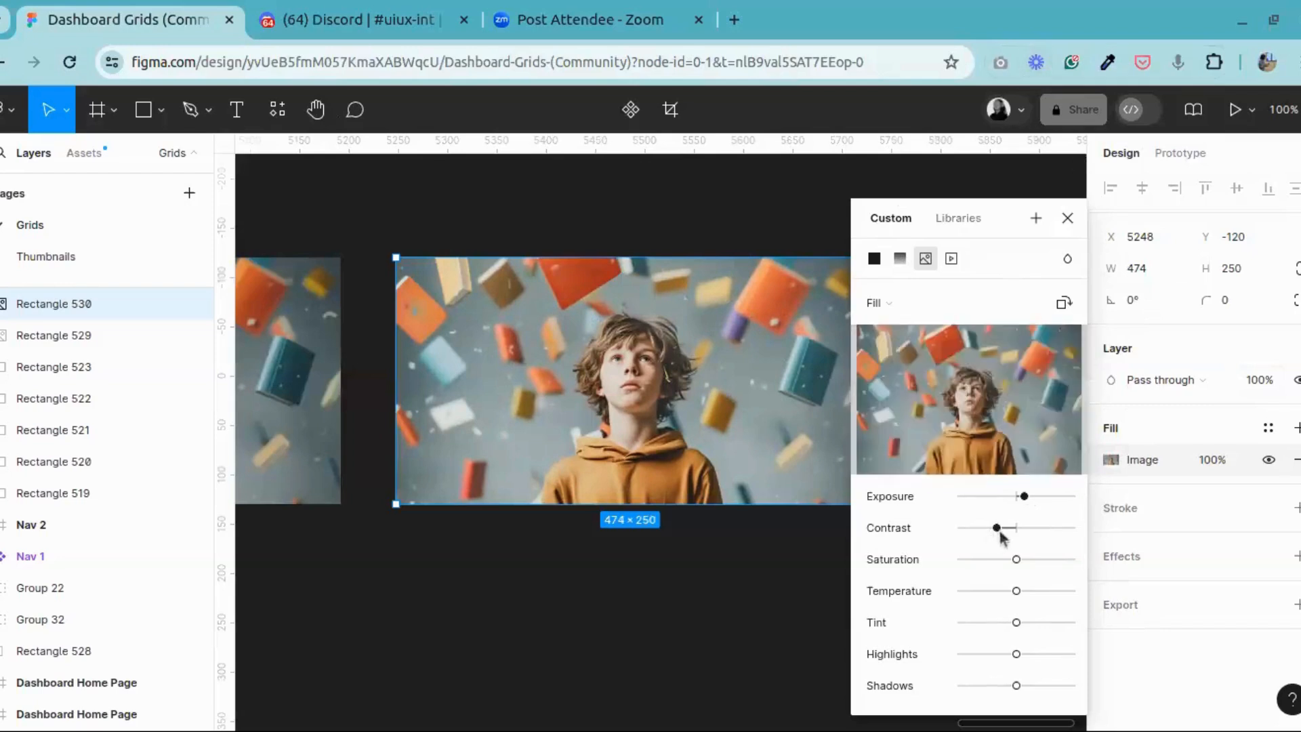
mouse_move(1000, 530)
mouse_down()
mouse_move(983, 528)
mouse_move(1049, 529)
mouse_move(974, 531)
mouse_up()
drag(1025, 497, 1027, 501)
Step: Raise the photo's saturation slightly, lower its temperature a touch and its highlights moderately, and close the image fill settings
mouse_move(1009, 562)
mouse_down()
mouse_move(996, 560)
mouse_move(1029, 558)
mouse_up()
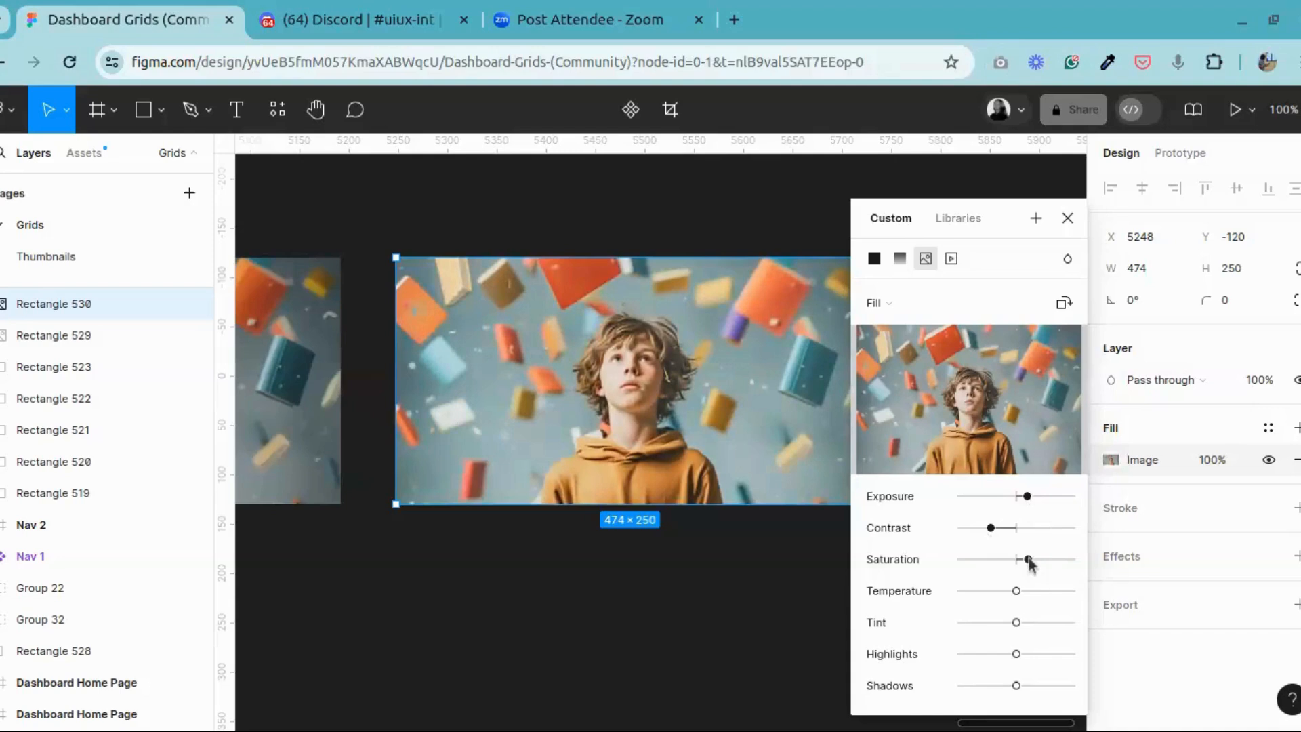
drag(1029, 558, 1009, 593)
drag(1002, 655, 995, 655)
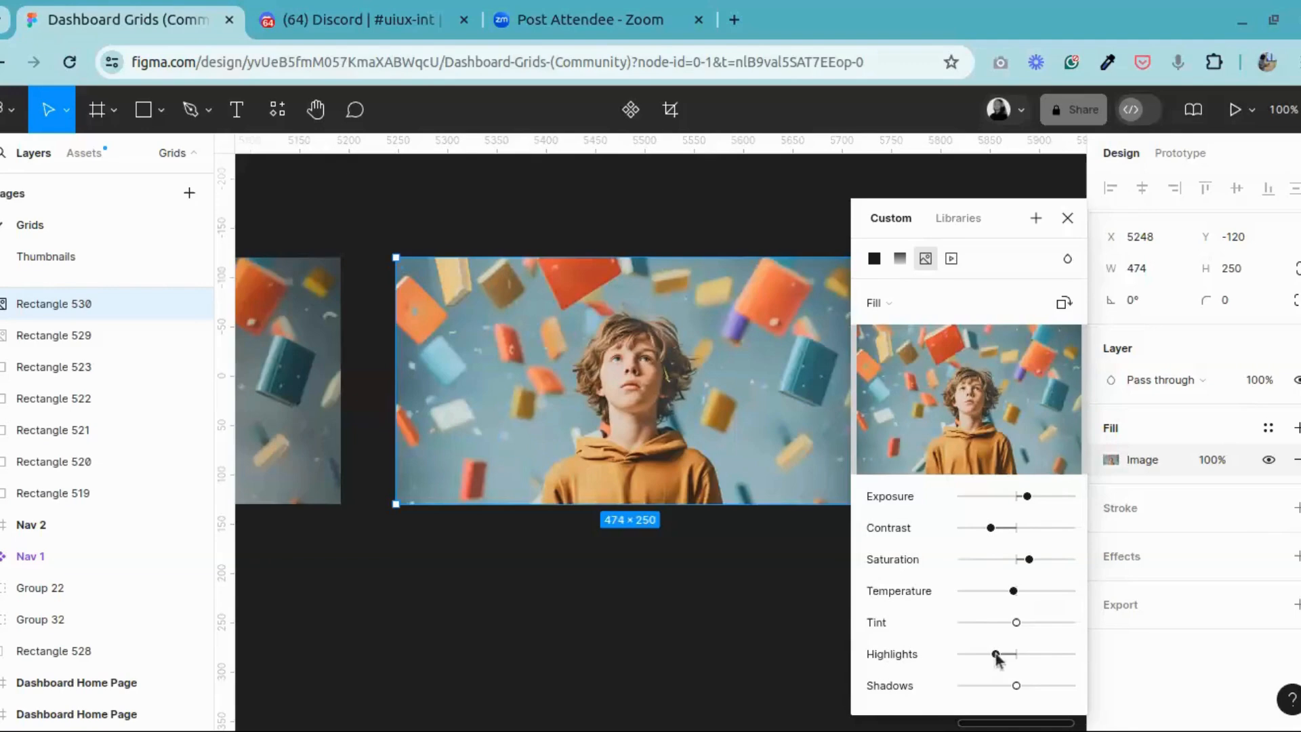
drag(990, 652, 1000, 655)
click(1068, 217)
click(903, 212)
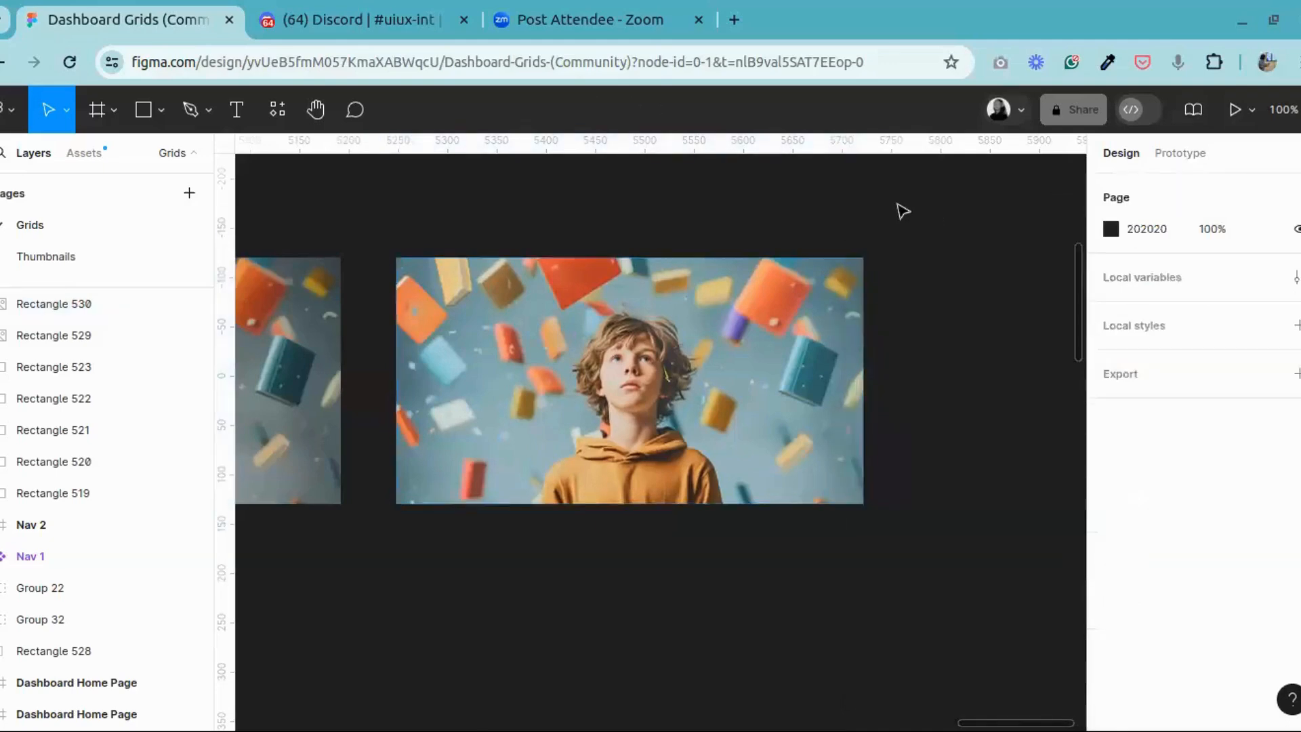
Step: Compare the adjusted duplicate photo with the original photo beside it
click(316, 110)
drag(357, 287, 686, 275)
drag(790, 320, 791, 296)
drag(424, 341, 464, 300)
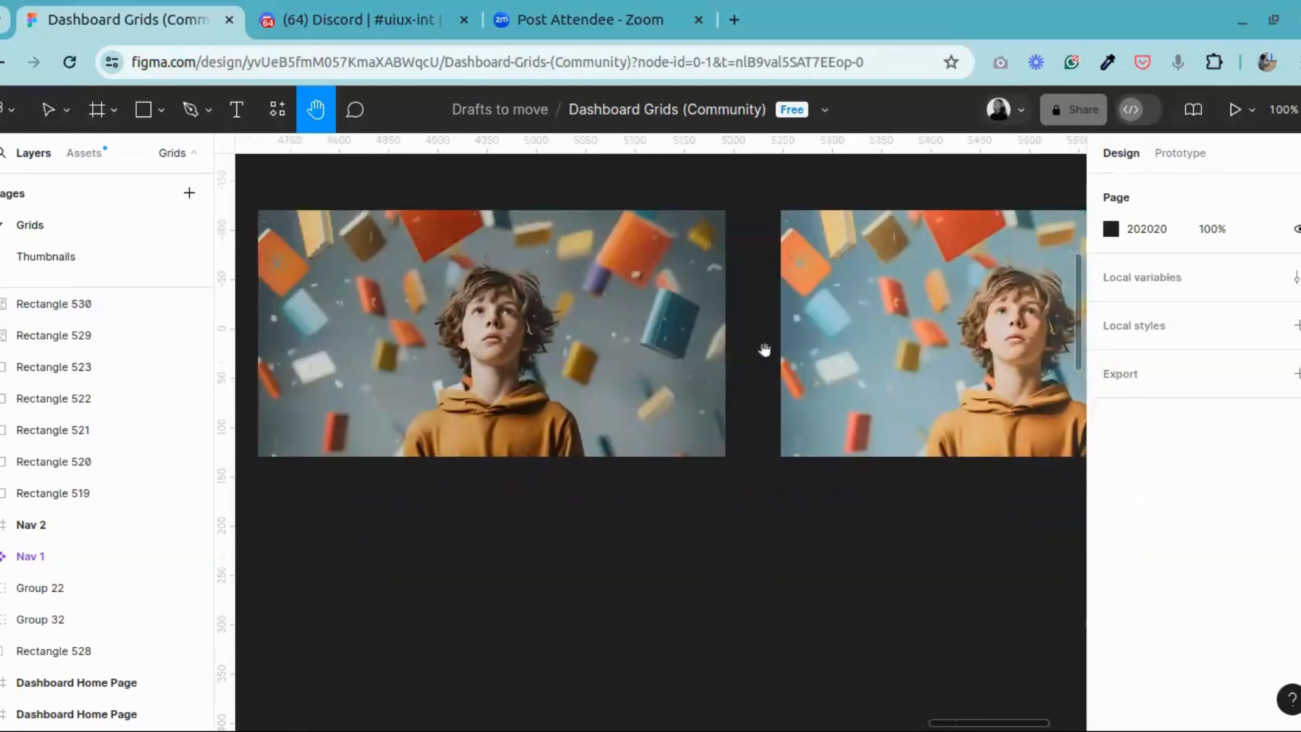
drag(764, 349, 387, 322)
drag(484, 395, 850, 413)
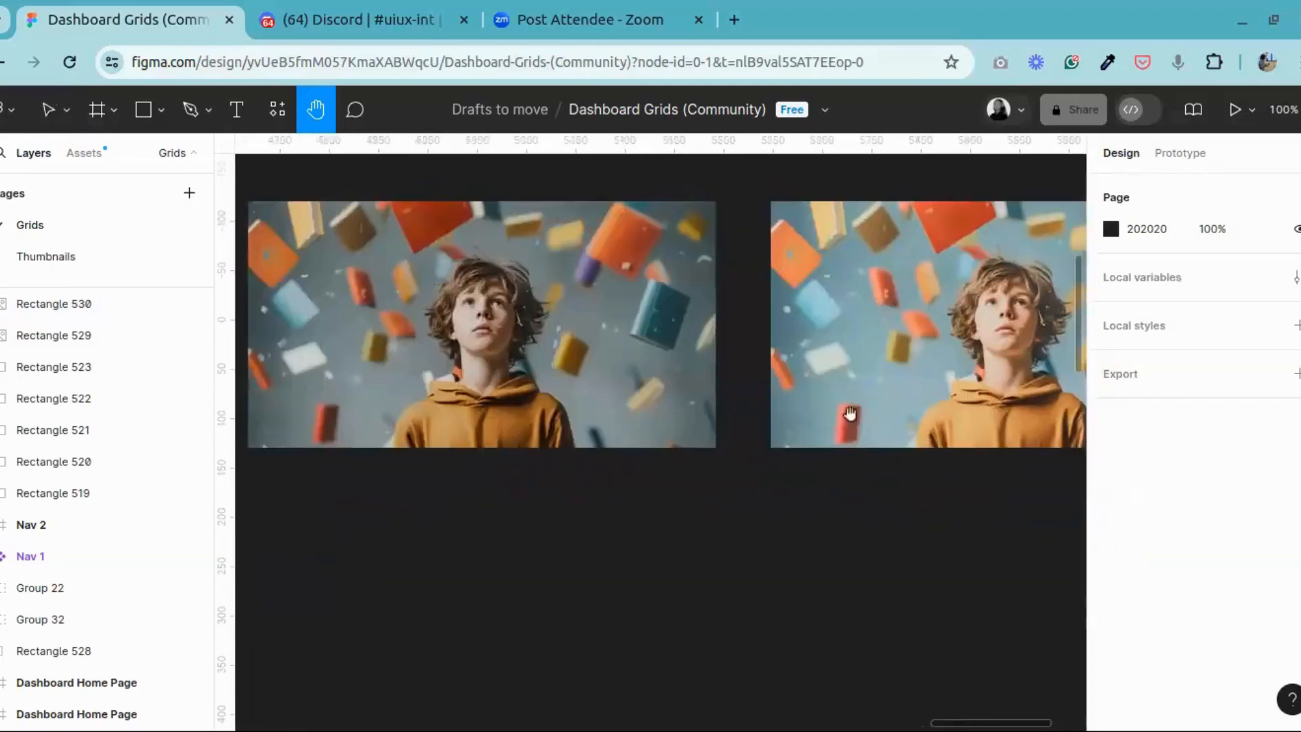
drag(531, 448, 611, 363)
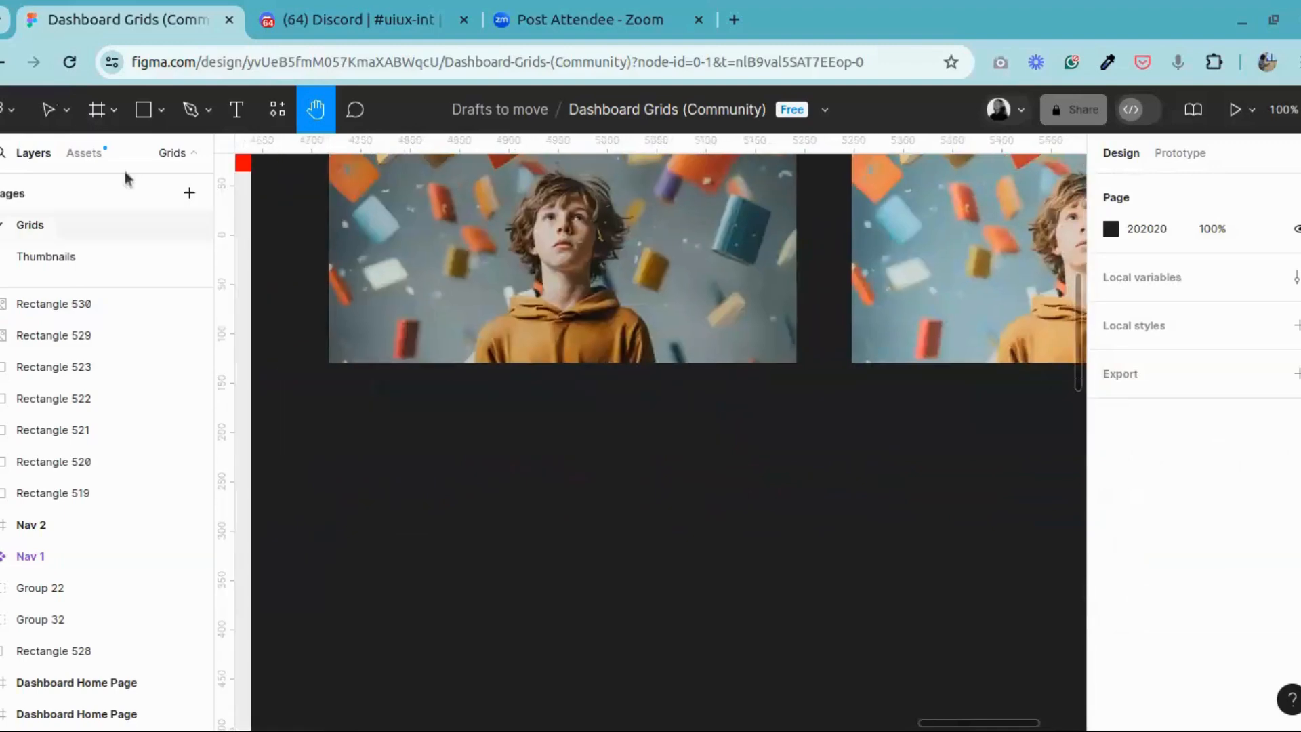
click(48, 115)
right_click(461, 450)
mouse_move(642, 607)
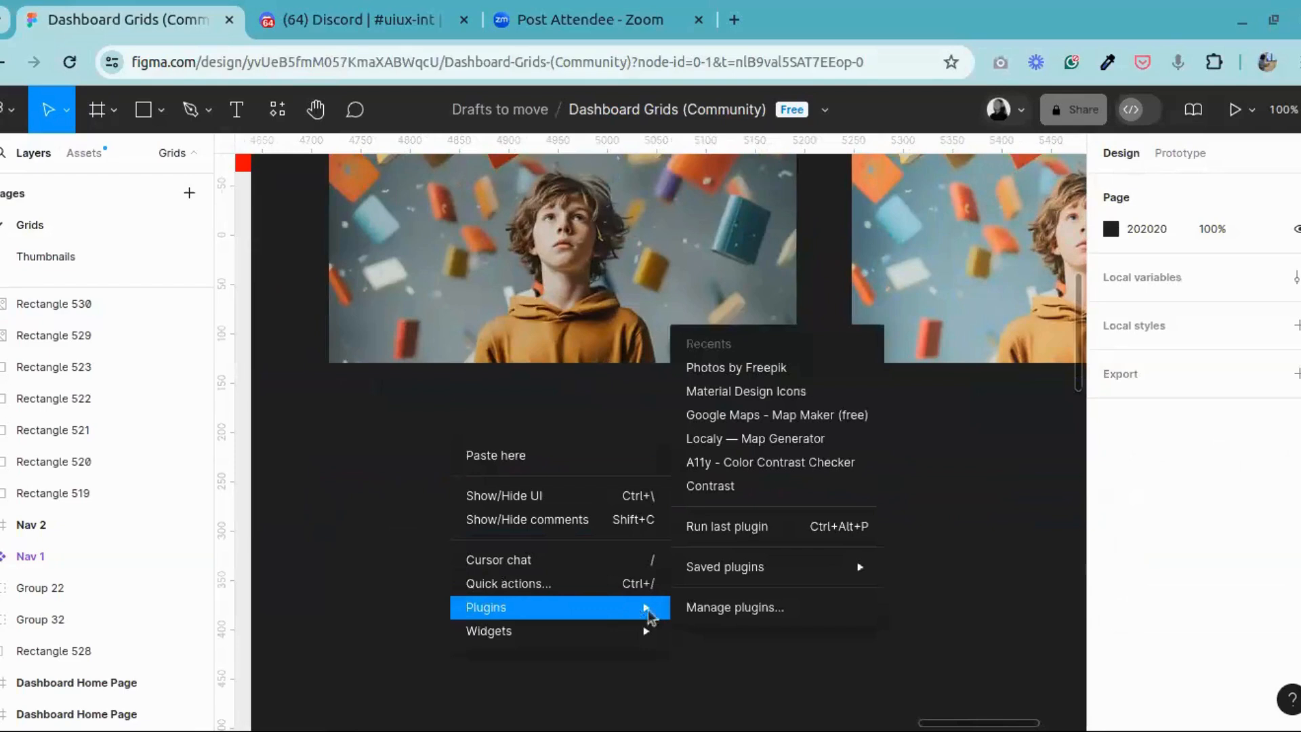
click(401, 399)
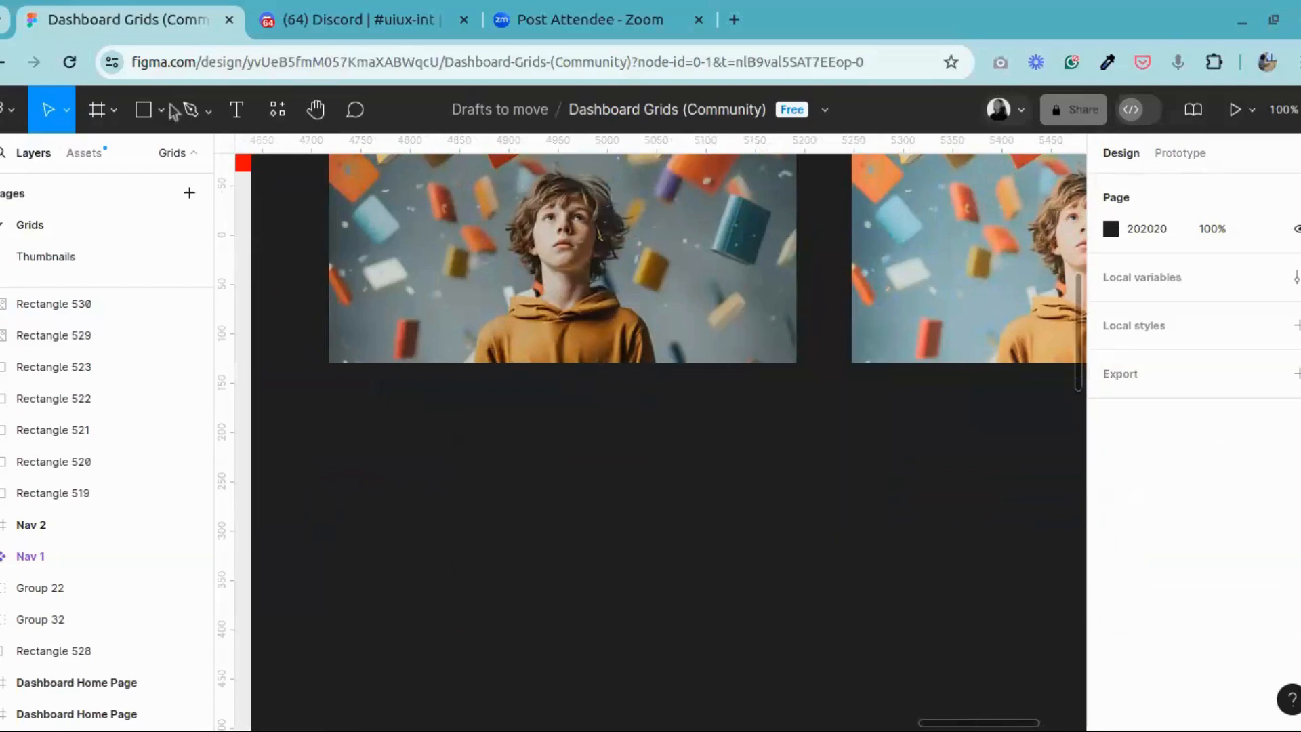
Step: Draw a square of about 253 × 253 below the first photo and set its corner radius to 20
click(160, 110)
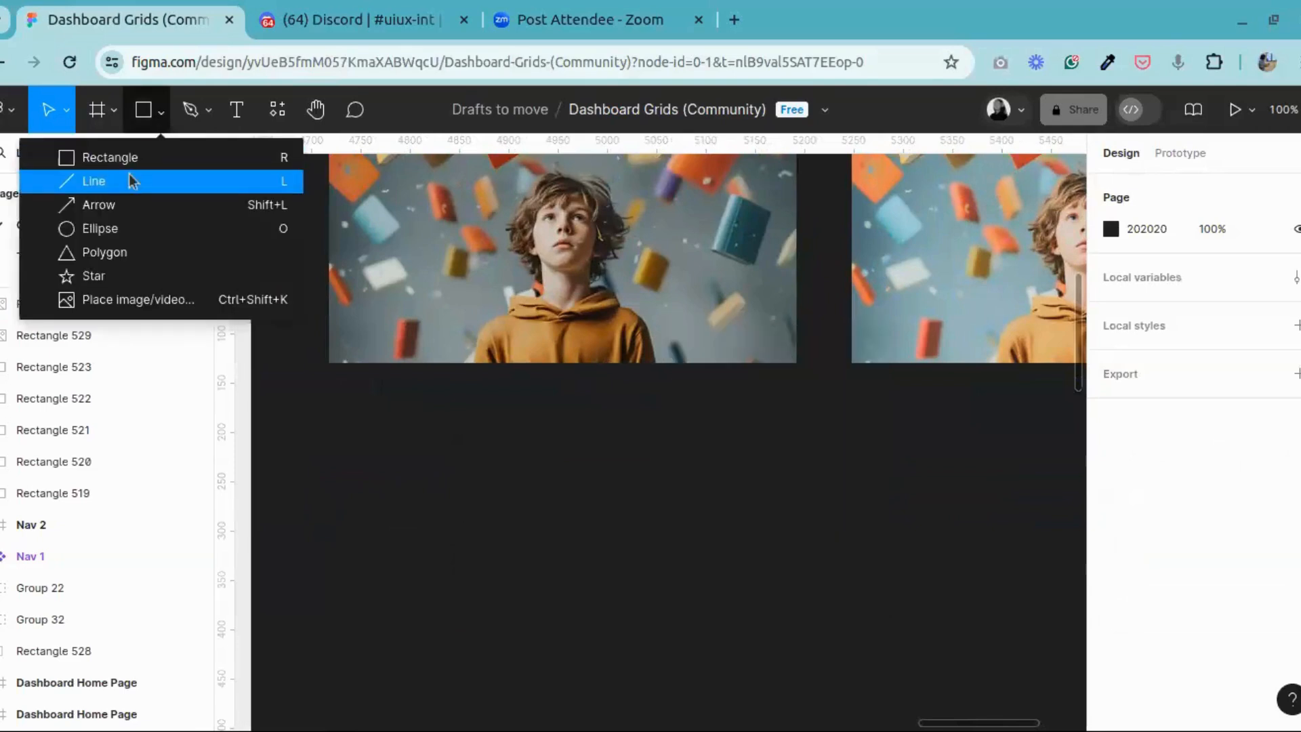
click(107, 229)
click(157, 123)
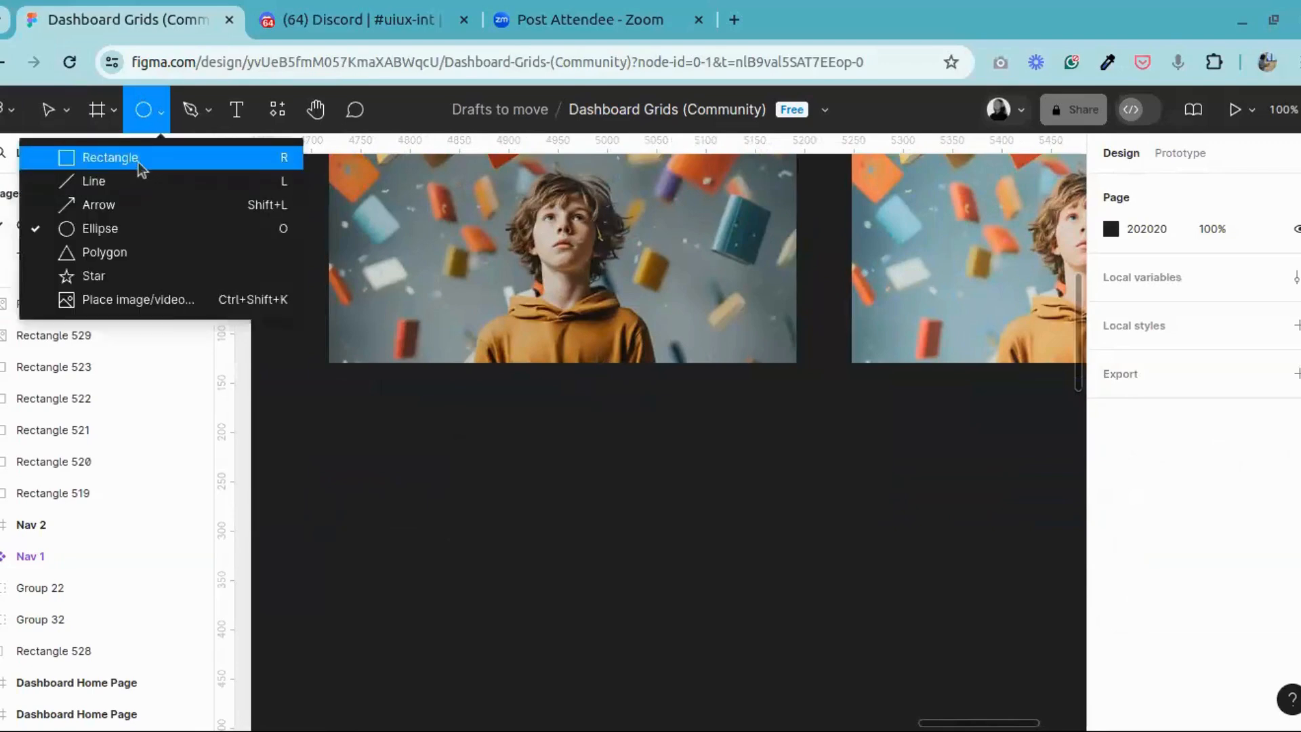
click(138, 159)
mouse_move(396, 424)
mouse_down()
mouse_move(650, 610)
mouse_move(644, 596)
mouse_up()
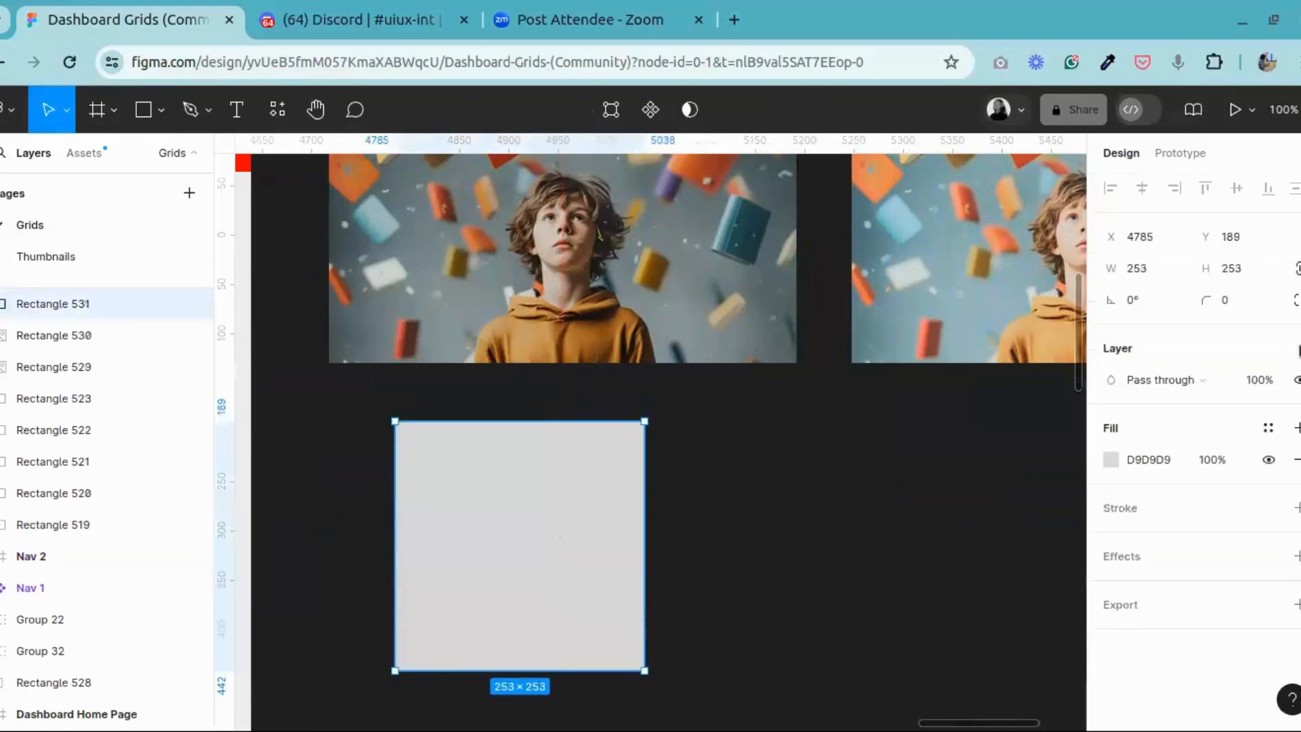
click(1227, 306)
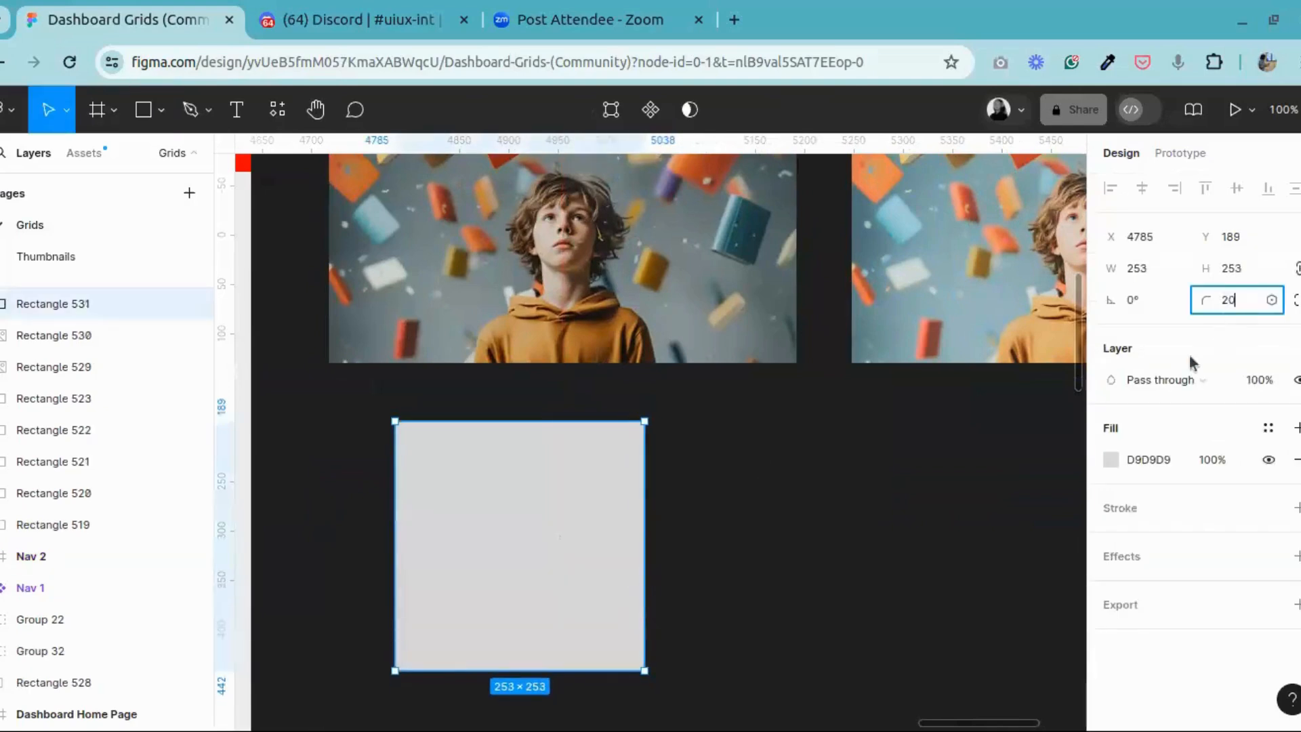
key(Return)
Step: Duplicate the rounded square into a row of four below the photos, with gaps of 40 between them
drag(535, 485, 1023, 507)
click(741, 537)
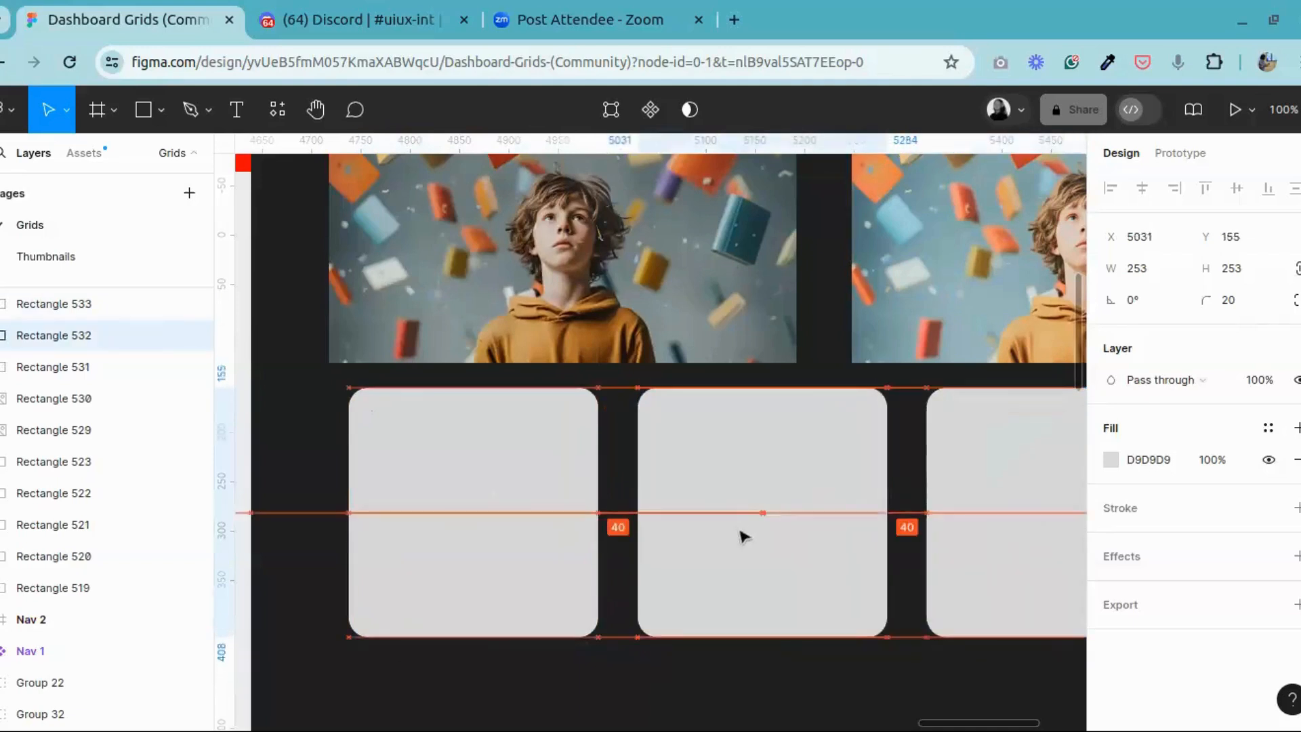
click(956, 499)
click(316, 109)
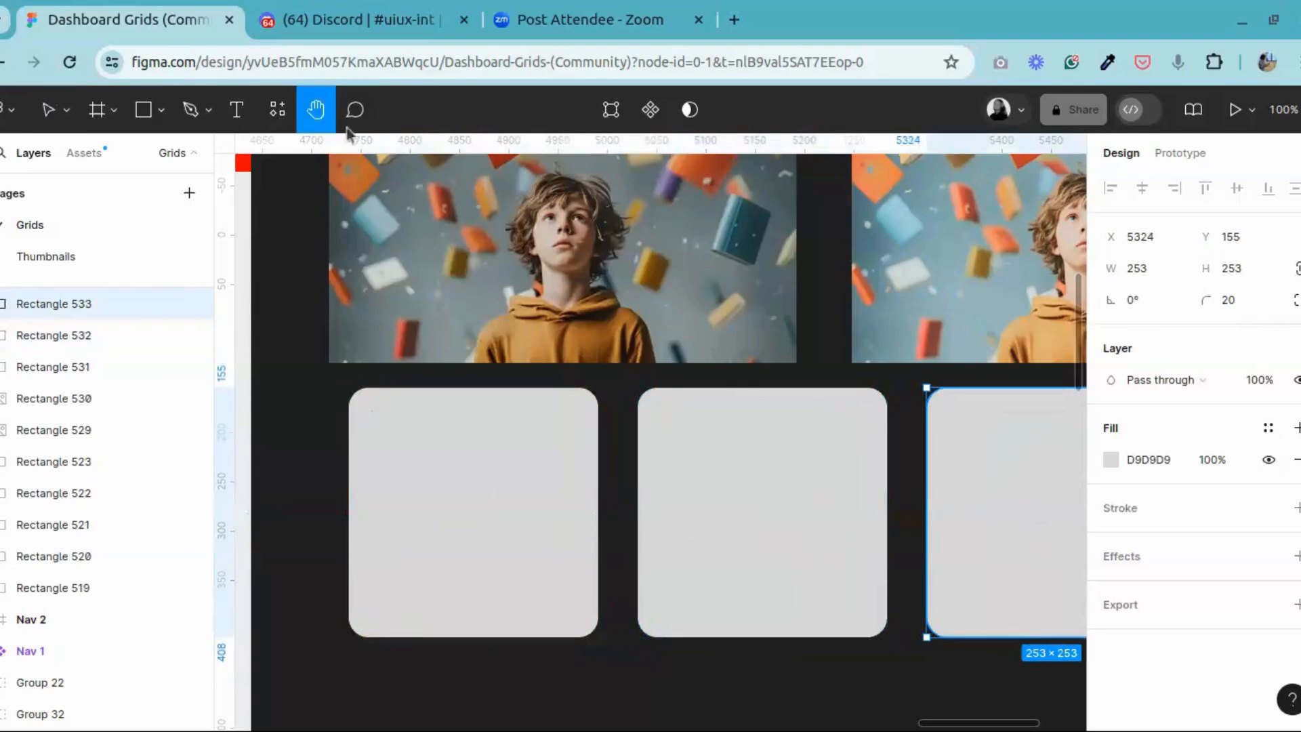
drag(839, 425, 494, 349)
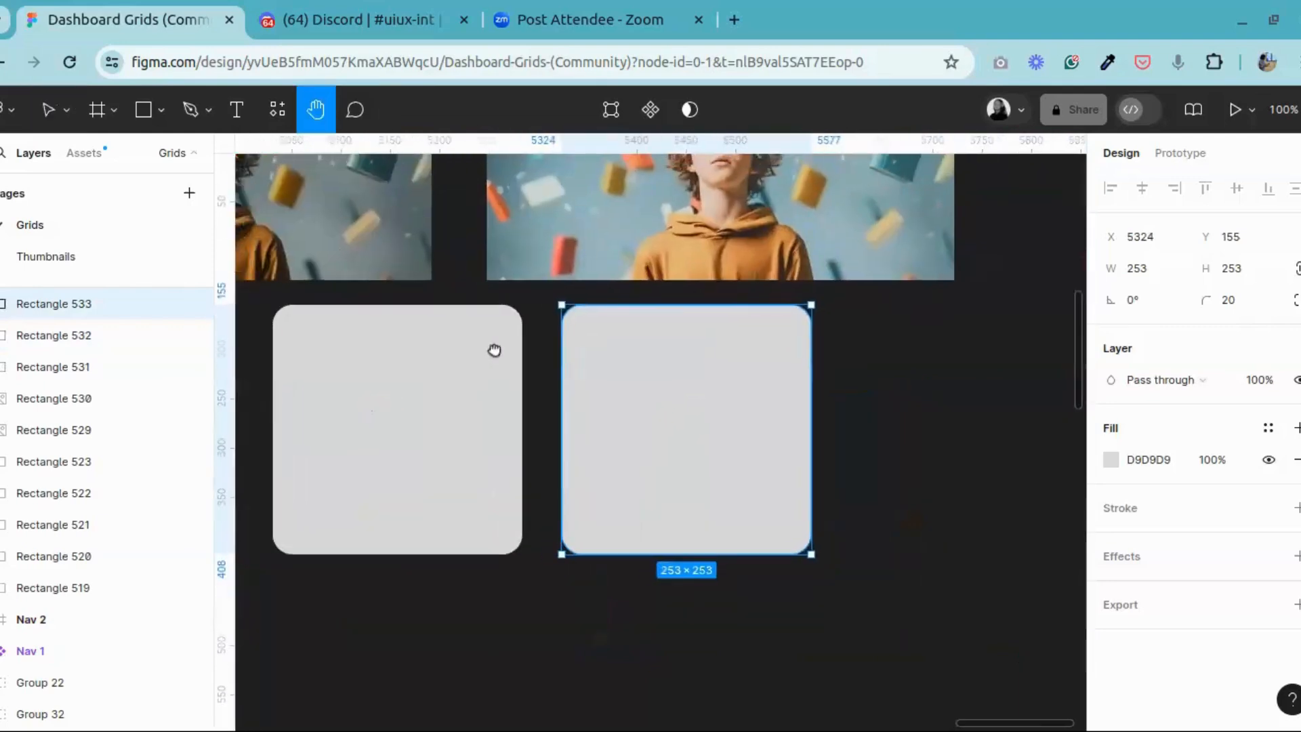
click(52, 109)
drag(637, 418, 964, 416)
Step: Run the saved Pexels plugin on the first square of the row and move its window clear of that square
click(315, 109)
drag(239, 358, 606, 380)
key(ctrl+minus)
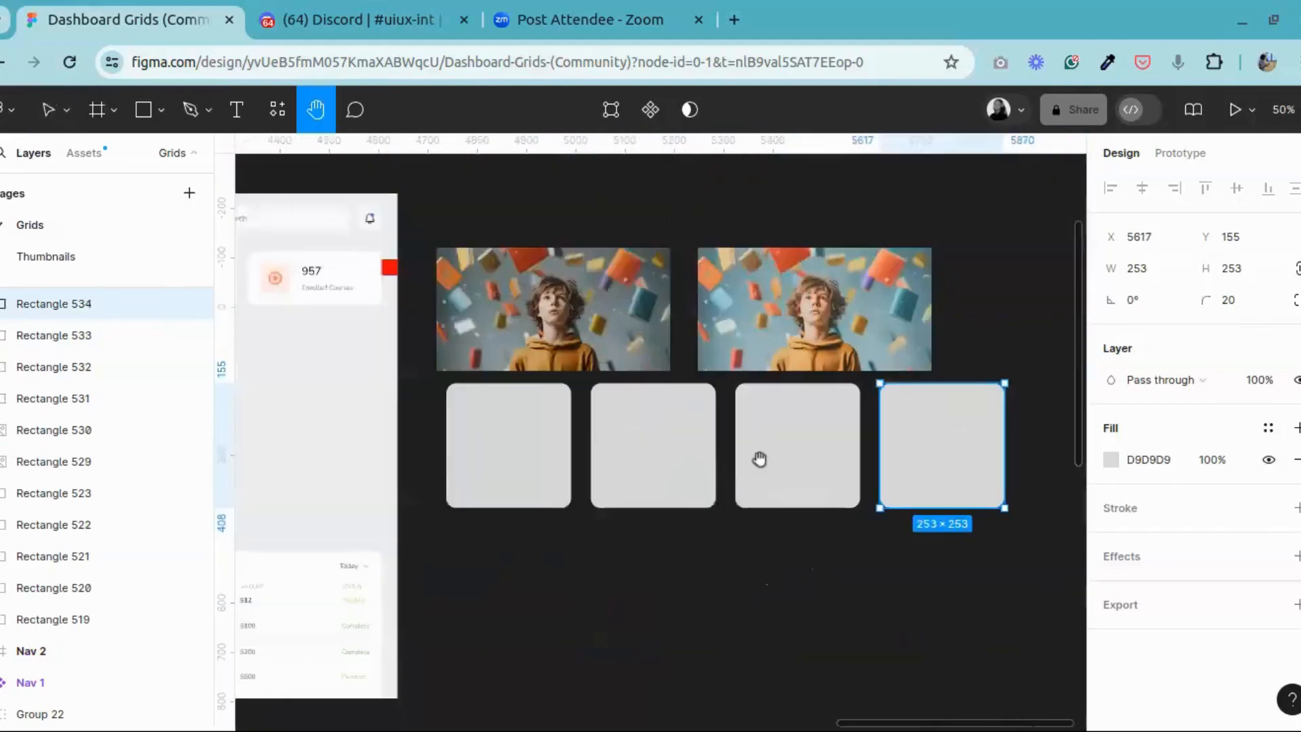
drag(779, 468, 638, 434)
click(49, 111)
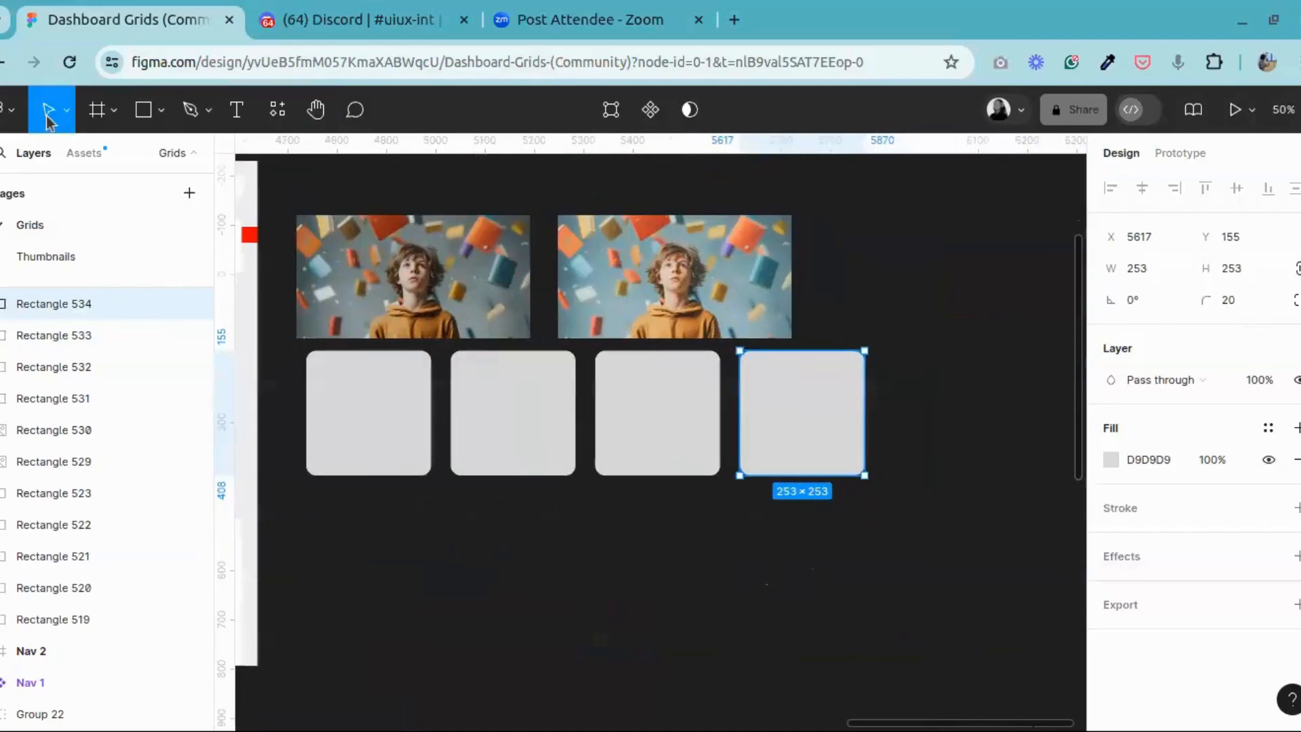
click(352, 398)
right_click(354, 393)
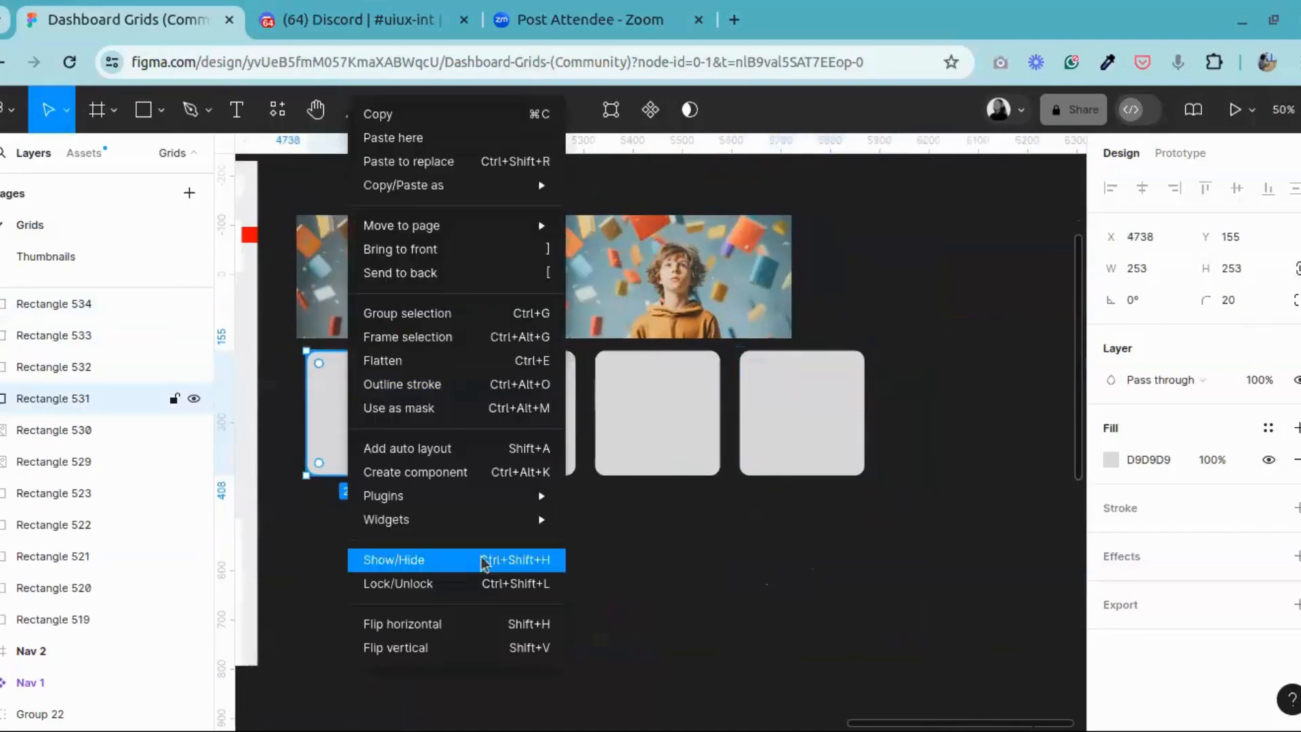
mouse_move(531, 515)
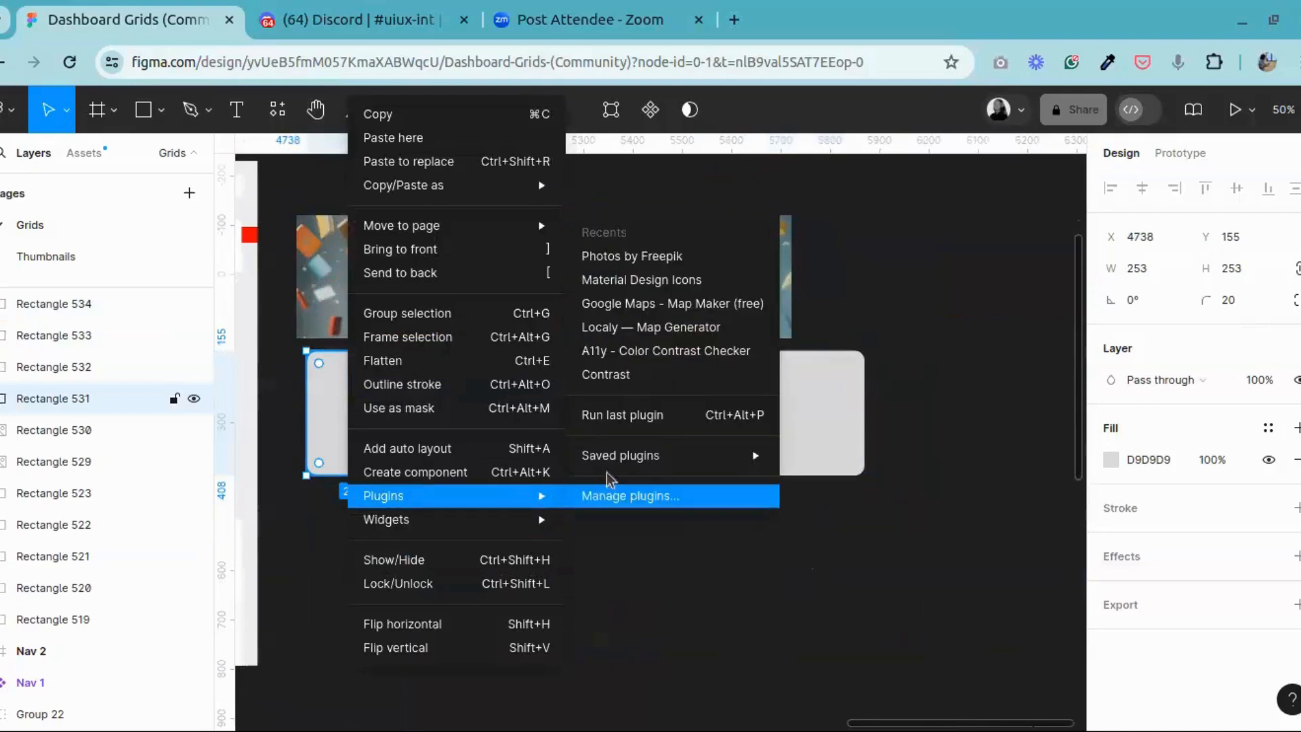
mouse_move(713, 466)
scroll(868, 488, down, 3)
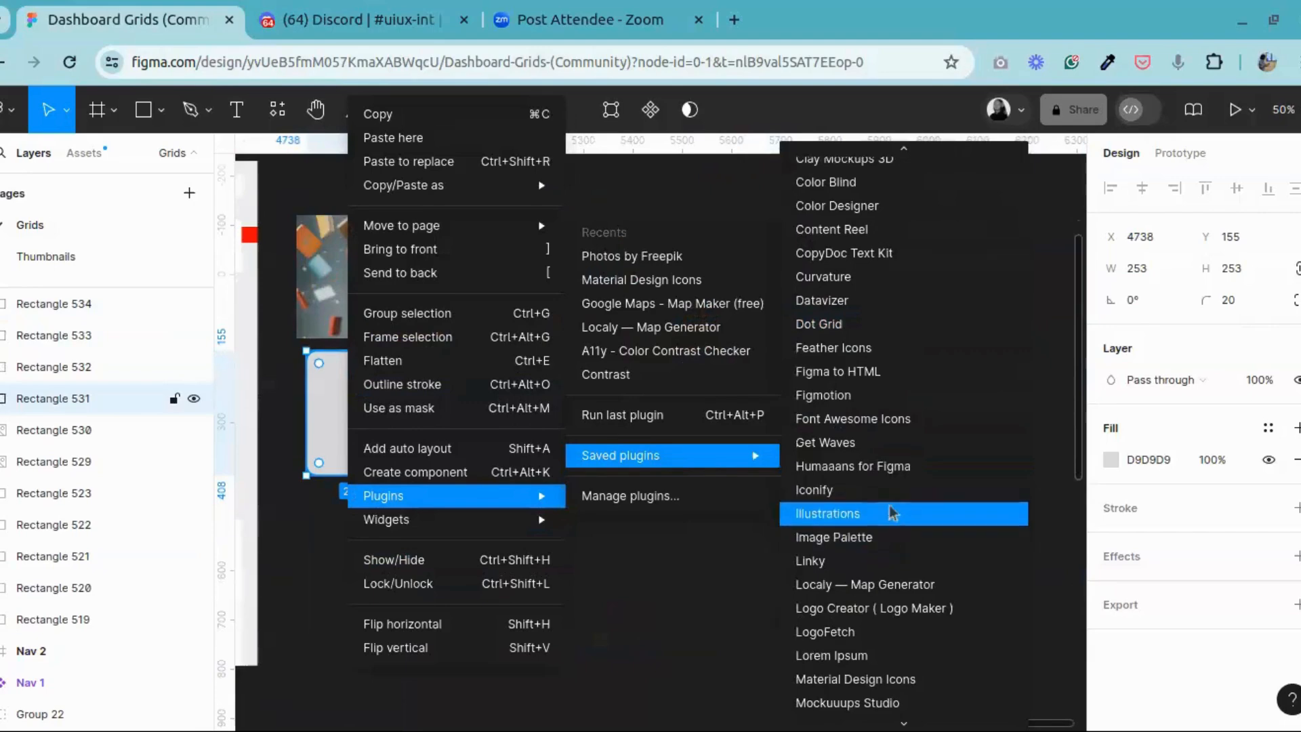
scroll(857, 502, down, 4)
click(844, 474)
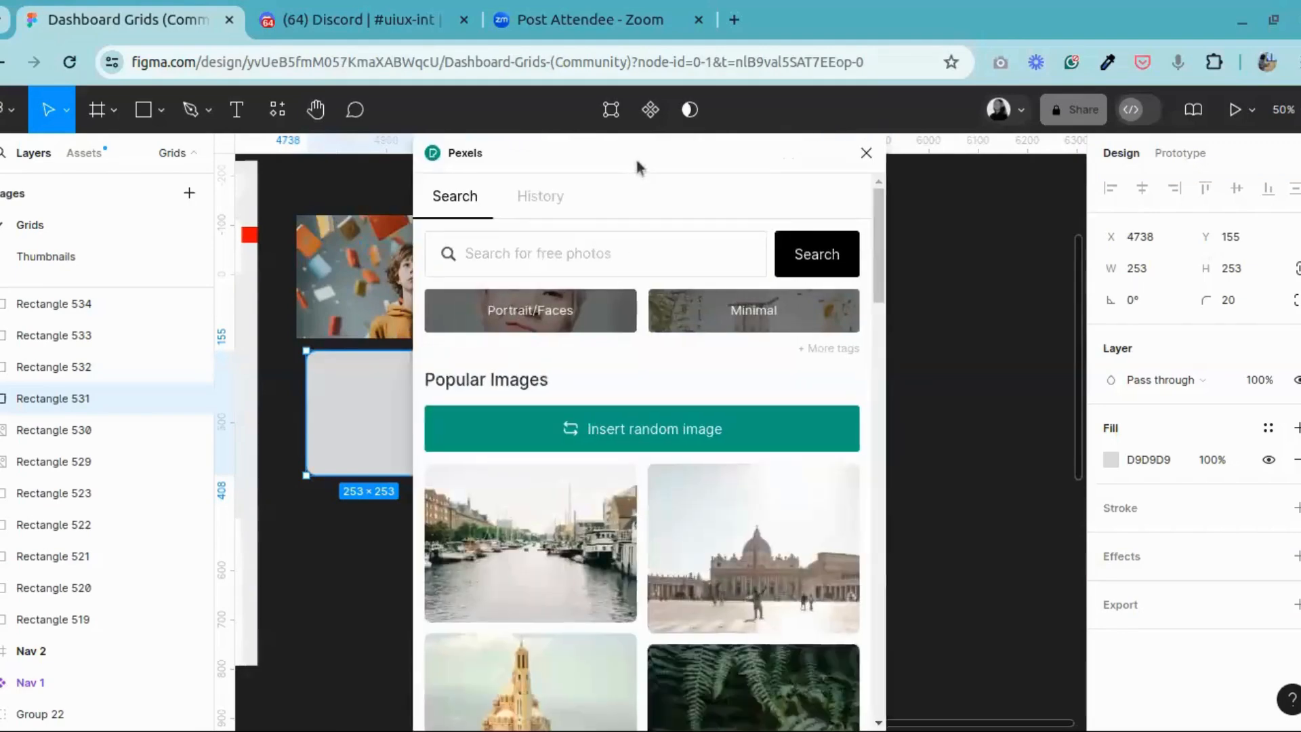
drag(639, 165, 929, 175)
Step: Search the Pexels plugin for "education" photos
scroll(1035, 493, down, 5)
scroll(1035, 492, down, 2)
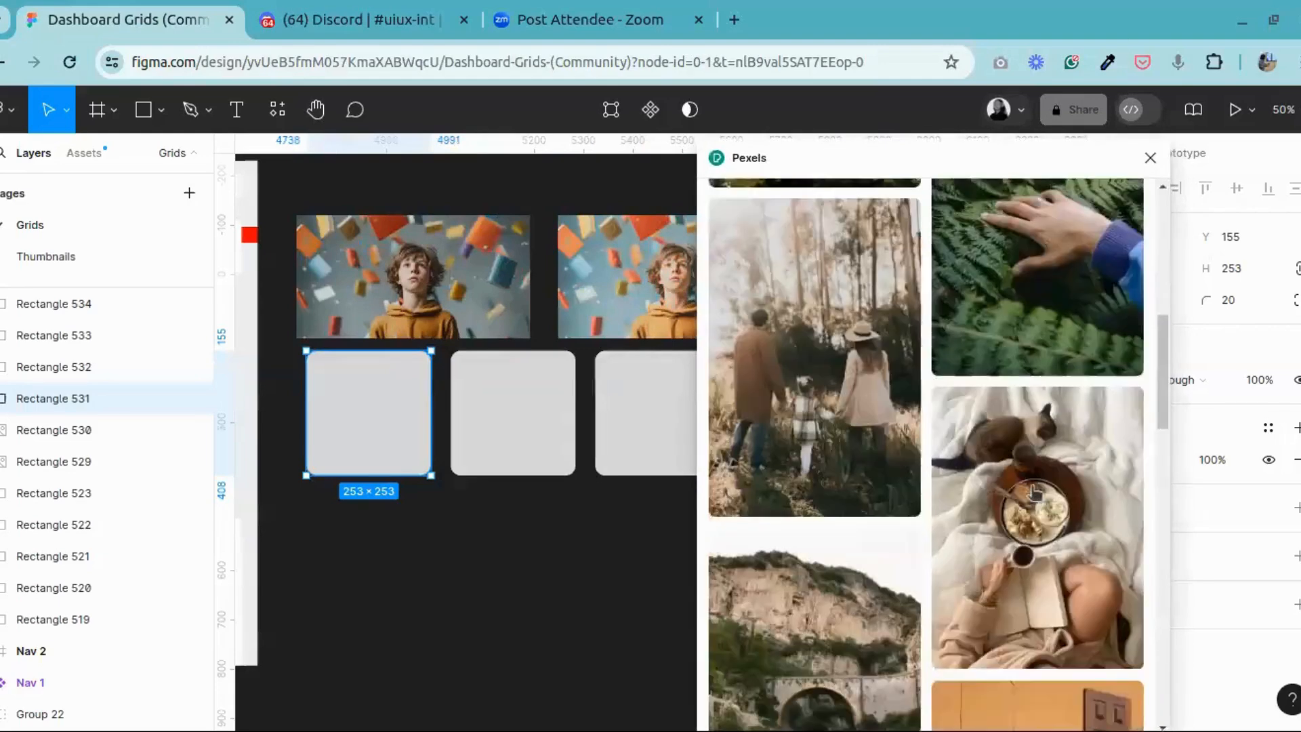
scroll(915, 373, up, 10)
click(801, 260)
text(educati)
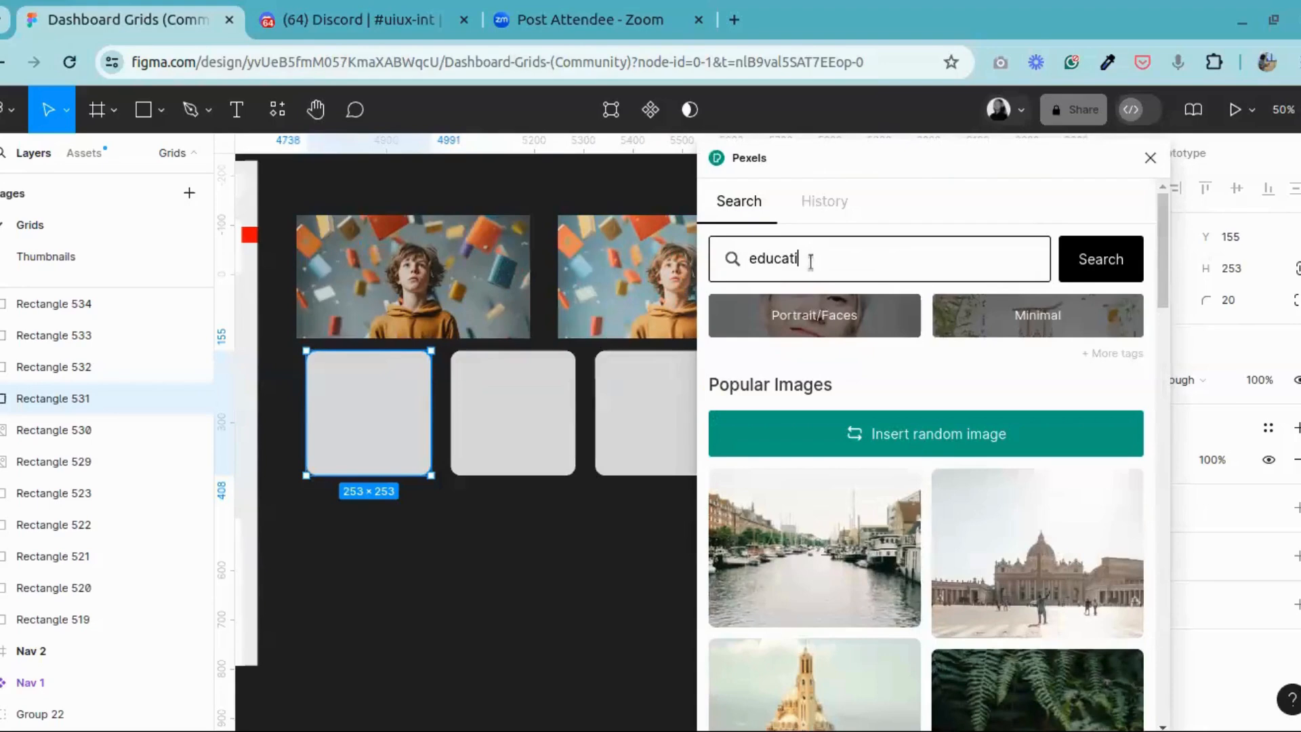
text(on)
key(Return)
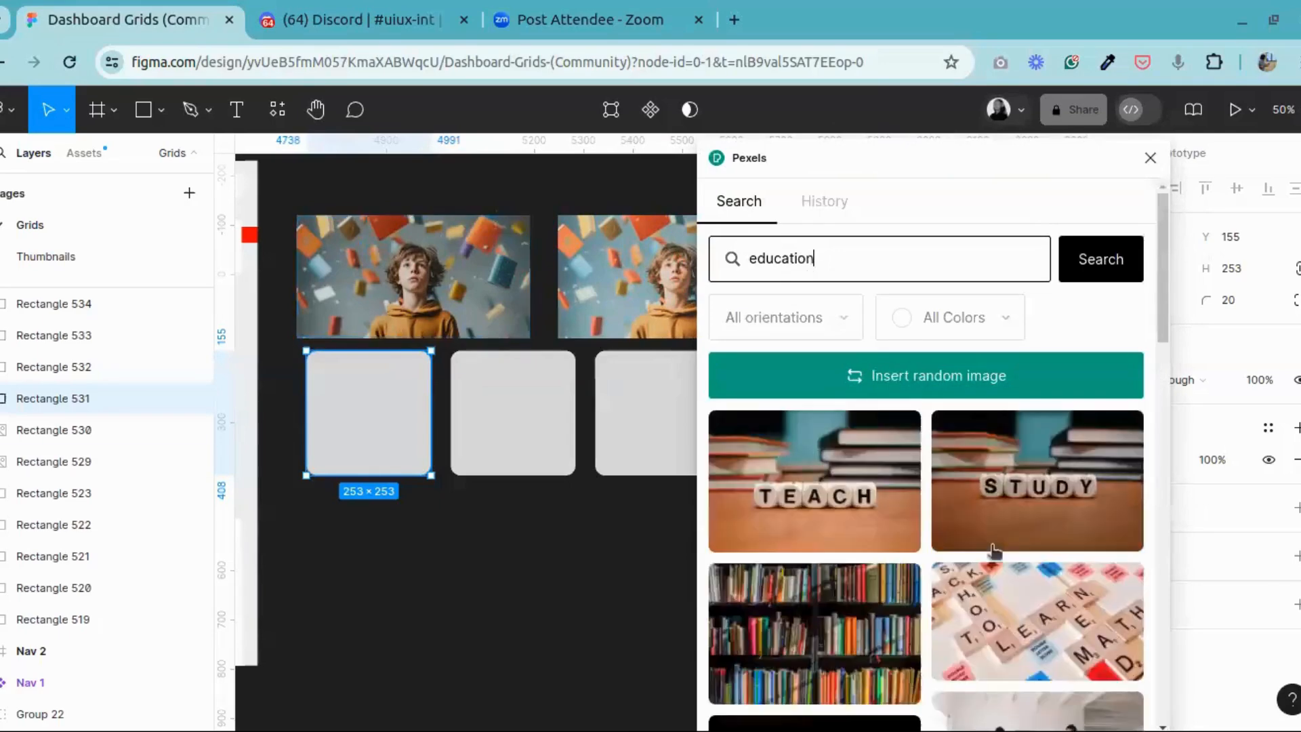
Step: Fill the first square with the Pexels photo of a teacher at a blackboard in front of seated pupils
scroll(996, 552, down, 1)
scroll(996, 553, down, 15)
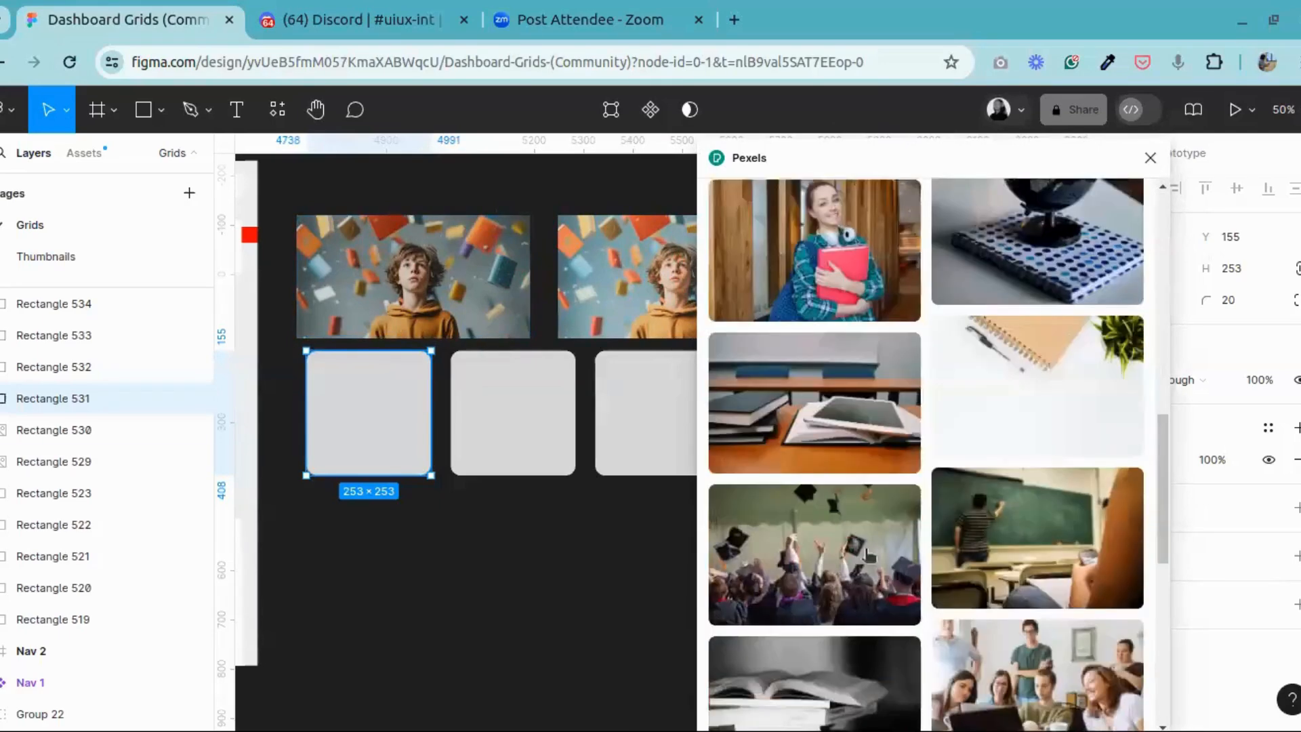
scroll(952, 370, up, 4)
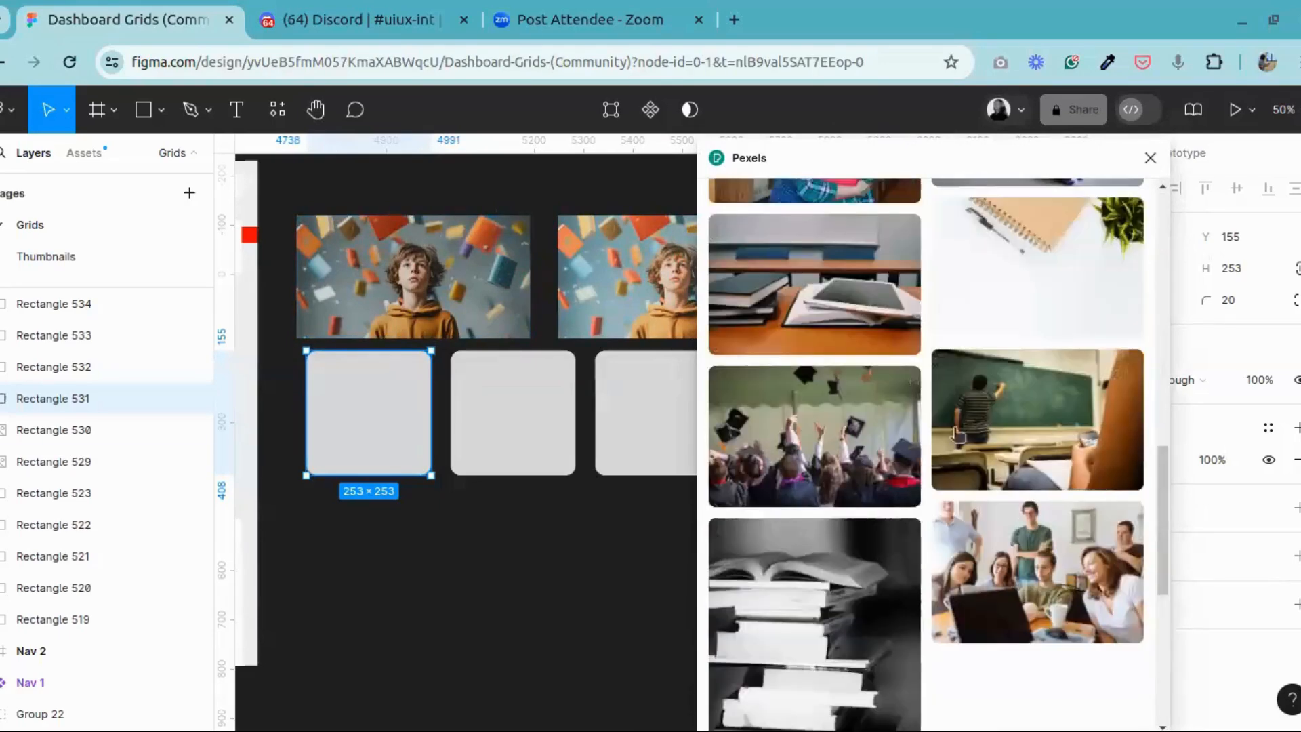
scroll(1117, 461, down, 4)
scroll(822, 526, down, 2)
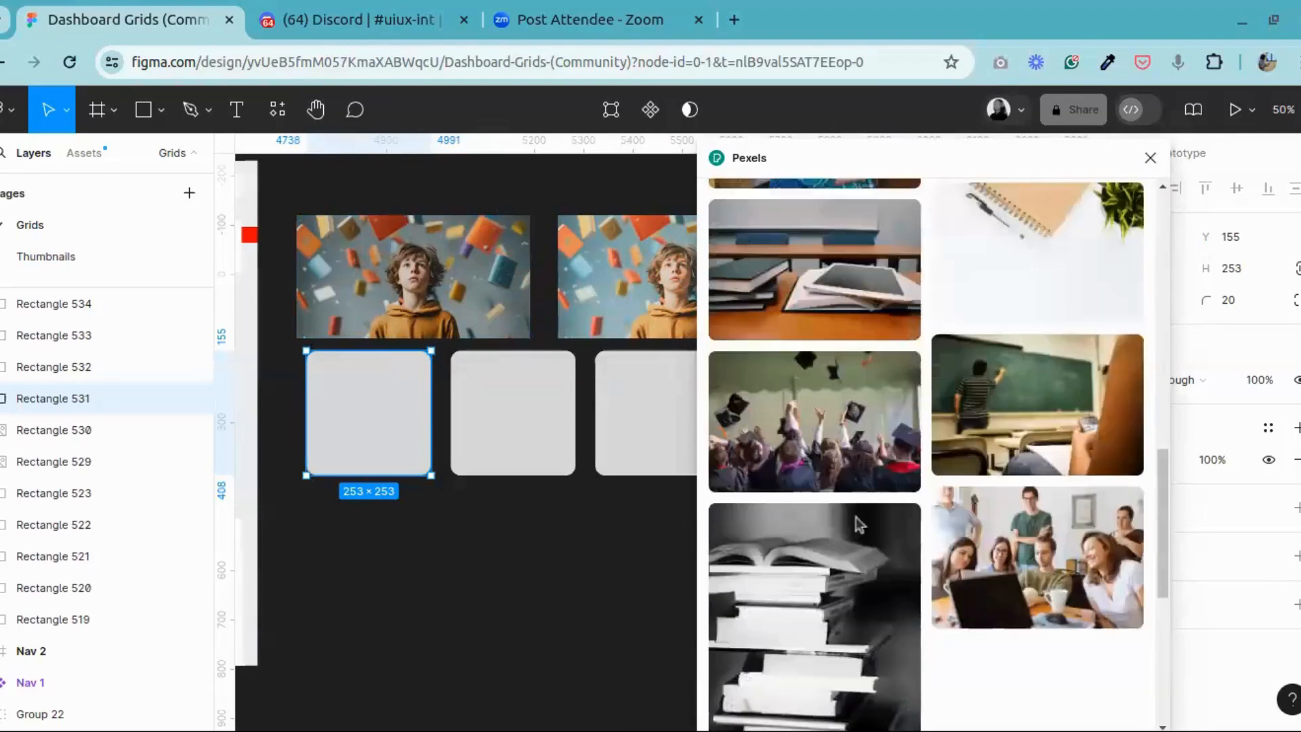
scroll(859, 522, up, 3)
scroll(859, 522, up, 7)
scroll(896, 513, down, 7)
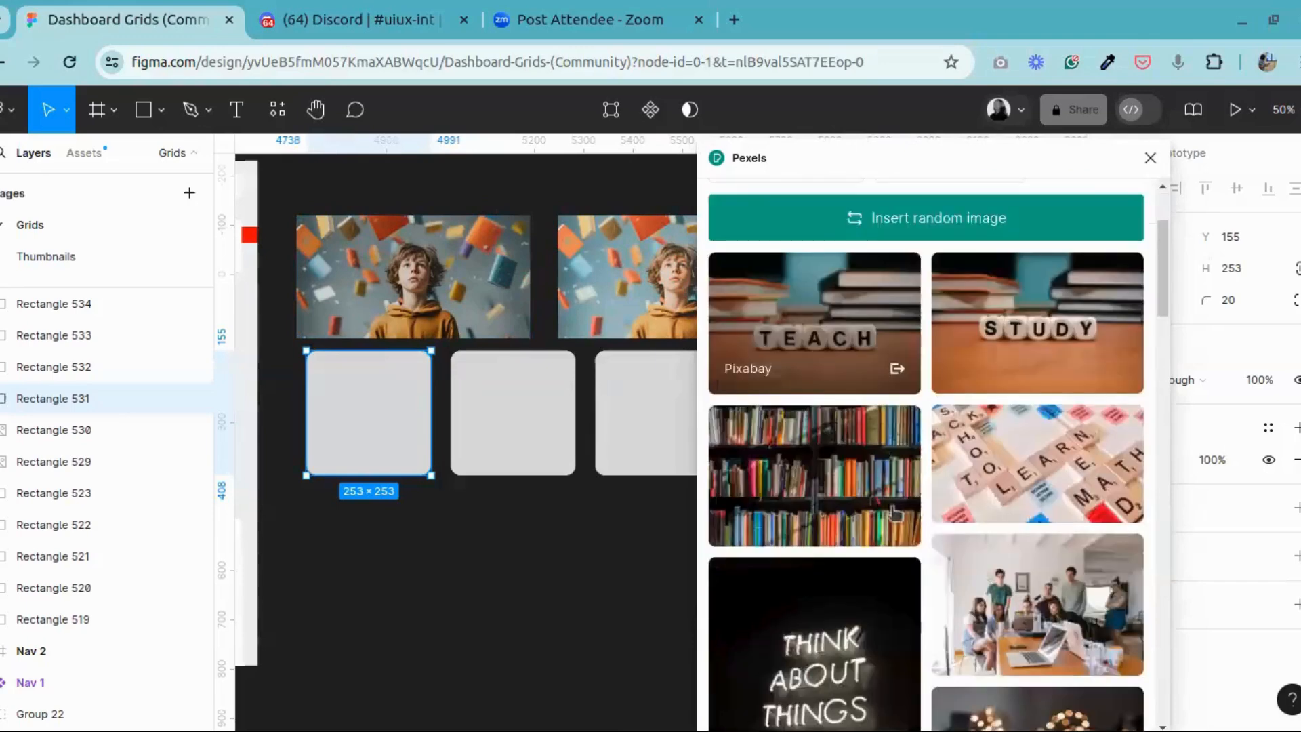
scroll(895, 513, down, 10)
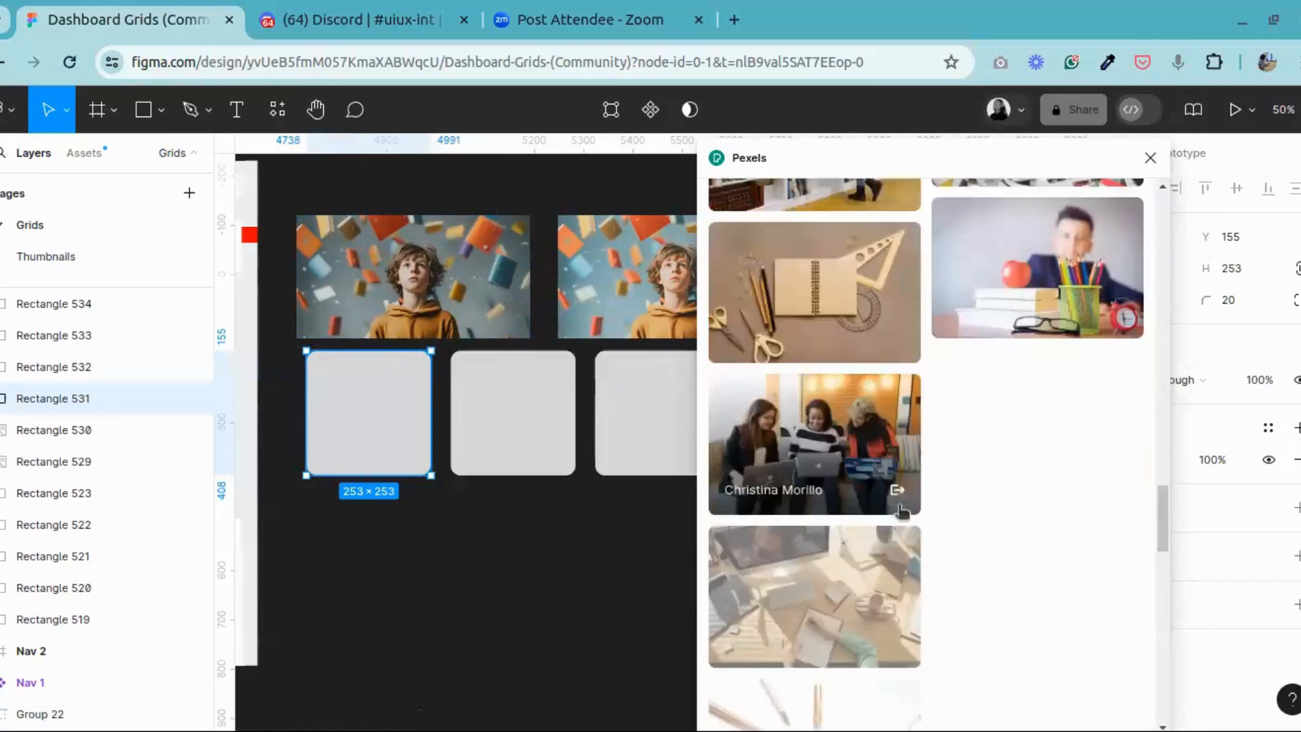
scroll(923, 511, down, 5)
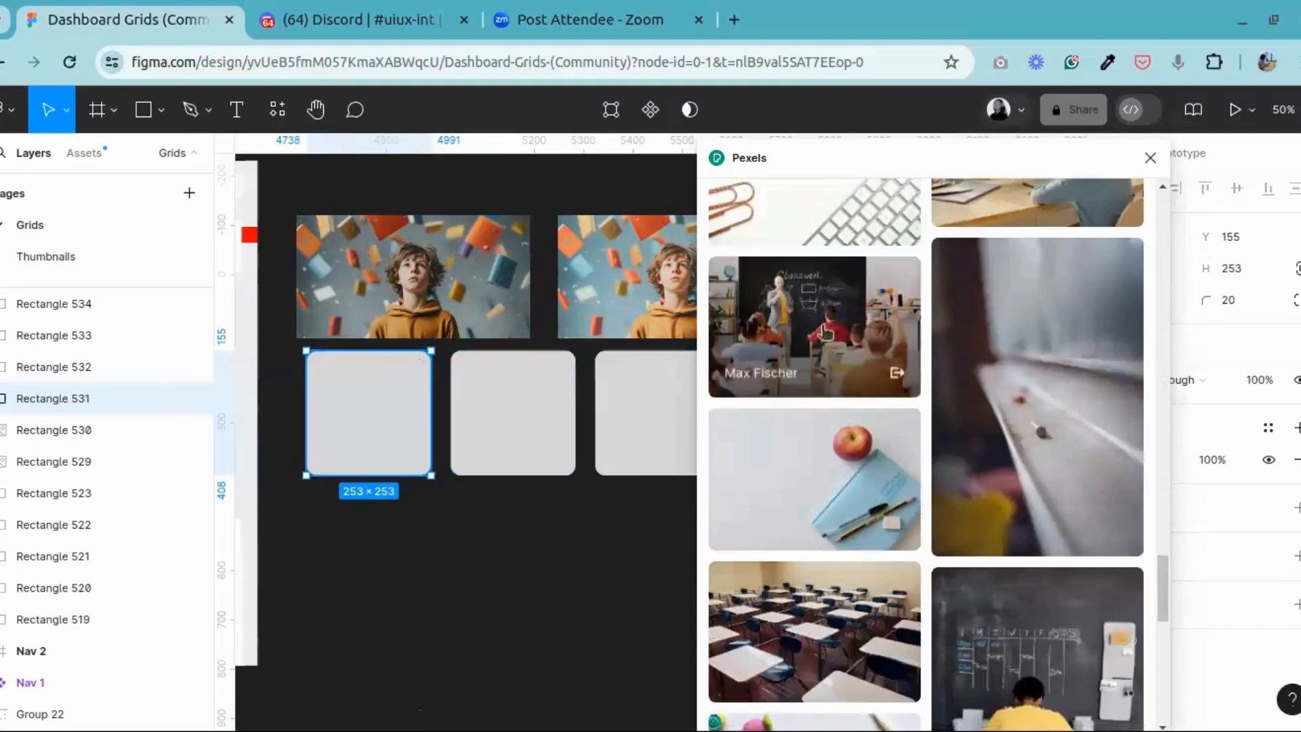
click(825, 332)
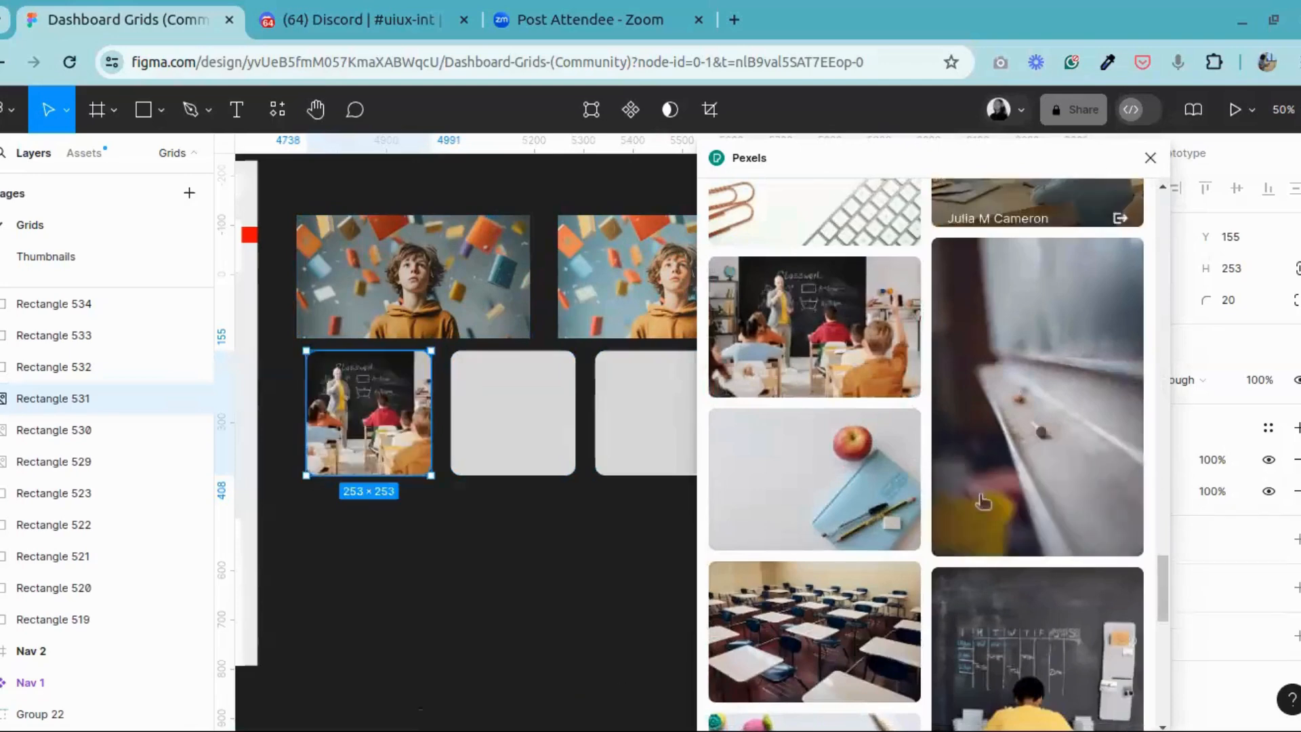
Step: Fill the second square with the Pexels photo of a schoolgirl in a purple headscarf reading at her desk, and close the plugin
scroll(983, 501, down, 12)
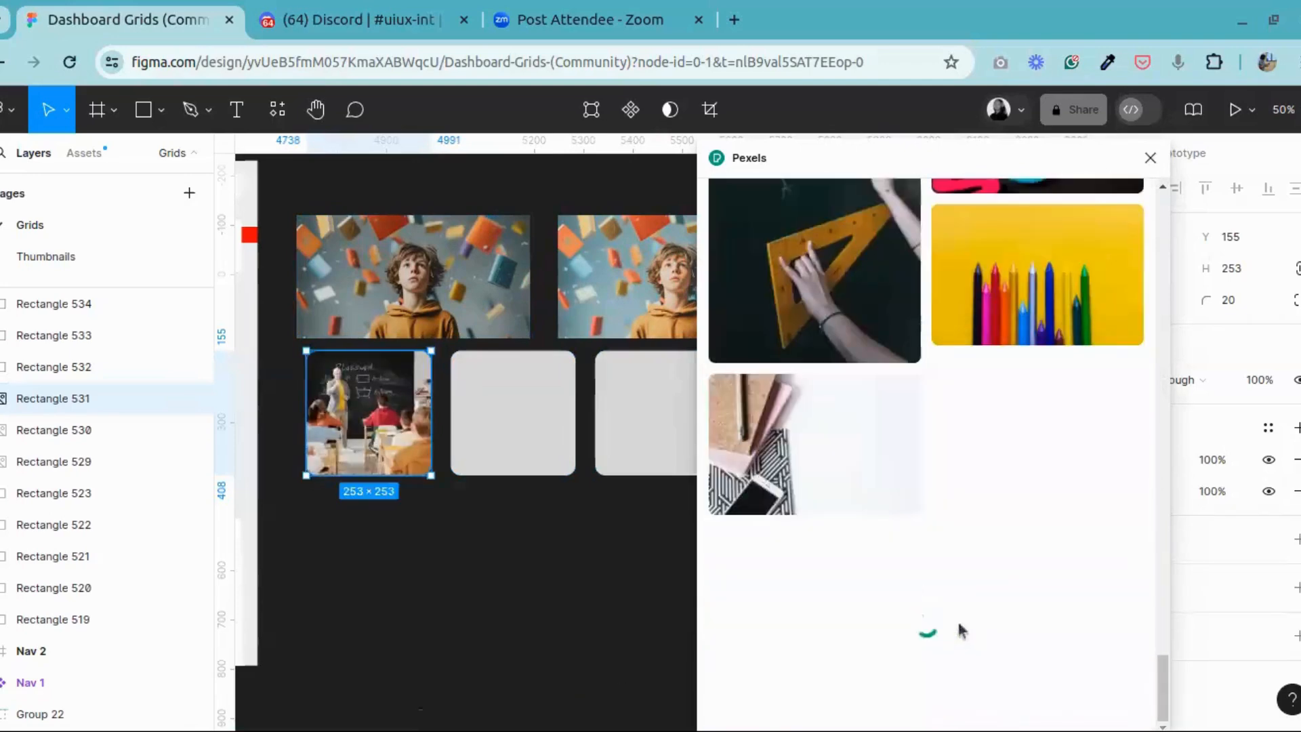
scroll(959, 626, down, 5)
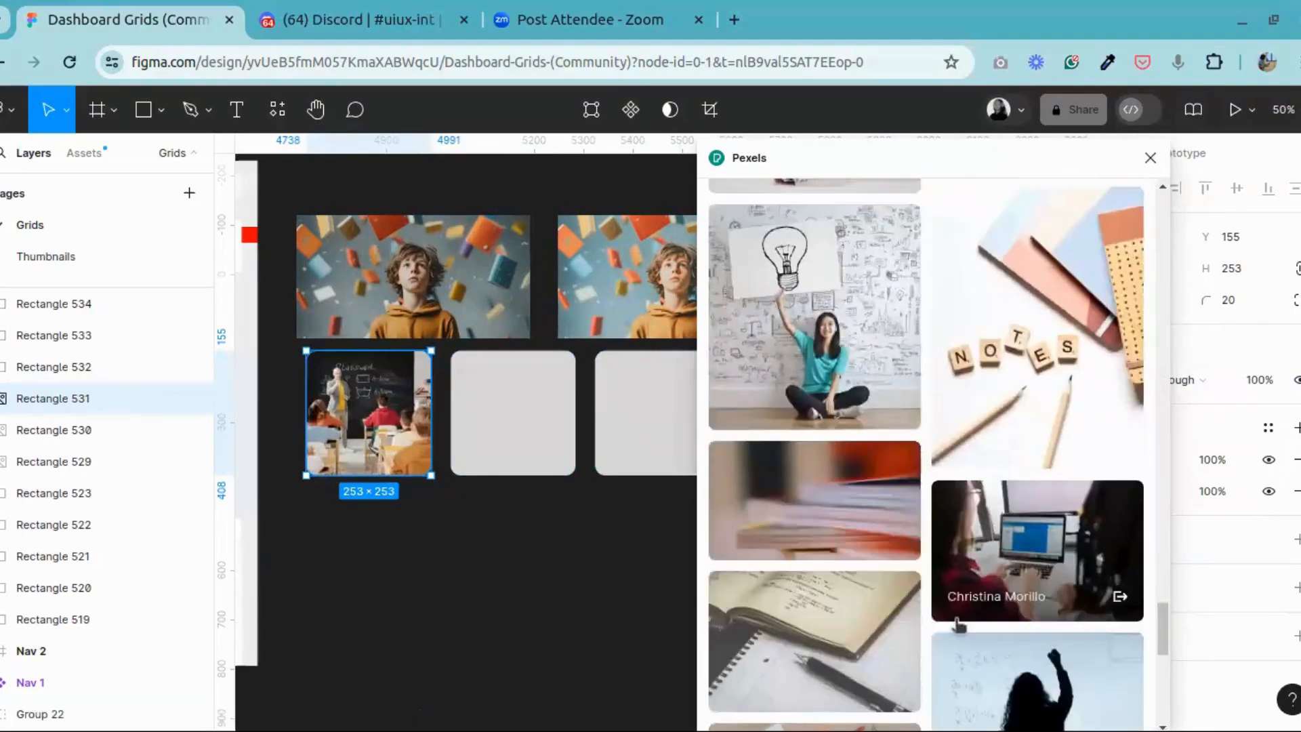
scroll(959, 627, down, 7)
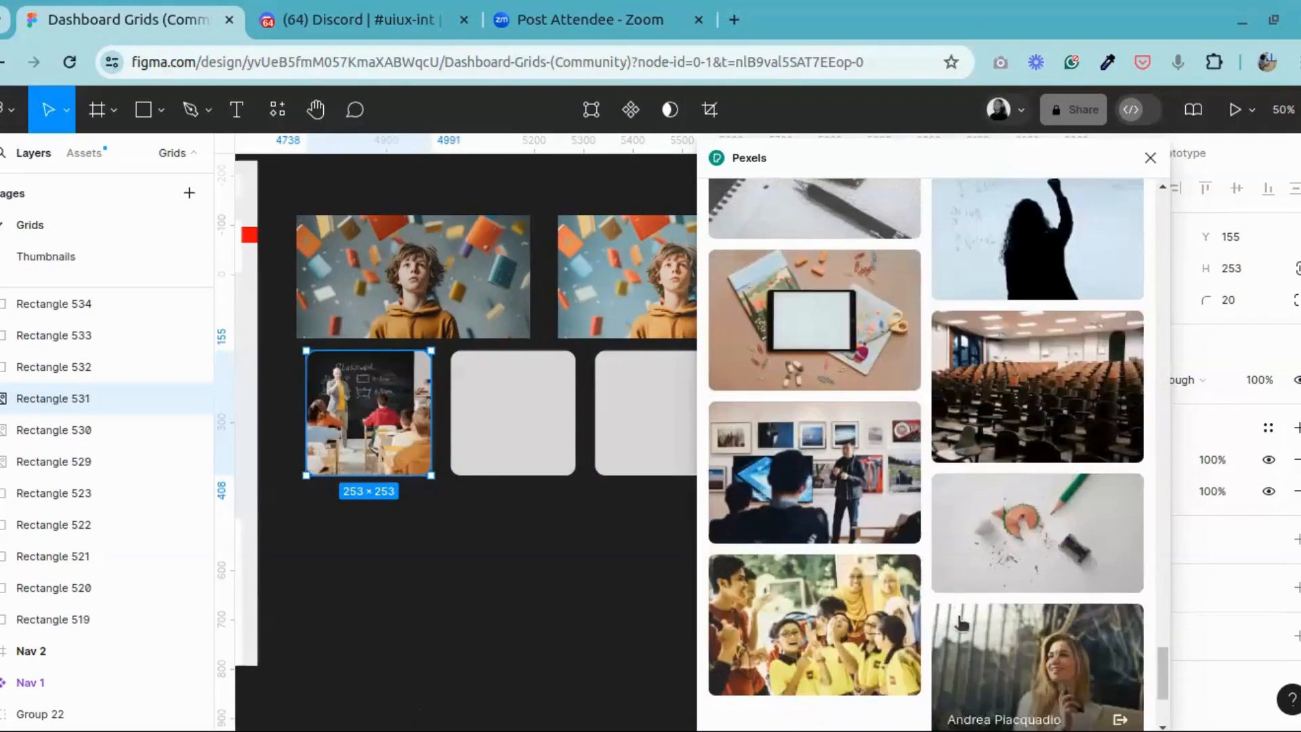
scroll(959, 622, down, 5)
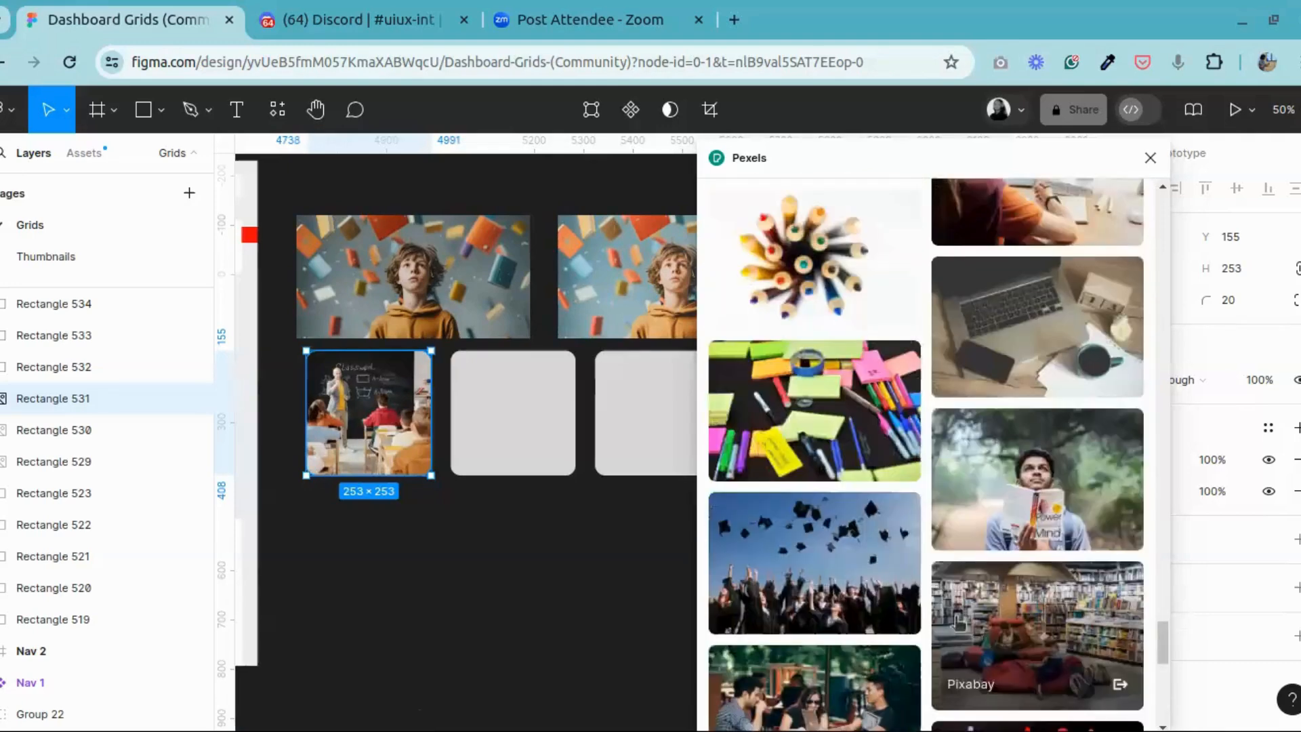
scroll(959, 622, down, 7)
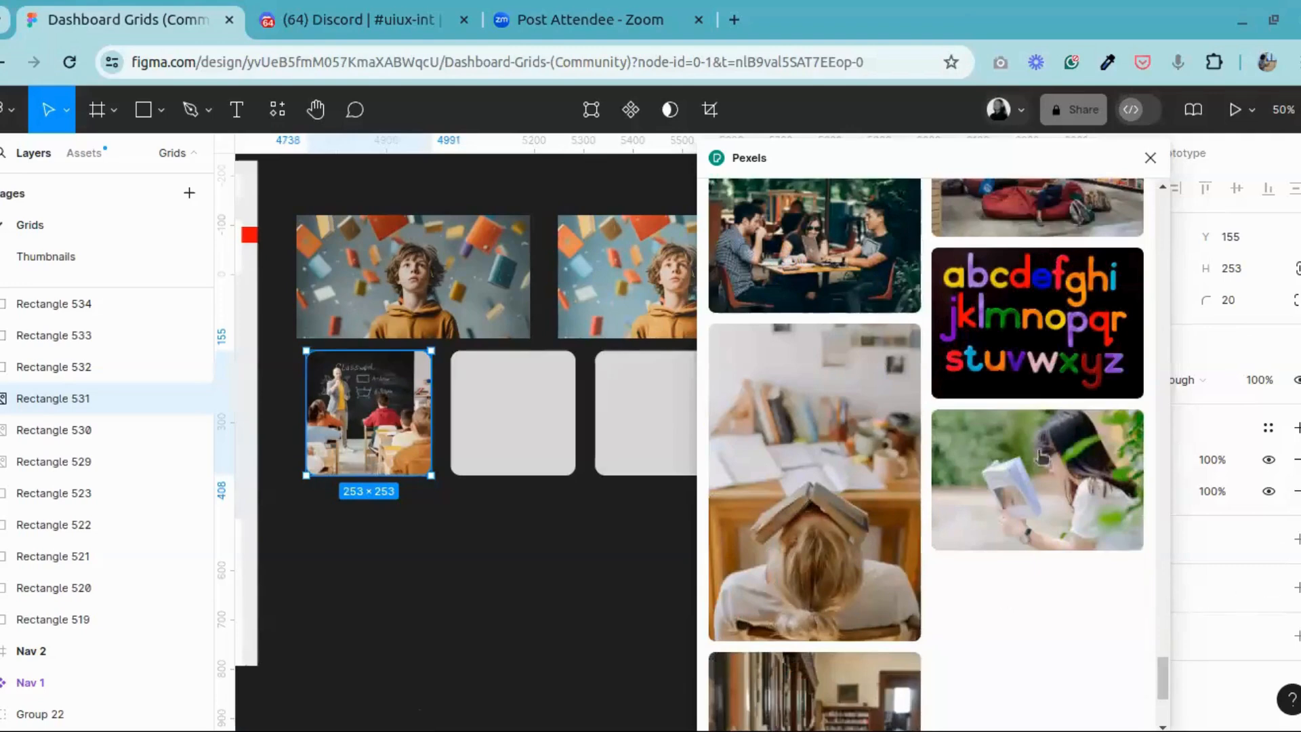
scroll(1036, 458, down, 4)
scroll(1013, 446, up, 5)
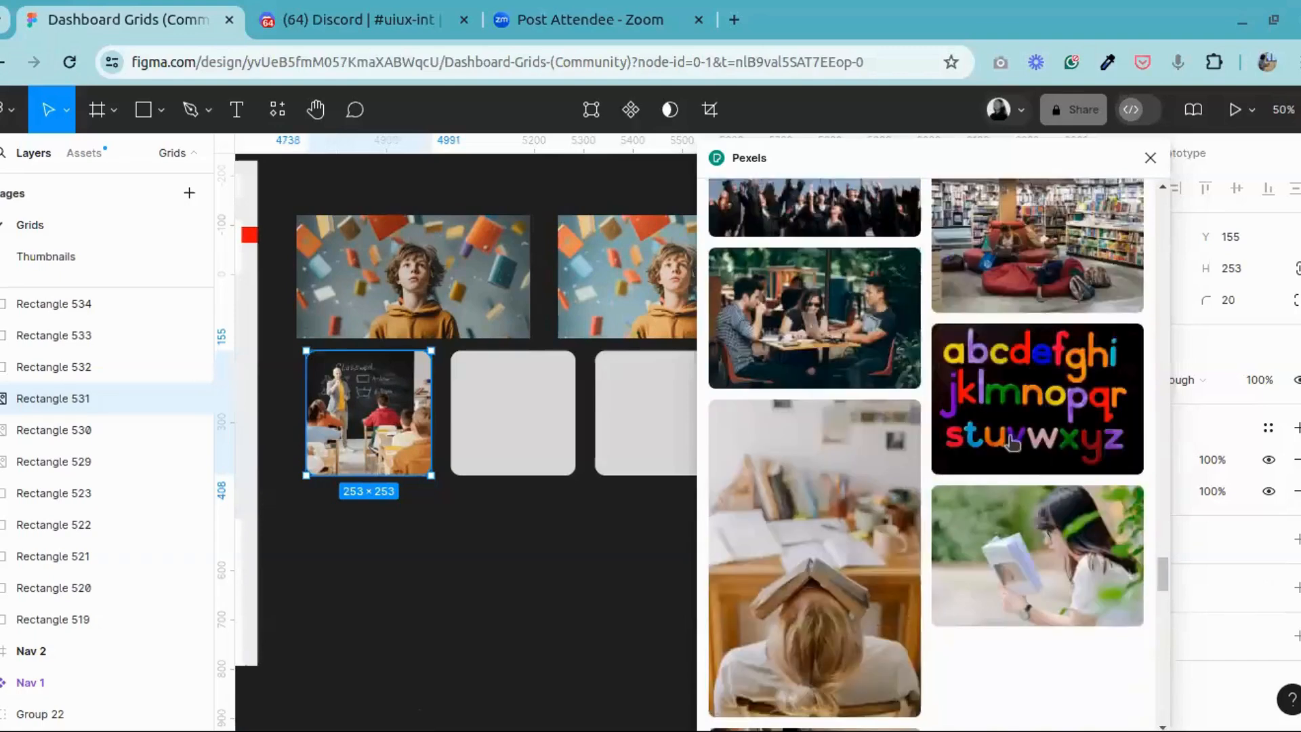
scroll(1012, 443, up, 5)
click(487, 397)
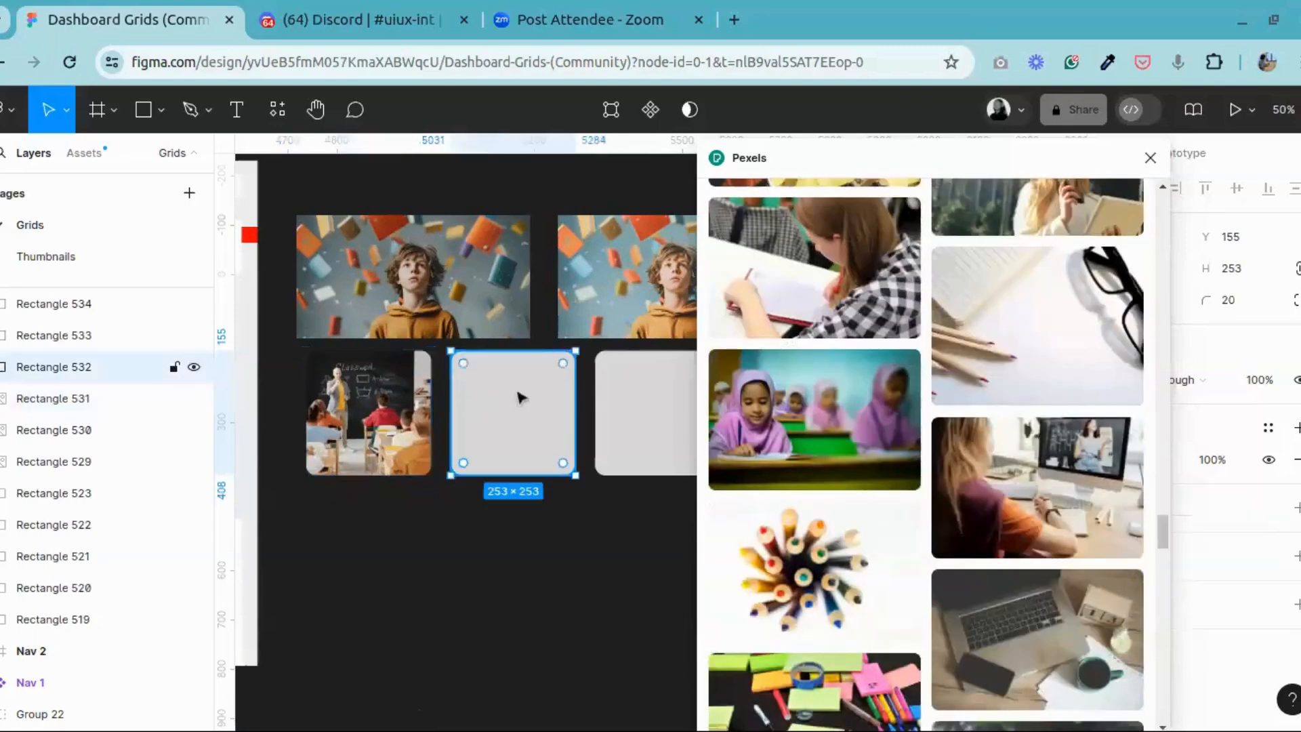
click(815, 407)
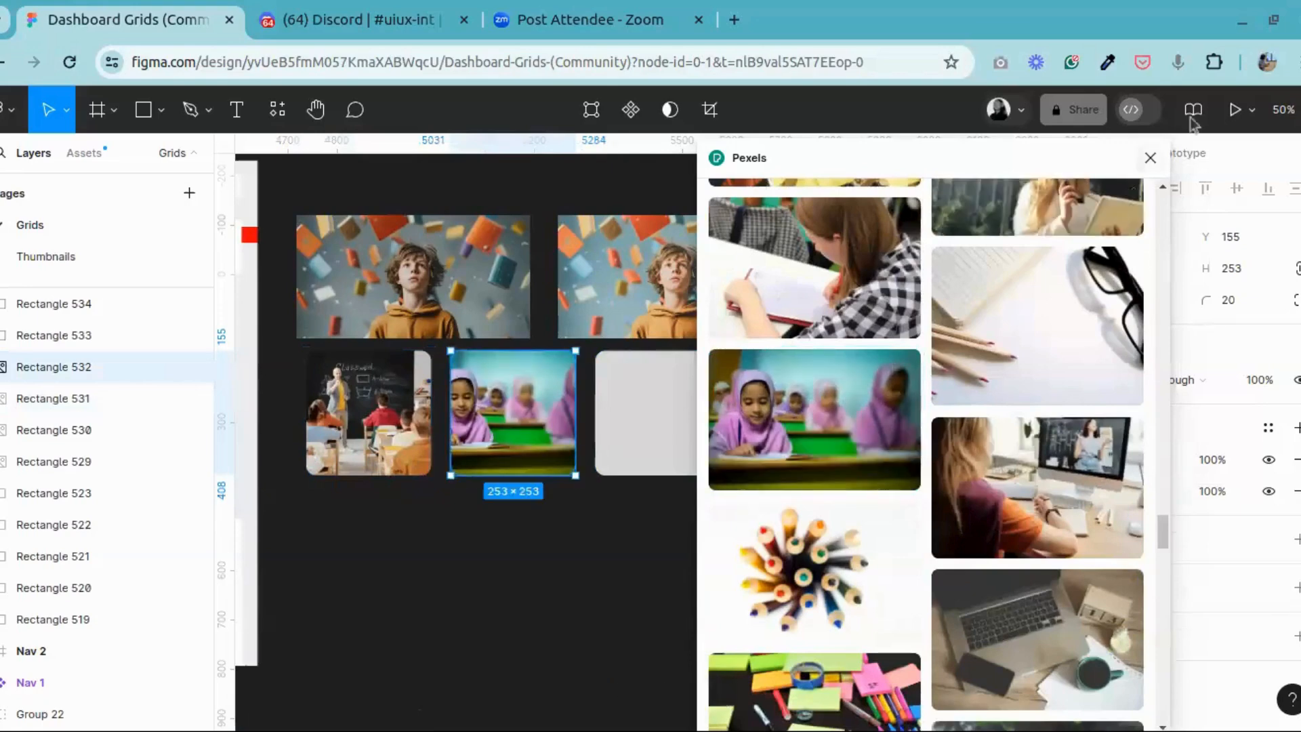
drag(883, 162, 807, 176)
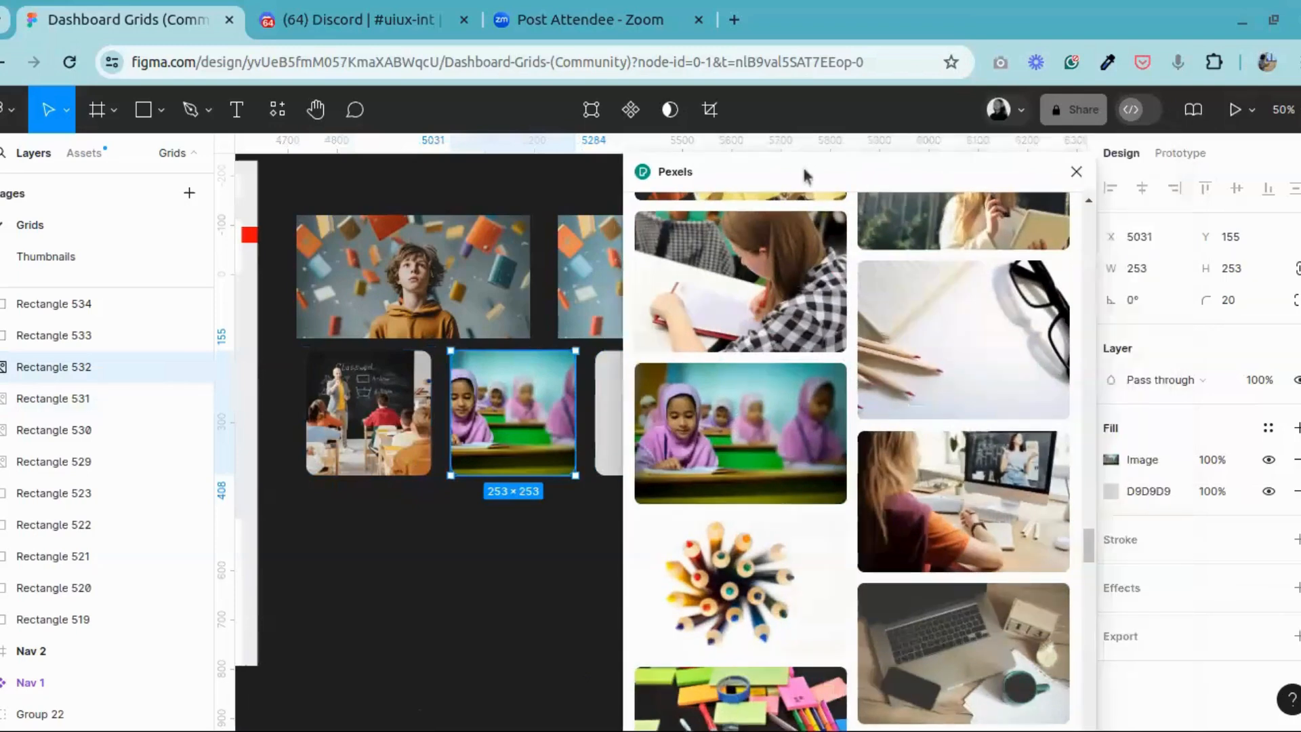
click(1076, 172)
click(651, 409)
right_click(650, 409)
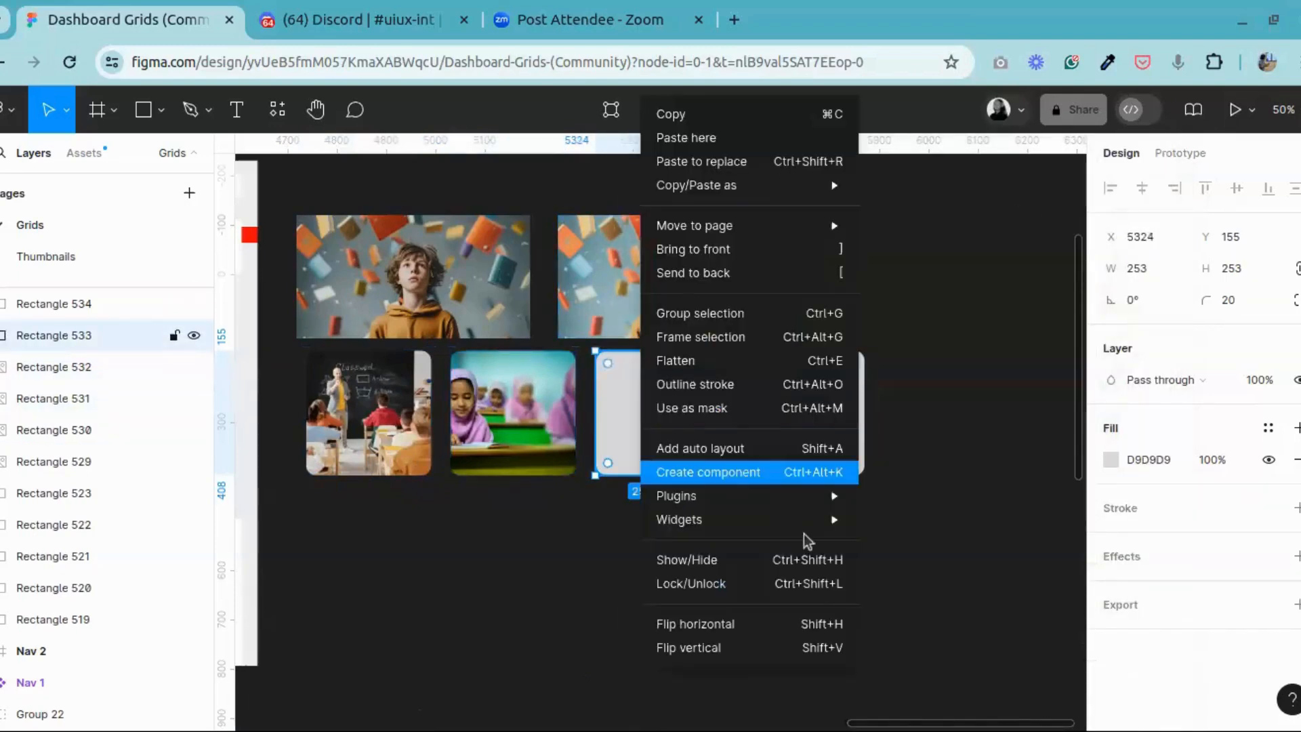
mouse_move(745, 496)
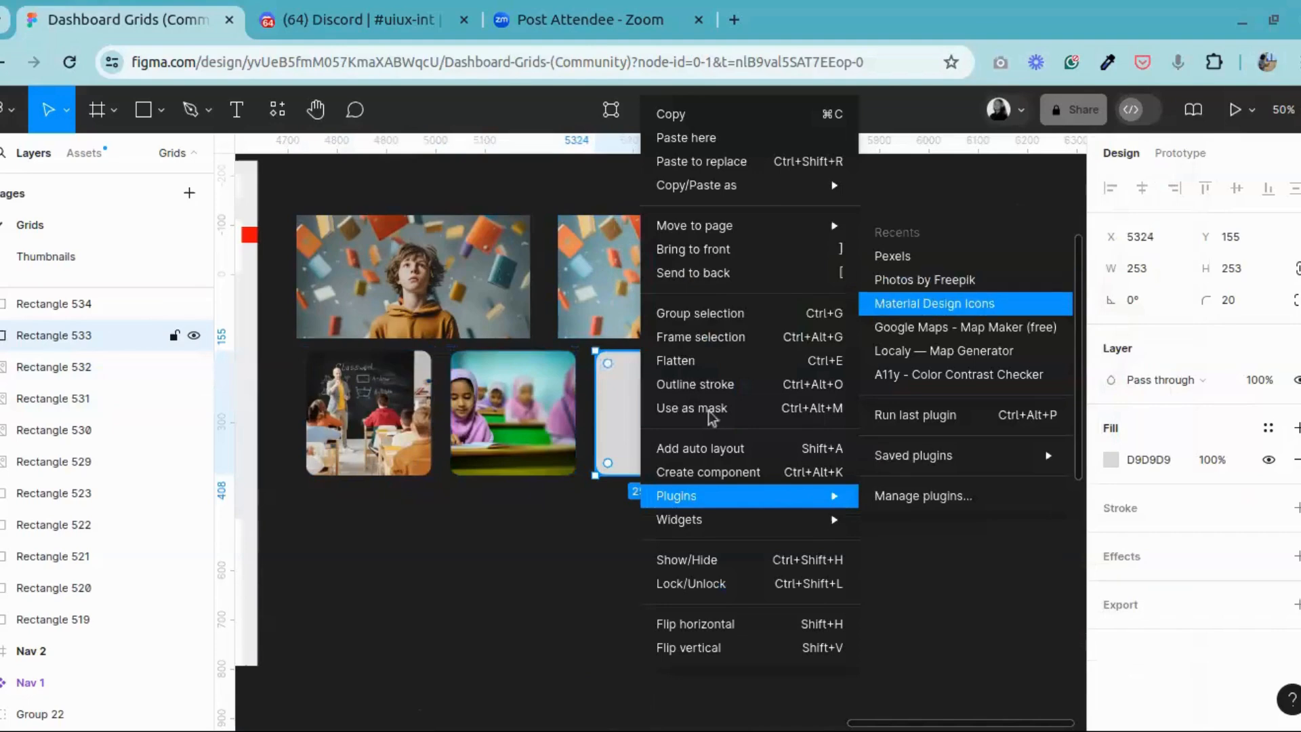
click(539, 571)
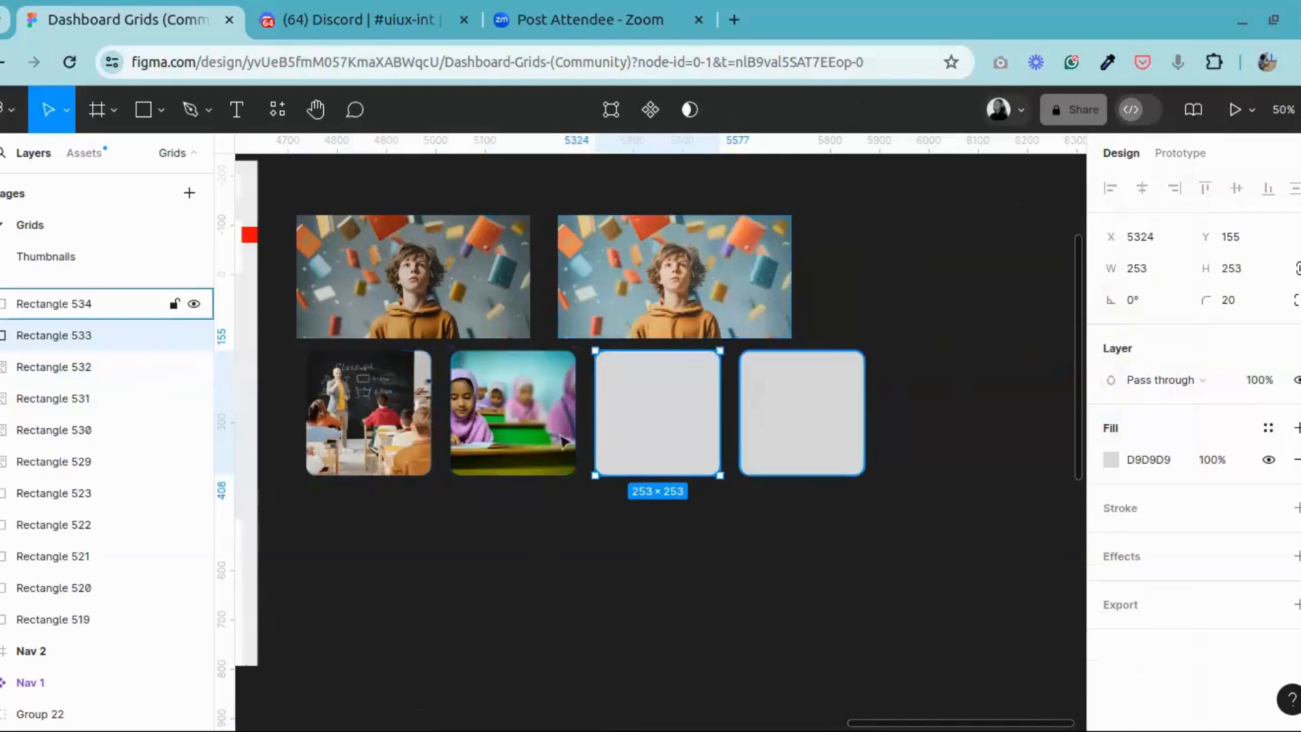
click(535, 427)
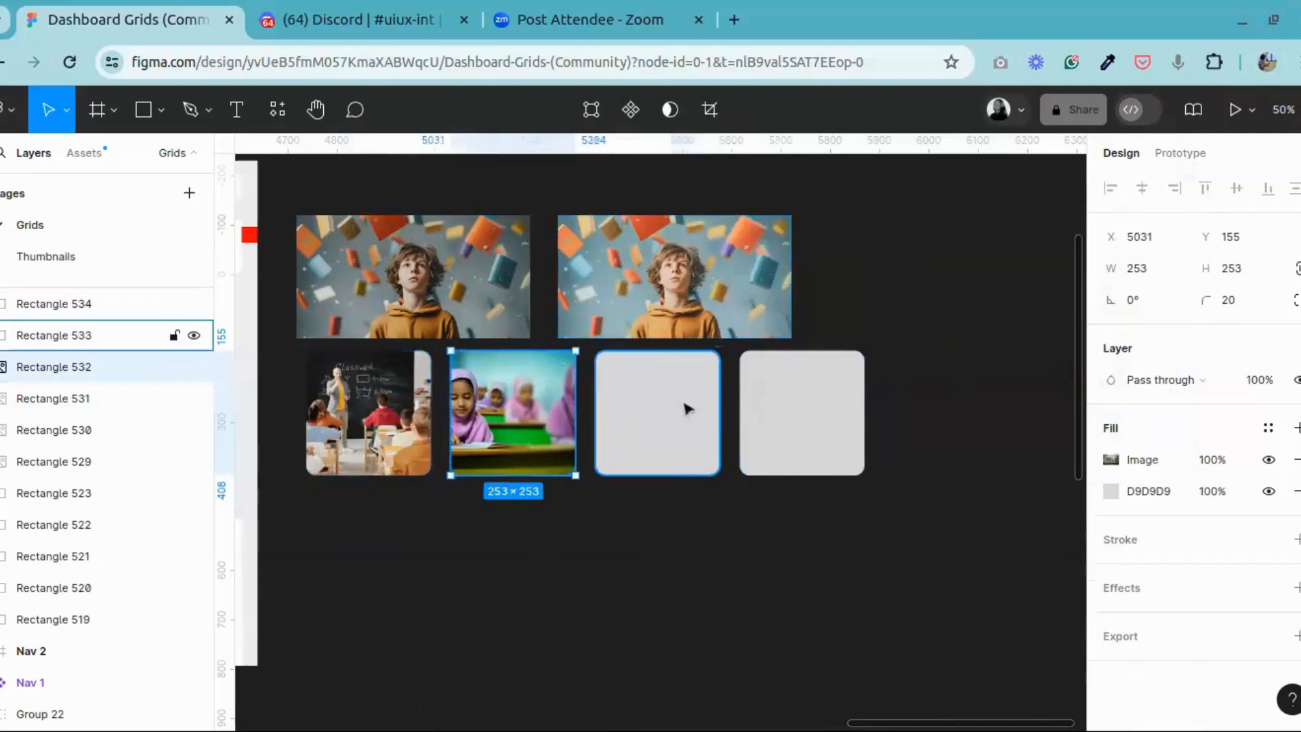
Step: Run the recent Pexels plugin on the third square of the row
click(688, 408)
right_click(679, 409)
mouse_move(874, 496)
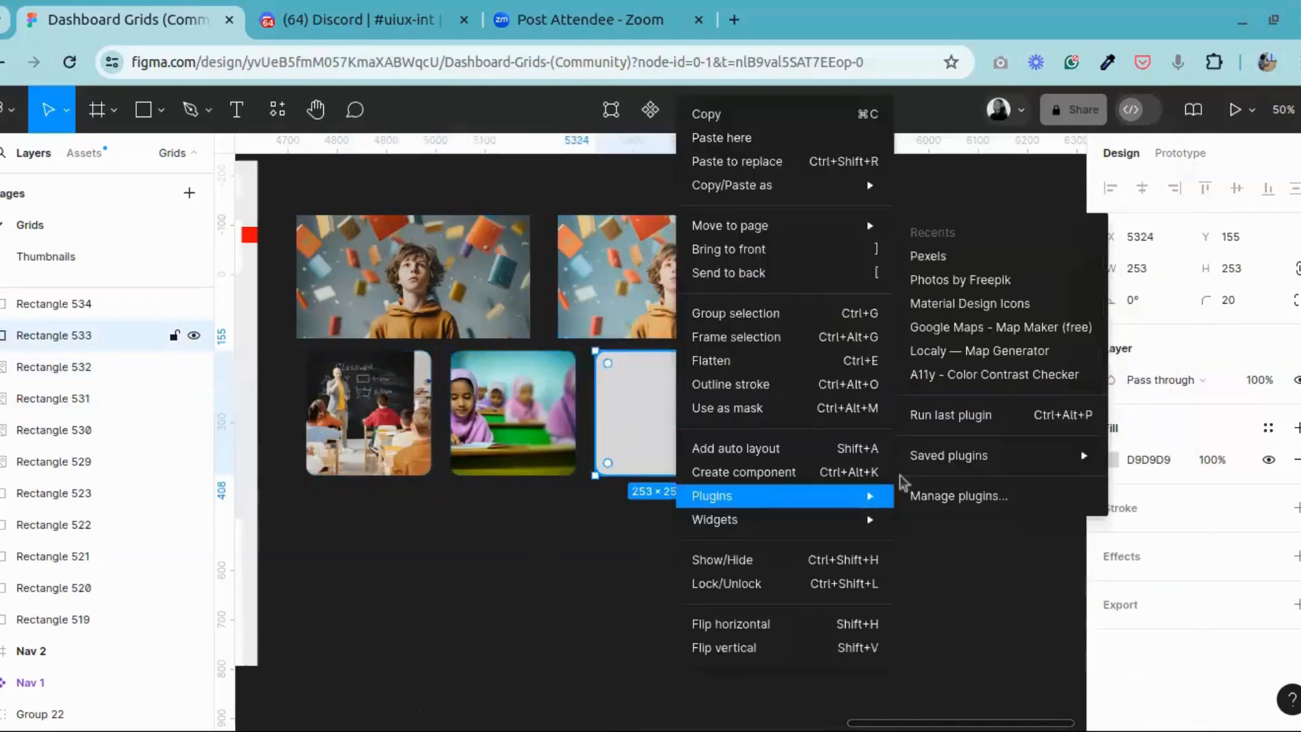
click(965, 258)
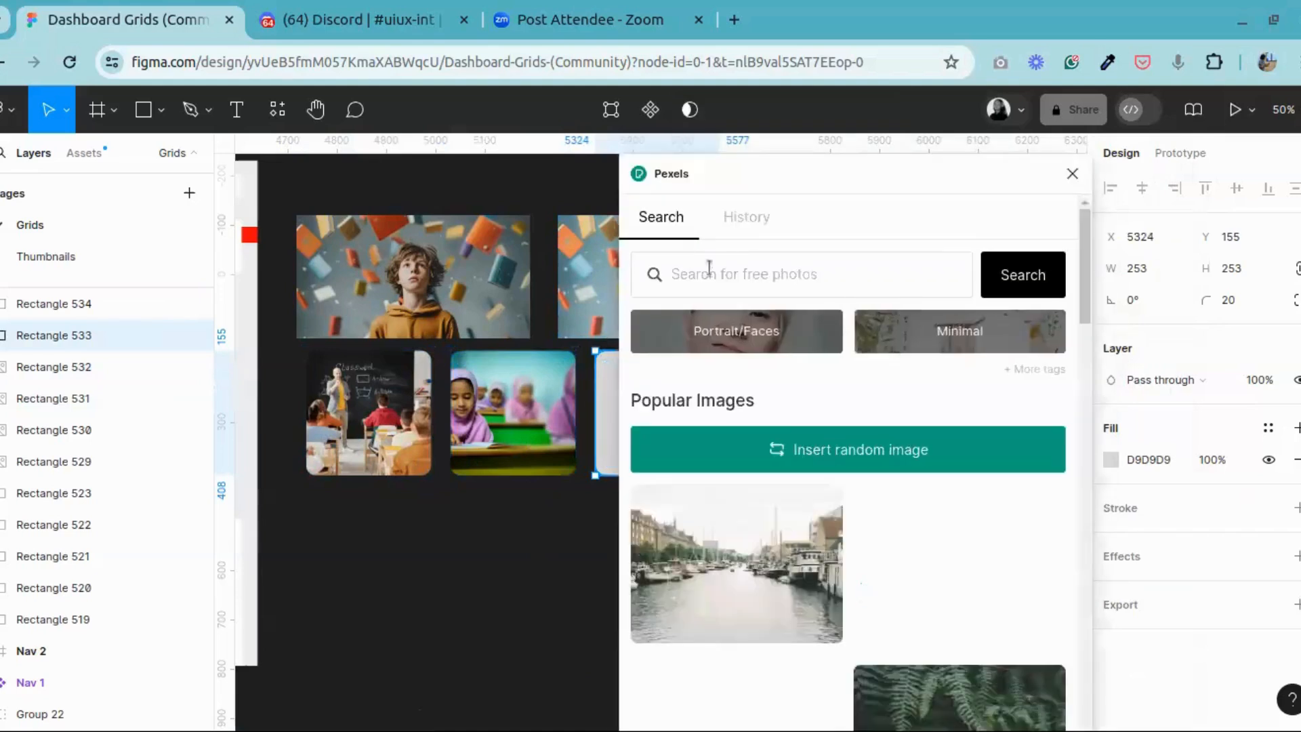
Step: Search the Pexels photos for "education" for the third square
click(709, 267)
text(edu)
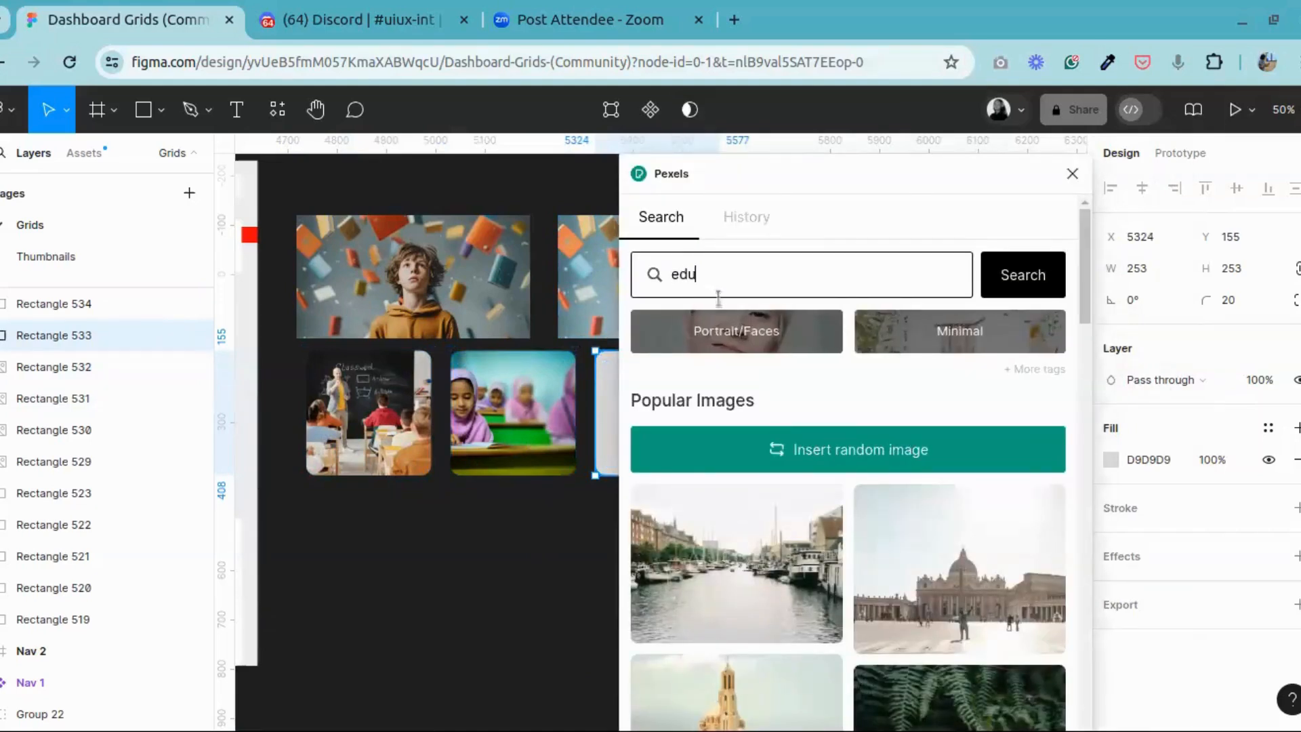
text(ction)
text(a)
key(Return)
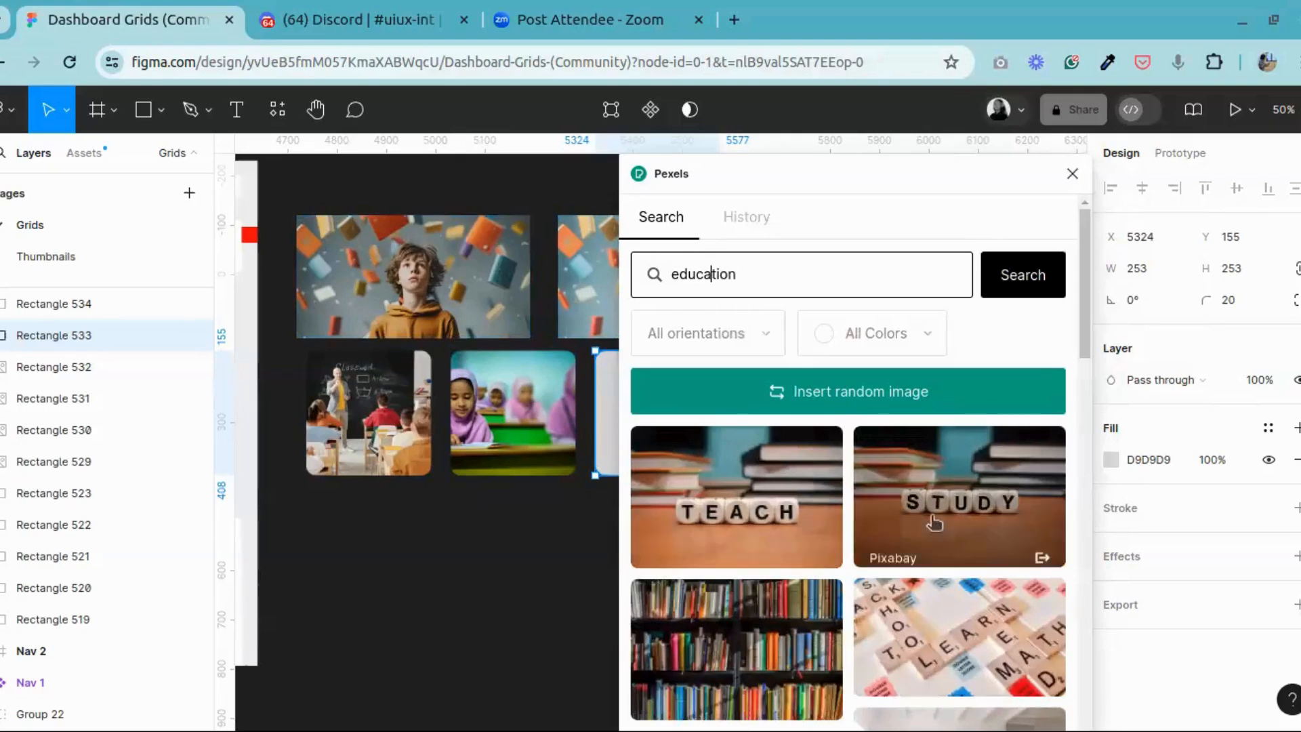
Step: Move the Pexels window clear of the third square and fill that square with the photo of children eating at a pink table
scroll(959, 515, down, 5)
drag(978, 183, 1195, 164)
scroll(1081, 383, down, 5)
scroll(1081, 382, up, 3)
scroll(1074, 390, down, 14)
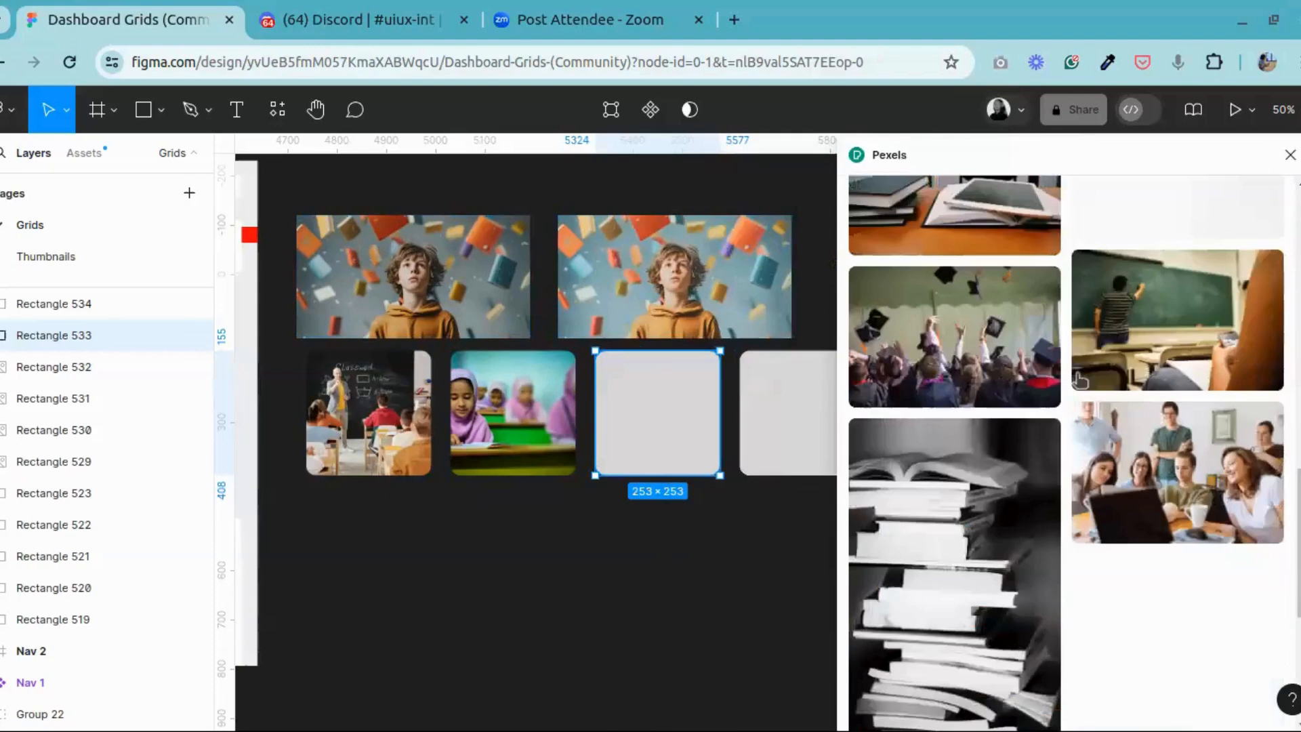
scroll(1005, 514, down, 10)
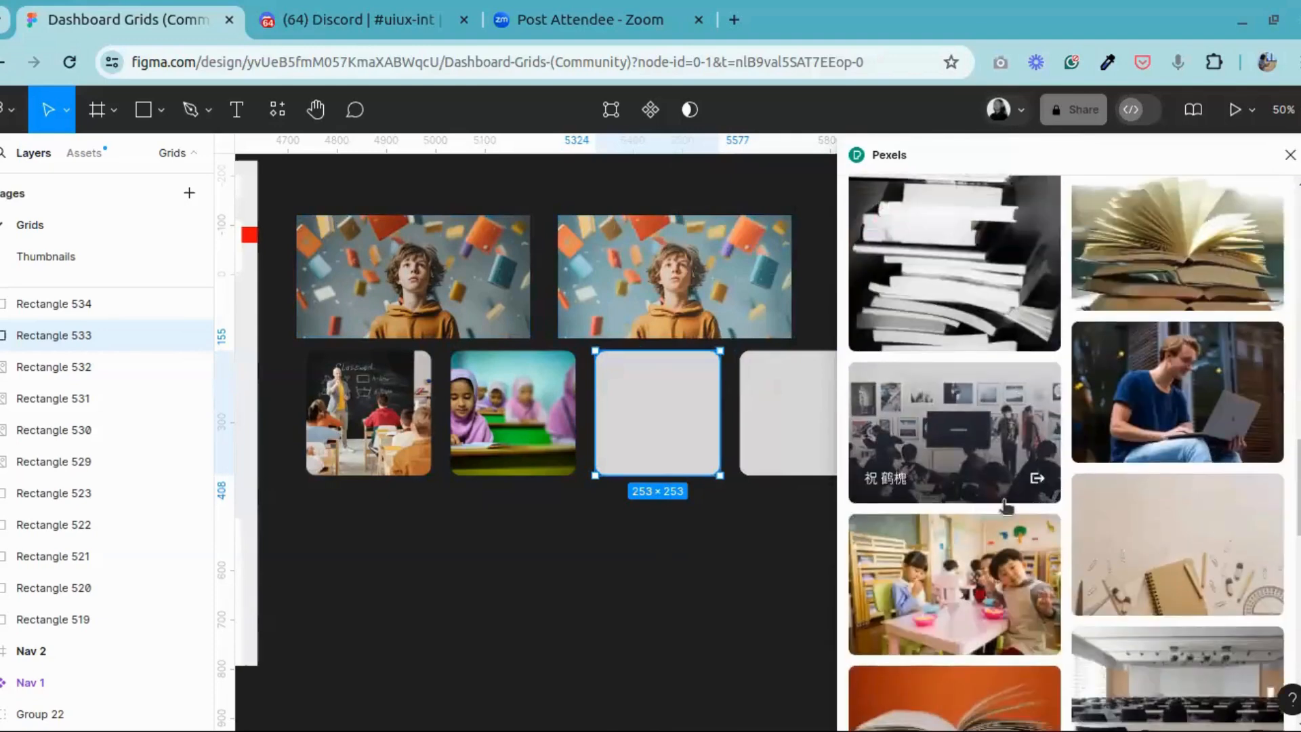
scroll(974, 344, up, 5)
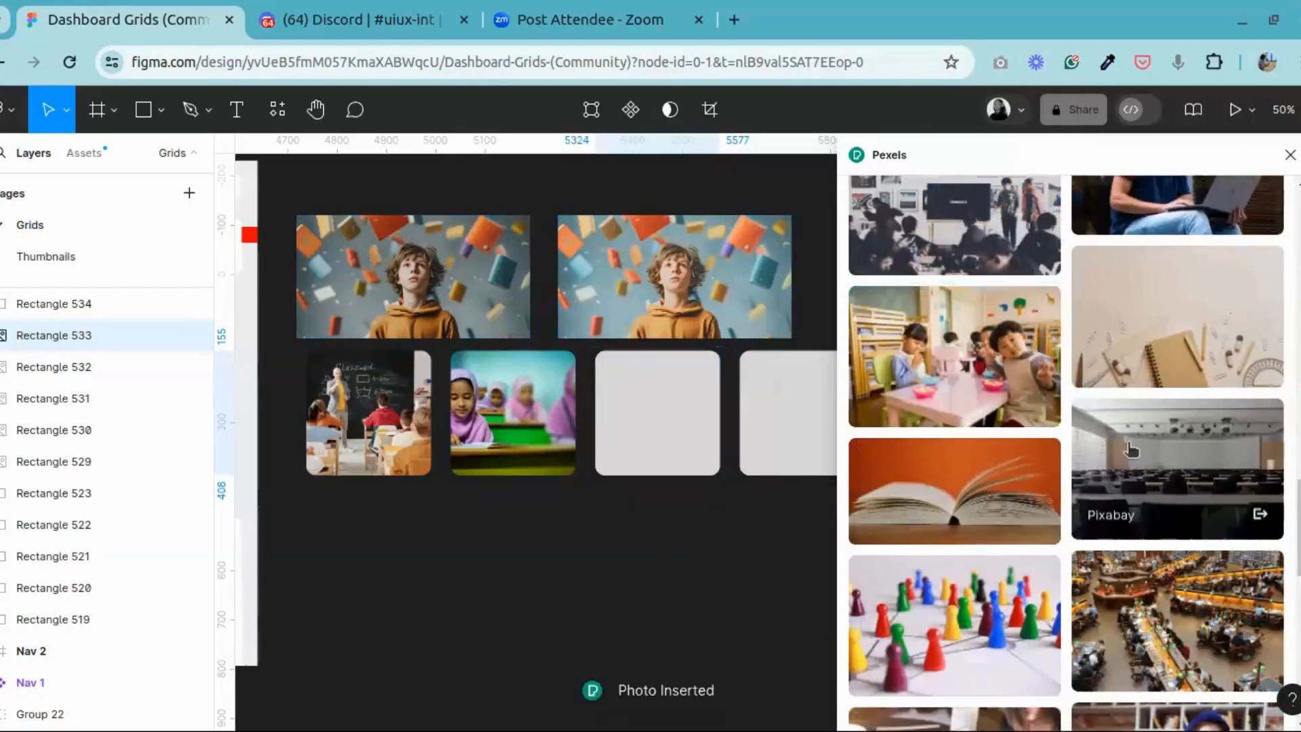
Step: Fill the fourth square with the Pexels photo of a boy watching a teacher on a desktop computer, and close the plugin
click(803, 403)
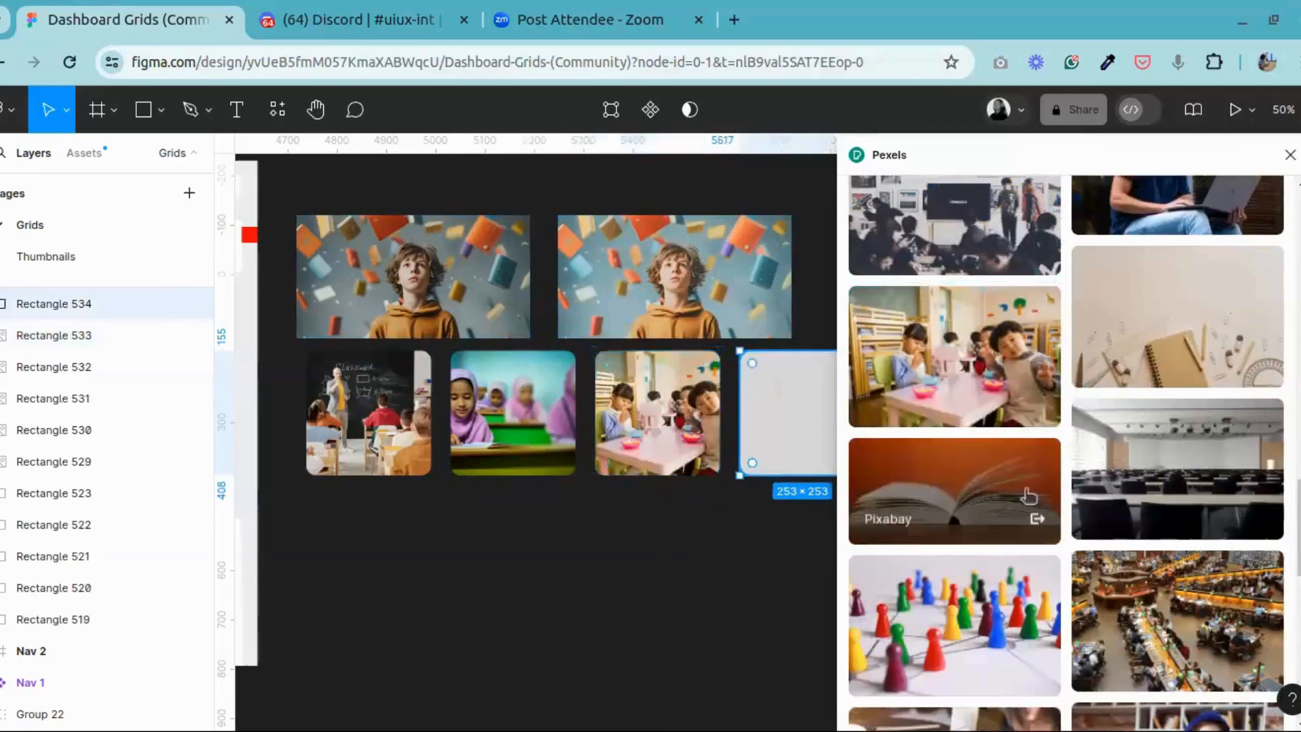
scroll(1003, 481, down, 12)
scroll(1041, 485, up, 2)
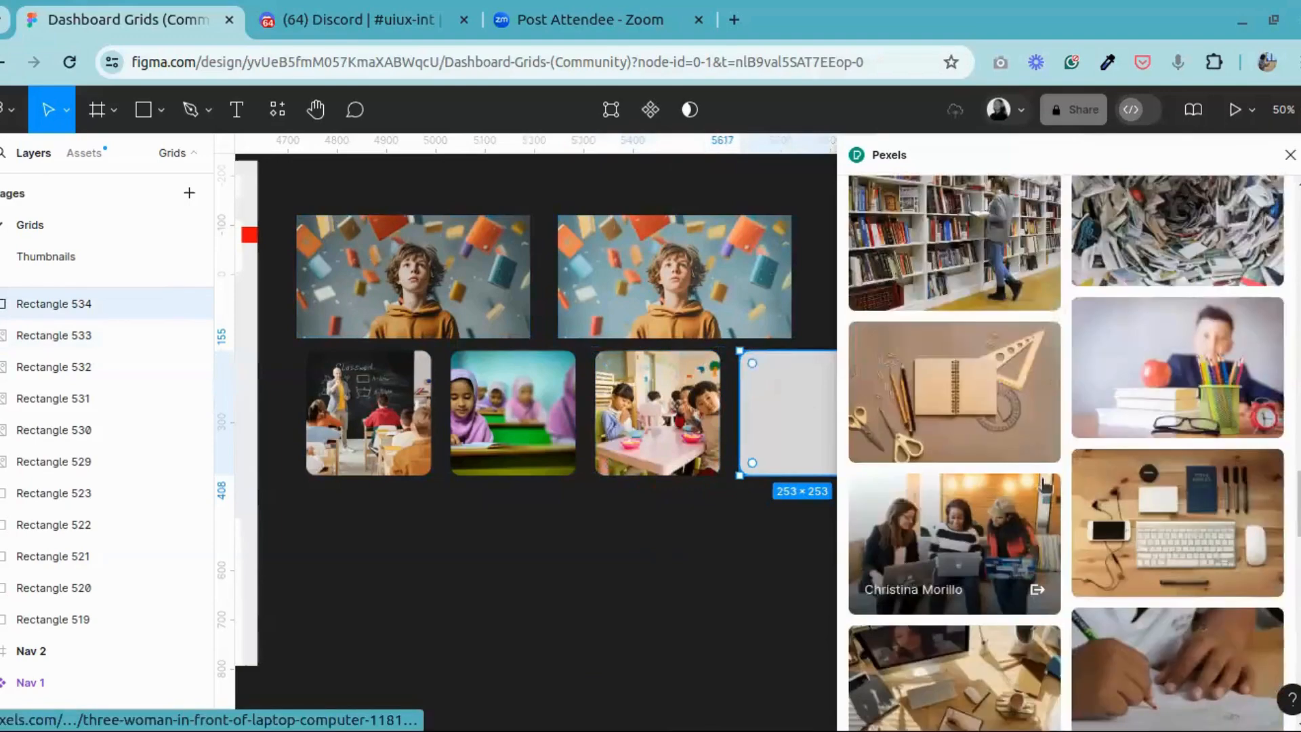
scroll(1191, 385, down, 7)
click(1193, 381)
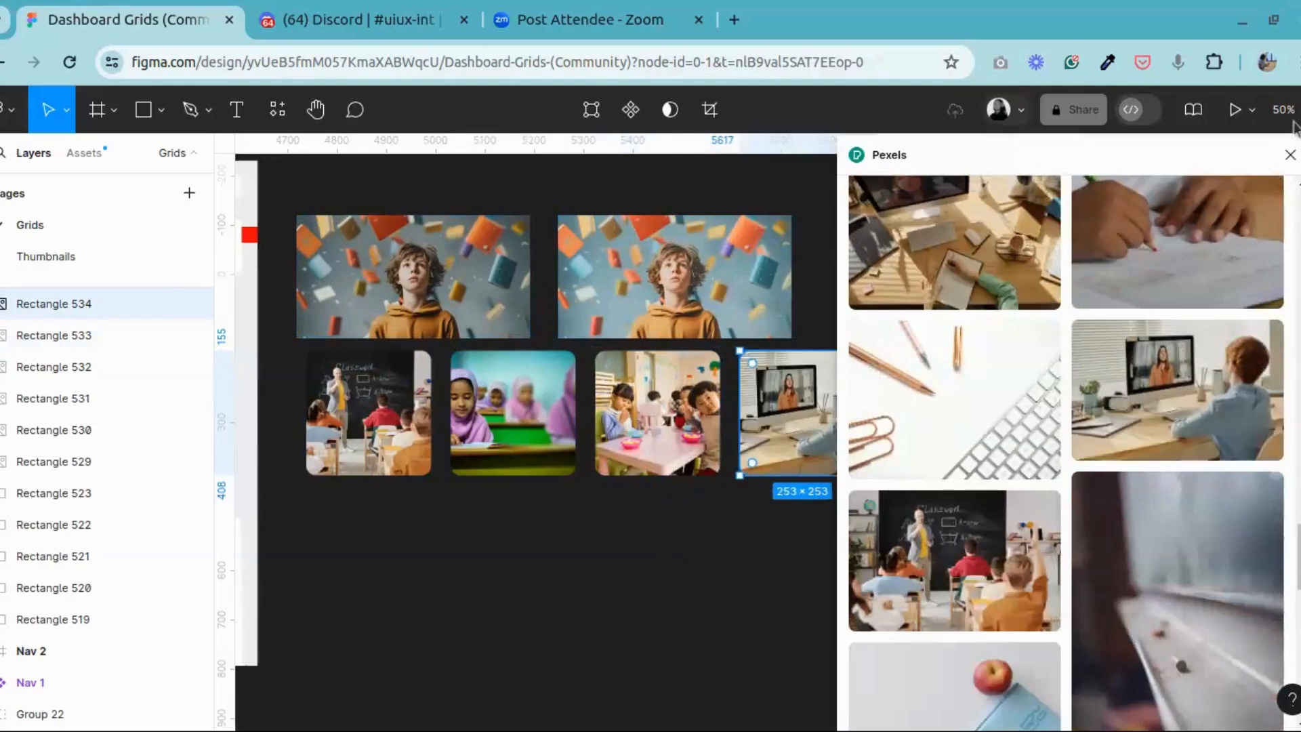
drag(990, 160, 908, 220)
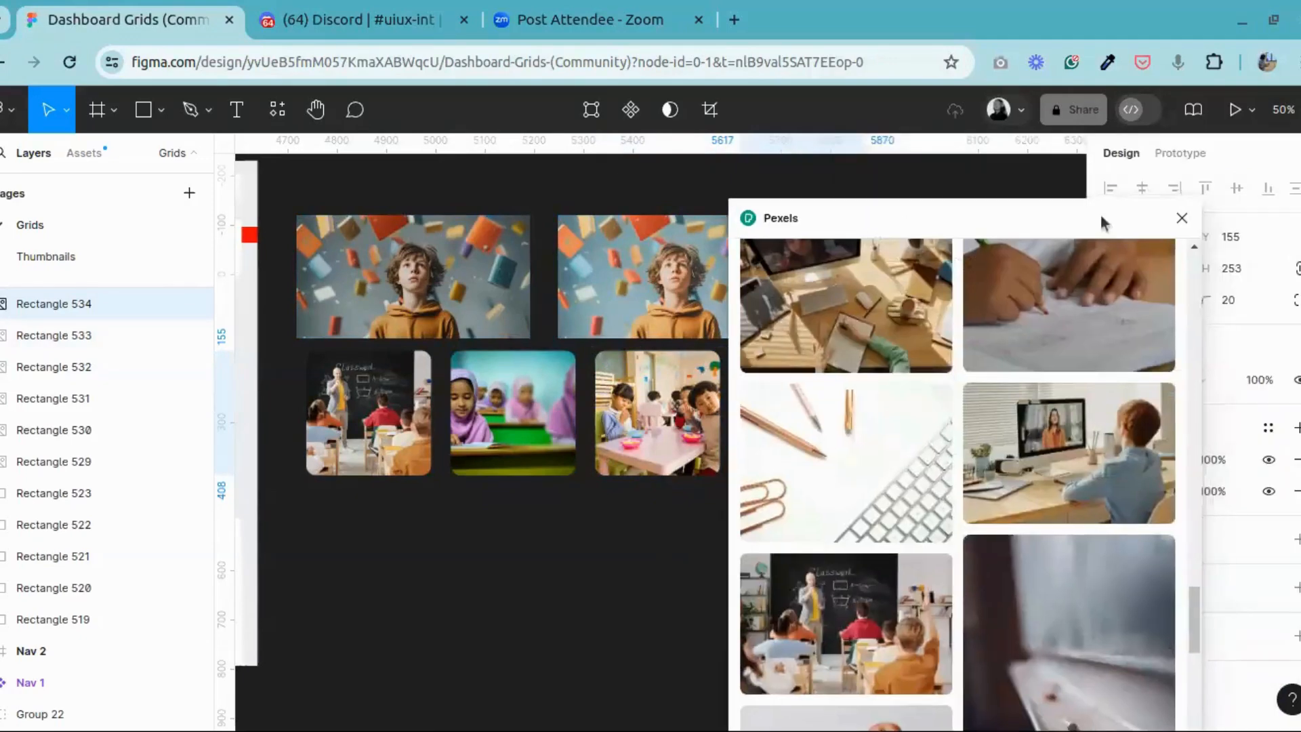
click(1182, 217)
click(753, 547)
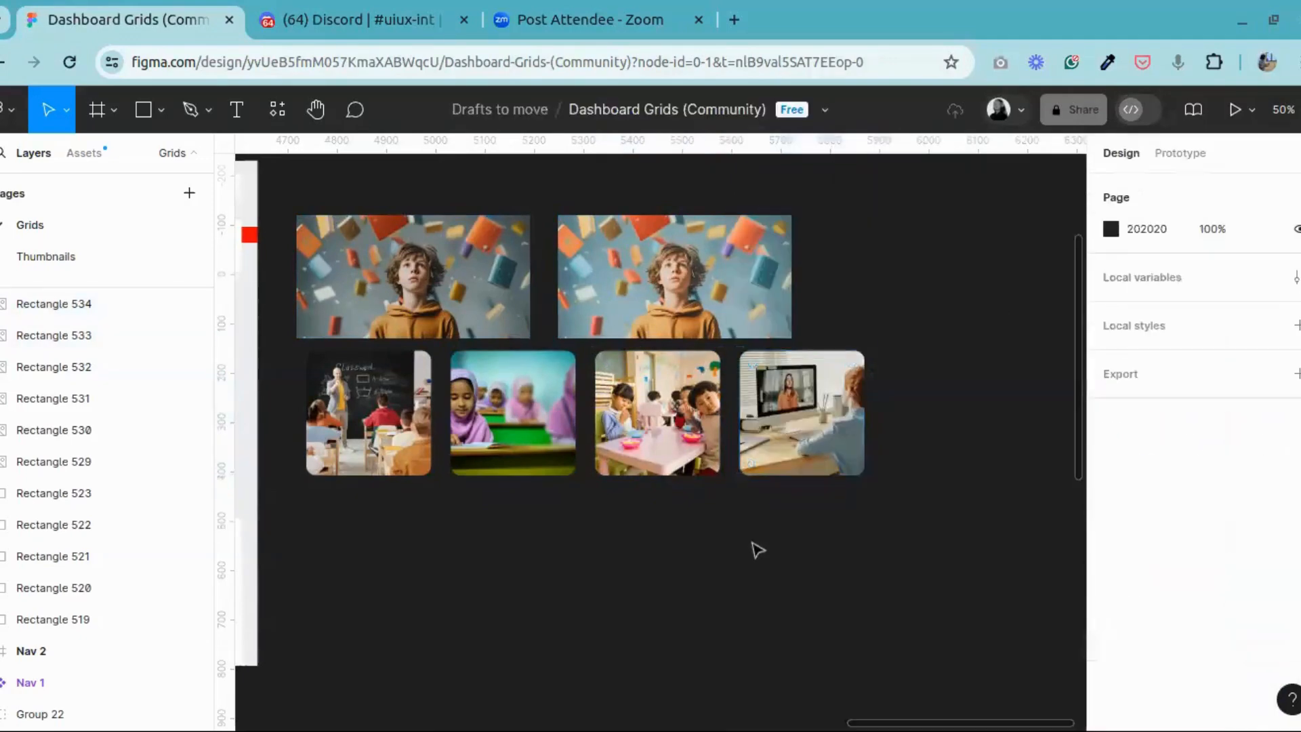
Step: Examine the four photo-filled squares up close, checking how each photo is cropped within its rounded frame
click(331, 117)
drag(378, 354, 644, 382)
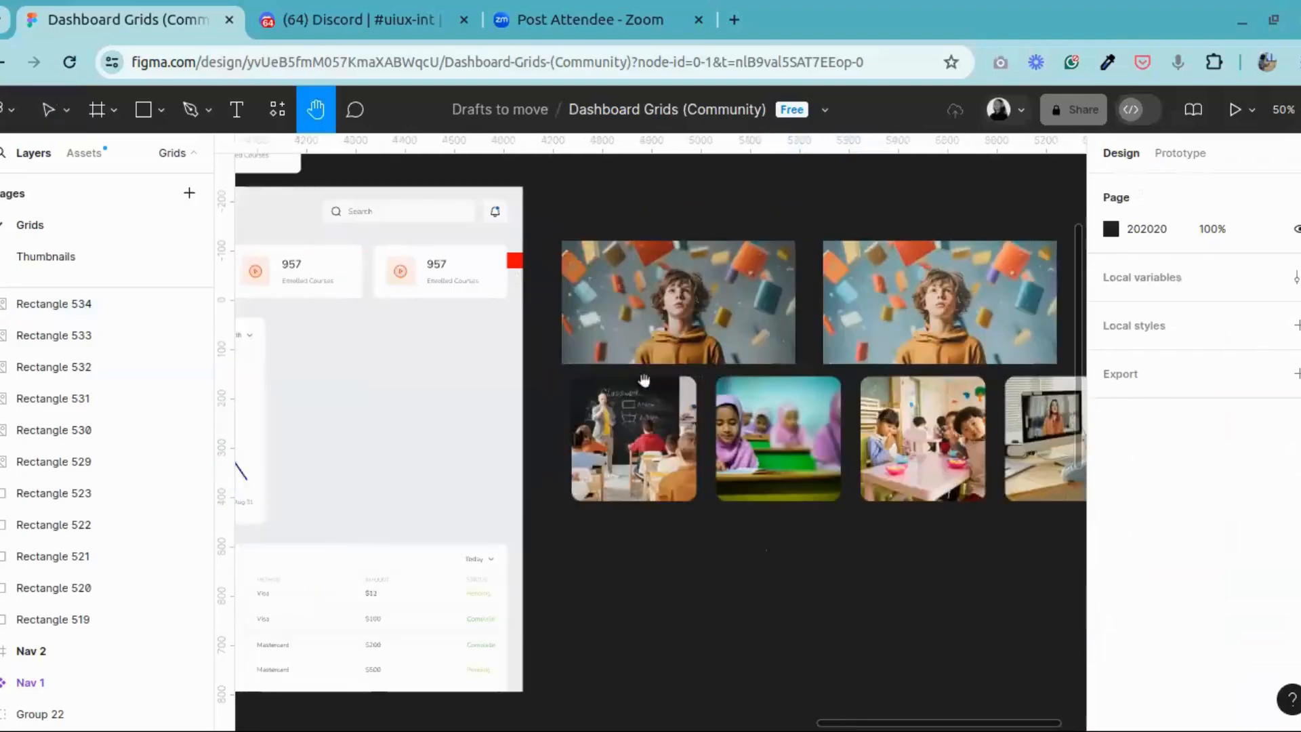
key(ctrl+plus)
key(ctrl+plus)
drag(845, 410, 305, 393)
drag(689, 406, 622, 396)
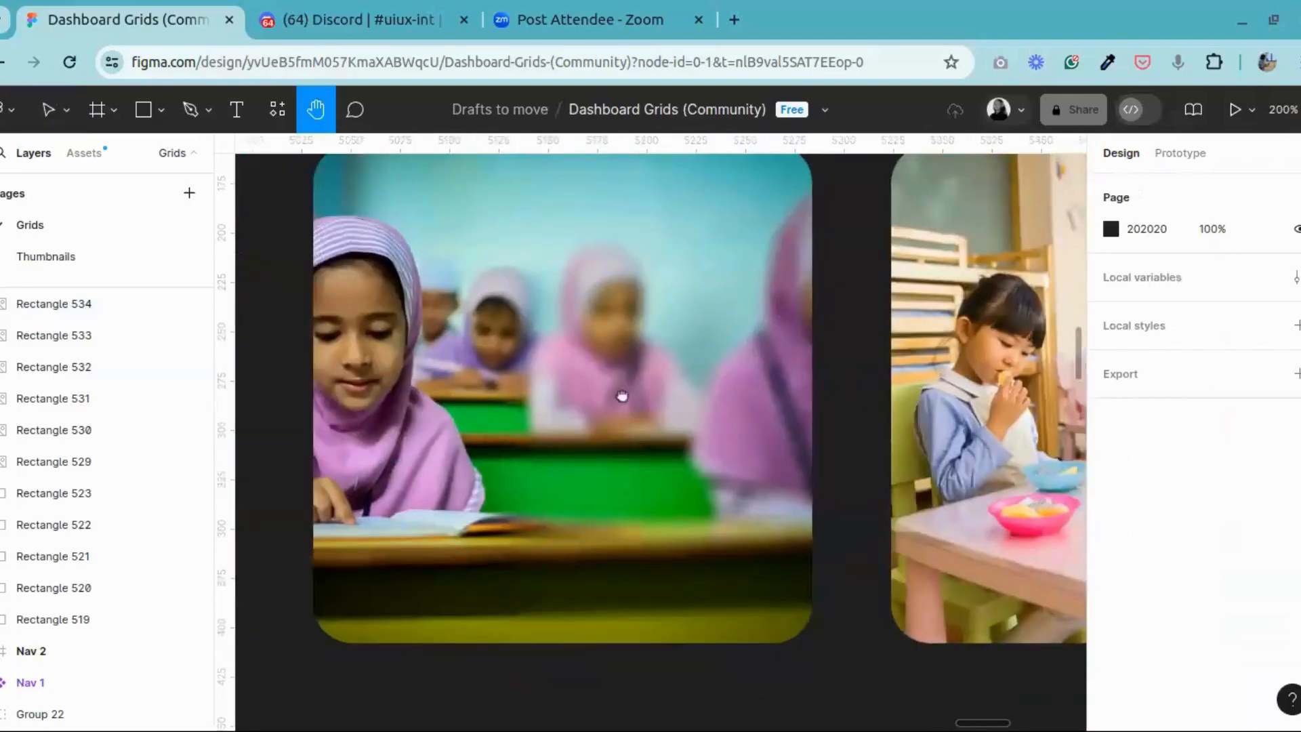
drag(385, 387, 1038, 385)
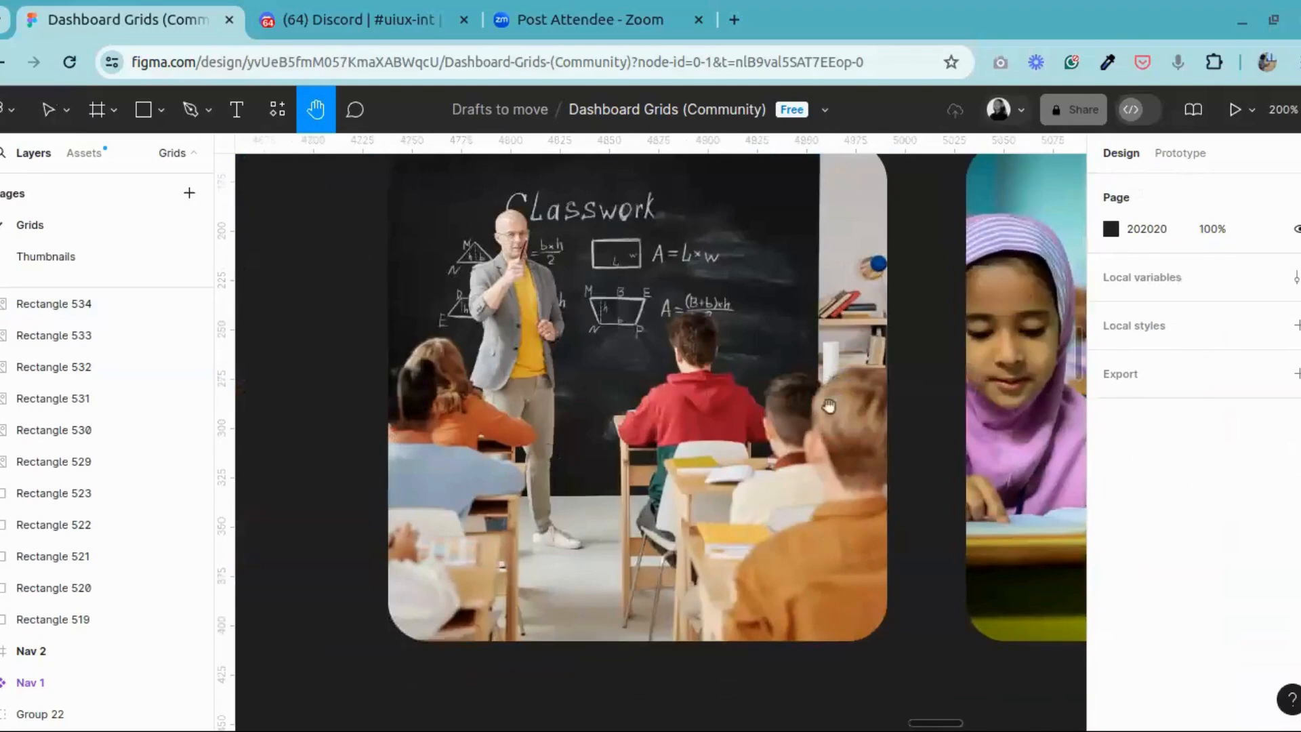
drag(738, 414, 325, 456)
drag(828, 431, 556, 399)
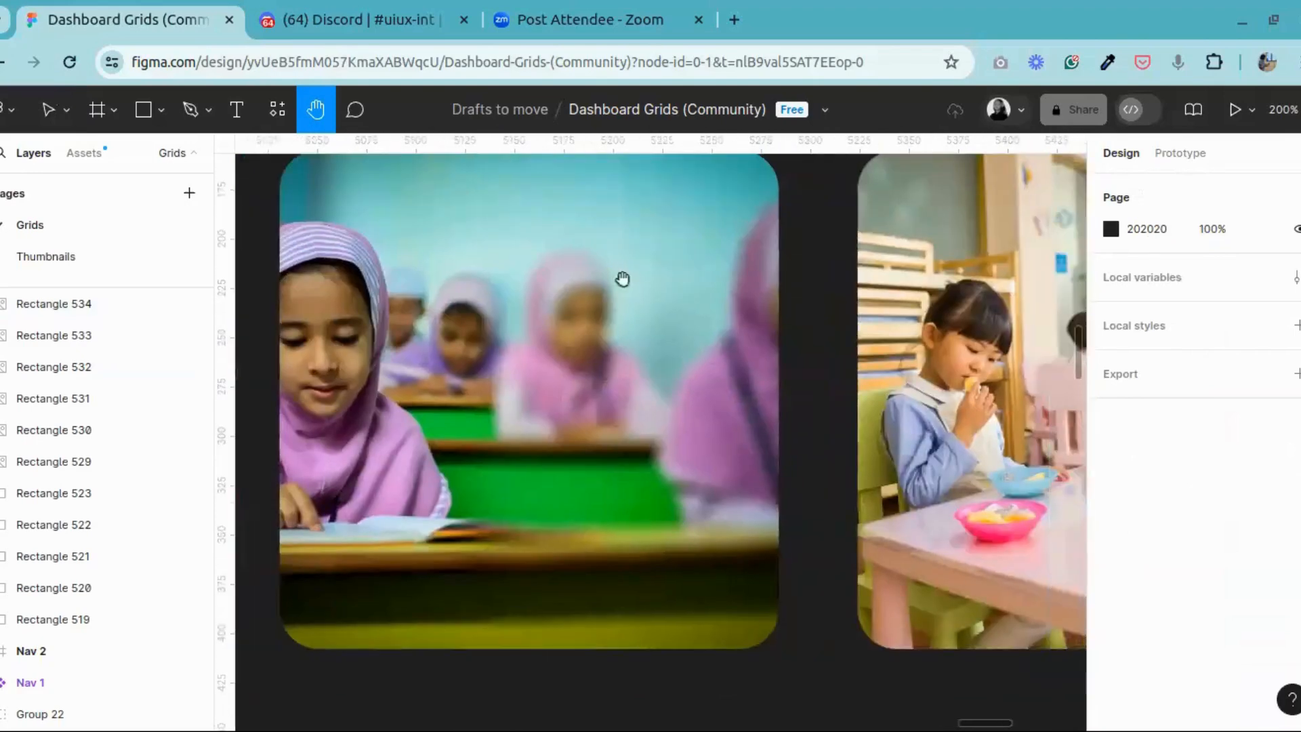
drag(482, 298, 589, 296)
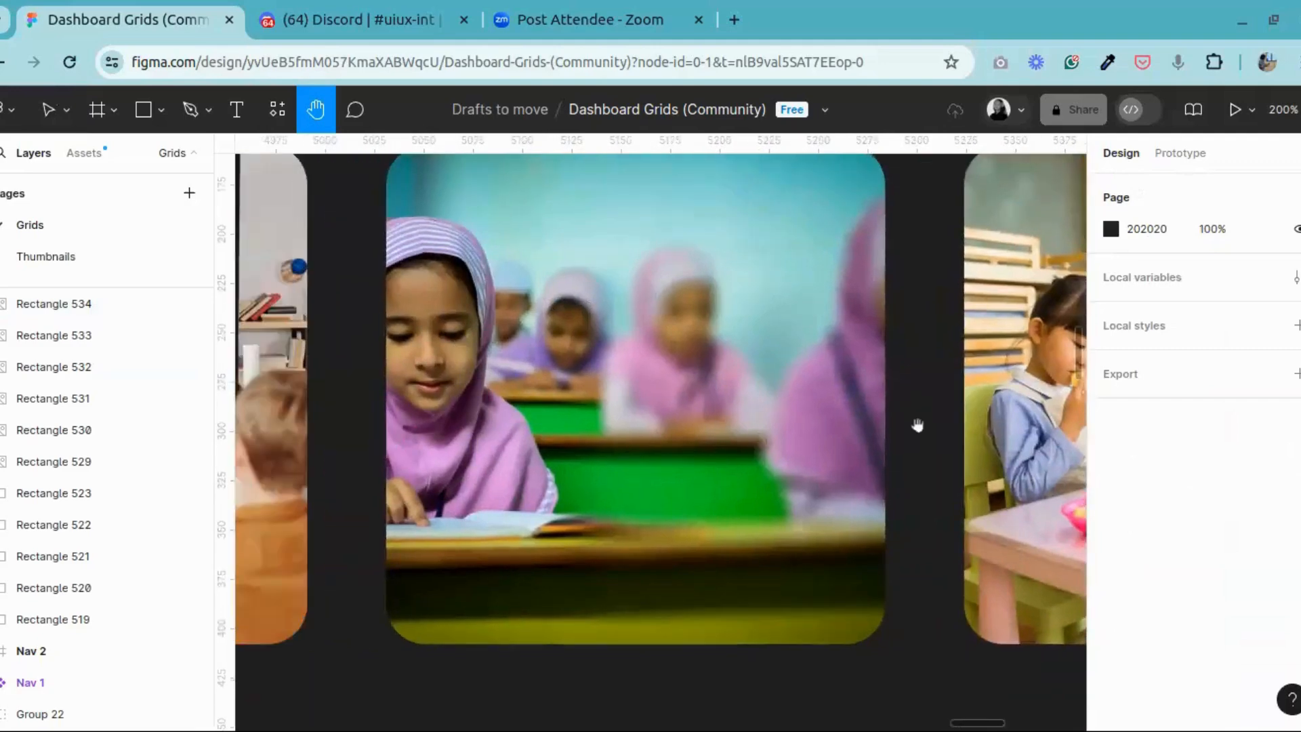
drag(918, 425, 308, 441)
drag(768, 523, 642, 523)
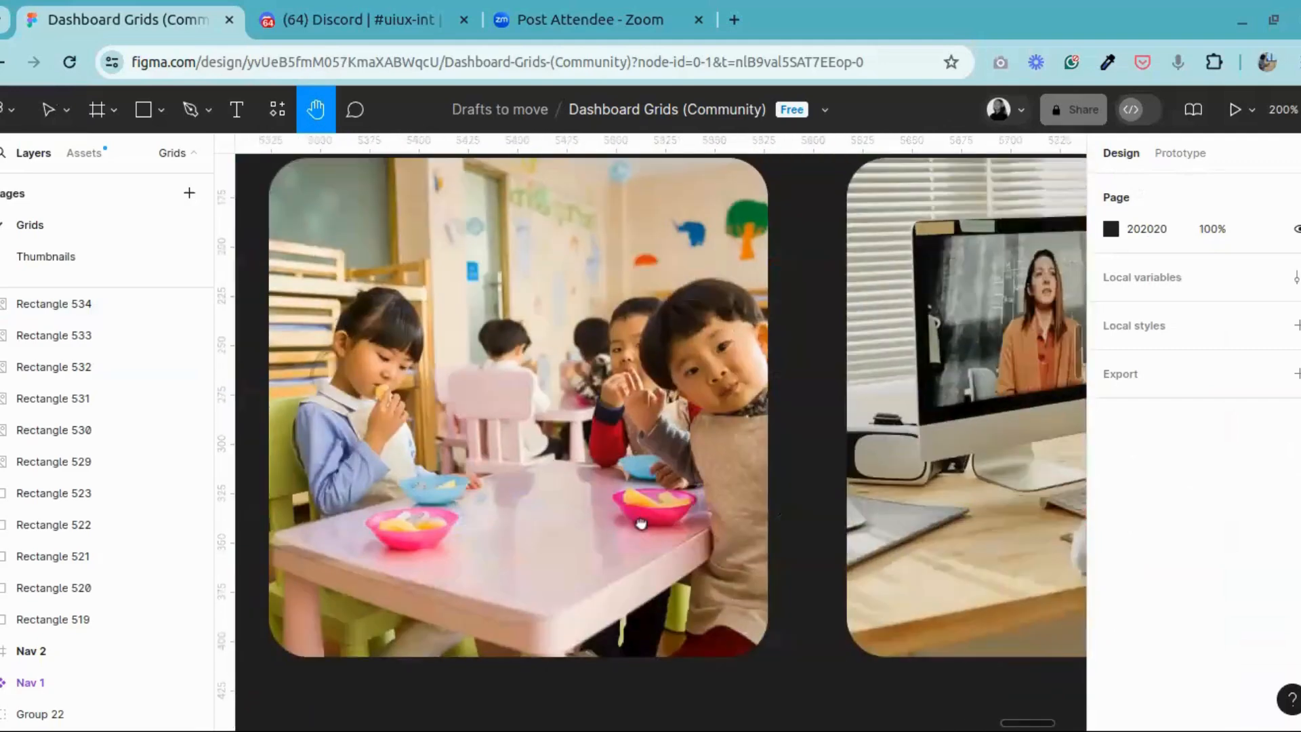
drag(867, 466, 729, 451)
drag(878, 389, 667, 353)
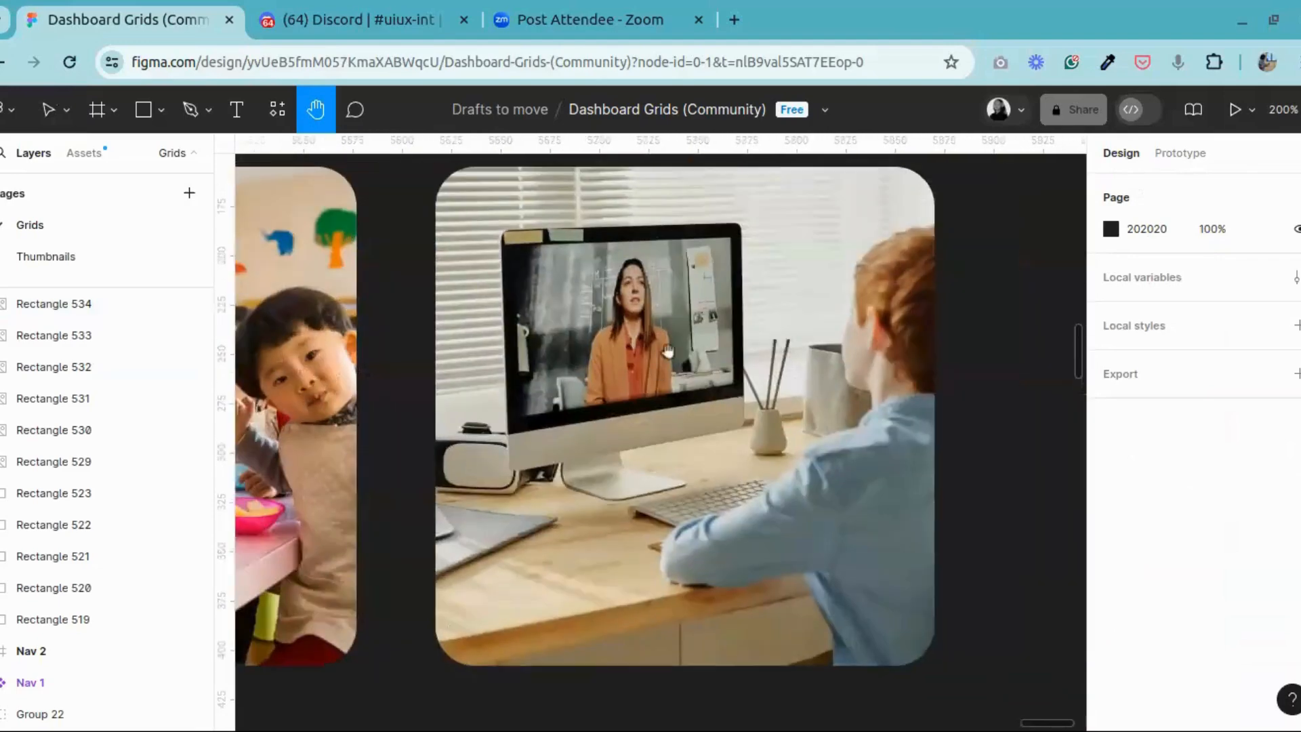
drag(502, 391, 959, 354)
drag(429, 322, 982, 330)
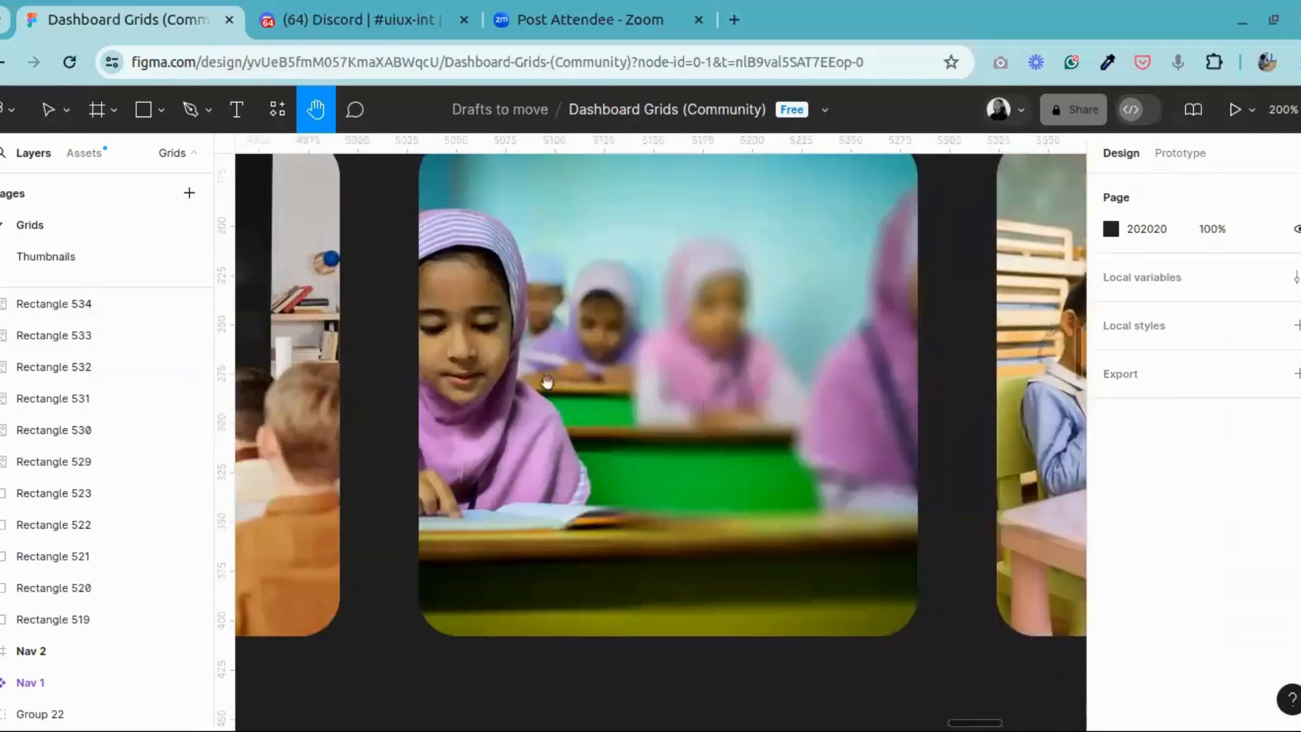
drag(519, 365, 956, 370)
drag(350, 319, 419, 323)
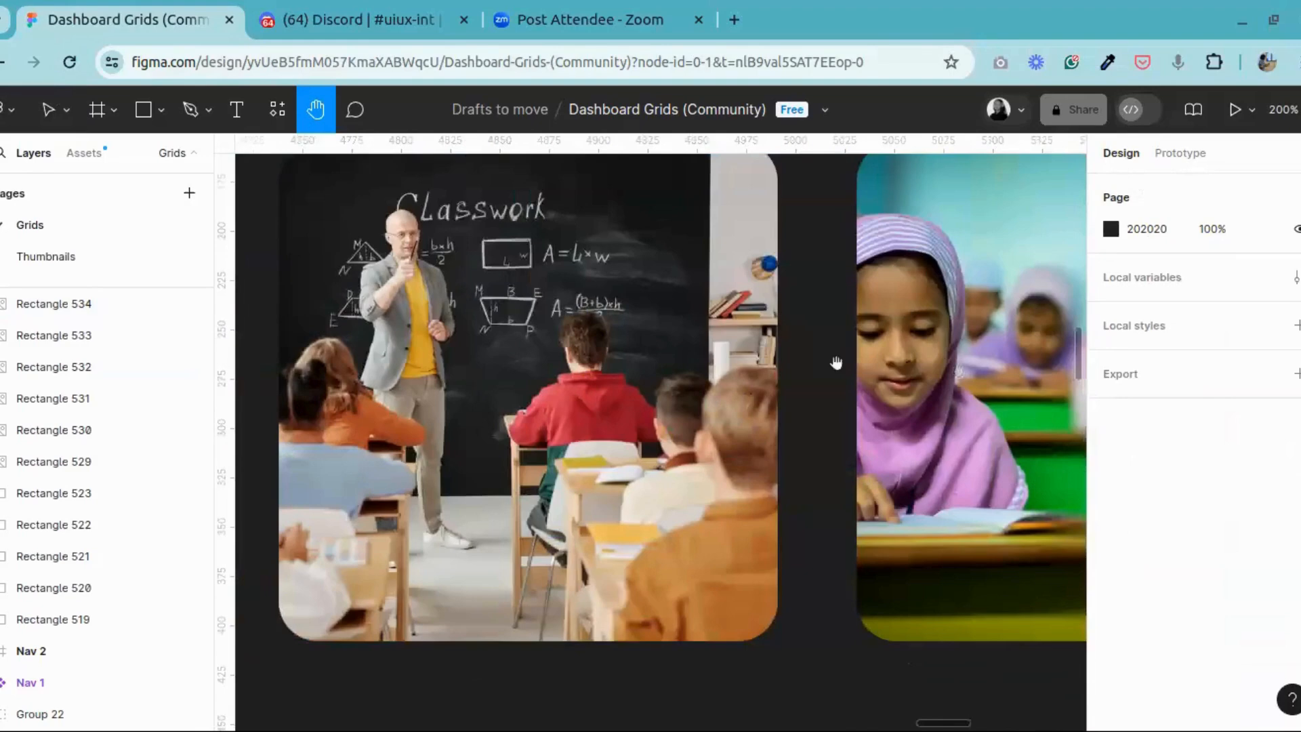
drag(837, 363, 436, 418)
key(ctrl+minus)
key(ctrl+minus)
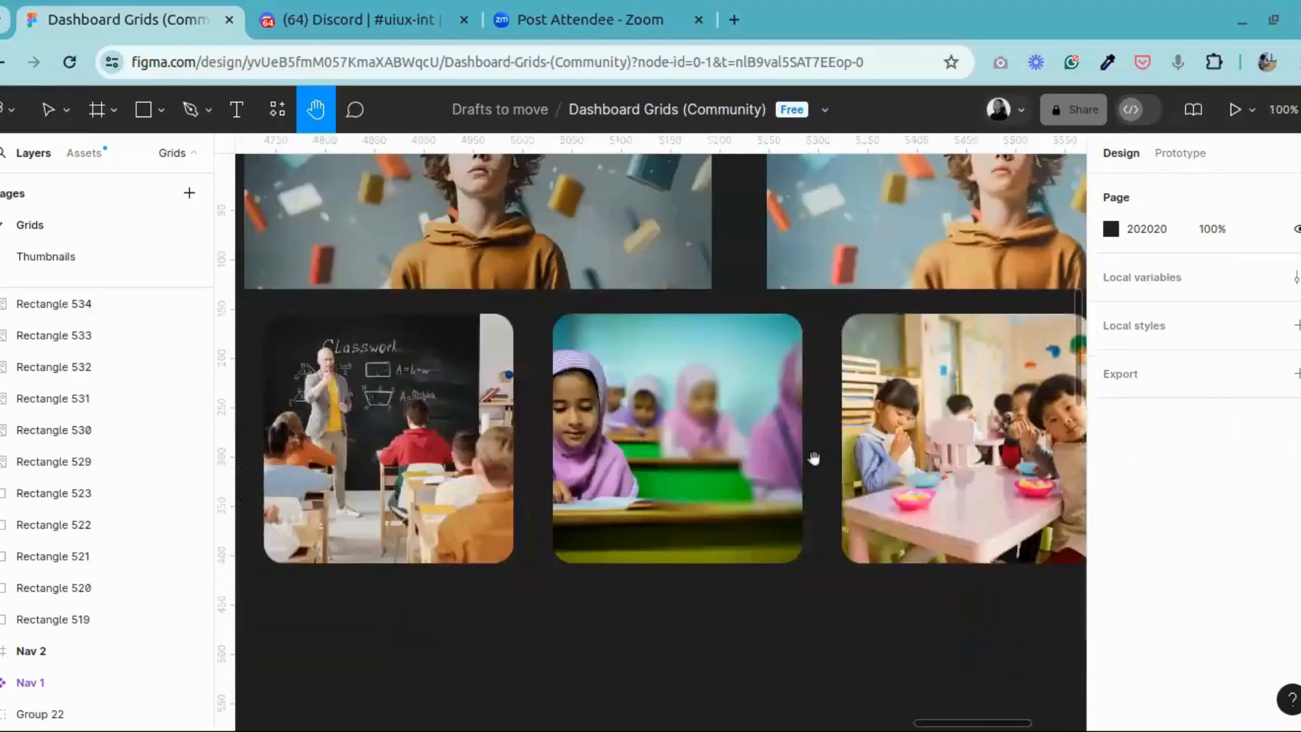
Step: Duplicate the row of four photo squares directly below the original row, leaving a 61 px gap
drag(827, 473, 706, 479)
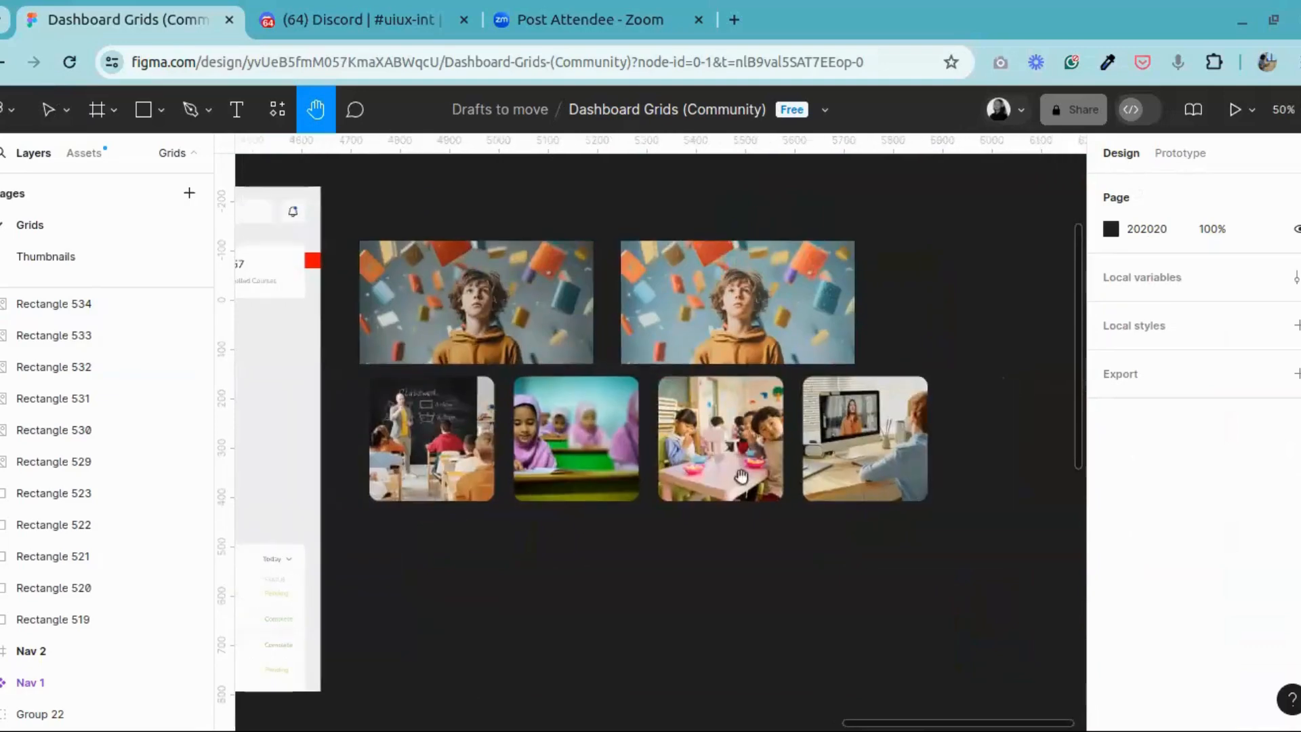
key(ctrl+plus)
drag(826, 501, 746, 412)
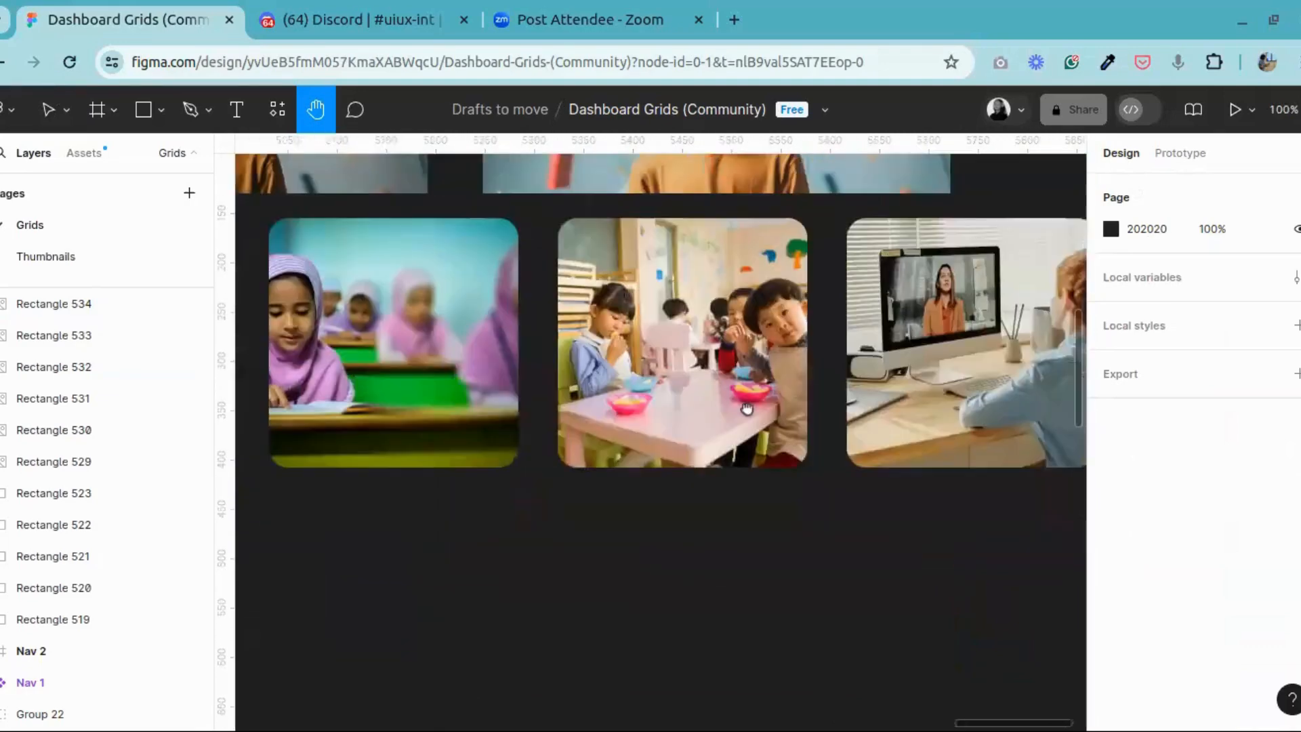
key(ctrl+minus)
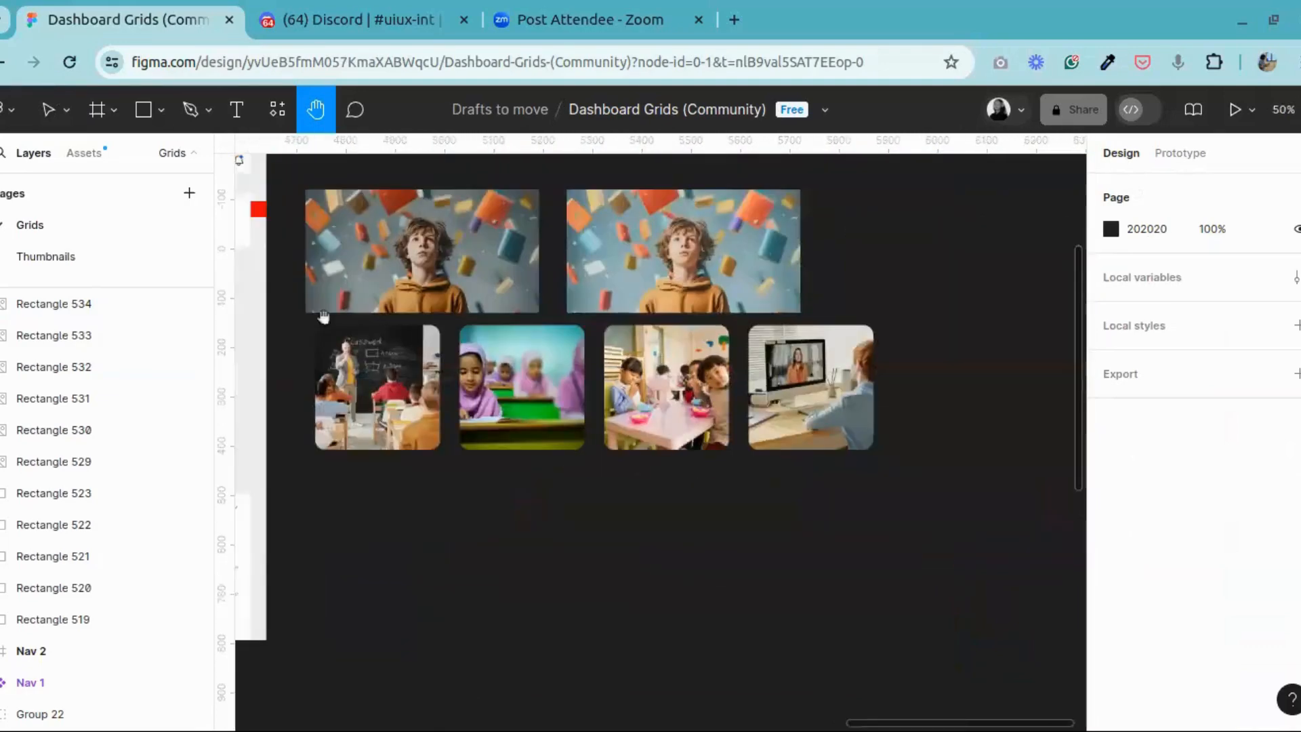
click(48, 109)
drag(301, 482, 961, 363)
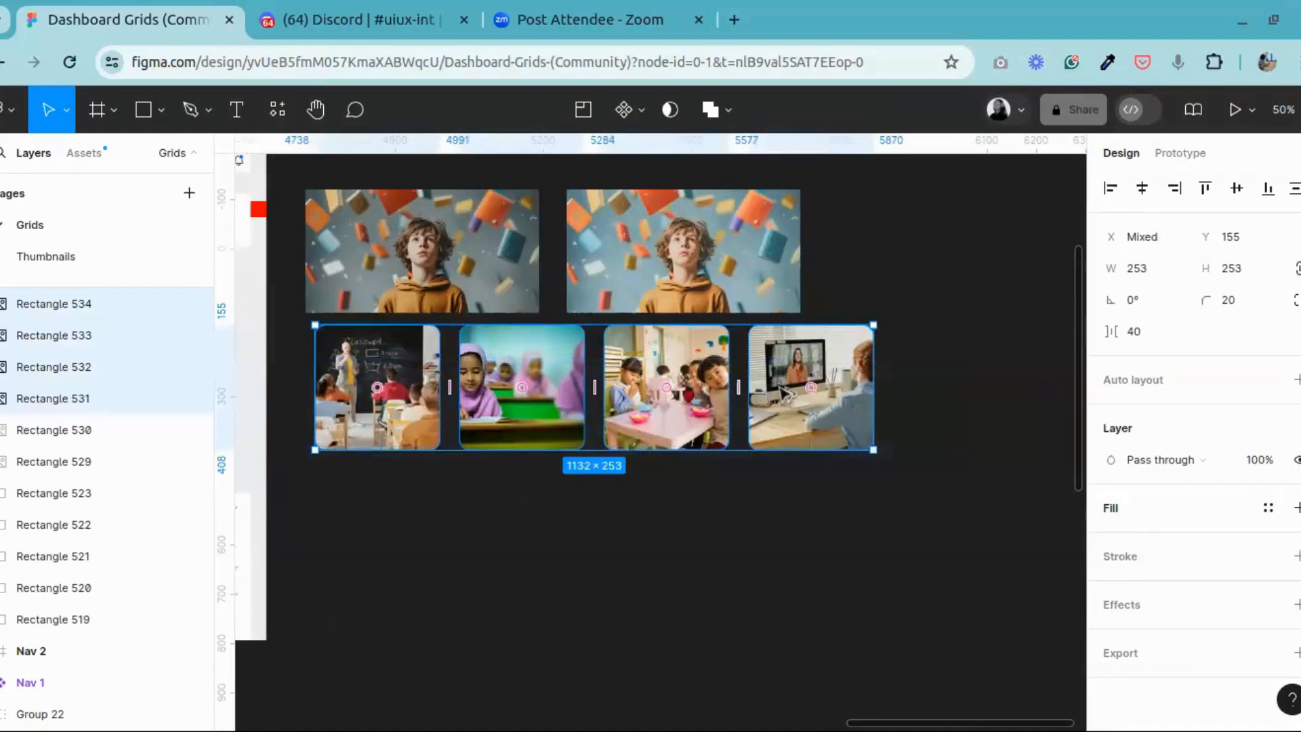
drag(786, 393, 782, 547)
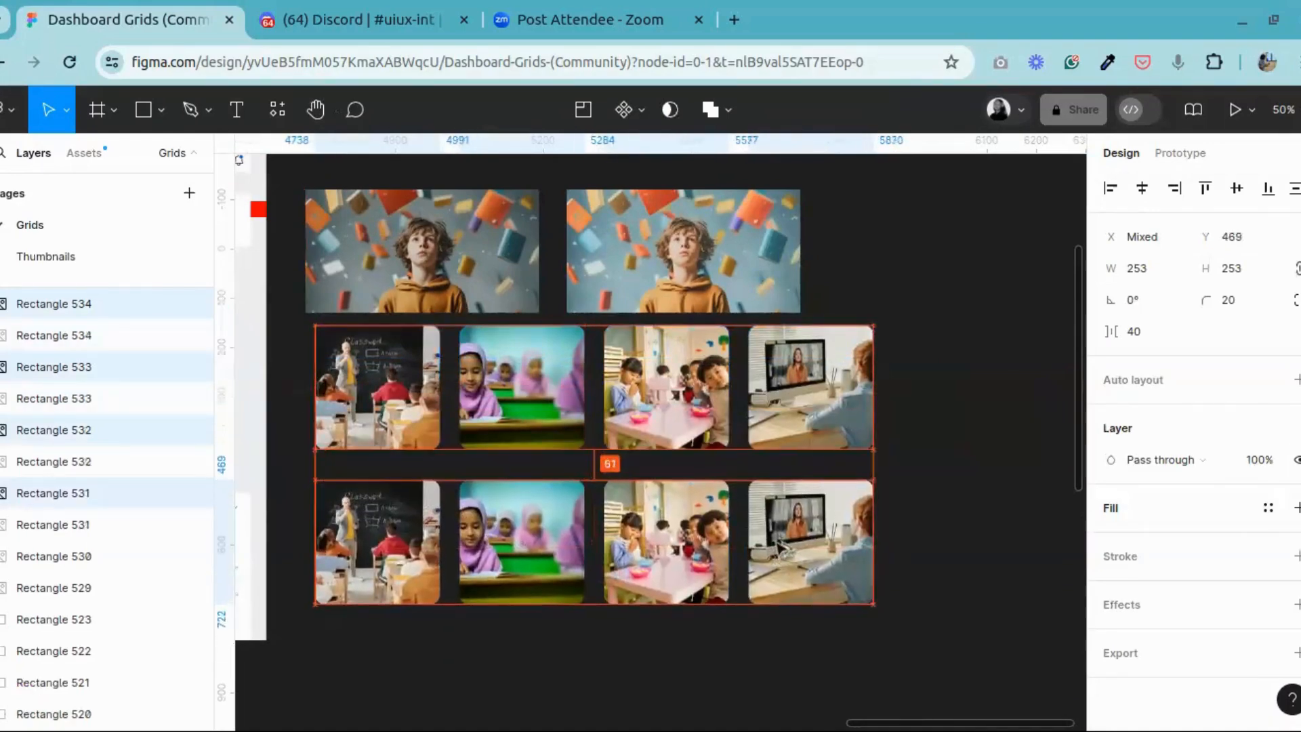
click(992, 429)
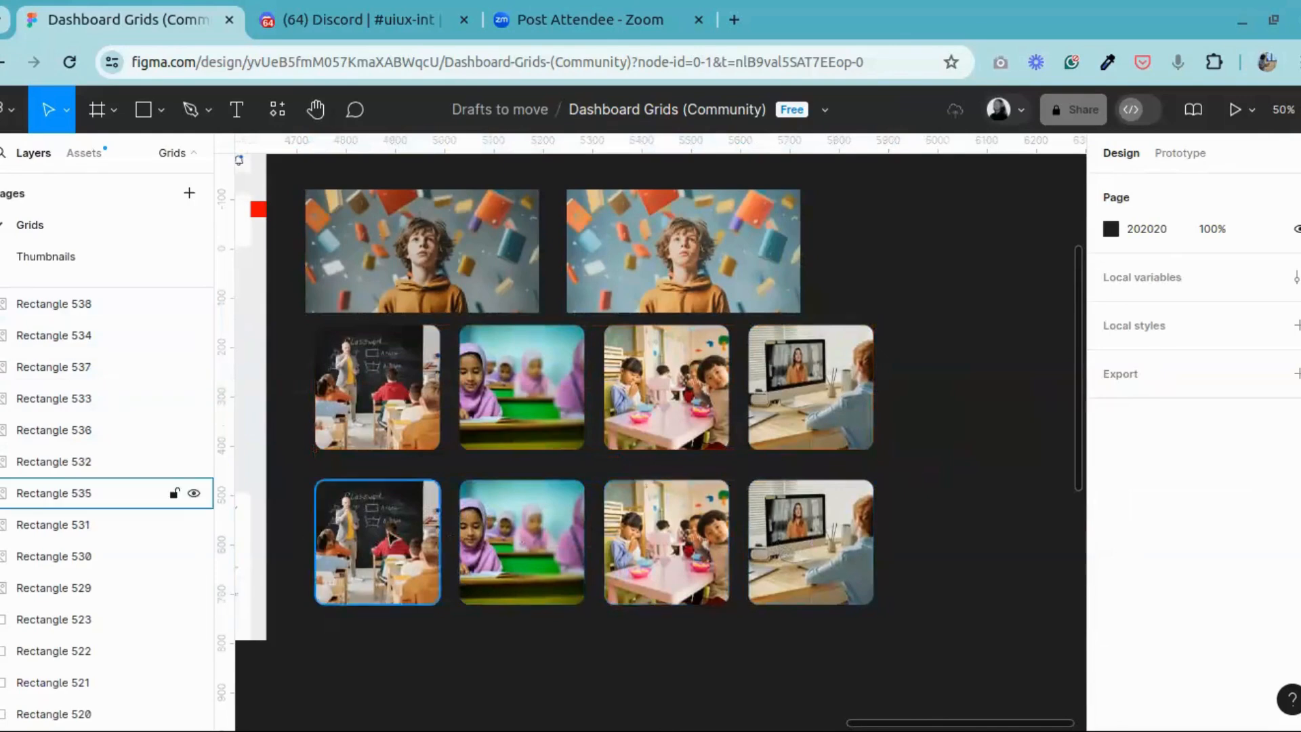
Step: Remove the D9D9D9 fill beneath the photo from each of the four squares in the duplicated row
click(319, 539)
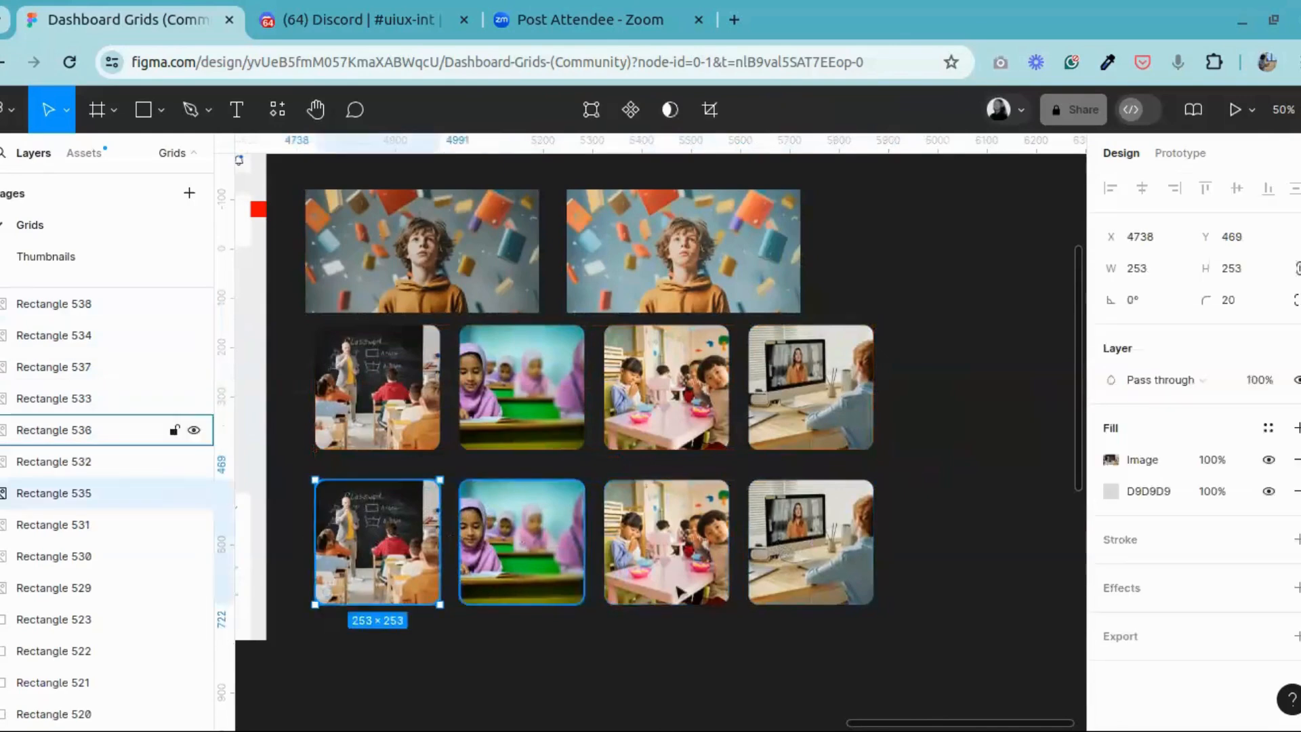
shift+click(521, 546)
shift+click(664, 548)
shift+click(799, 555)
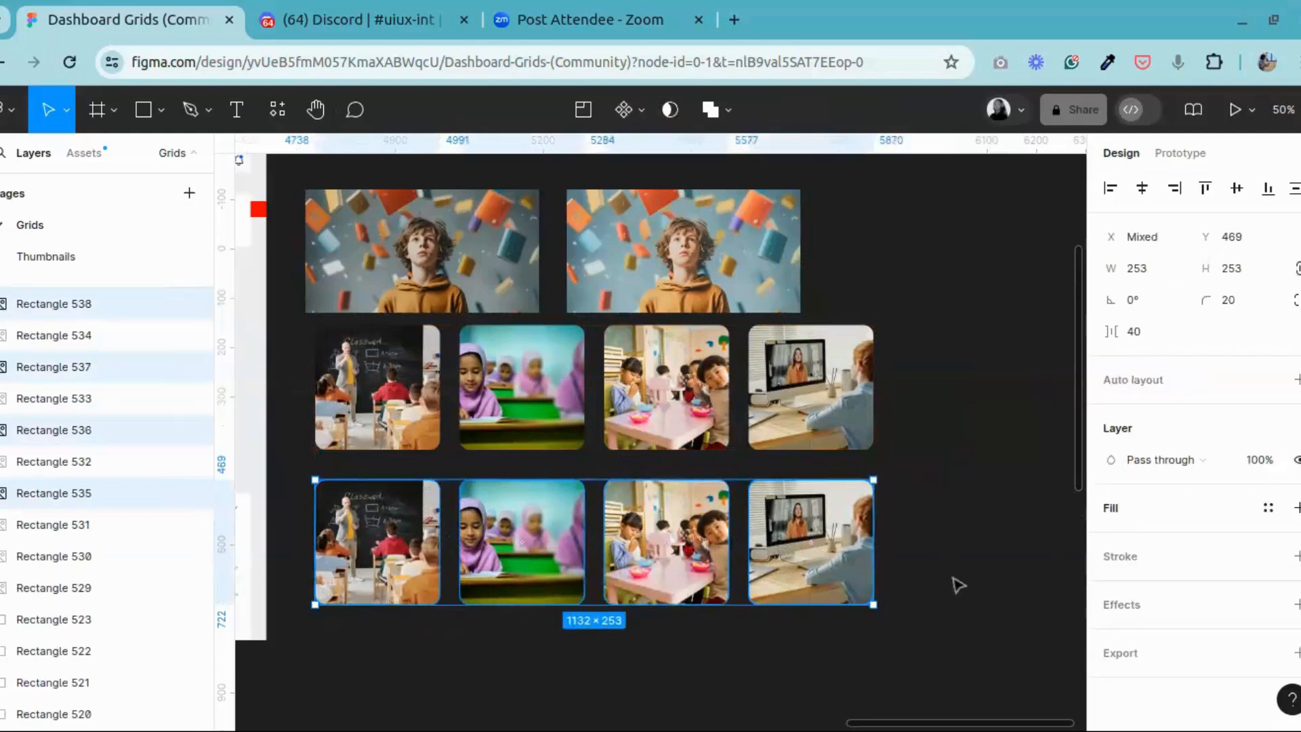
click(688, 645)
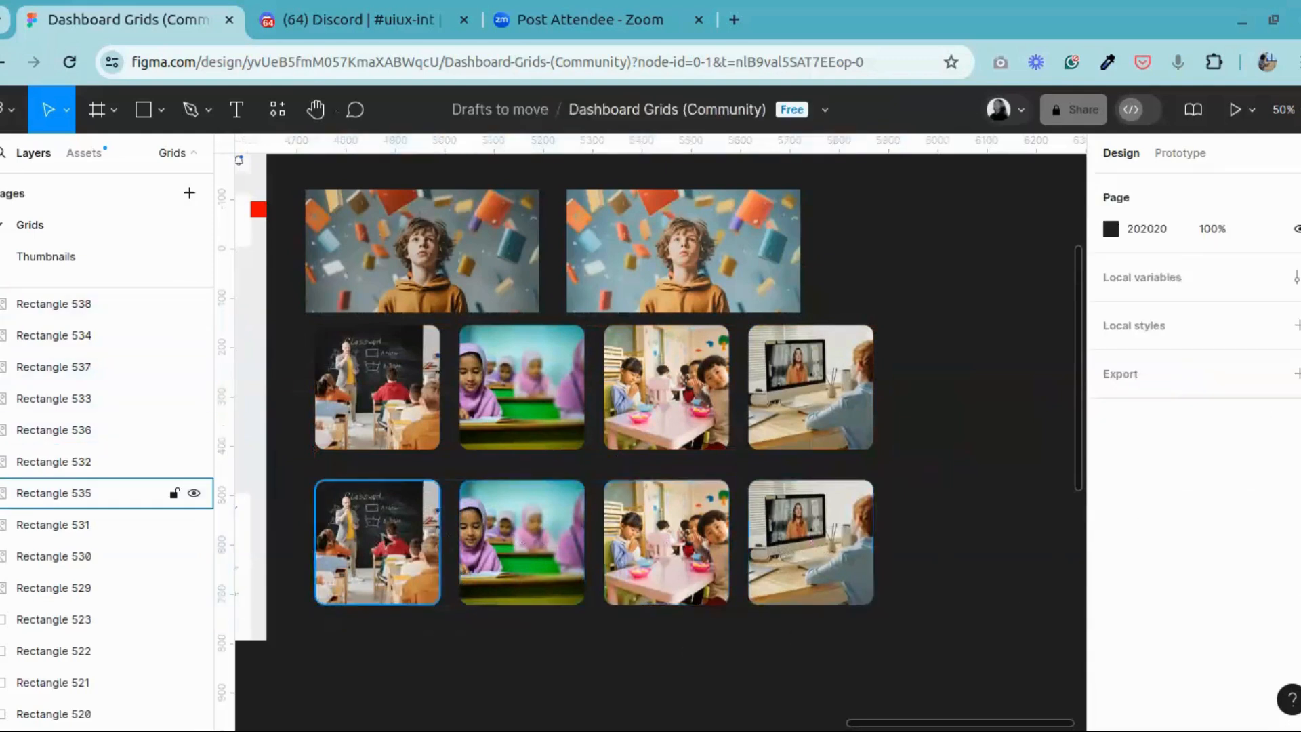
click(427, 566)
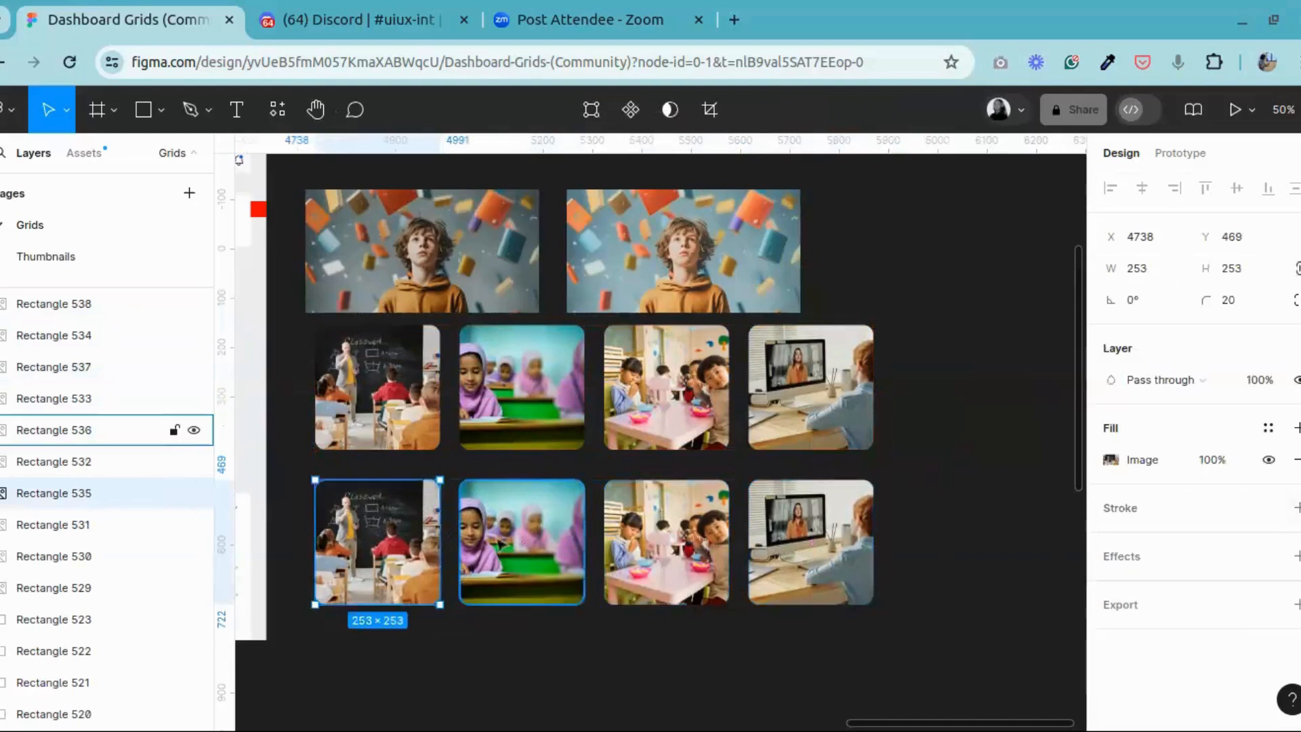
click(102, 430)
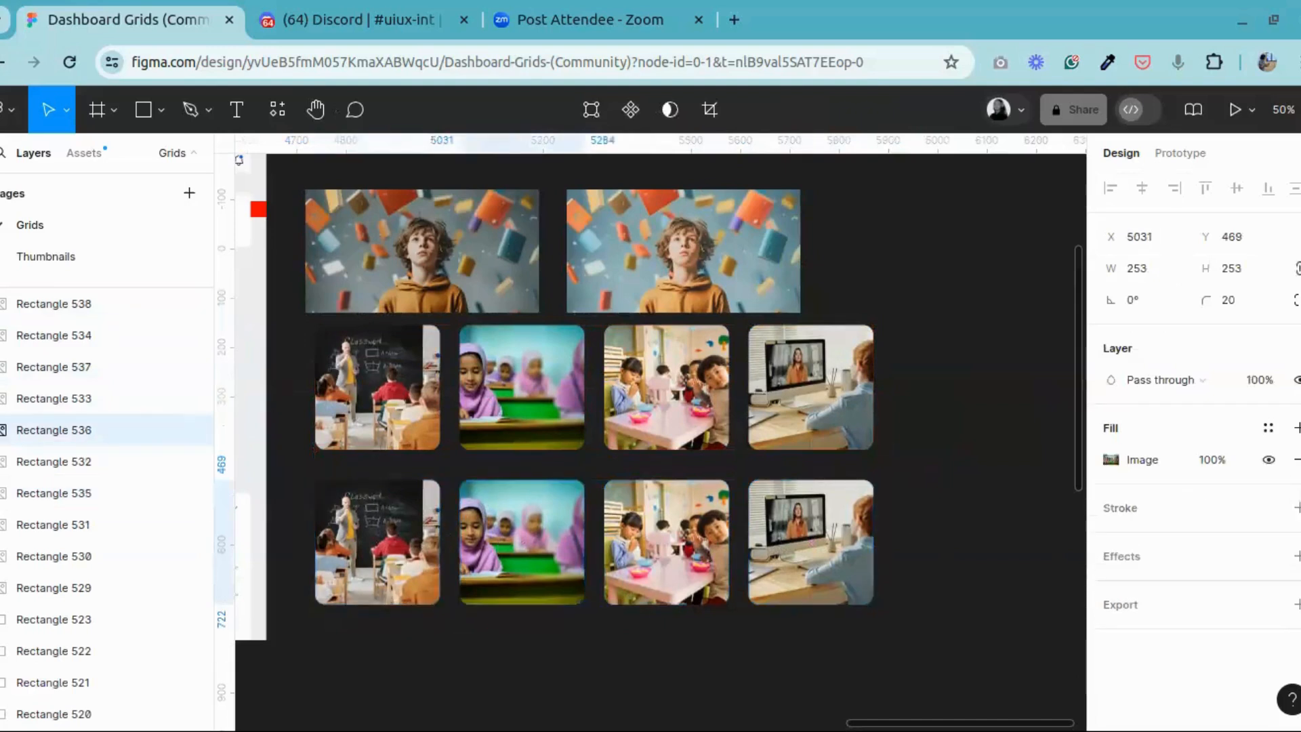
click(671, 547)
click(1297, 491)
click(803, 543)
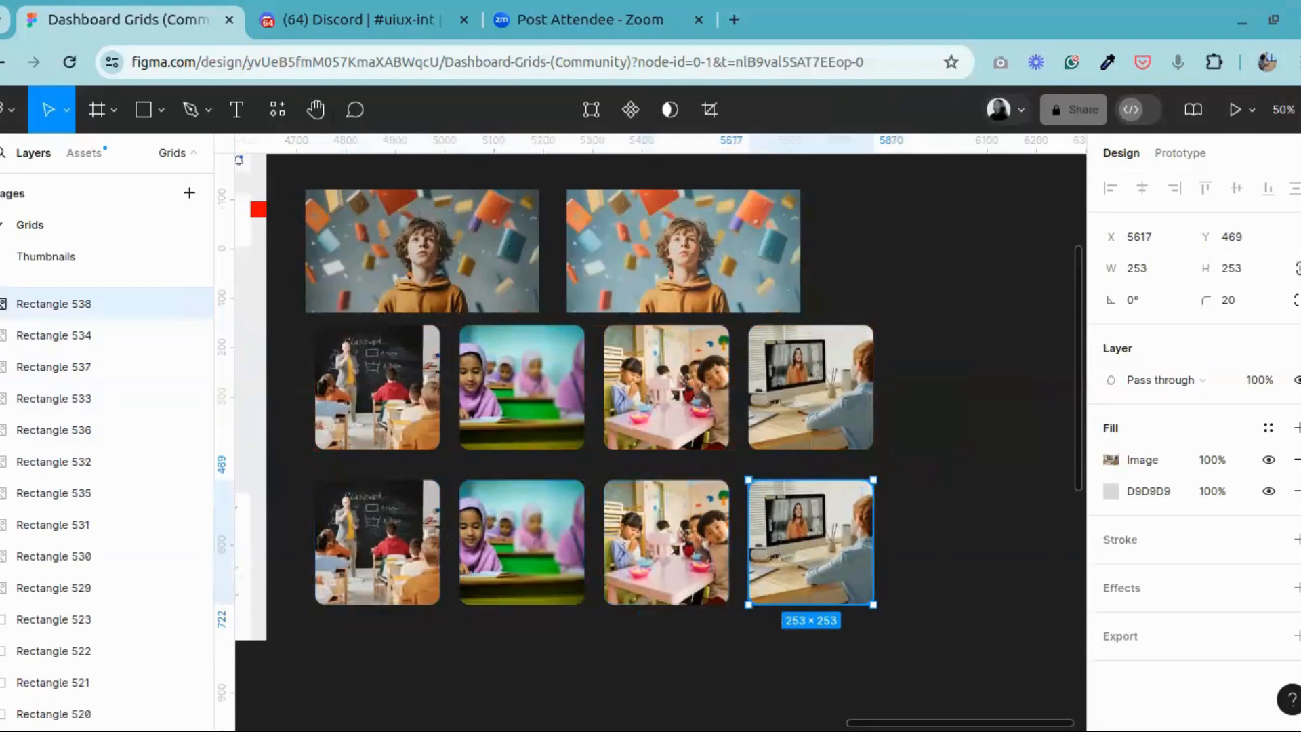
click(1297, 491)
Step: Slightly raise exposure, contrast, saturation and highlights and lower the temperature of the duplicated blackboard classroom photo
click(102, 493)
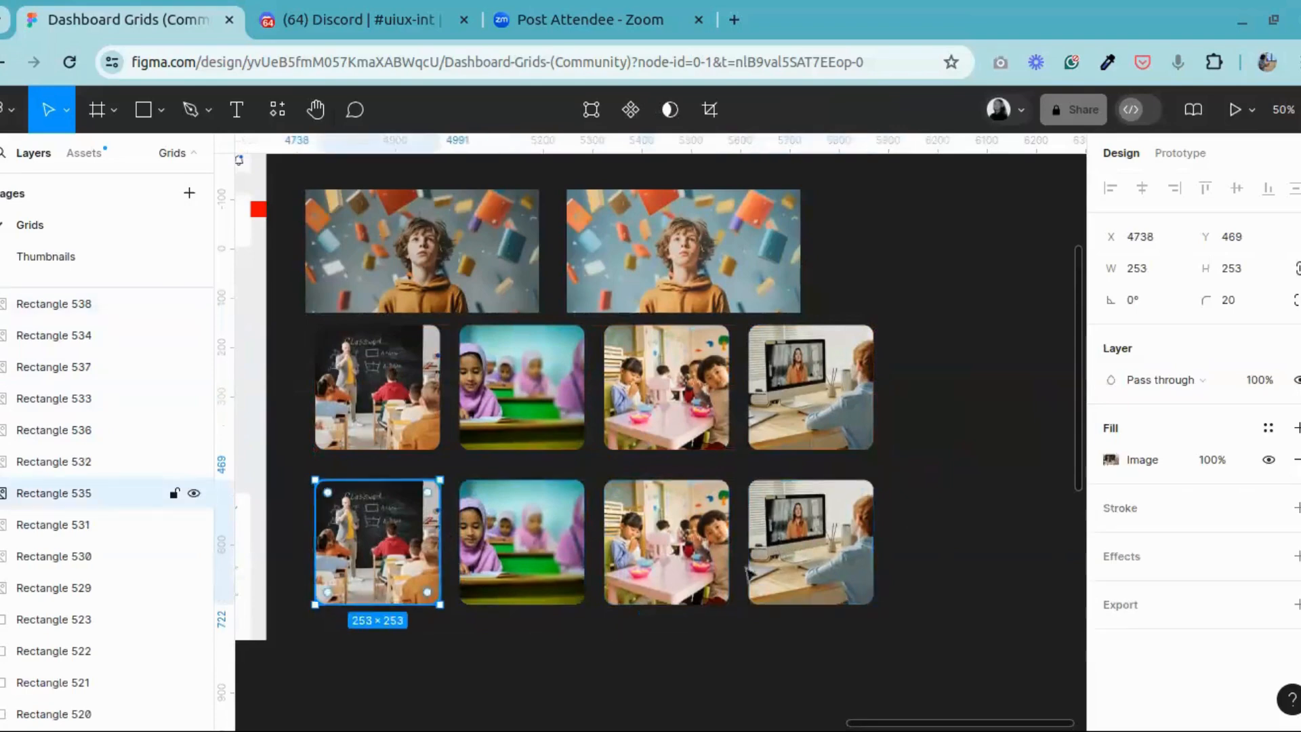
click(1105, 462)
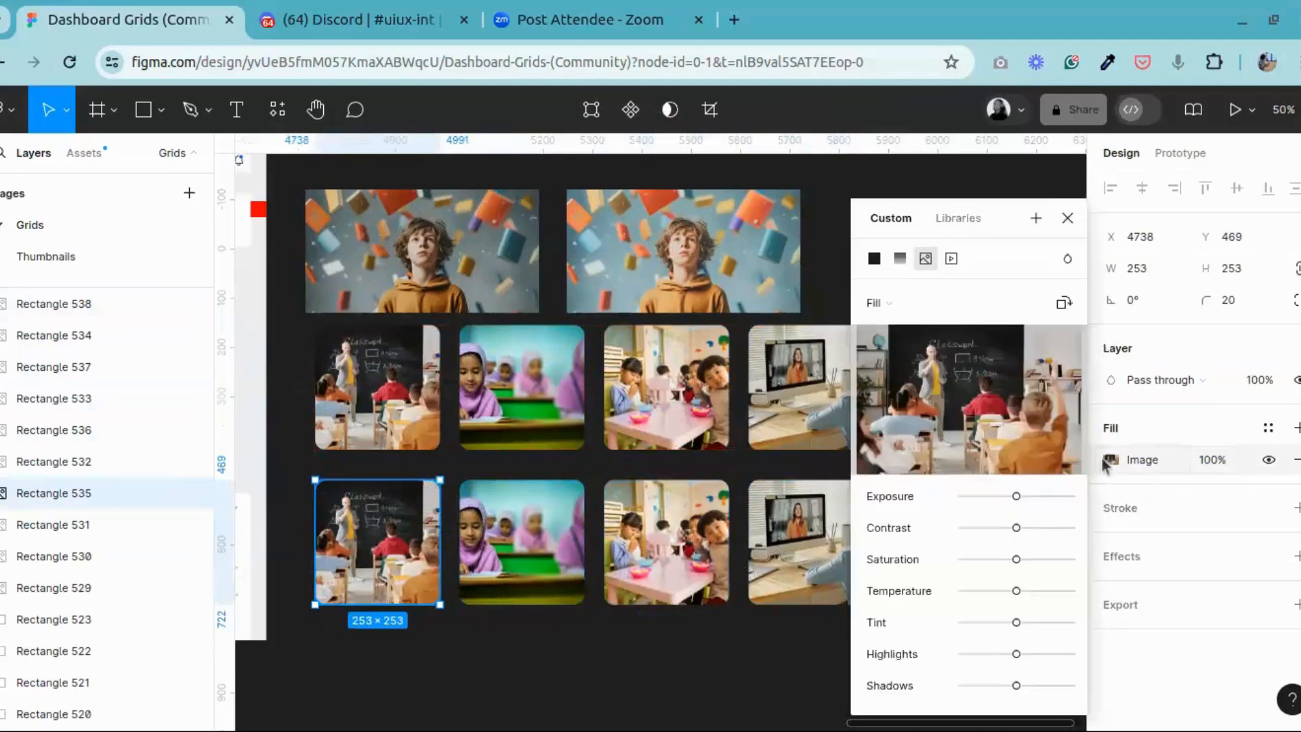
mouse_move(1017, 496)
mouse_down()
mouse_move(1028, 502)
mouse_move(993, 495)
mouse_move(1027, 500)
mouse_up()
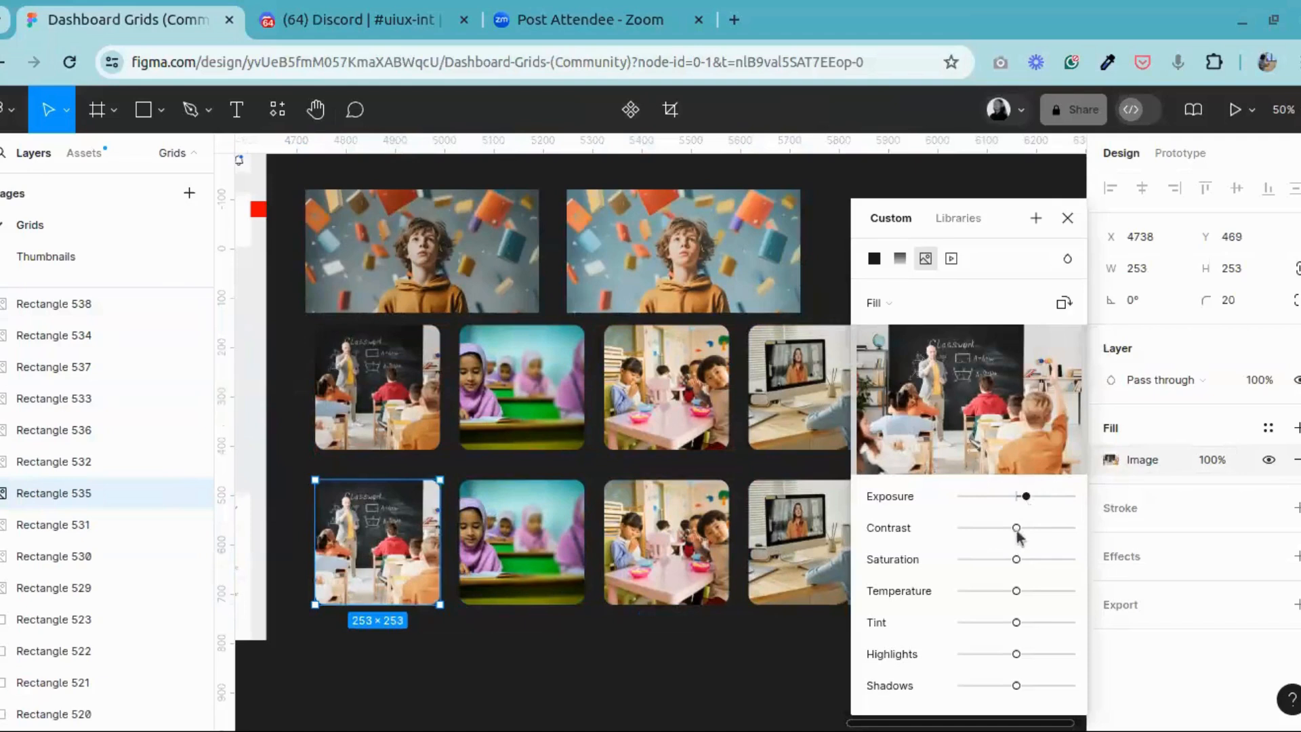
mouse_move(1024, 528)
mouse_down()
mouse_move(986, 528)
mouse_move(1026, 529)
mouse_up()
drag(1008, 561, 1038, 559)
mouse_move(1016, 591)
mouse_down()
mouse_move(1028, 592)
mouse_move(1011, 595)
mouse_up()
drag(1017, 655, 1026, 654)
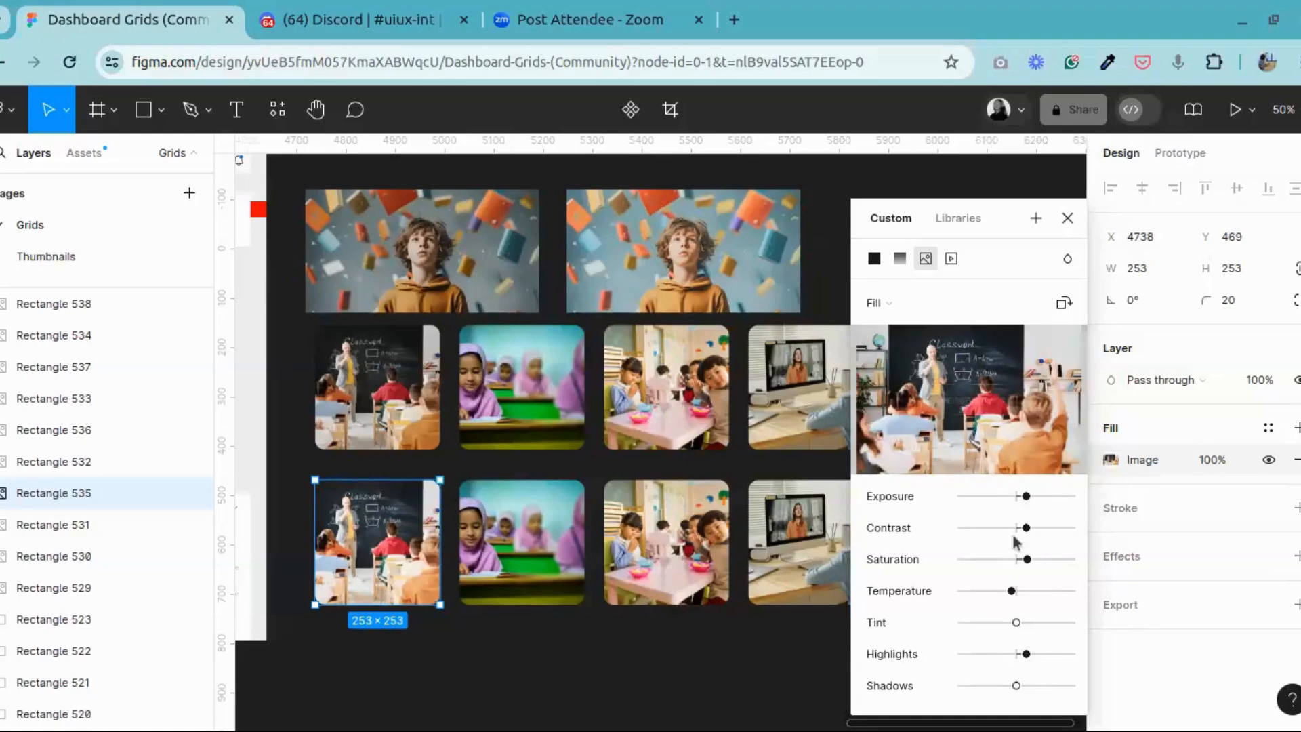
click(1067, 218)
Step: Slightly raise the exposure and contrast of the duplicated photo of the girl in a purple headscarf
click(562, 527)
click(1110, 460)
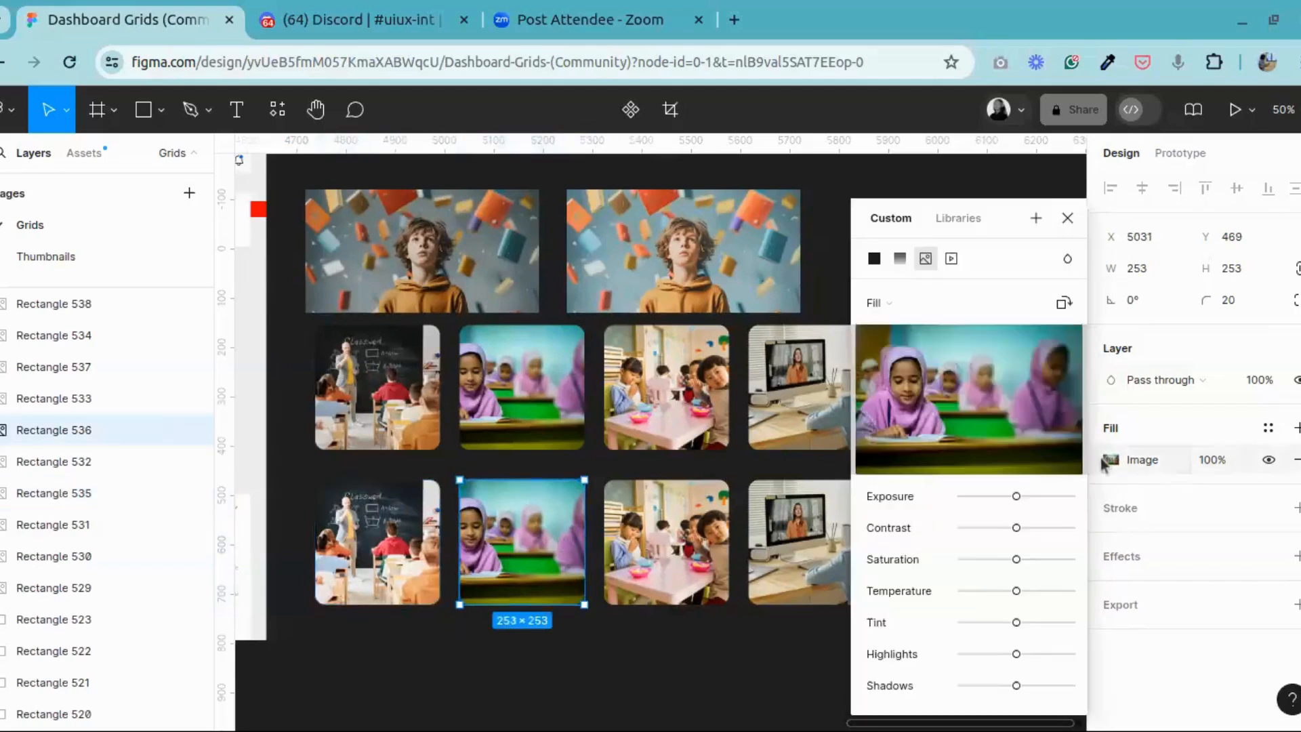
drag(1019, 496, 1027, 496)
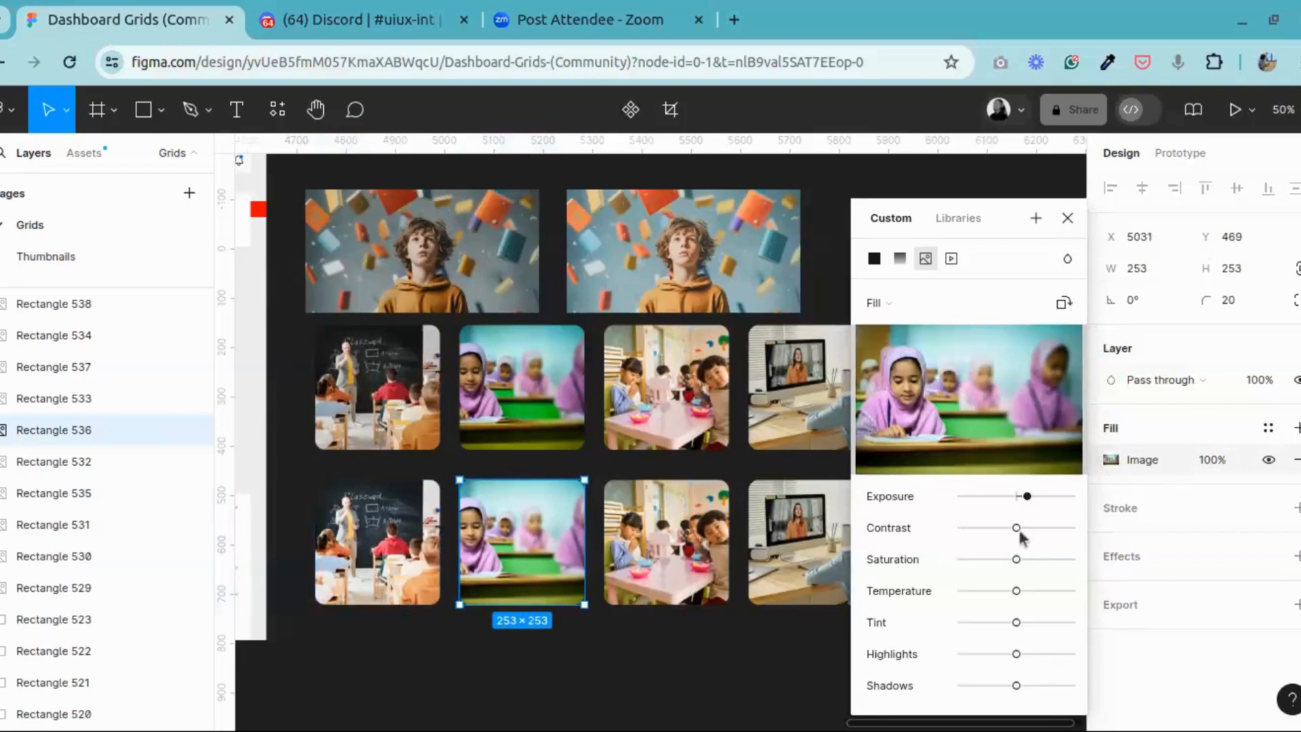
drag(1020, 534, 1025, 534)
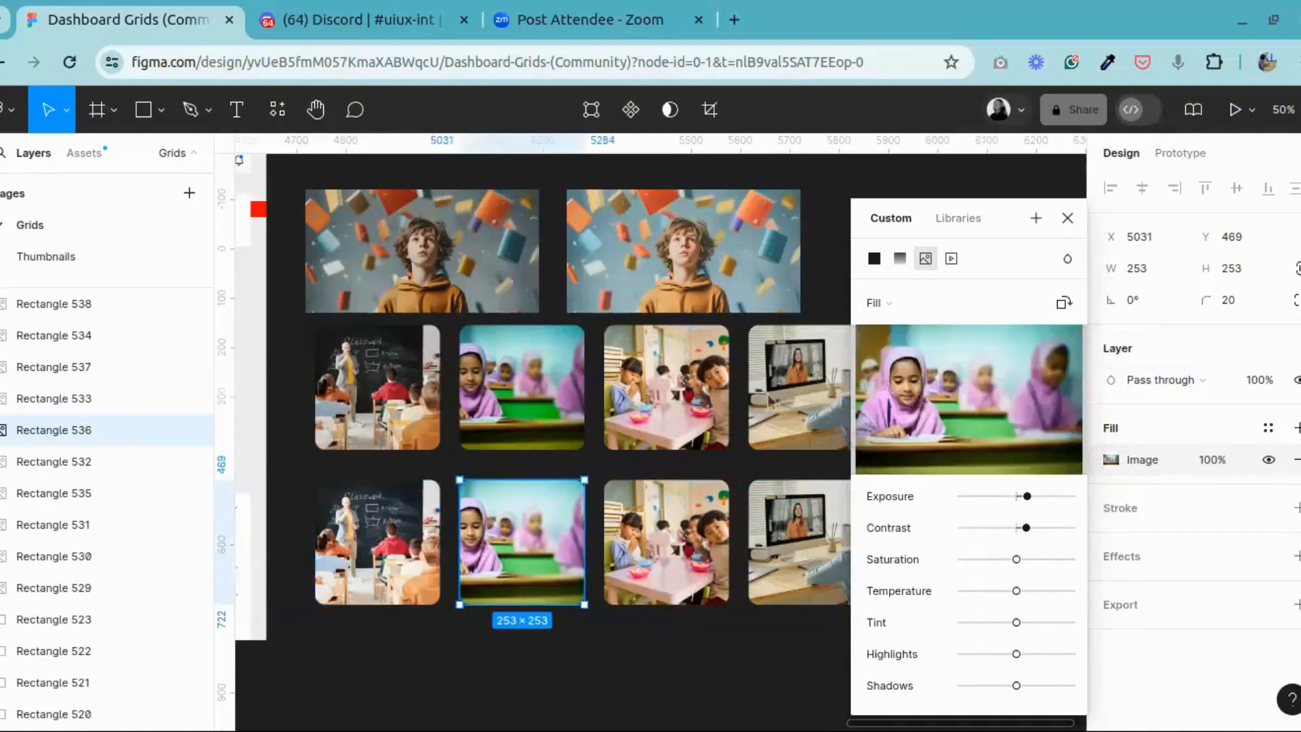
Step: Review the image adjustments of the duplicated blackboard classroom photo as a reference for the other copies
click(378, 542)
click(1120, 461)
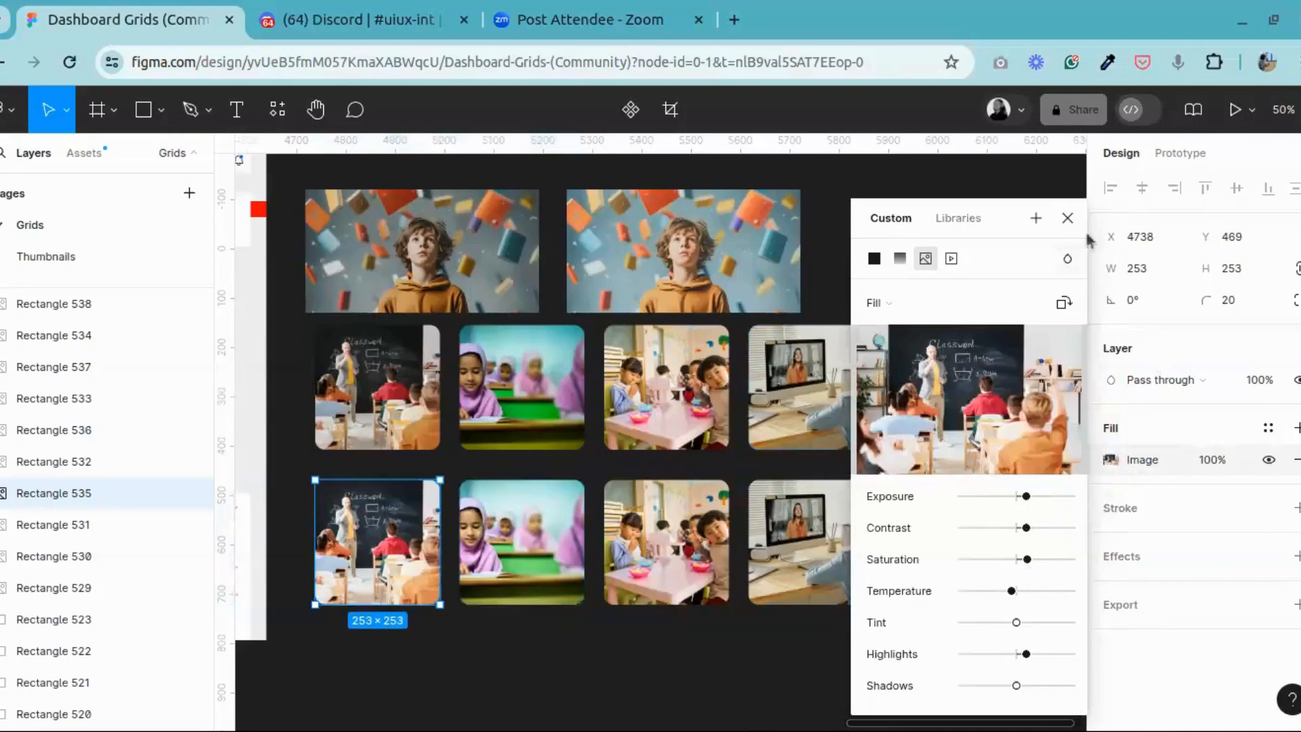
click(1068, 218)
Step: Slightly raise saturation and highlights and lower the temperature of the duplicated photo of the girl in a purple headscarf
click(54, 430)
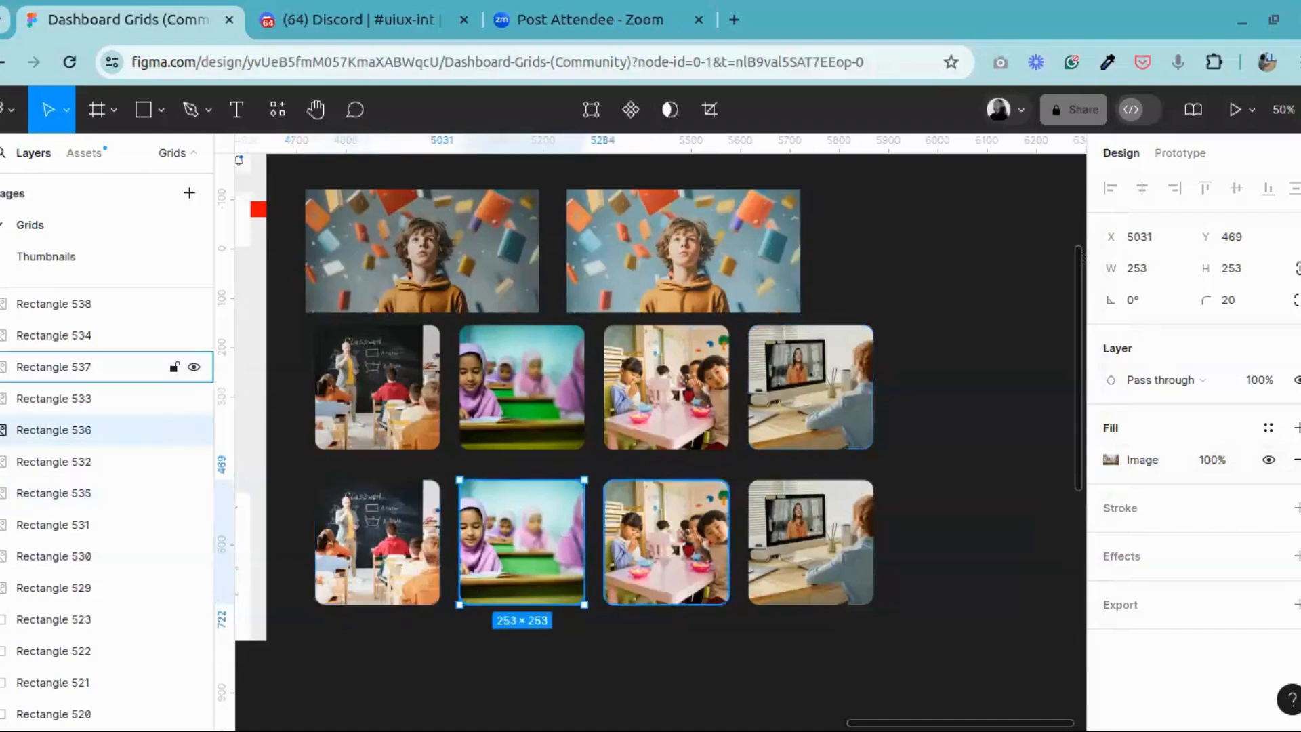
click(1112, 460)
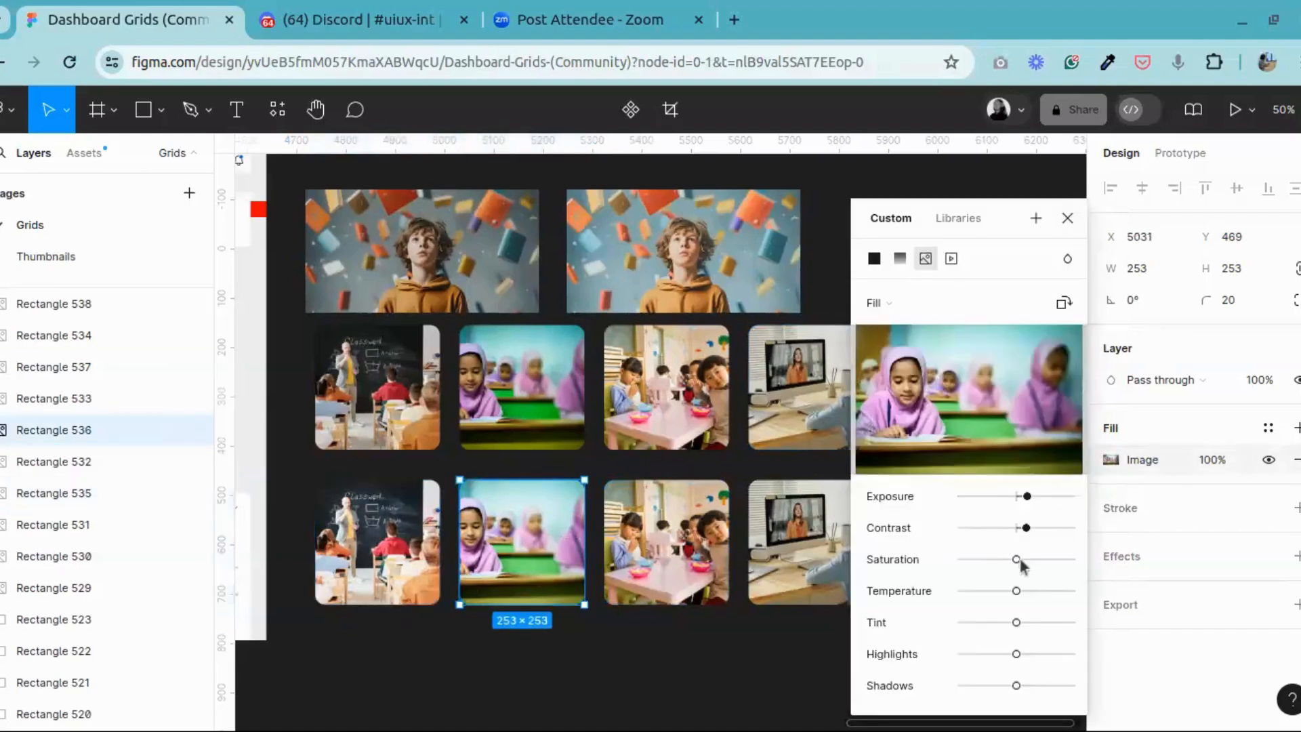
drag(1022, 562, 1008, 591)
drag(1021, 658, 1026, 653)
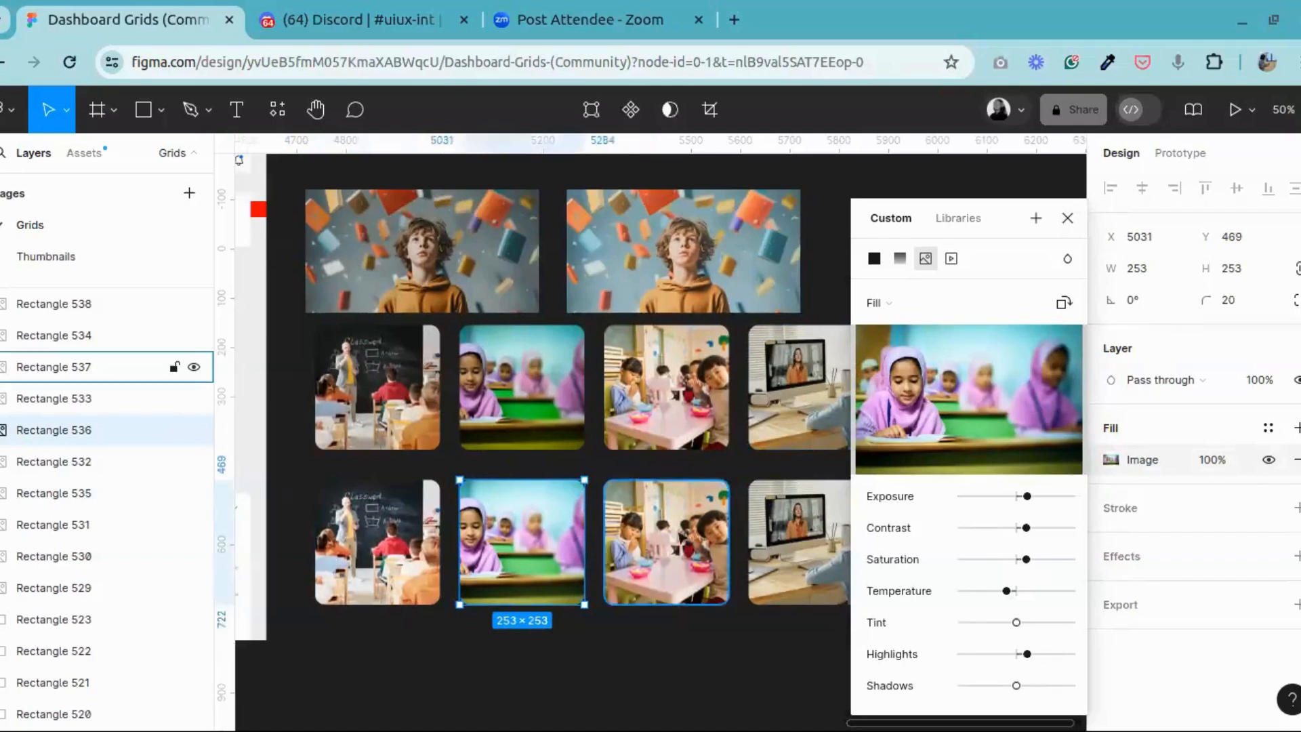
Step: Slightly raise exposure, contrast, saturation and highlights and lower the temperature of the duplicated photo of children at the pink table
click(666, 542)
click(1112, 461)
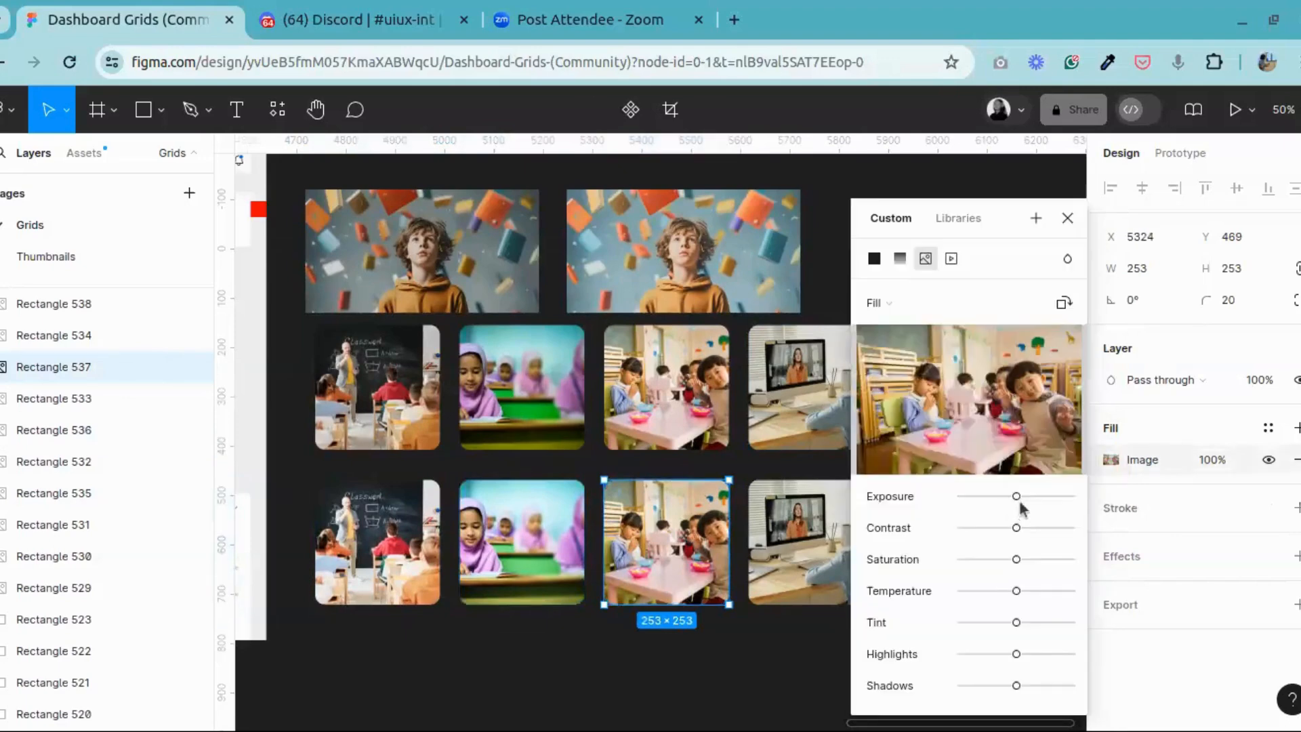
drag(1016, 497, 1024, 496)
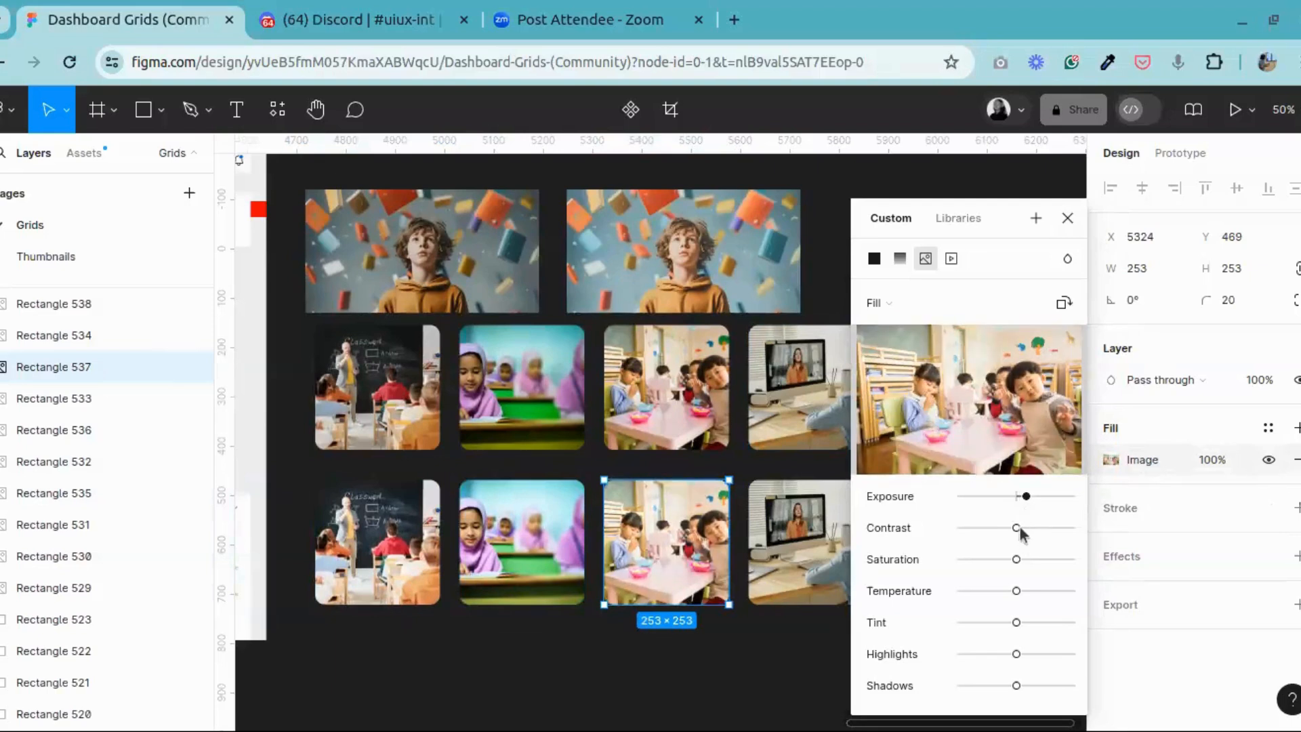
drag(1016, 528, 1013, 591)
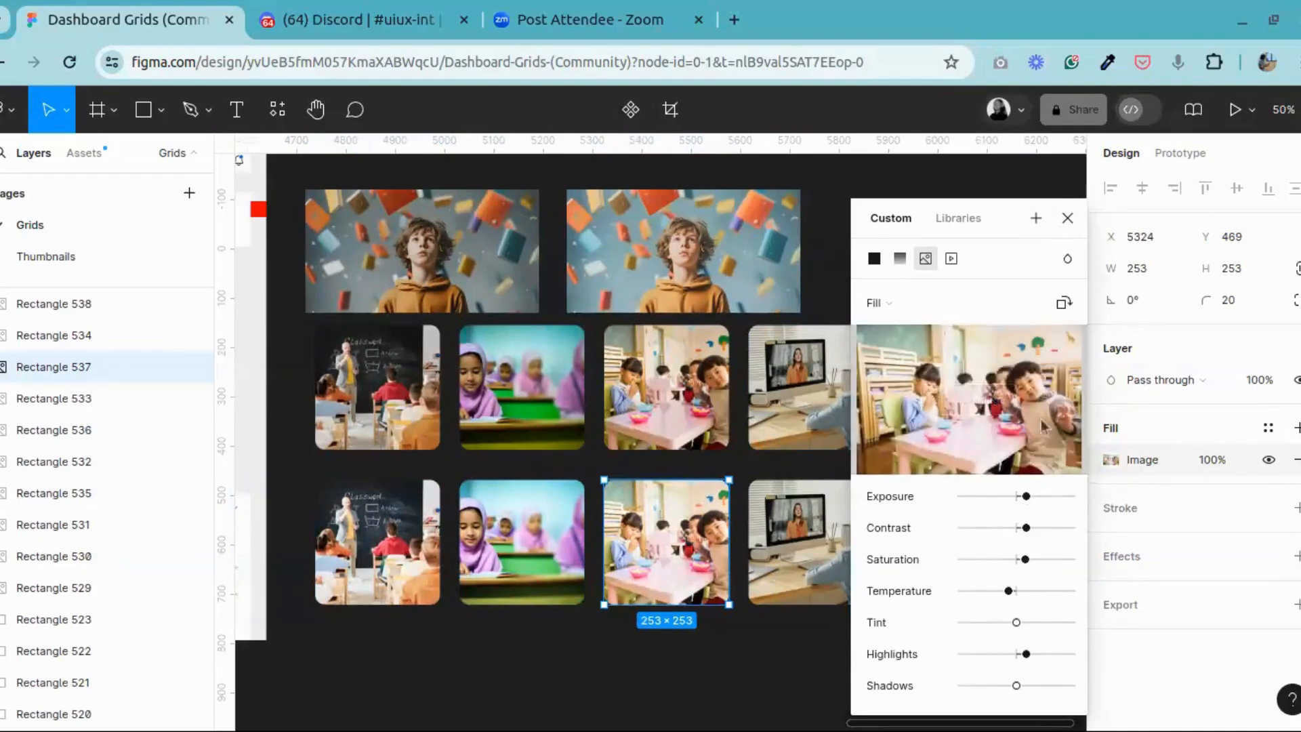
drag(1008, 591, 1009, 595)
Step: Slightly raise exposure, contrast, saturation and highlights and lower the temperature of the duplicated photo of the boy at the desktop computer
click(805, 531)
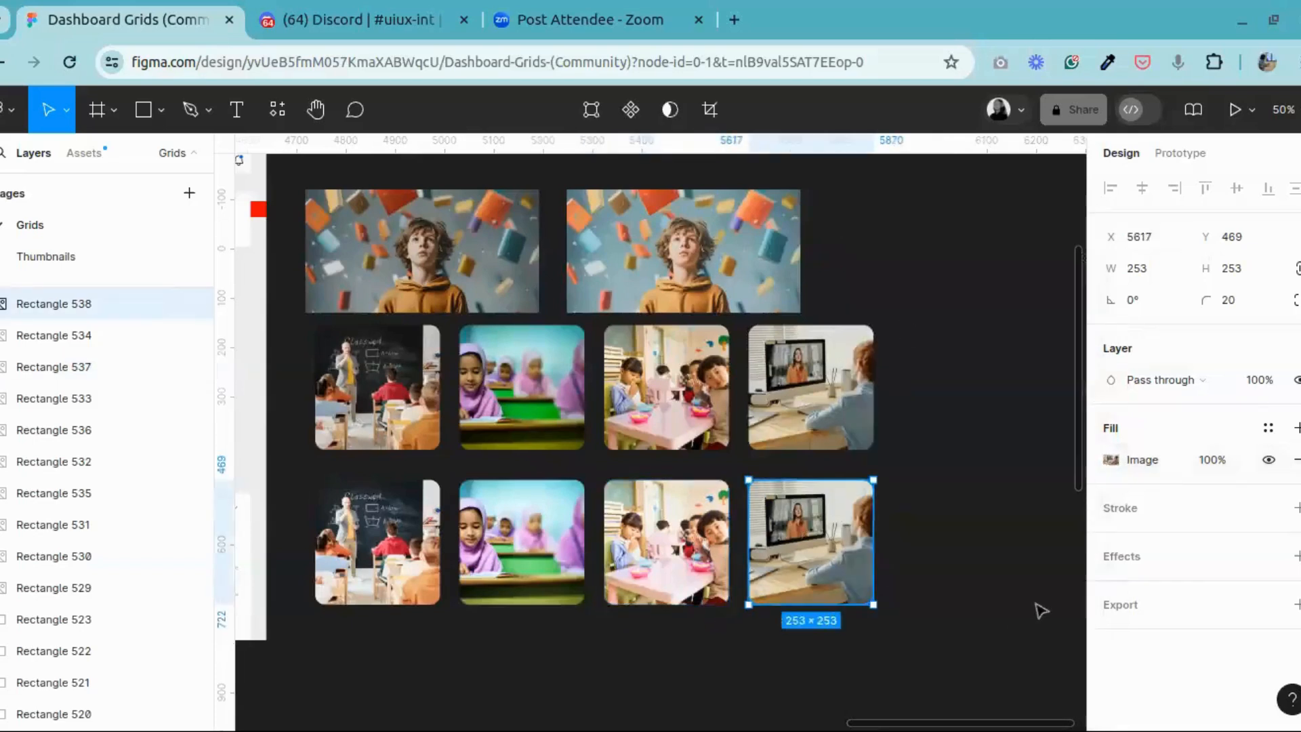
click(1111, 461)
drag(1017, 496, 1030, 581)
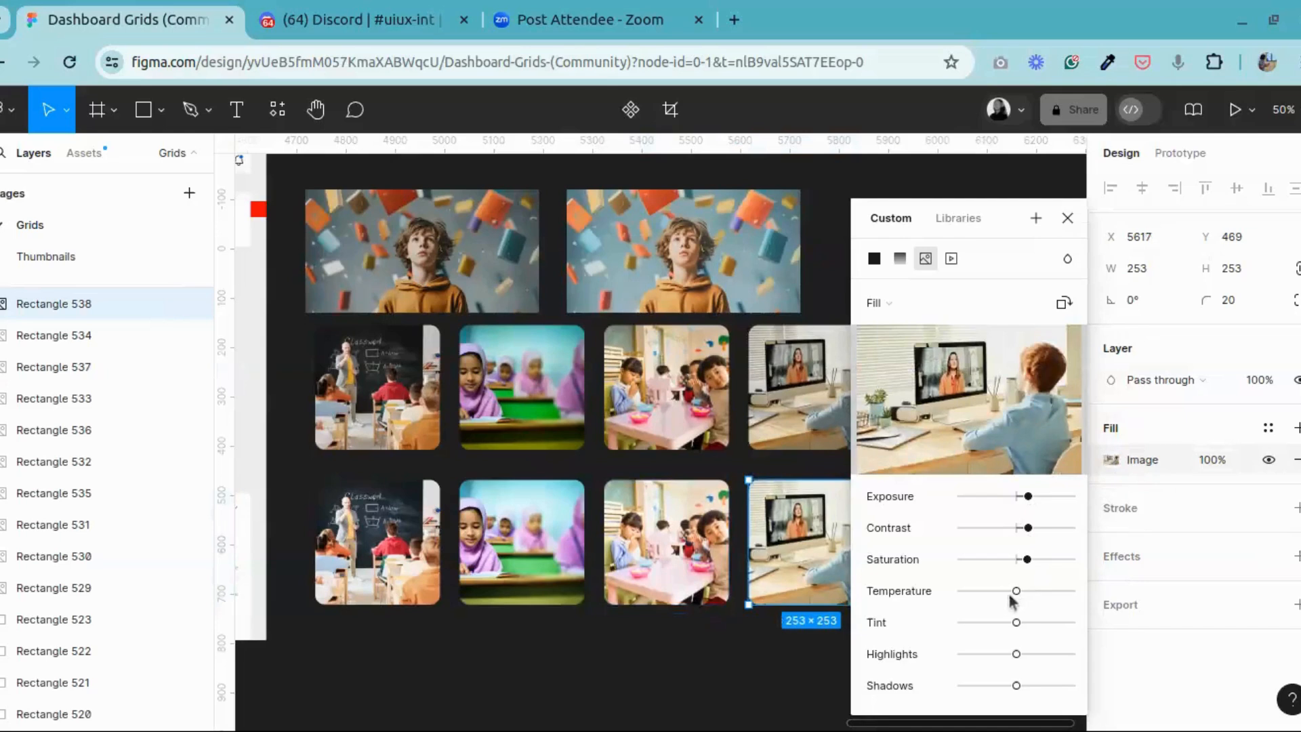
drag(1014, 591, 1007, 591)
drag(1016, 655, 1026, 656)
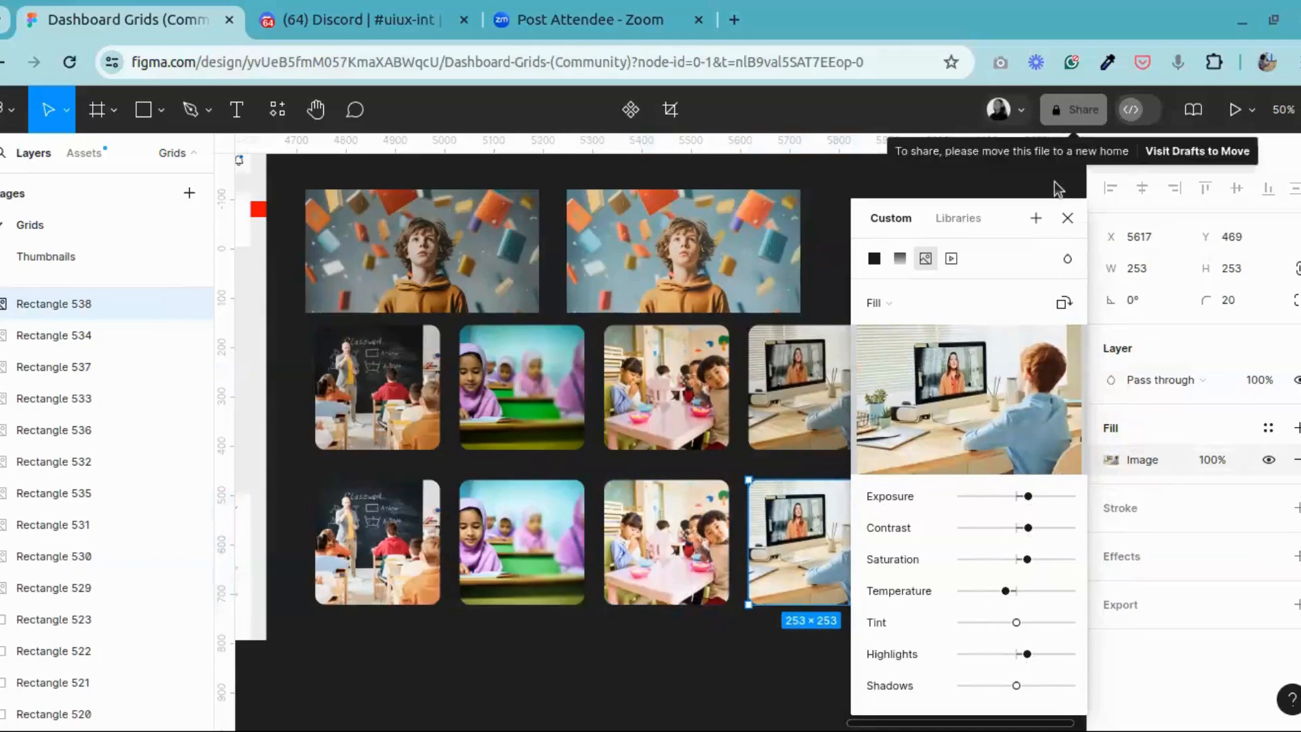
click(1065, 215)
click(923, 609)
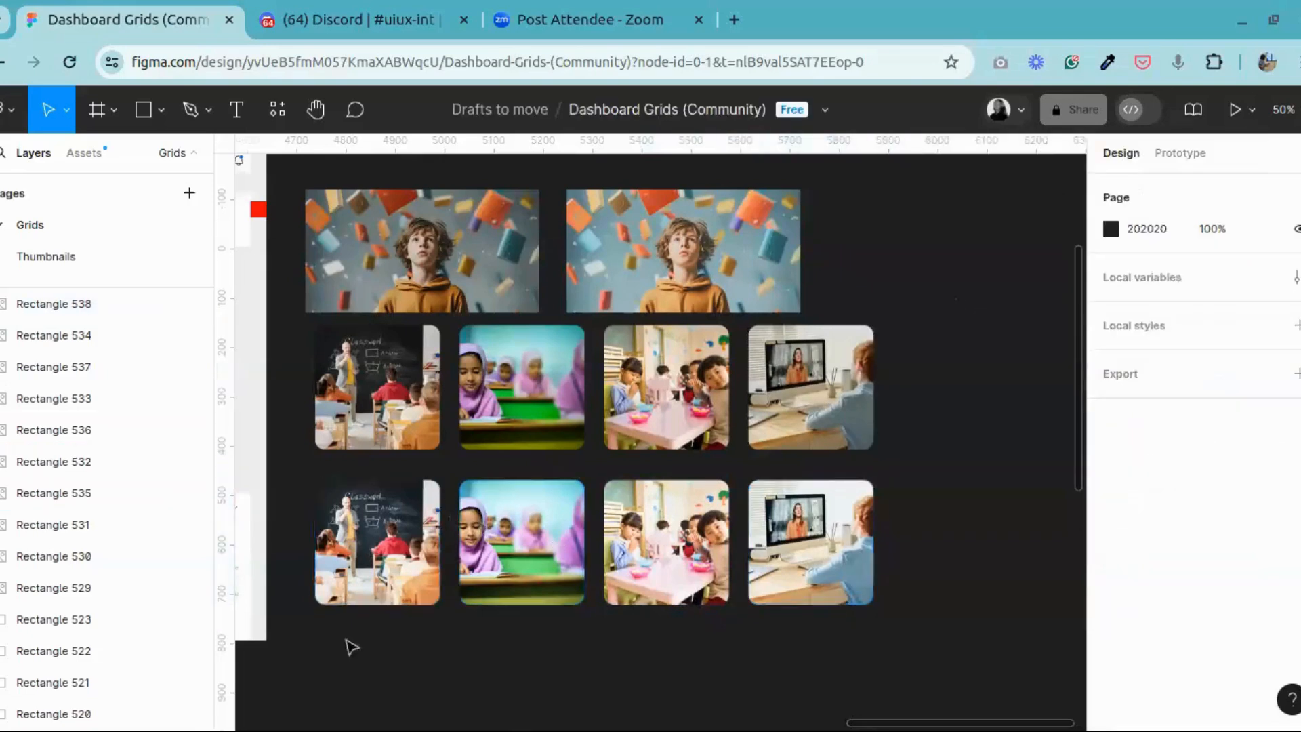
Step: Compare the adjusted lower row of photos with the original row and look over the neighbouring E-tutor dashboard
drag(296, 629, 887, 472)
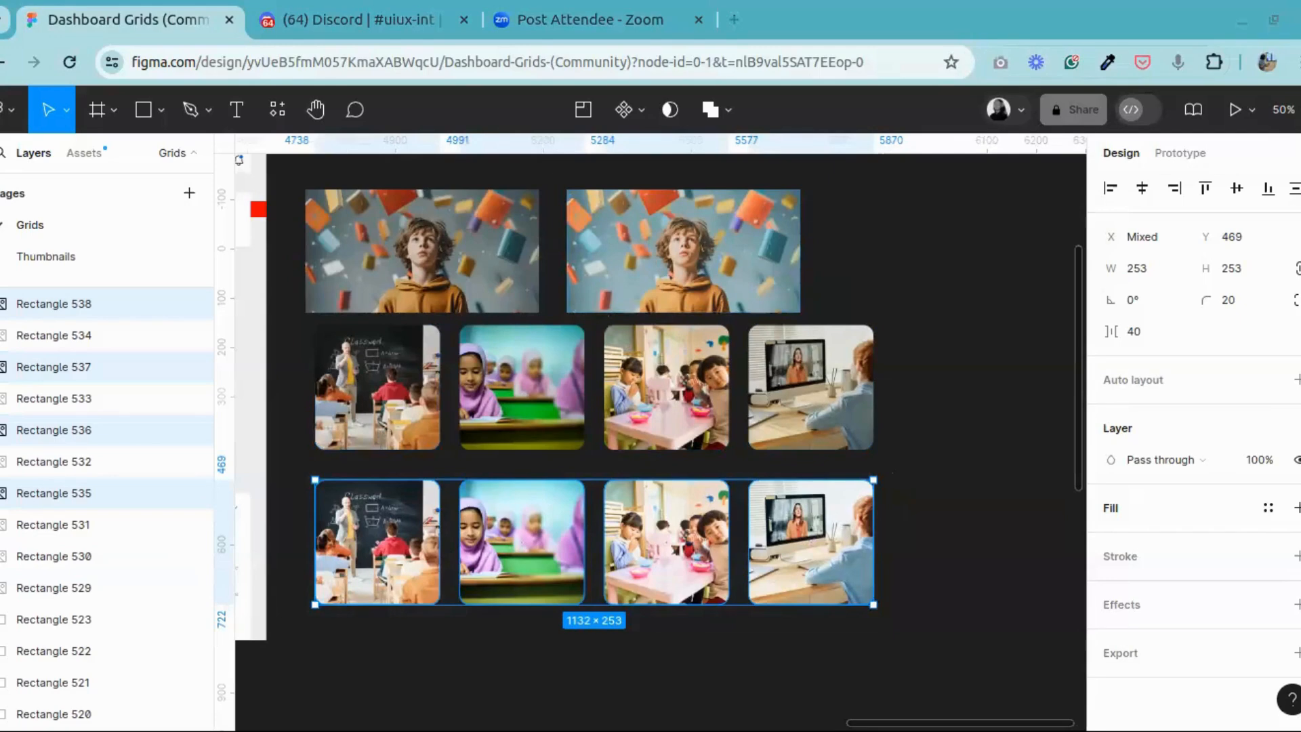
click(932, 212)
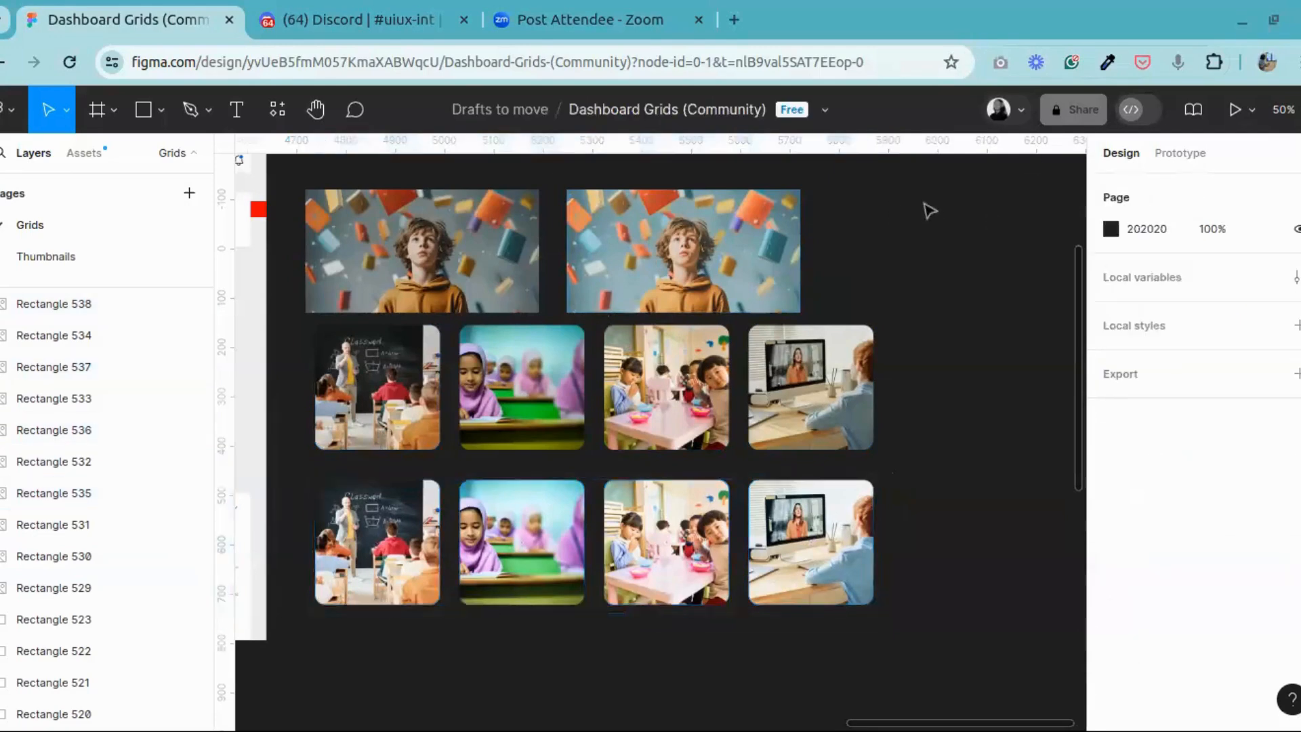
click(314, 112)
drag(552, 295, 1087, 324)
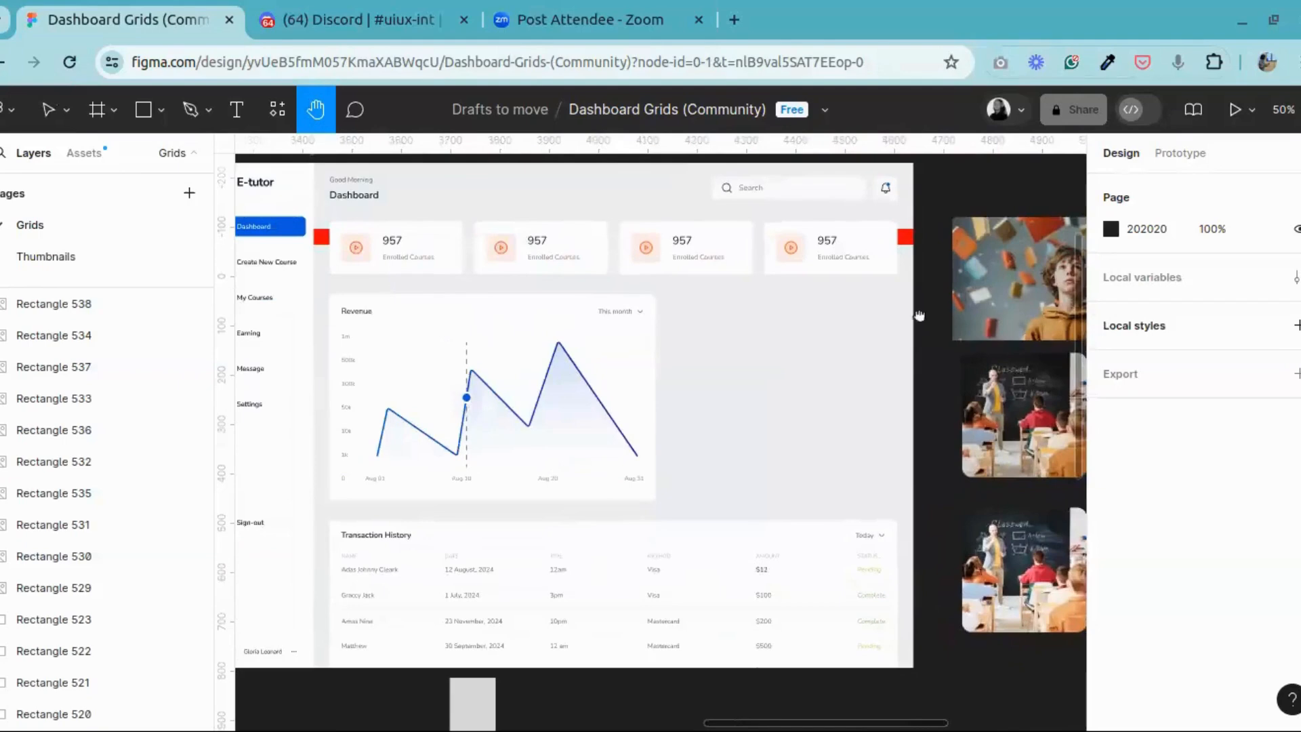
drag(919, 316, 385, 320)
drag(555, 319, 743, 328)
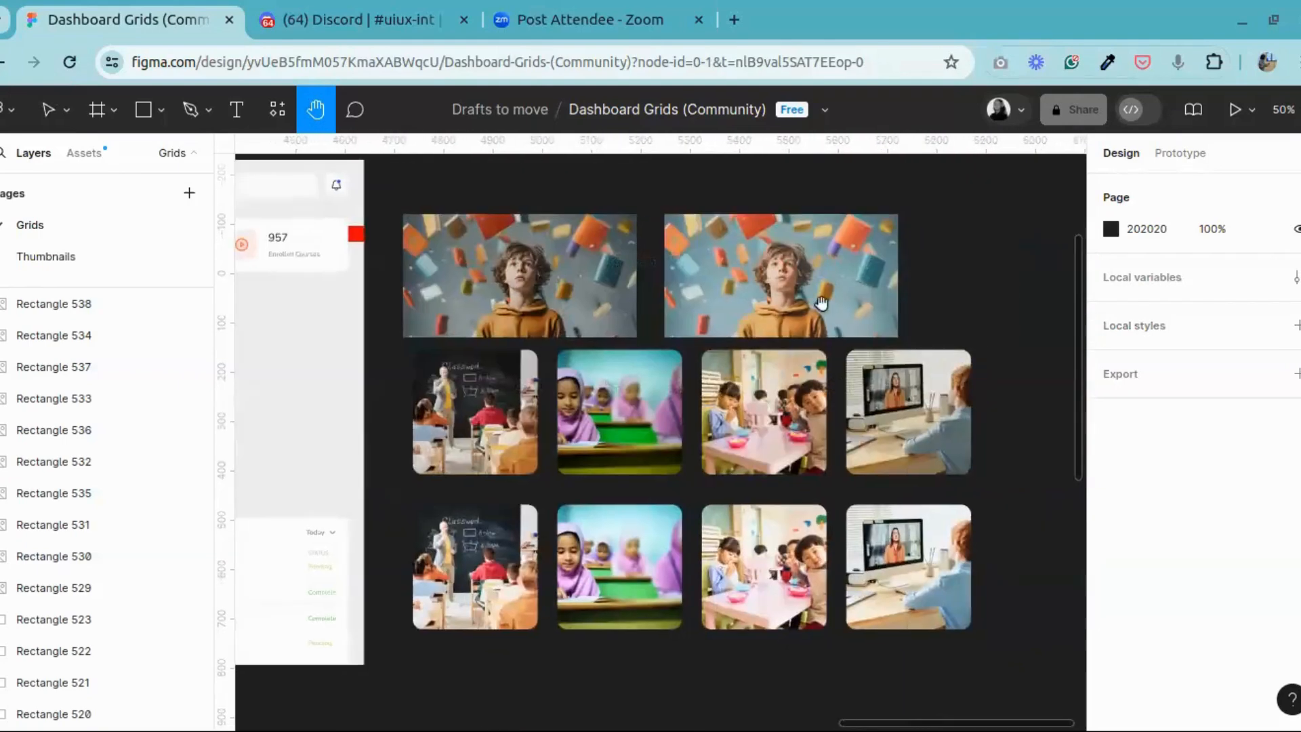
drag(679, 358, 707, 288)
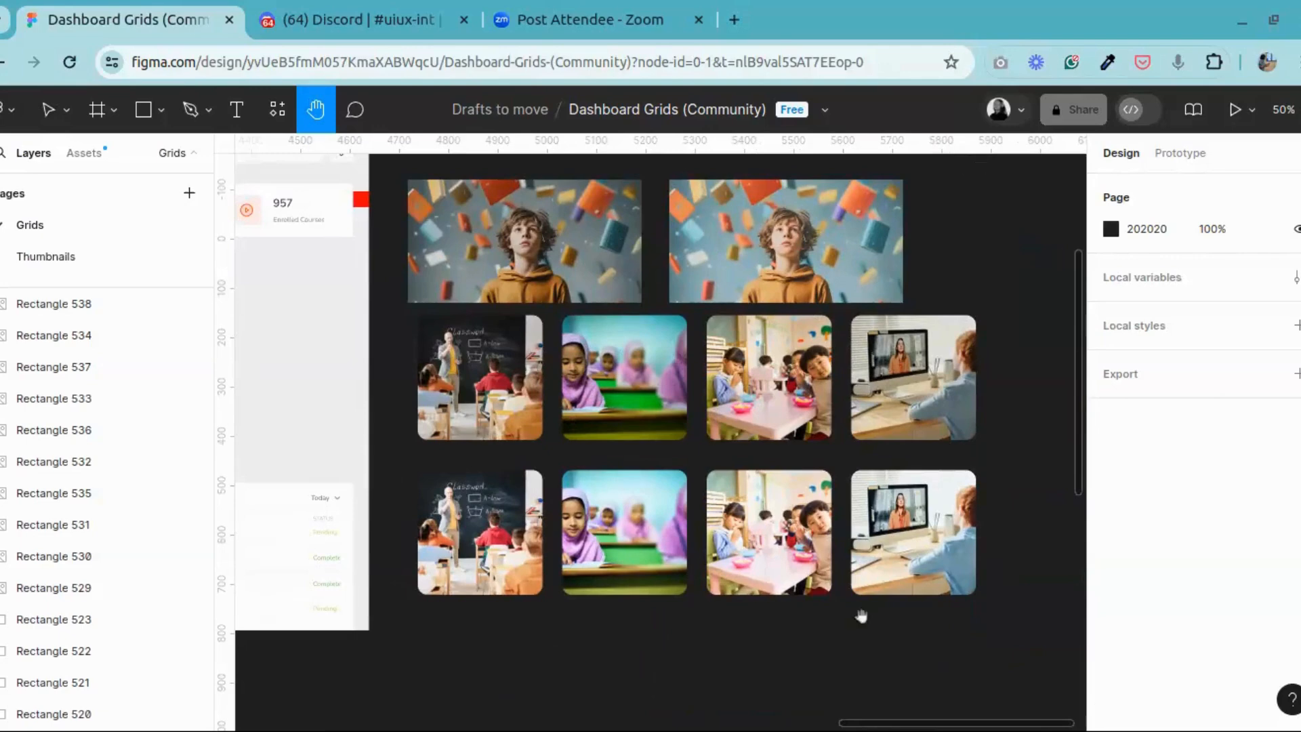
drag(961, 546, 959, 556)
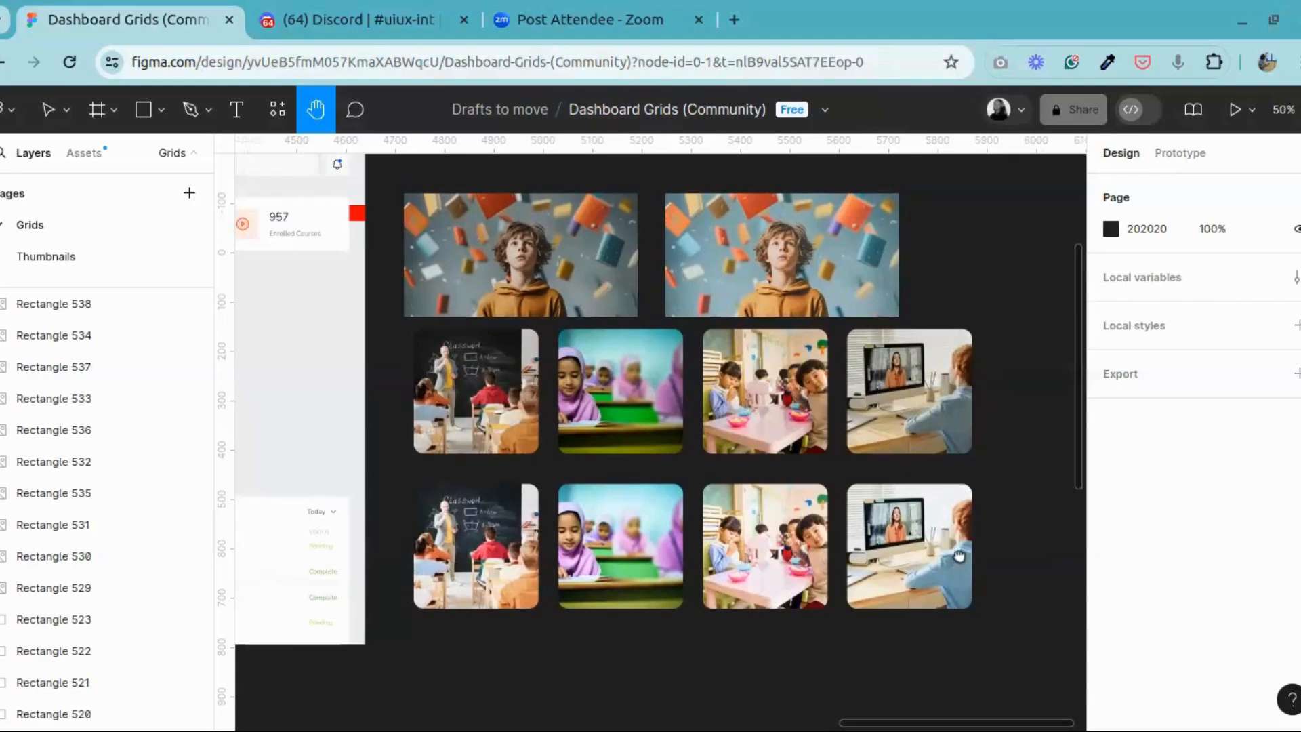
Step: Look across from the photo samples to the E-tutor Dashboard Home Page with its stat cards and Revenue chart
drag(959, 556, 958, 556)
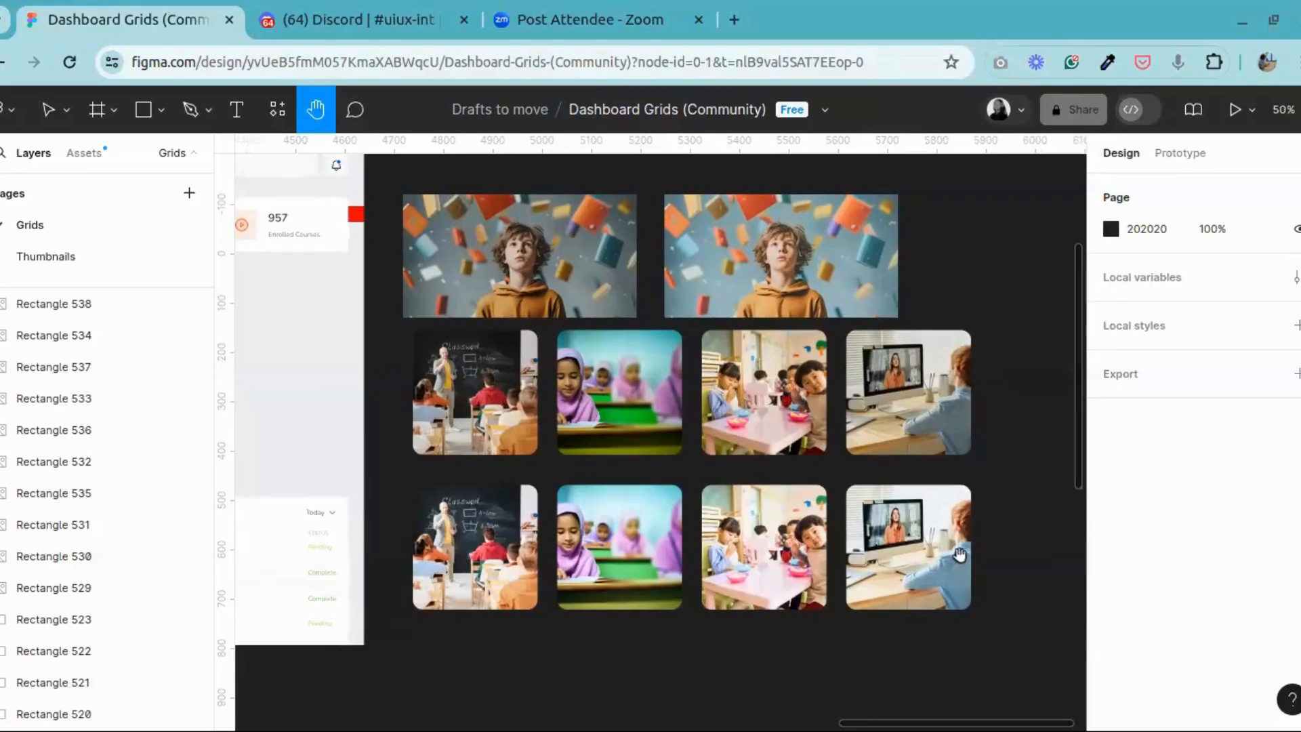
drag(902, 489, 851, 502)
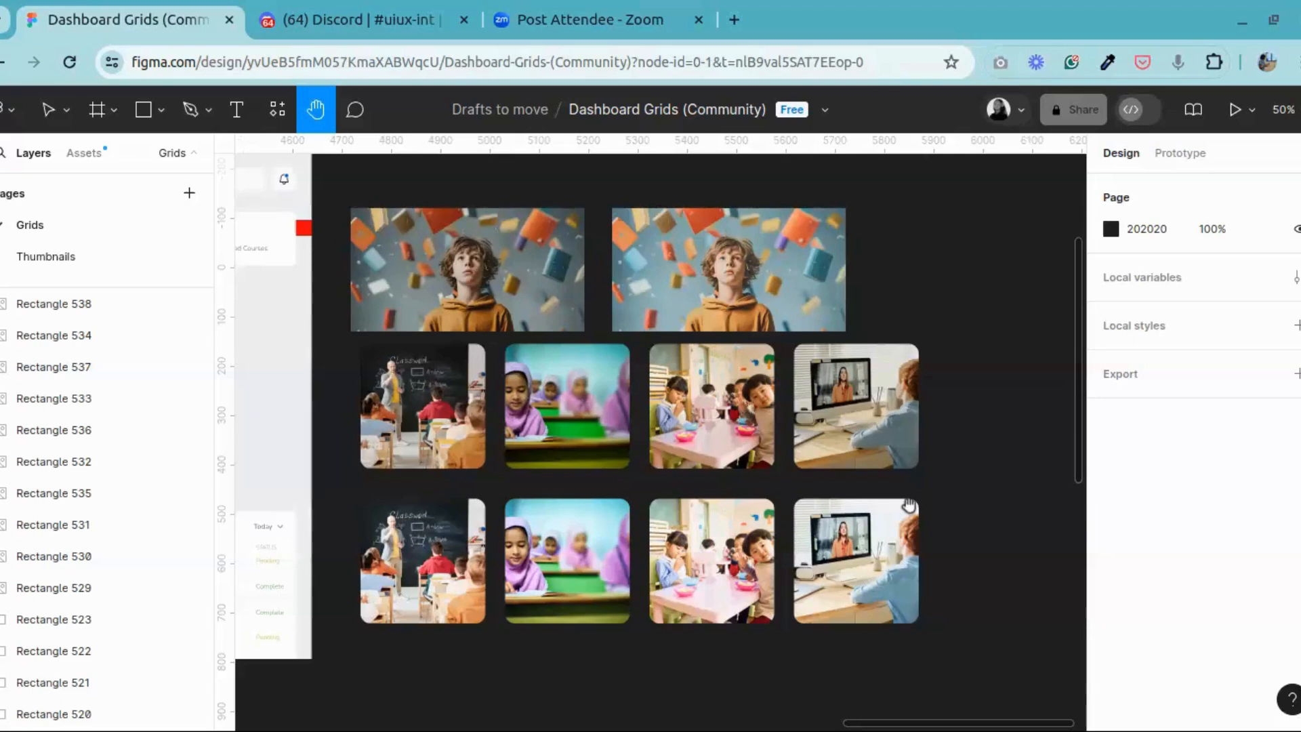
drag(422, 252, 953, 288)
drag(348, 302, 912, 227)
drag(706, 229, 1145, 246)
drag(839, 227, 397, 405)
scroll(397, 406, right, 15)
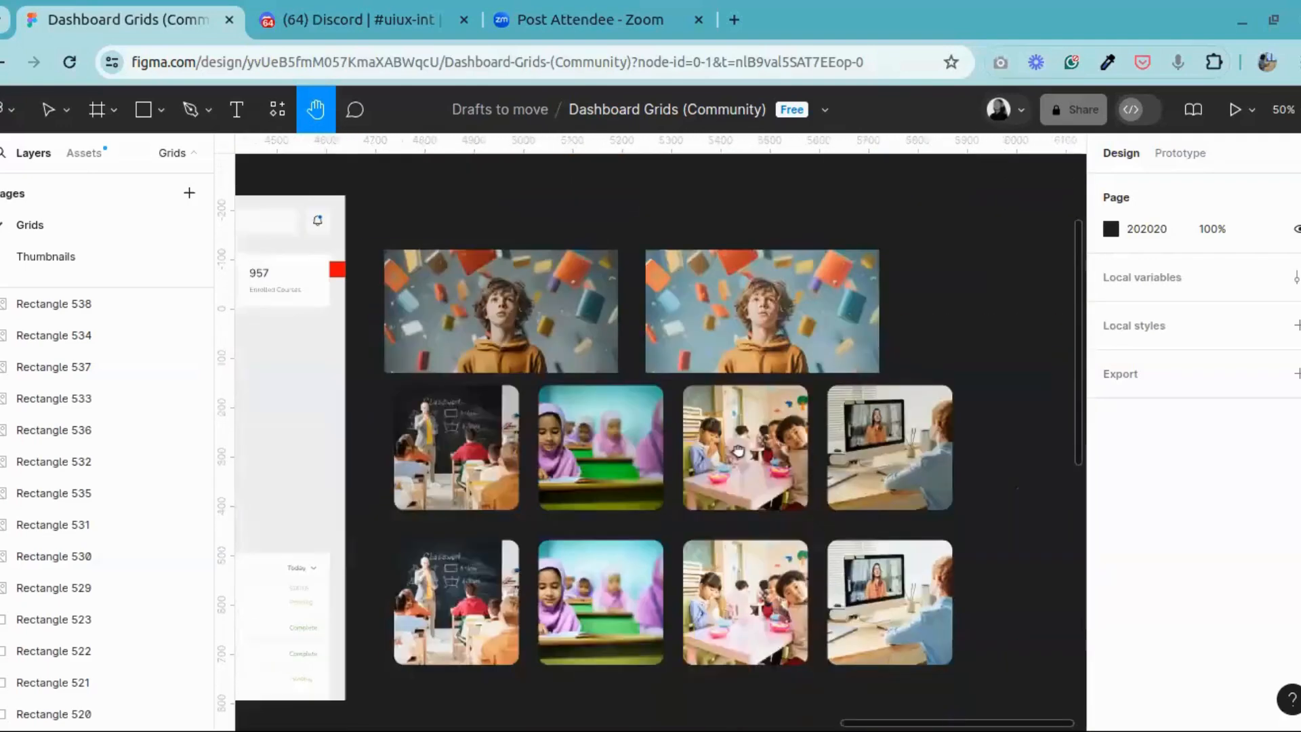
Step: Compare the two portraits of the boy and the original and colour-adjusted rows of classroom photos
drag(738, 450, 756, 444)
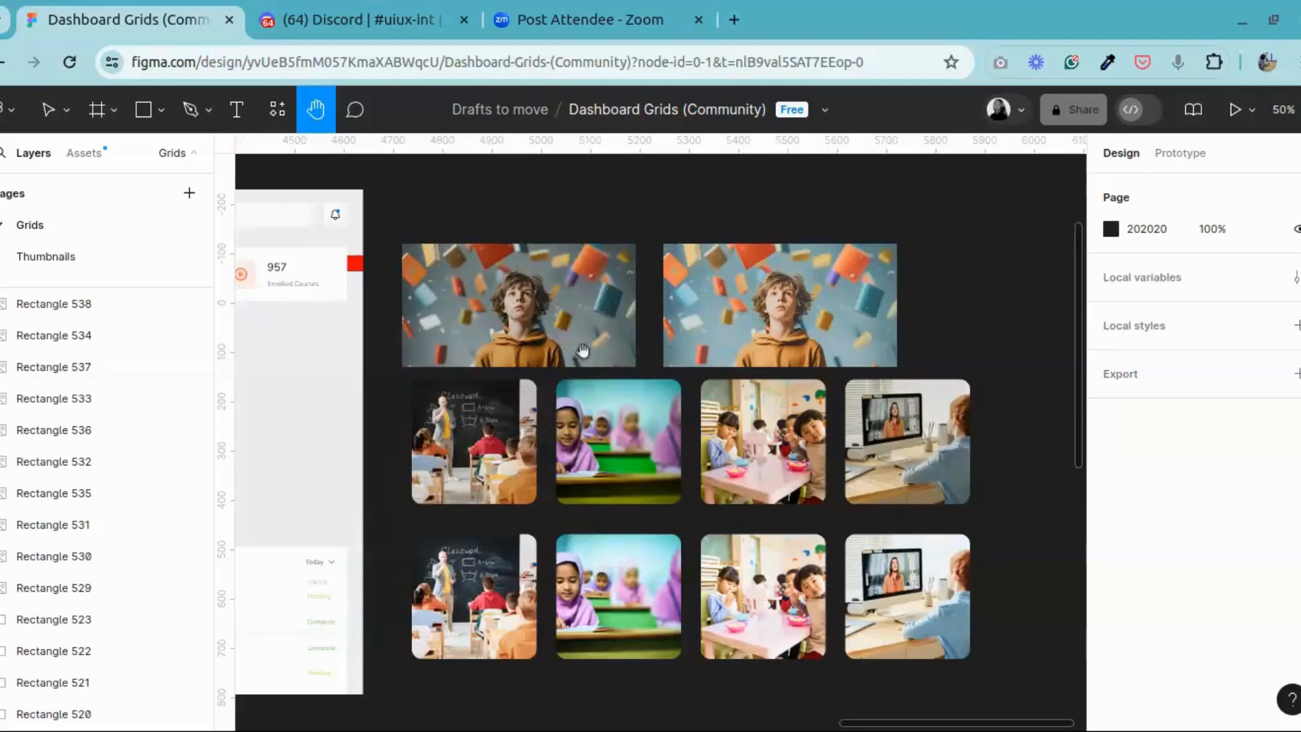
scroll(669, 367, up, 2)
scroll(592, 368, left, 1)
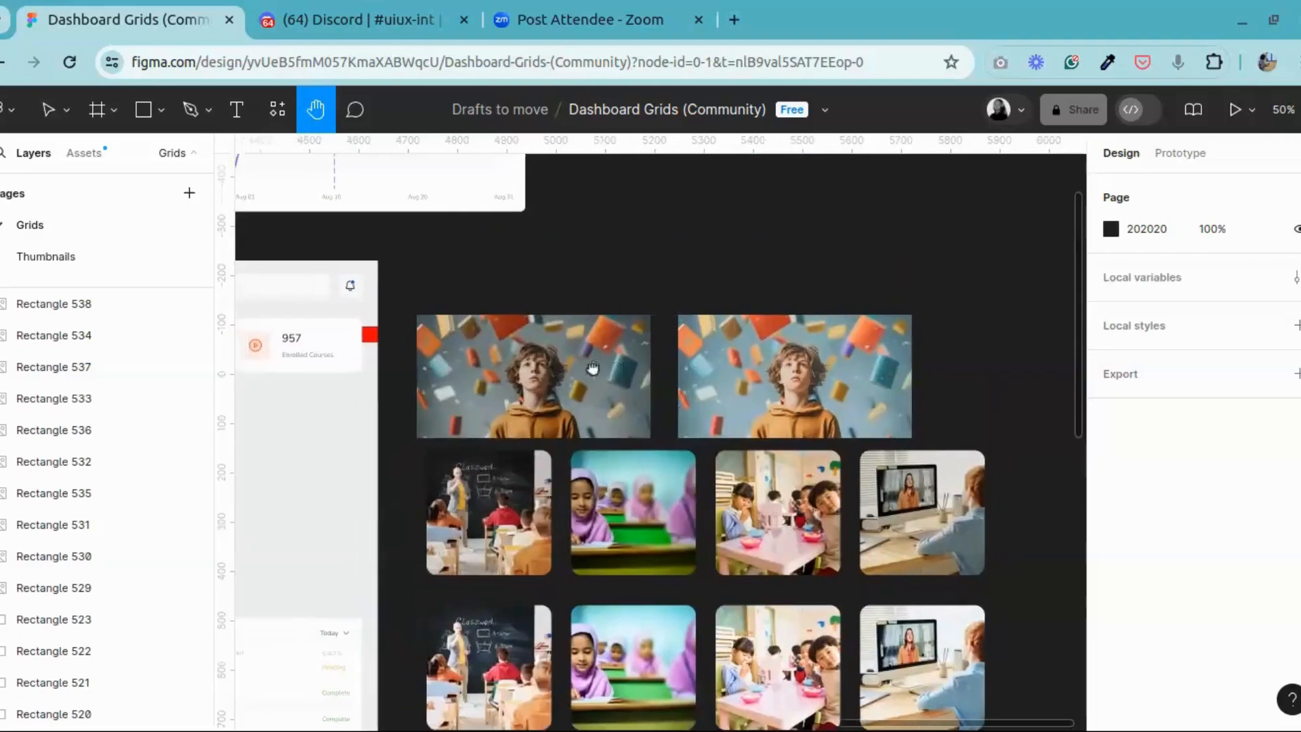
scroll(660, 403, down, 4)
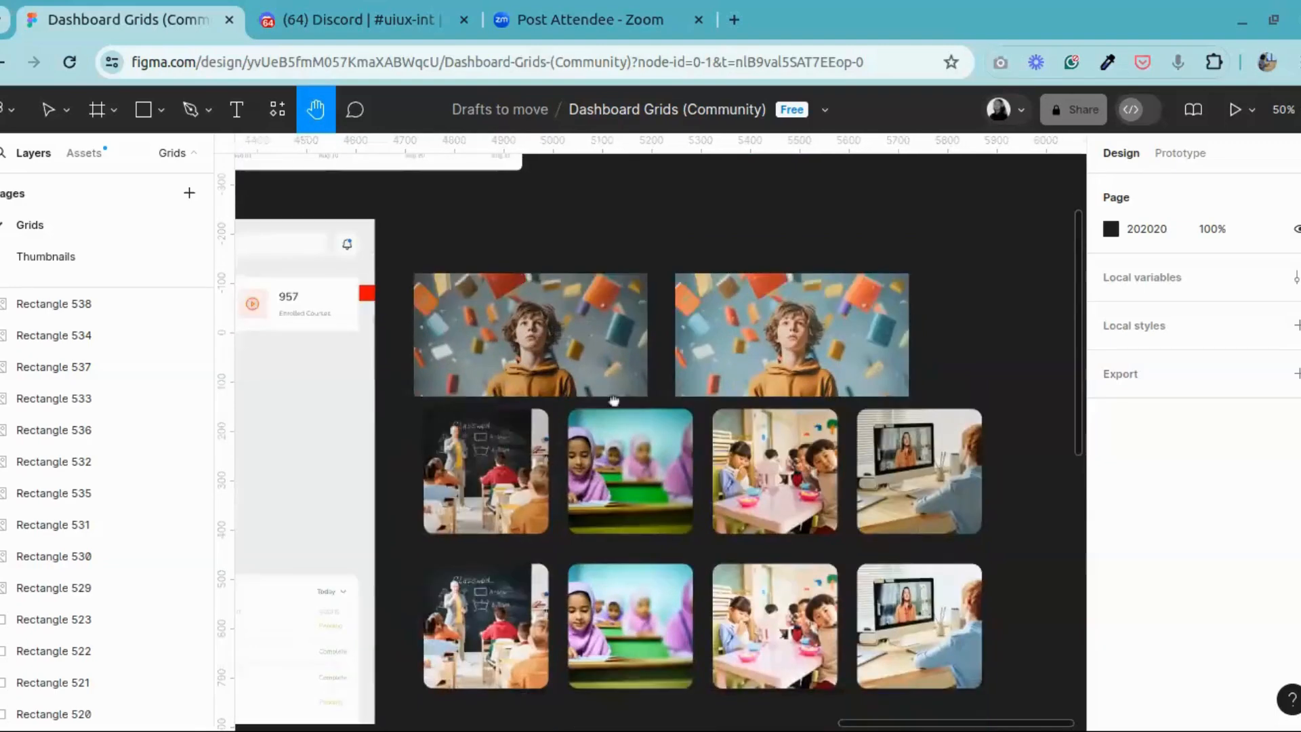
scroll(614, 400, right, 1)
drag(622, 440, 623, 439)
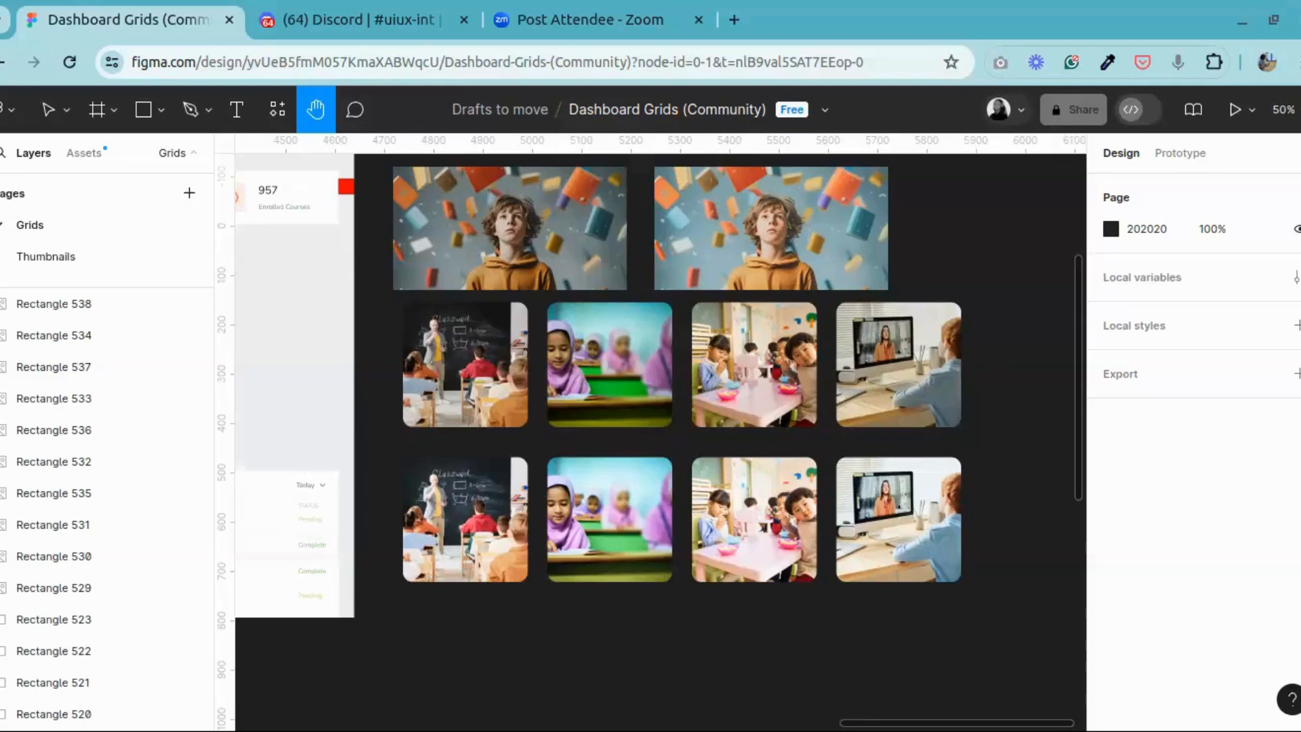
scroll(779, 379, up, 1)
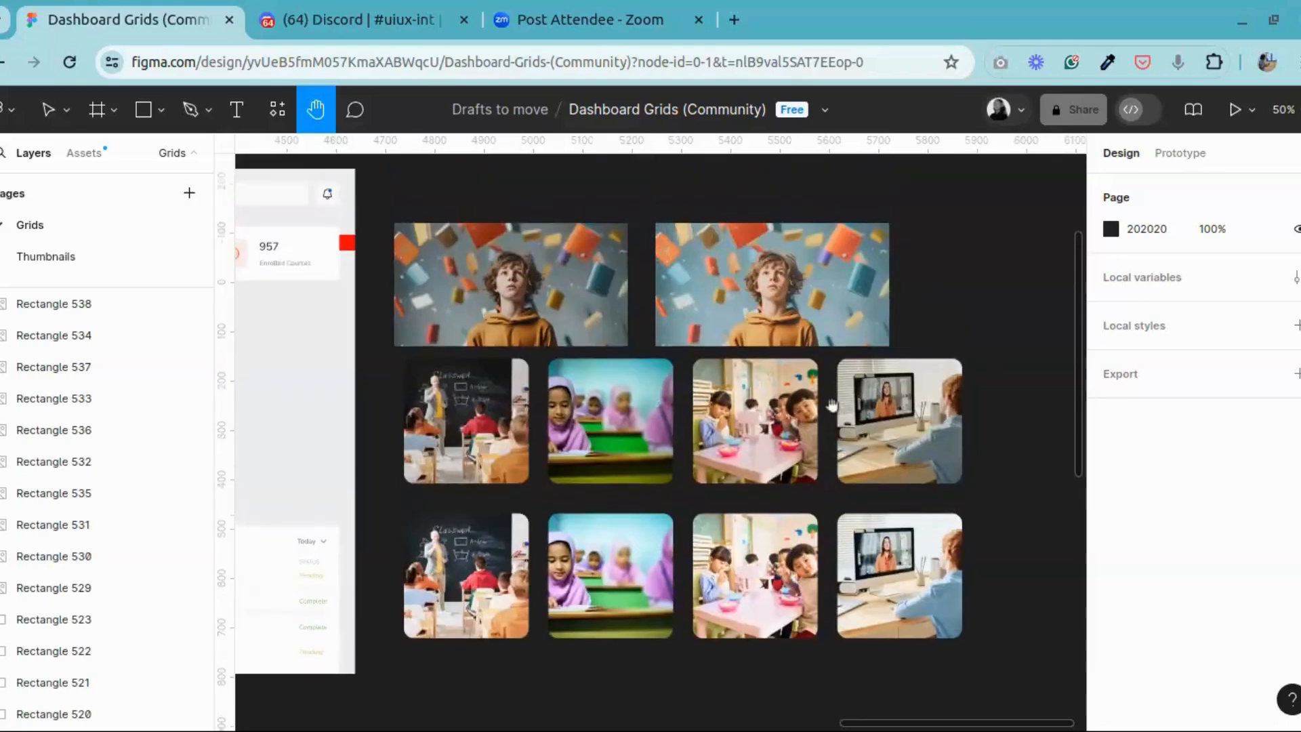
drag(730, 407, 821, 288)
drag(658, 424, 661, 408)
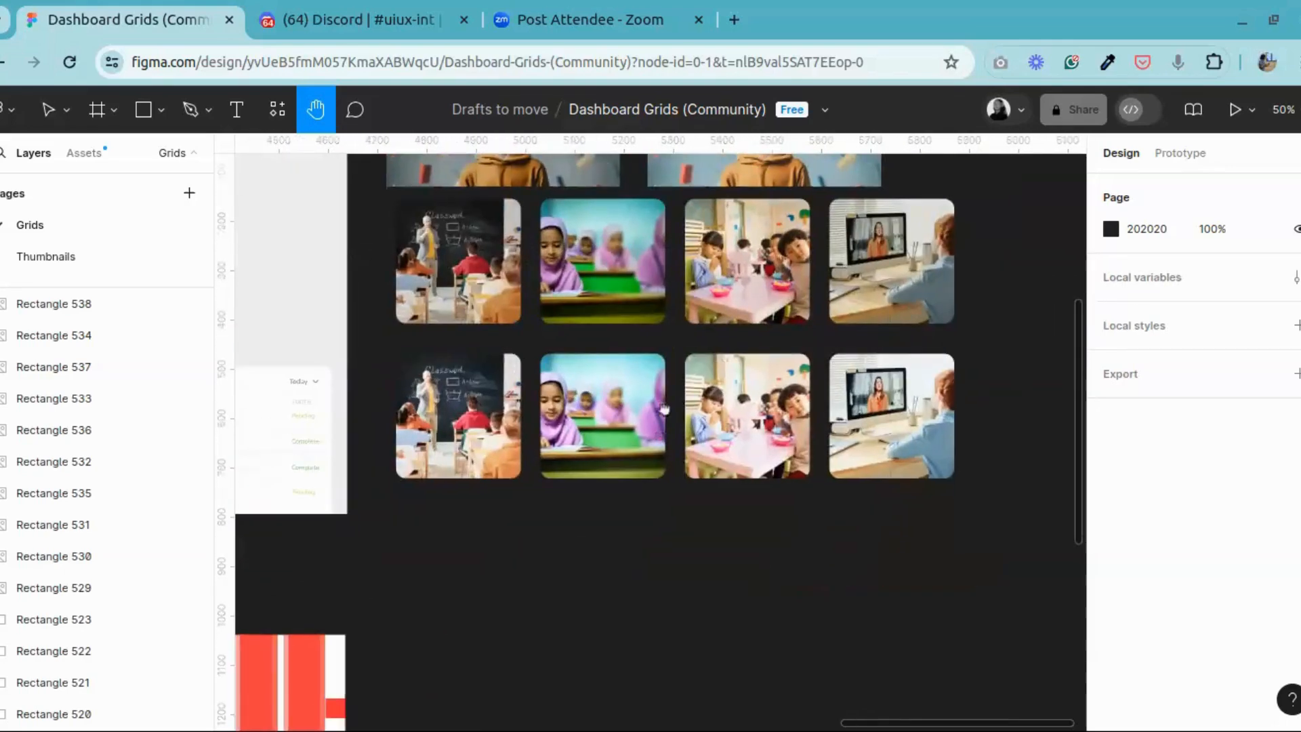
Step: Inspect the four original photos one by one, then their four colour-adjusted counterparts in the lower row
click(48, 112)
click(459, 261)
click(603, 261)
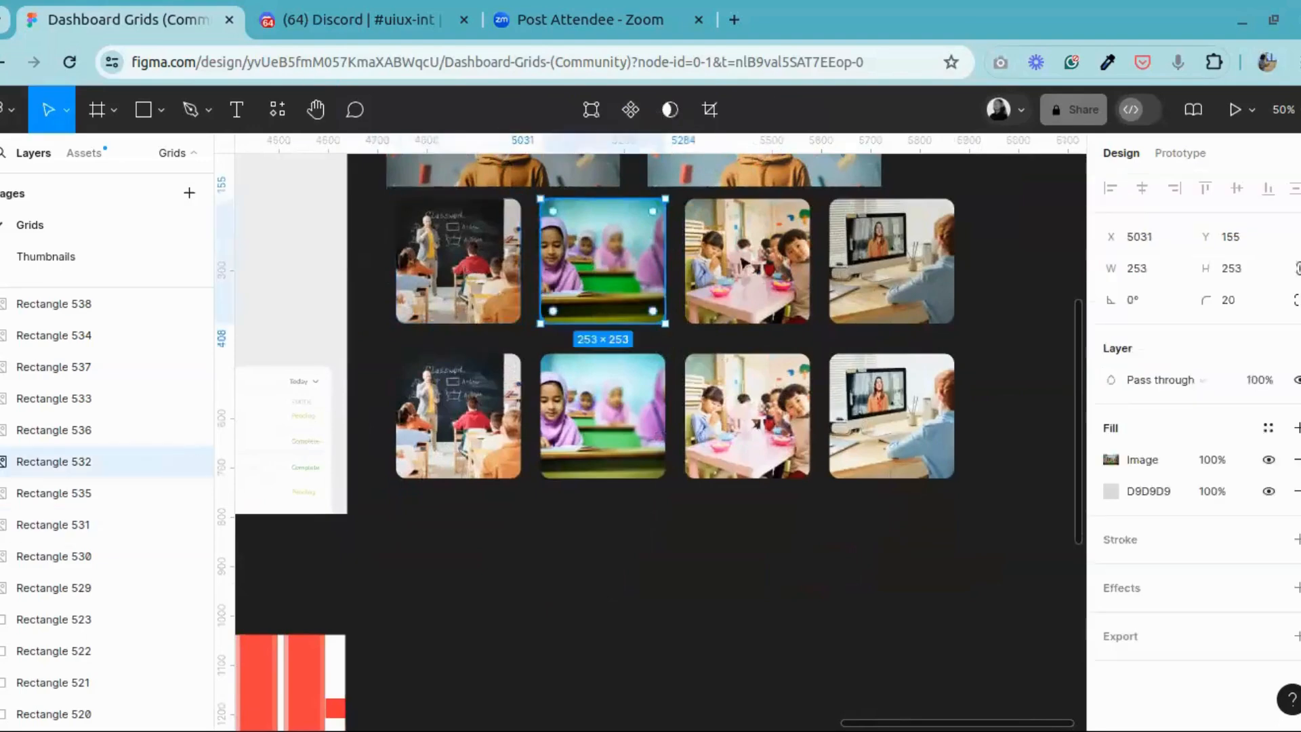
click(745, 264)
click(881, 271)
click(864, 381)
click(745, 414)
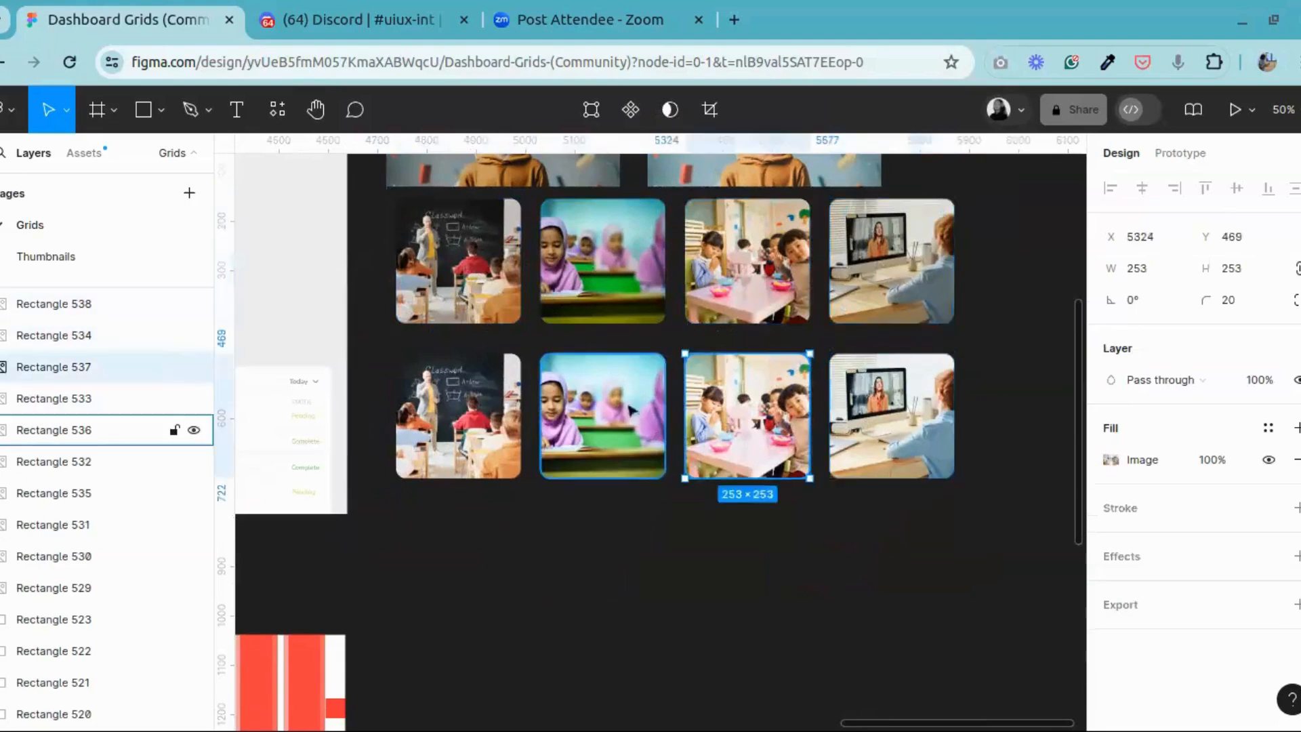
click(603, 415)
click(480, 417)
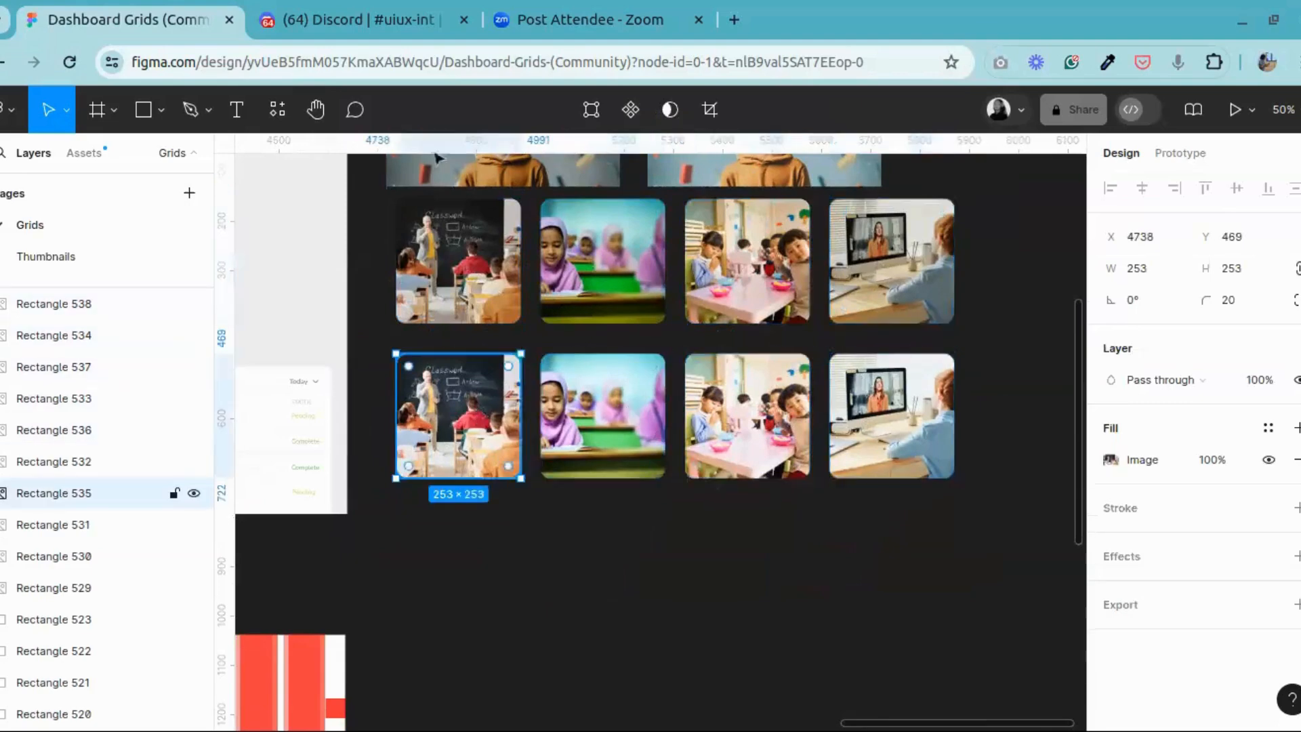
Step: Examine the black shirt and collar shapes inside the profile avatar at the foot of the Dashboard Home Page sidebar
click(322, 118)
drag(657, 340, 938, 336)
drag(559, 383, 959, 269)
drag(414, 394, 702, 393)
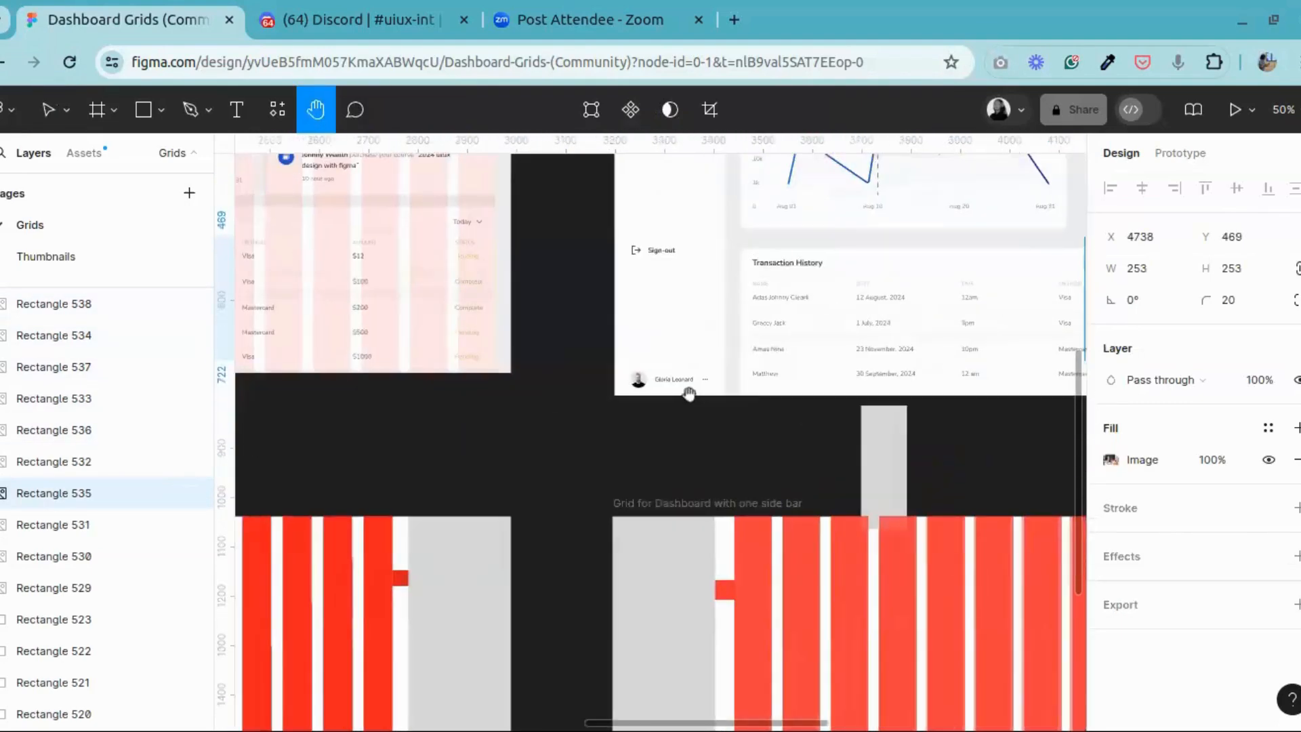
scroll(690, 392, up, 10)
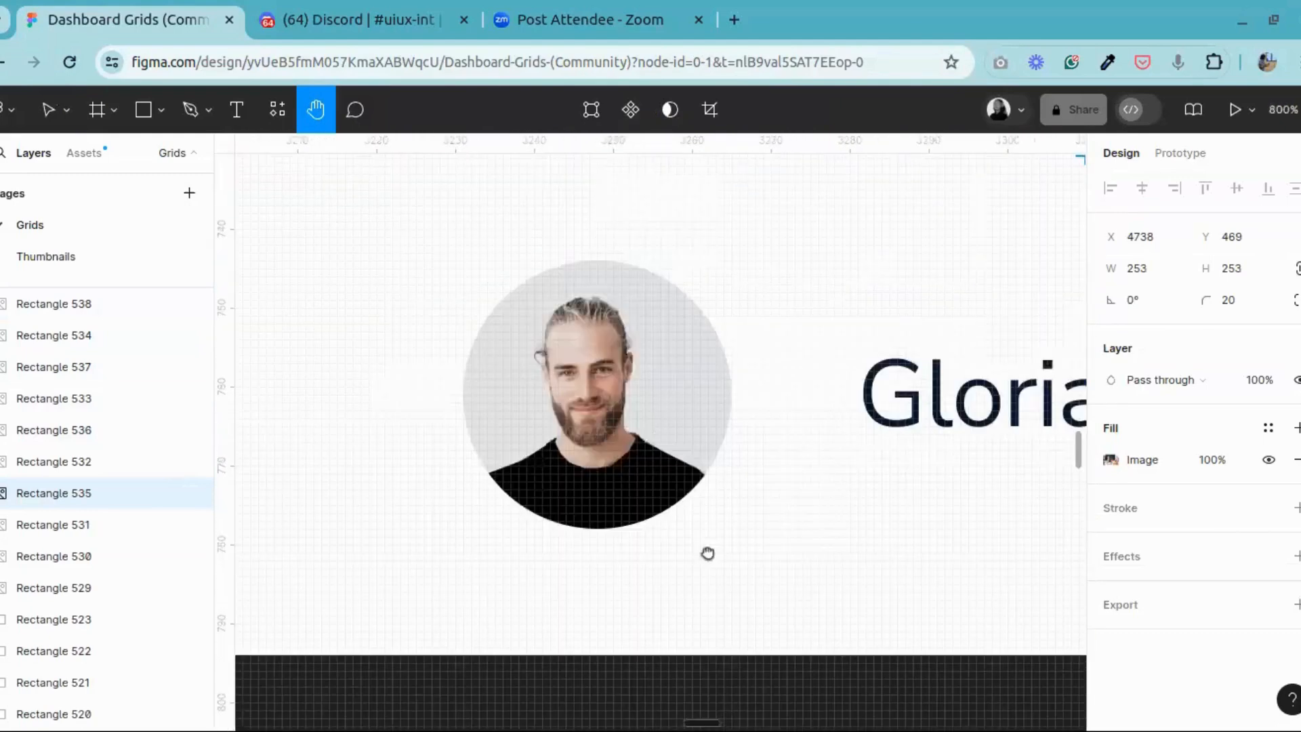
drag(654, 444, 681, 439)
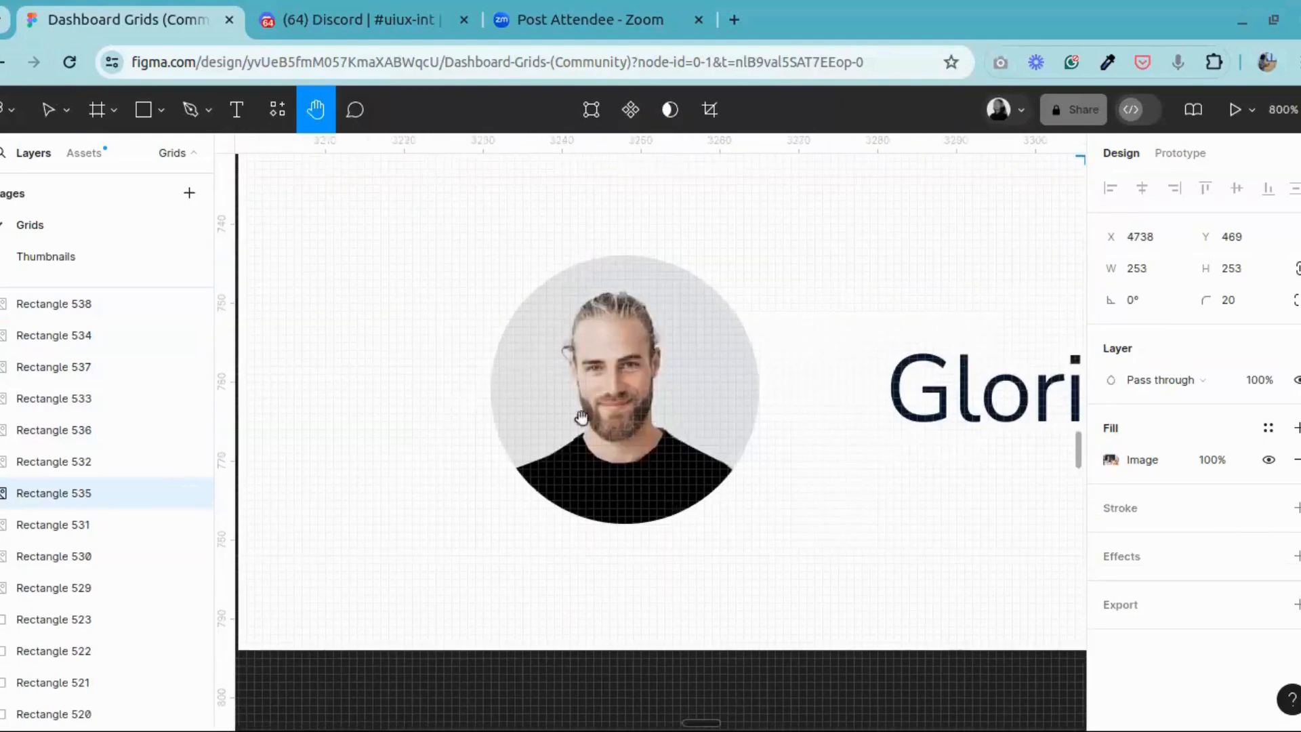
click(53, 114)
double_click(635, 441)
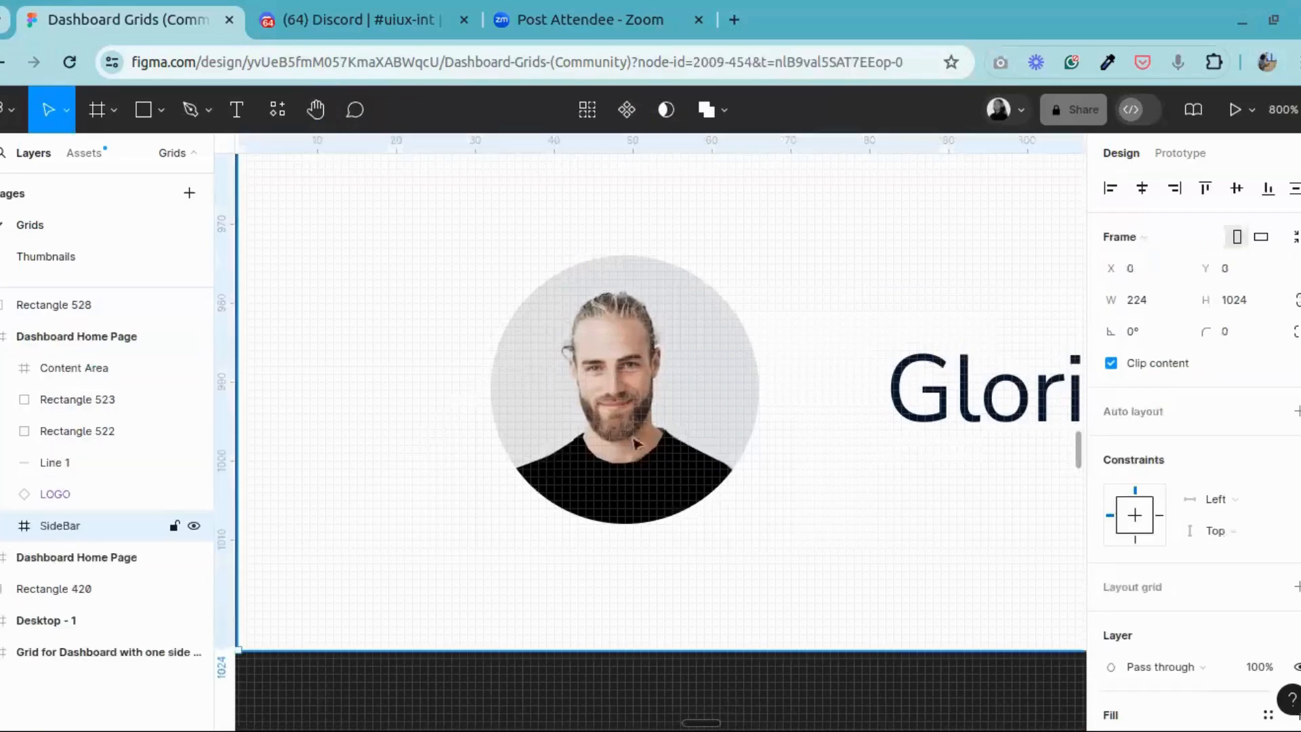
double_click(642, 469)
double_click(644, 472)
click(634, 474)
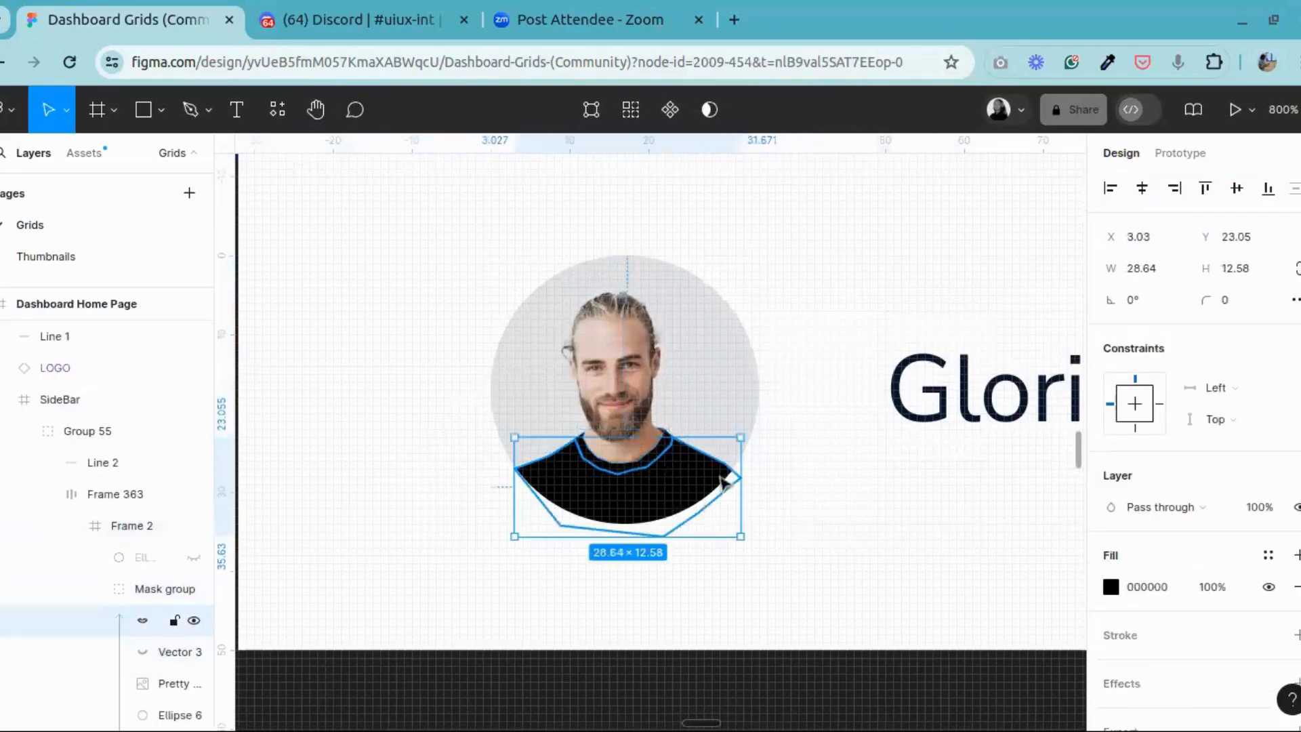
click(630, 474)
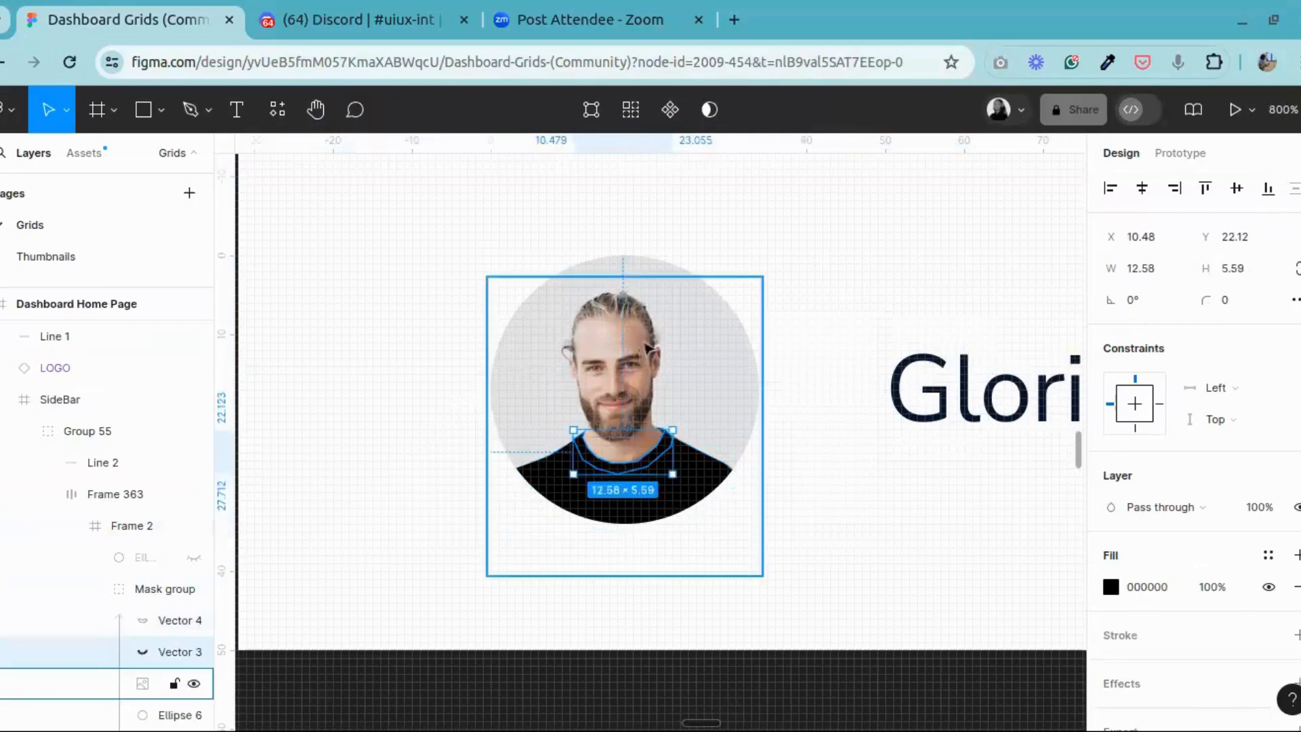
Step: Hide the black shirt shape Vector 4 and the collar shape Vector 3 to expose the original grey T-shirt up close
click(640, 477)
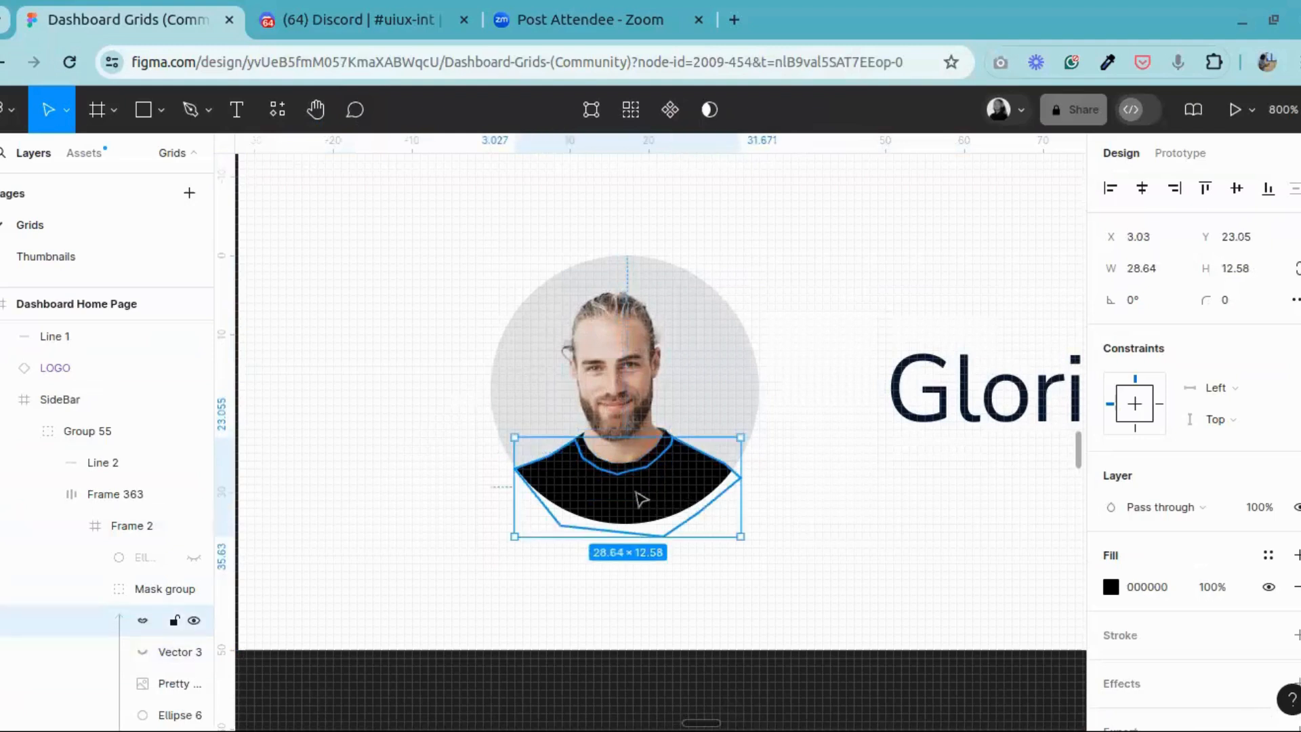
click(194, 621)
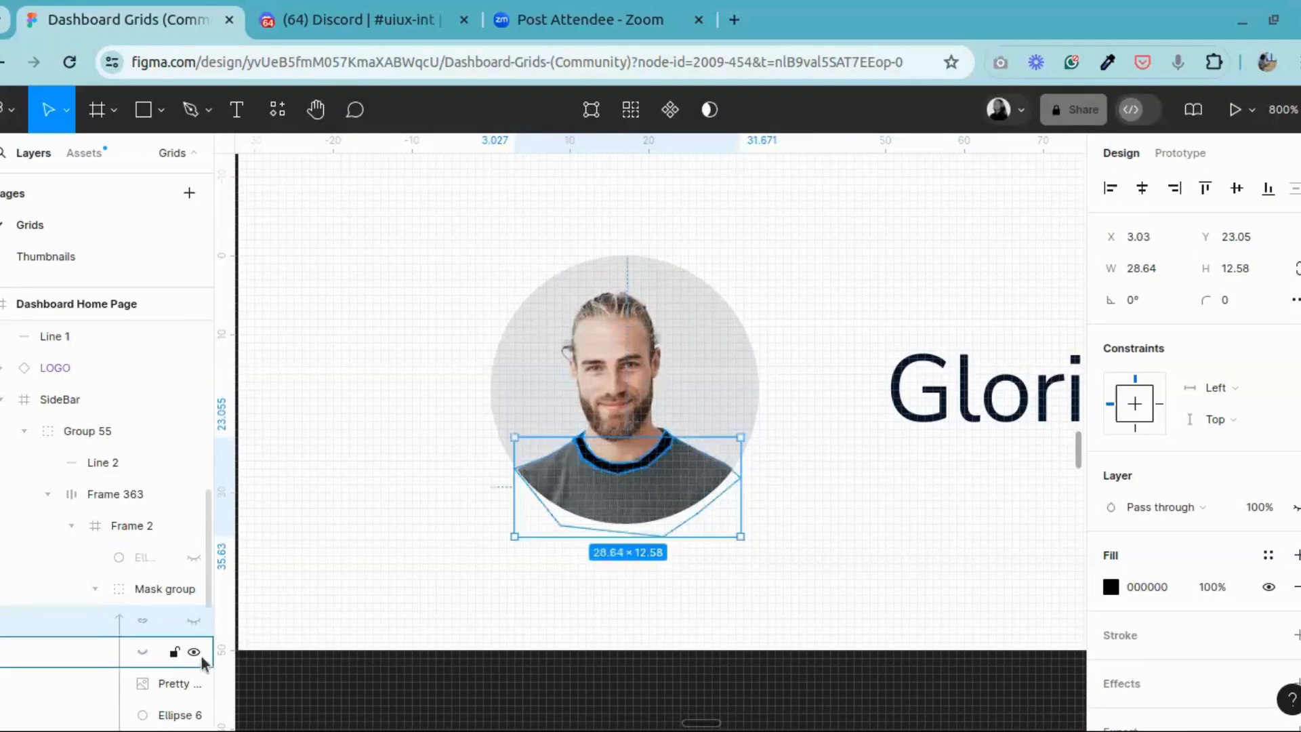
click(195, 654)
click(196, 655)
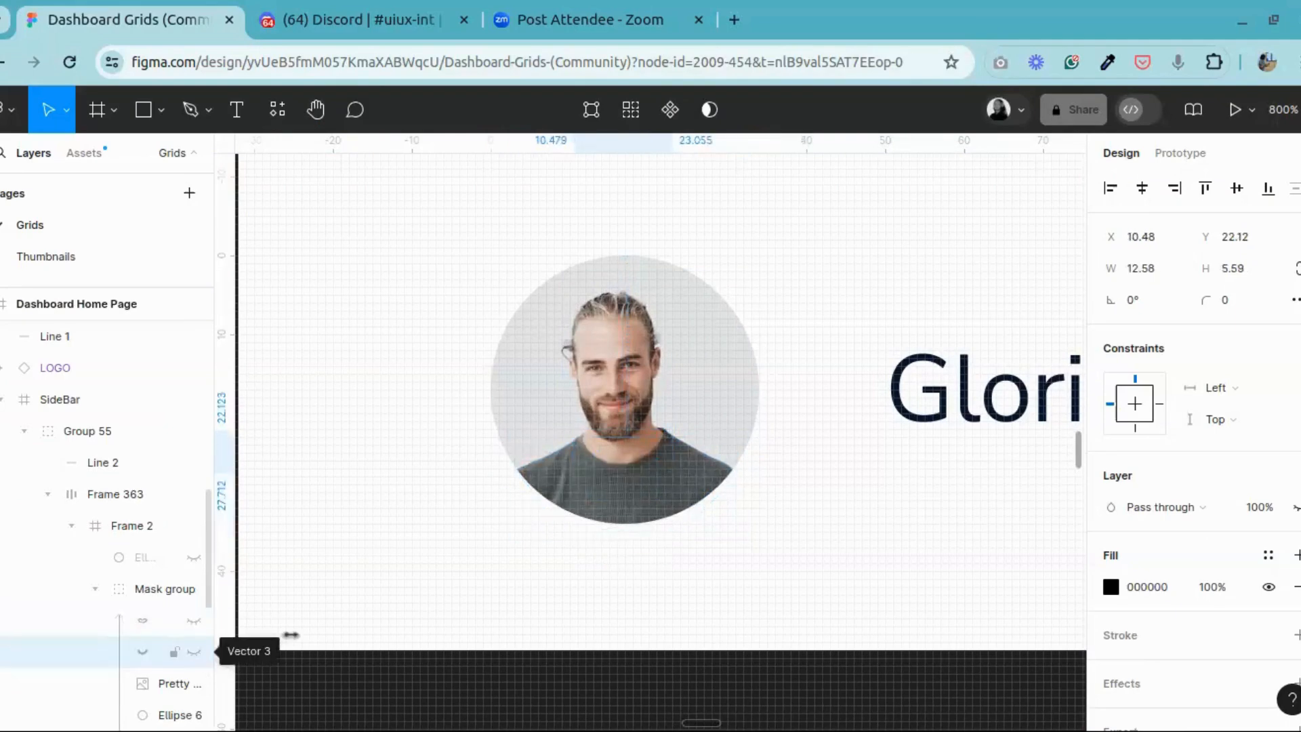
click(311, 123)
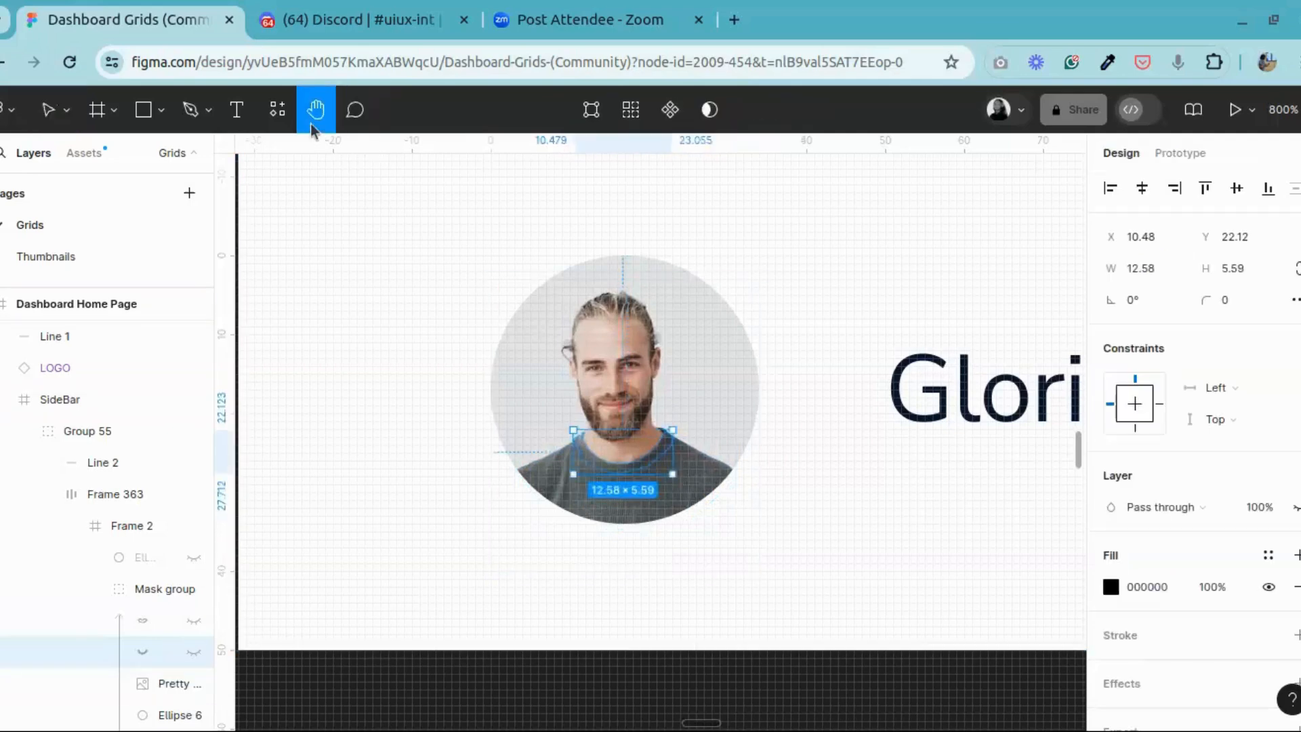
scroll(583, 366, up, 5)
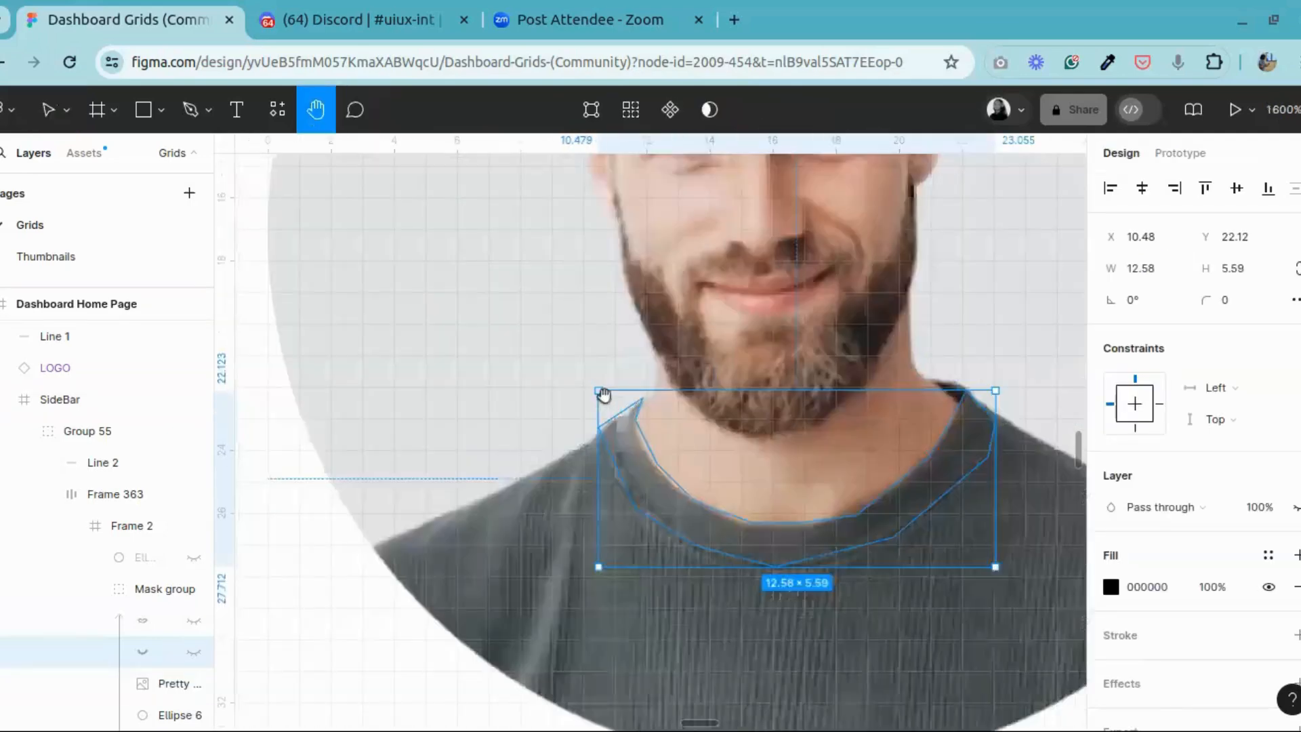
drag(1063, 596, 938, 478)
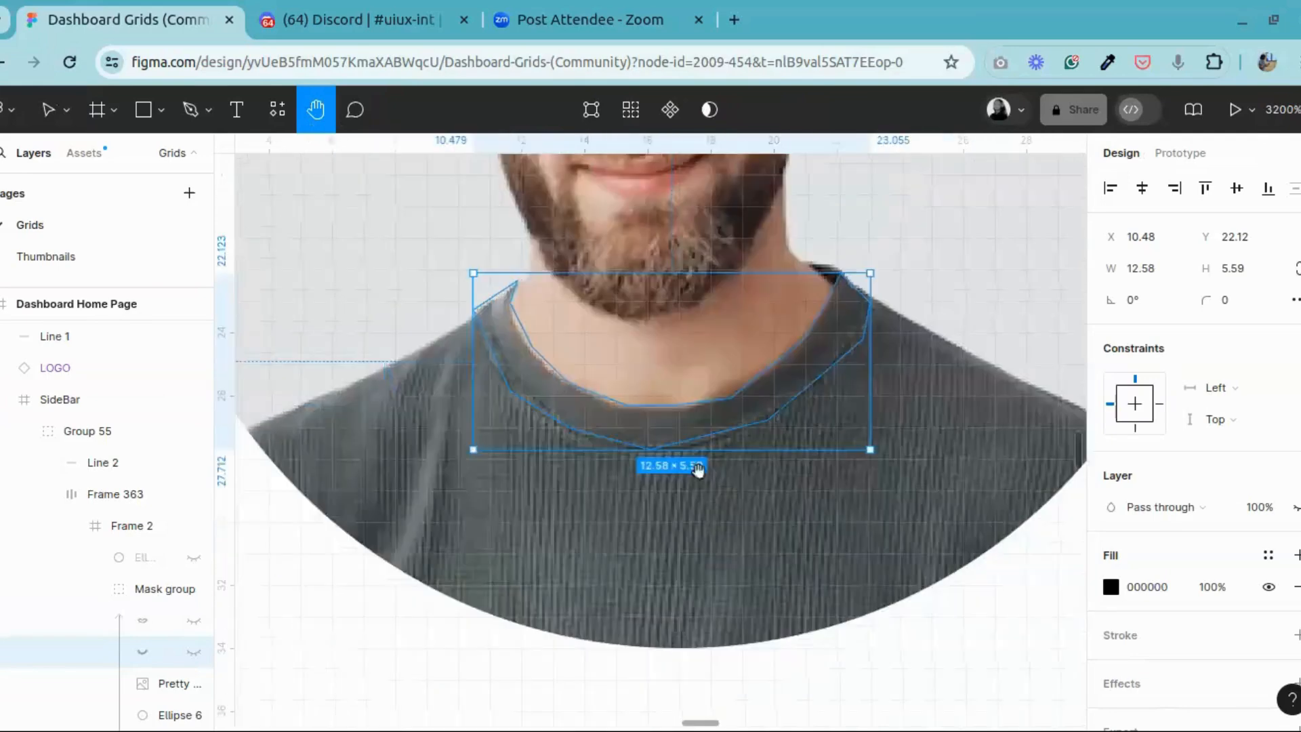
Step: Show the shirt shape Vector 4 and the collar shape Vector 3 again over the avatar's grey T-shirt
click(184, 623)
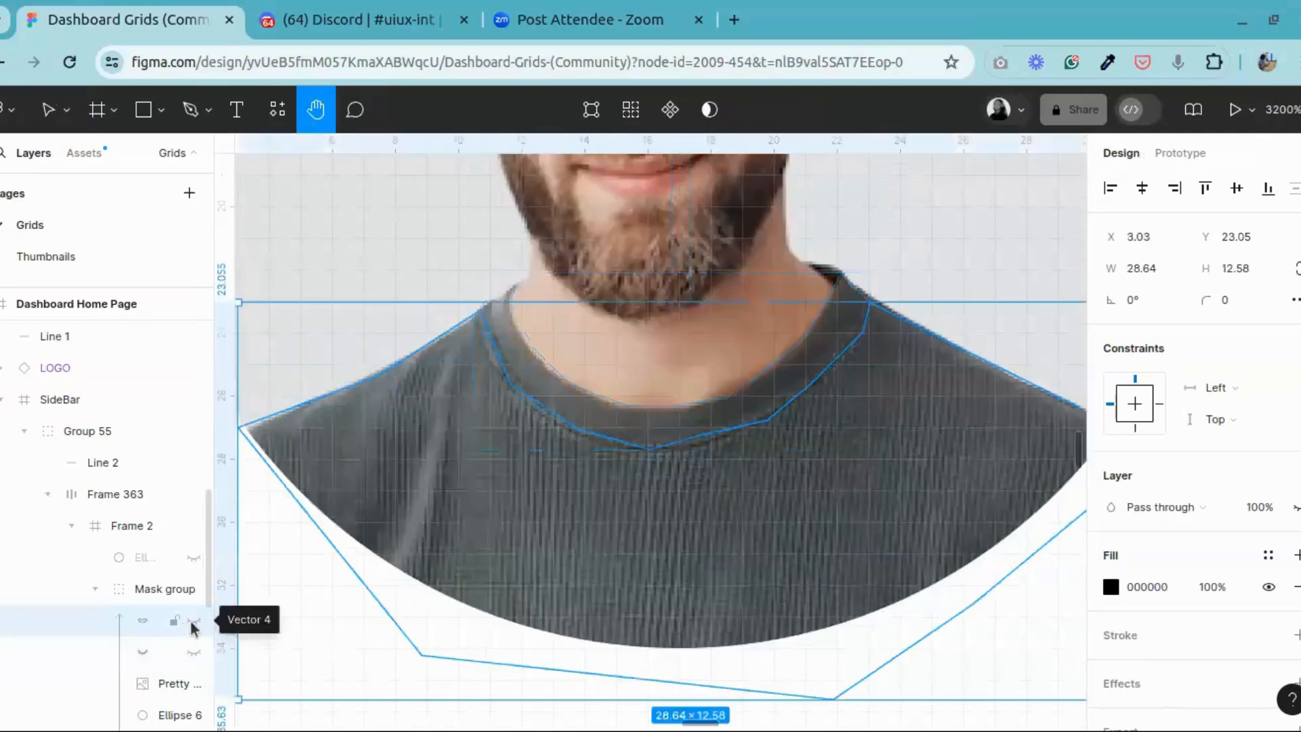
click(193, 621)
click(194, 651)
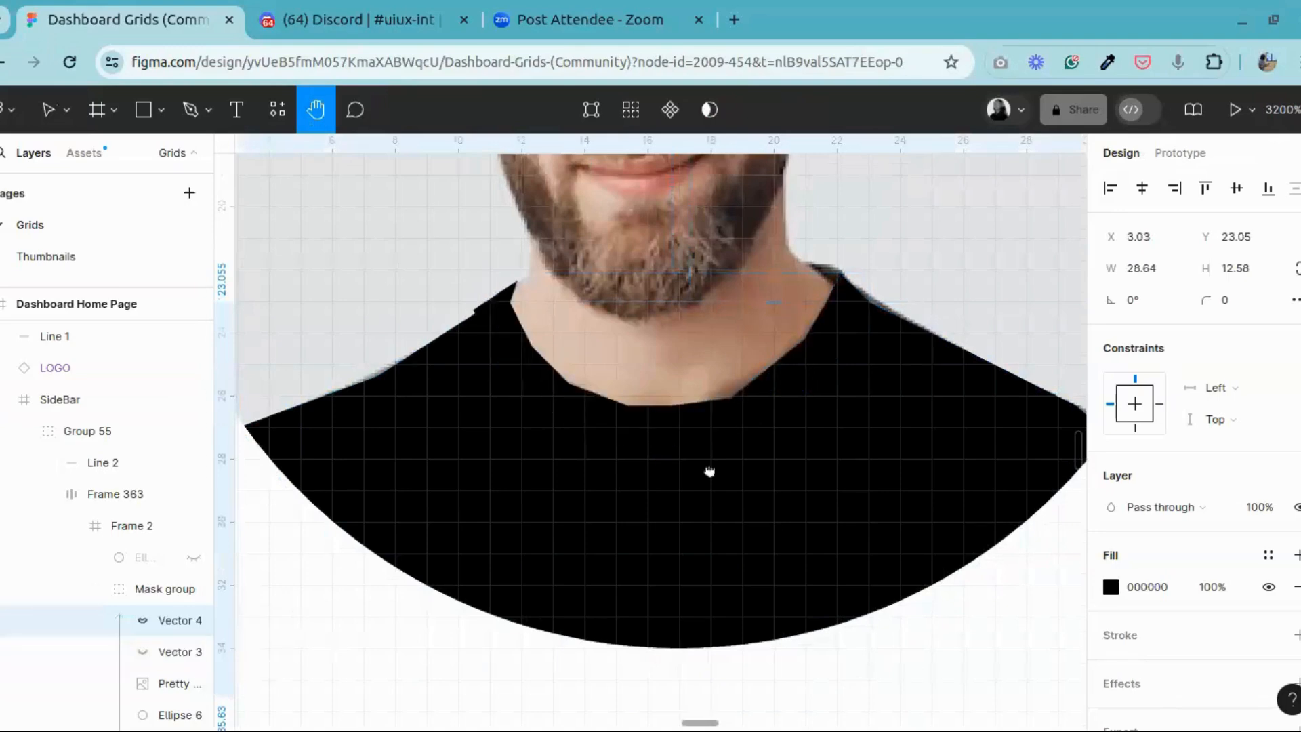
scroll(711, 471, up, 3)
scroll(718, 505, down, 10)
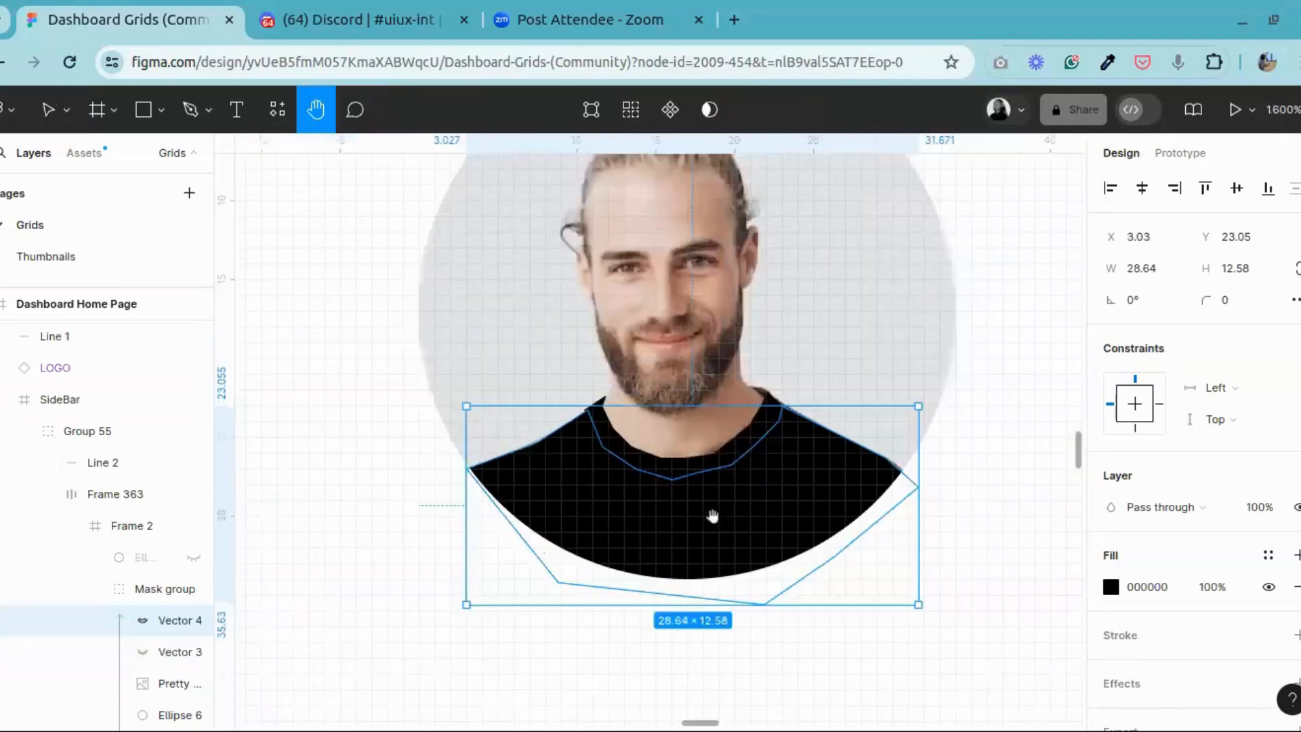
Step: Examine the recoloured avatar at dashboard size and close up, then review the layers in its mask group
scroll(720, 588, down, 8)
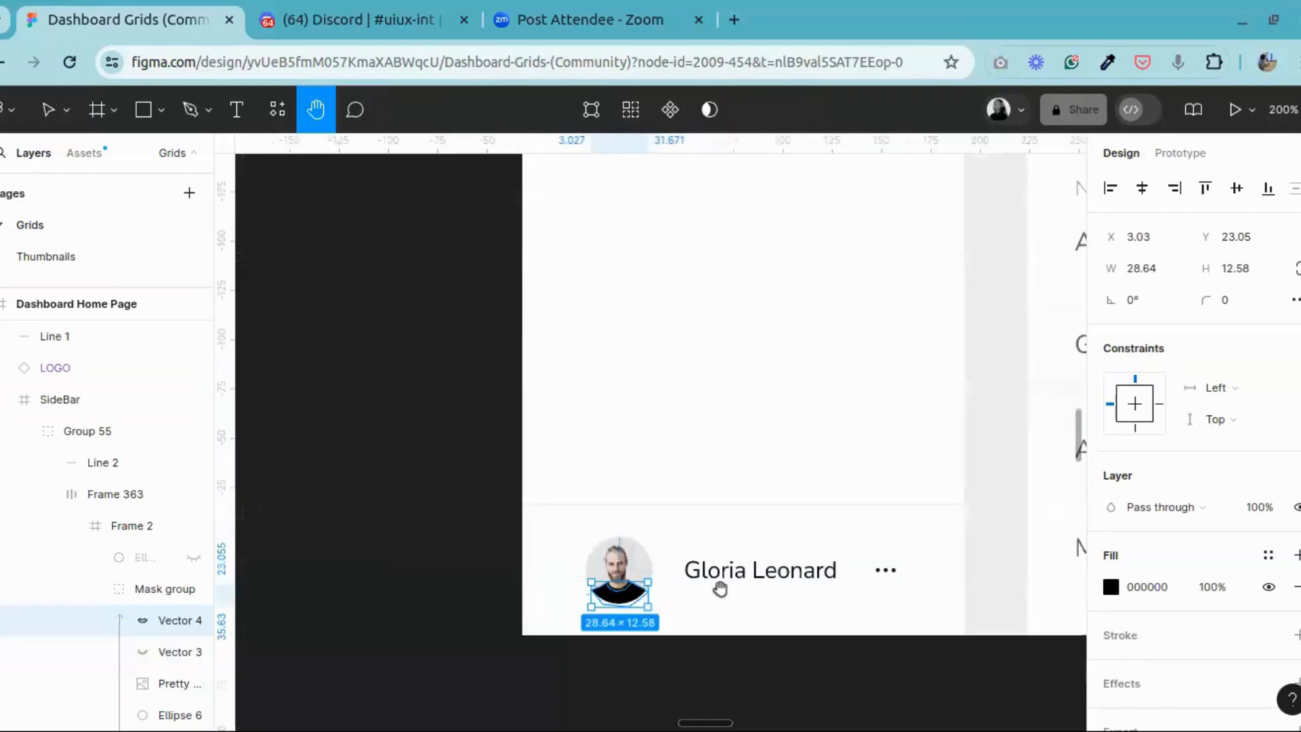
scroll(548, 450, down, 5)
scroll(548, 450, left, 6)
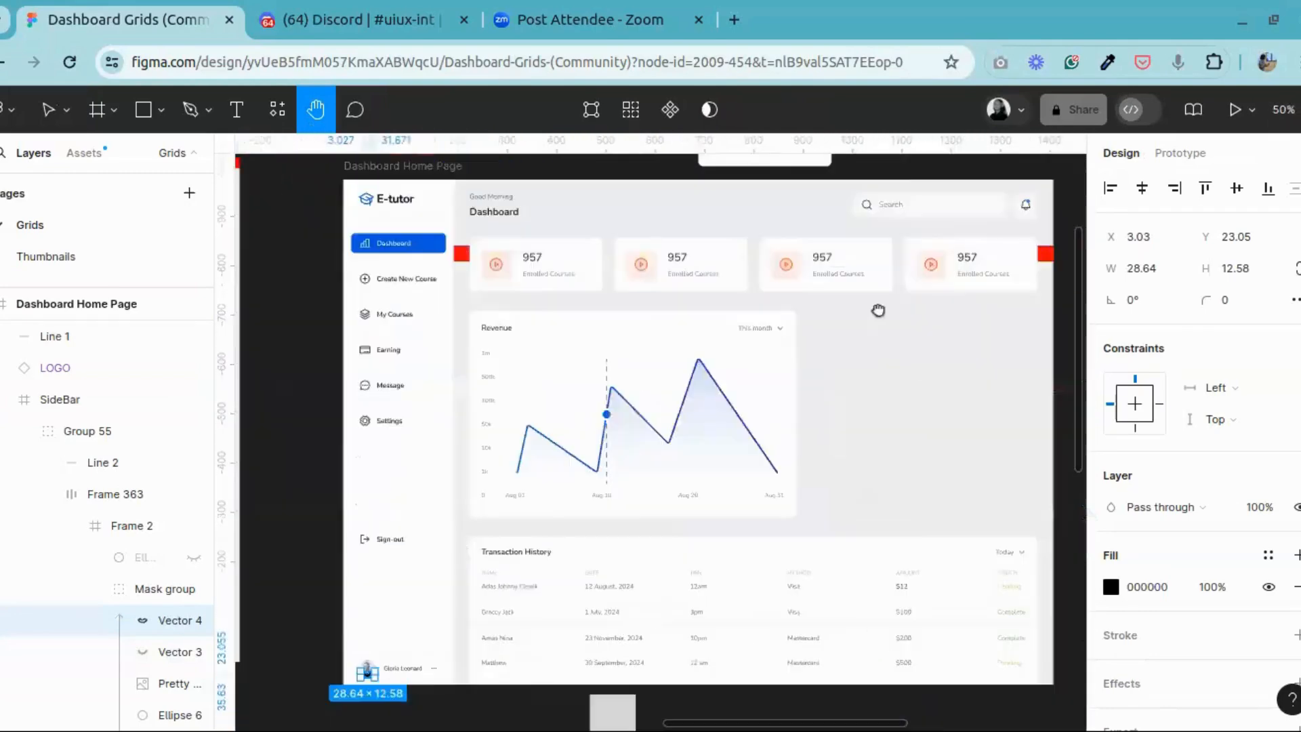
scroll(659, 482, up, 8)
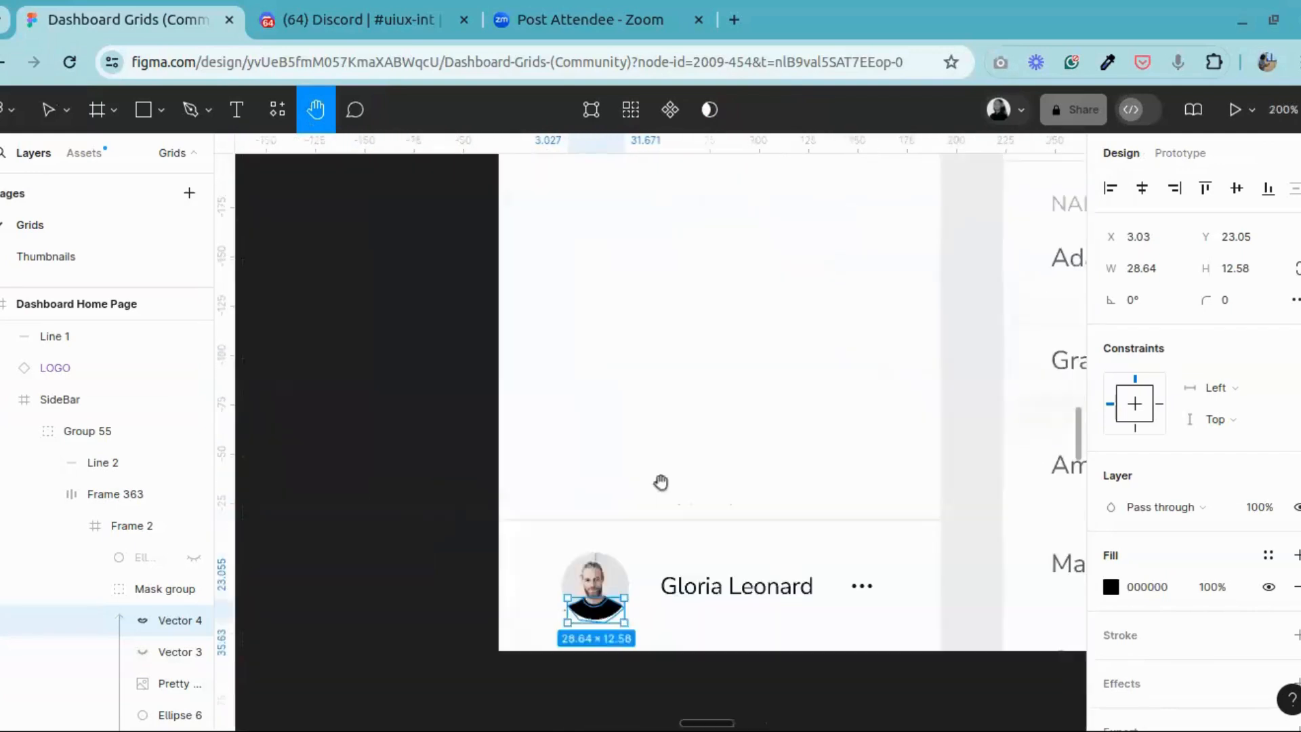
scroll(654, 566, down, 4)
scroll(700, 485, right, 1)
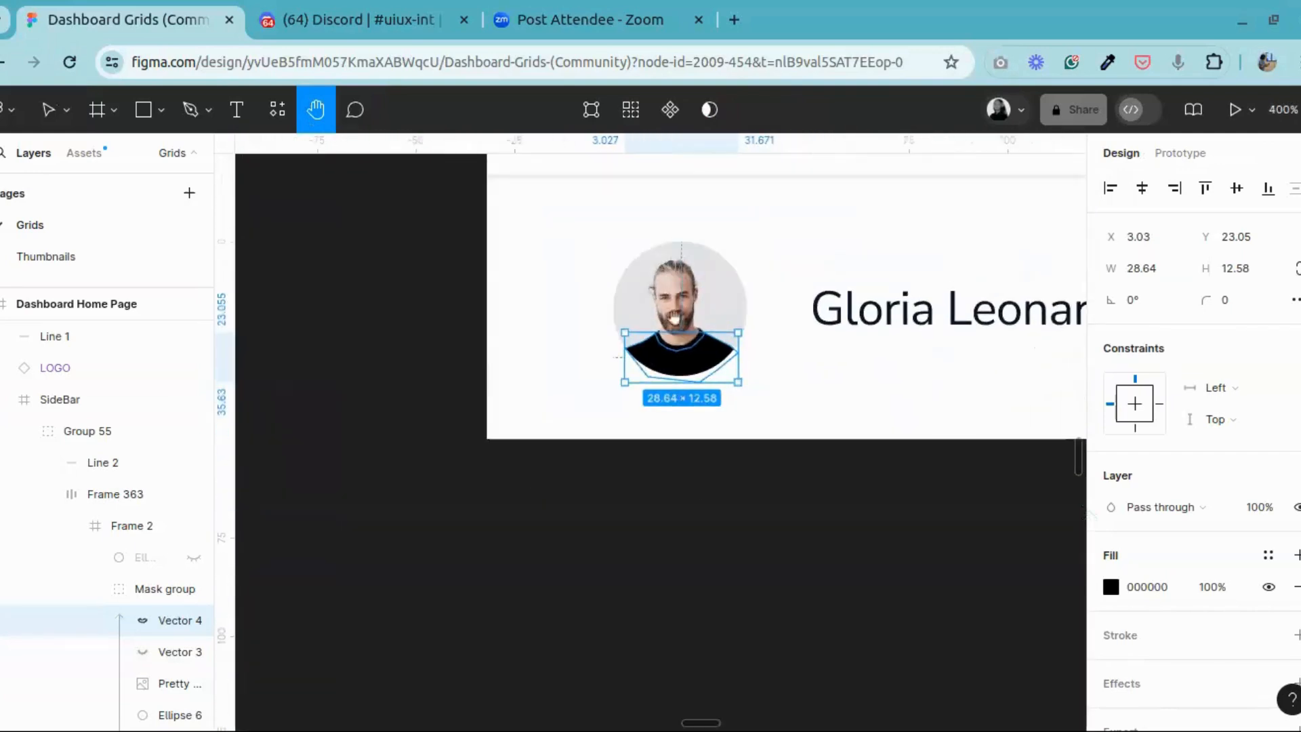
scroll(709, 407, up, 1)
scroll(709, 407, right, 1)
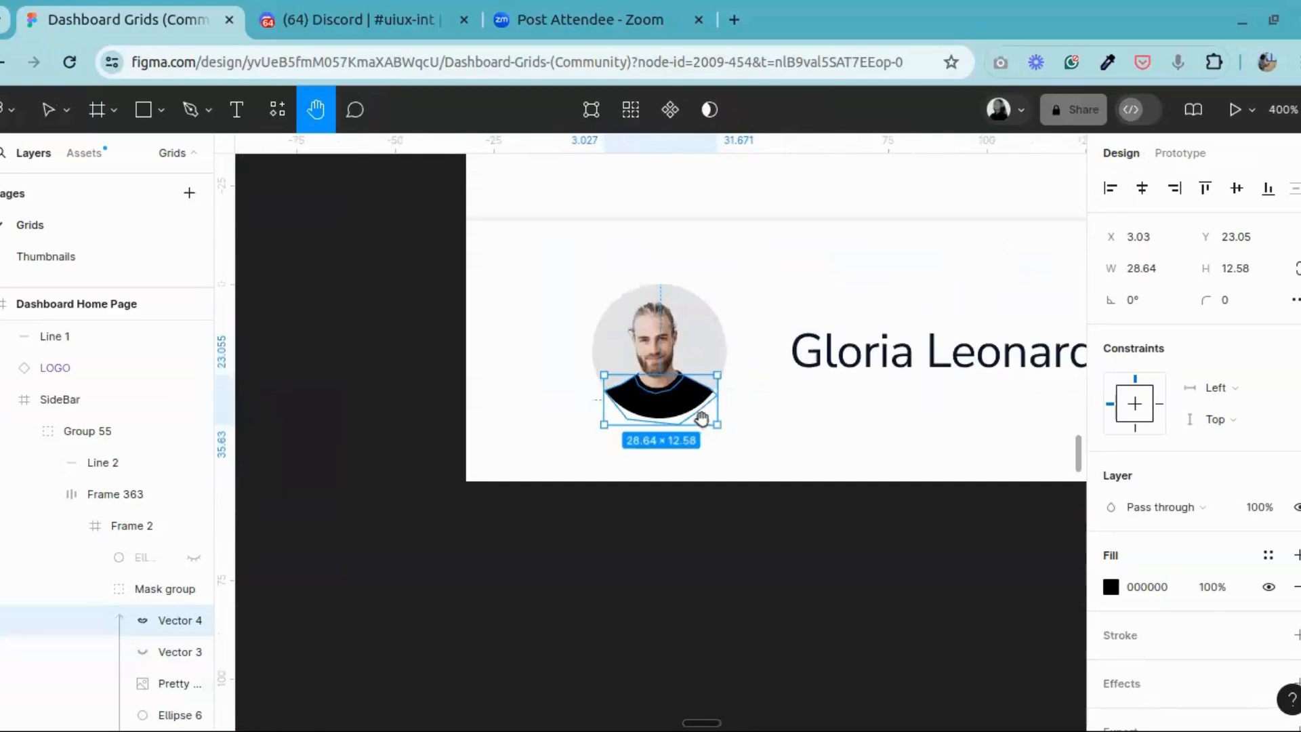
scroll(701, 419, up, 5)
scroll(752, 447, up, 1)
scroll(767, 252, down, 1)
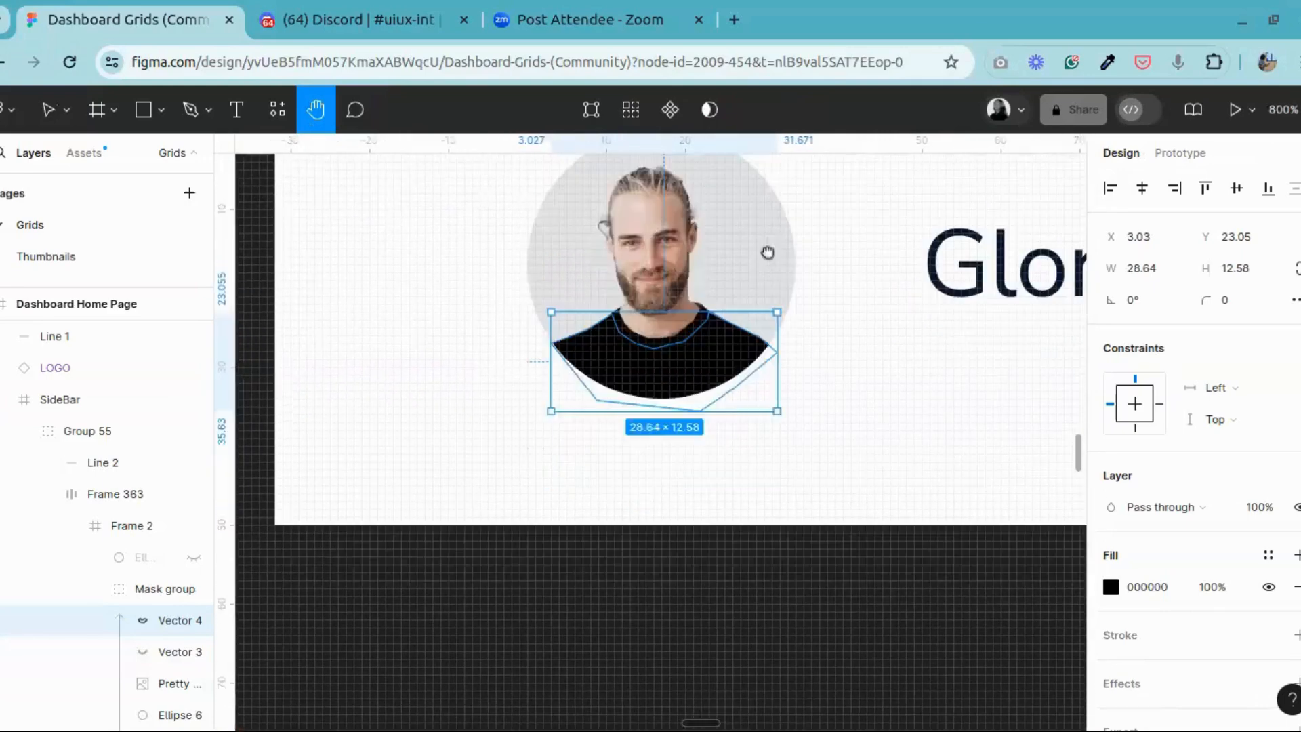
drag(713, 359, 654, 389)
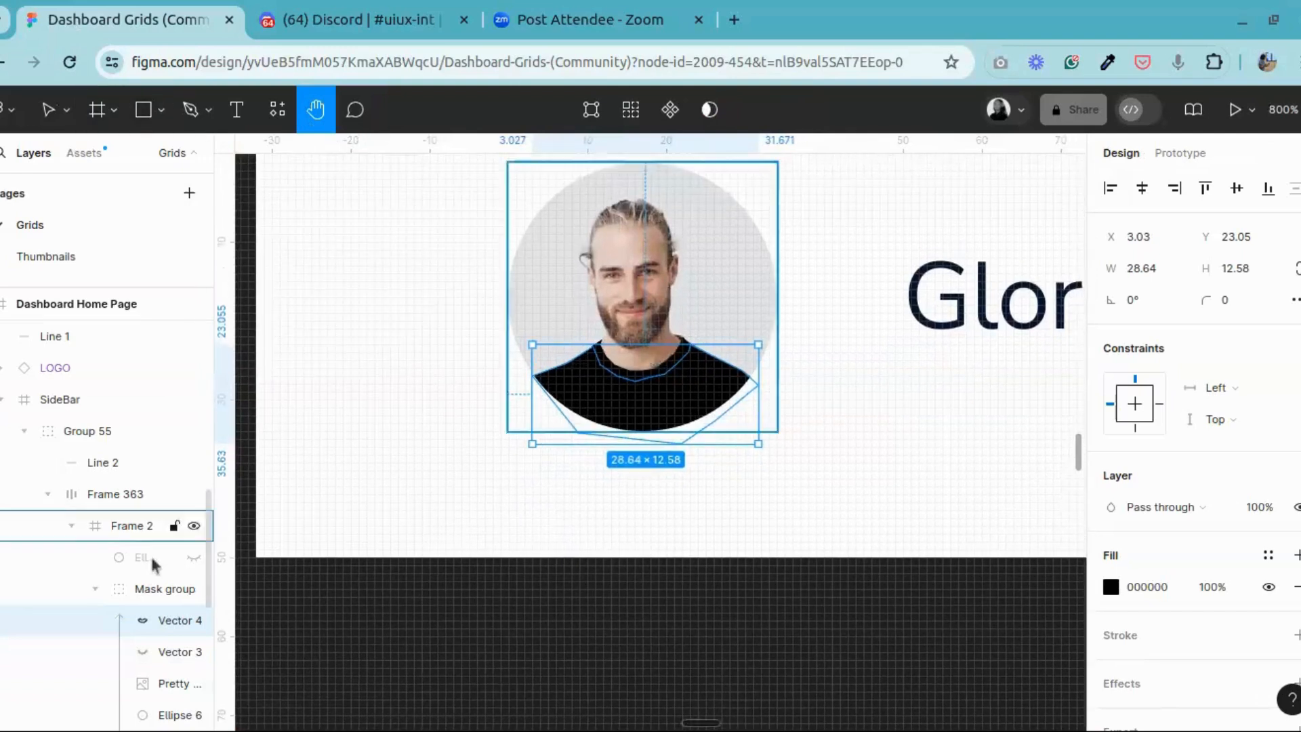
scroll(154, 563, down, 4)
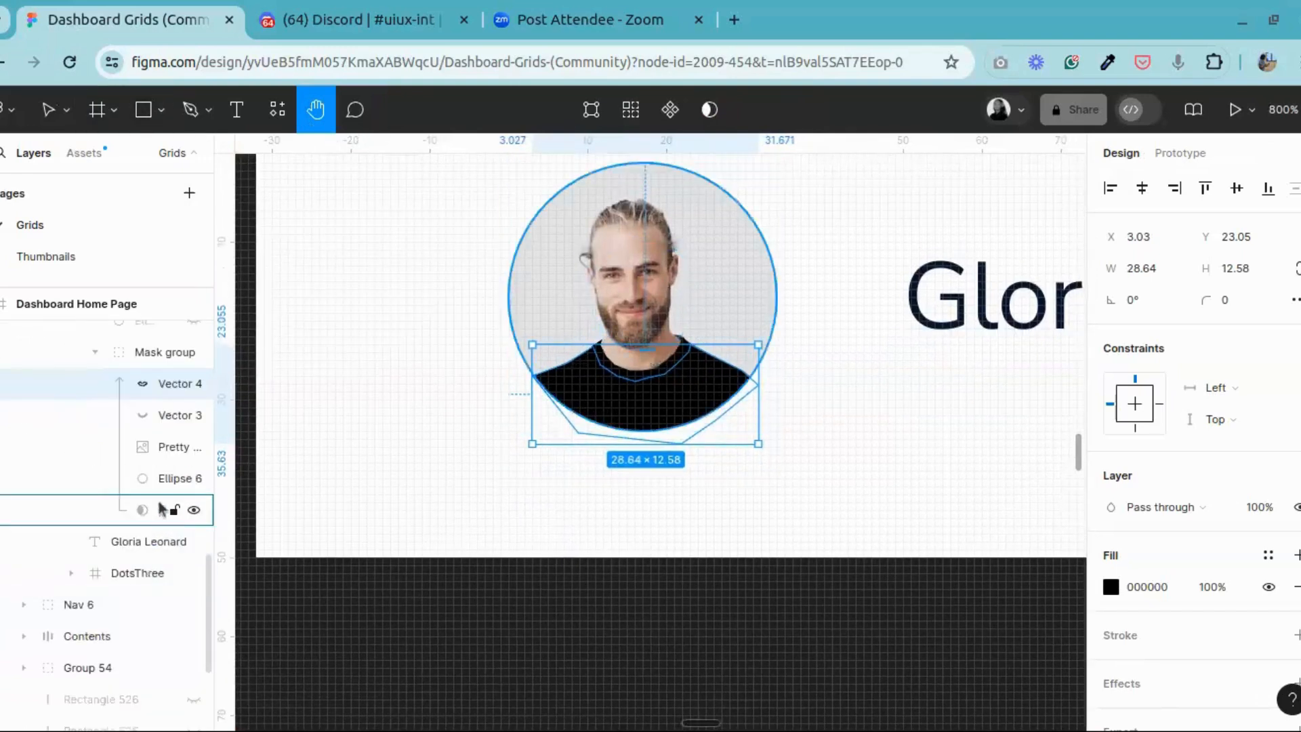
Step: Draw a circle of about 33 × 33 on the empty canvas just below the Dashboard Home Page sidebar's avatar
scroll(539, 258, down, 5)
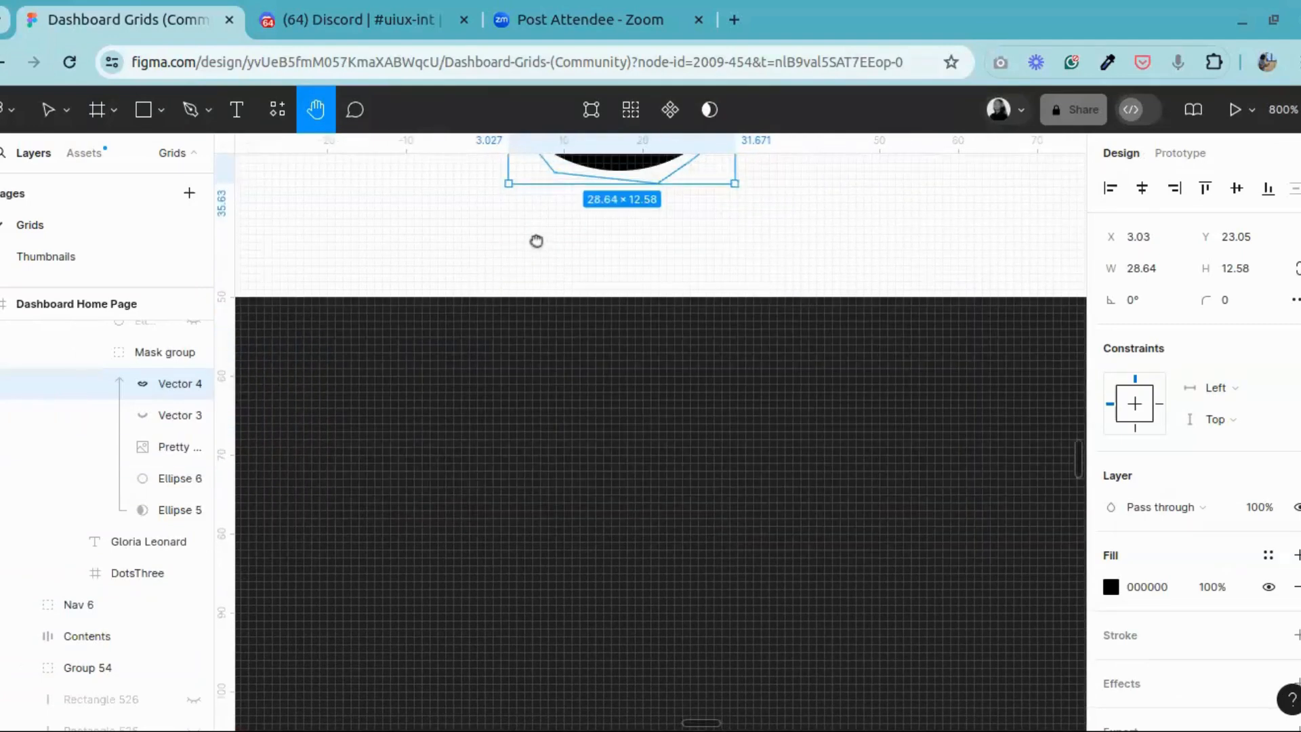
scroll(718, 427, down, 5)
scroll(729, 428, up, 5)
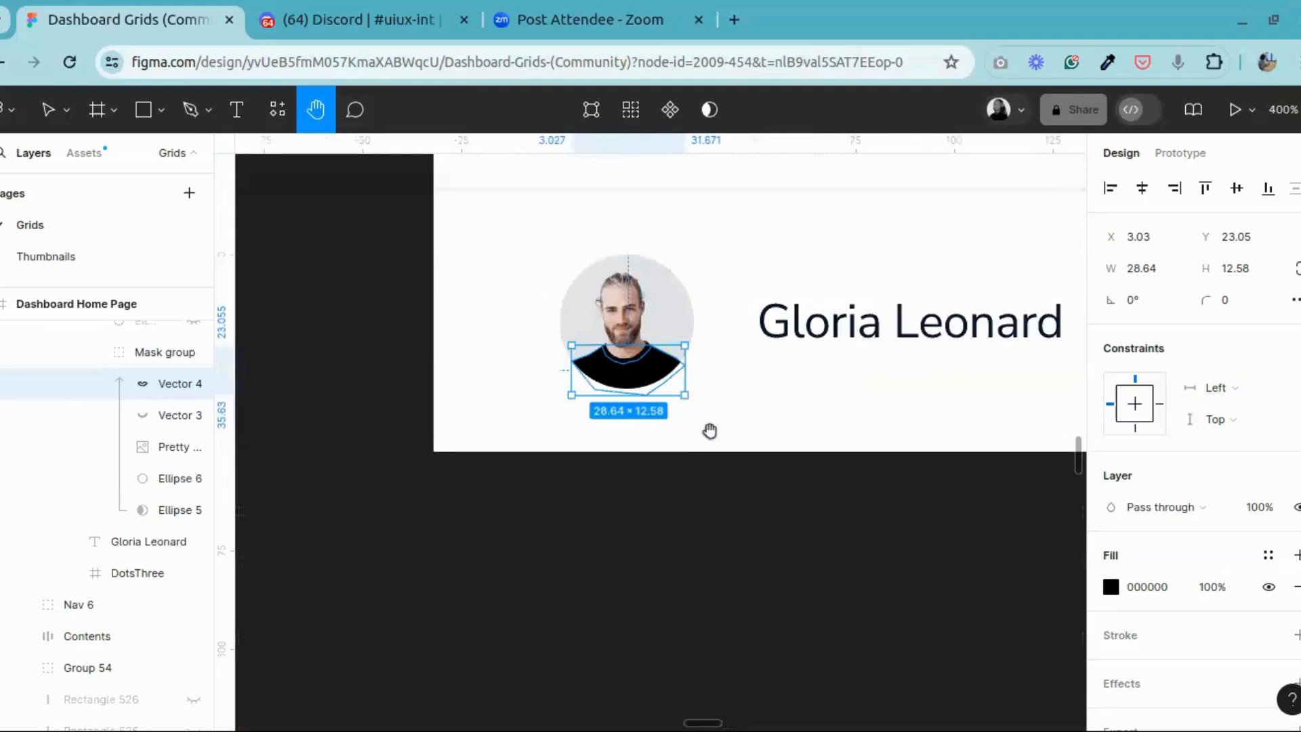
drag(733, 441, 712, 465)
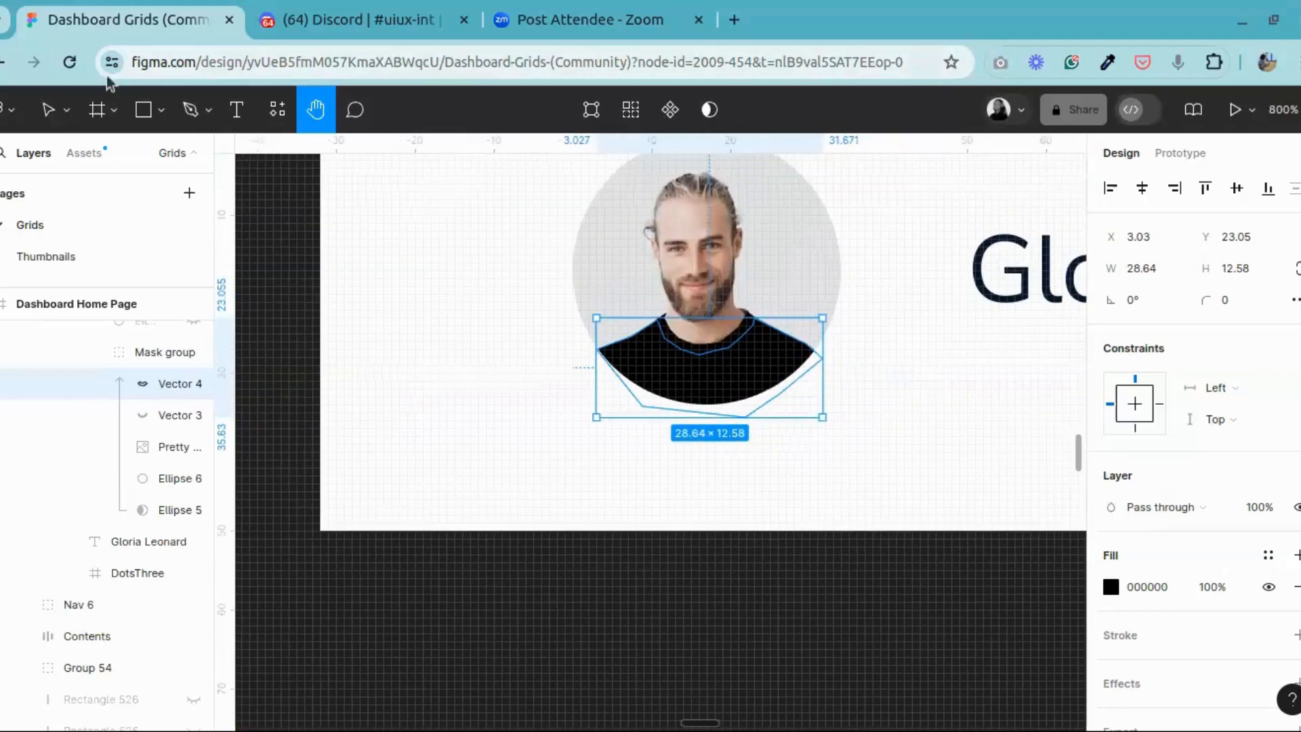
click(143, 110)
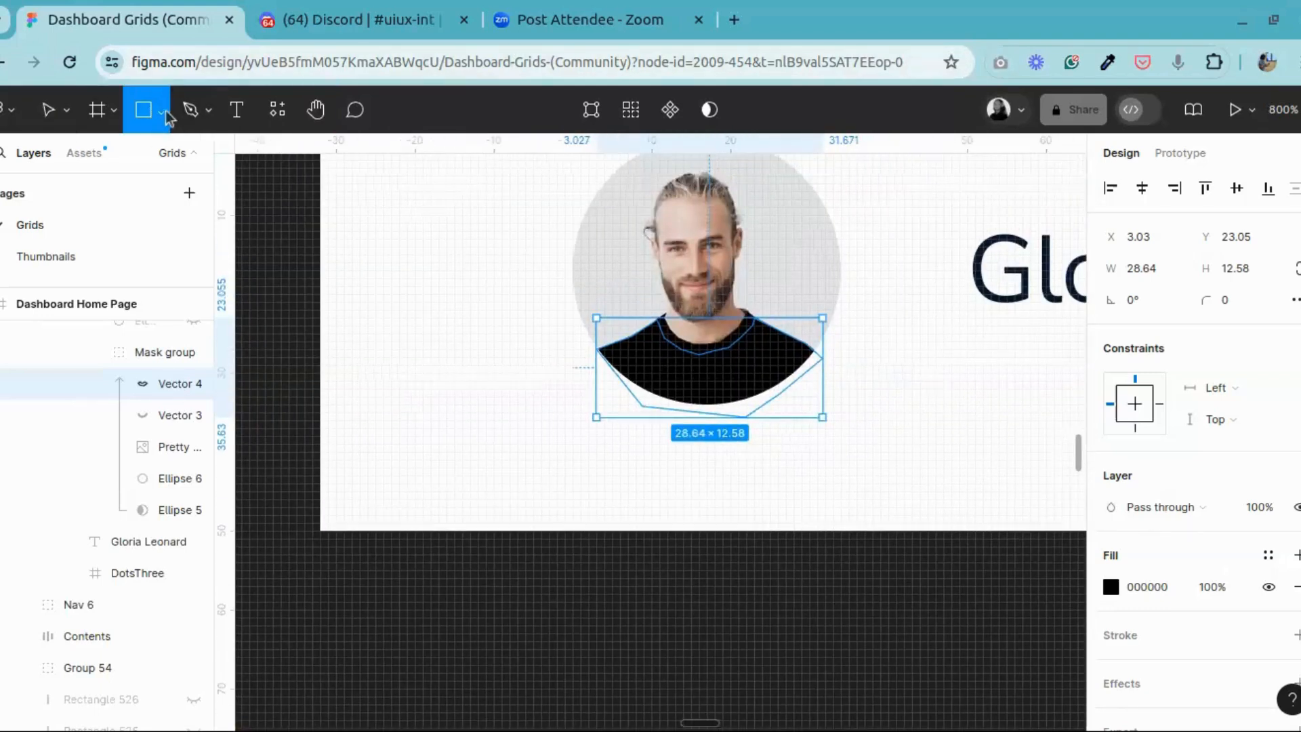
click(162, 110)
click(119, 228)
scroll(470, 256, down, 4)
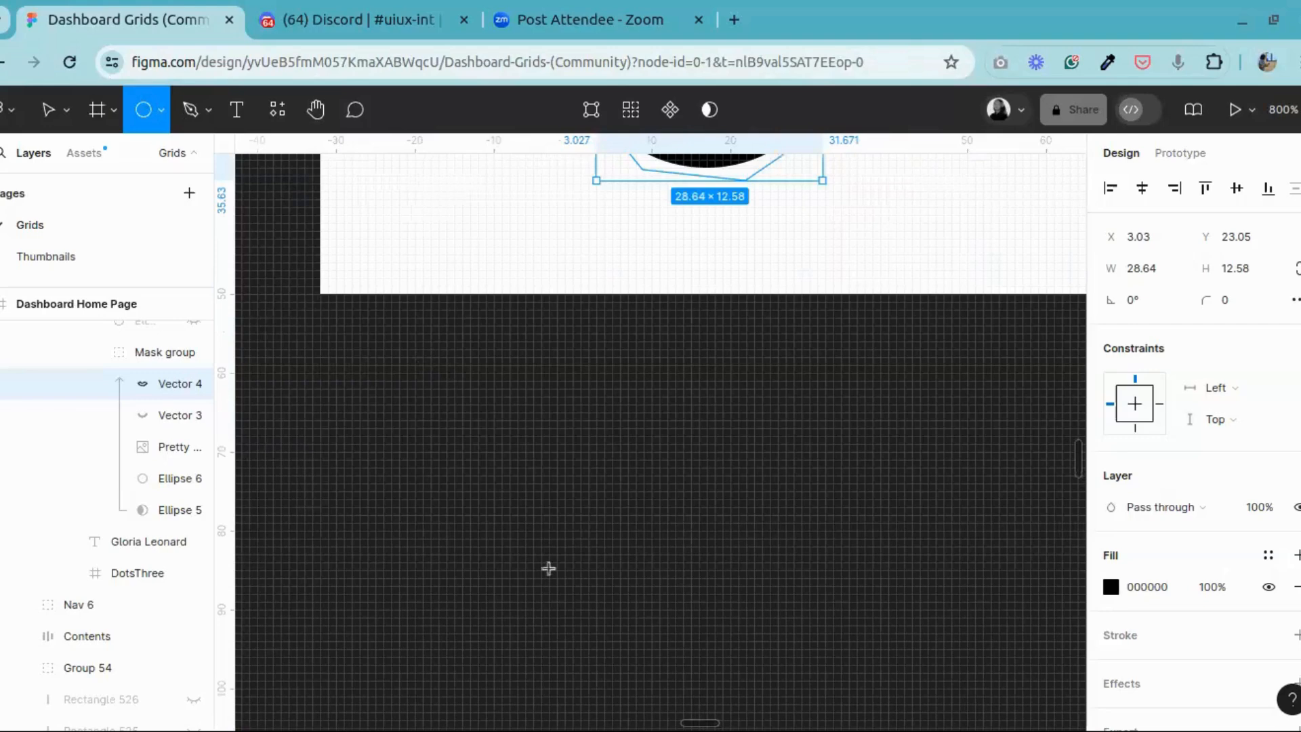
drag(423, 364, 605, 625)
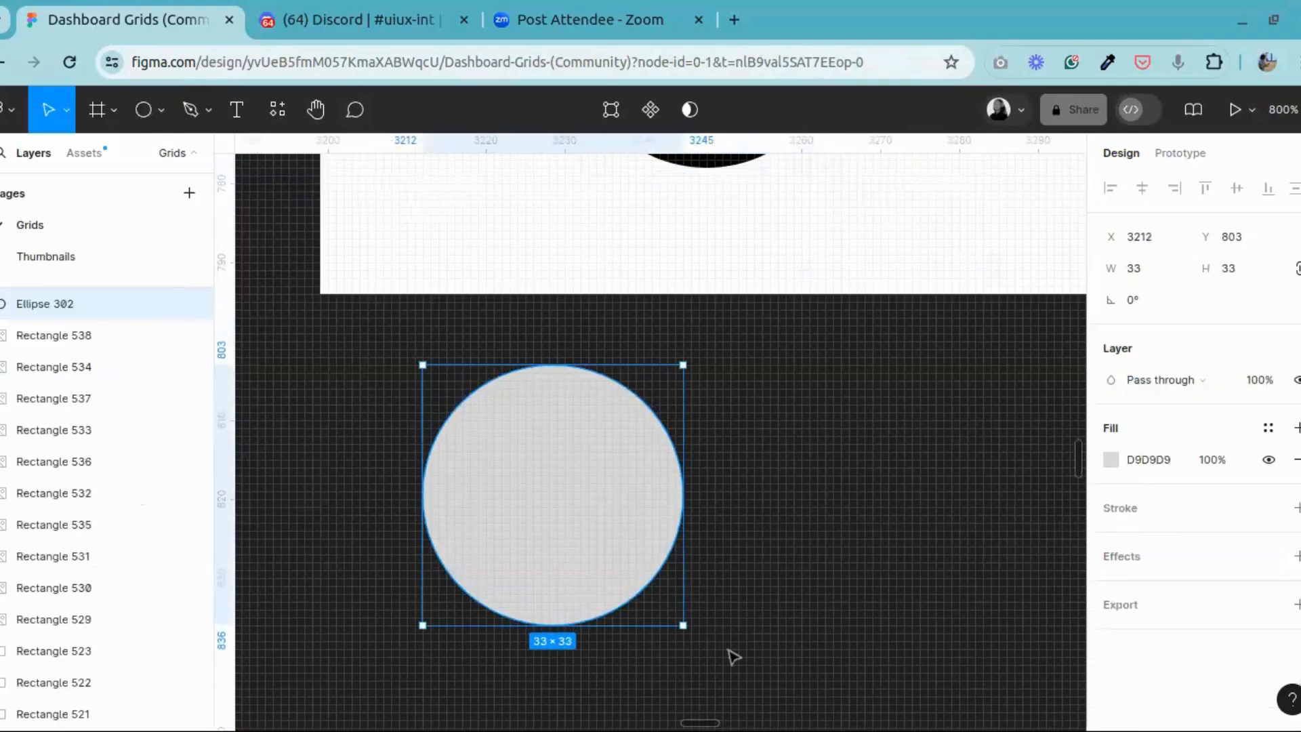
Step: Inspect the portrait photo layer inside the profile avatar's mask group, above the new grey circle
scroll(798, 401, up, 6)
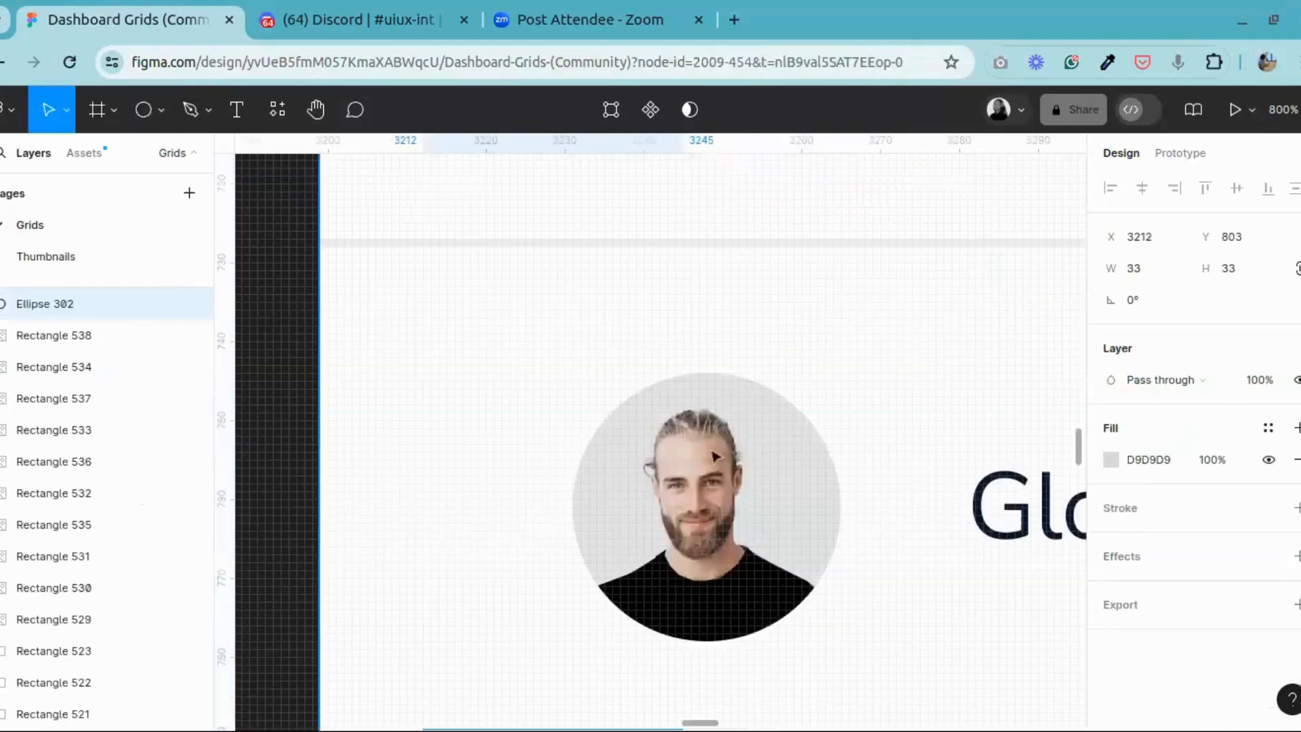
click(713, 460)
double_click(713, 460)
double_click(712, 461)
double_click(713, 462)
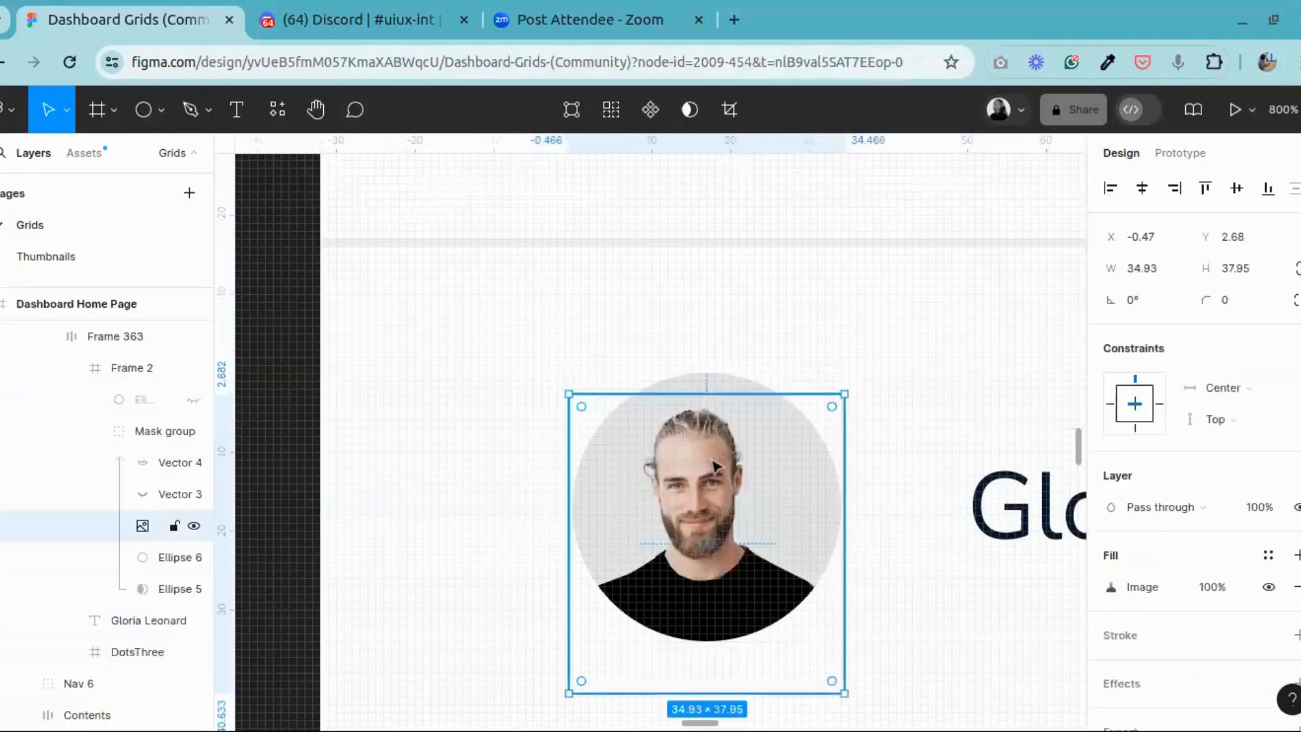
scroll(639, 572, down, 6)
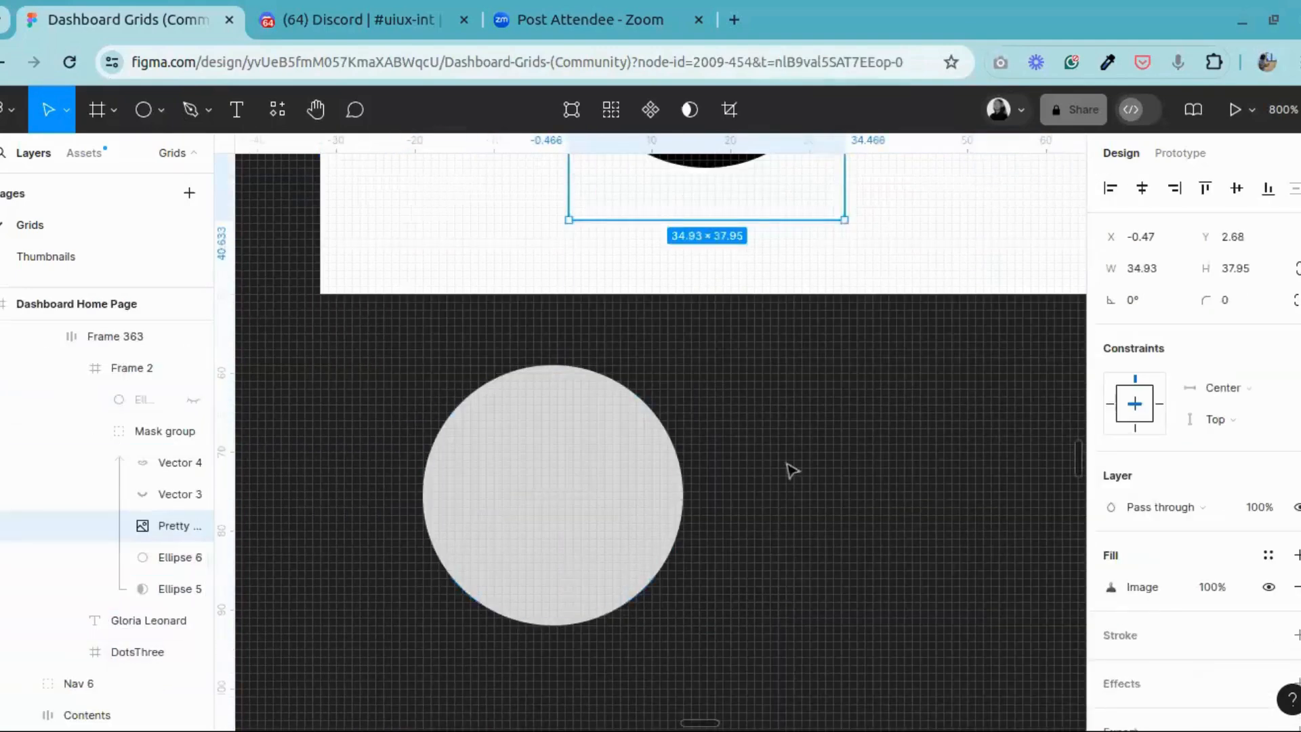
Step: Run the Photos by Freepik plugin with nothing selected and search its photos for "profile"
click(796, 429)
right_click(796, 428)
mouse_move(979, 587)
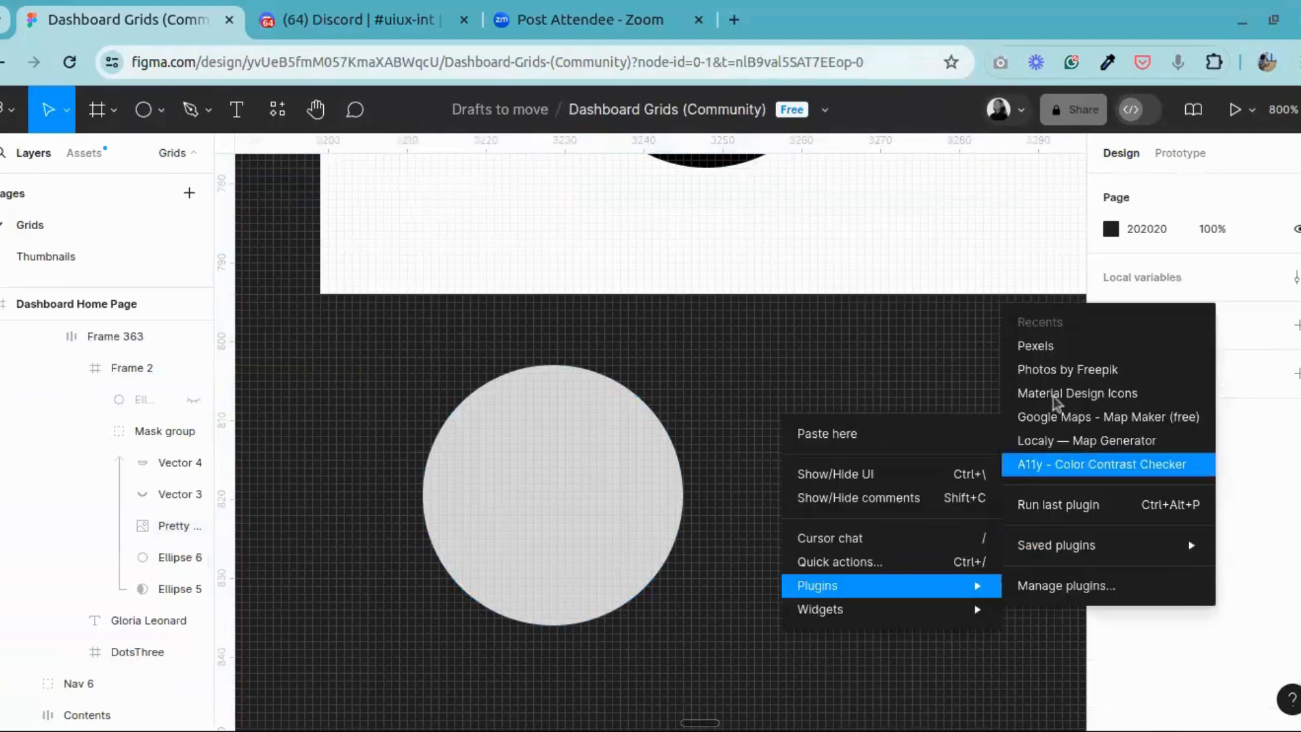
click(1078, 381)
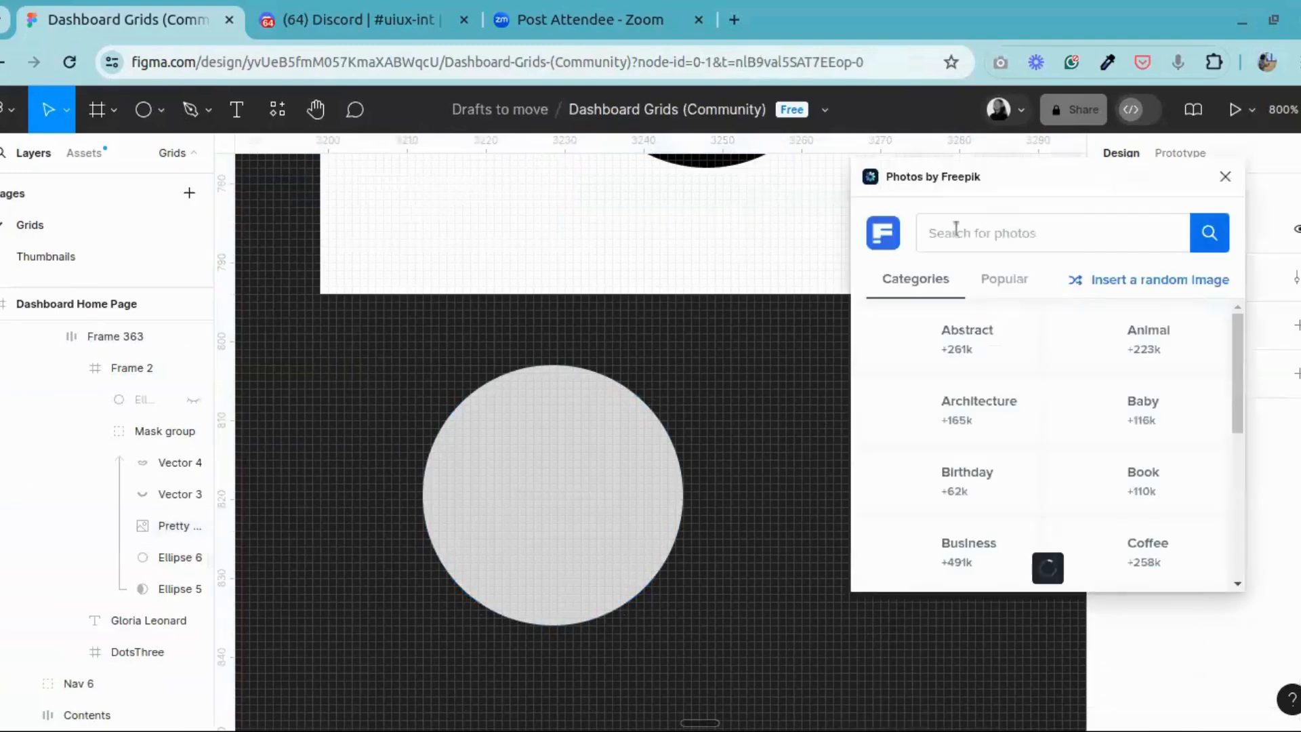
text(pro)
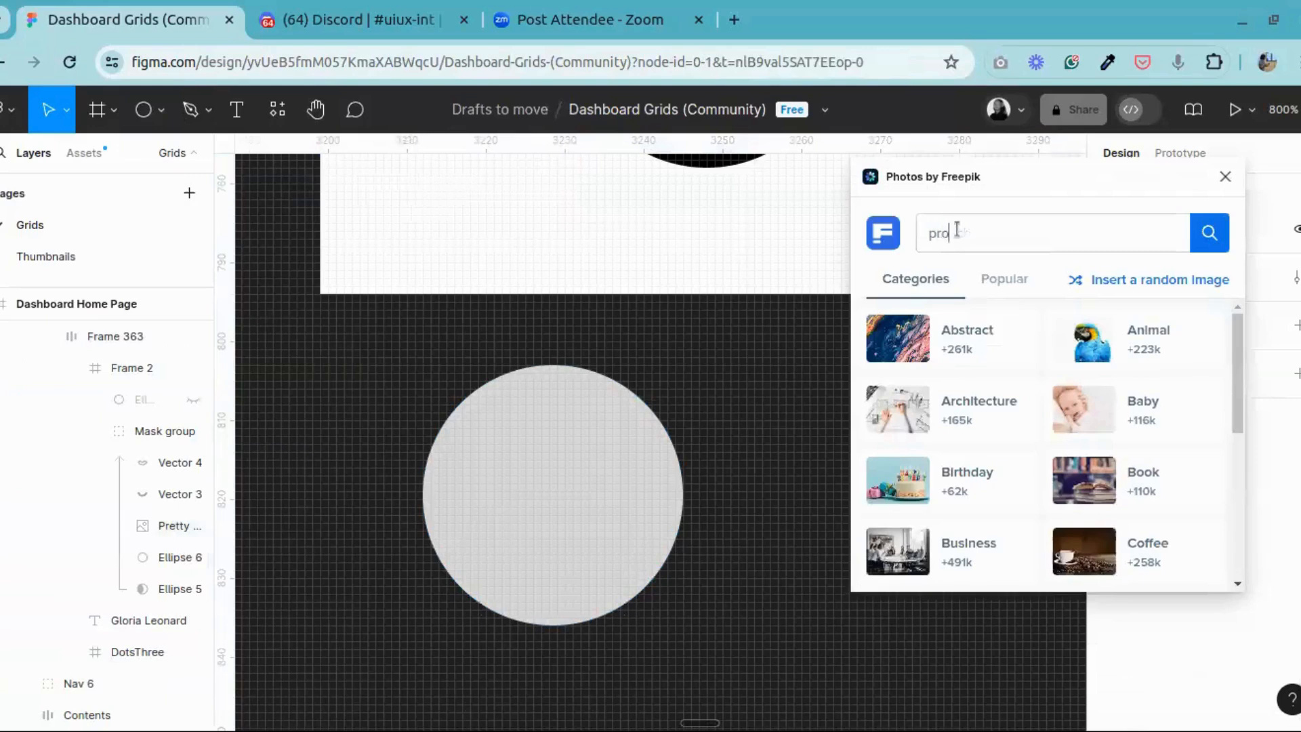
text(c)
key(BackSpace)
text(f)
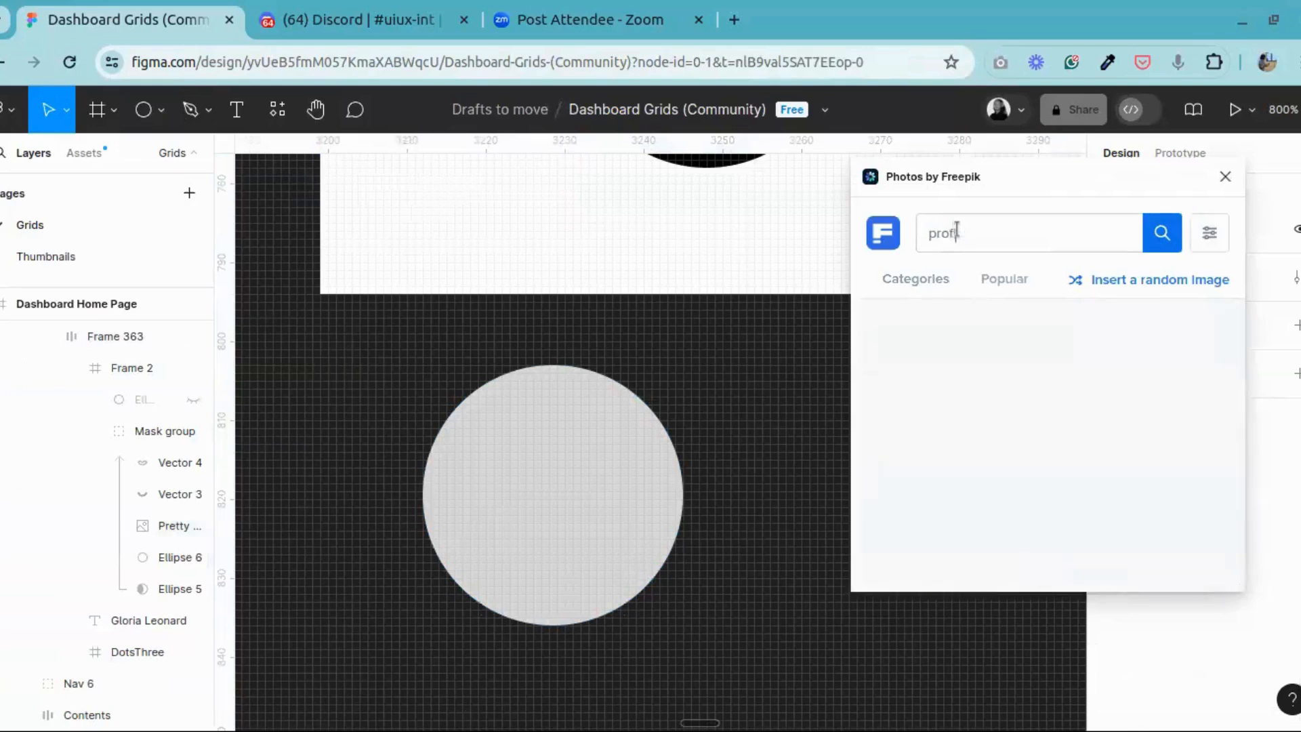
text(ile)
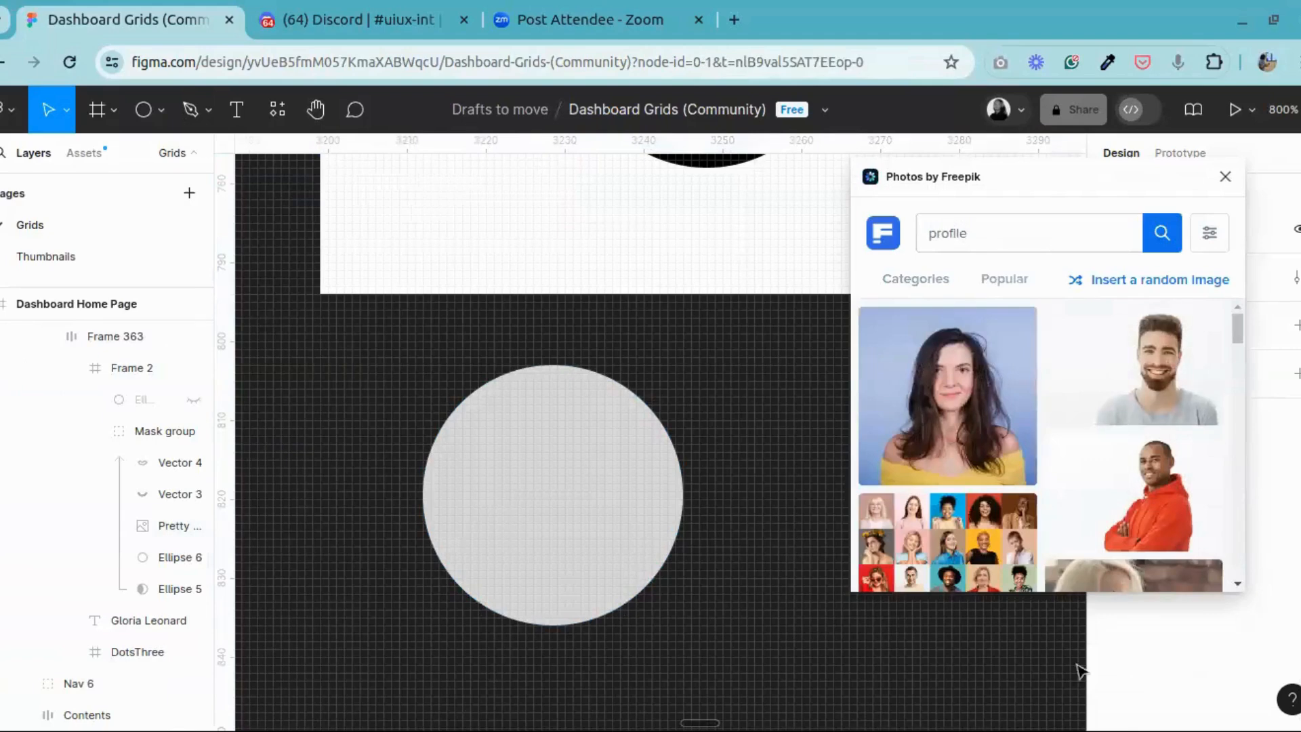
Step: Browse the Freepik profile photos and compare the portraits and their backgrounds for a suitable avatar image
scroll(1125, 345, down, 3)
scroll(1045, 446, down, 3)
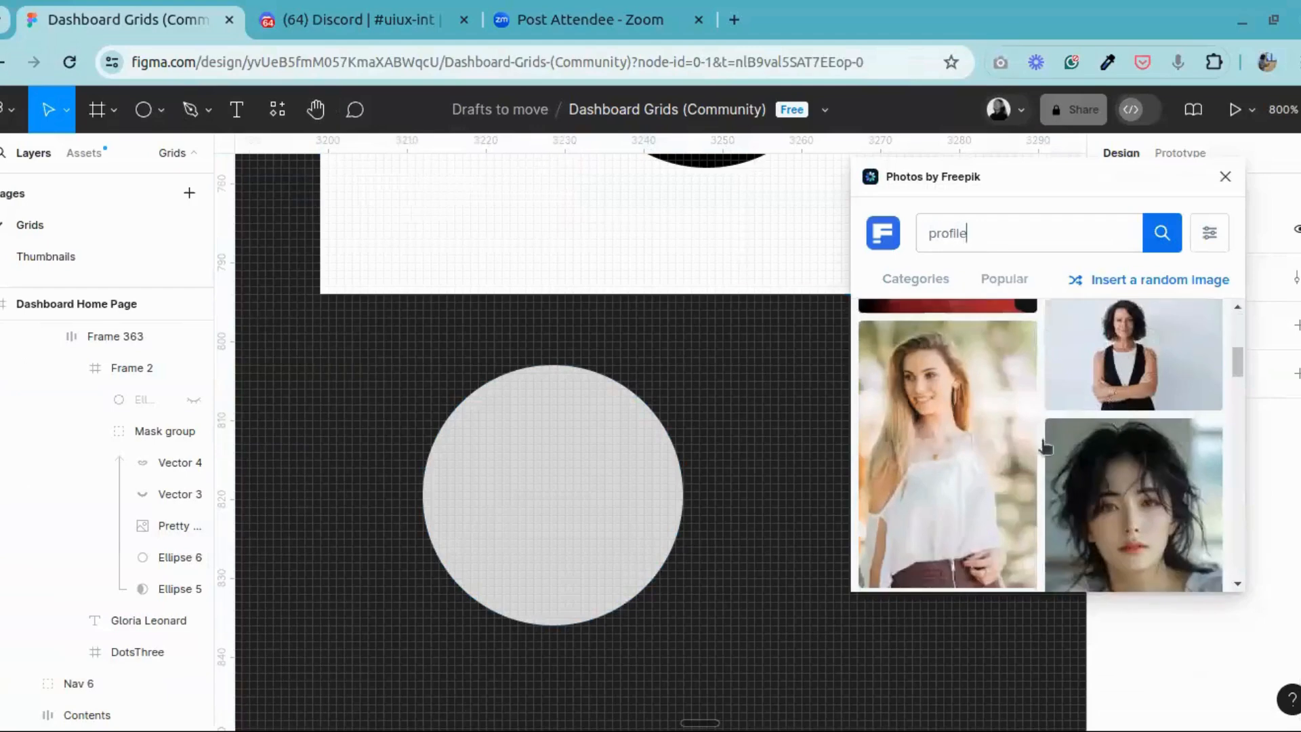
scroll(1077, 471, up, 4)
scroll(1019, 470, up, 3)
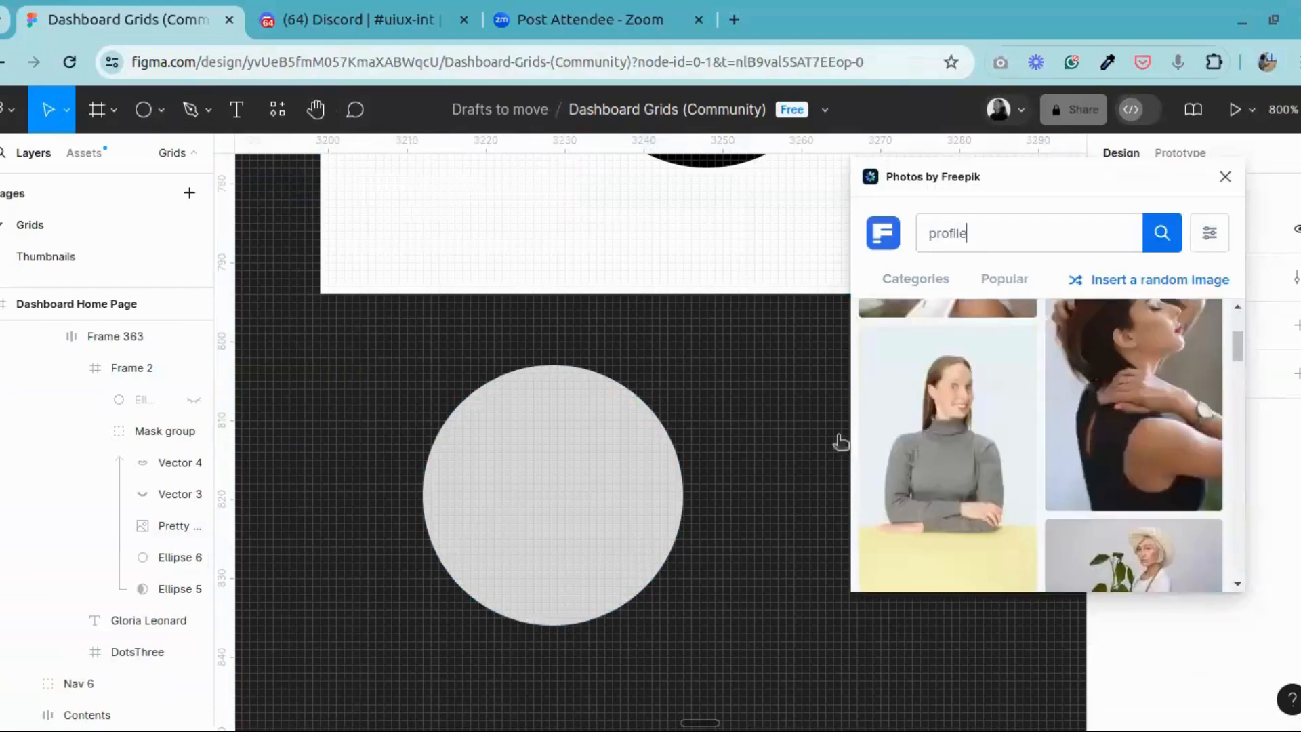
scroll(1057, 460, up, 5)
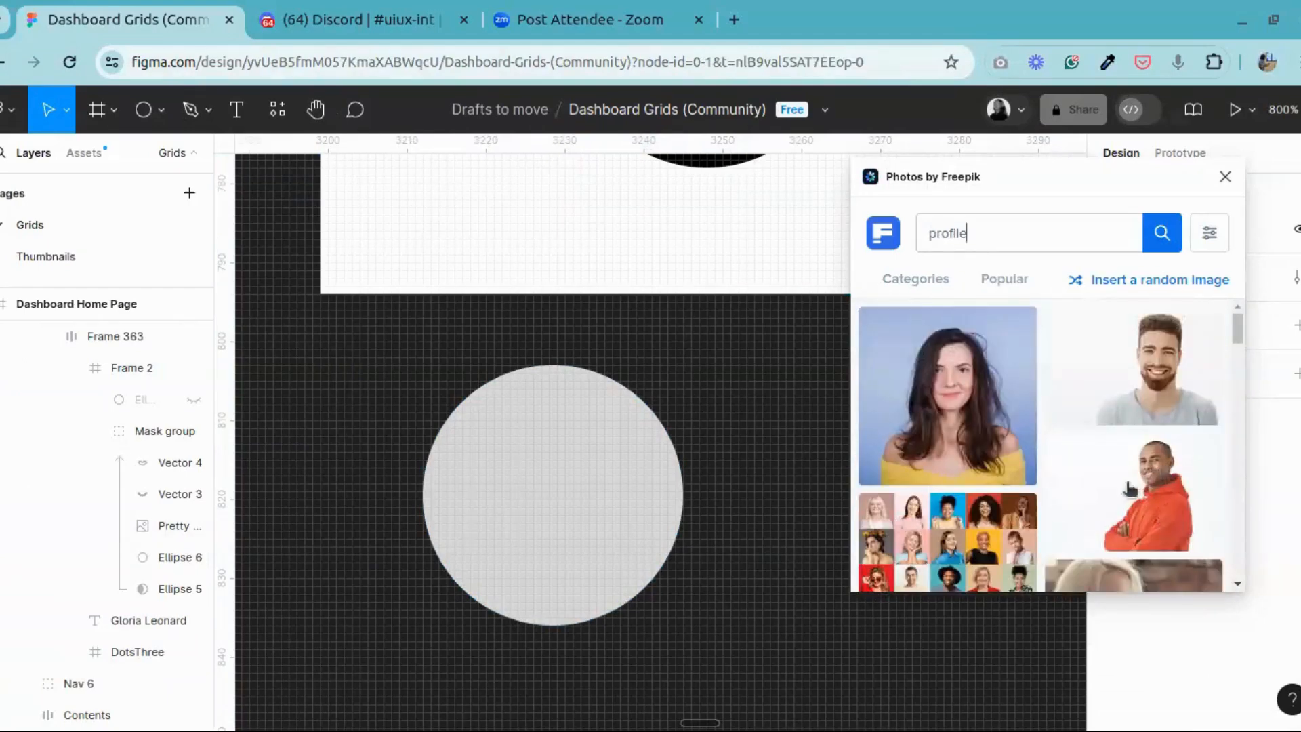
scroll(1107, 491, down, 2)
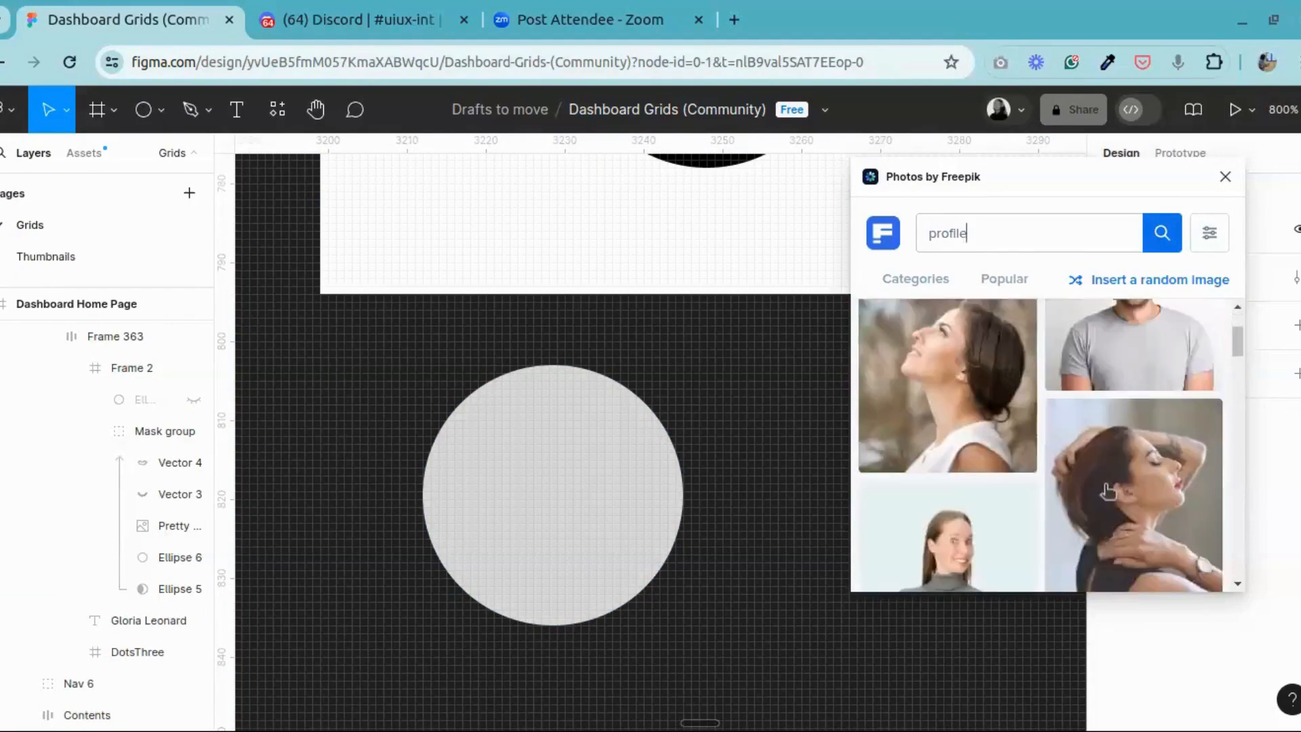
scroll(1103, 487, down, 2)
scroll(1103, 484, down, 3)
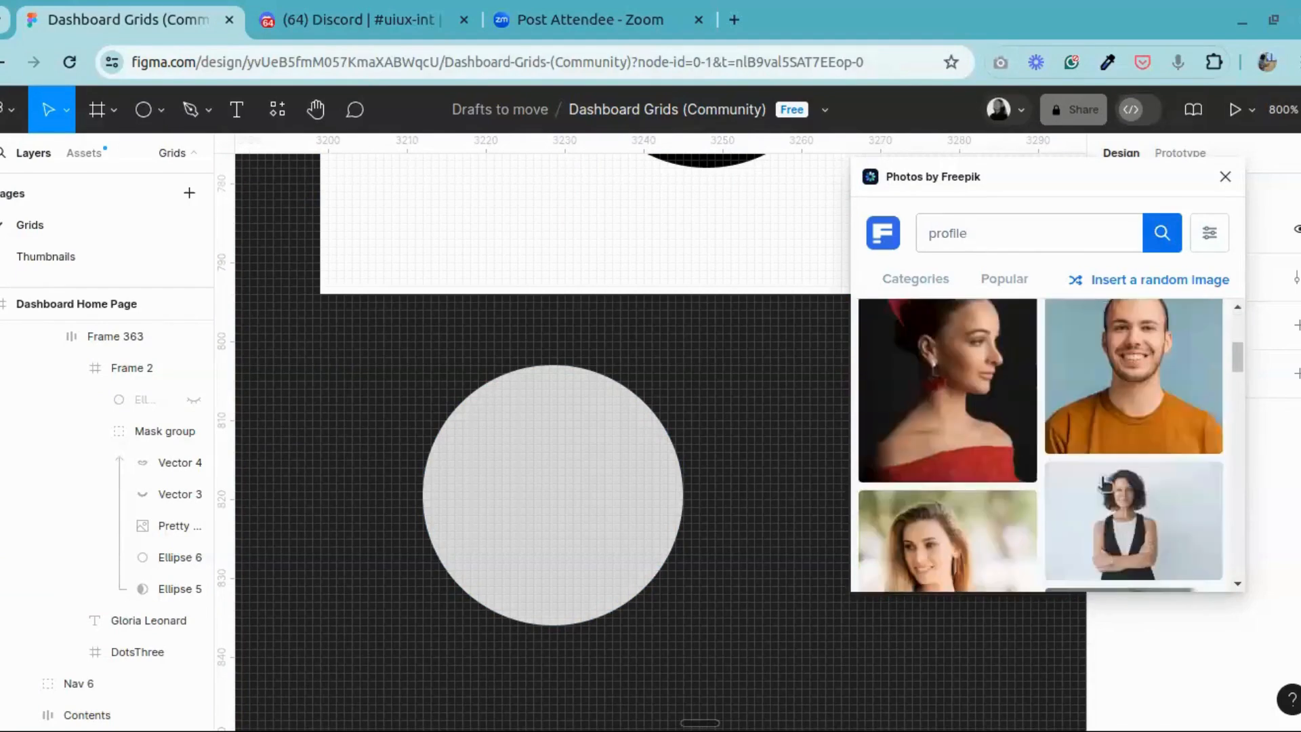
scroll(1106, 483, down, 4)
scroll(1106, 481, up, 6)
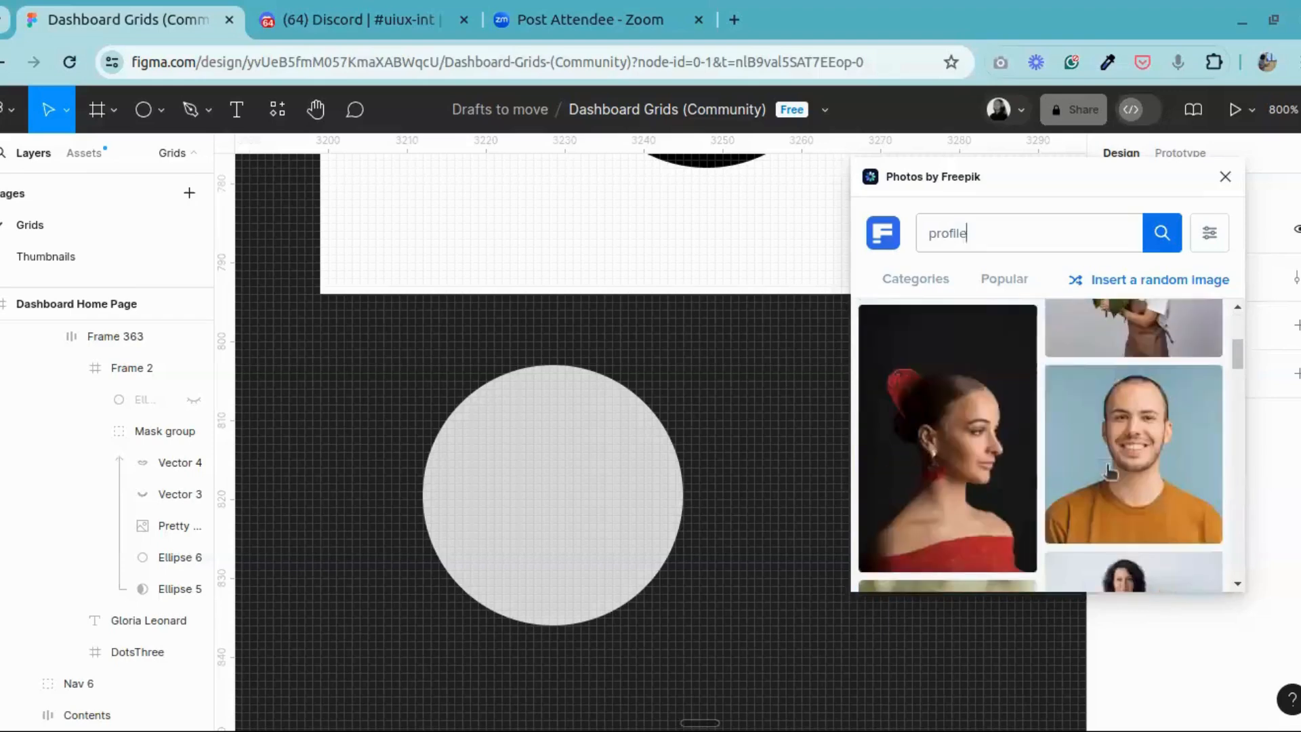
scroll(1112, 474, down, 1)
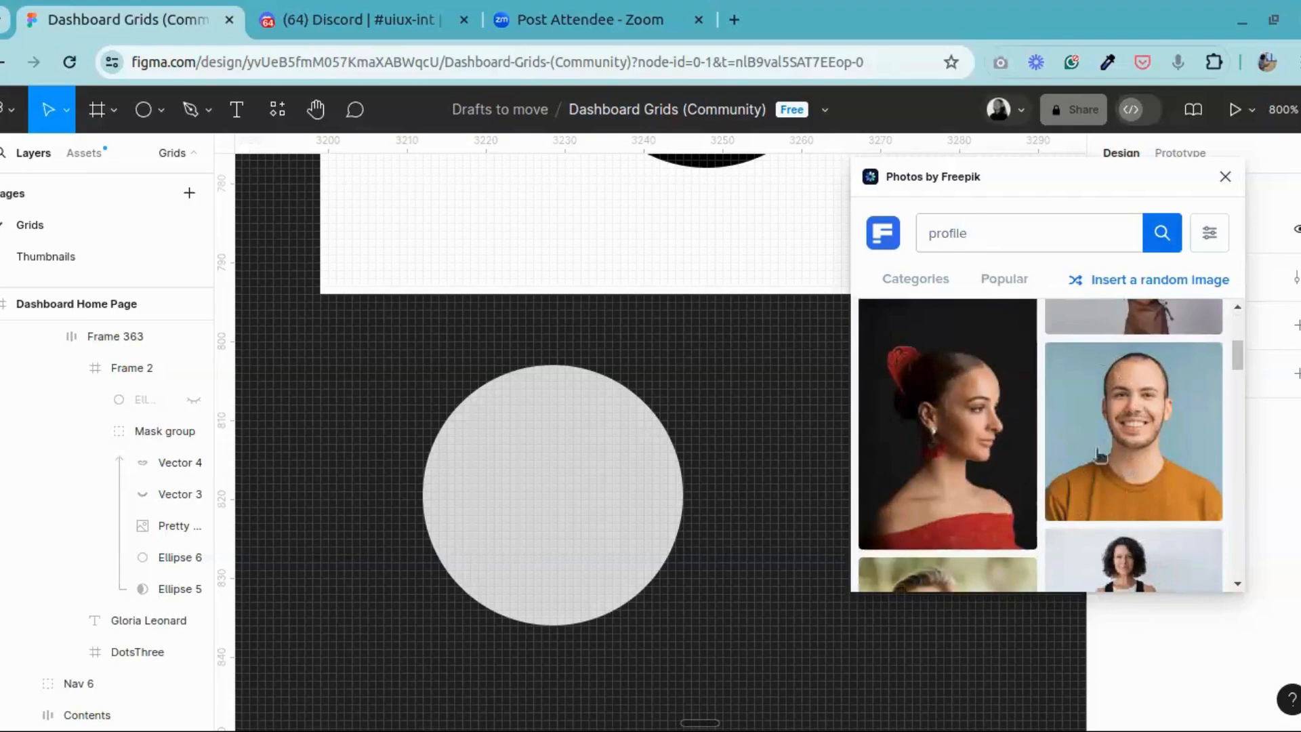
scroll(1186, 403, down, 5)
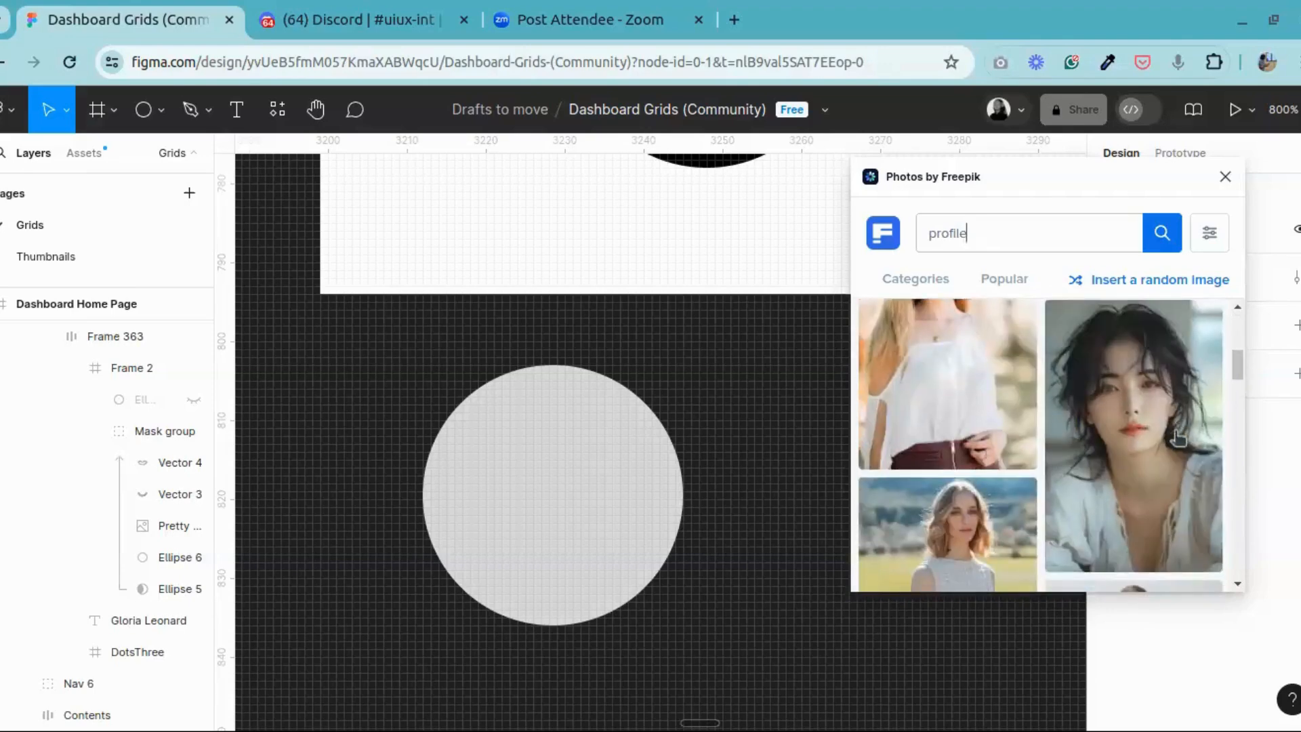
scroll(1168, 434, up, 6)
scroll(1139, 468, down, 3)
scroll(1063, 453, up, 2)
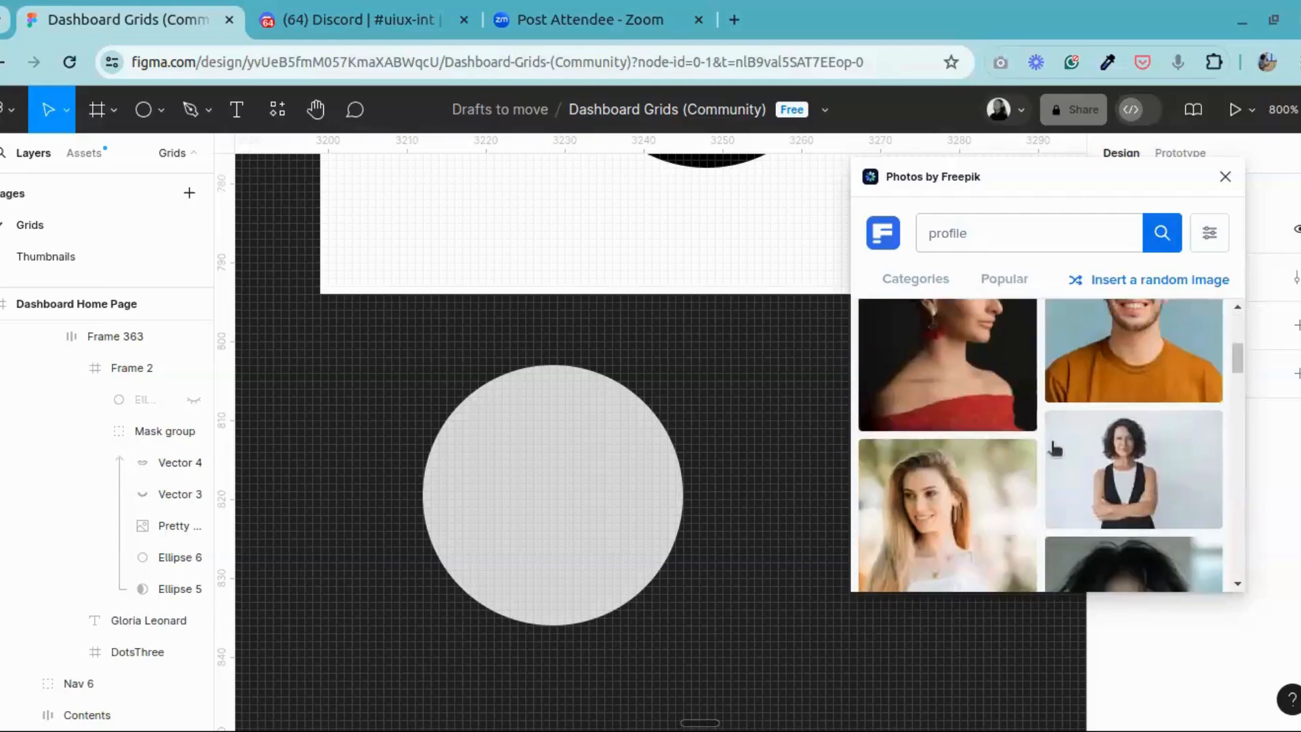
scroll(1092, 425, down, 3)
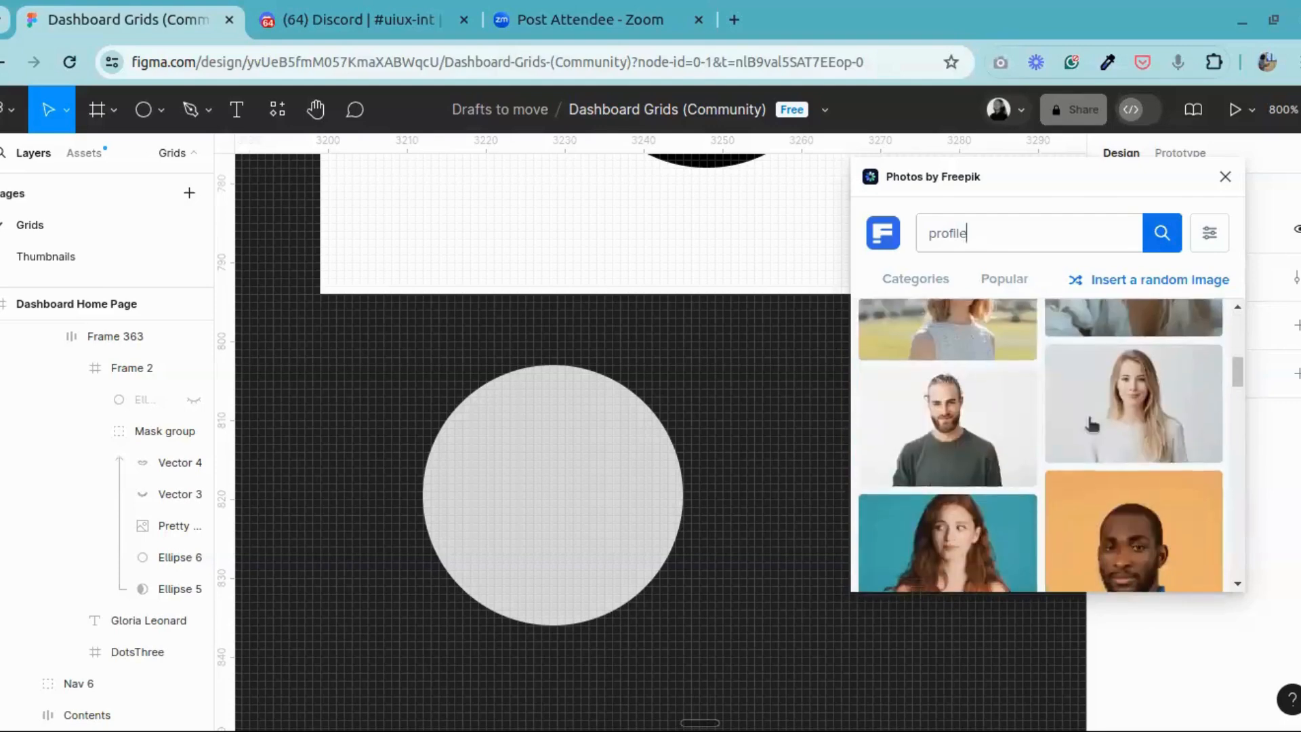
scroll(1092, 425, down, 2)
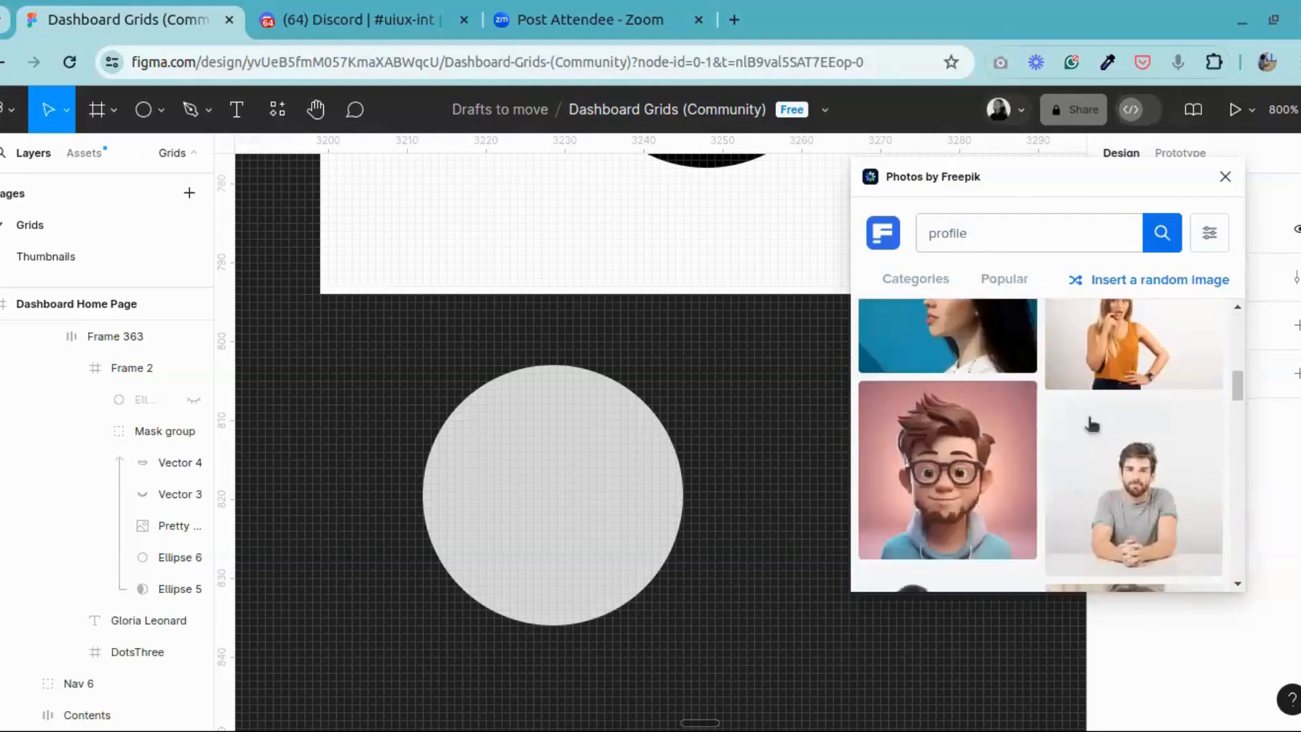
scroll(1092, 425, down, 3)
scroll(1092, 425, up, 3)
scroll(1093, 425, down, 2)
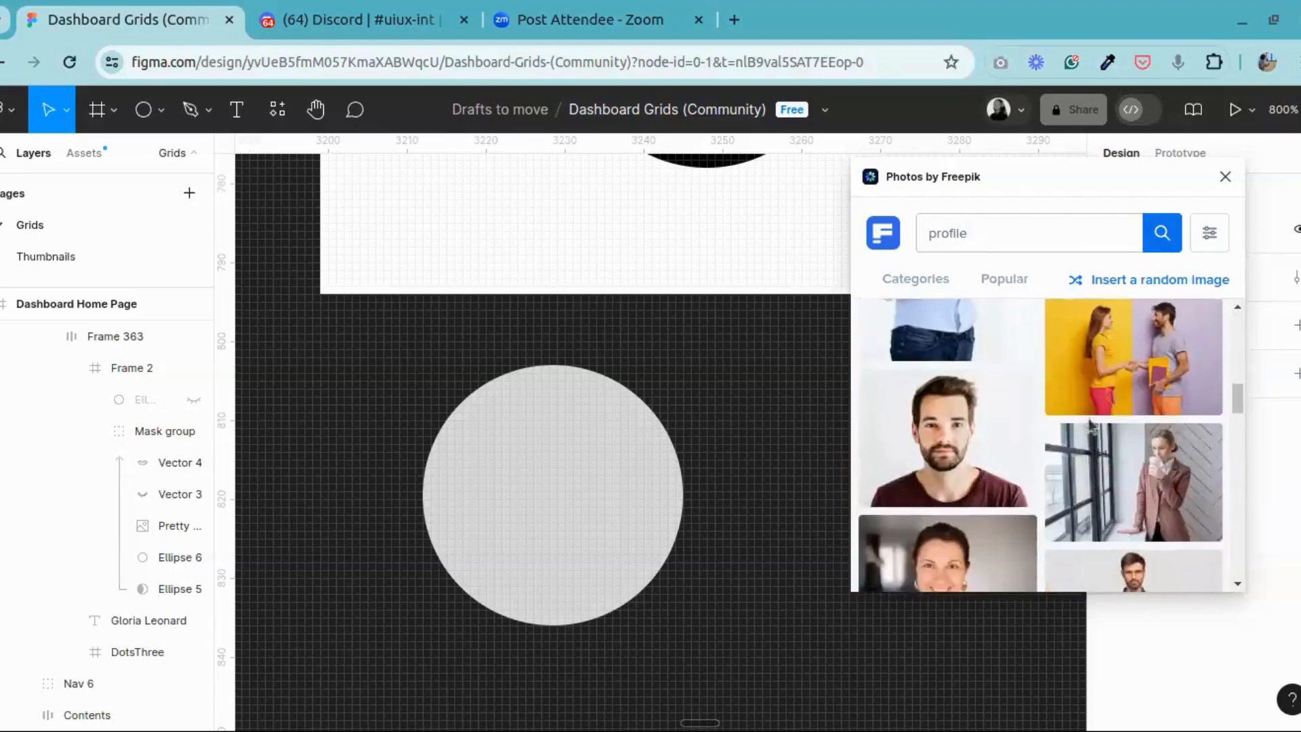
scroll(1091, 425, down, 4)
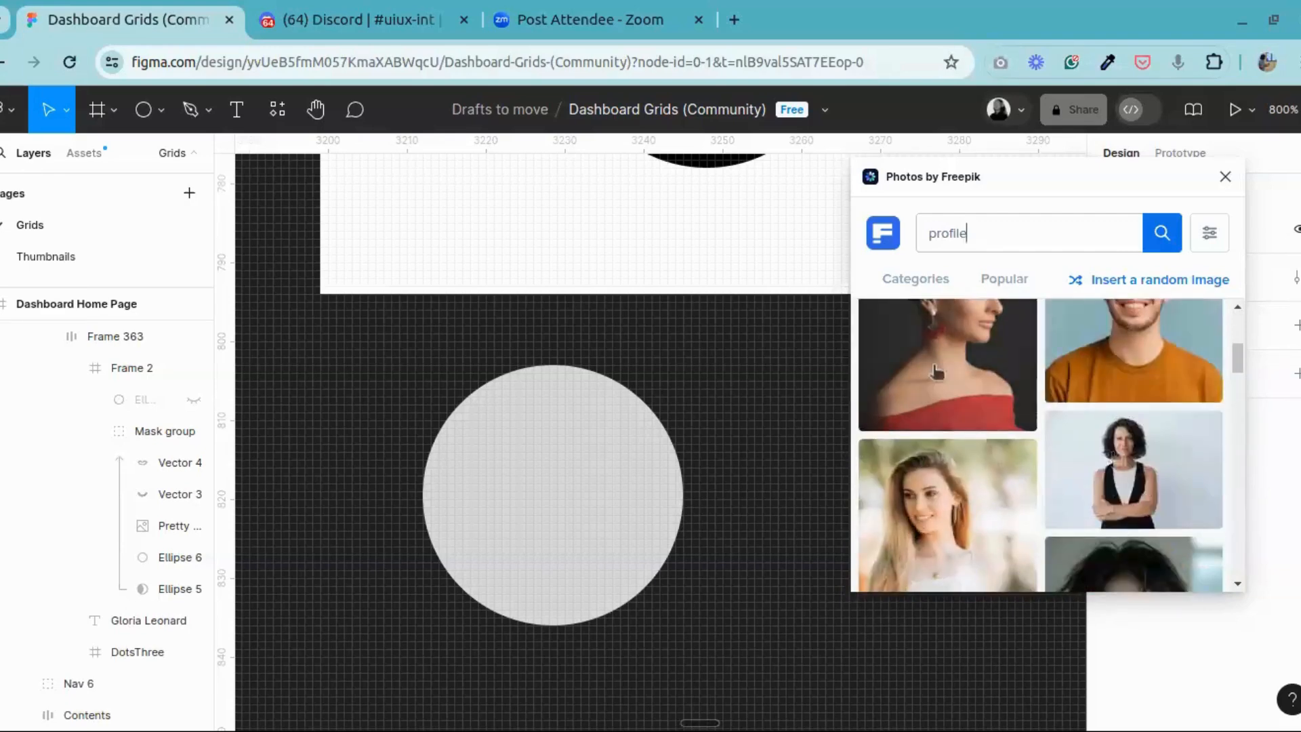
scroll(980, 449, down, 3)
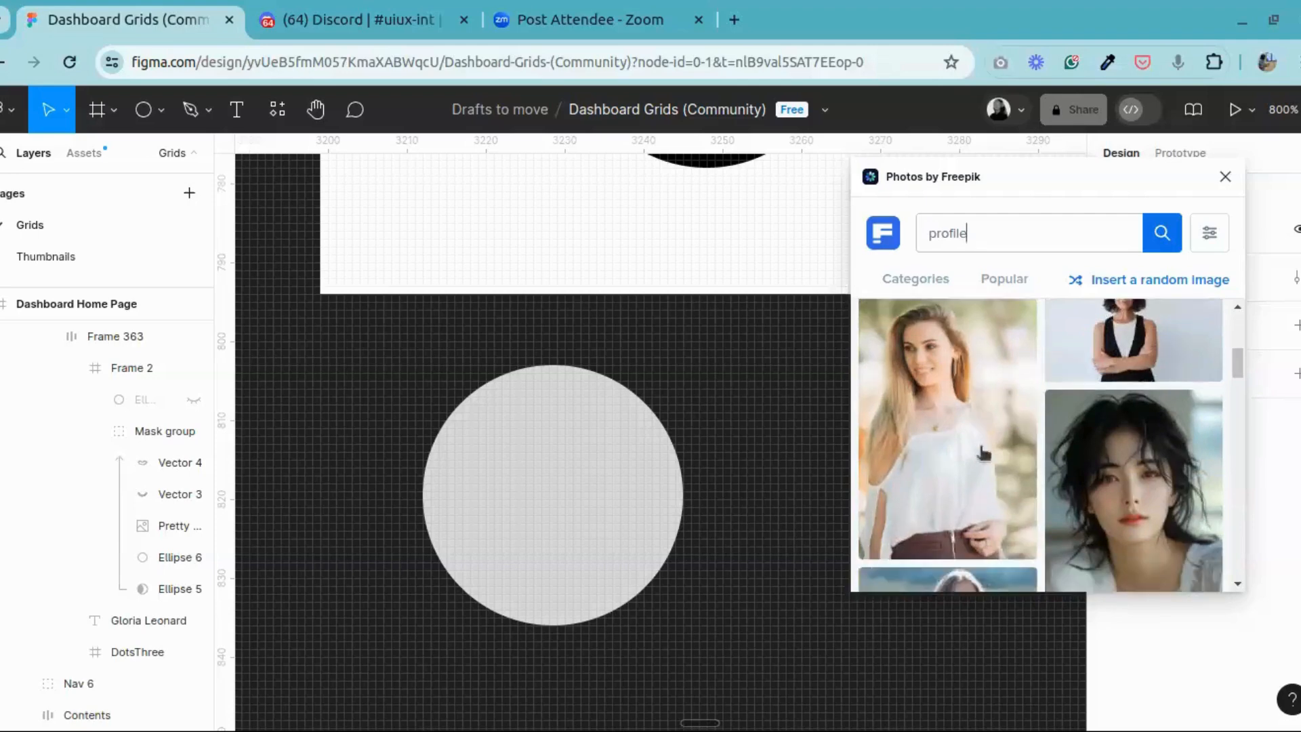
scroll(1133, 382, up, 3)
scroll(986, 486, down, 3)
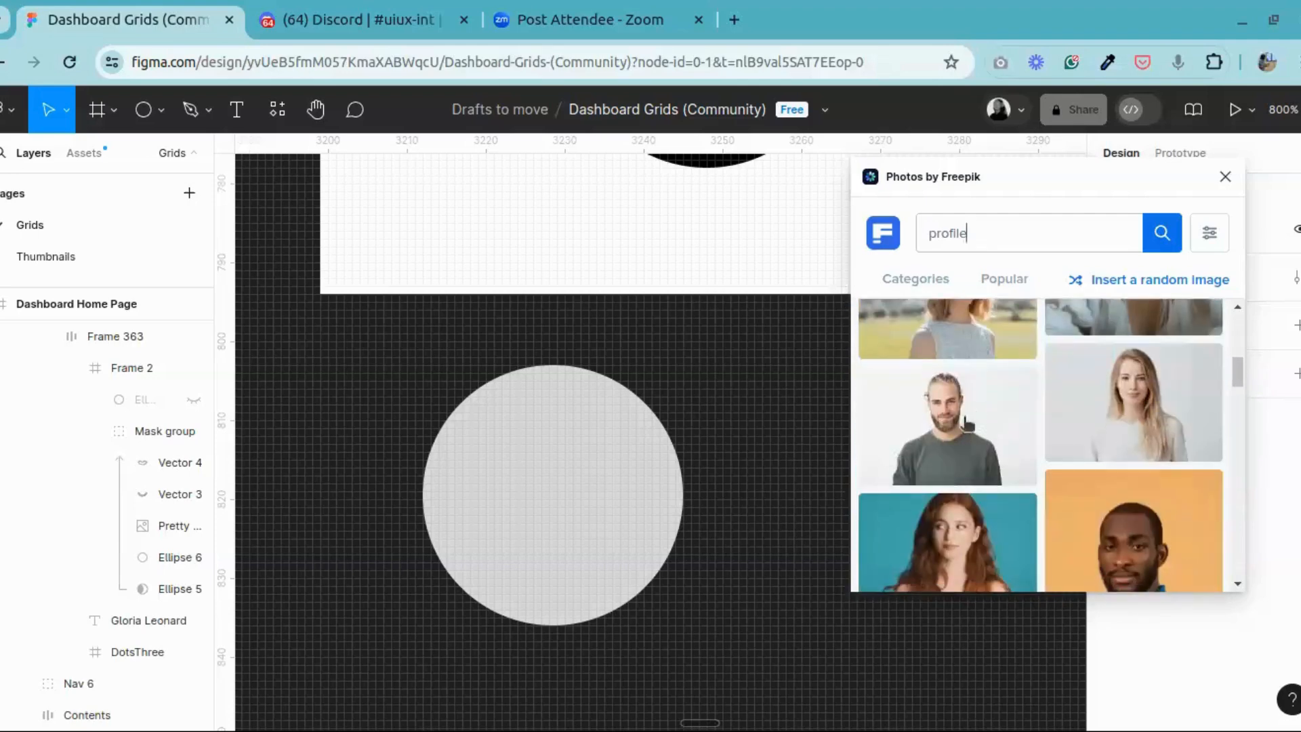
scroll(979, 423, up, 5)
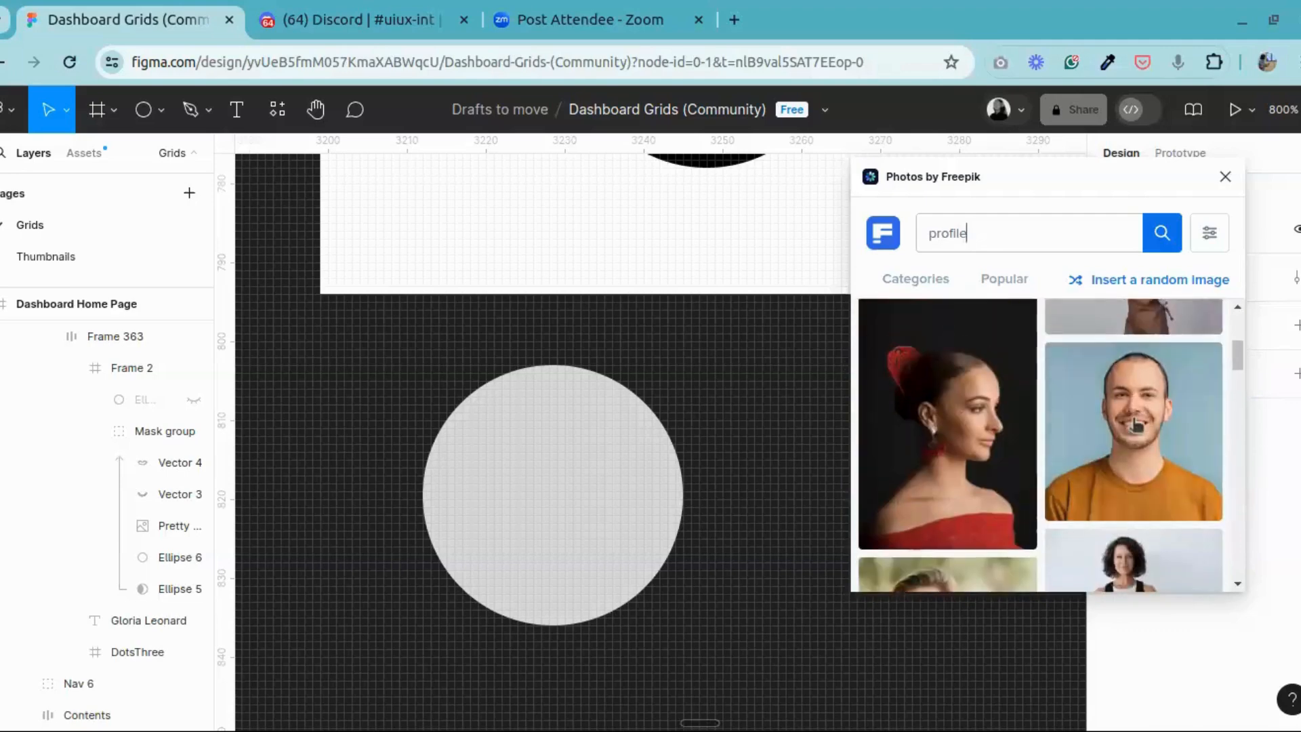
scroll(949, 427, down, 5)
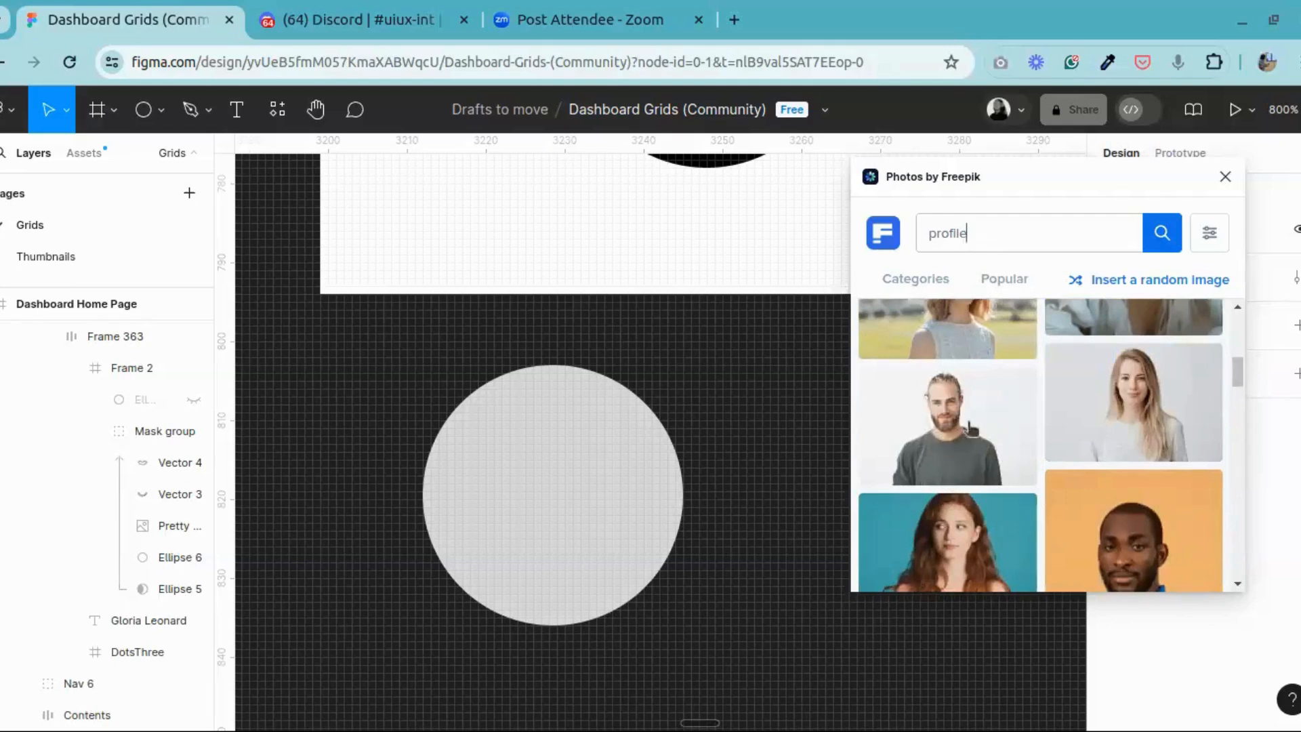
scroll(949, 427, up, 5)
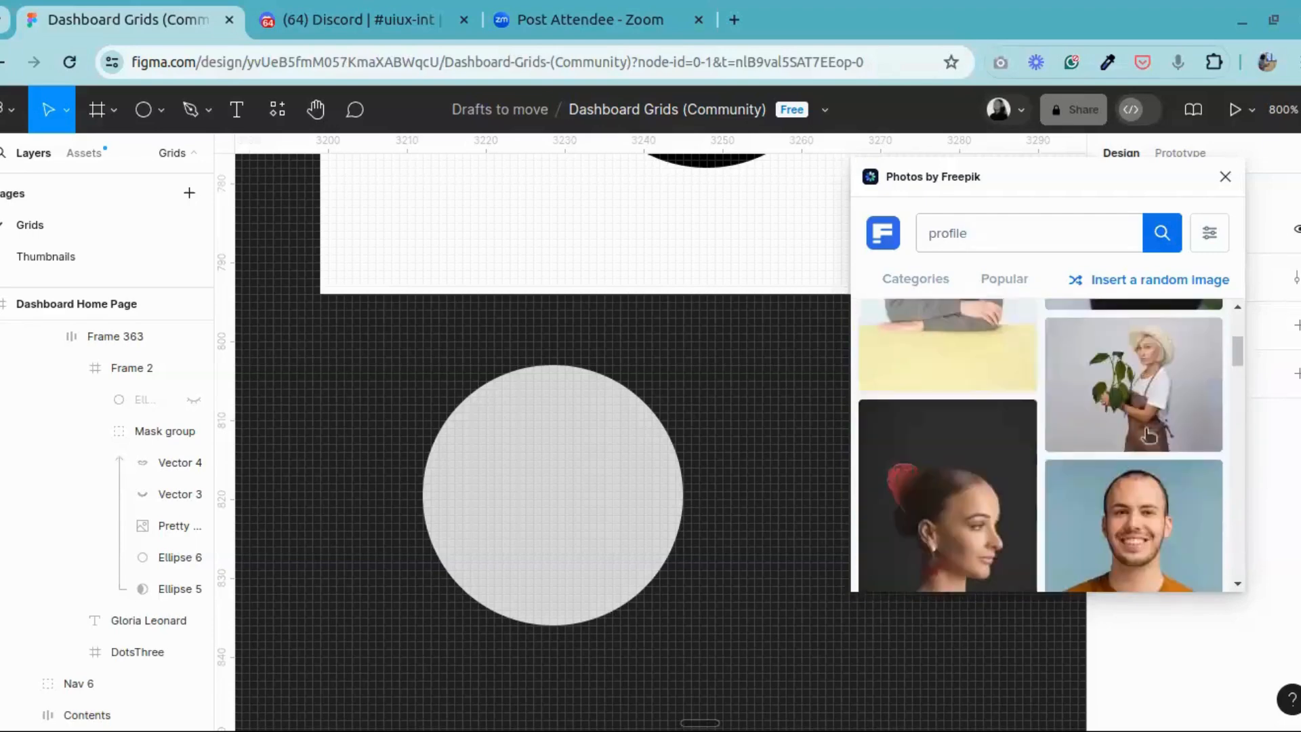
scroll(1146, 521, down, 5)
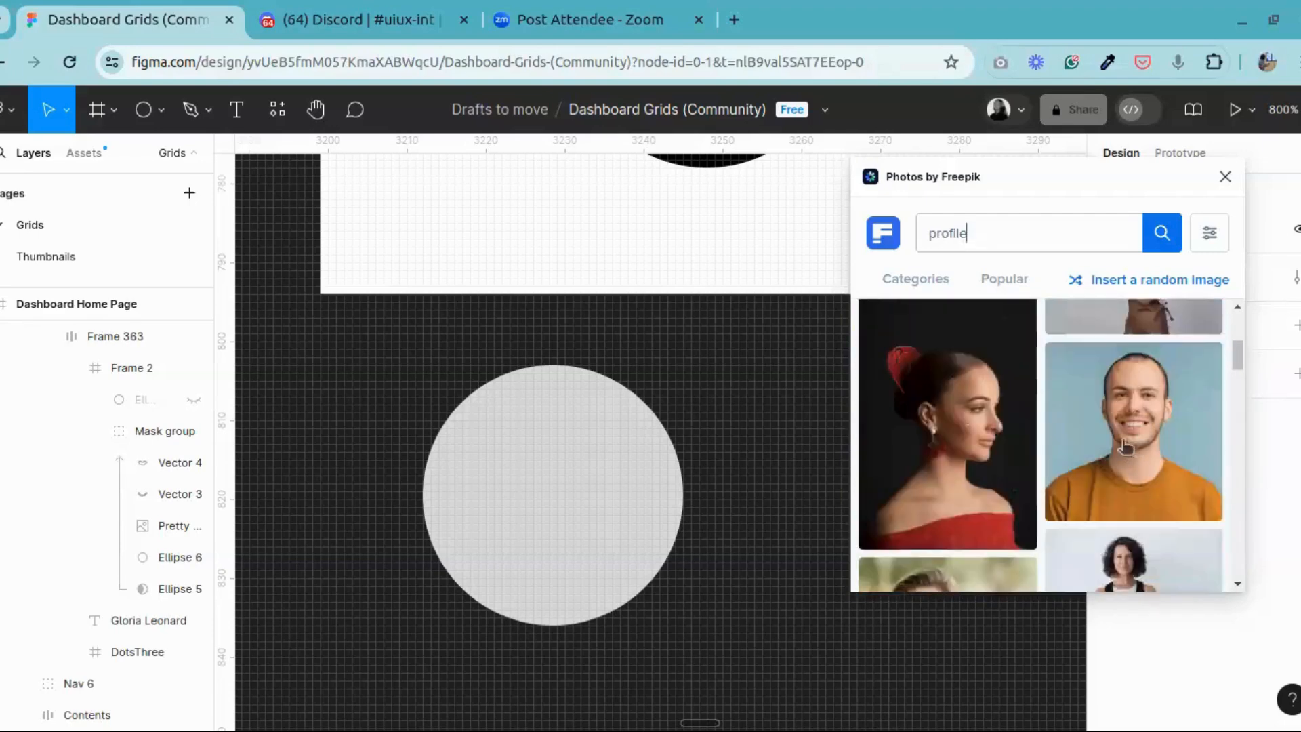
scroll(1147, 444, down, 3)
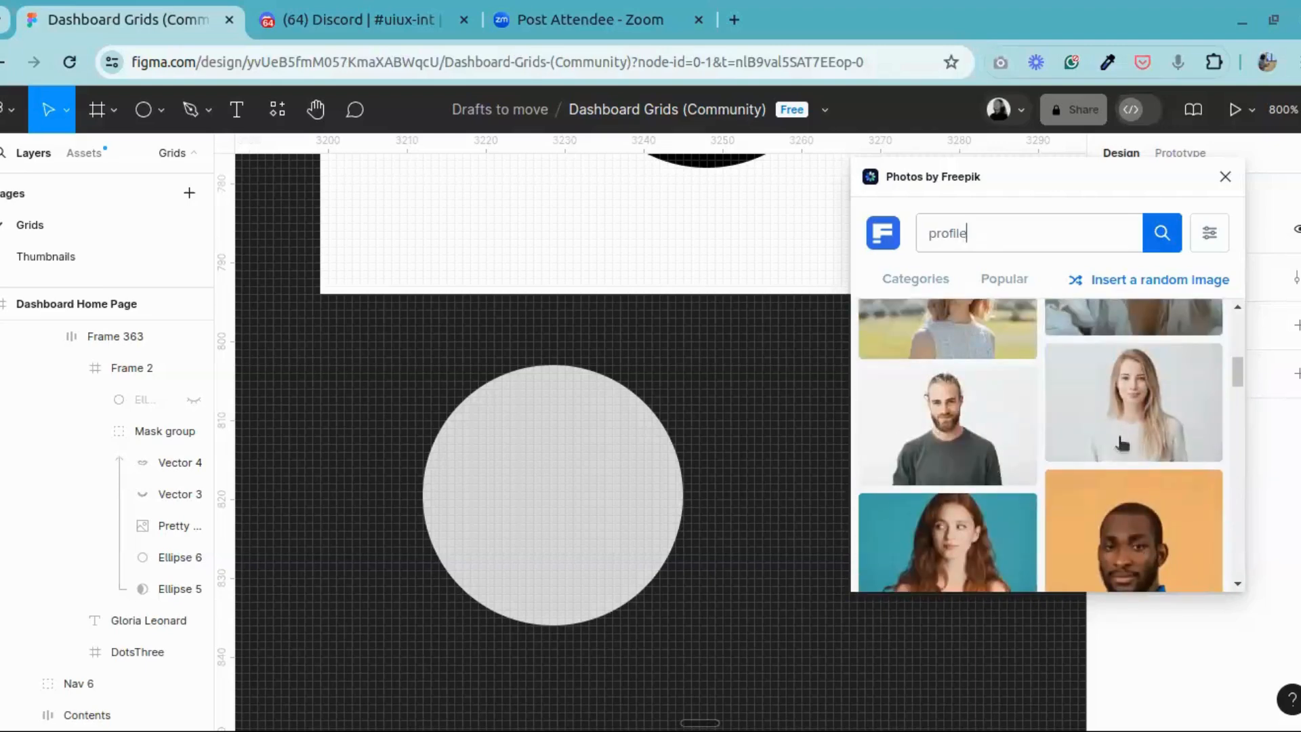
scroll(1176, 434, down, 5)
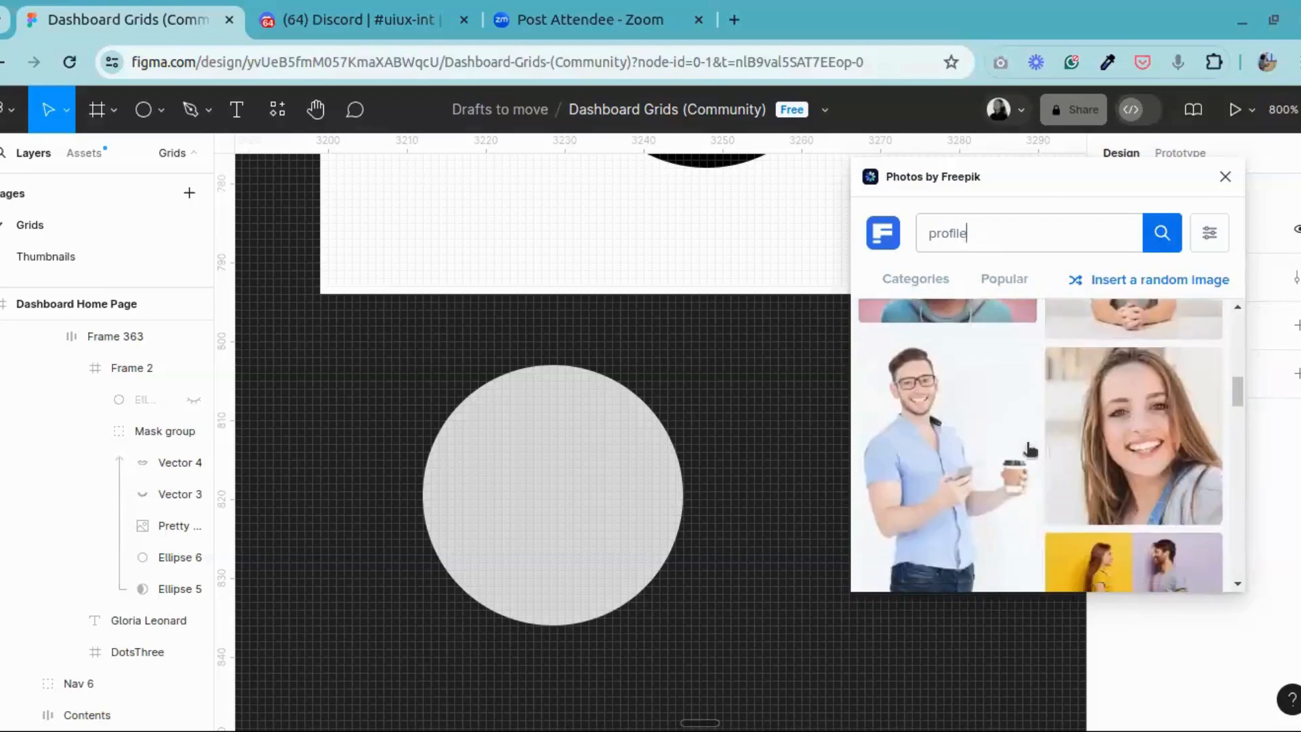
Step: Insert the Freepik portrait of the smiling man in an orange sweater against a blue background, and close the photo plugin
scroll(1013, 467, up, 3)
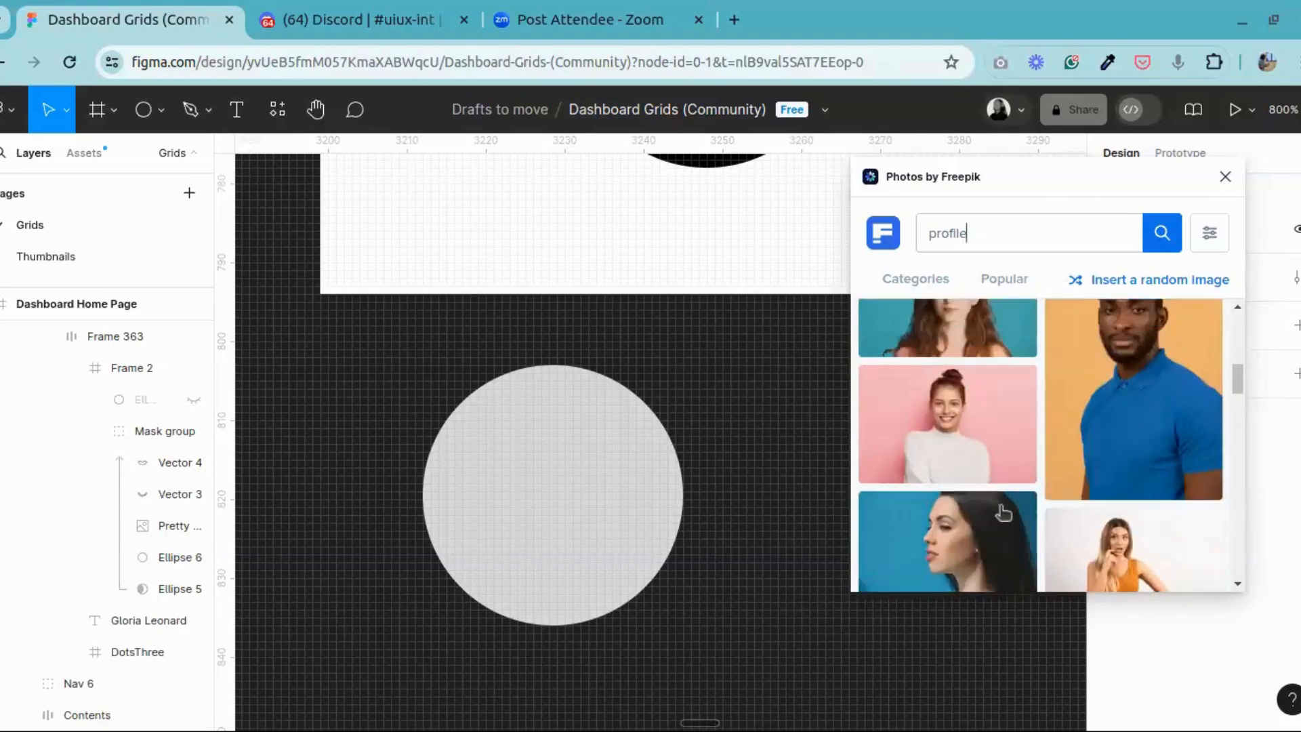
scroll(1012, 511, down, 5)
scroll(1152, 488, up, 3)
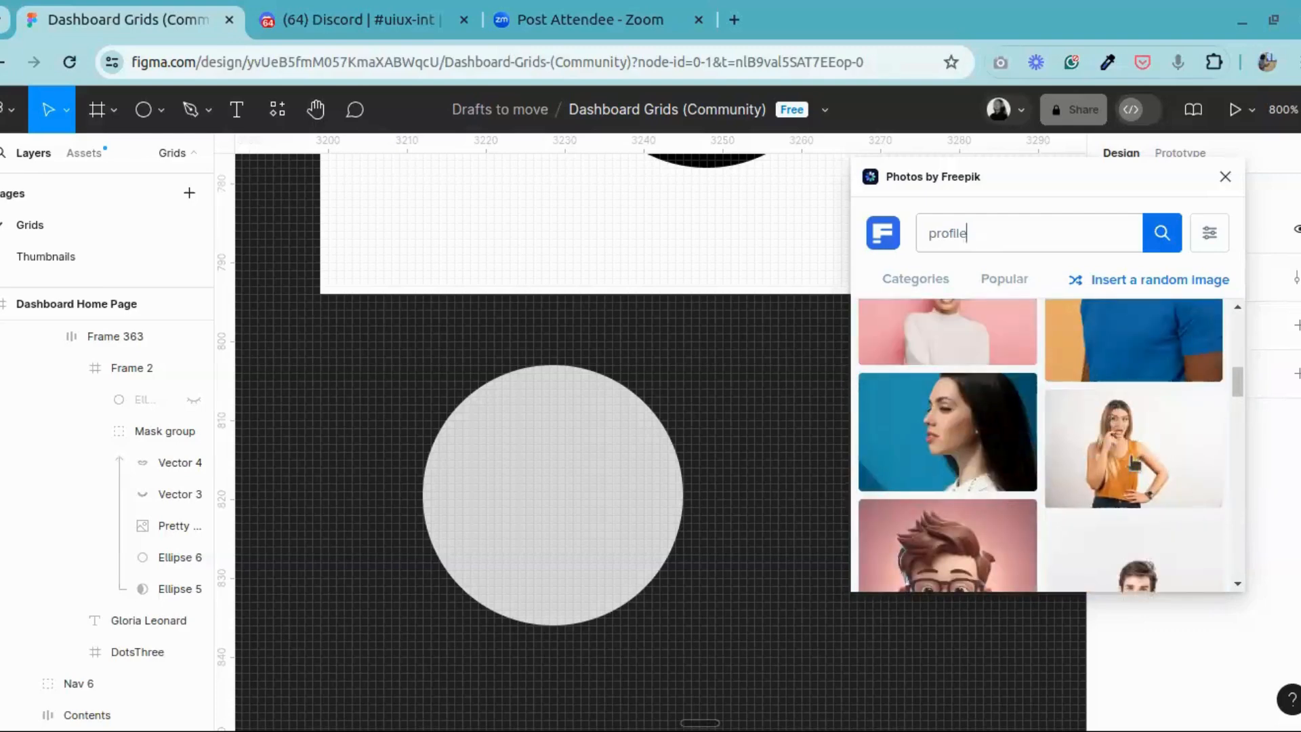
scroll(961, 441, up, 2)
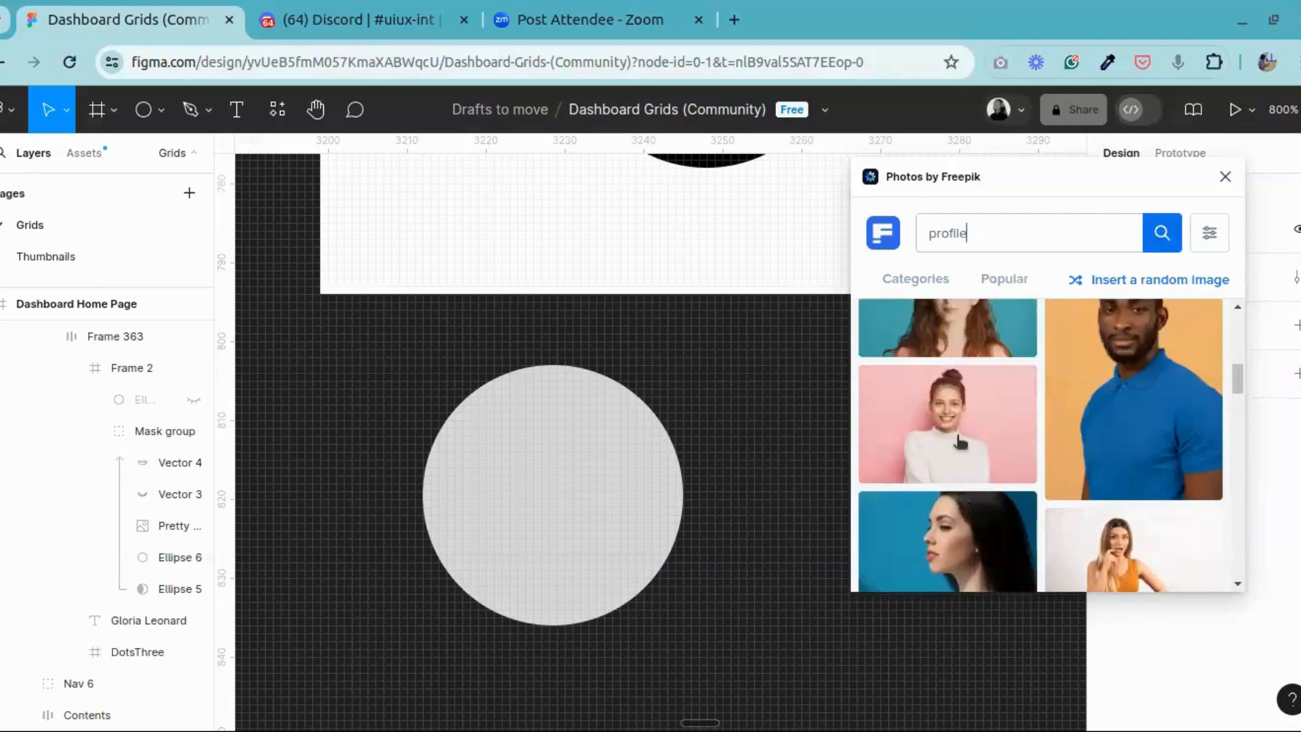
scroll(1091, 515, down, 2)
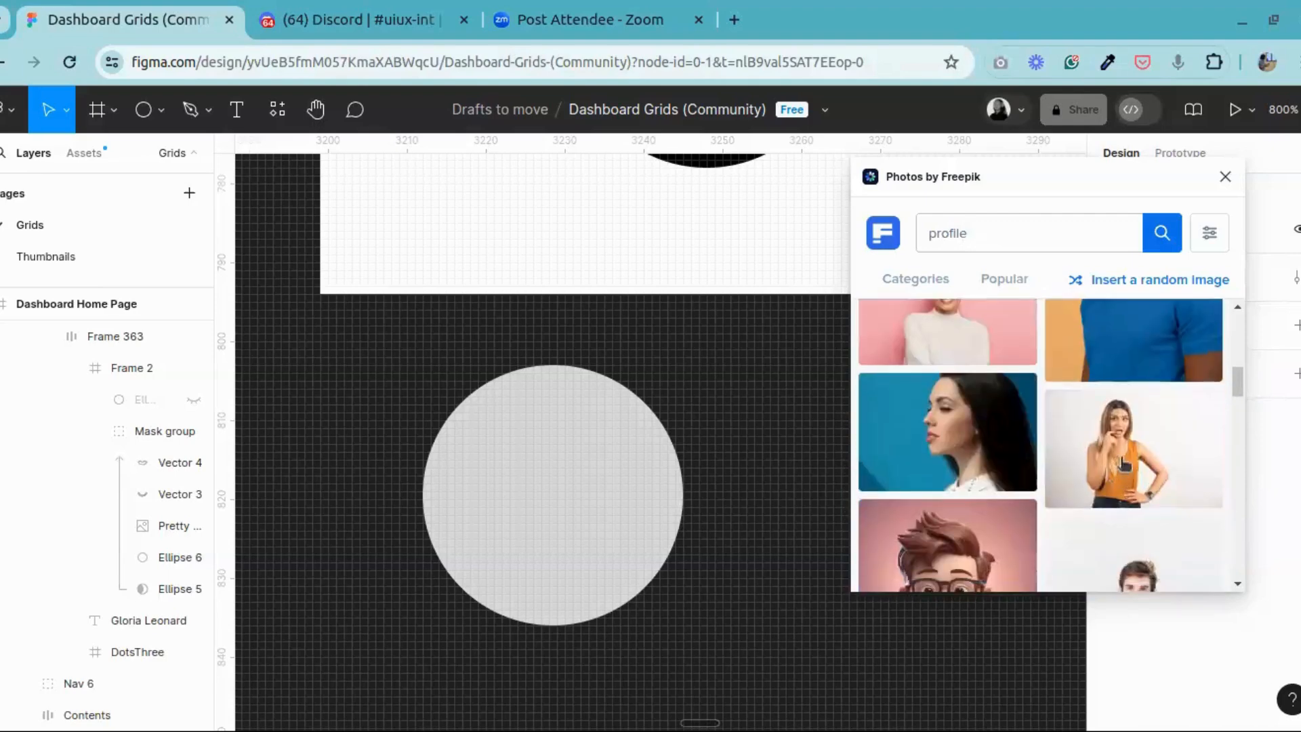
scroll(958, 441, down, 4)
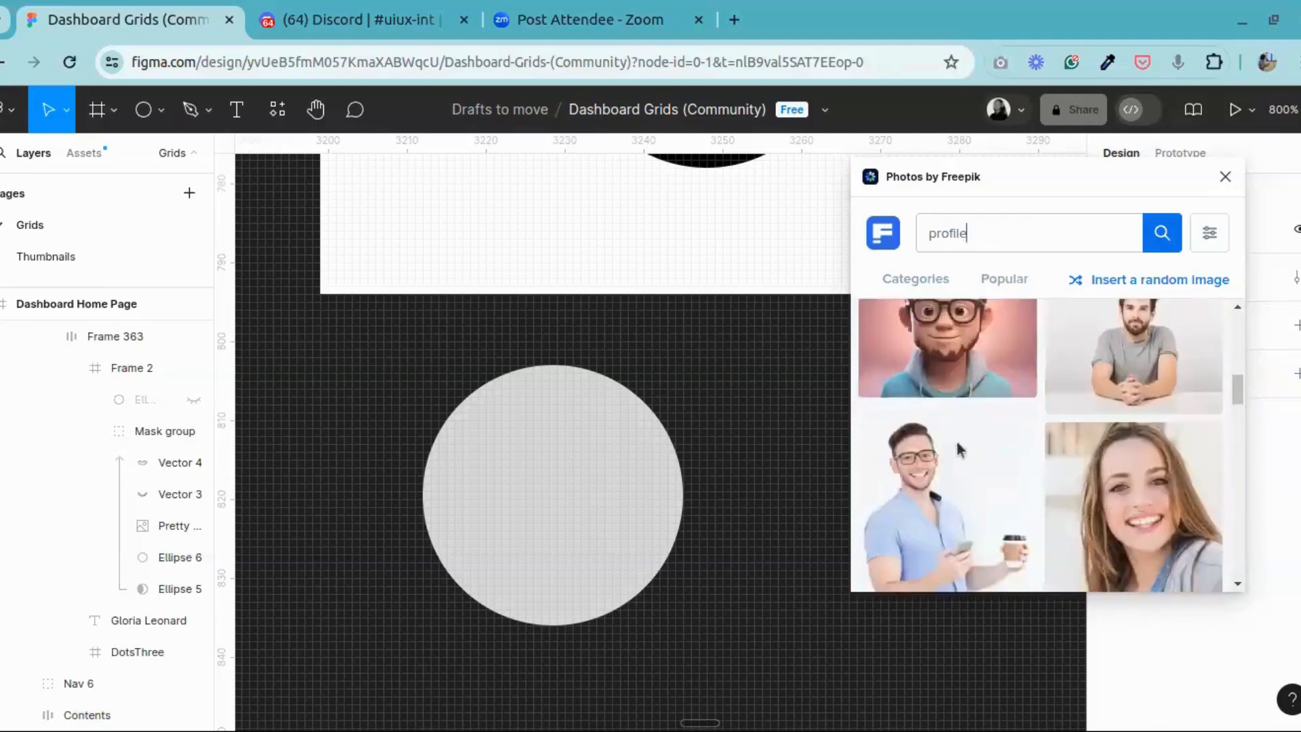
scroll(961, 448, down, 1)
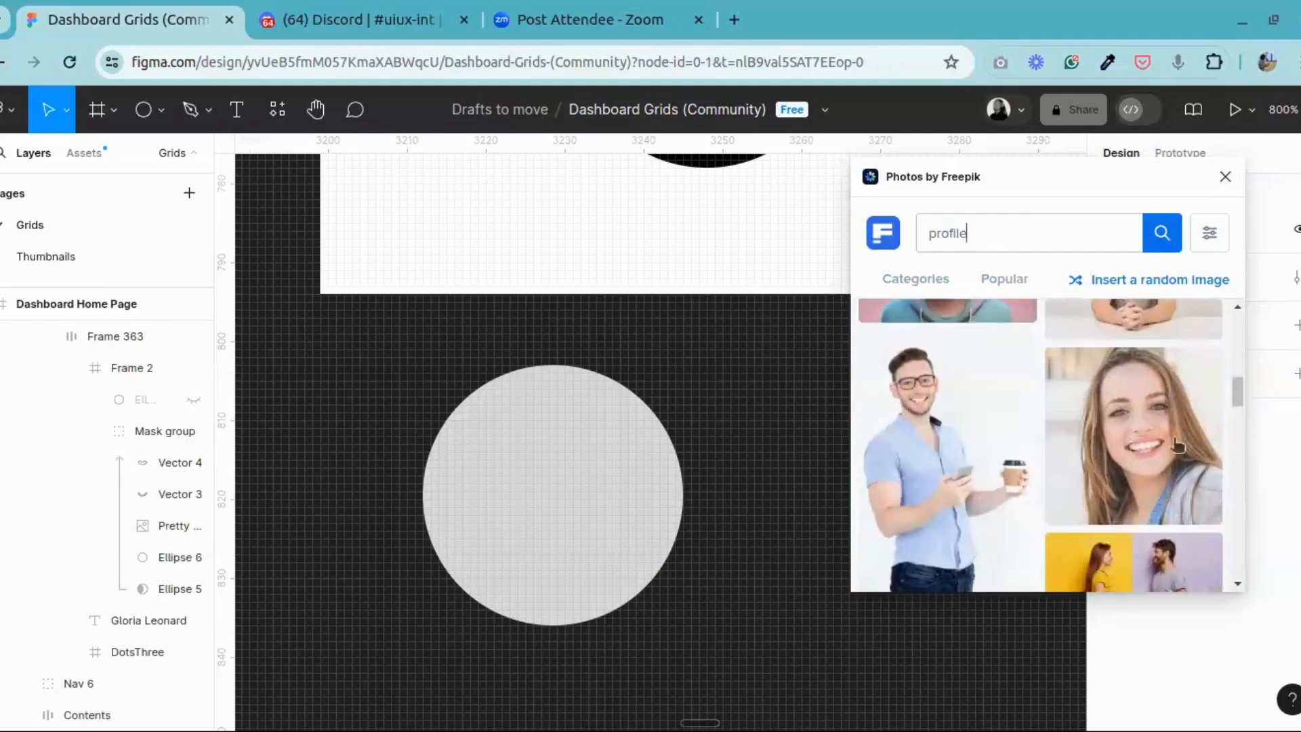
scroll(1130, 466, down, 3)
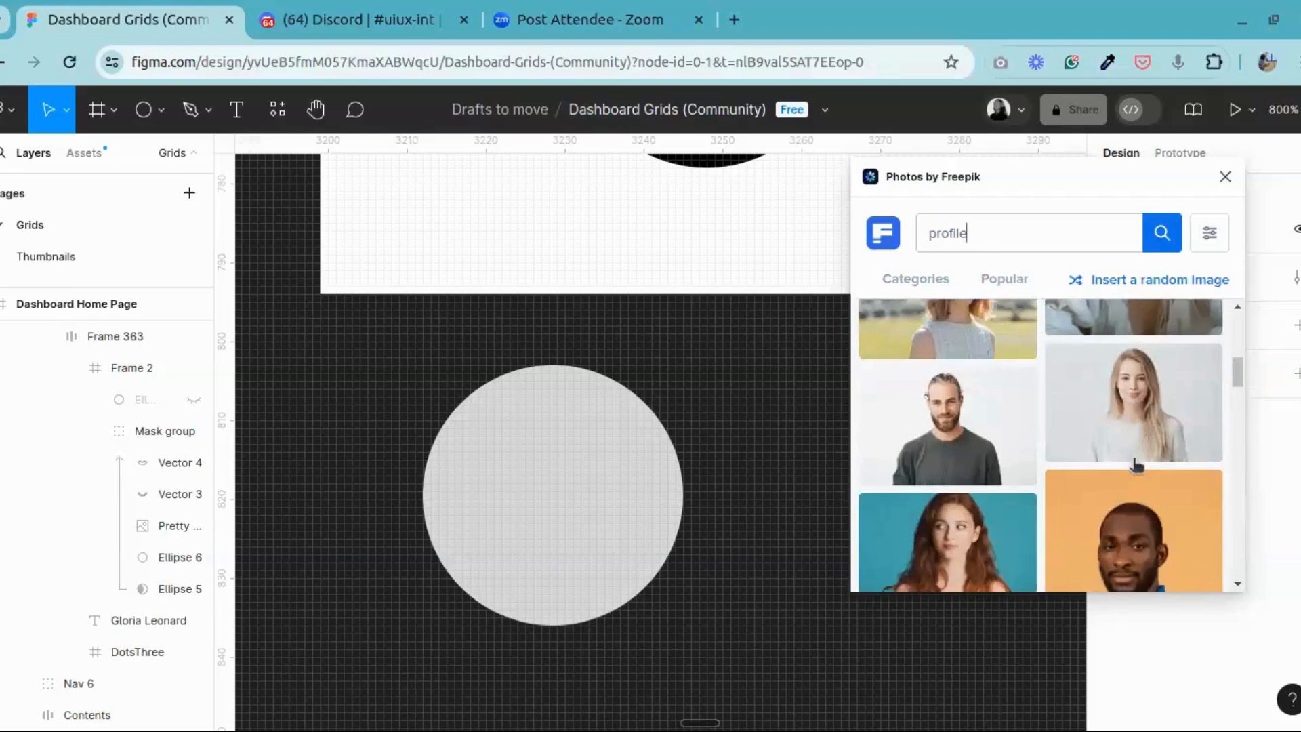
scroll(1080, 546, down, 3)
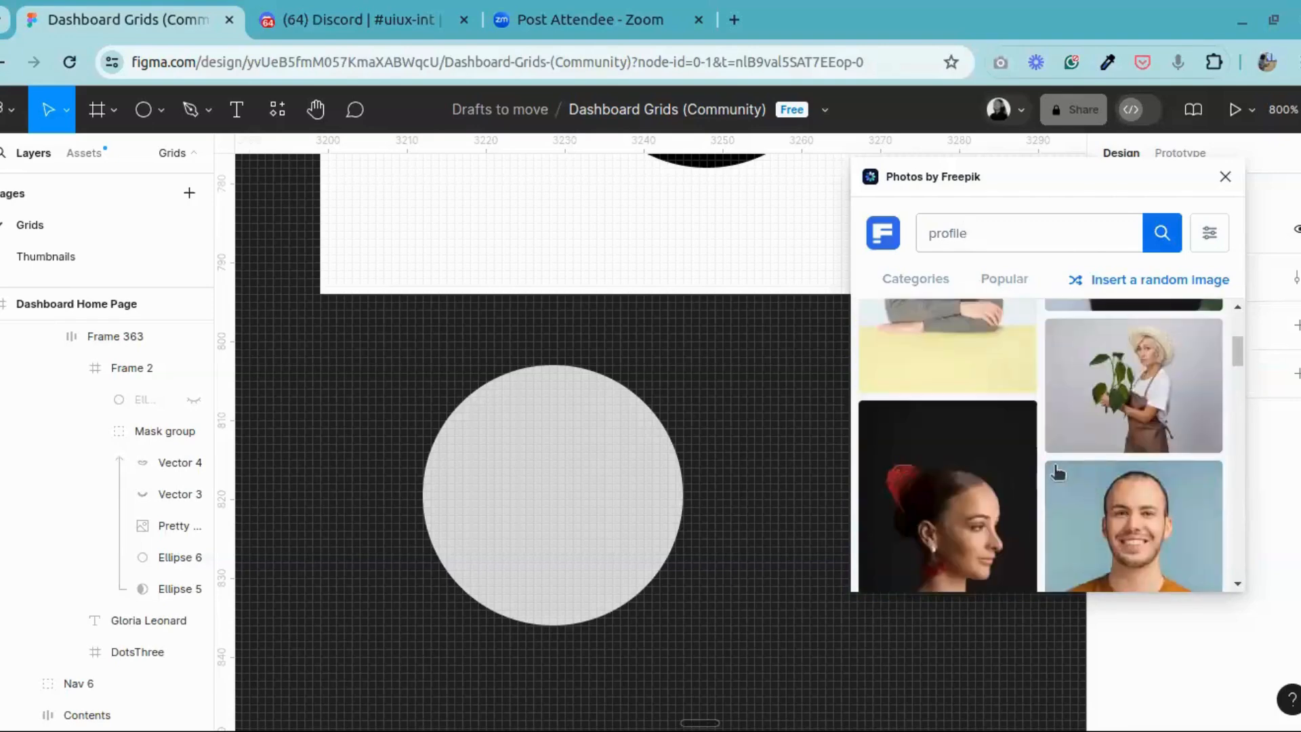
scroll(1057, 472, down, 3)
scroll(1199, 415, up, 3)
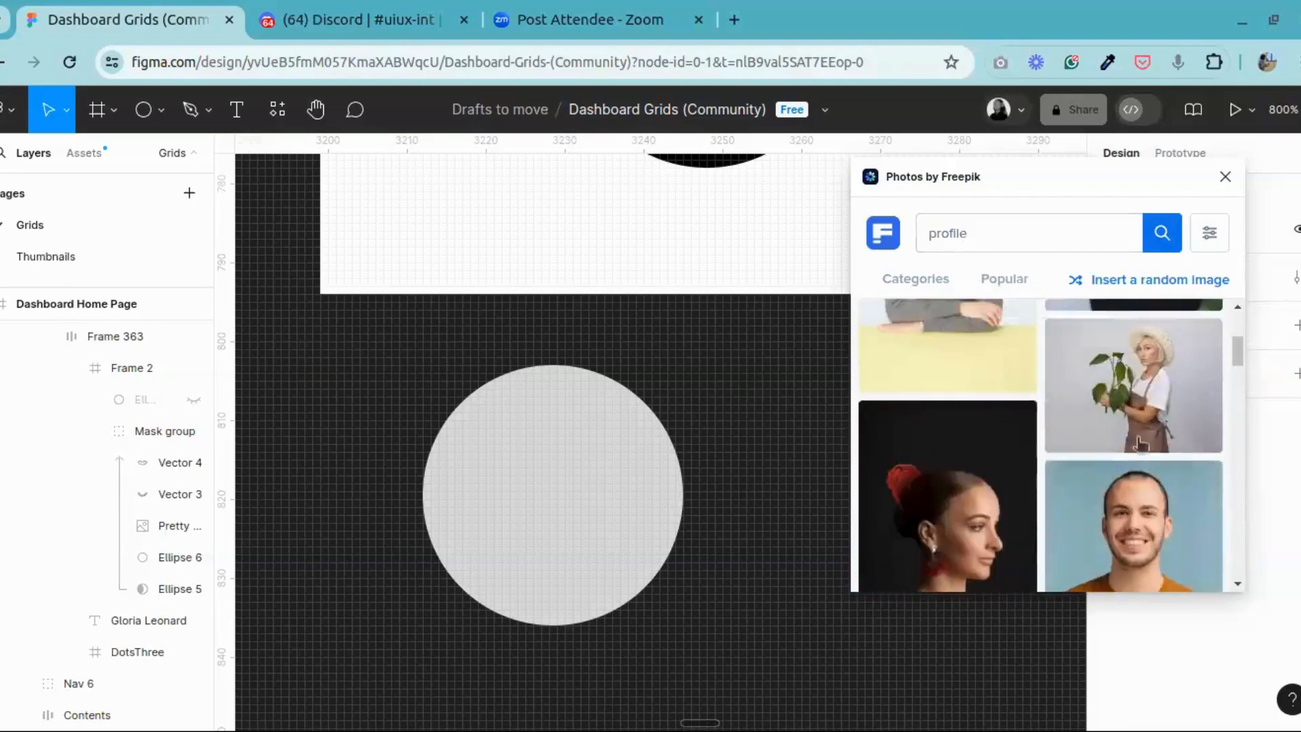
click(1148, 529)
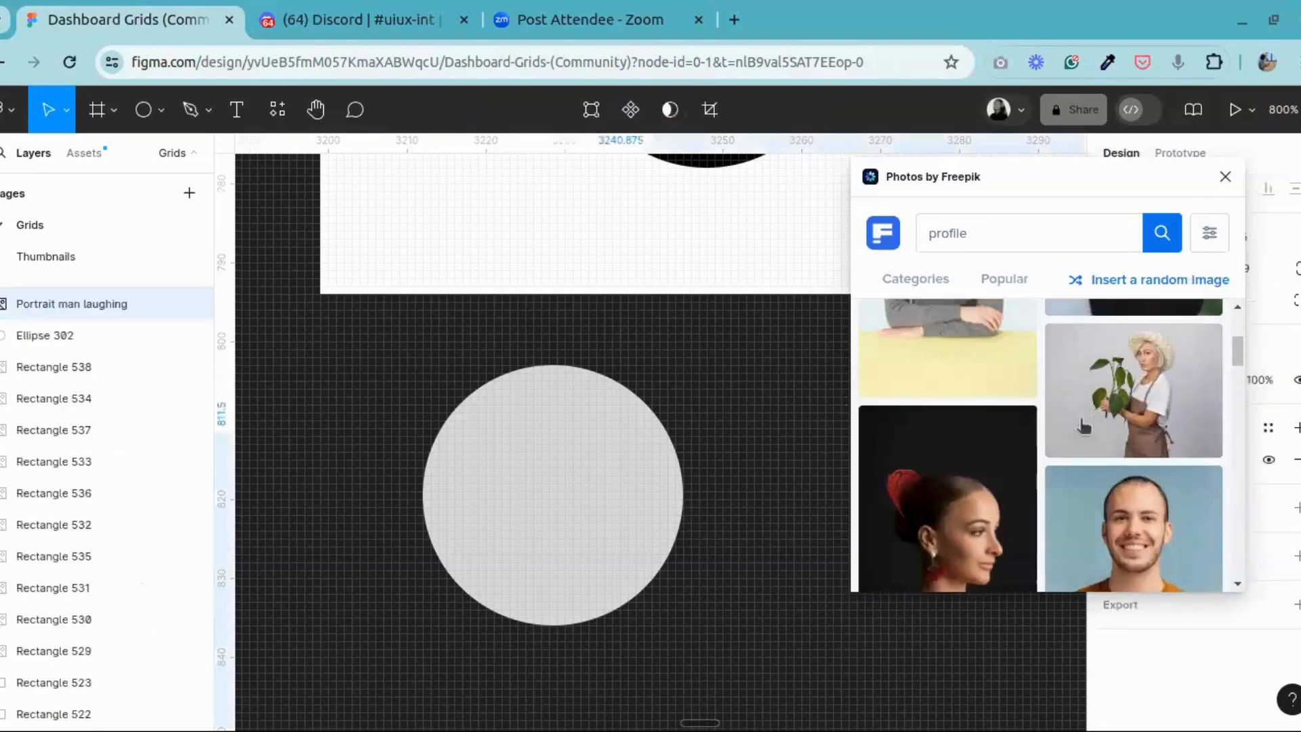
scroll(1084, 426, up, 4)
scroll(1084, 427, down, 7)
scroll(1084, 427, down, 3)
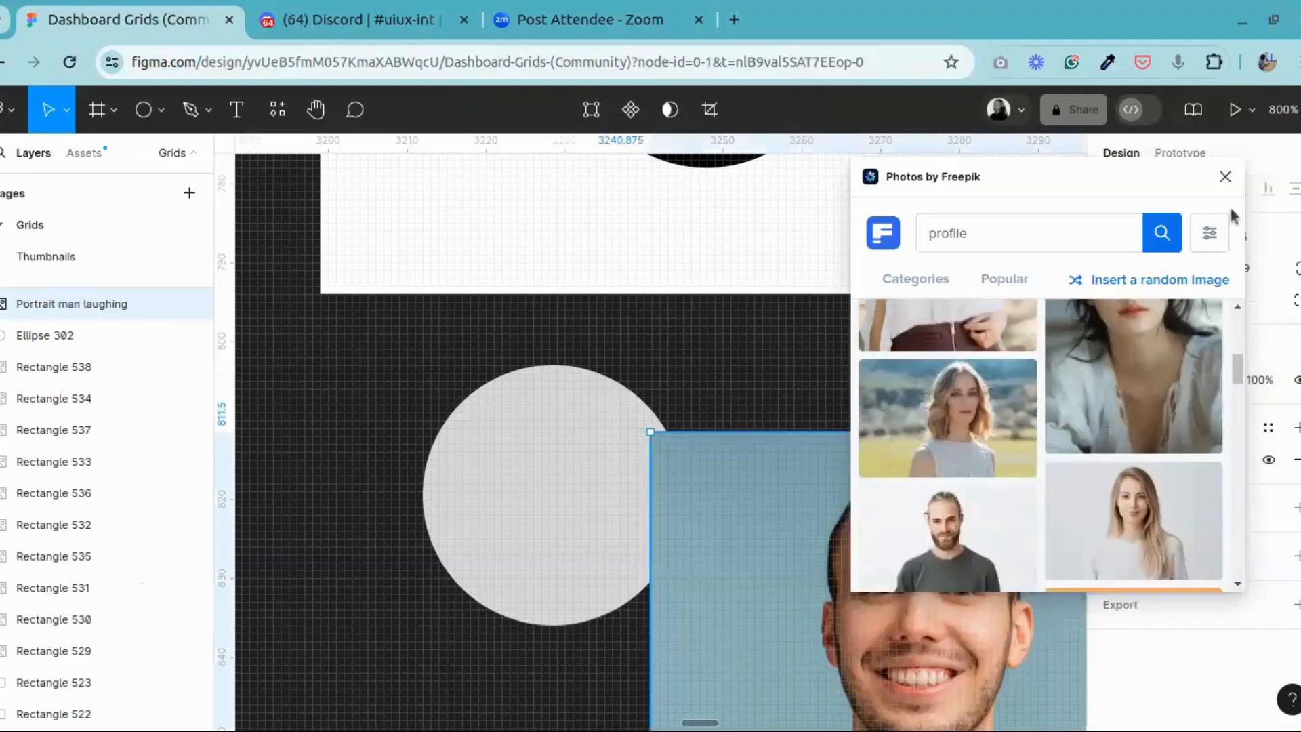
click(1225, 178)
Step: Move the inserted portrait clear of the grey circle, to about X 3237, Y 842
scroll(869, 530, down, 1)
scroll(869, 530, down, 5)
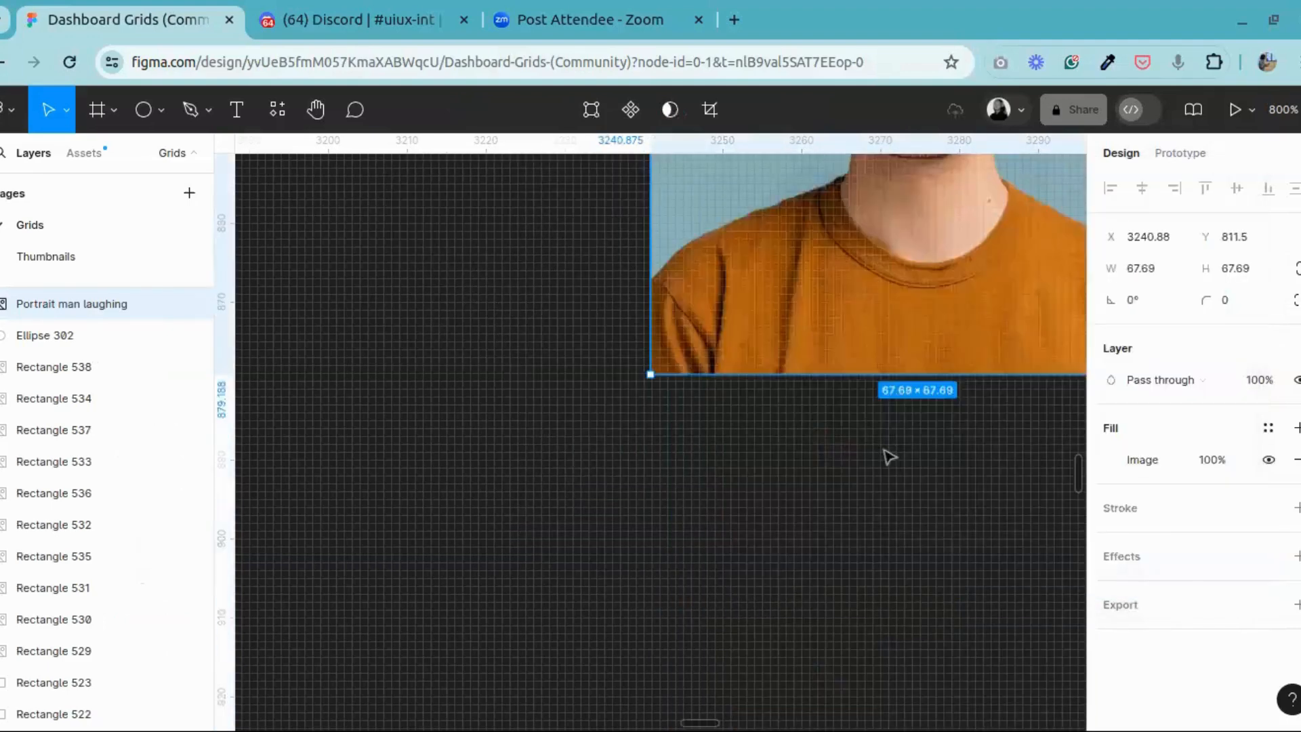
drag(887, 293, 819, 465)
key(ctrl+minus)
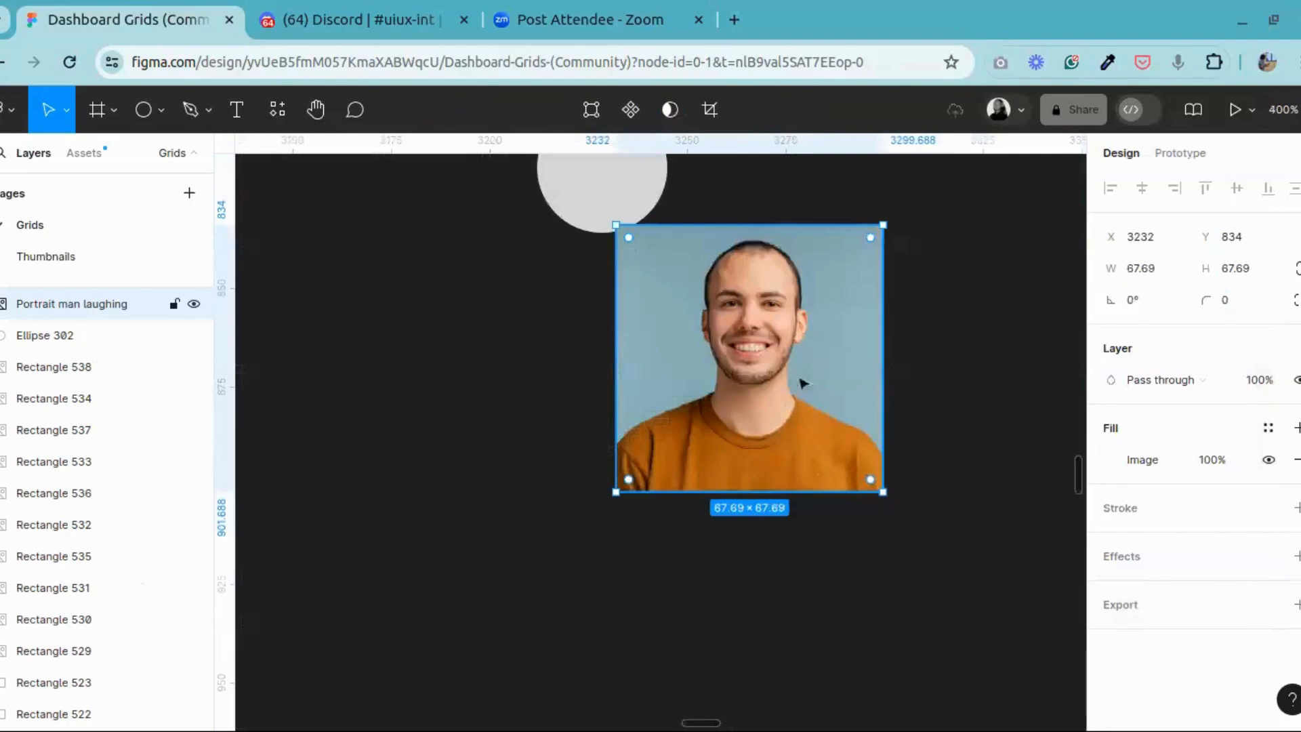
drag(804, 377, 822, 411)
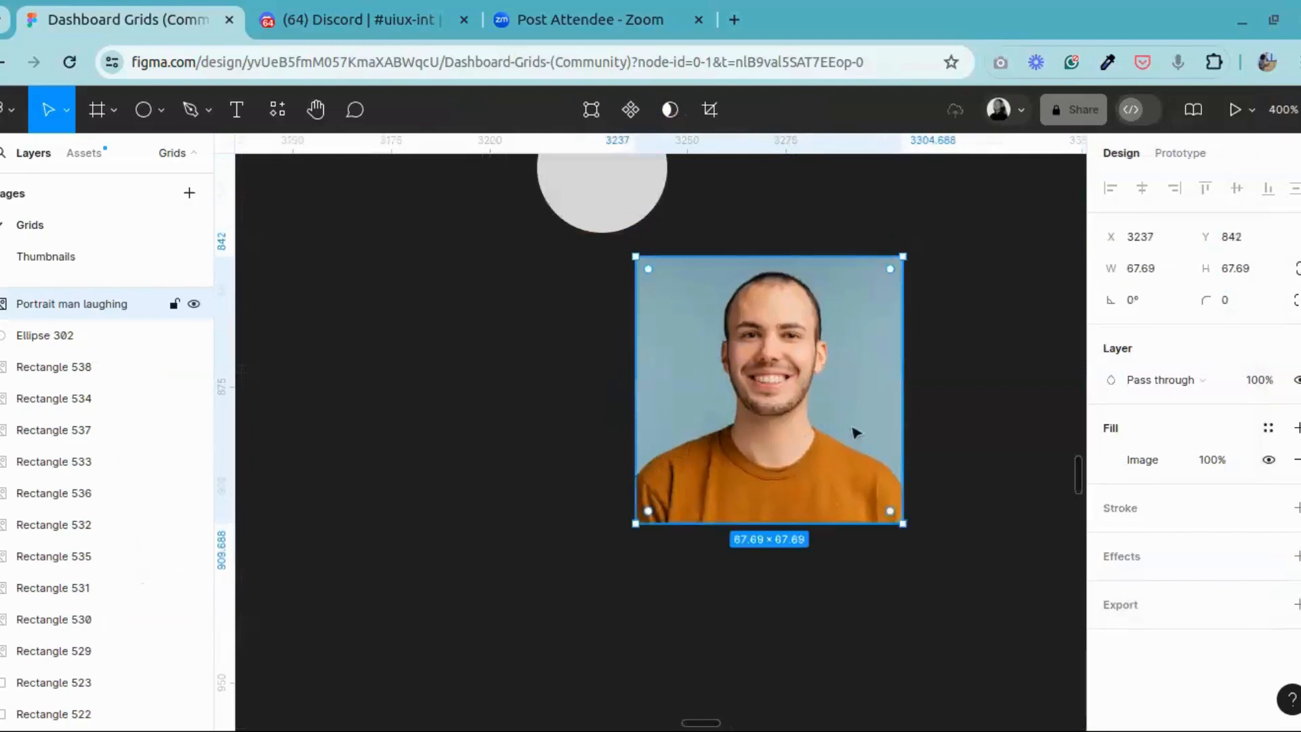
Step: Try to remove the portrait's background by running the saved Remove BG plugin on it
right_click(803, 349)
mouse_move(962, 498)
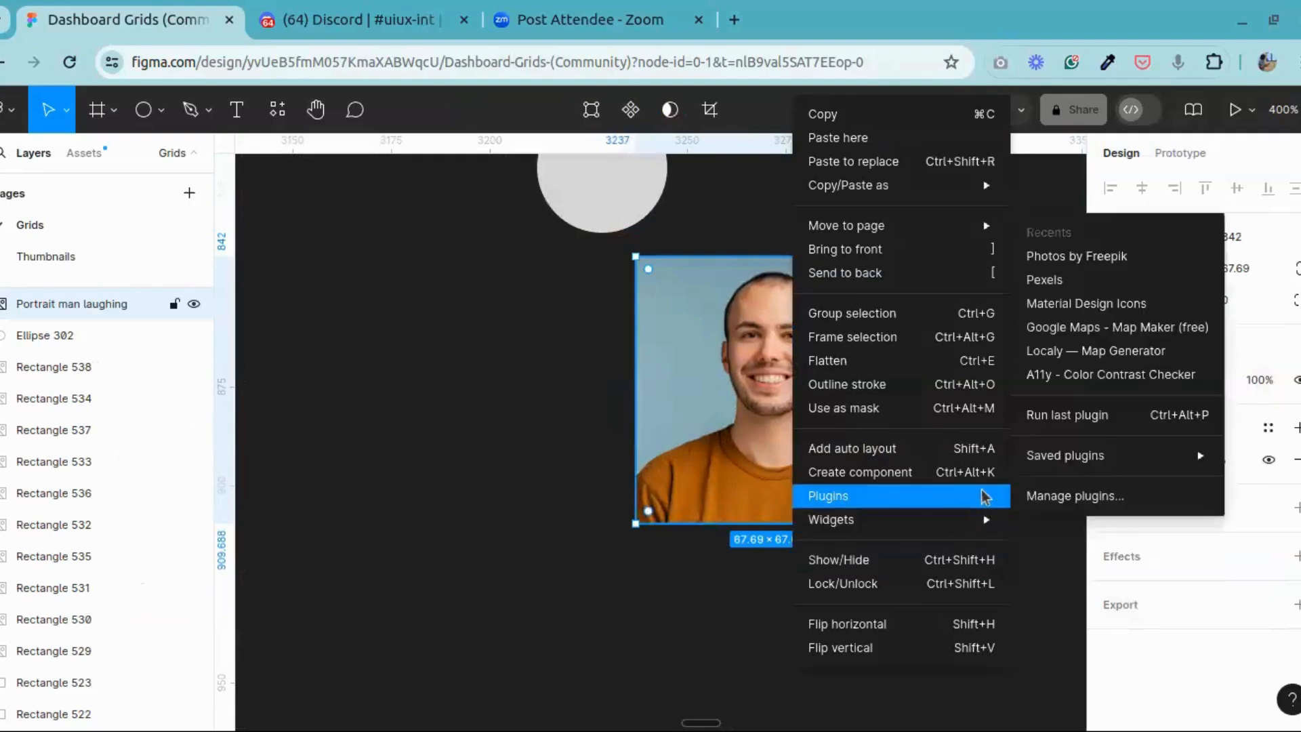
mouse_move(1147, 449)
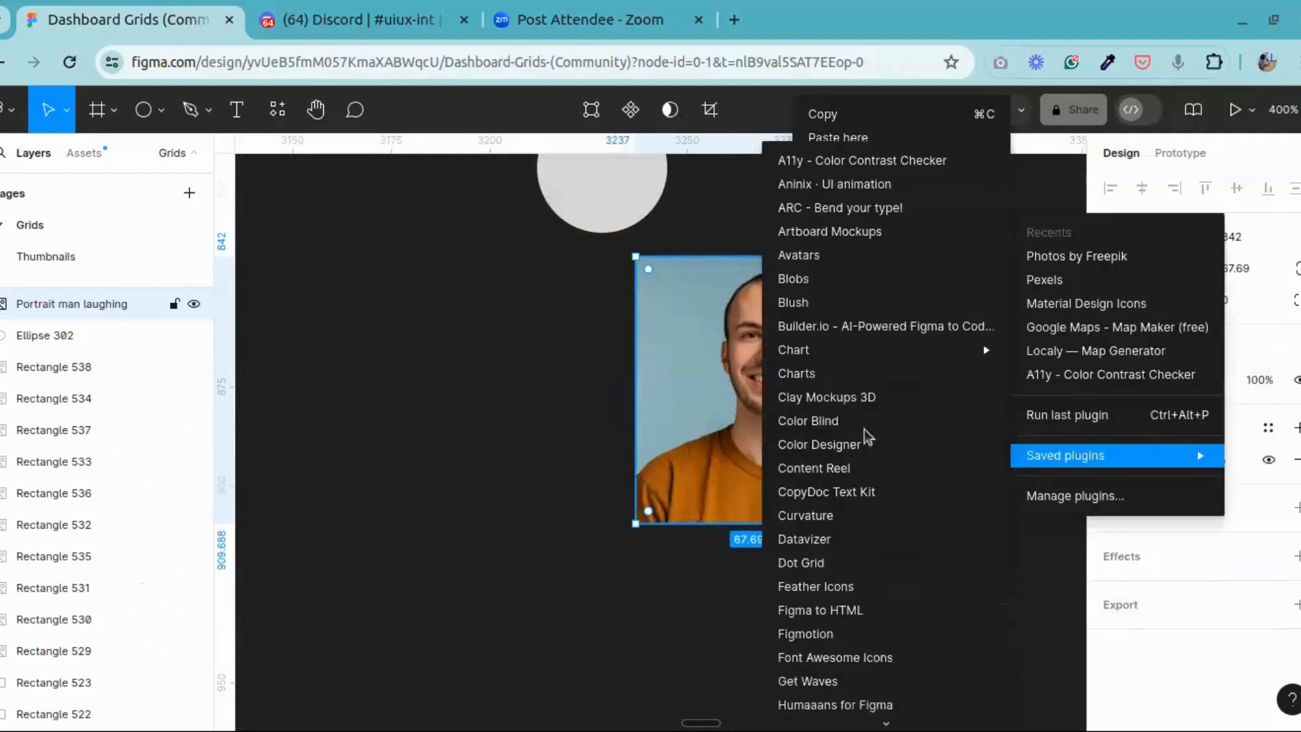
scroll(866, 432, down, 7)
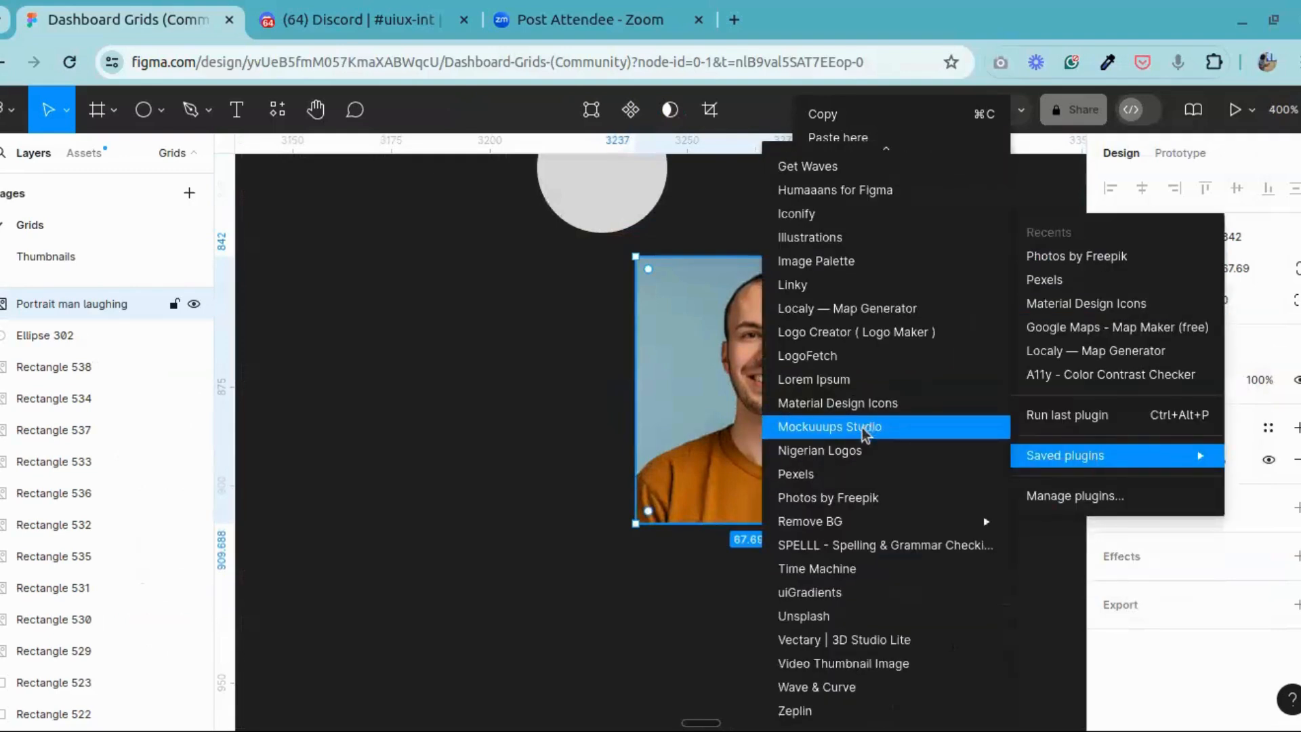
scroll(863, 430, up, 7)
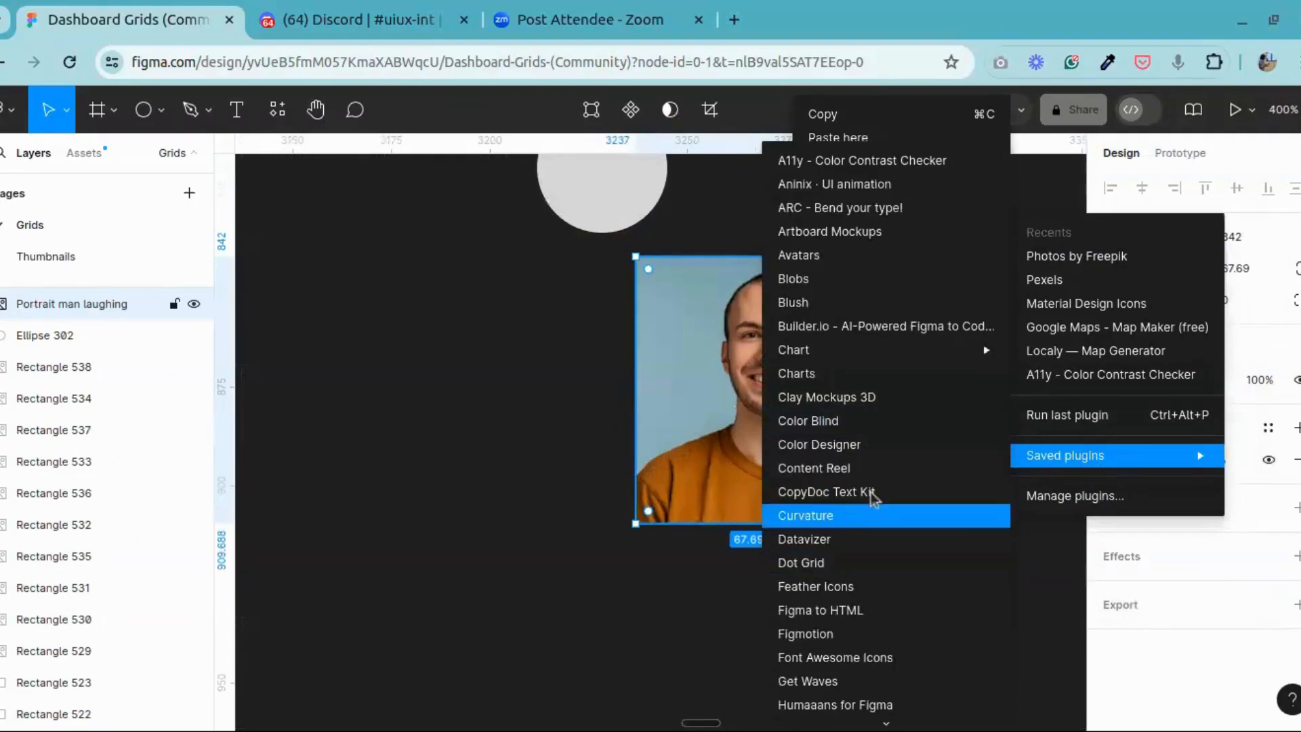
scroll(872, 498, down, 7)
mouse_move(881, 523)
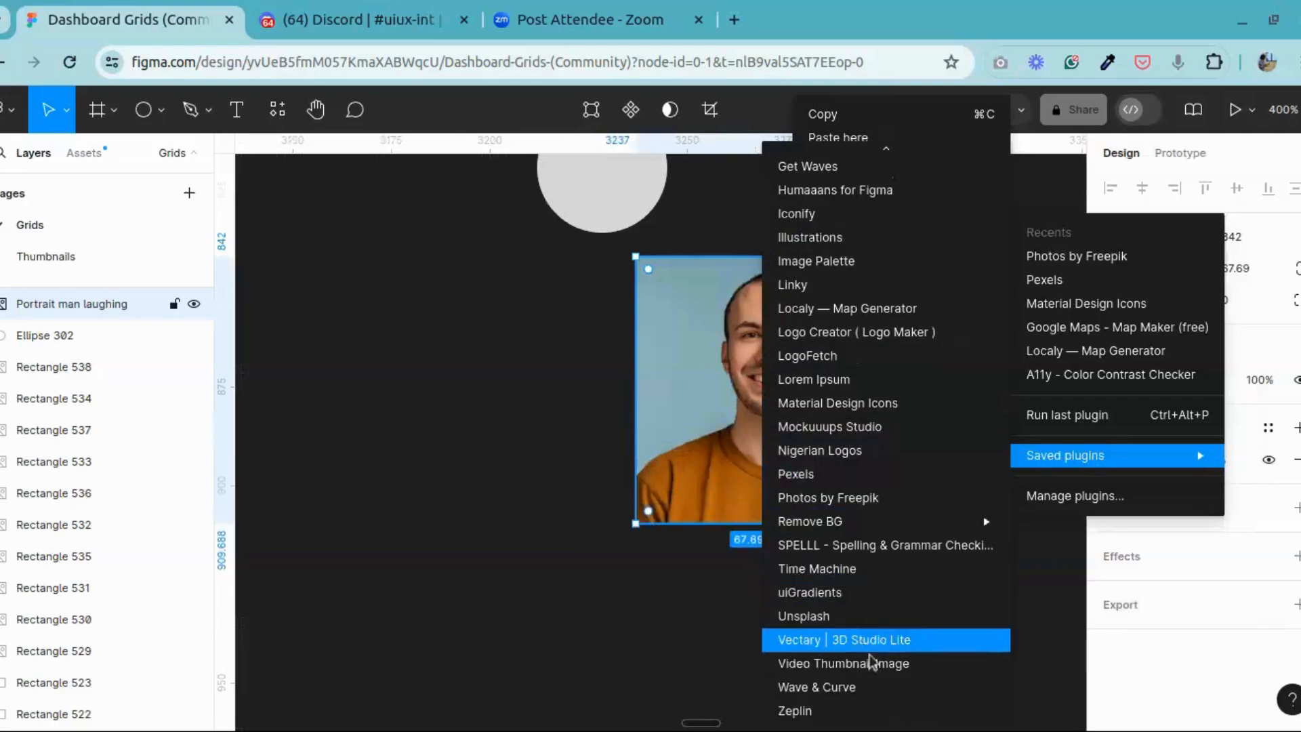
scroll(839, 461, up, 7)
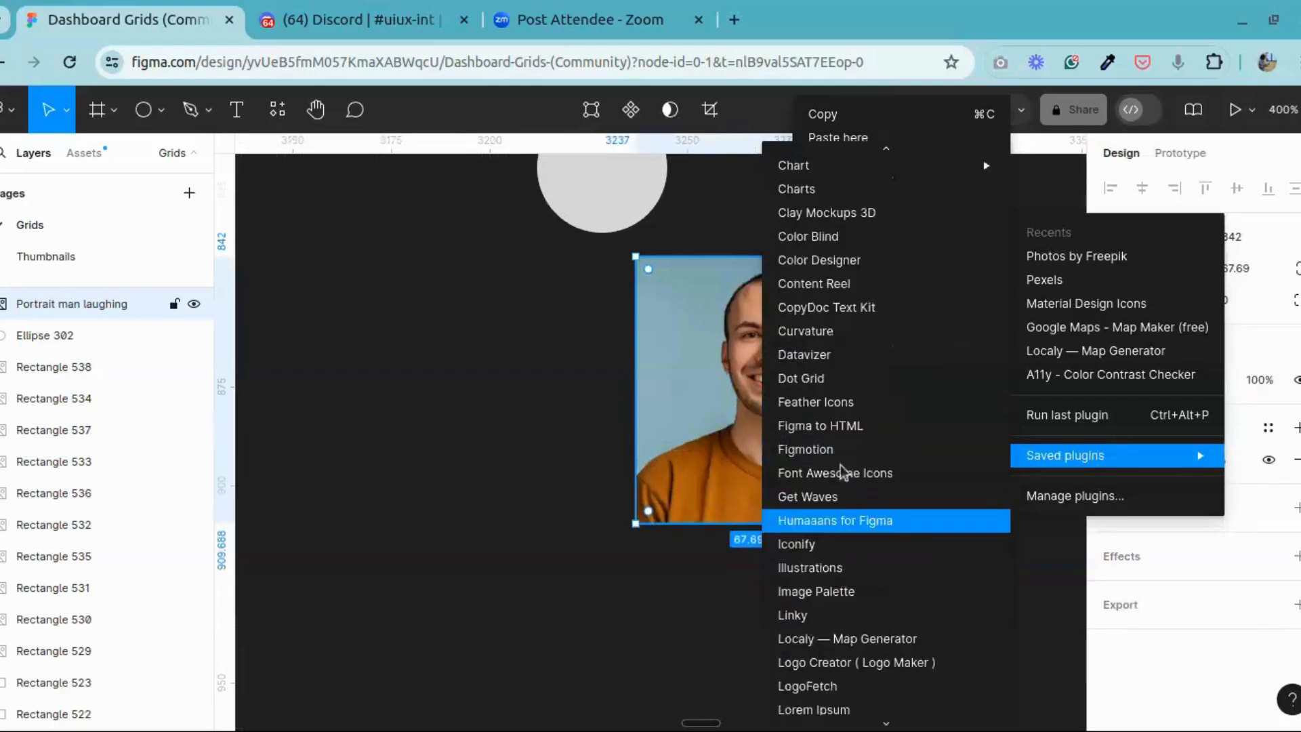
scroll(841, 465, up, 4)
scroll(843, 418, down, 10)
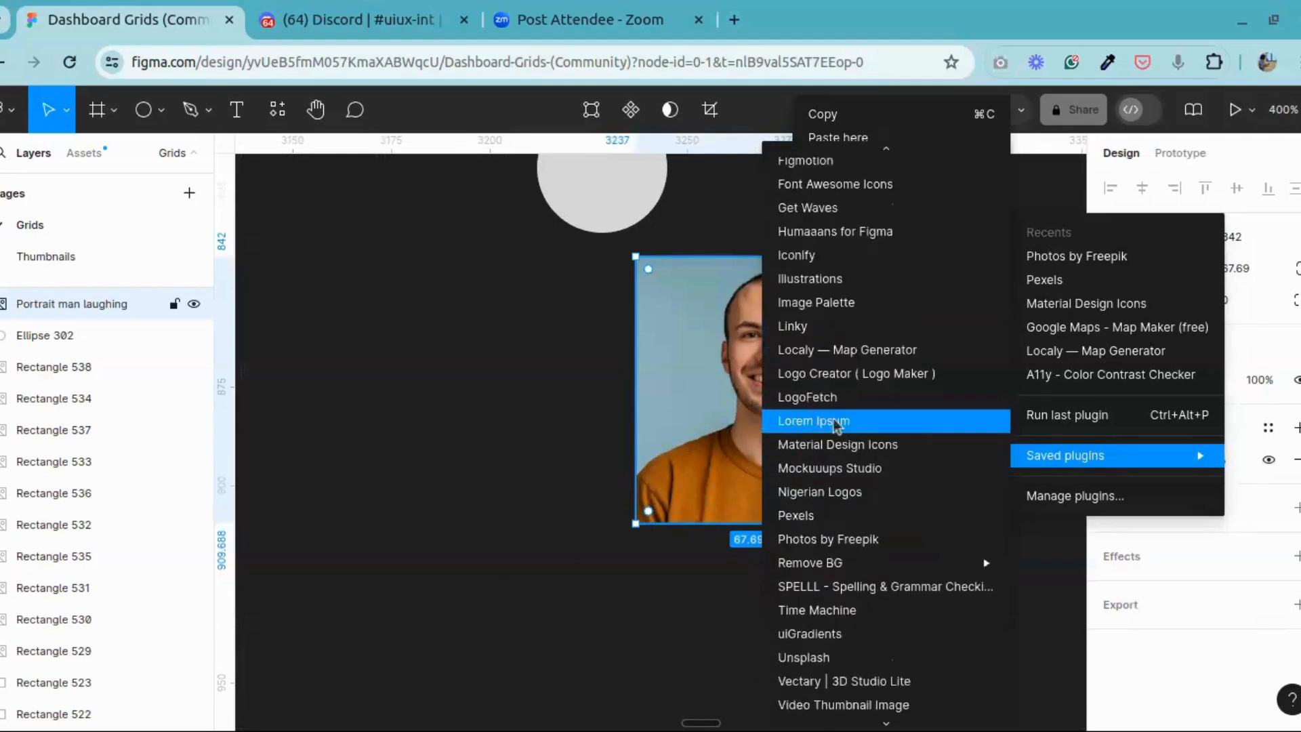
scroll(837, 502, down, 2)
mouse_move(833, 529)
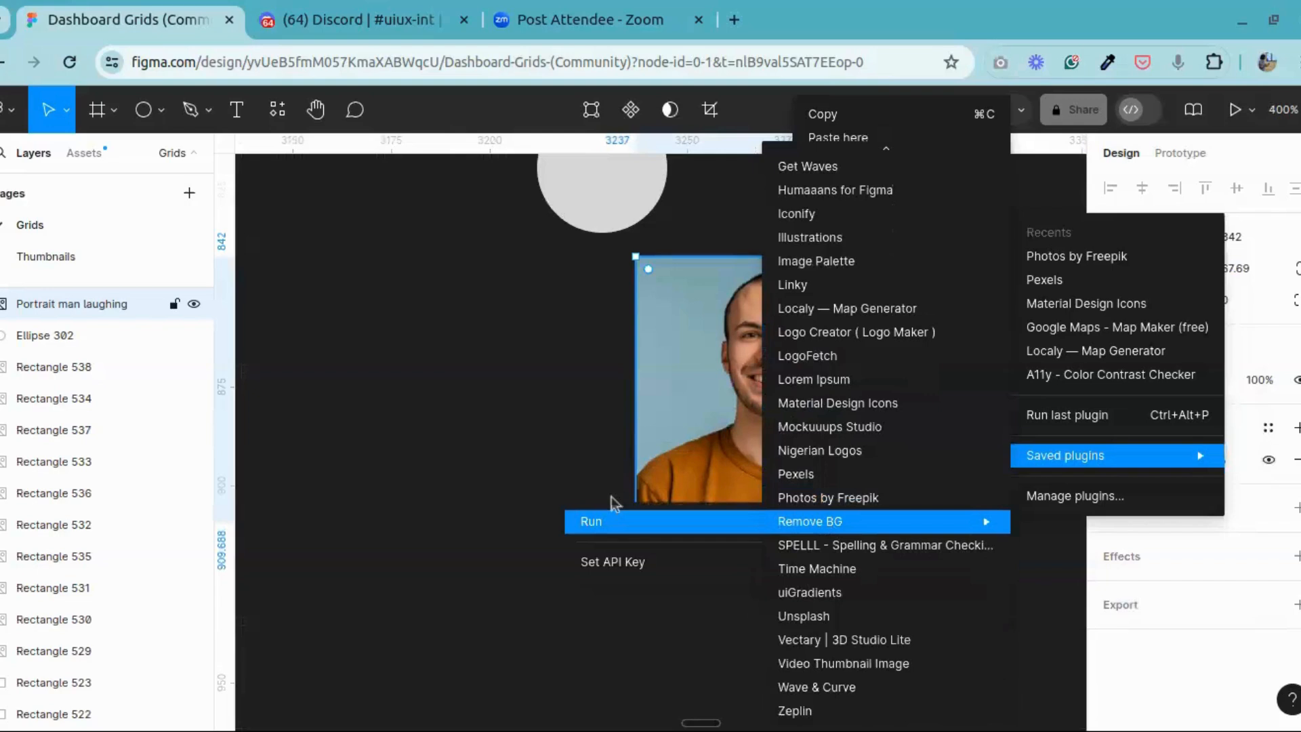
click(681, 516)
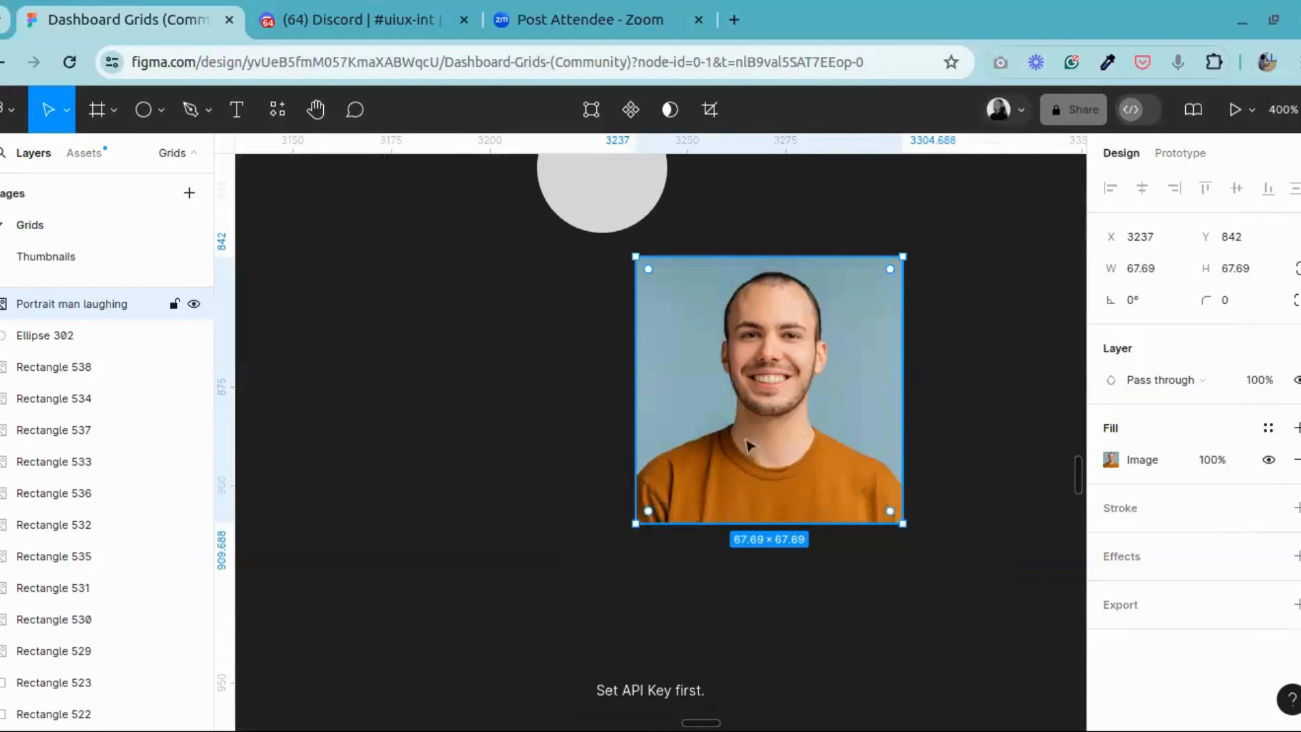
scroll(755, 380, up, 5)
scroll(757, 386, down, 5)
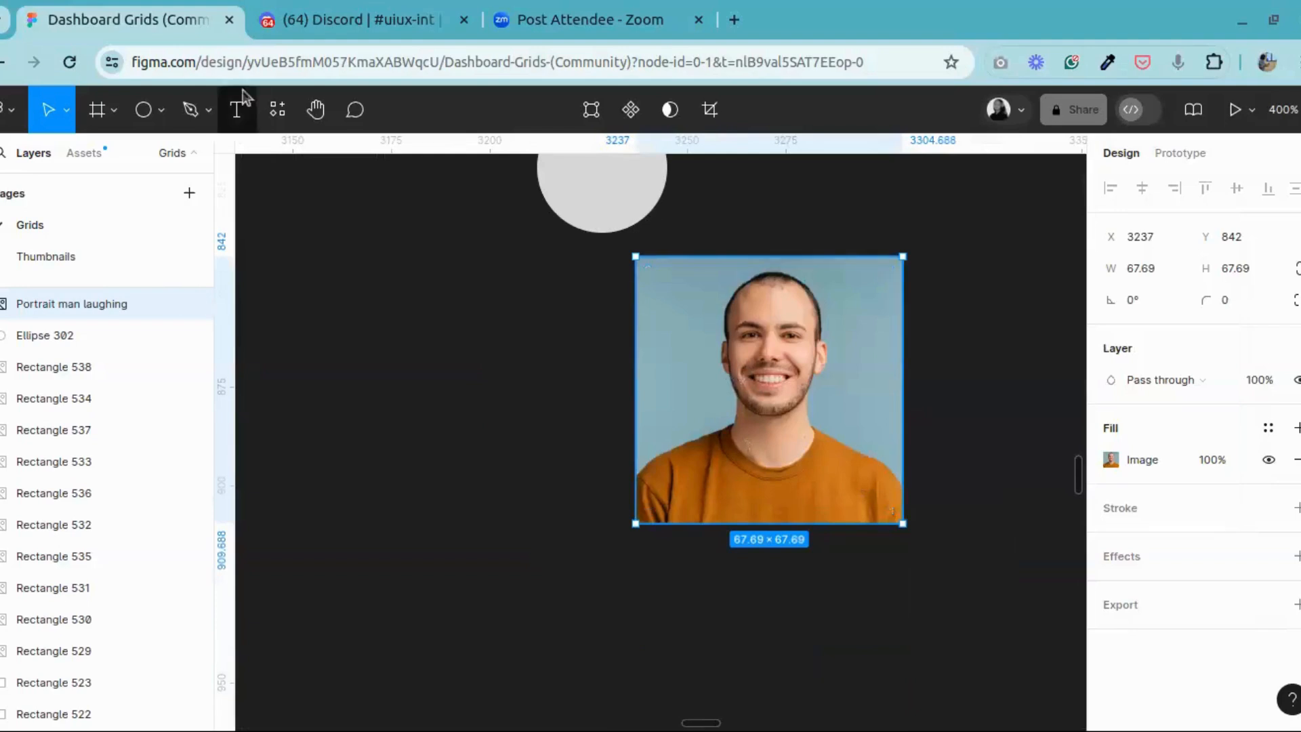
Step: Reposition the portrait below the grey circle at X 3212, Y 858
drag(786, 369, 738, 439)
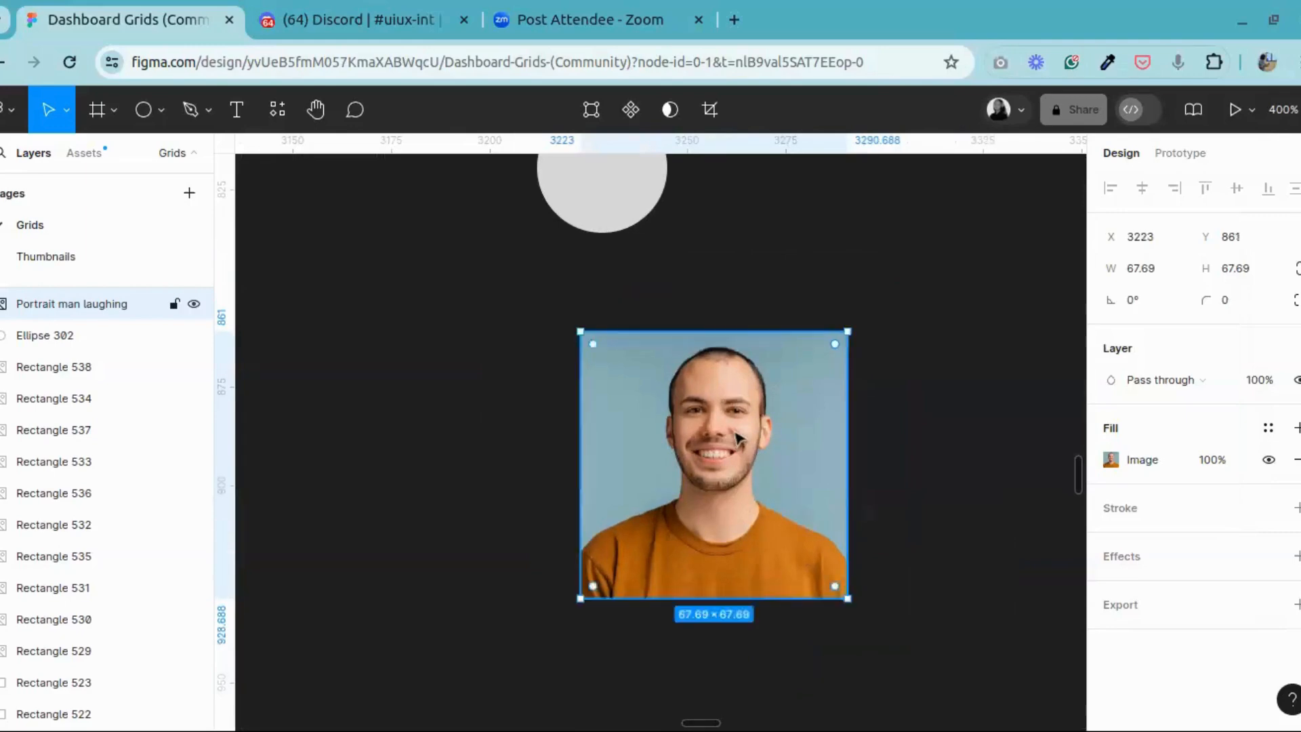
key(ctrl+plus)
drag(801, 405, 716, 381)
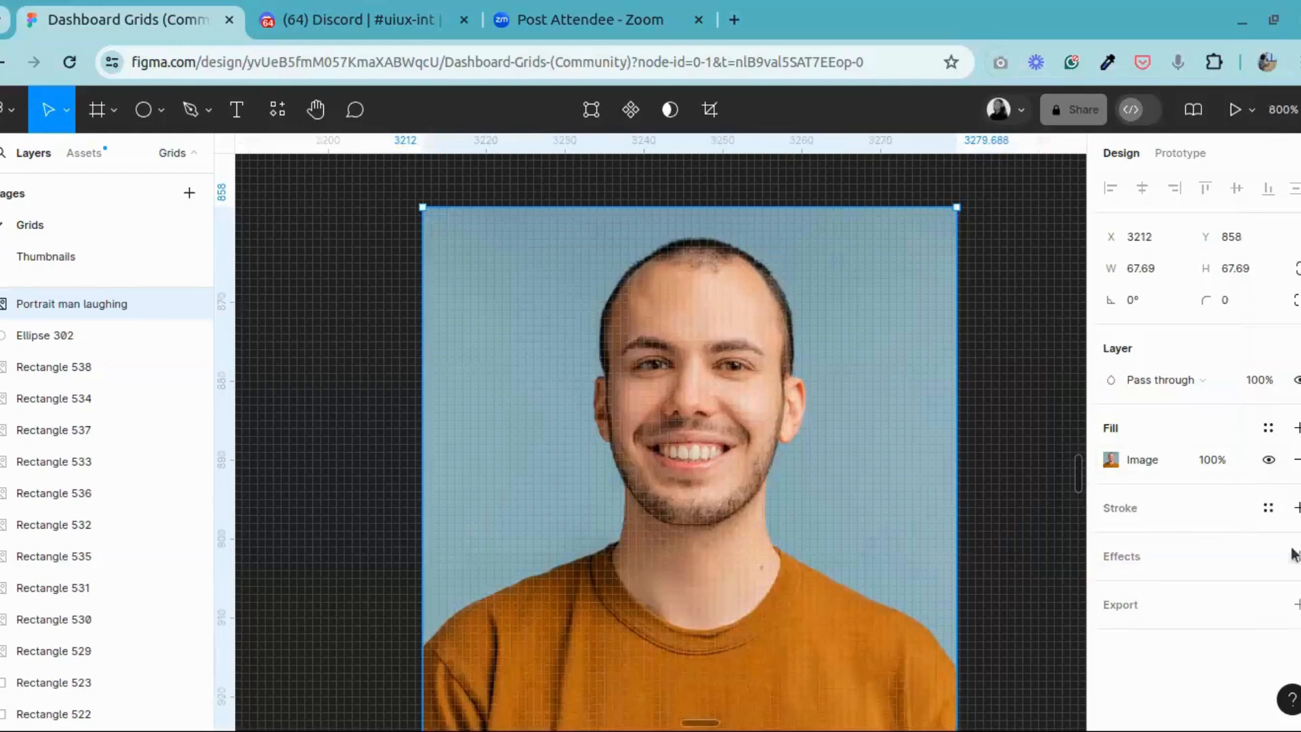
Step: Export the selected portrait as a PNG at 4x scale
click(1295, 604)
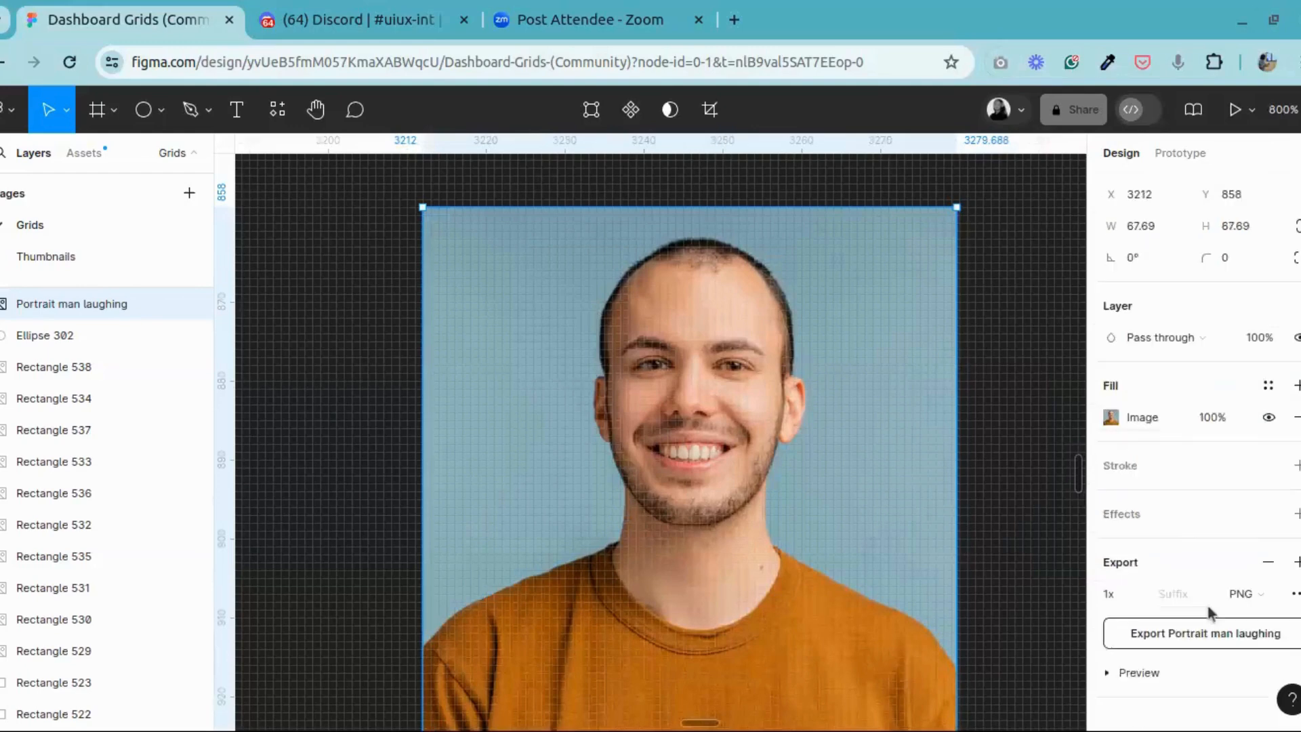
click(1141, 579)
click(1134, 672)
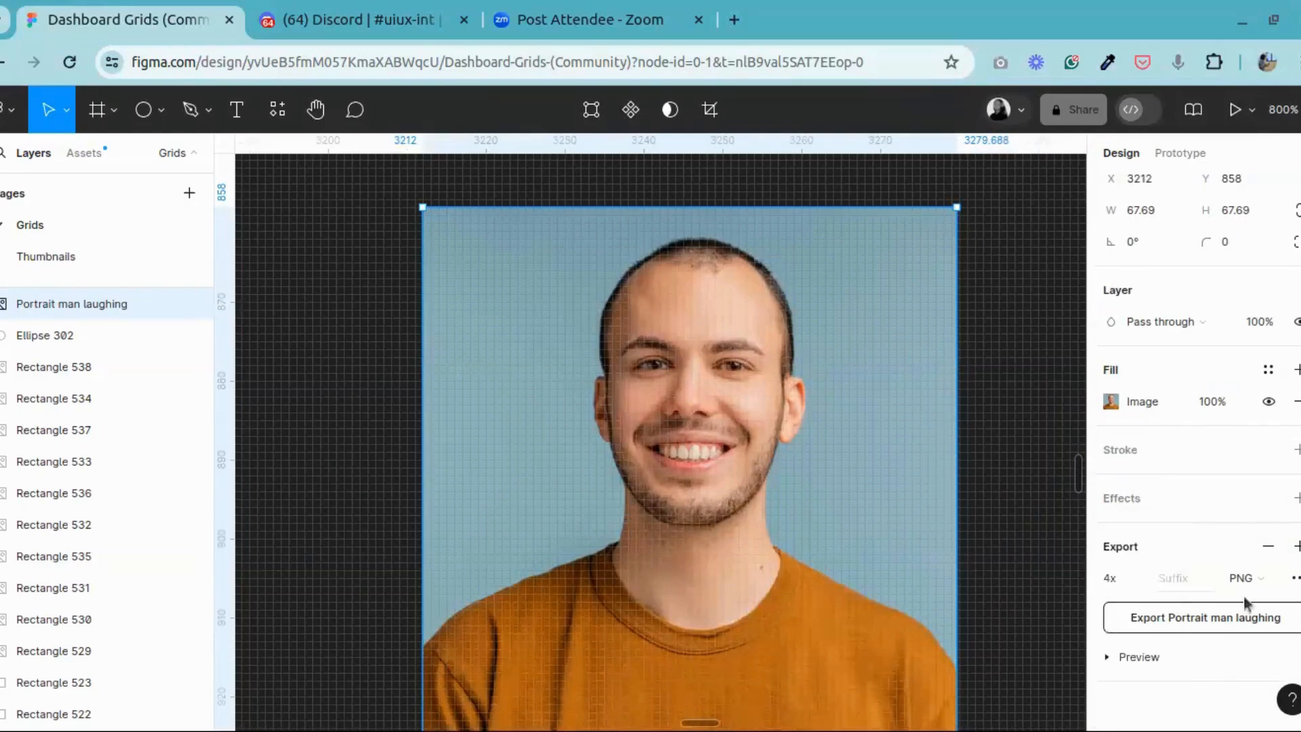
click(1228, 620)
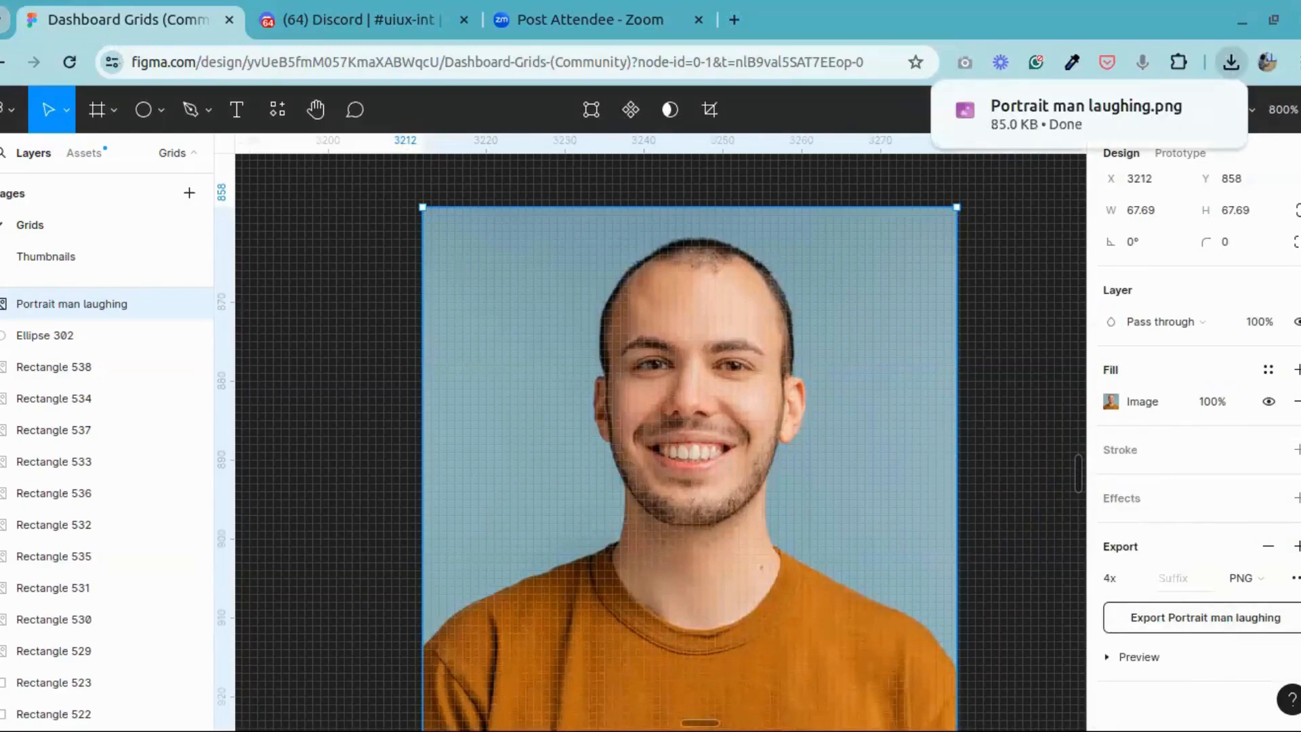
Step: Reduce the browser window from its maximized size and open the remove.bg website in a new tab
click(1269, 23)
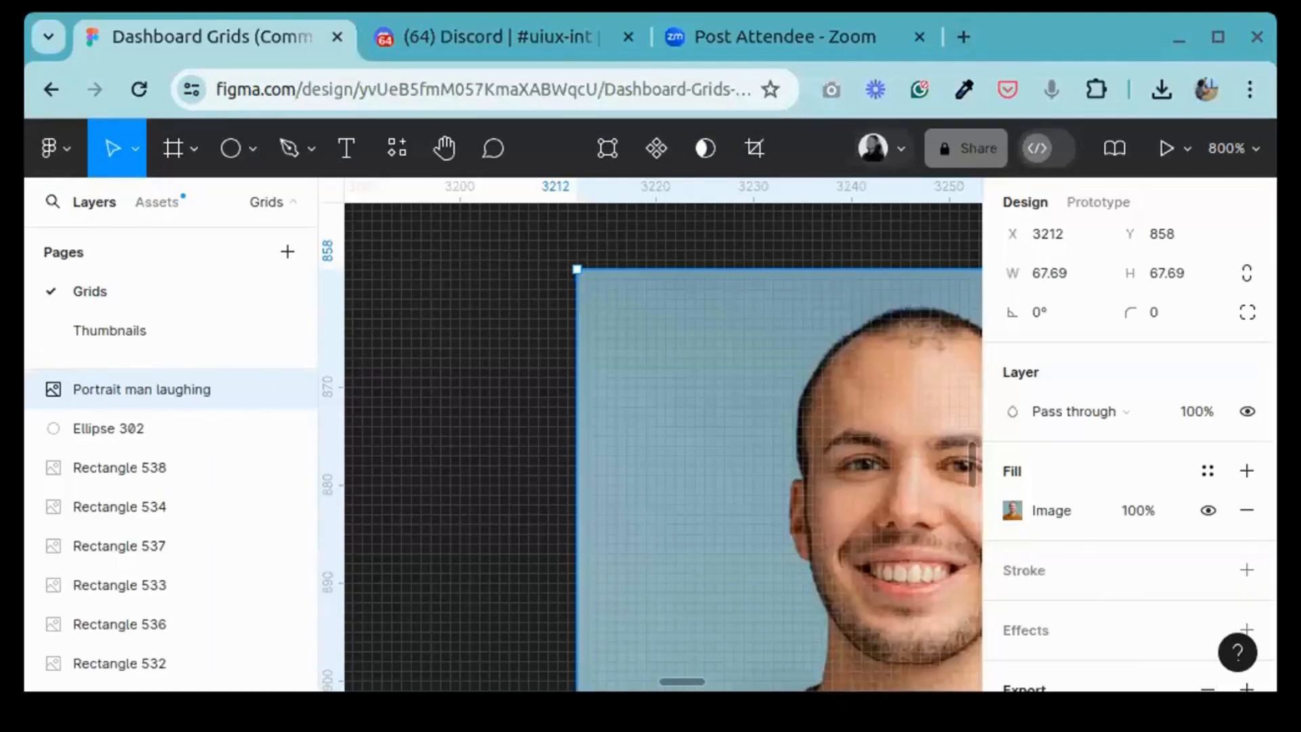
click(963, 36)
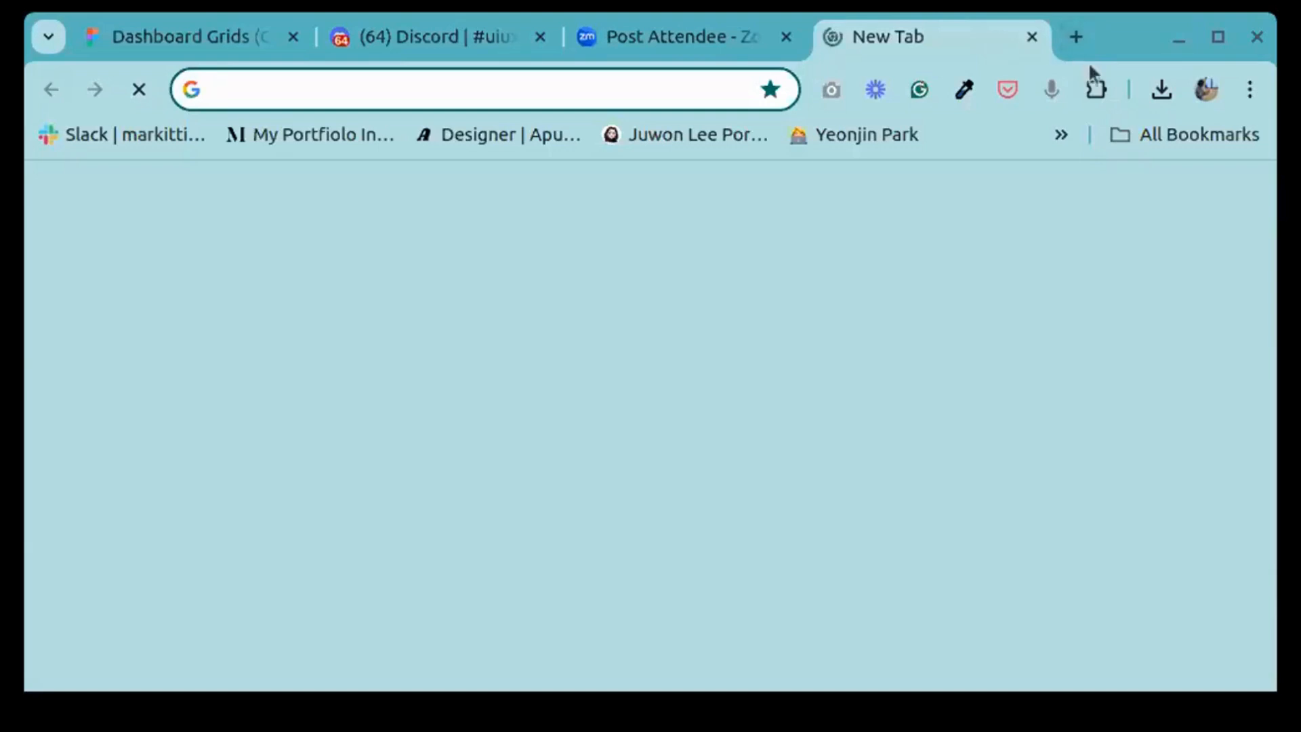
text(re)
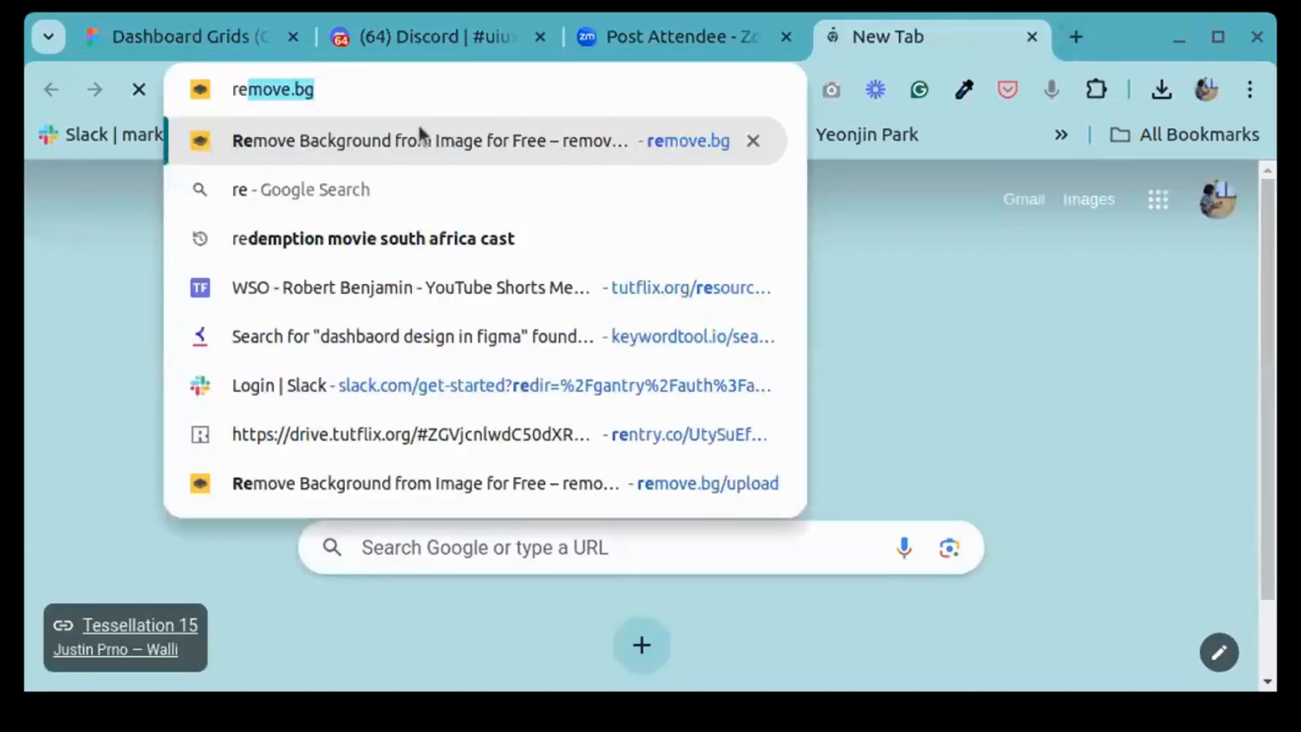
key(Return)
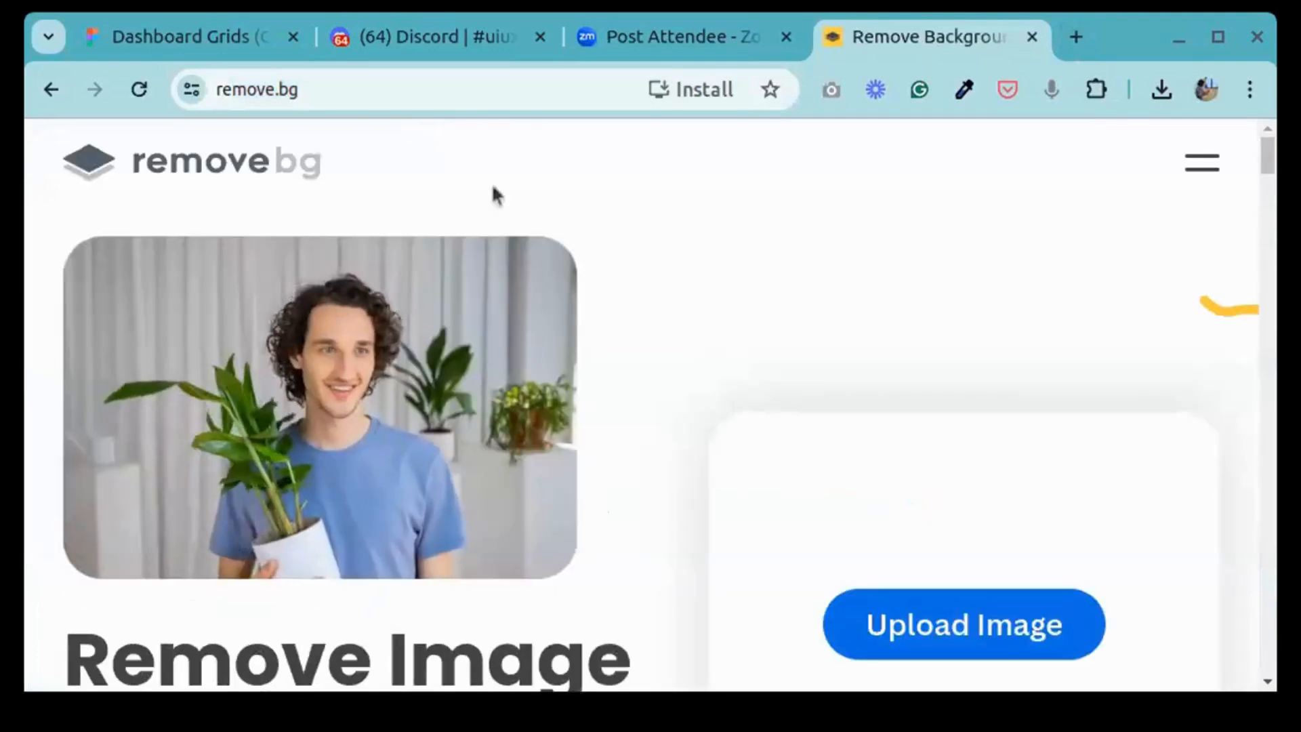
Step: Upload Portrait man laughing.png to remove.bg and download the background-removed version
scroll(857, 391, down, 2)
scroll(856, 392, down, 3)
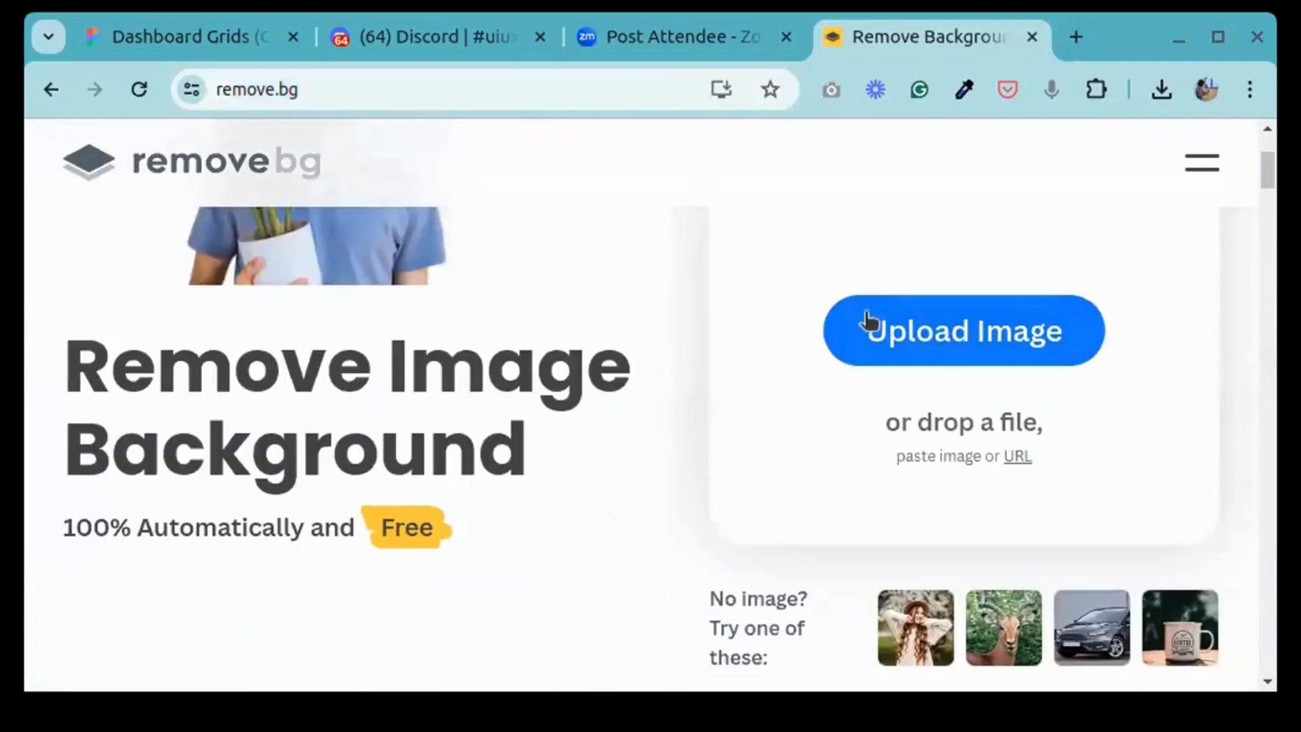
click(865, 319)
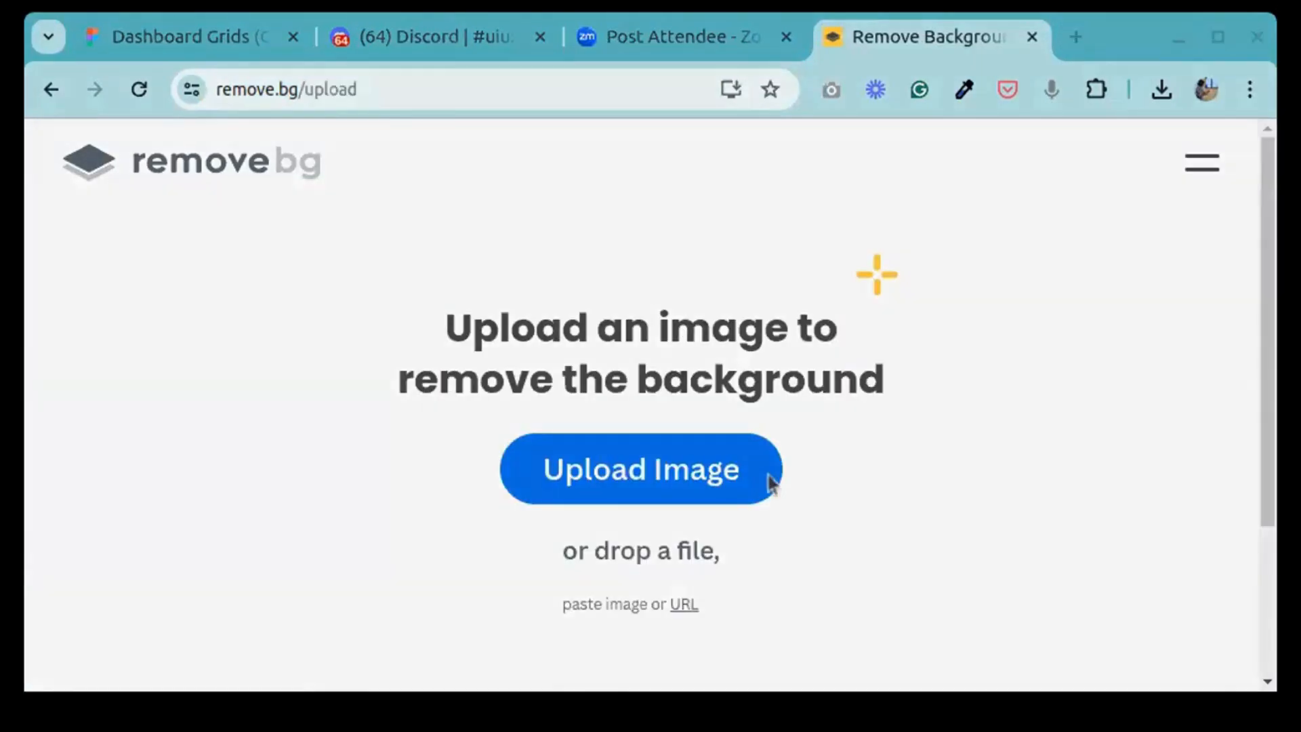
click(770, 483)
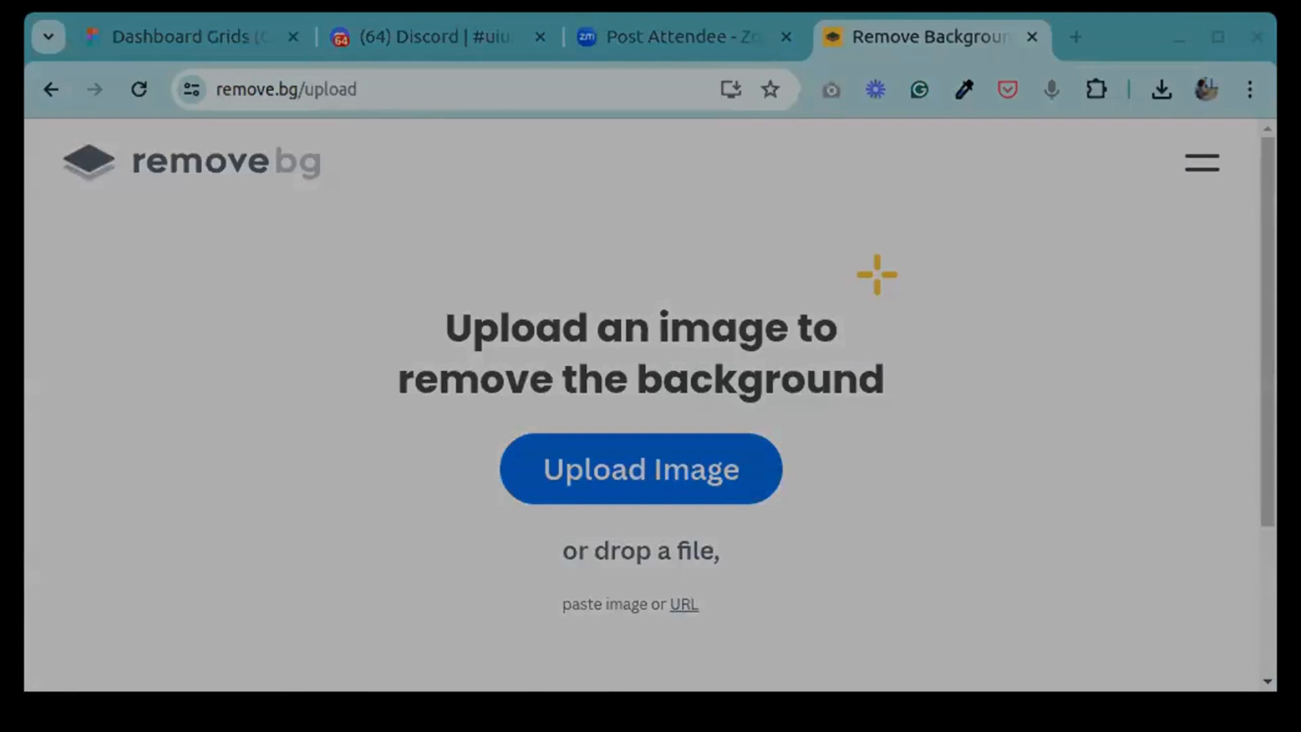
click(1077, 193)
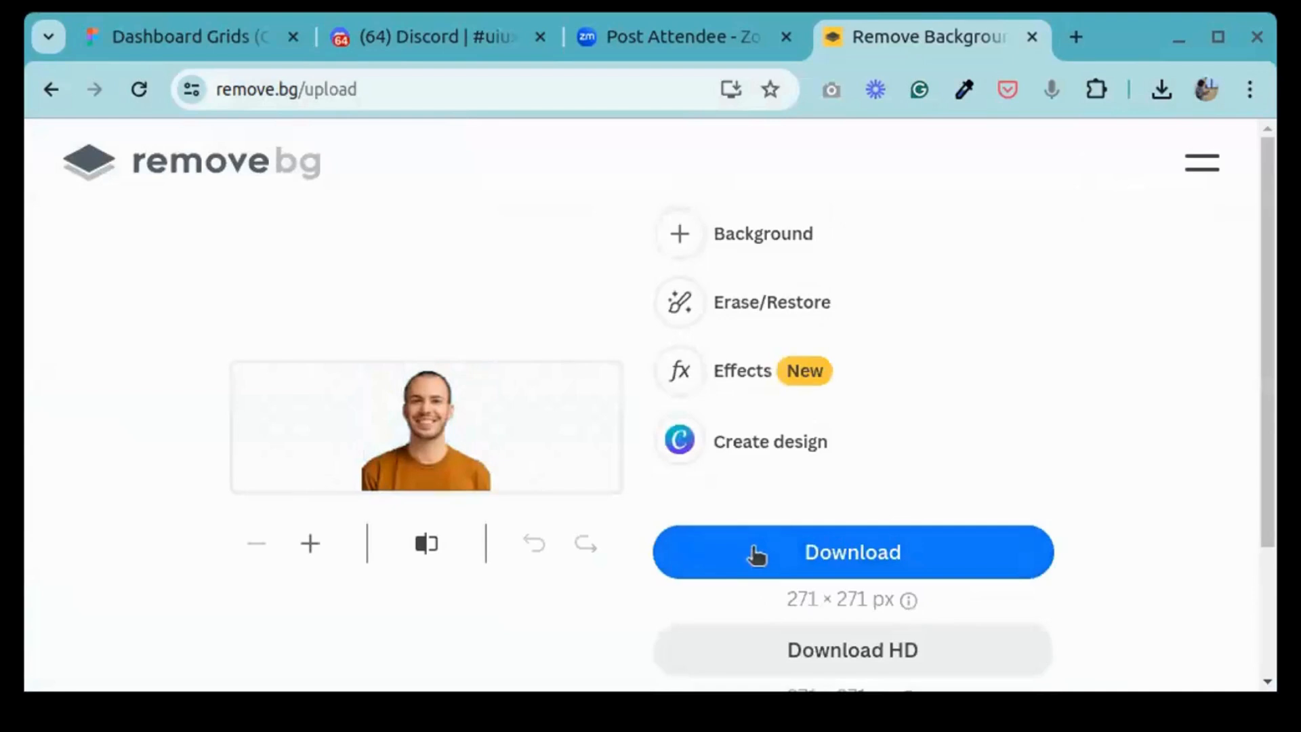
click(880, 552)
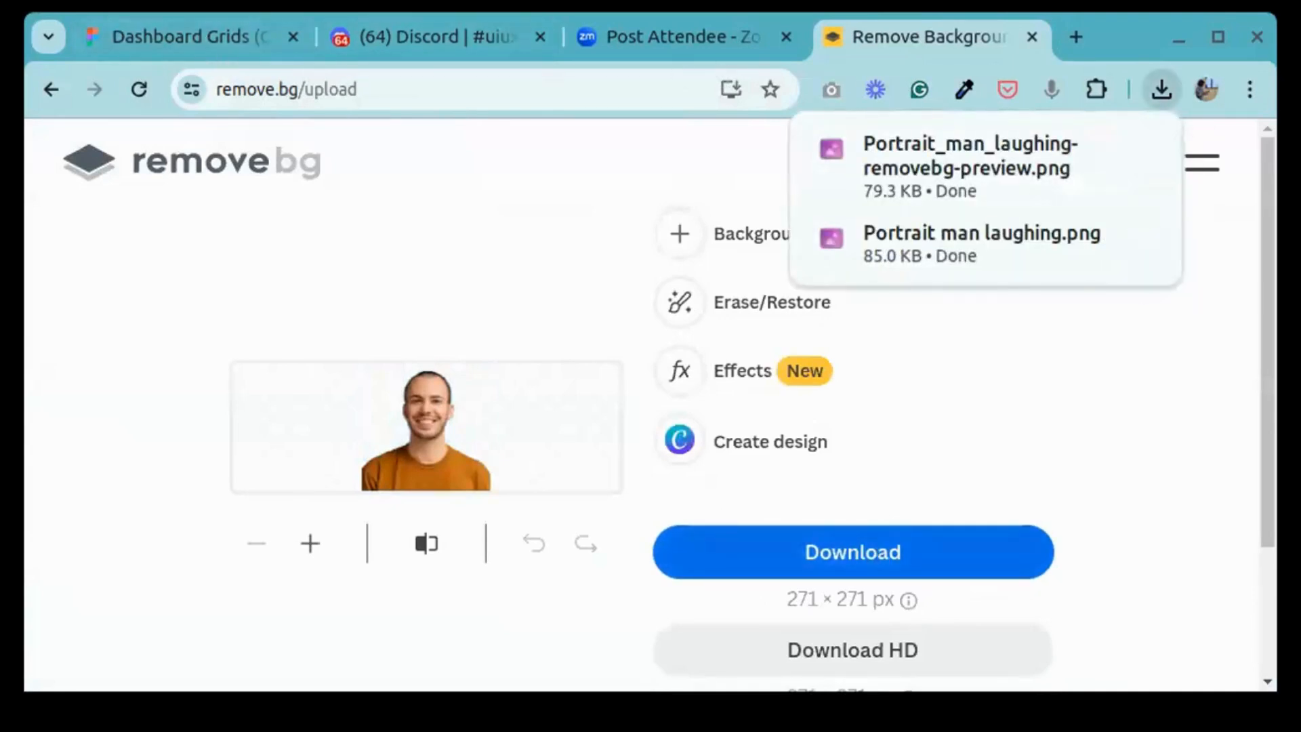
Step: Close remove.bg, return to Figma in a maximized window, and delete the original portrait with the blue background
click(1032, 37)
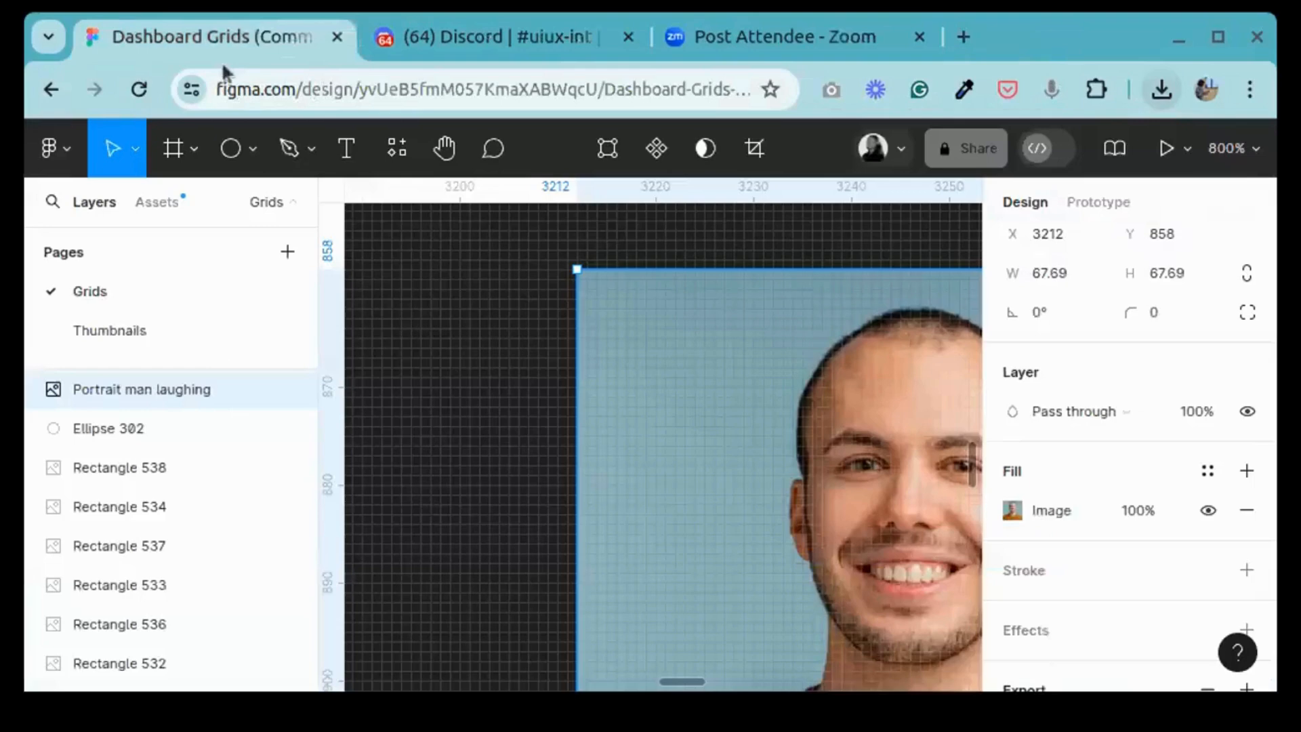
click(494, 319)
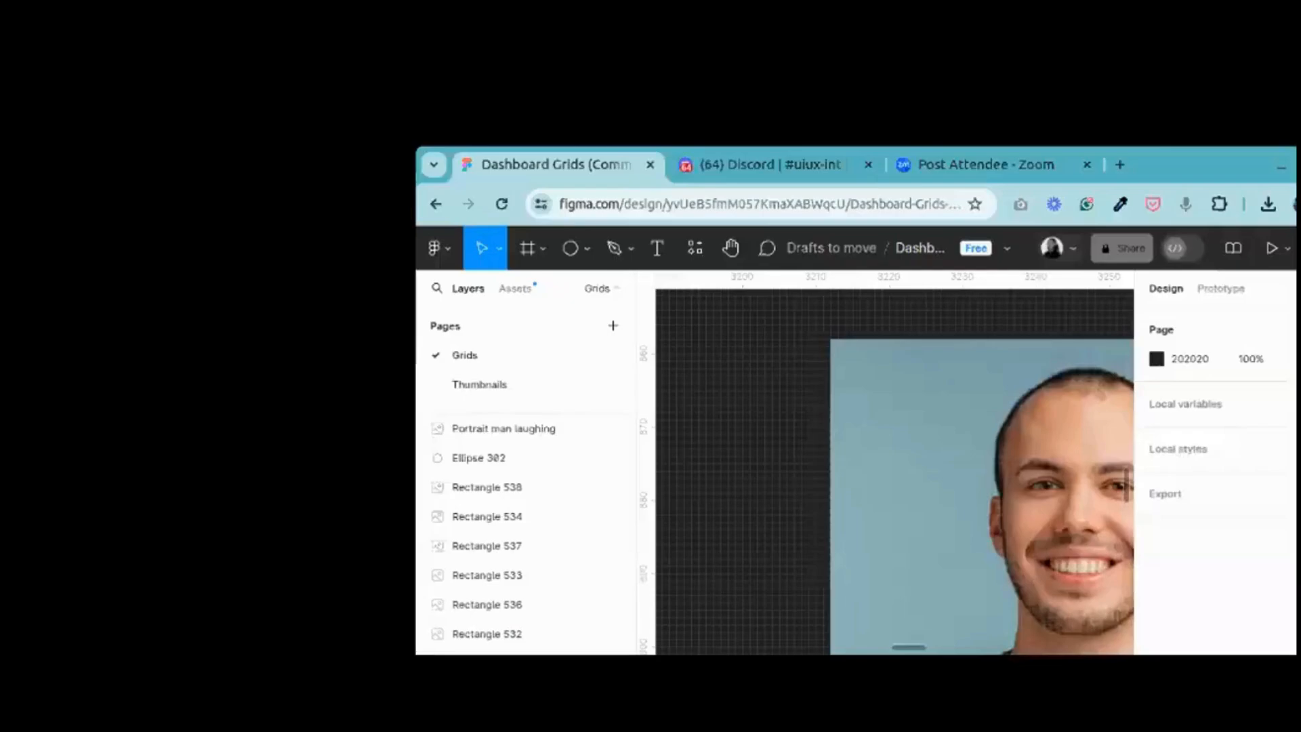
click(1217, 36)
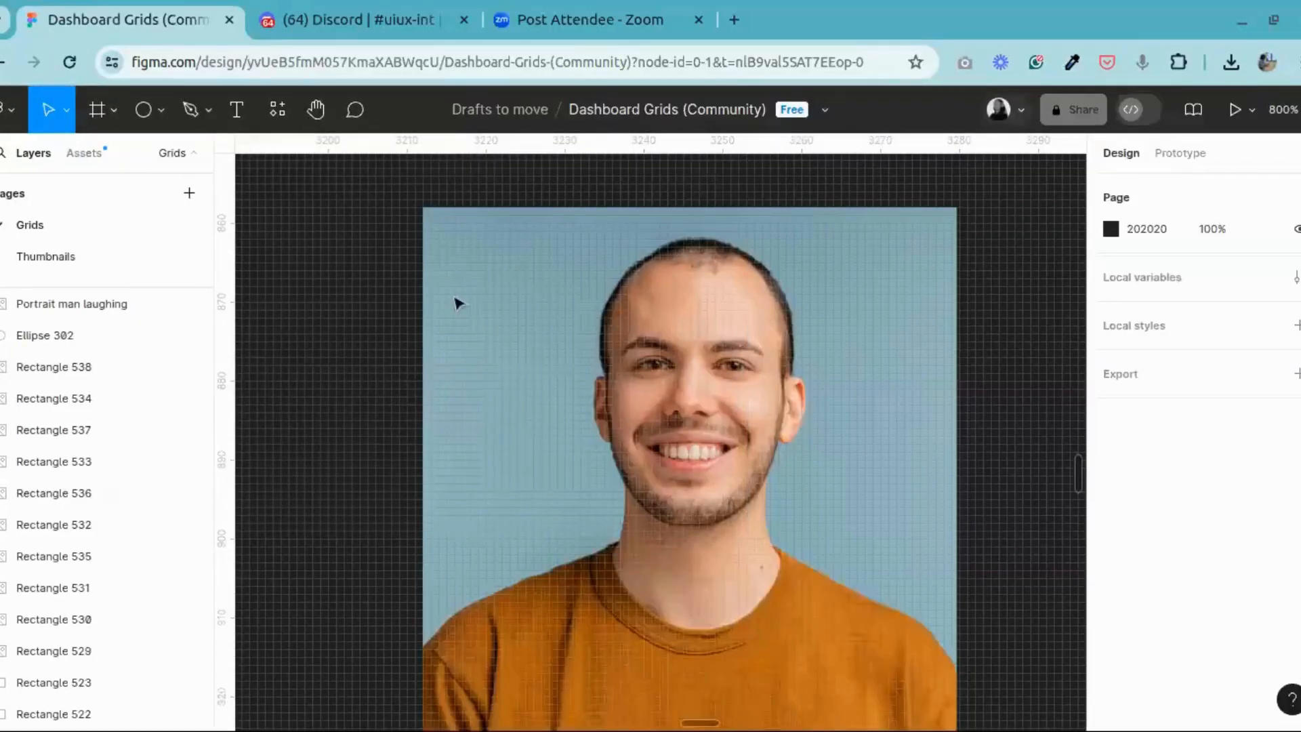
click(458, 302)
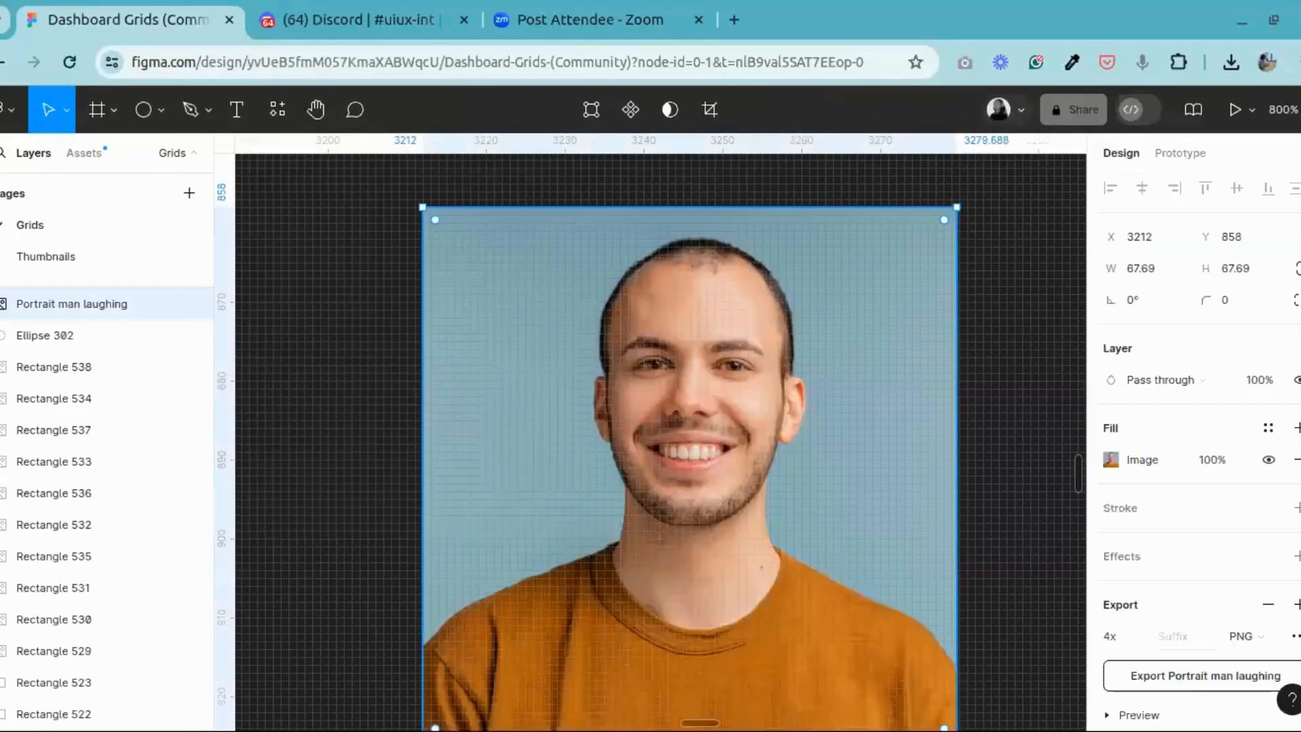
scroll(710, 359, down, 5)
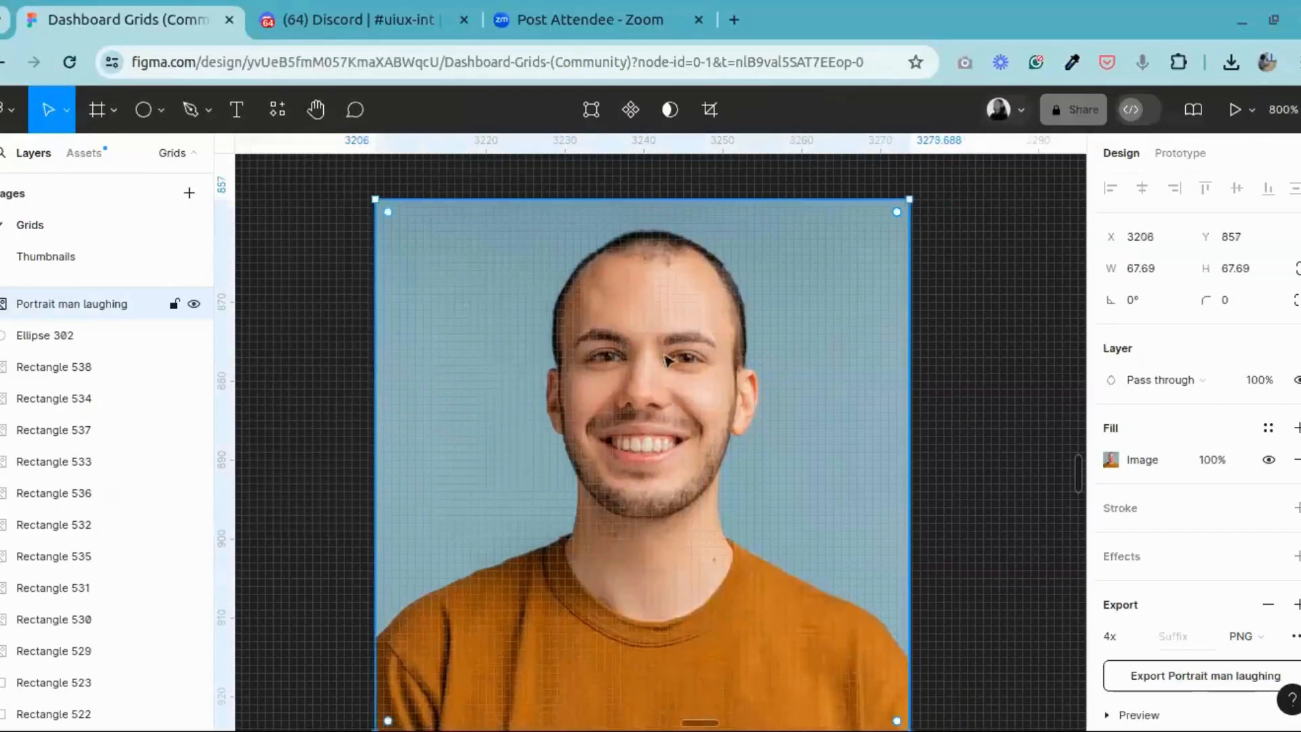
key(Delete)
scroll(690, 373, up, 3)
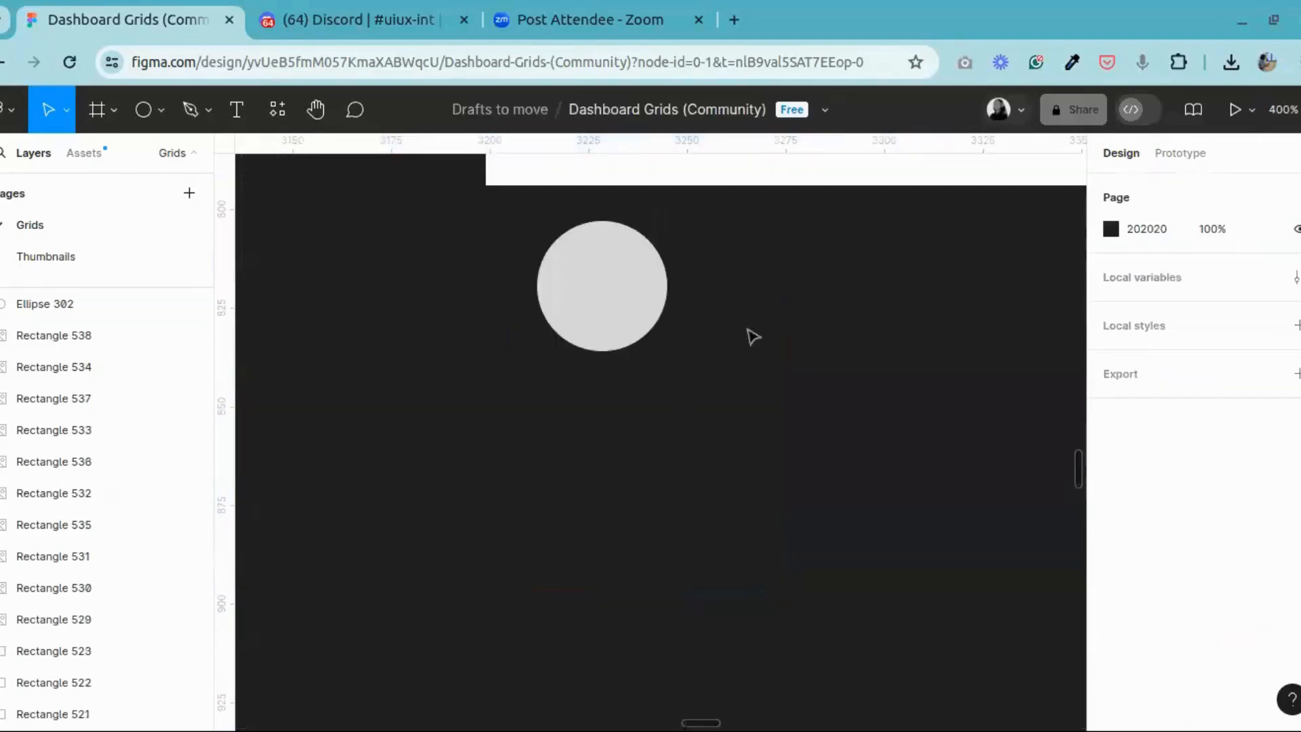
right_click(736, 288)
mouse_move(849, 450)
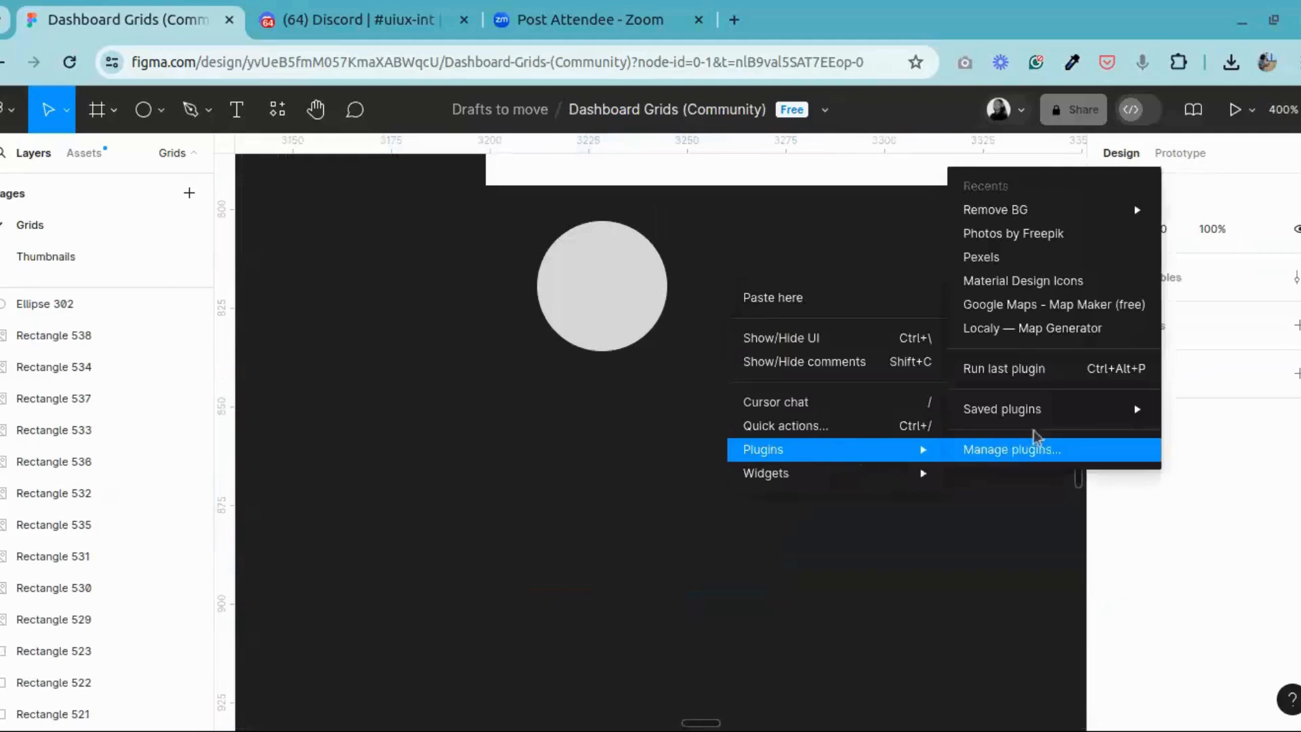
click(622, 467)
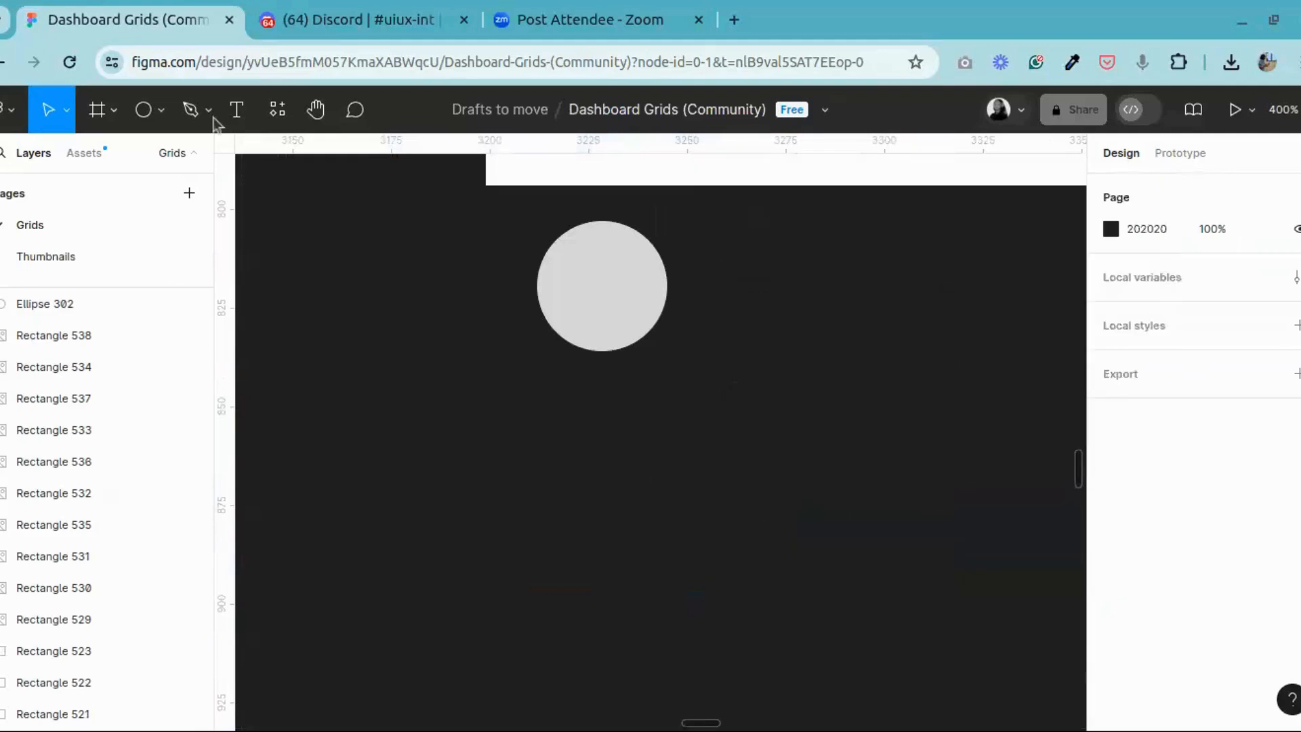
Step: Place the background-removed portrait PNG beside the grey circle at about 48 × 55
click(114, 112)
click(161, 111)
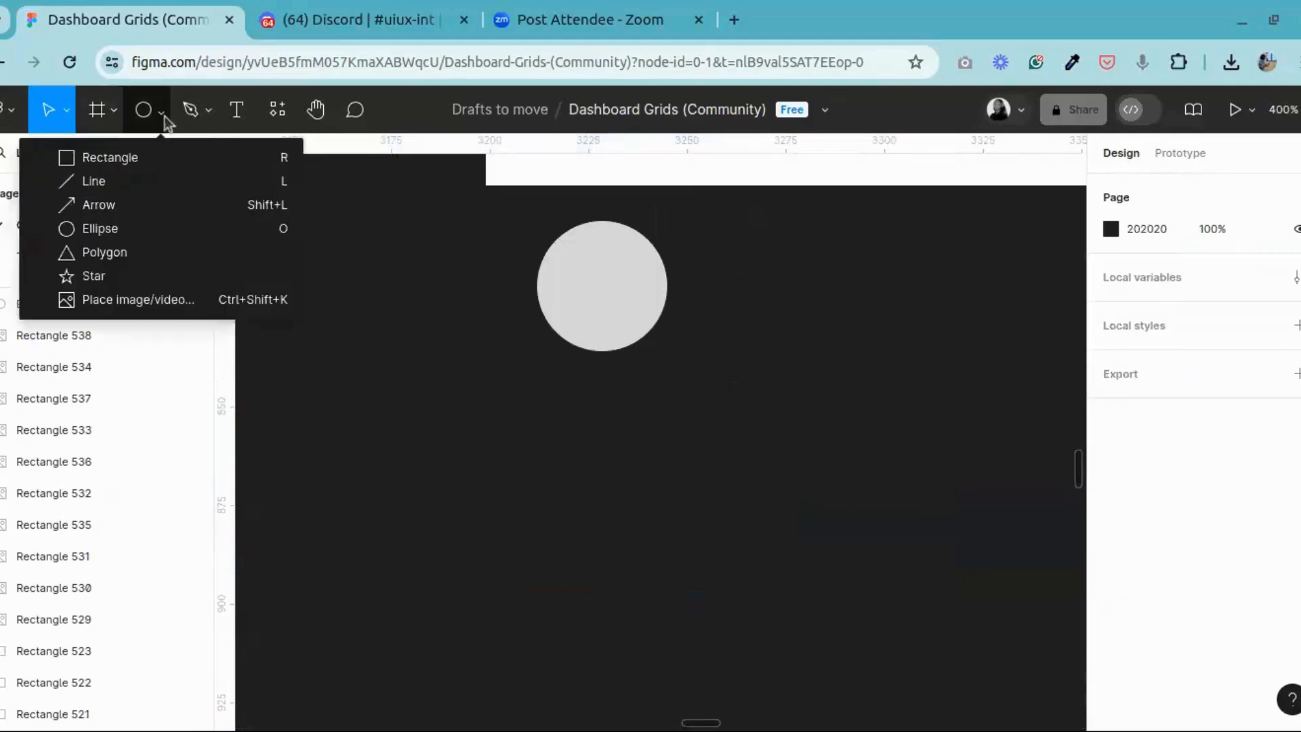
click(177, 295)
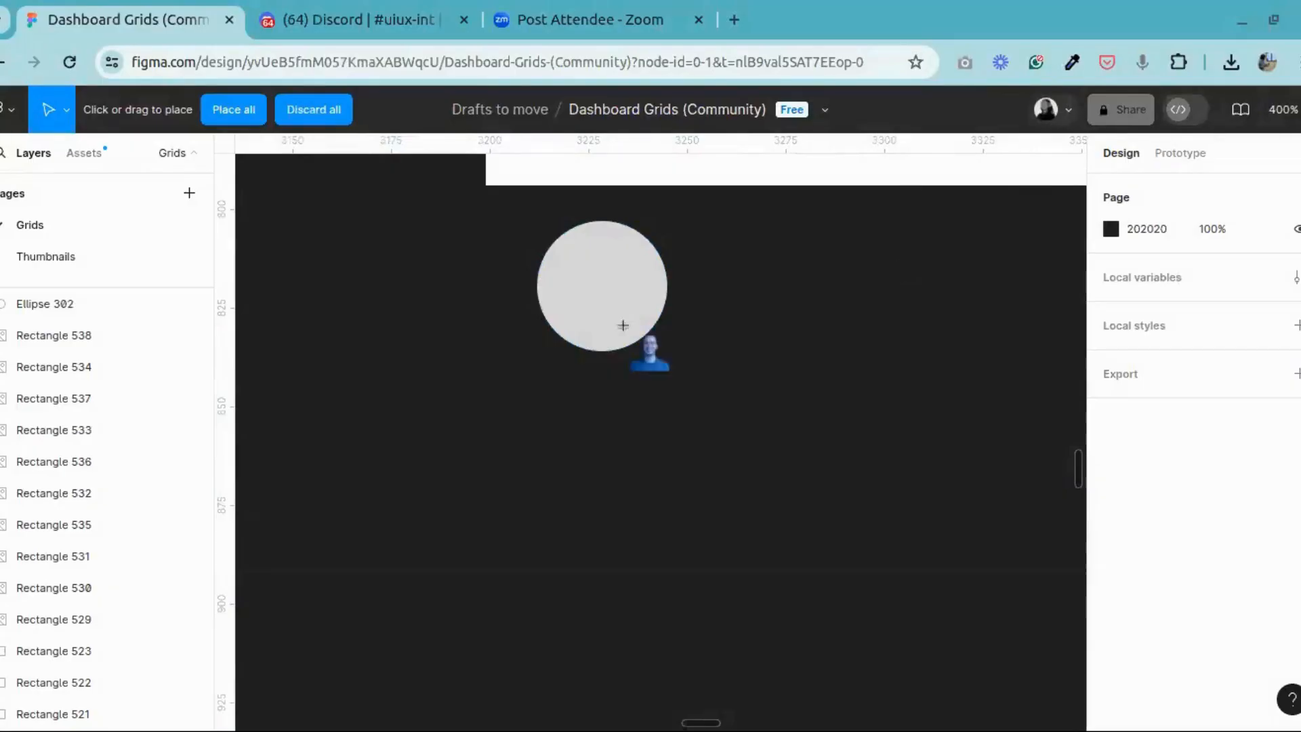
drag(679, 337, 867, 540)
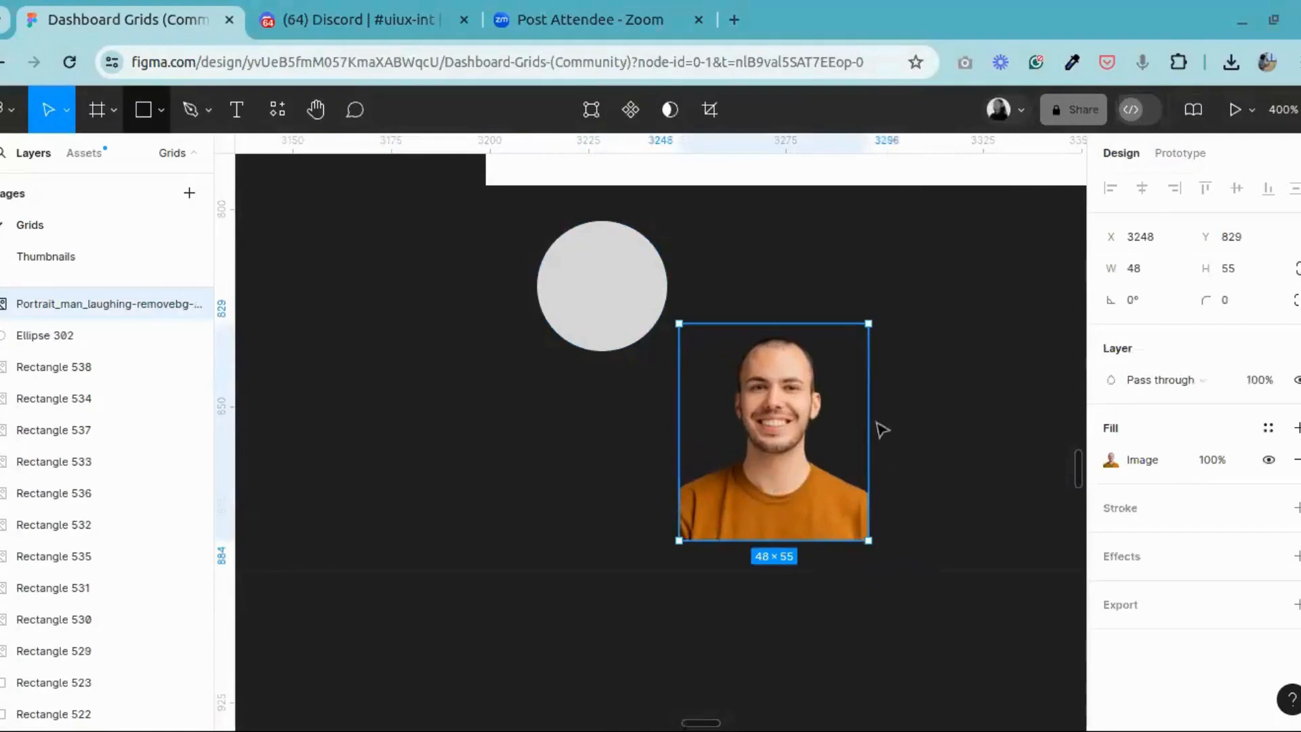
Step: Widen the placed portrait to 58 × 55 and move it over the grey circle at X 3200, Y 803
drag(870, 439, 909, 465)
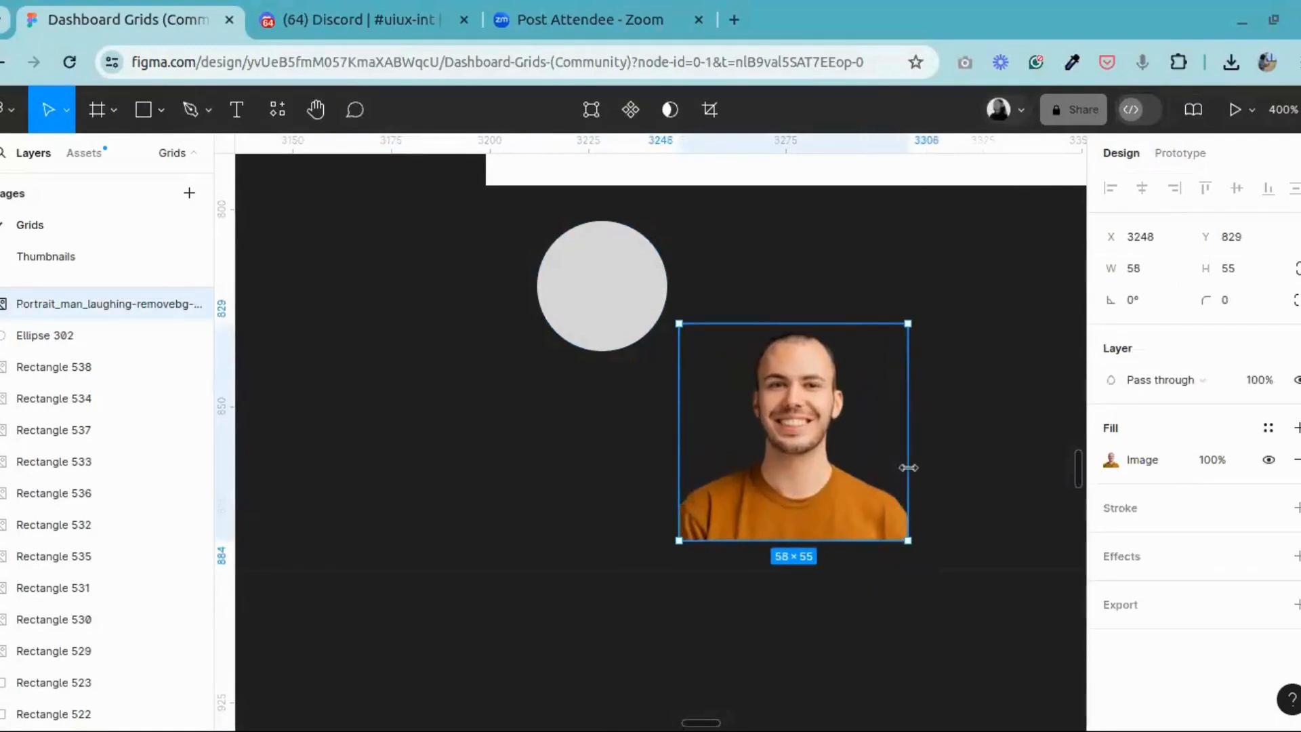
mouse_move(813, 544)
mouse_down()
mouse_move(815, 556)
mouse_move(816, 540)
mouse_up()
drag(802, 455, 613, 352)
Step: Slightly lower the exposure and contrast of the portrait's image fill and fine-tune its saturation, temperature and highlights
click(315, 109)
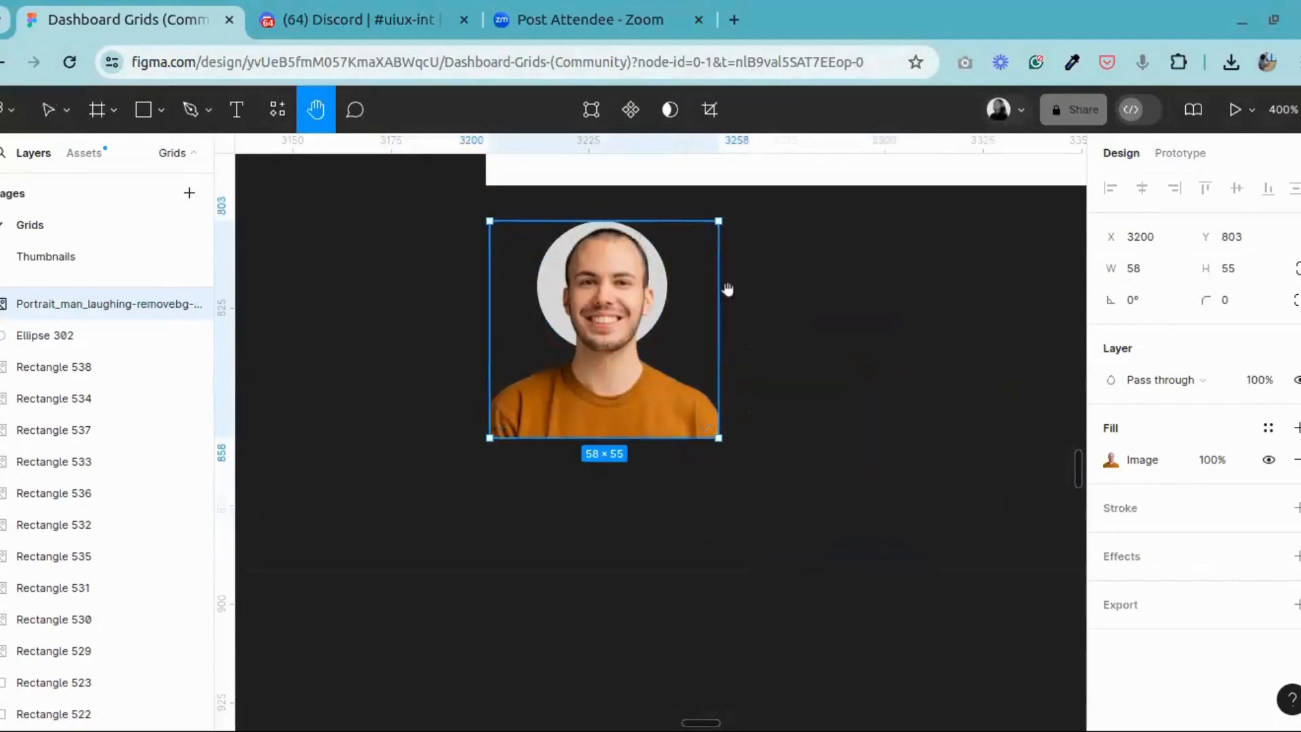
drag(726, 291, 742, 398)
key(plus)
click(48, 109)
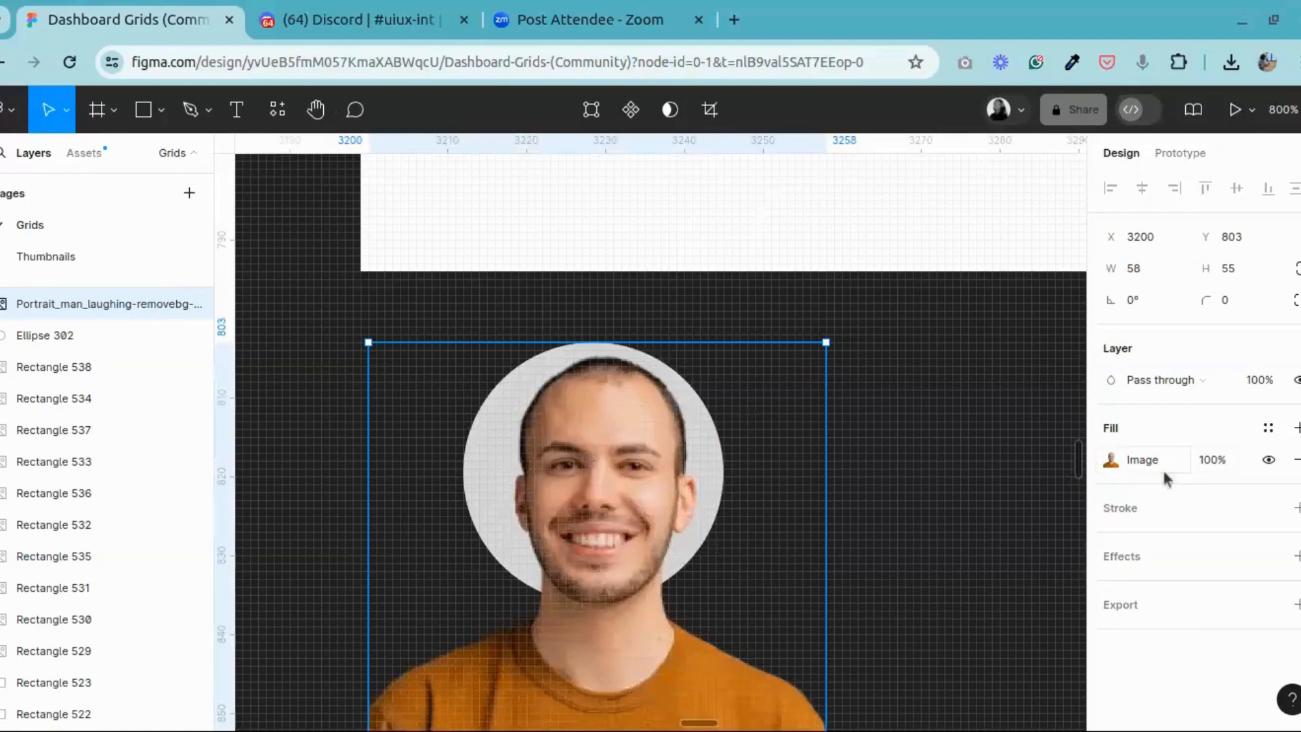
click(1112, 460)
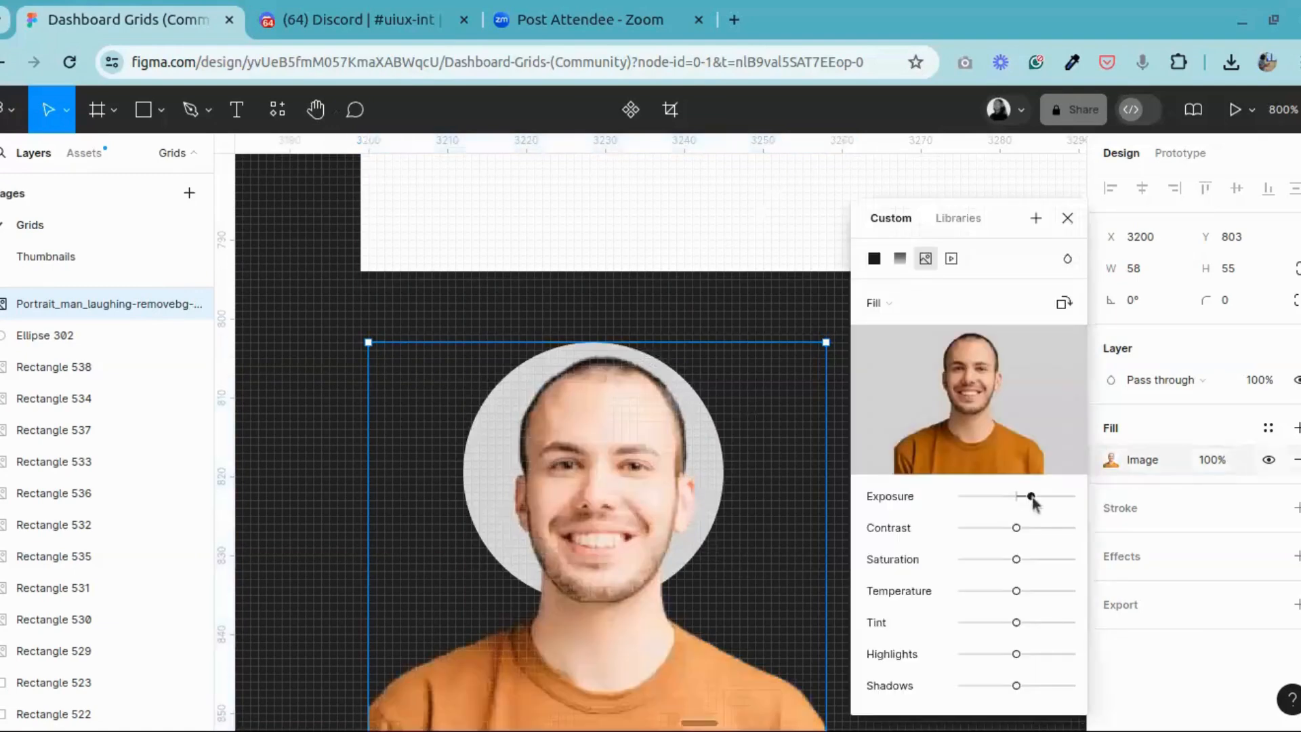
mouse_move(1029, 498)
mouse_down()
mouse_move(1008, 498)
mouse_move(1022, 501)
mouse_move(1006, 529)
mouse_move(1012, 495)
mouse_up()
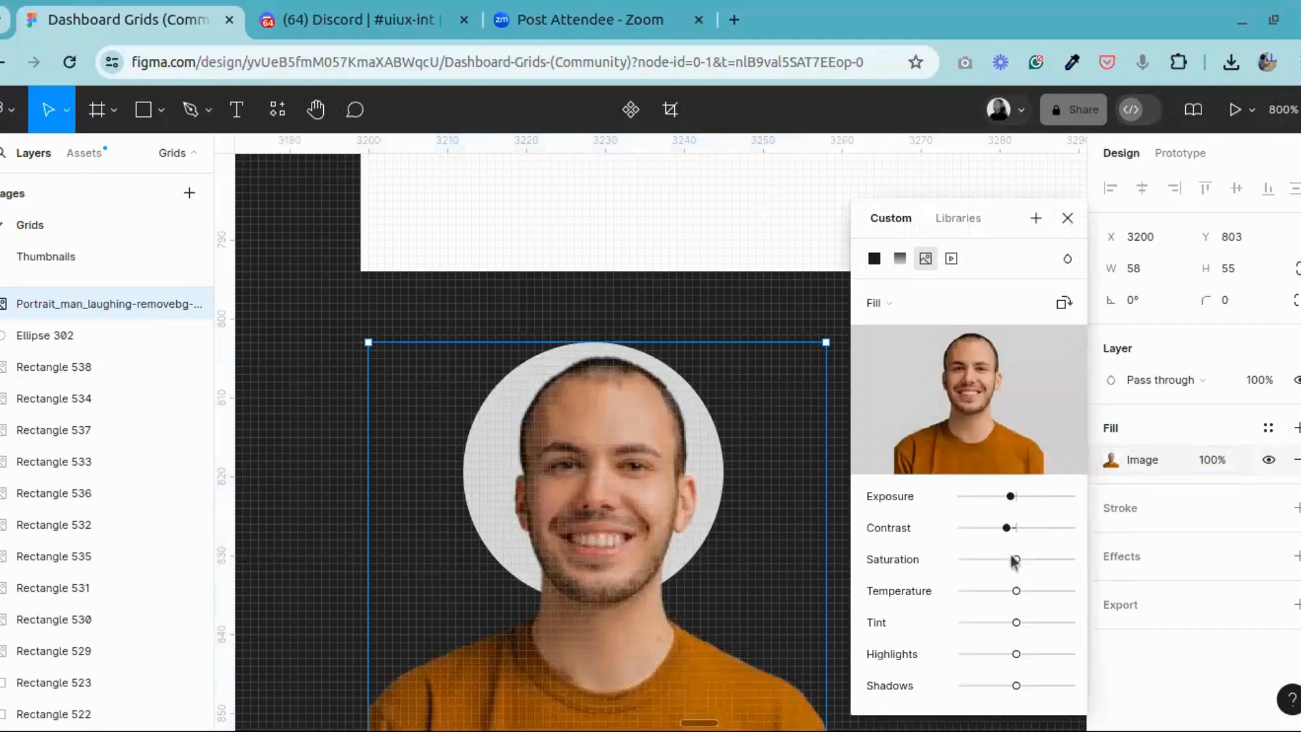
drag(1007, 559, 1008, 591)
mouse_move(1016, 654)
mouse_down()
mouse_move(1029, 654)
mouse_move(1014, 655)
mouse_up()
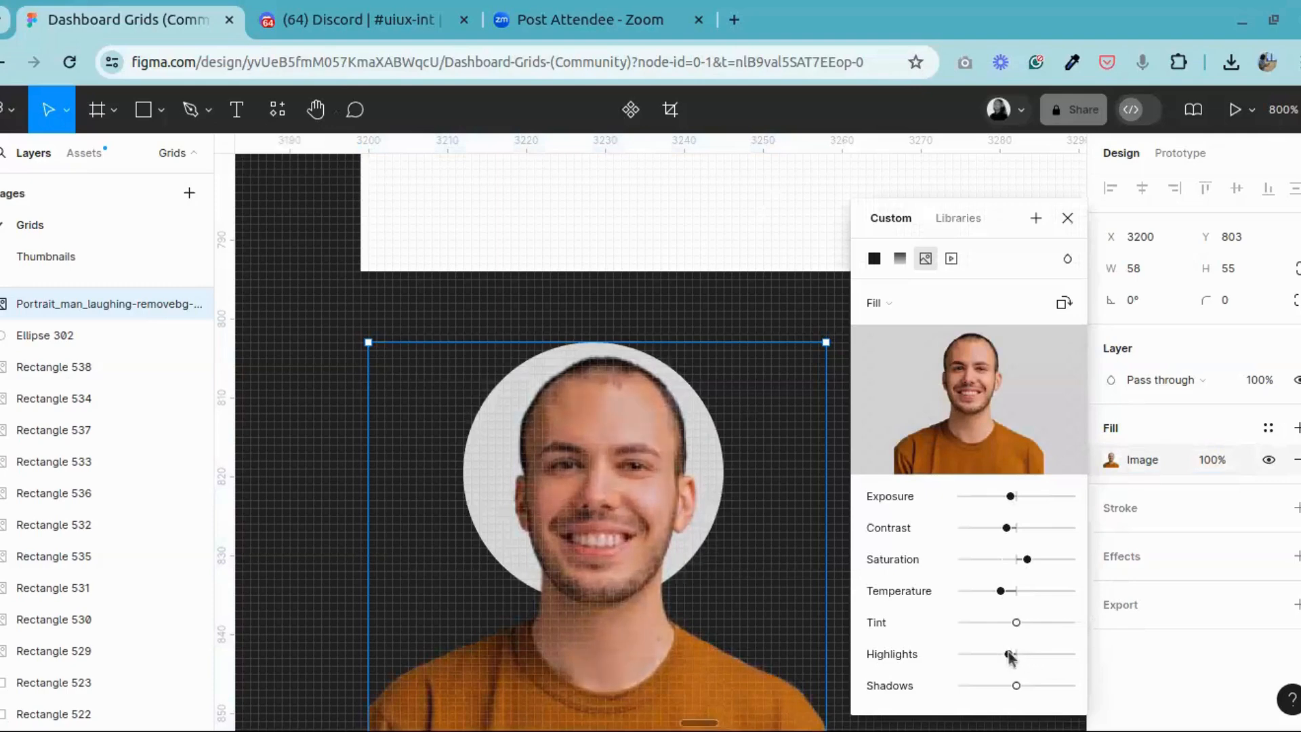
click(1067, 218)
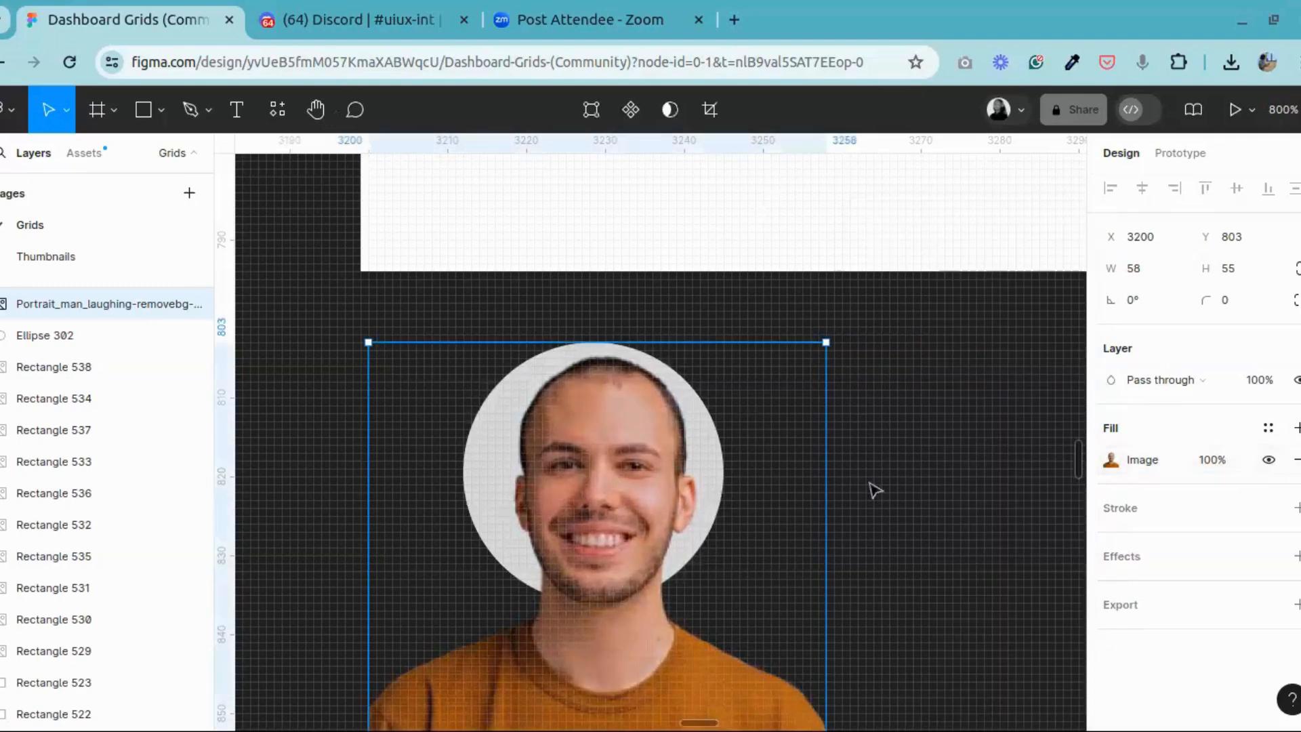
Step: Scale the portrait down proportionally to about 20 × 19 and place it inside the grey circle at X 3219, Y 810
key(minus)
click(65, 109)
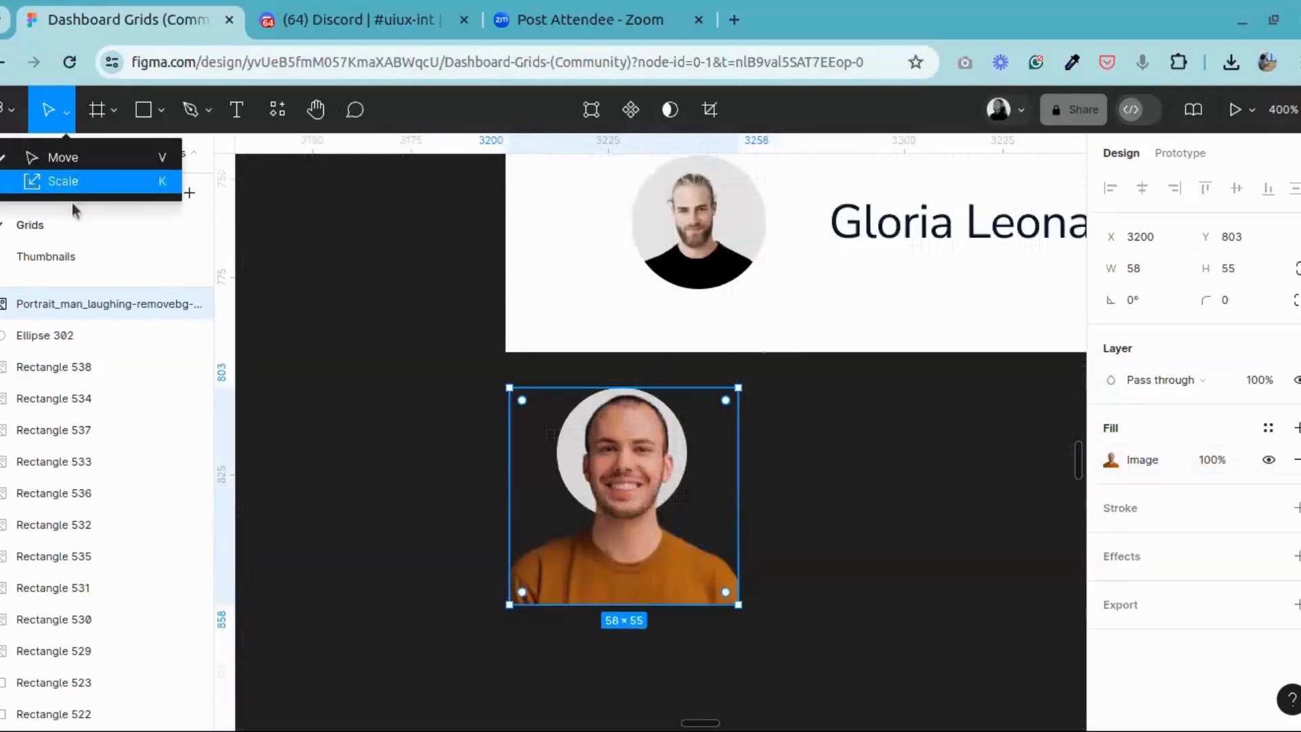
click(68, 182)
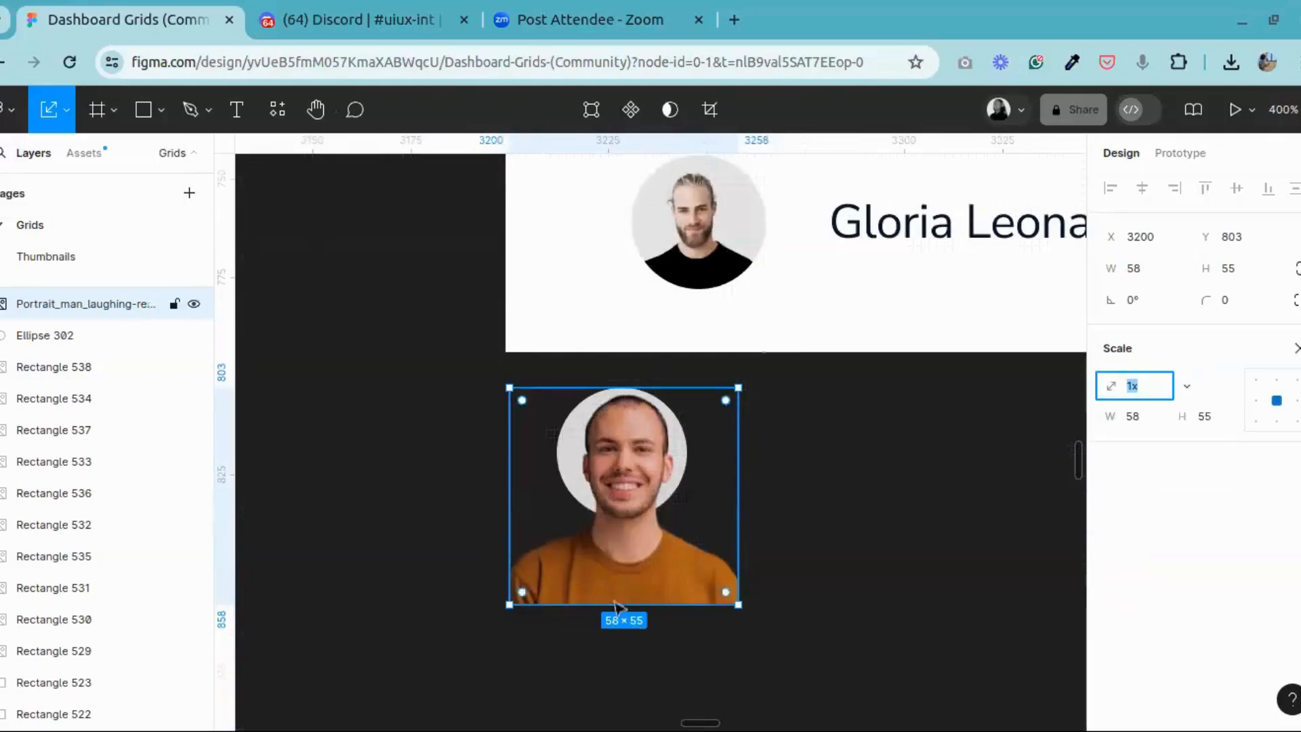
drag(615, 589, 634, 467)
scroll(635, 467, up, 3)
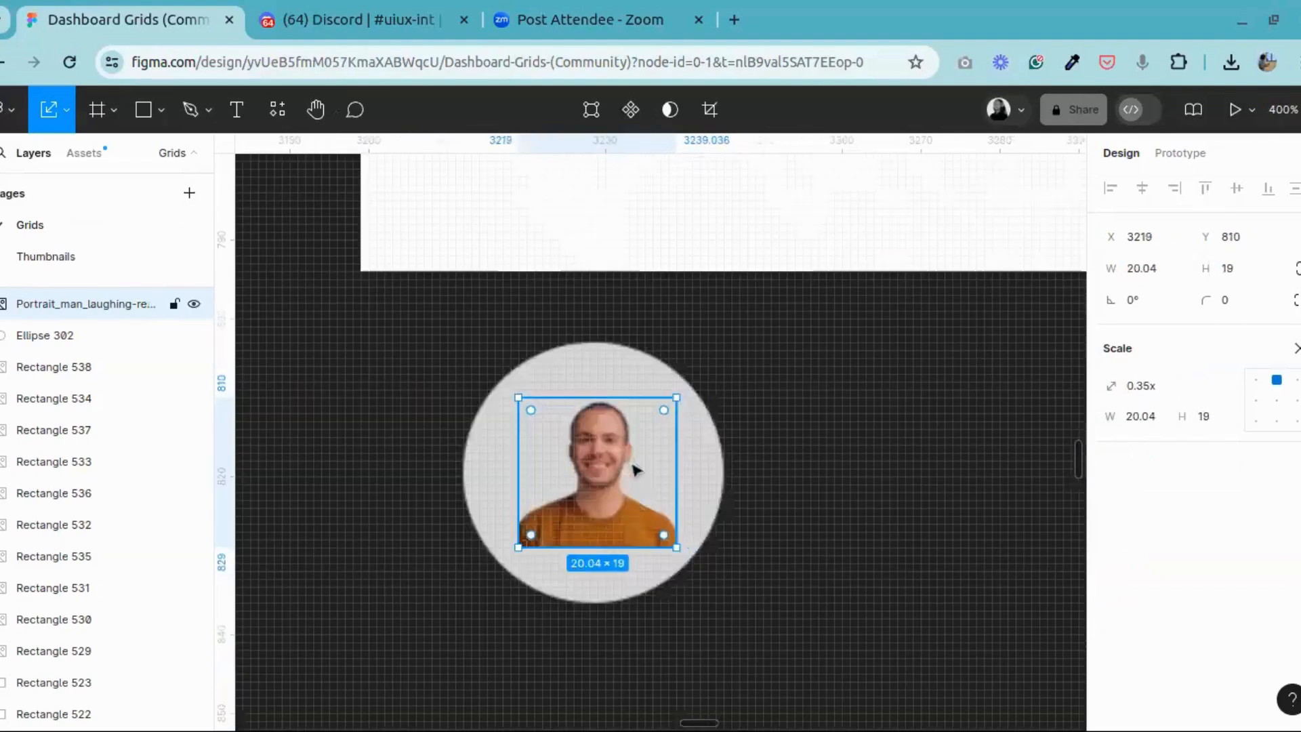
Step: Set the grey circle's size to 32 × 32
click(612, 357)
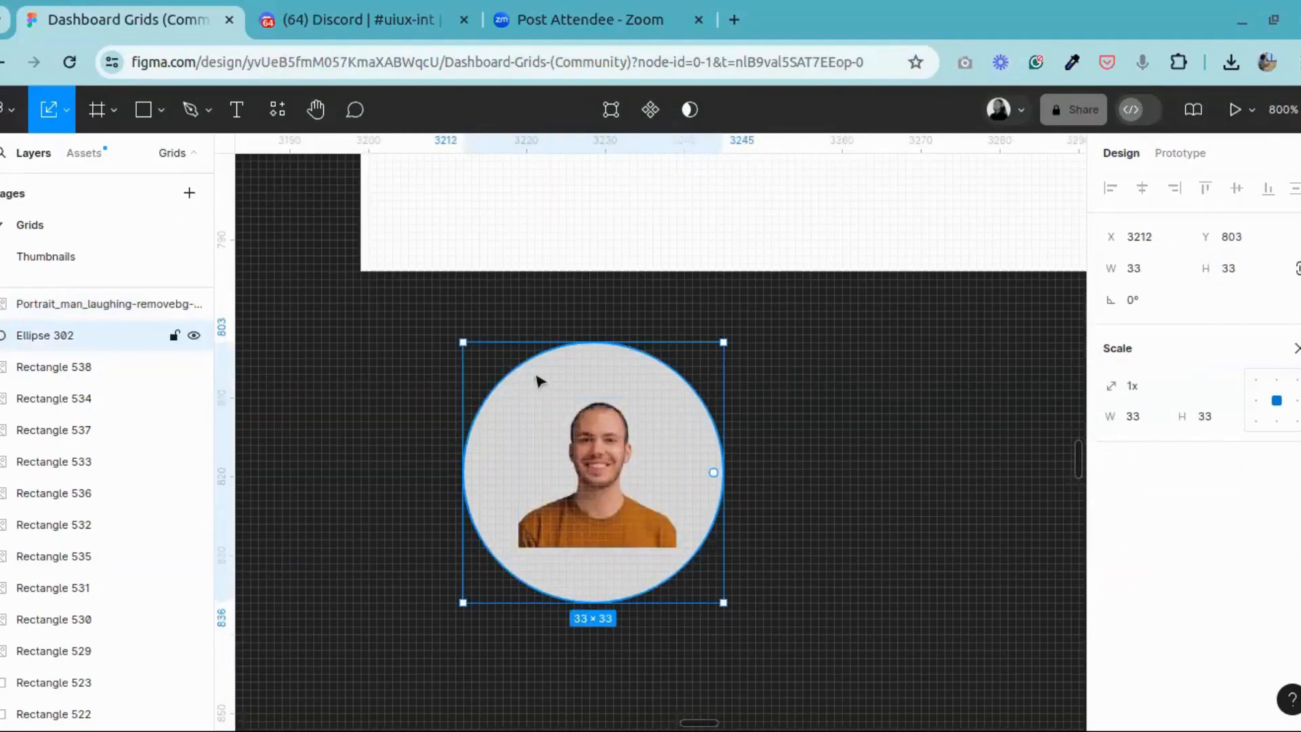
click(1243, 272)
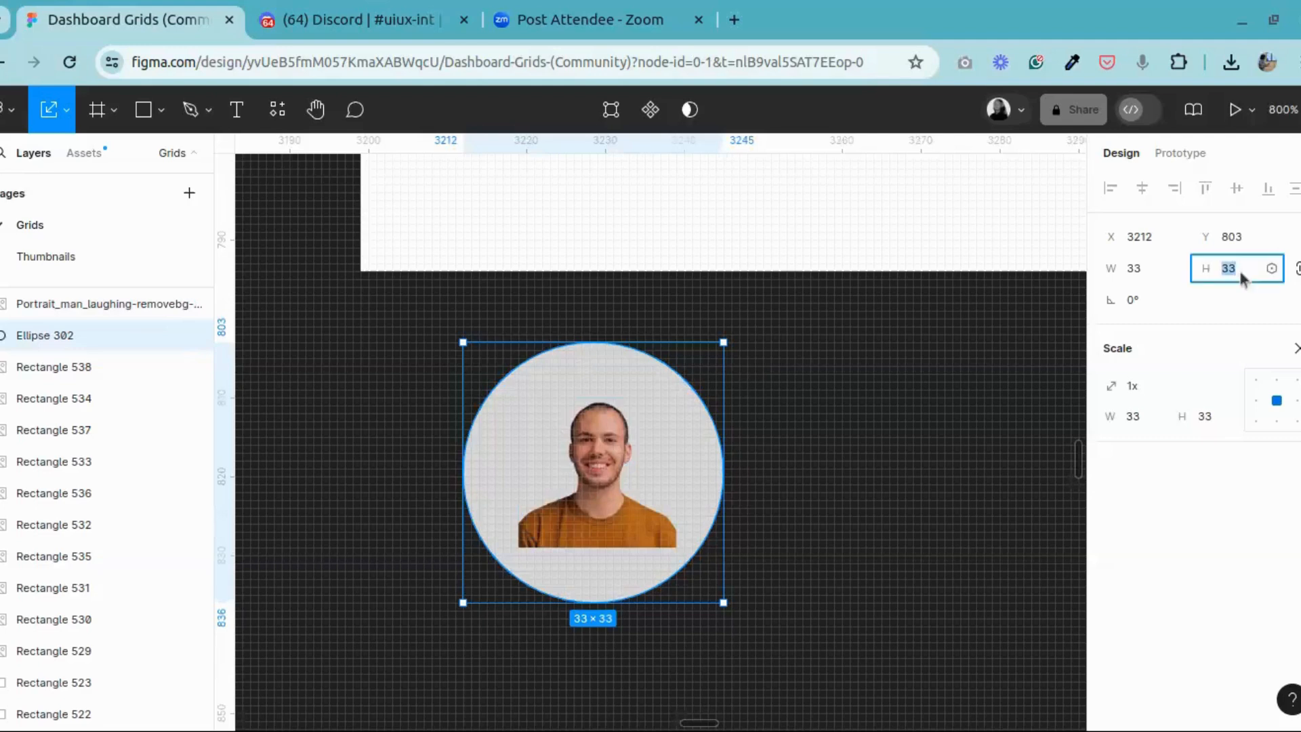
text(3)
key(Return)
Step: Scale the portrait up to about 24.5 × 23 and reposition it in the circle at X 3216, Y 808, using the existing avatar as reference
click(597, 488)
mouse_move(601, 482)
mouse_down()
mouse_move(586, 476)
mouse_move(596, 487)
mouse_up()
scroll(597, 488, up, 5)
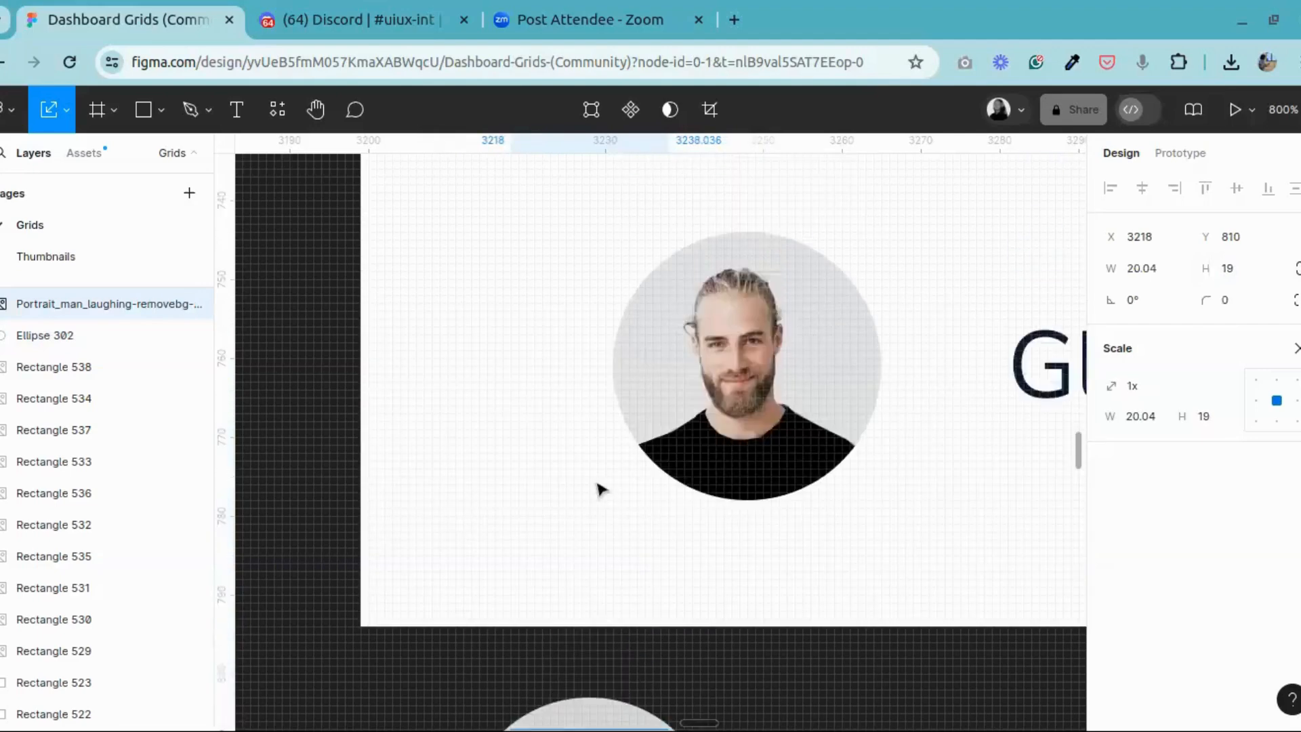
scroll(597, 488, down, 5)
drag(591, 538, 596, 579)
drag(597, 545, 597, 536)
scroll(596, 536, up, 5)
scroll(648, 500, down, 5)
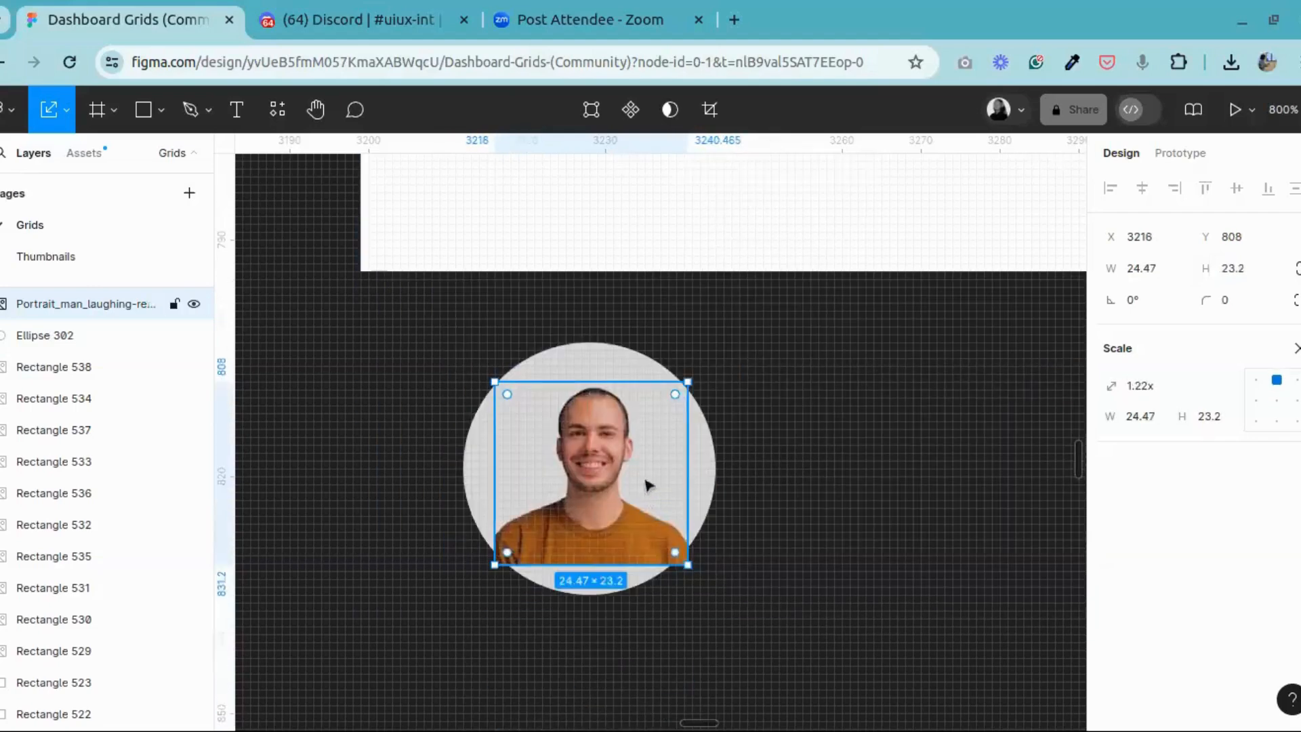
Step: Raise the portrait to Y 806, scale it to about 26 × 25, and shift it to X 3214
click(749, 388)
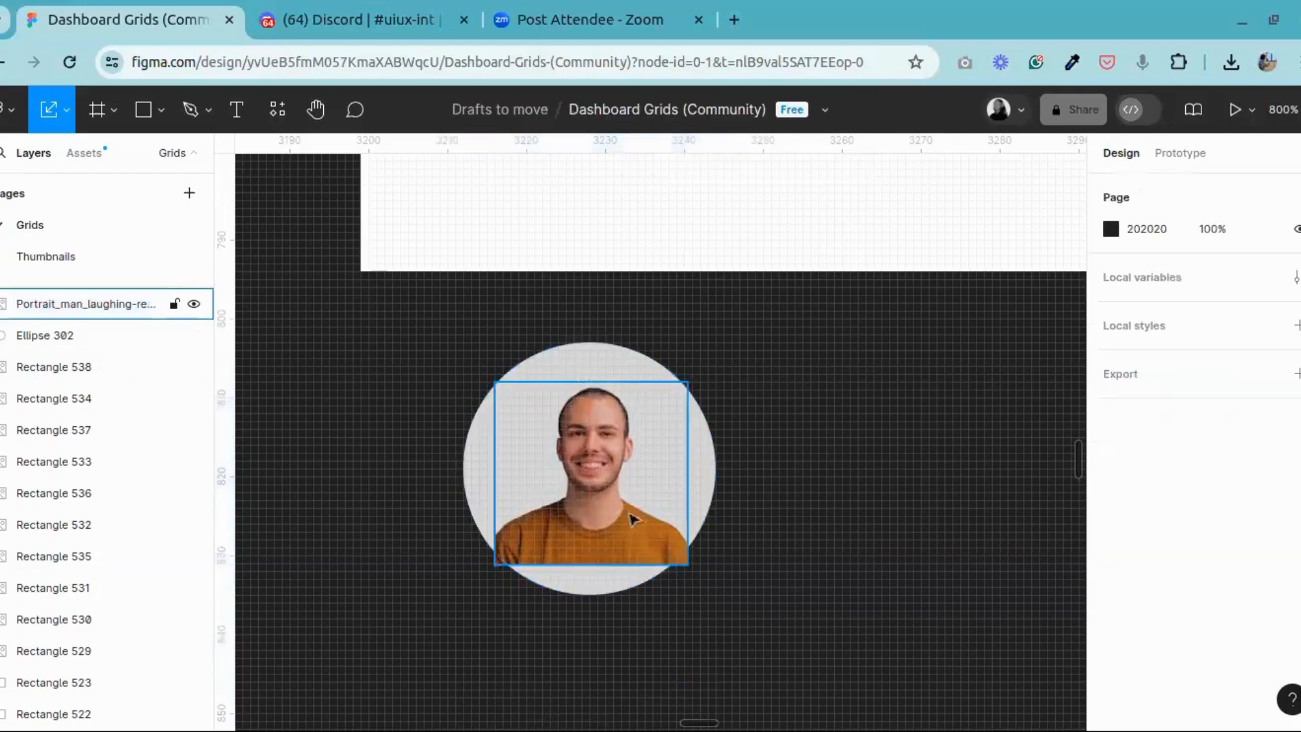
drag(607, 479, 605, 429)
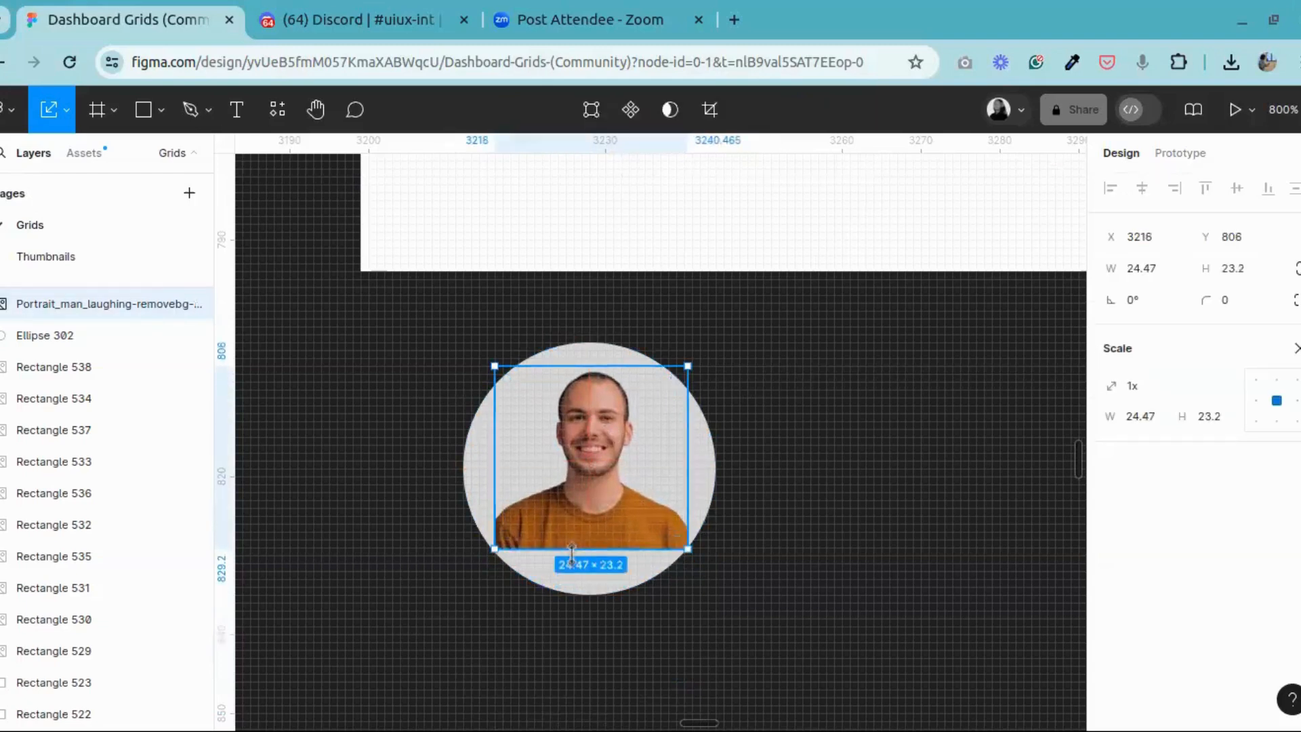
drag(573, 550, 573, 563)
drag(587, 460, 582, 465)
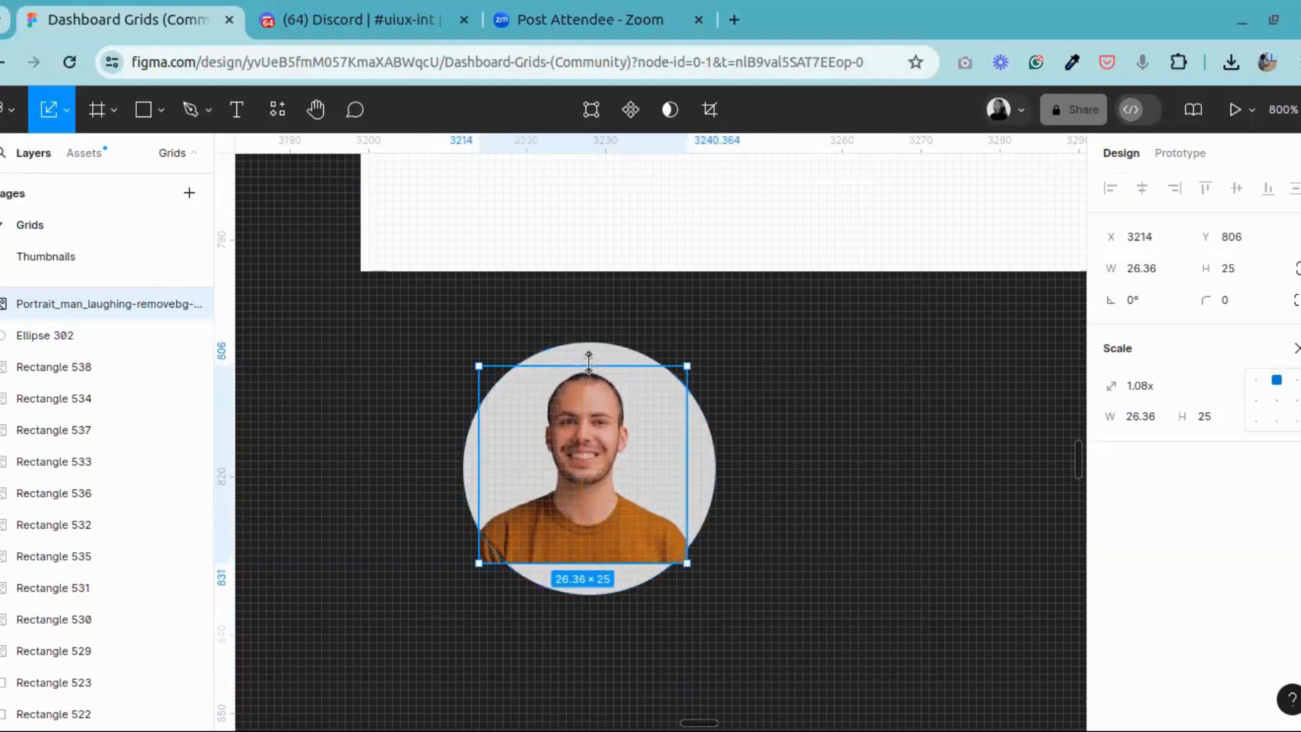
Step: Try to mask the portrait with the grey circle, and undo the mask
click(590, 360)
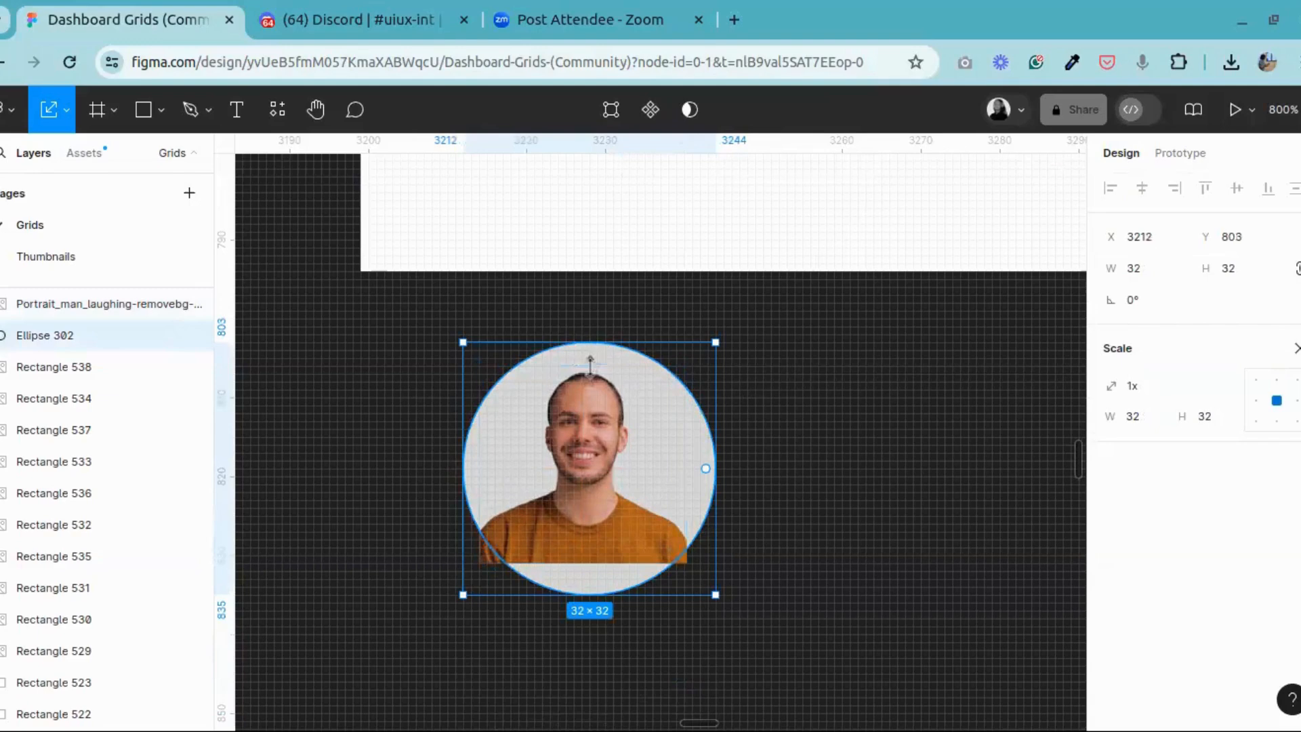
shift+click(595, 420)
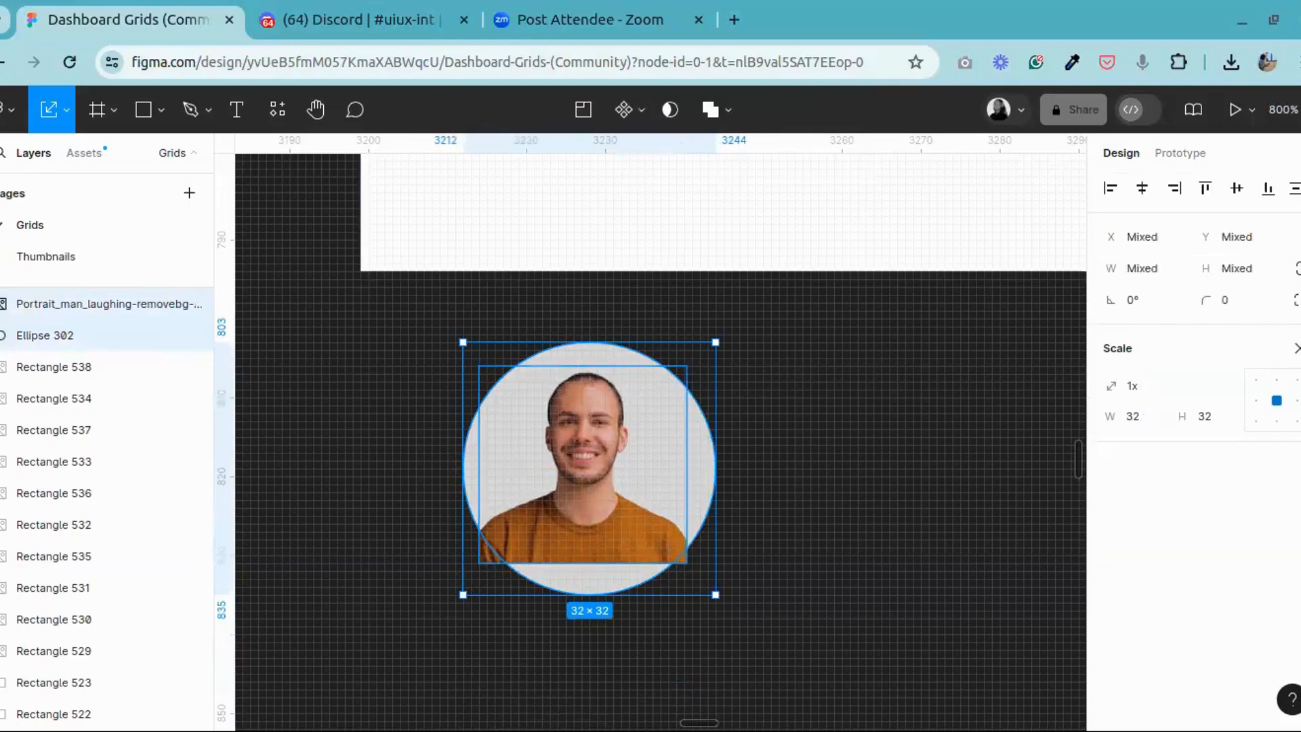
click(671, 111)
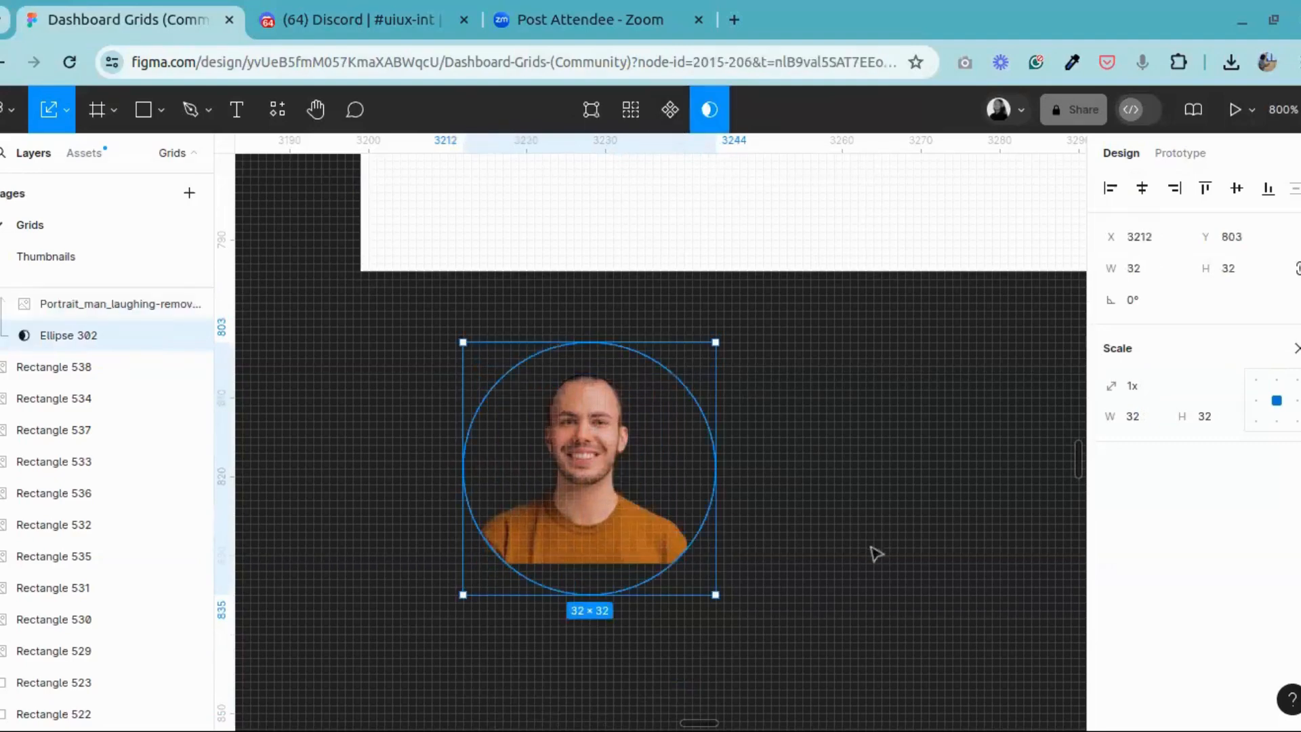
key(ctrl+z)
click(886, 397)
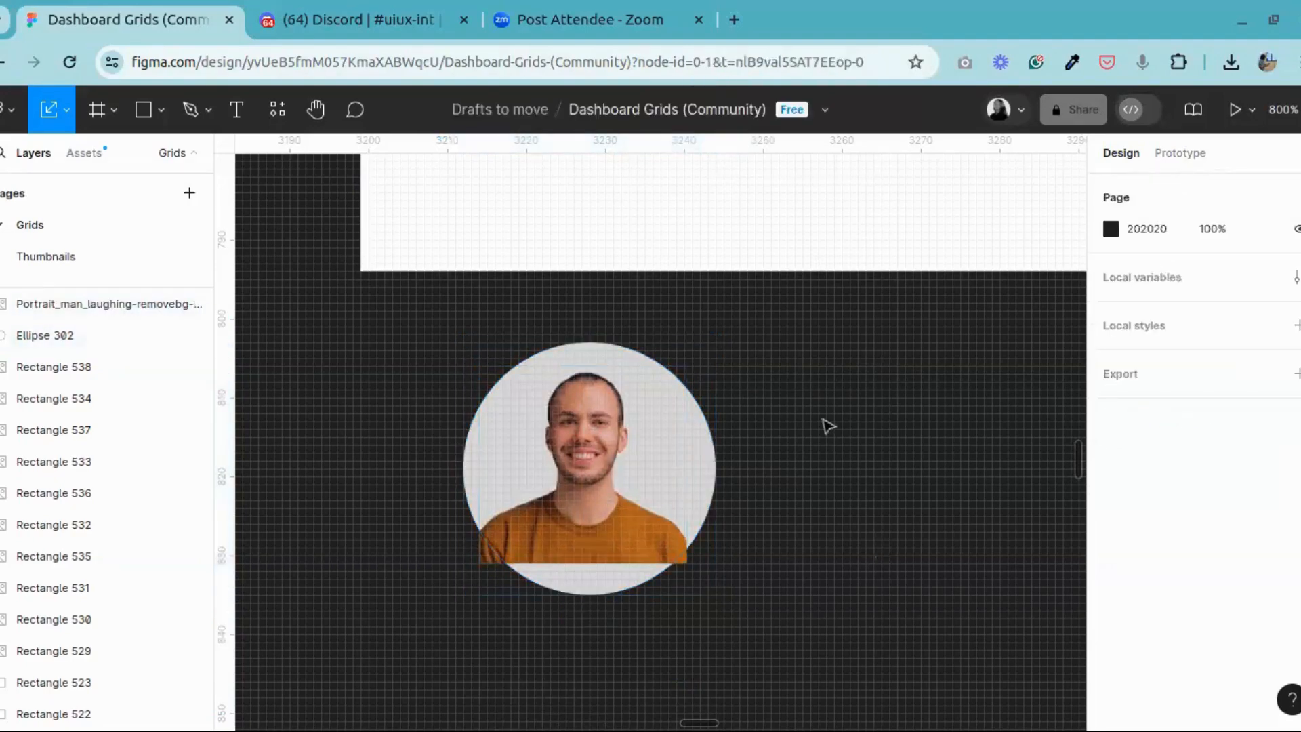
Step: Stack the grey circle above the portrait, try masking the two together, and undo the mask
click(88, 304)
click(40, 337)
drag(38, 338, 41, 298)
scroll(743, 470, up, 3)
scroll(748, 471, down, 3)
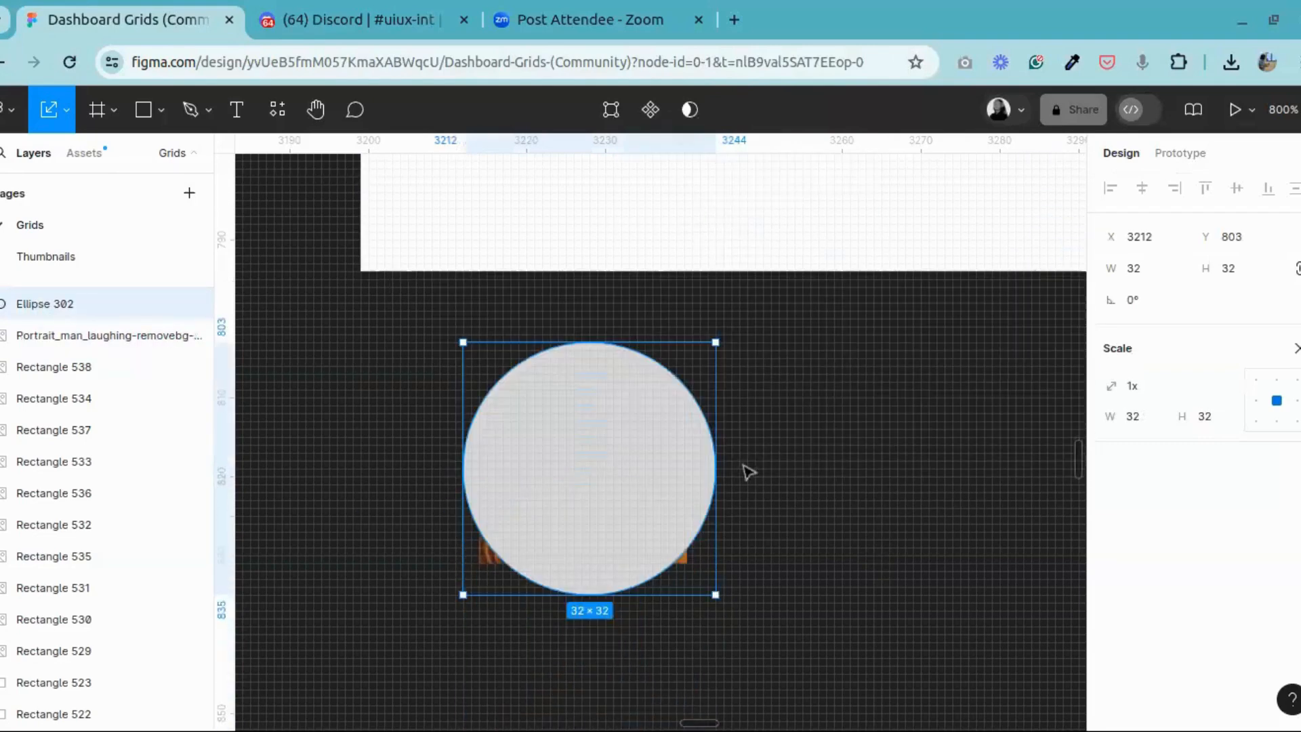
click(454, 622)
drag(417, 630, 857, 326)
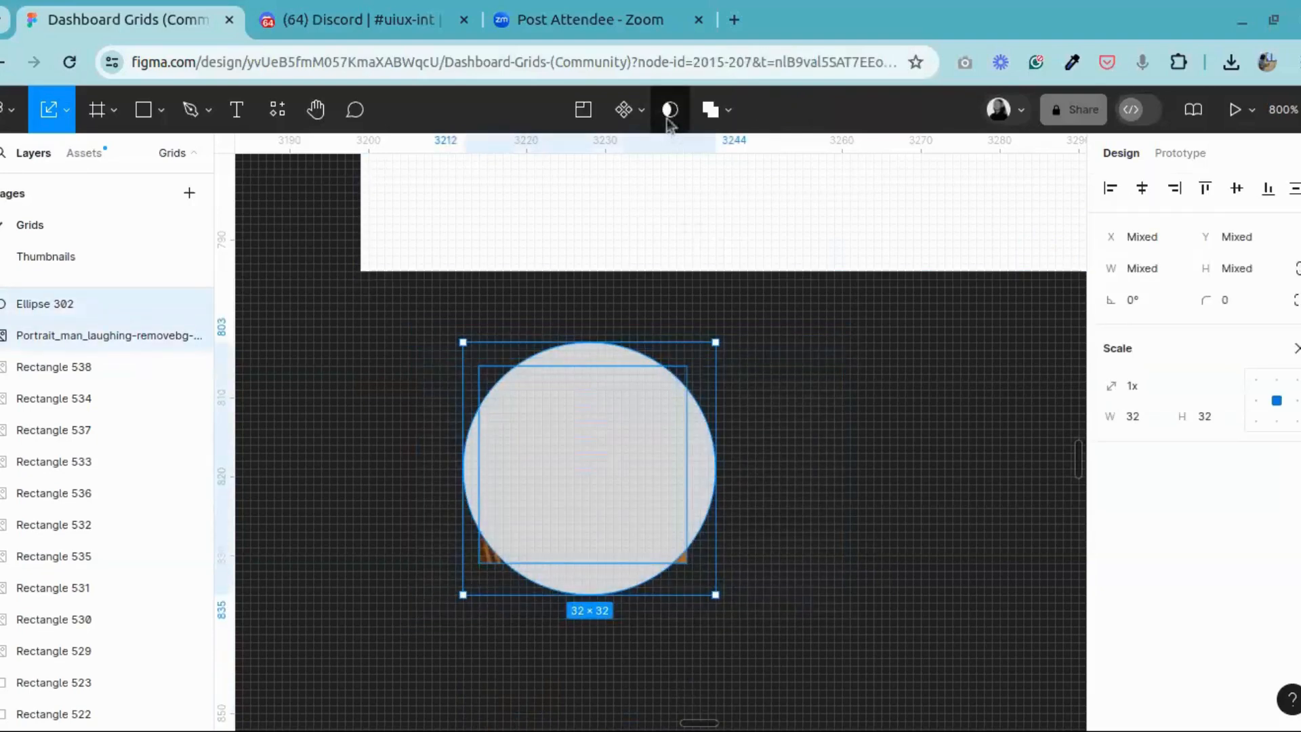
click(670, 111)
key(ctrl+z)
click(725, 305)
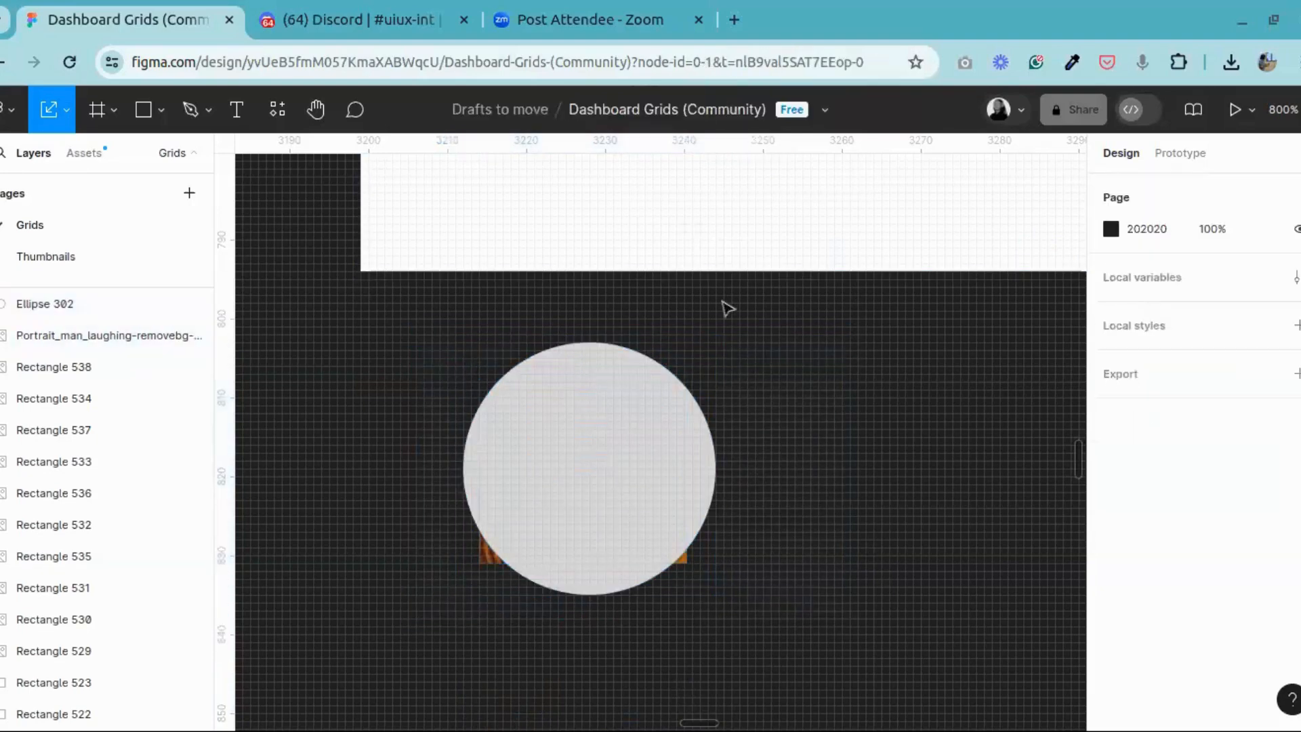
Step: Move the circle to X 3252, Y 801 and the portrait to X 3254, Y 805, and bring the portrait to the front
click(593, 519)
drag(594, 518, 929, 499)
click(590, 502)
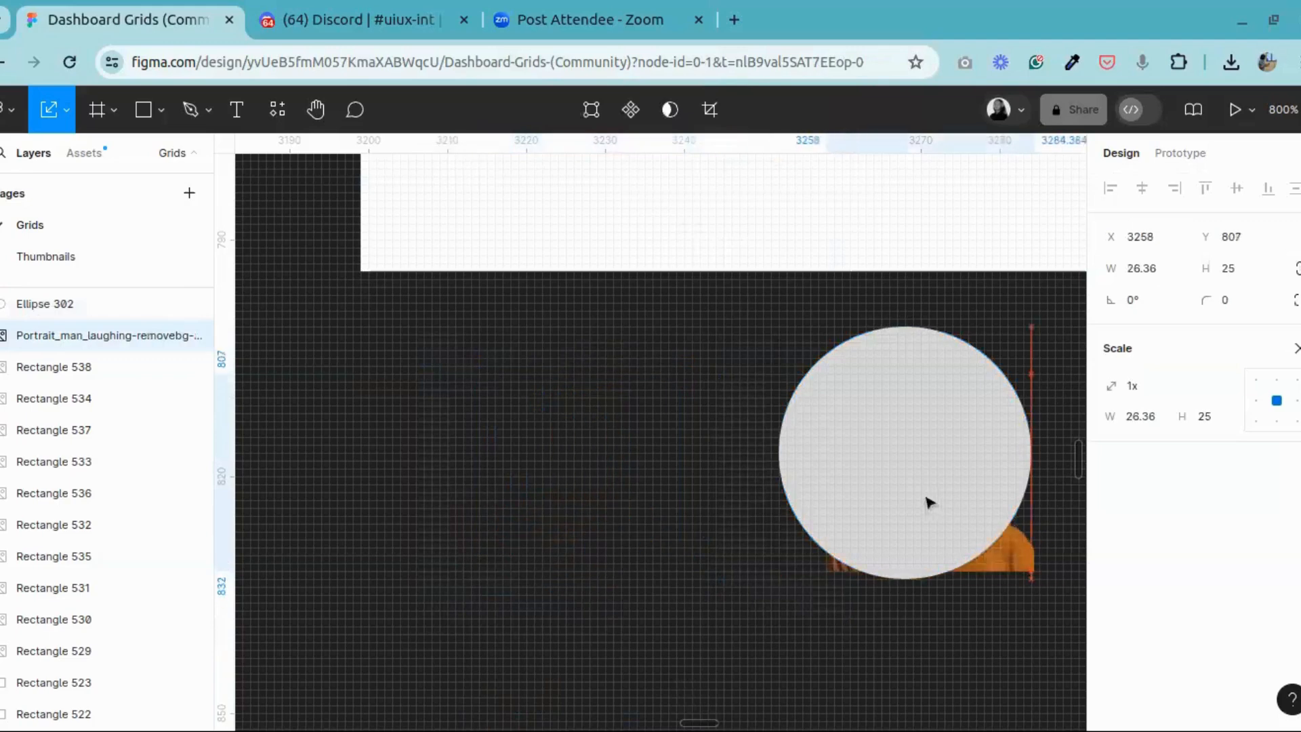
right_click(927, 500)
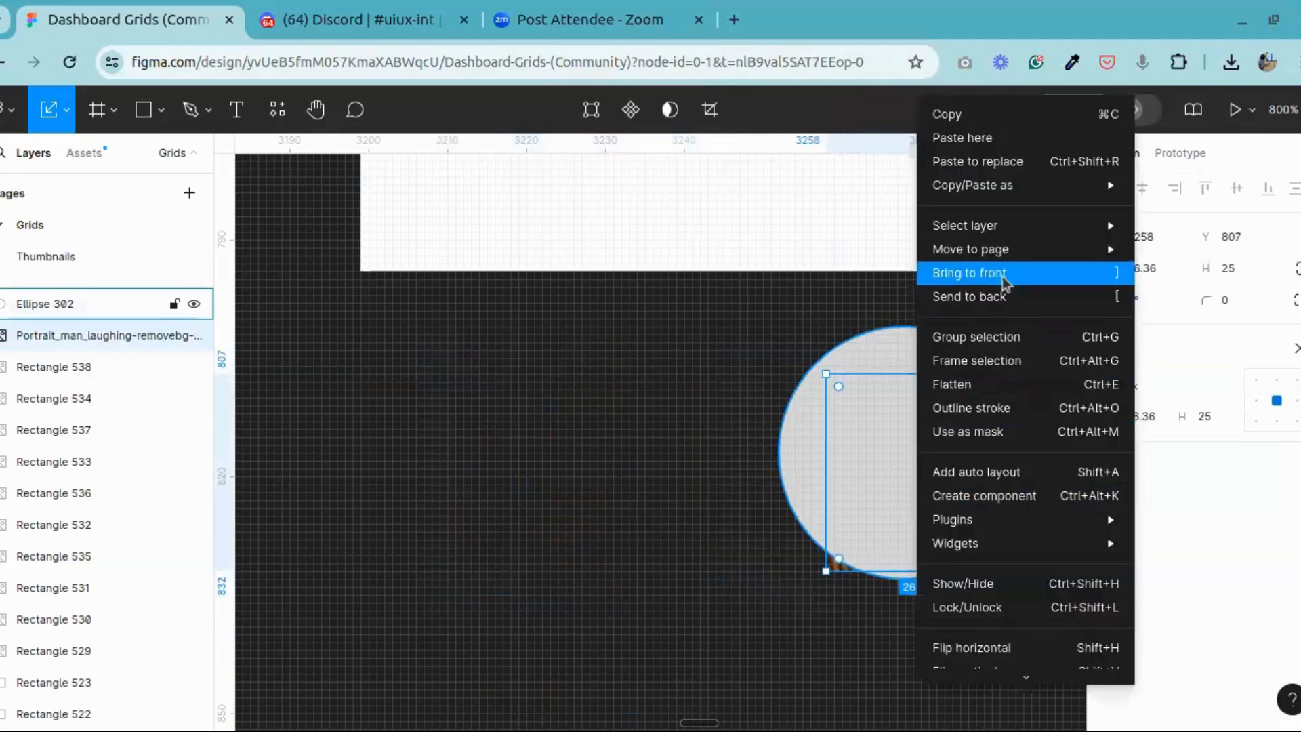
click(976, 273)
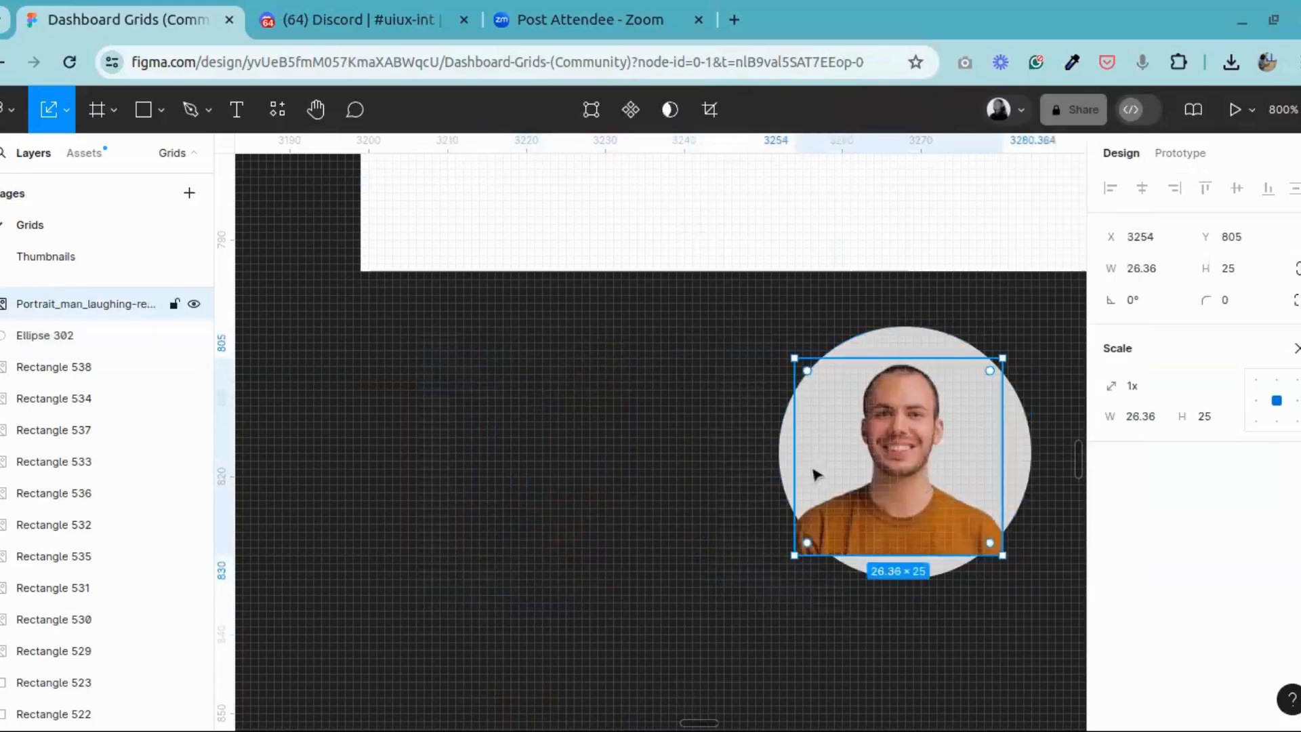
Step: Examine the layer order inside the existing sidebar avatar's mask group, including its portrait image, Ellipse 6 and the Ellipse 5 mask
scroll(815, 470, up, 5)
click(754, 334)
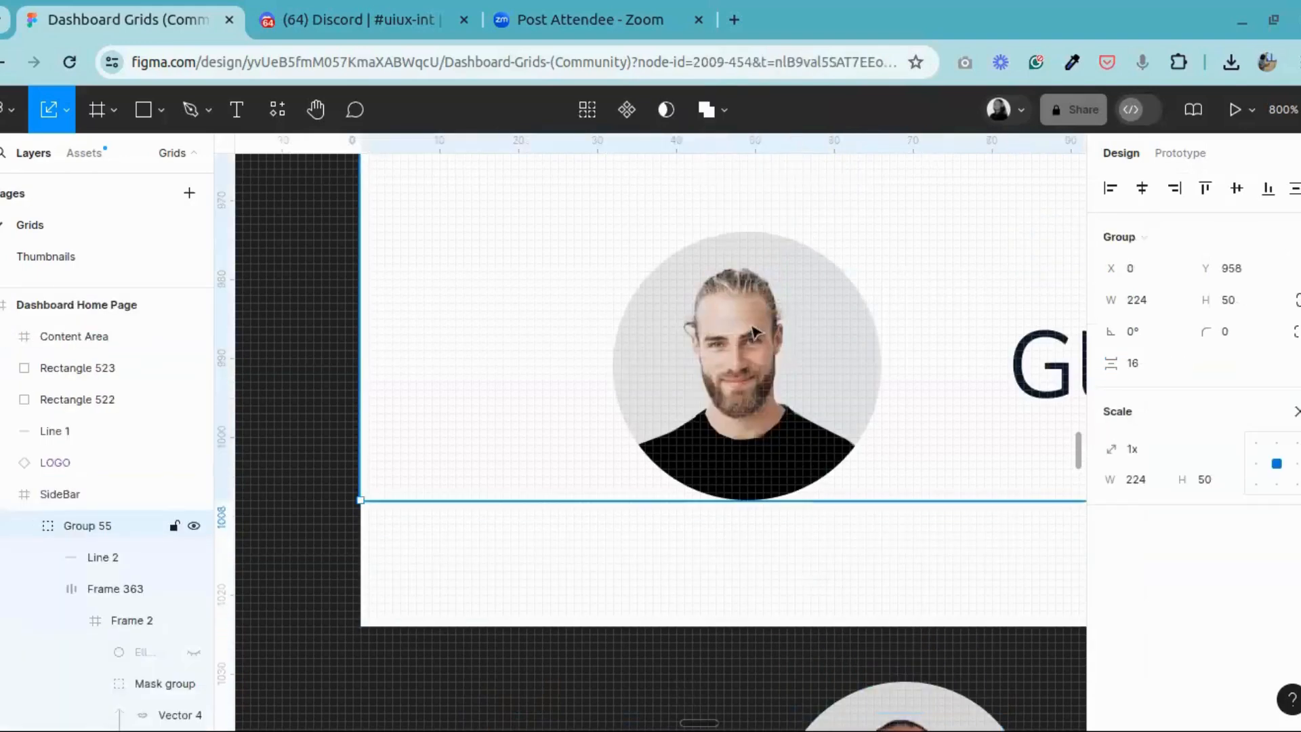
double_click(755, 333)
double_click(754, 334)
double_click(754, 333)
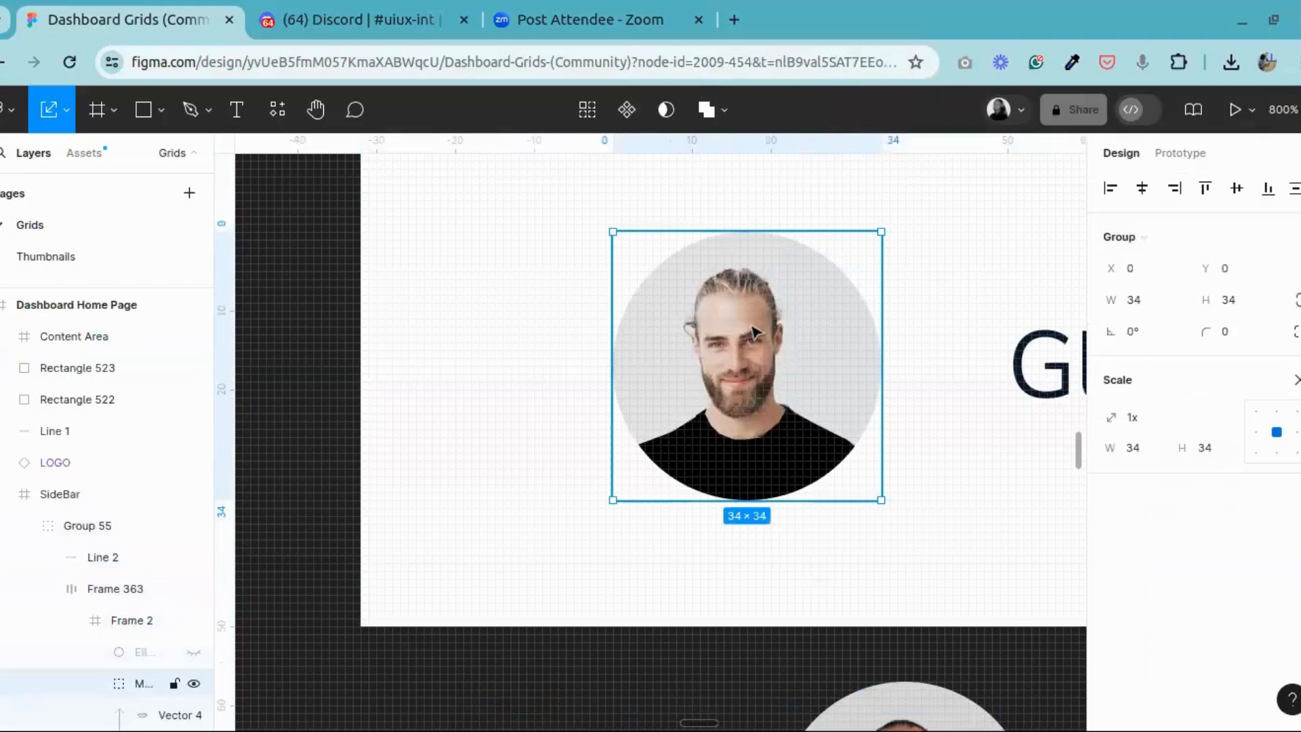
double_click(745, 333)
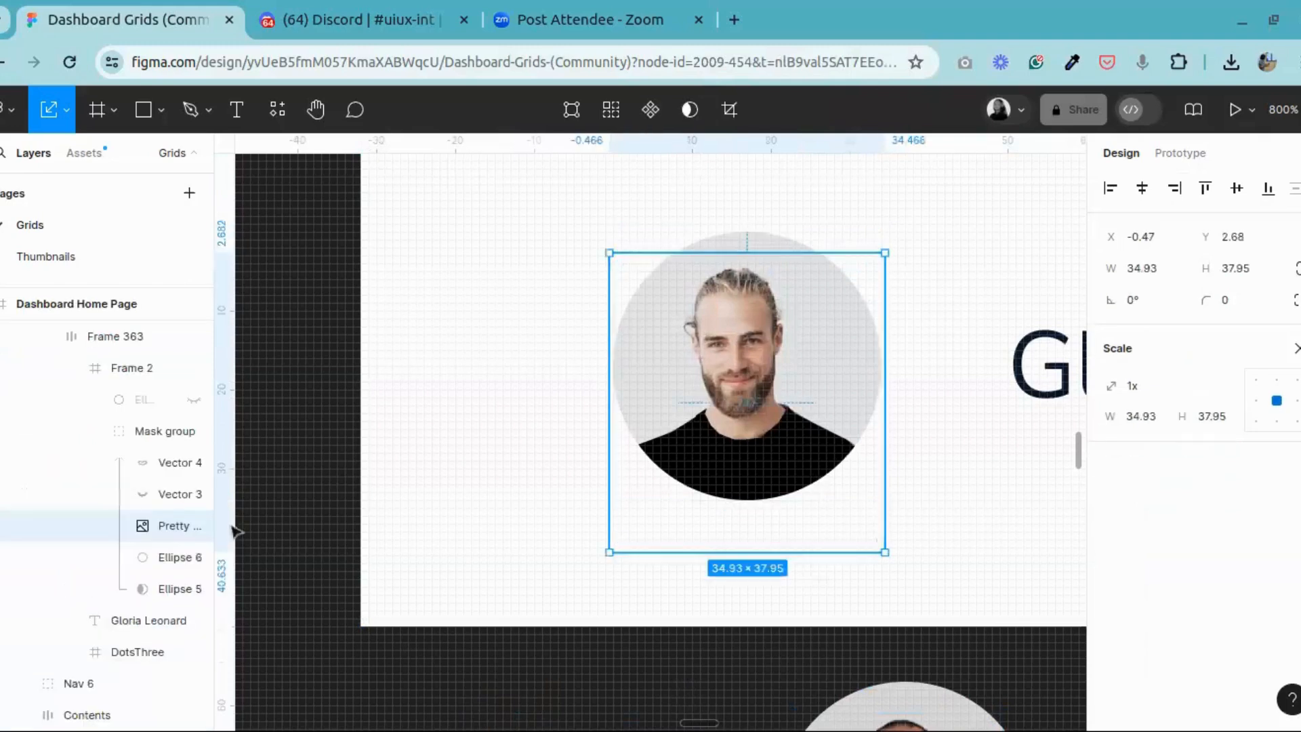
click(152, 562)
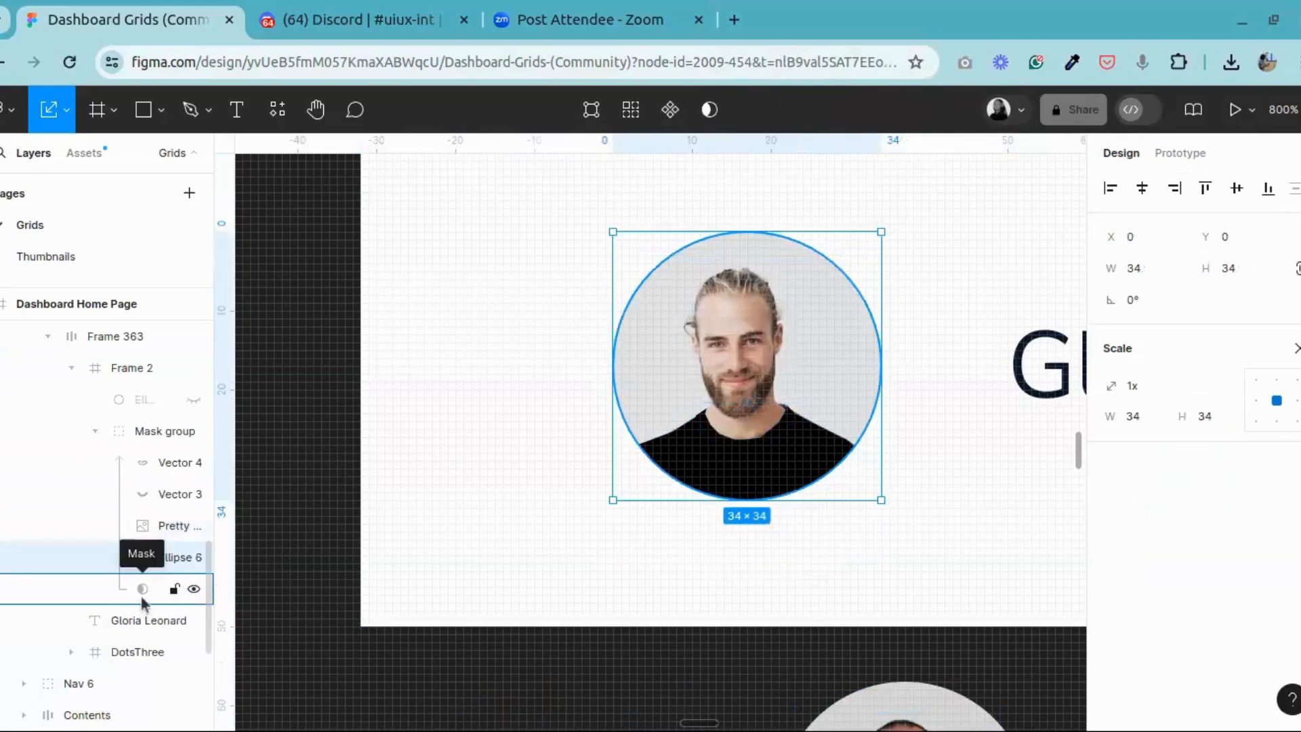
click(142, 589)
click(155, 527)
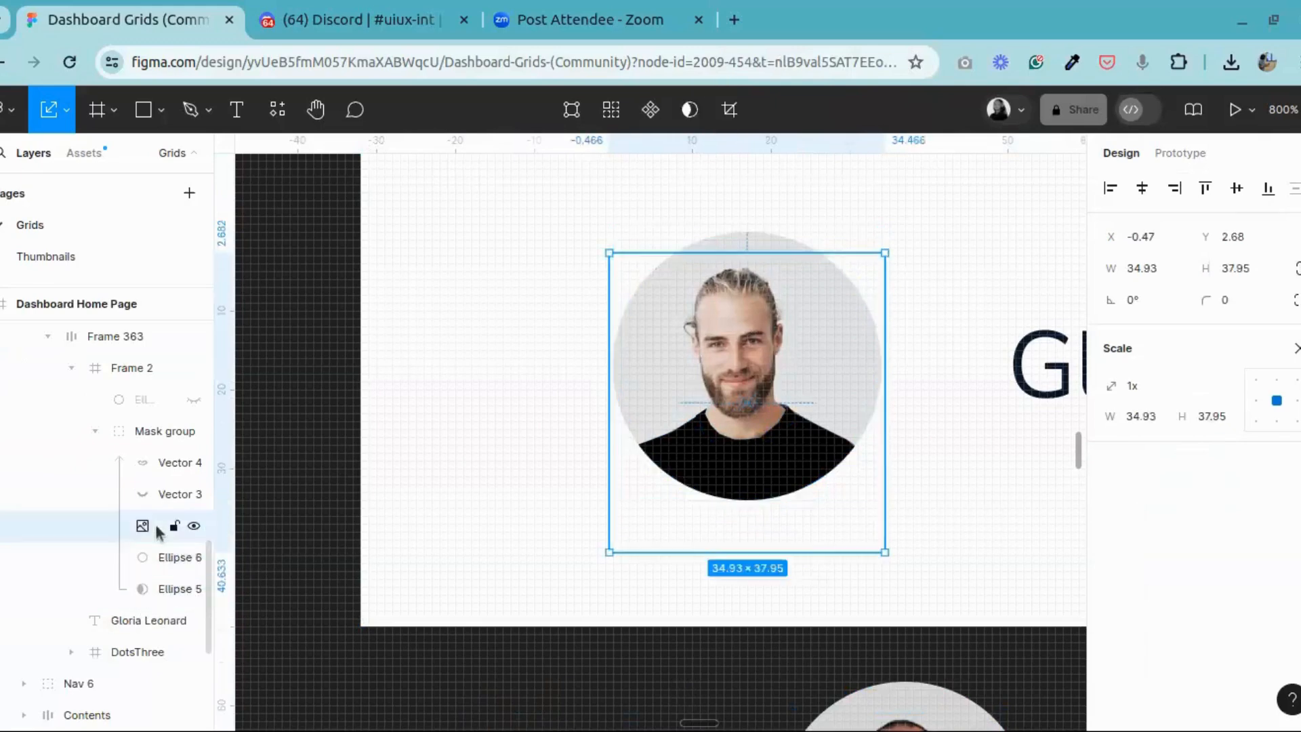
click(164, 556)
click(152, 526)
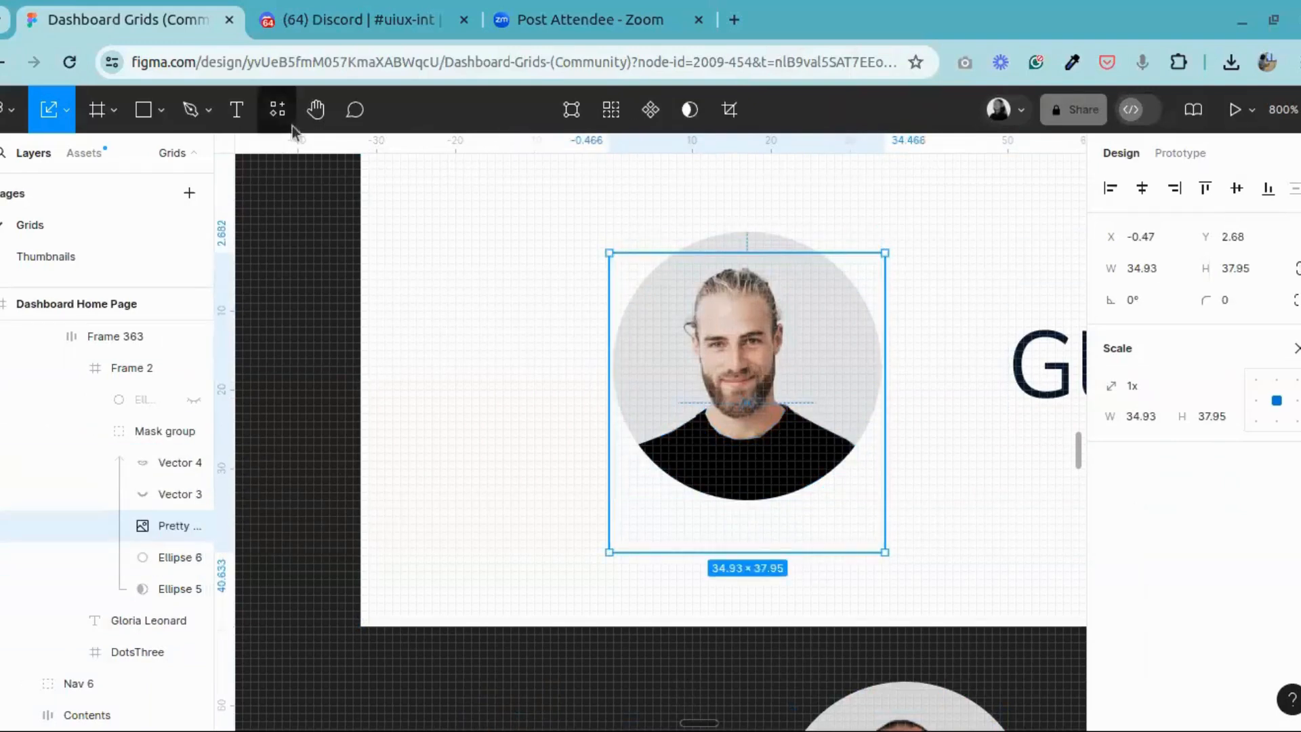
Step: Try masking the portrait with the single grey circle beneath it, check the mask group's layers, and undo the mask
click(316, 113)
scroll(798, 460, down, 4)
scroll(799, 460, right, 5)
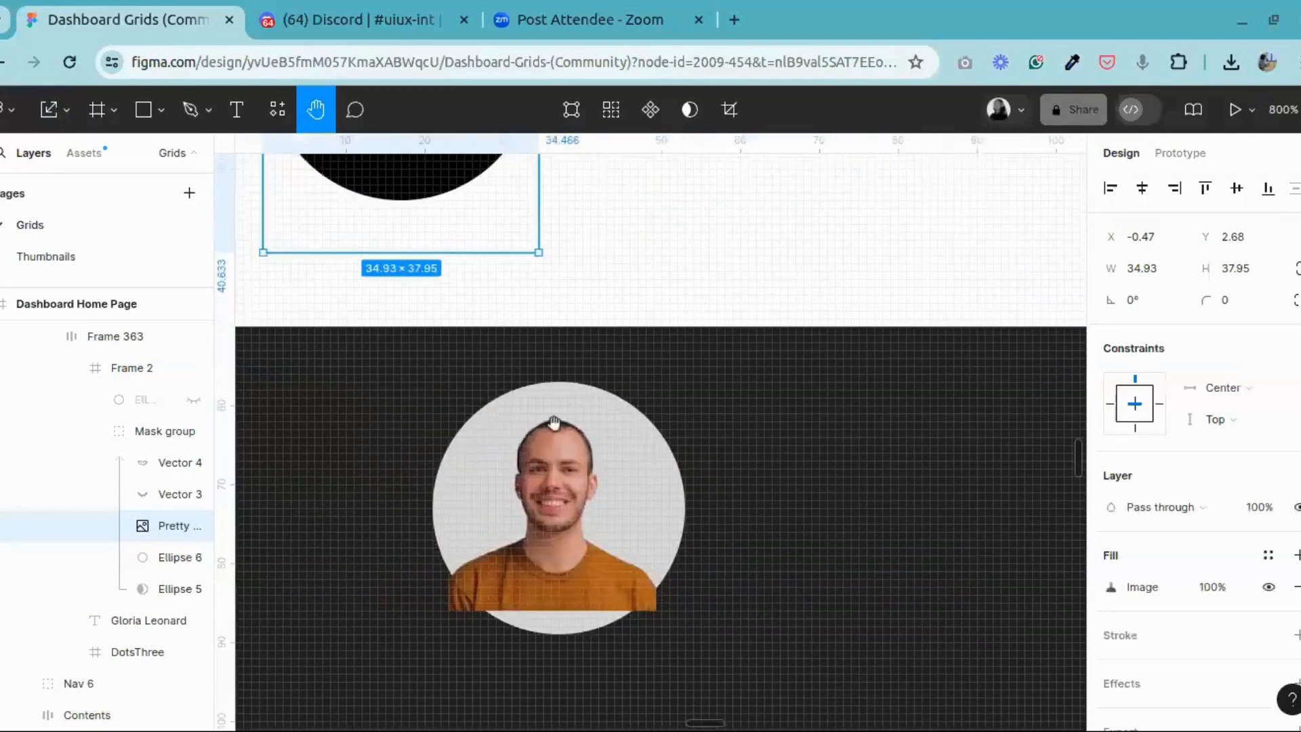
click(66, 111)
click(63, 157)
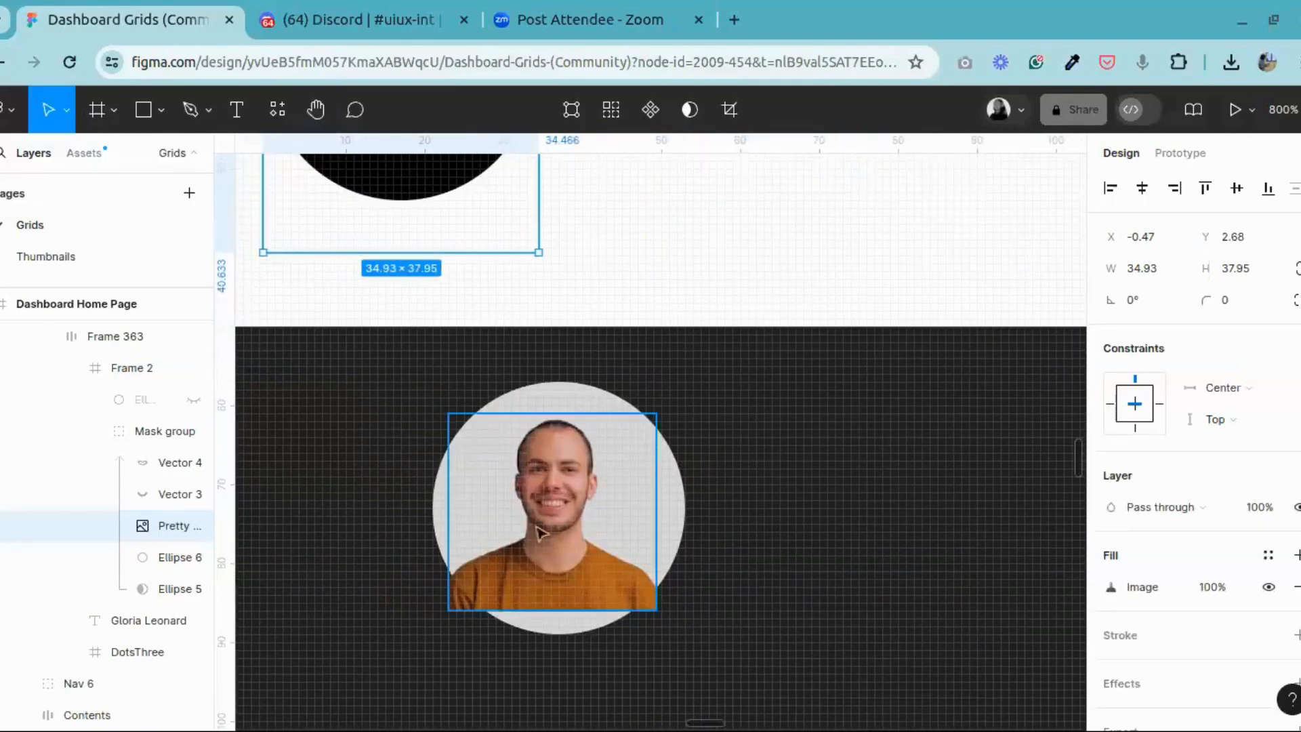
click(456, 474)
drag(316, 358, 749, 689)
click(670, 109)
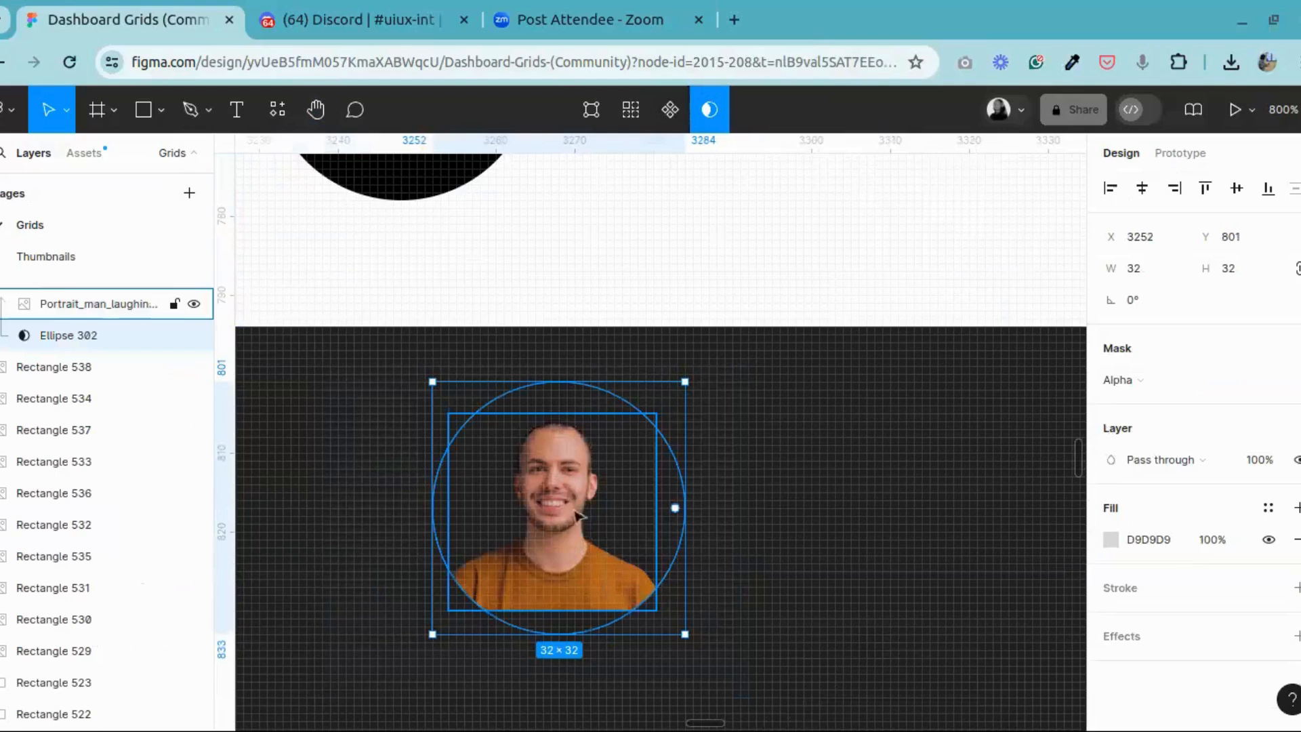
scroll(24, 427, up, 1)
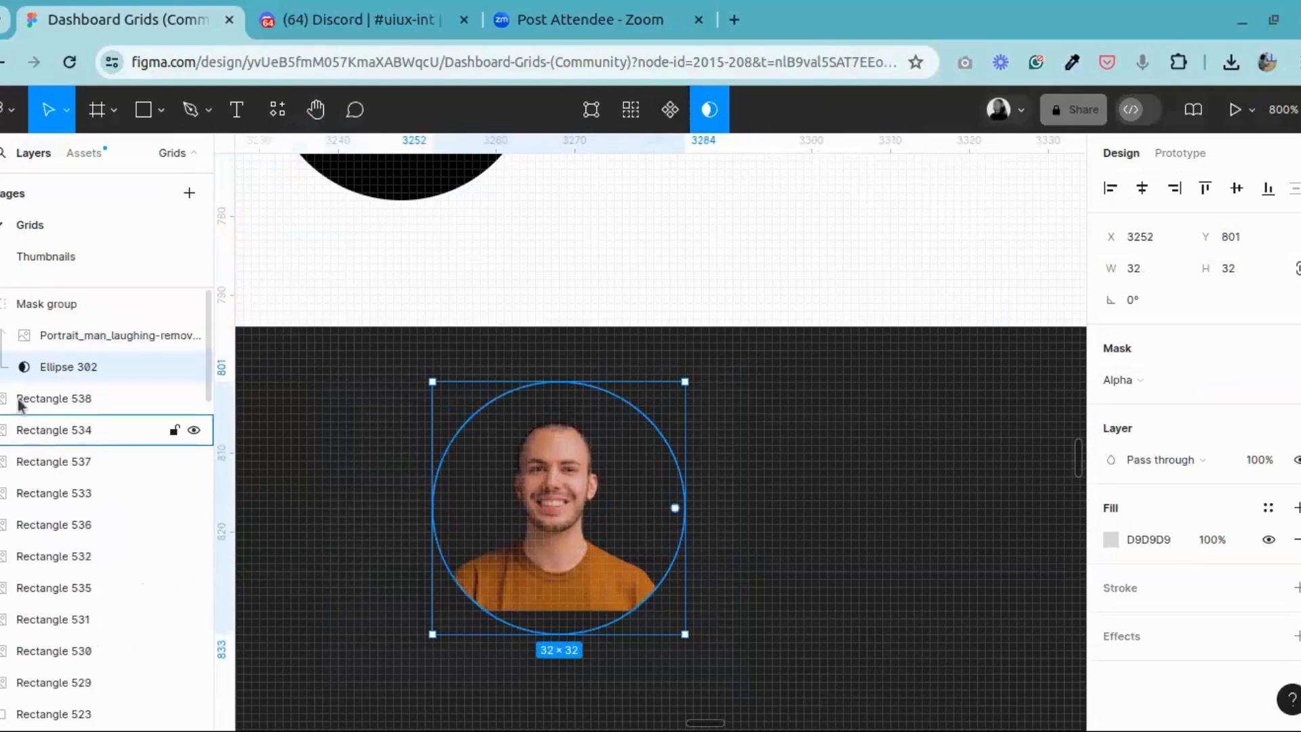
click(1, 305)
click(1, 304)
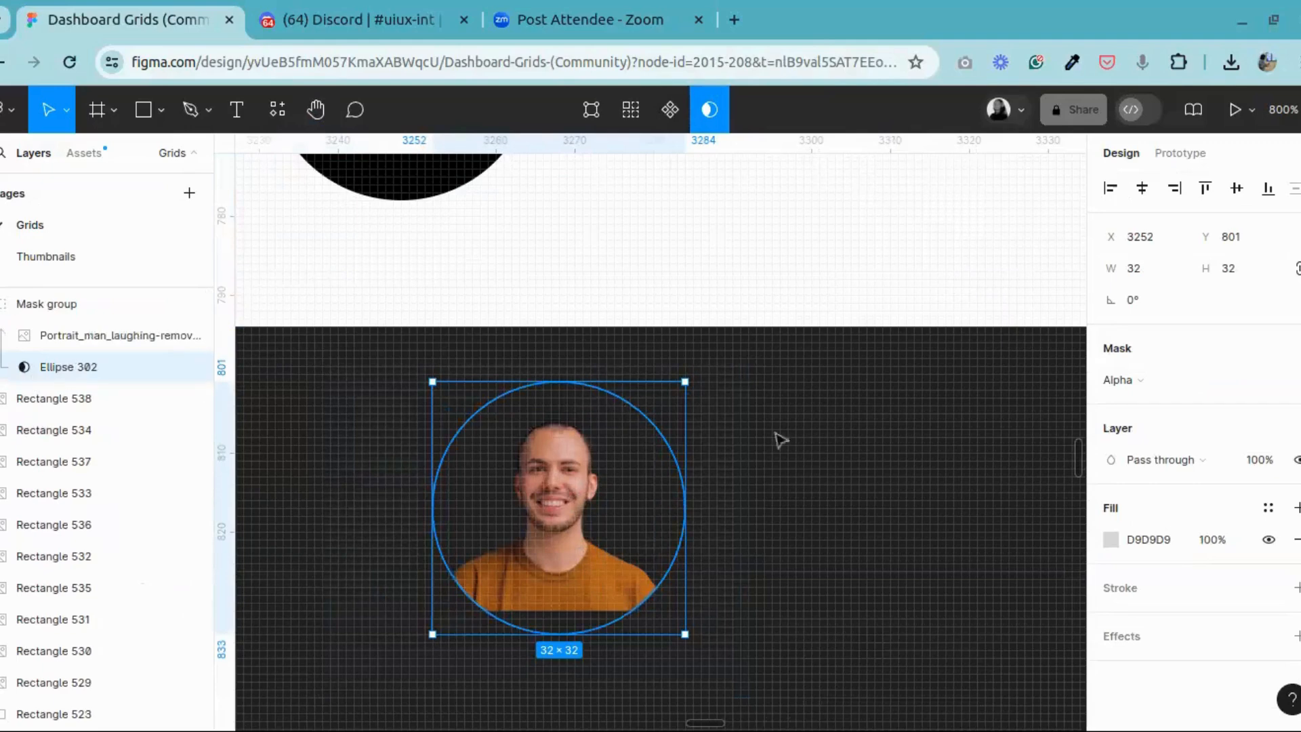
click(805, 442)
key(ctrl+z)
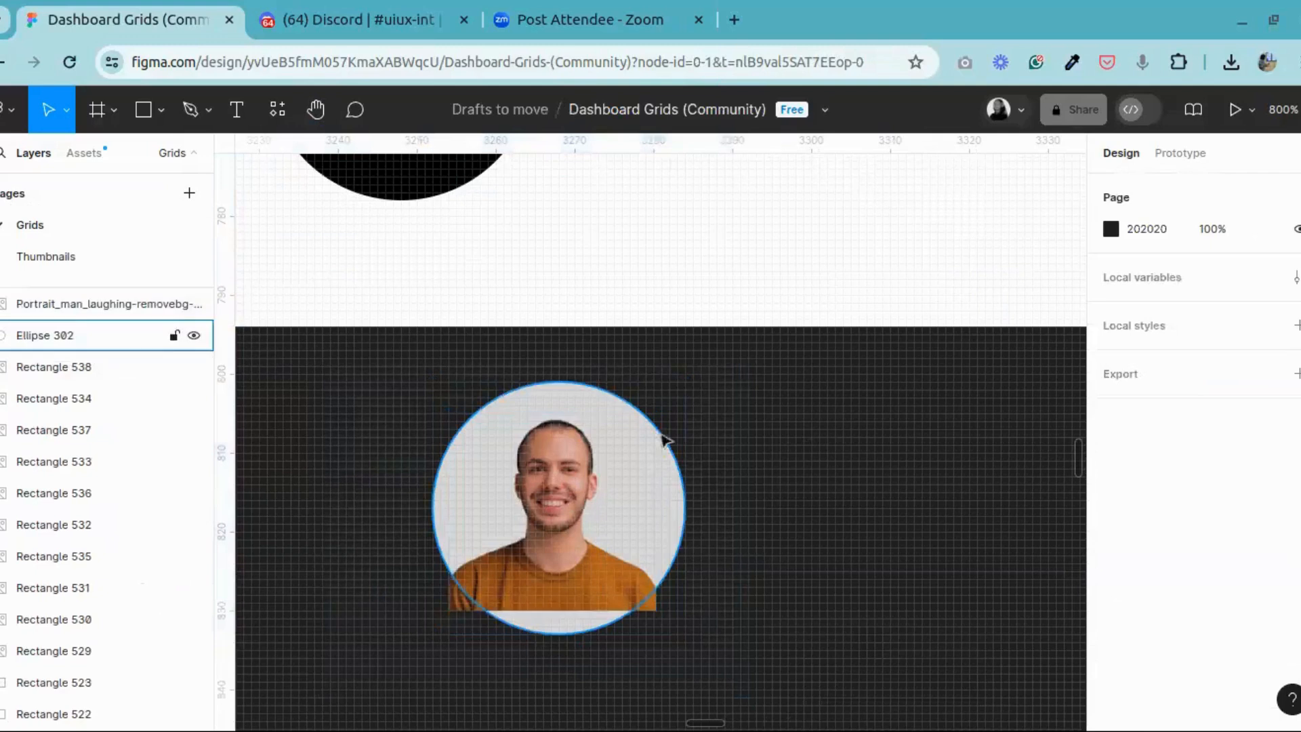
Step: Duplicate the grey circle in place and mask the portrait with the duplicate, leaving the original circle as the background
click(681, 502)
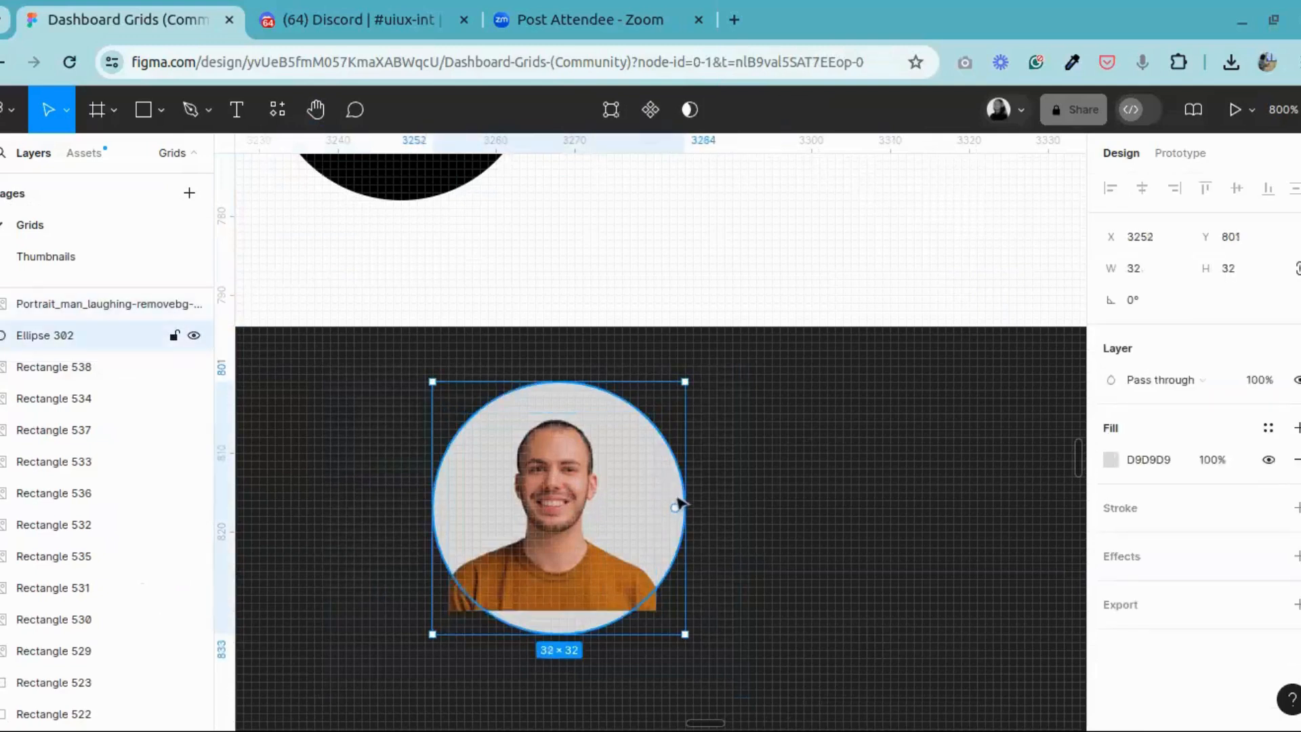
key(ctrl+d)
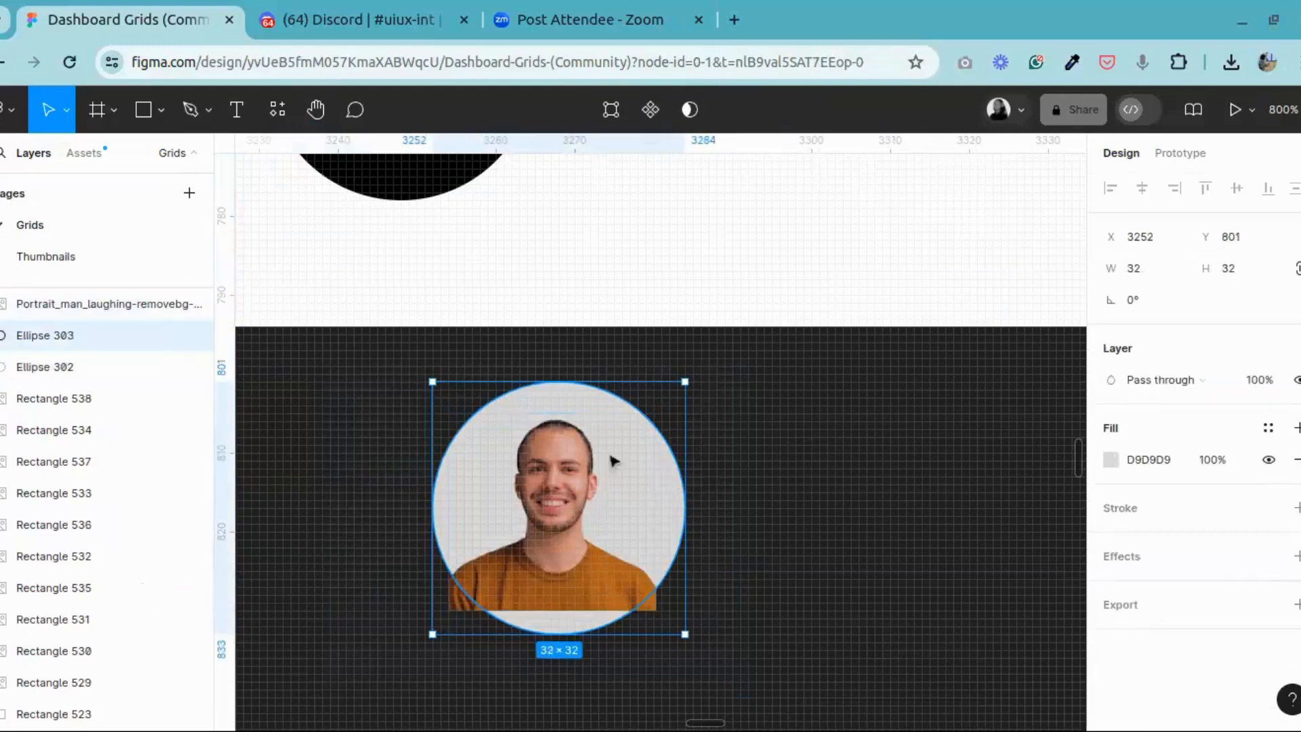
click(538, 448)
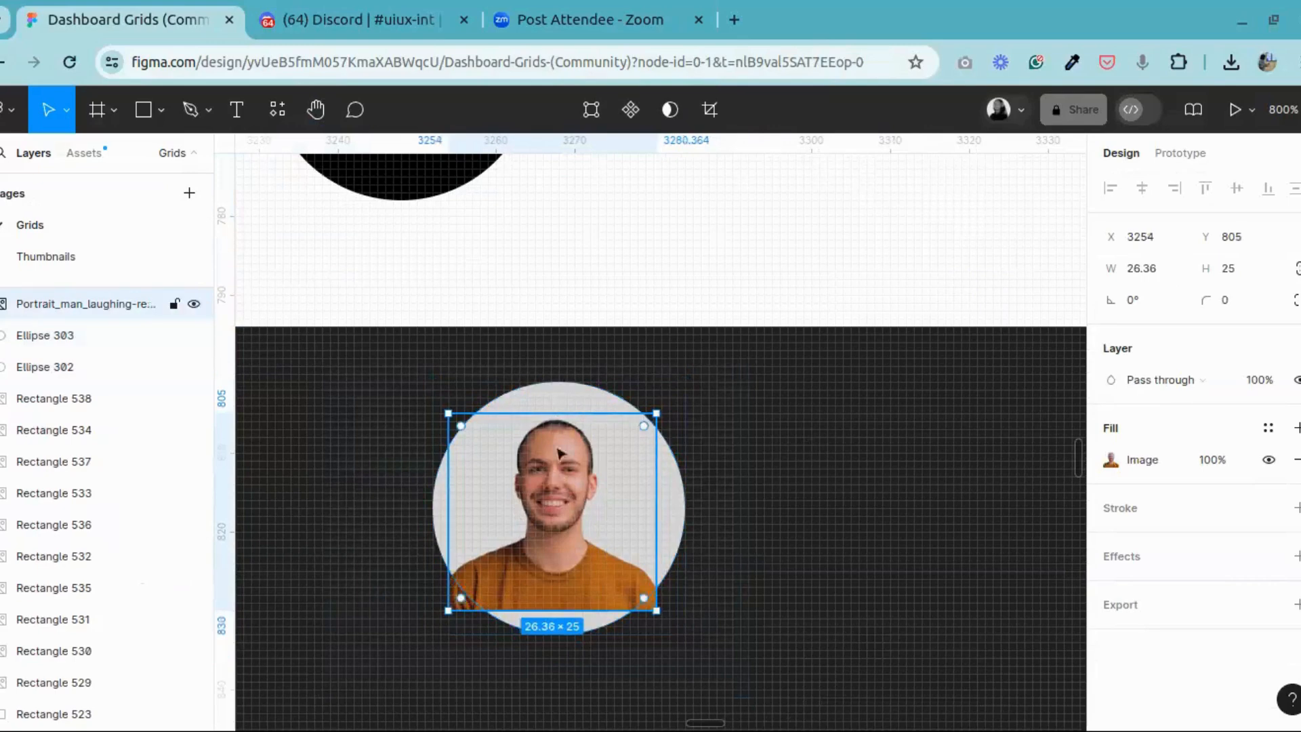
shift+click(567, 401)
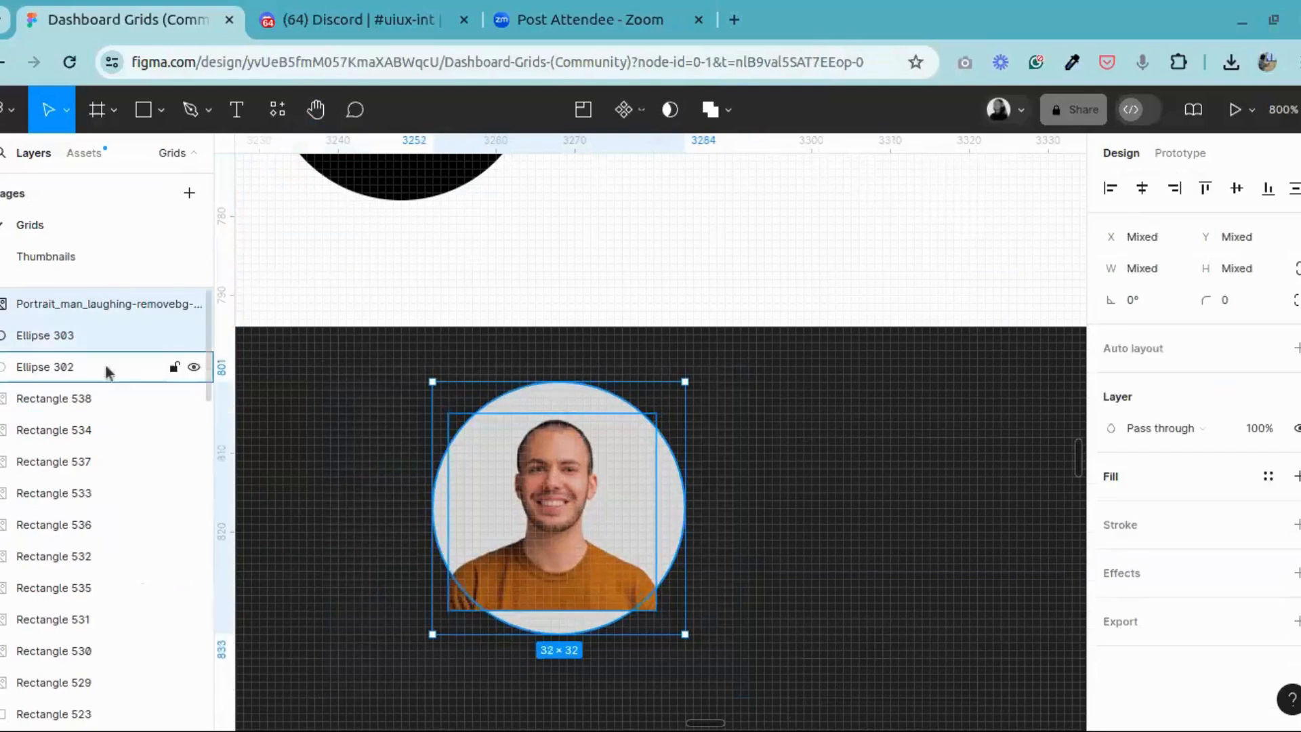
click(670, 110)
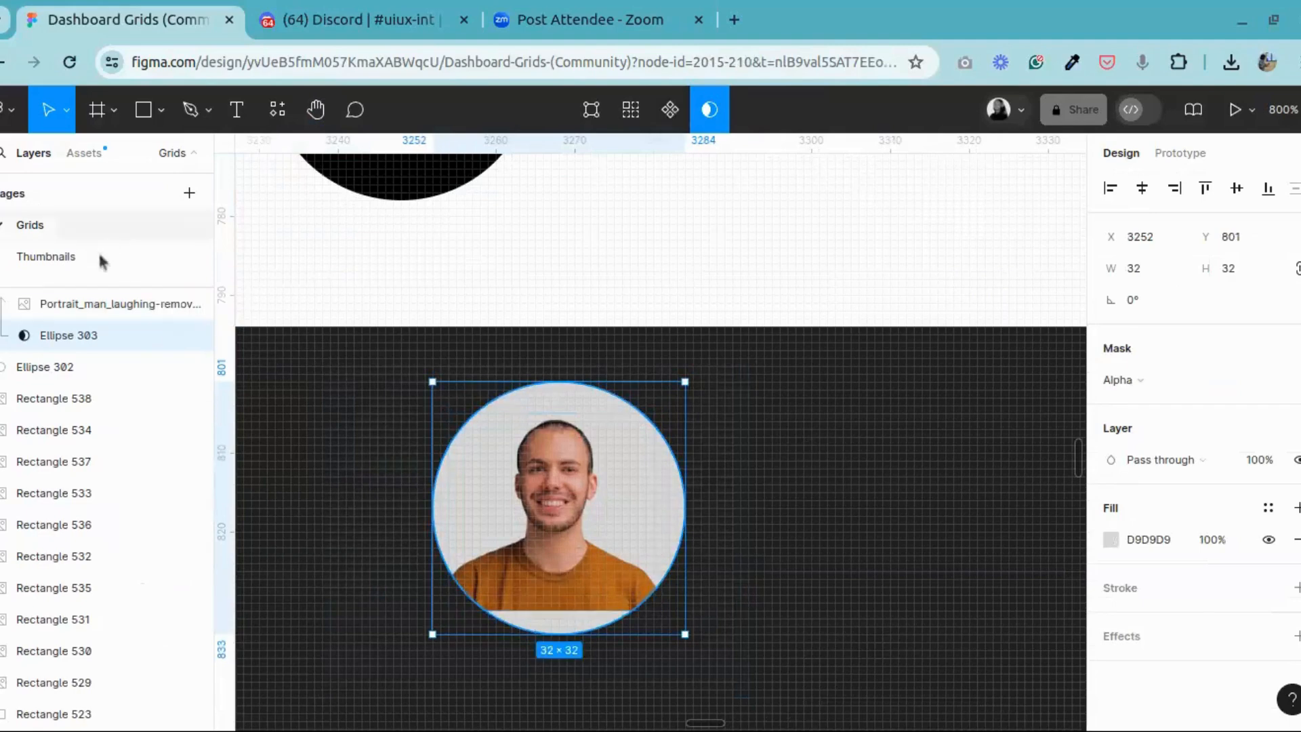
scroll(166, 400, up, 1)
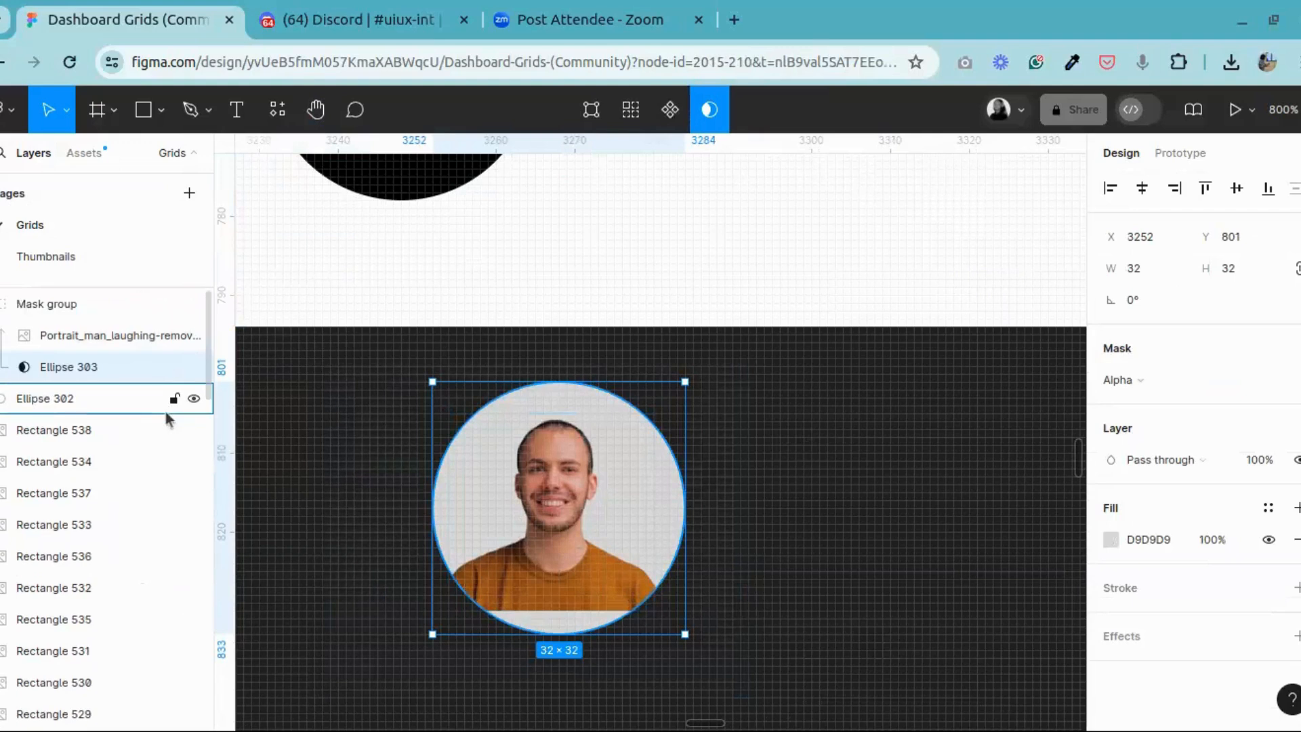
Step: Try scaling the mask circle inside the group to 35 × 35, and undo the scaling
click(66, 110)
click(34, 180)
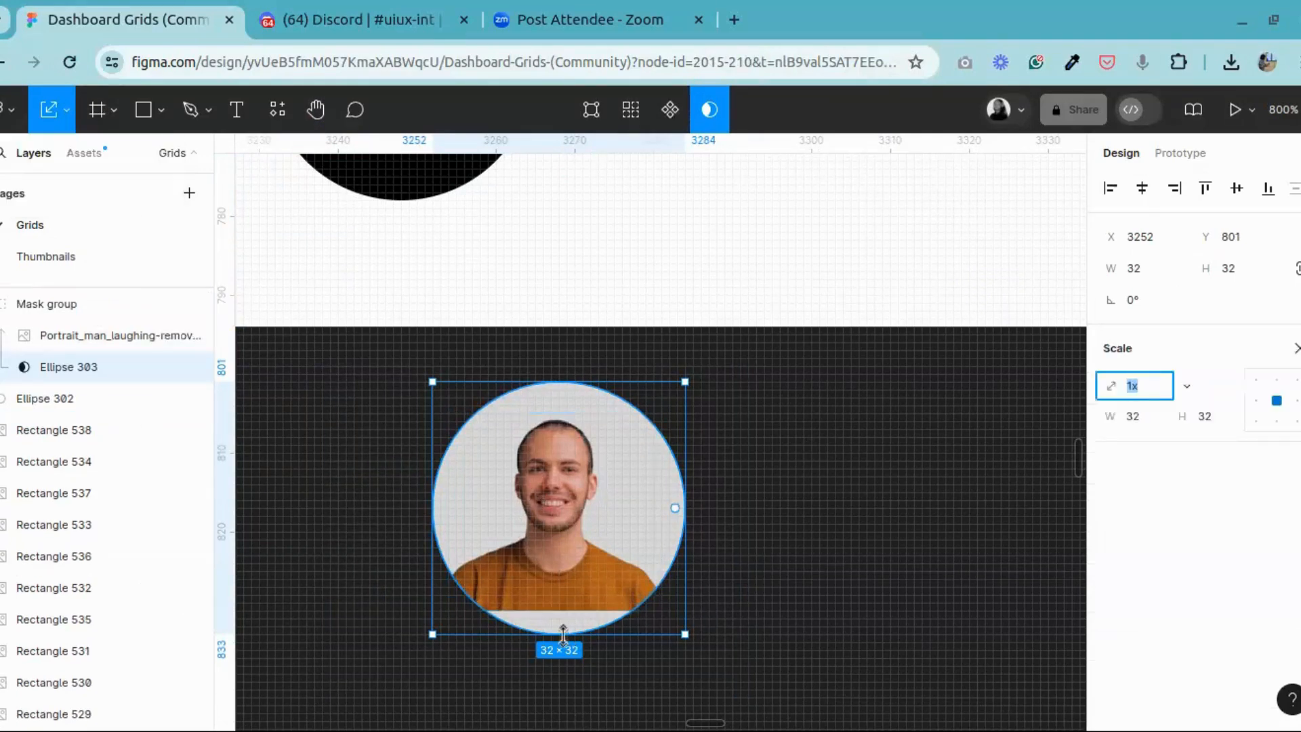
drag(559, 635, 560, 656)
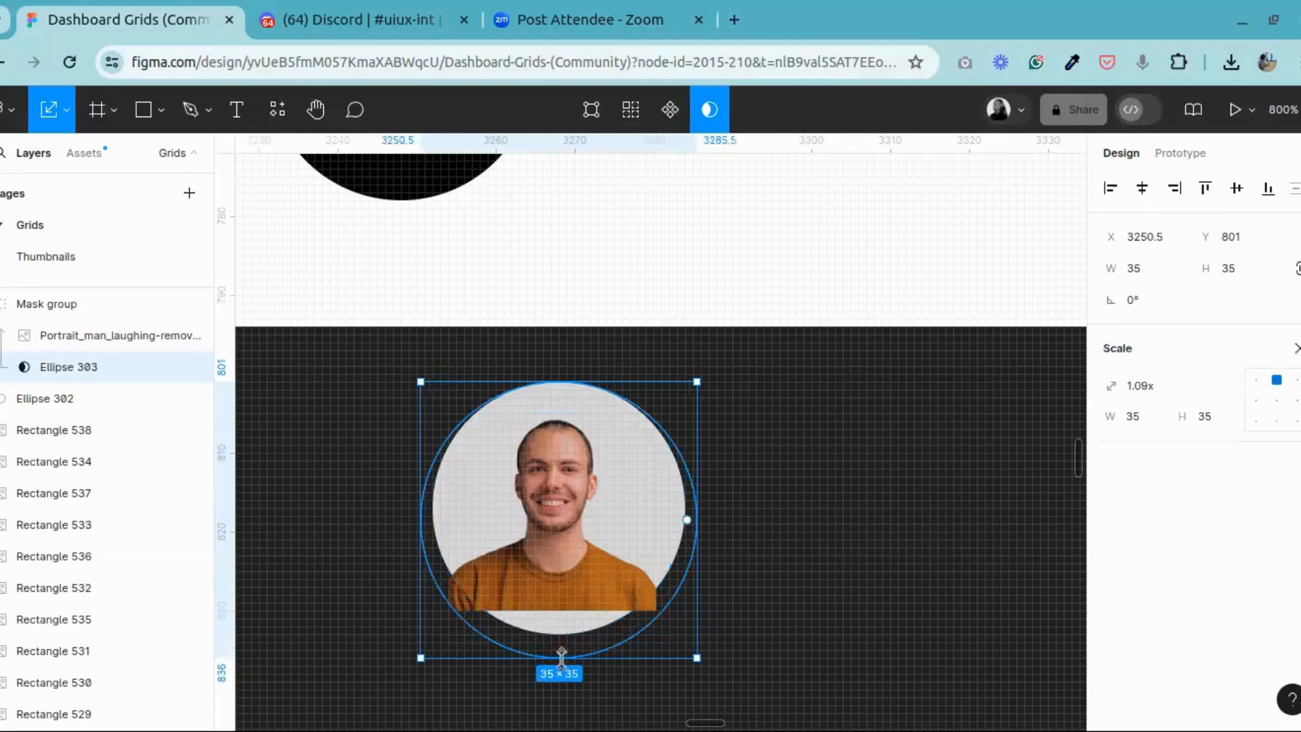
key(ctrl+z)
Step: Try scaling the whole mask group to 35 × 35, and undo the change
click(574, 522)
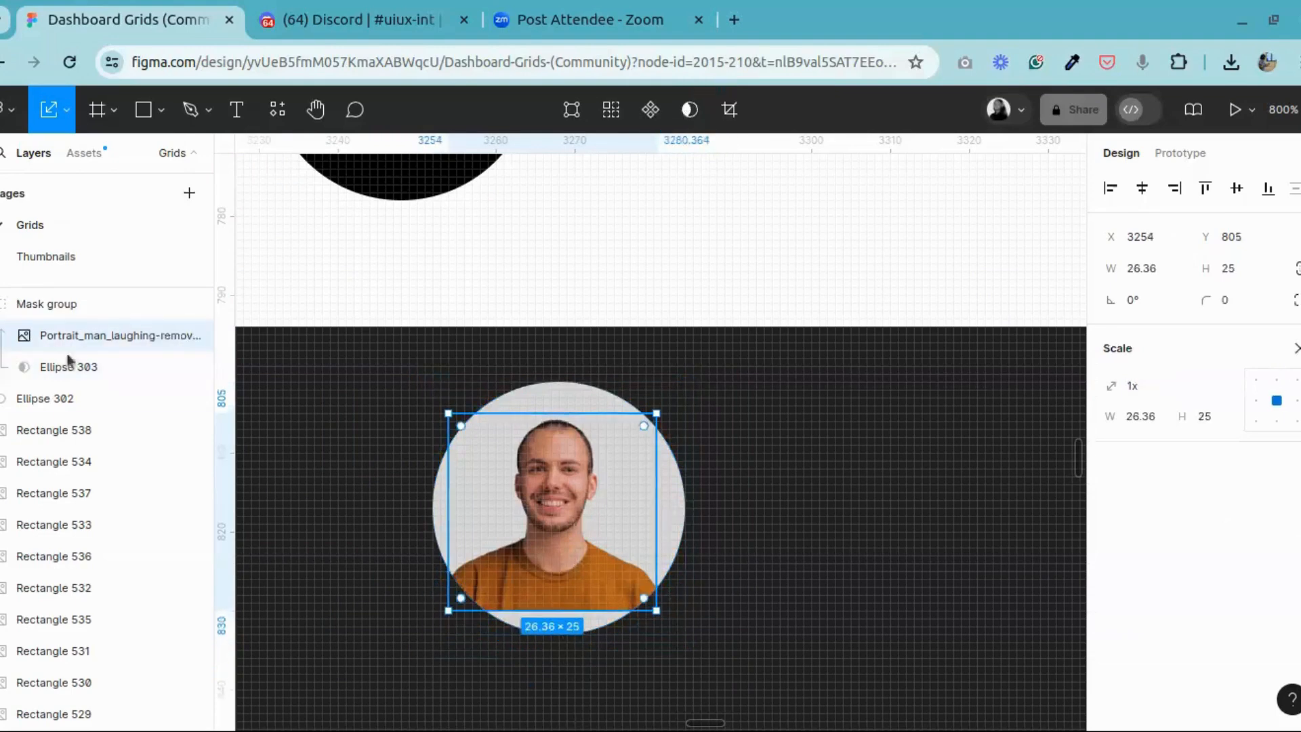
click(1, 304)
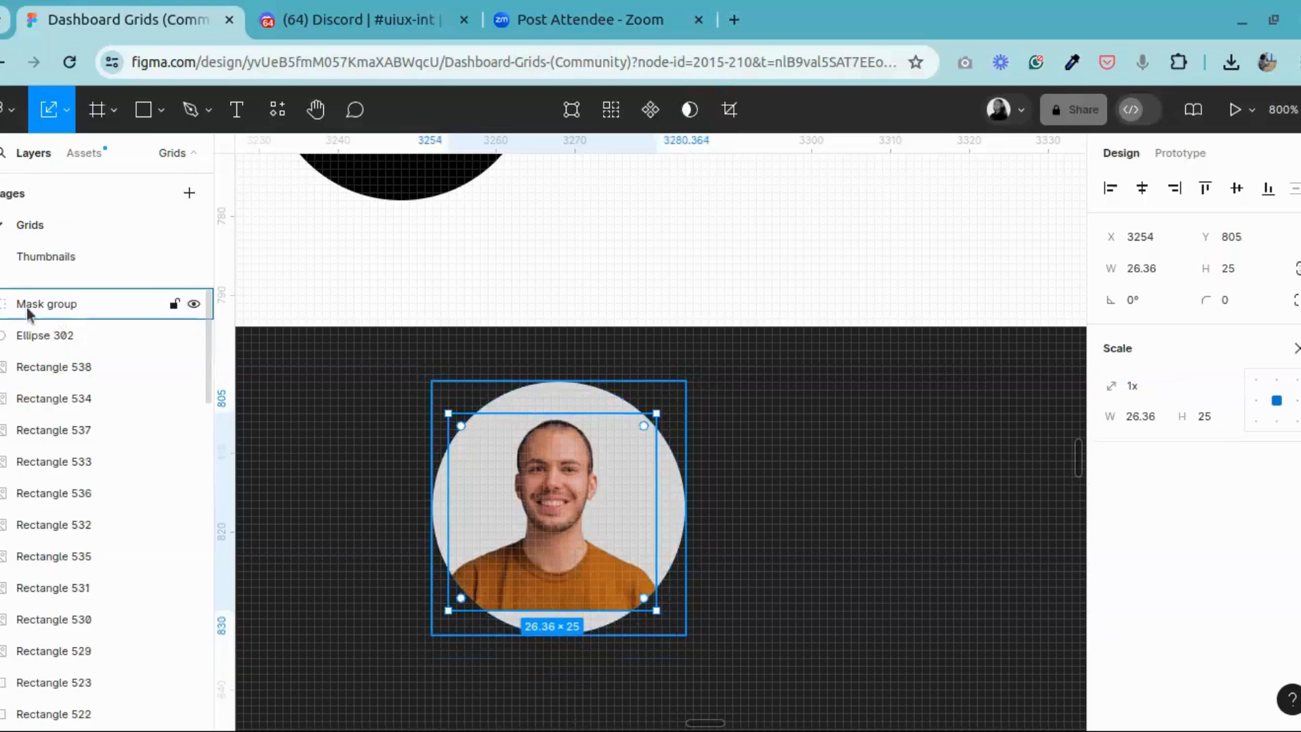
click(28, 312)
click(554, 652)
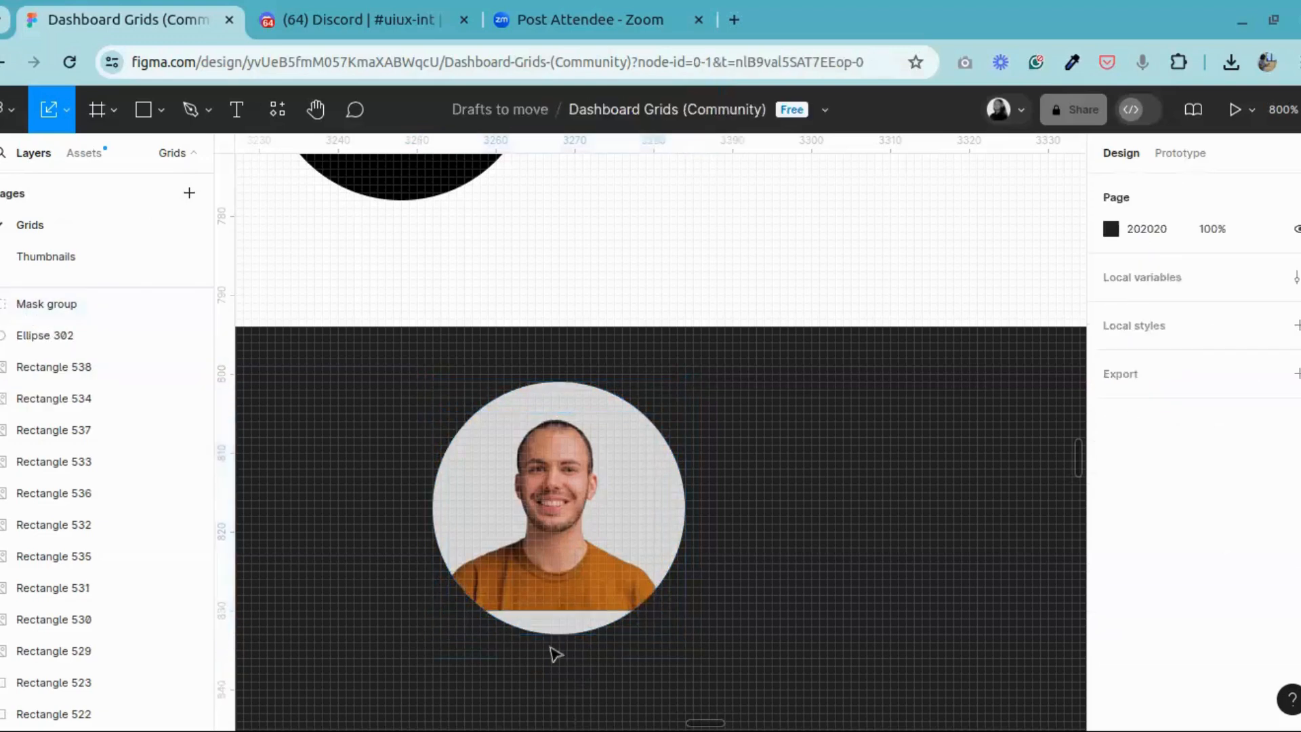
click(41, 304)
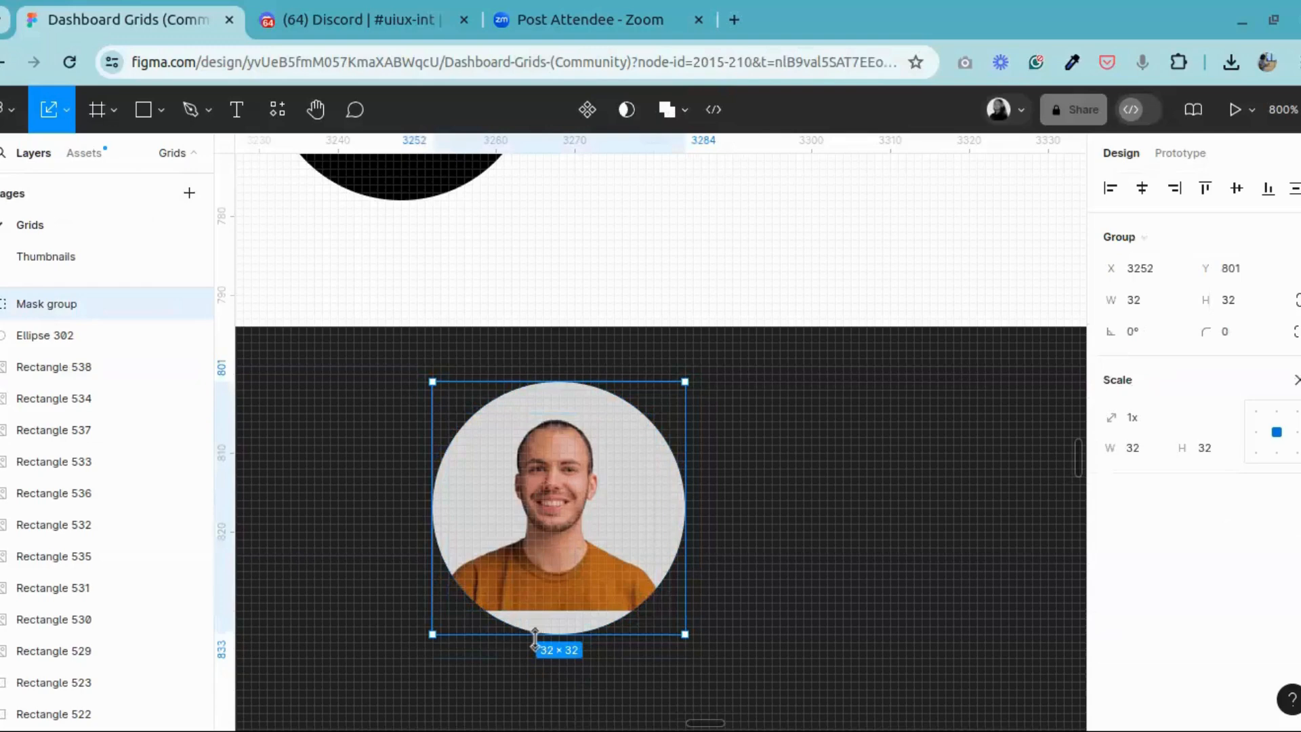
drag(536, 638, 538, 655)
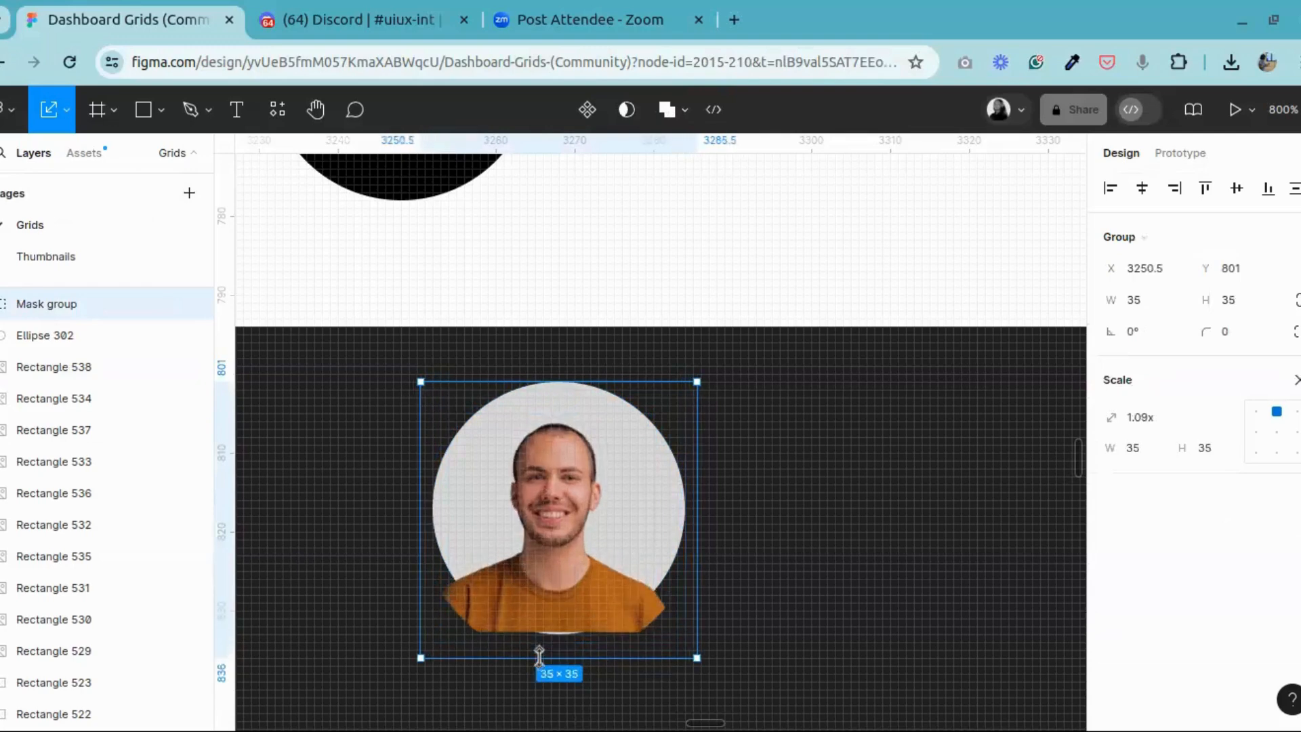
key(ctrl+z)
click(546, 660)
Step: Scale the portrait inside the mask group to 29.53 × 28 so it reaches the circle's lower edge
double_click(563, 576)
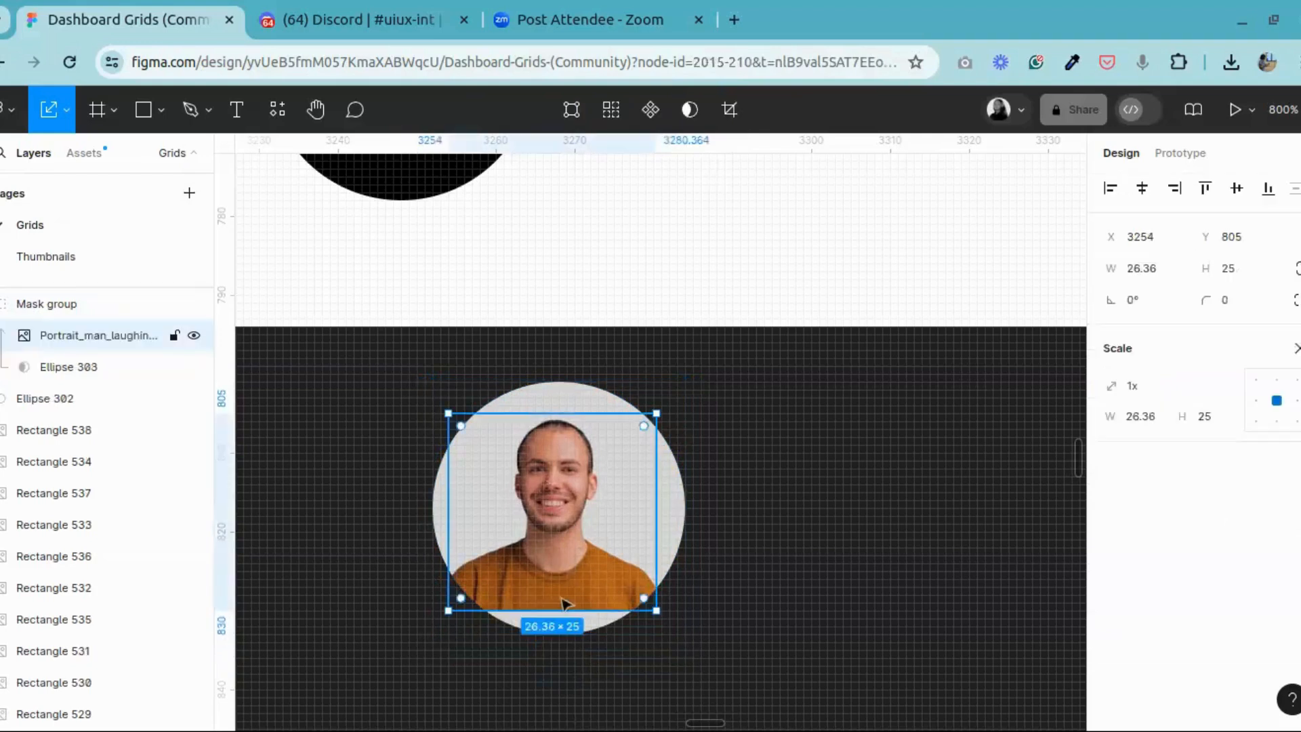
drag(552, 610, 552, 630)
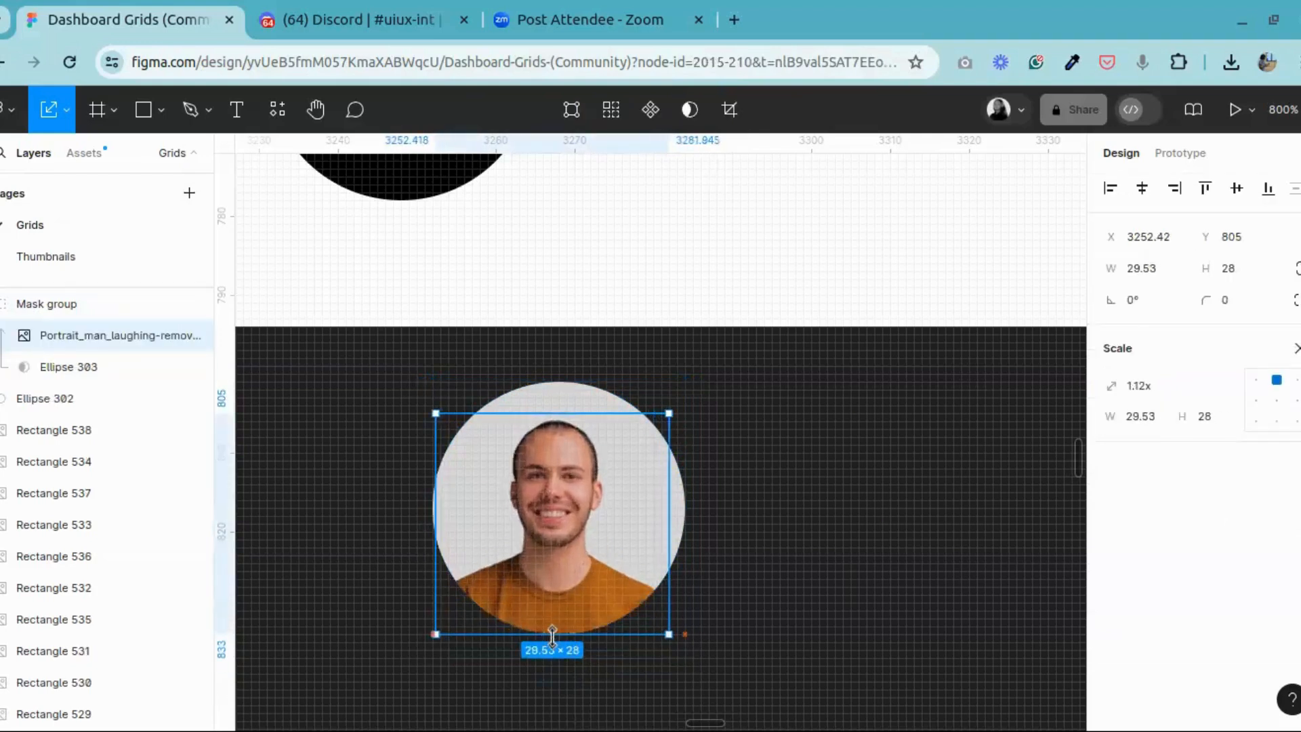
click(704, 559)
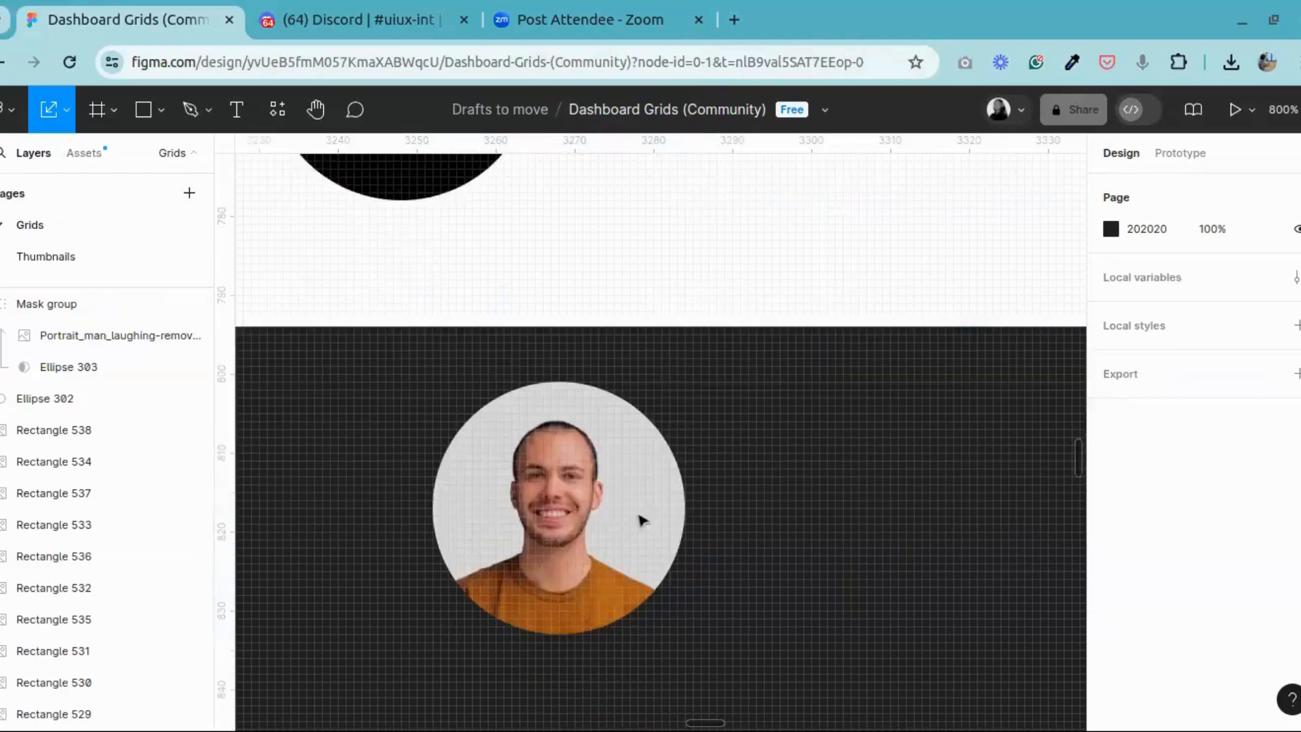
scroll(639, 520, down, 3)
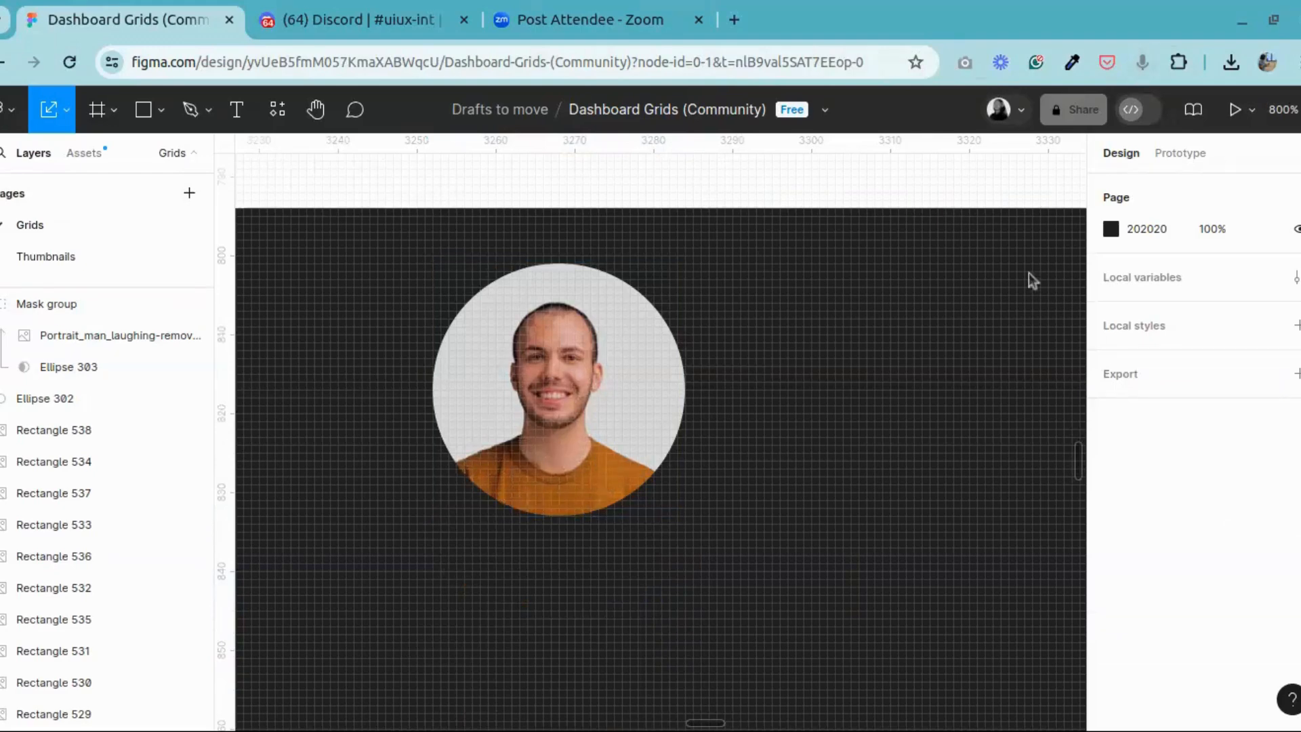
scroll(846, 394, up, 3)
scroll(845, 394, up, 3)
scroll(846, 395, down, 9)
scroll(846, 394, up, 6)
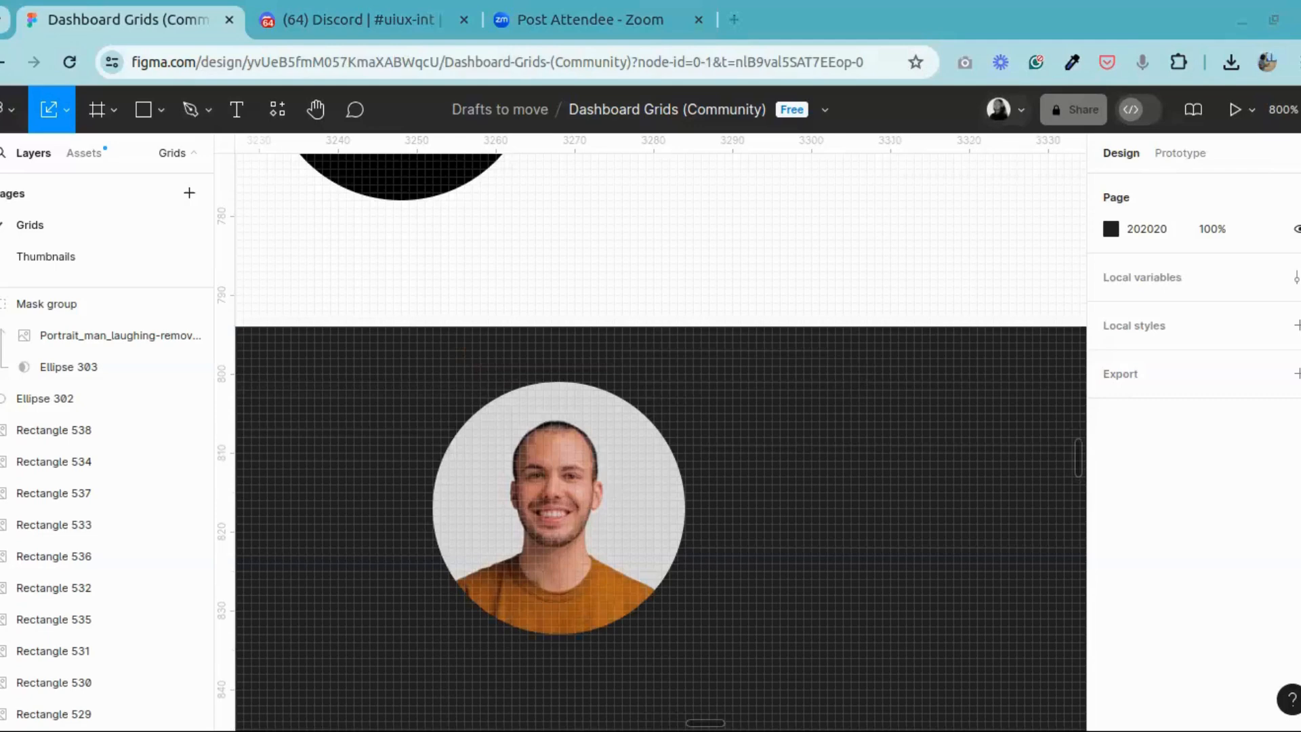
Step: Group the masked portrait with the ellipse behind it and place a duplicate beside it at X 3293
click(510, 491)
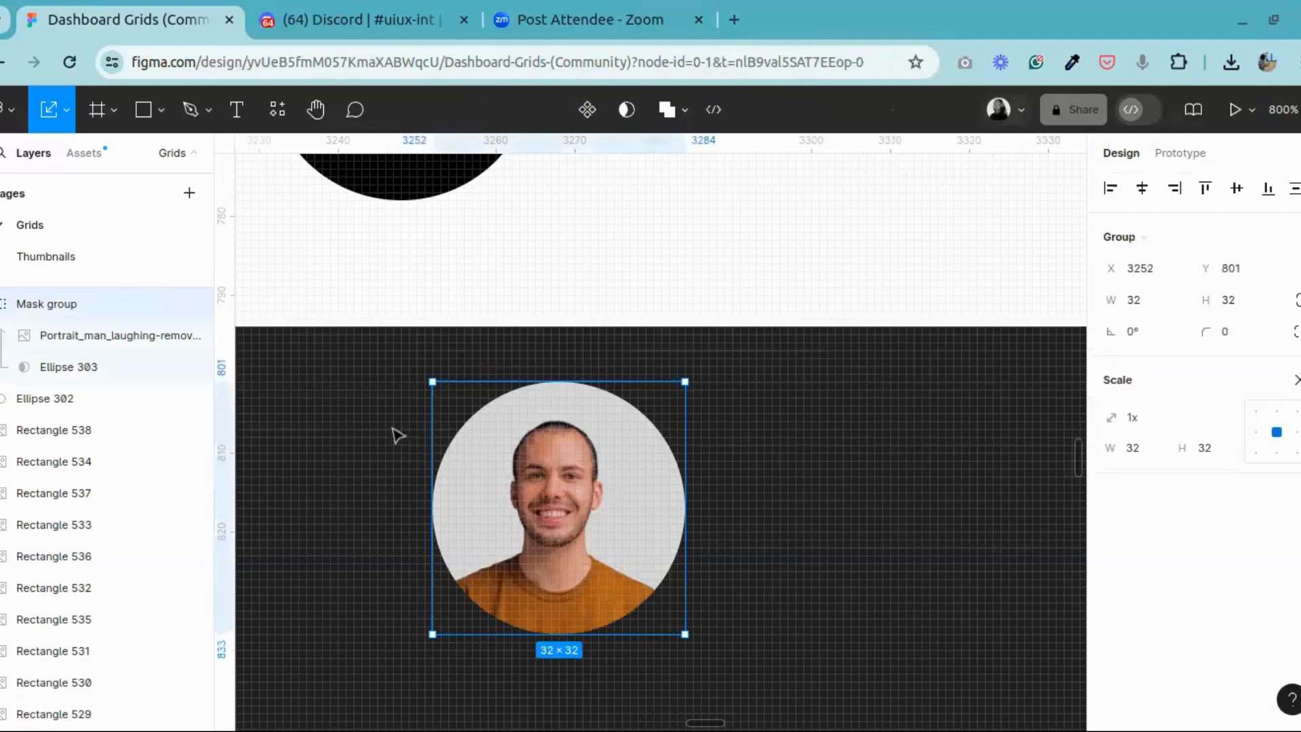
drag(350, 347, 805, 688)
right_click(587, 494)
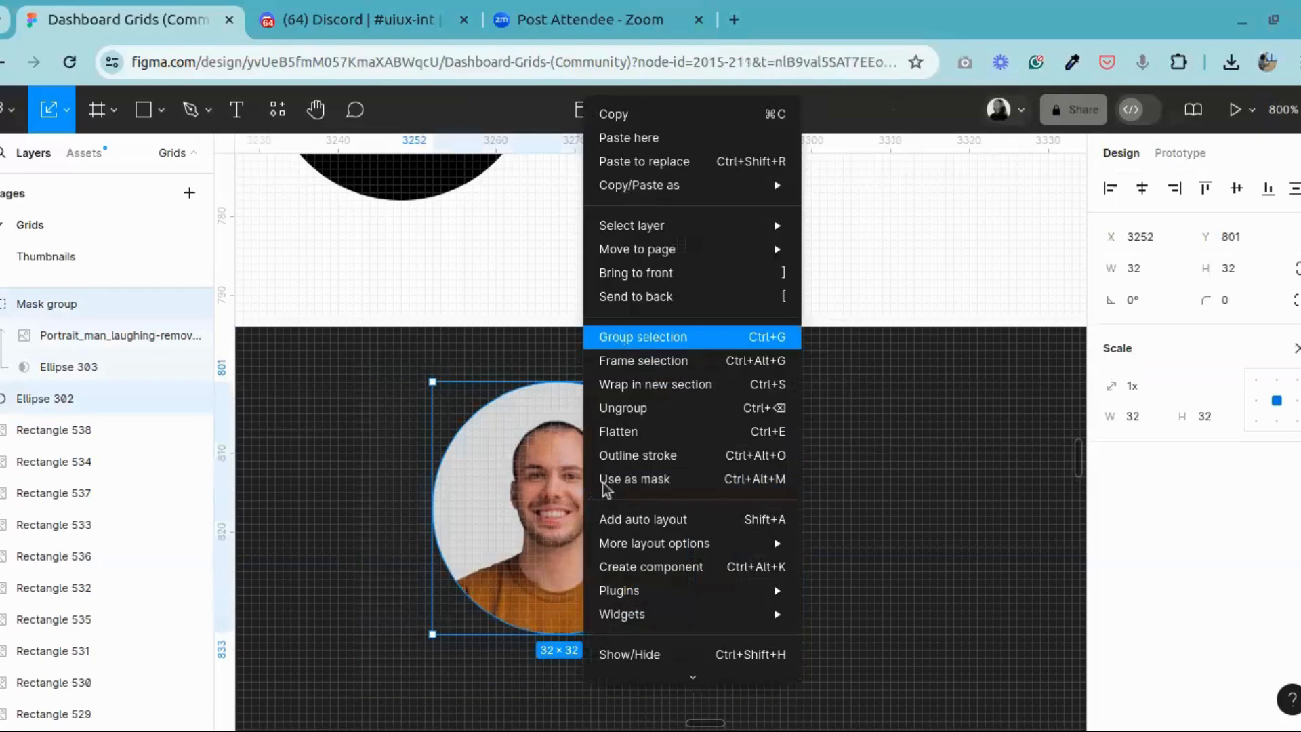
click(616, 338)
drag(552, 493, 869, 497)
click(716, 399)
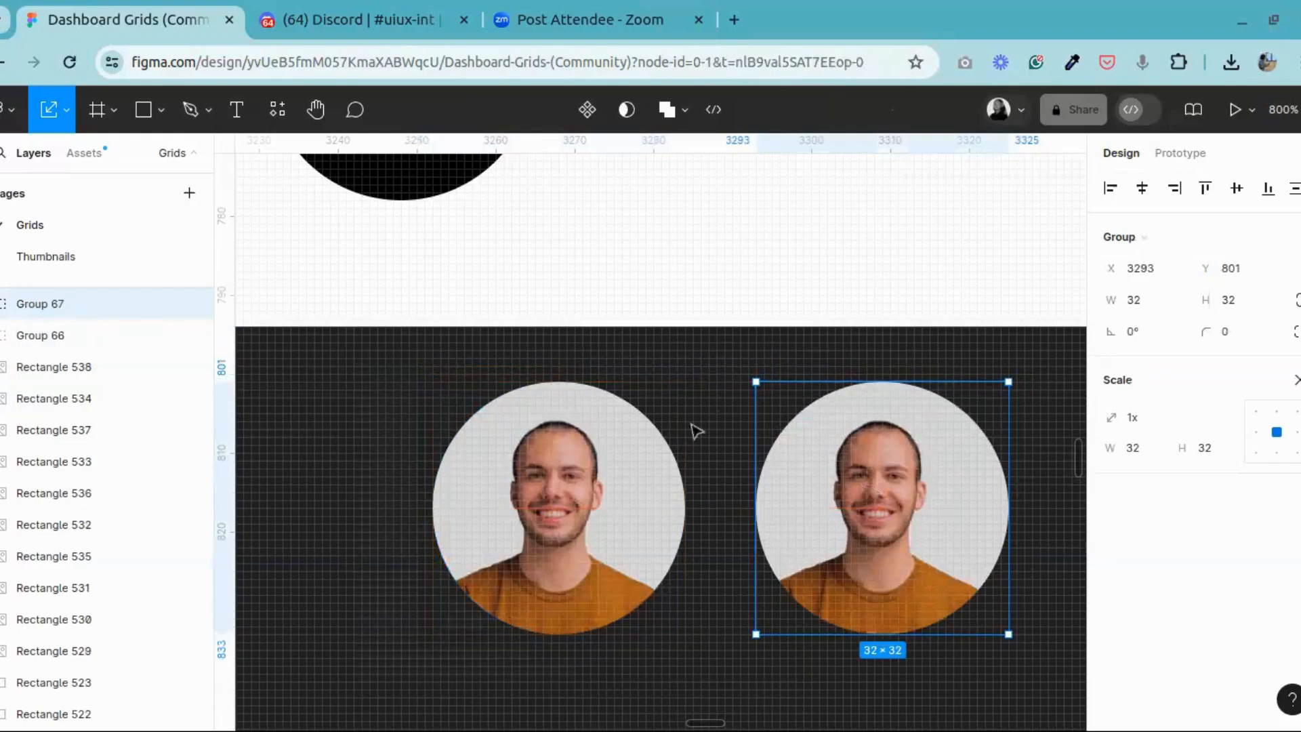
Step: Compare the two portrait groups with the bearded man's avatar above, and inspect the left portrait's shirt up close
click(536, 518)
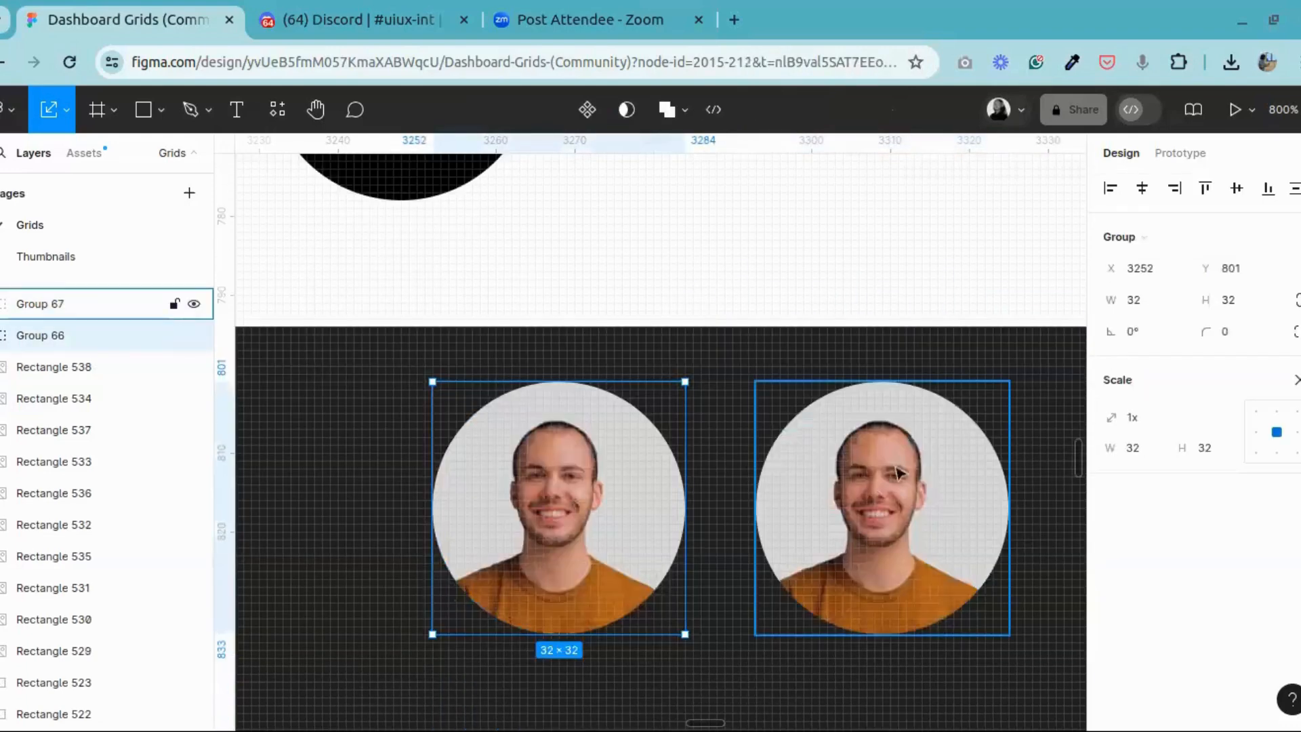
click(896, 472)
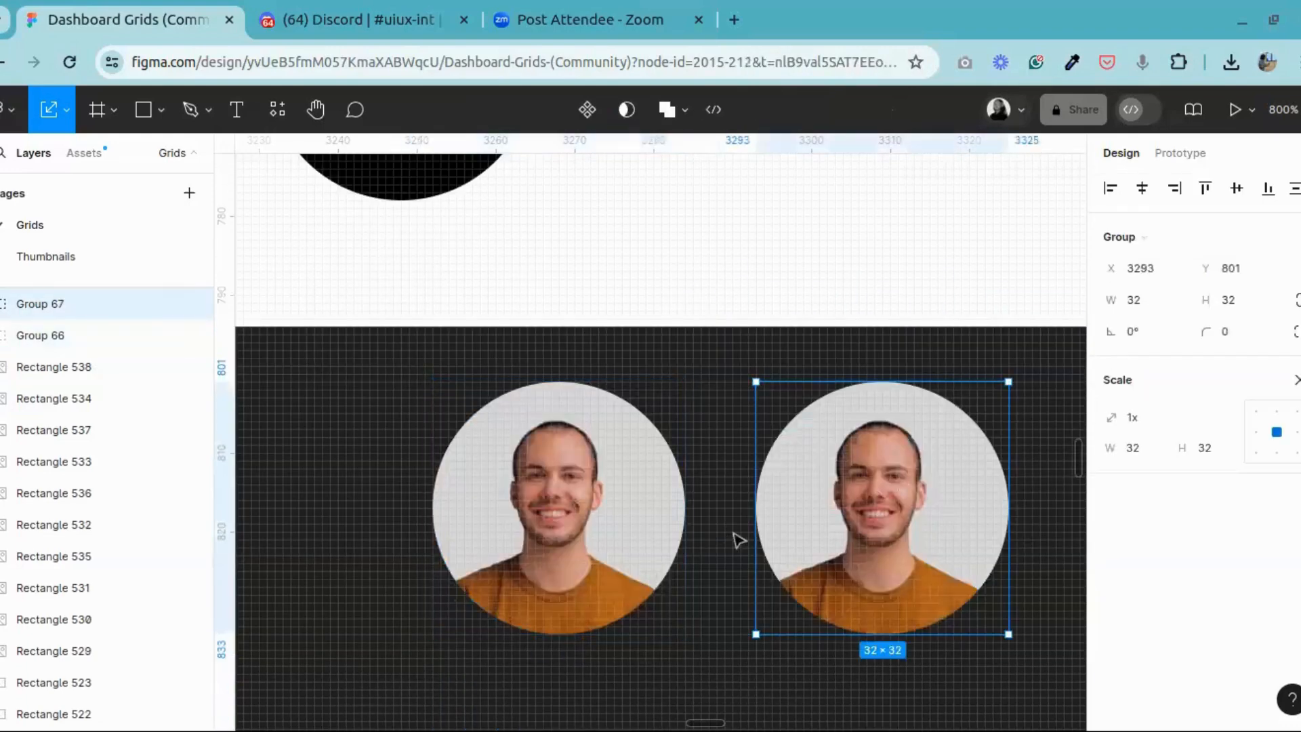
click(550, 499)
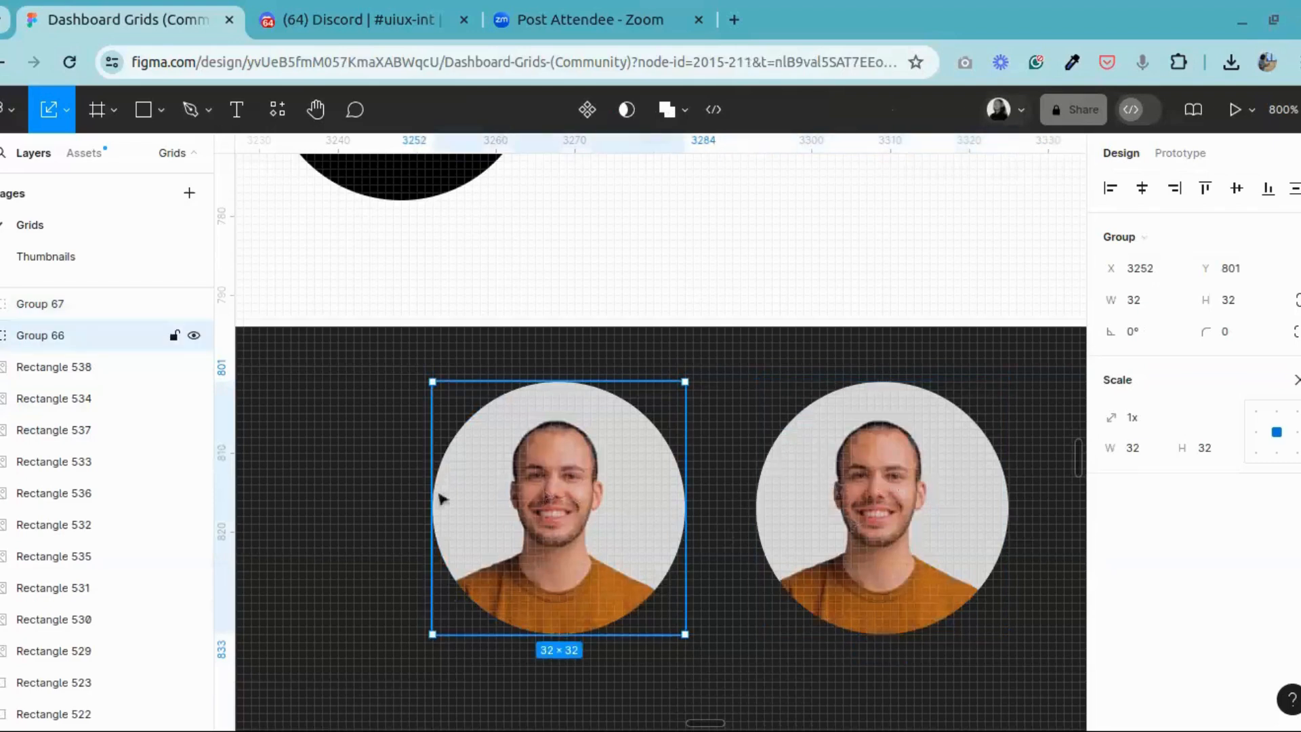
click(315, 109)
mouse_move(655, 500)
mouse_down()
mouse_move(604, 493)
mouse_move(651, 487)
mouse_up()
key(ctrl+minus)
key(ctrl+plus)
scroll(686, 493, up, 5)
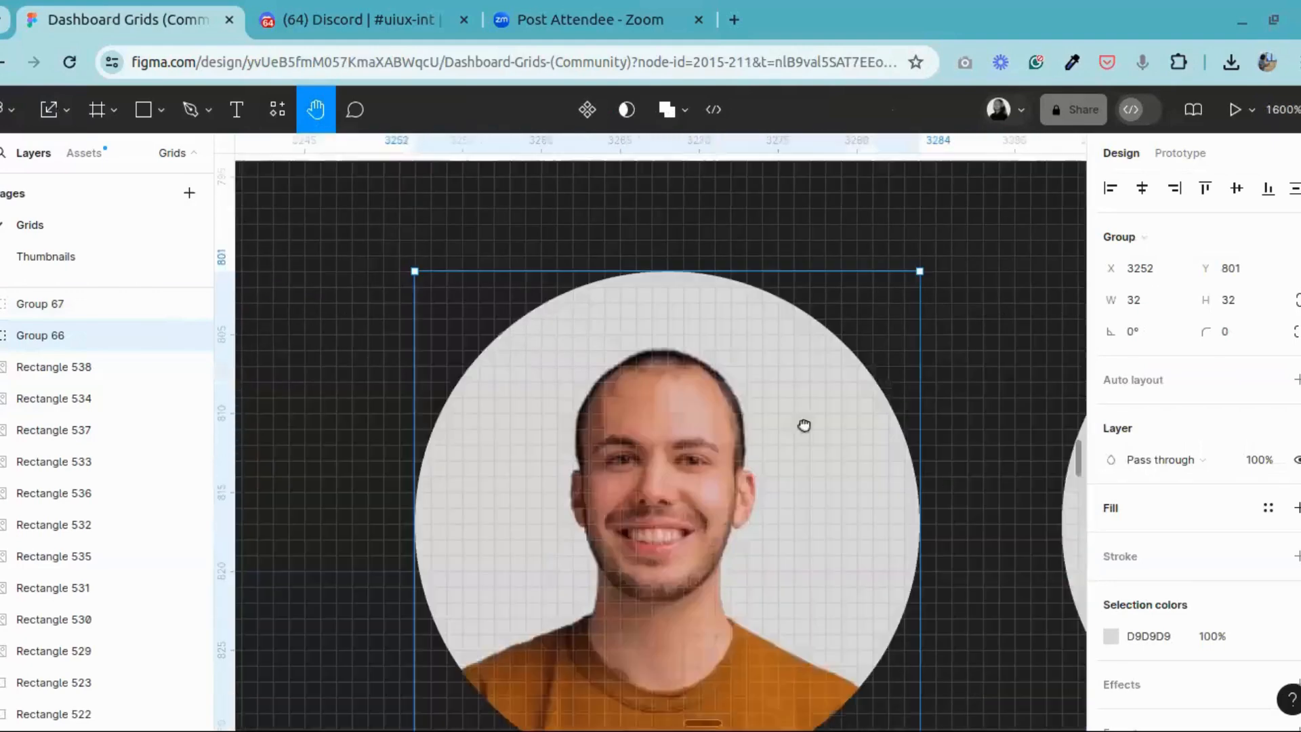
scroll(742, 510, up, 2)
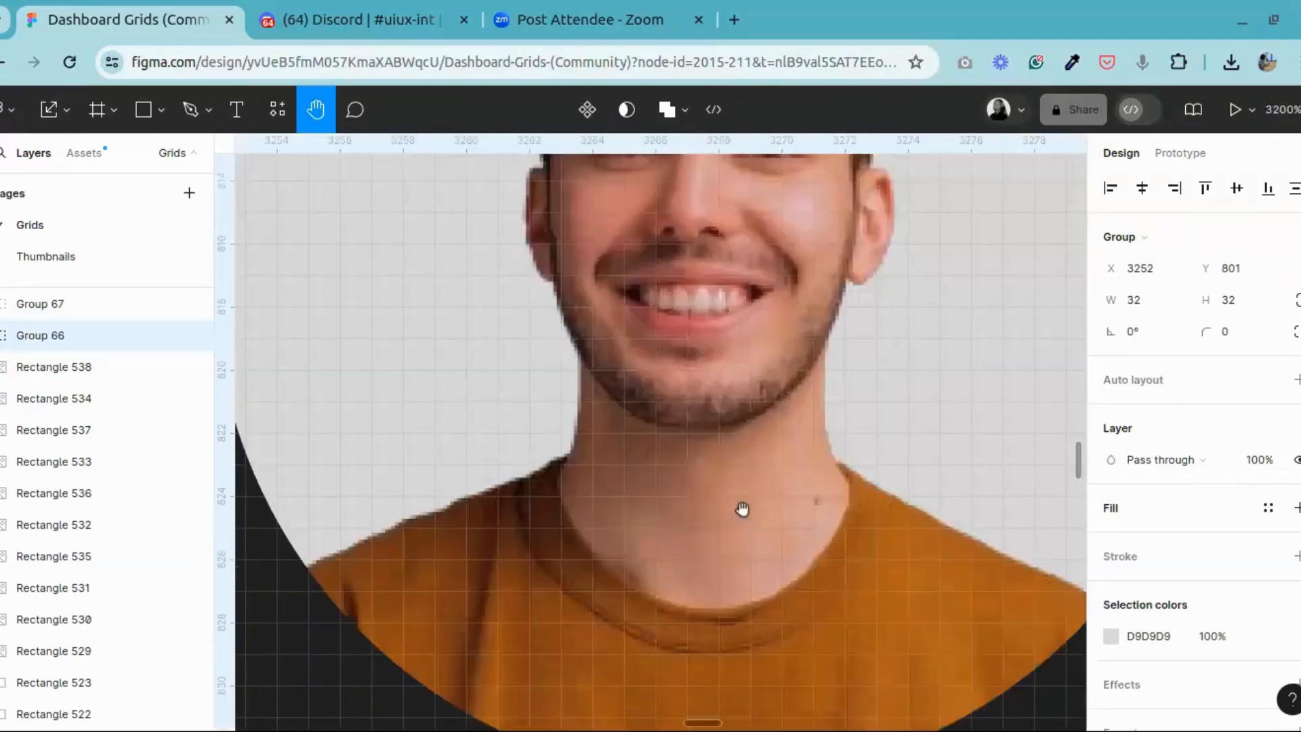
scroll(769, 561, down, 5)
drag(784, 502, 666, 595)
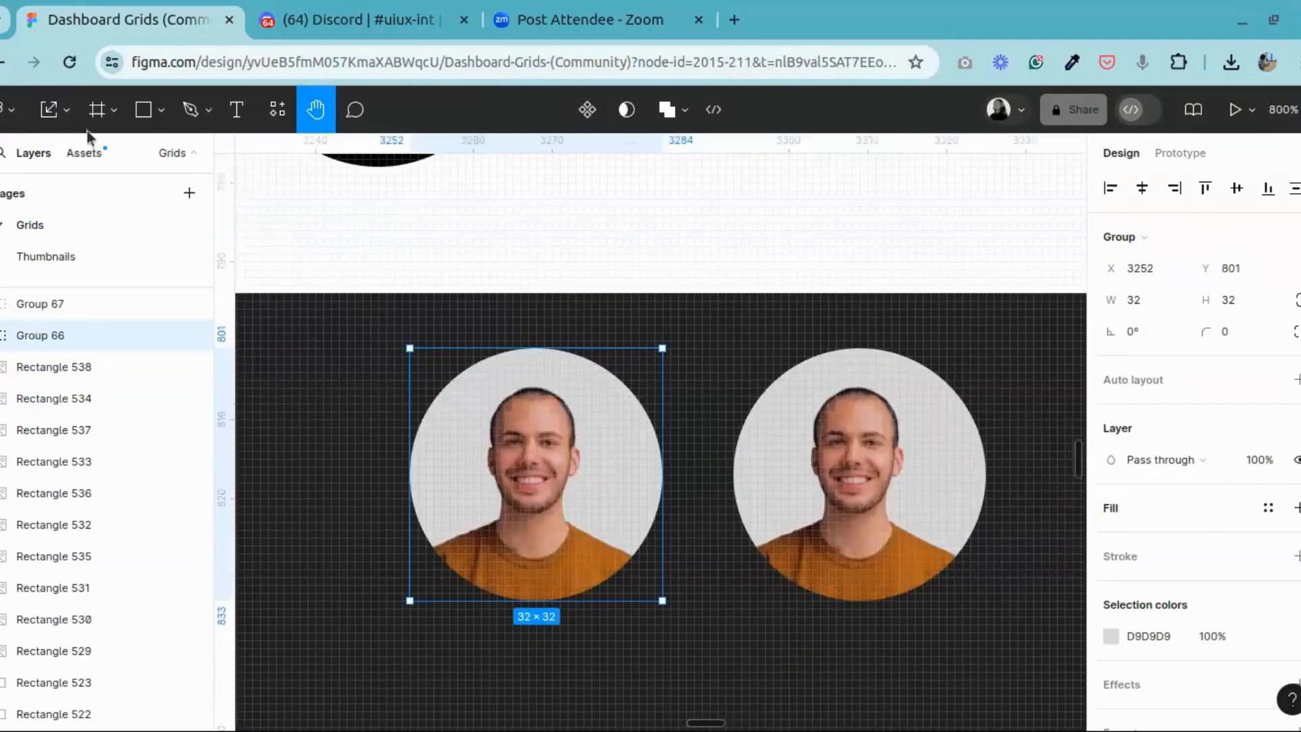
click(65, 109)
click(59, 154)
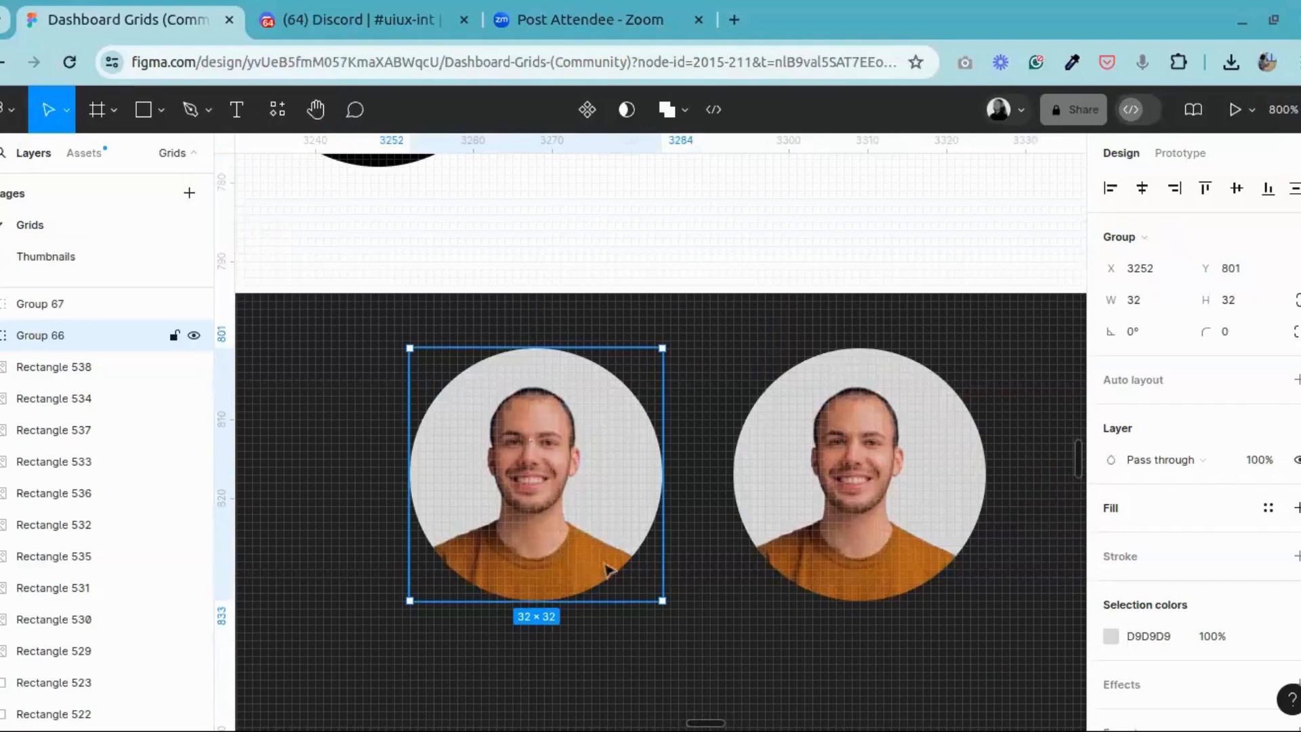
scroll(578, 583, up, 5)
scroll(536, 585, down, 7)
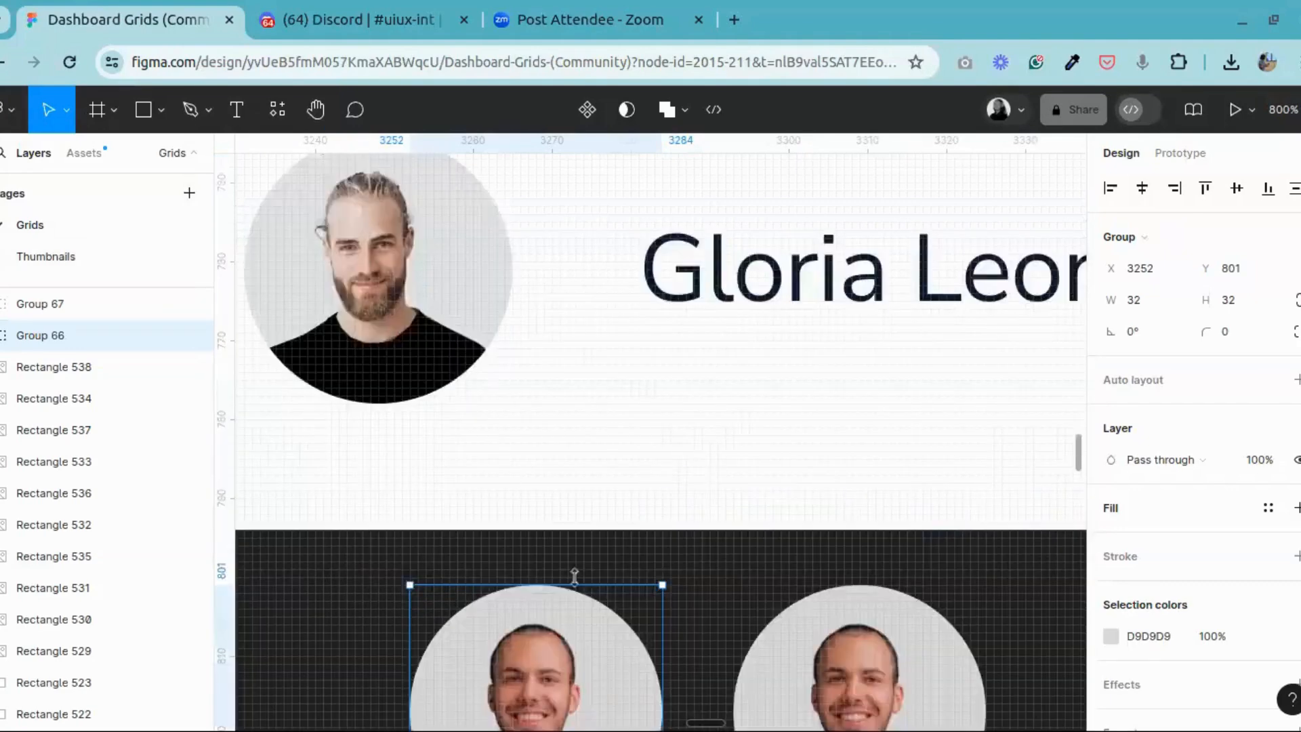
scroll(536, 585, down, 2)
scroll(555, 445, up, 6)
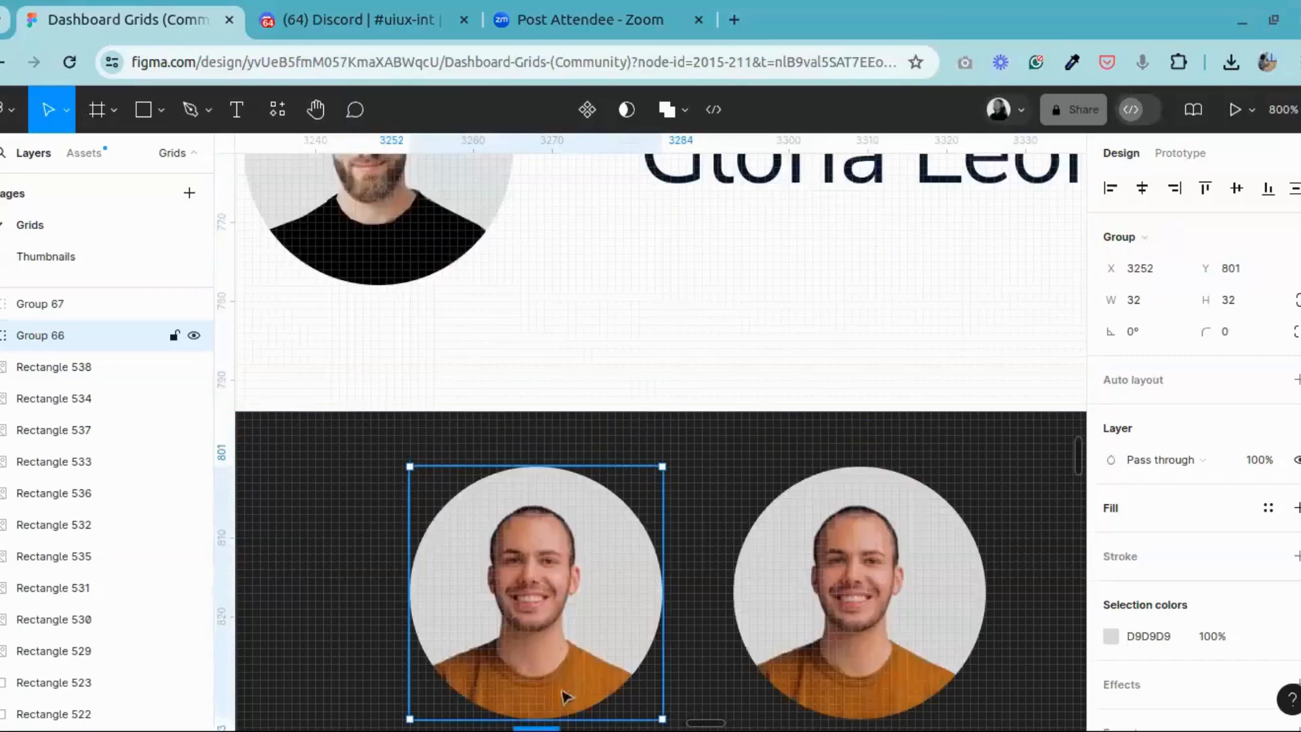
scroll(566, 696, down, 6)
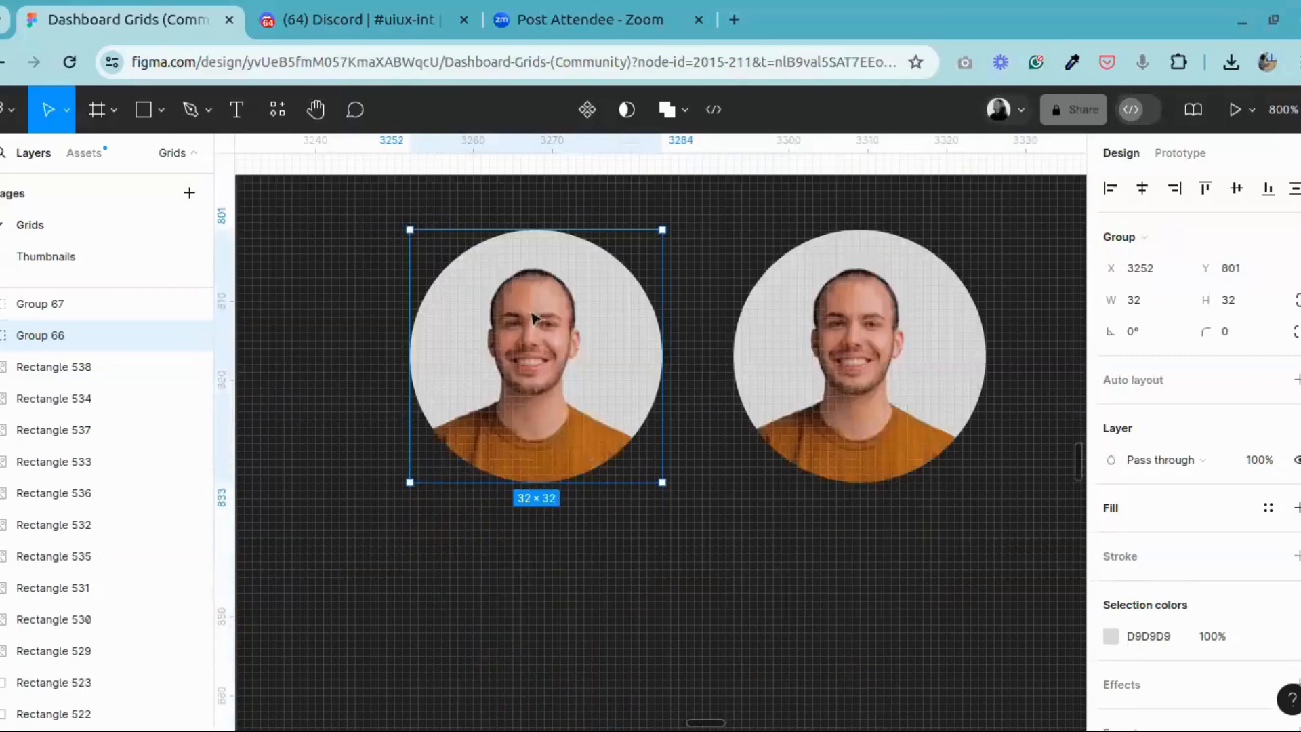
Step: Start a Pen path at the left portrait's outer shirt edge and trace the left shoulder up to the neck
click(316, 109)
drag(644, 423, 752, 449)
key(ctrl+plus)
key(ctrl+plus)
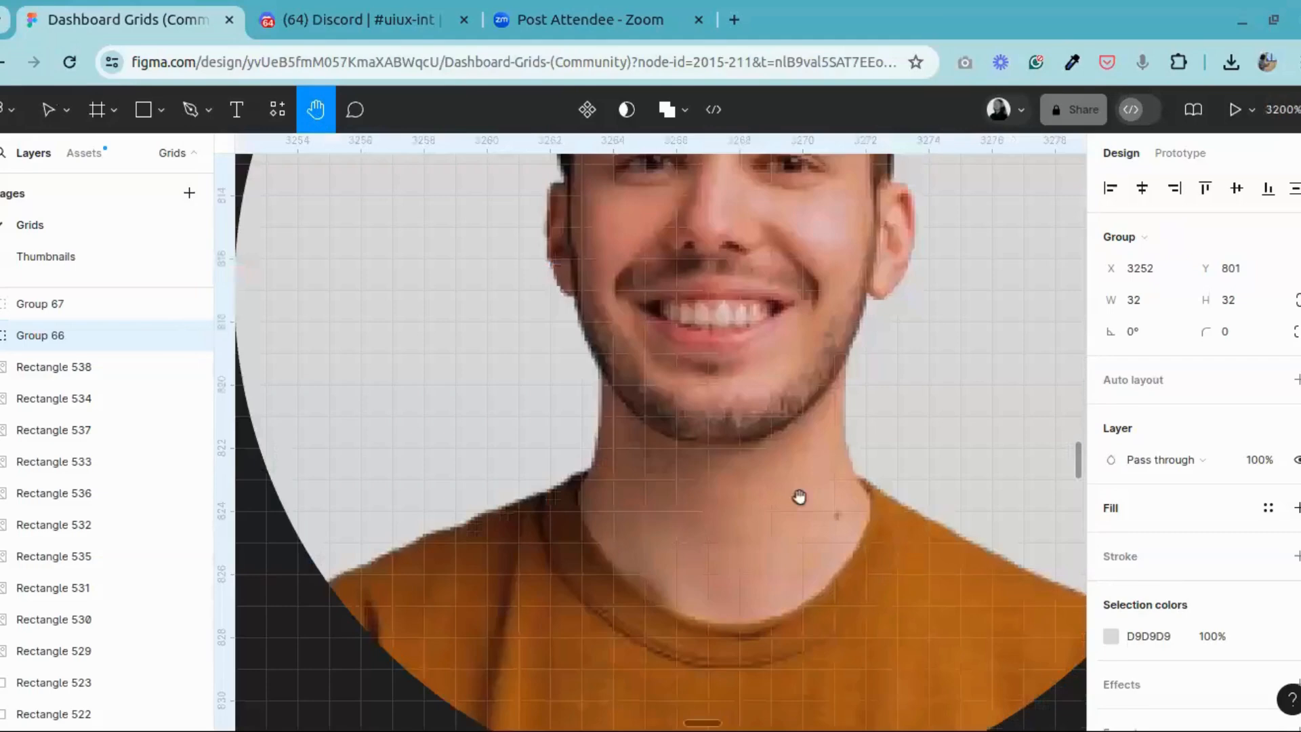
drag(799, 496, 580, 389)
key(v)
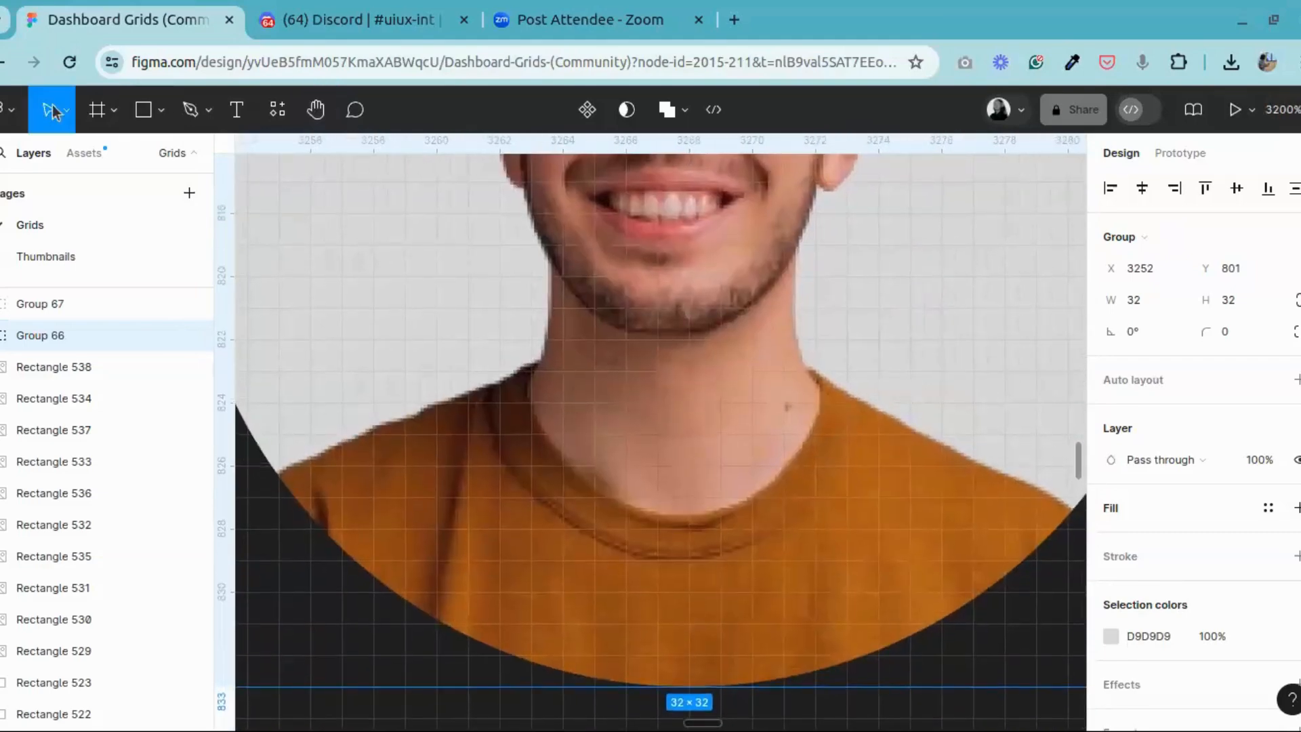
click(190, 111)
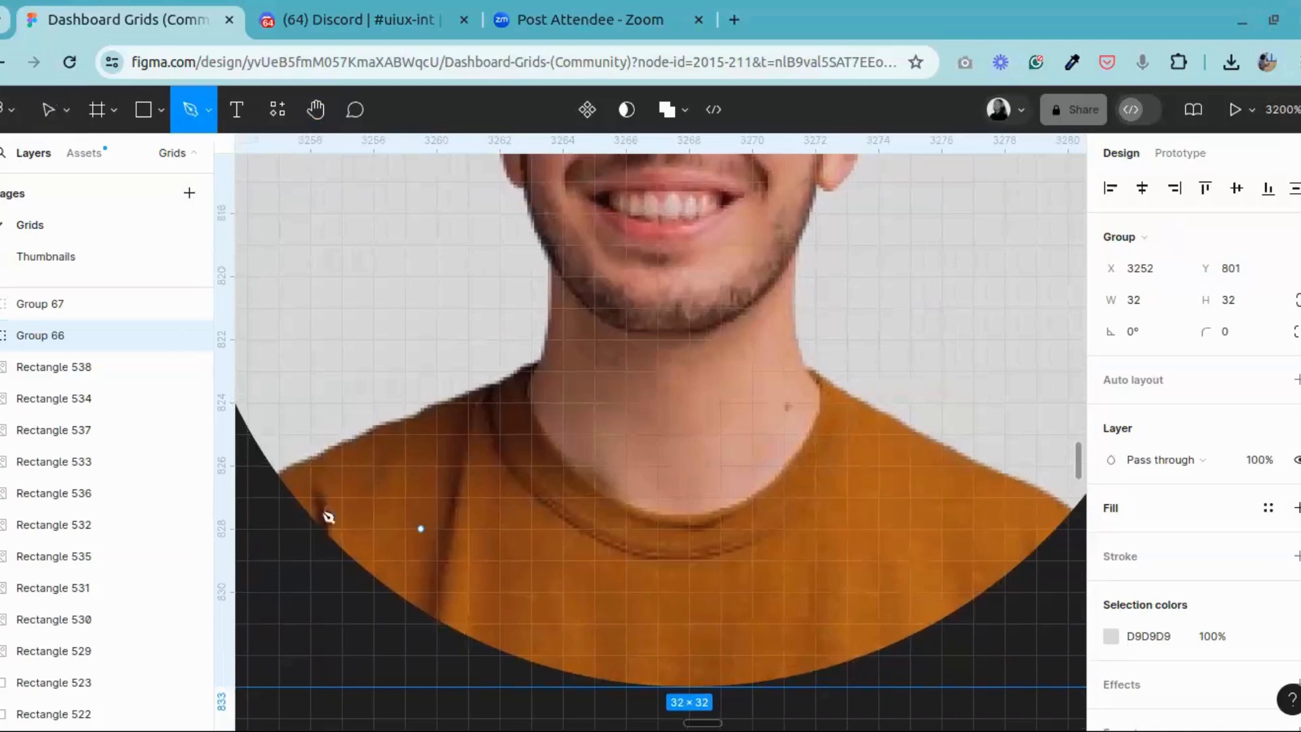
click(278, 481)
click(278, 481)
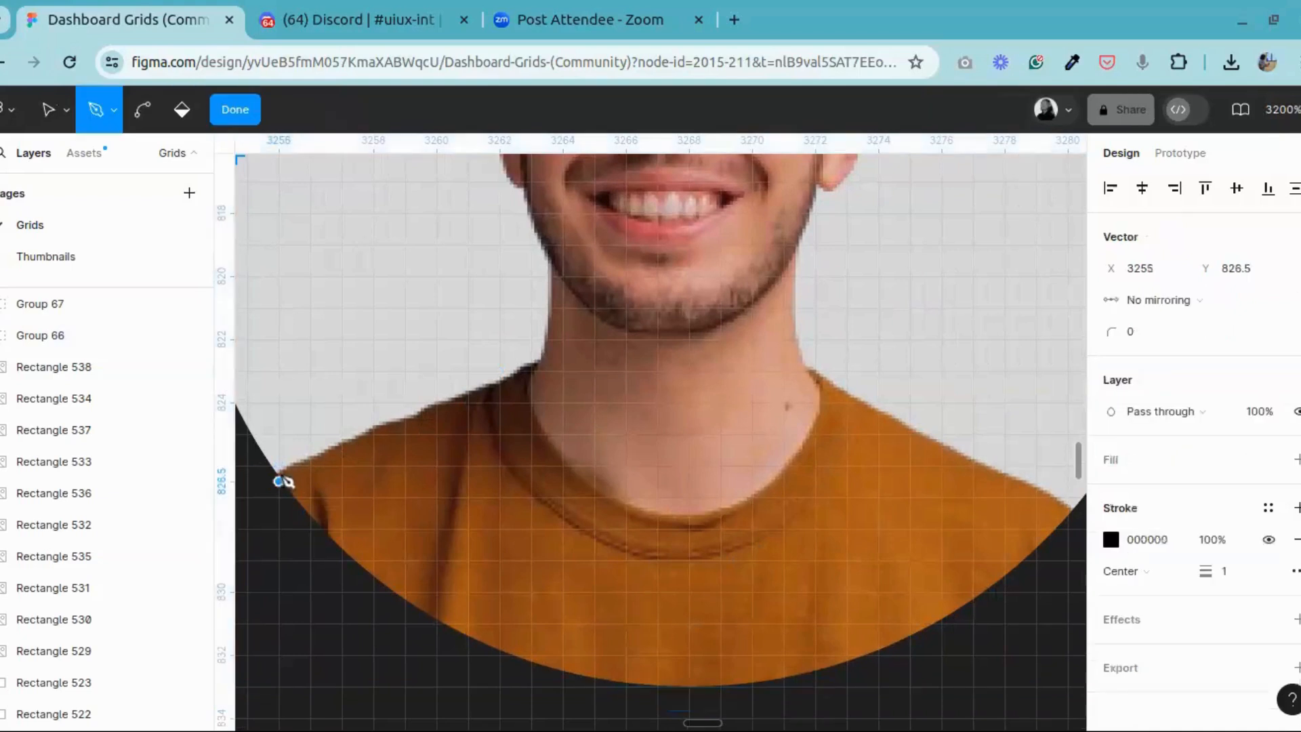
click(484, 387)
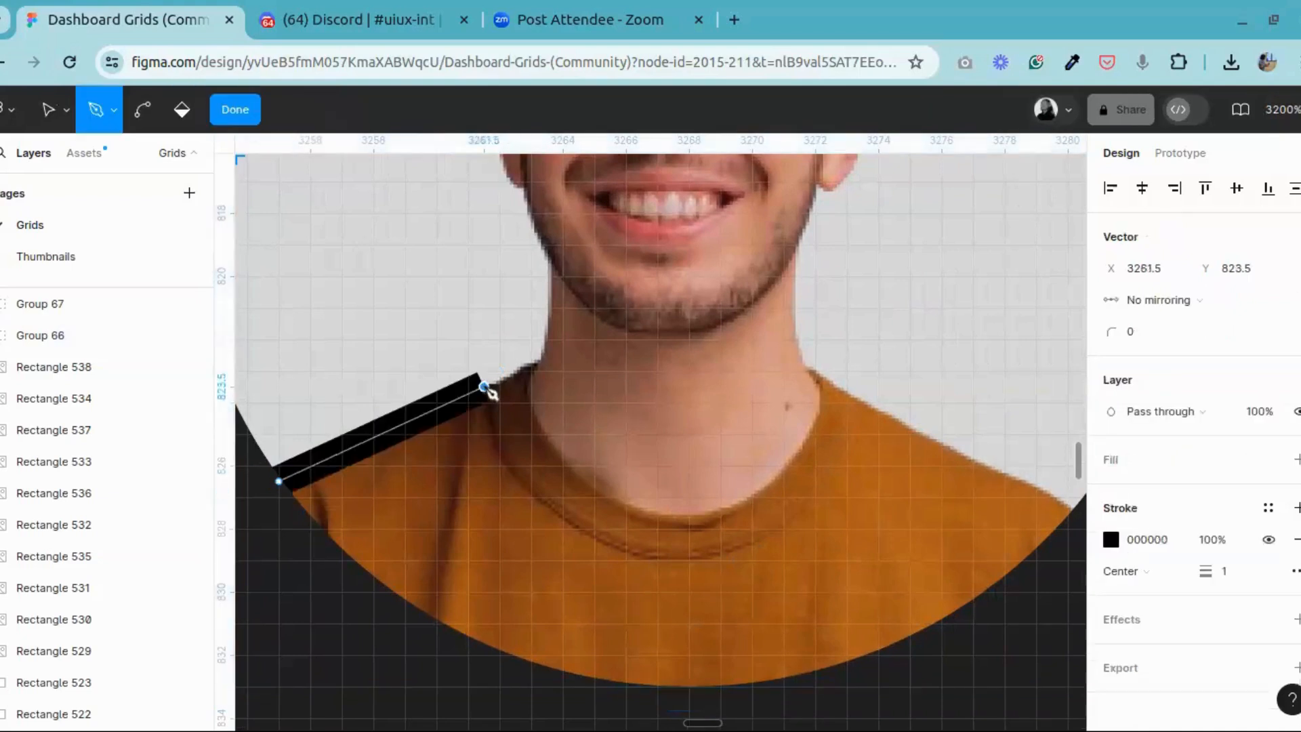
click(527, 369)
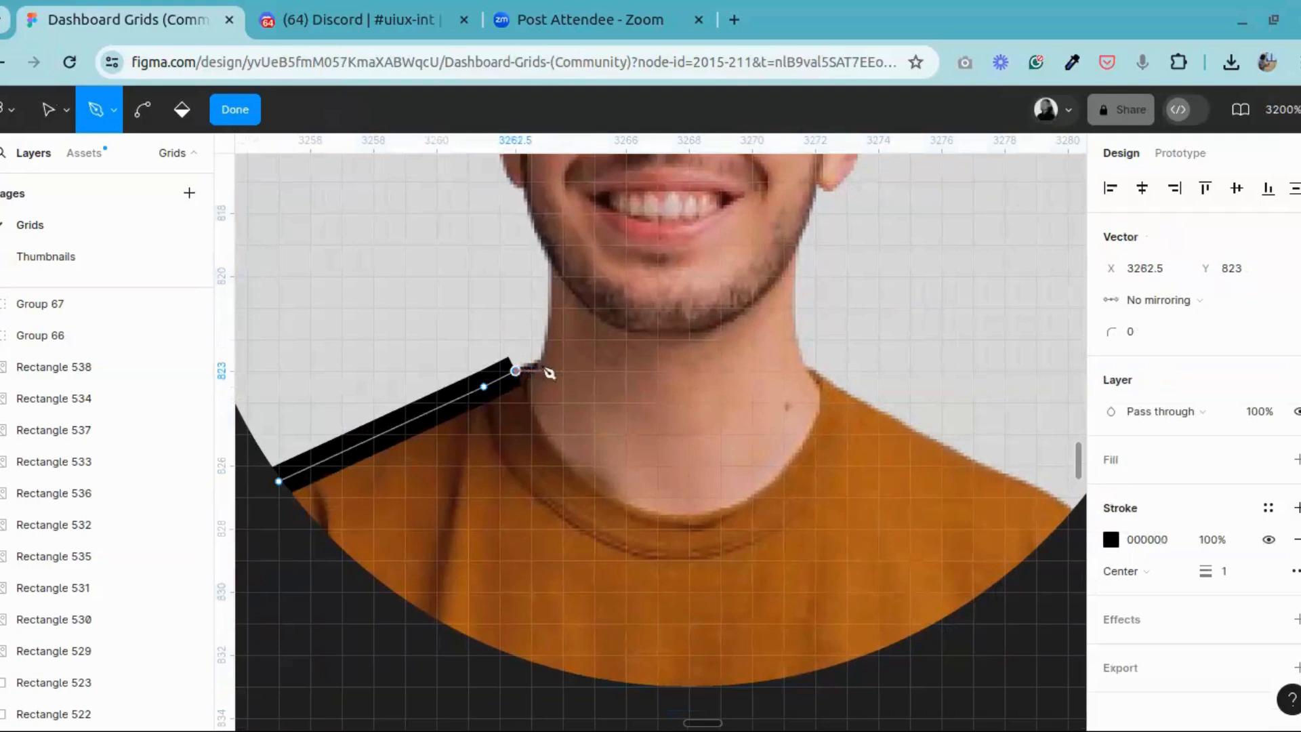
click(547, 371)
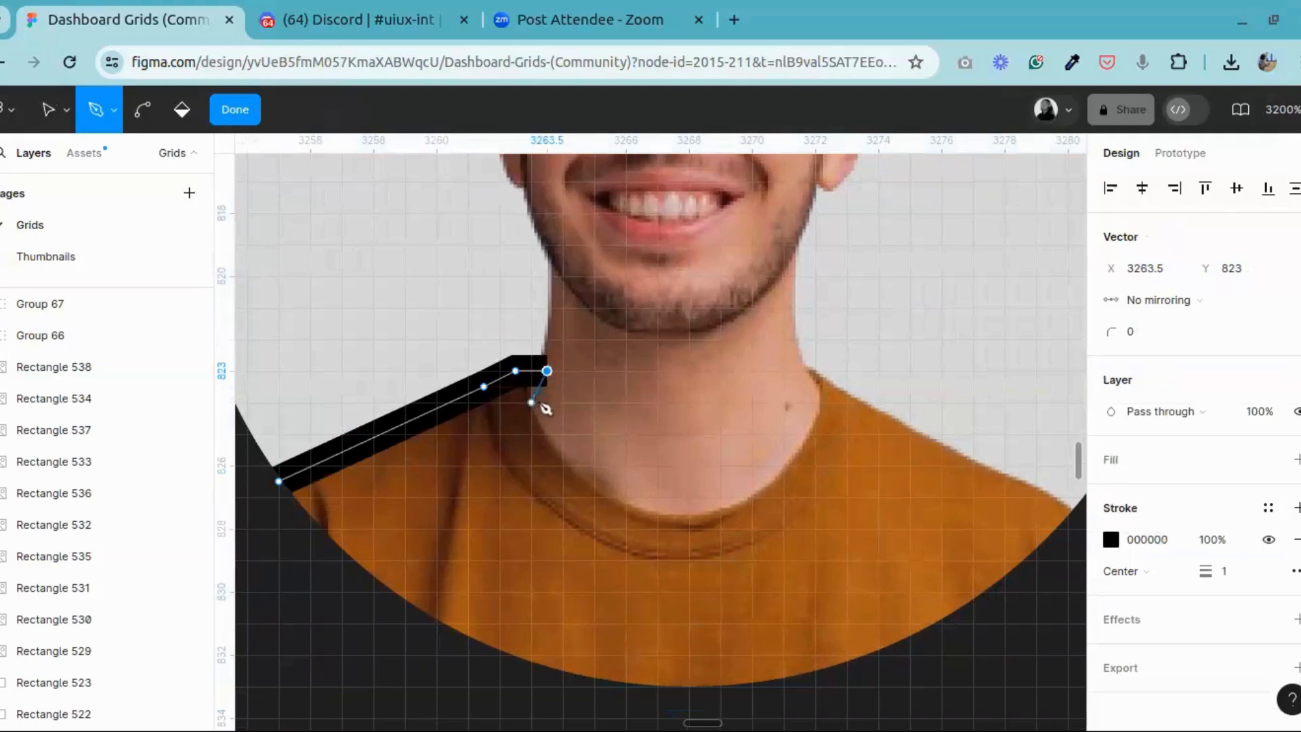
Step: Continue the Pen path down and around the shirt's neckline to the top of the right collar
click(546, 418)
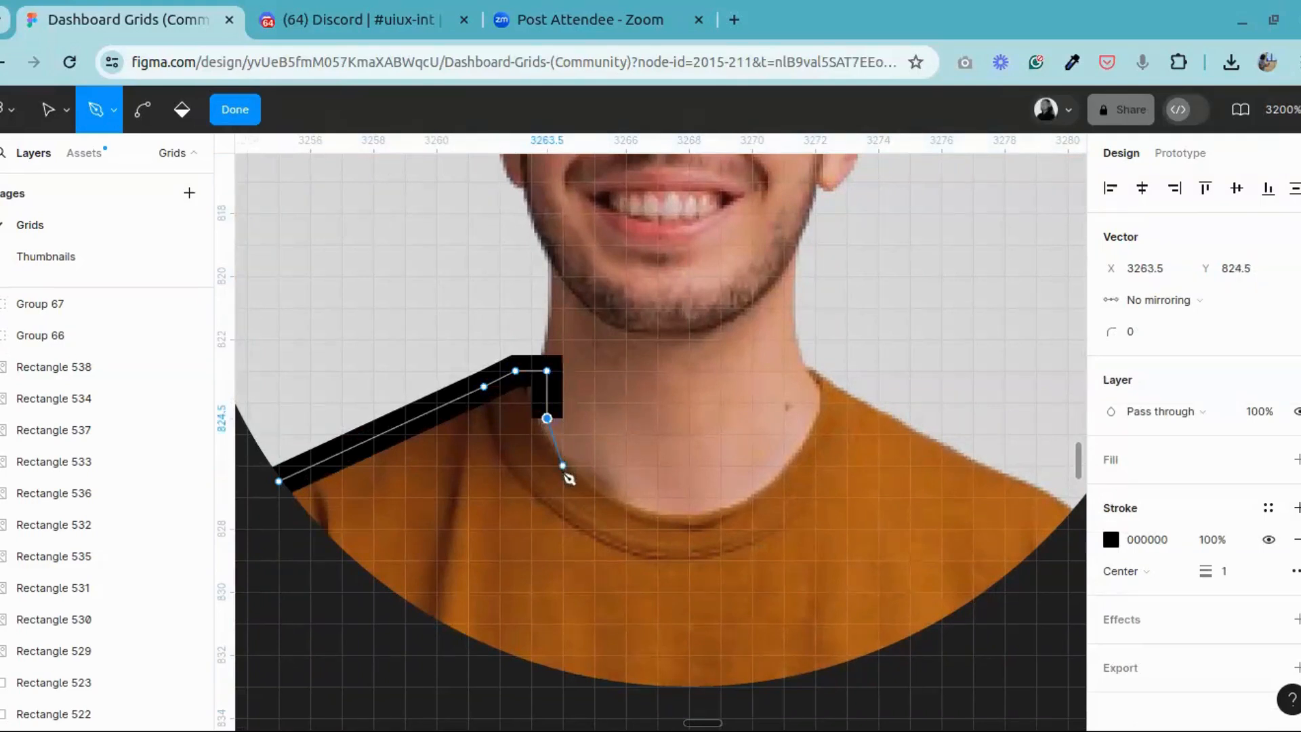
click(563, 465)
click(594, 481)
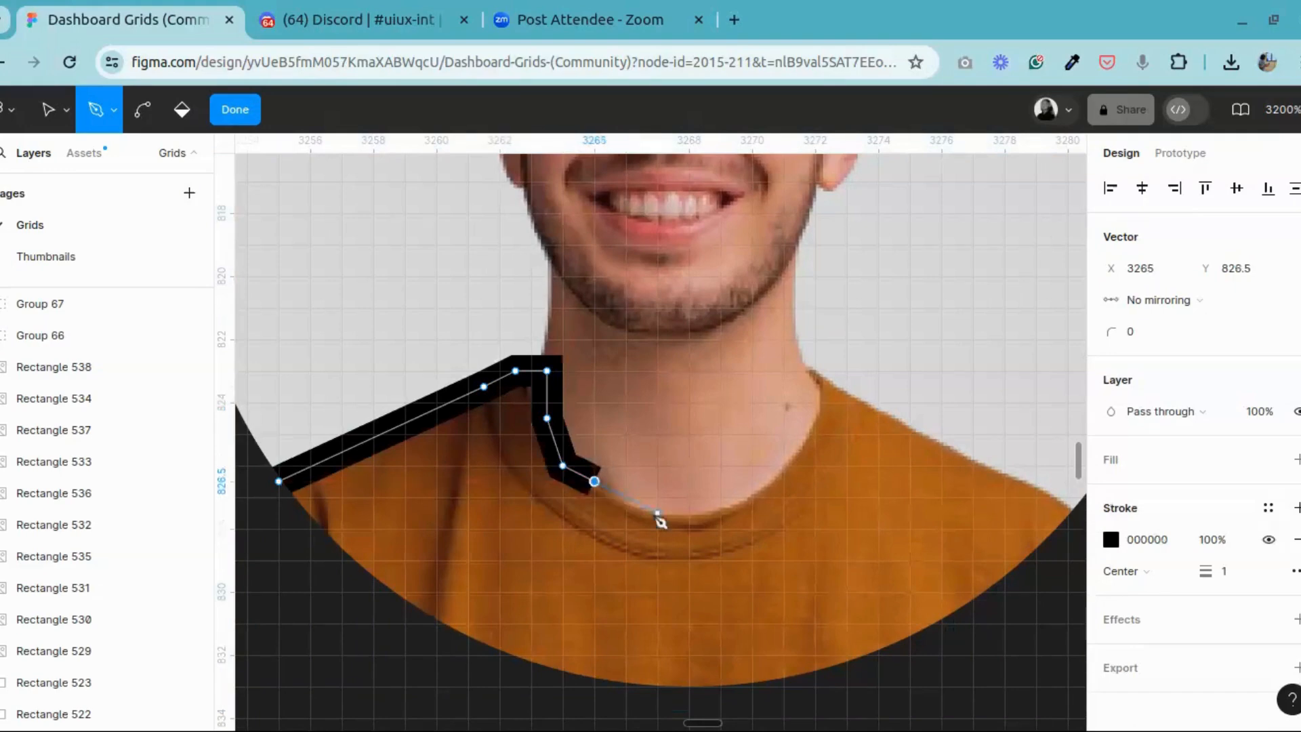
click(658, 513)
click(704, 512)
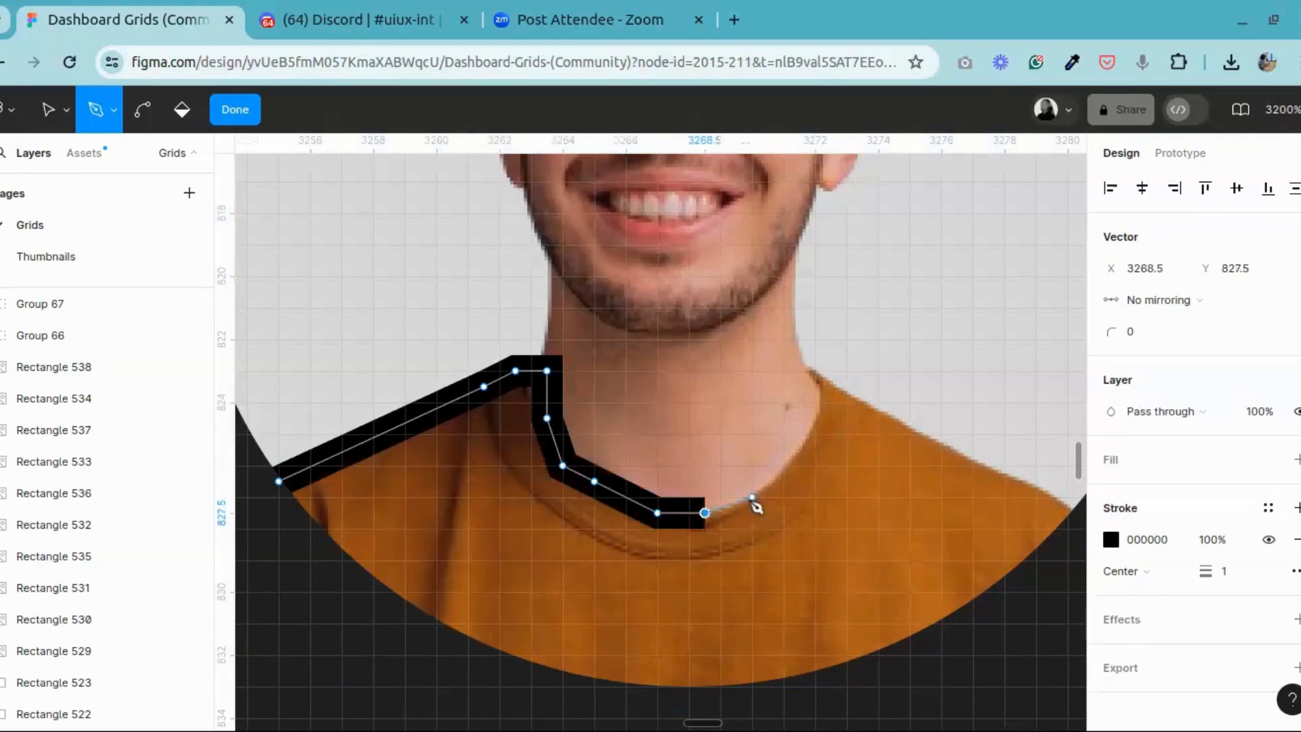
click(752, 496)
click(800, 449)
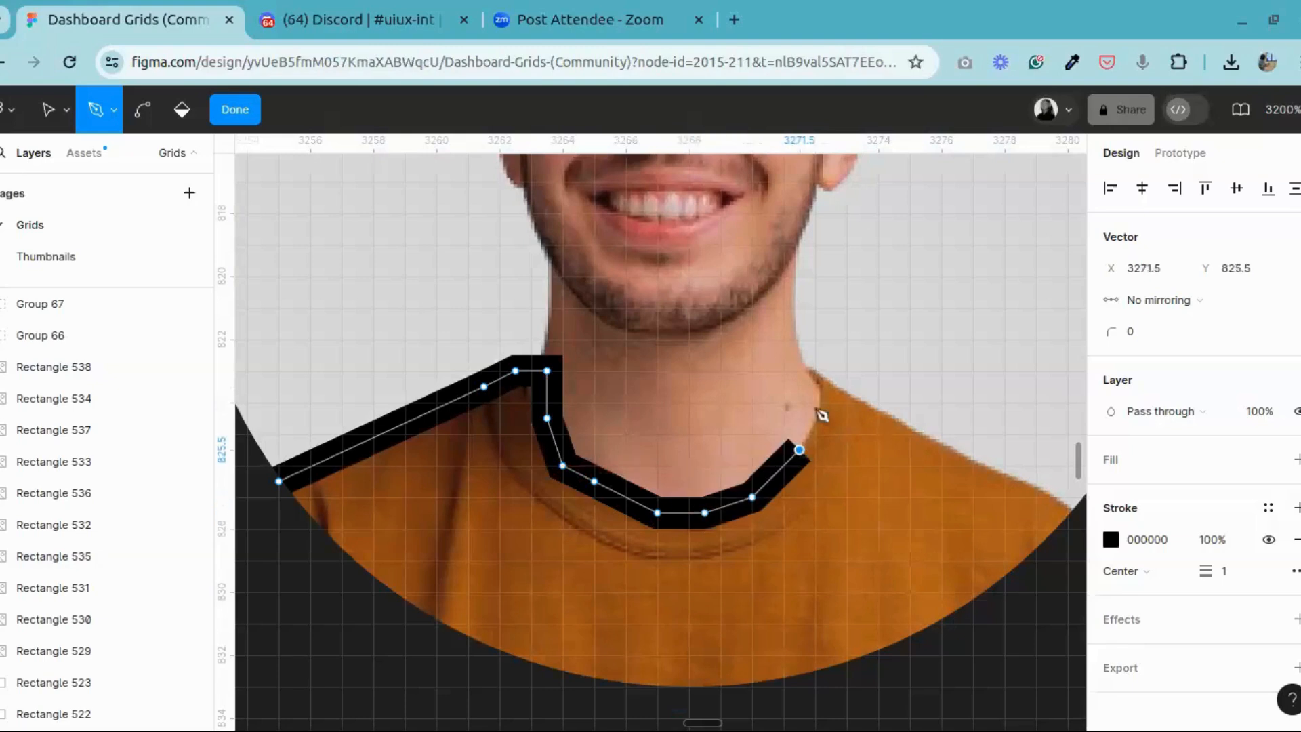
click(815, 419)
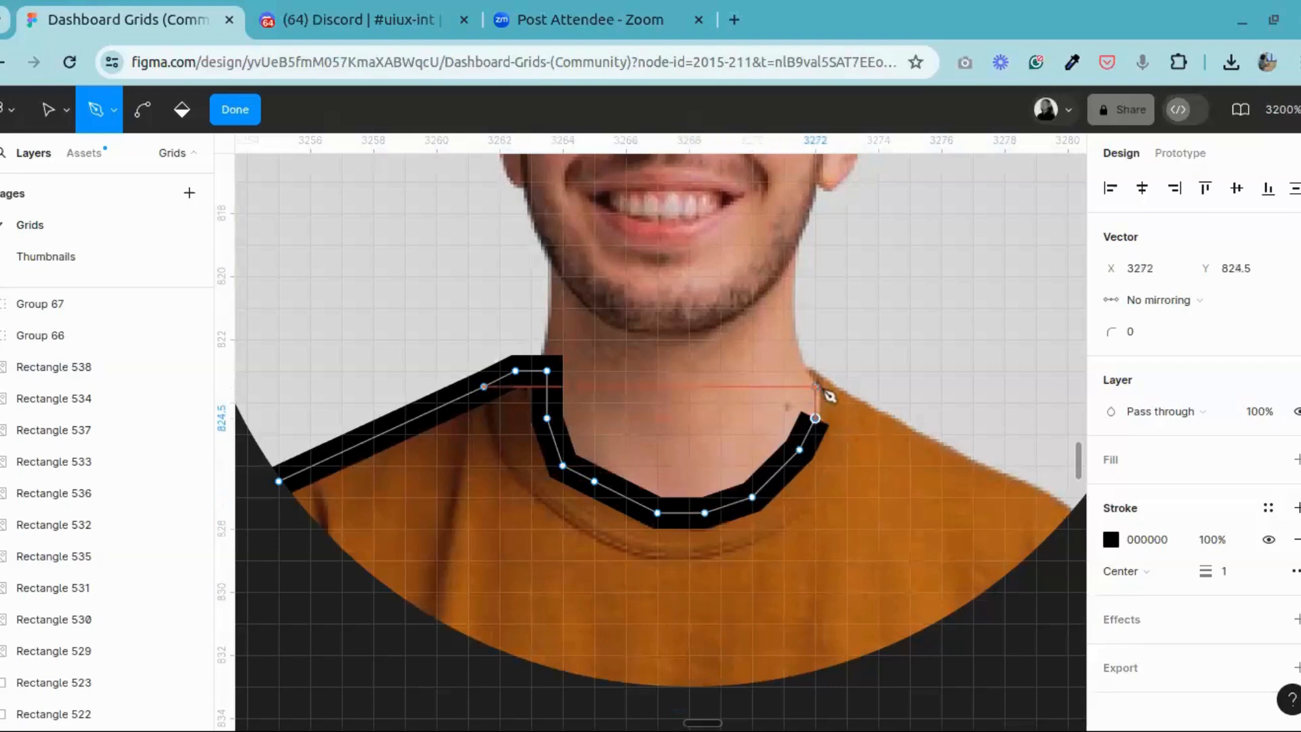
click(815, 386)
click(815, 371)
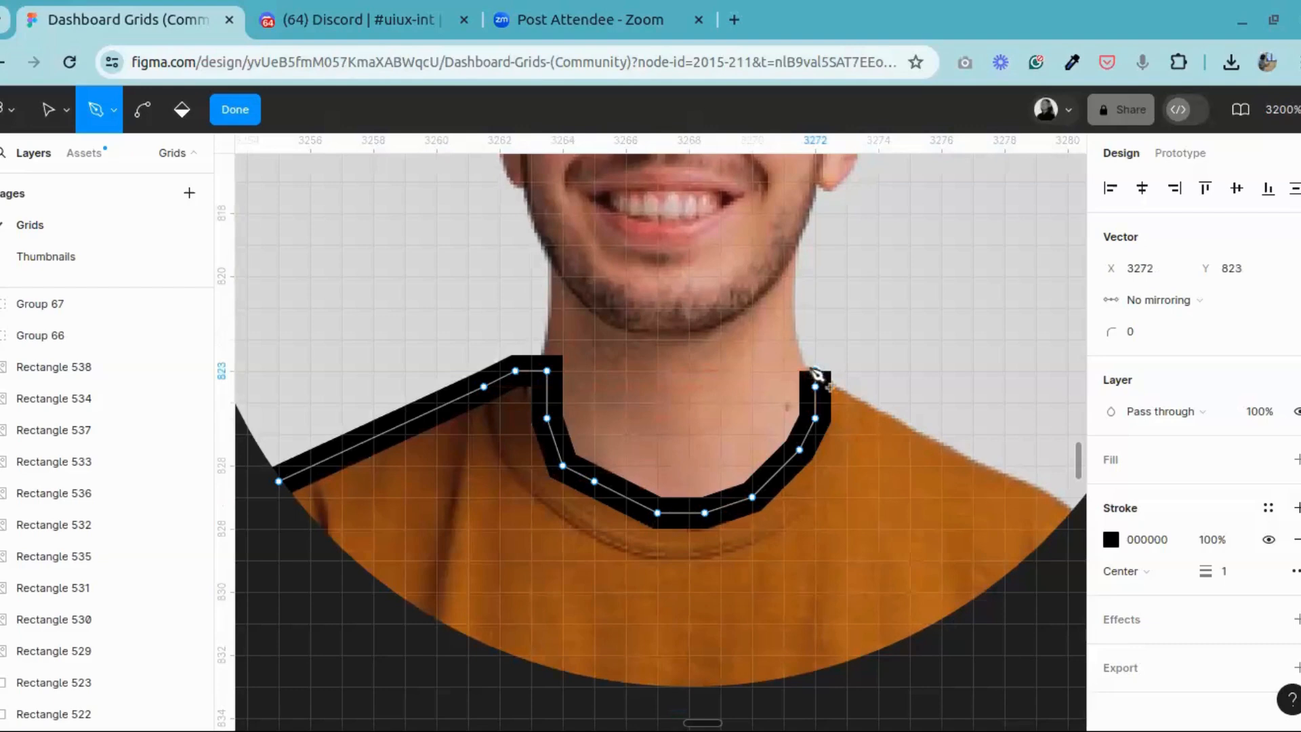
Step: Extend the path along the right shoulder to the circle's edge
click(926, 434)
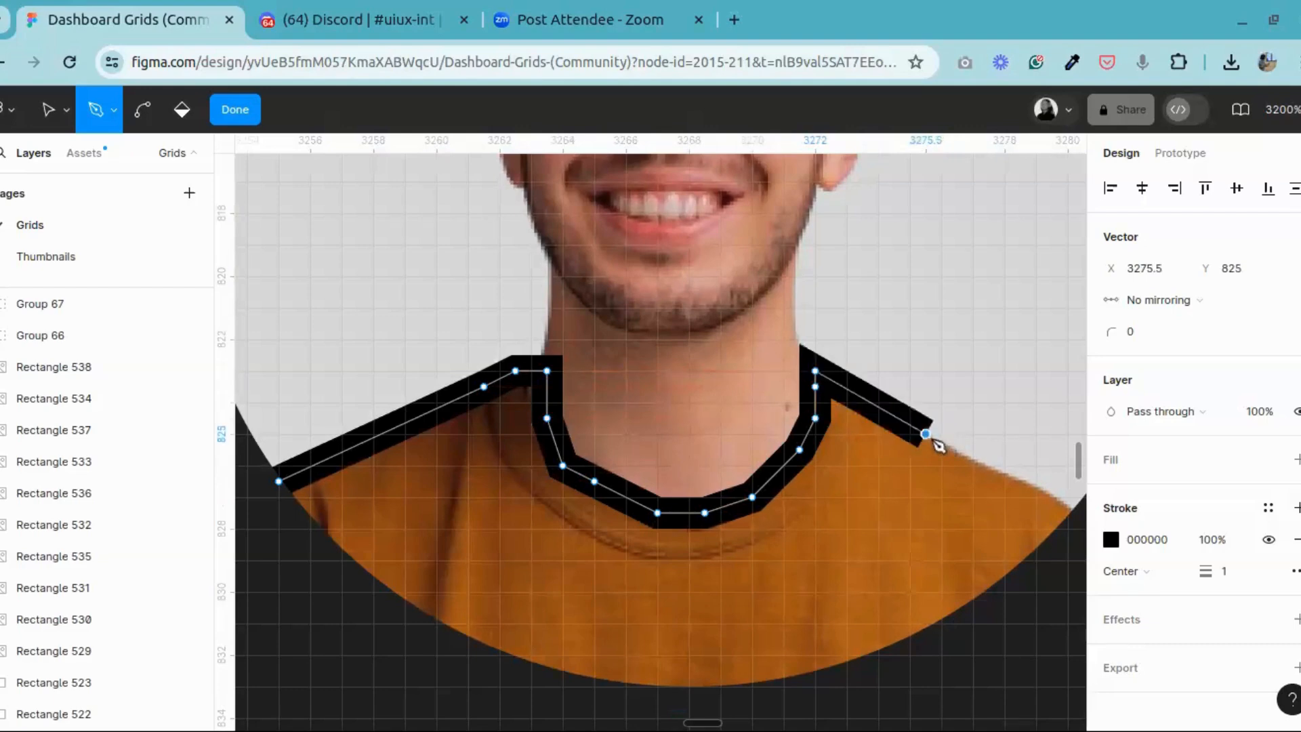
click(1022, 482)
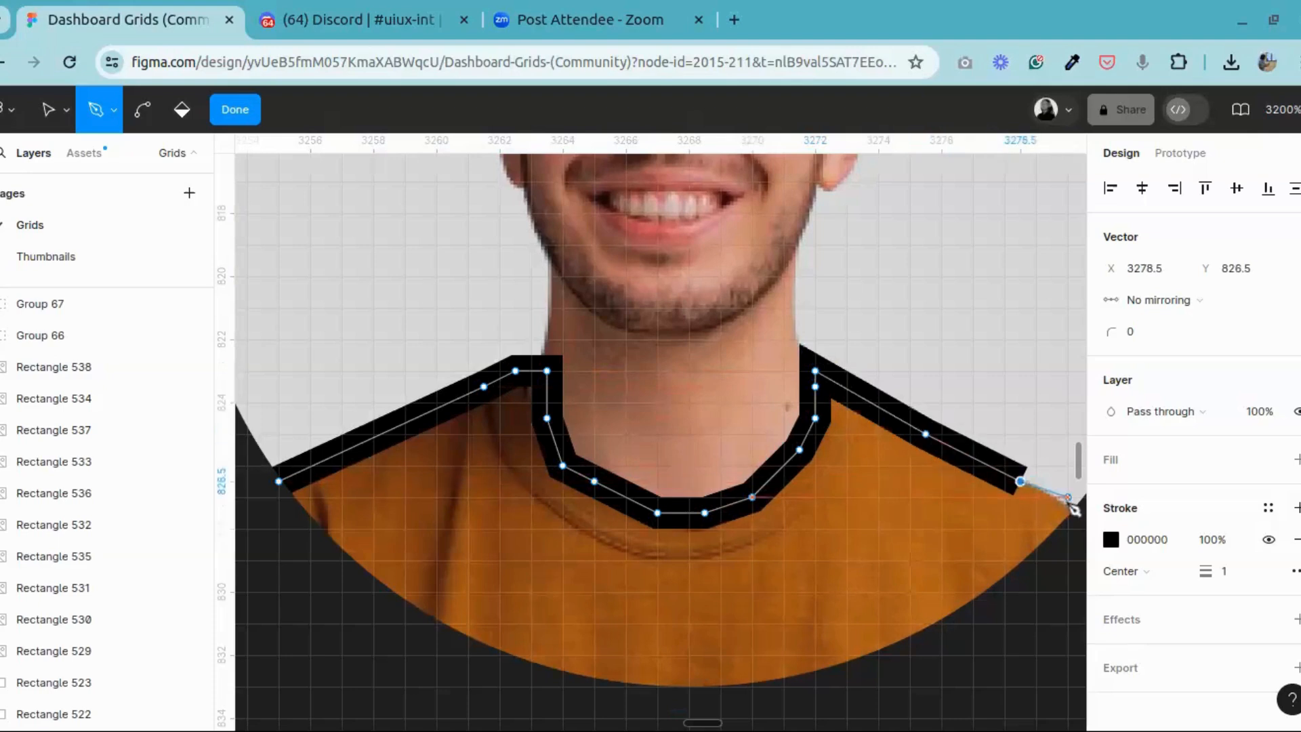
click(1068, 513)
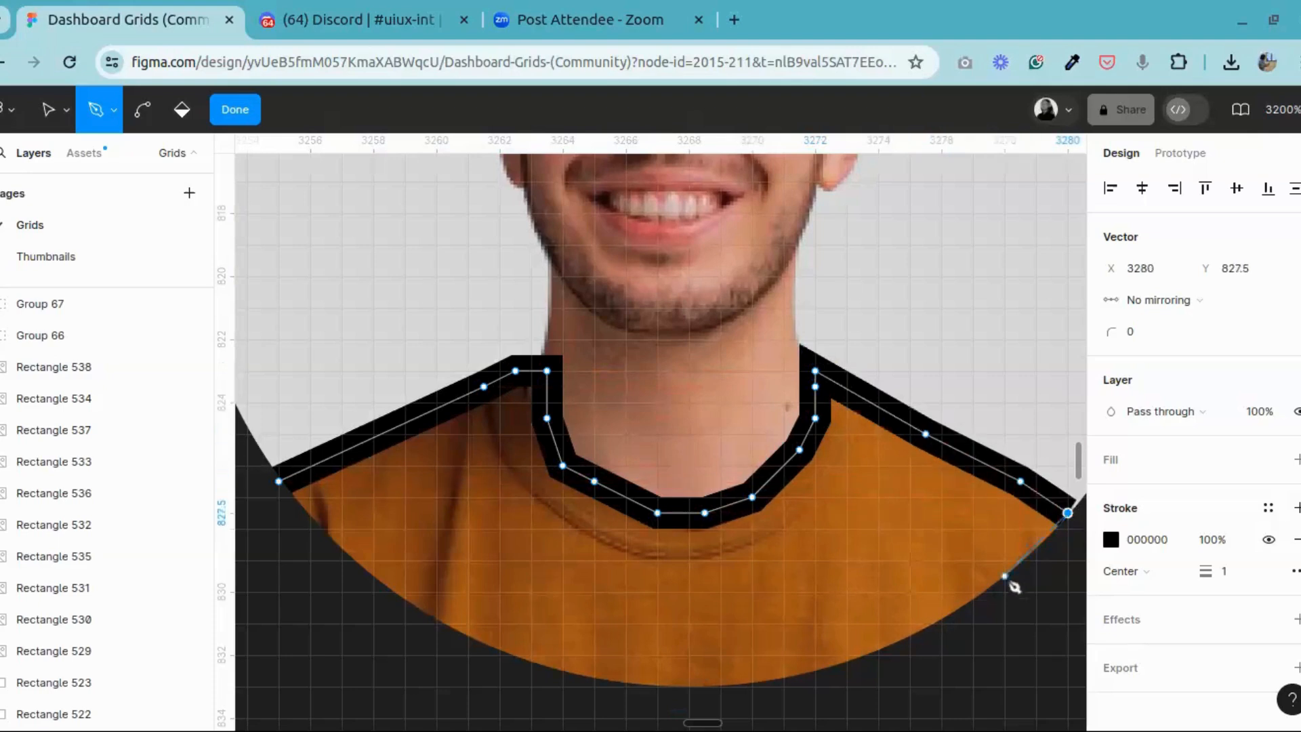
Step: Trace the path along the circle's lower edge from the right shoulder back to the starting point, closing and finishing the shirt outline
click(1005, 576)
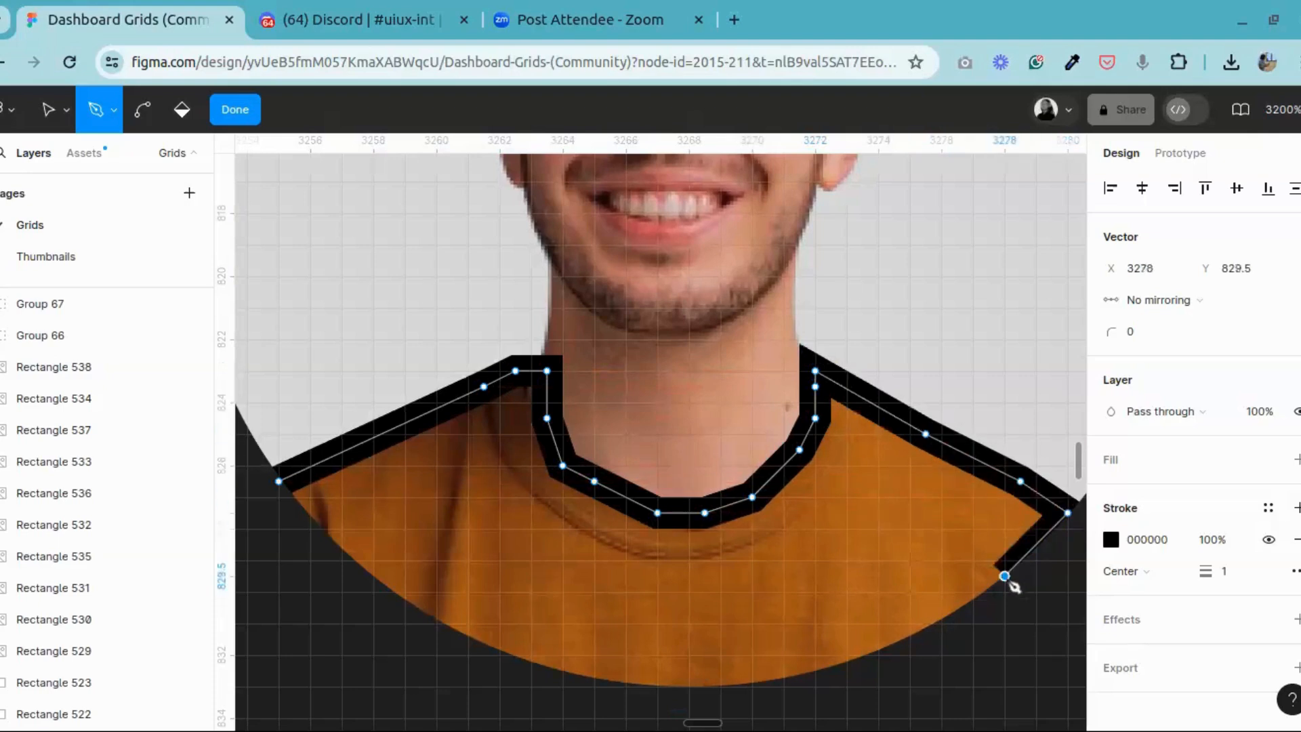
click(926, 623)
click(815, 670)
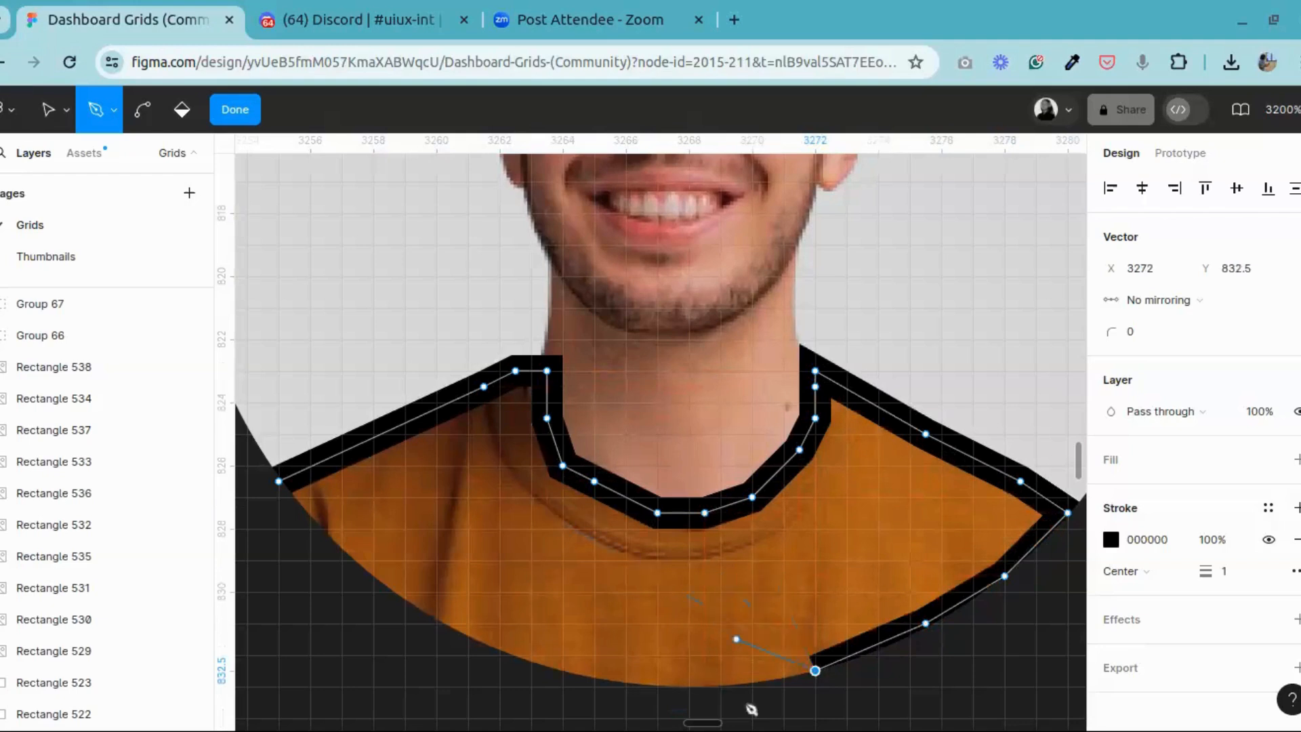
click(736, 687)
click(641, 686)
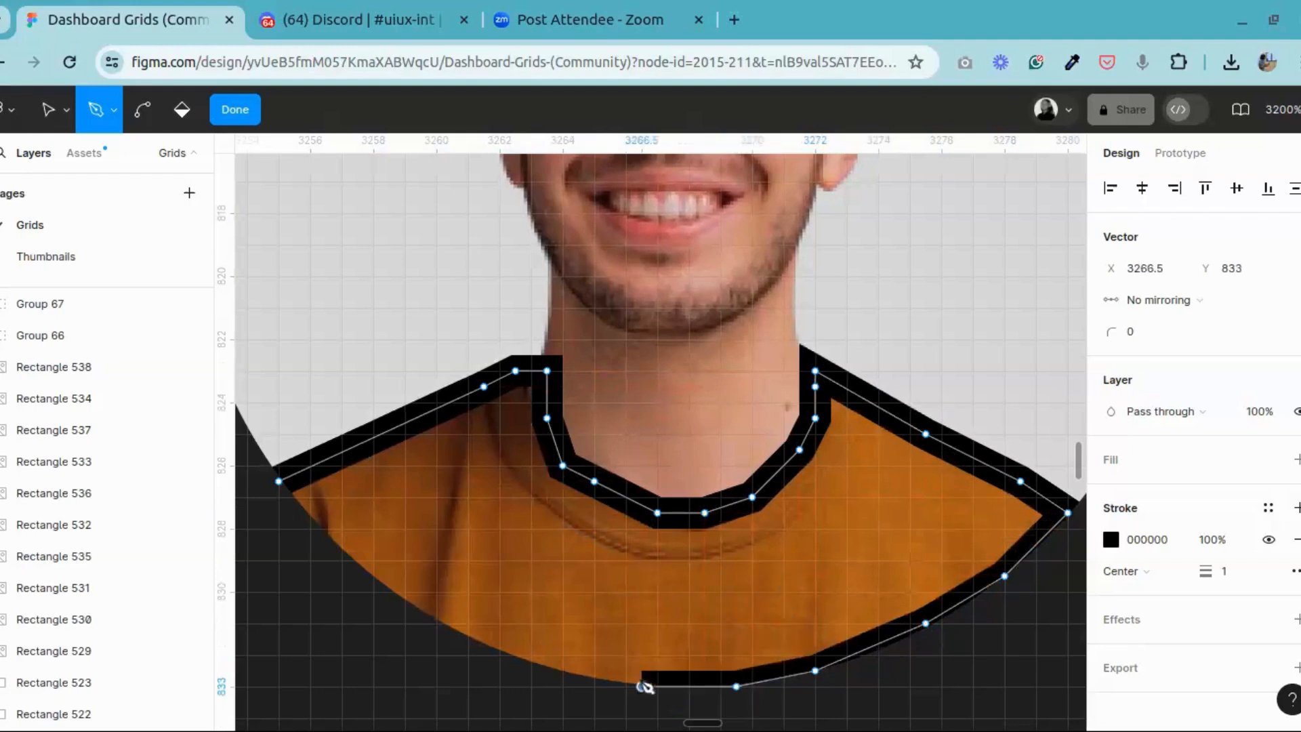
click(562, 671)
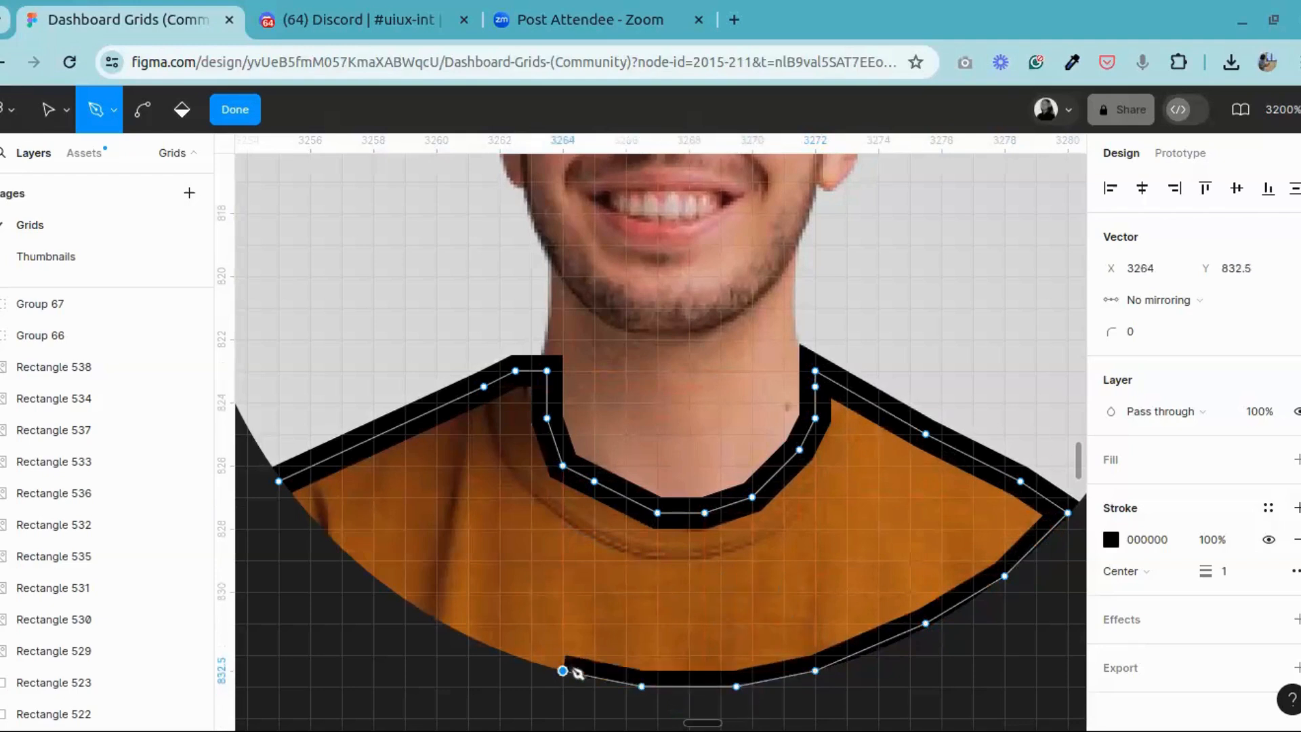
click(483, 639)
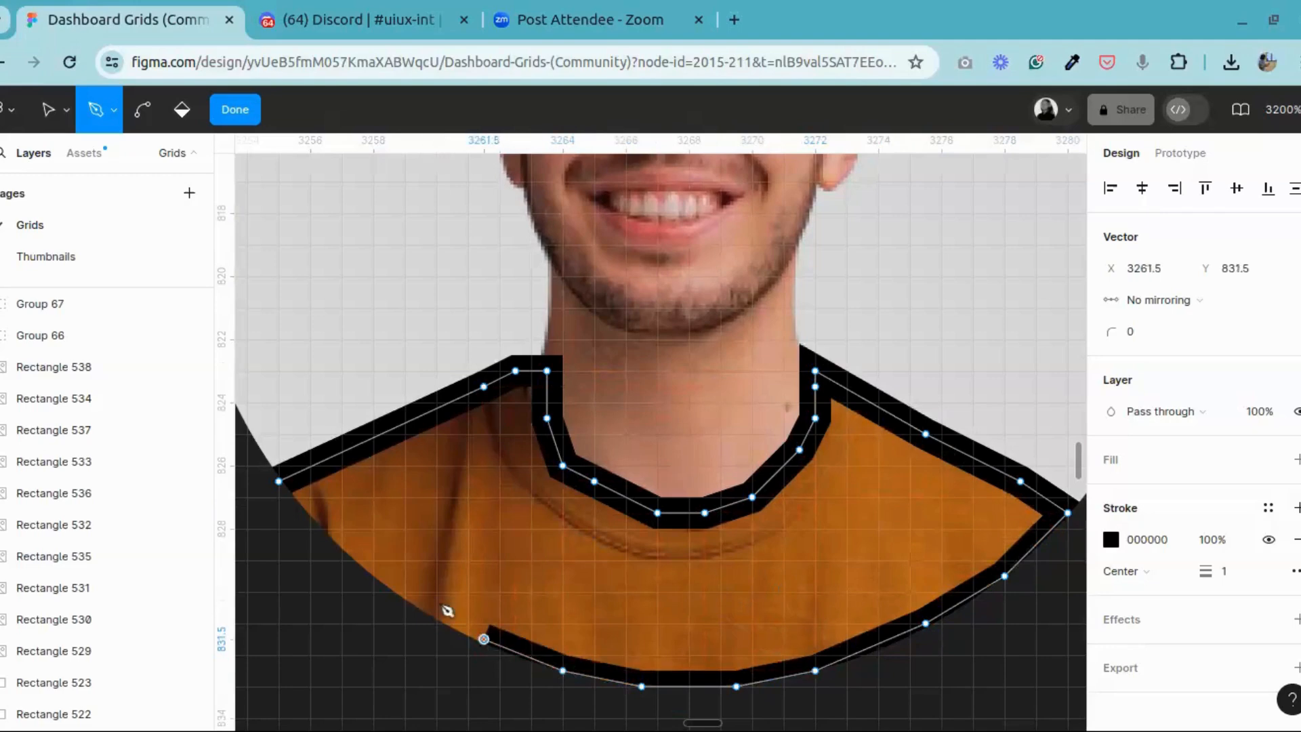
click(404, 591)
click(342, 544)
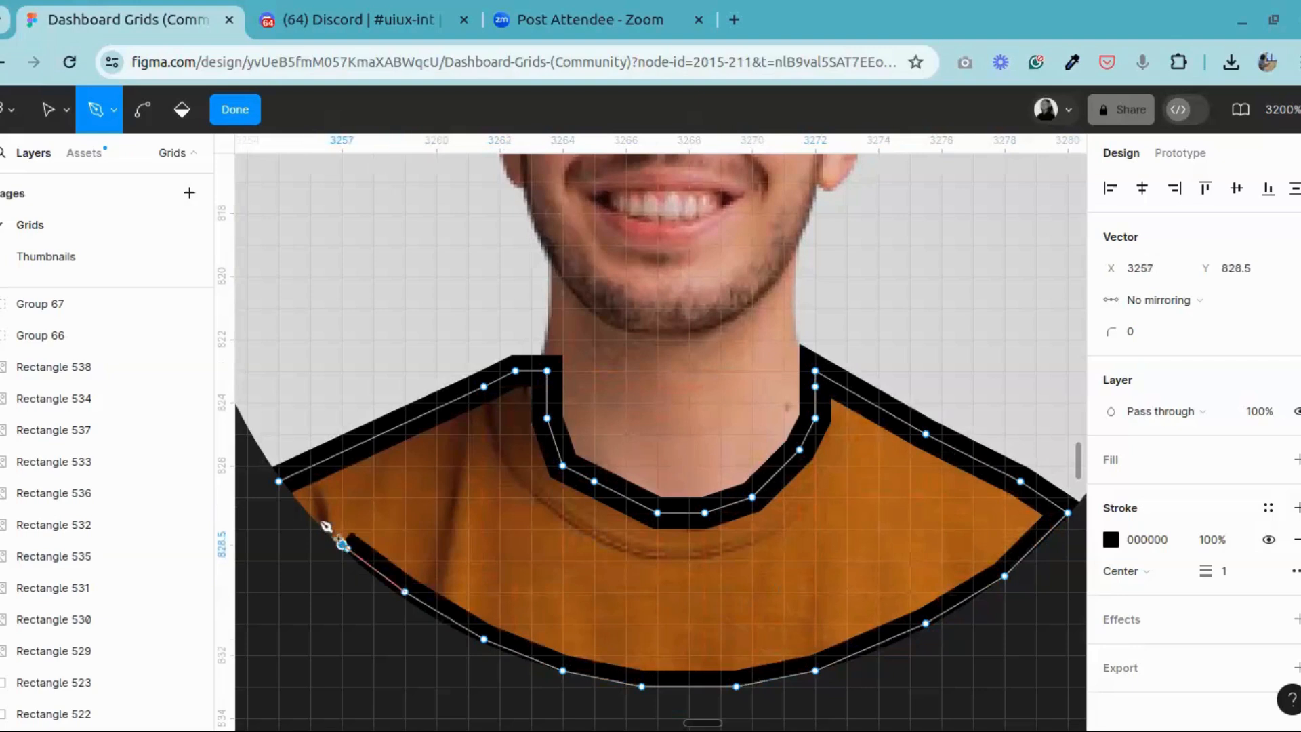
click(279, 481)
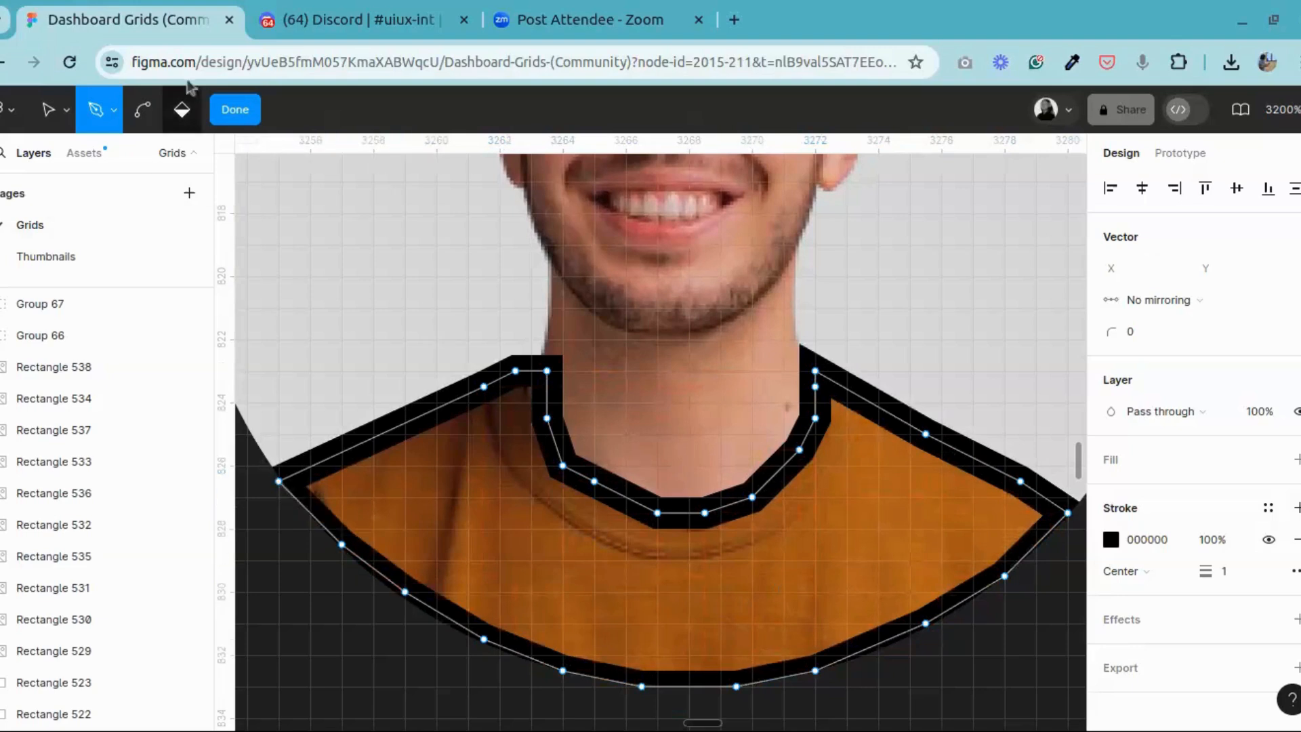
click(231, 110)
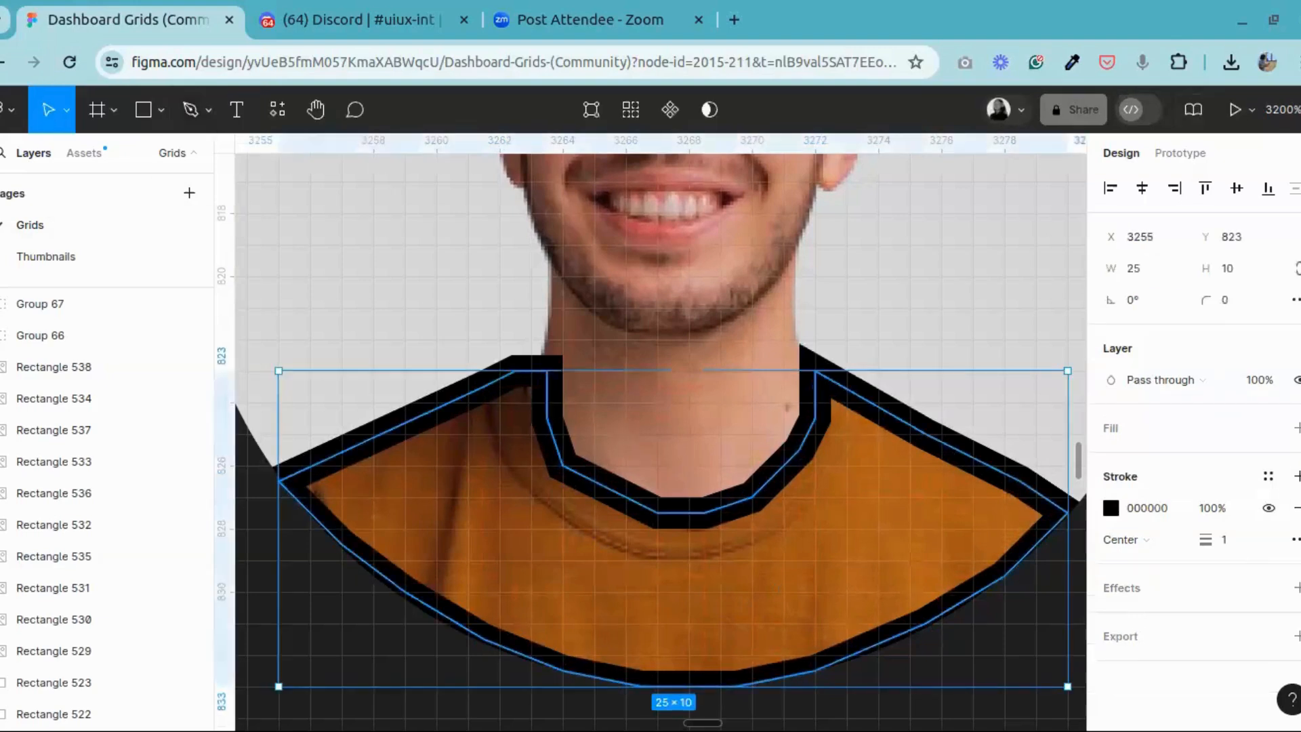
Step: Set the shirt vector's stroke weight to 0, add a D9D9D9 fill and remove the stroke
click(1238, 546)
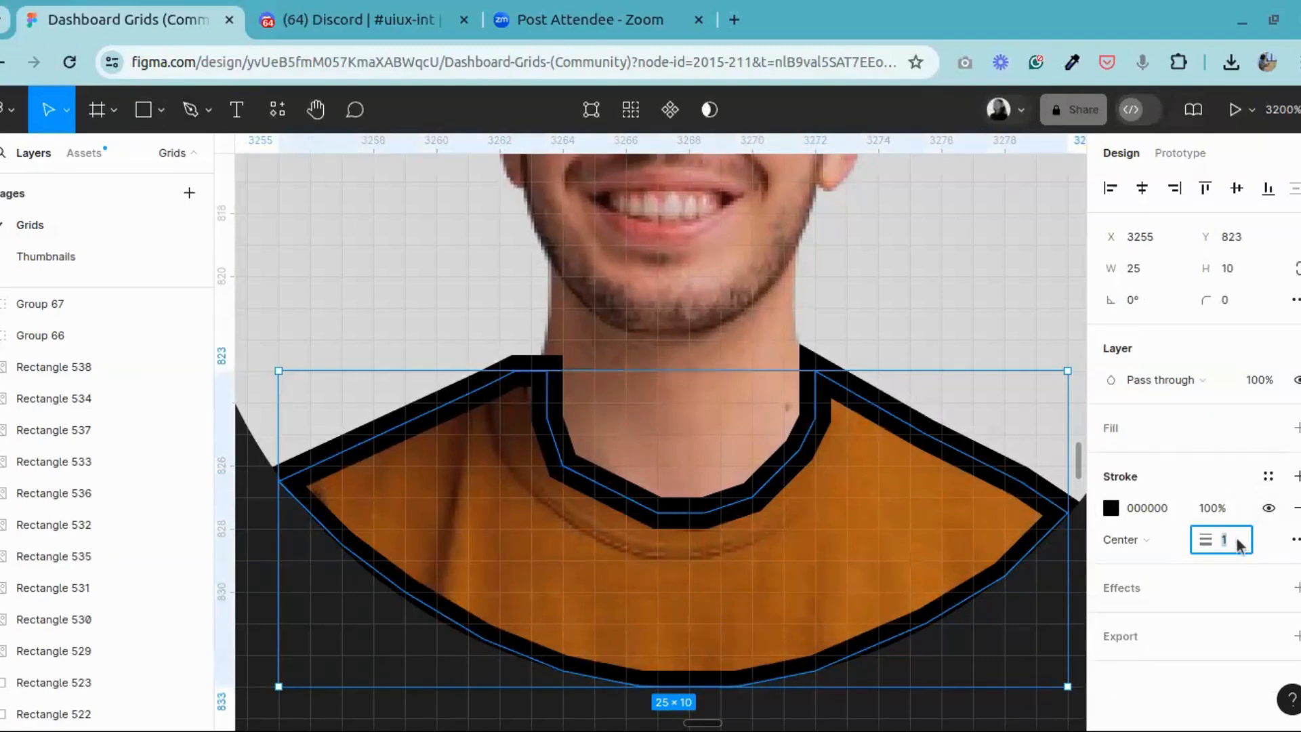
text(0)
key(Return)
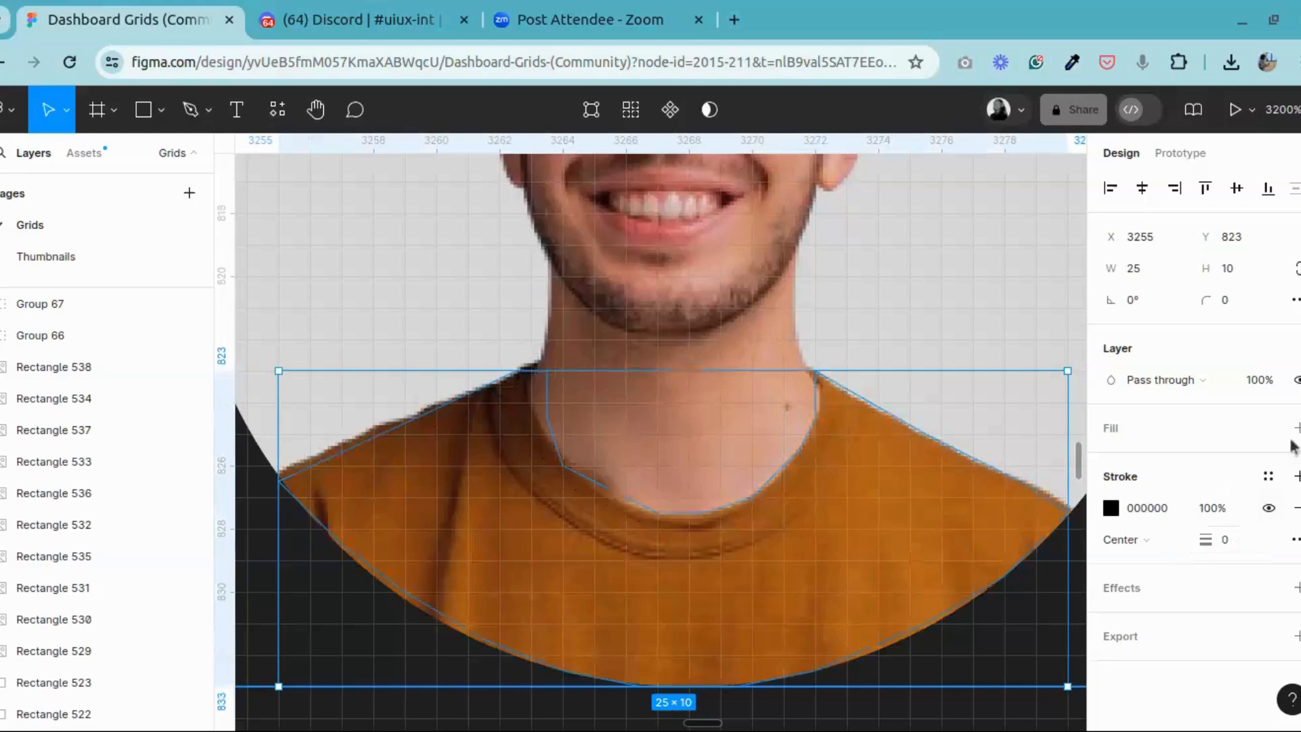
click(1296, 427)
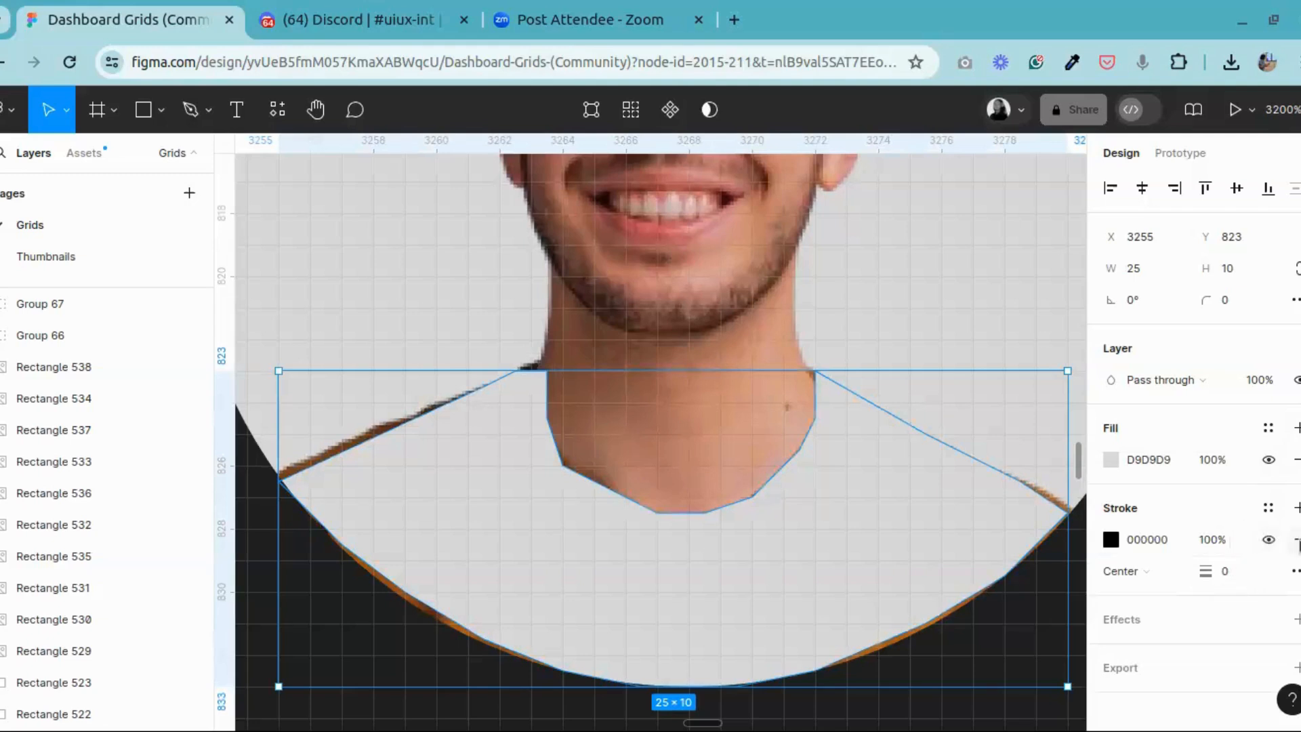
click(1296, 540)
Step: Try fill colours 045CE0 and 06152B on the shirt vector, settling on near-black 130C0C
click(1111, 460)
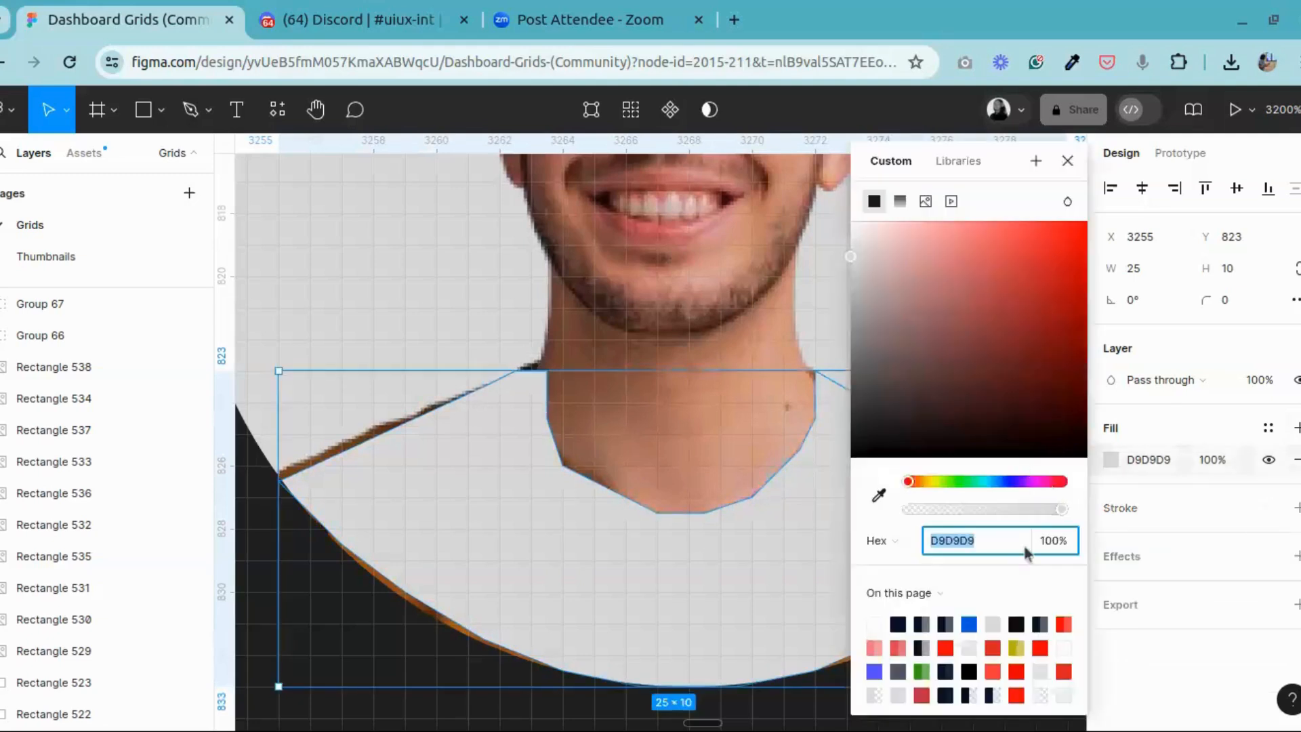
click(969, 624)
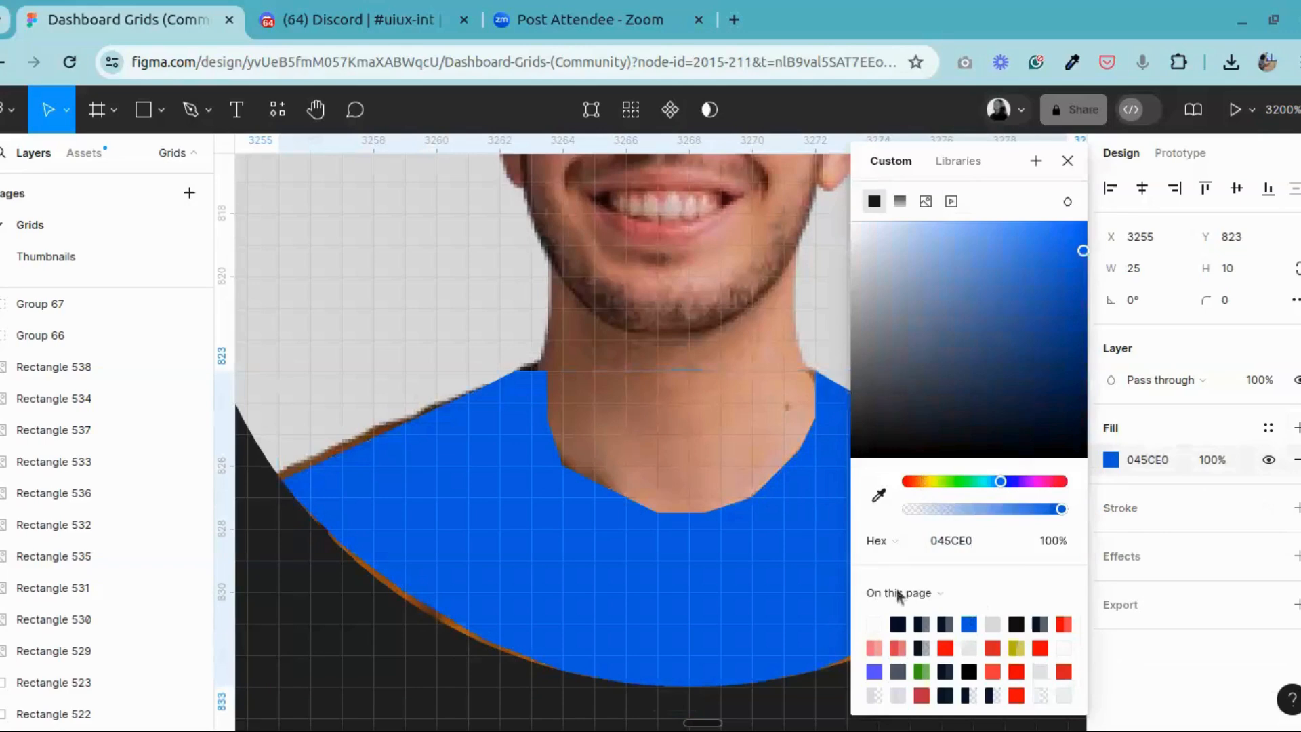
click(904, 618)
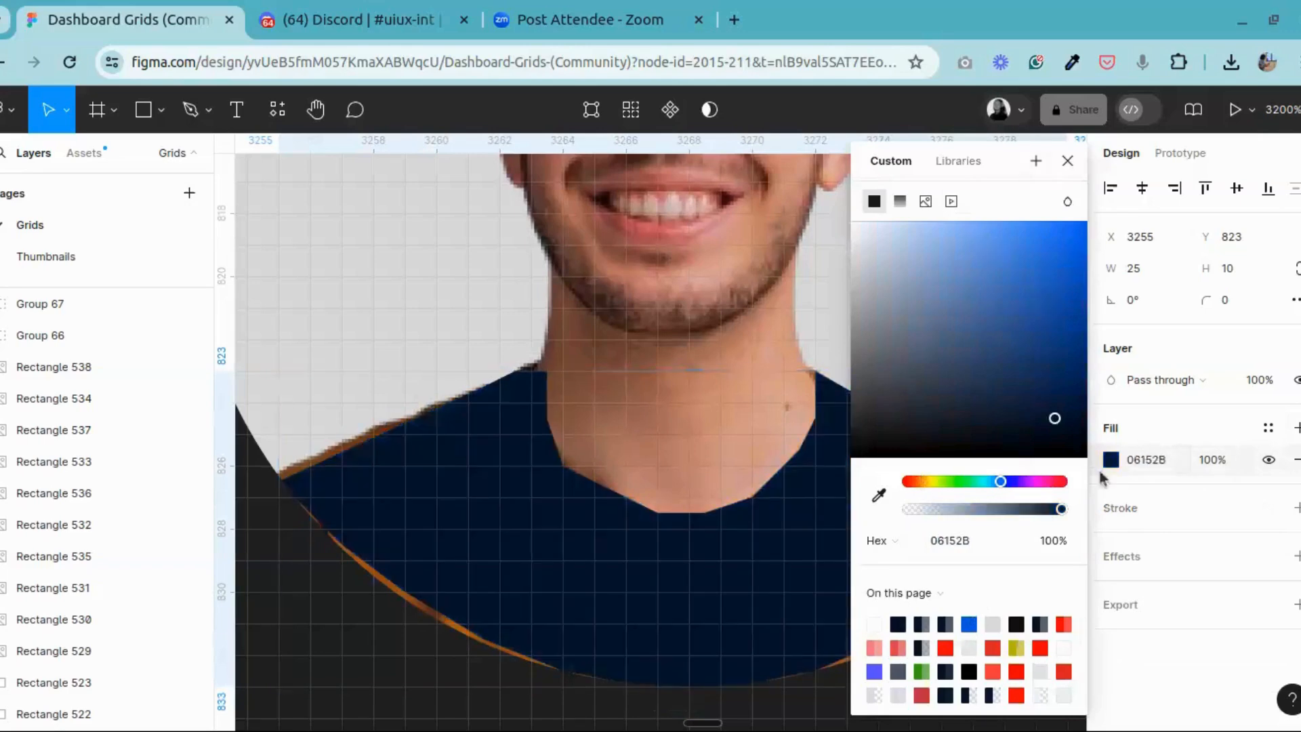
click(1017, 622)
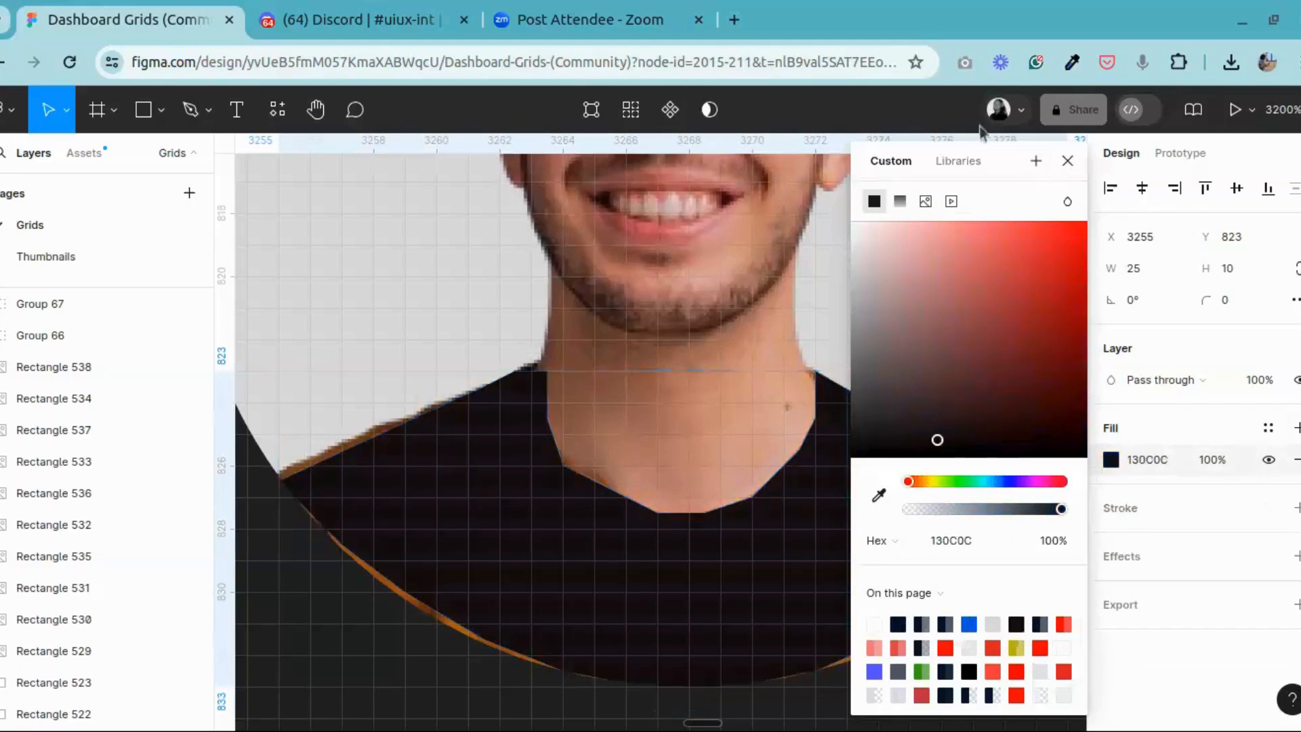
click(1037, 109)
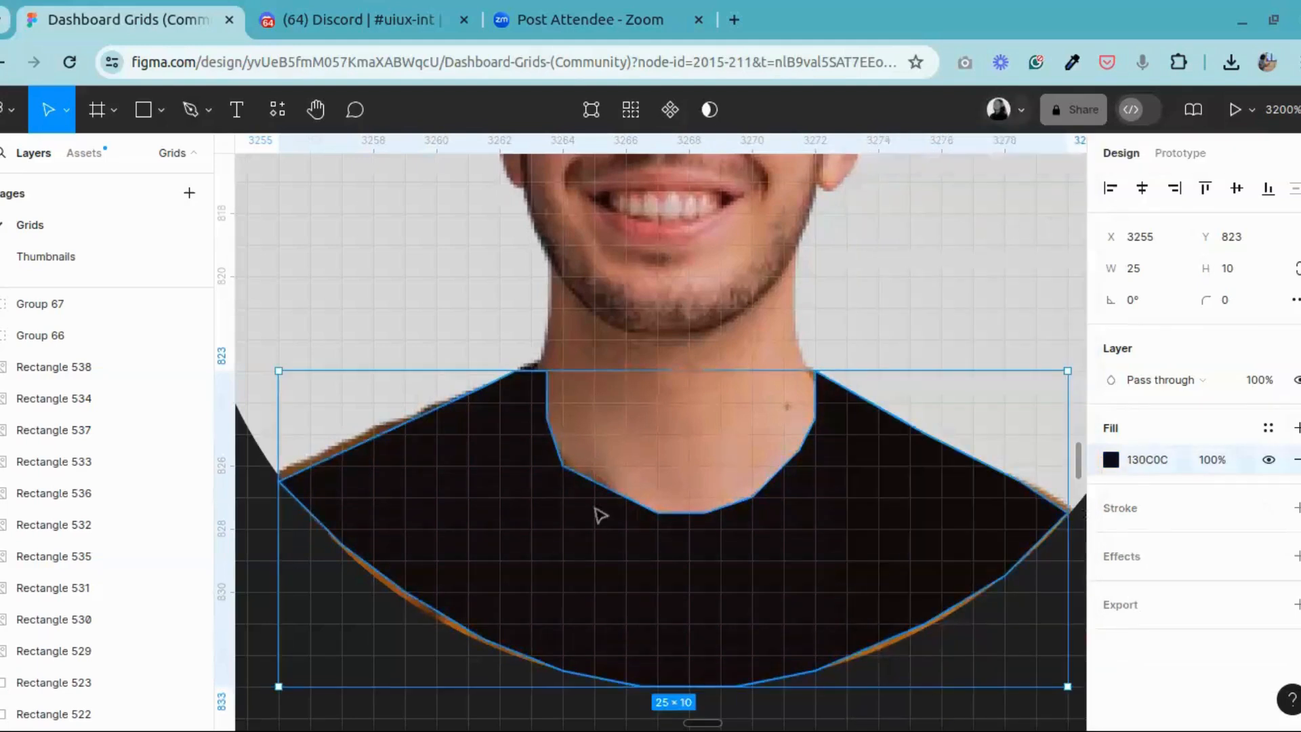
Step: Add points along the shirt vector's left shoulder to follow the fabric edge, and raise its outer corner to Y 826
double_click(555, 557)
click(278, 481)
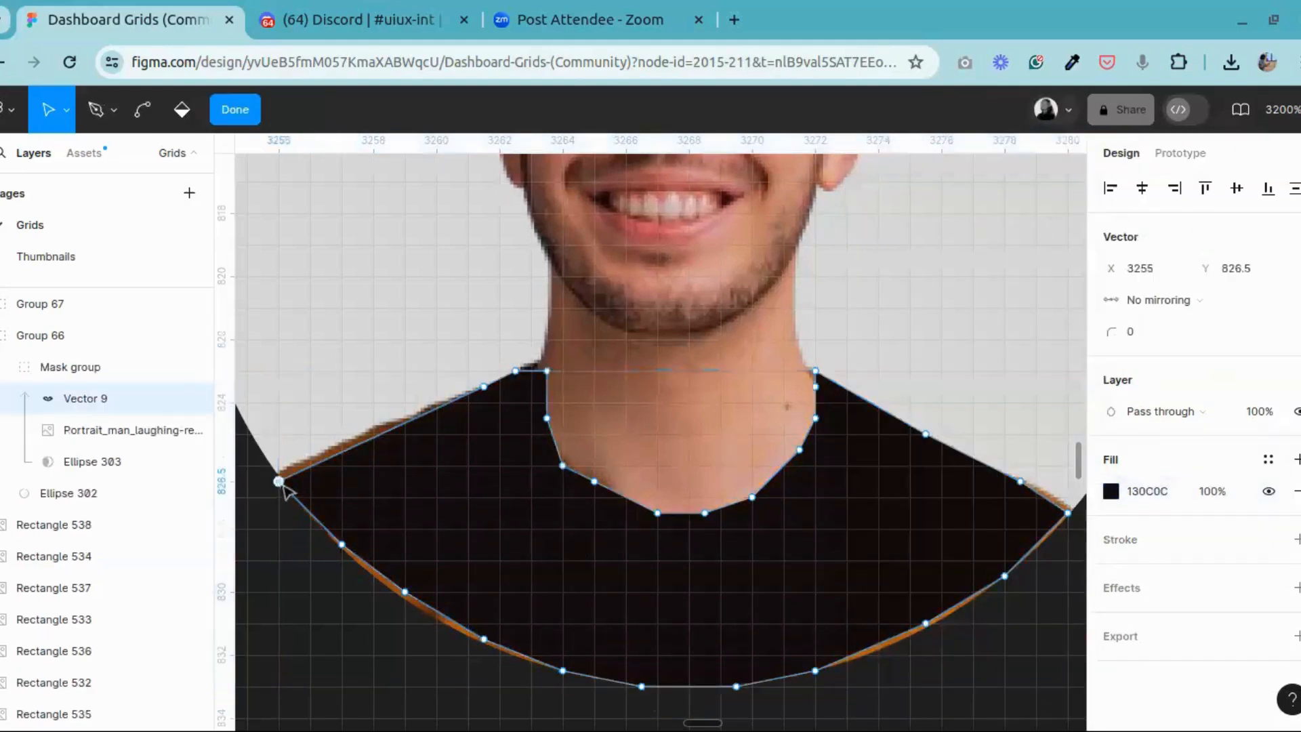
drag(278, 481, 278, 481)
drag(390, 437, 327, 450)
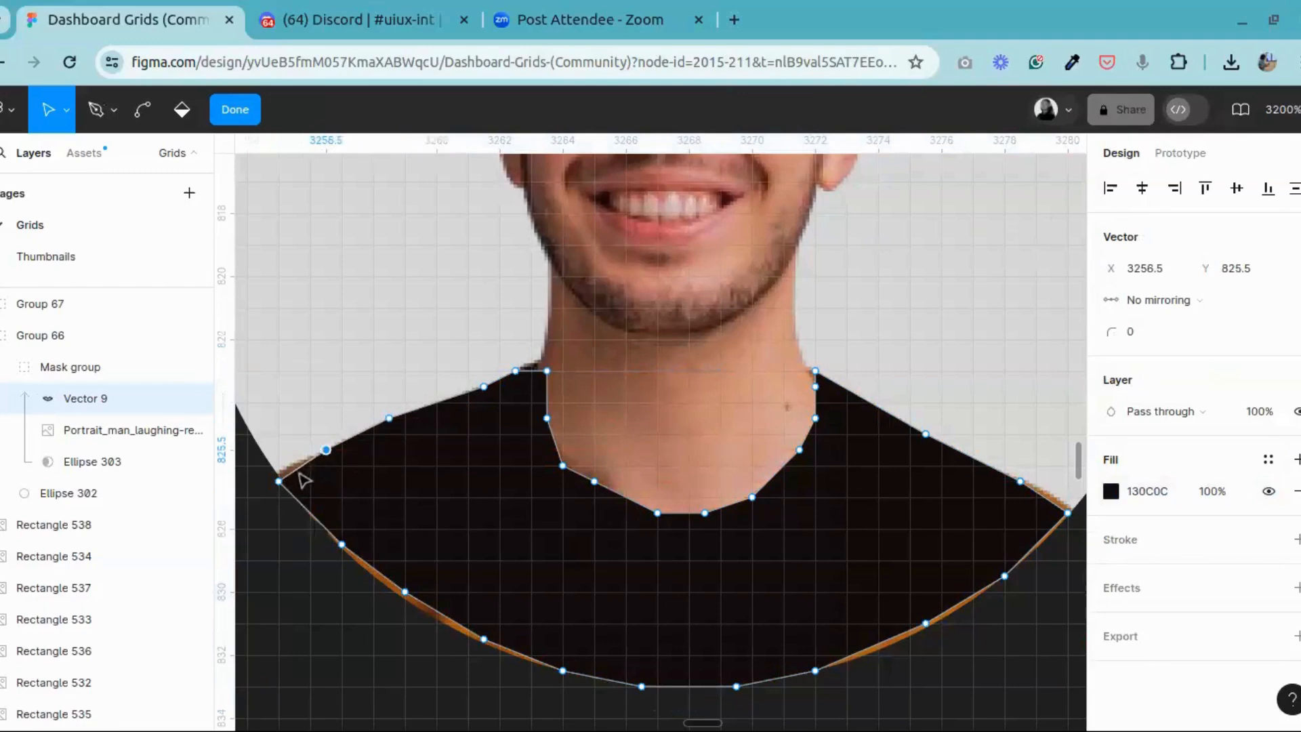
click(279, 481)
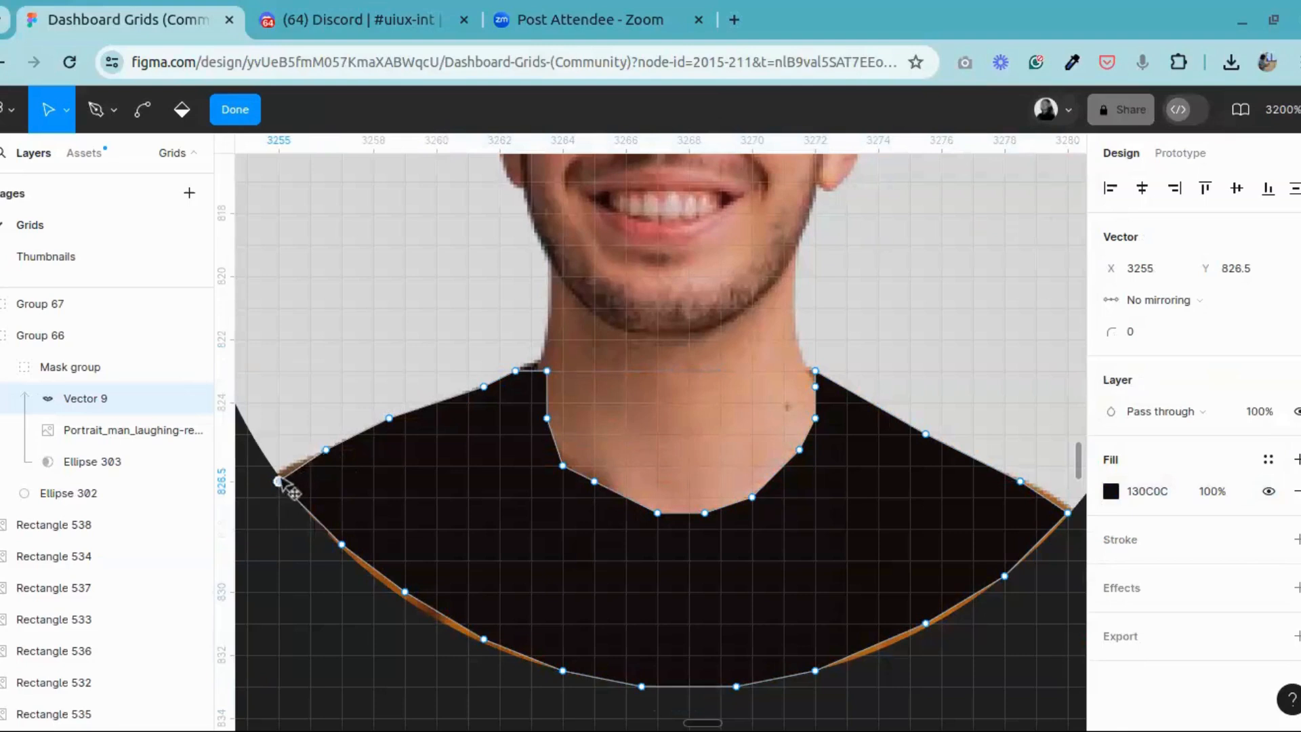
drag(278, 481, 279, 472)
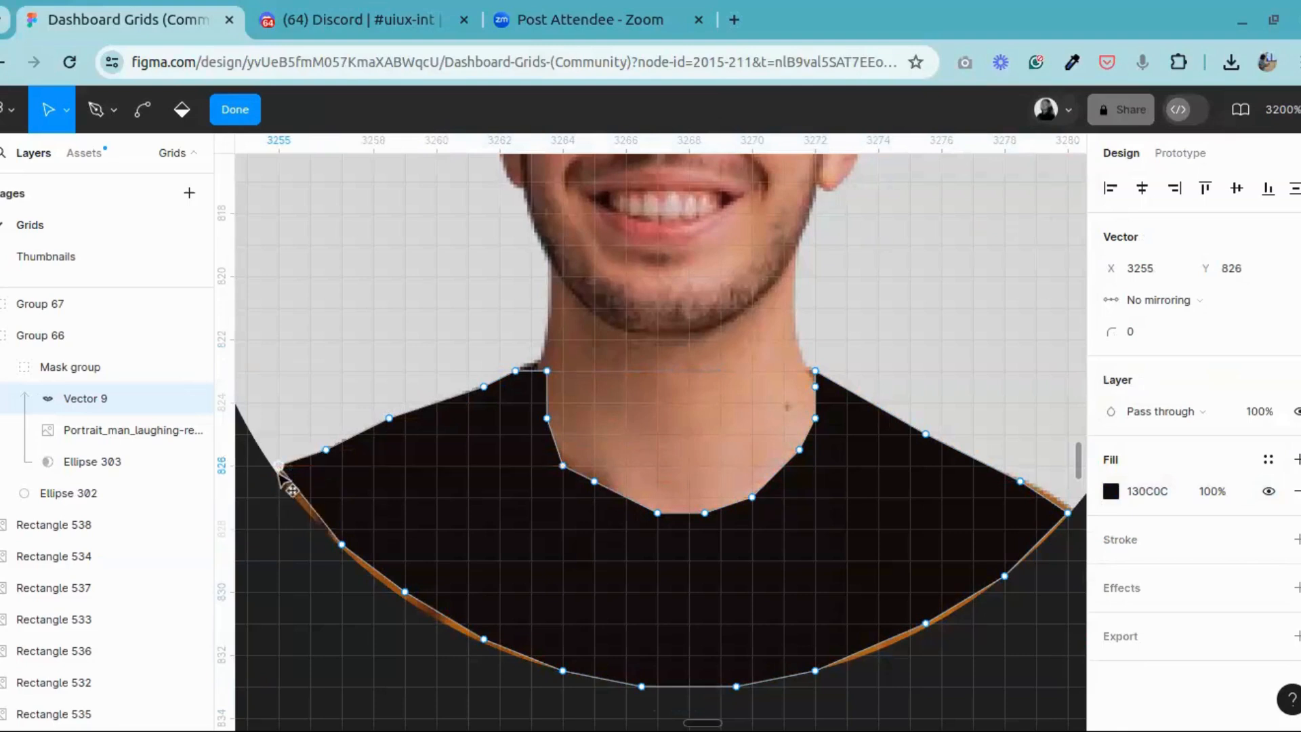
click(235, 109)
Step: Move the shirt vector's outer left corner outward to X 3254.5, Y 826 so it reaches past the circle's edge
click(316, 109)
drag(546, 651, 836, 539)
ctrl+scroll(836, 539, up, 6)
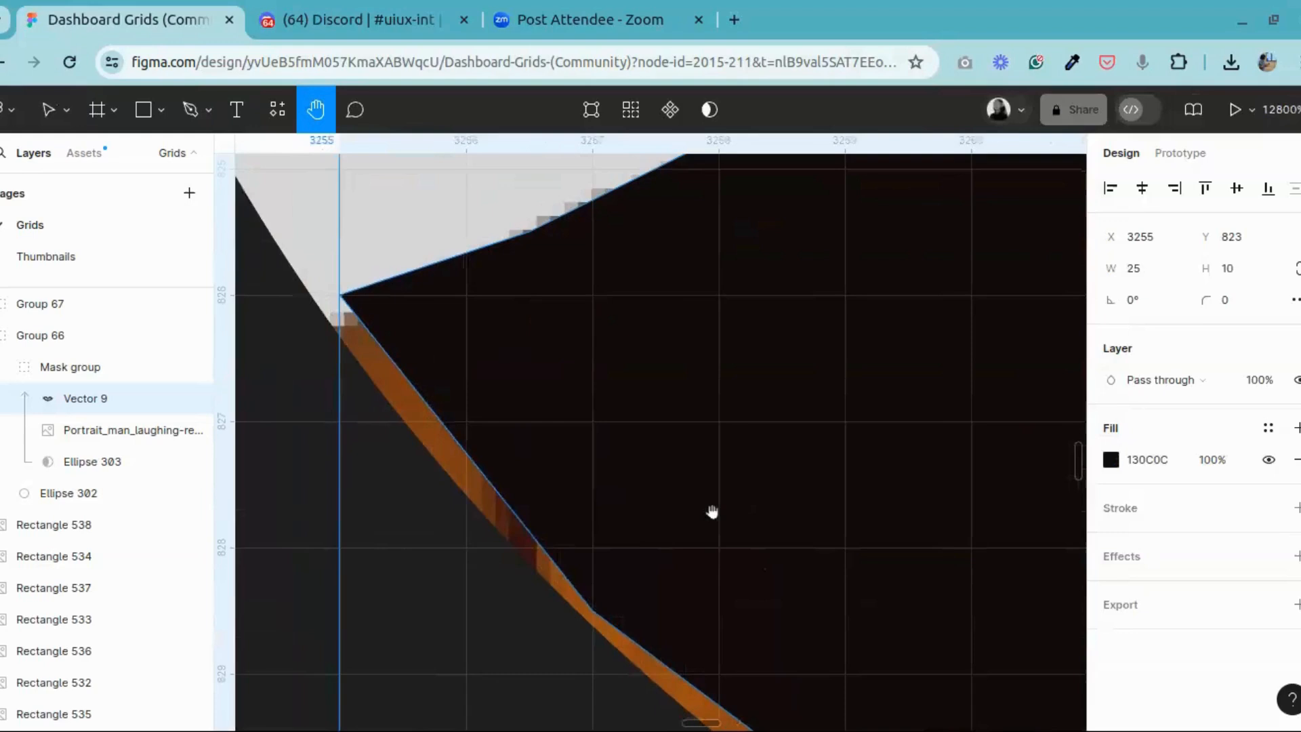
ctrl+scroll(497, 389, down, 2)
click(46, 111)
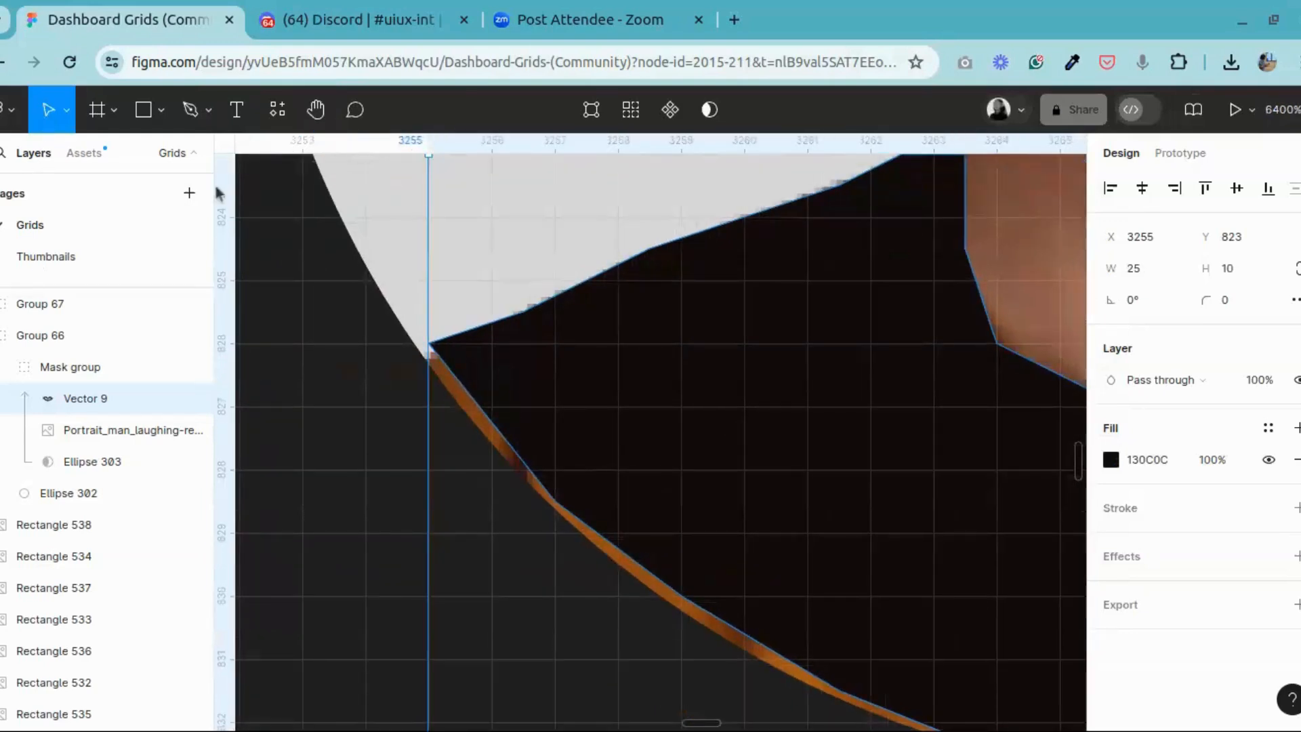
double_click(508, 374)
mouse_move(430, 347)
mouse_down()
mouse_move(434, 366)
mouse_move(423, 358)
mouse_up()
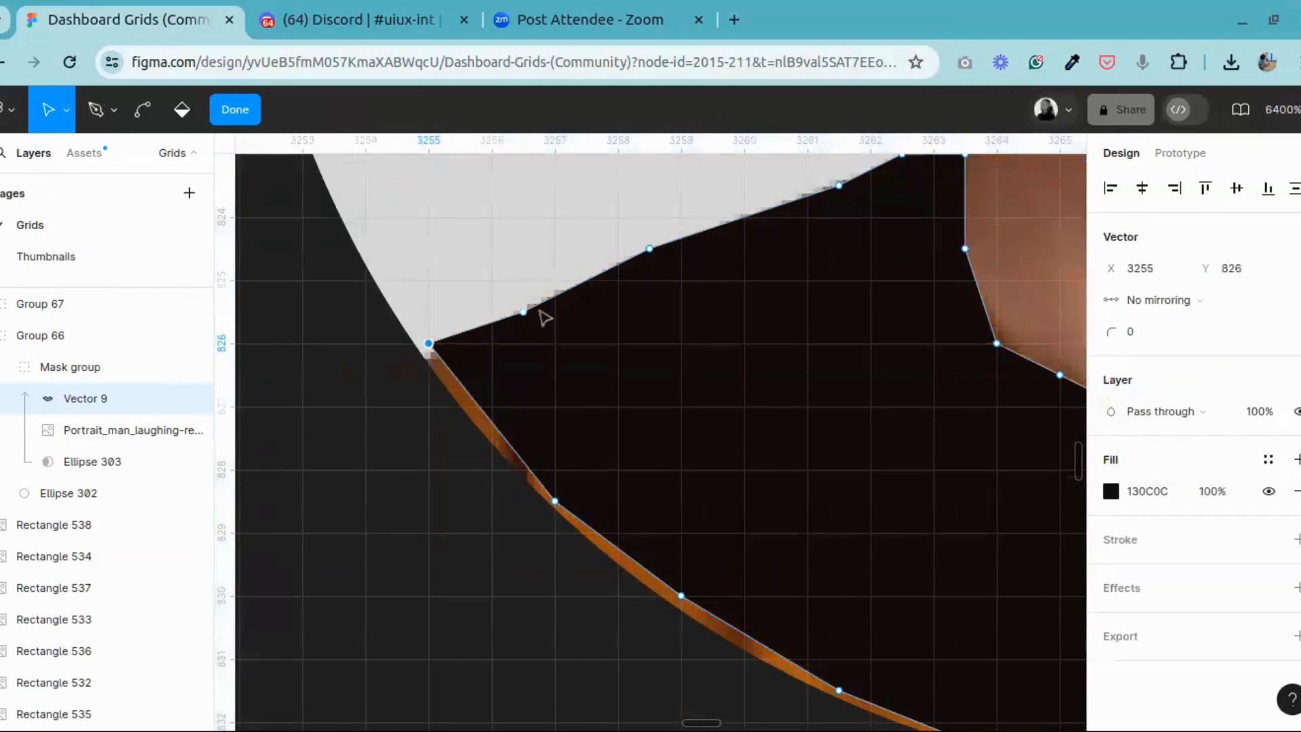
click(524, 313)
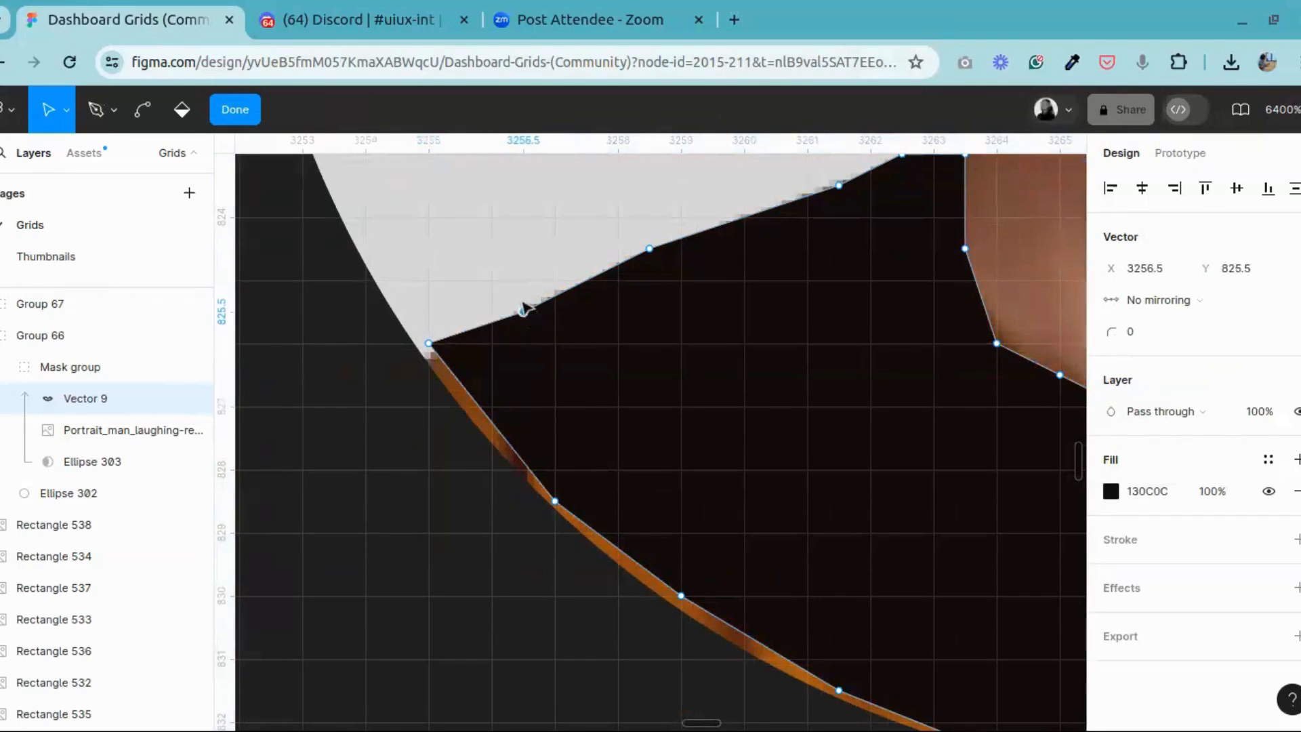
mouse_move(525, 313)
mouse_down()
mouse_move(521, 294)
mouse_move(528, 308)
mouse_up()
drag(442, 353, 410, 370)
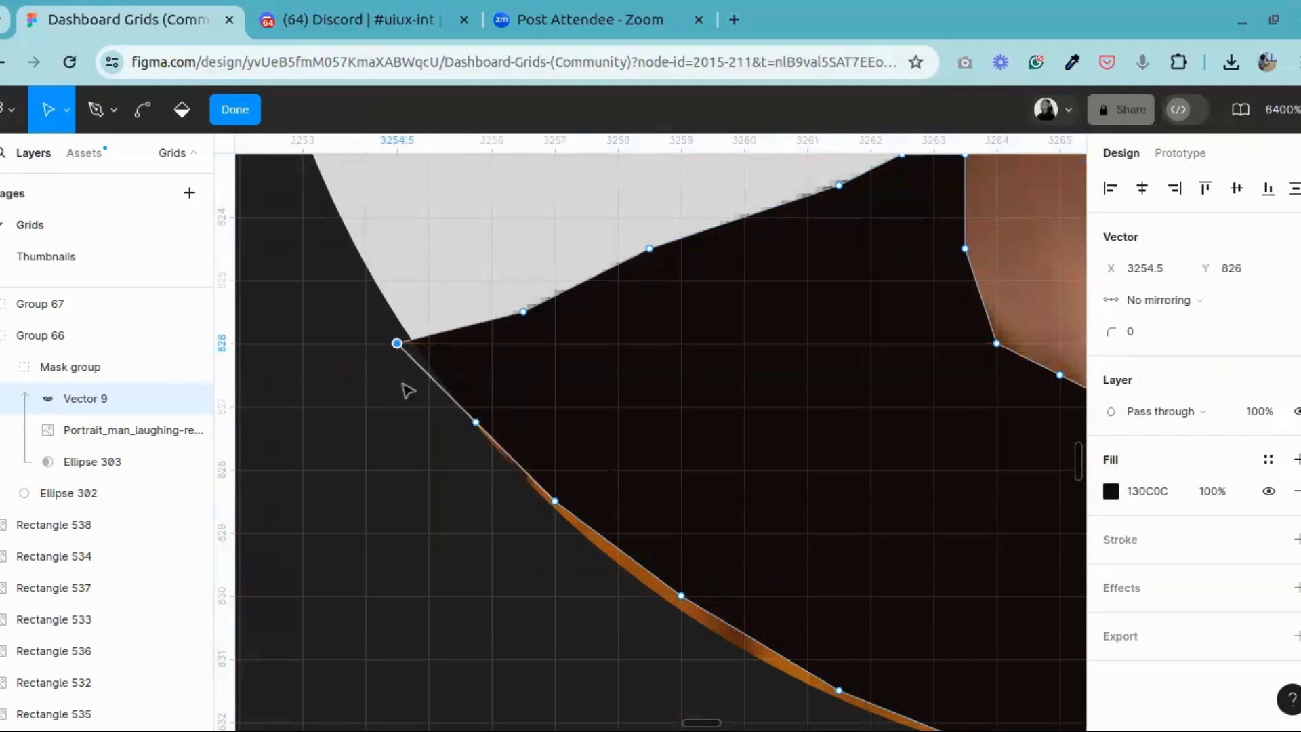
key(Escape)
key(Escape)
double_click(543, 371)
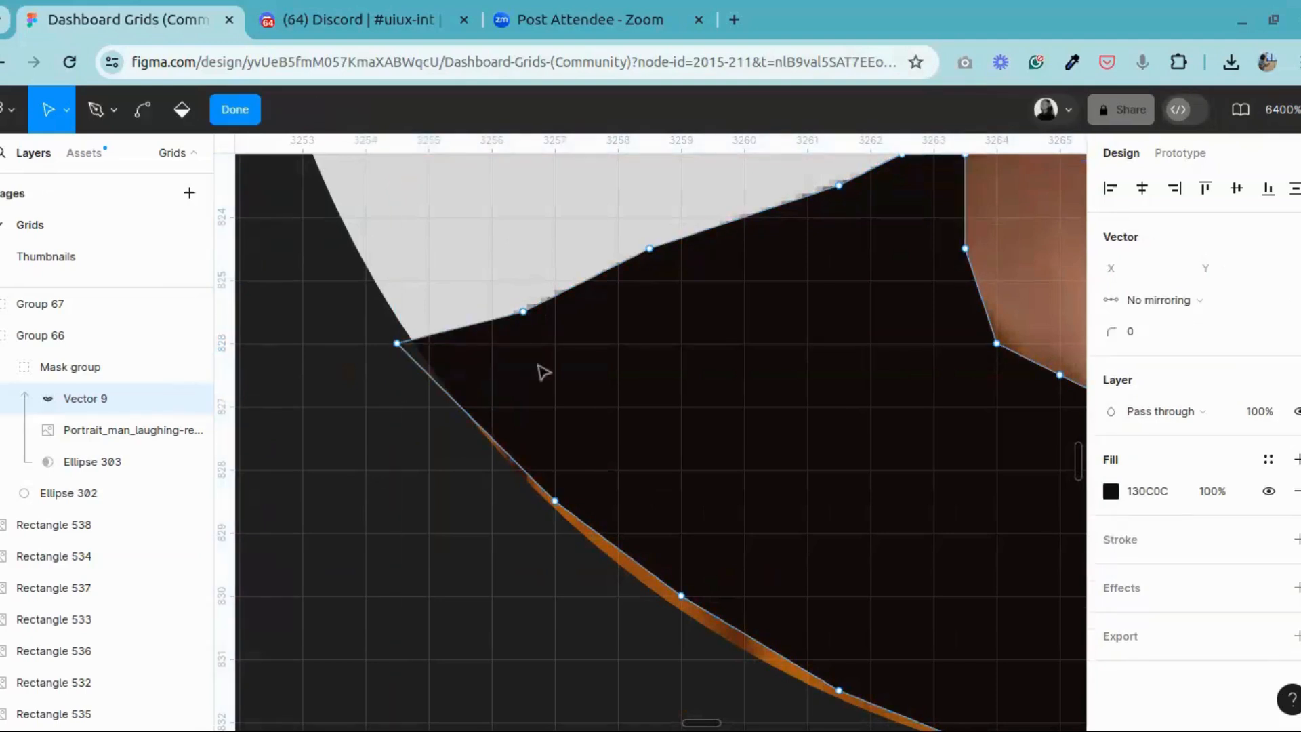
Step: Try raising the left shoulder point nearest the outer corner to Y 825, and undo the move
click(523, 311)
drag(523, 301, 521, 297)
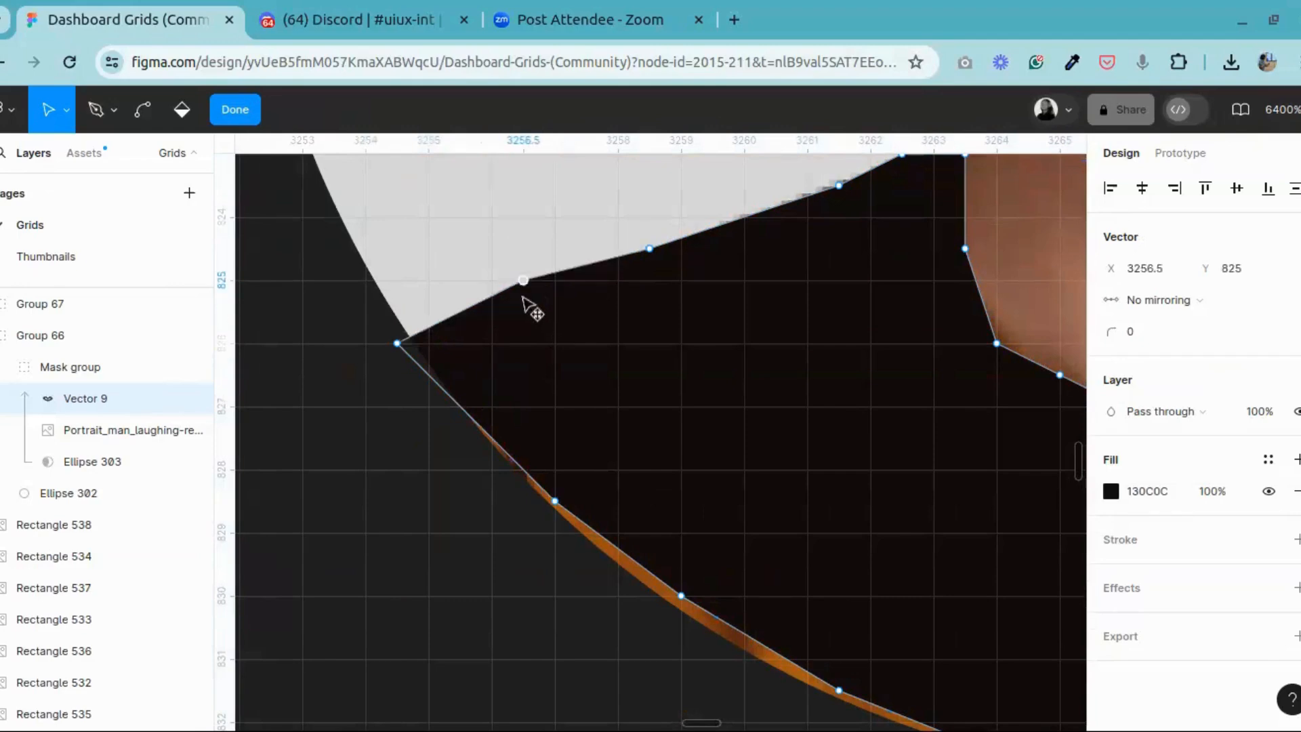
key(ctrl+z)
Step: Move the two lower-left edge points outward to X 3256.5, Y 828.5 and X 3259, Y 830.5 to cover the orange fabric
click(554, 500)
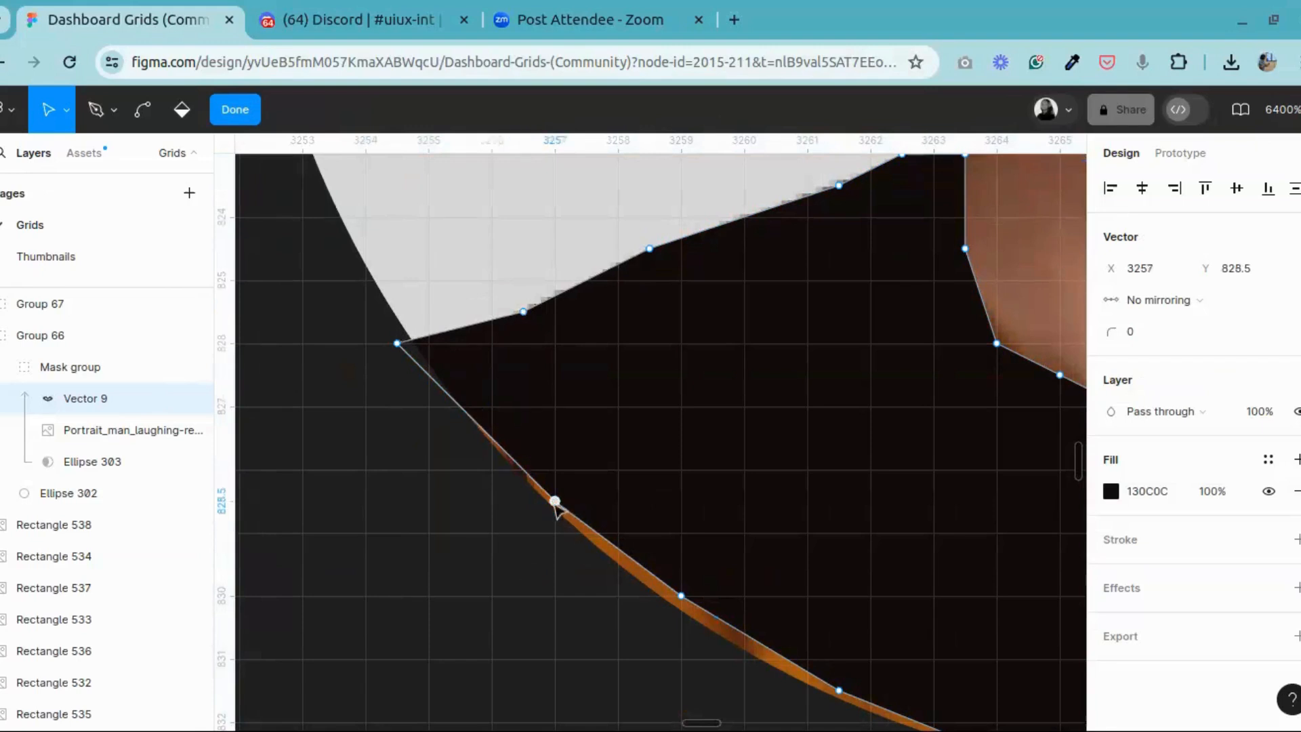
drag(554, 501, 523, 500)
drag(686, 600, 678, 624)
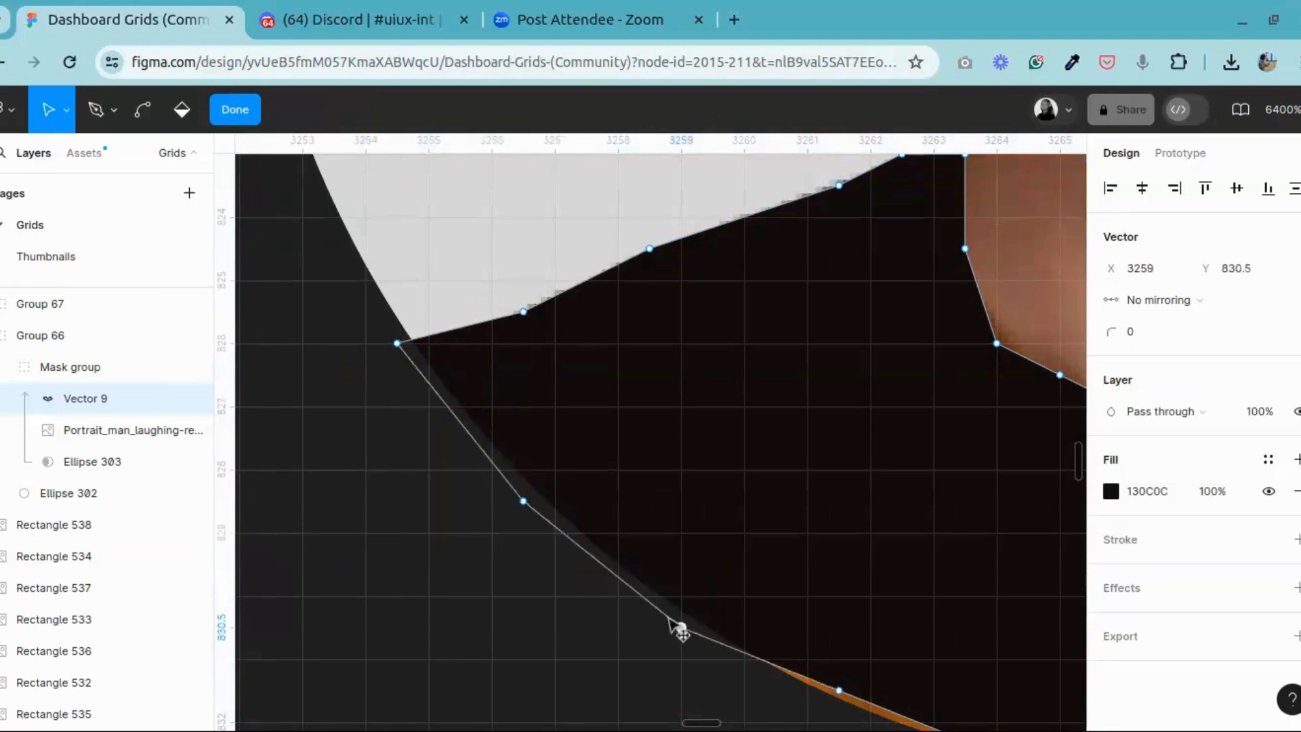
click(237, 110)
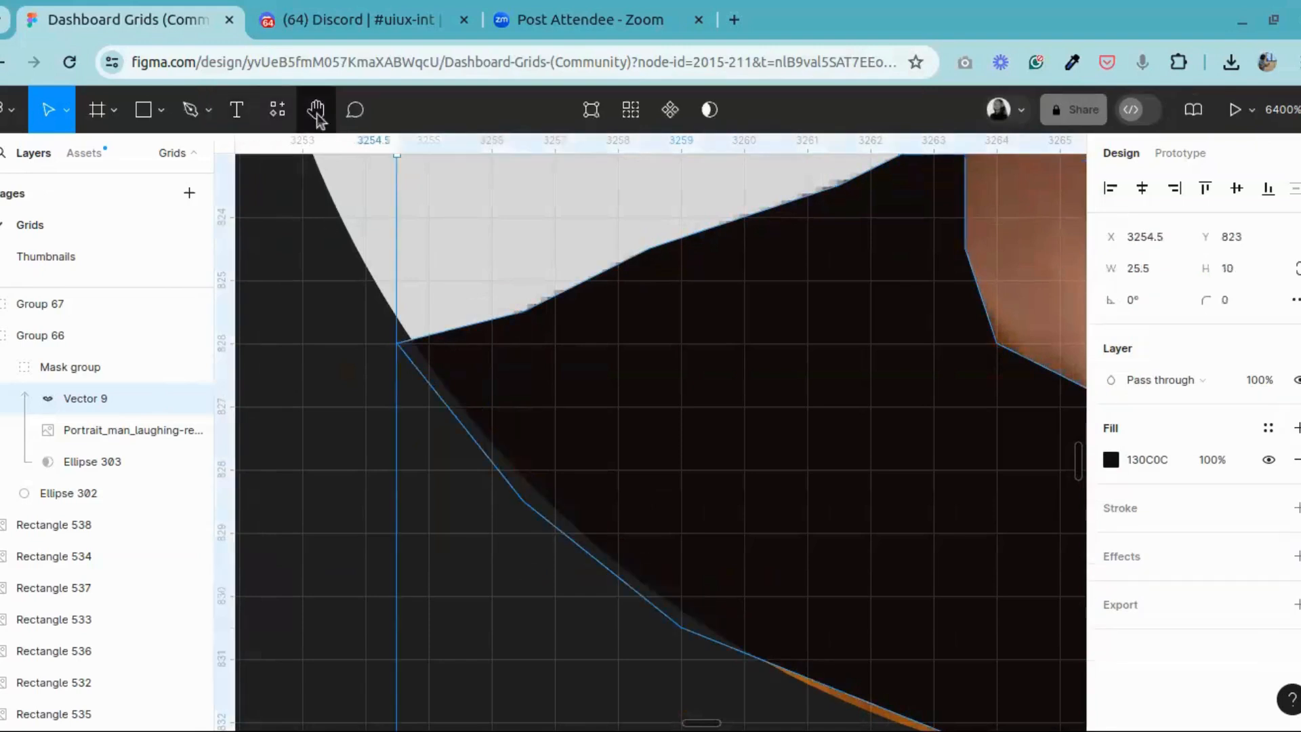
Step: Lower the next bottom-edge point of the shirt vector to X 3261.5, Y 832 to cover the remaining orange sliver
click(315, 110)
drag(781, 500, 709, 483)
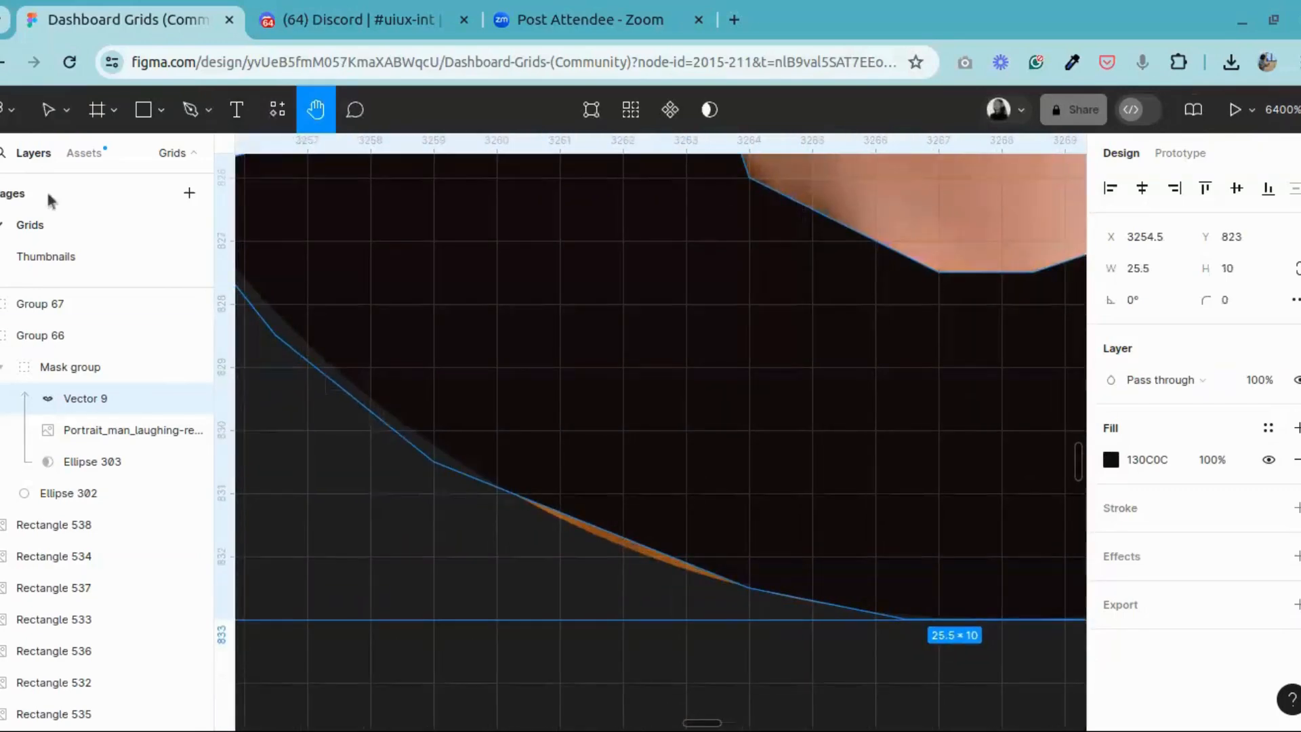
click(48, 110)
key(Return)
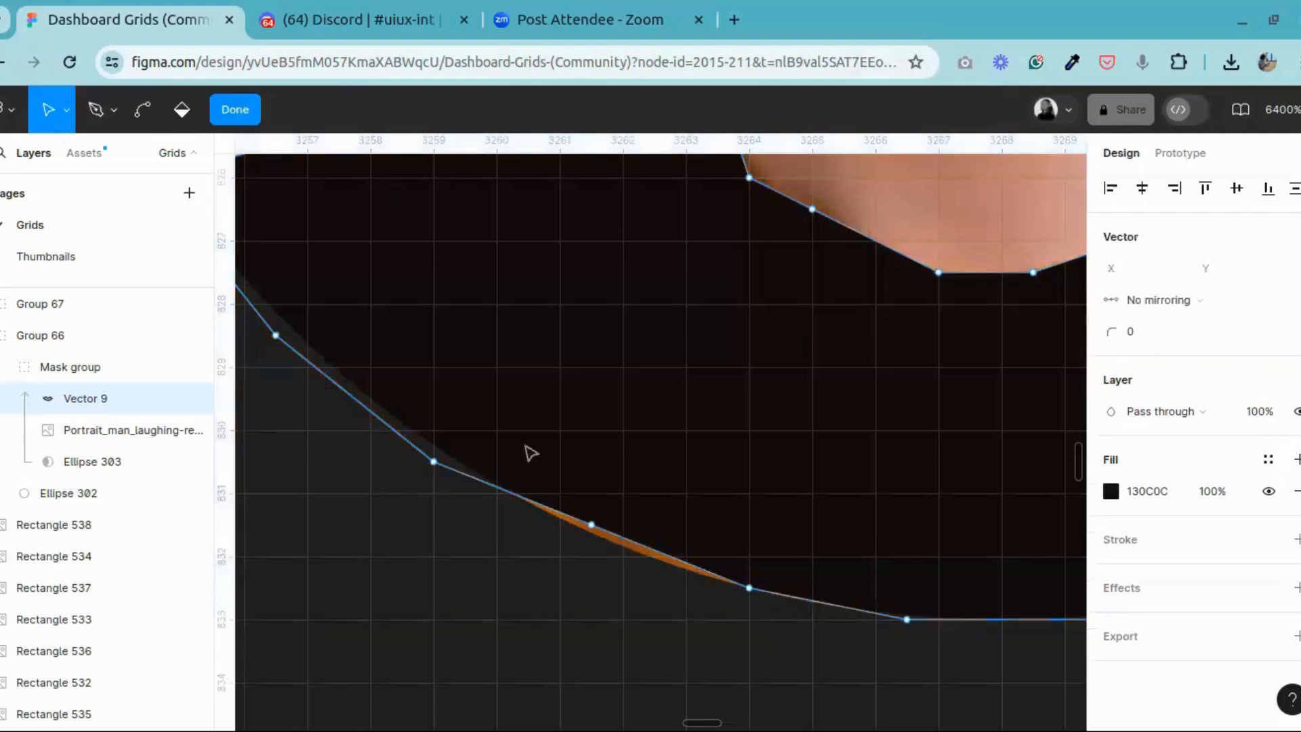
drag(592, 532, 591, 556)
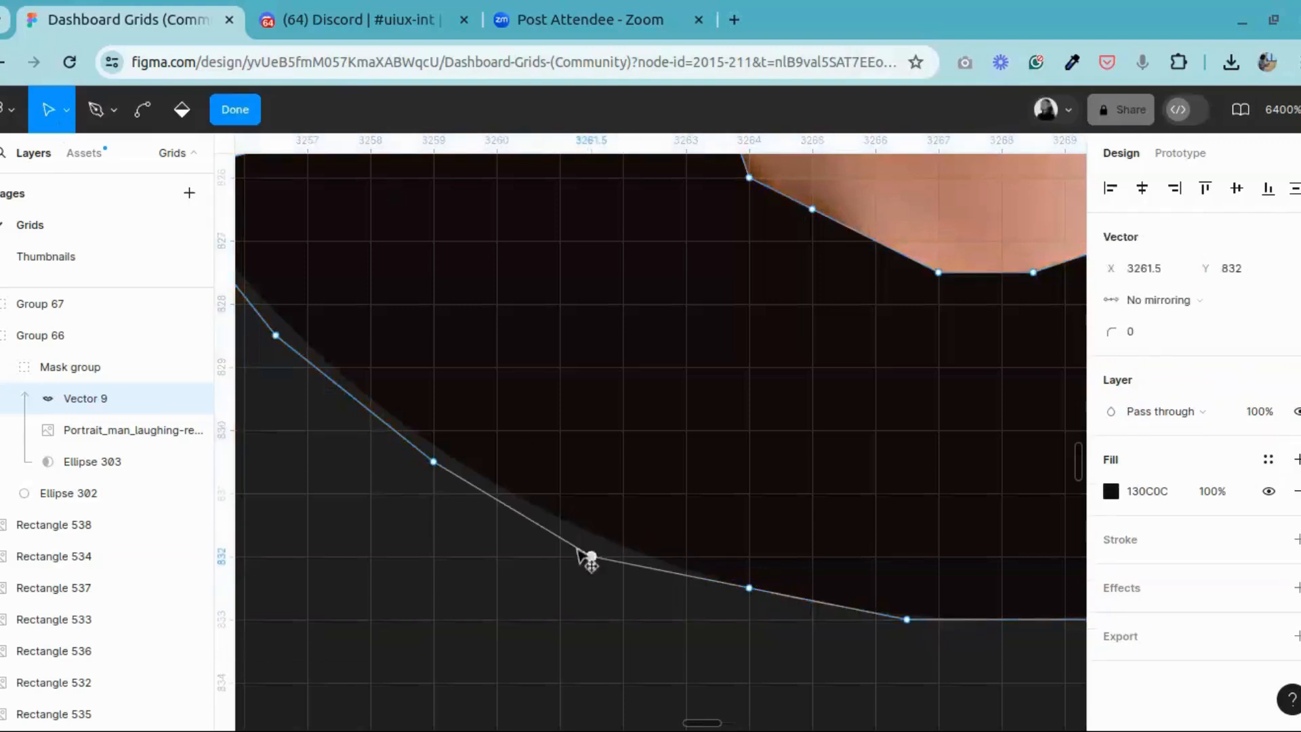
click(748, 588)
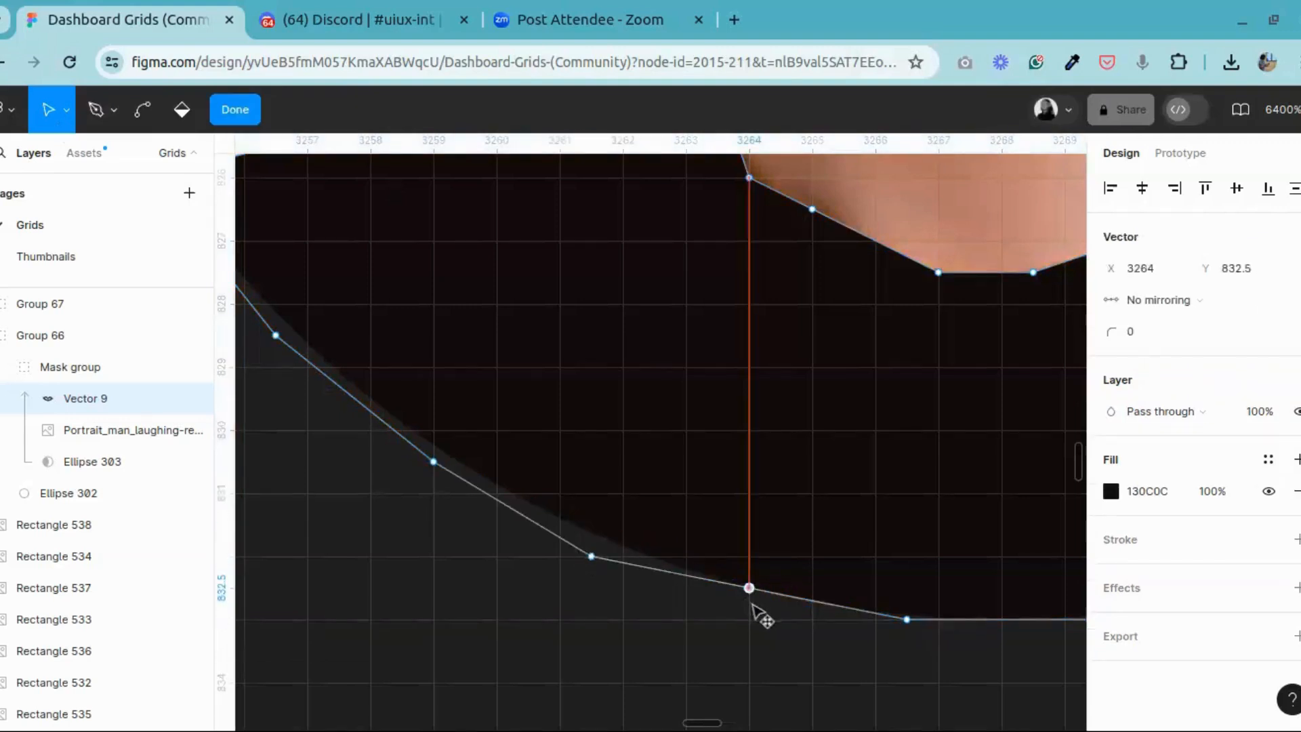
click(235, 109)
Step: Move the shirt vector's right shoulder point outward to X 3279, Y 826.5 to cover the orange edge
click(316, 115)
drag(799, 320, 238, 261)
drag(493, 412, 216, 516)
scroll(681, 449, up, 3)
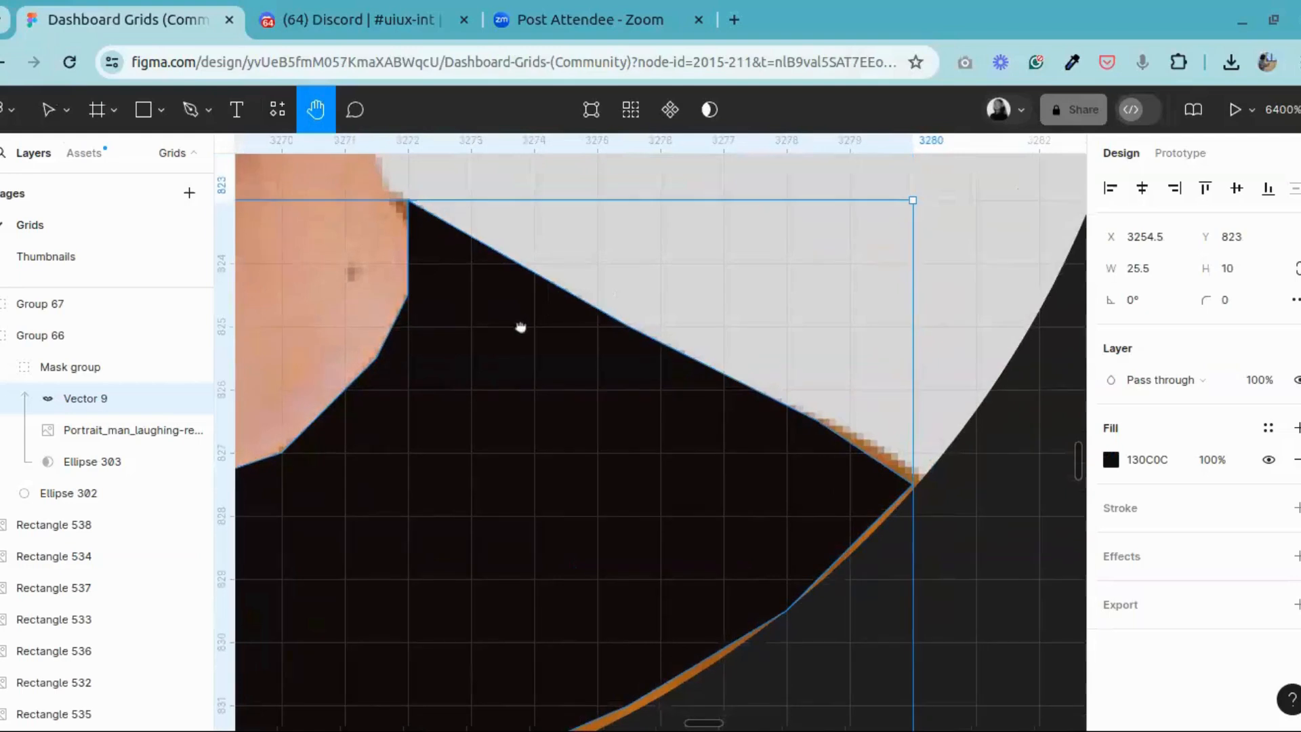
click(49, 110)
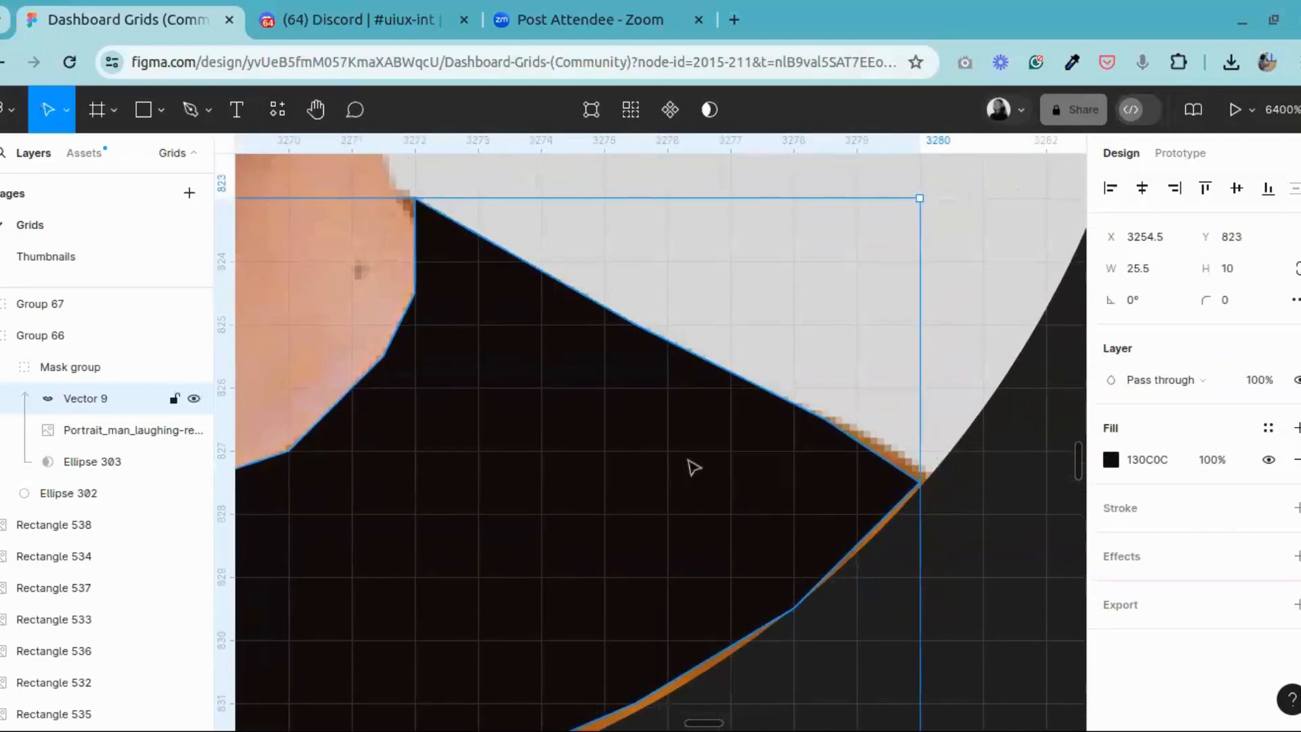
double_click(692, 465)
click(825, 421)
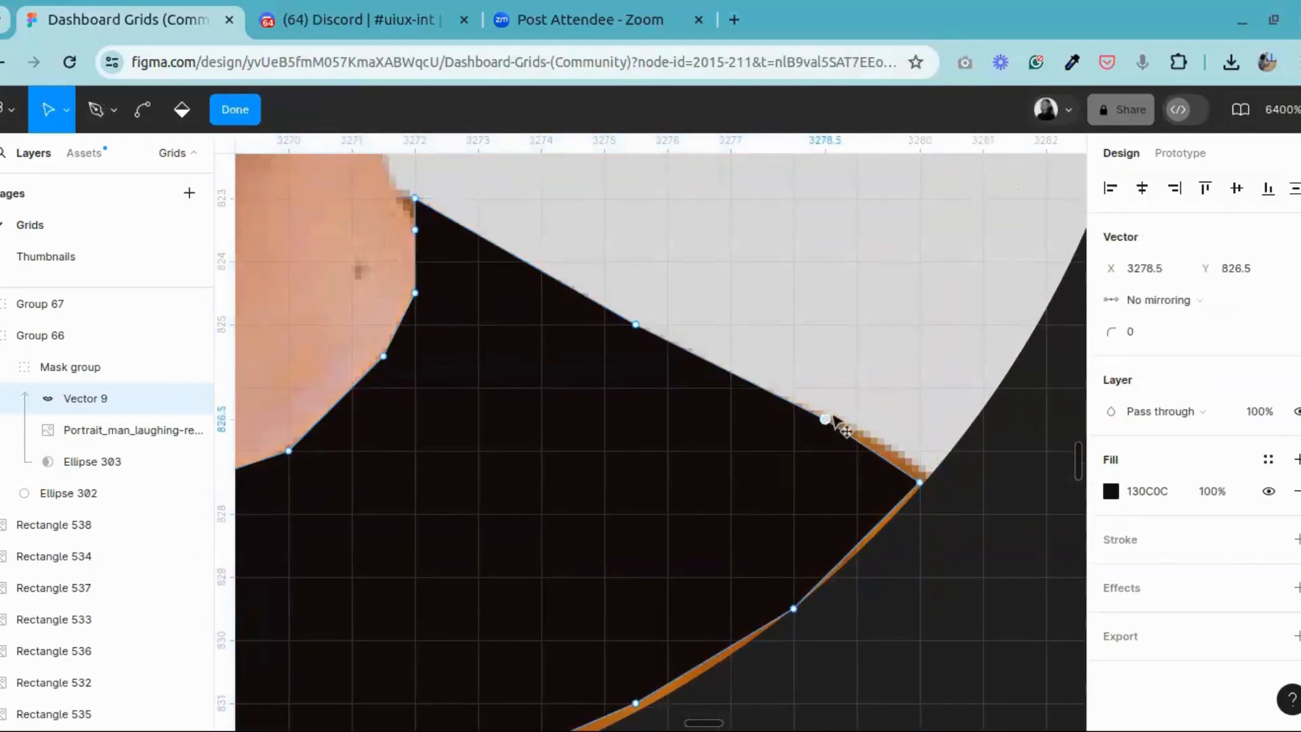
drag(833, 416, 857, 421)
Step: Move the shirt vector's outer right corner to X 3280.5, Y 827.5 and the edge point below it to X 3278, Y 830
click(926, 484)
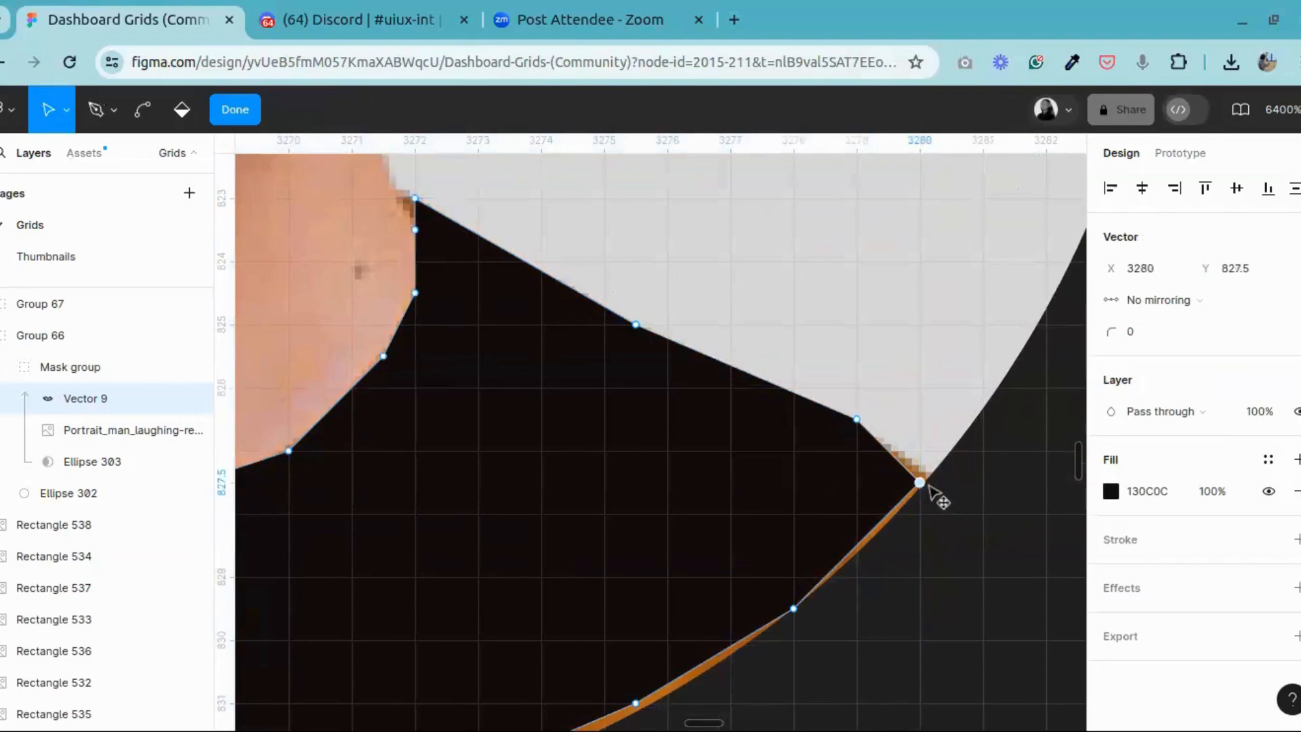
drag(933, 481, 936, 475)
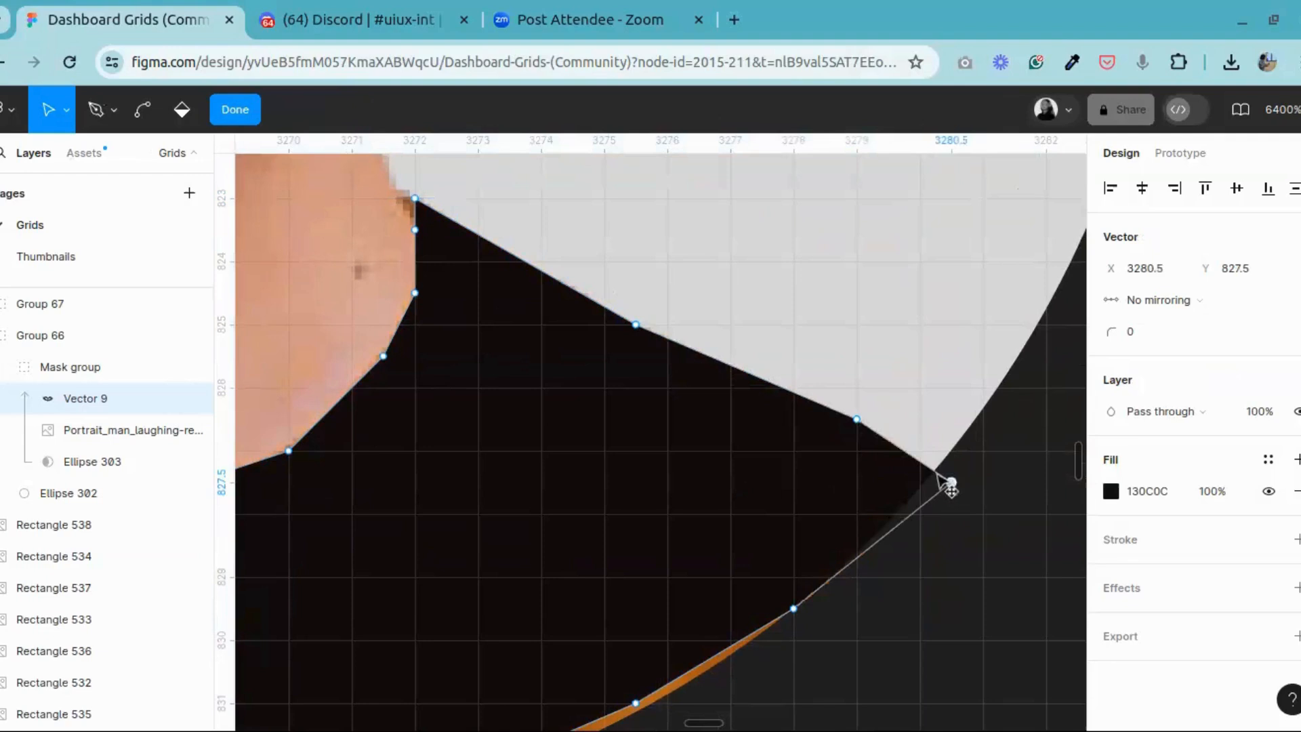
click(794, 609)
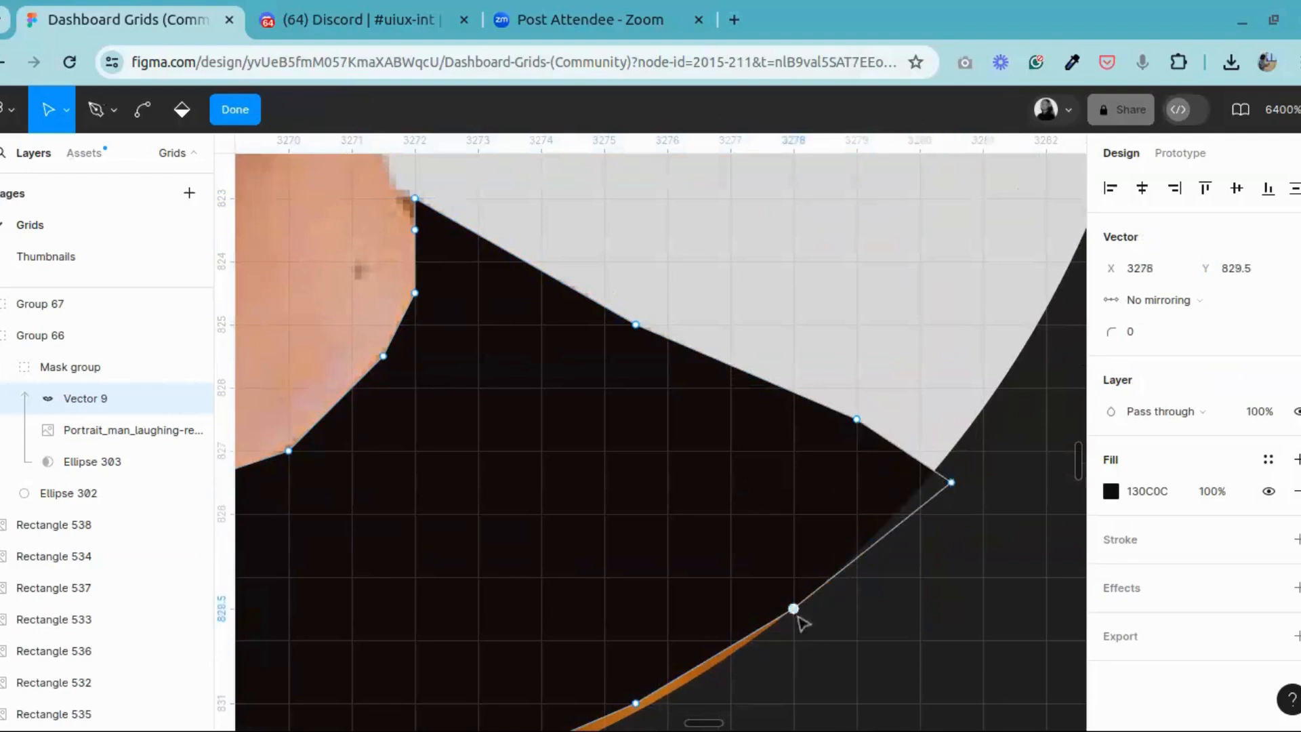
drag(797, 618, 816, 641)
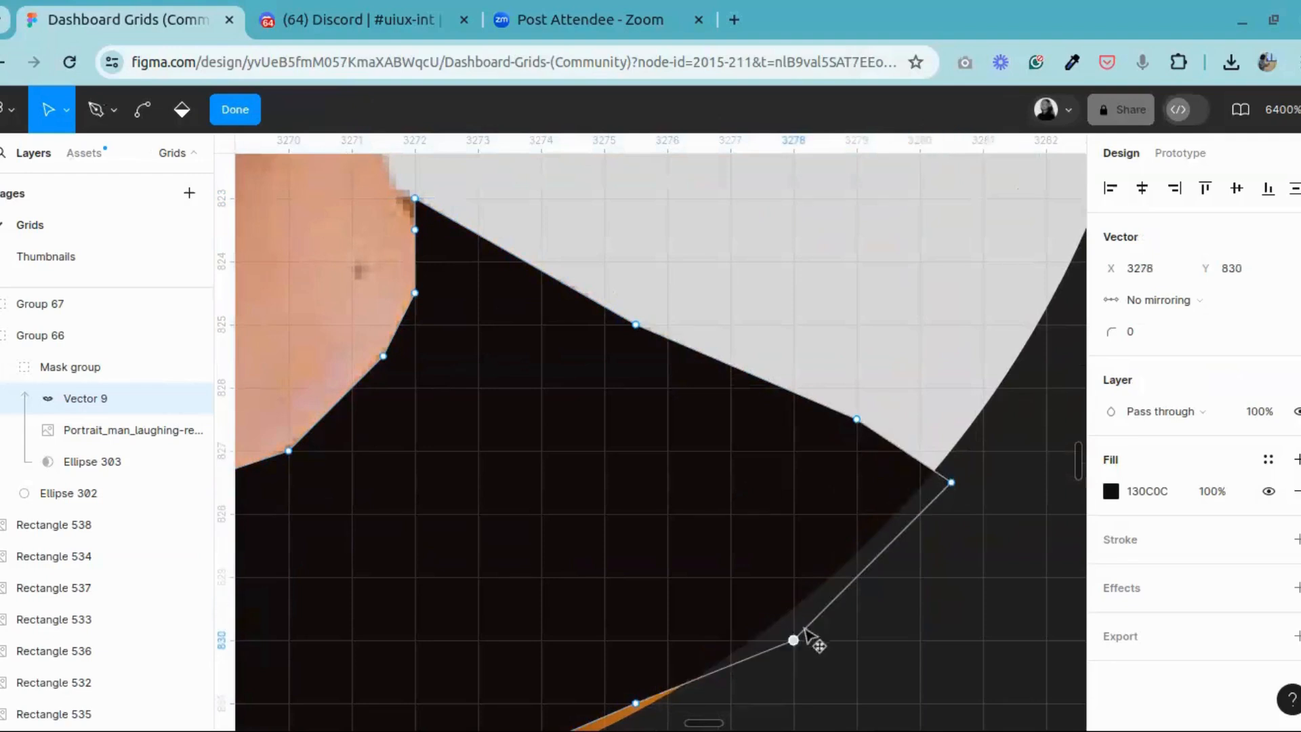
click(253, 120)
Step: Lower the next lower-right edge point of the shirt vector to X 3275.5, Y 831.5 to cover the remaining orange sliver
click(323, 121)
drag(557, 476, 803, 221)
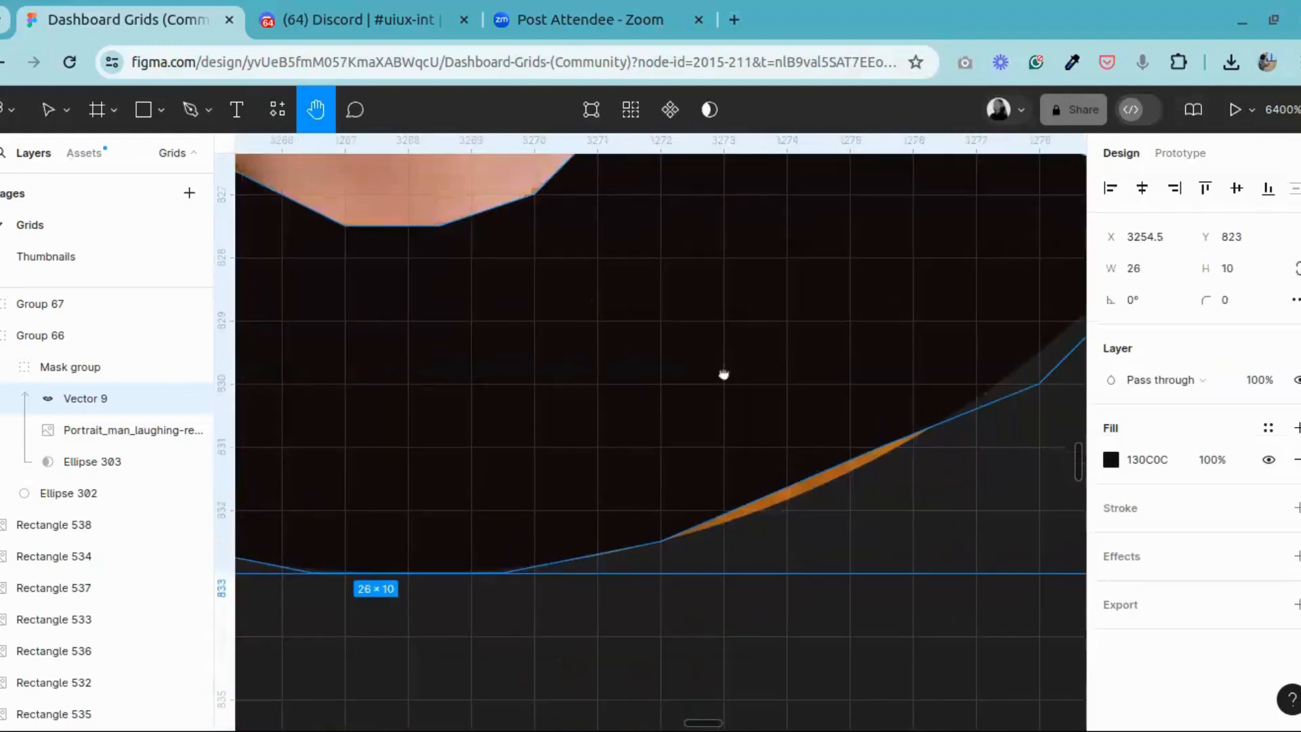
drag(724, 374, 641, 419)
click(48, 115)
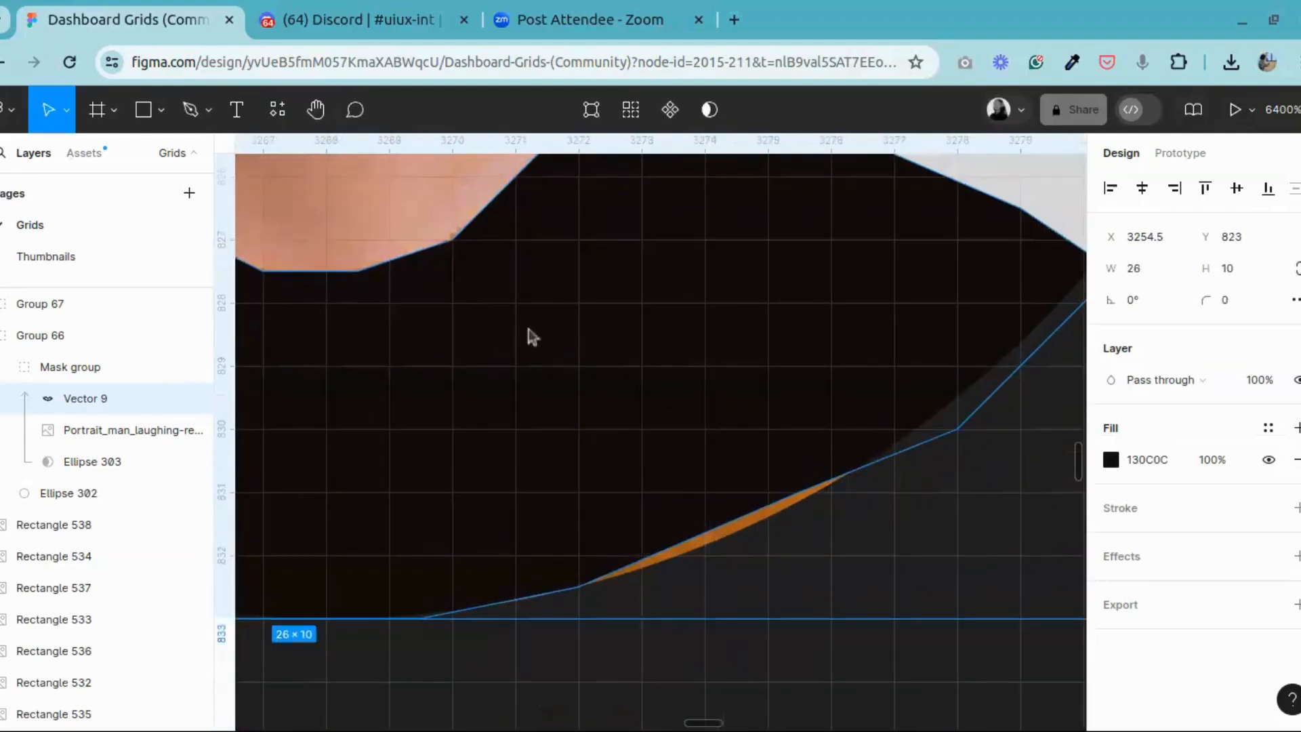
double_click(708, 404)
drag(799, 493, 800, 526)
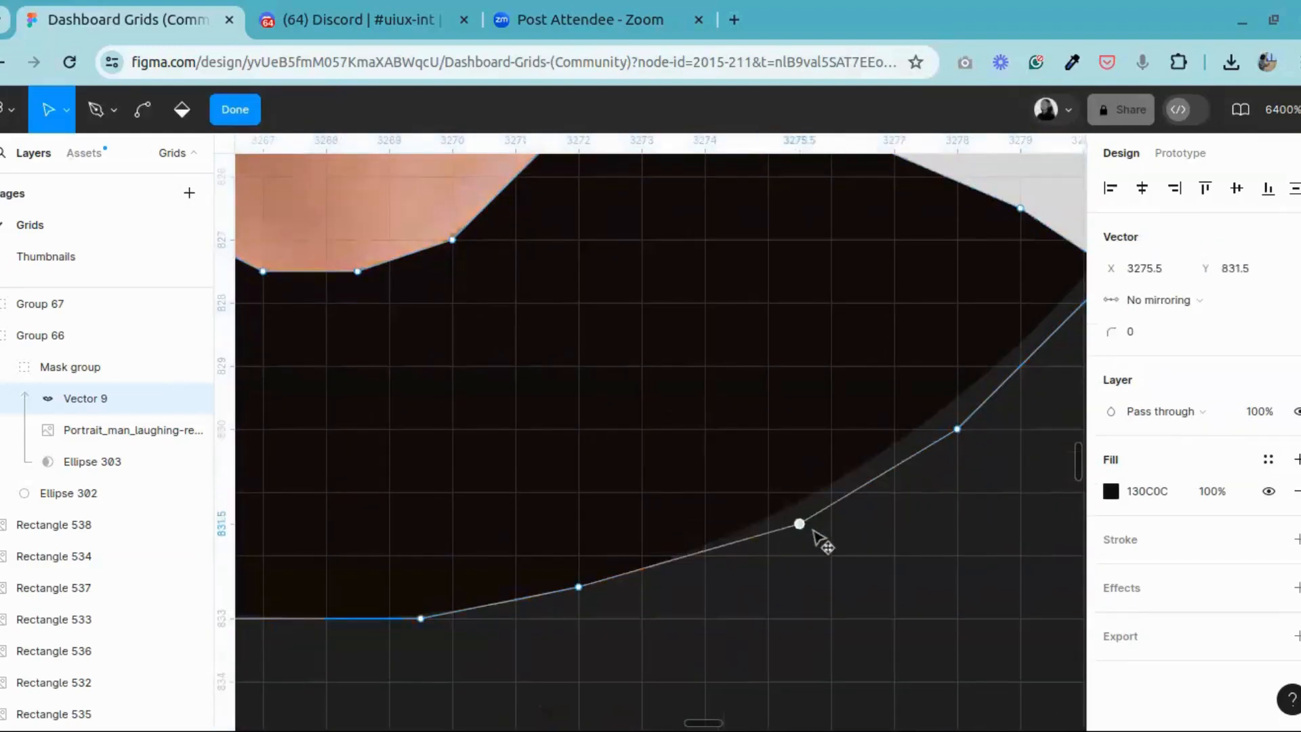
Step: Try lowering the adjacent bottom-edge point to X 3272, Y 833, undo the move and finish editing the vector
drag(579, 587, 580, 618)
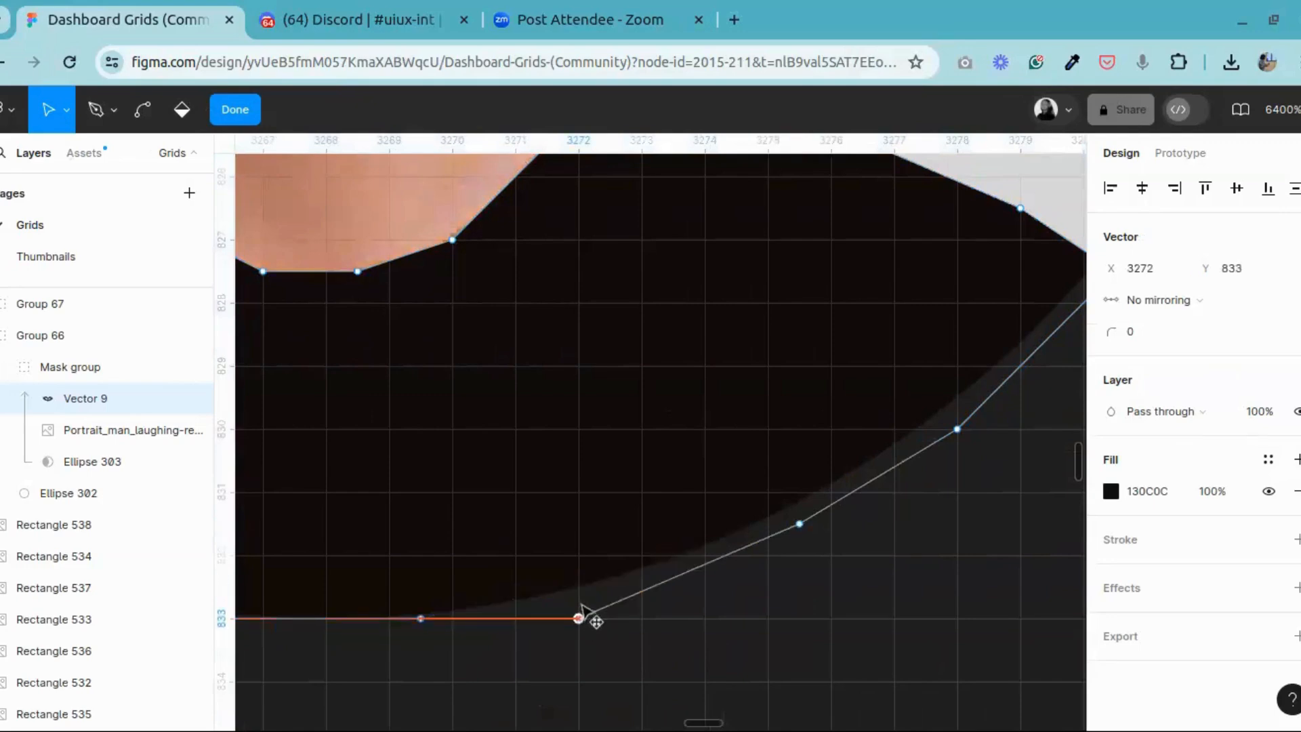
key(ctrl+z)
key(Escape)
Step: Compare the recoloured dark-shirt avatar with the orange-shirt original and with the existing avatar in the list above
scroll(869, 624, down, 6)
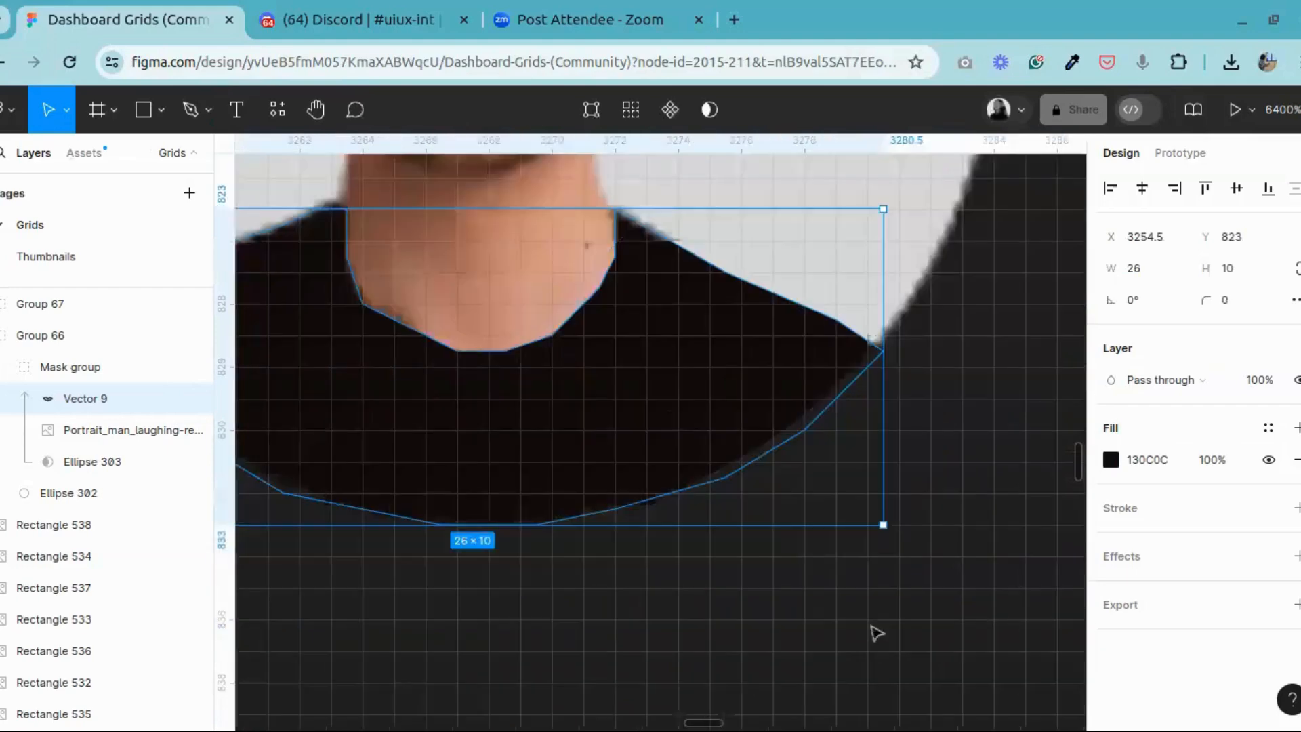
click(804, 508)
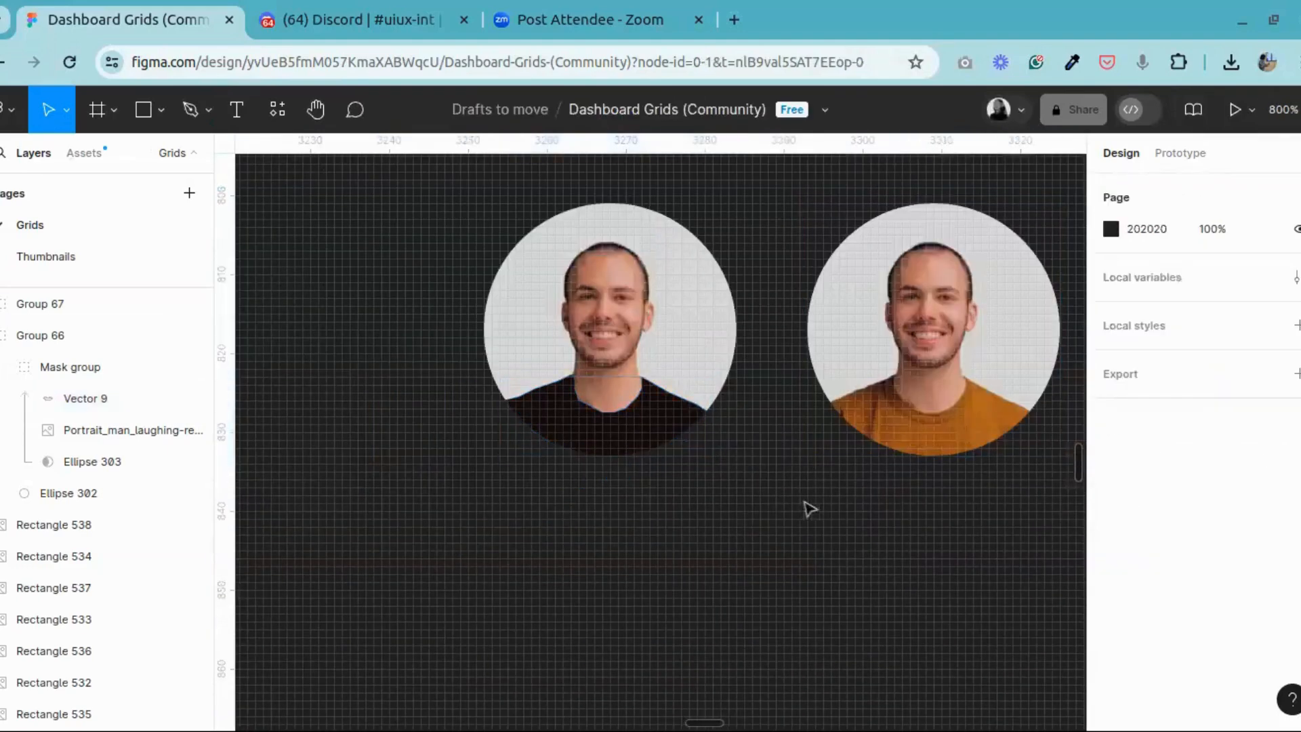
click(659, 272)
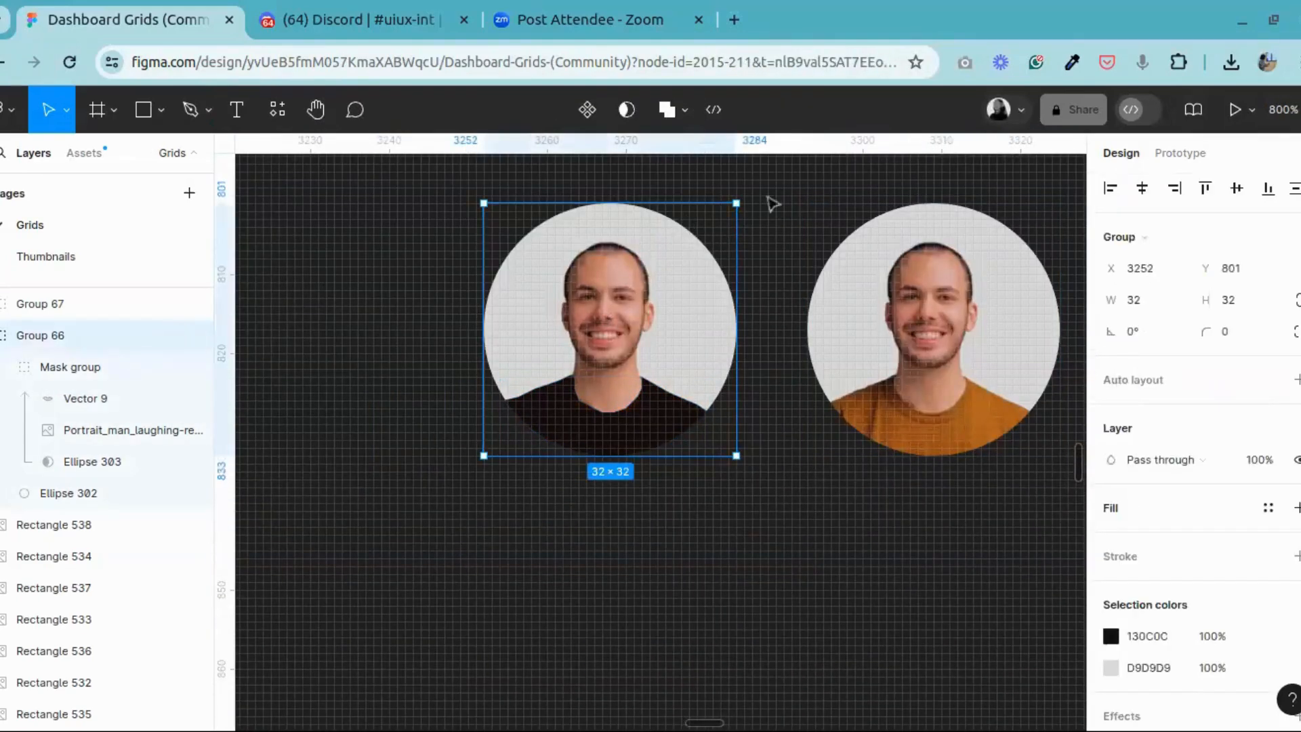
click(777, 224)
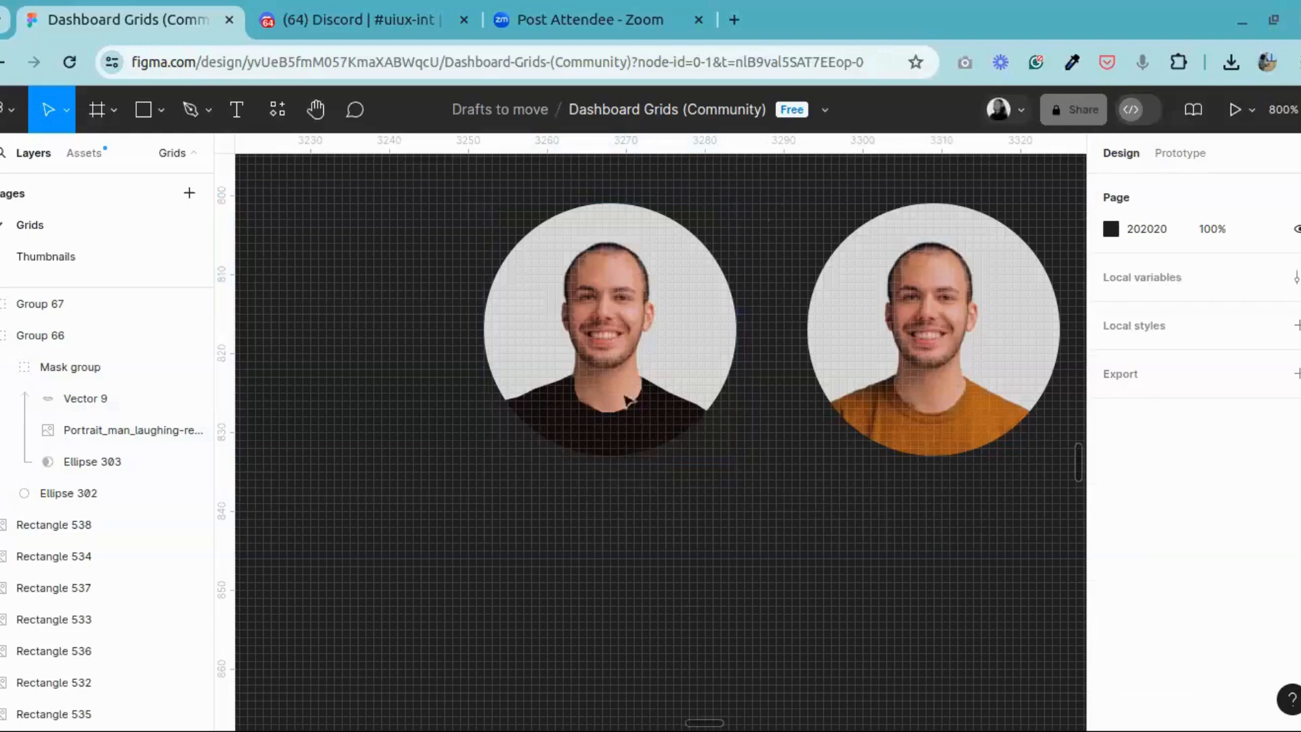
scroll(683, 445, down, 5)
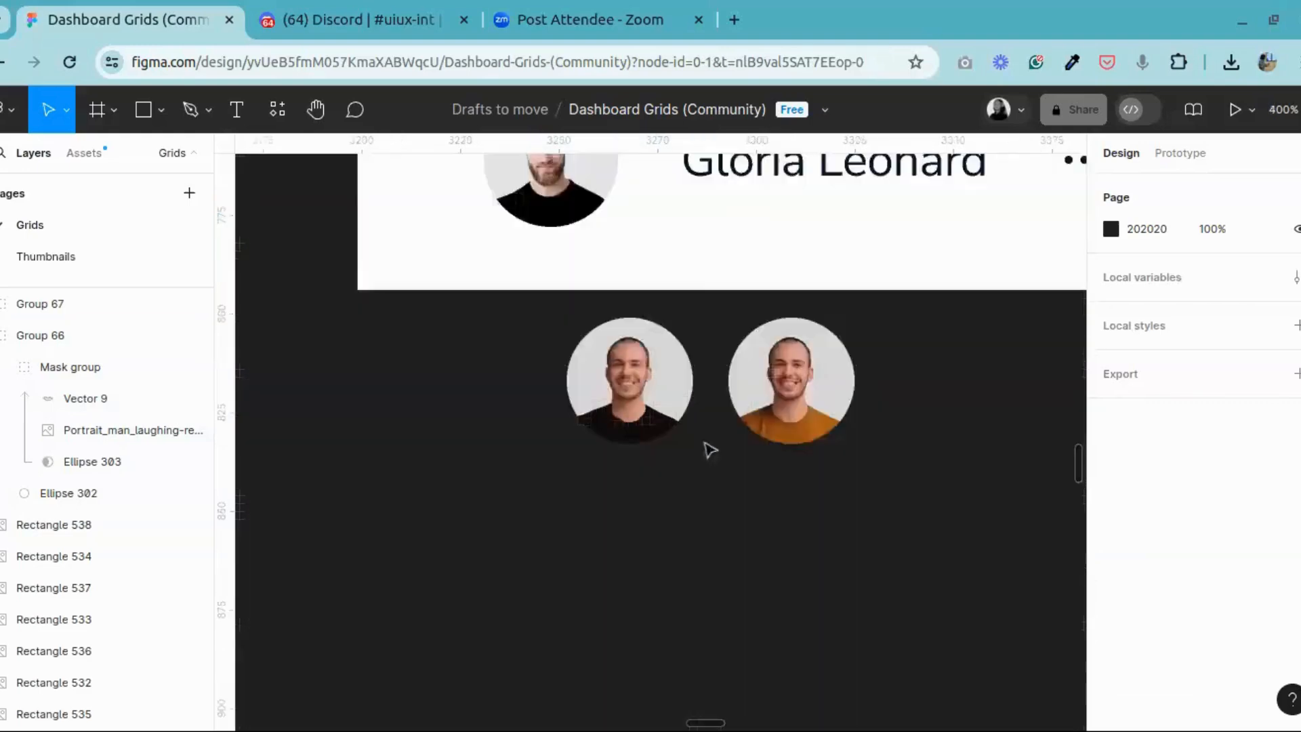
double_click(608, 289)
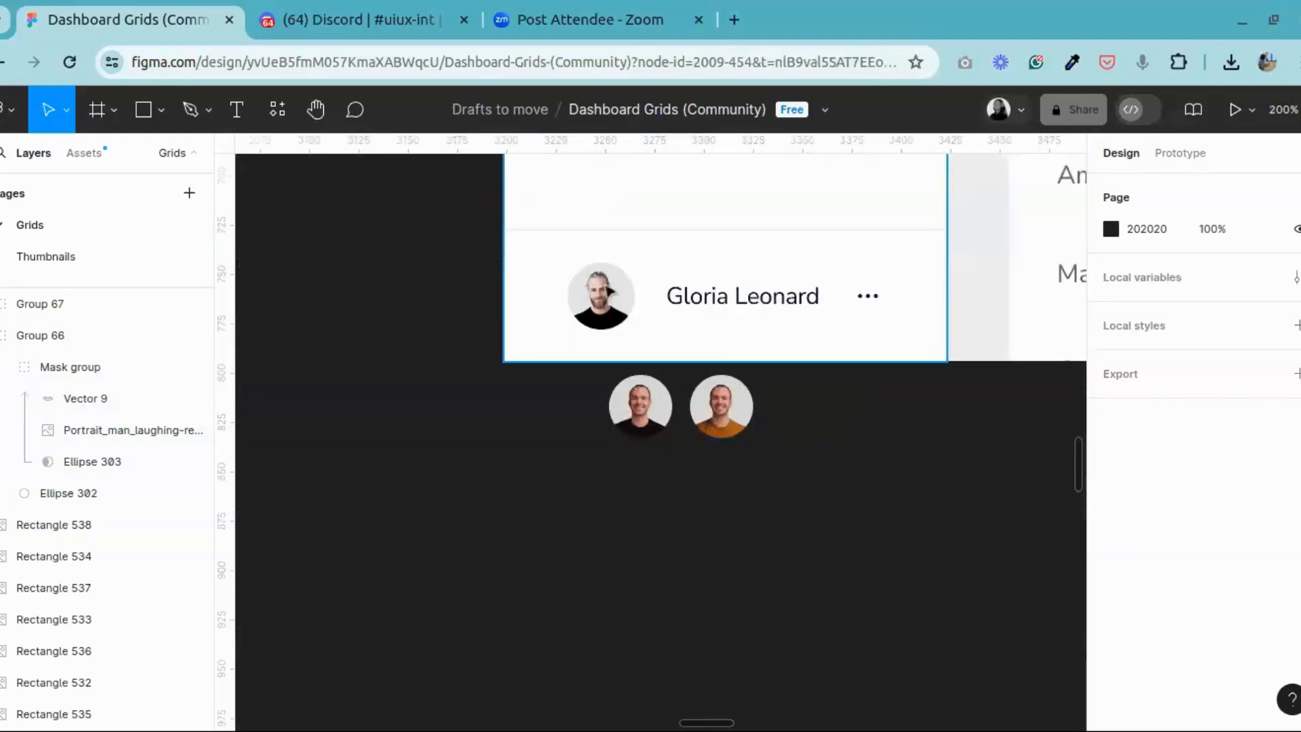
click(725, 508)
scroll(727, 509, up, 5)
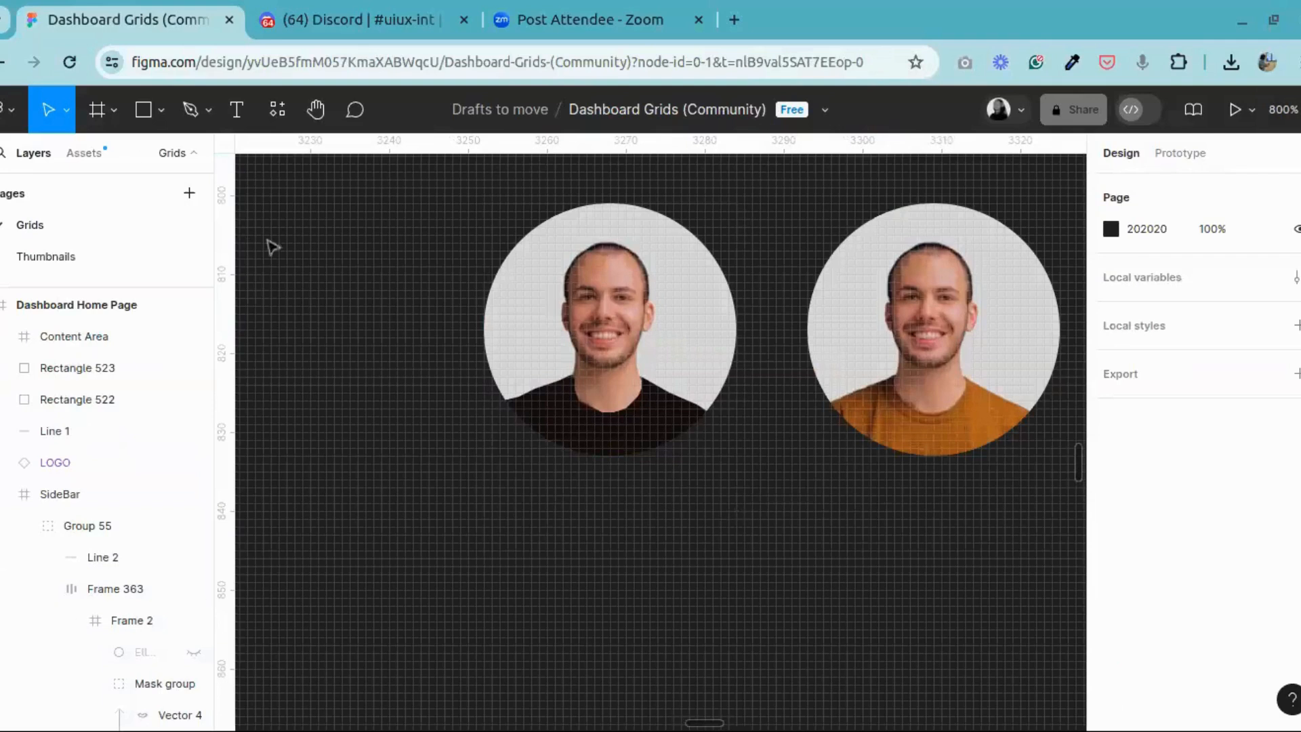
Step: Return to the recent files overview and open the Design System Mastery file
click(9, 109)
click(27, 163)
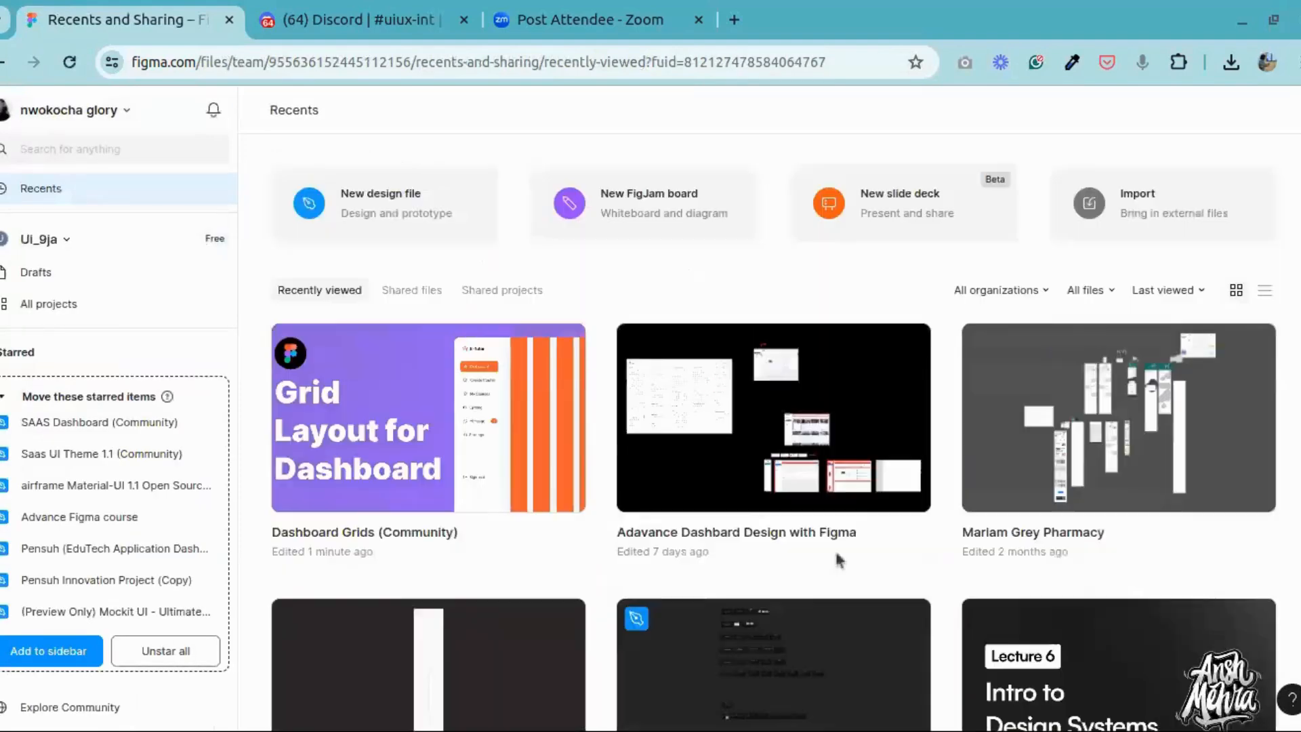
scroll(835, 552, down, 5)
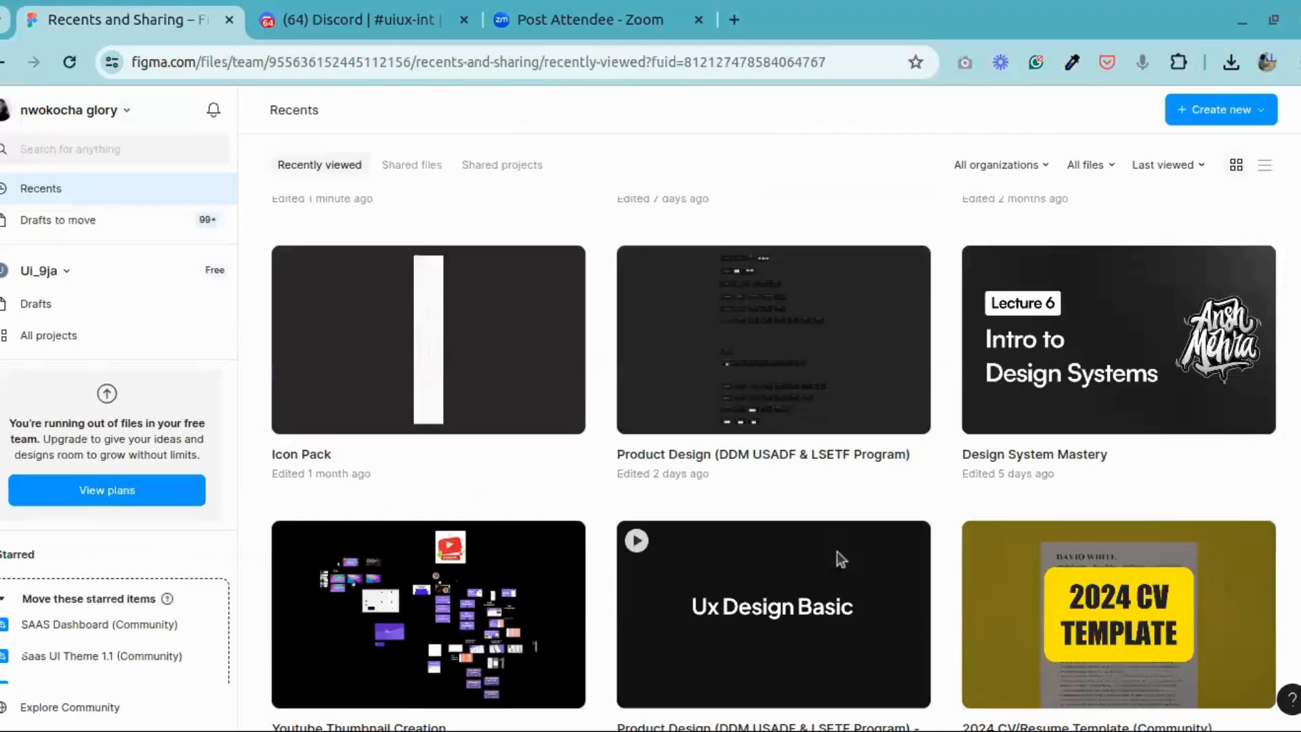
scroll(837, 552, up, 5)
scroll(836, 546, down, 7)
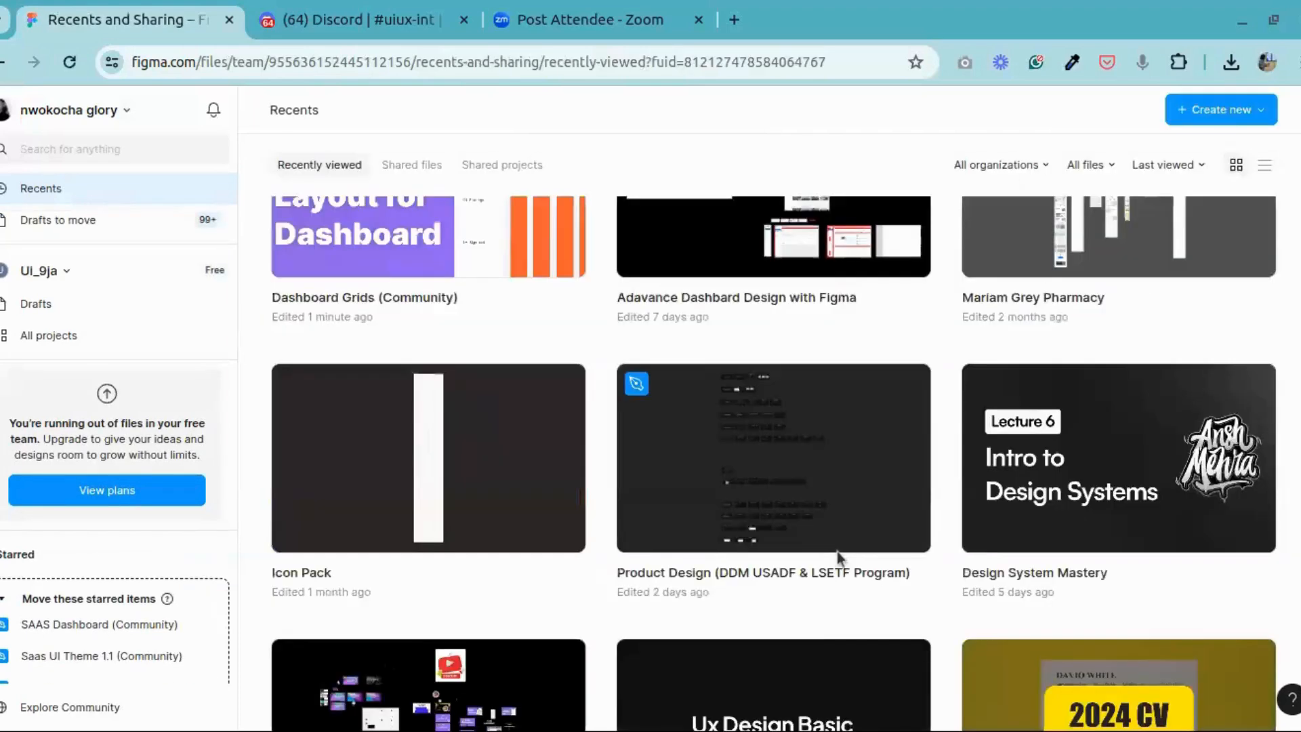
scroll(837, 552, up, 5)
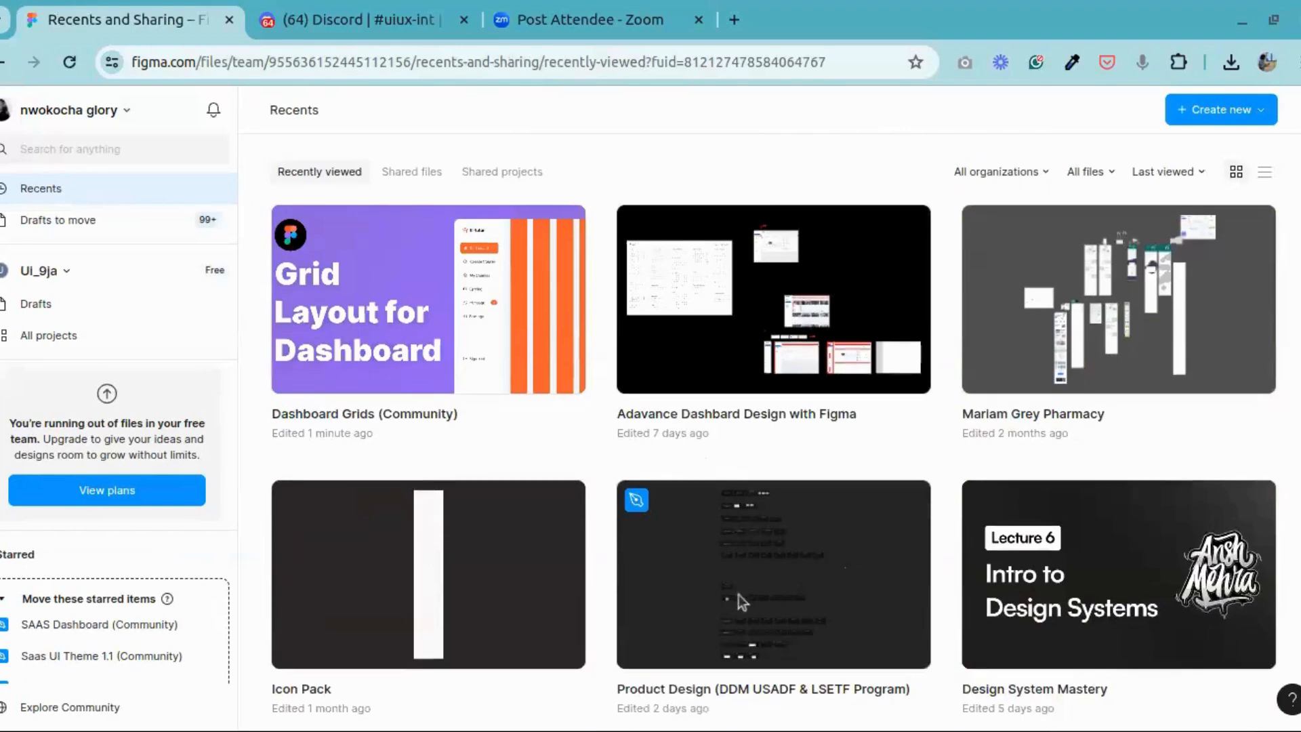
scroll(739, 597, down, 5)
scroll(738, 596, up, 4)
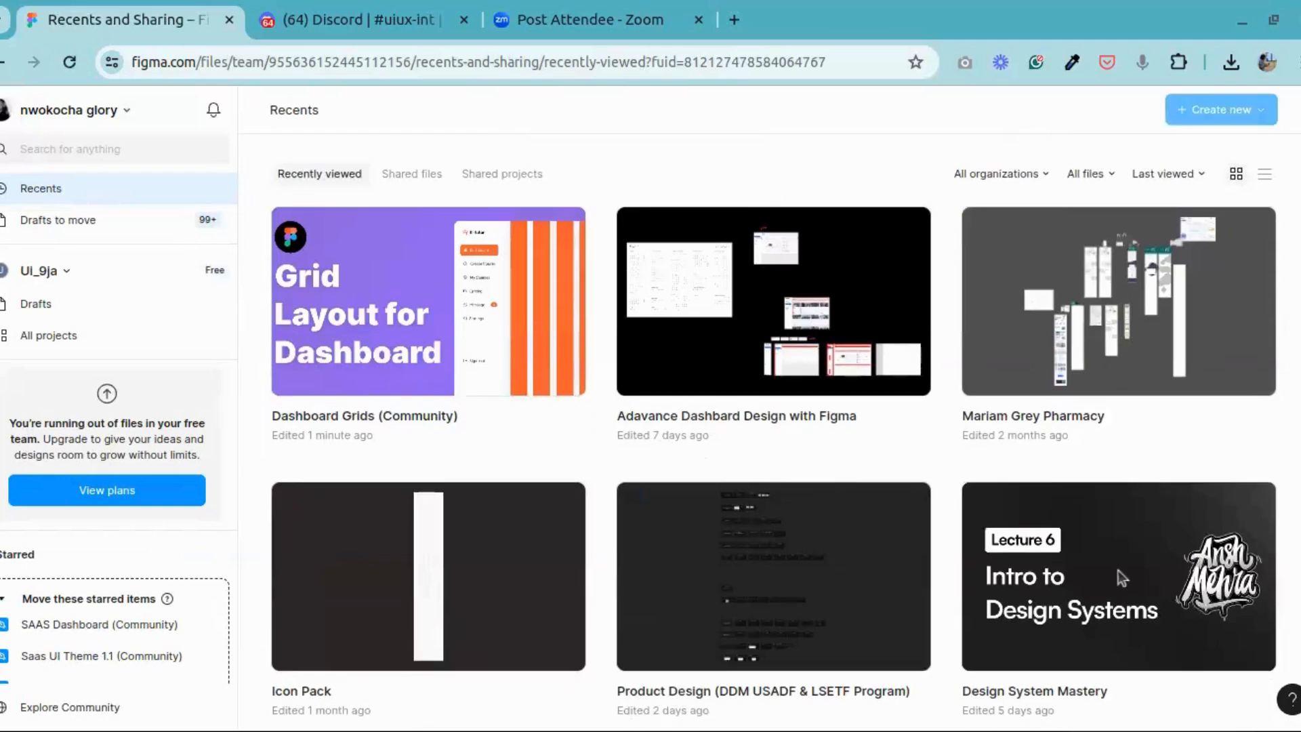
double_click(1118, 571)
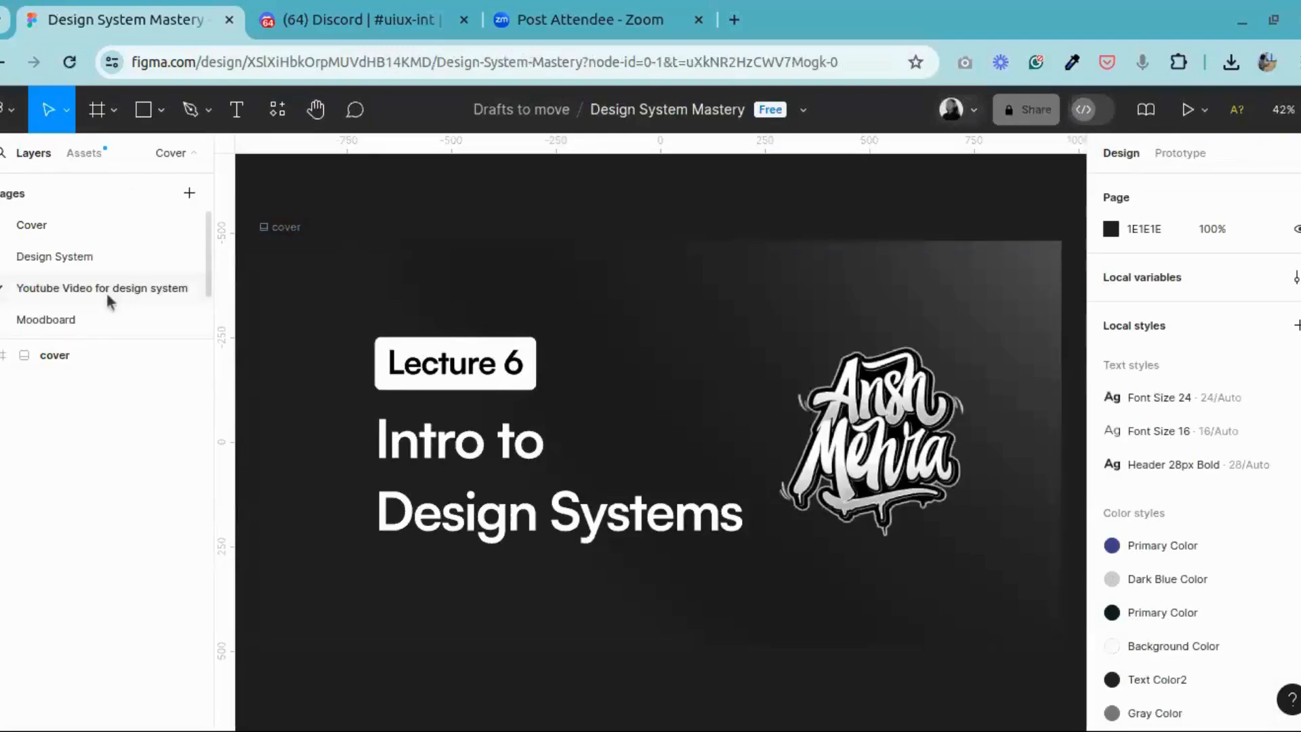
Step: Open the file's Design System page and locate the "What is a home page" slide
click(105, 290)
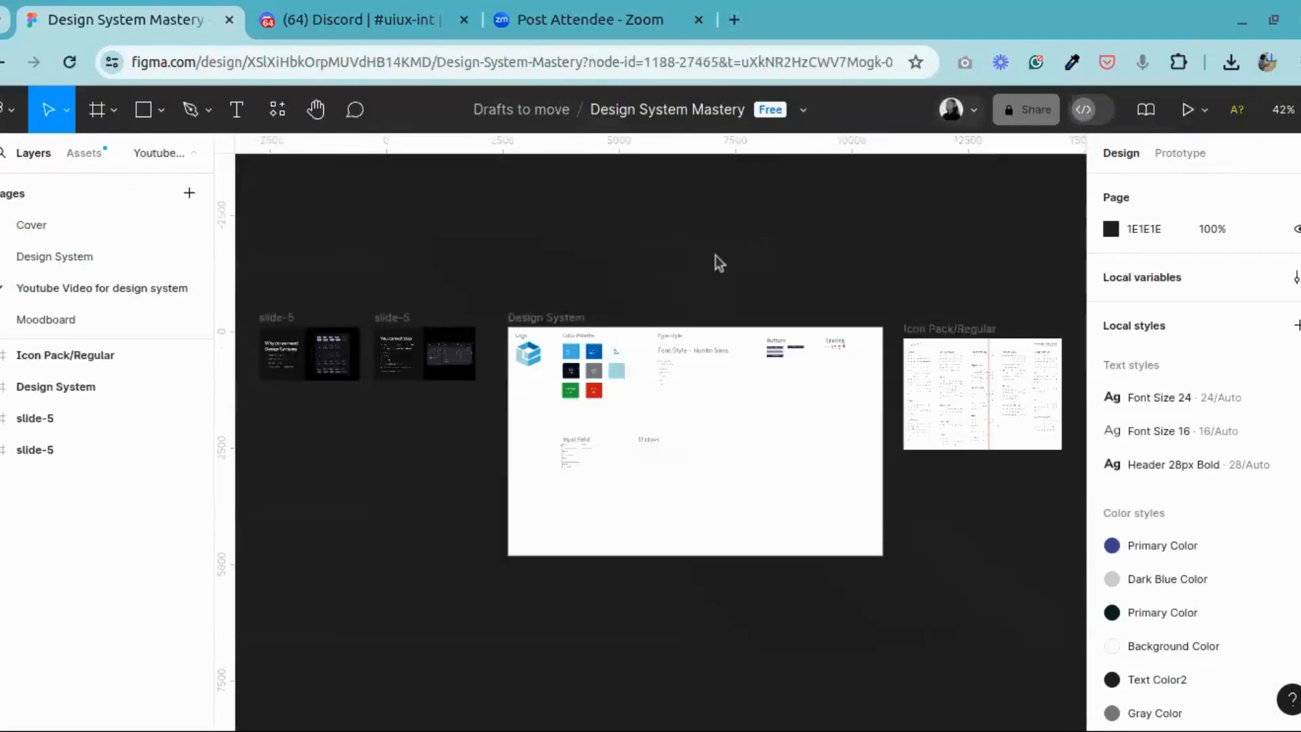
click(106, 258)
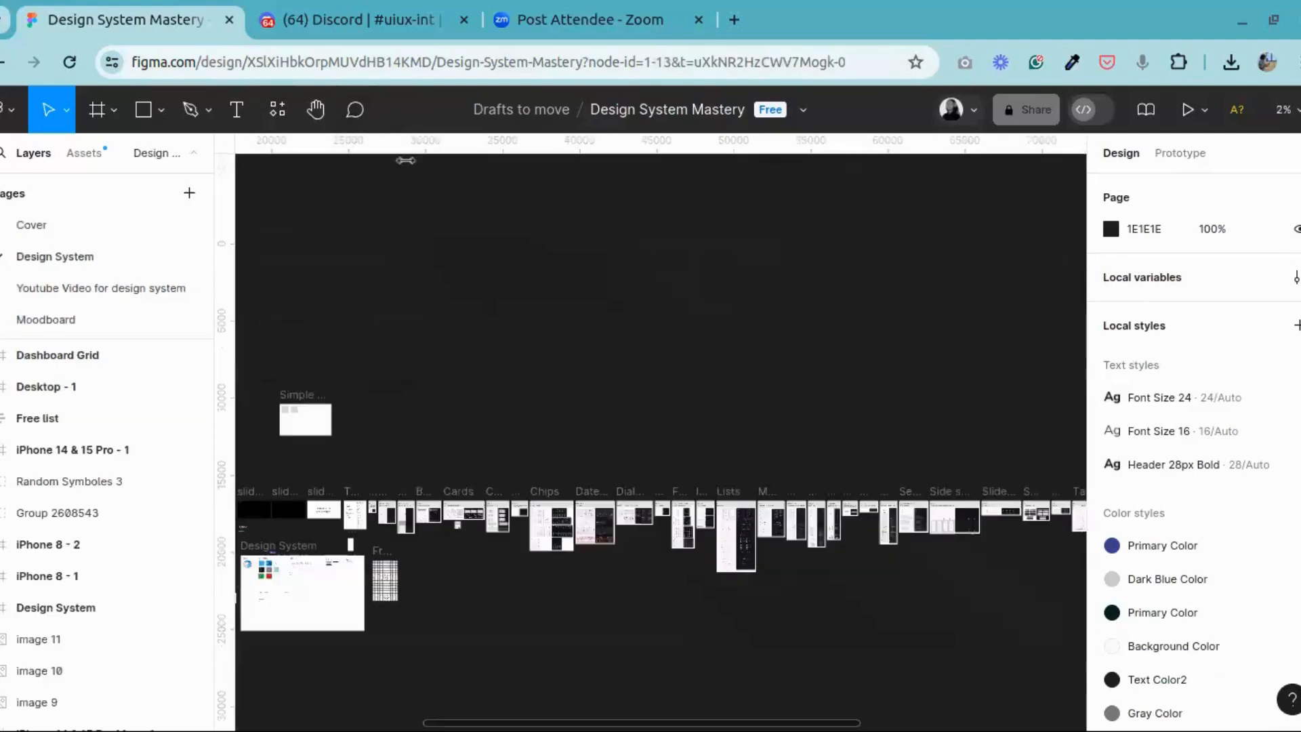
click(321, 116)
drag(392, 319, 854, 269)
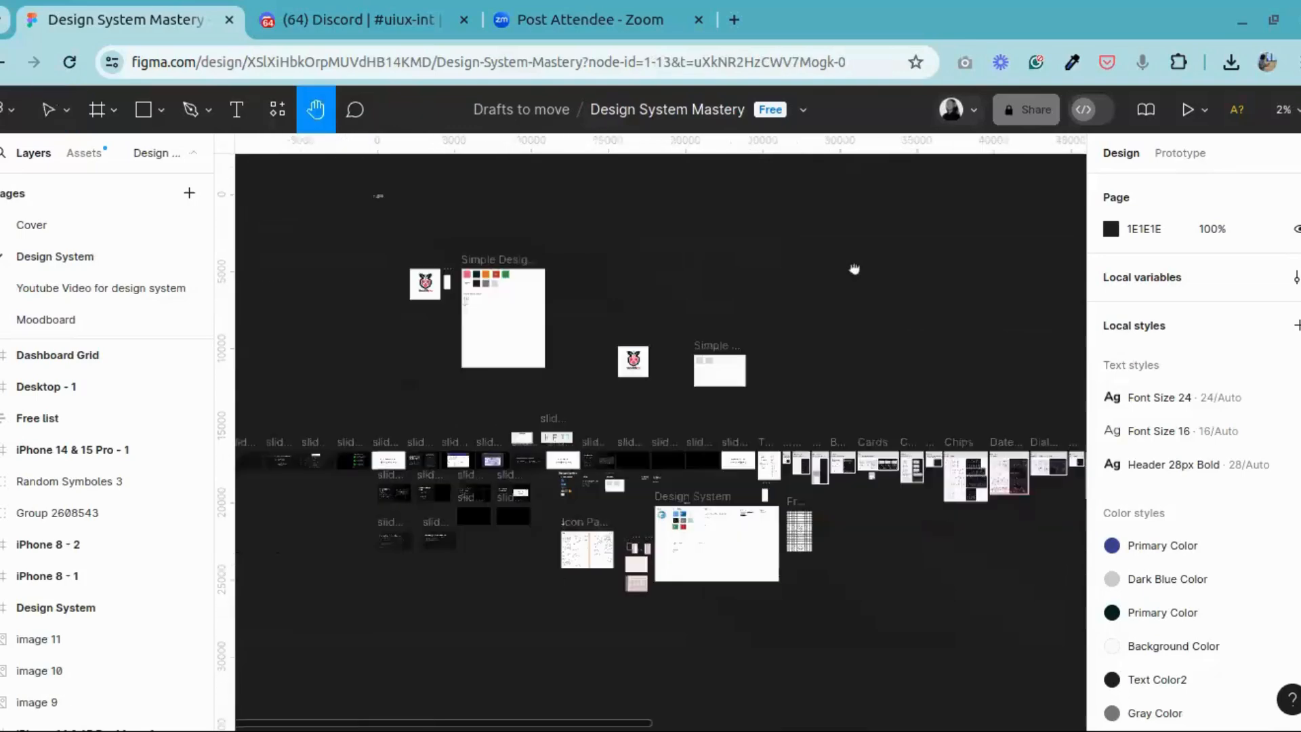
drag(562, 480, 821, 465)
scroll(822, 465, up, 10)
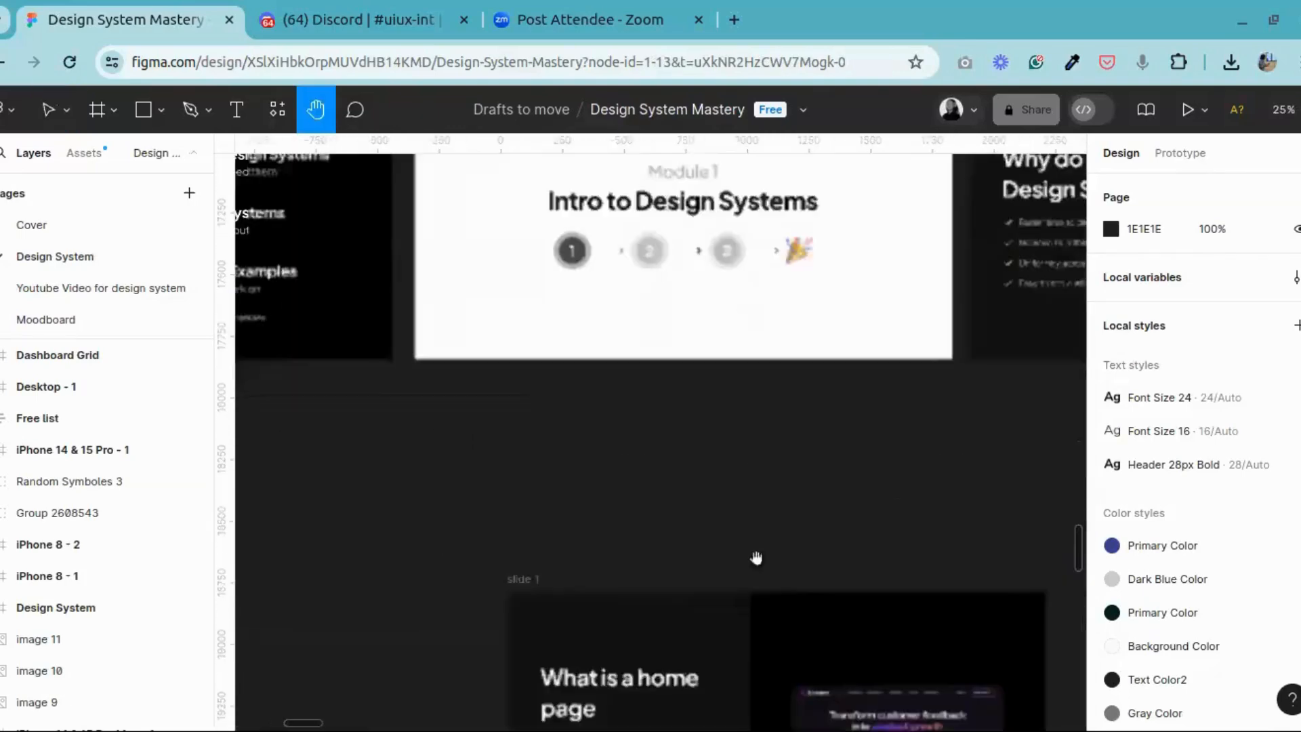
drag(784, 560, 787, 358)
scroll(641, 422, up, 2)
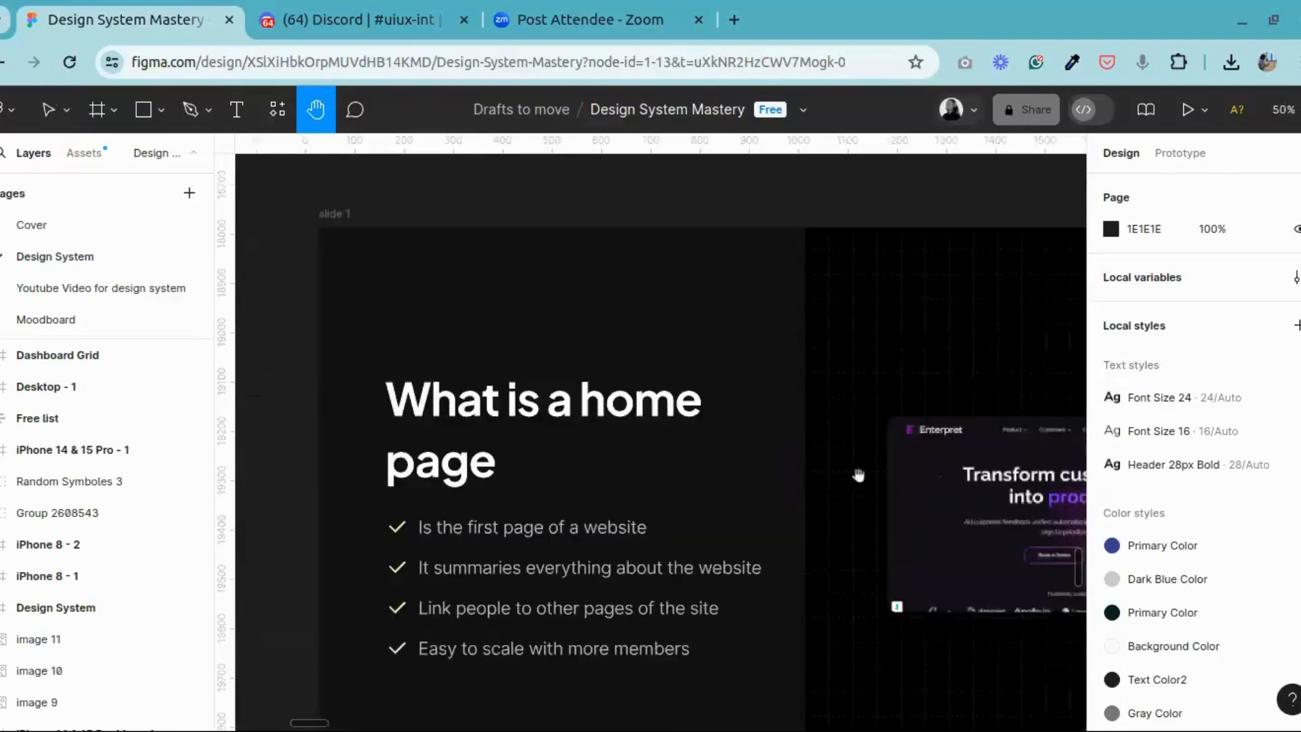
Step: Look through slides 1 to 4 on what home and landing pages are and how they are structured
drag(859, 475, 631, 476)
scroll(769, 473, down, 2)
drag(1049, 452, 418, 461)
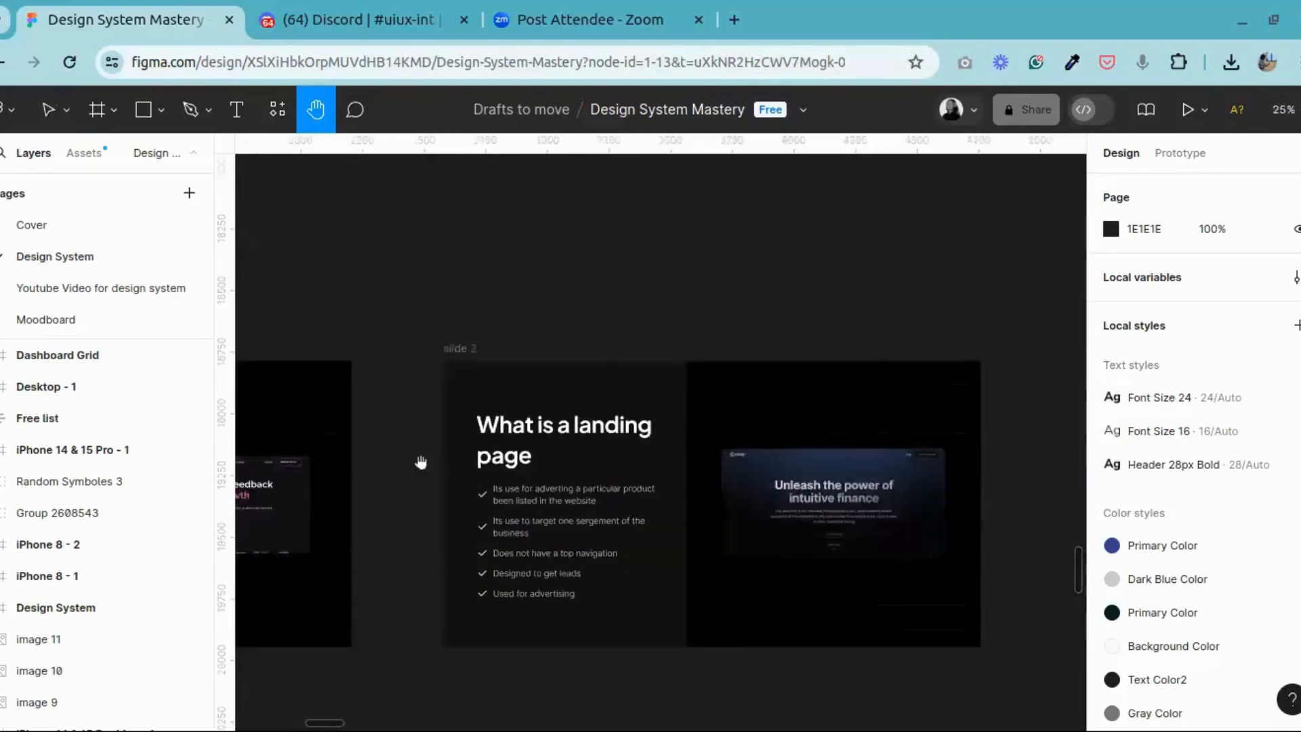
drag(737, 459, 259, 450)
drag(578, 434, 1213, 371)
drag(650, 404, 1099, 398)
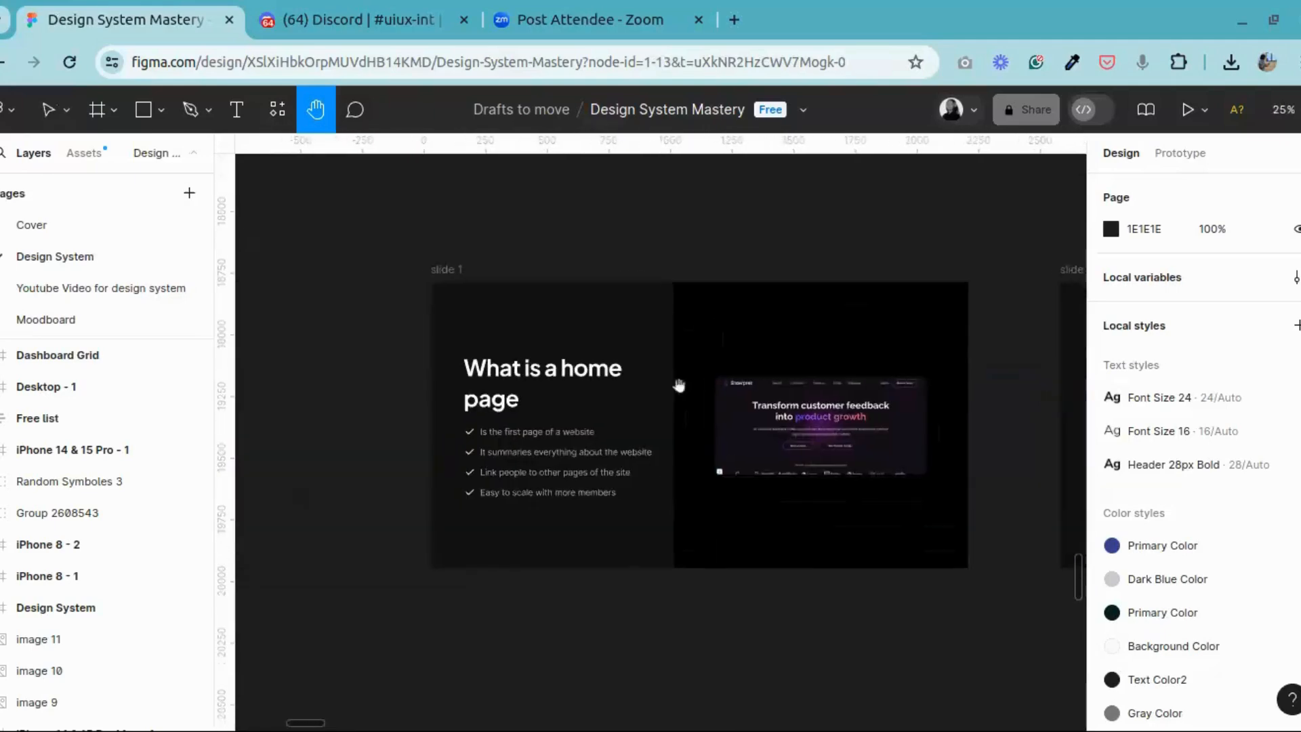
drag(601, 416, 197, 472)
drag(556, 447, 316, 461)
drag(983, 409, 318, 442)
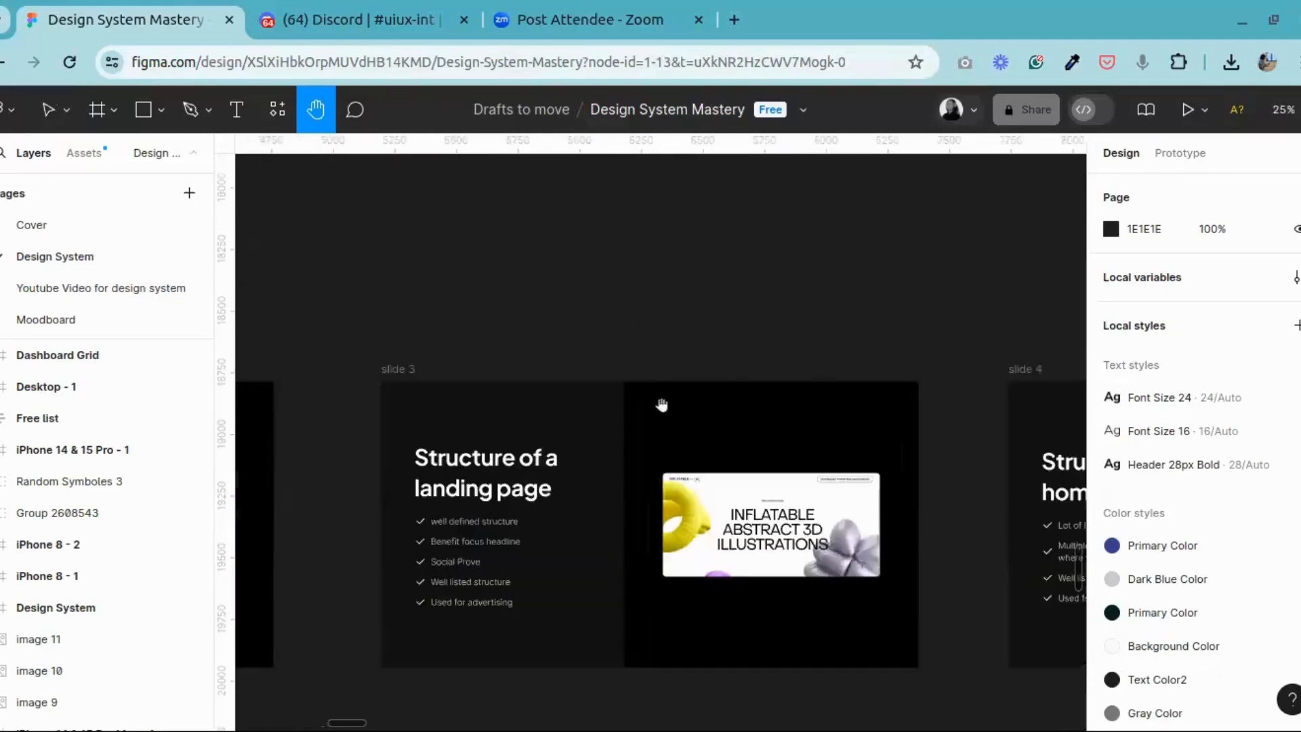
drag(809, 416, 87, 414)
drag(910, 369, 1182, 338)
drag(305, 425, 729, 354)
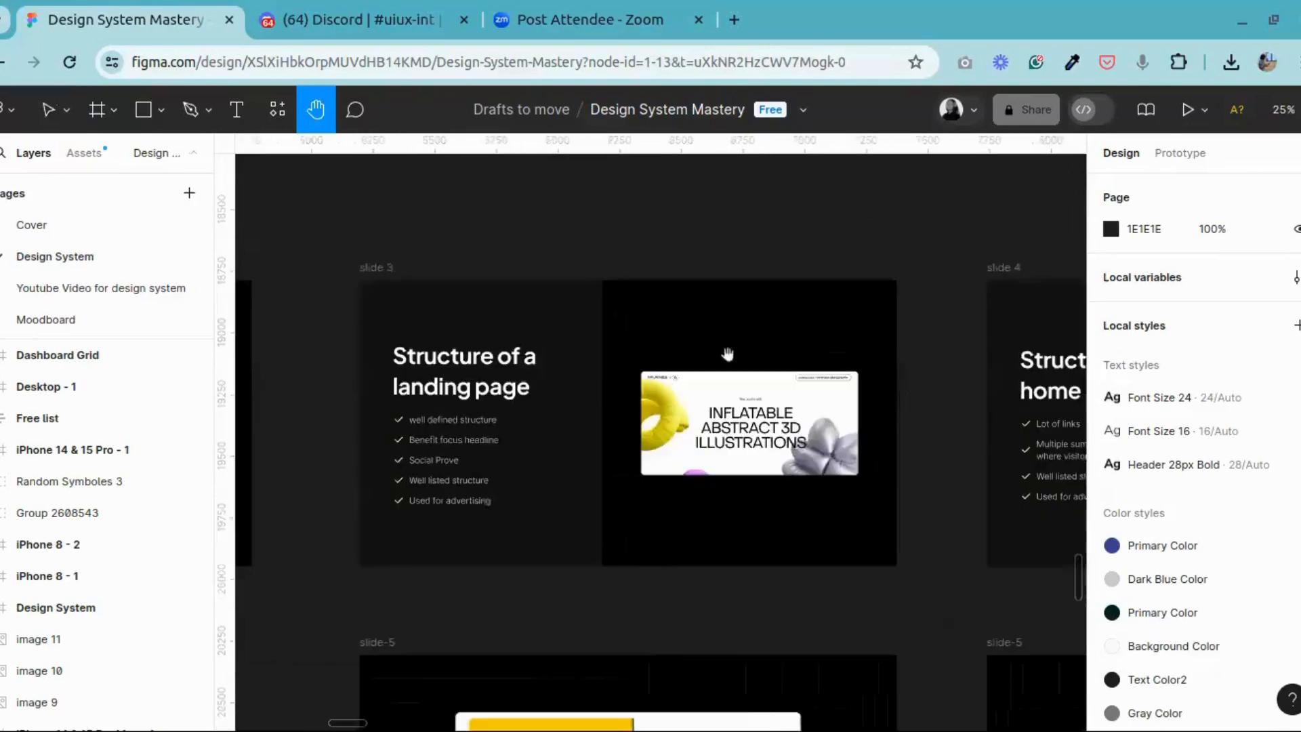
drag(287, 500, 1138, 461)
drag(624, 365, 1220, 395)
drag(695, 347, 704, 381)
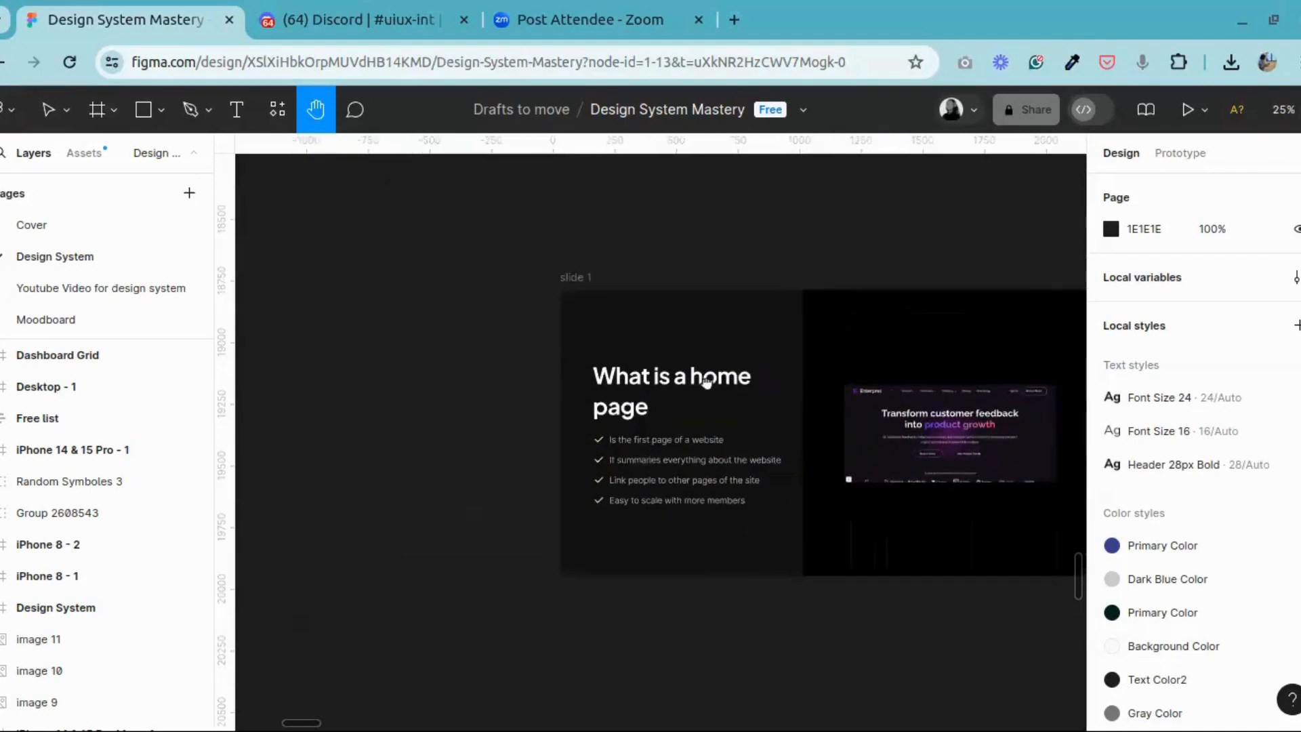
Step: Examine the heading and bullet points of the "What is a home page" slide up close
key(ctrl+plus)
drag(855, 332, 555, 305)
drag(649, 315, 856, 334)
key(ctrl+minus)
key(ctrl+plus)
drag(565, 281, 685, 301)
drag(580, 302, 572, 305)
drag(790, 372, 746, 377)
key(ctrl+plus)
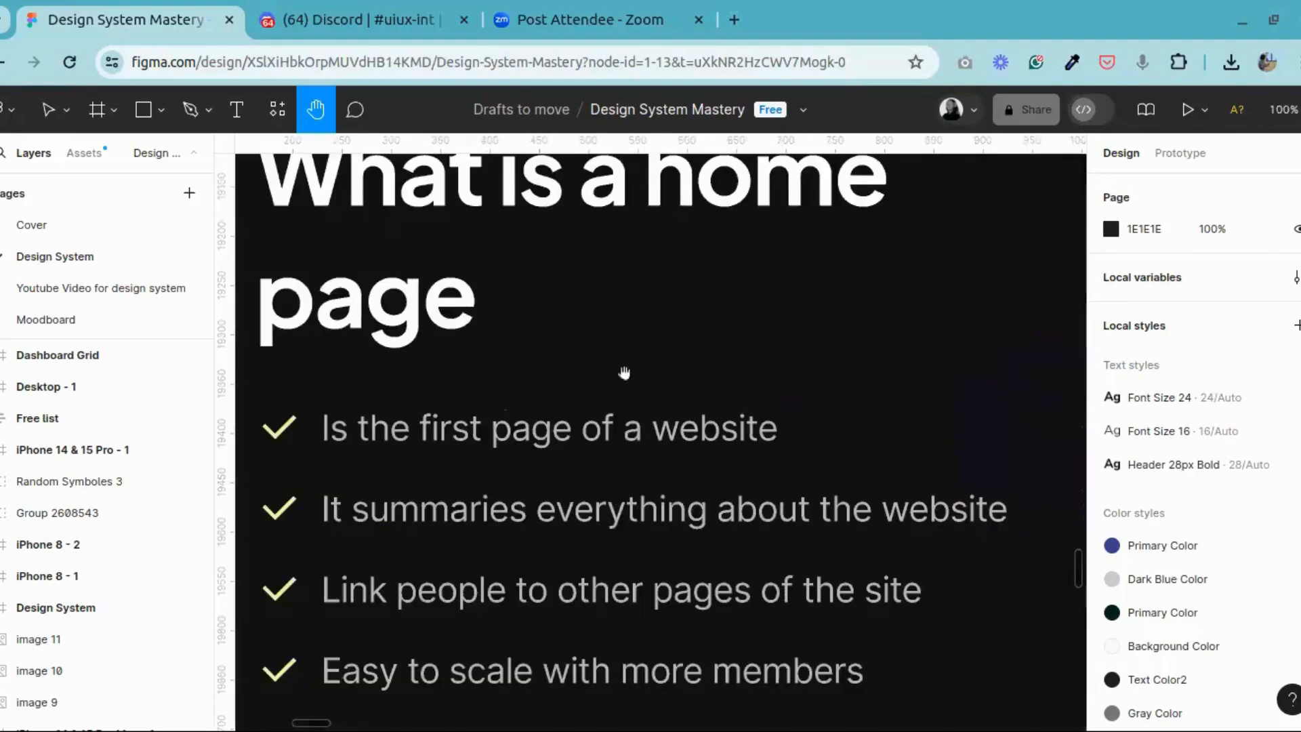
Step: Examine the "What is a home page" slide's bullet points alongside its Enterpret website example
drag(605, 384, 709, 377)
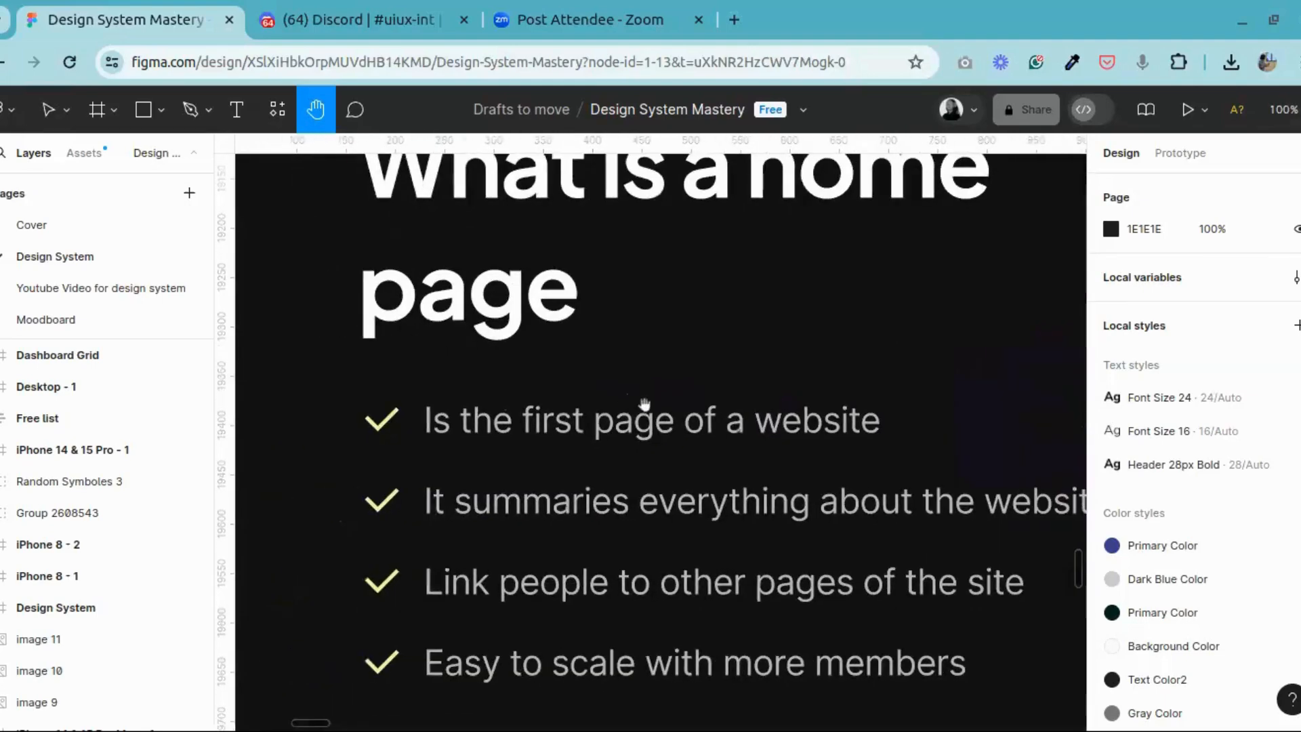
key(ctrl+minus)
scroll(731, 448, right, 5)
drag(746, 412, 551, 436)
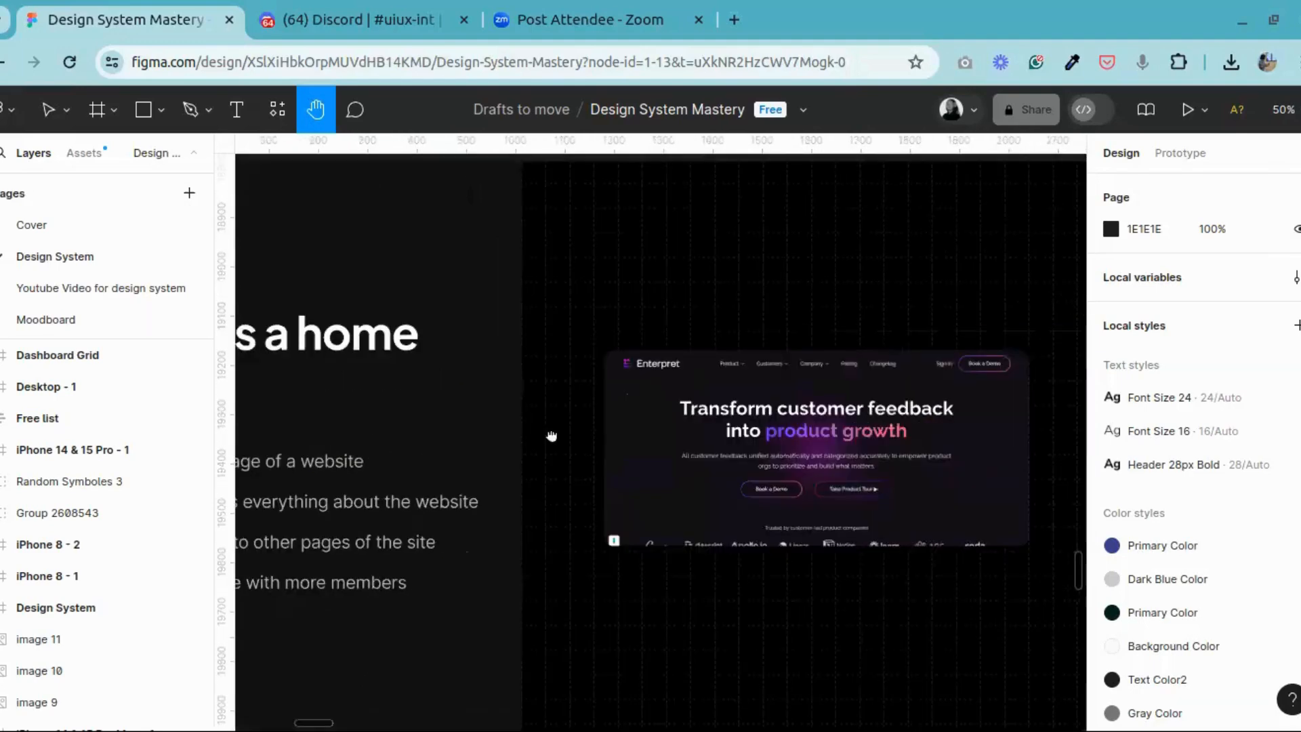
drag(630, 389, 262, 411)
drag(660, 373, 872, 319)
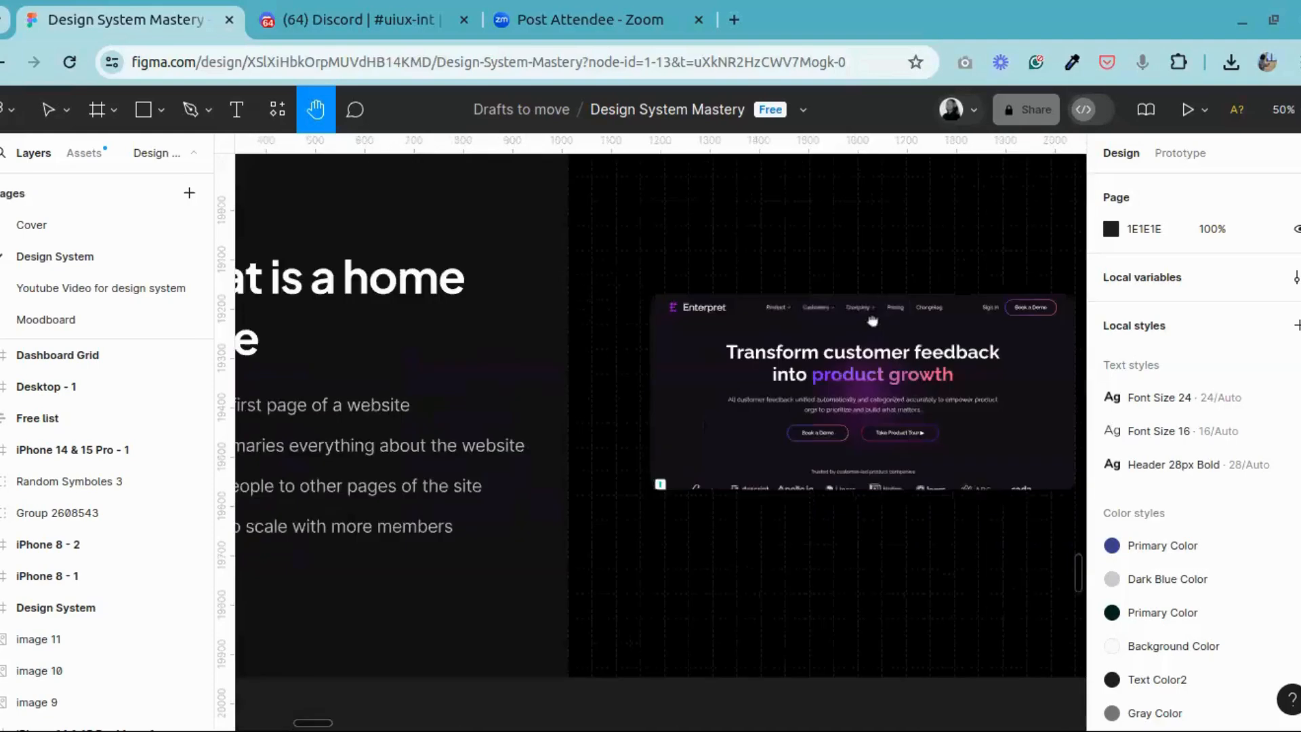
drag(485, 375, 402, 394)
Step: Read the bullet points on the "What is a landing page" slide
scroll(402, 394, right, 10)
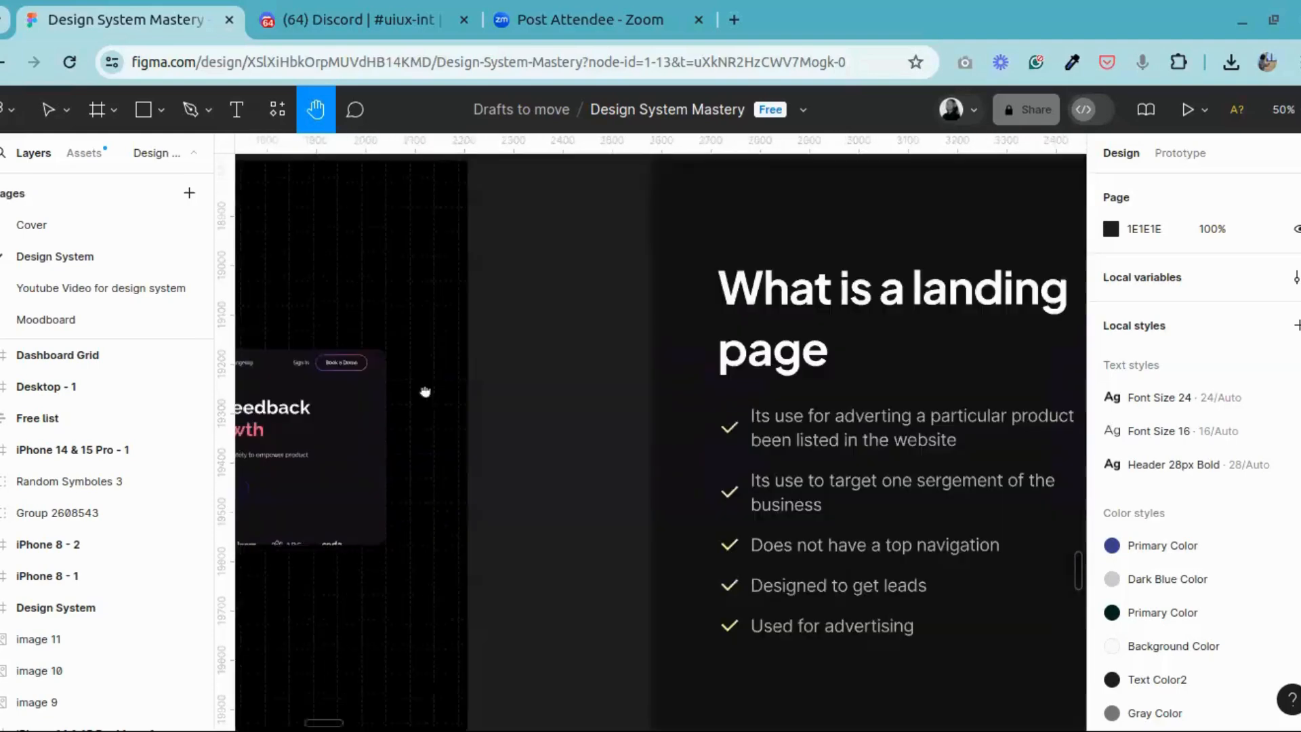
mouse_move(520, 385)
mouse_down()
mouse_move(895, 370)
mouse_move(511, 433)
mouse_move(541, 387)
mouse_up()
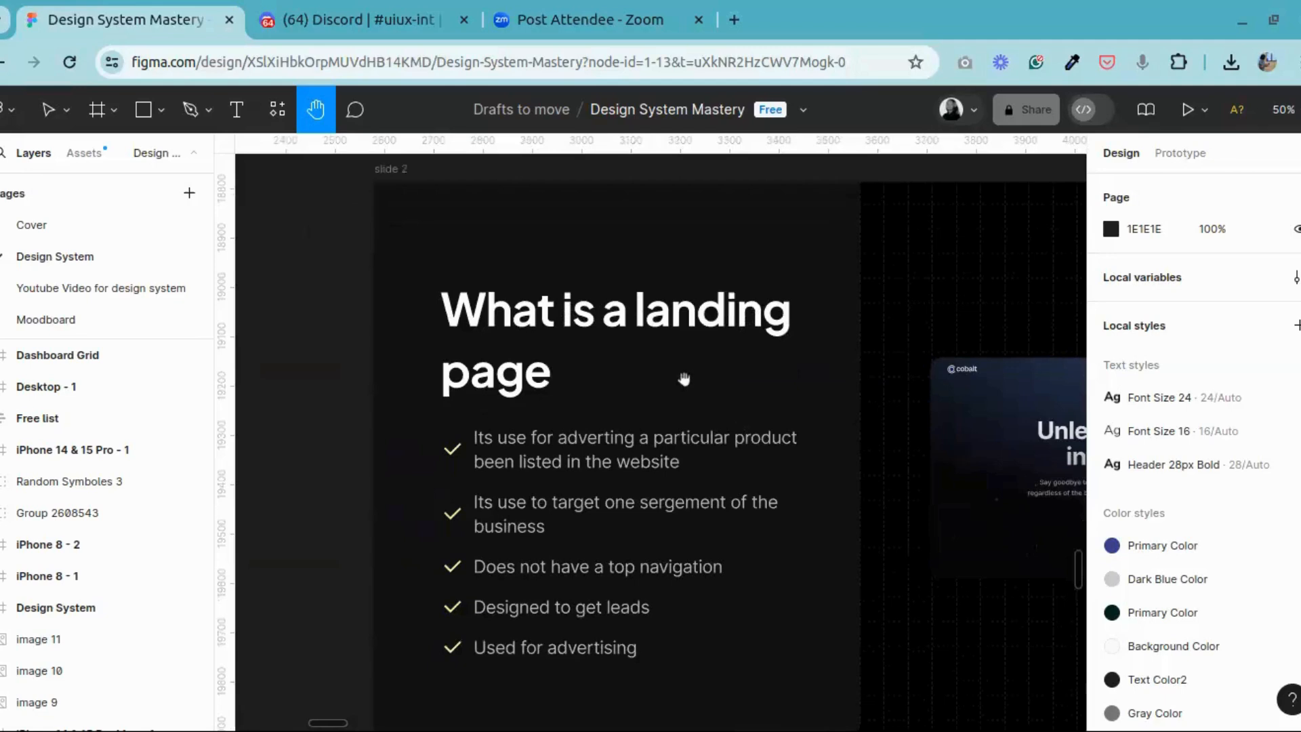
drag(668, 445, 678, 409)
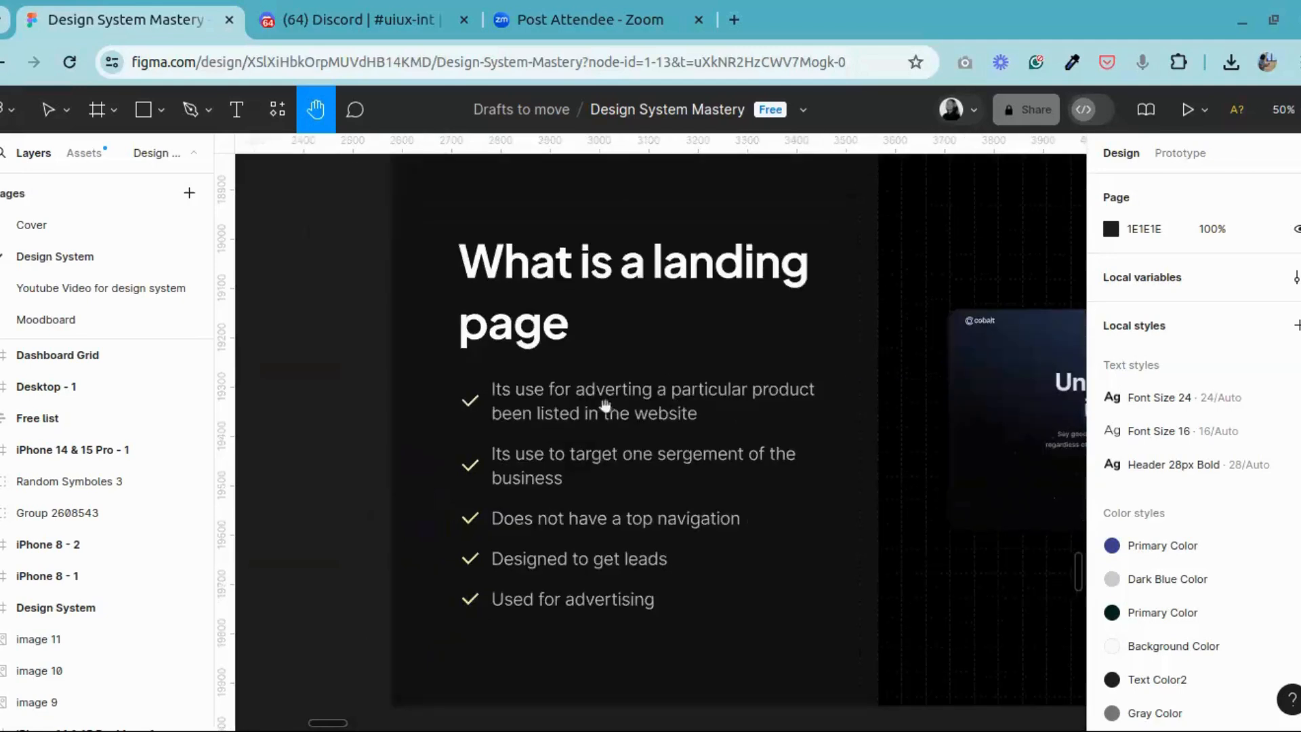
drag(729, 332, 796, 328)
Step: Compare the home page definition and its Enterpret example with the landing page definition on slide 2
scroll(796, 328, left, 15)
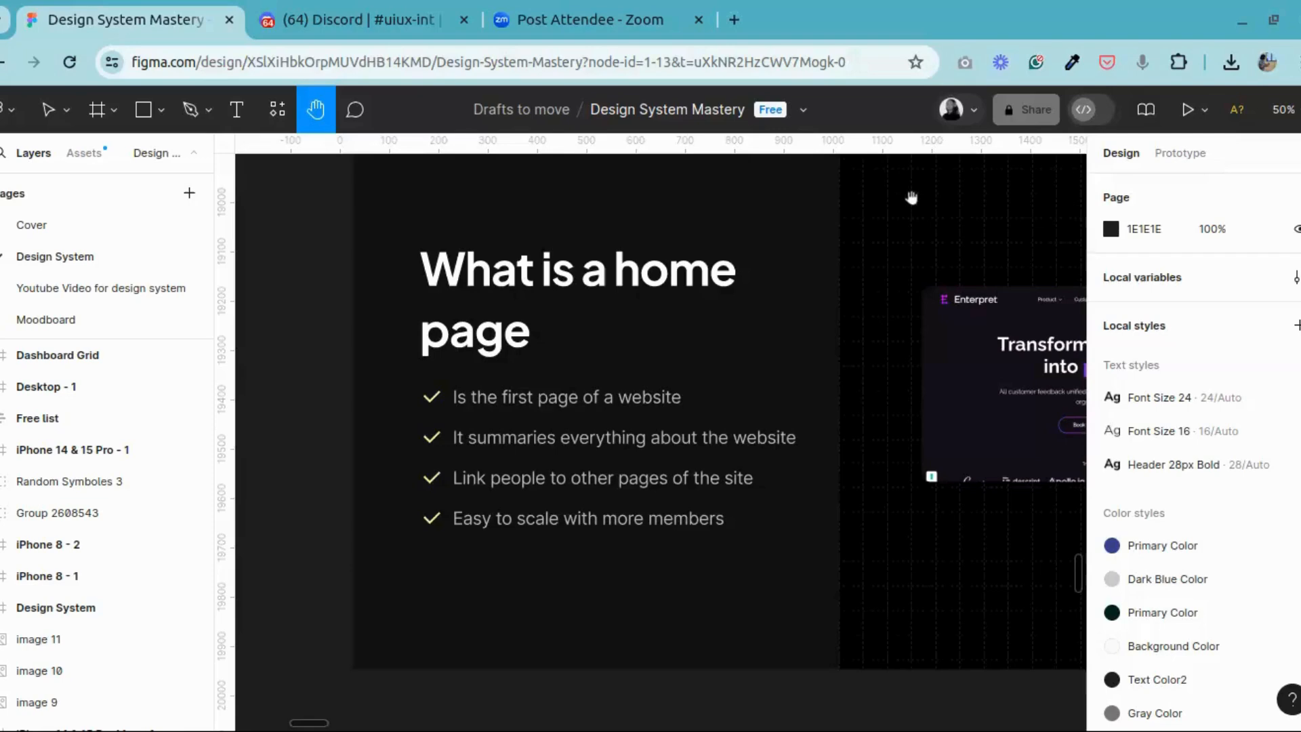
drag(708, 395, 640, 425)
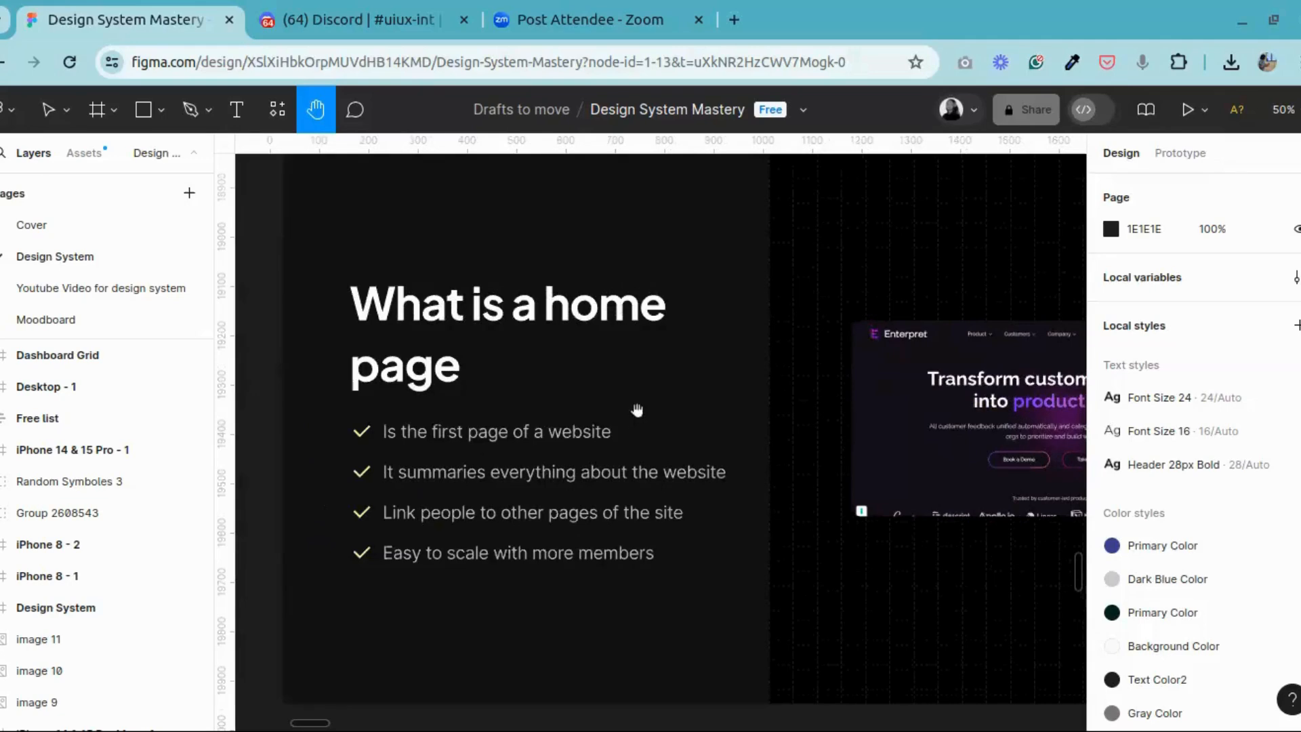
drag(646, 357, 576, 360)
scroll(575, 360, right, 15)
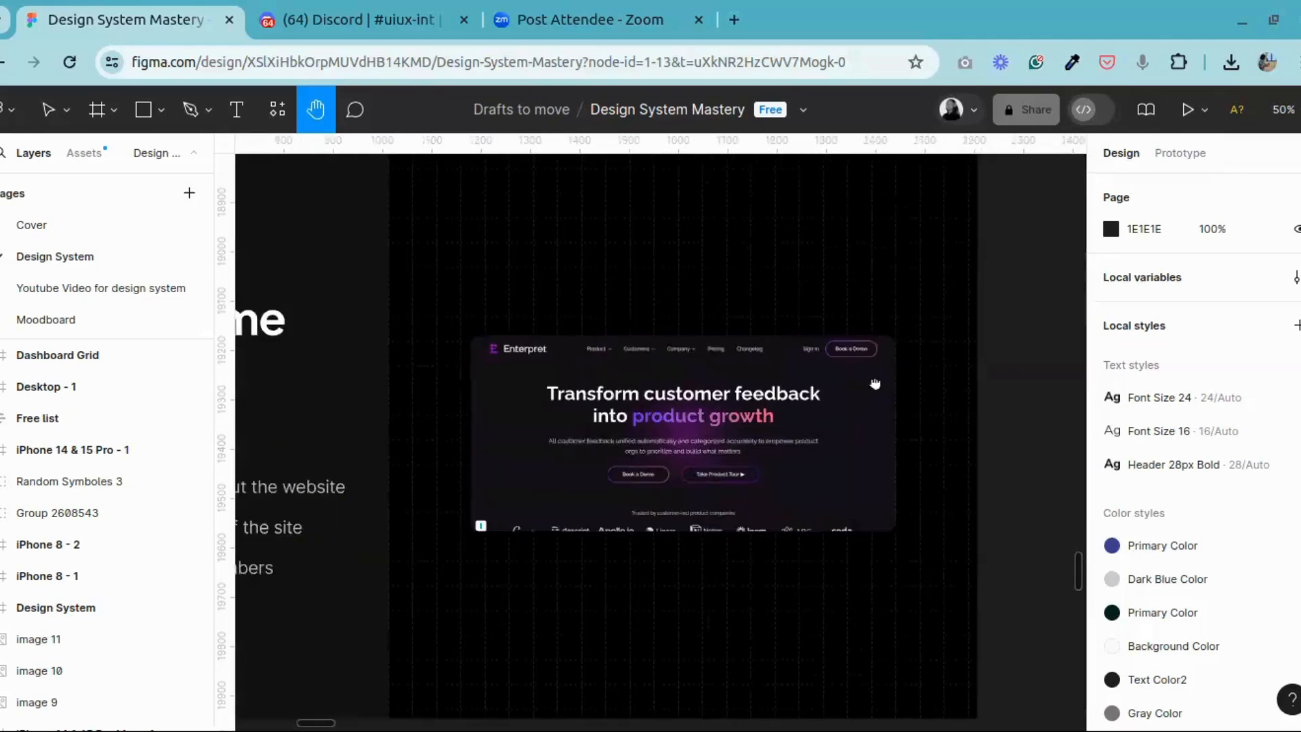
scroll(615, 389, left, 2)
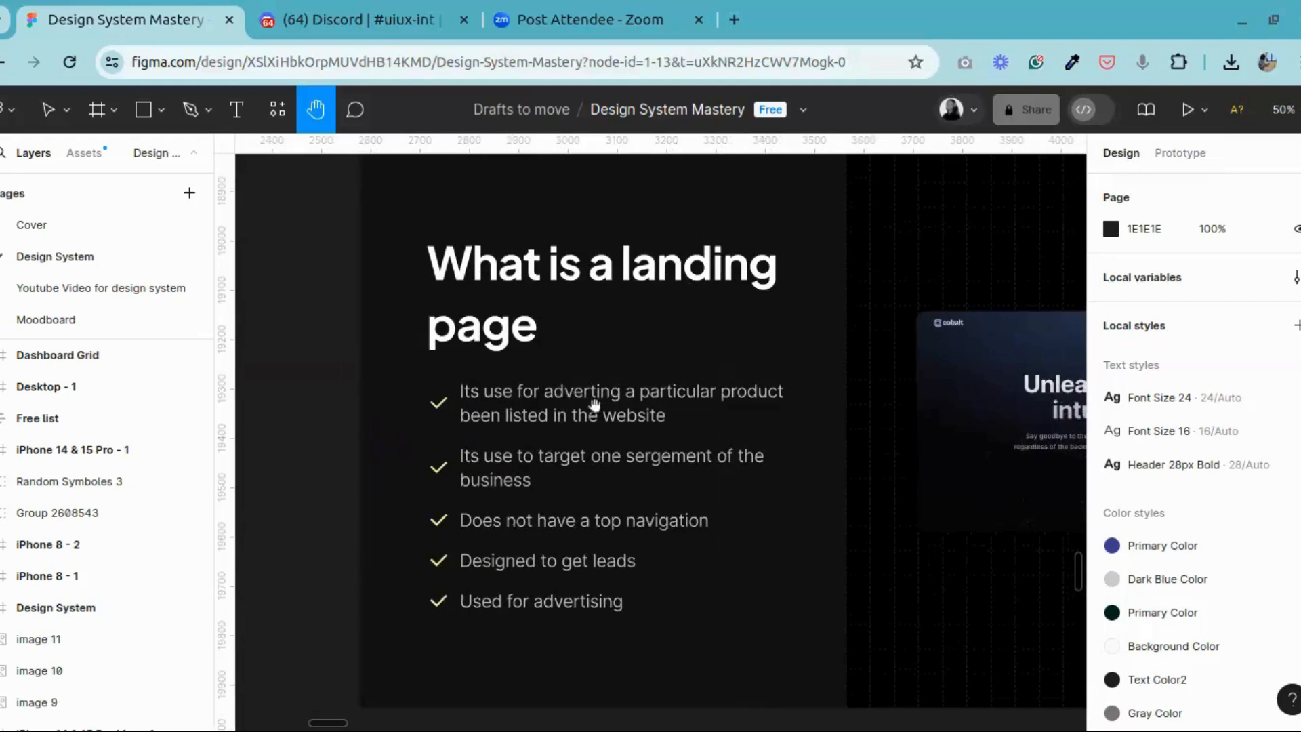
scroll(595, 404, left, 3)
scroll(595, 405, up, 1)
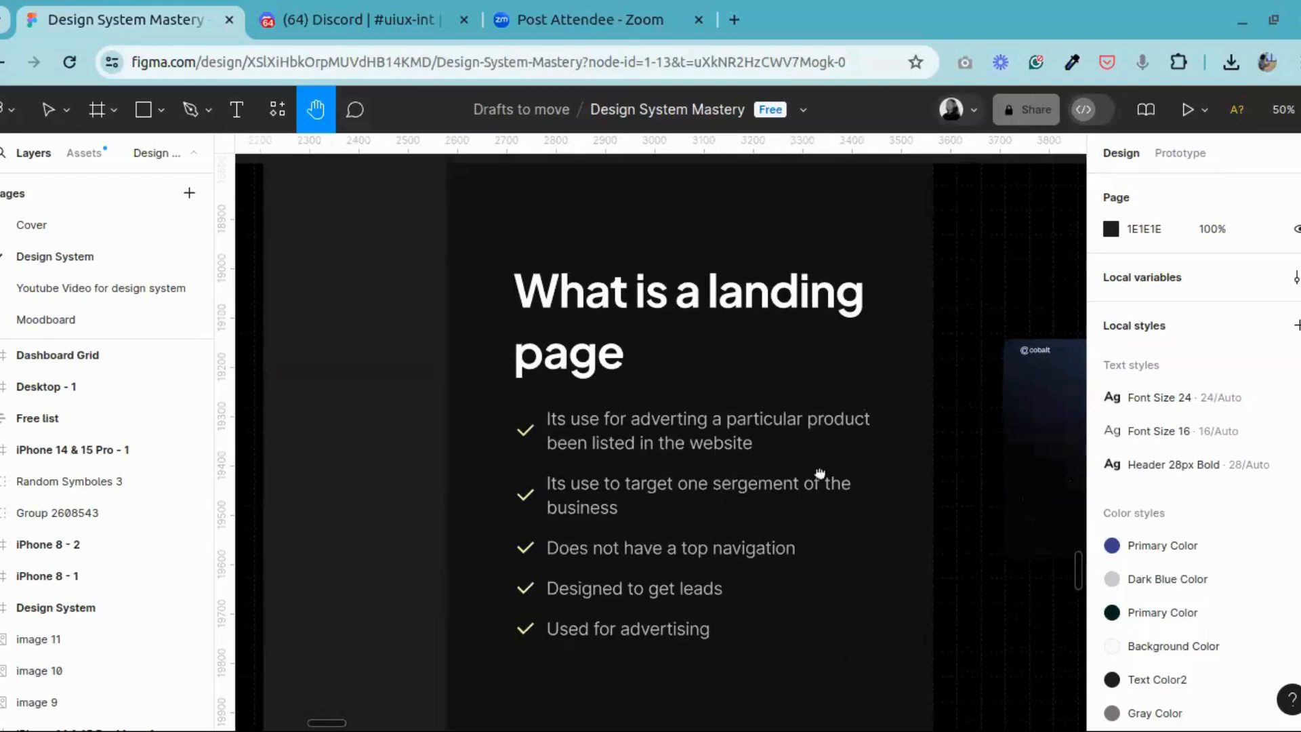
Step: Examine the "Structure of a landing page" bullet points and the Inflatable Abstract 3D Illustrations example beside them
scroll(822, 473, right, 10)
scroll(328, 454, right, 15)
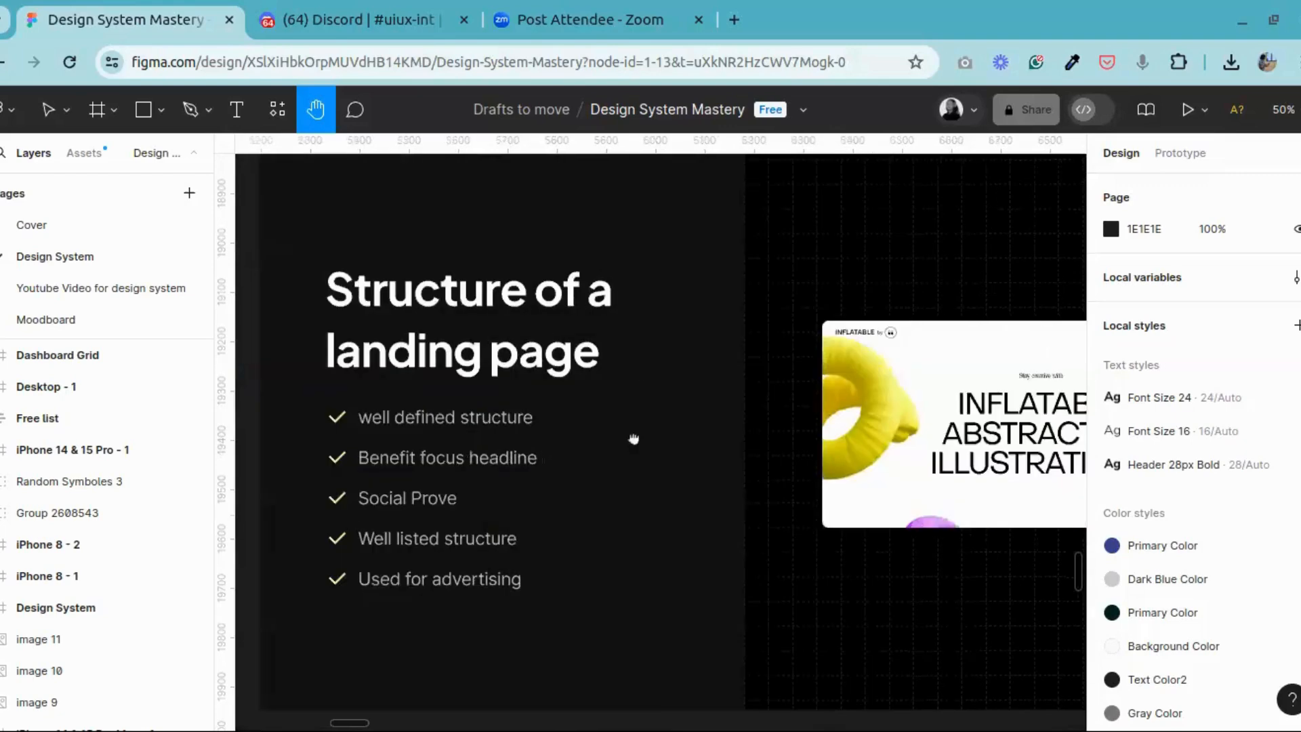
scroll(536, 426, left, 10)
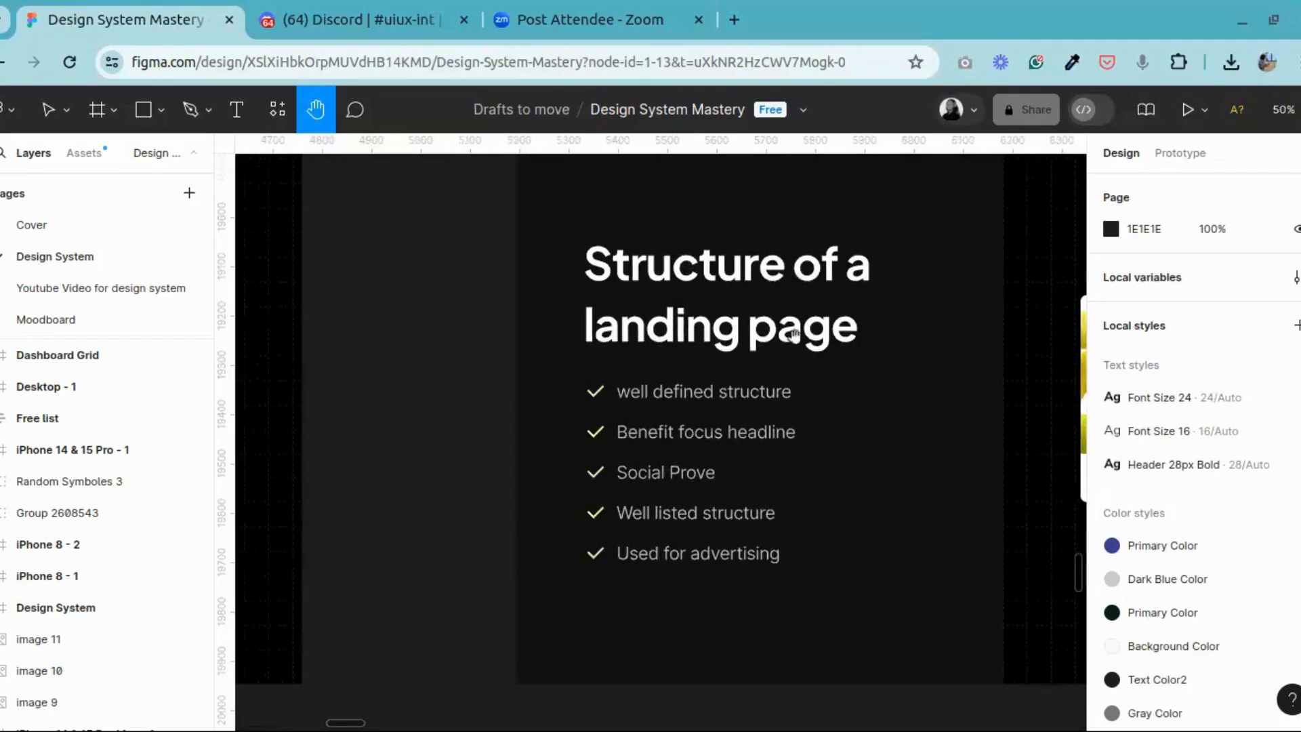
scroll(374, 338, right, 8)
scroll(374, 339, right, 13)
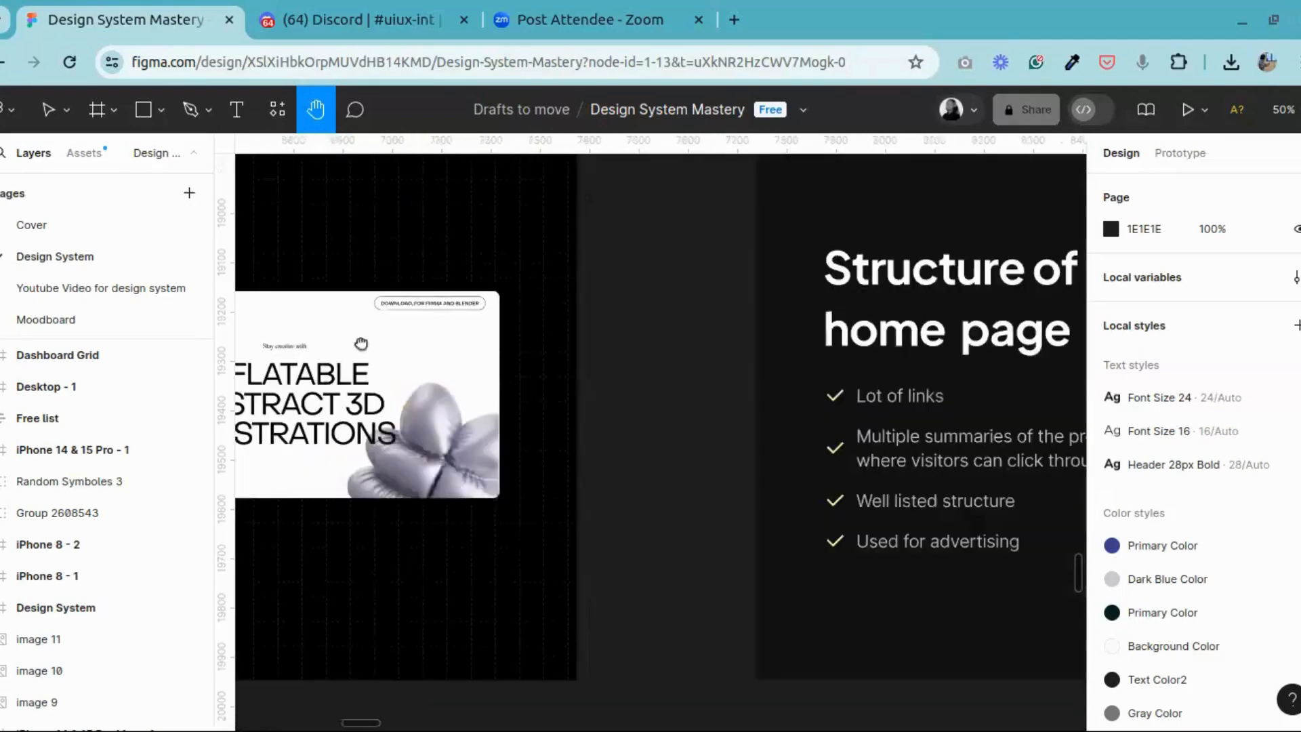
scroll(865, 354, left, 6)
scroll(552, 319, left, 14)
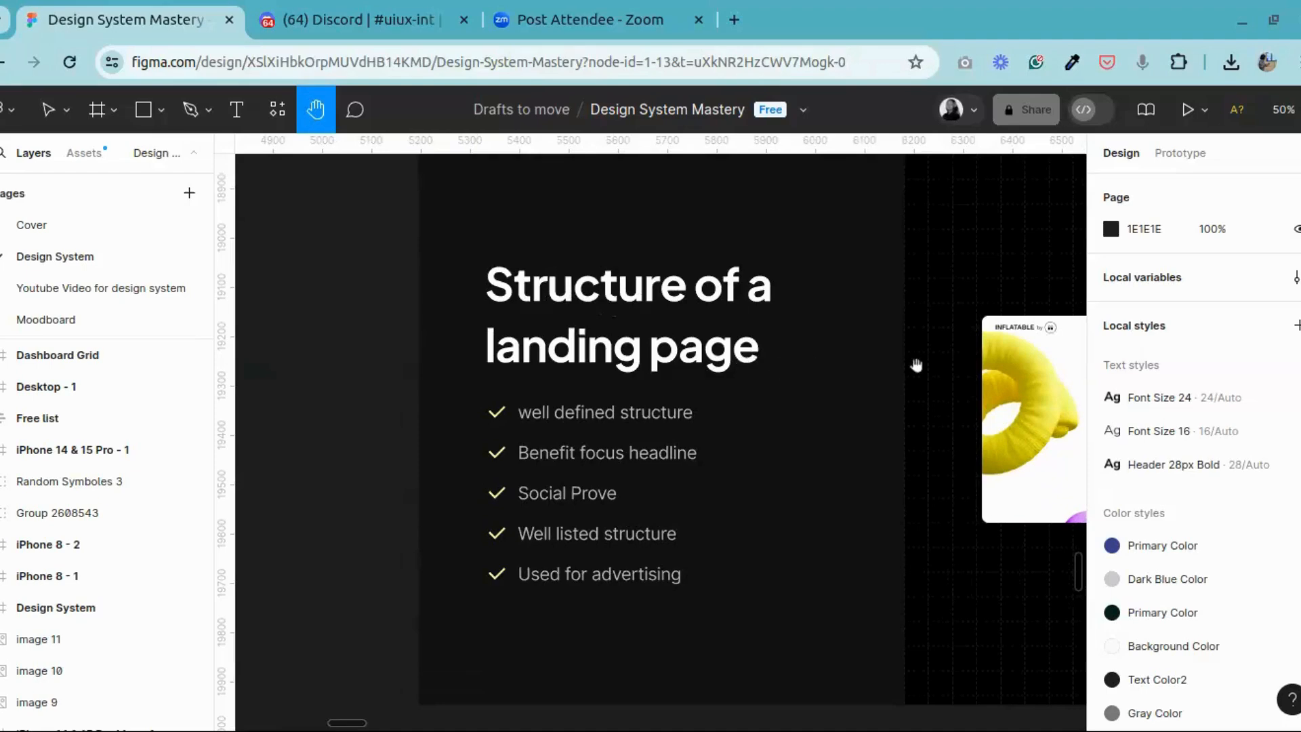
drag(916, 365, 477, 382)
drag(840, 375, 932, 325)
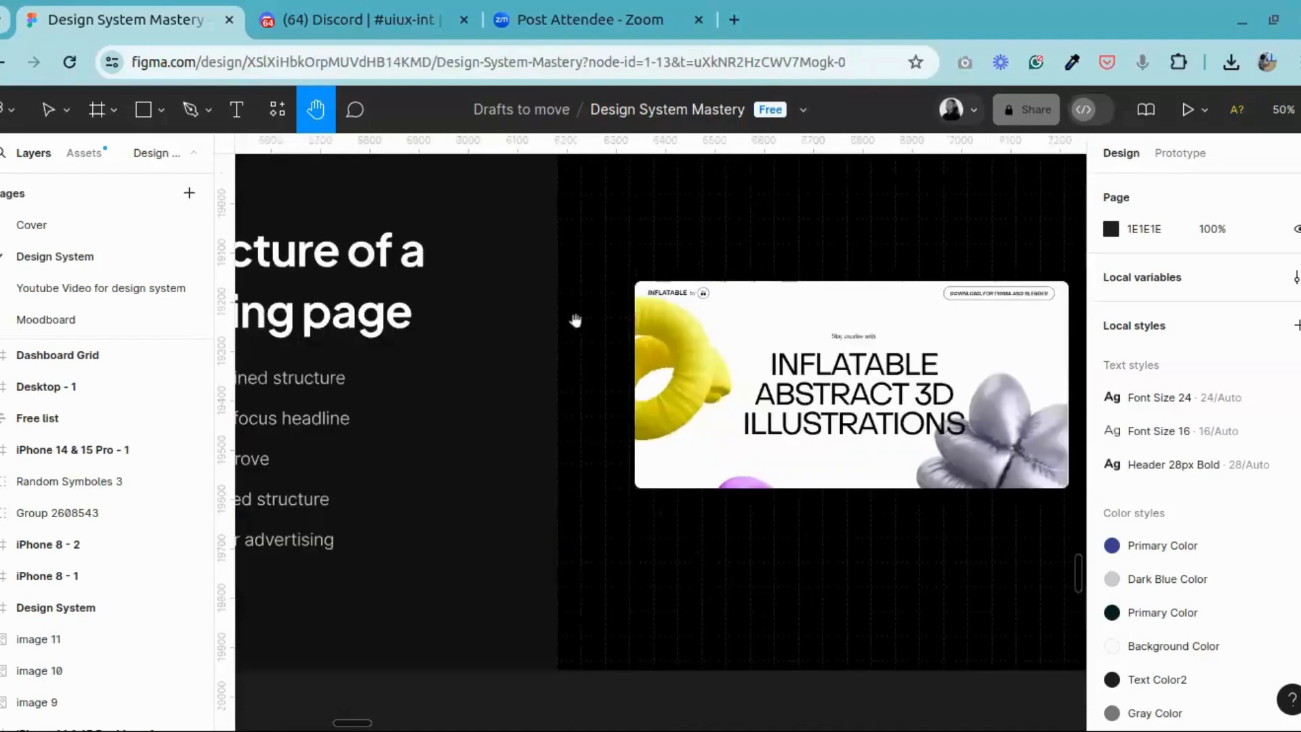
drag(339, 317, 704, 313)
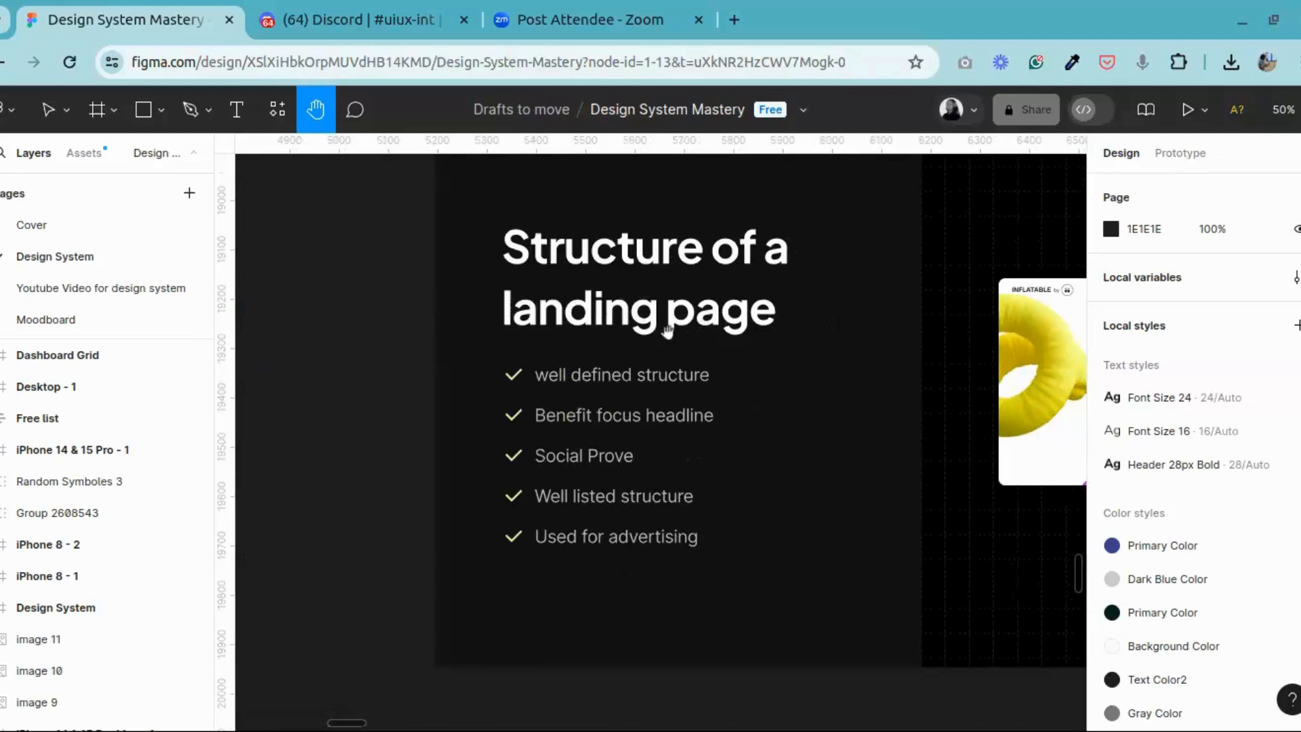
drag(669, 380, 586, 370)
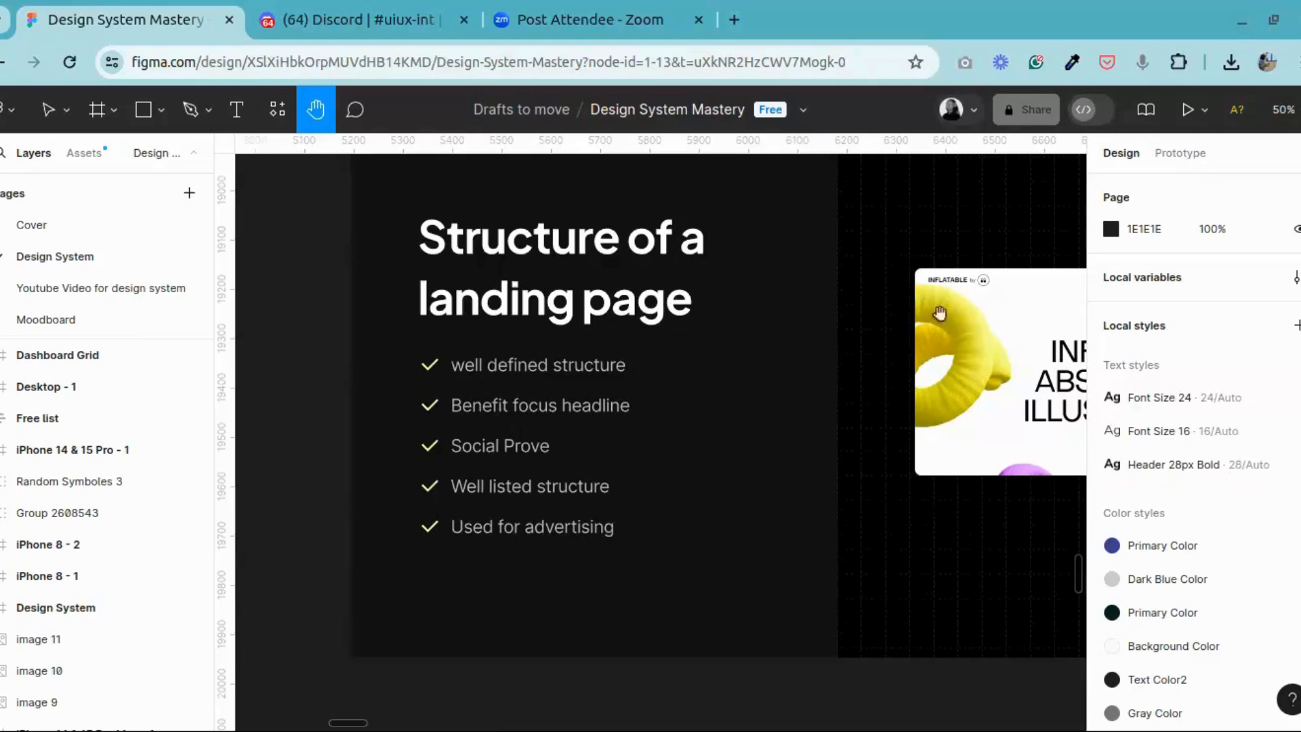
Step: Compare the "Structure of a home page" slide with the landing page structure slide and its Inflatable example
scroll(805, 386, right, 10)
scroll(537, 418, right, 15)
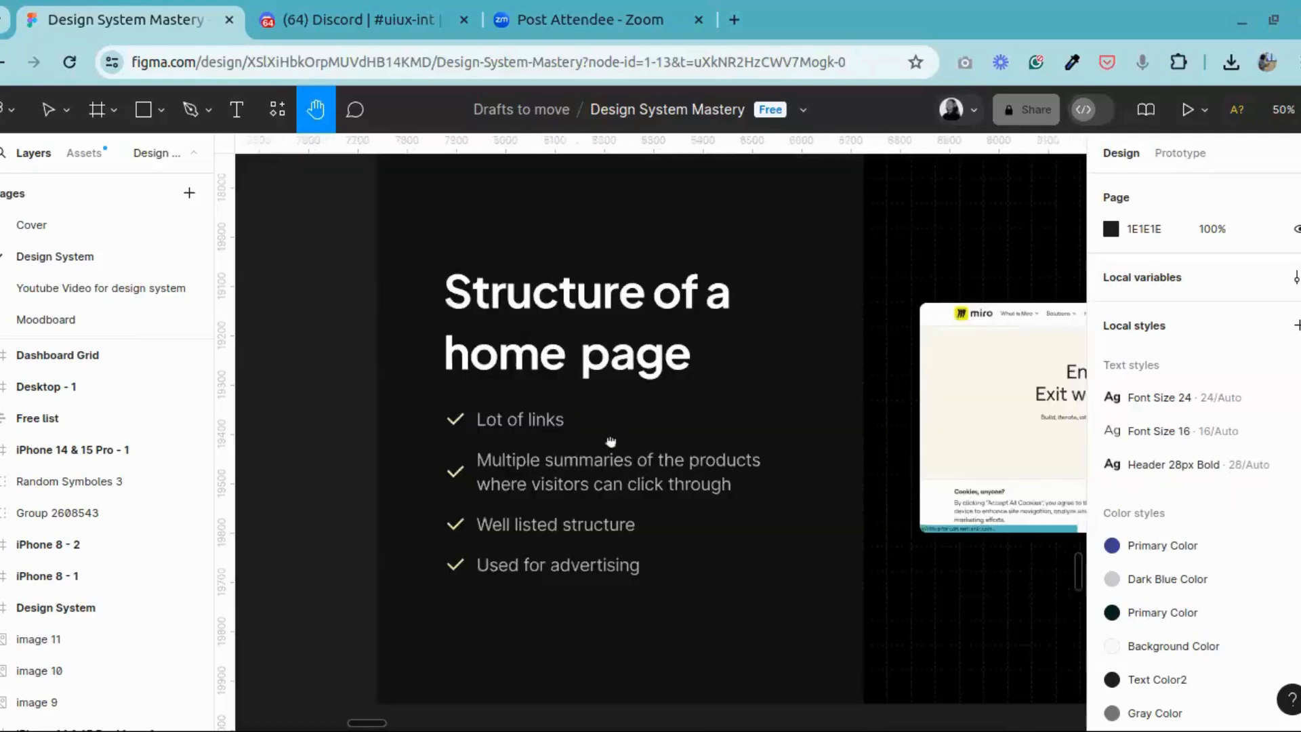
scroll(412, 423, left, 15)
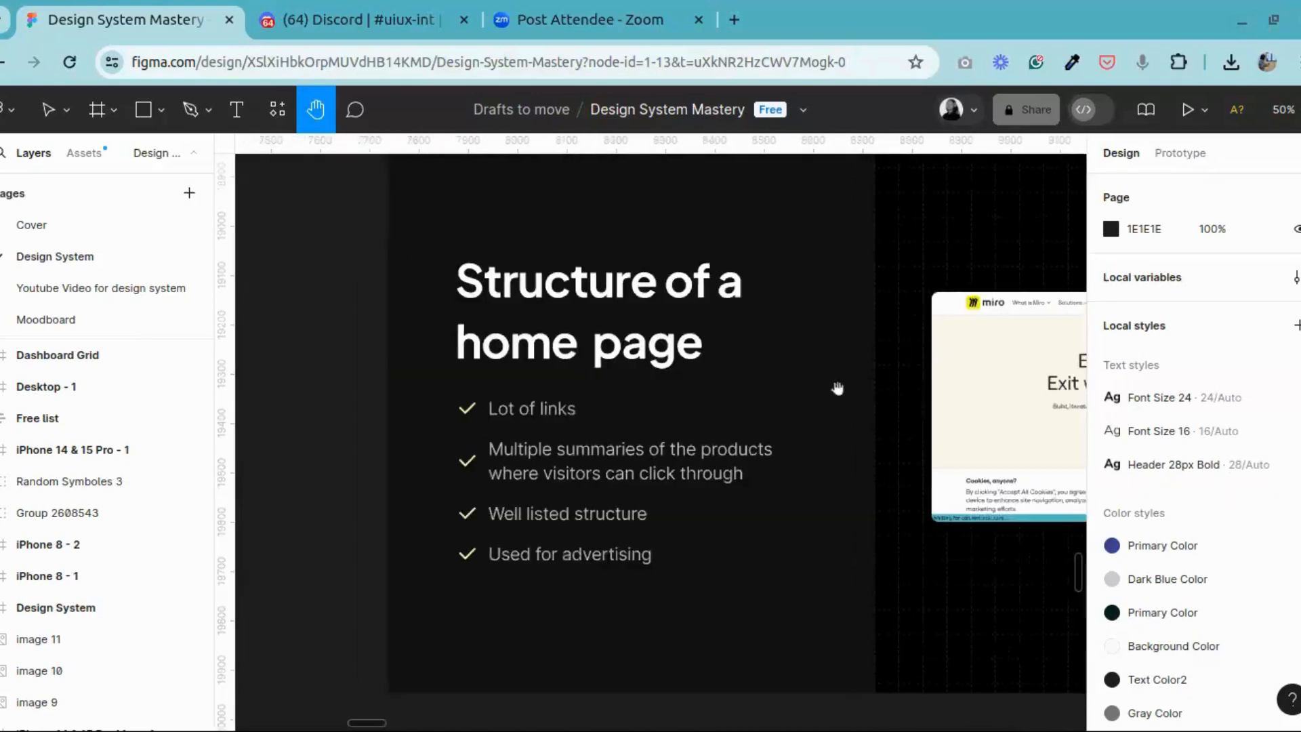
scroll(837, 386, right, 3)
scroll(547, 415, left, 8)
scroll(938, 391, left, 20)
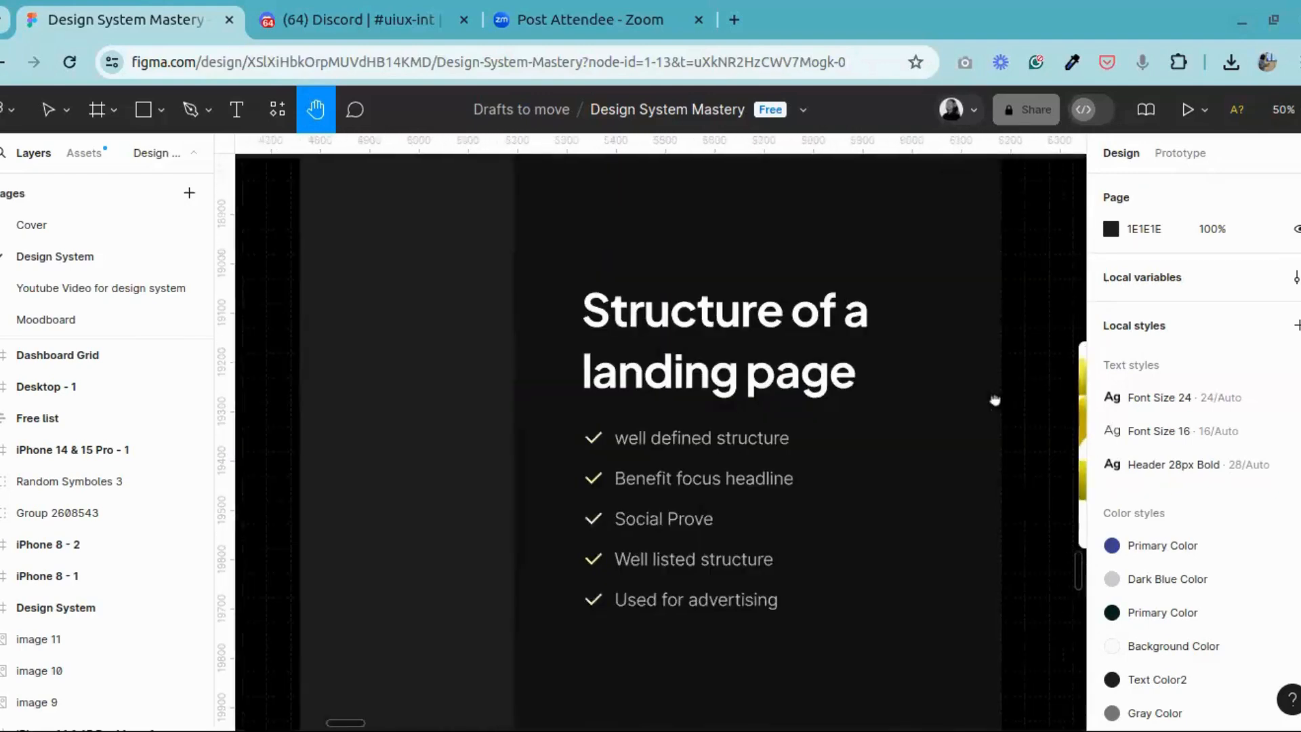
scroll(996, 401, right, 1)
drag(975, 400, 761, 388)
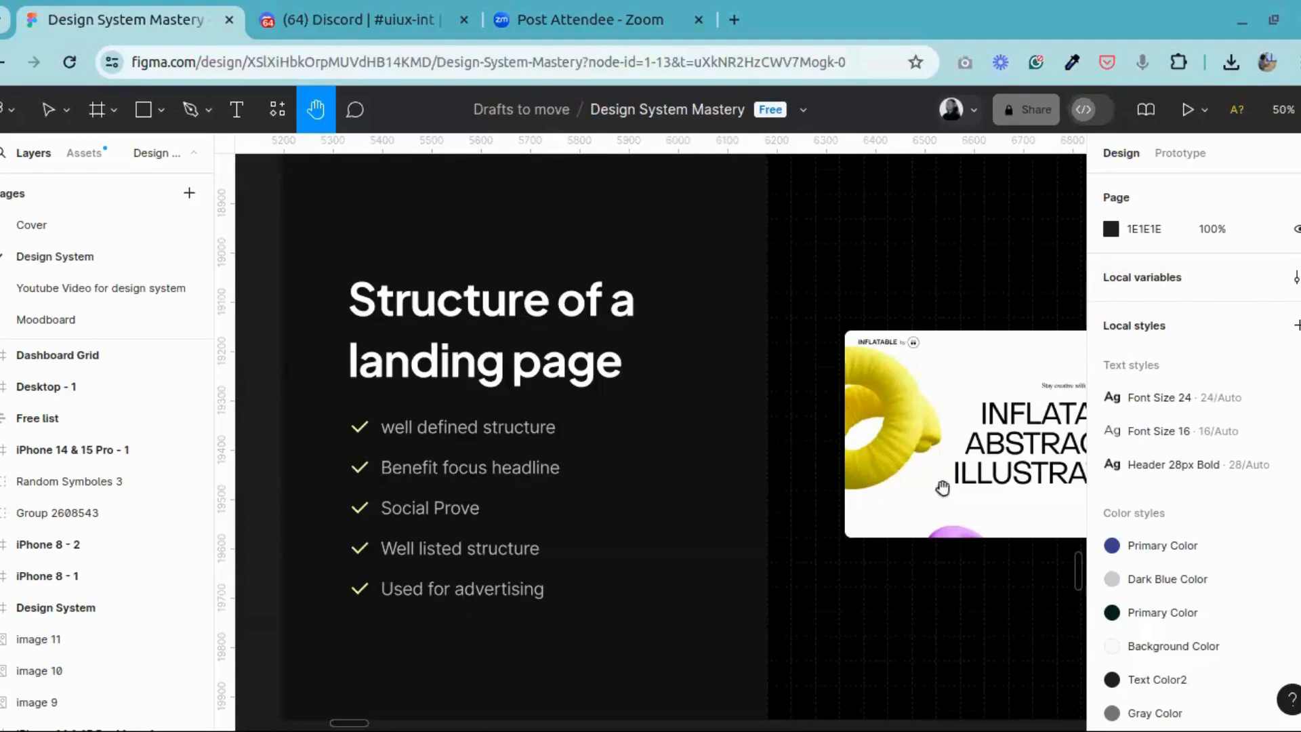
Step: Read the "Structure of a home page" bullet points and view the Miro website example on slide 4
drag(944, 489, 250, 531)
drag(746, 525, 378, 531)
drag(748, 565, 522, 517)
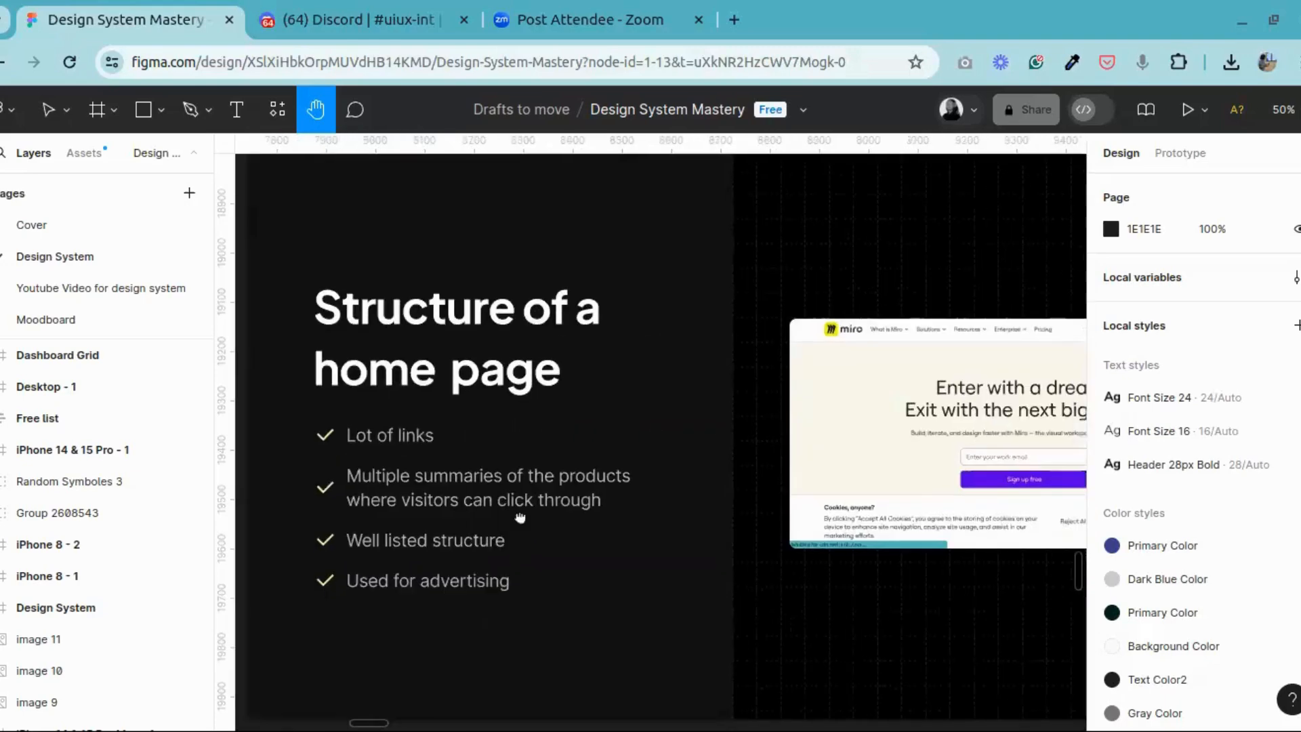
drag(452, 545, 494, 529)
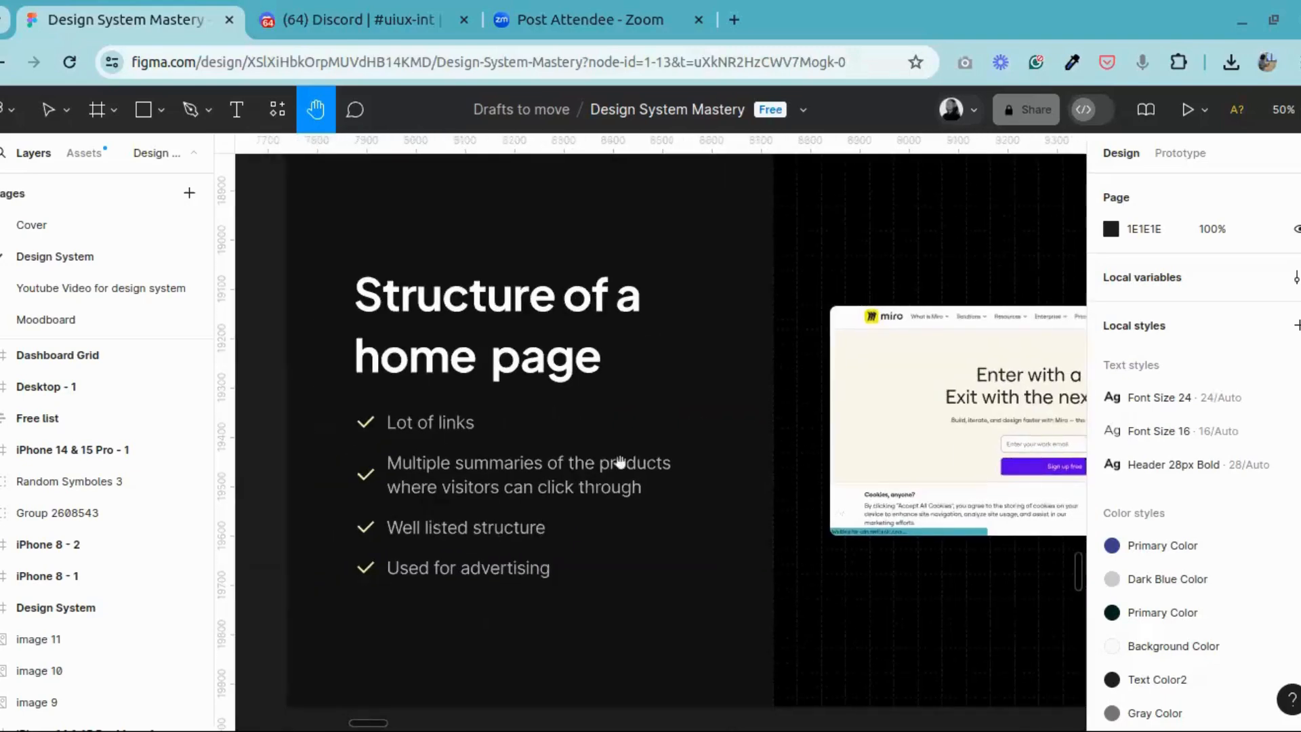
drag(586, 491, 251, 504)
drag(1017, 518, 230, 522)
drag(467, 535, 1111, 441)
Step: Return from the slide overview to the "What is a landing page" slide and view its Cobalt website example
key(ctrl+minus)
key(ctrl+minus)
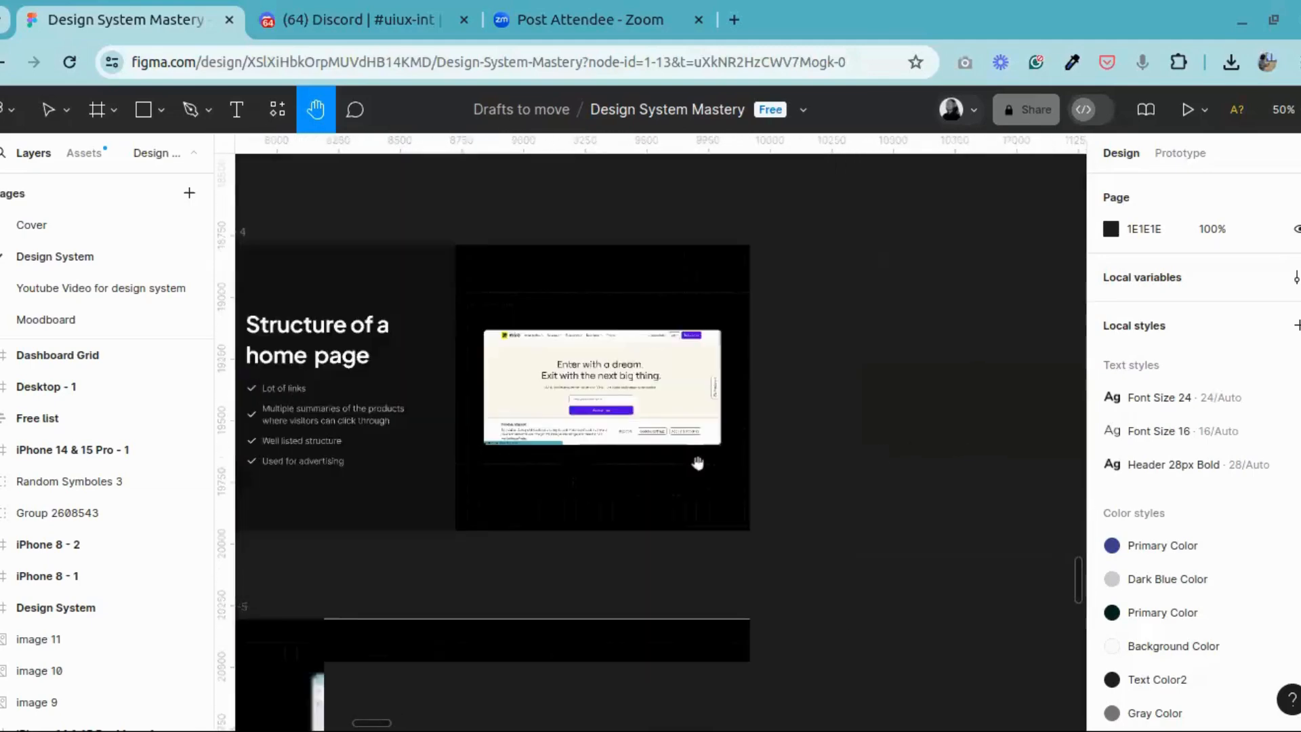
drag(687, 448, 1173, 427)
drag(453, 467, 755, 484)
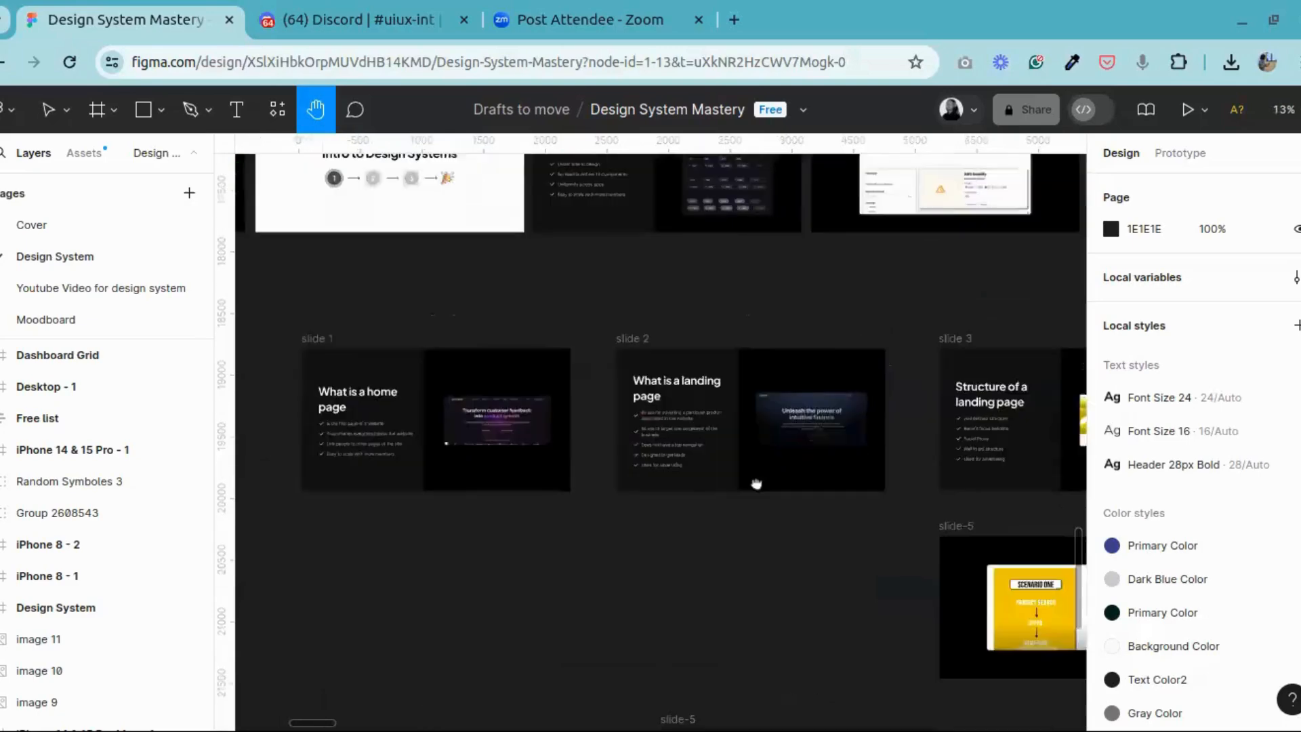
key(ctrl+plus)
key(ctrl+plus)
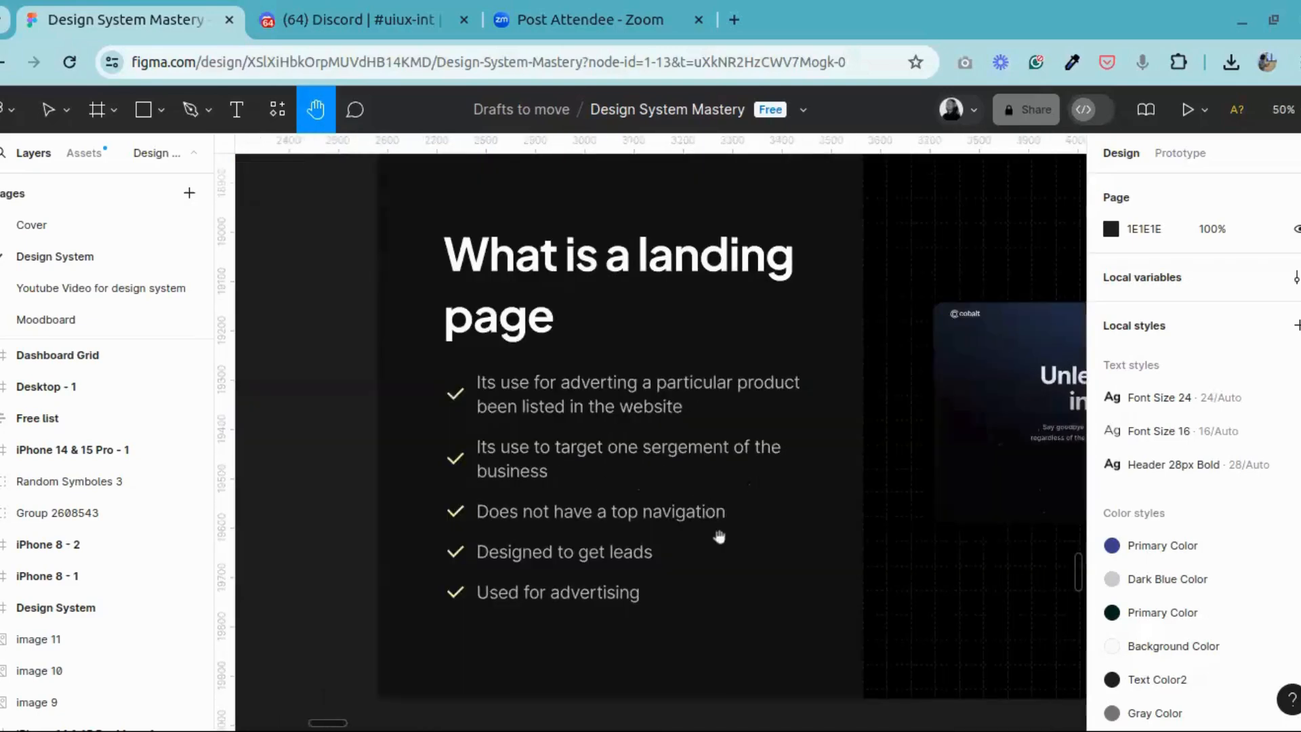
drag(724, 537, 388, 530)
drag(921, 456, 760, 508)
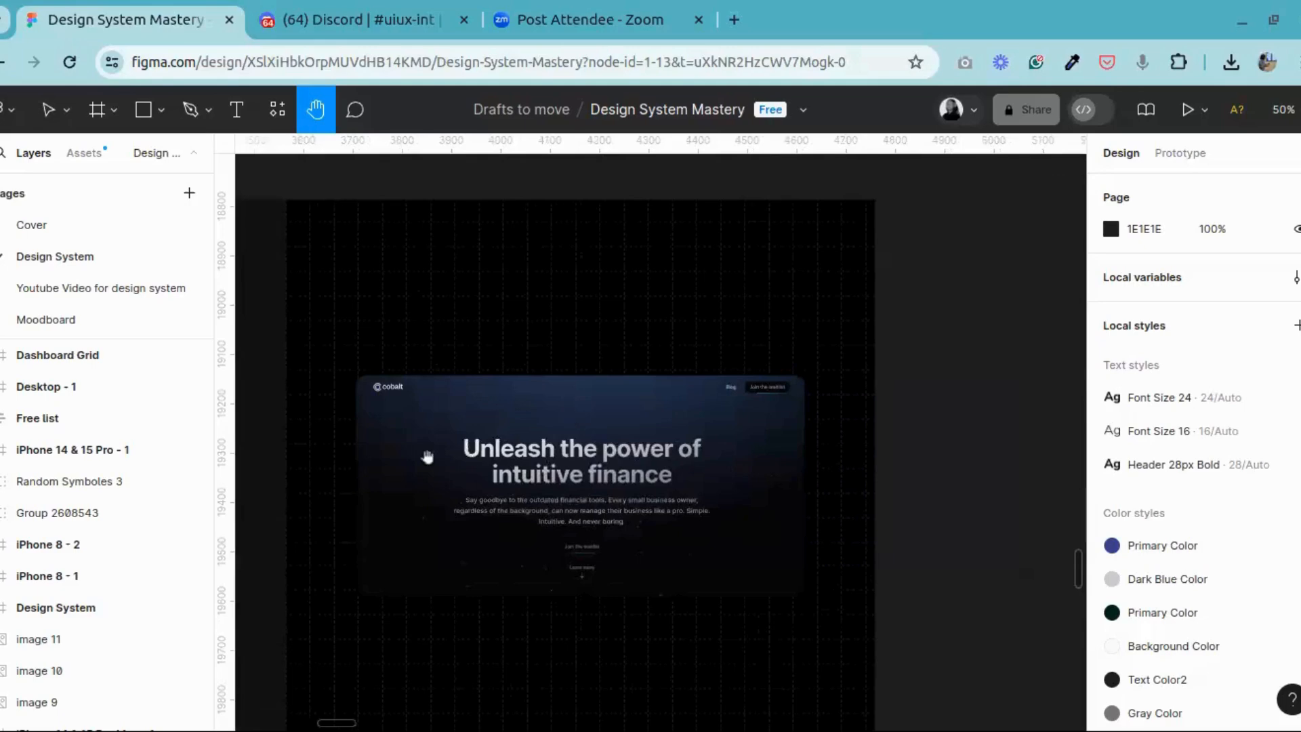
Step: Examine the Enterpret home page example on slide 1 at 100% zoom, focusing on its top navigation links
drag(428, 458, 987, 437)
drag(544, 419, 973, 413)
drag(461, 420, 751, 418)
drag(541, 393, 576, 408)
key(shift+0)
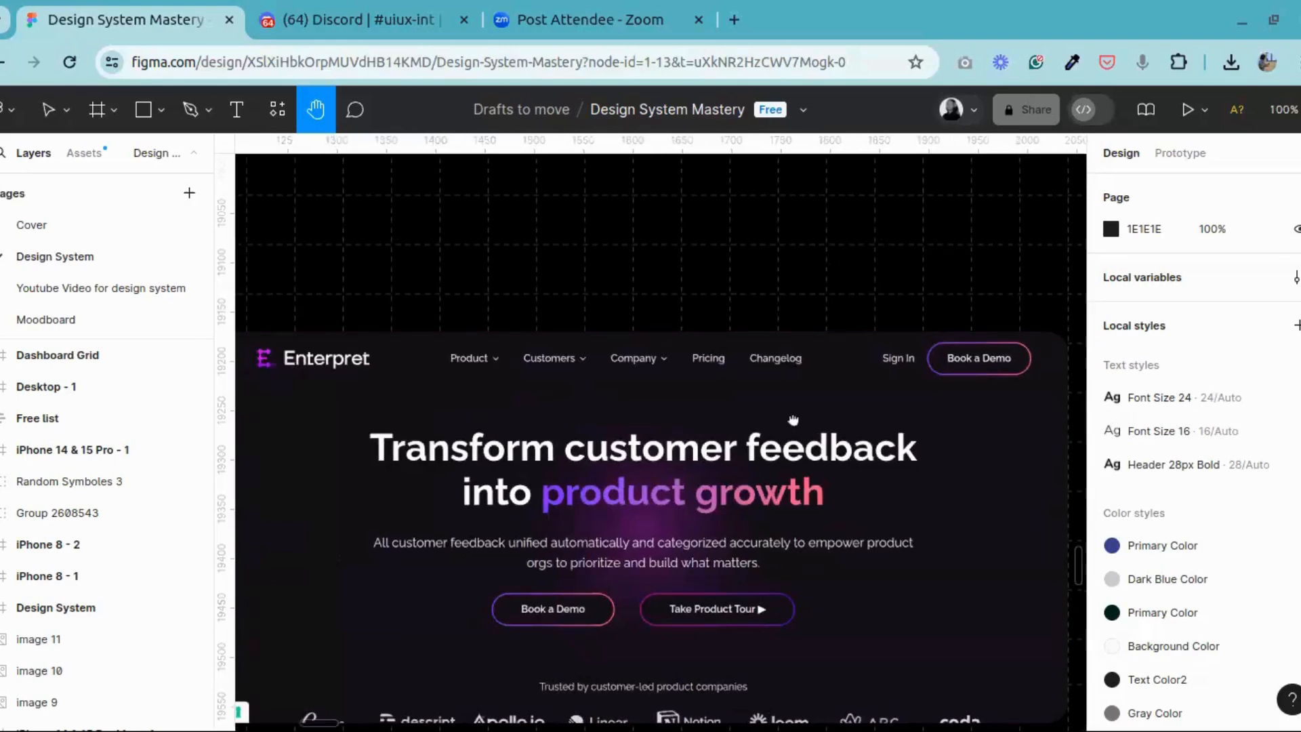
drag(794, 420, 804, 387)
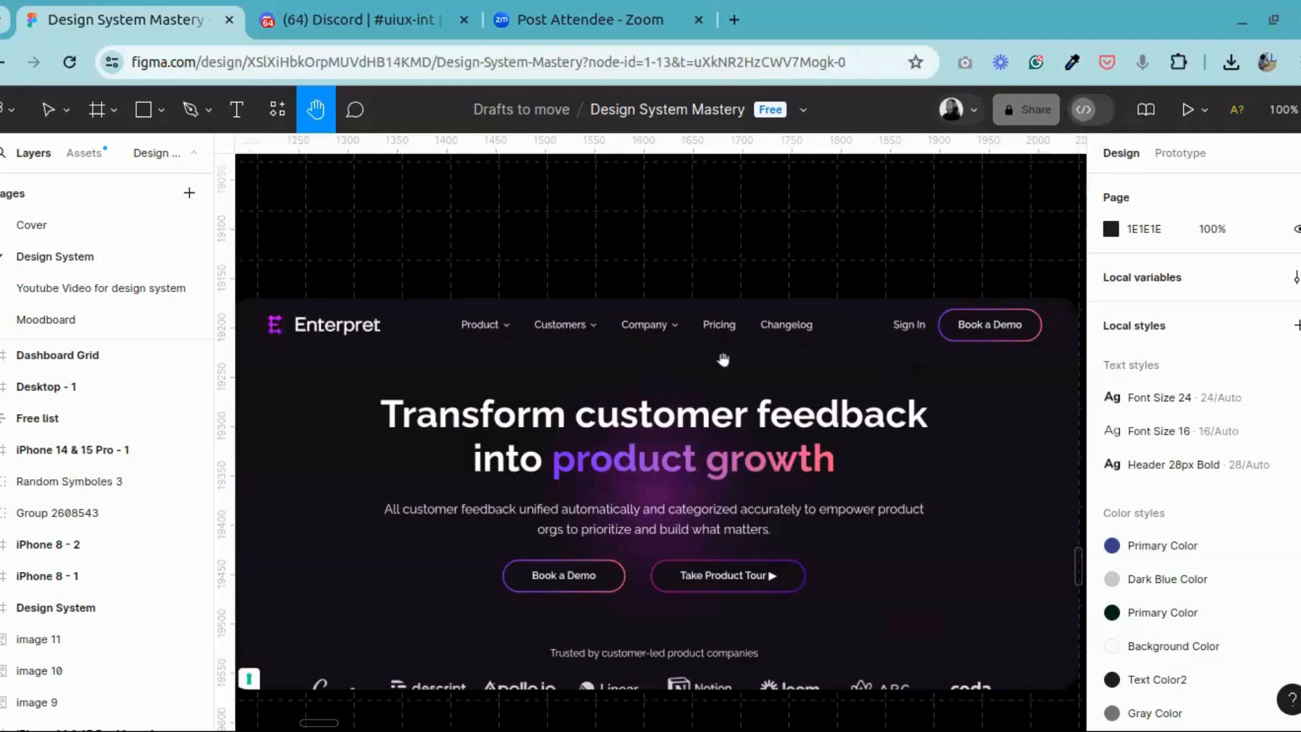
drag(621, 370, 888, 348)
drag(564, 346, 869, 335)
drag(524, 351, 249, 360)
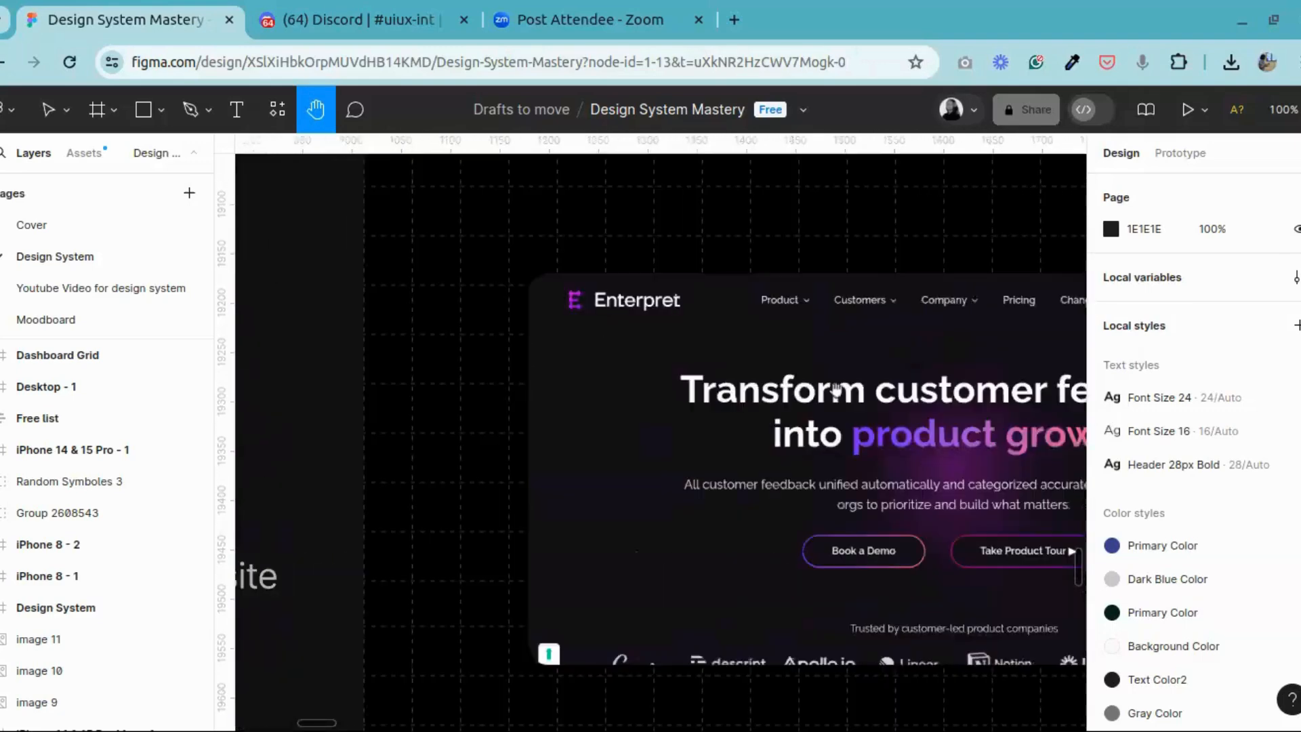
Step: Inspect the header of the Cobalt landing page example on slide 2, from its logo to the waitlist button
scroll(836, 388, right, 15)
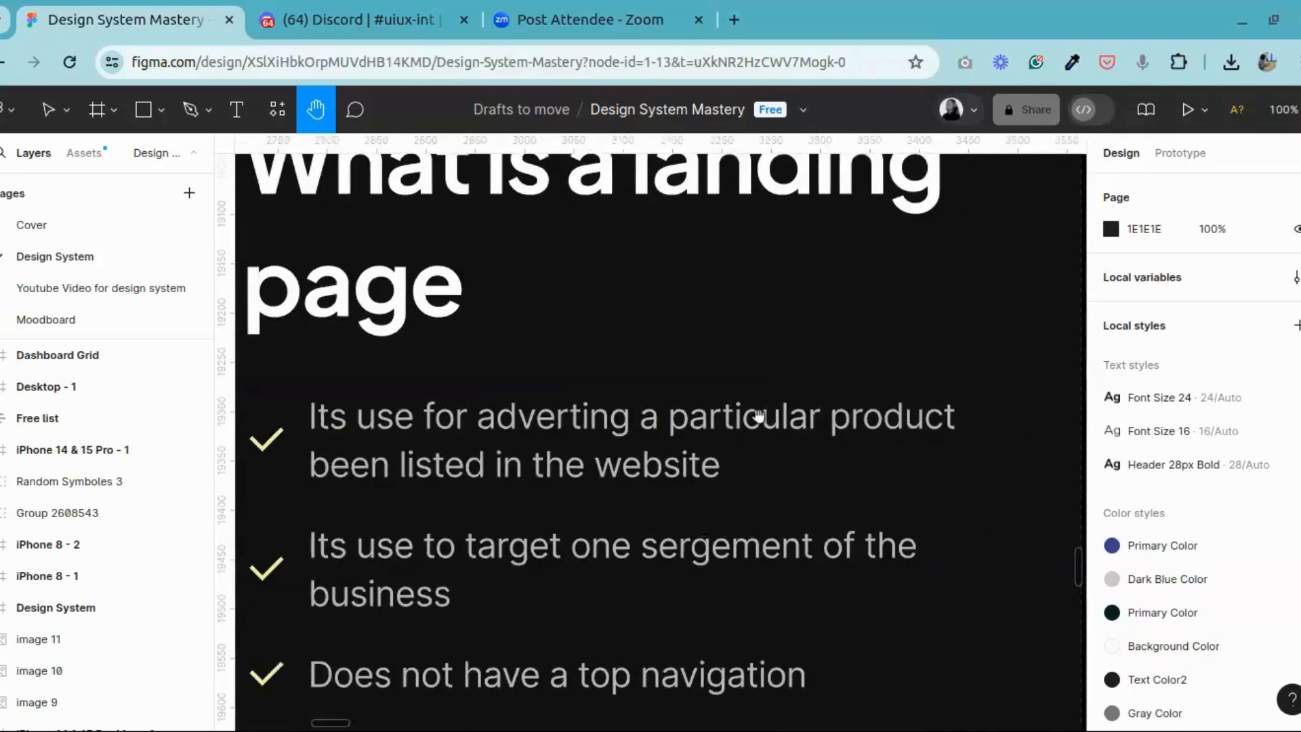
scroll(759, 415, right, 20)
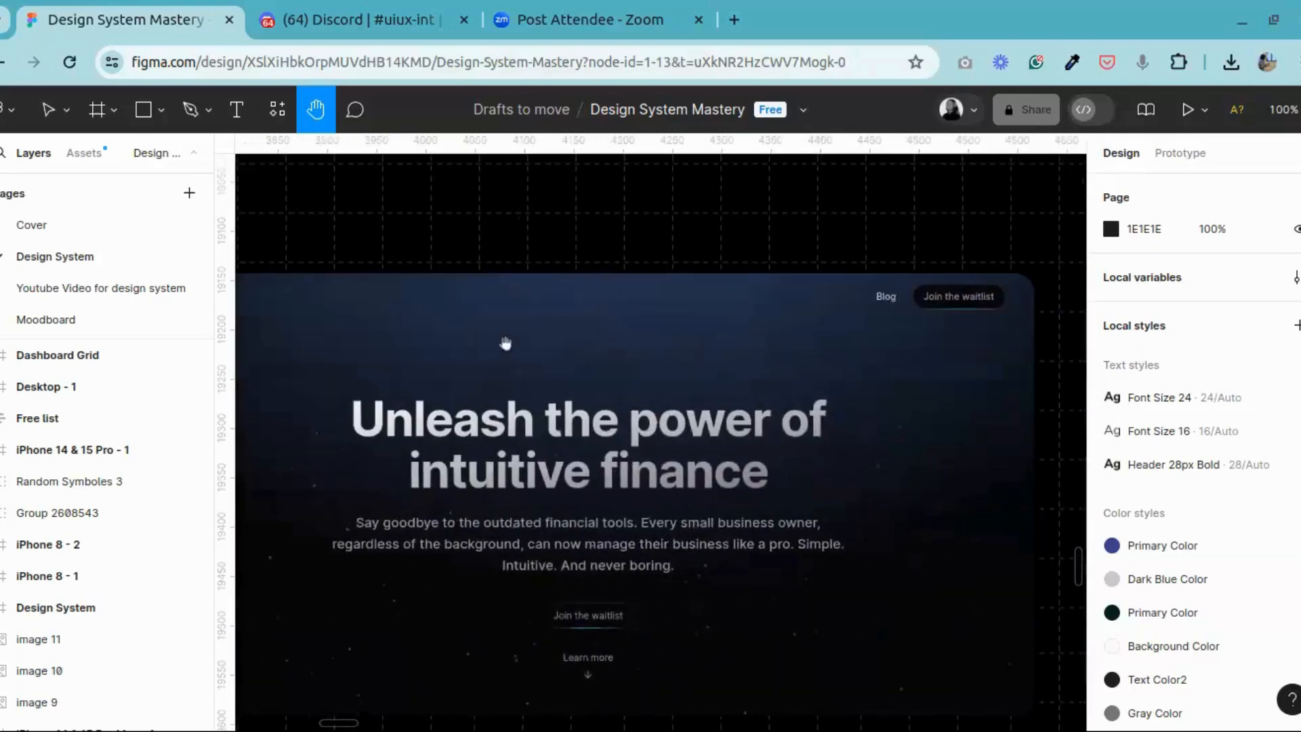
scroll(346, 306, left, 2)
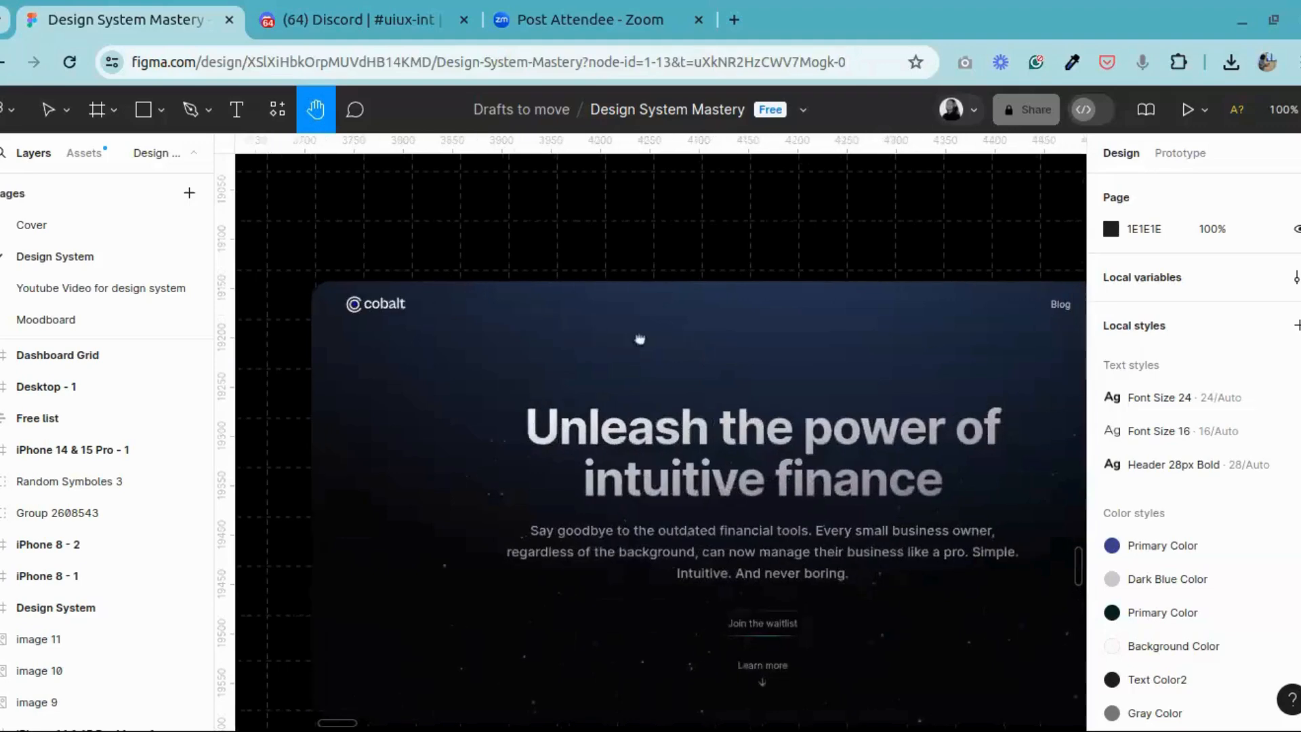
scroll(640, 339, right, 3)
scroll(659, 328, left, 3)
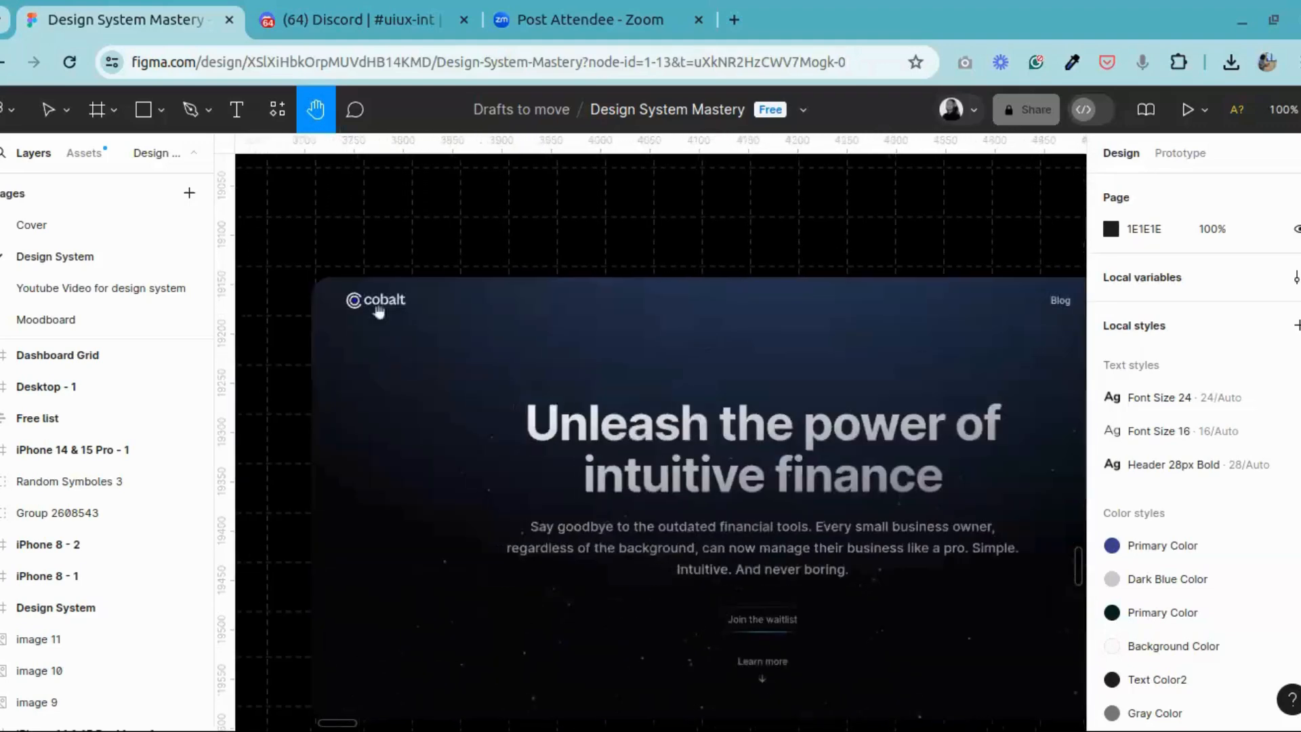
Step: Examine the Cobalt landing page example's Blog link, waitlist button and main headline section
drag(610, 363, 286, 372)
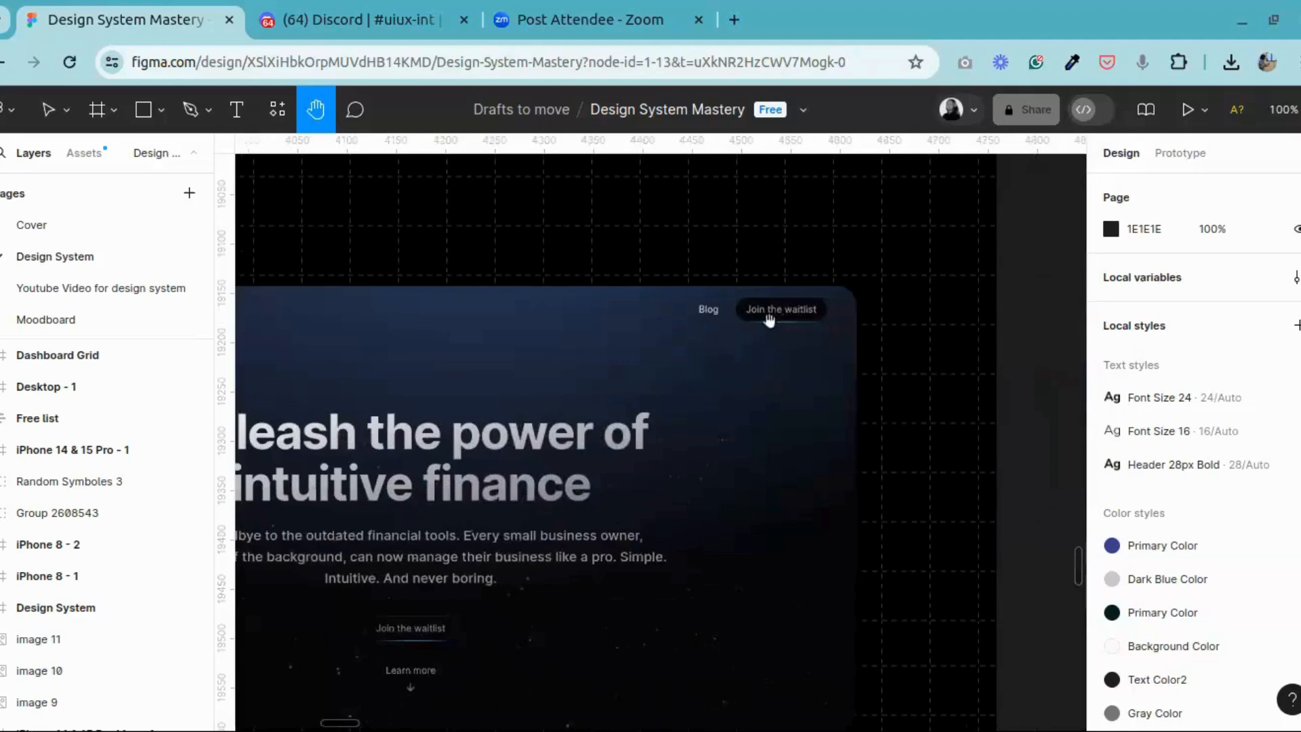
scroll(772, 329, left, 4)
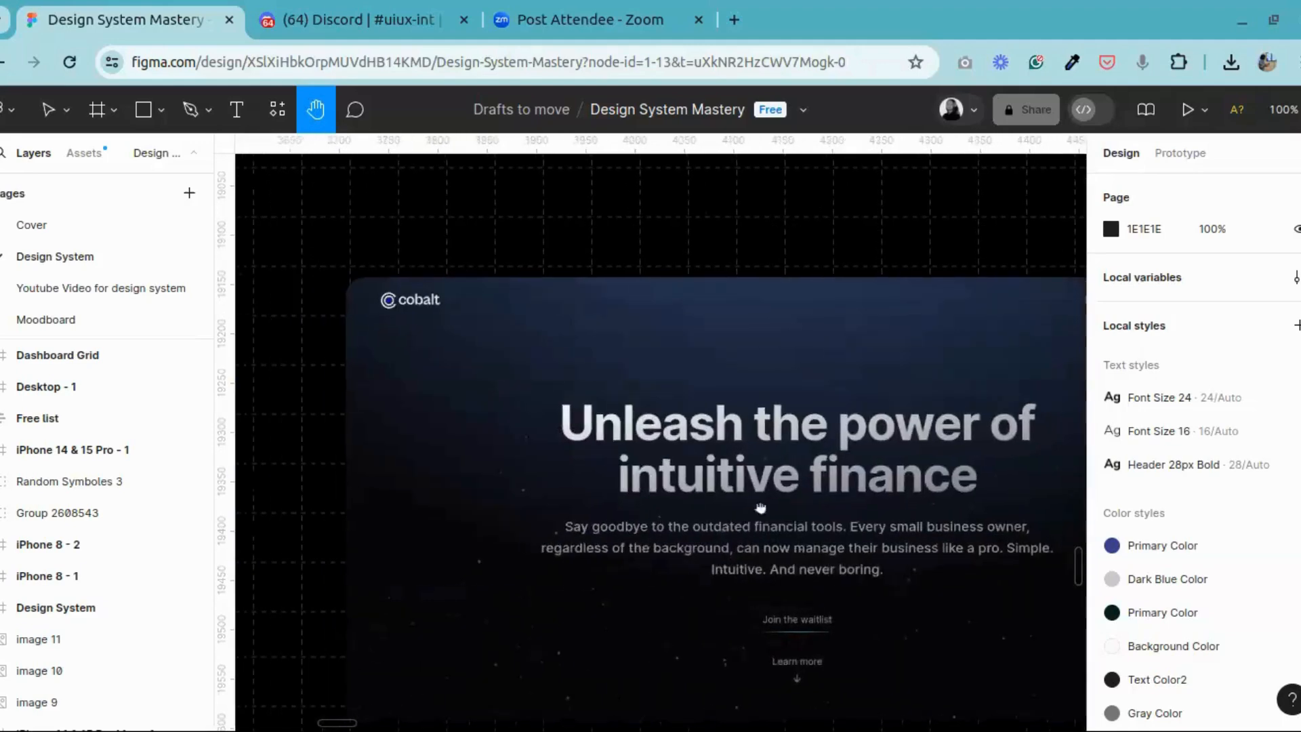
drag(760, 507, 725, 392)
drag(832, 395, 604, 444)
Step: Return to the Enterpret home page example on slide 1 and inspect its header from the logo to the navigation links
drag(354, 391, 841, 380)
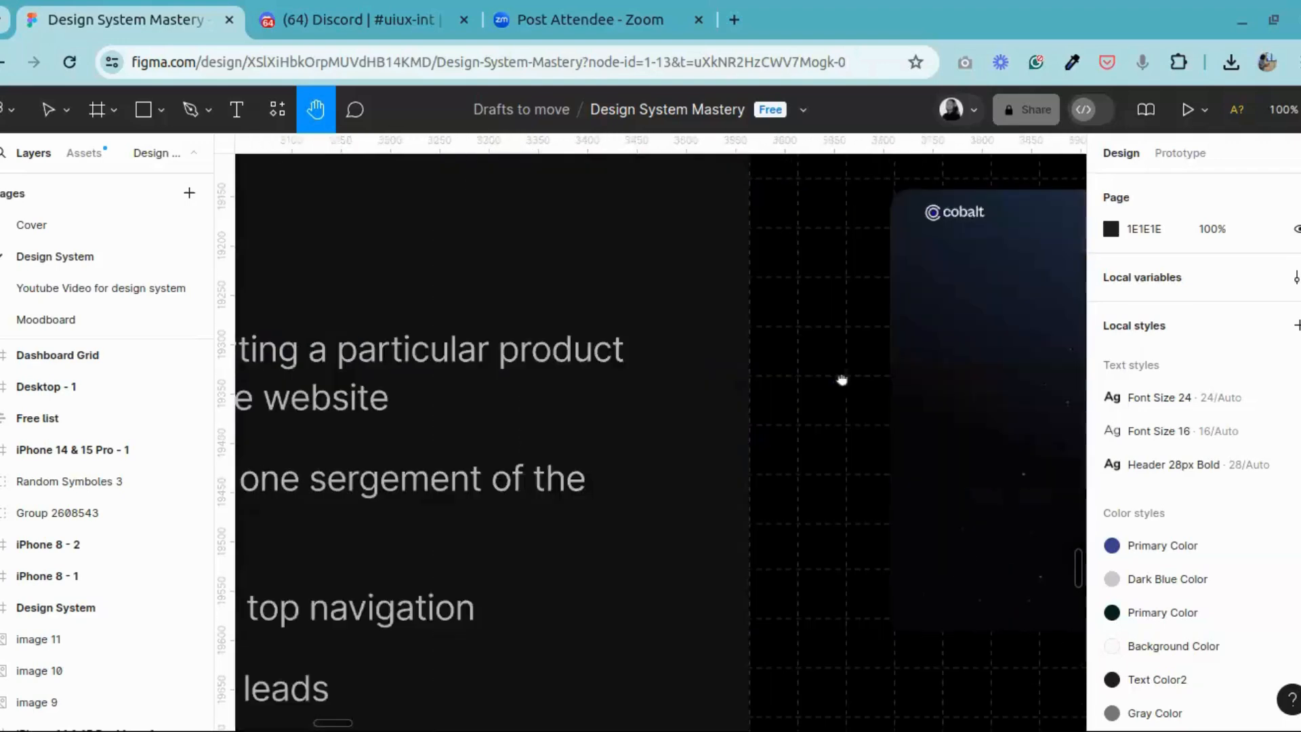
scroll(842, 380, left, 15)
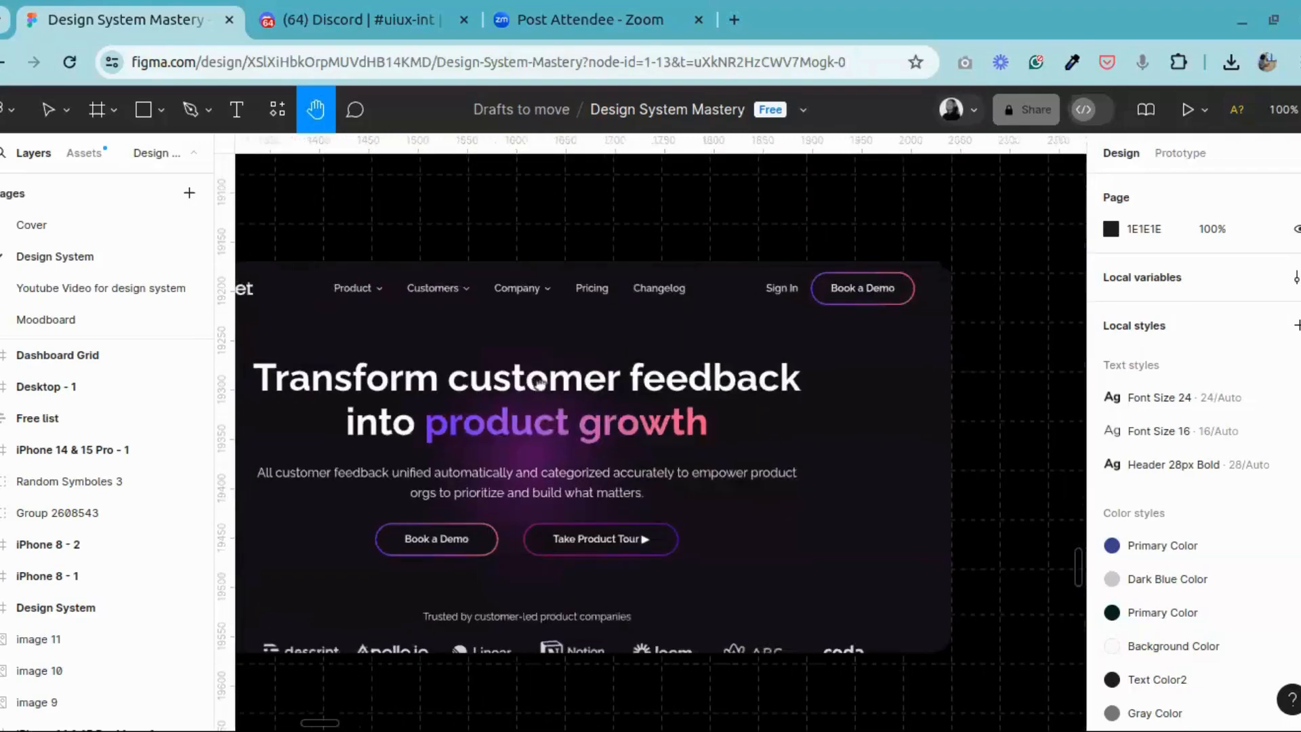
drag(539, 384, 550, 386)
drag(463, 326, 686, 344)
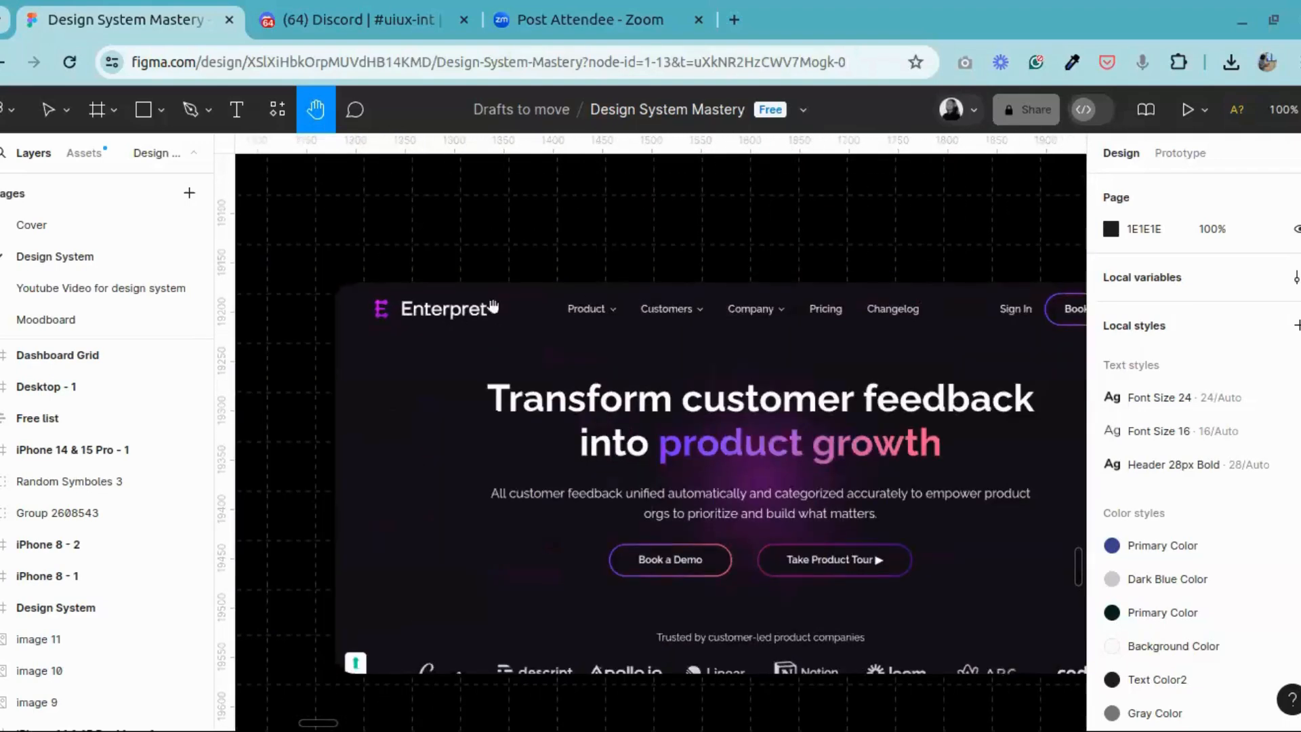
Step: Compare the Cobalt landing page example with the "What is a landing page" bullet points on slide 2
scroll(768, 373, right, 15)
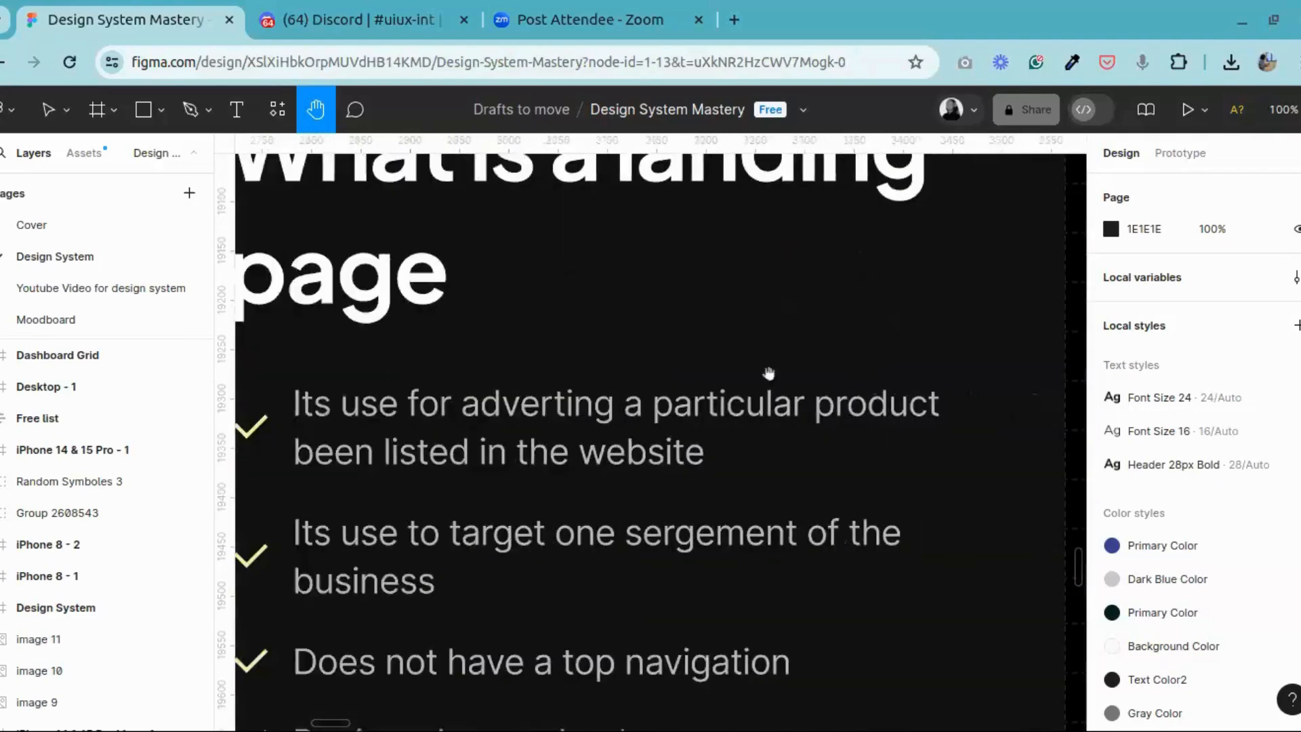
scroll(769, 373, right, 10)
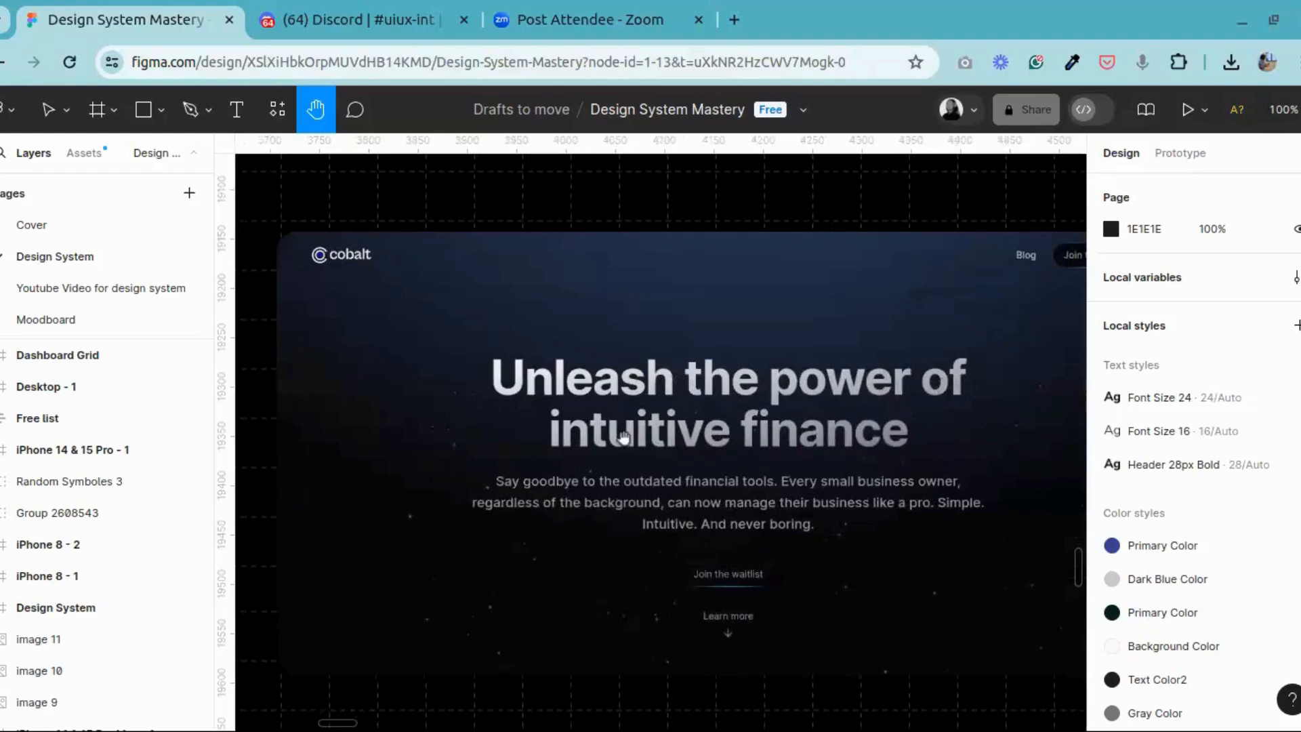
scroll(624, 437, left, 10)
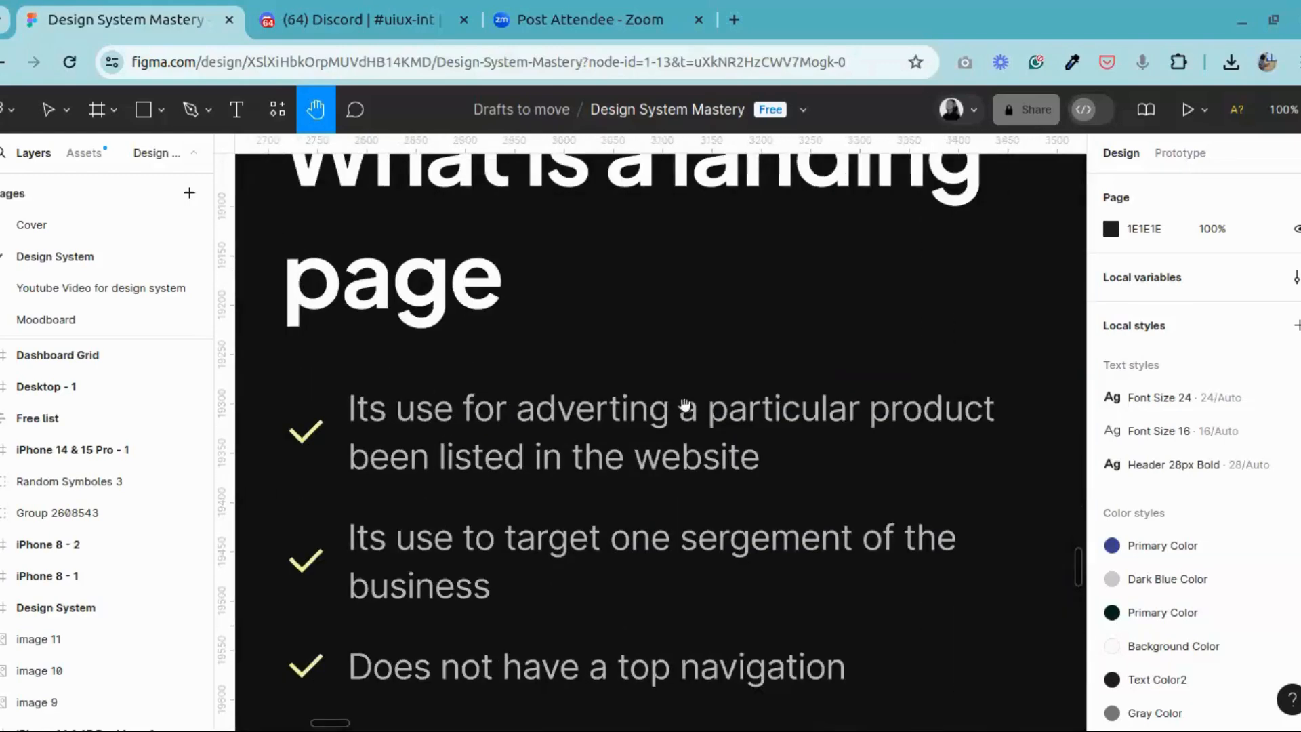
scroll(653, 423, right, 10)
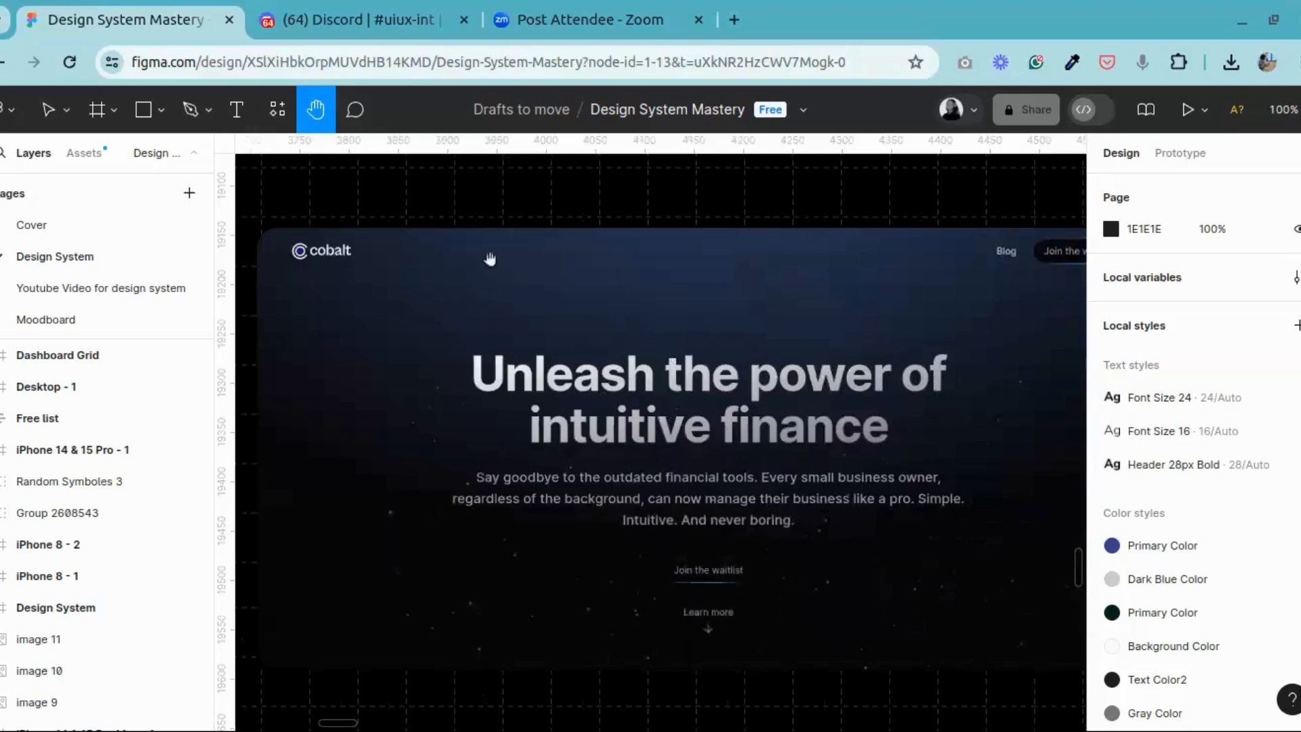
scroll(485, 311, left, 5)
scroll(485, 311, left, 7)
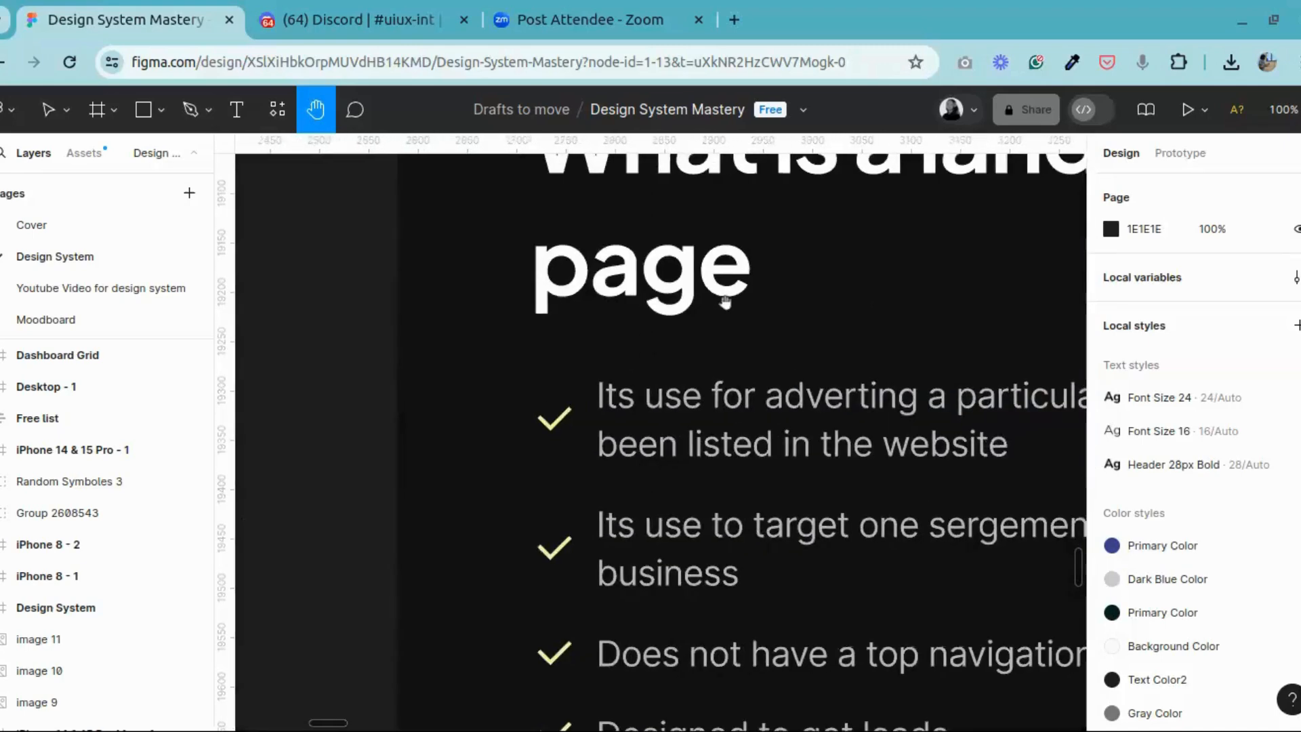
Step: Survey the slides at 25% zoom, from slide 2 through the home page structure on slide 4 and the landing page inspiration slide
scroll(729, 304, down, 10)
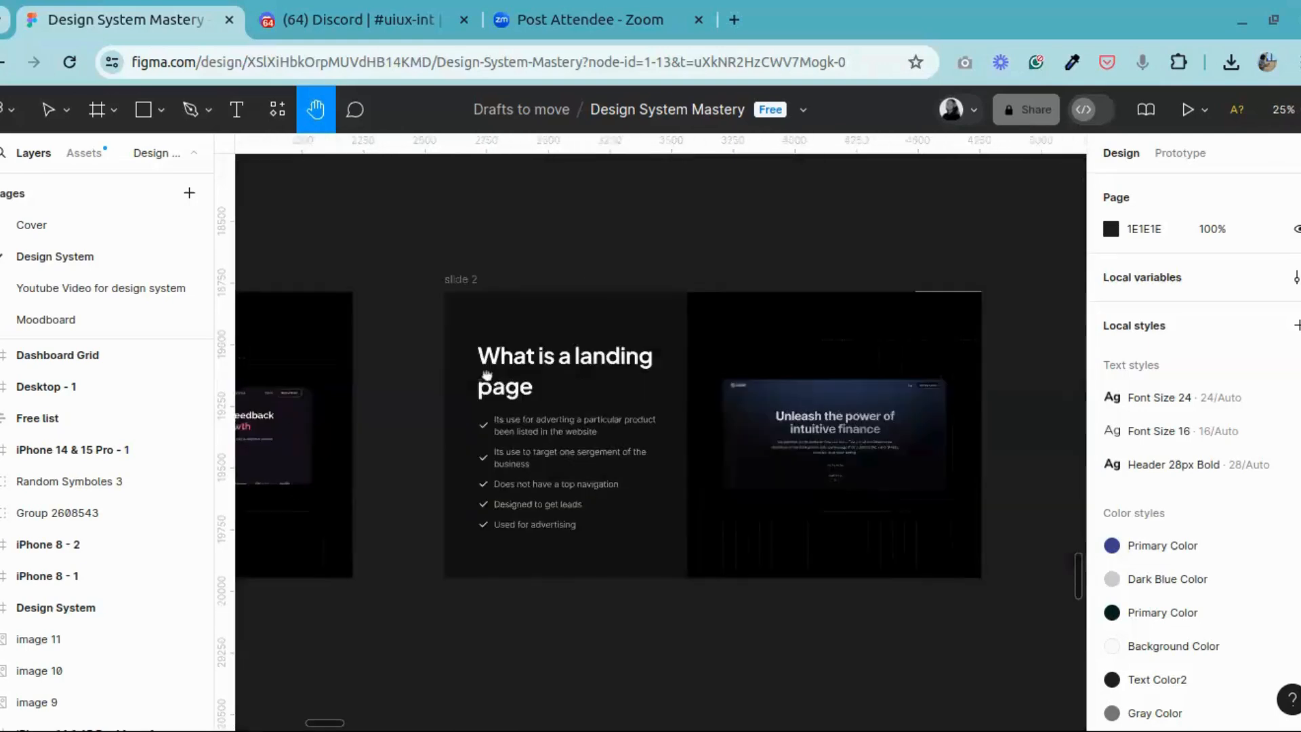
scroll(990, 389, right, 8)
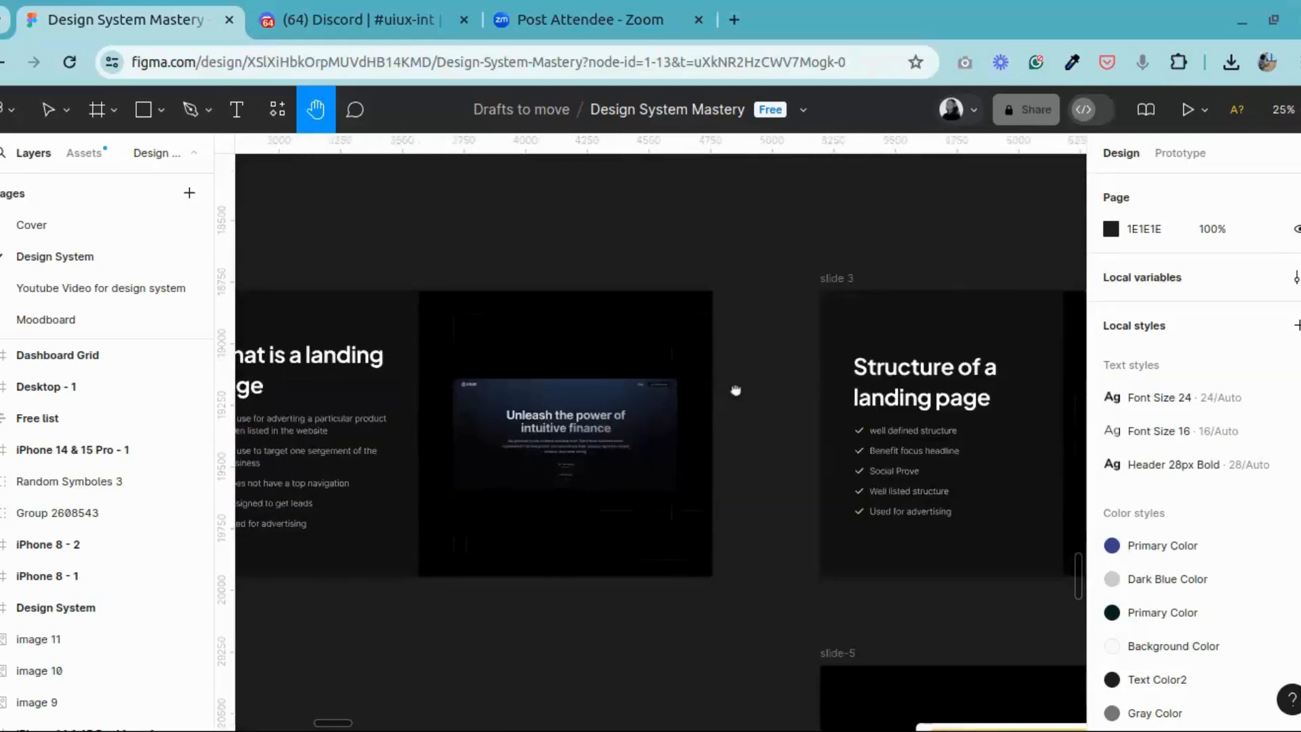
scroll(545, 387, right, 10)
scroll(610, 406, down, 3)
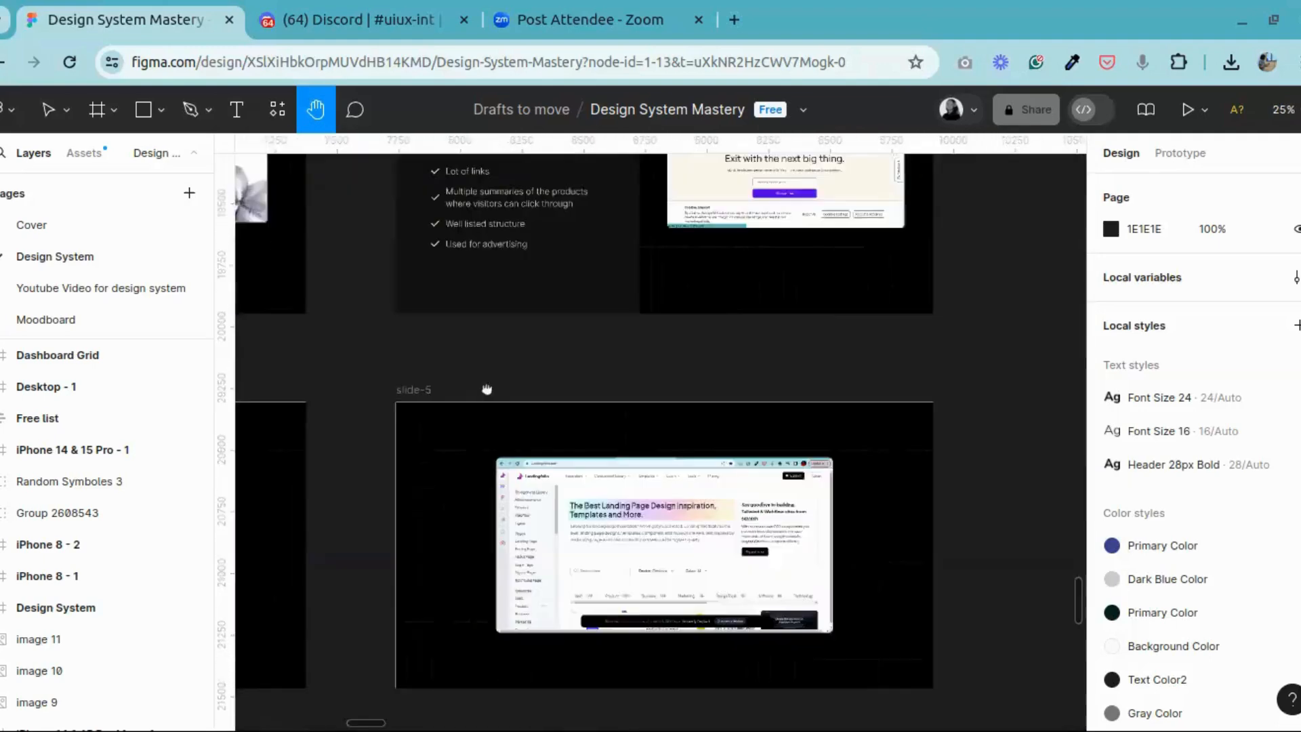
scroll(737, 578, up, 1)
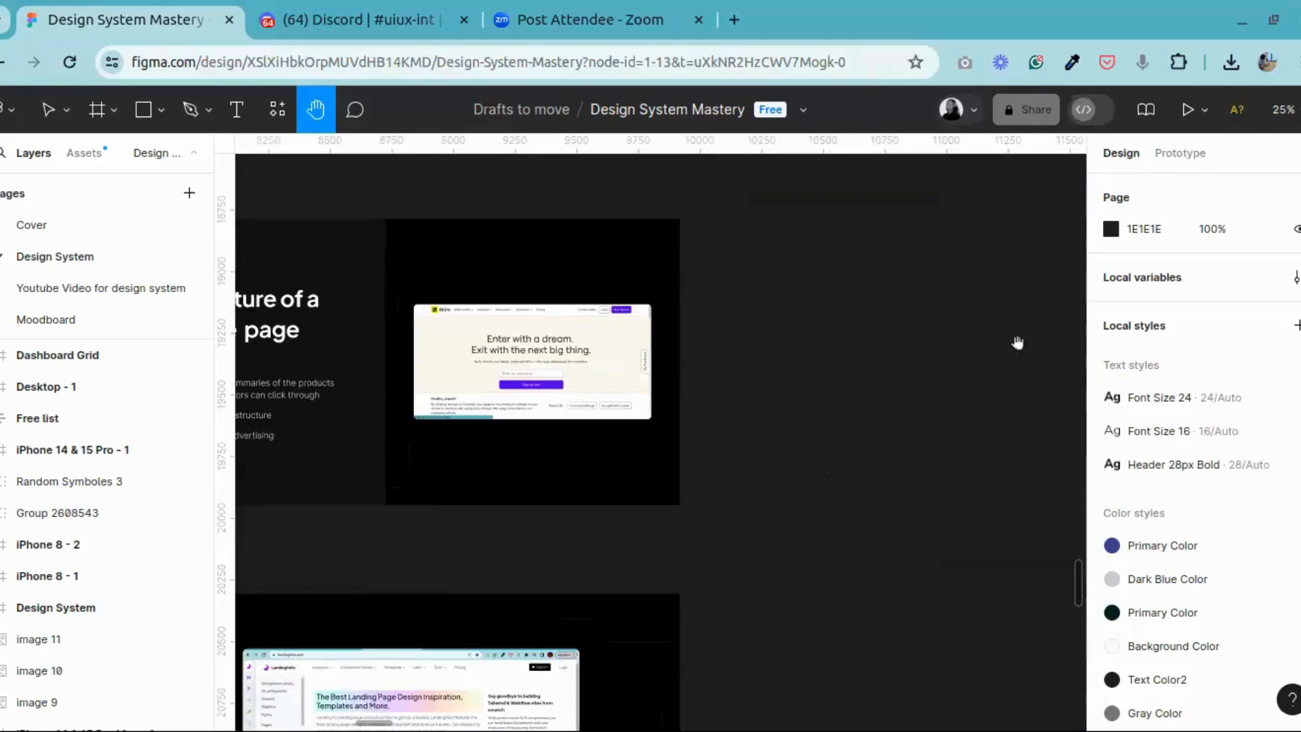
scroll(578, 369, down, 1)
Step: Go back through the "Structure of a landing page" and "What is a landing page" slides to "What is a home page"
scroll(577, 368, left, 8)
scroll(490, 409, left, 15)
scroll(490, 408, up, 2)
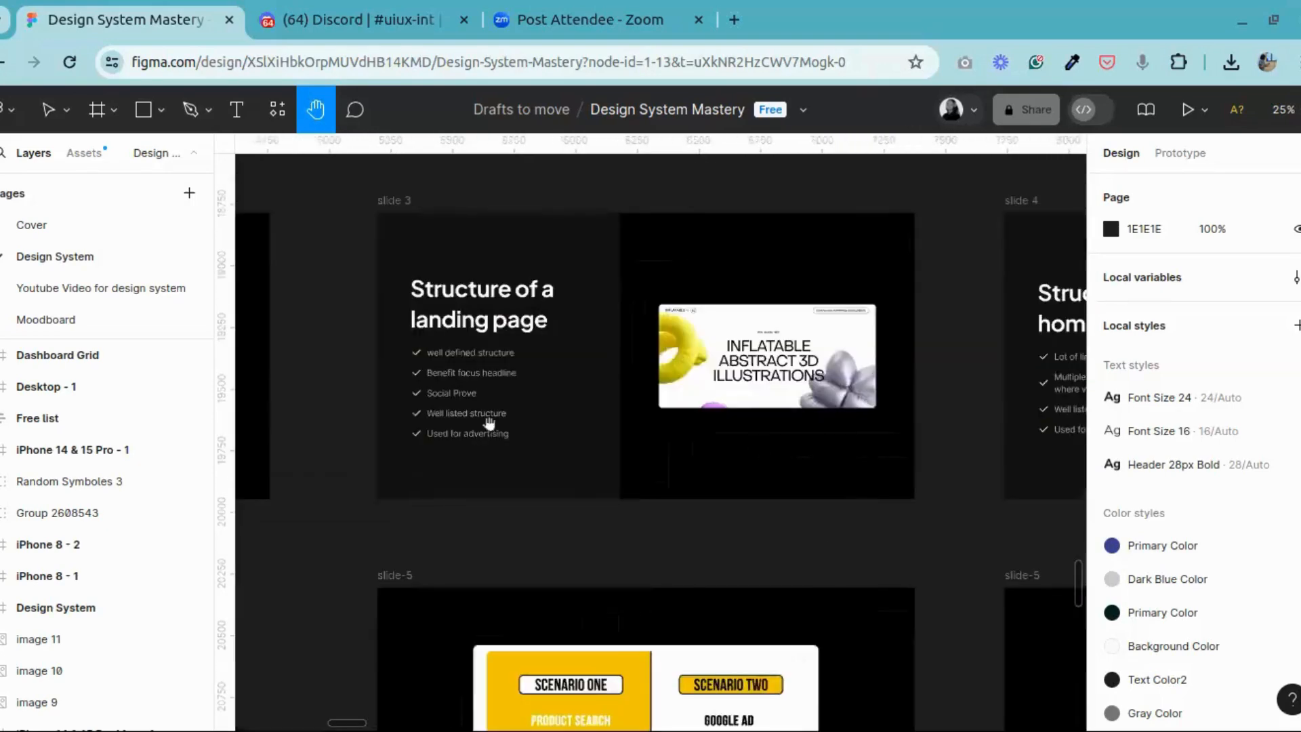
scroll(676, 404, left, 12)
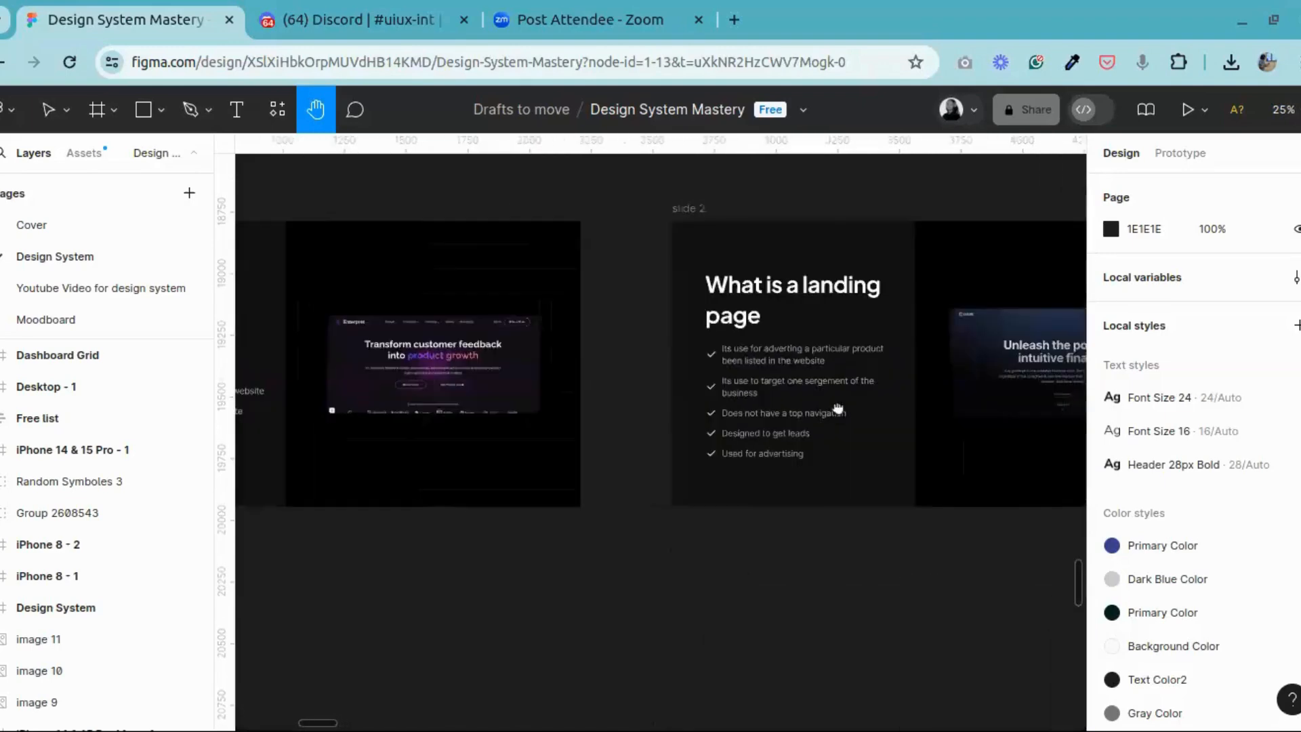
scroll(798, 417, up, 1)
scroll(797, 417, up, 1)
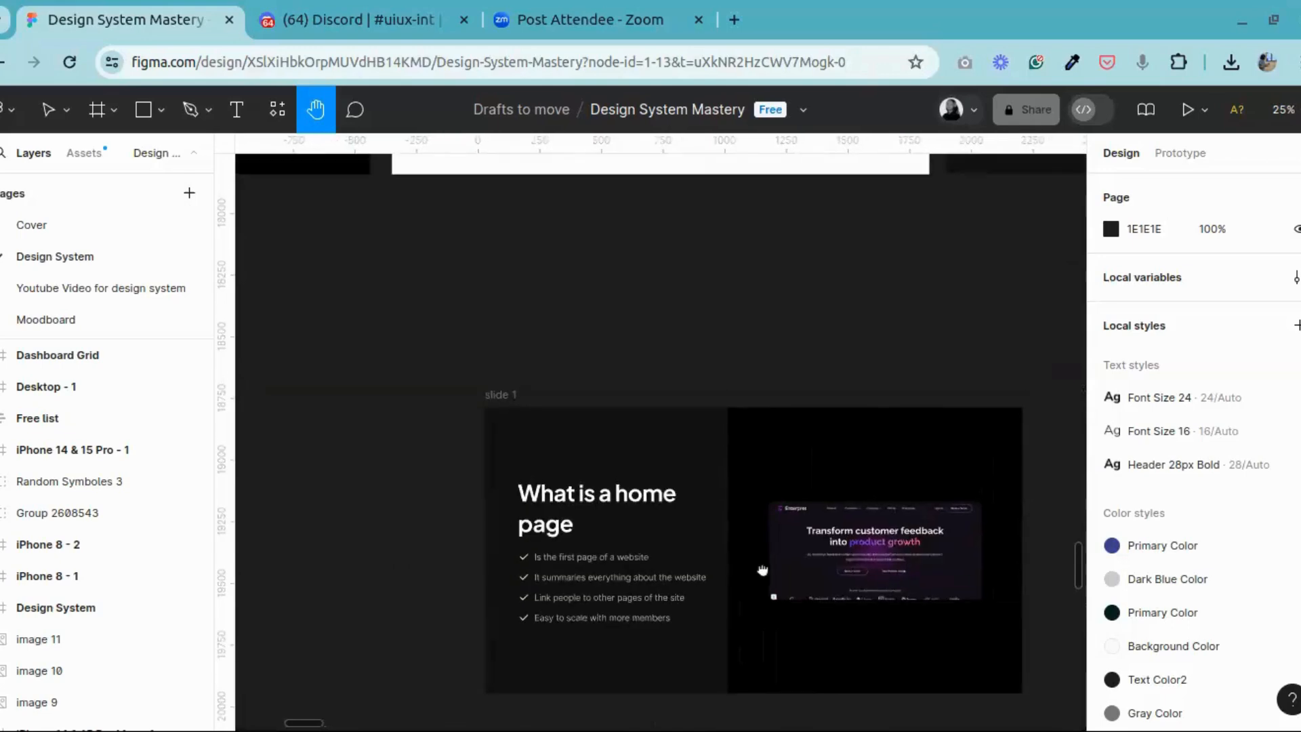
Step: Look over the "Intro to Design Systems" and "Today's syllabus" slides and the canvas area below them
scroll(731, 508, up, 5)
scroll(874, 535, left, 3)
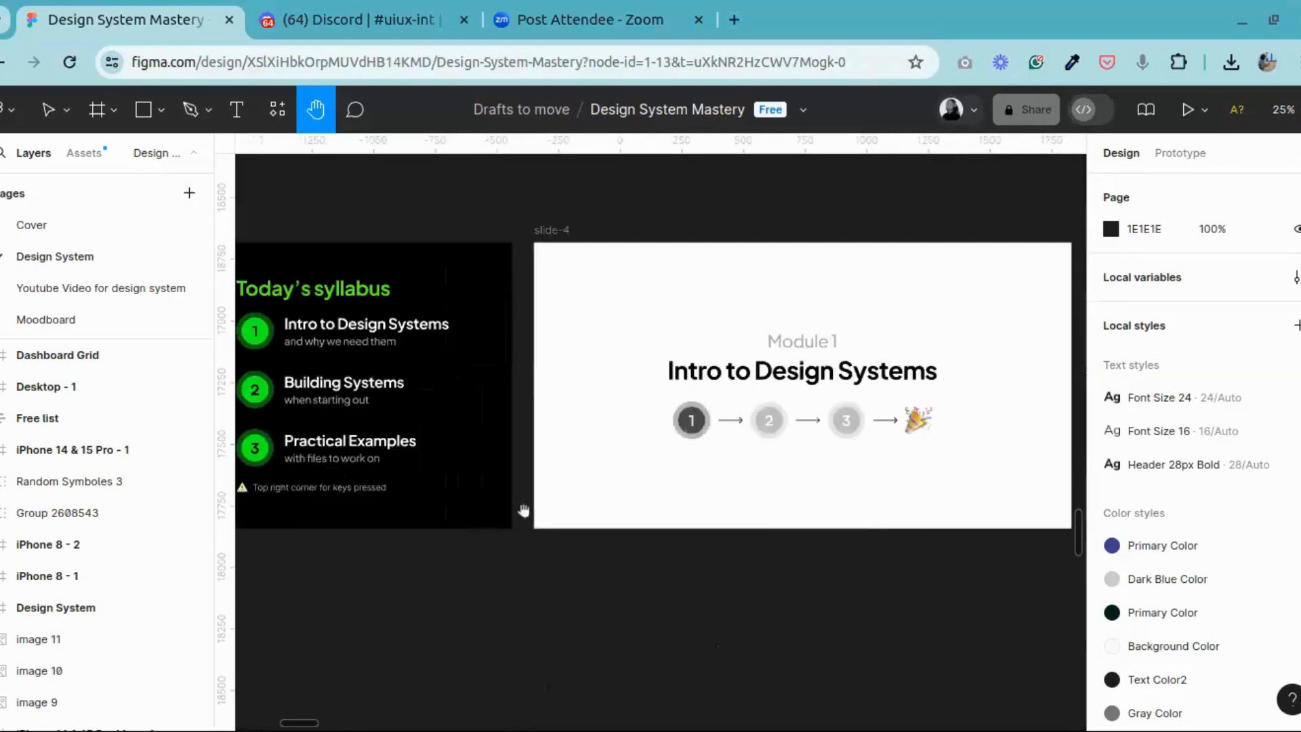
scroll(856, 496, left, 5)
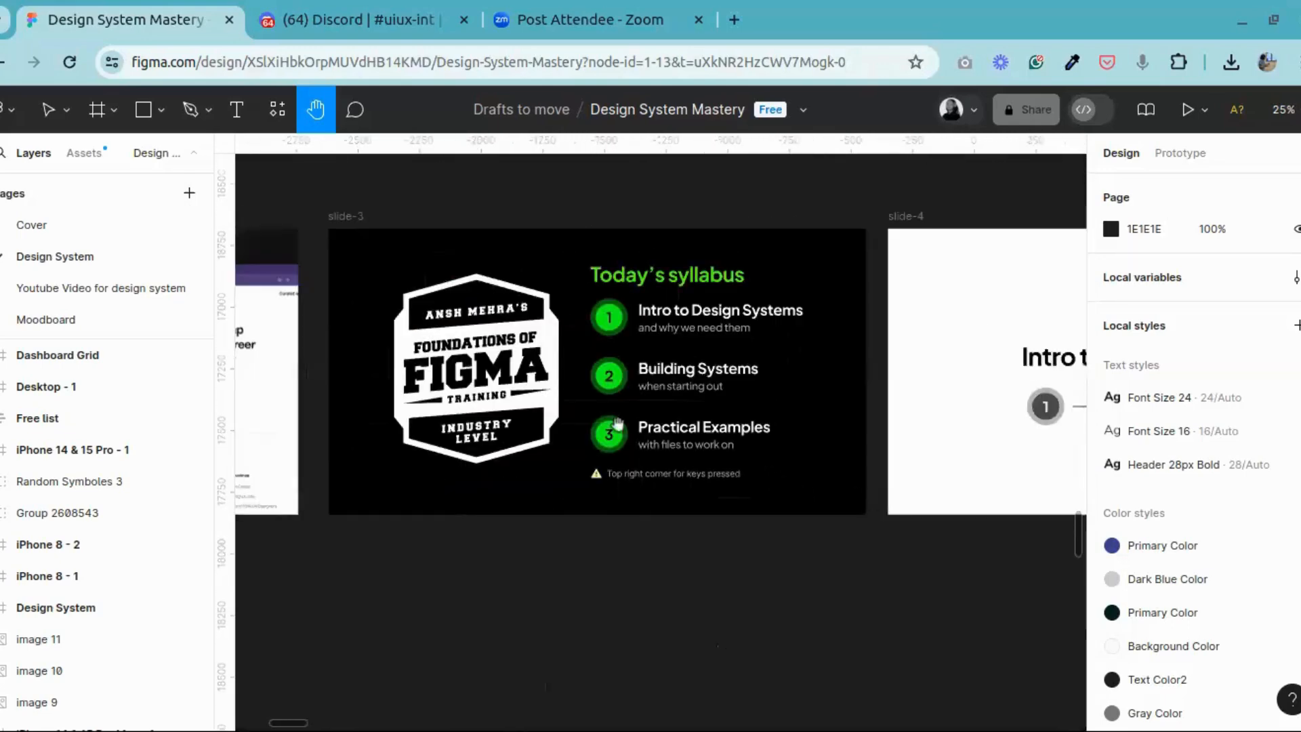
scroll(539, 451, down, 2)
scroll(539, 451, left, 9)
scroll(884, 584, down, 5)
scroll(884, 584, right, 20)
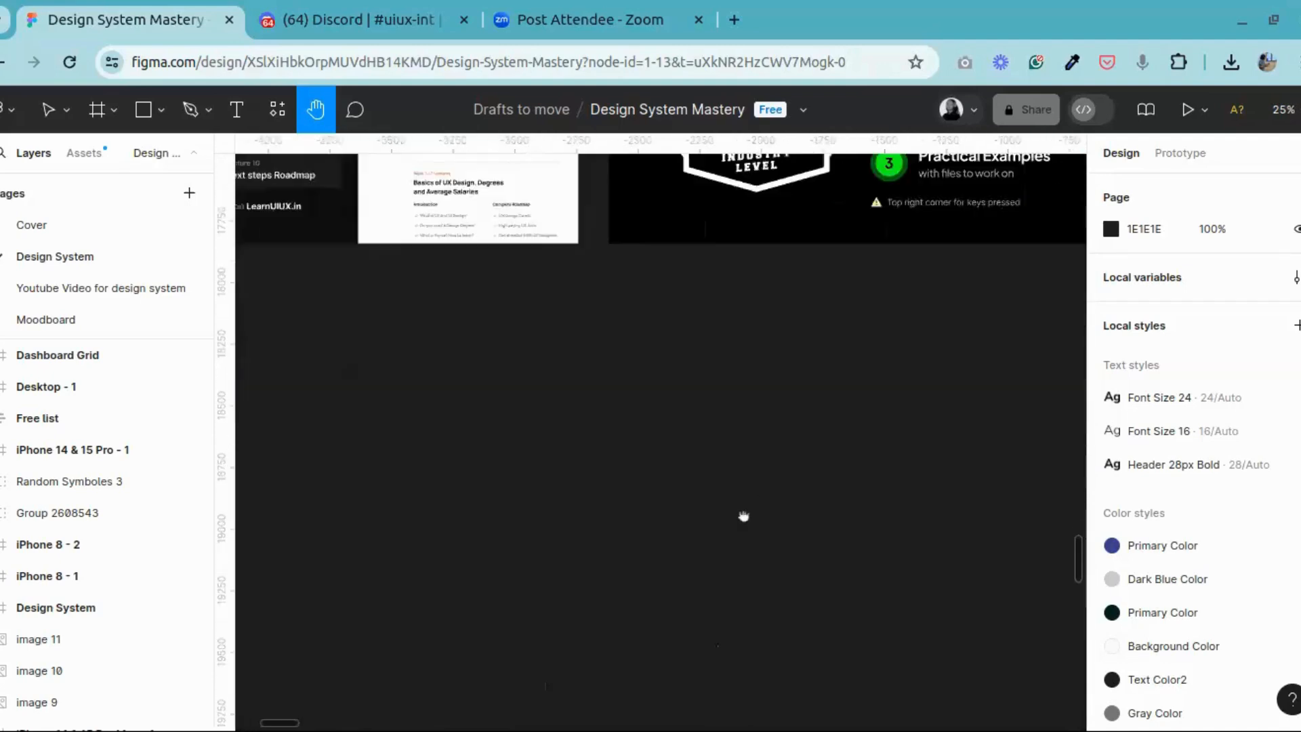